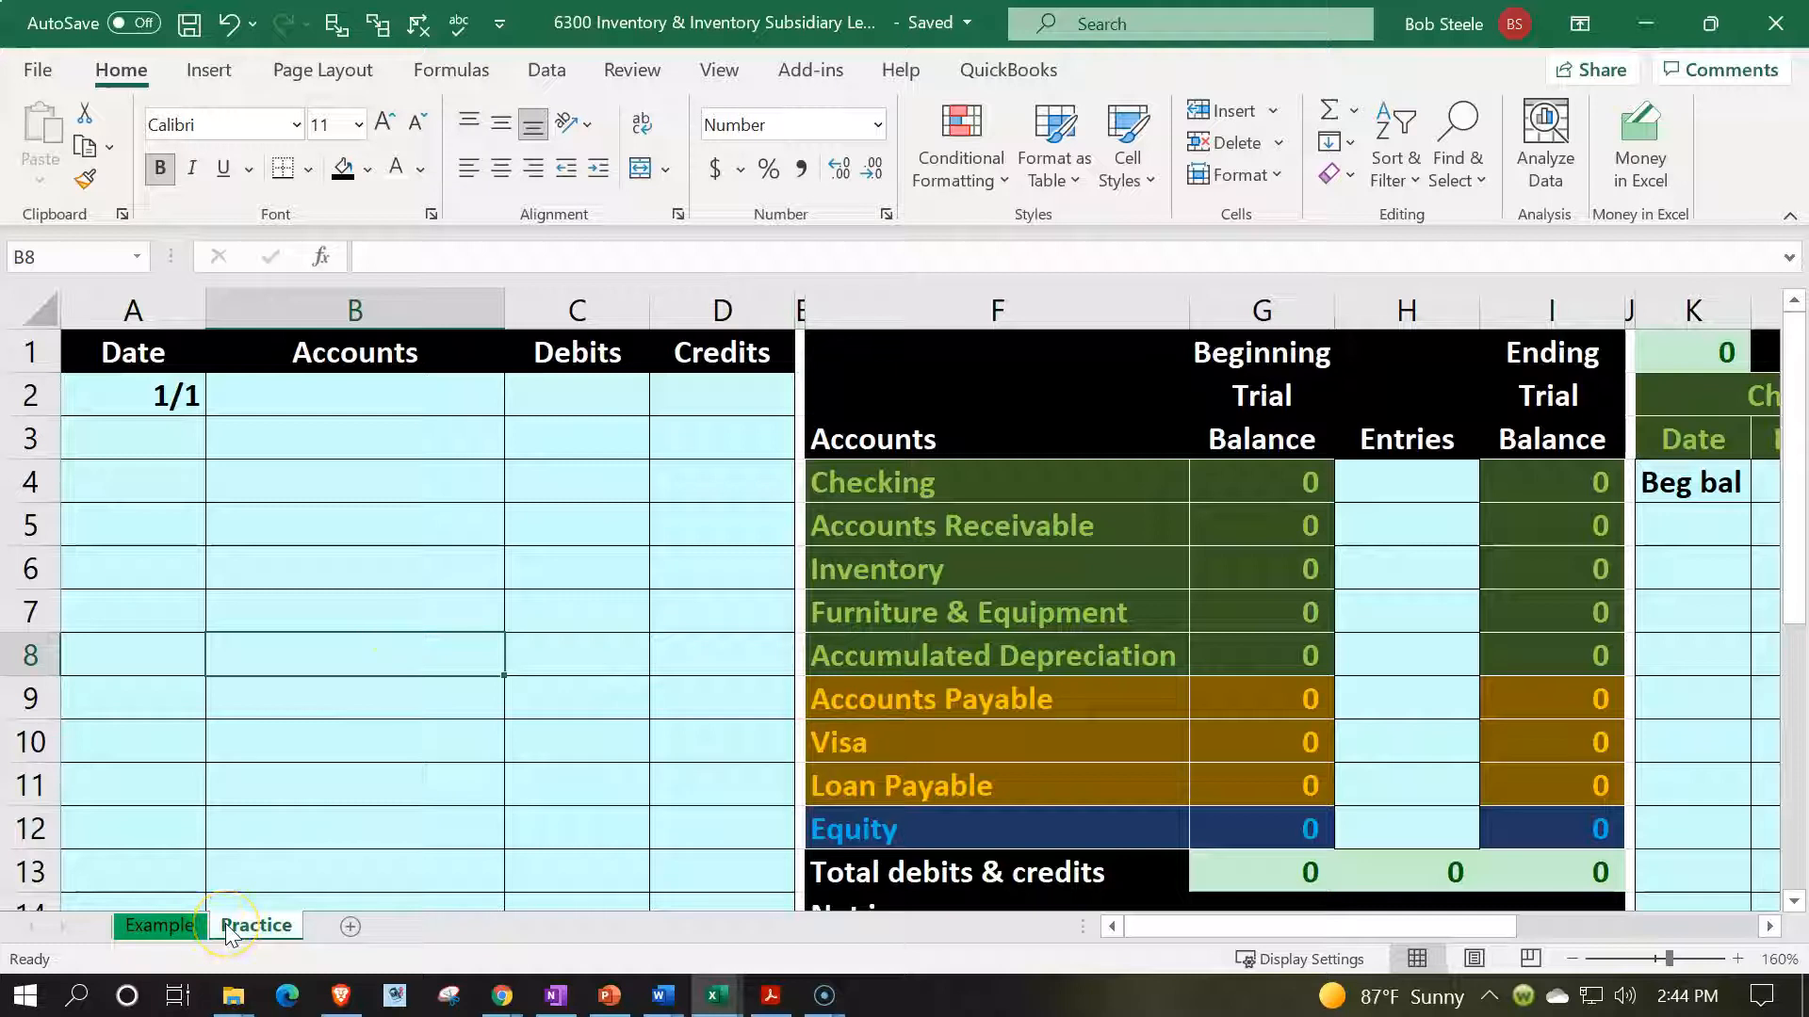
# - Review the inventory opening entry on the Example sheet and compare it with the beginning trial balance PDF
pyautogui.click(188, 926)
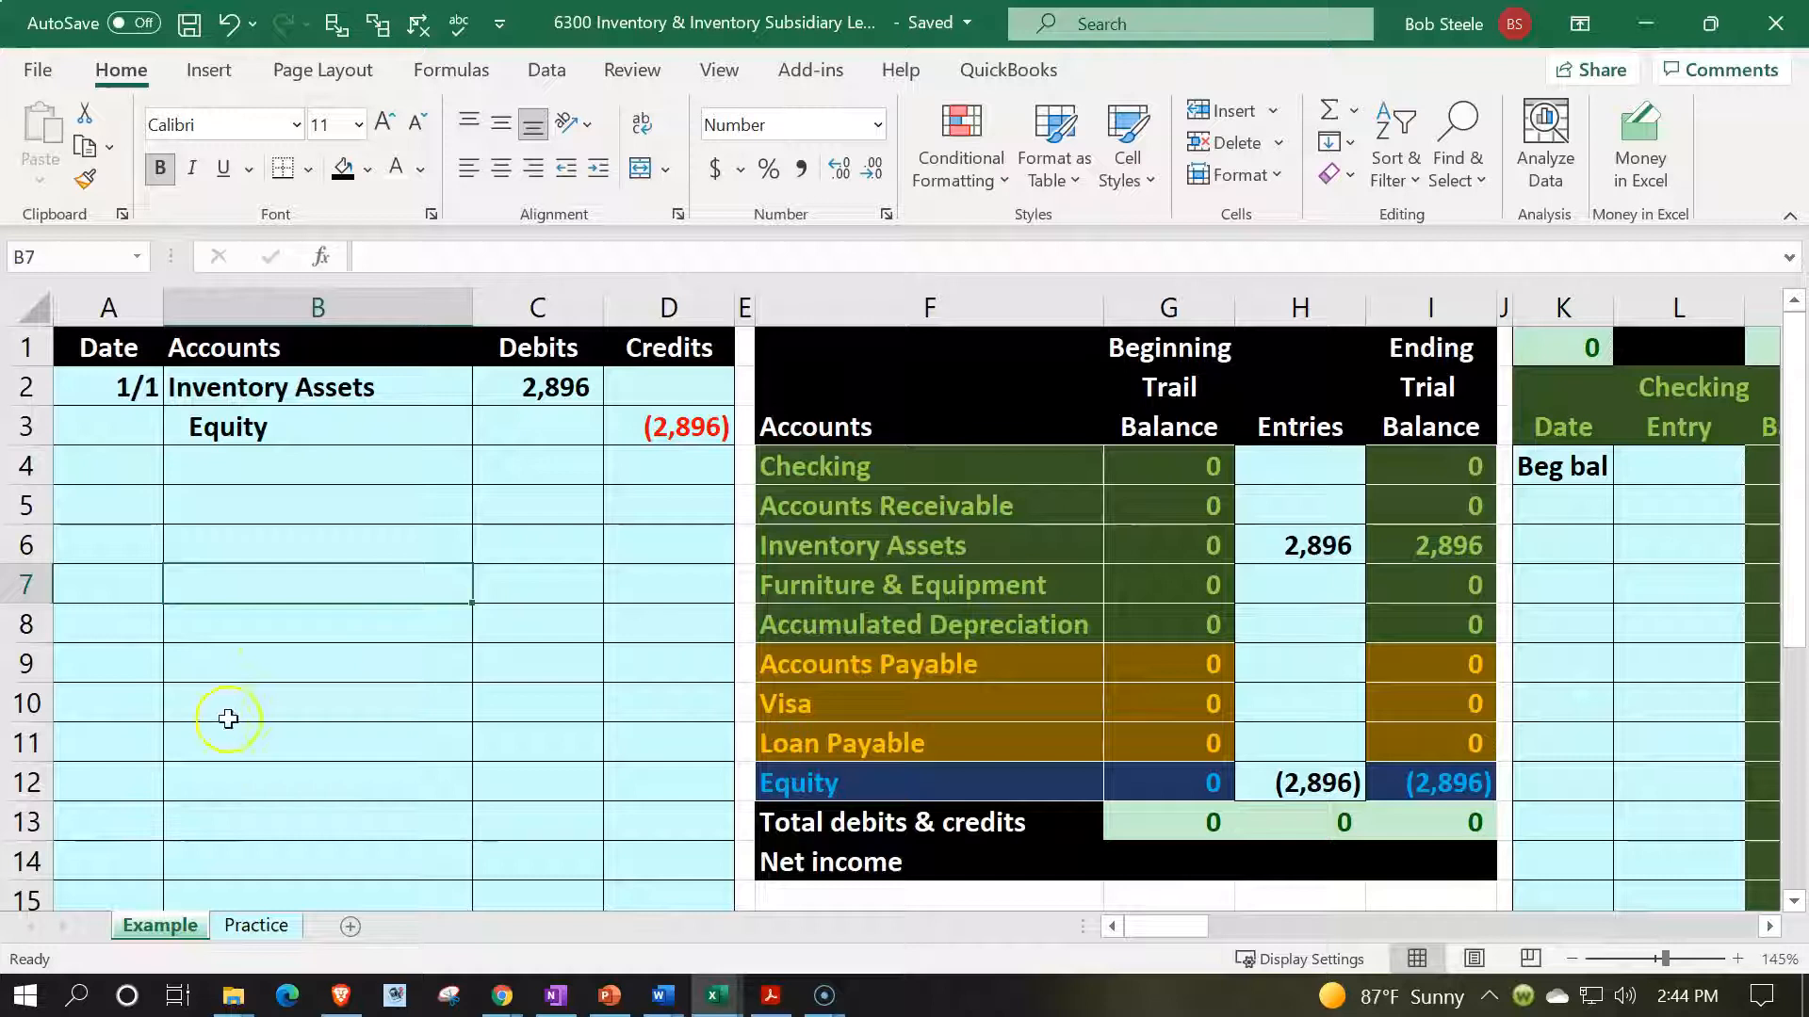
pyautogui.click(309, 495)
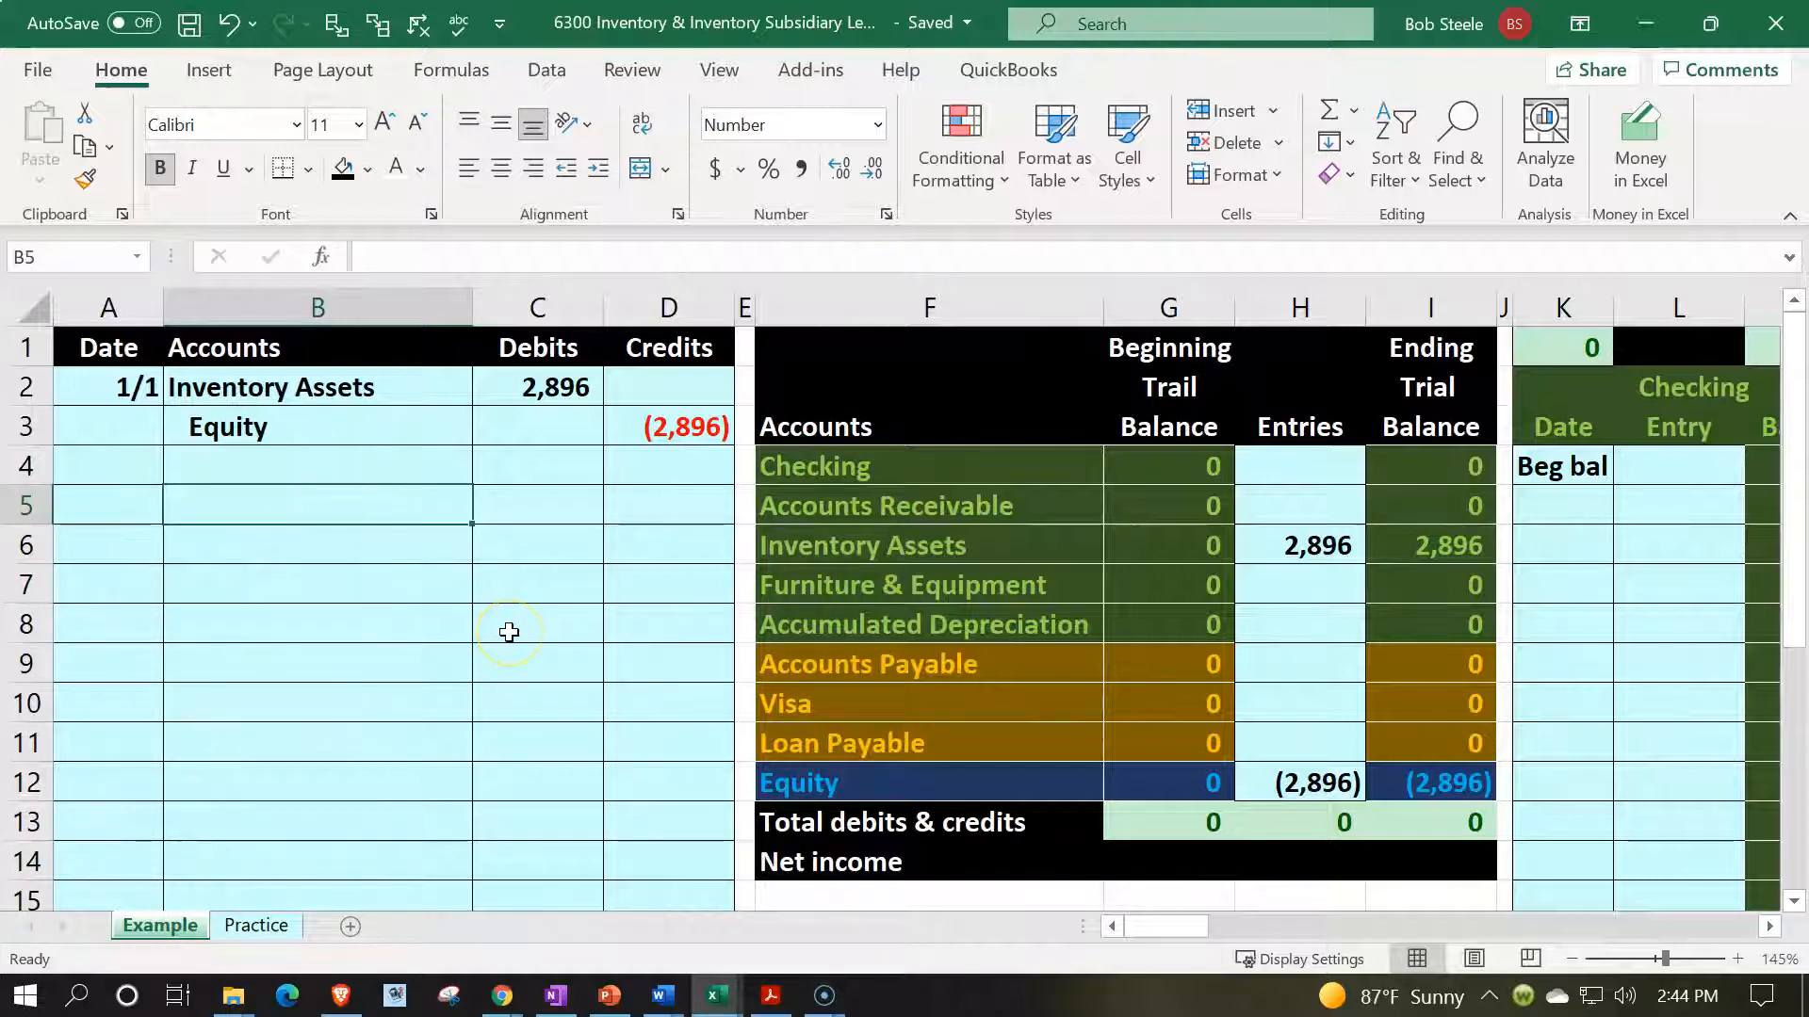
pyautogui.click(774, 996)
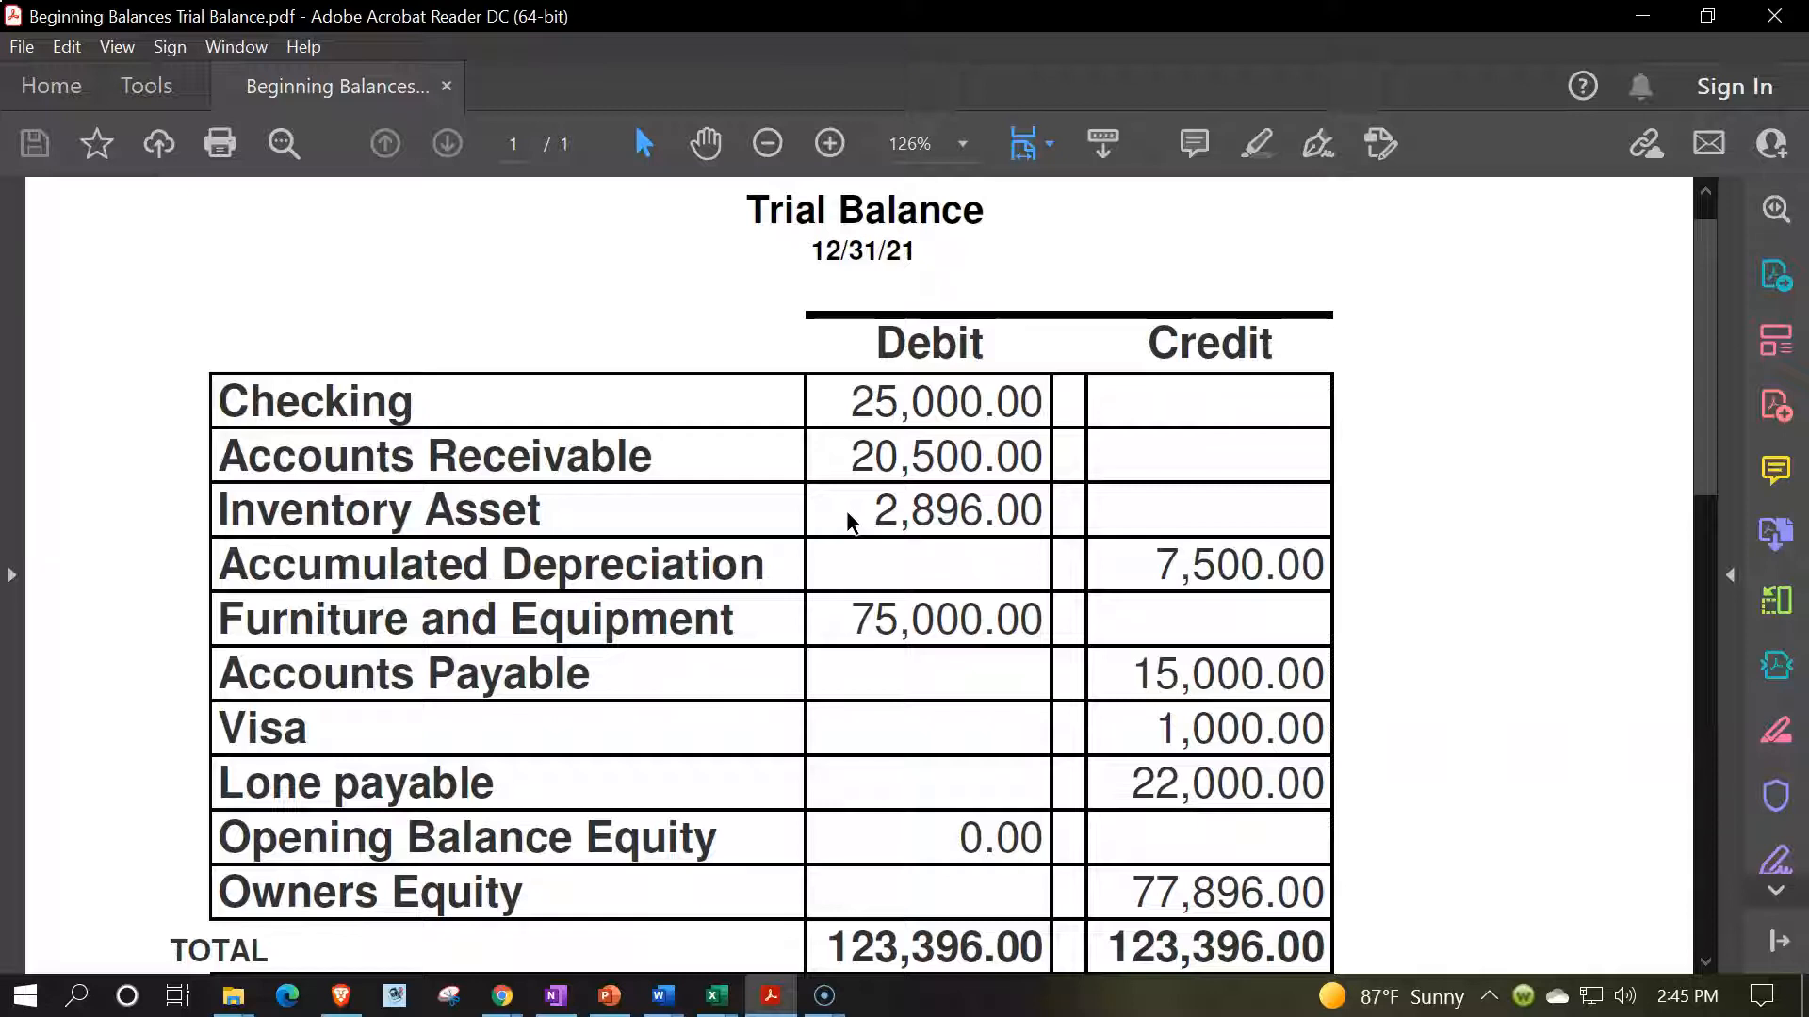
pyautogui.click(717, 996)
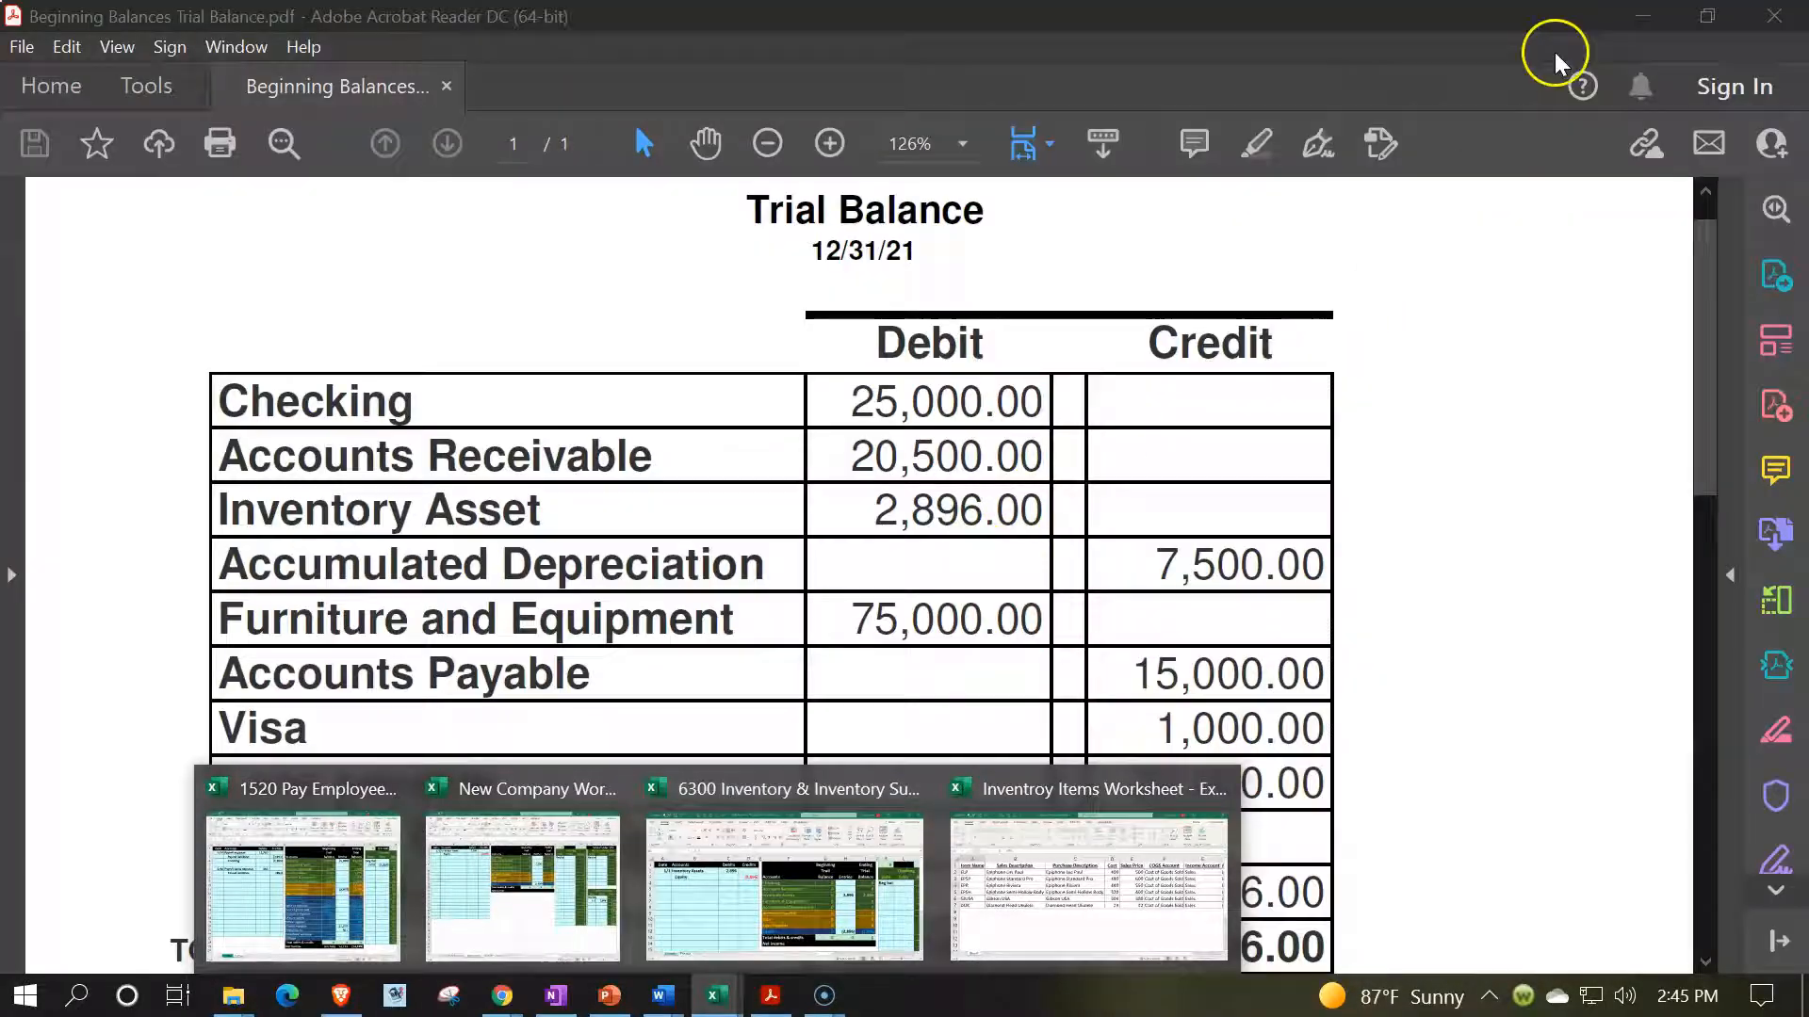
pyautogui.click(1644, 16)
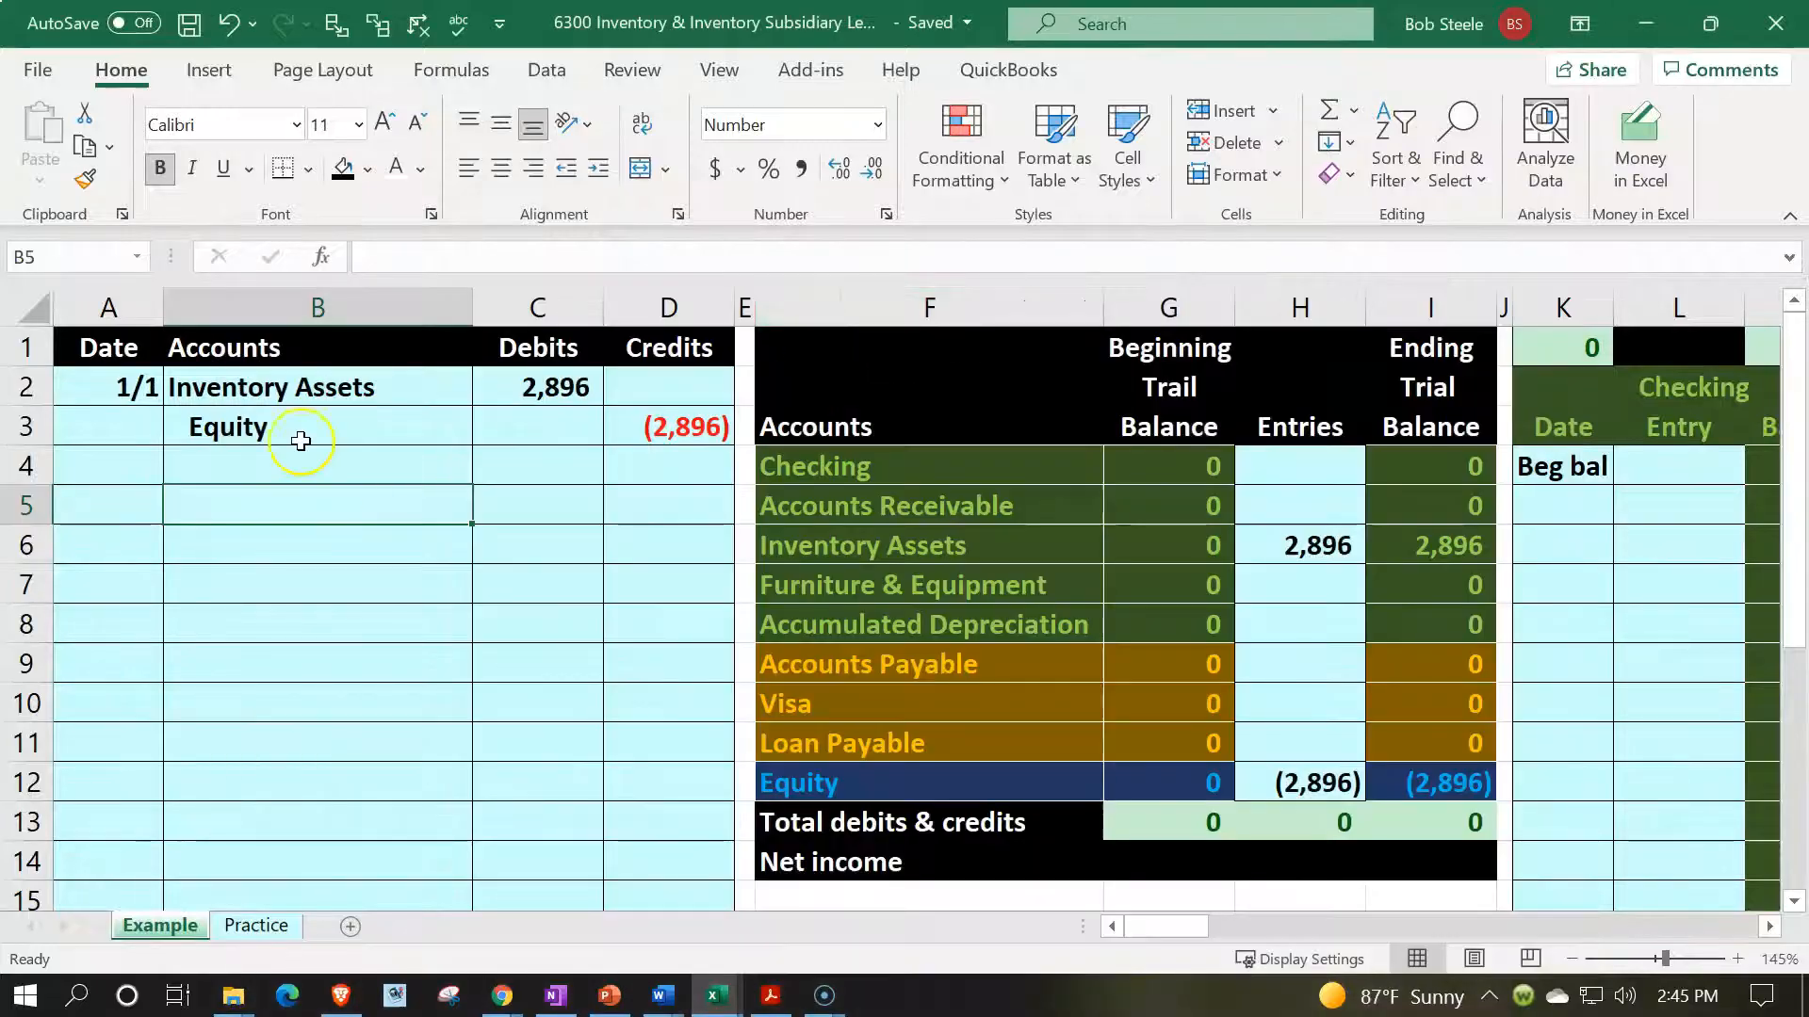
# - Look across the Example sheet from the journal entry through the general ledger to the Inventory Subsidiary Ledger
pyautogui.click(287, 441)
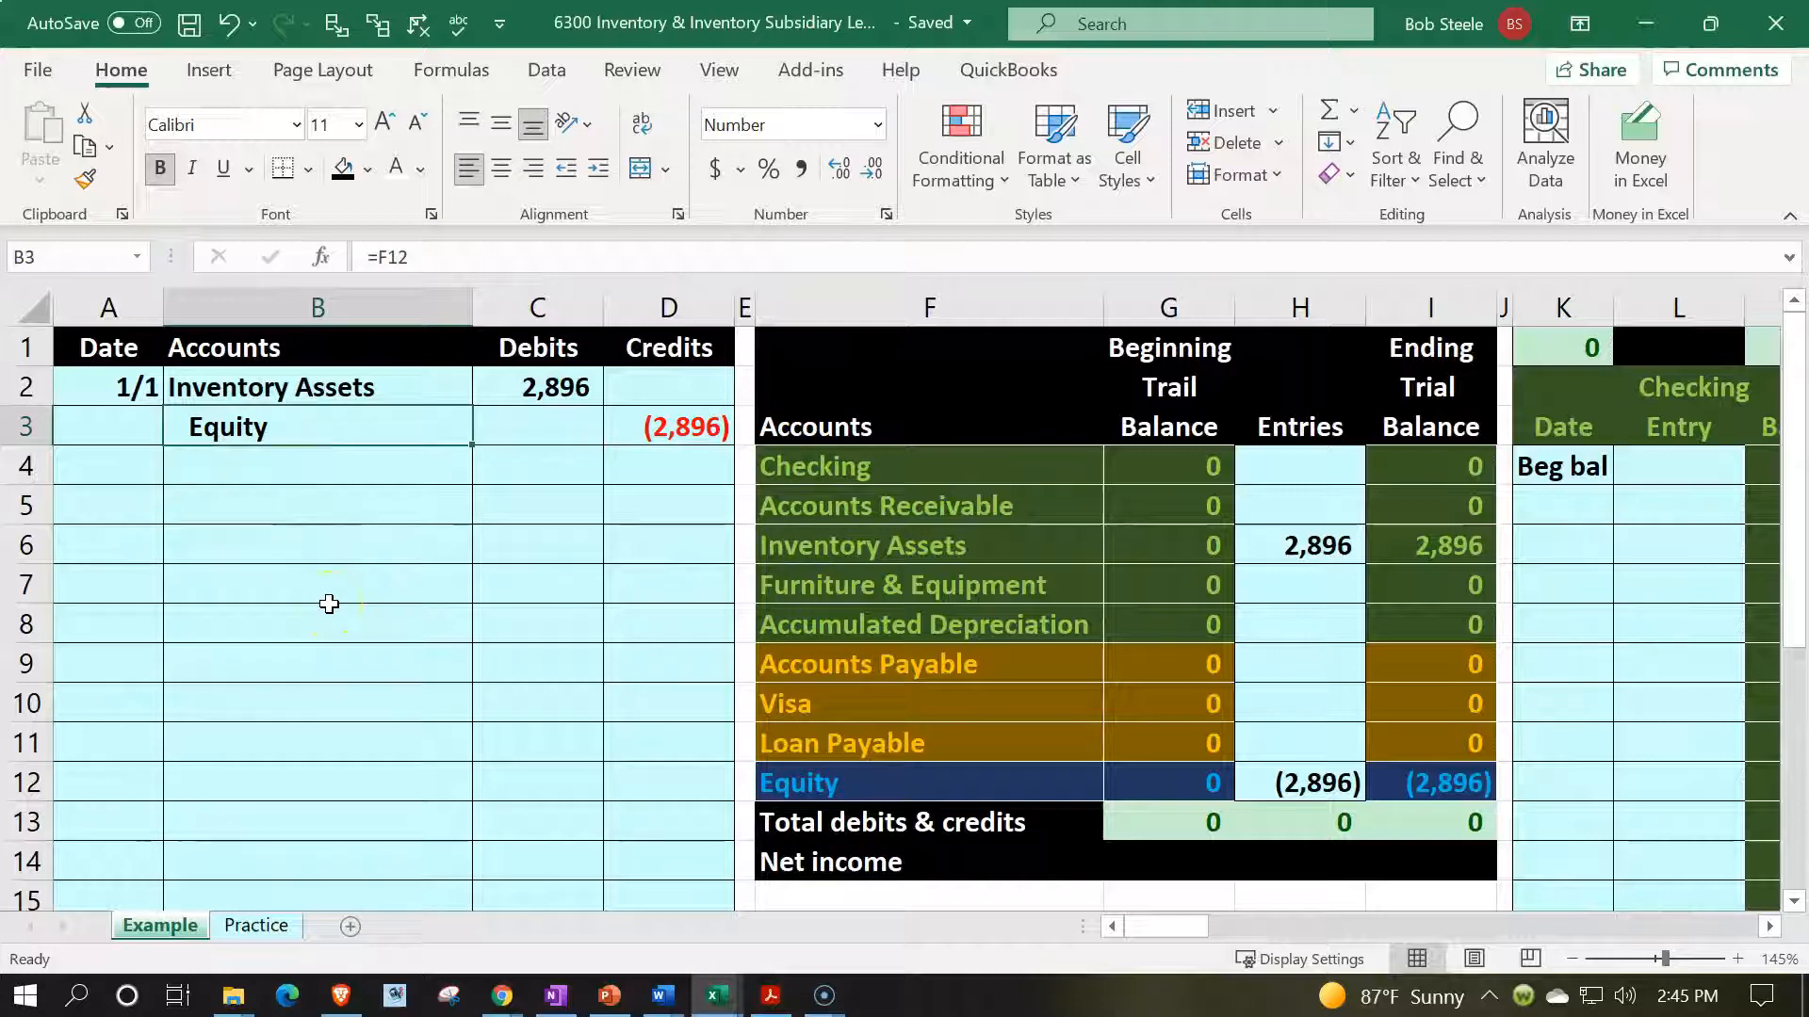
pyautogui.press('Right')
pyautogui.press('Right')
pyautogui.press('Right')
pyautogui.press('Right')
pyautogui.press('Right')
pyautogui.press('Right')
pyautogui.press('Right')
pyautogui.press('Right')
pyautogui.press('Right')
pyautogui.press('Right')
pyautogui.press('Right')
pyautogui.press('Right')
pyautogui.press('Right')
pyautogui.press('Right')
pyautogui.press('Right')
pyautogui.press('Right')
pyautogui.press('Right')
pyautogui.press('Right')
pyautogui.press('Right')
pyautogui.press('Right')
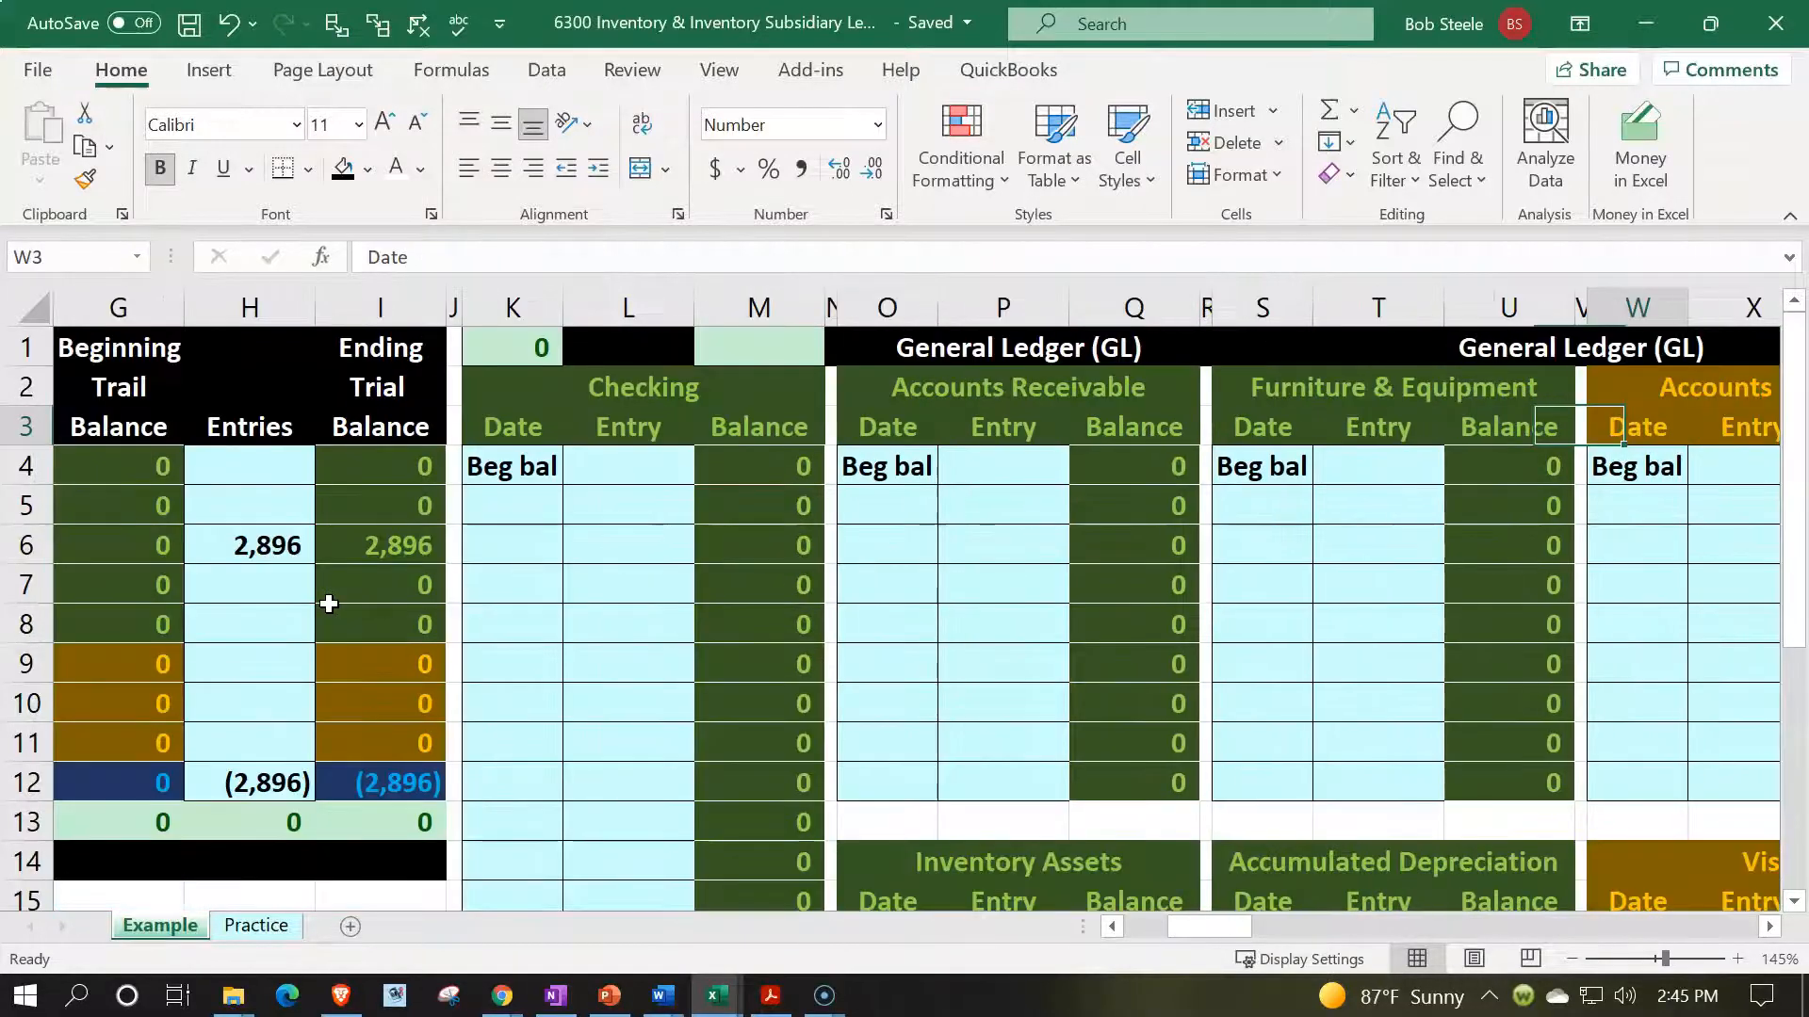
pyautogui.press('Right')
pyautogui.press('Right')
pyautogui.press('Right')
pyautogui.press('Right')
pyautogui.press('Right')
pyautogui.press('Right')
pyautogui.press('Right')
pyautogui.press('Right')
pyautogui.press('Right')
pyautogui.press('Right')
pyautogui.press('Right')
pyautogui.press('Right')
pyautogui.press('Right')
pyautogui.press('Right')
pyautogui.press('Right')
pyautogui.press('Right')
pyautogui.press('Right')
pyautogui.press('Right')
pyautogui.press('Right')
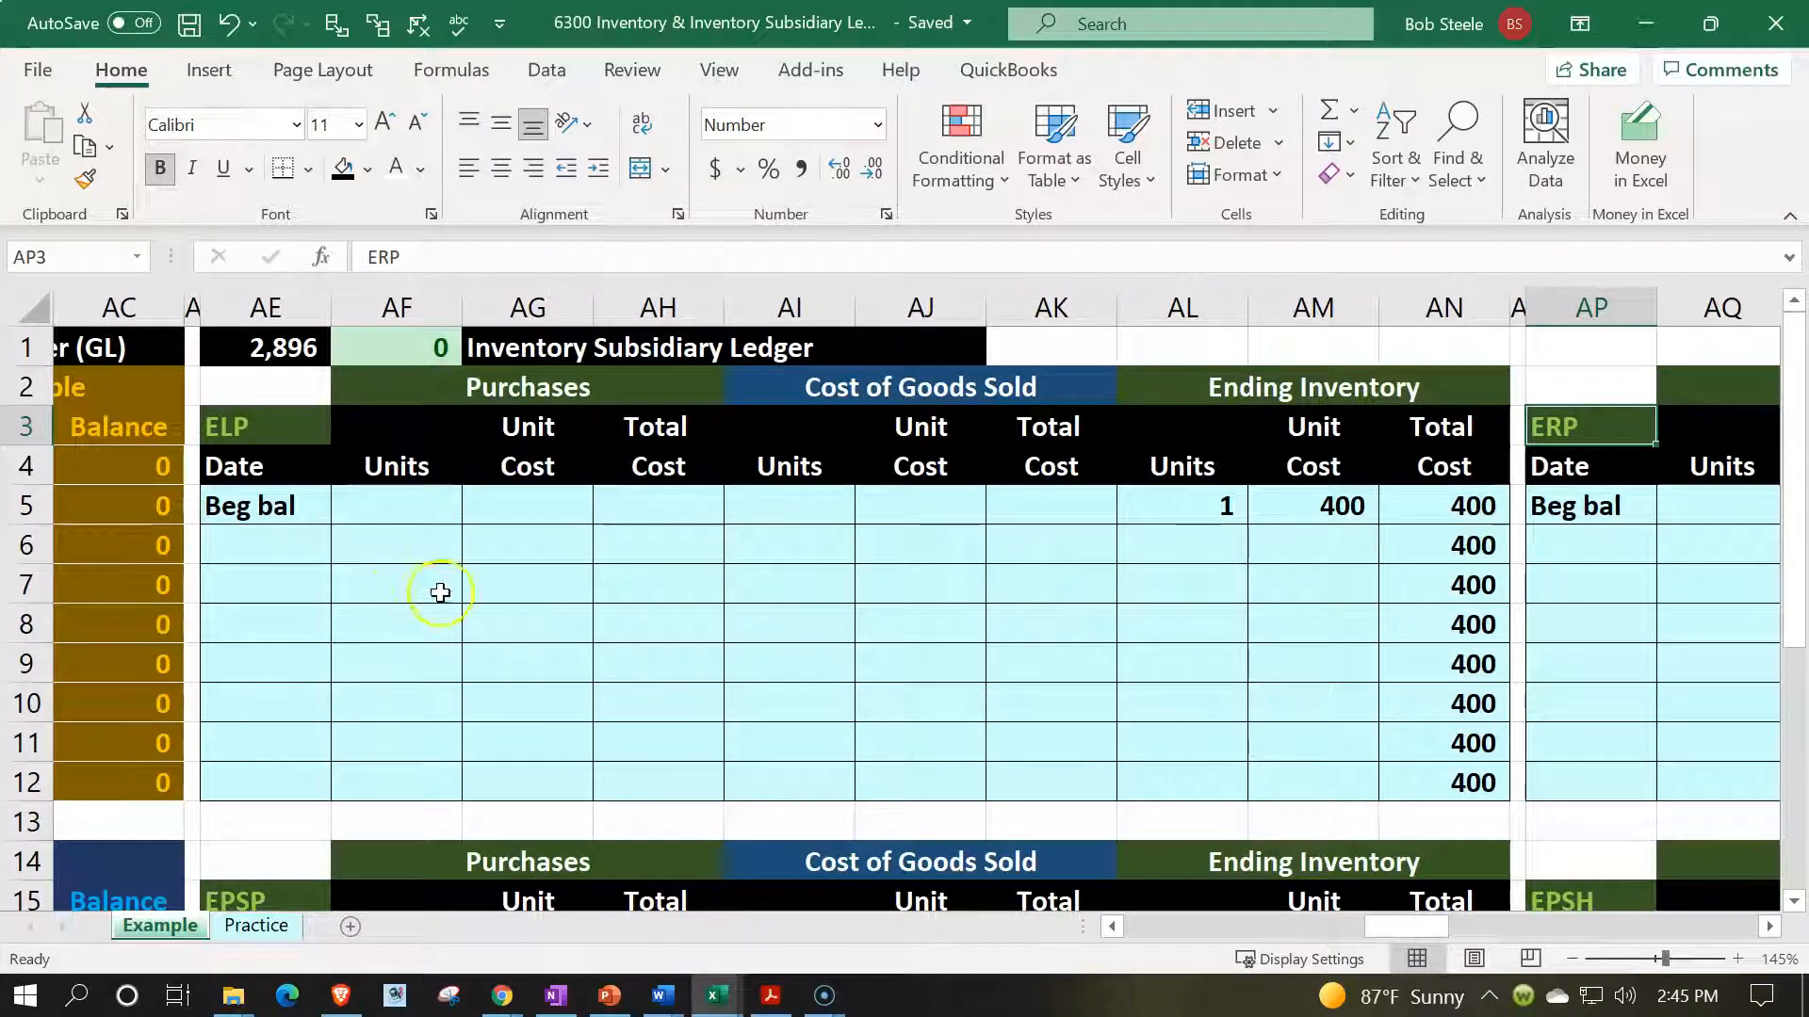
# - Switch to the Inventroy Items Worksheet workbook and review the item names from ELP to DUK
pyautogui.moveTo(717, 993)
pyautogui.click(1032, 919)
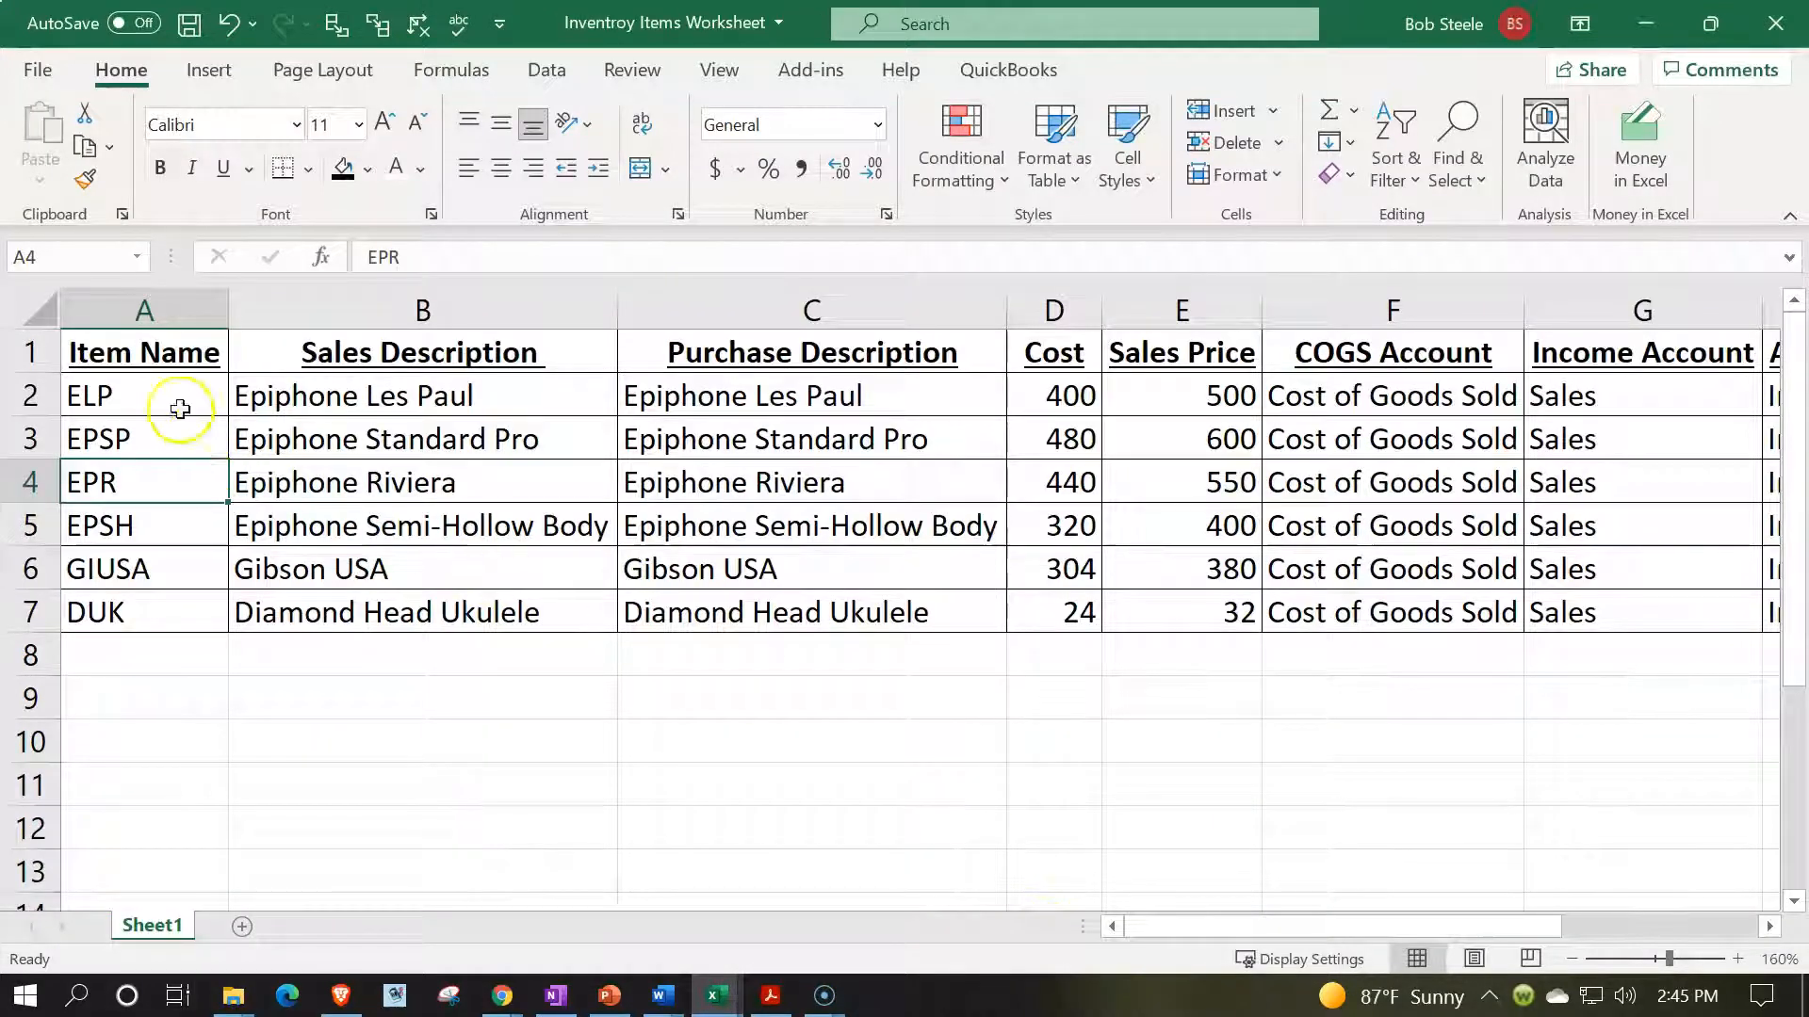
pyautogui.click(179, 408)
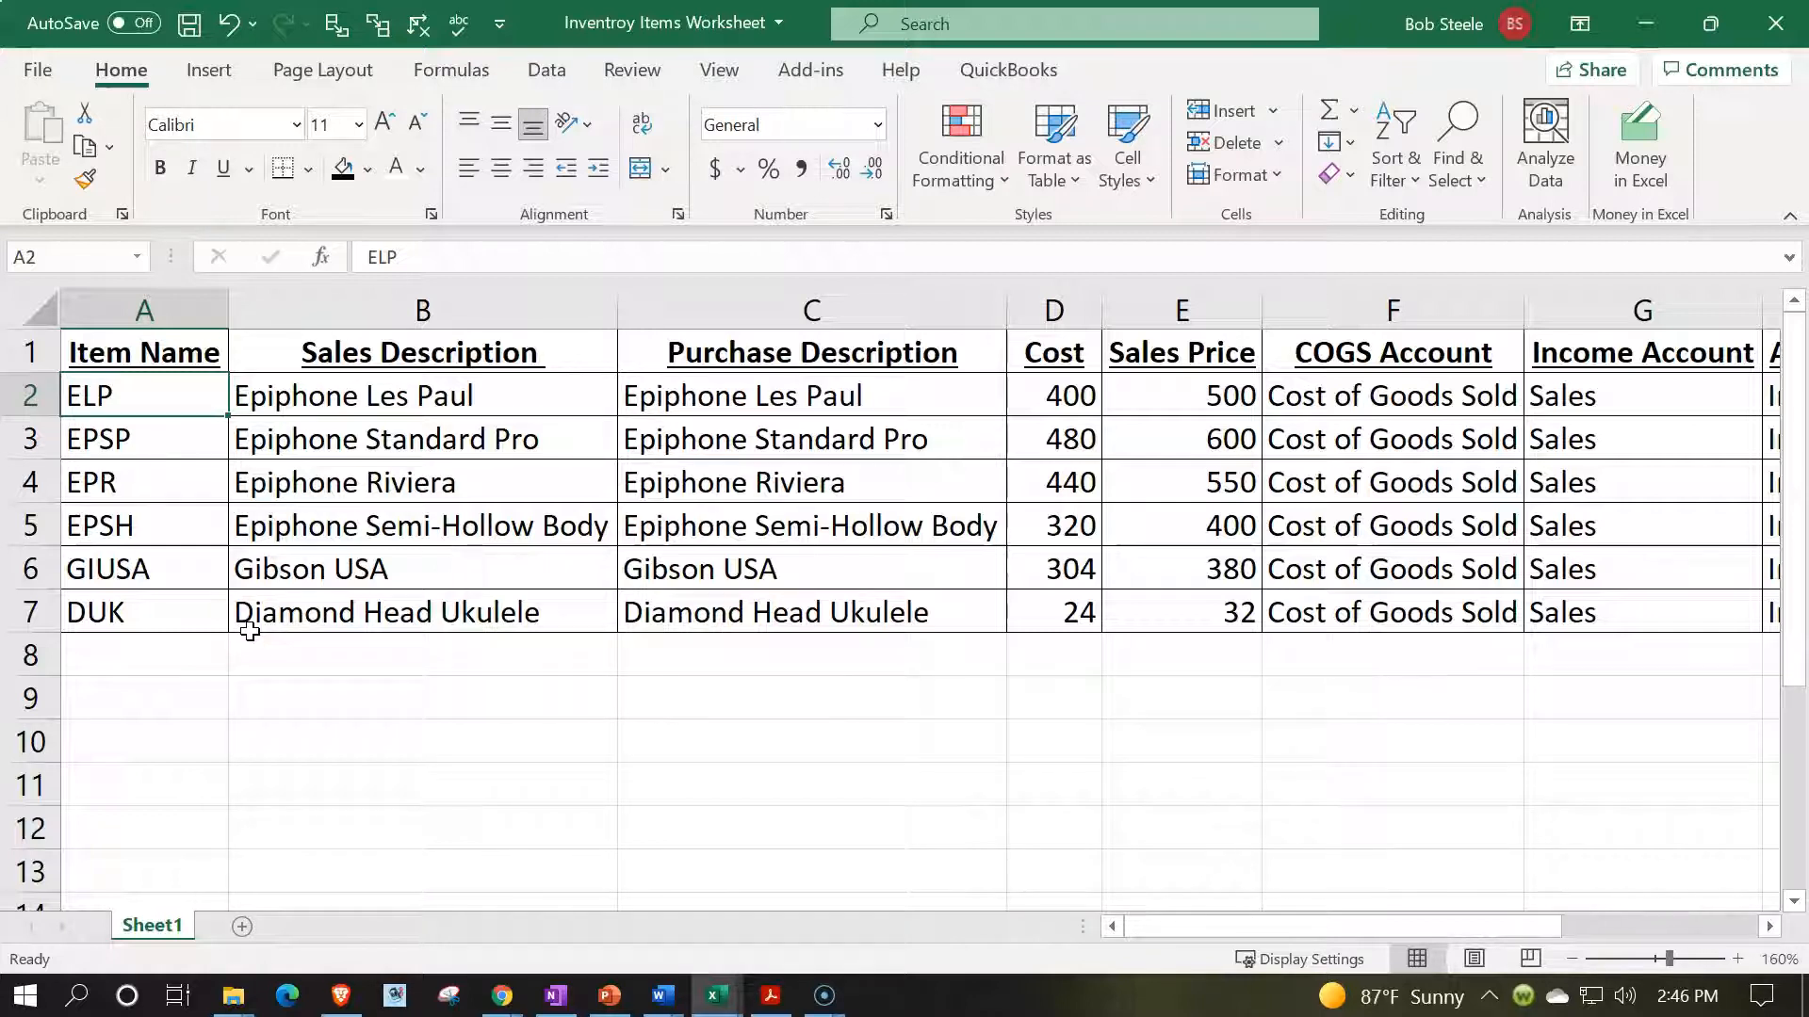
pyautogui.press('Down')
pyautogui.press('Down')
pyautogui.press('Down')
pyautogui.press('Down')
pyautogui.press('Down')
pyautogui.press('Up')
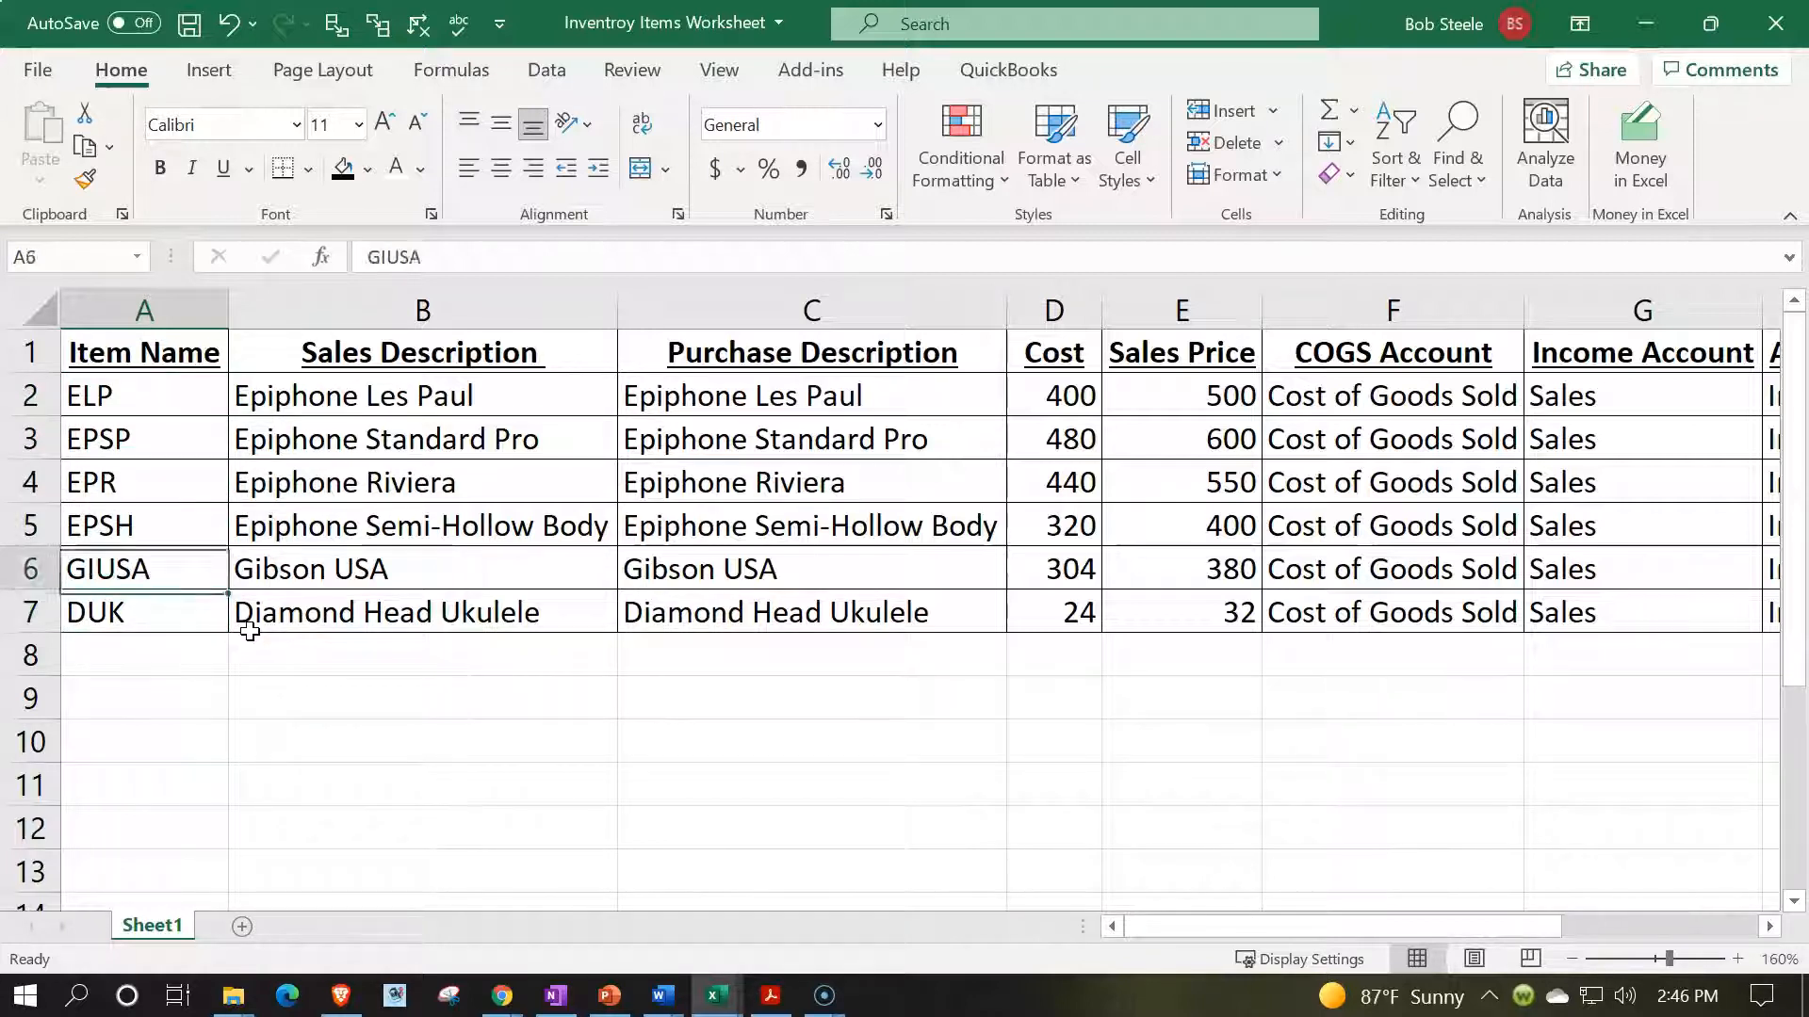
pyautogui.press('Up')
pyautogui.press('Up')
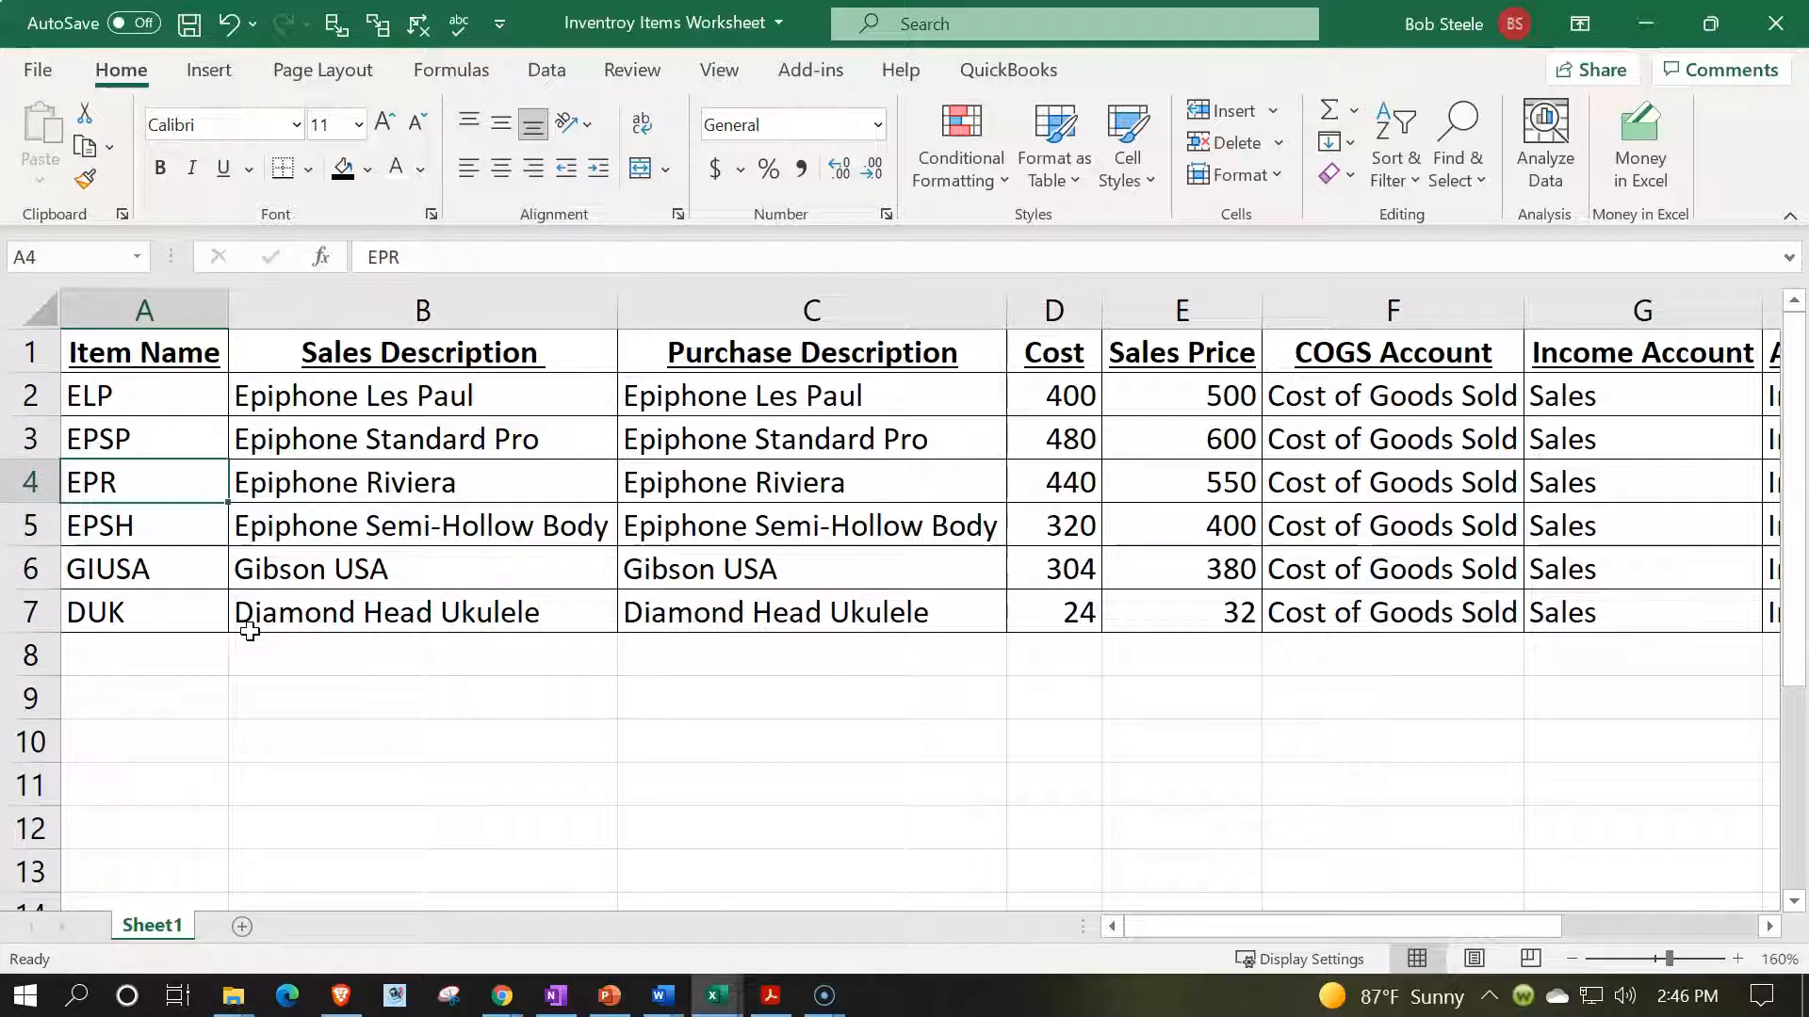
# - Examine the items' descriptions, cost, sales price, account, quantity on hand, sales tax and as-of date columns
pyautogui.press('Right')
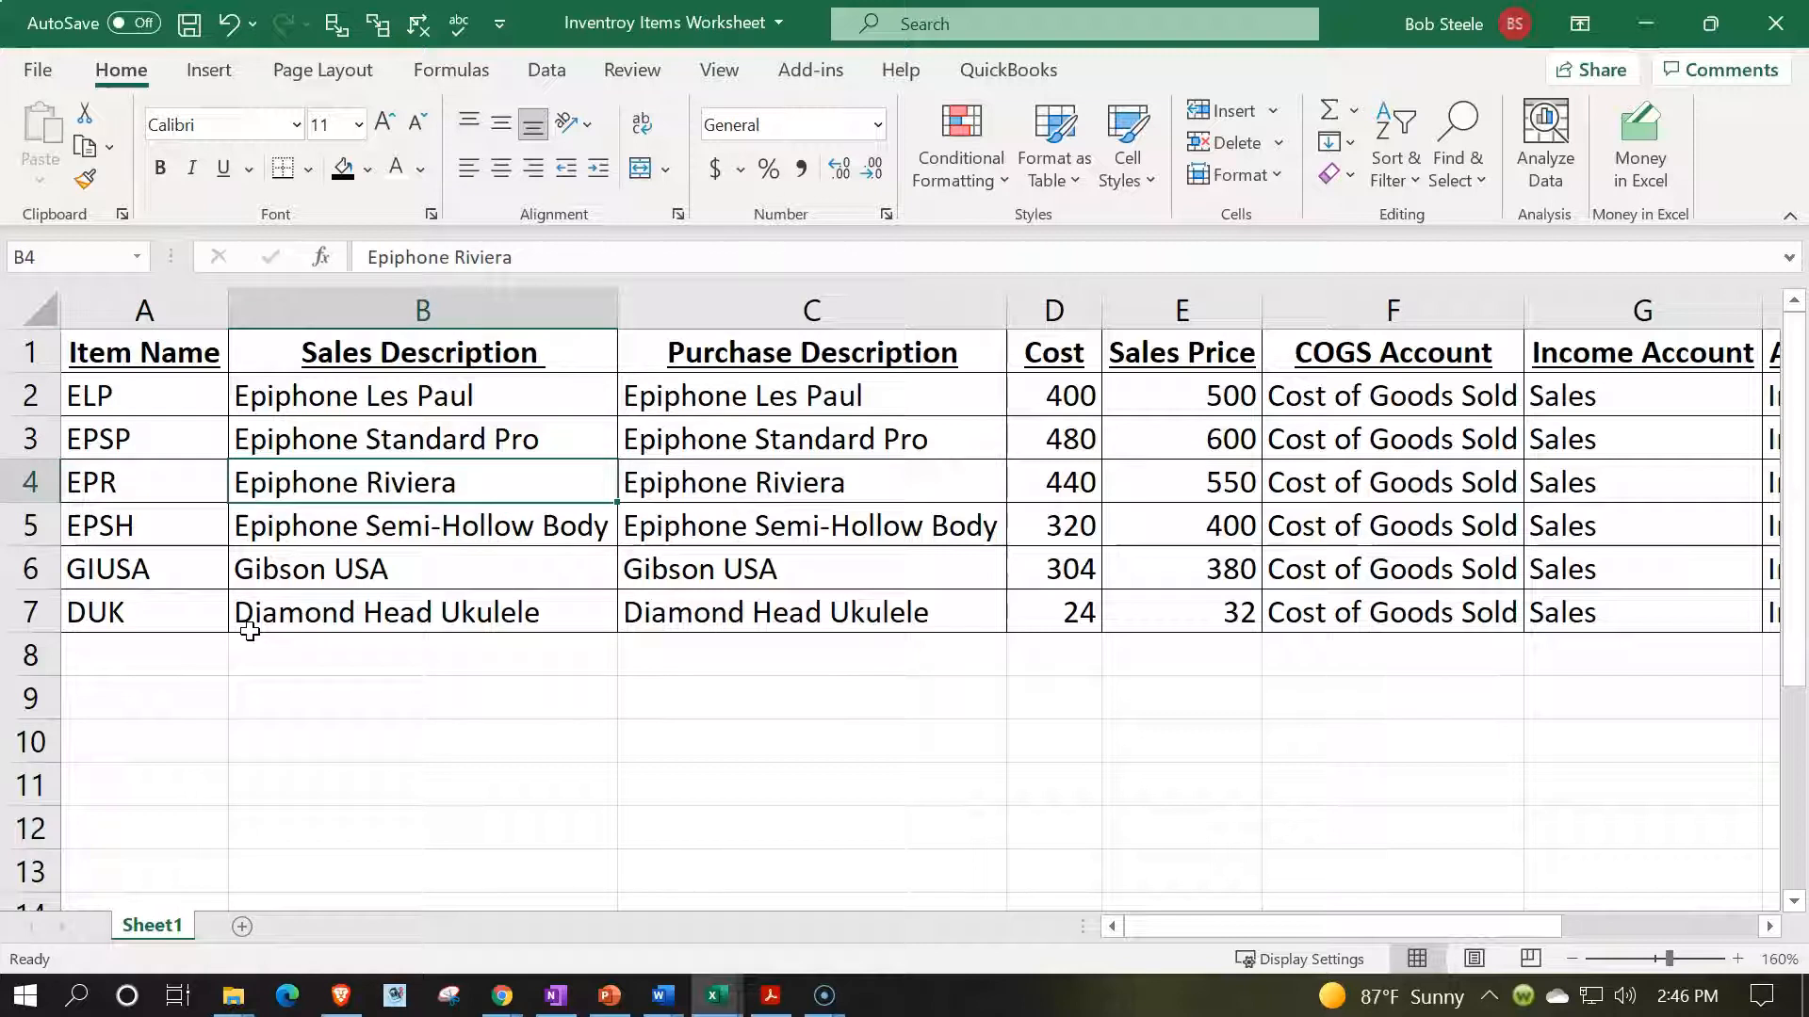
pyautogui.press('Right')
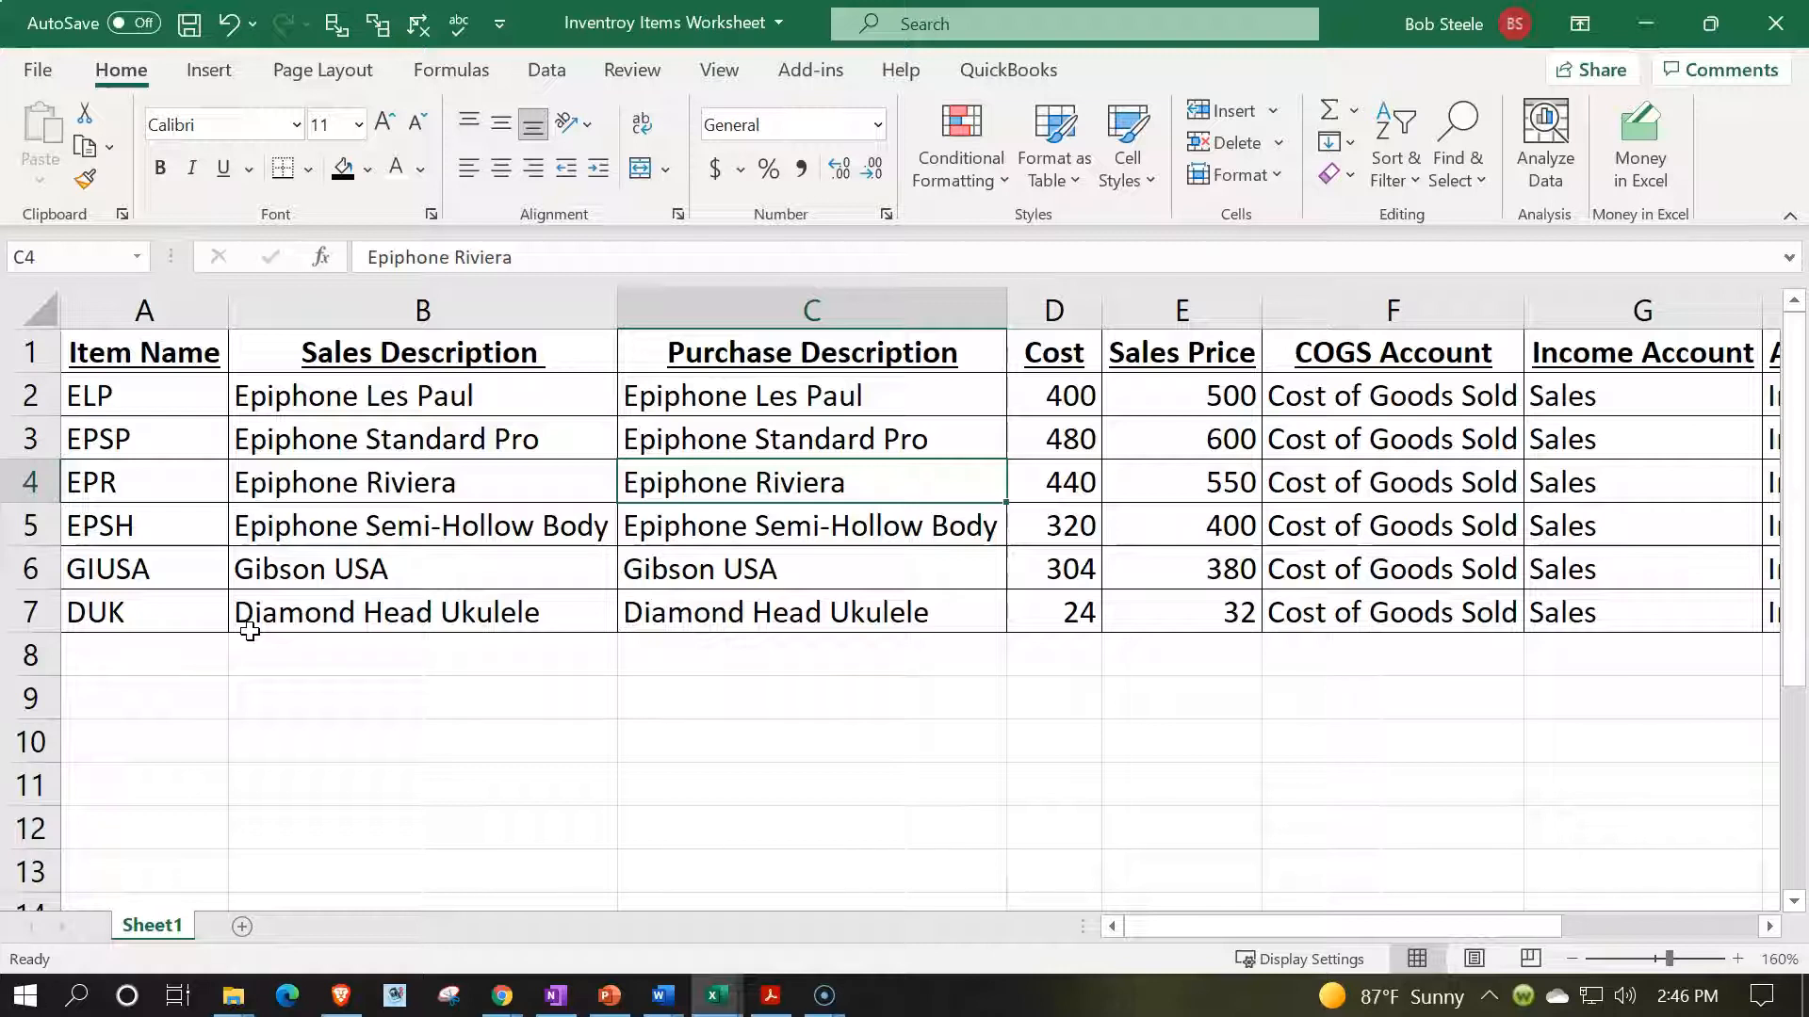
pyautogui.press('Up')
pyautogui.press('Up')
pyautogui.press('Right')
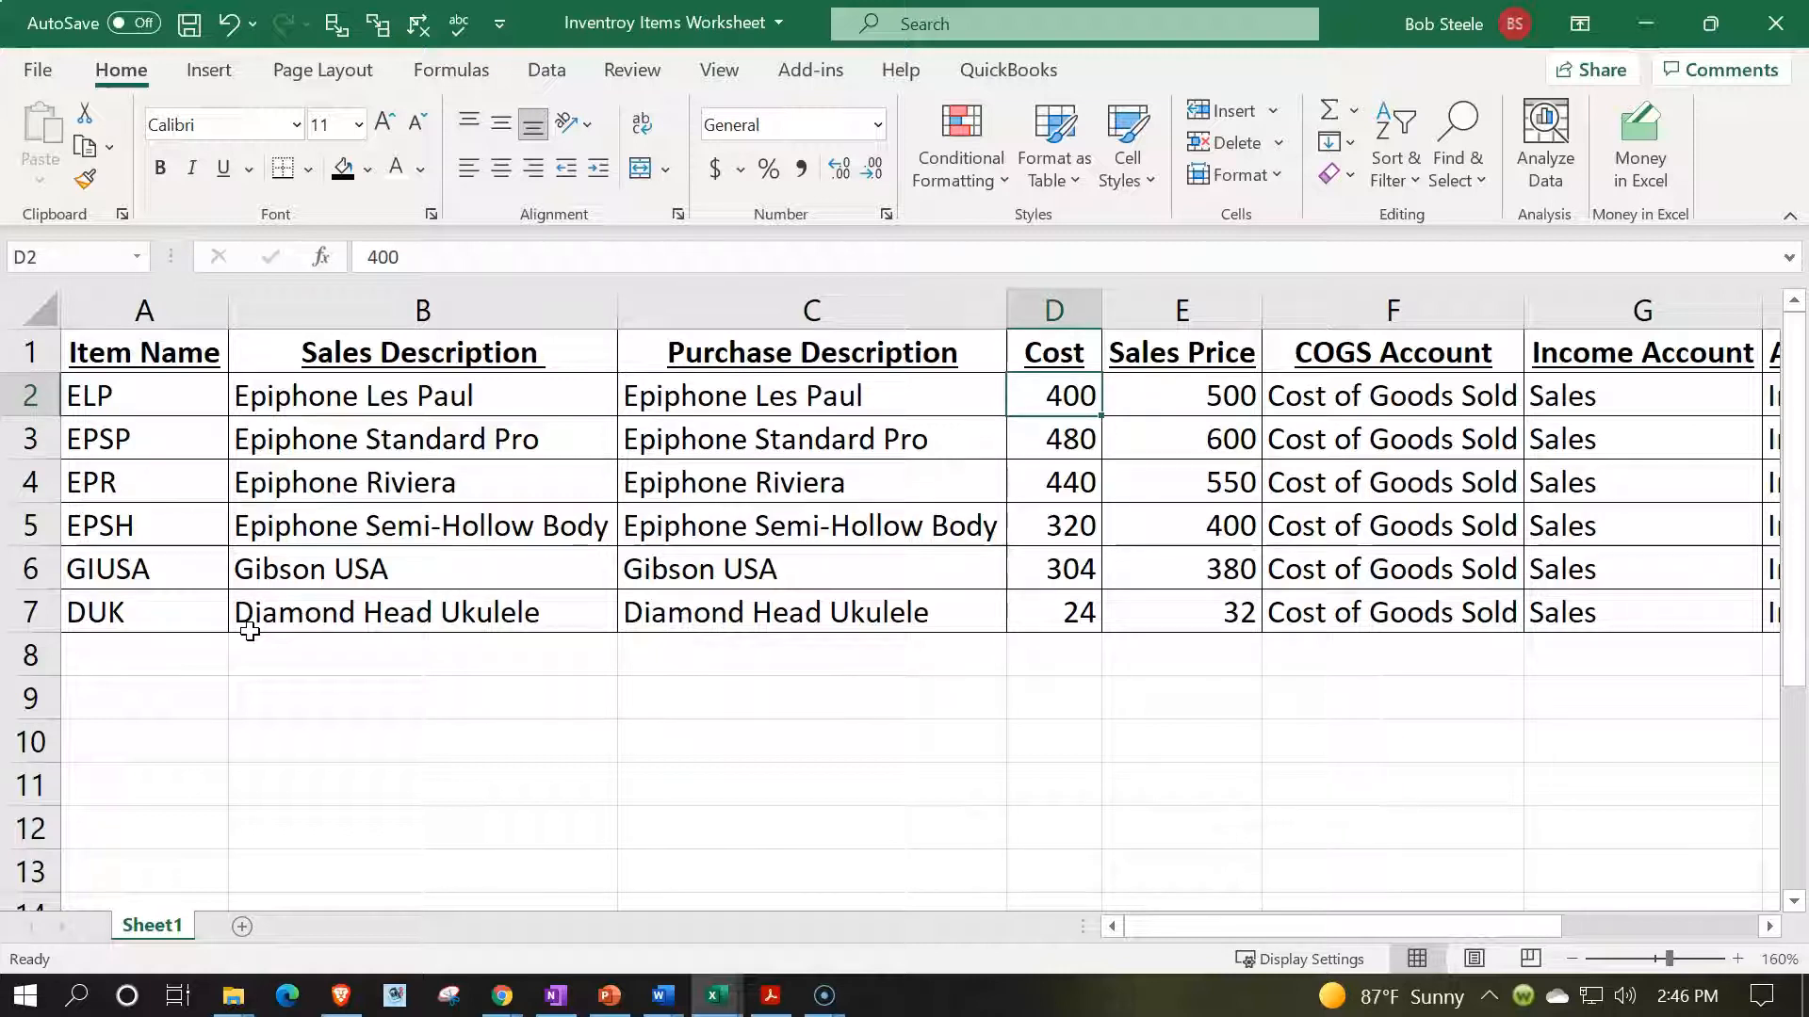
pyautogui.press('Right')
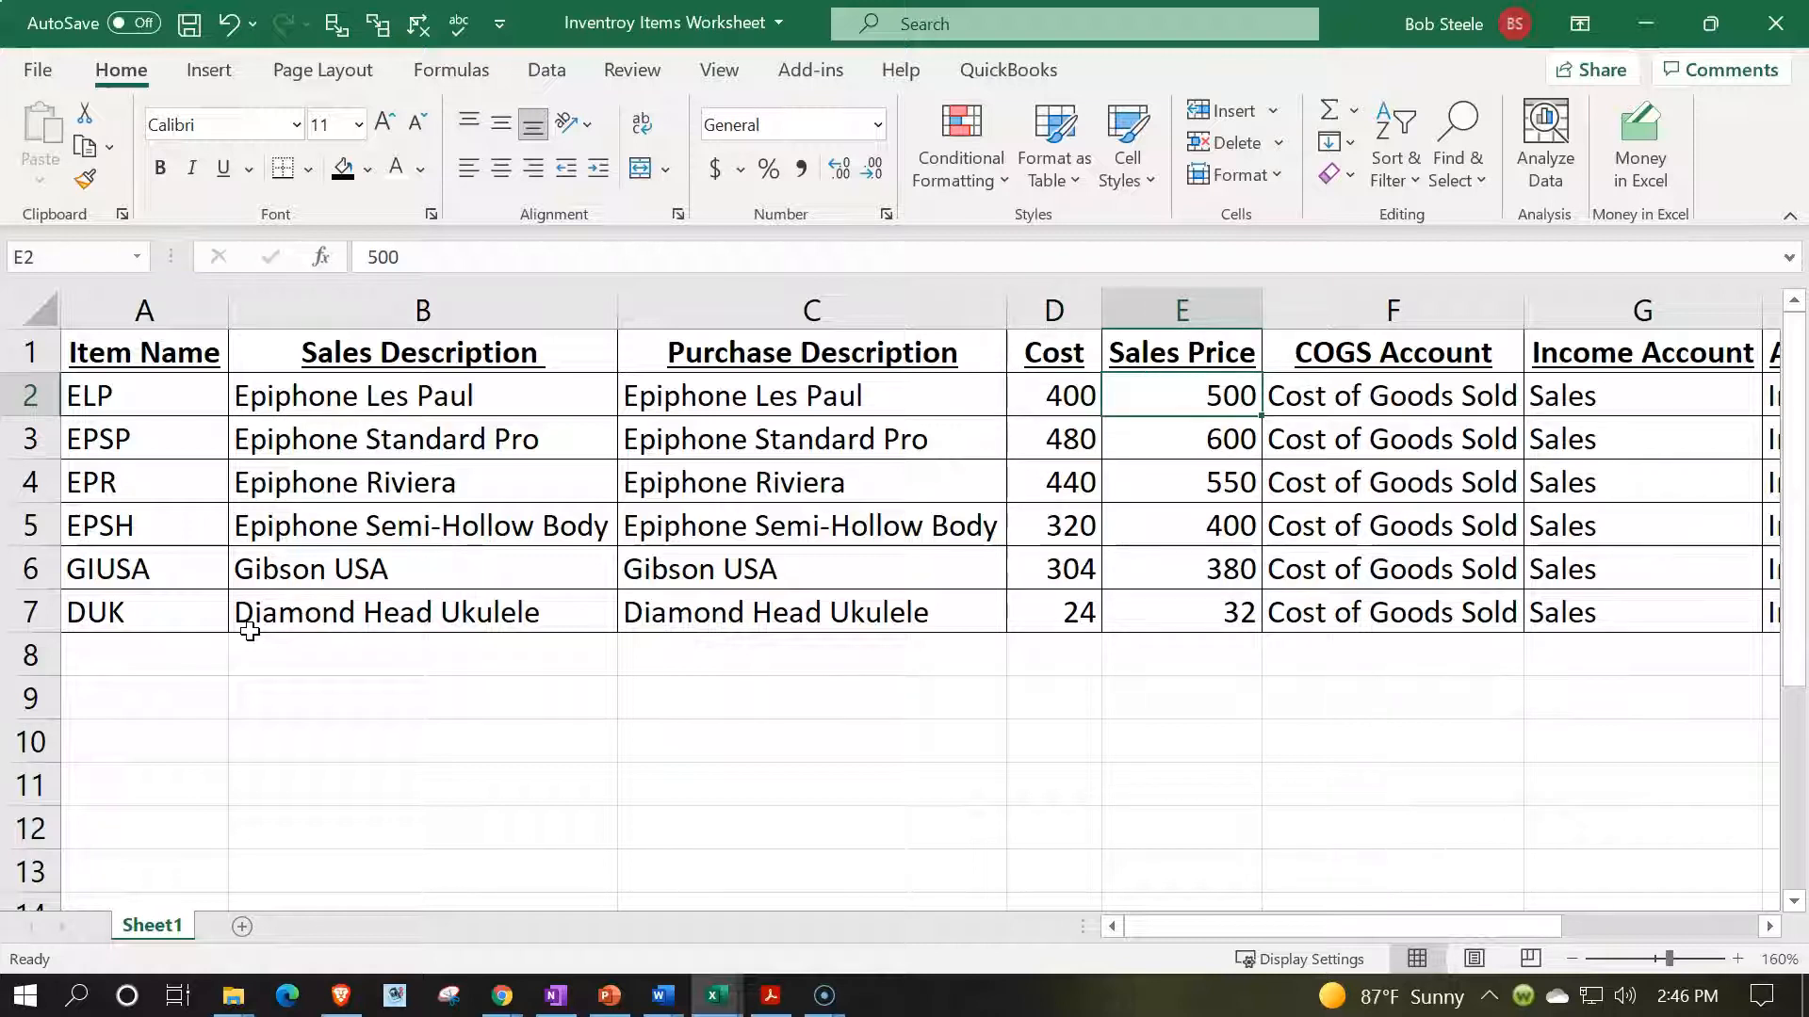
pyautogui.press('Right')
pyautogui.press('Right')
pyautogui.press('Right')
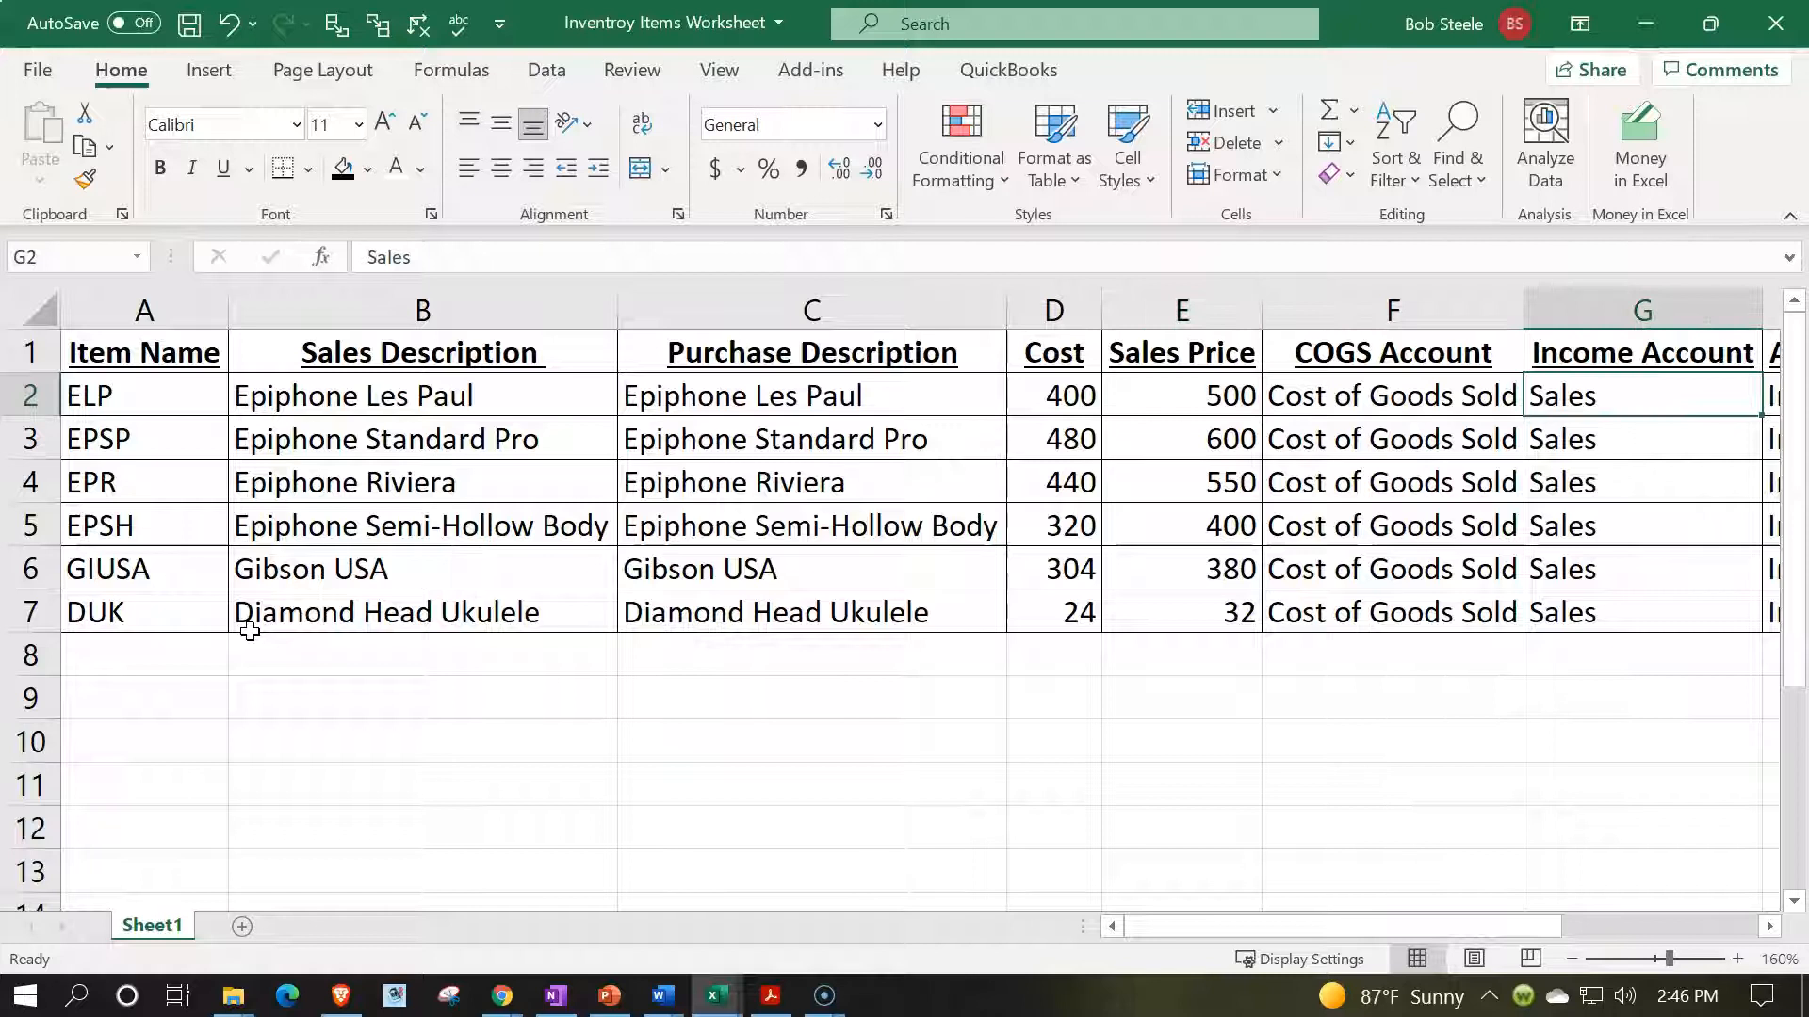
pyautogui.press('Right')
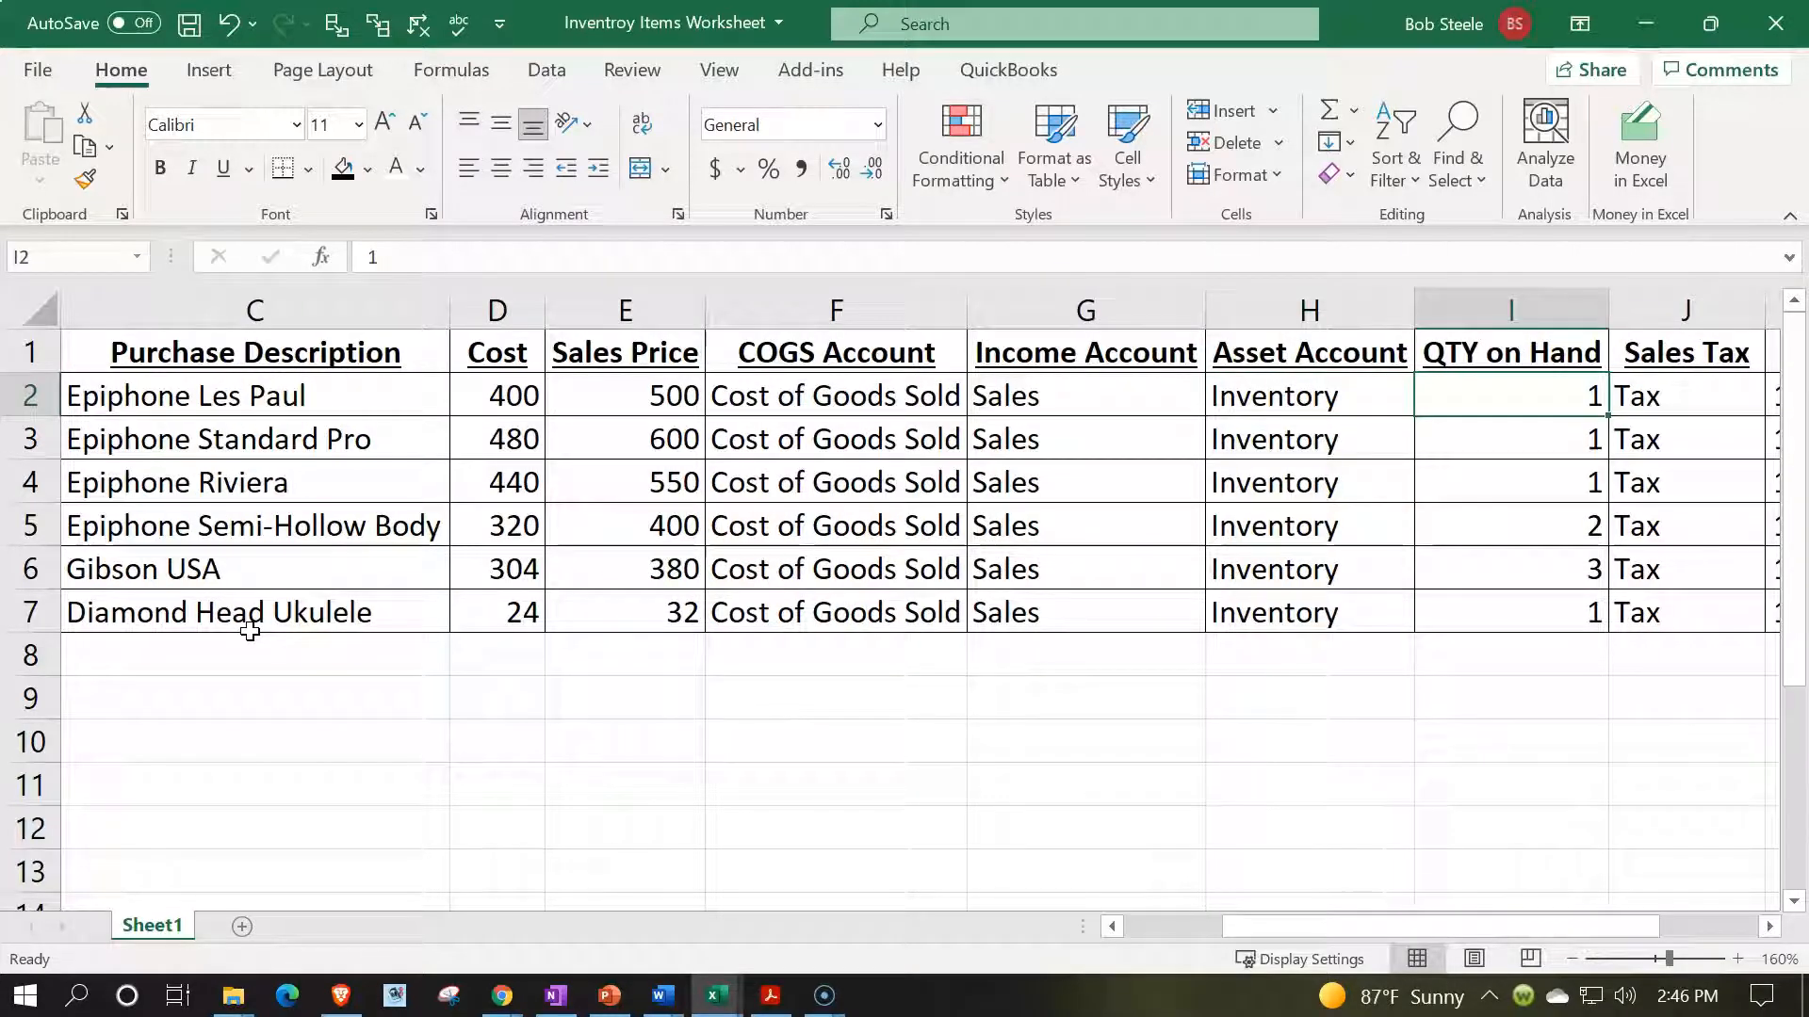
pyautogui.press('Down')
pyautogui.press('Right')
pyautogui.press('Right')
pyautogui.press('Right')
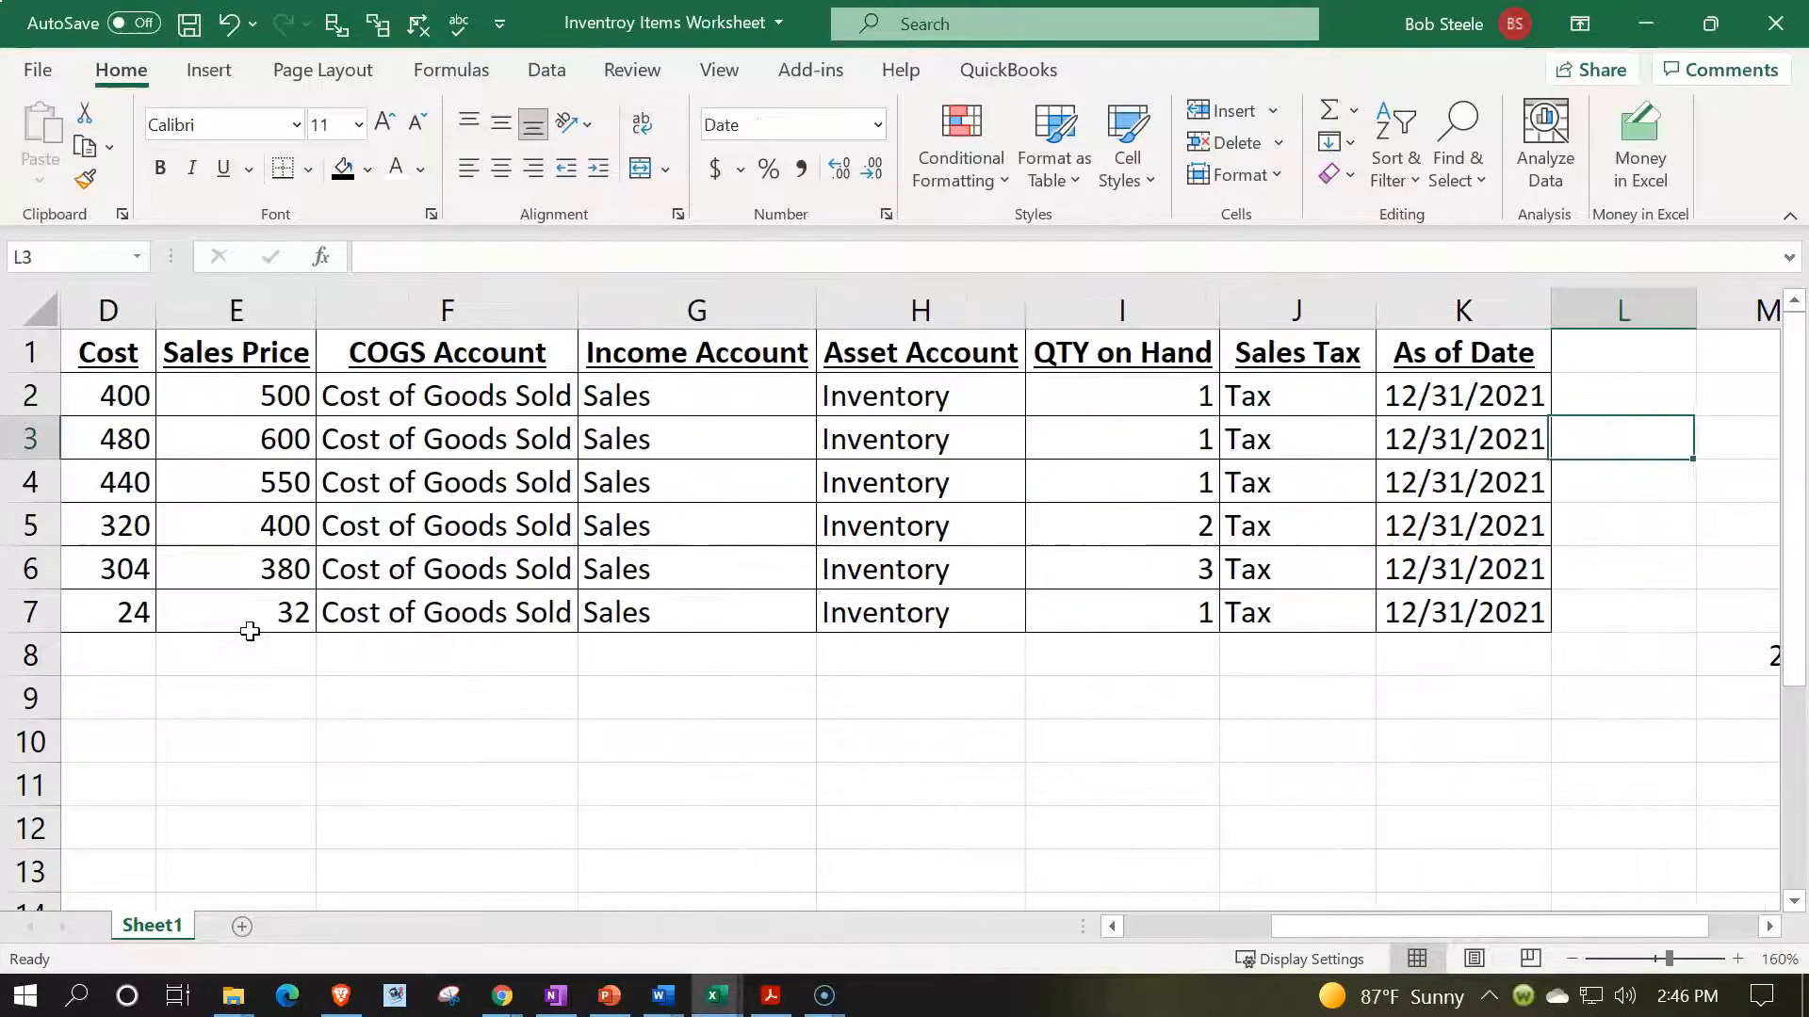
# - Examine the inventory value formulas in column M down to the total in M8, and return to the ledger workbook
pyautogui.press('Right')
pyautogui.press('Up')
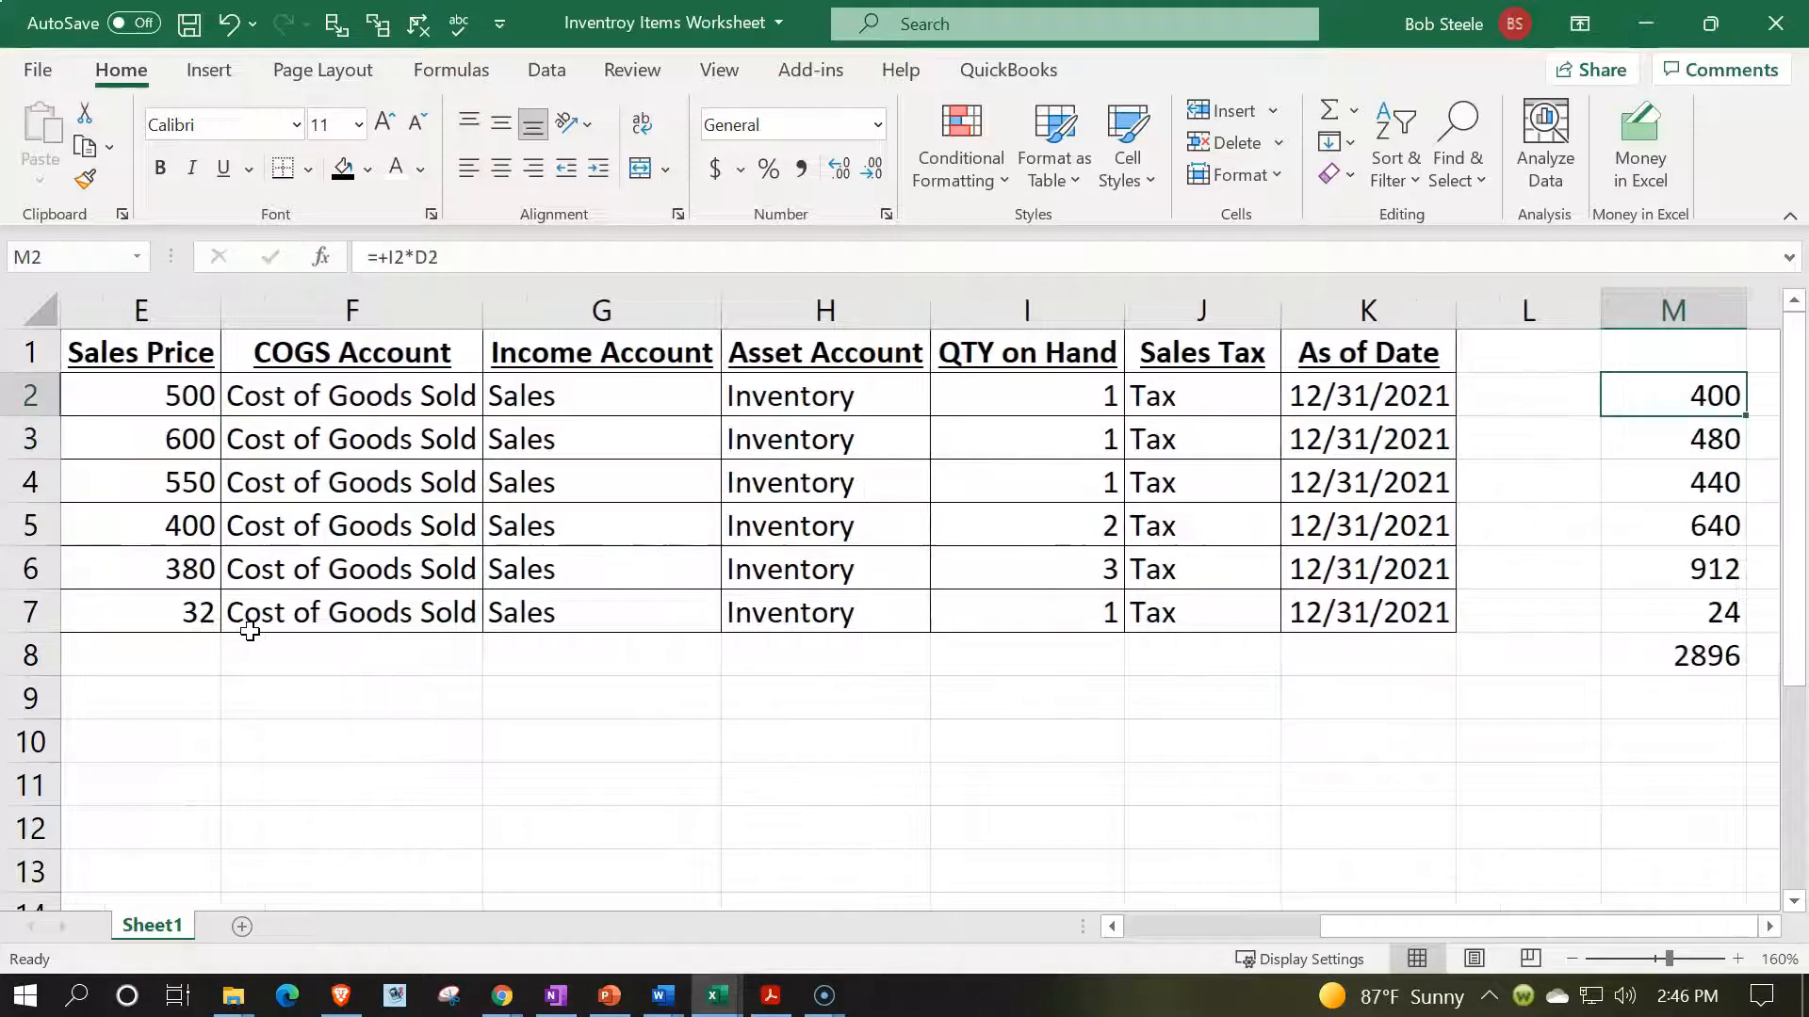
pyautogui.press('Down')
pyautogui.press('Down')
pyautogui.press('Down')
pyautogui.press('Down')
pyautogui.press('Down')
pyautogui.press('Down')
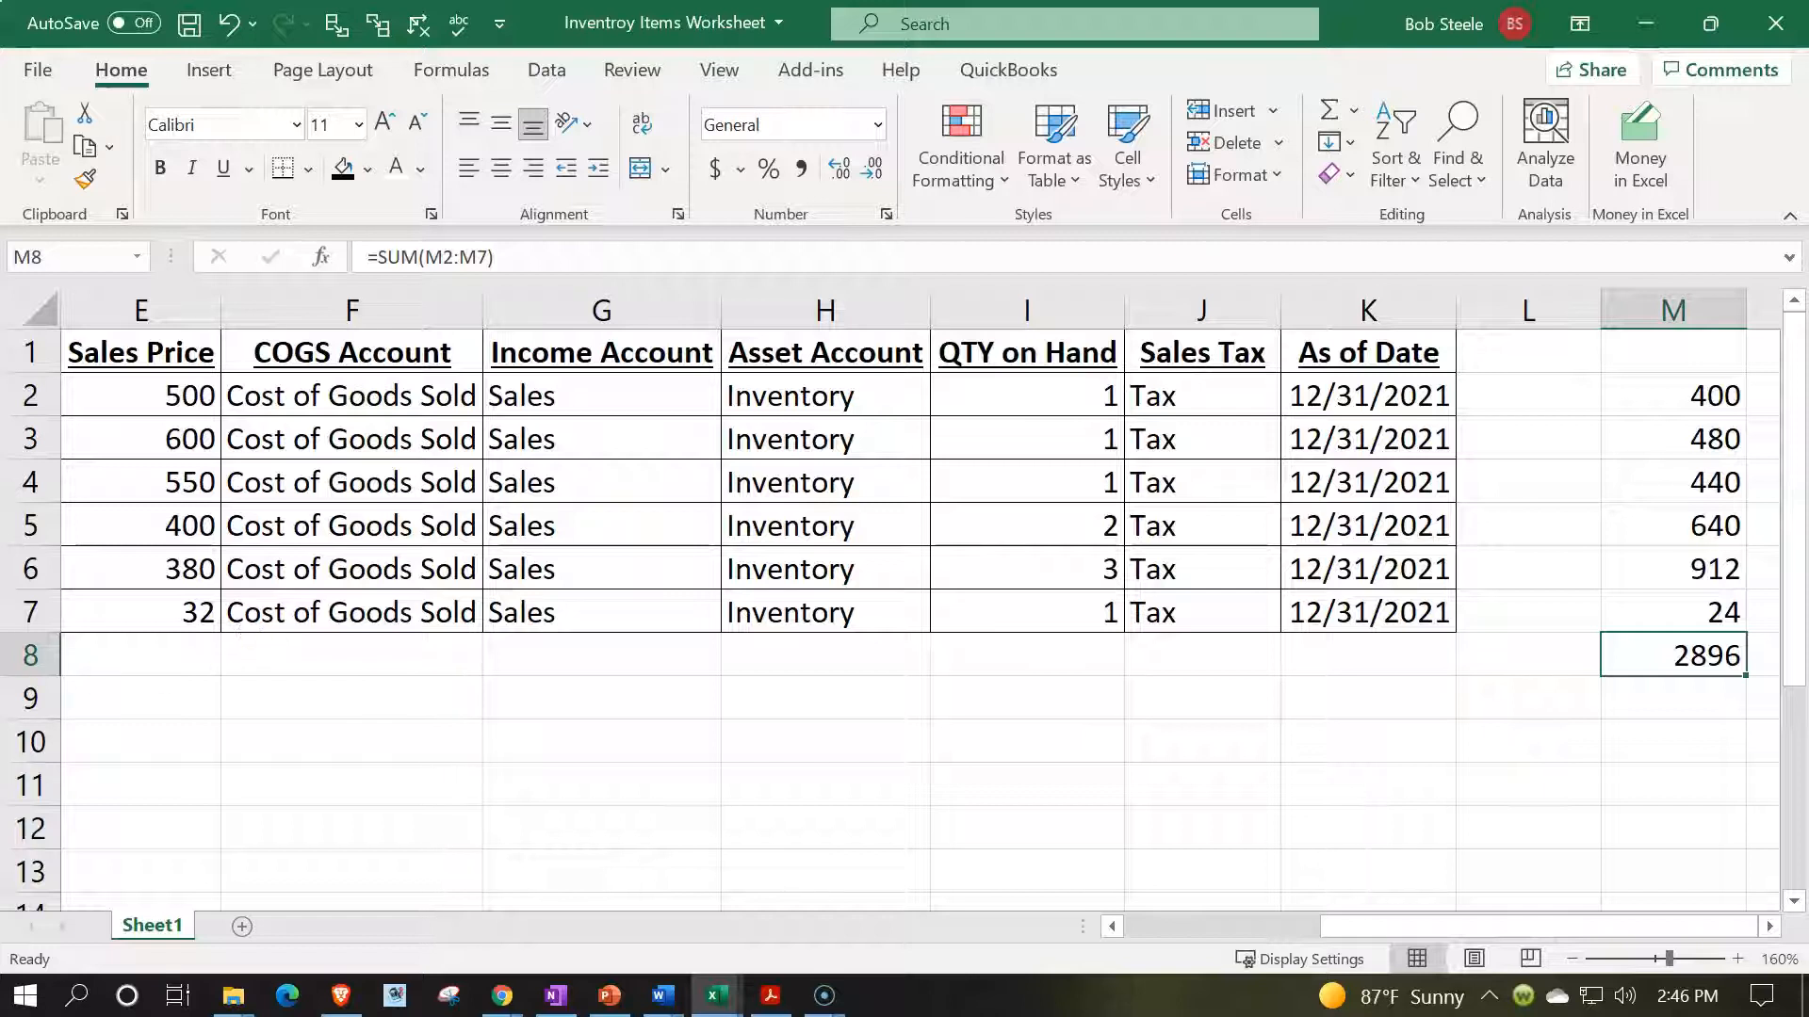
pyautogui.click(1647, 23)
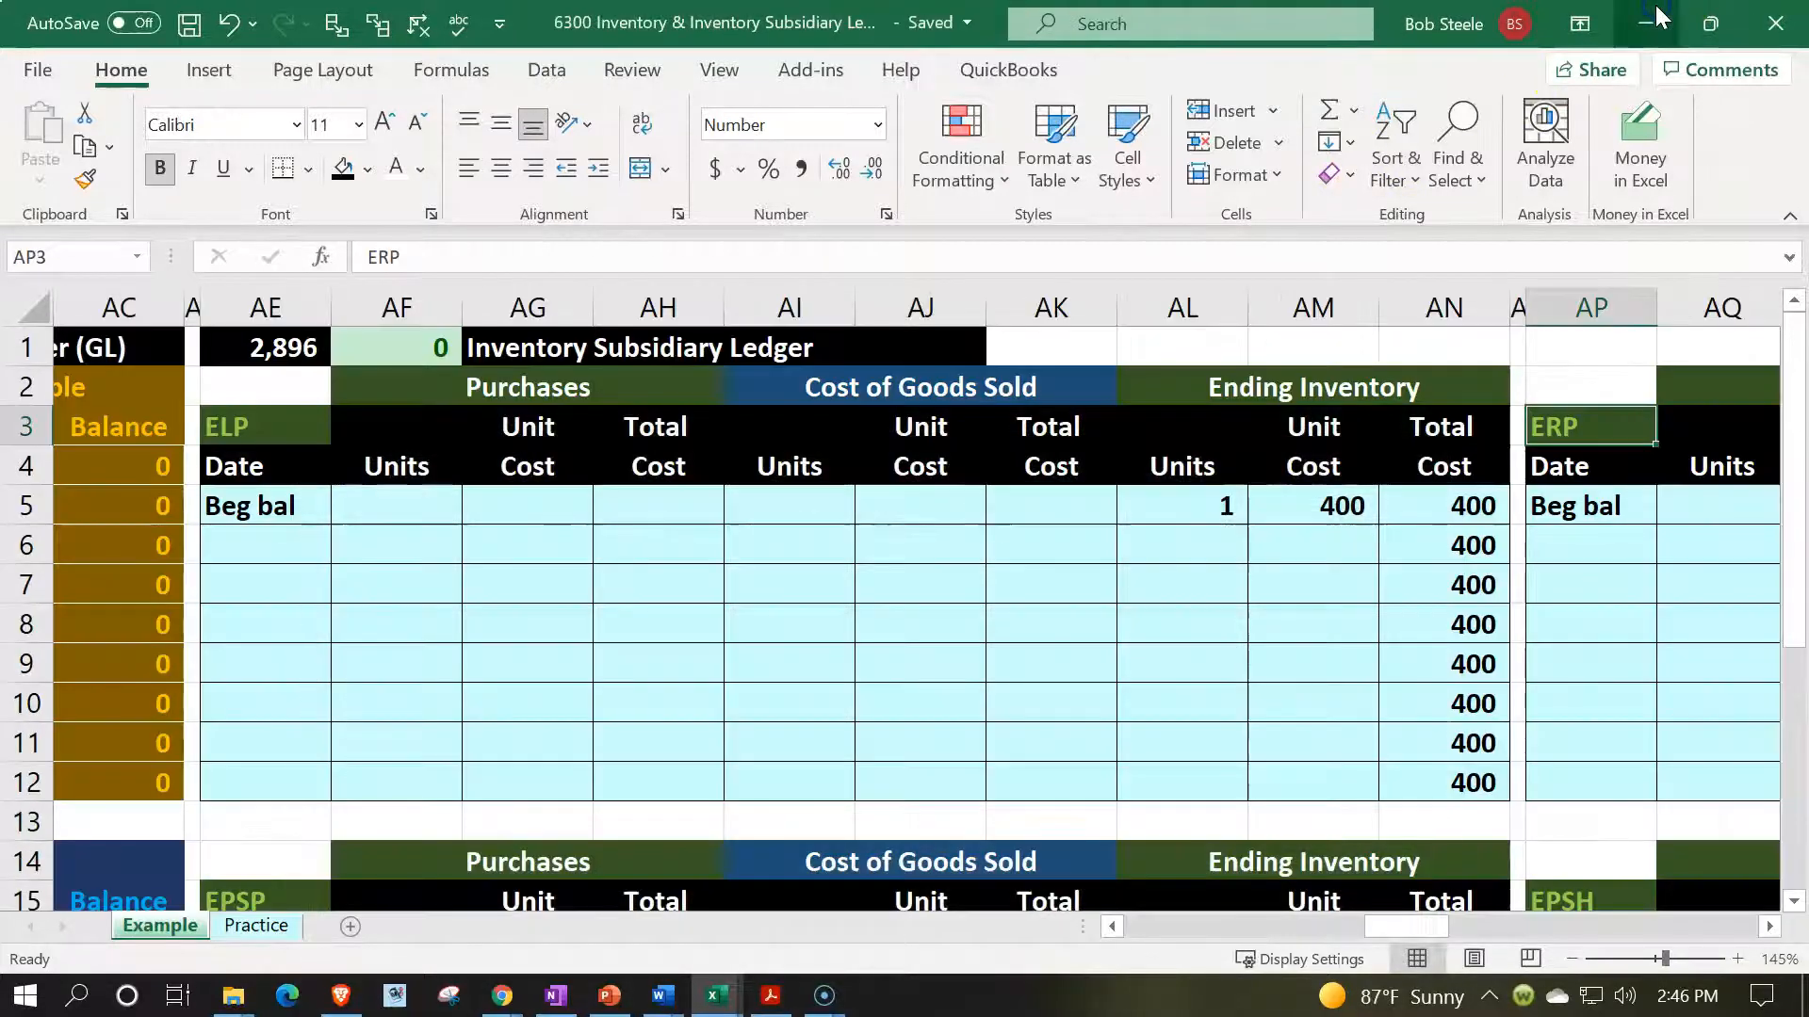
# - Look back across the Example sheet from the ELP subsidiary ledger to the journal entry in column A
pyautogui.click(1039, 536)
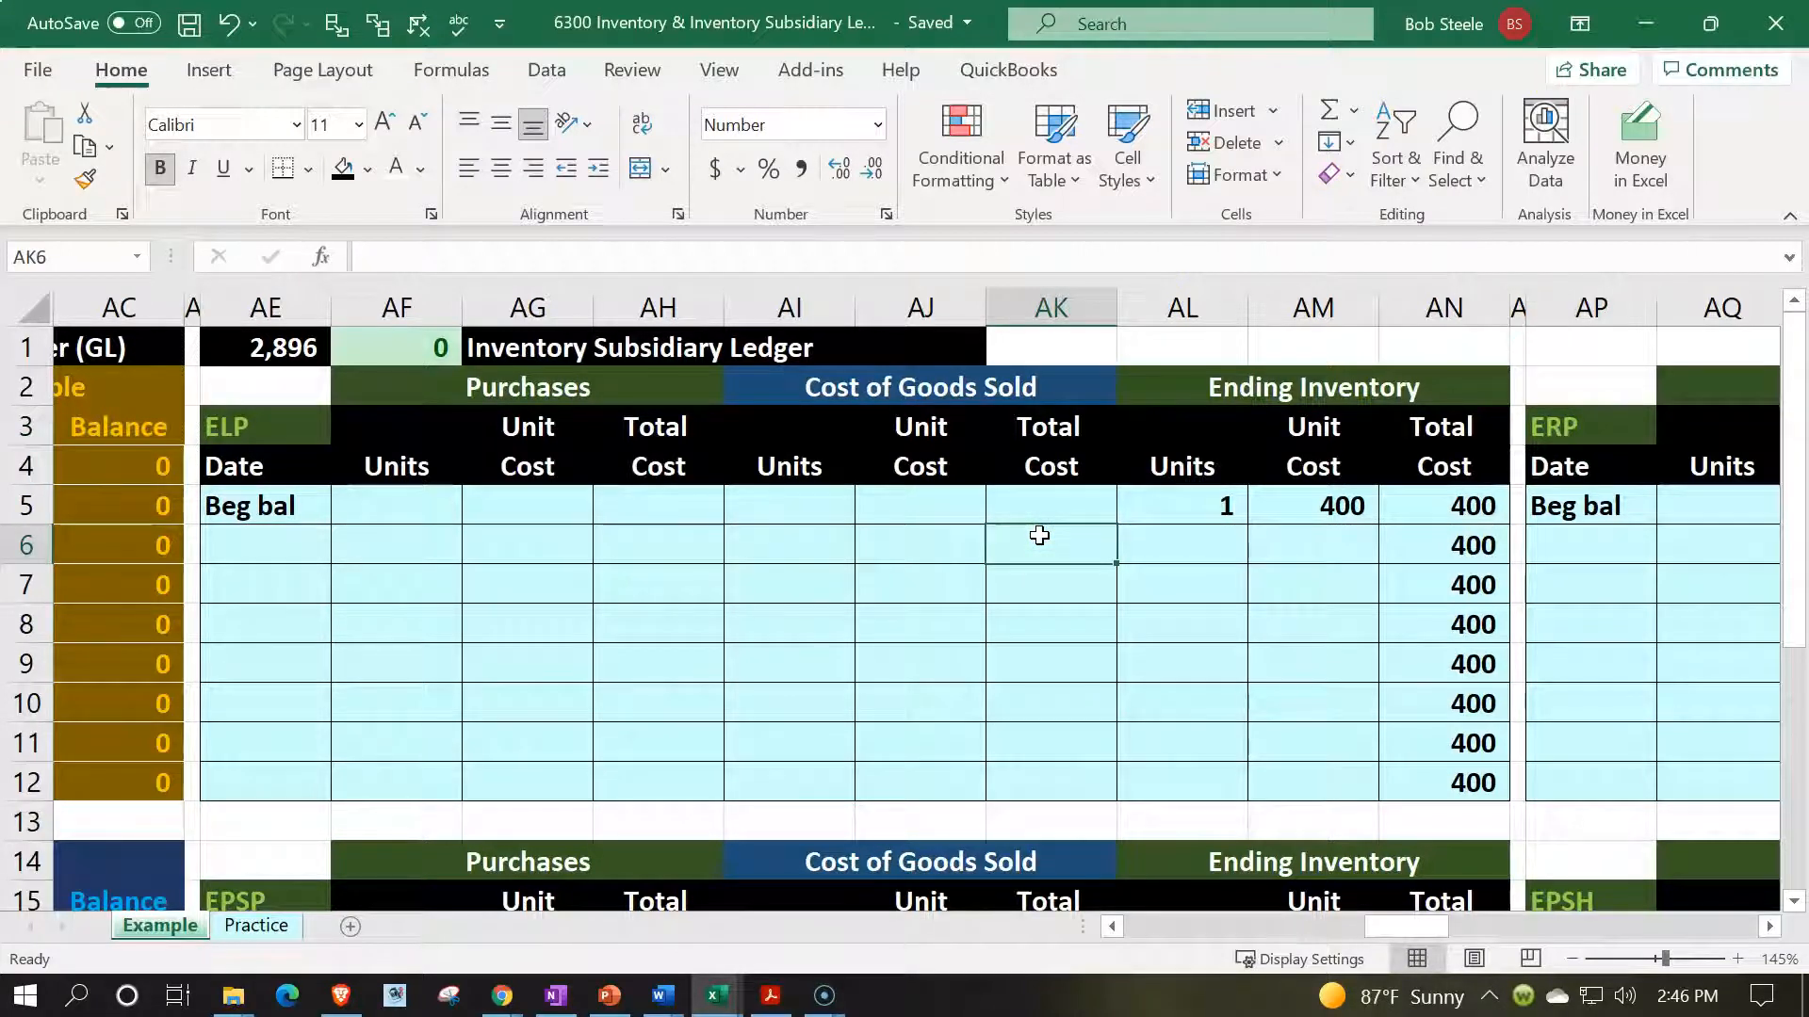
pyautogui.press('Left')
pyautogui.press('Left')
pyautogui.press('Left')
pyautogui.press('Left')
pyautogui.press('Left')
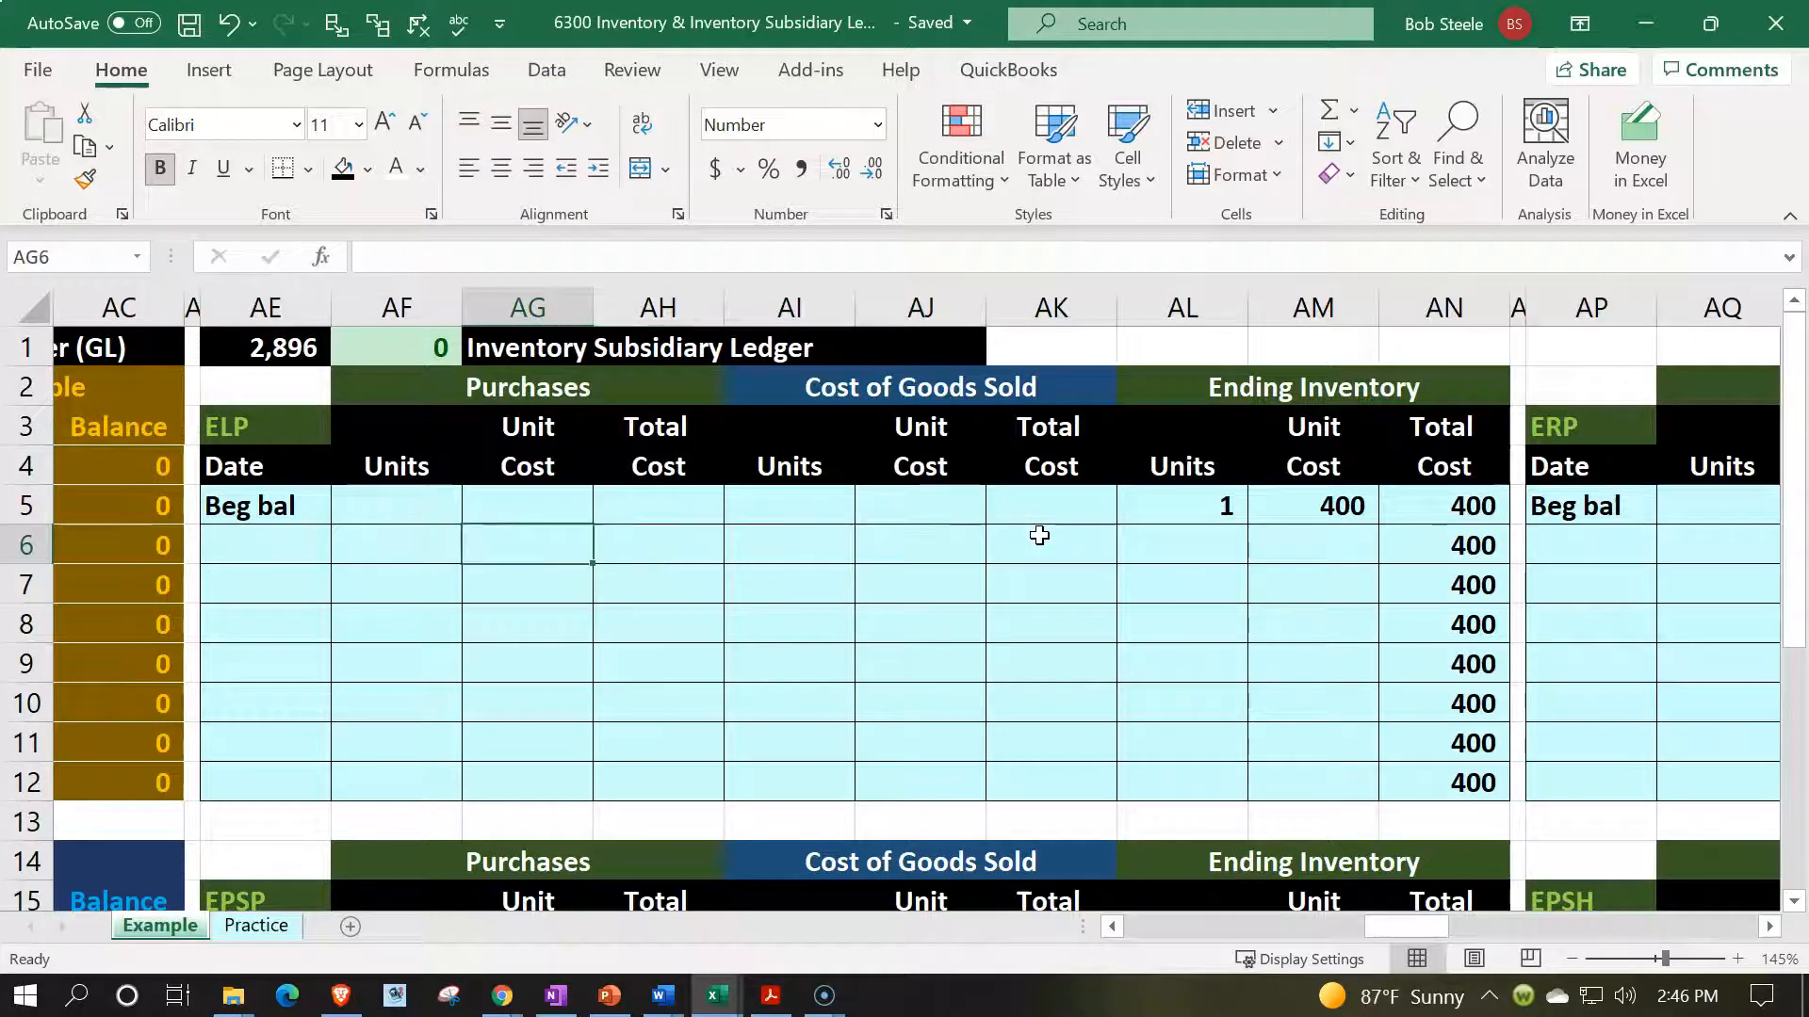
pyautogui.press('Left')
pyautogui.press('Left')
pyautogui.press('Left')
pyautogui.press('Left')
pyautogui.press('Left')
pyautogui.press('Left')
pyautogui.press('Left')
pyautogui.press('Left')
pyautogui.press('Left')
pyautogui.press('Left')
pyautogui.press('Left')
pyautogui.press('Left')
pyautogui.press('Left')
pyautogui.press('Left')
pyautogui.press('Left')
pyautogui.press('Left')
pyautogui.press('Left')
pyautogui.press('Left')
pyautogui.press('Left')
pyautogui.press('Left')
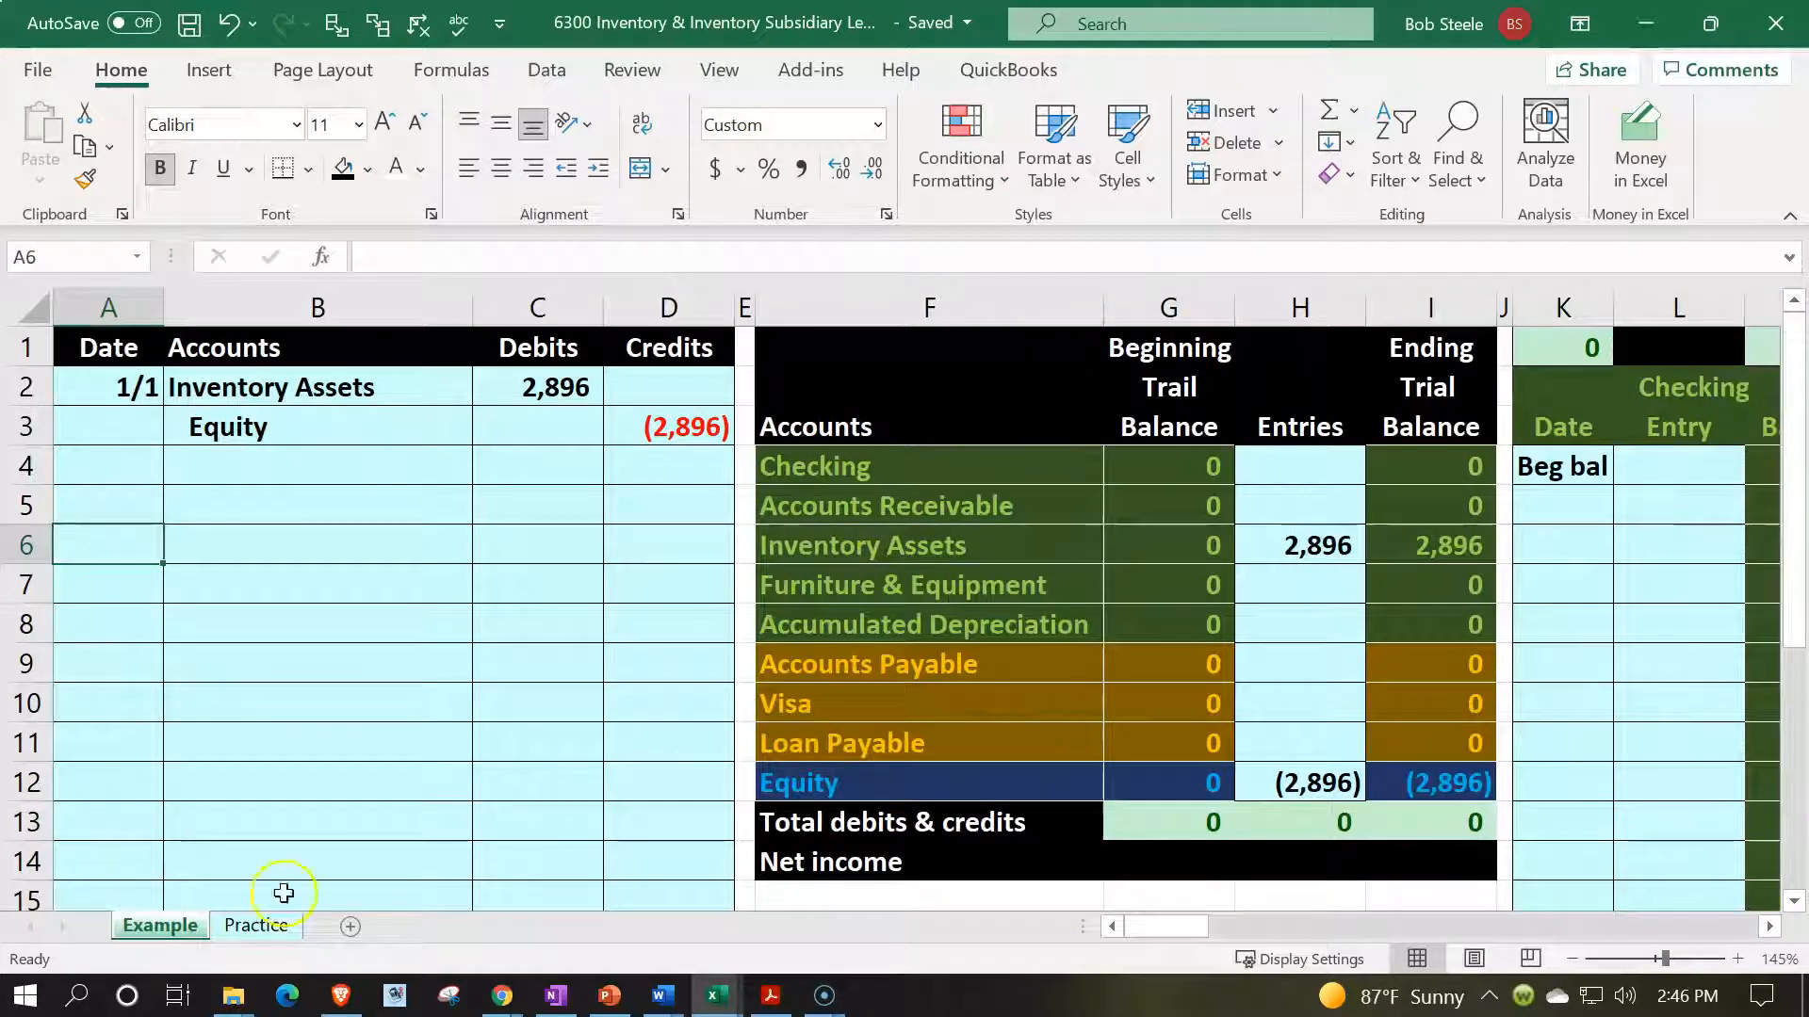
# - Open the Practice sheet and narrow the Date column
pyautogui.click(270, 924)
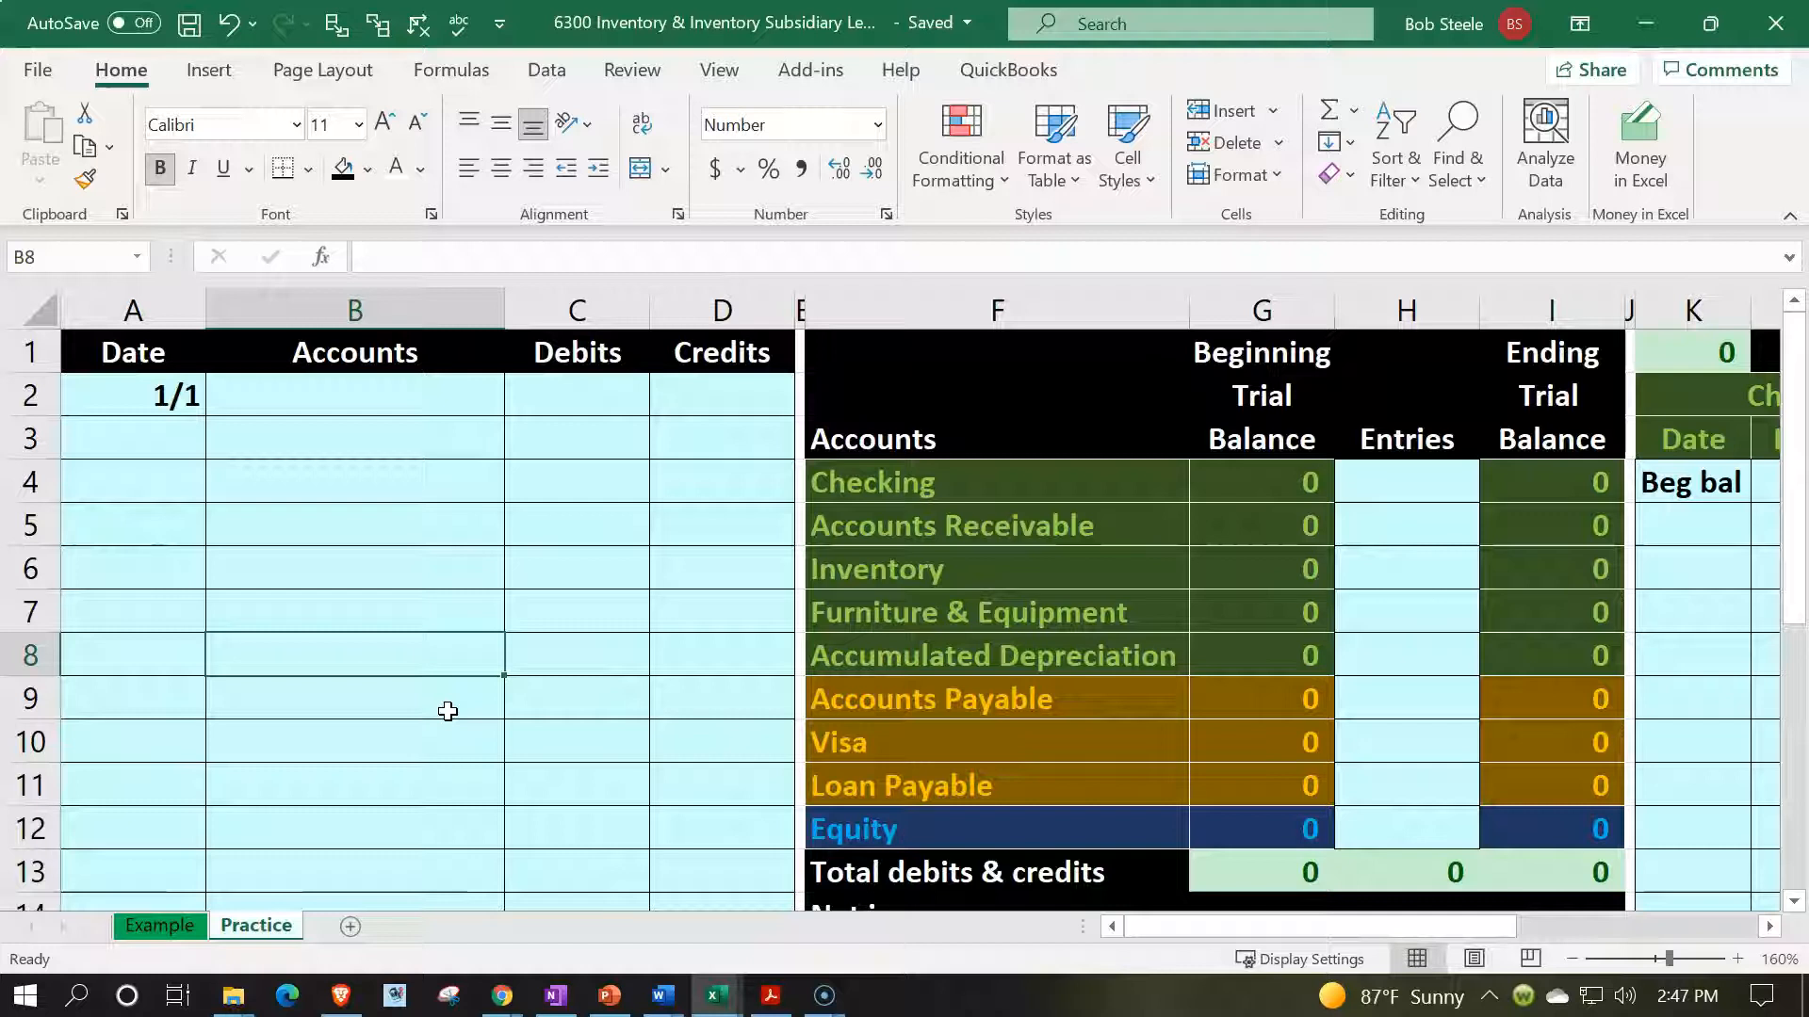
pyautogui.click(311, 388)
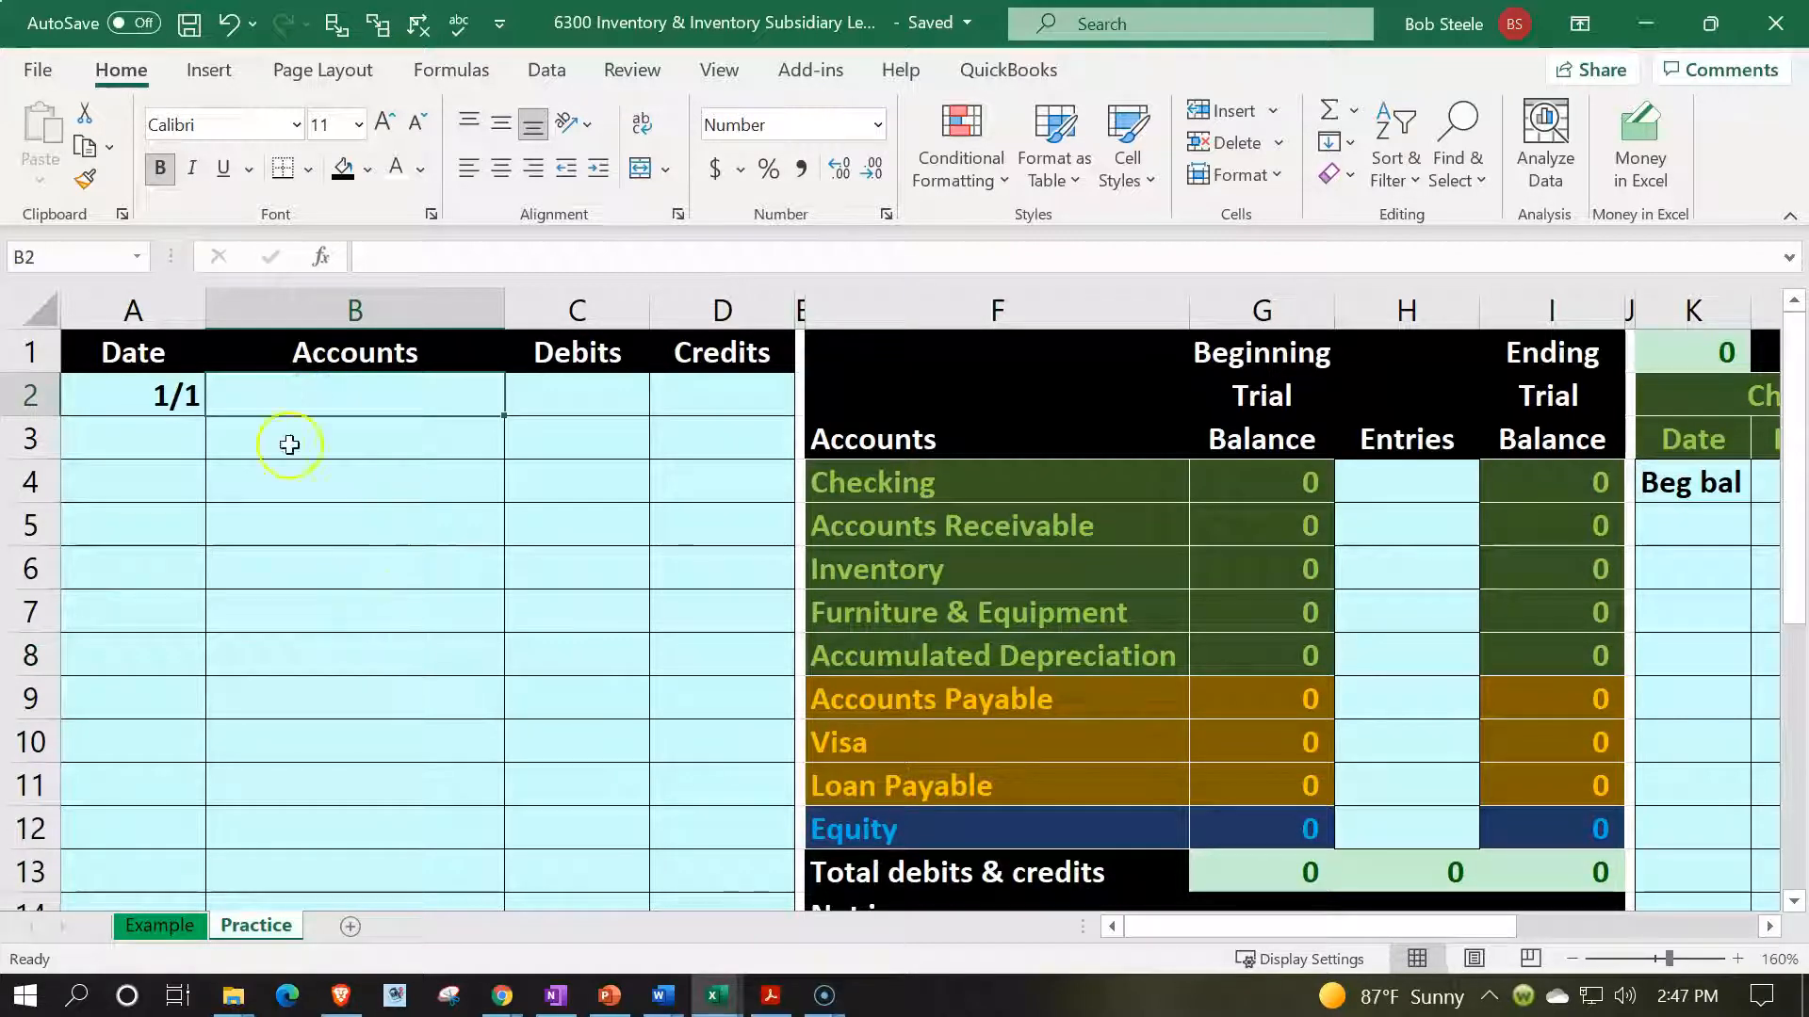
pyautogui.moveTo(205, 309); pyautogui.dragTo(172, 328)
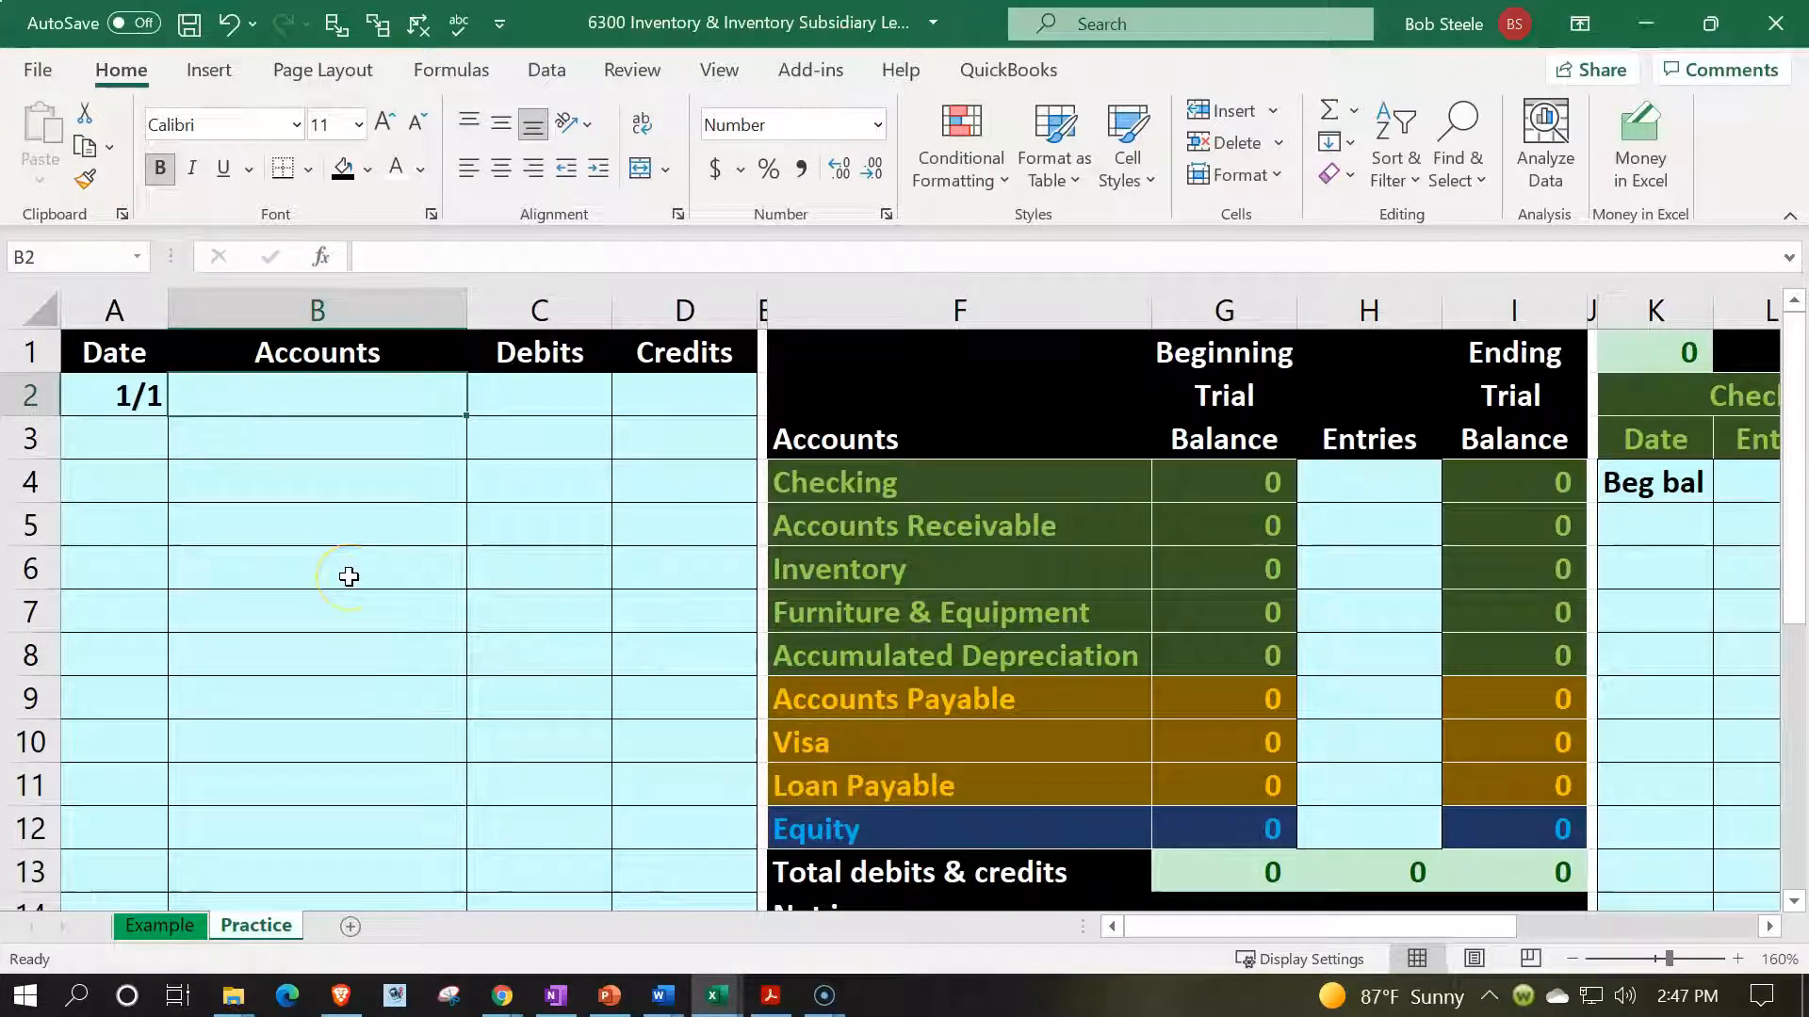
# - Enter the debit account in B2 as a formula referencing the Inventory account name in F6
pyautogui.write('=')
pyautogui.press('Right')
pyautogui.press('Right')
pyautogui.press('Right')
pyautogui.press('Right')
pyautogui.press('Down')
pyautogui.press('Down')
pyautogui.press('Down')
pyautogui.press('Down')
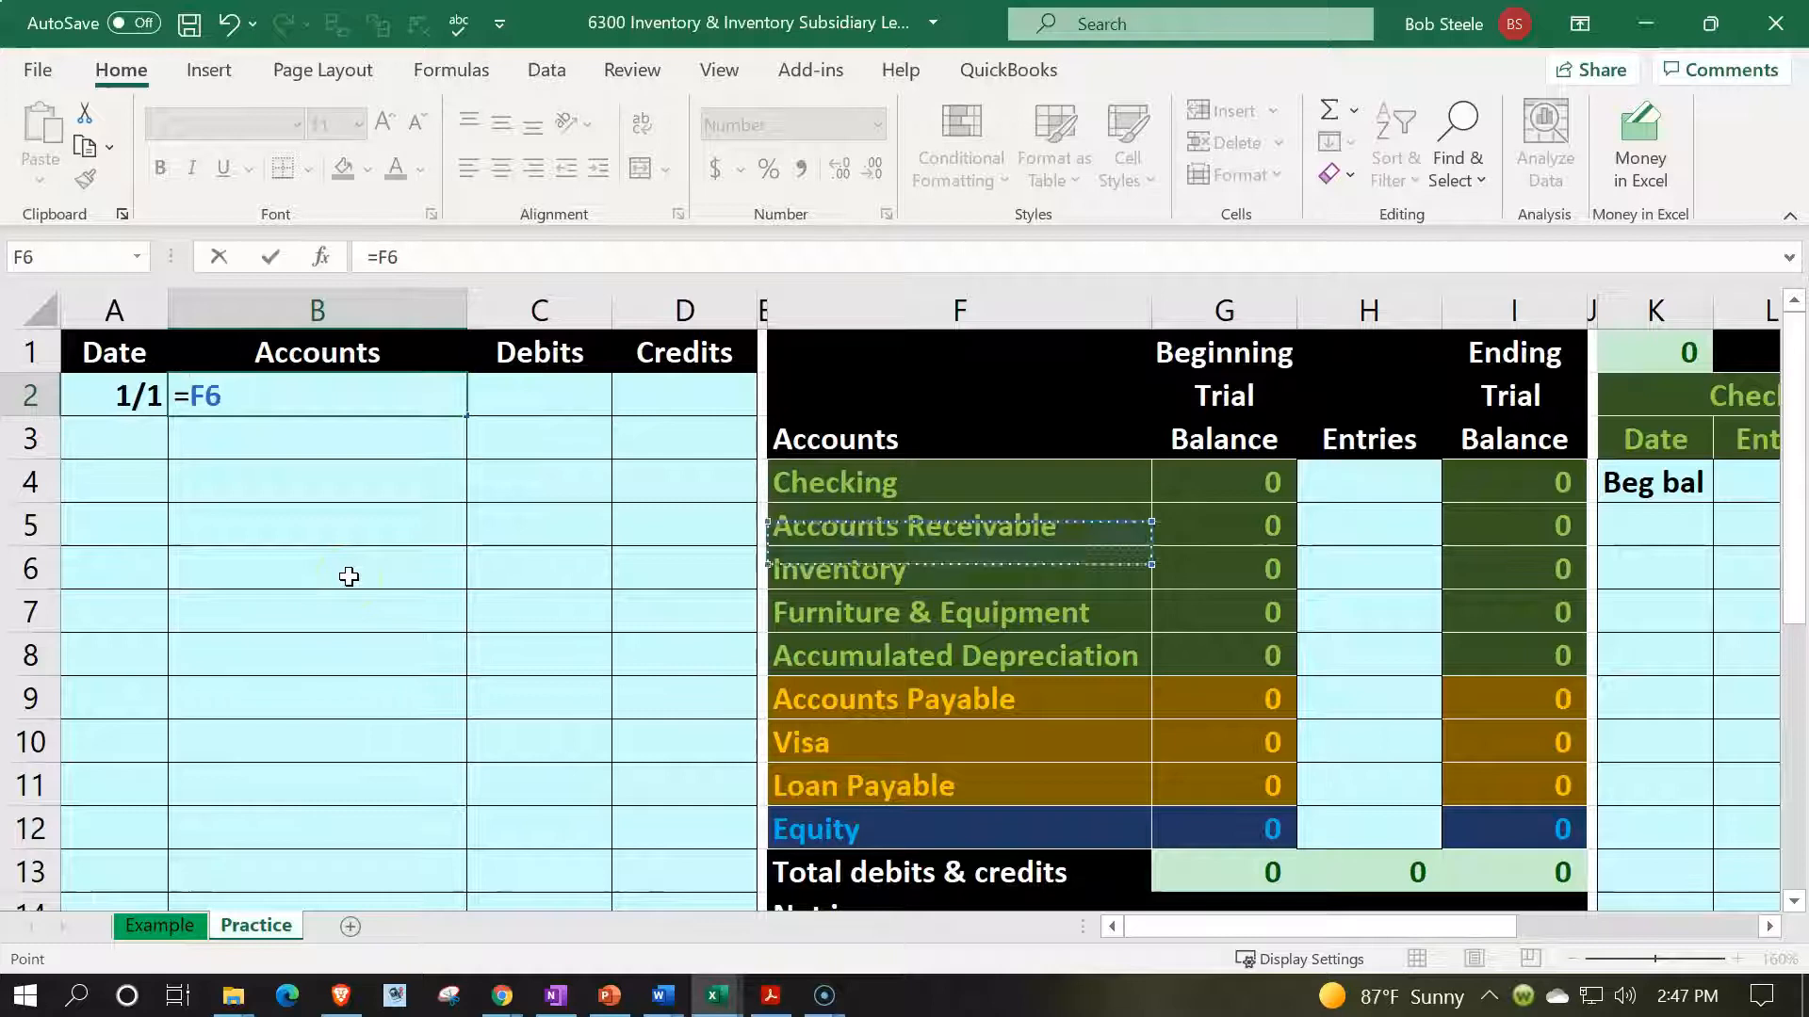
pyautogui.press('Return')
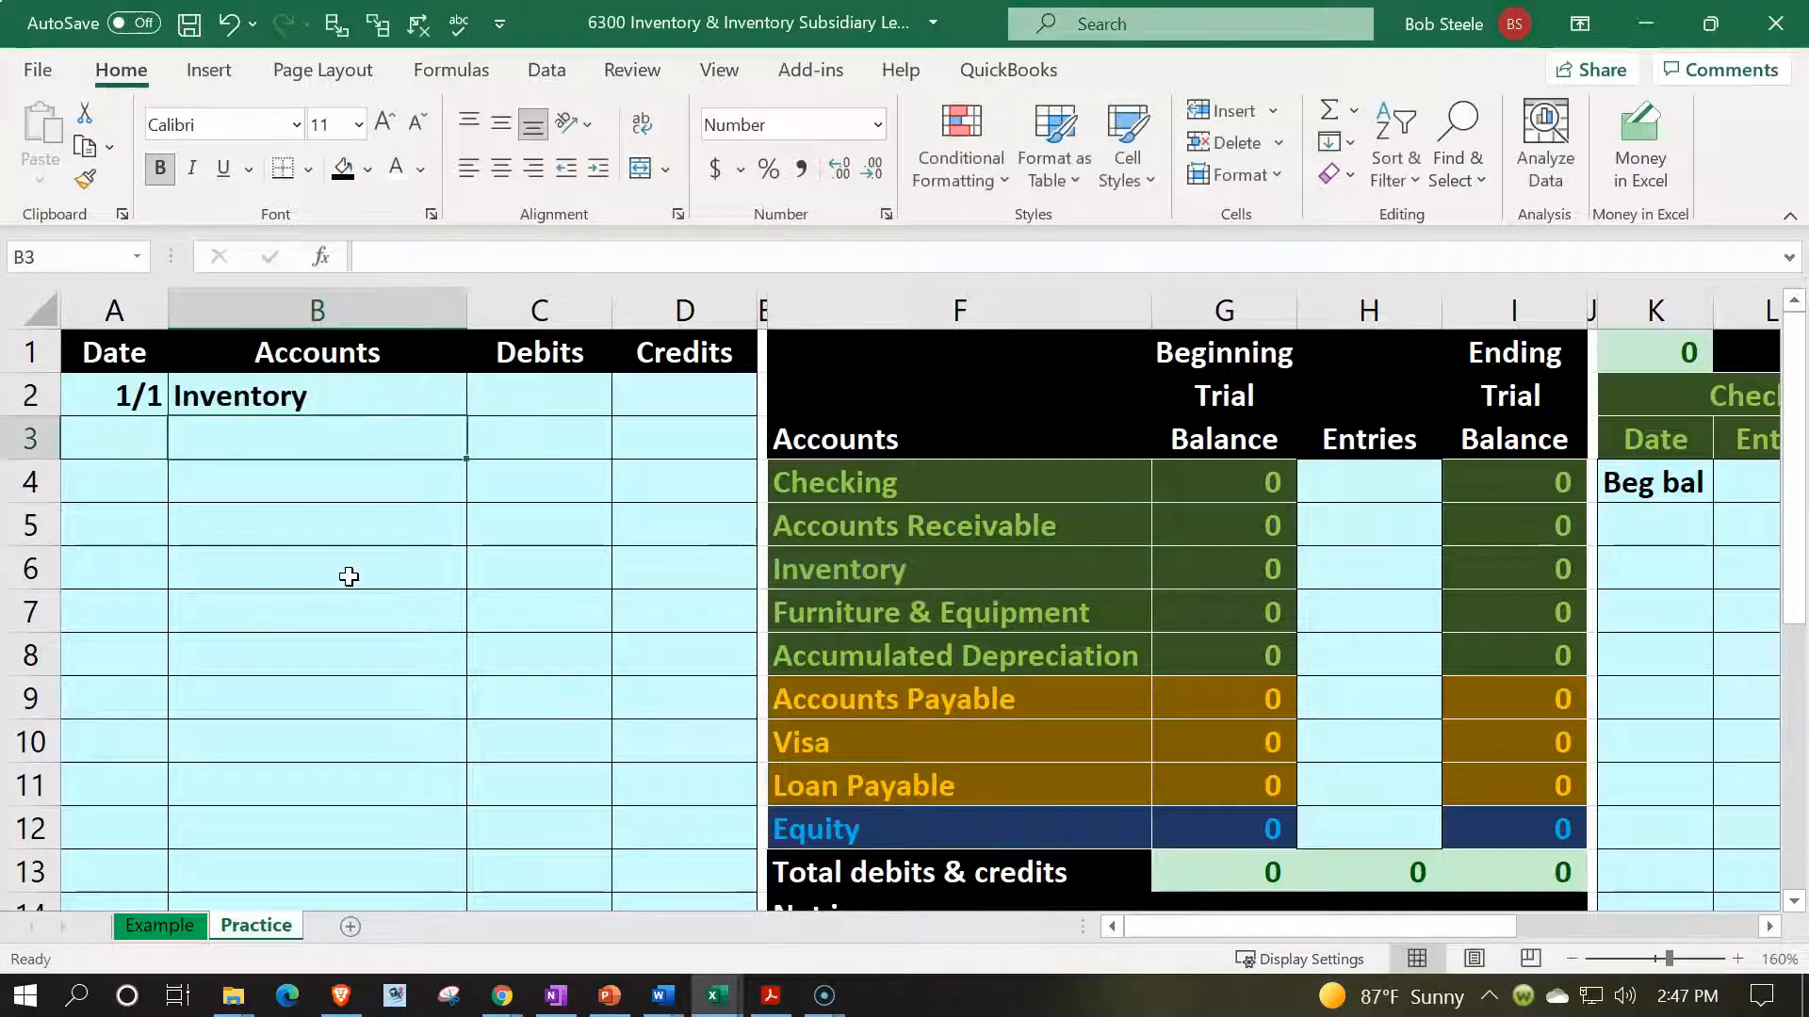
# - Enter the credit account in B3 as a formula referencing the Equity account name in F12
pyautogui.write('=')
pyautogui.press('Right')
pyautogui.press('Right')
pyautogui.press('Right')
pyautogui.press('Down')
pyautogui.press('Down')
pyautogui.press('Down')
pyautogui.press('Down')
pyautogui.press('Down')
pyautogui.press('Down')
pyautogui.press('Down')
pyautogui.press('Down')
pyautogui.press('Down')
pyautogui.press('Right')
pyautogui.press('Return')
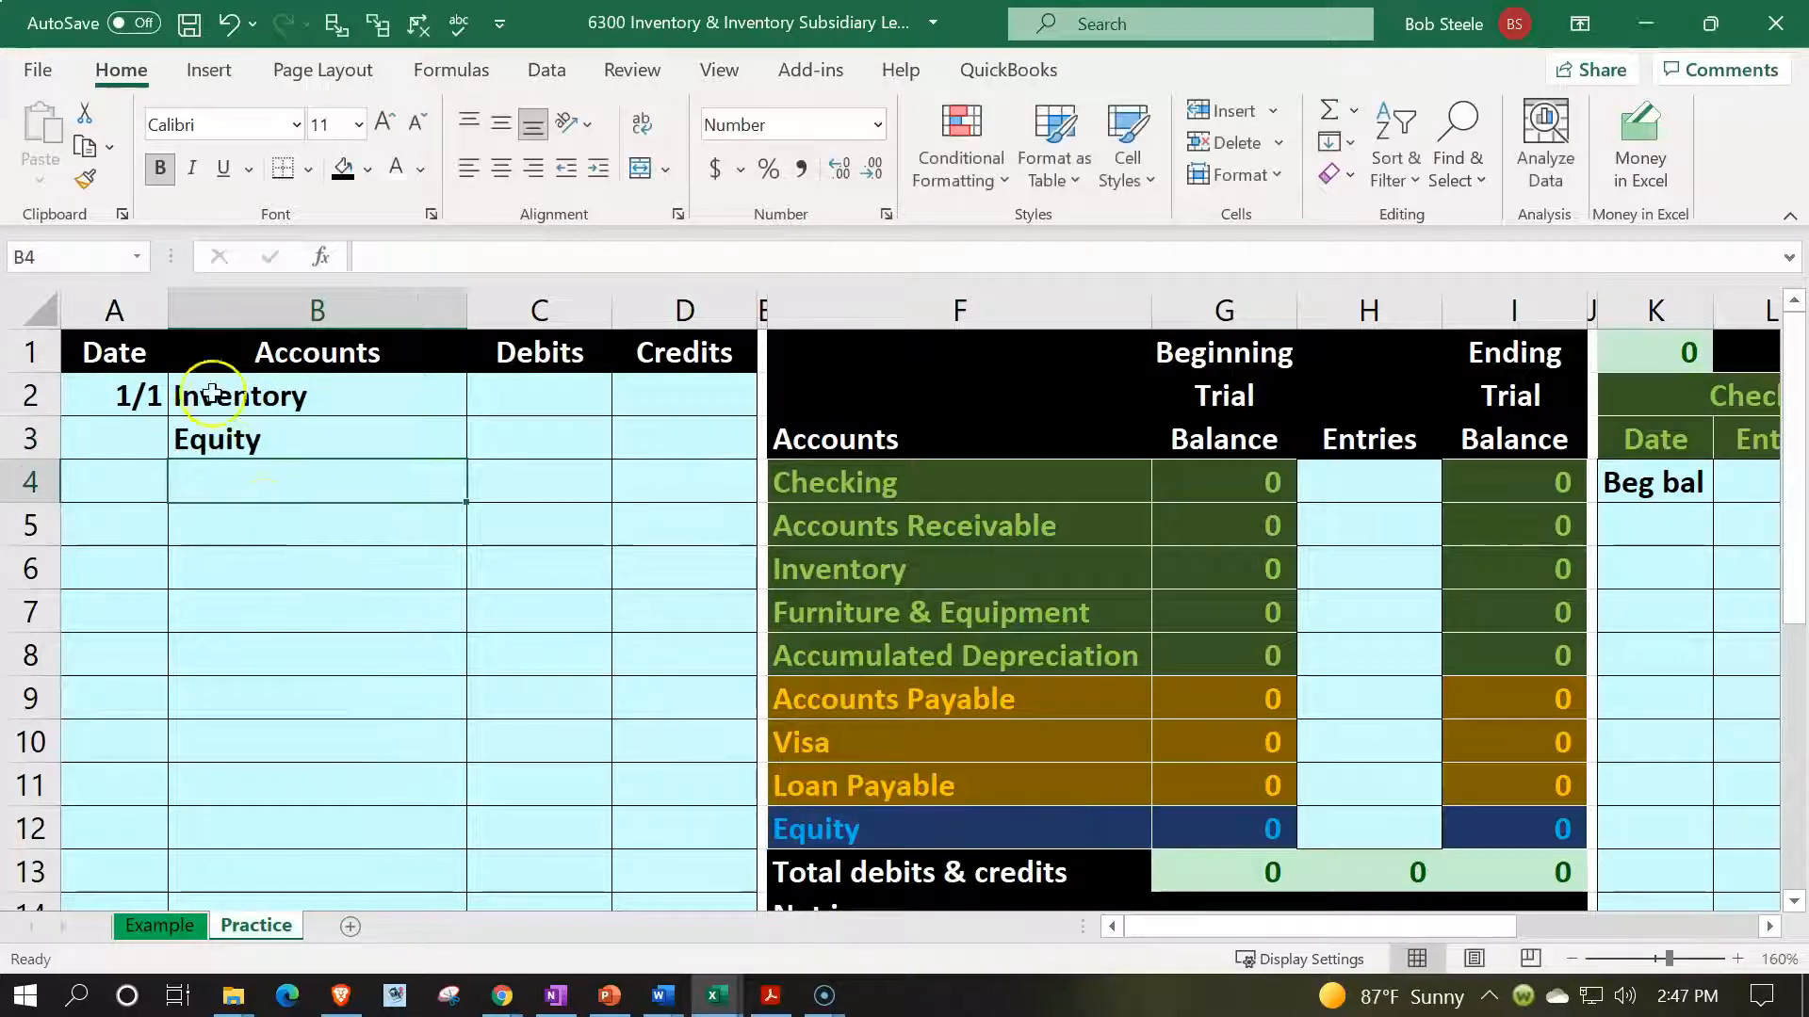
# - Check the journal entry's date in A2 against the date of the beginning trial balance PDF
pyautogui.click(122, 393)
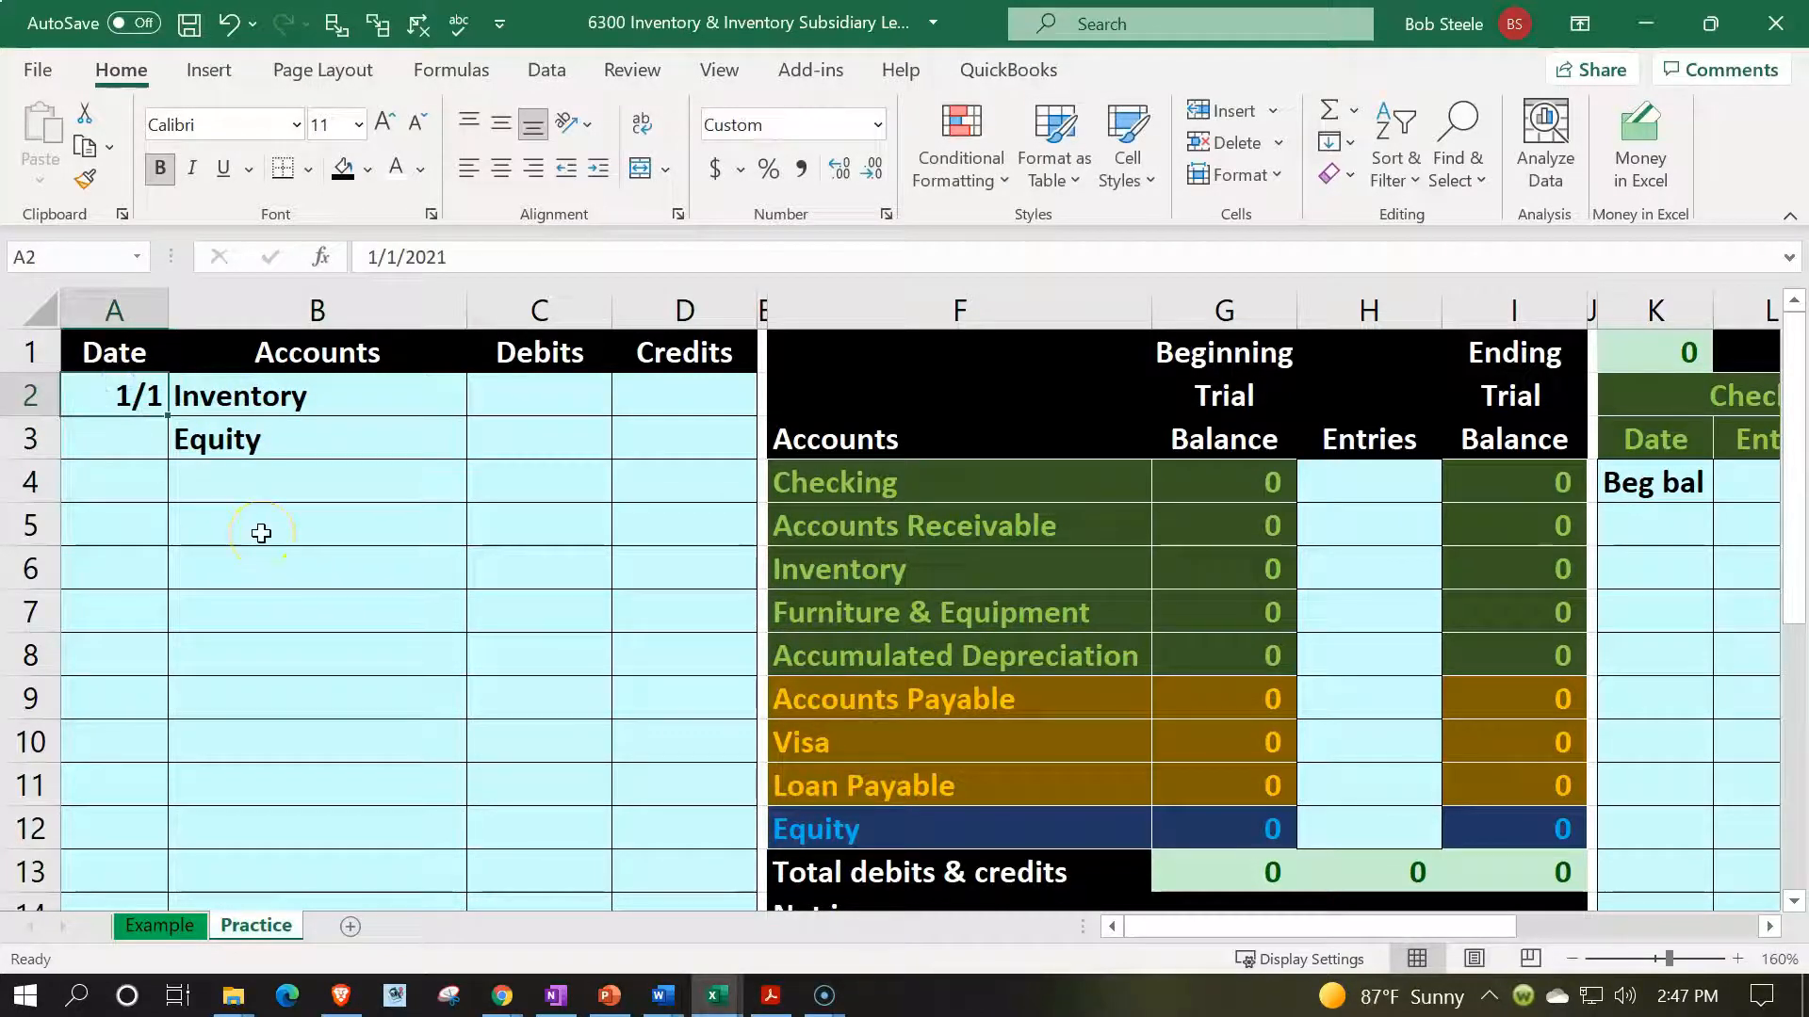
pyautogui.click(771, 996)
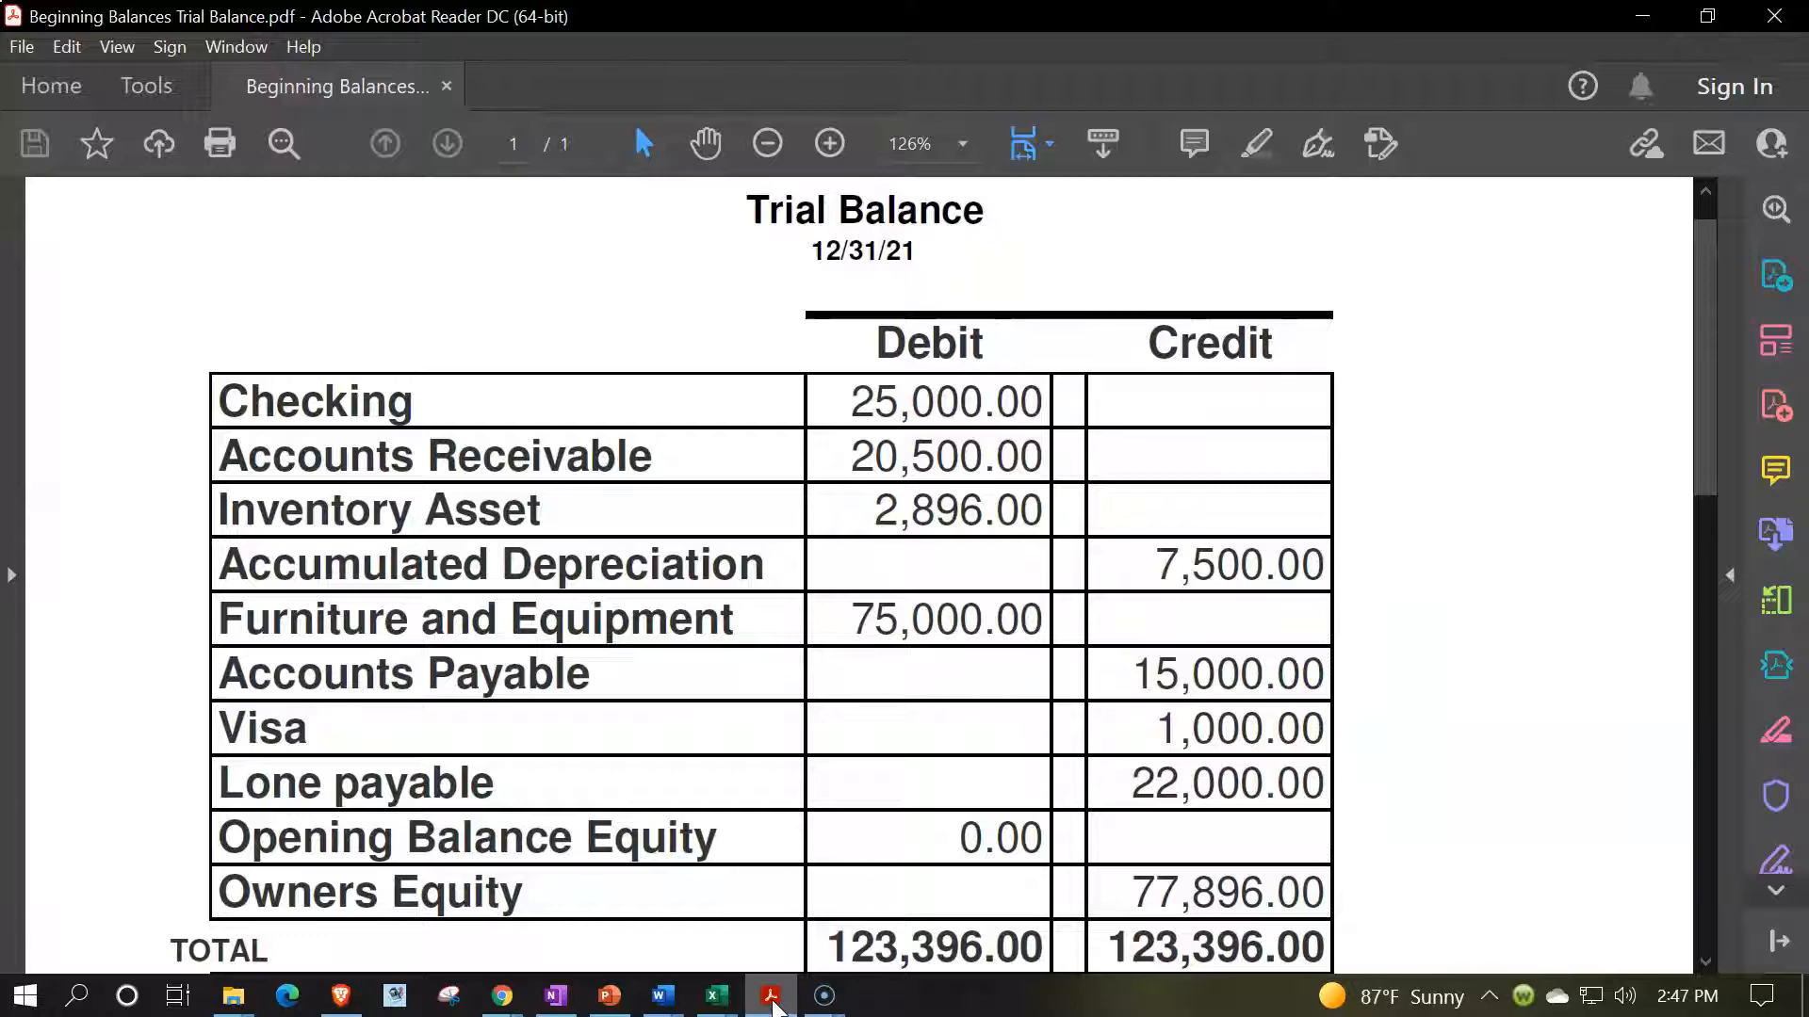
pyautogui.click(771, 1001)
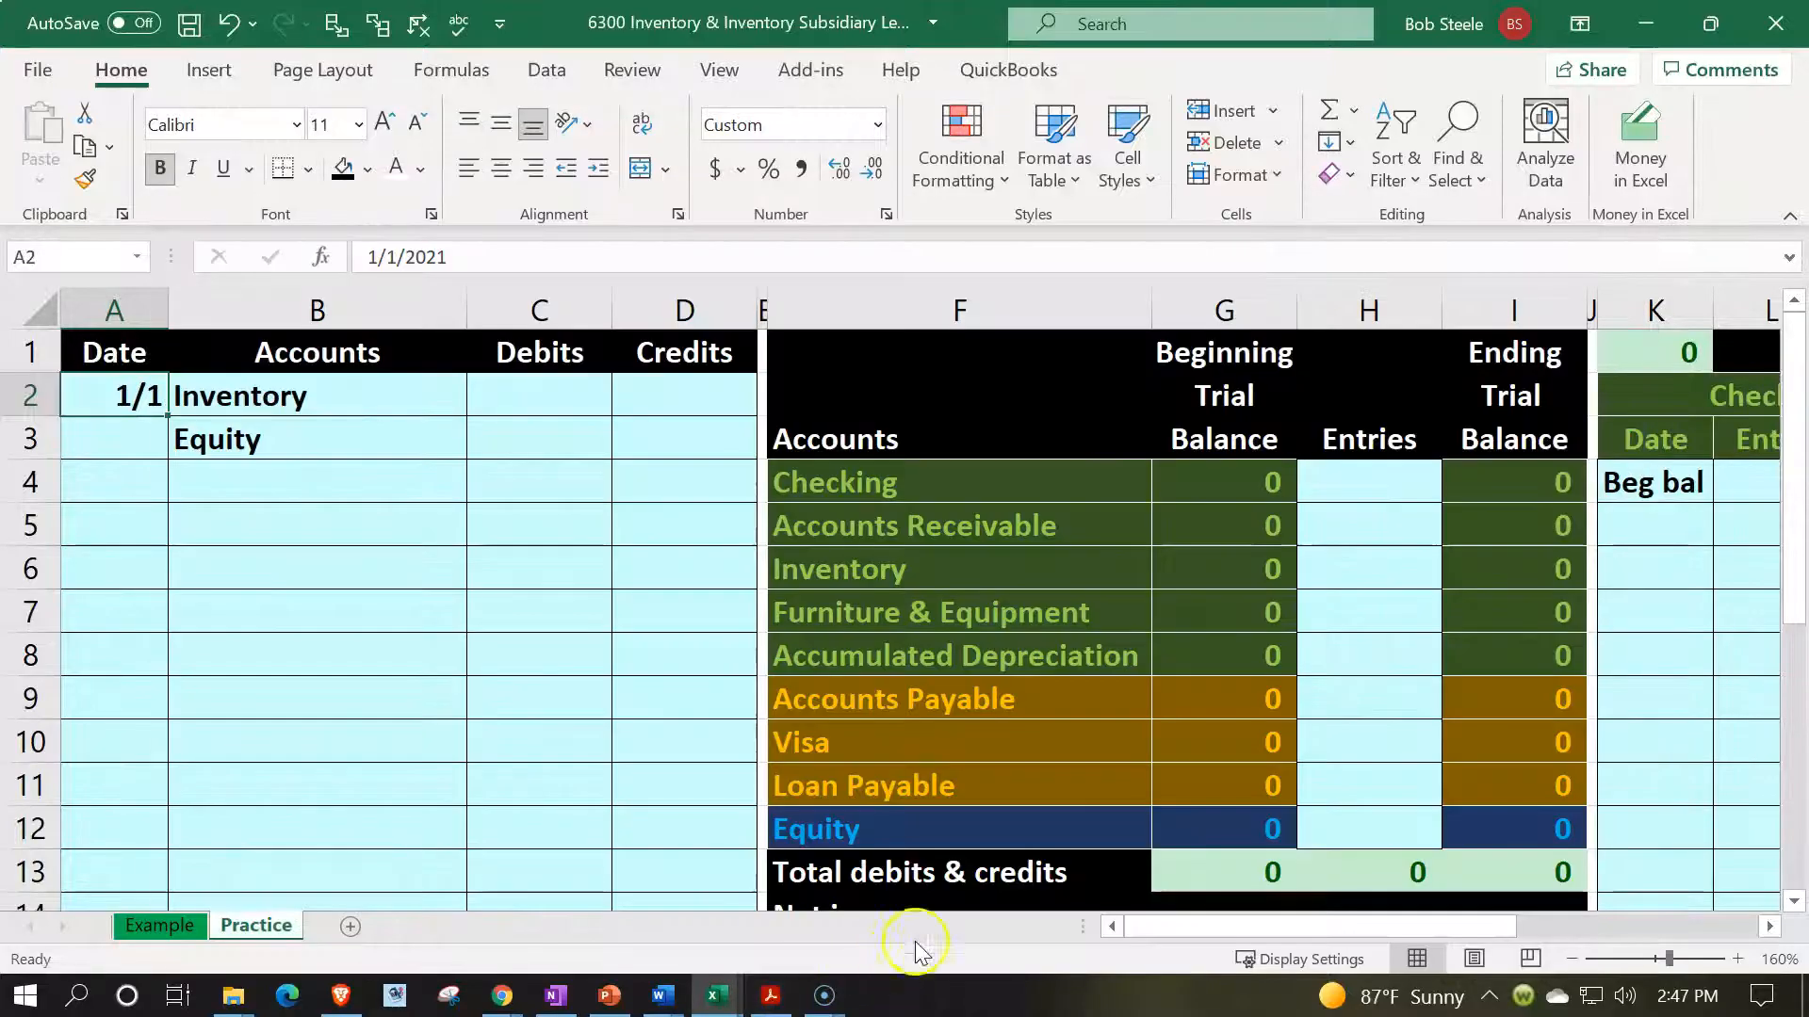
pyautogui.scroll(-1, 988, 850)
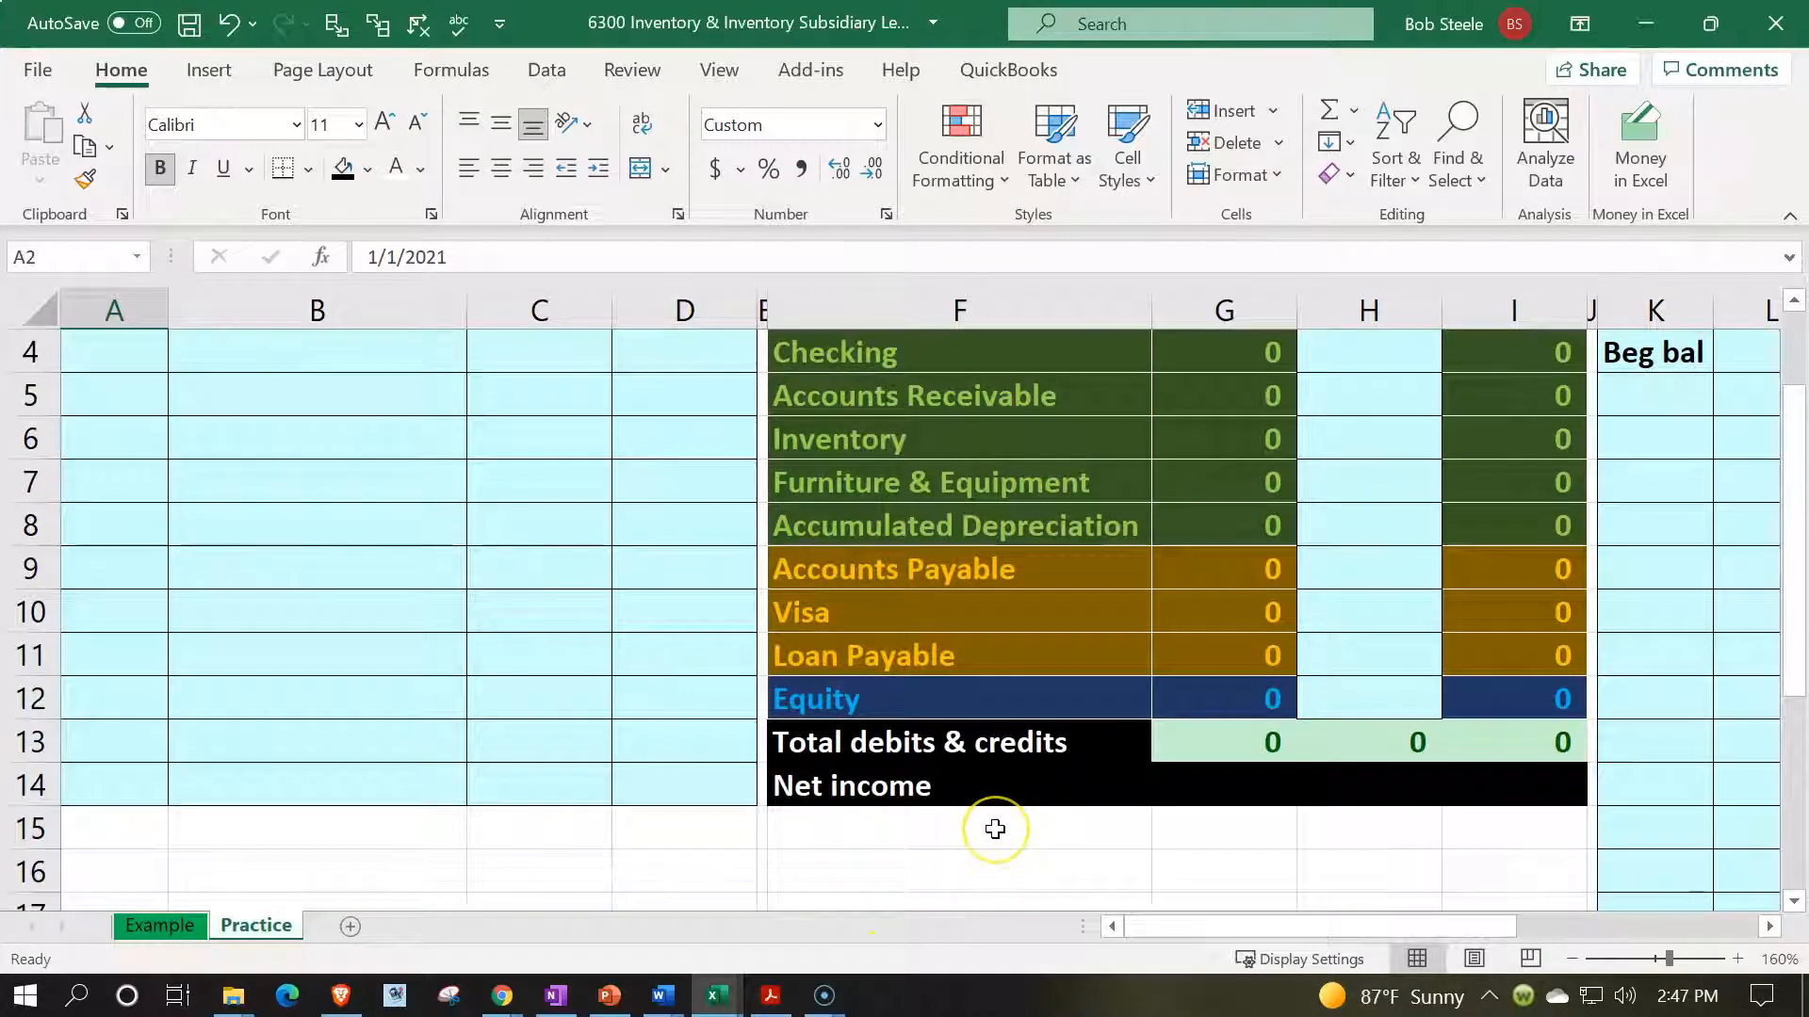
# - Check the Inventory Asset balance in the beginning trial balance PDF in Acrobat Reader and return to the Excel workbook
pyautogui.scroll(1, 995, 829)
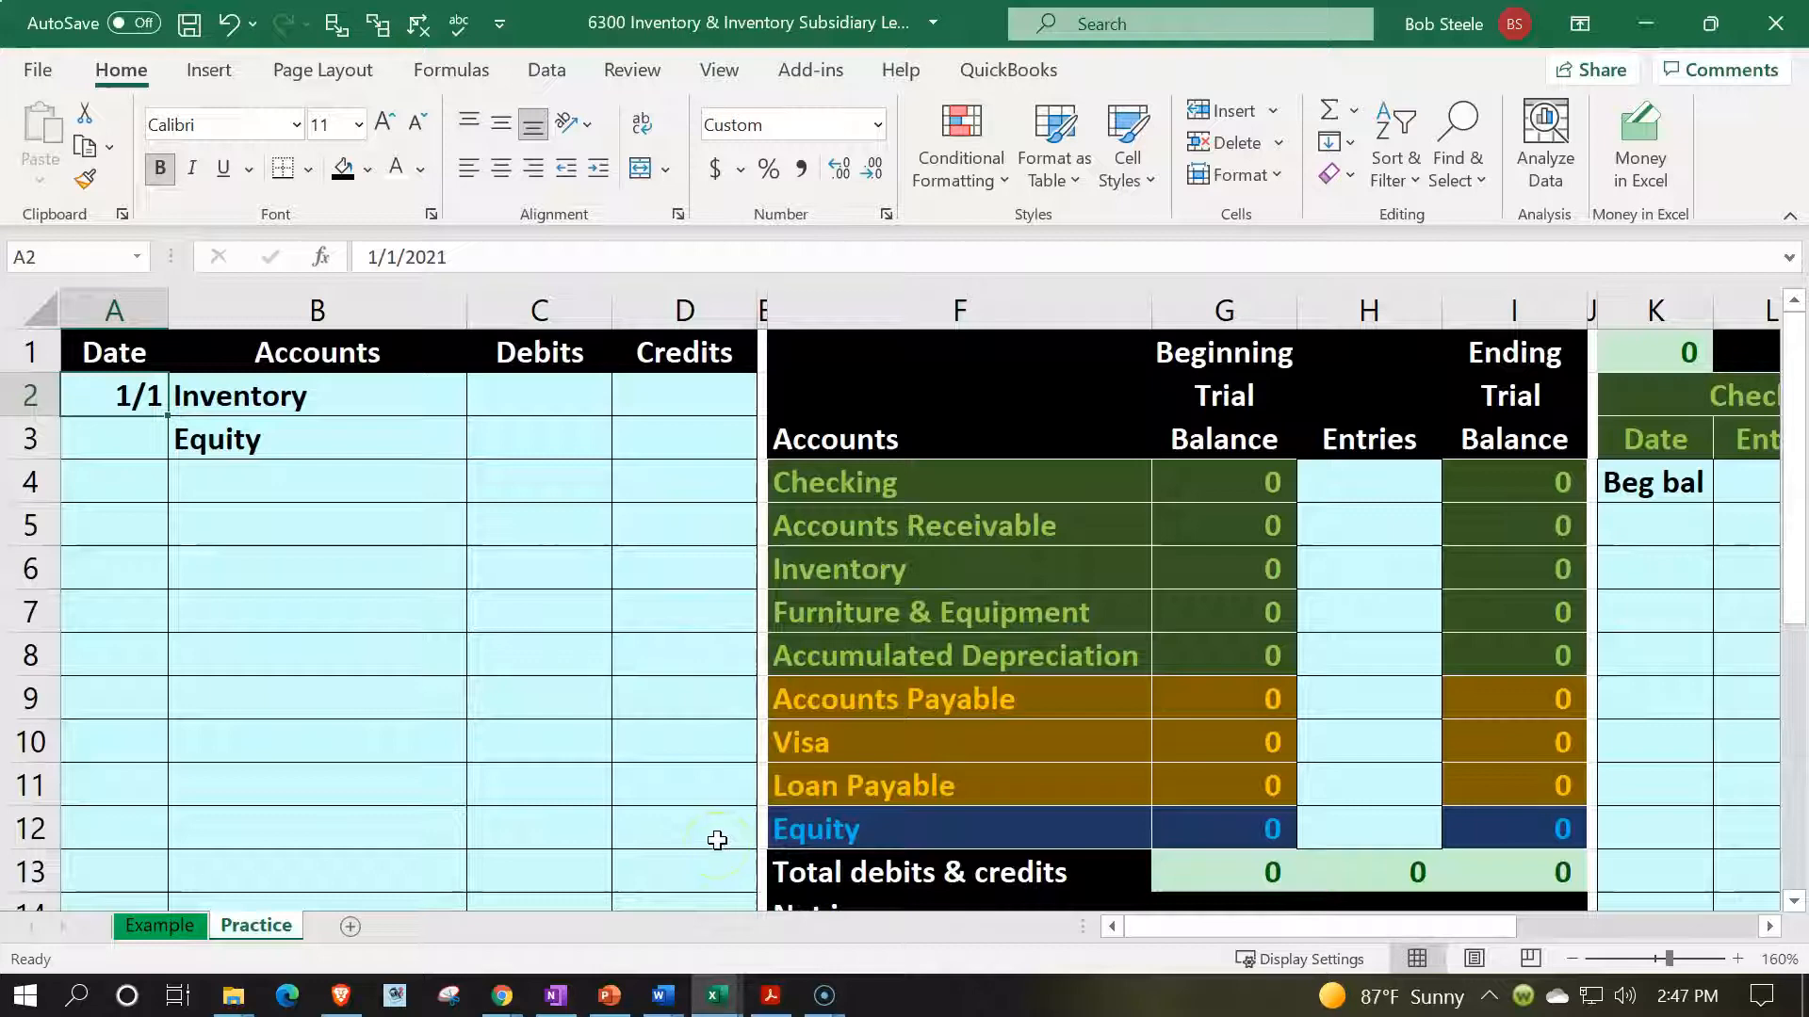
pyautogui.click(771, 996)
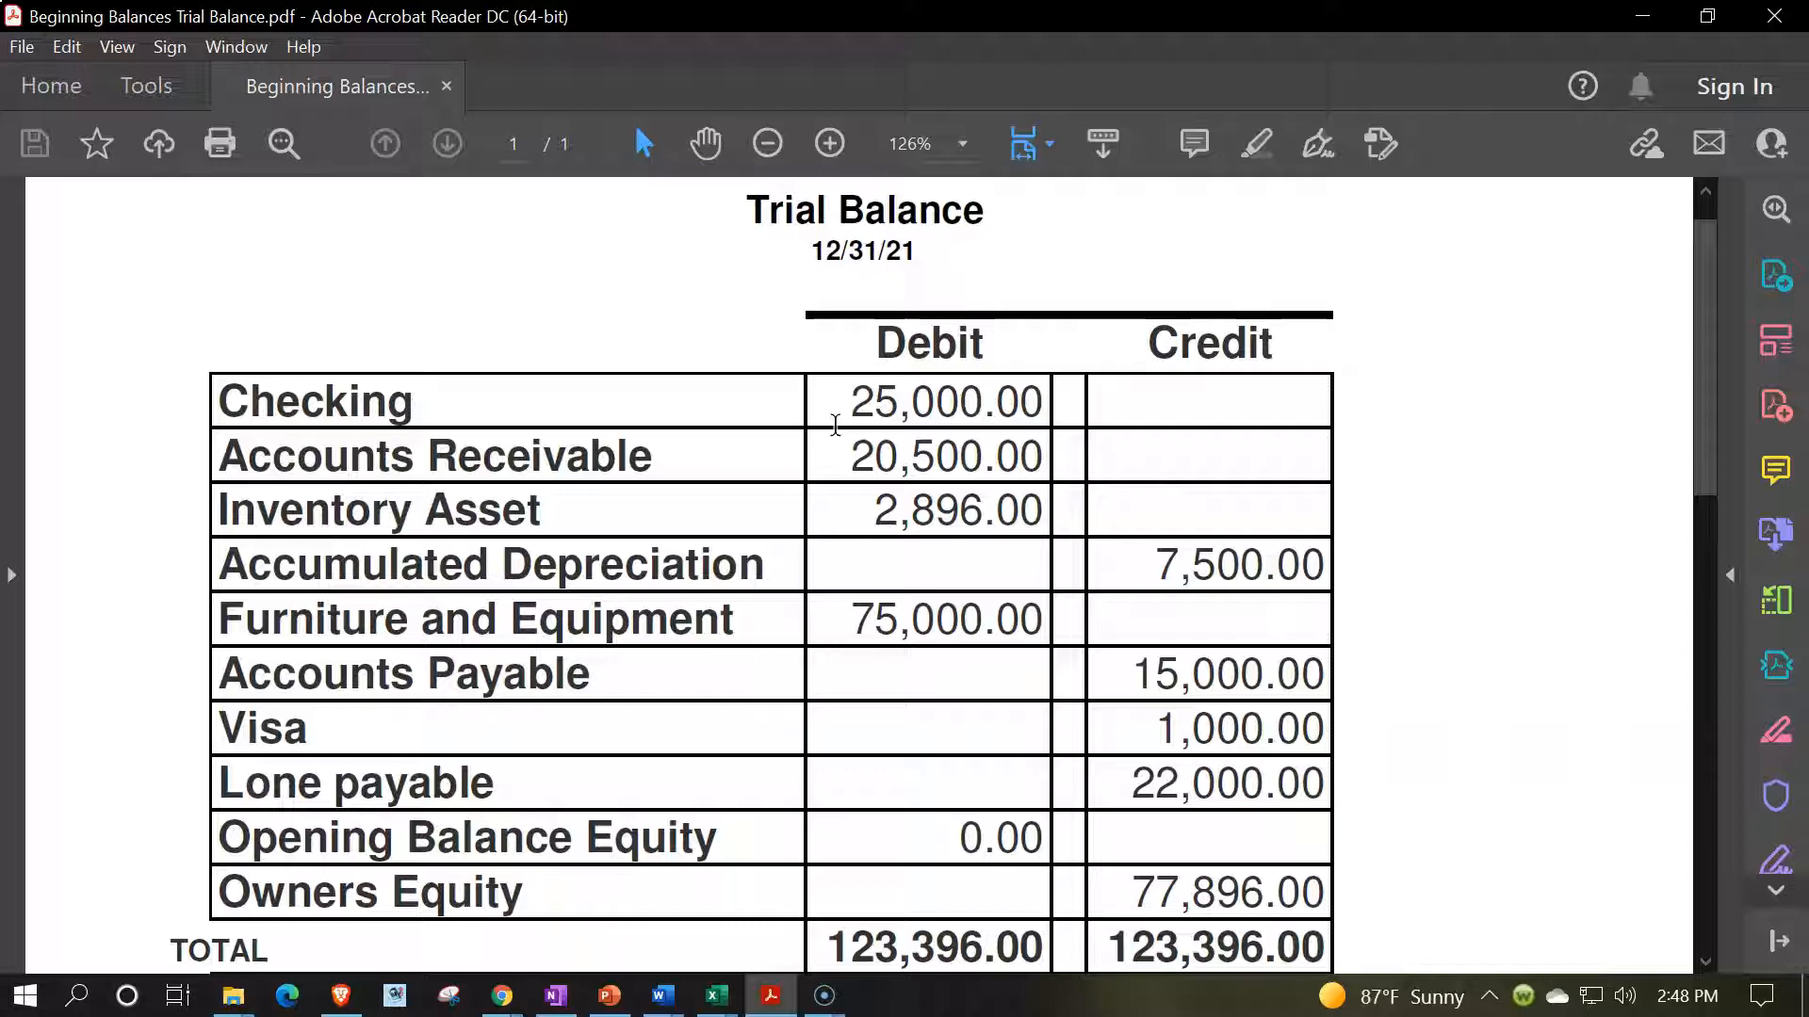
pyautogui.click(1106, 855)
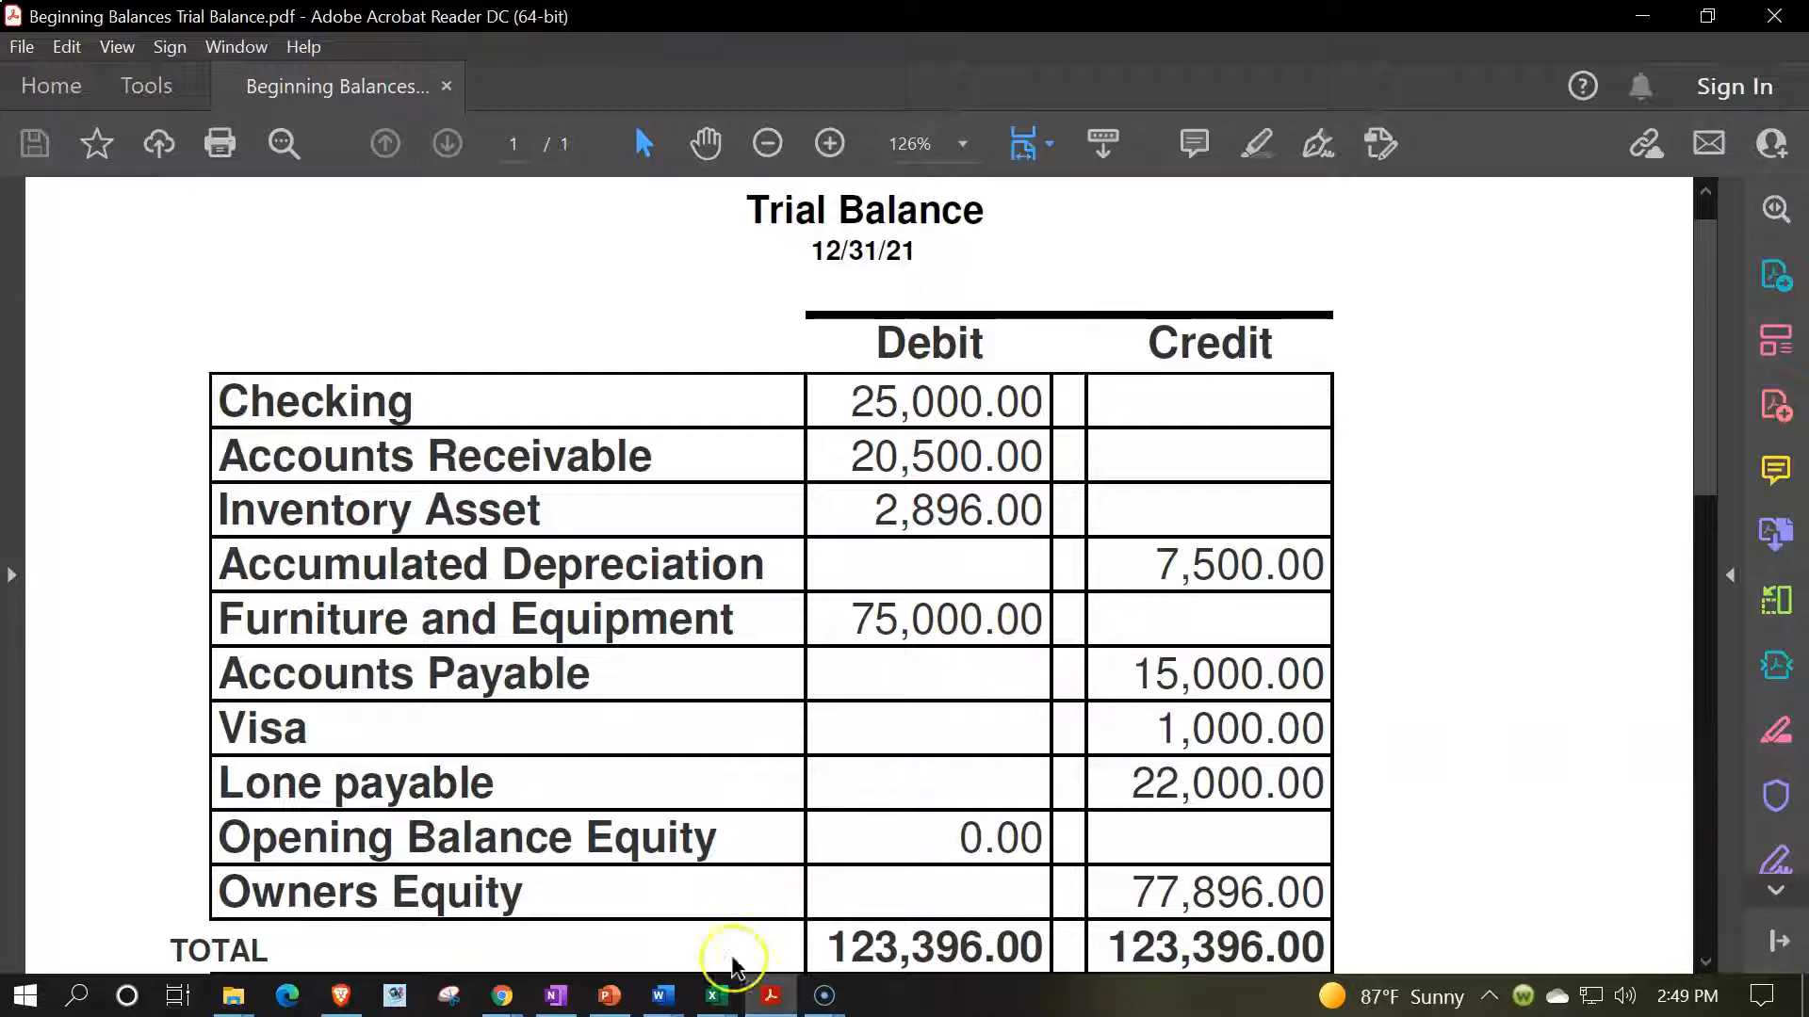
pyautogui.click(716, 996)
pyautogui.click(1643, 16)
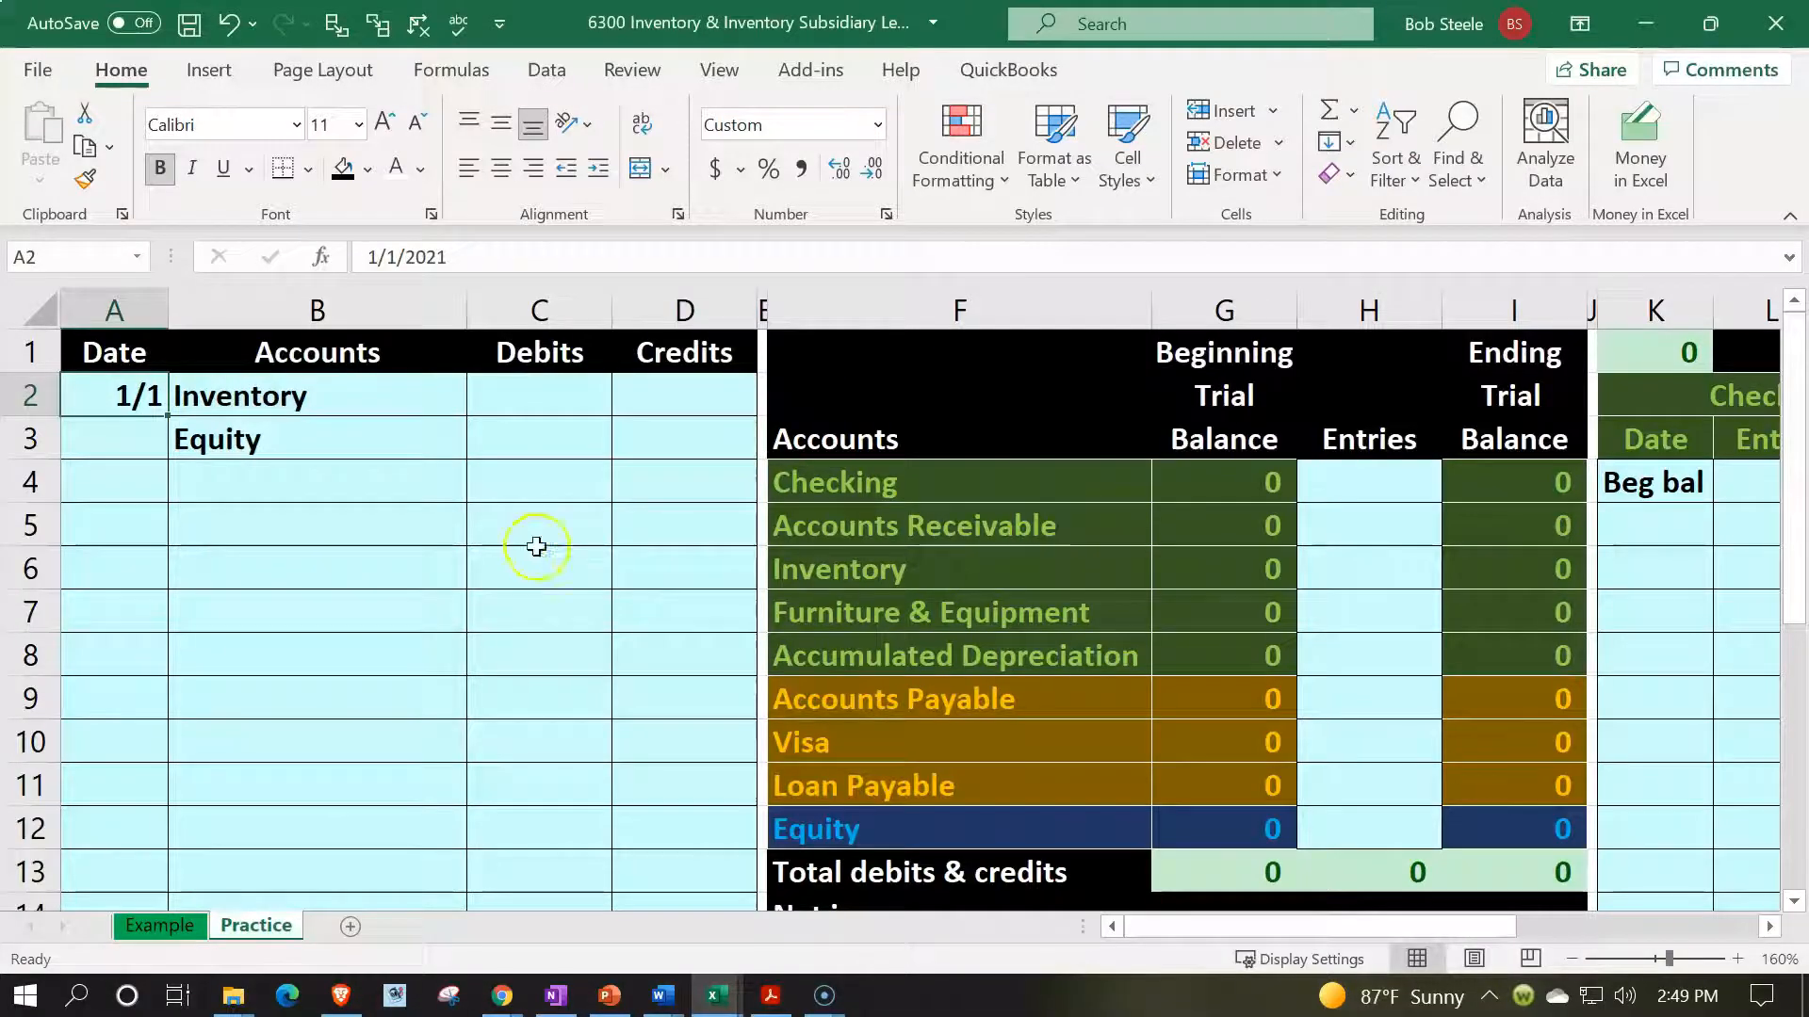
# - Enter 2896 as the Inventory debit in C2 of the journal entry
pyautogui.click(497, 550)
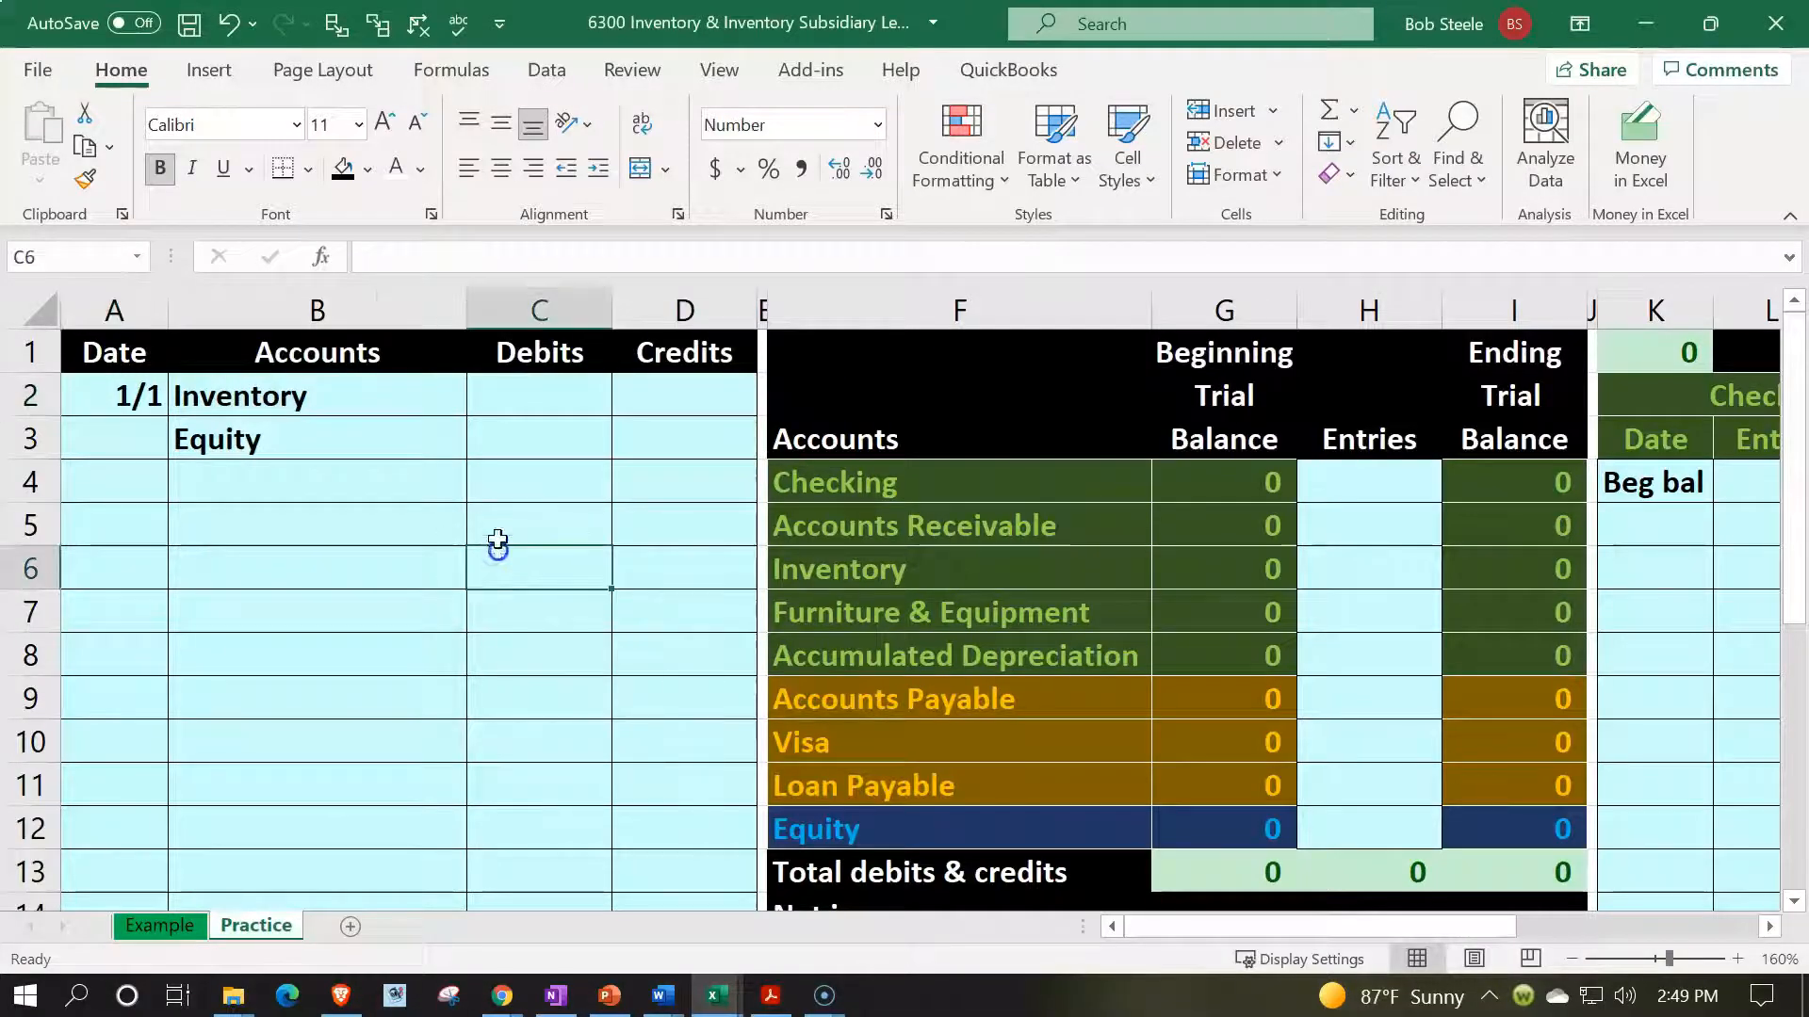
pyautogui.click(538, 394)
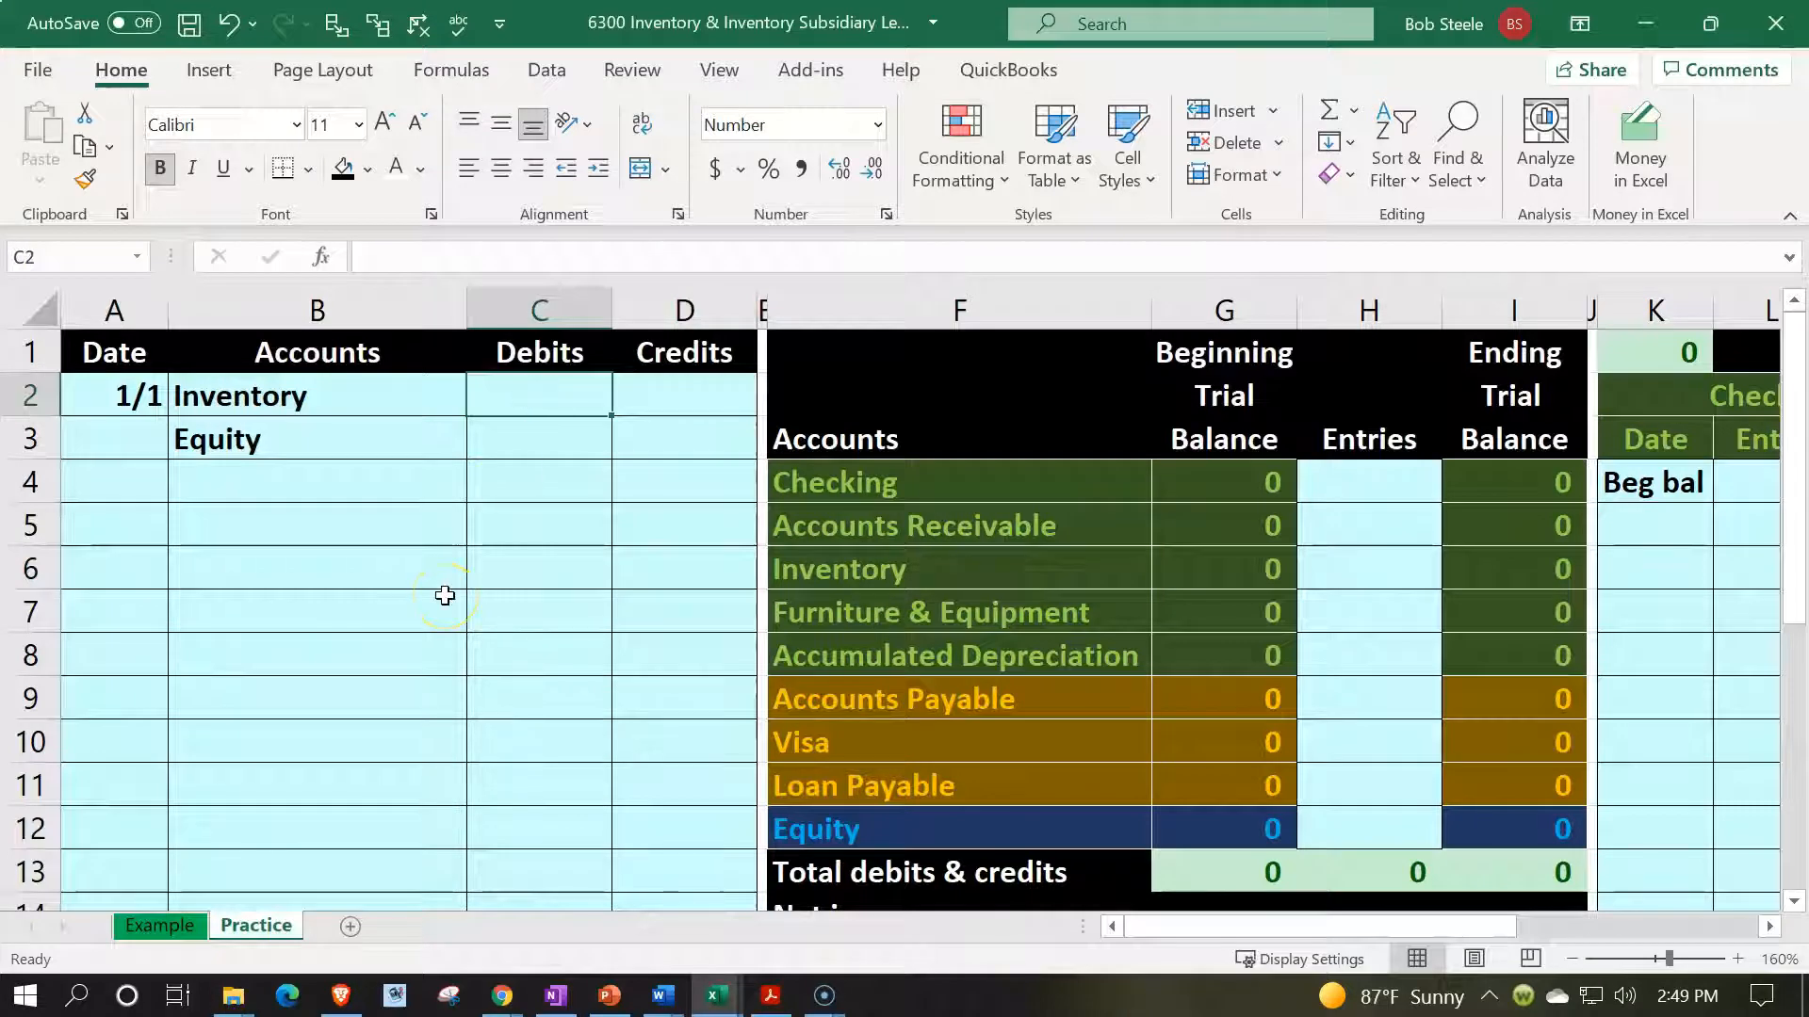
pyautogui.write('2896')
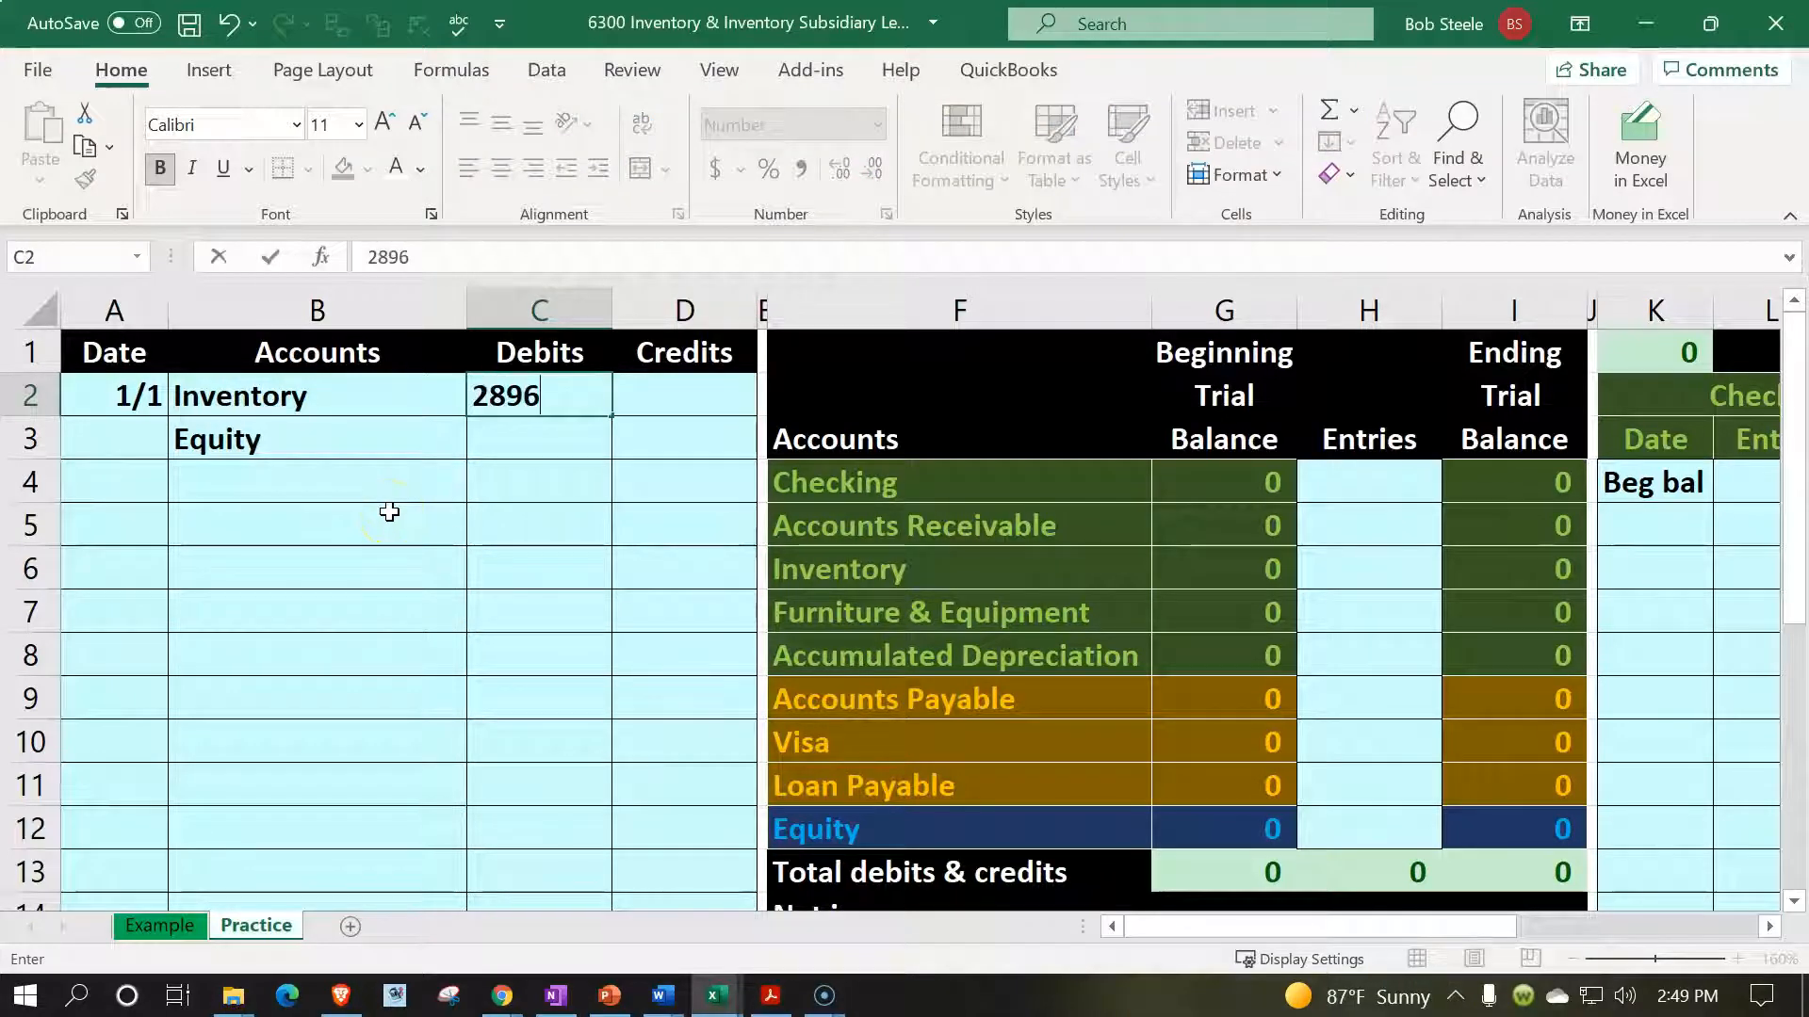
pyautogui.press('Return')
# - Enter the Equity credit in D3 as the formula =-C2 and indent the Equity account name in B3
pyautogui.press('Right')
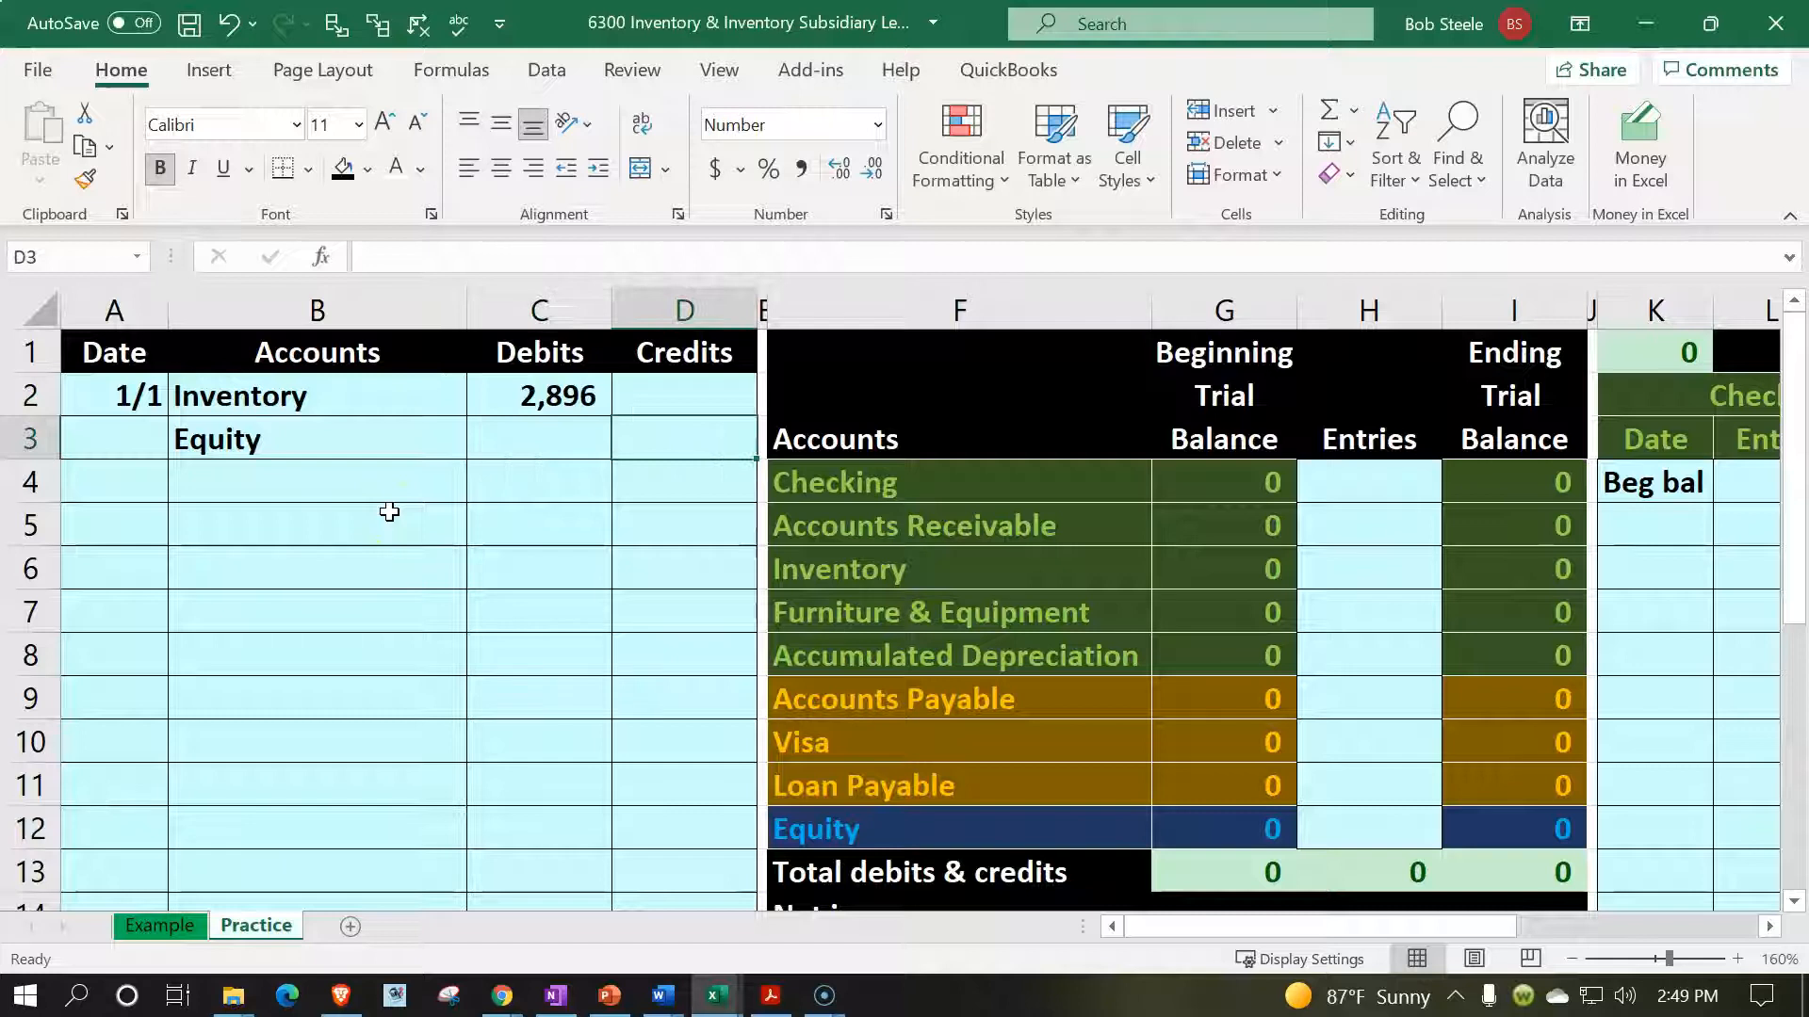
pyautogui.write('-')
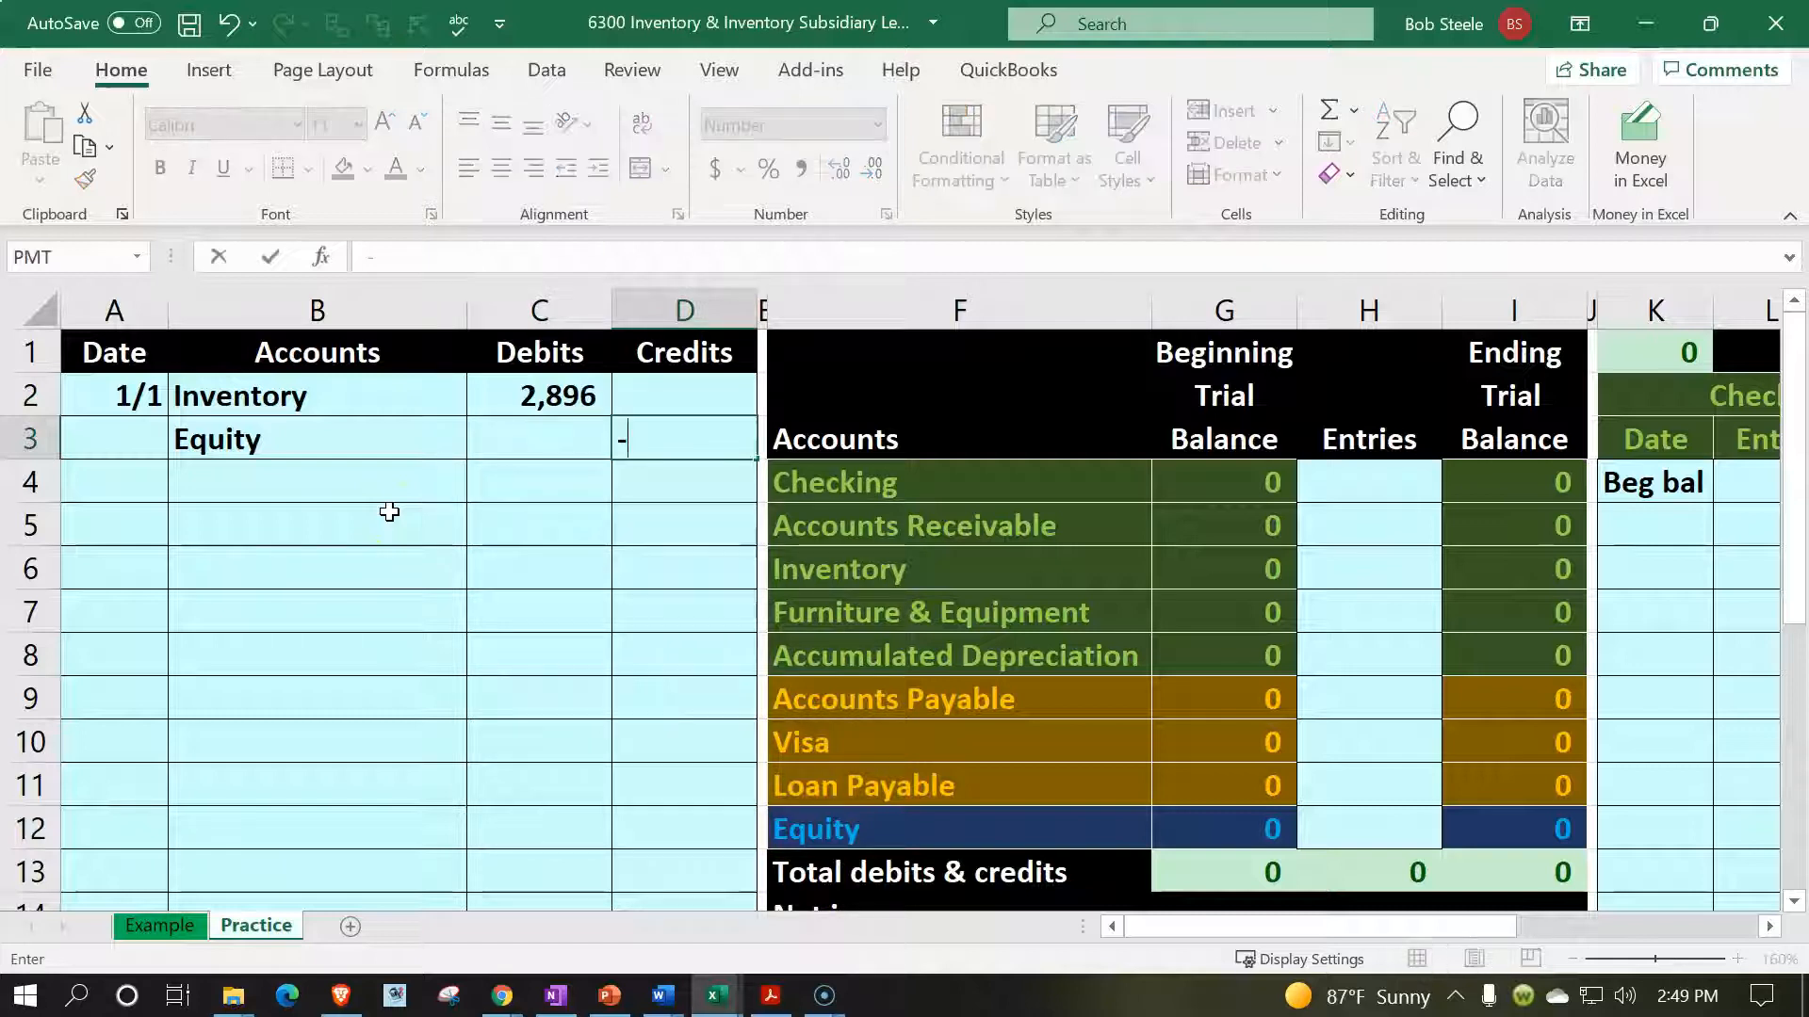
pyautogui.press('Left')
pyautogui.press('Up')
pyautogui.press('Return')
pyautogui.press('Up')
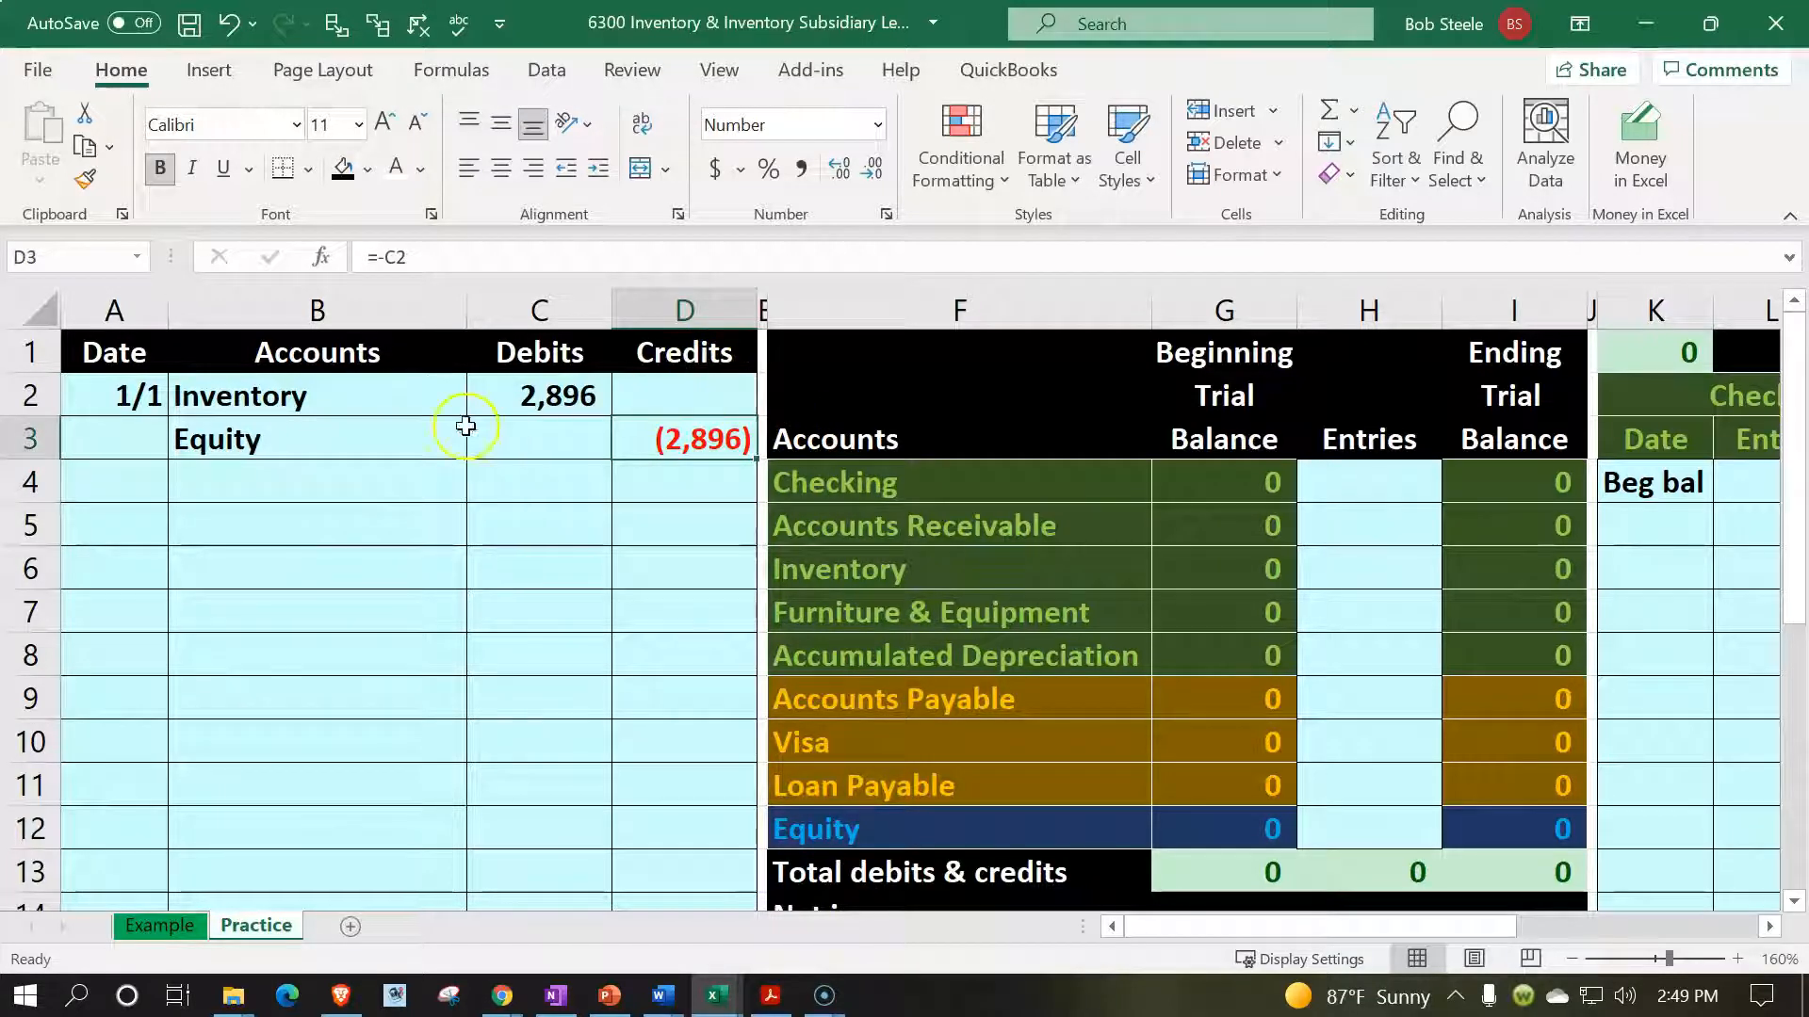
pyautogui.click(342, 446)
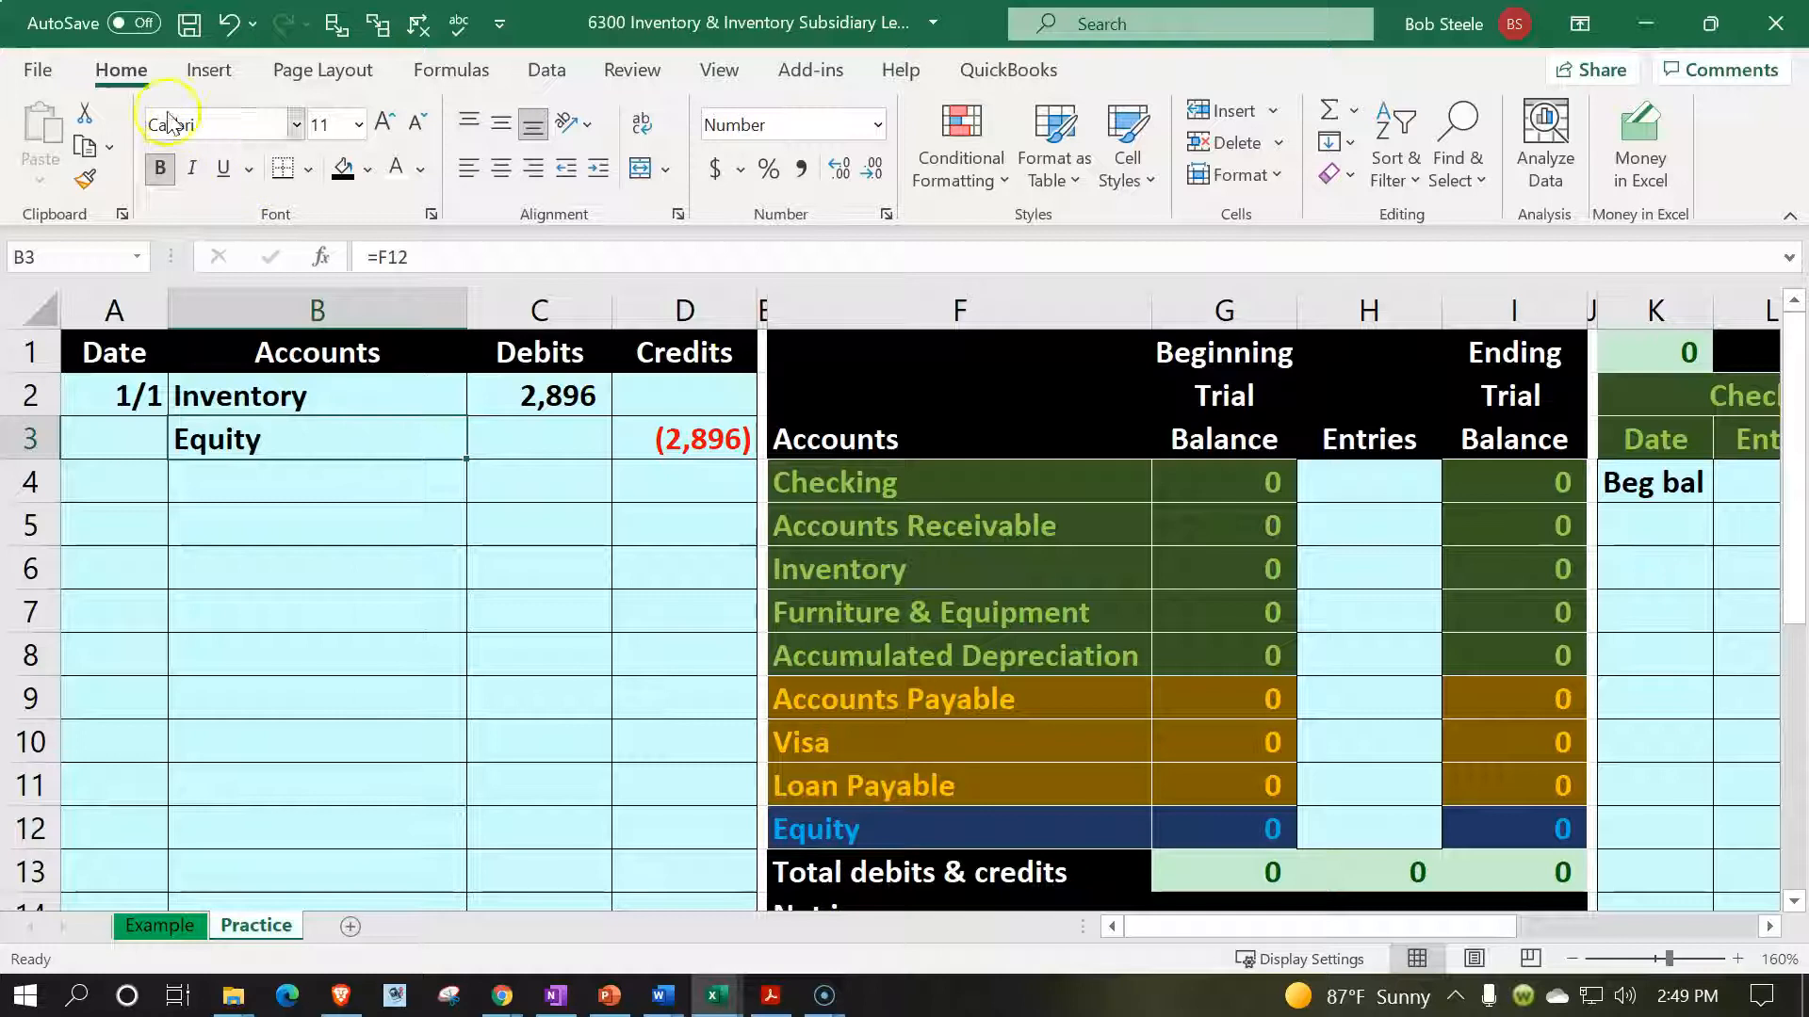
pyautogui.click(597, 170)
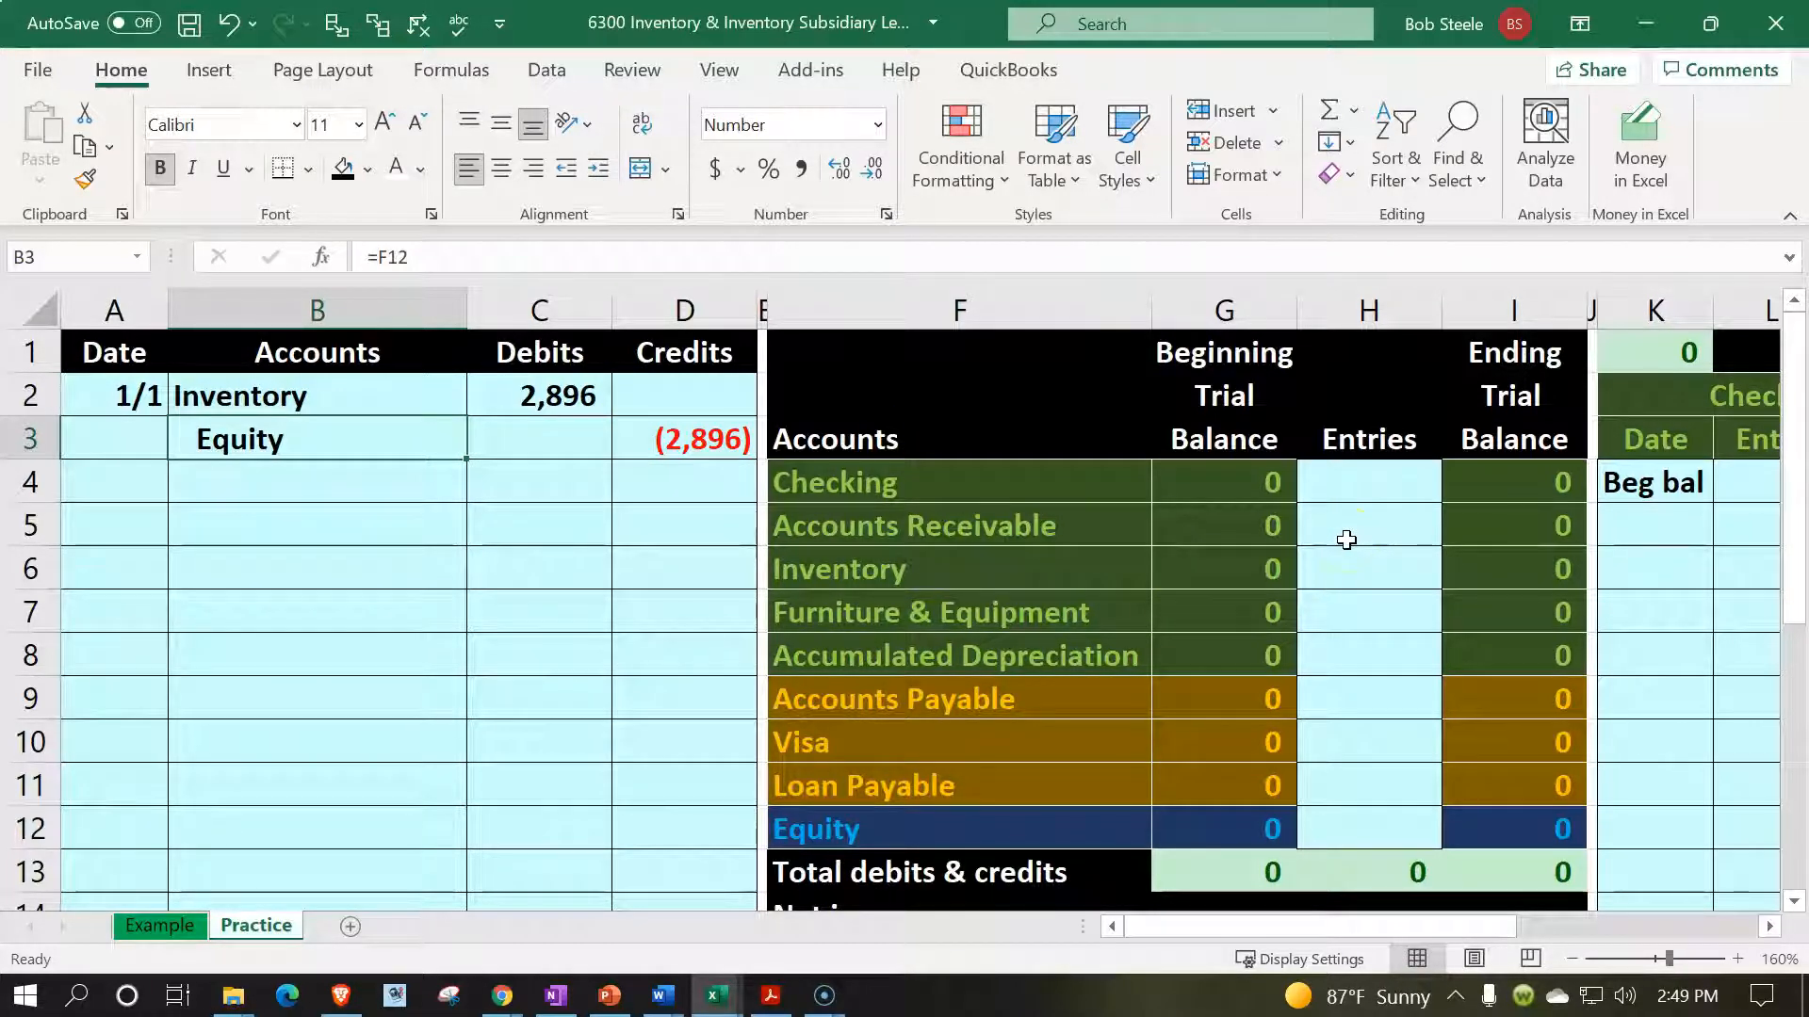
# - Post the Inventory debit to the Entries column of the trial balance in H6 with the formula =C2
pyautogui.click(1351, 570)
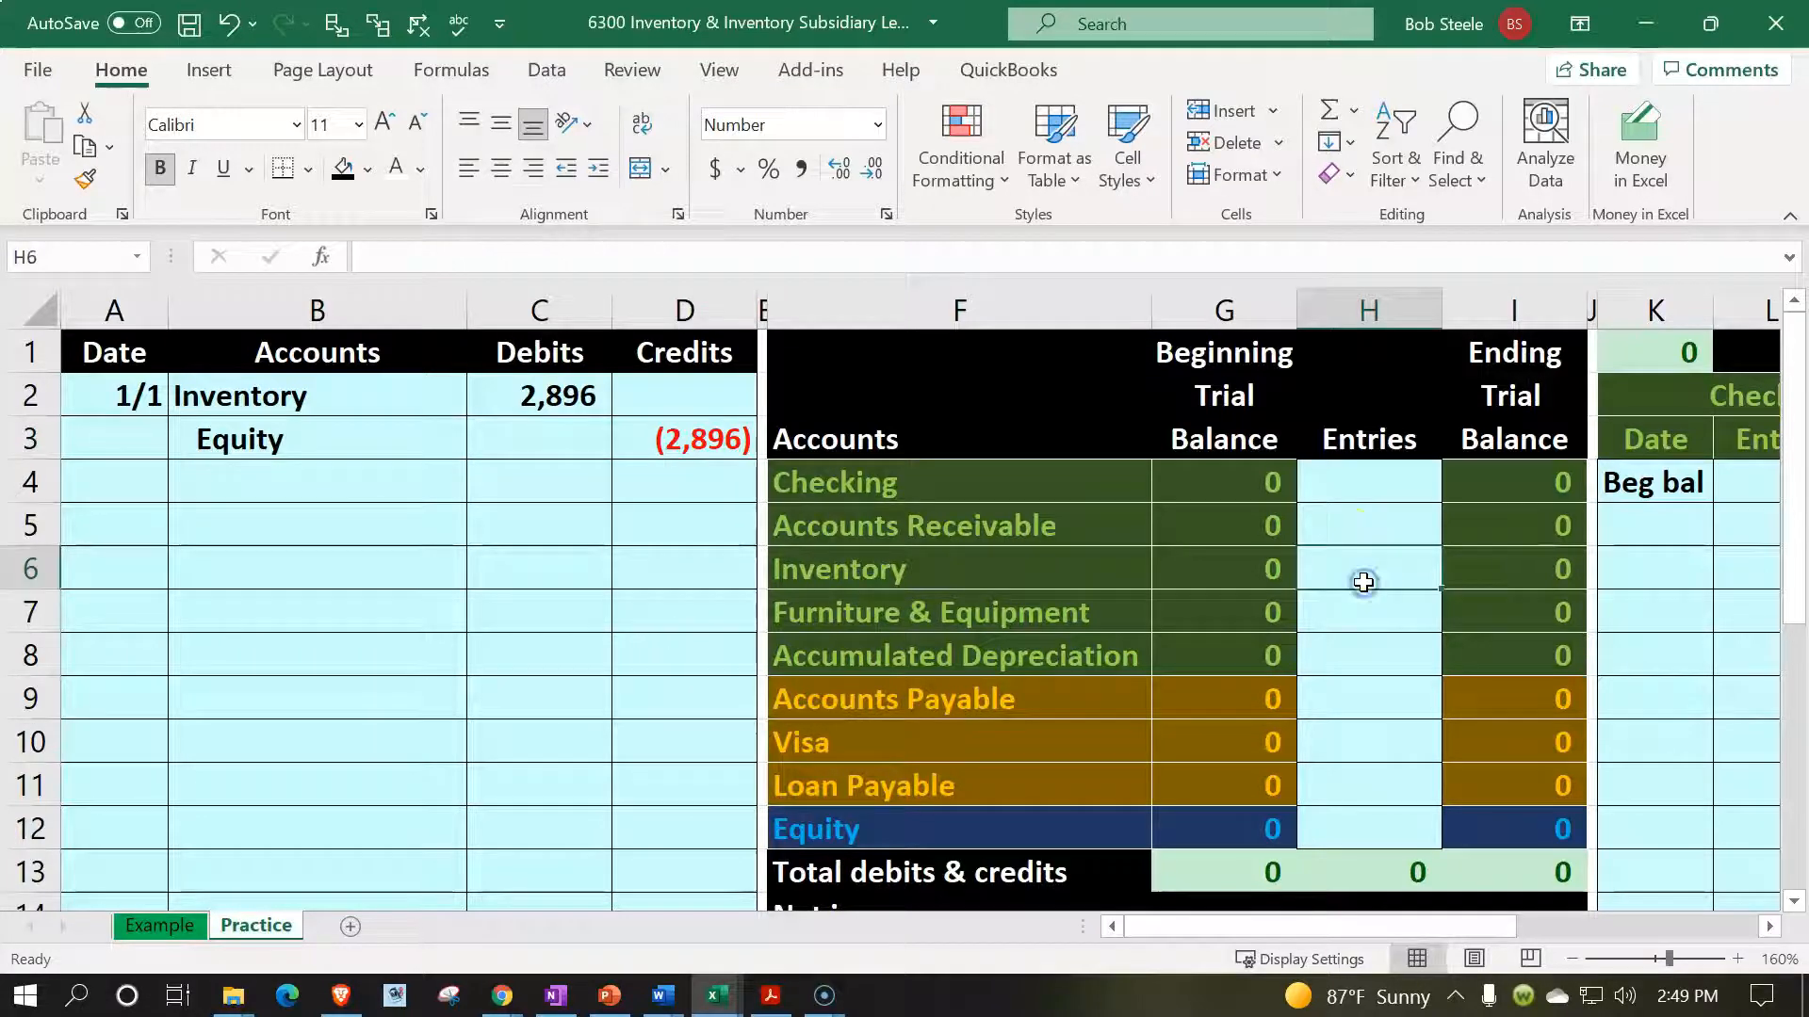
pyautogui.moveTo(1263, 485); pyautogui.dragTo(1257, 812)
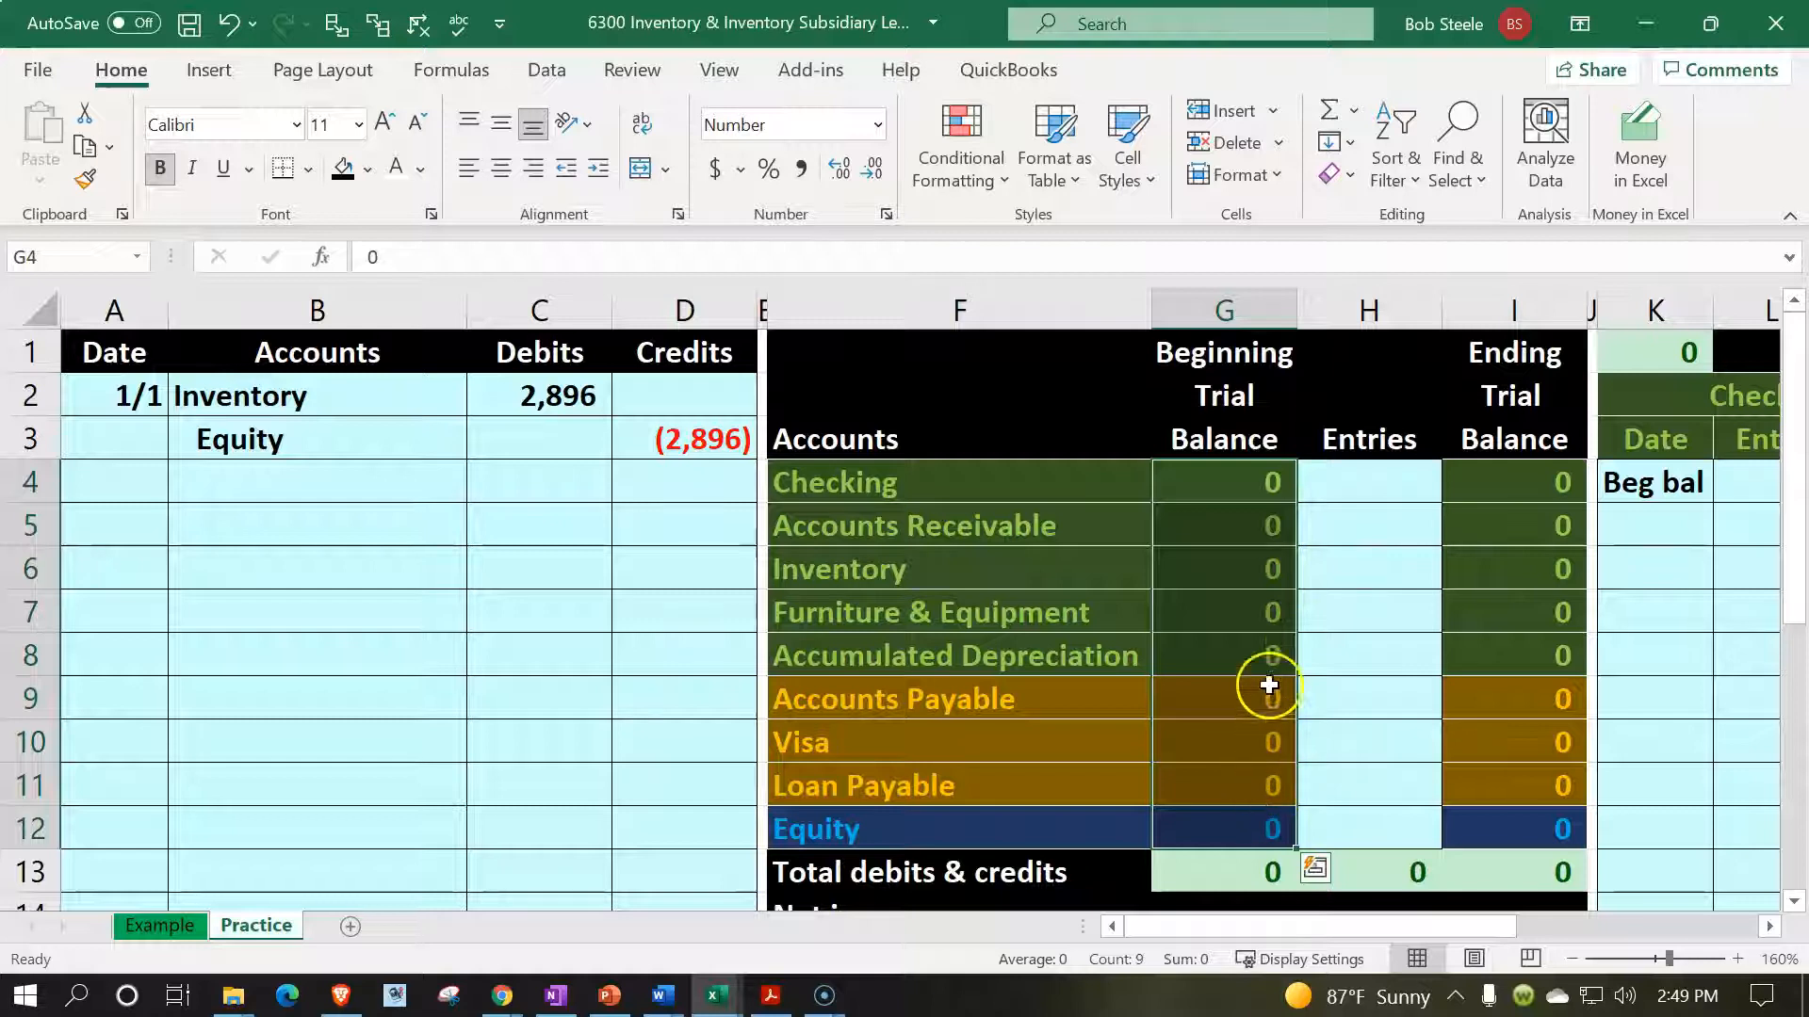
pyautogui.click(1326, 578)
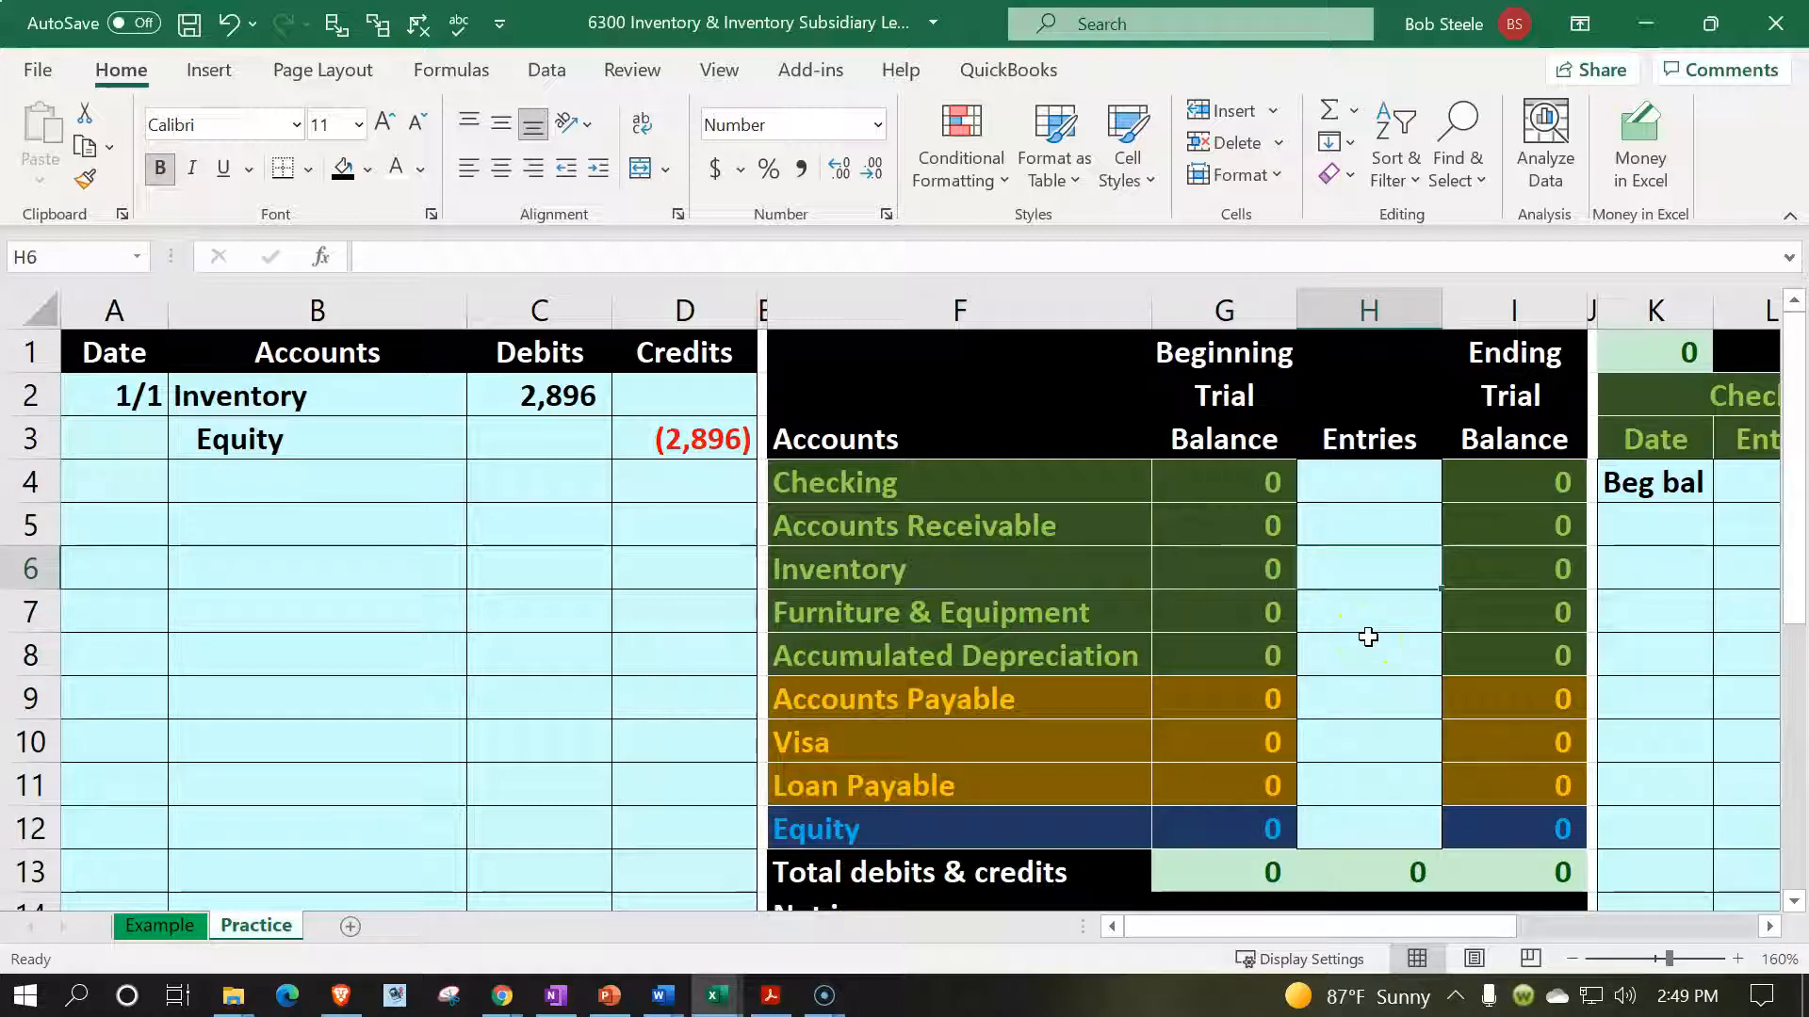
pyautogui.write('=')
pyautogui.press('Left')
pyautogui.press('Left')
pyautogui.press('Left')
pyautogui.press('Left')
pyautogui.press('Left')
pyautogui.press('Up')
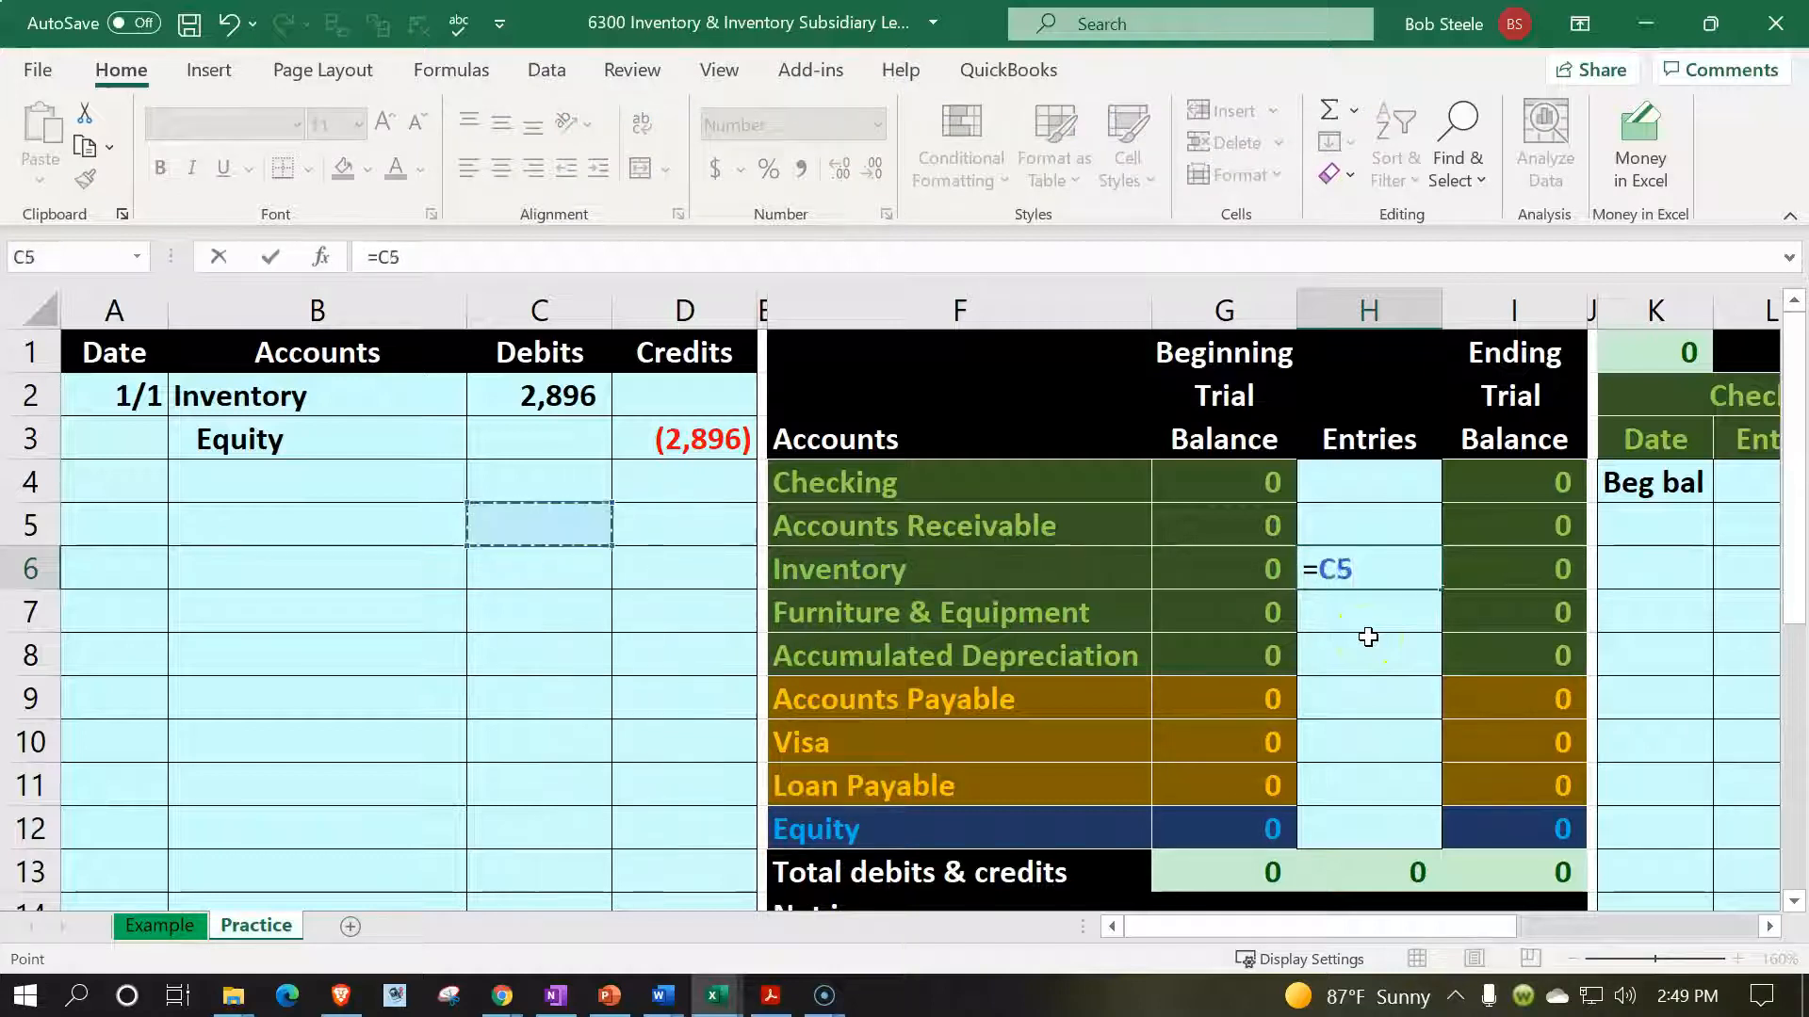
pyautogui.press('Up')
pyautogui.press('Up')
pyautogui.press('Up')
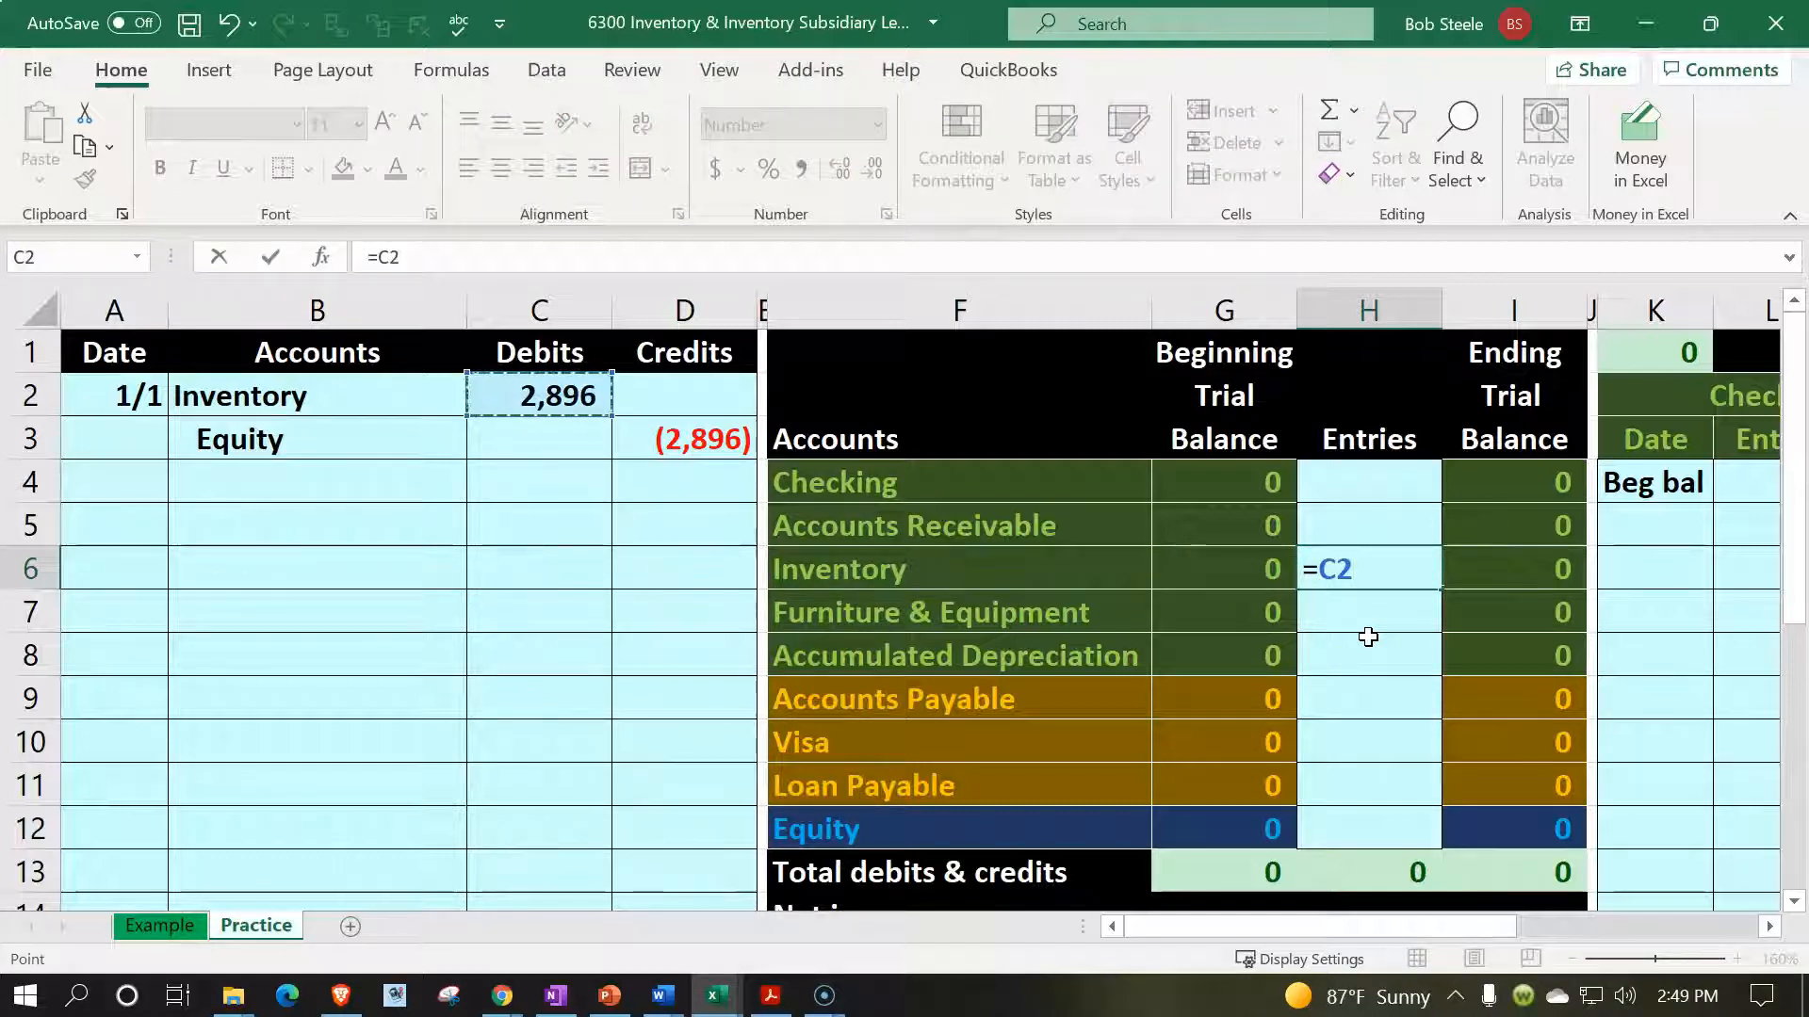
pyautogui.press('Return')
pyautogui.click(1497, 545)
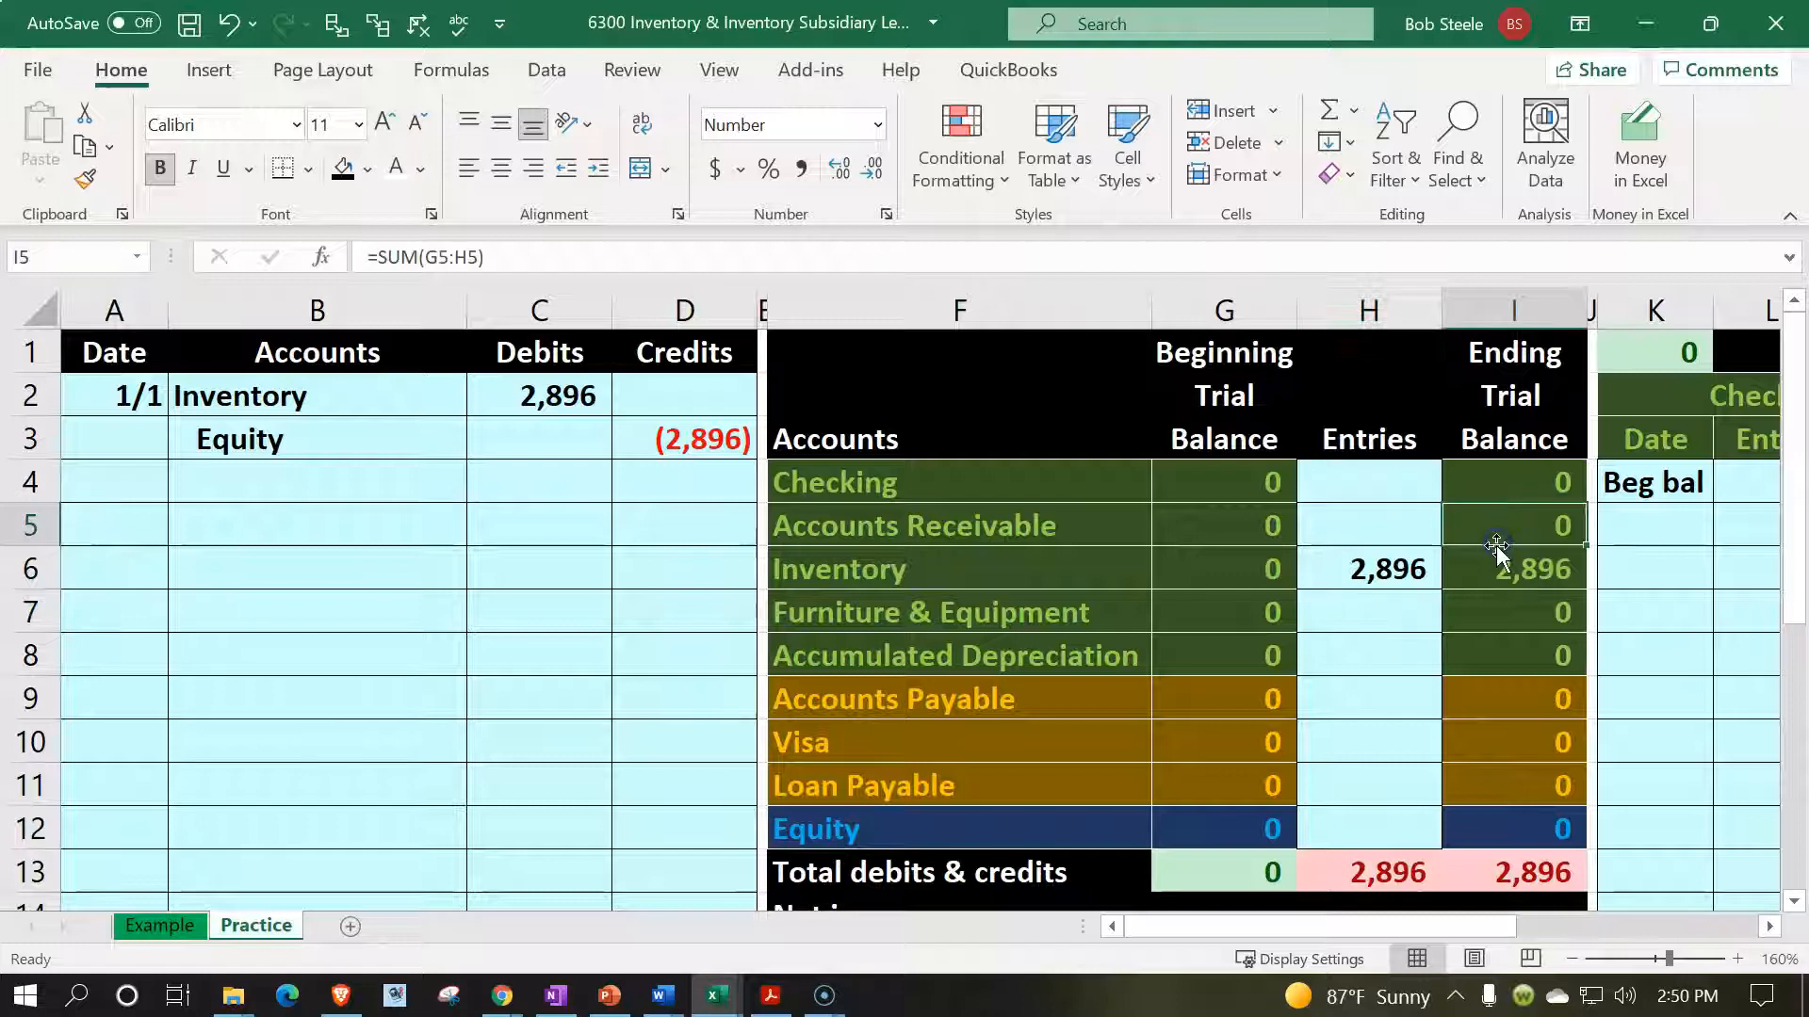
pyautogui.click(1495, 563)
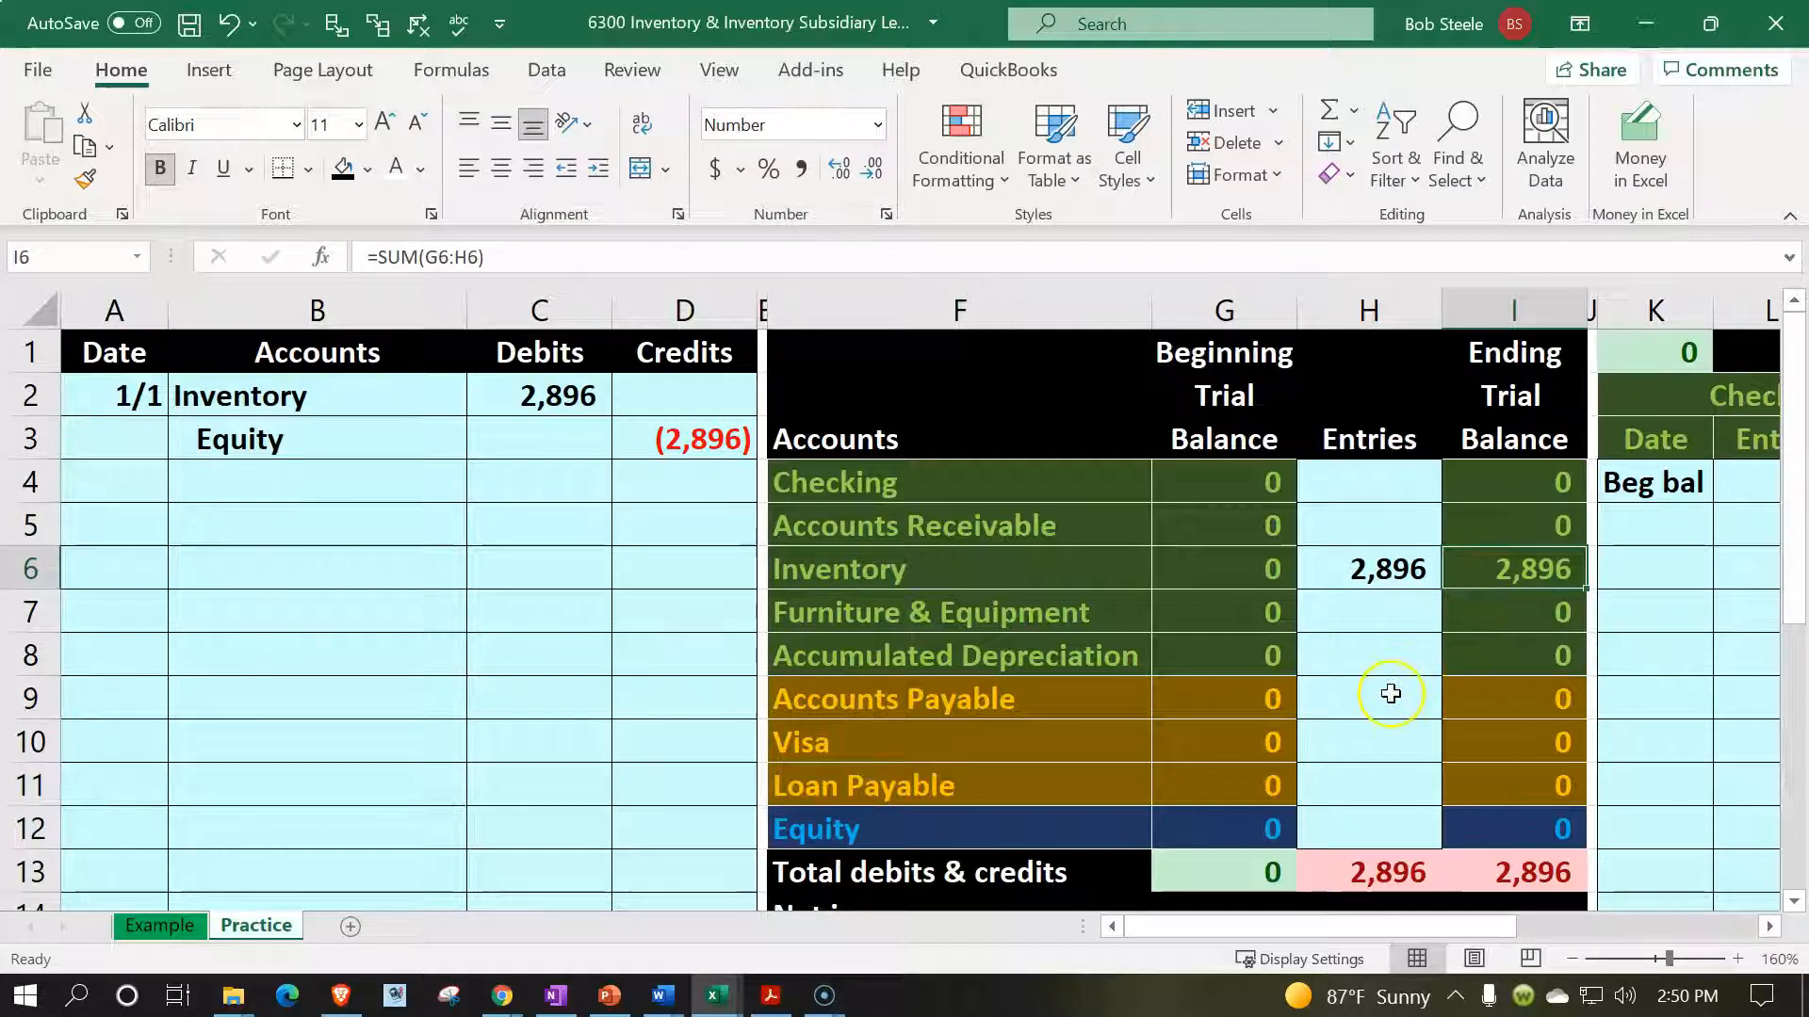
# - Post the Equity credit to the Entries column of the trial balance in H12 with the formula =D3
pyautogui.moveTo(321, 439); pyautogui.dragTo(656, 450)
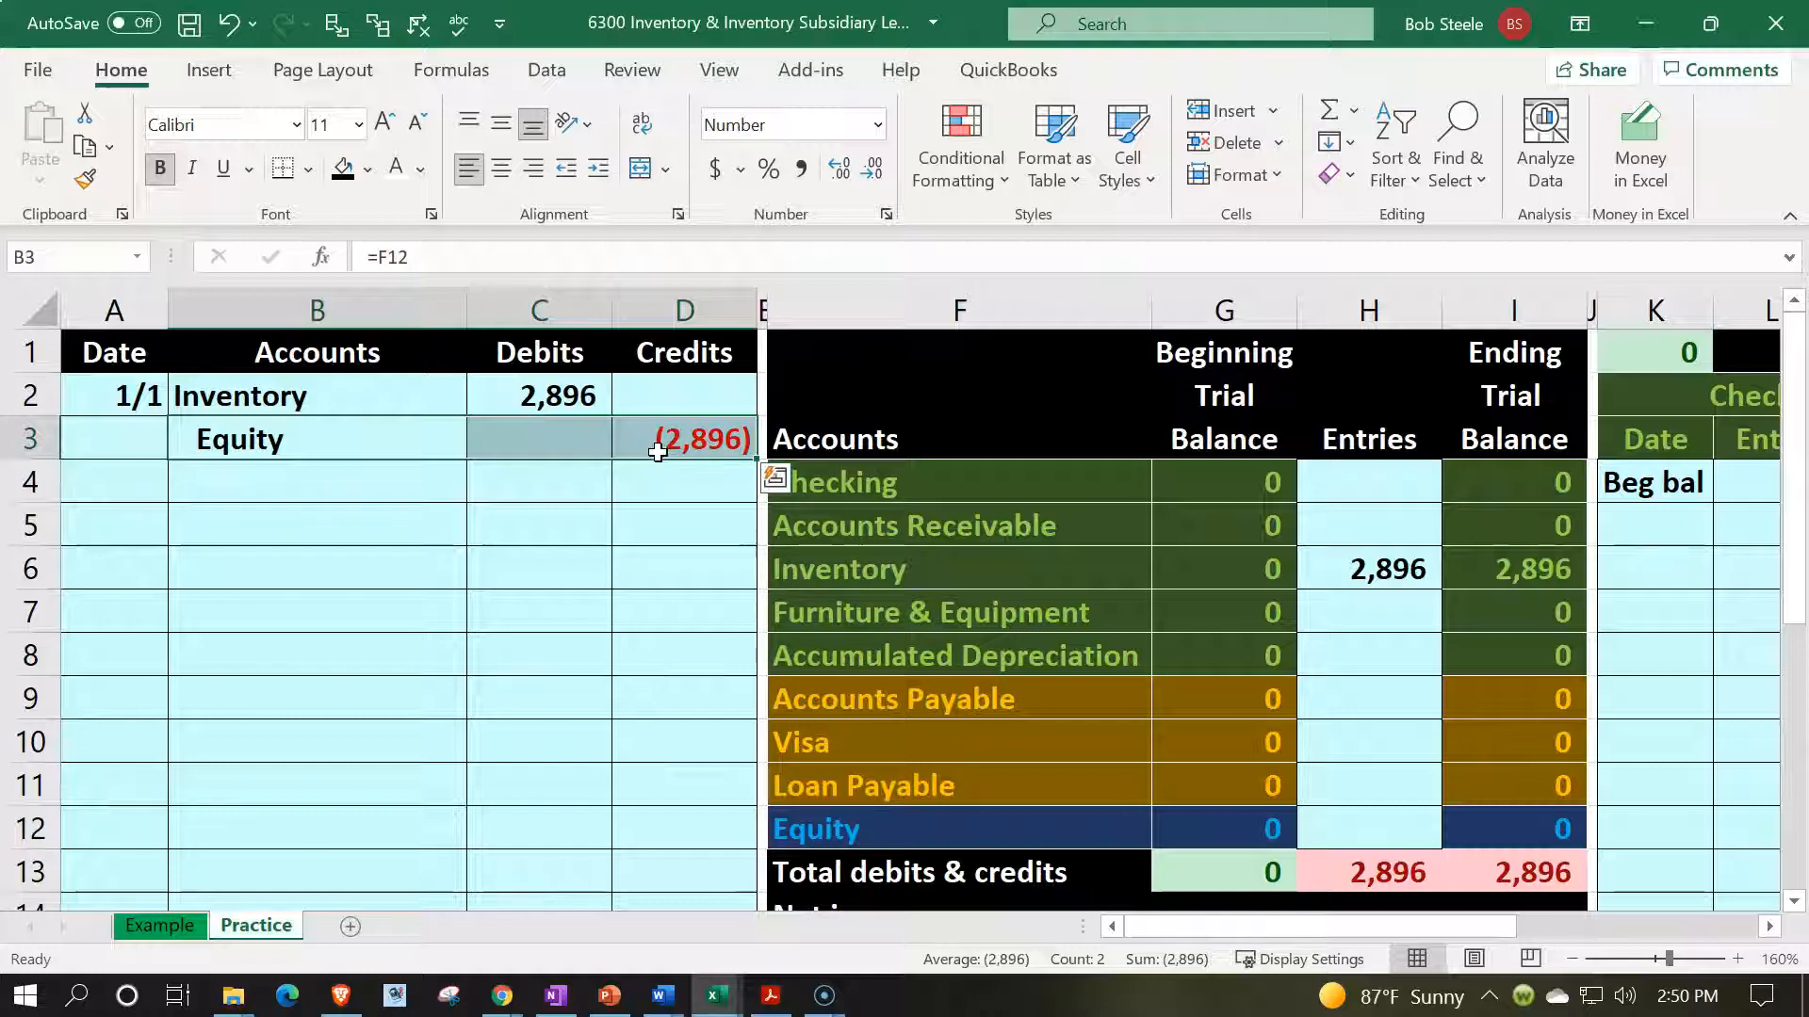
pyautogui.click(1327, 819)
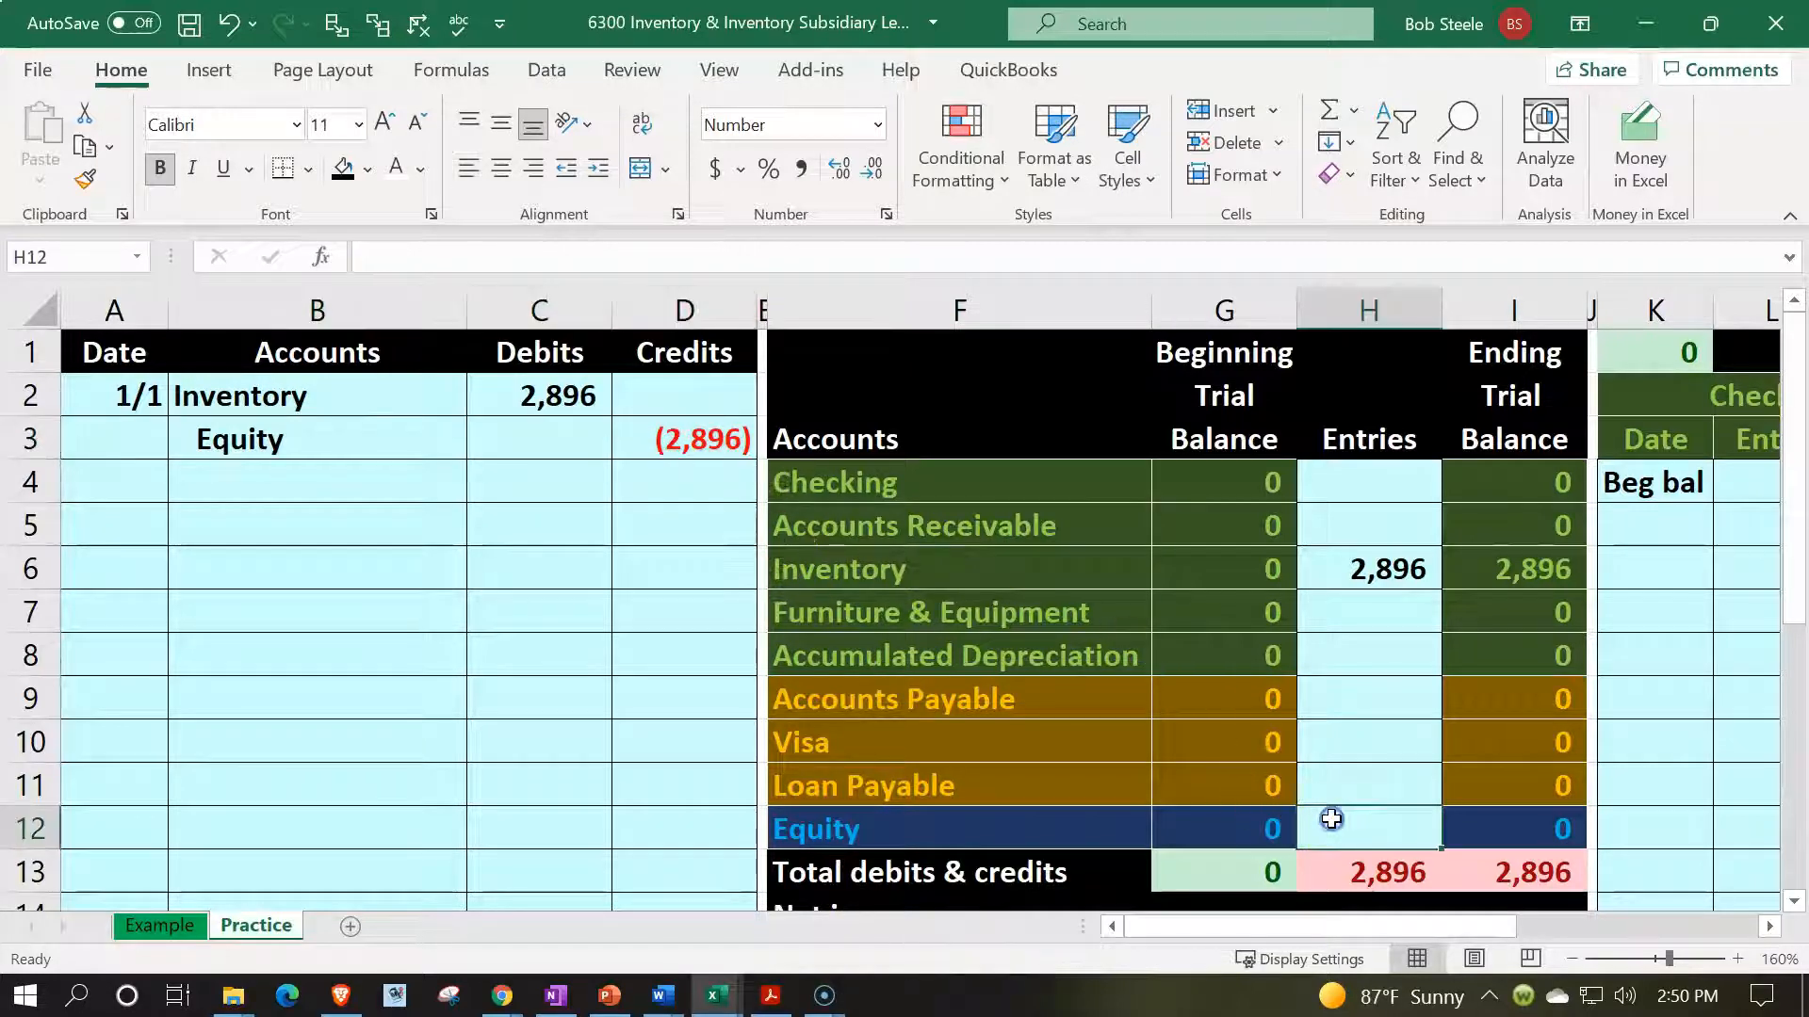
pyautogui.click(1322, 812)
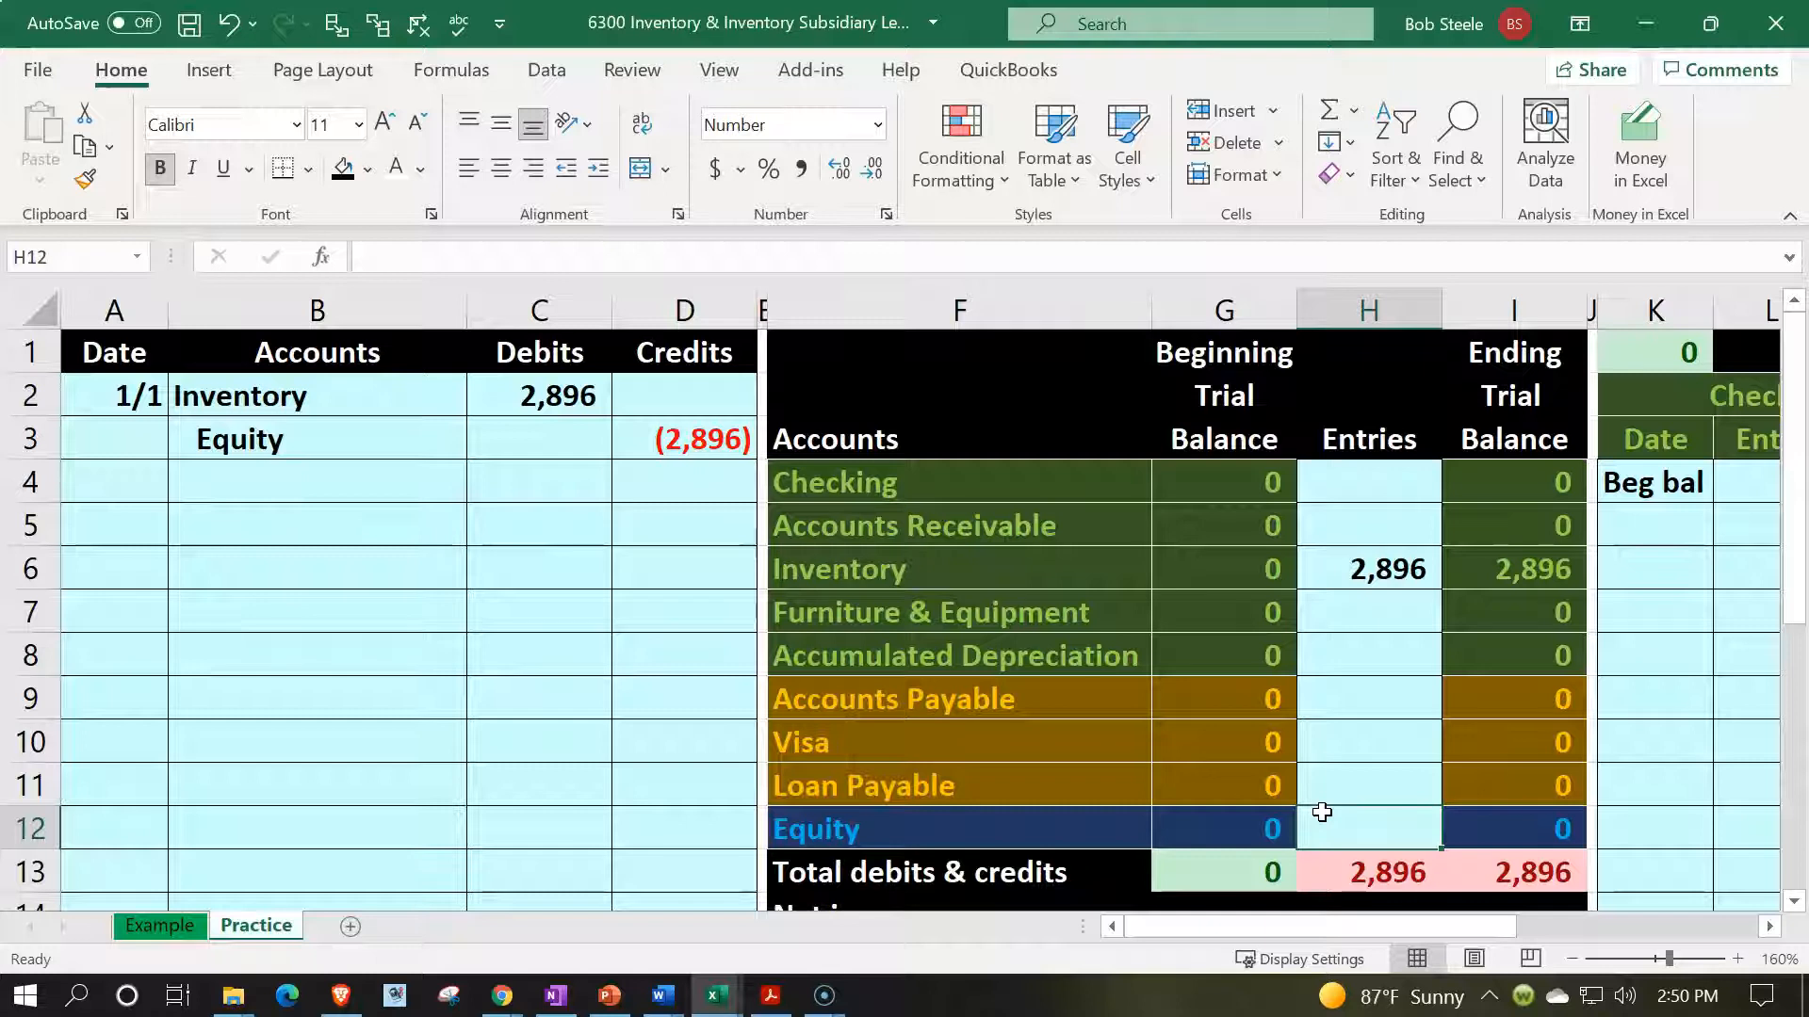
pyautogui.write('=')
pyautogui.press('Left')
pyautogui.press('Left')
pyautogui.press('Left')
pyautogui.press('Left')
pyautogui.press('Up')
pyautogui.press('Up')
pyautogui.press('Up')
pyautogui.press('Up')
pyautogui.press('Up')
pyautogui.press('Up')
pyautogui.press('Up')
pyautogui.press('Up')
pyautogui.press('Up')
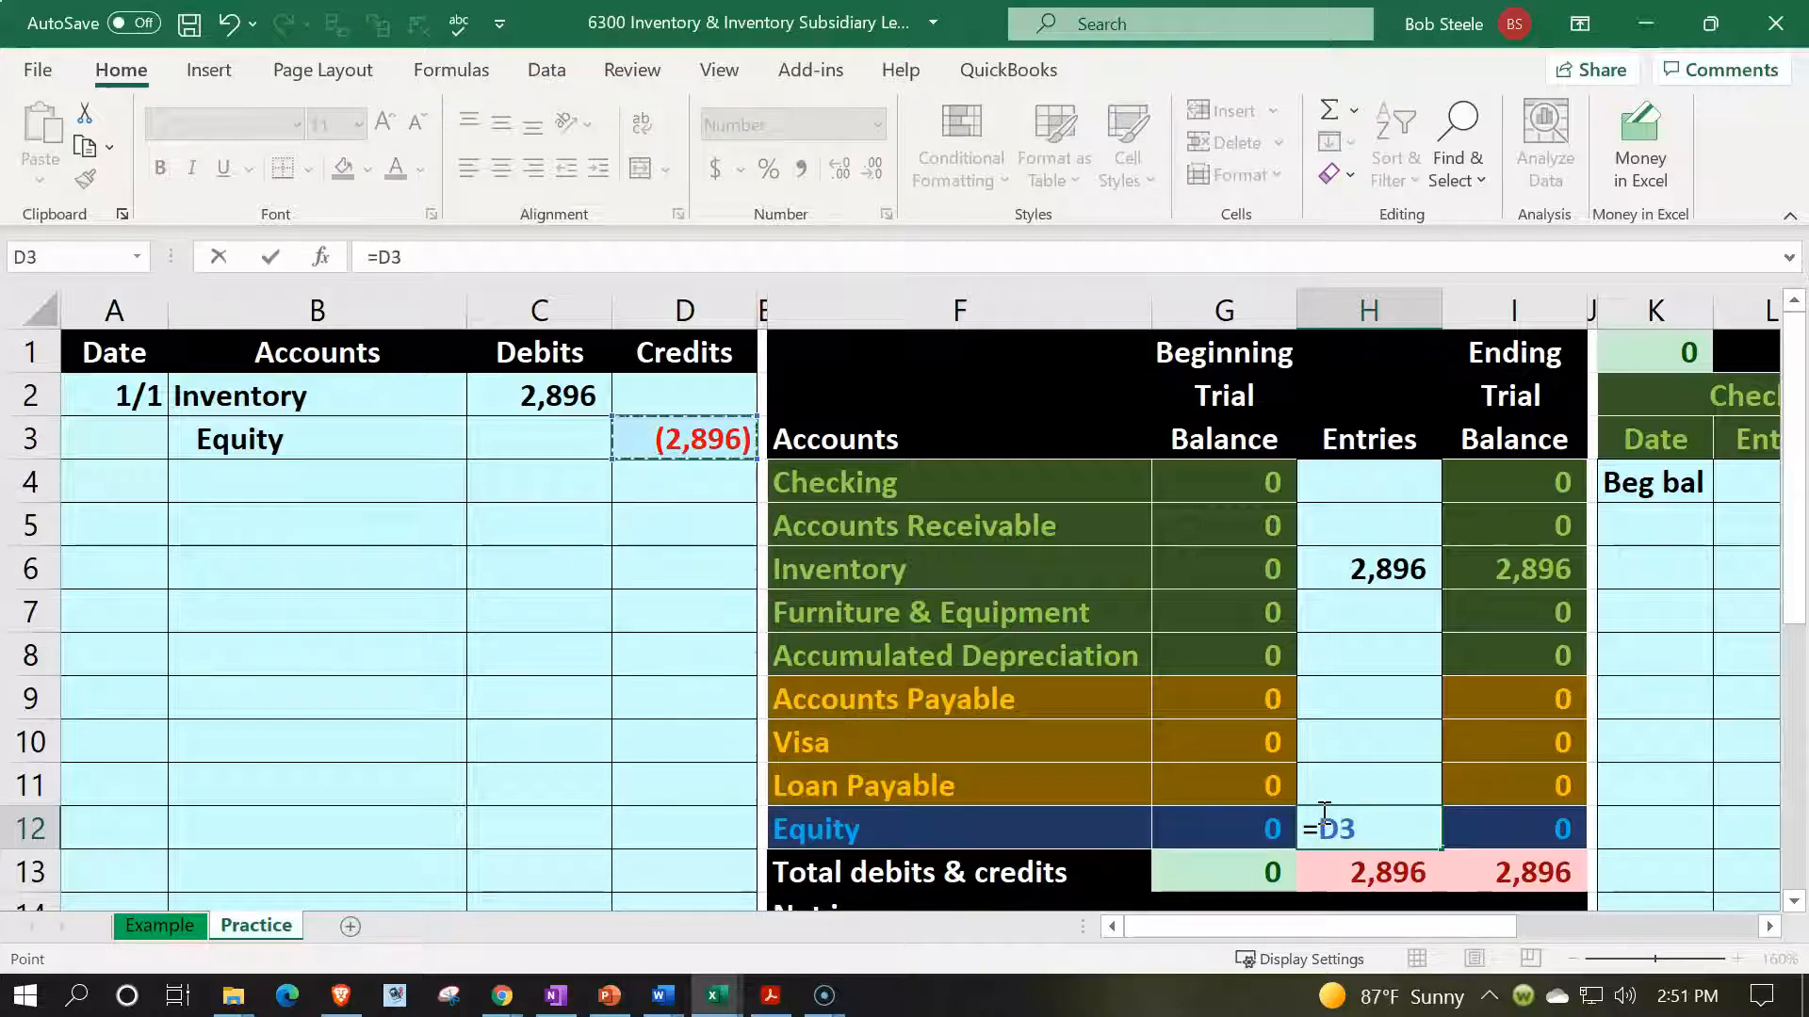
pyautogui.press('Return')
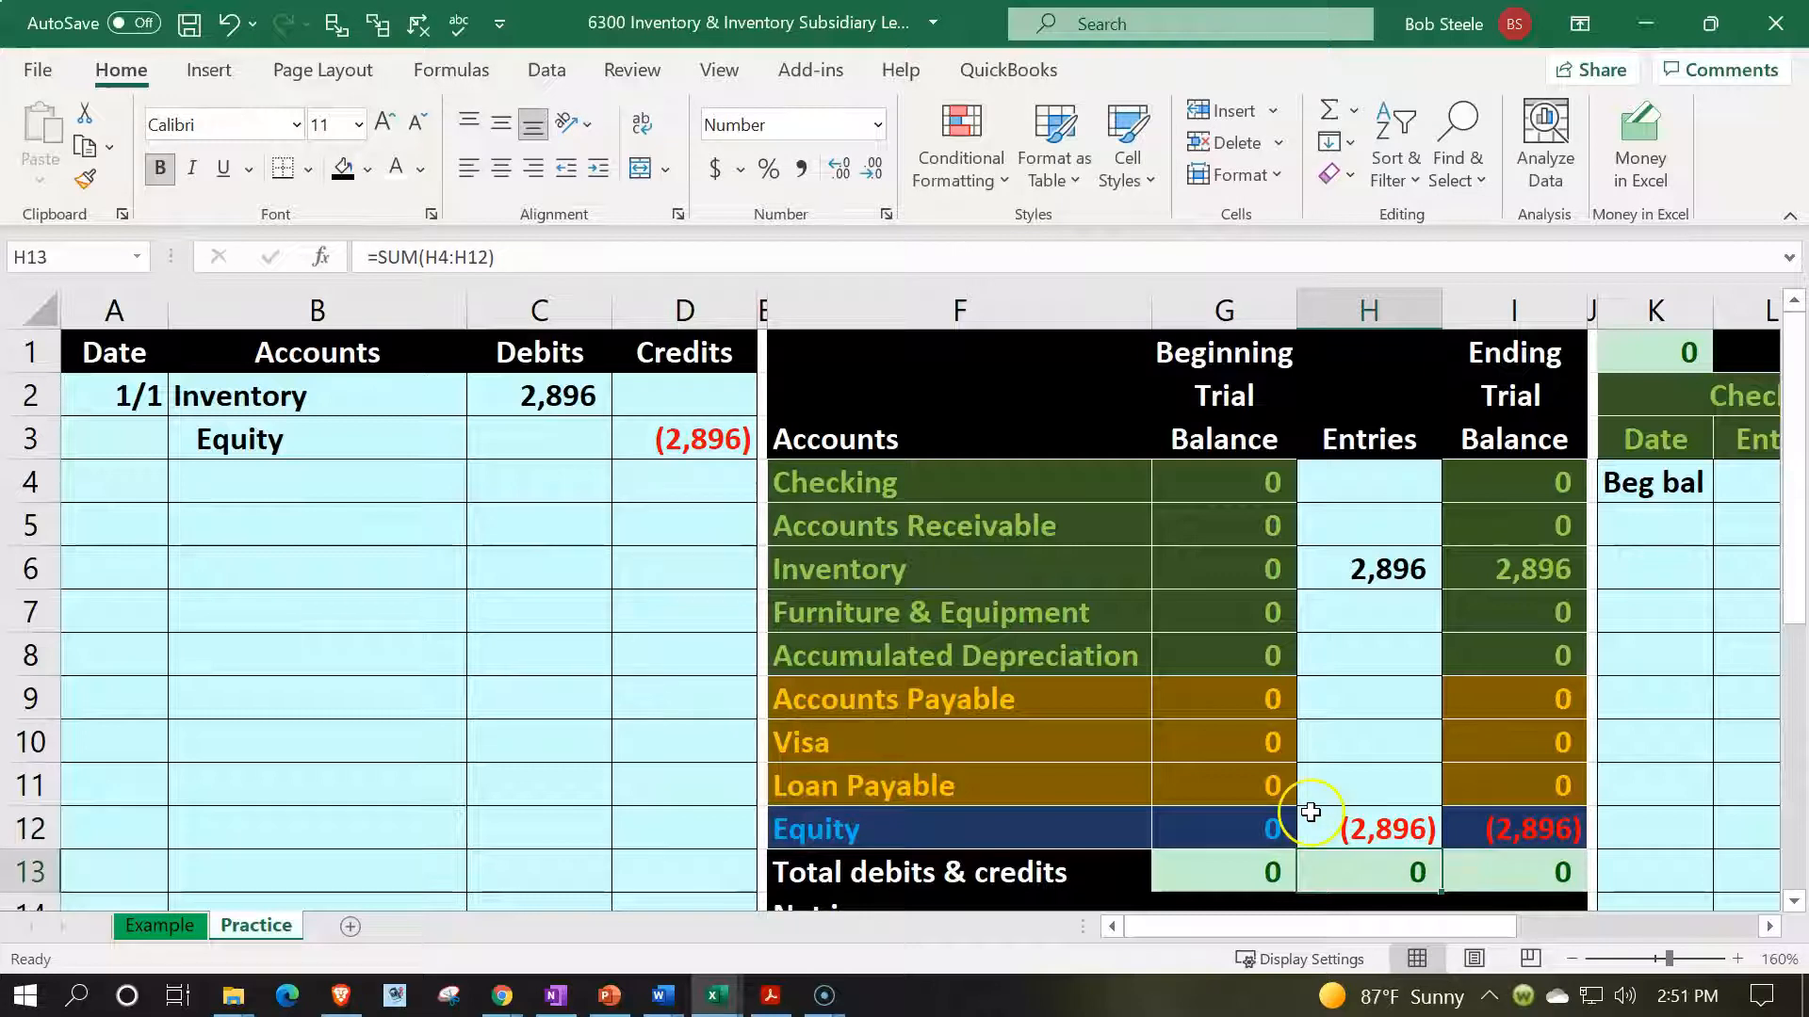
# - Enter the date 1/1 in O17, below the beginning balance of the Inventory general ledger account
pyautogui.moveTo(381, 387); pyautogui.dragTo(612, 395)
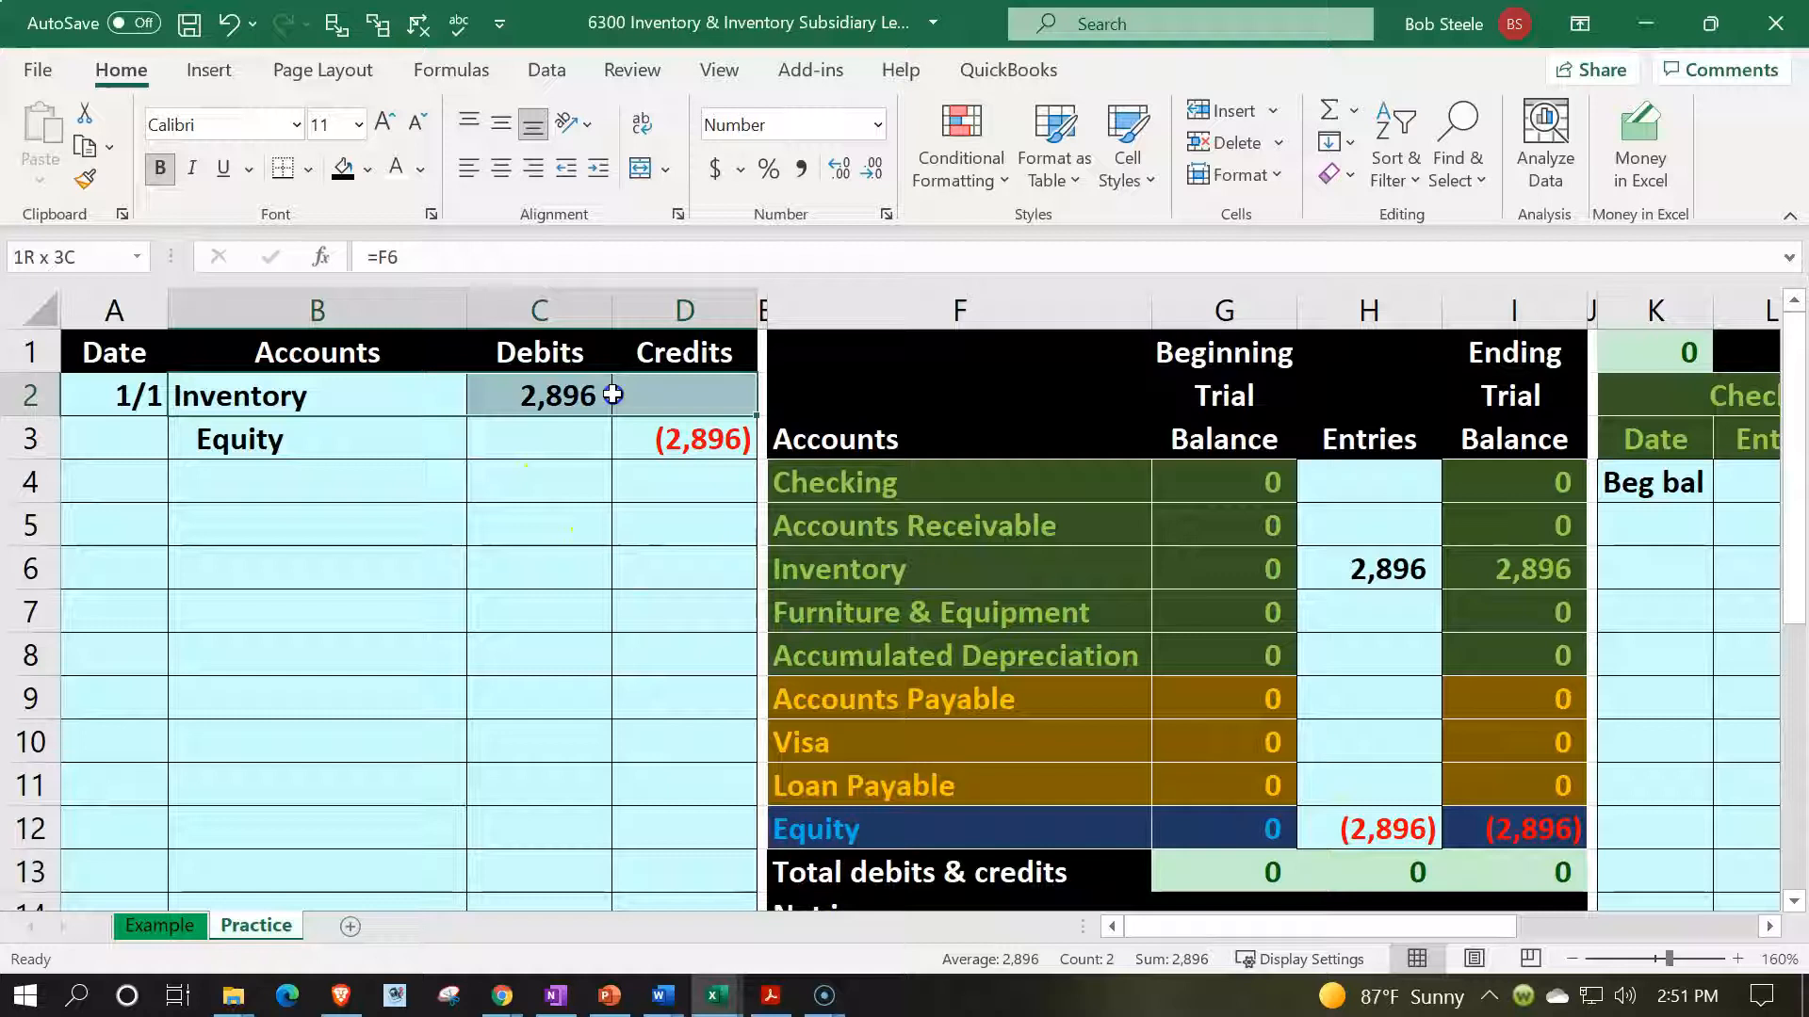
pyautogui.moveTo(807, 569); pyautogui.dragTo(1471, 563)
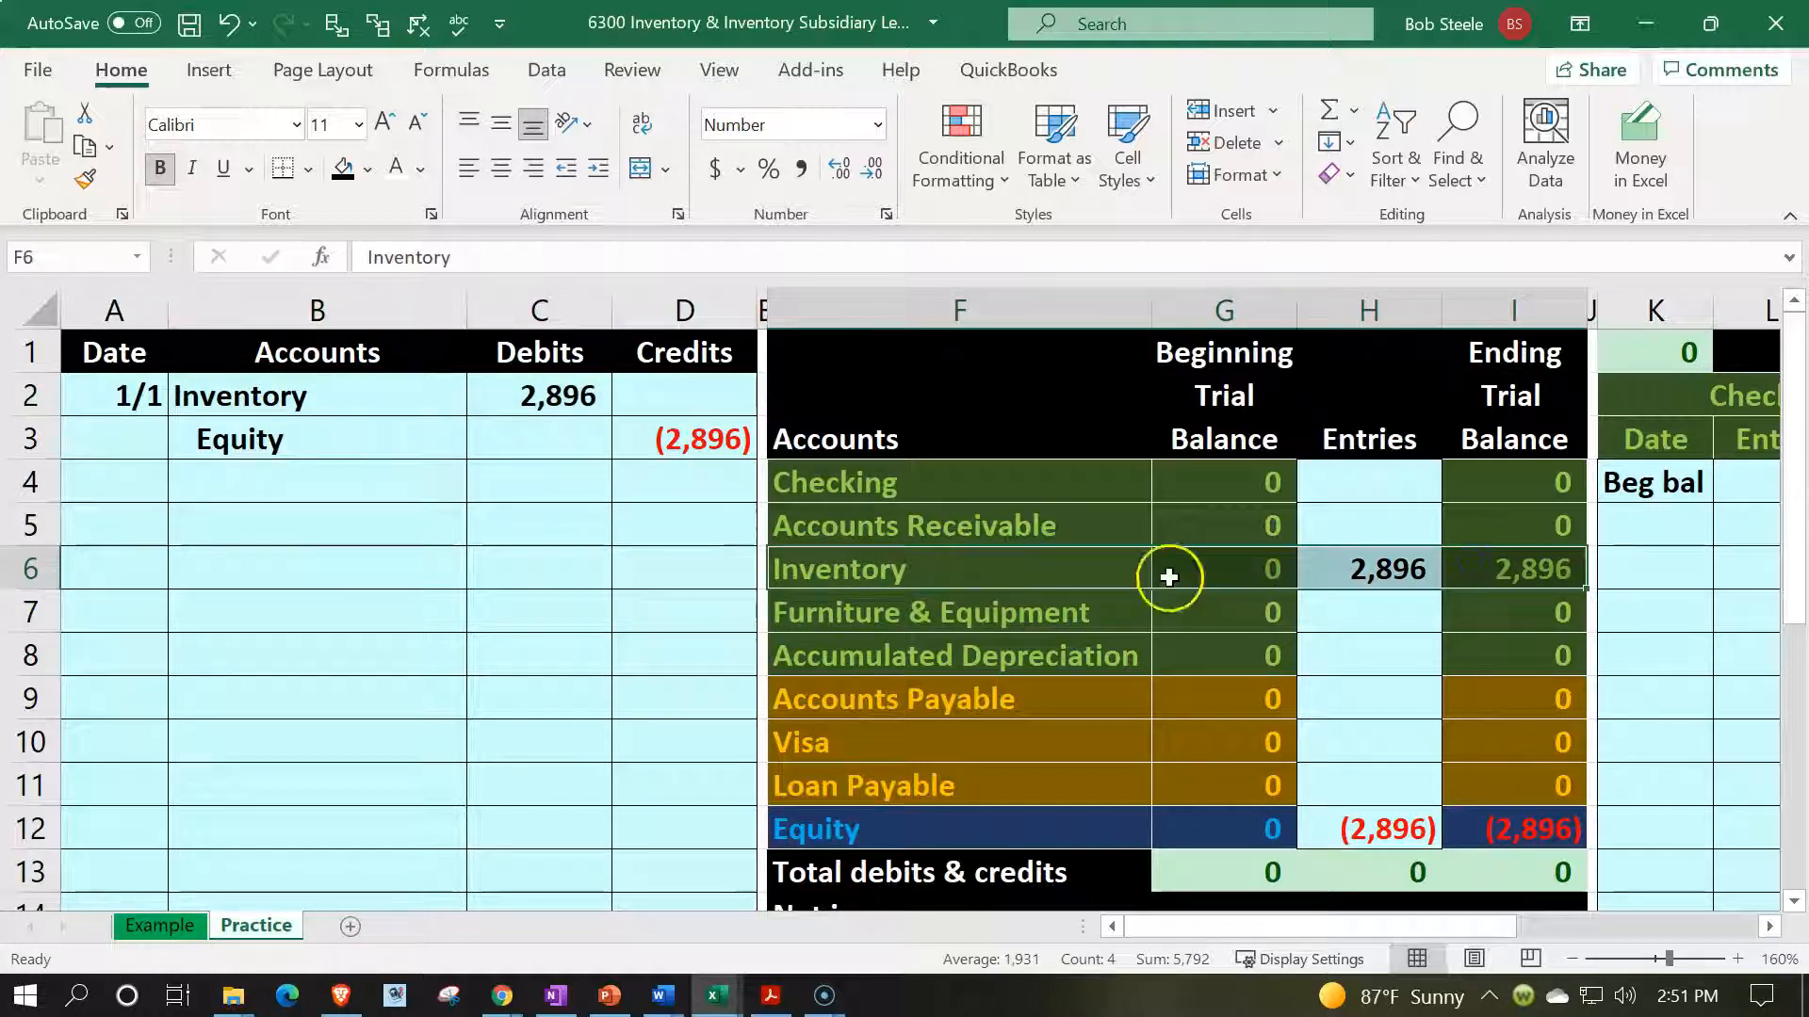
pyautogui.click(1027, 558)
pyautogui.press('Right')
pyautogui.press('Right')
pyautogui.press('Right')
pyautogui.press('Right')
pyautogui.press('Right')
pyautogui.press('Right')
pyautogui.press('Right')
pyautogui.press('Right')
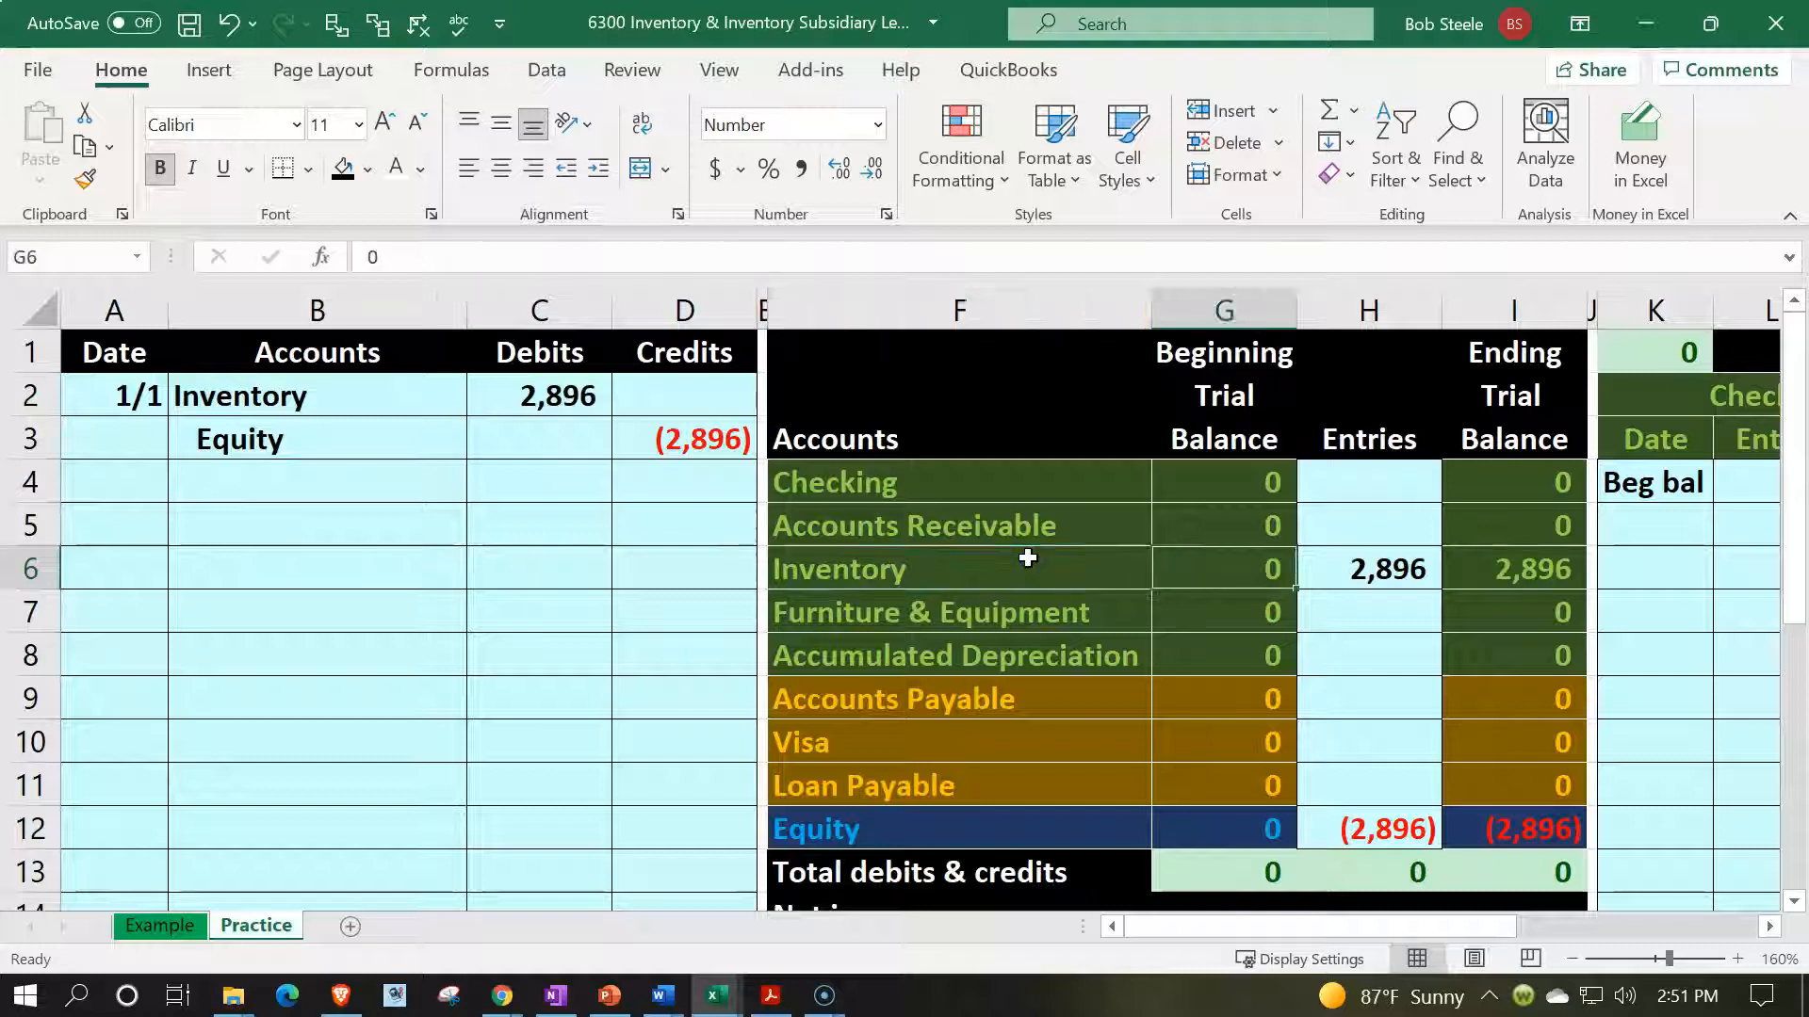
pyautogui.press('Right')
pyautogui.press('Right')
pyautogui.press('Right')
pyautogui.press('Right')
pyautogui.press('Right')
pyautogui.press('Right')
pyautogui.press('Right')
pyautogui.press('Right')
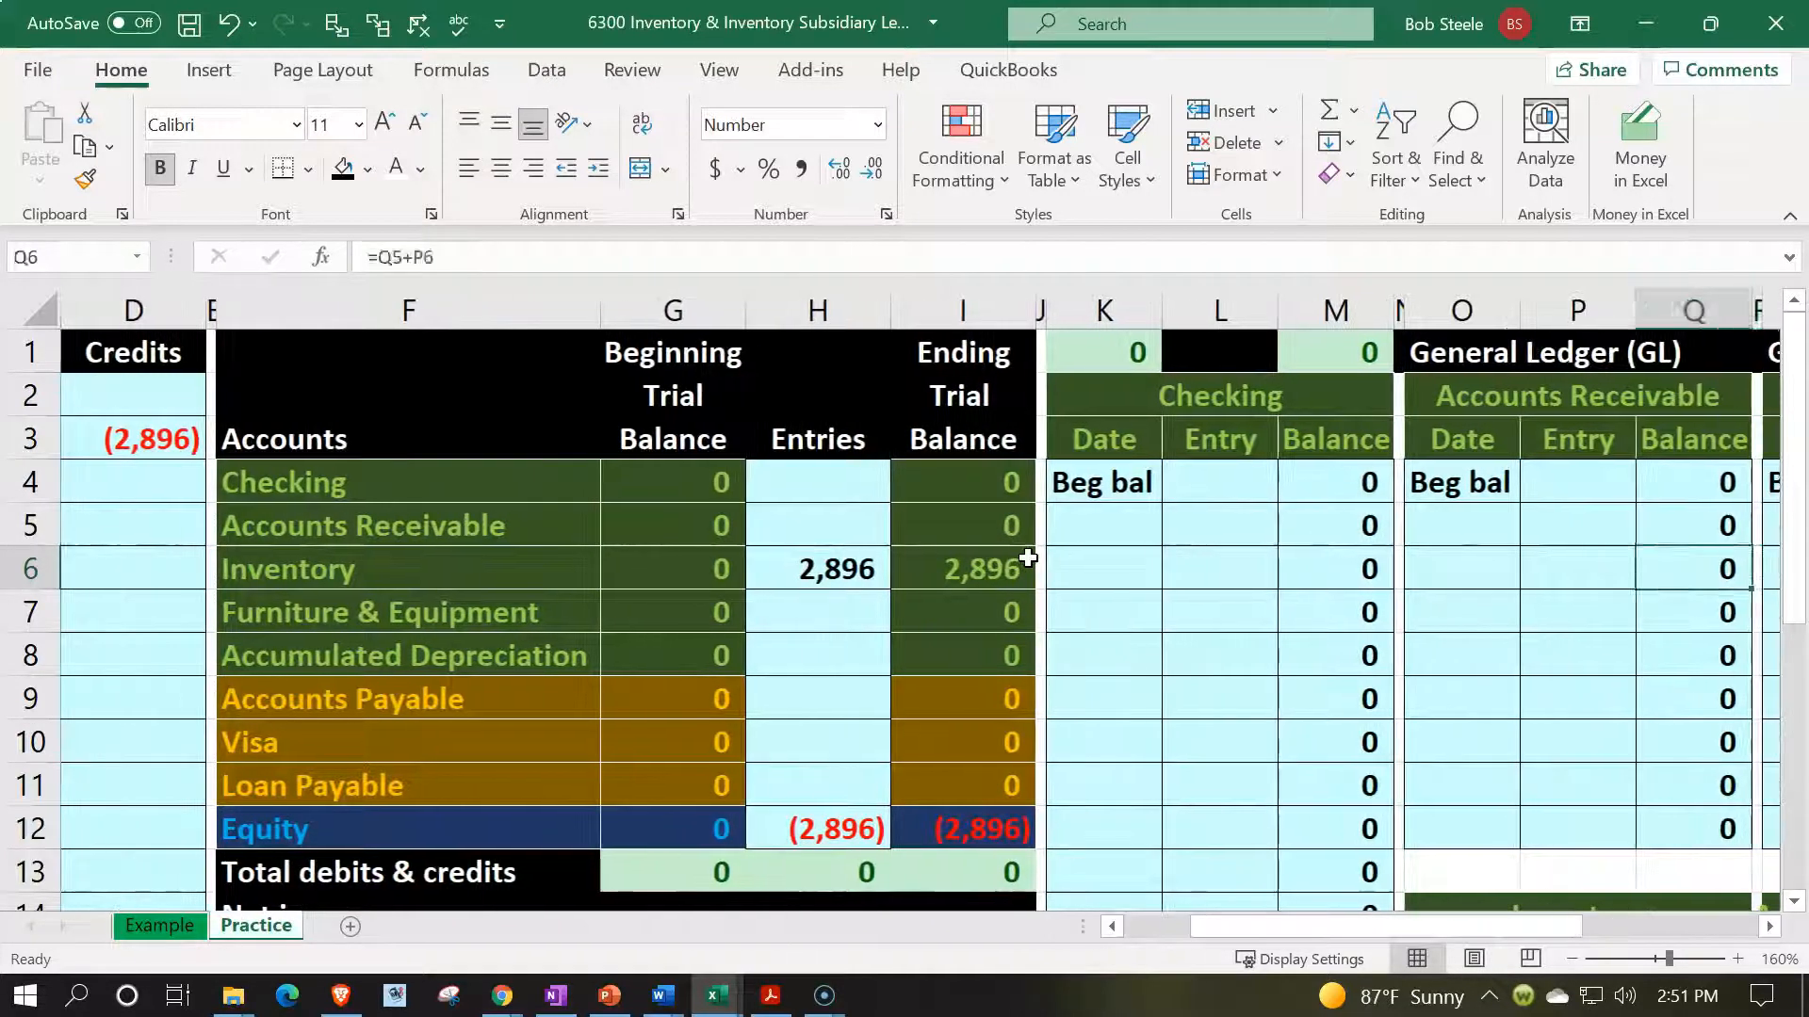
pyautogui.scroll(-3, 1028, 557)
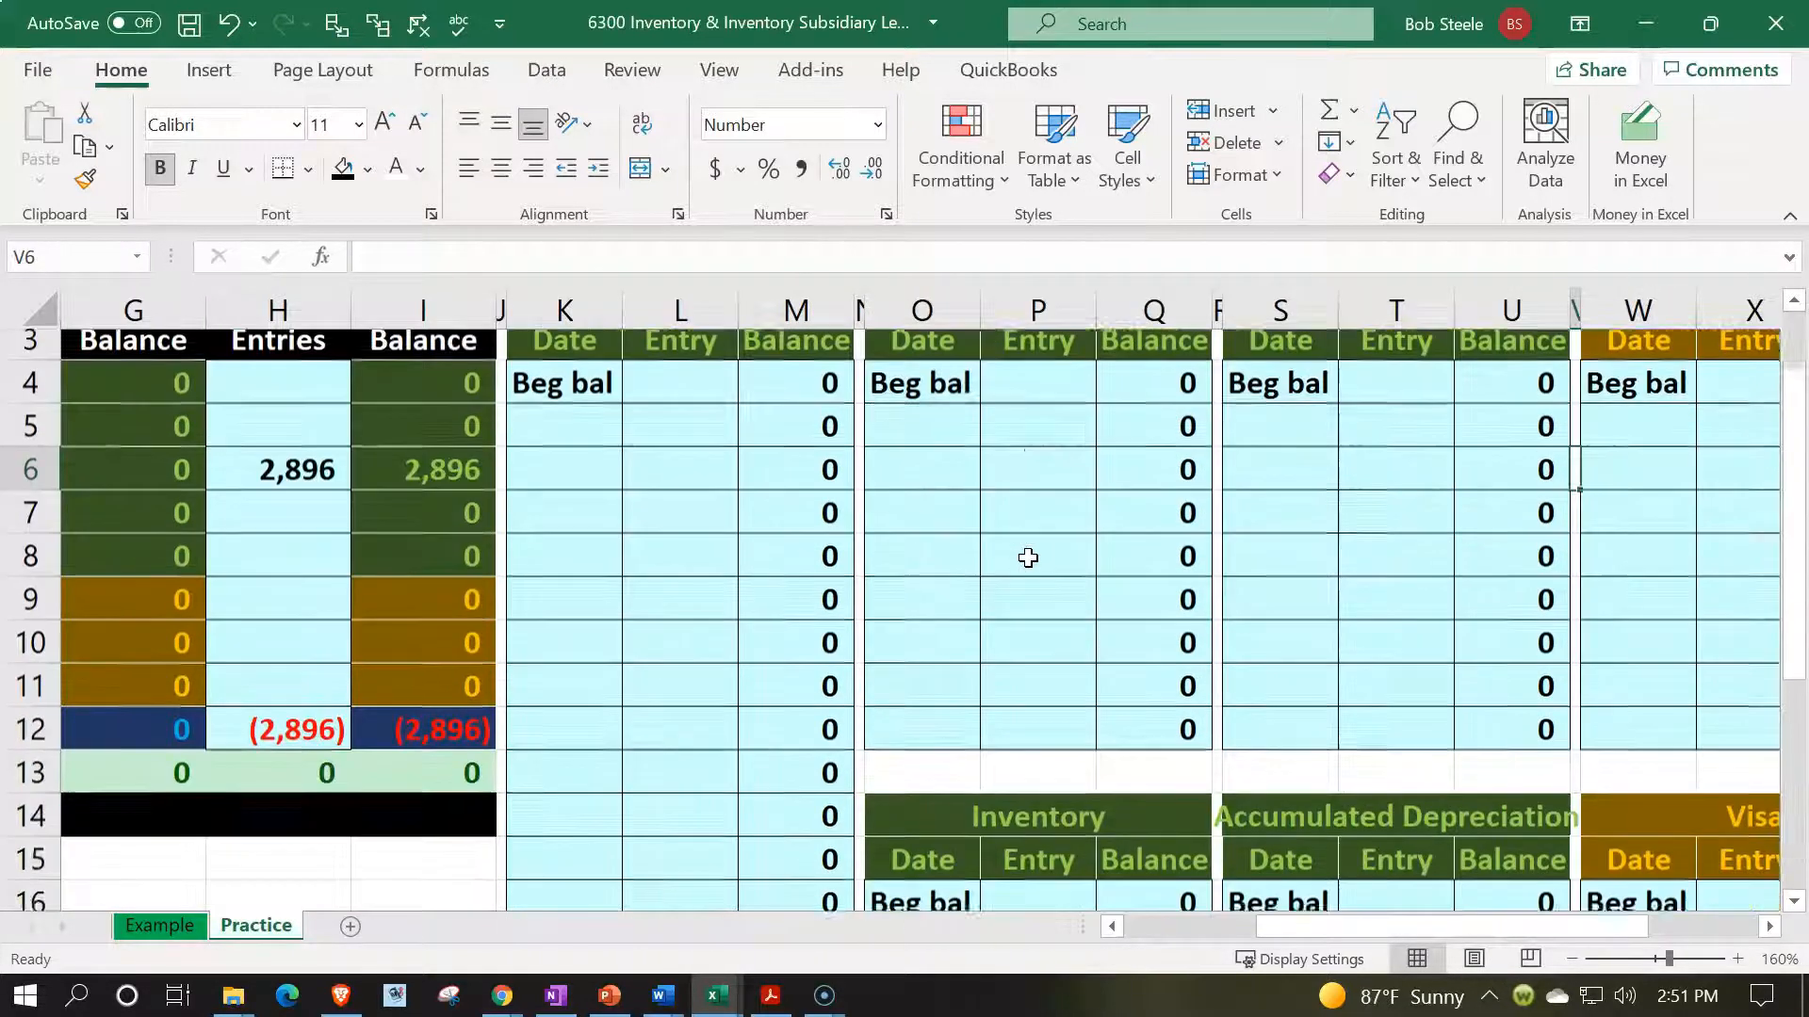
pyautogui.click(920, 656)
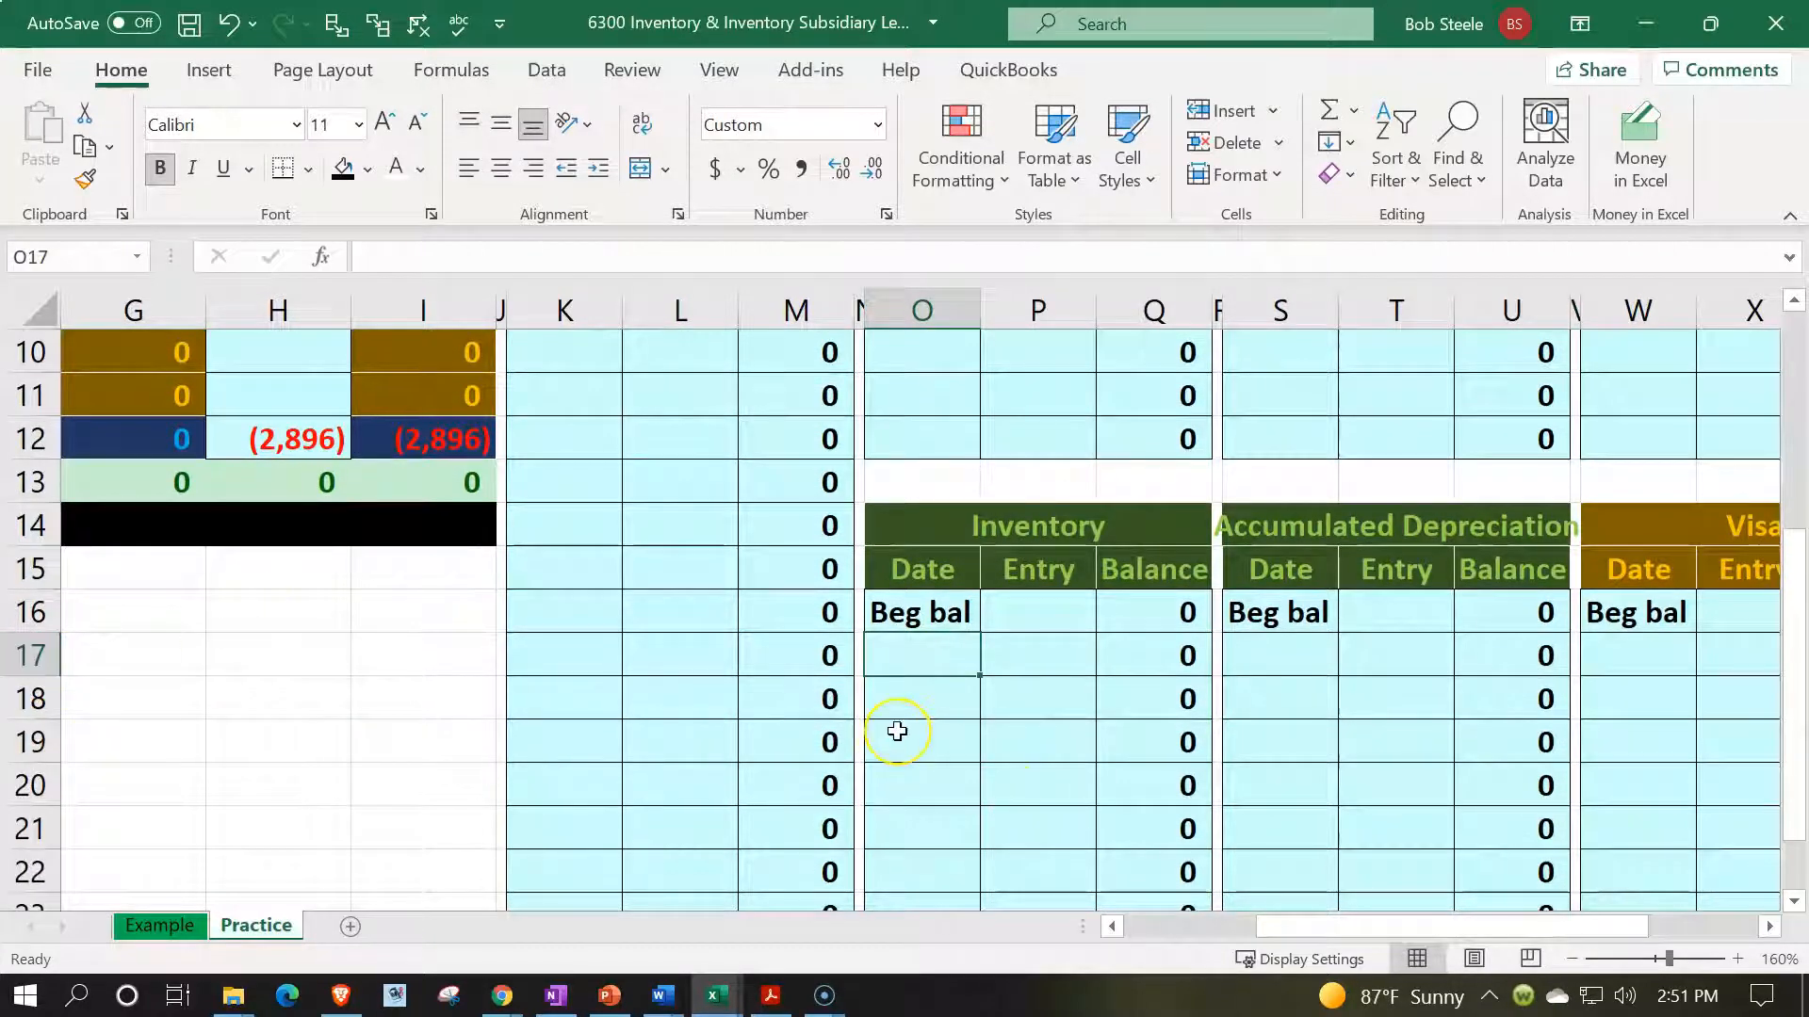
pyautogui.write('1/1')
pyautogui.press('Tab')
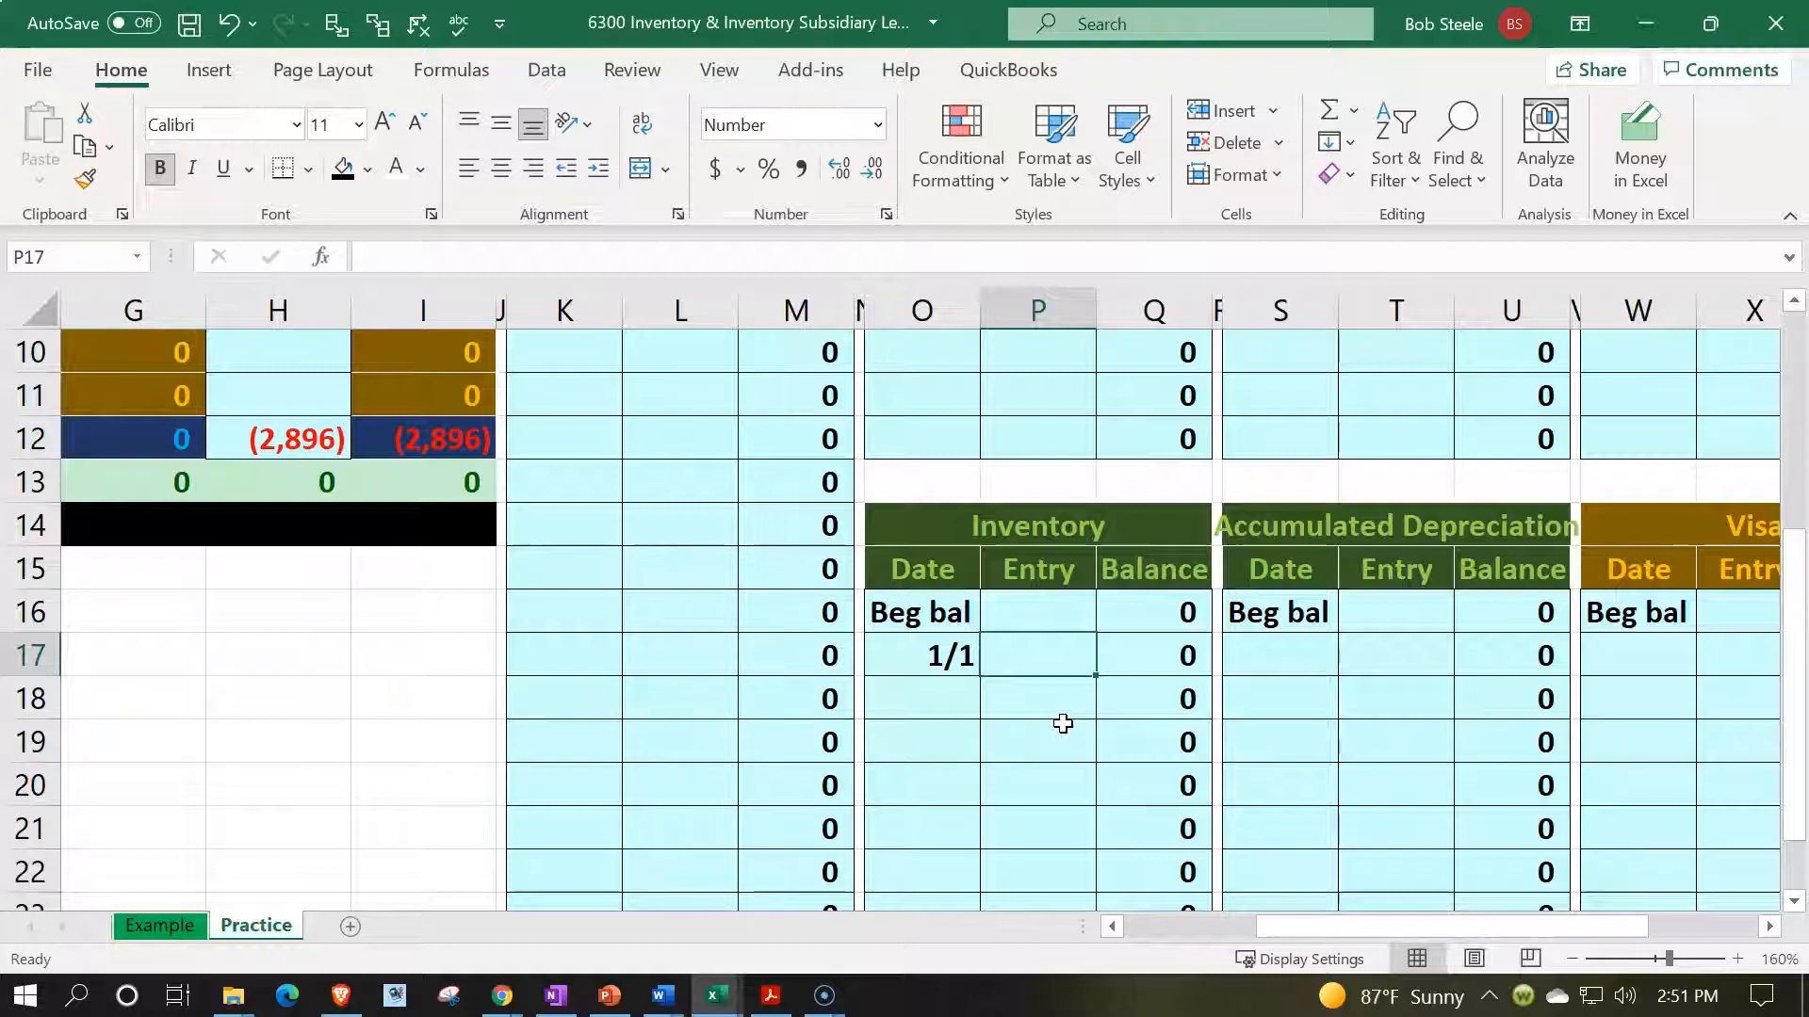
# - Post the Inventory debit to the Entry column of the Inventory general ledger account in P17 with the formula =C2
pyautogui.write('=')
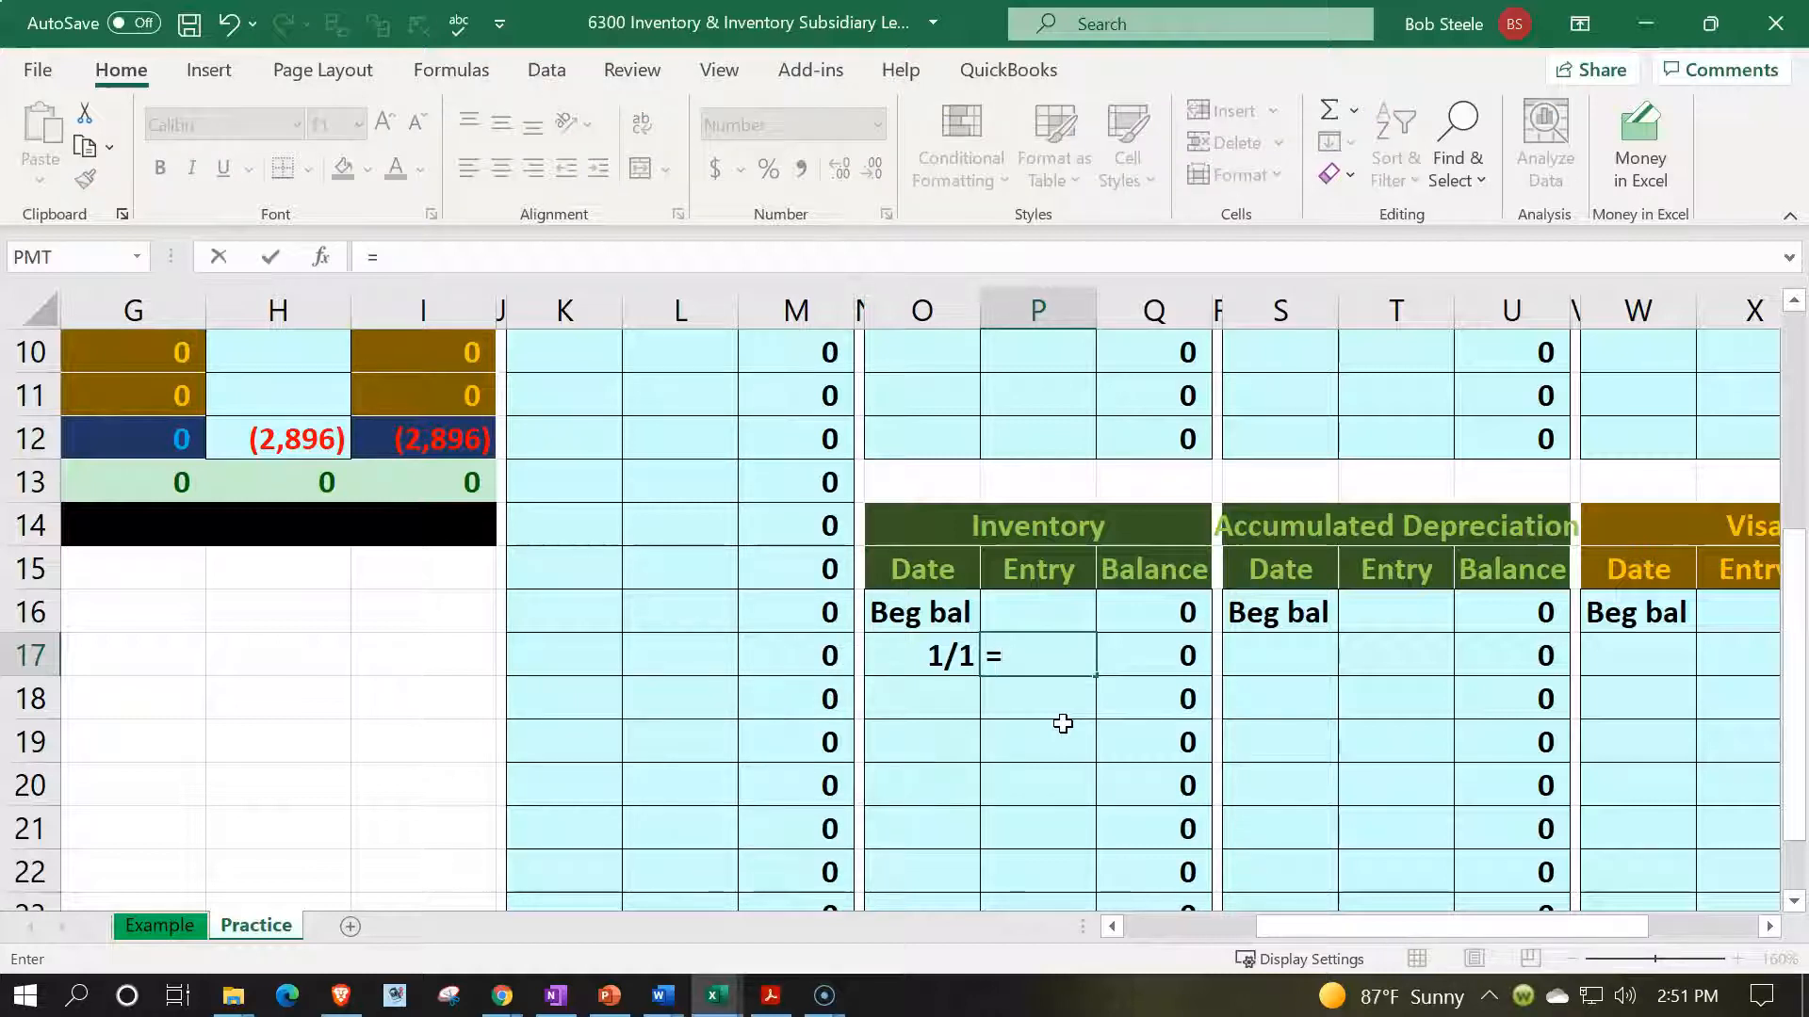
pyautogui.press('Left')
pyautogui.press('Left')
pyautogui.press('Left')
pyautogui.press('Left')
pyautogui.press('Left')
pyautogui.press('Left')
pyautogui.press('Left')
pyautogui.press('Left')
pyautogui.press('Left')
pyautogui.press('Left')
pyautogui.press('Left')
pyautogui.press('Left')
pyautogui.press('Left')
pyautogui.press('Left')
pyautogui.press('Left')
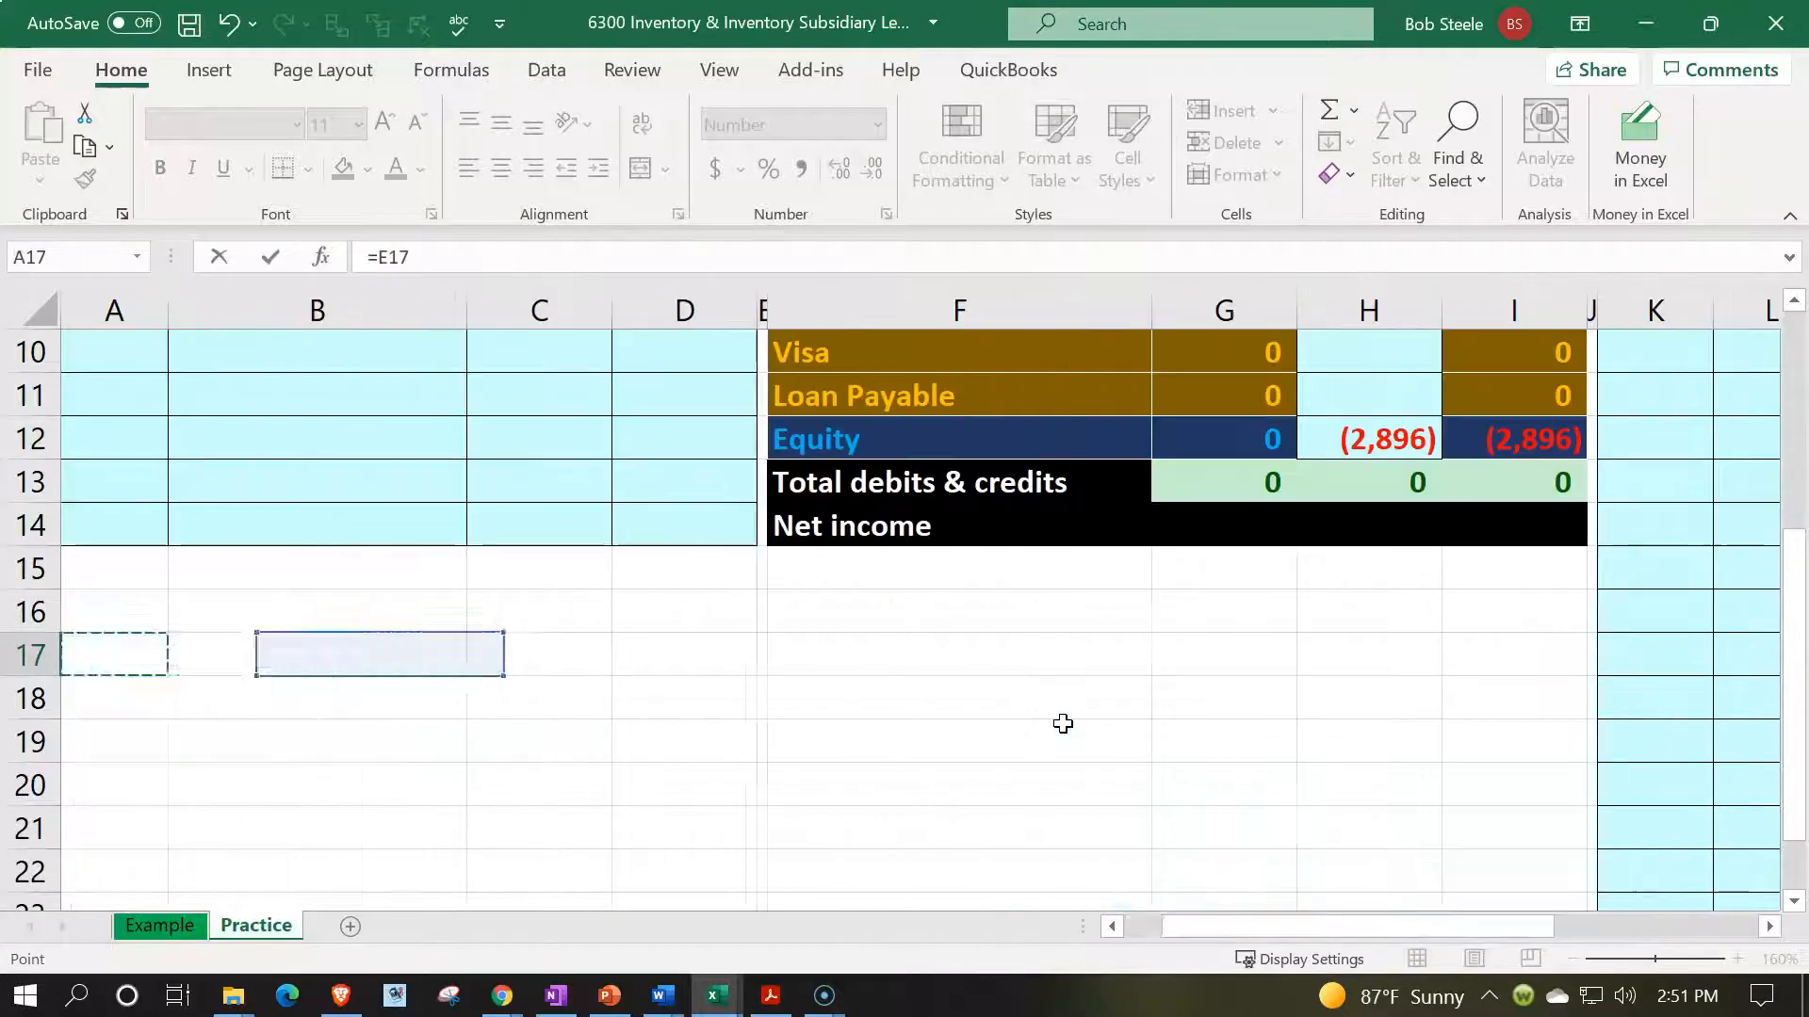
pyautogui.press('Up')
pyautogui.press('Up')
pyautogui.press('Up')
pyautogui.press('Up')
pyautogui.press('Up')
pyautogui.press('Up')
pyautogui.press('Up')
pyautogui.press('Up')
pyautogui.press('Up')
pyautogui.press('Up')
pyautogui.press('Up')
pyautogui.press('Up')
pyautogui.press('Up')
pyautogui.press('Up')
pyautogui.press('Up')
pyautogui.press('Up')
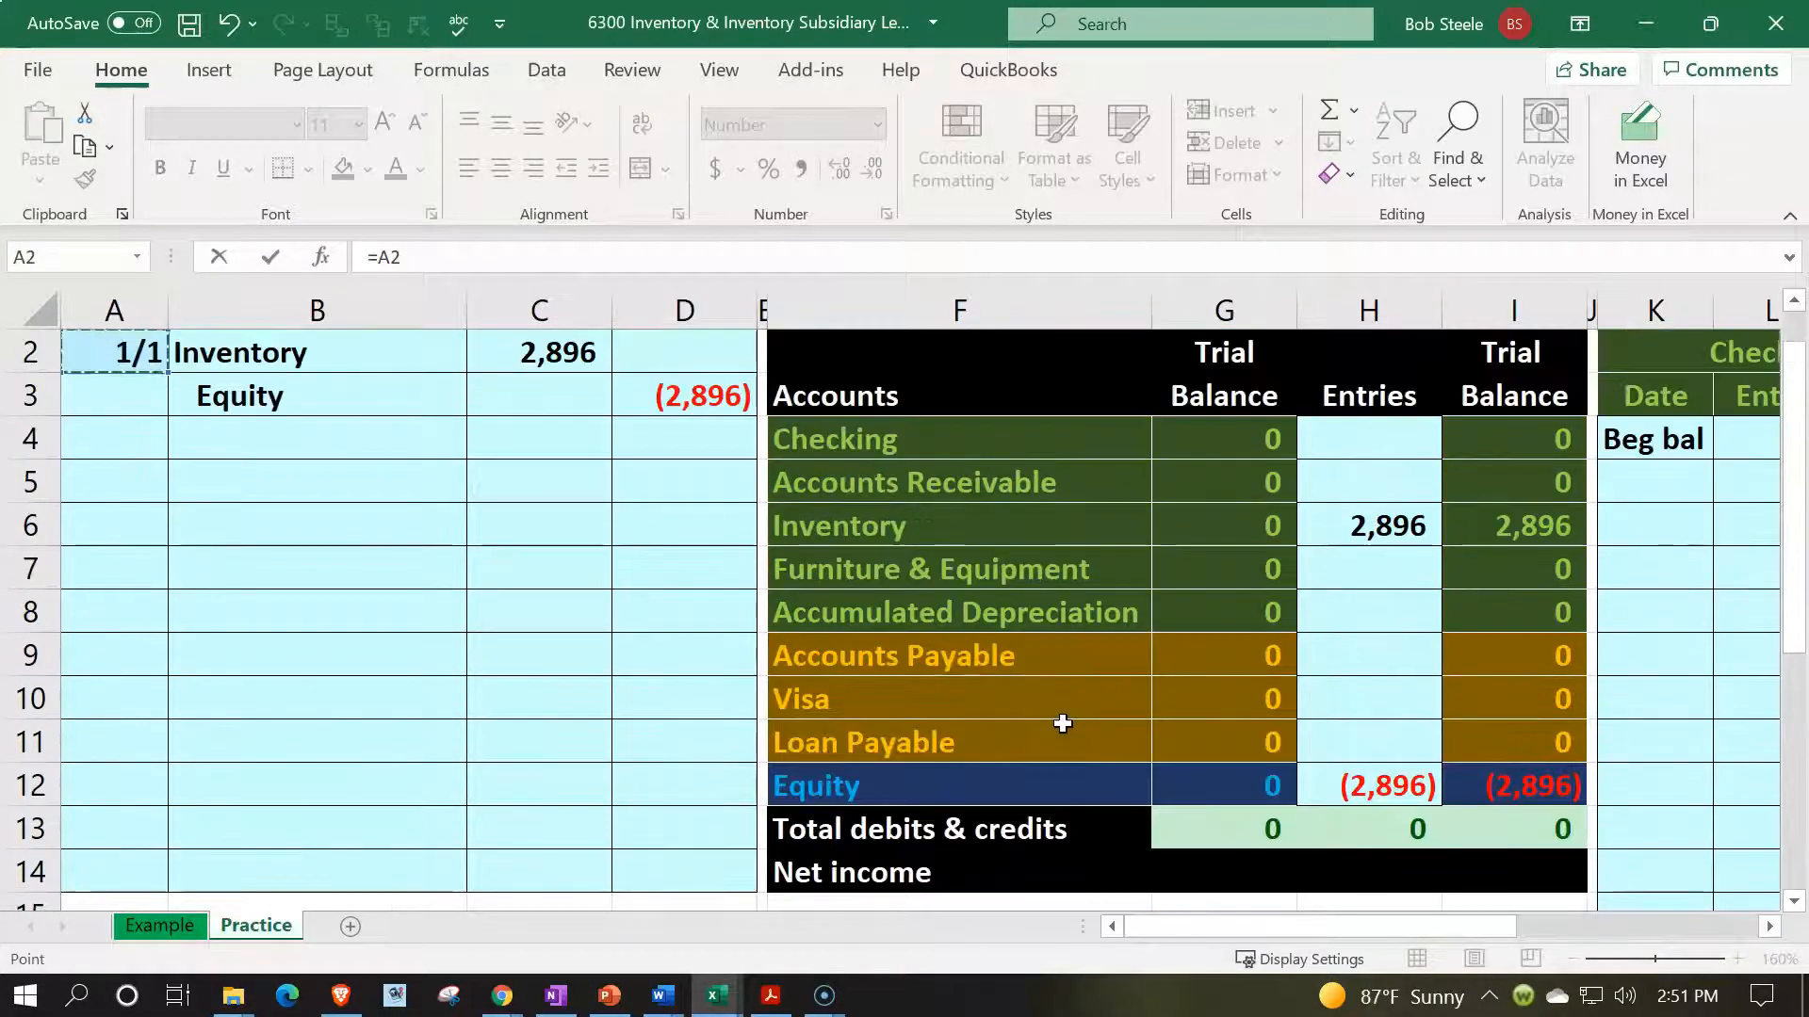
pyautogui.press('Right')
pyautogui.press('Right')
pyautogui.press('Right')
pyautogui.press('Down')
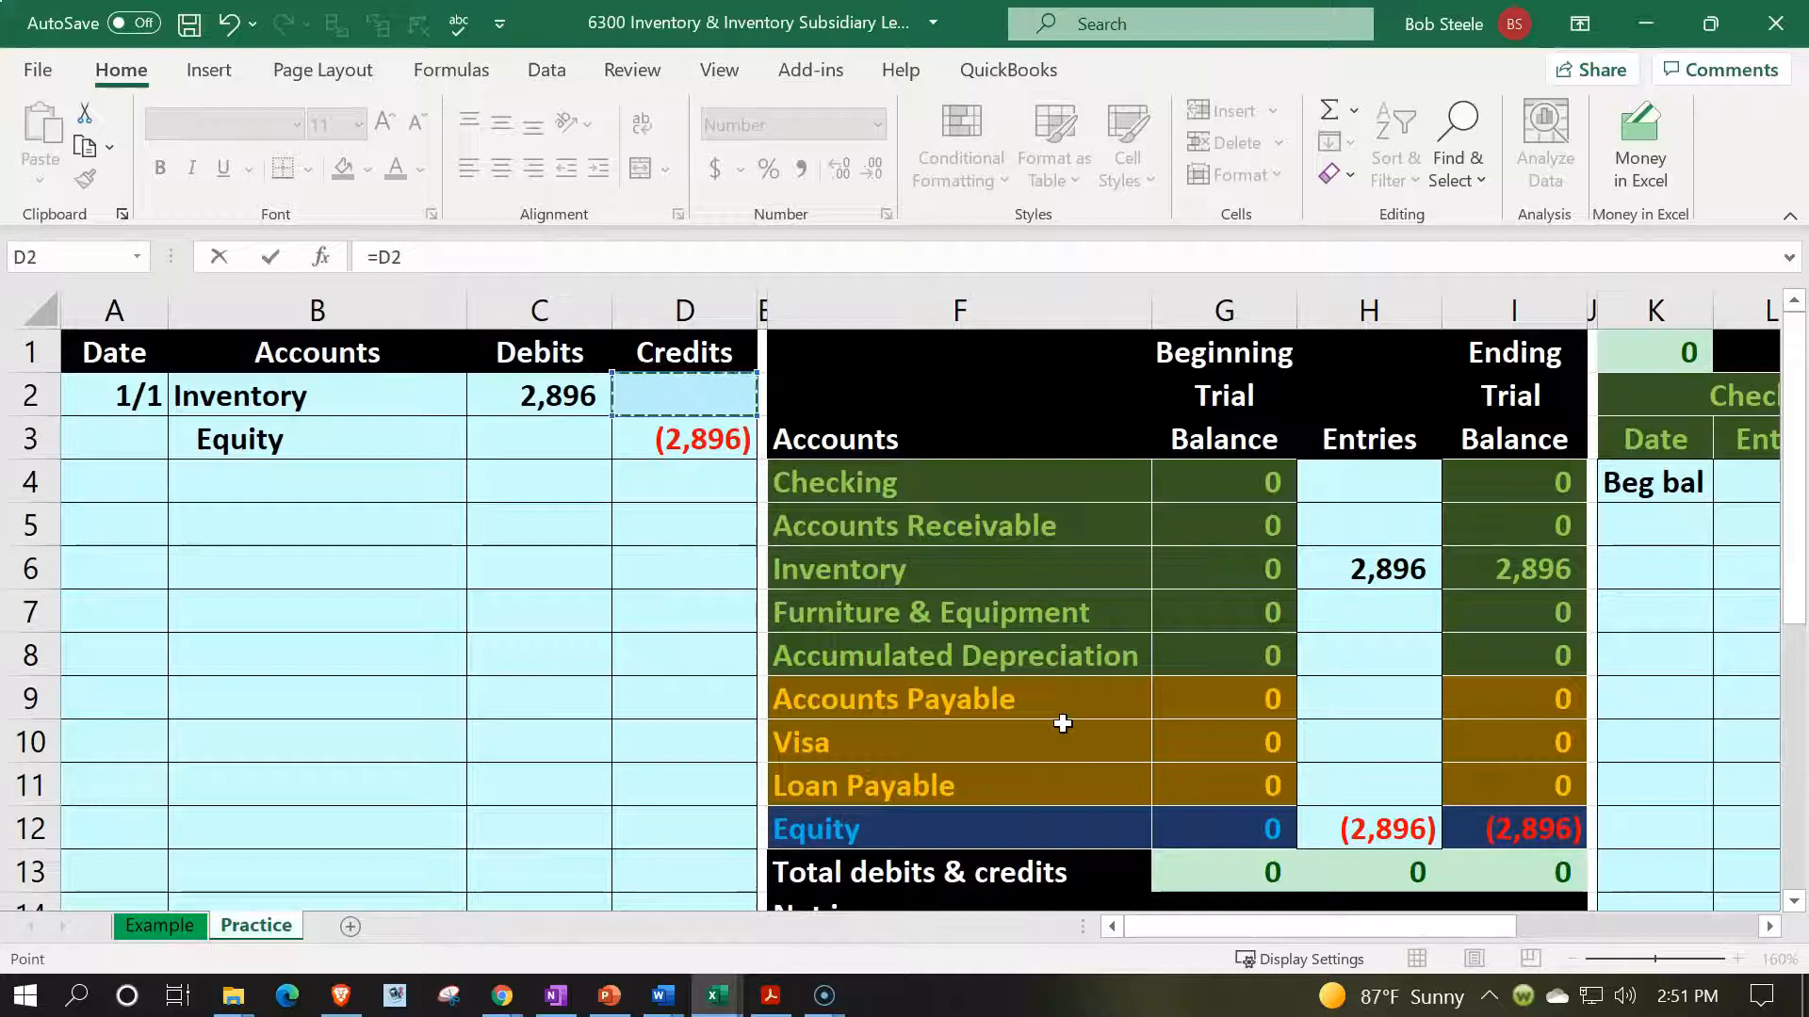
pyautogui.press('Left')
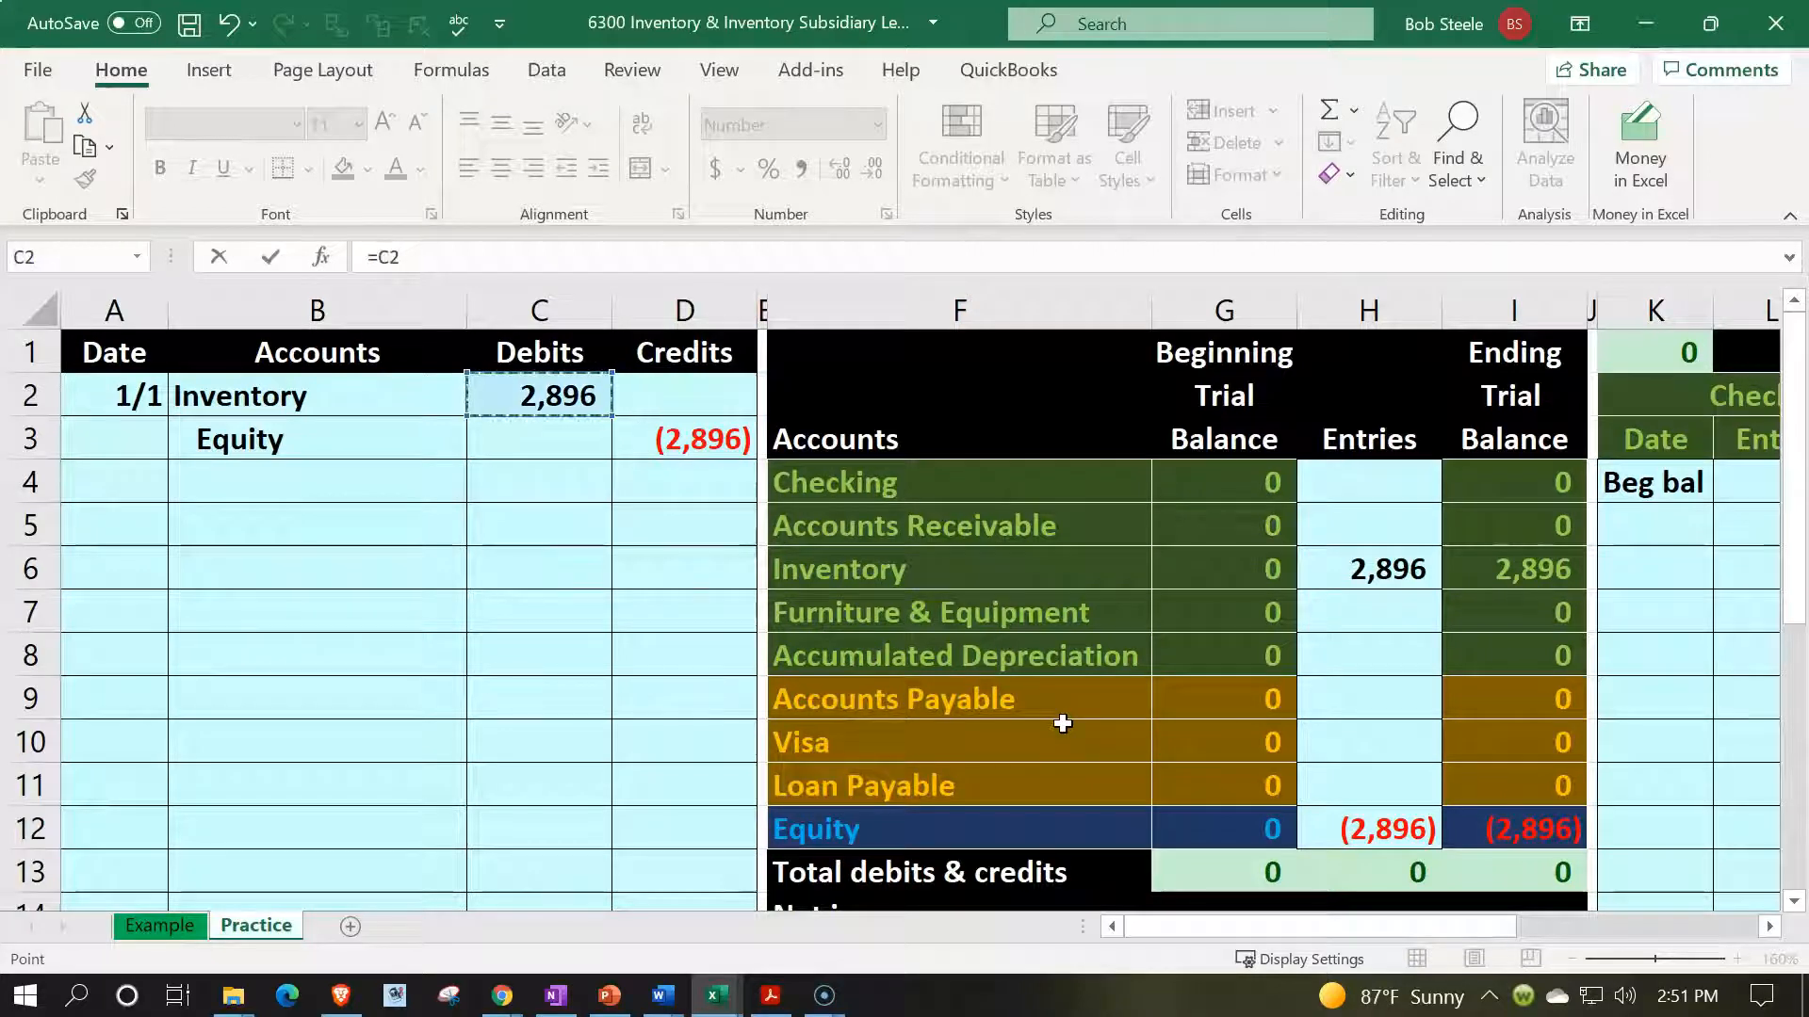
pyautogui.press('Return')
# - Check the formula behind the Inventory ledger entry in P17 and the general ledger check figure in K1
pyautogui.press('Right')
pyautogui.press('Right')
pyautogui.press('Right')
pyautogui.press('Right')
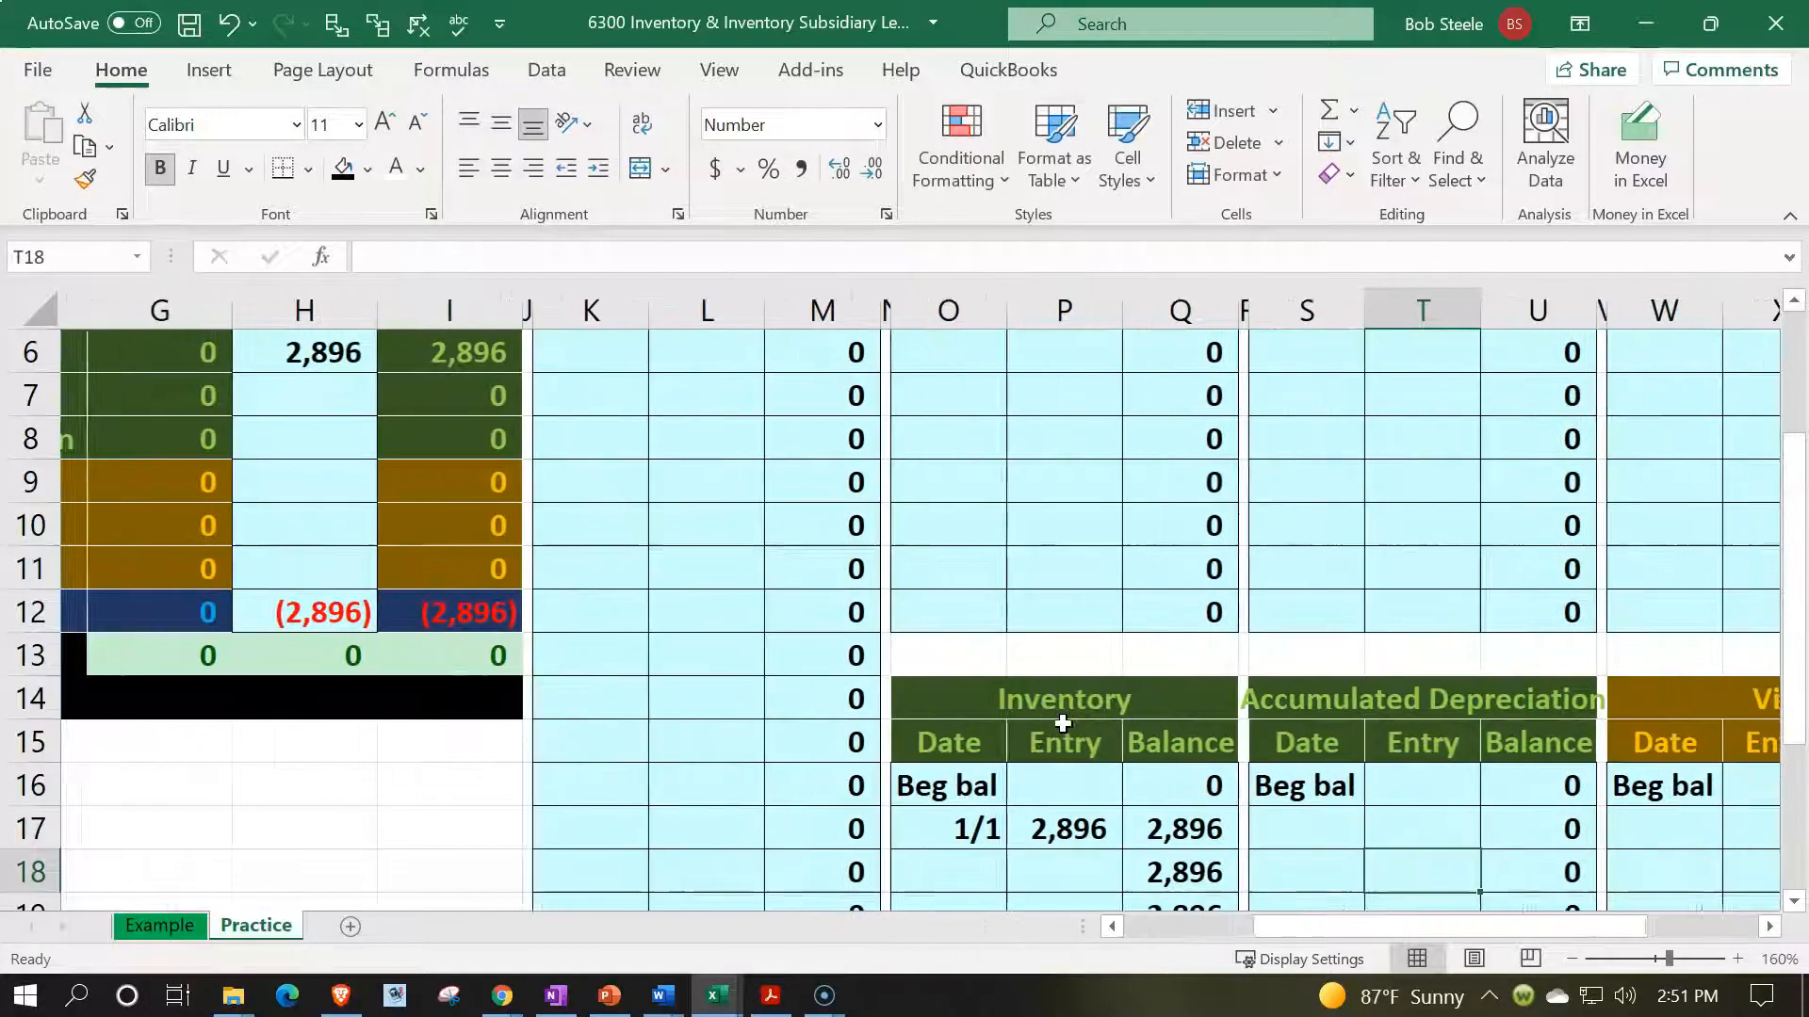
pyautogui.scroll(-3, 1062, 723)
pyautogui.doubleClick(1053, 699)
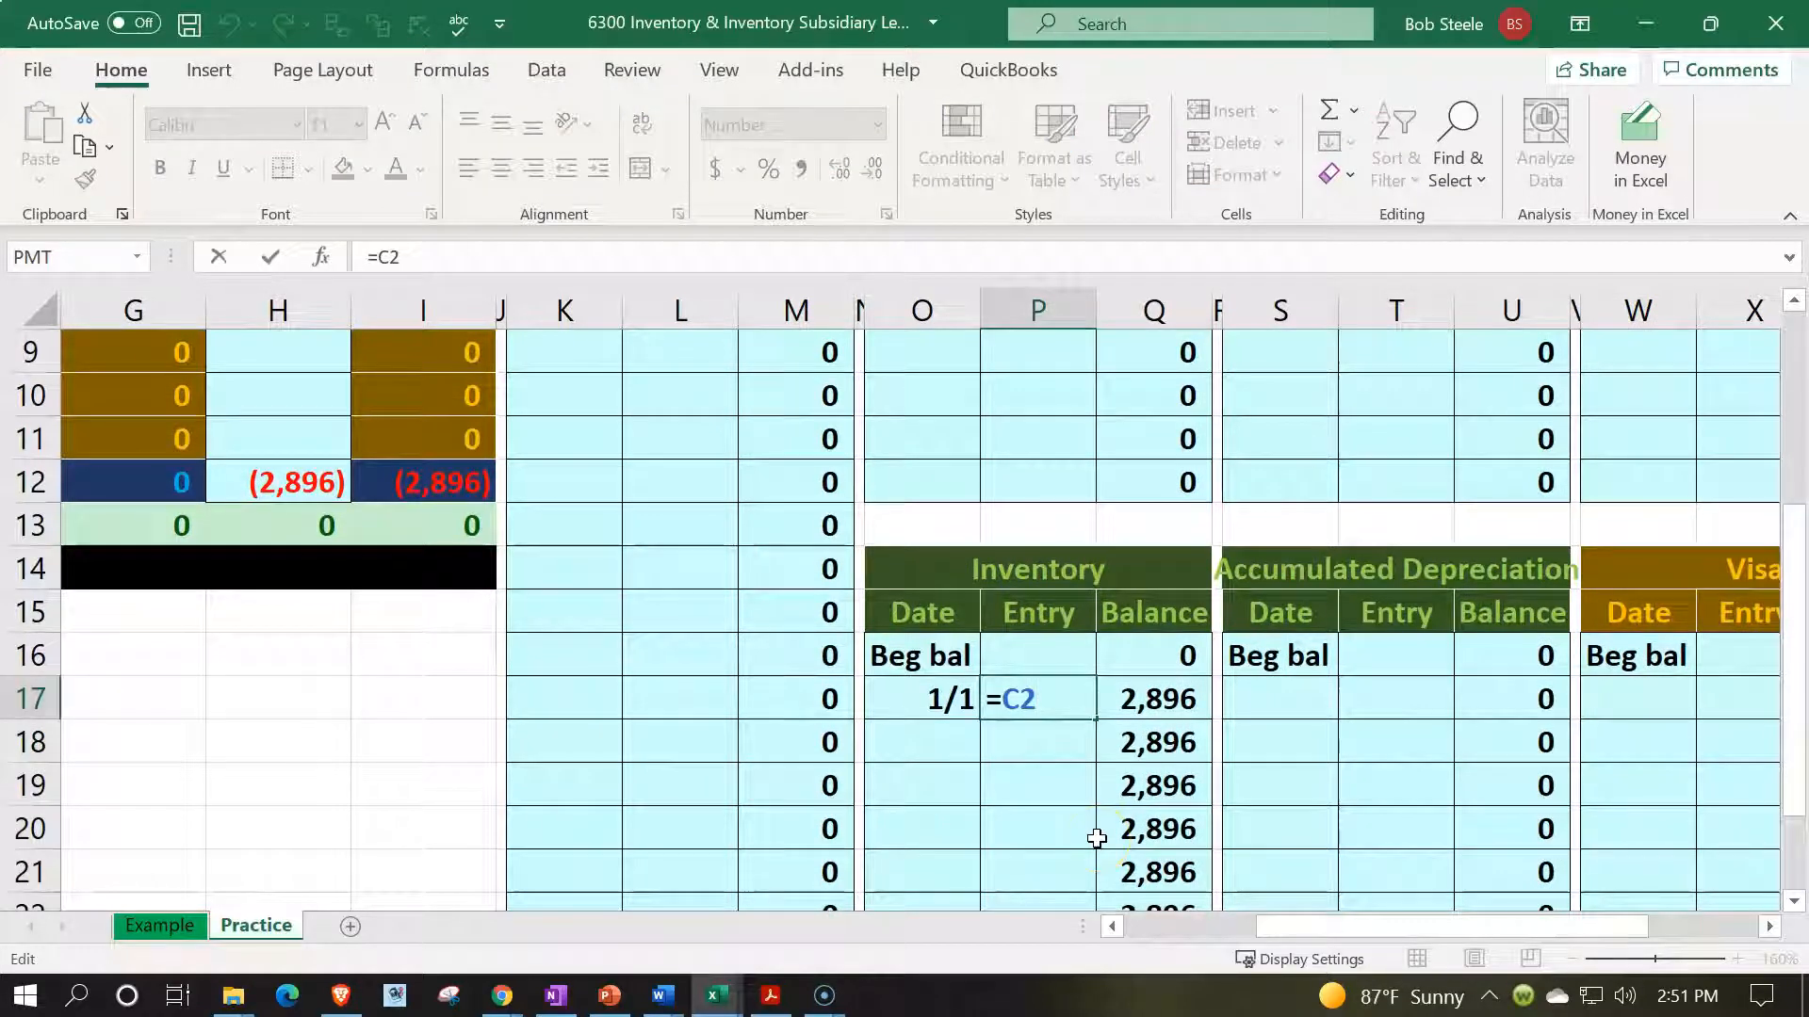
pyautogui.press('Return')
pyautogui.press('Up')
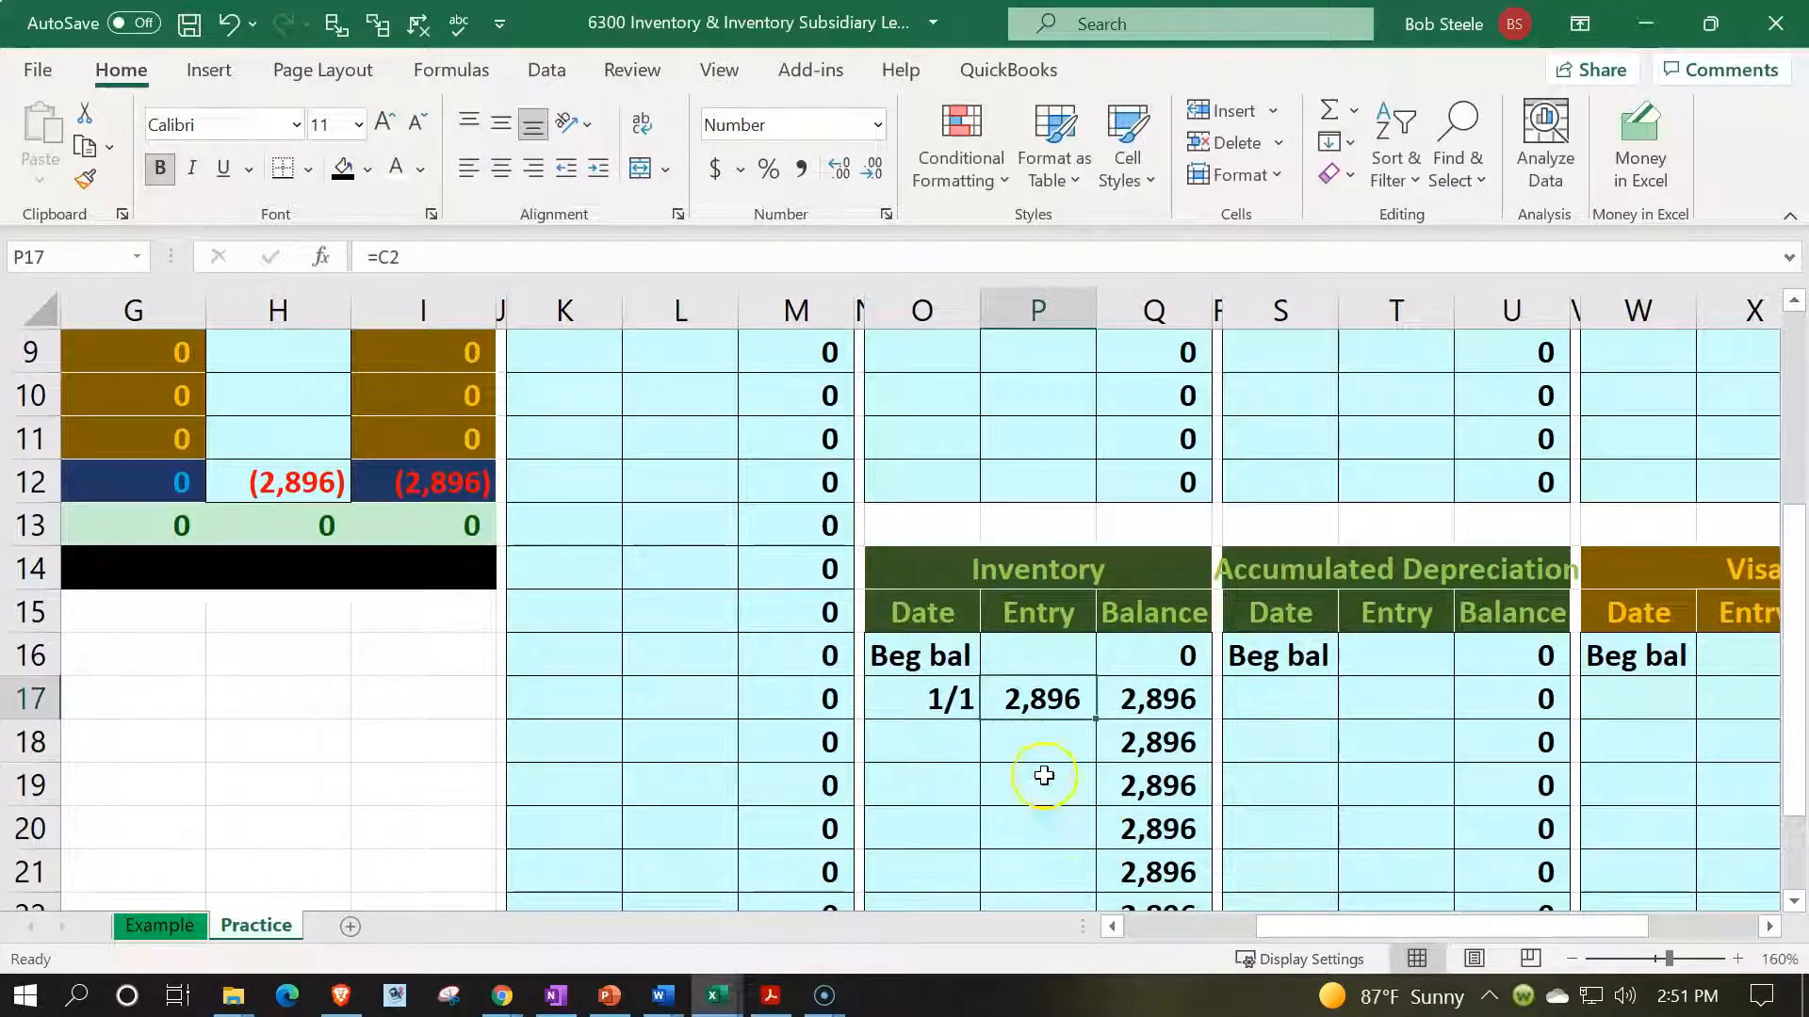
pyautogui.scroll(3, 1043, 774)
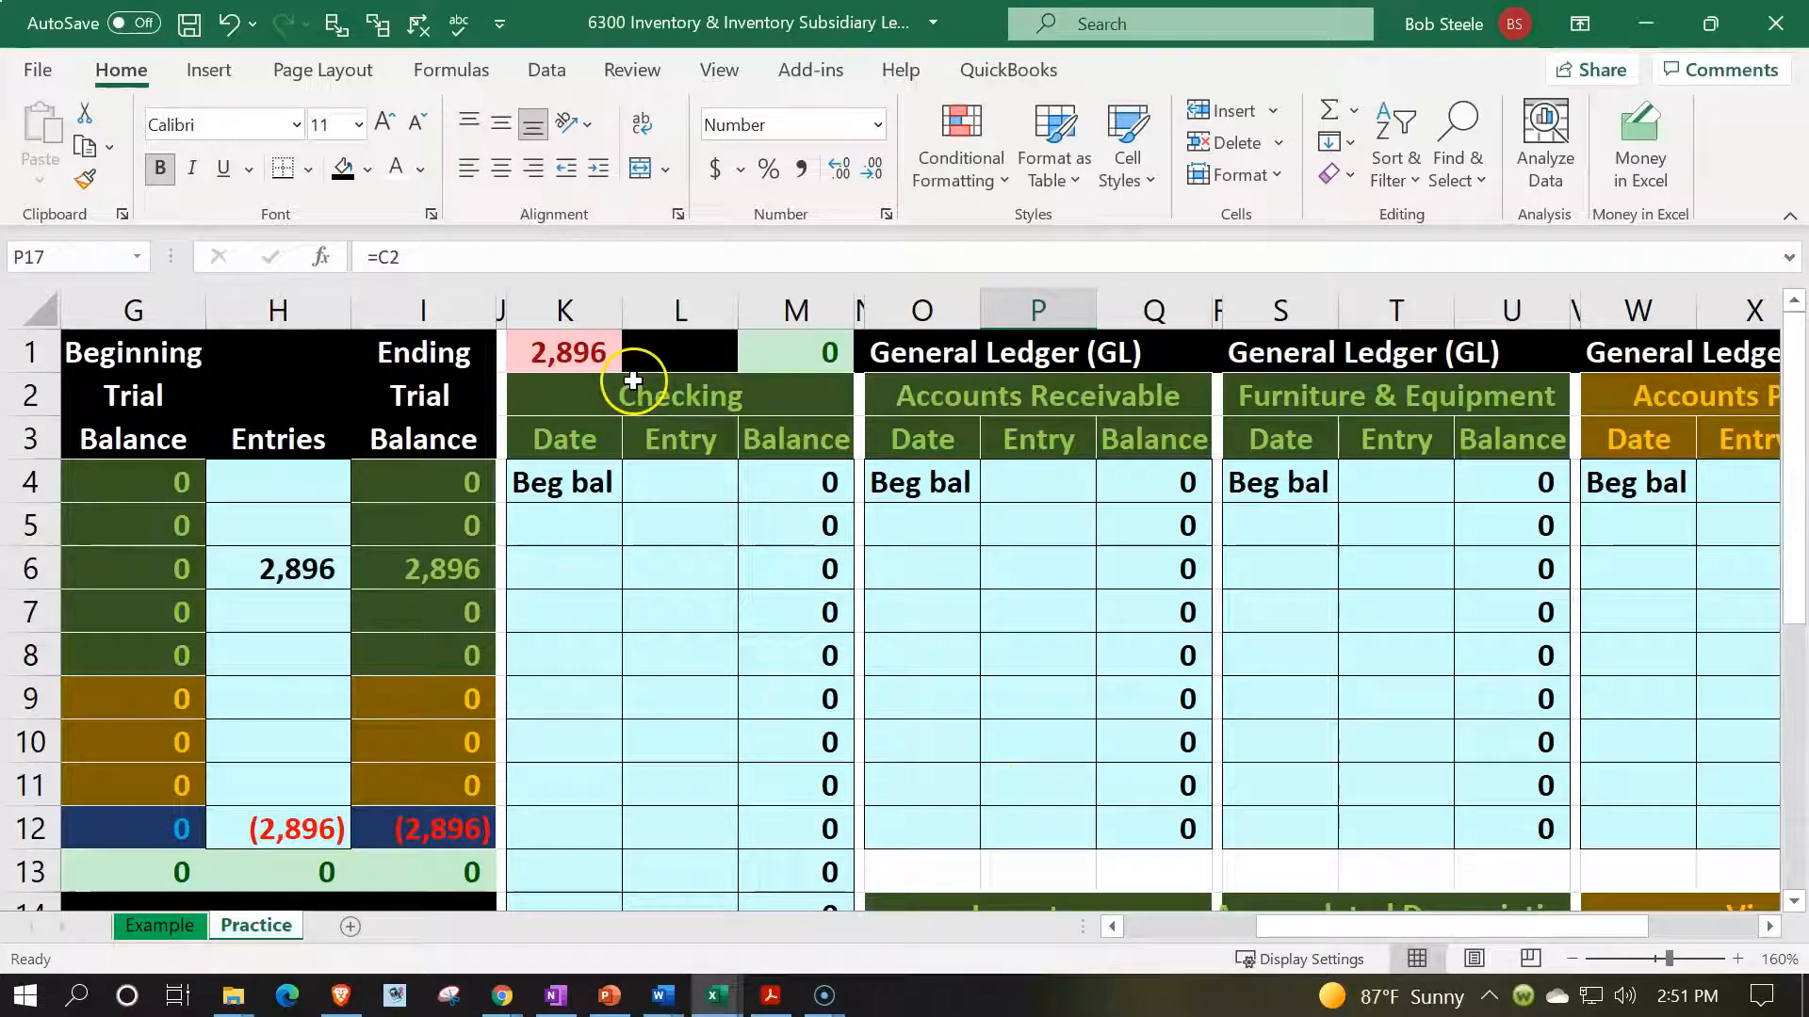
pyautogui.scroll(-3, 968, 610)
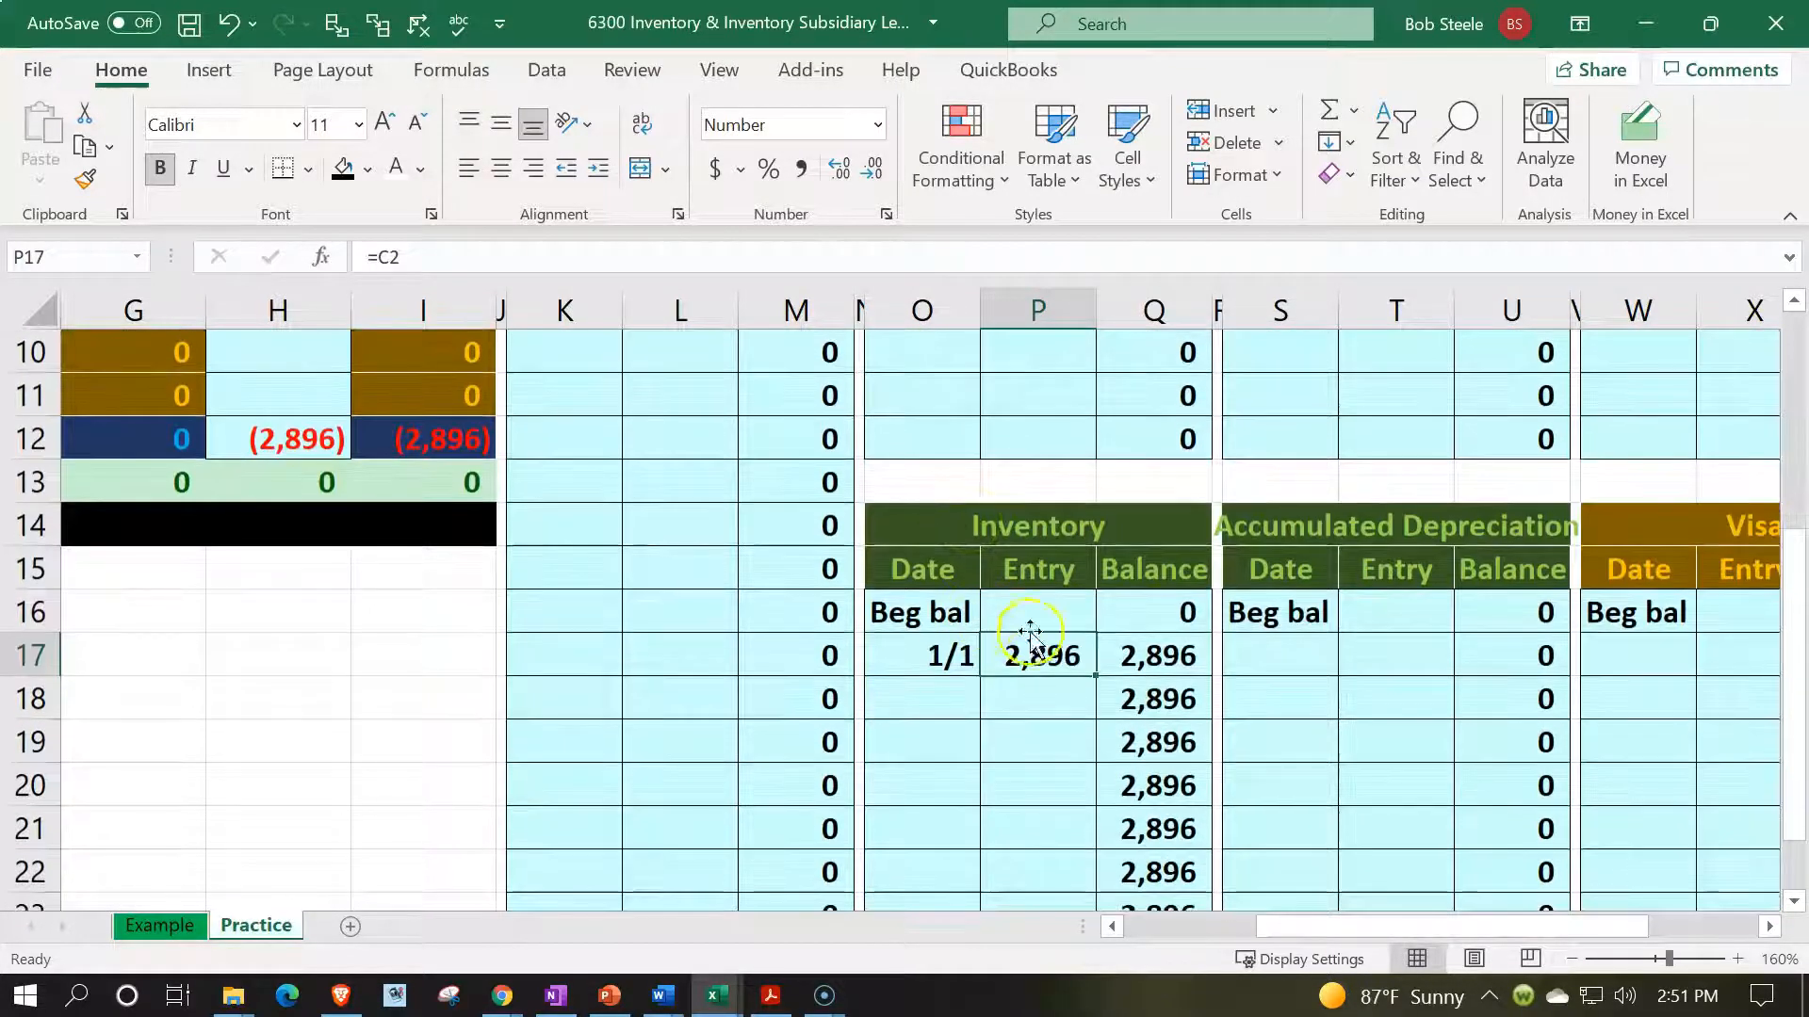
# - Trace the dependents and precedents of the Inventory ledger entry in P17, look over the formula auditing commands, and remove the arrows
pyautogui.click(375, 24)
pyautogui.click(337, 24)
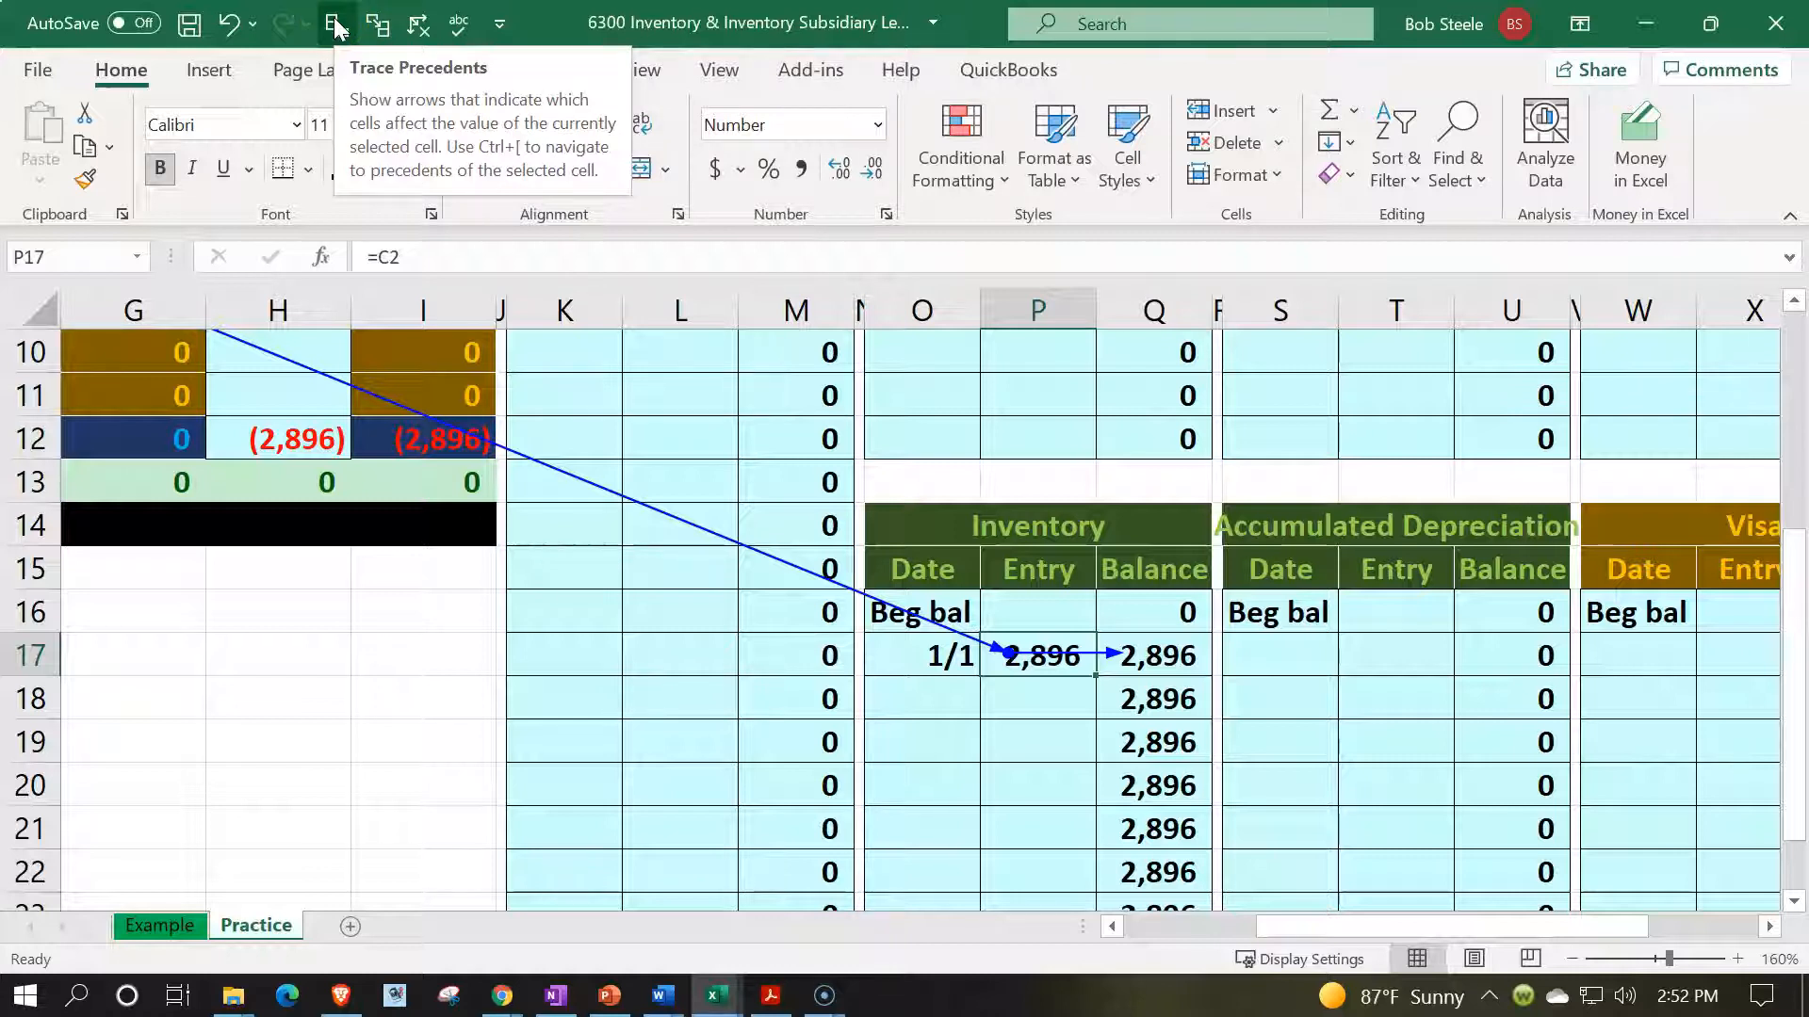
pyautogui.click(468, 73)
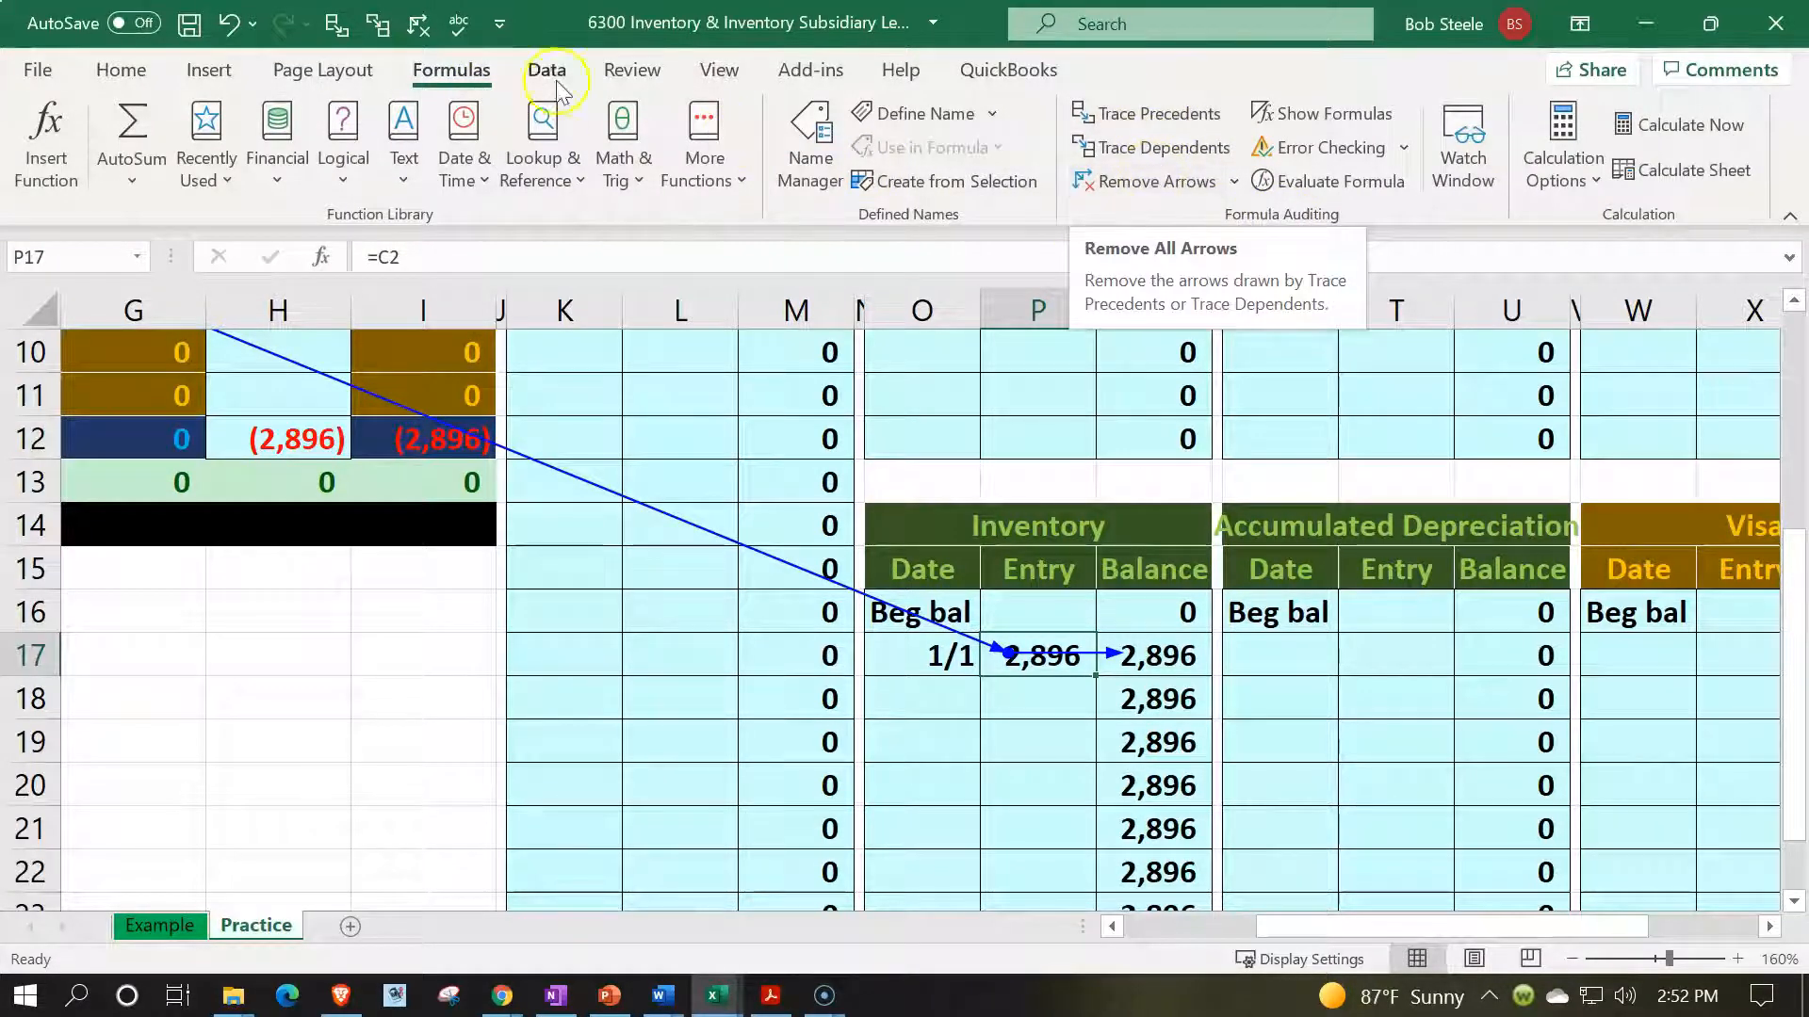
pyautogui.rightClick(1127, 120)
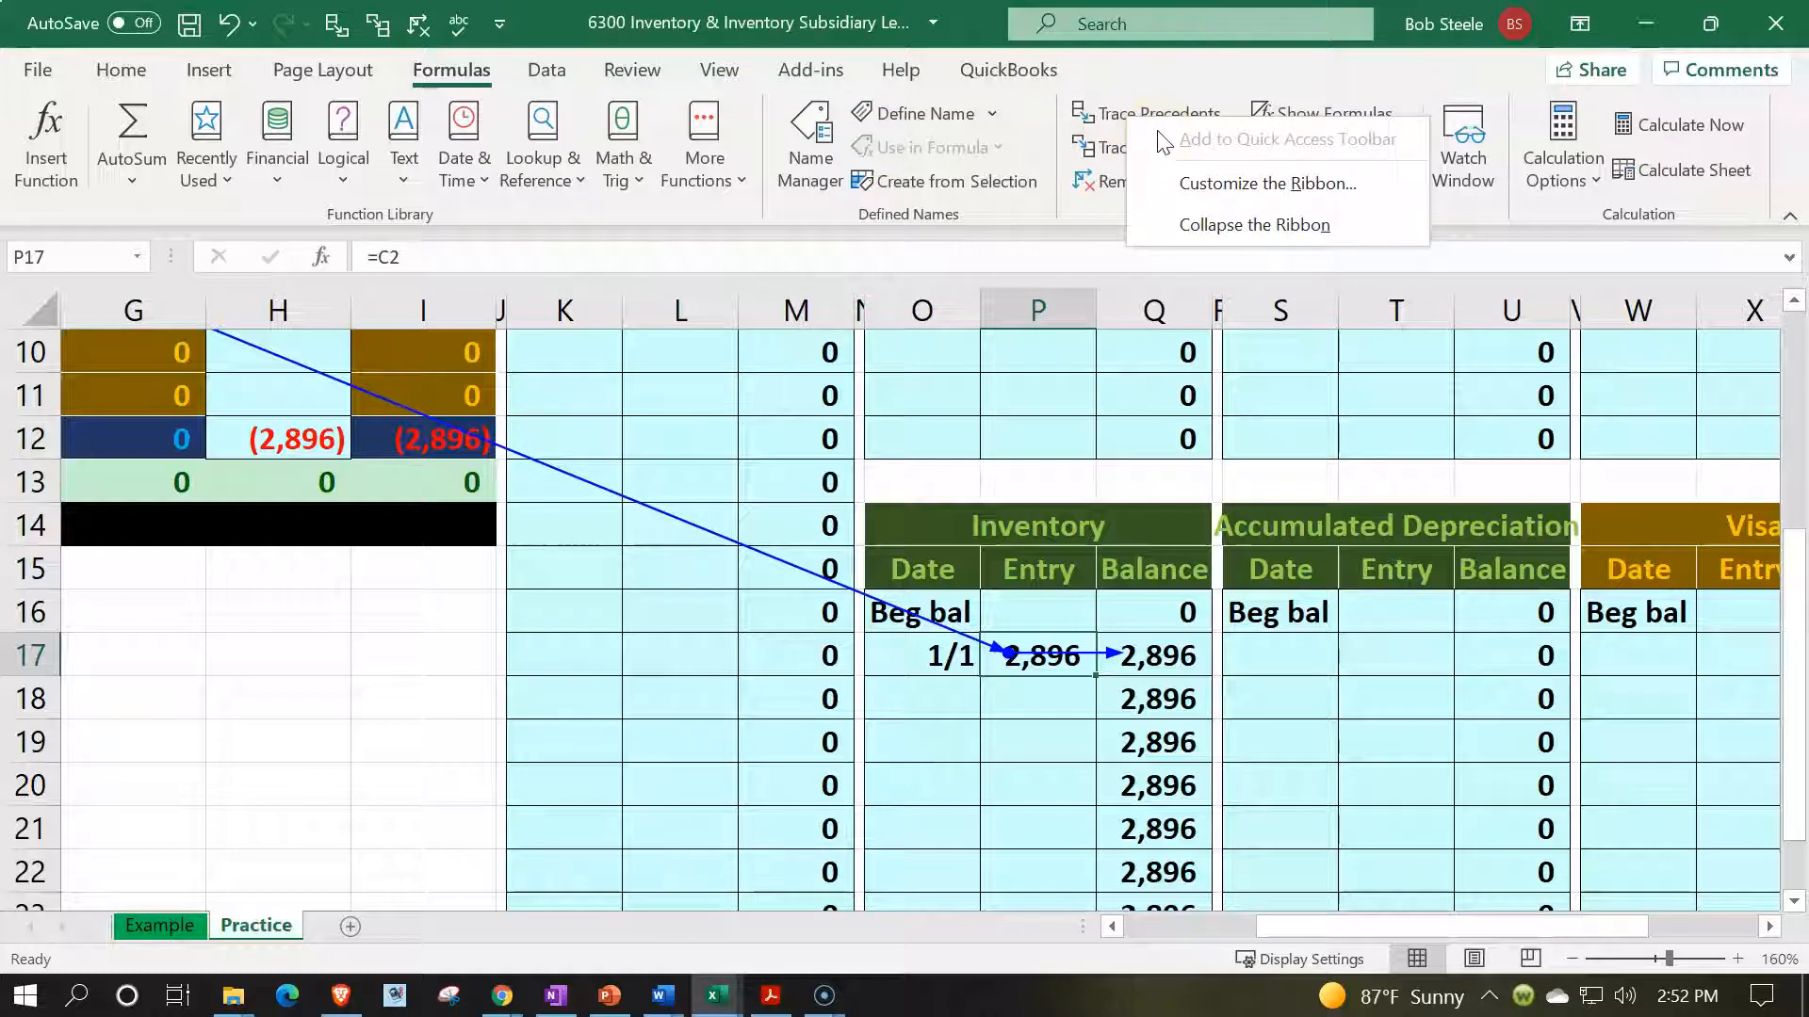
pyautogui.click(128, 76)
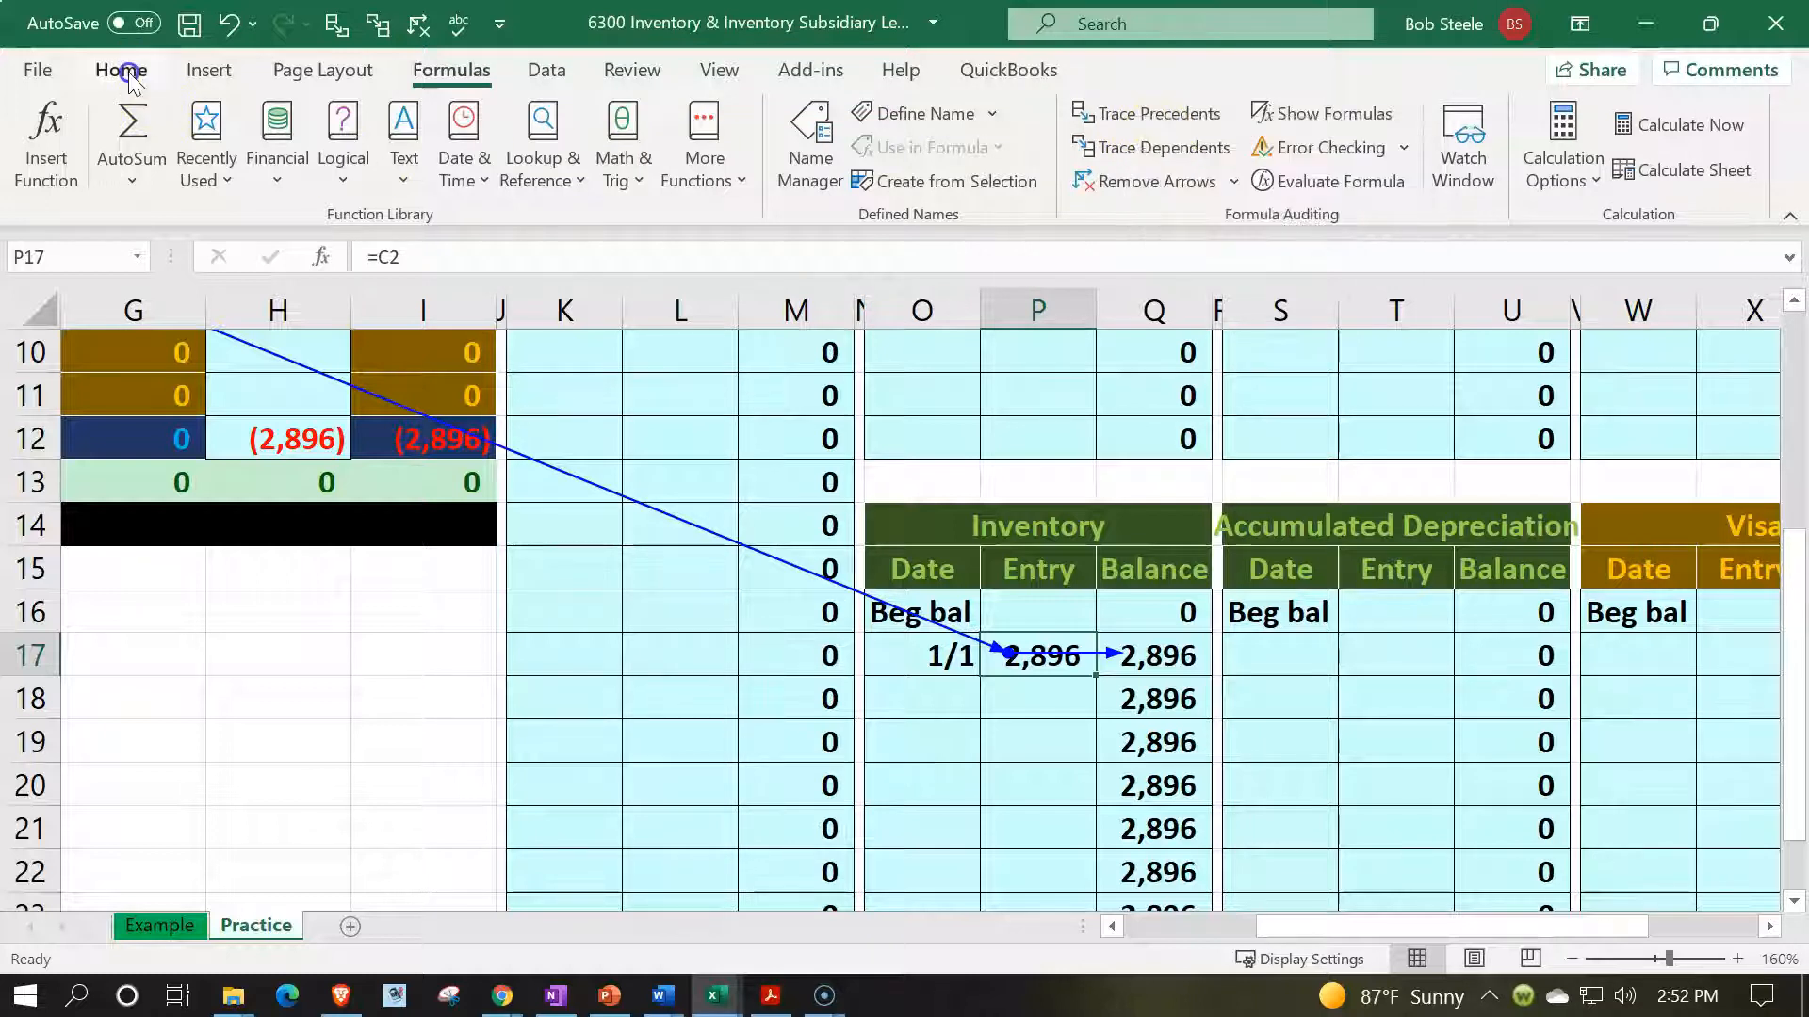
pyautogui.click(418, 24)
# - Examine the journal entry and the Equity row of the trial balance for the credit still missing from the general ledger
pyautogui.scroll(3, 517, 633)
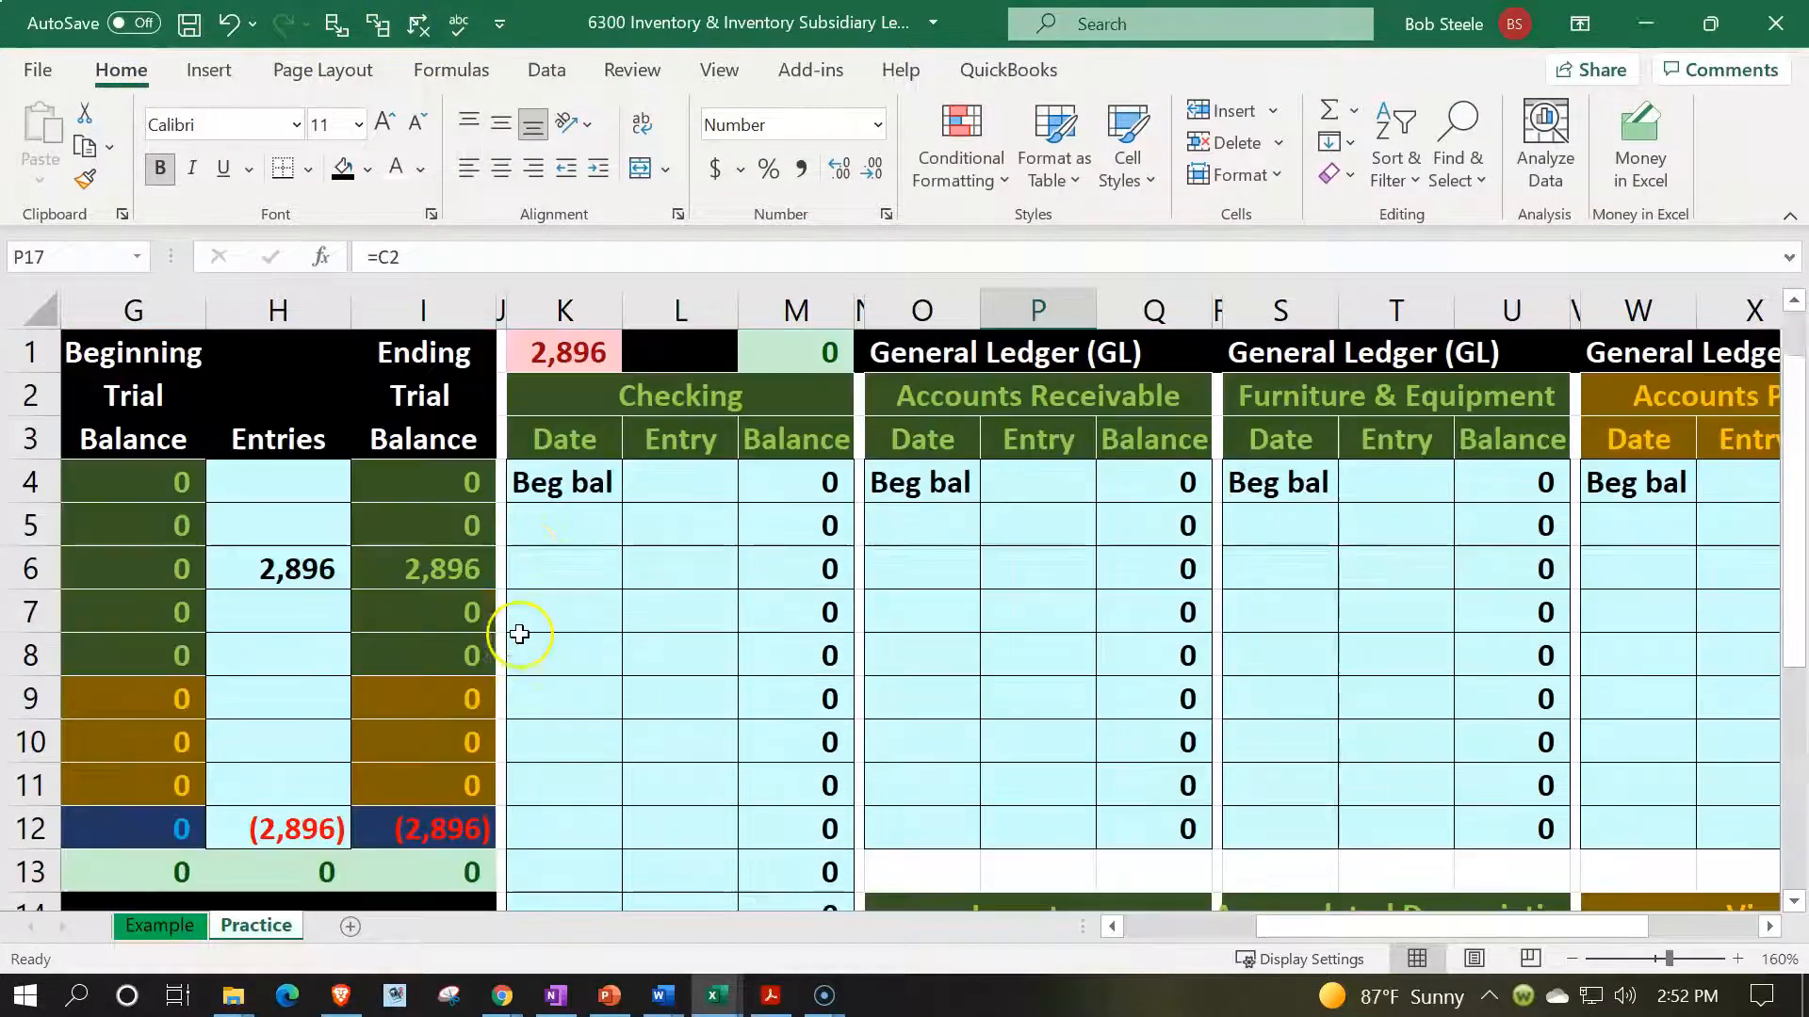
pyautogui.click(521, 555)
pyautogui.press('Left')
pyautogui.press('Left')
pyautogui.press('Left')
pyautogui.press('Left')
pyautogui.press('Left')
pyautogui.press('Left')
pyautogui.press('Left')
pyautogui.press('Left')
pyautogui.press('Left')
pyautogui.press('Left')
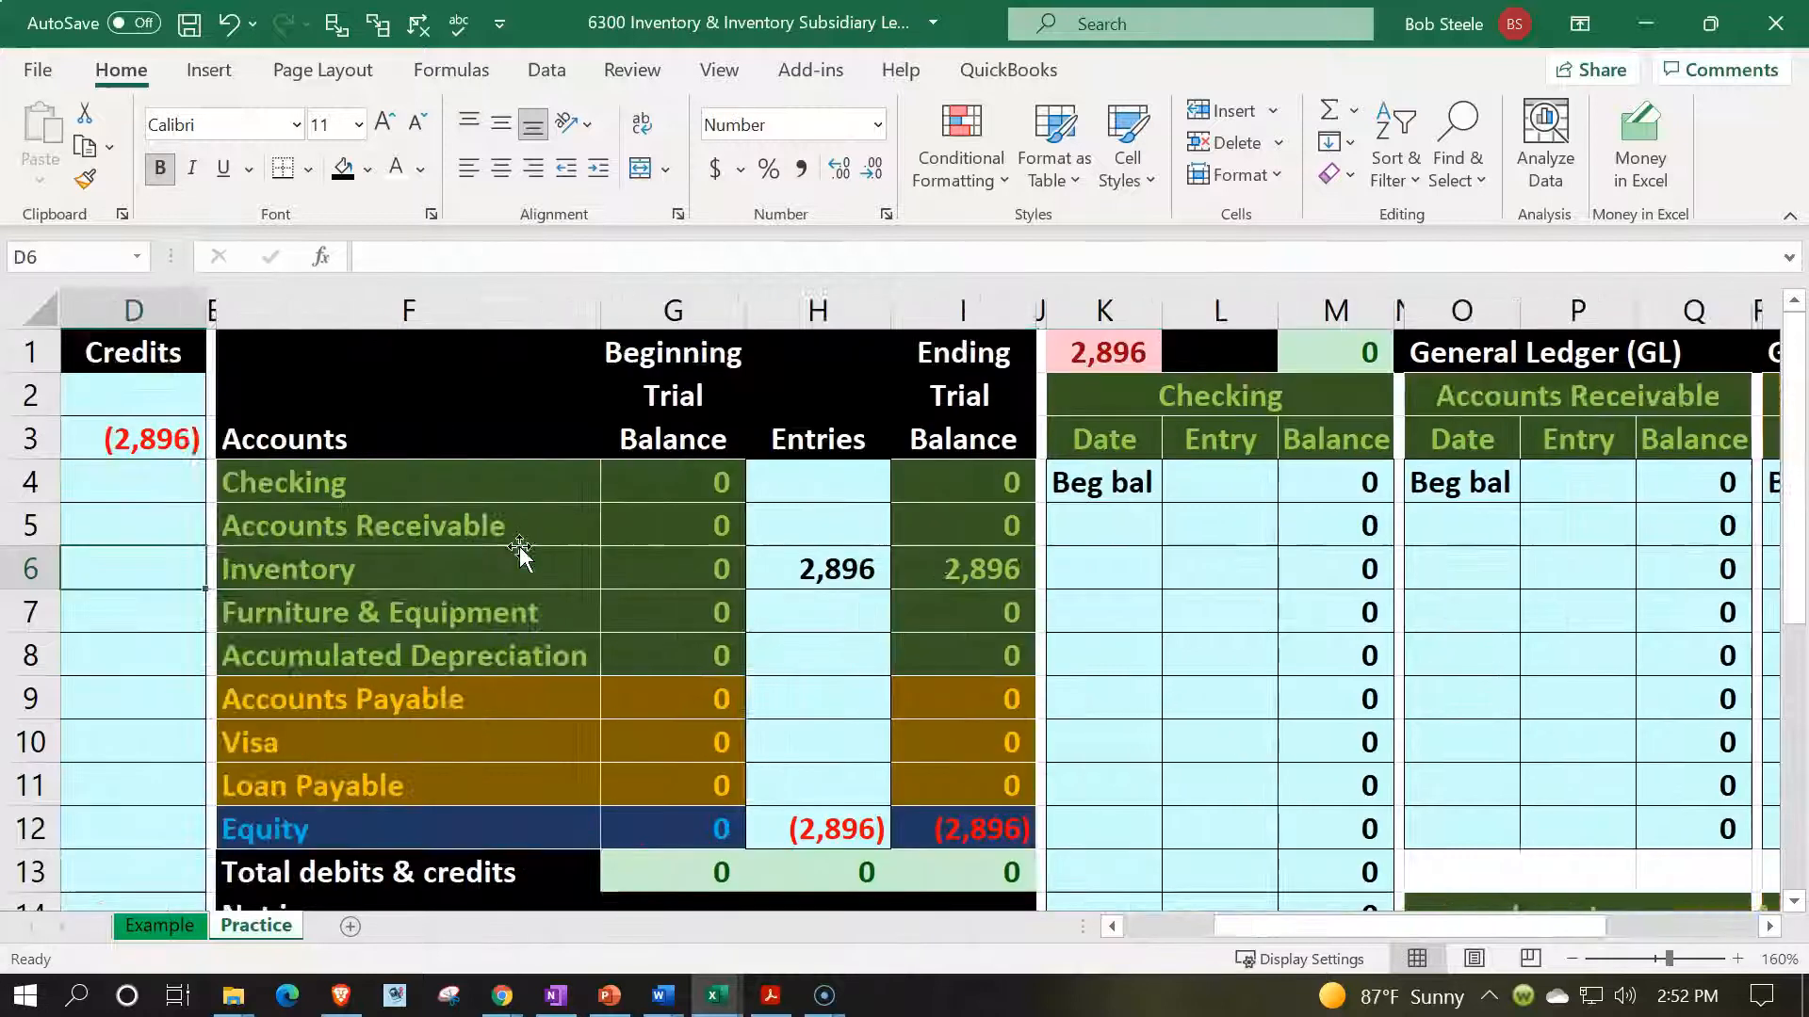
pyautogui.press('Right')
pyautogui.press('Right')
pyautogui.press('Right')
pyautogui.press('Up')
pyautogui.press('Up')
pyautogui.press('Up')
pyautogui.press('Down')
pyautogui.press('Down')
pyautogui.press('Down')
pyautogui.press('Down')
pyautogui.press('Down')
pyautogui.press('Down')
pyautogui.press('Down')
pyautogui.press('Down')
pyautogui.press('Down')
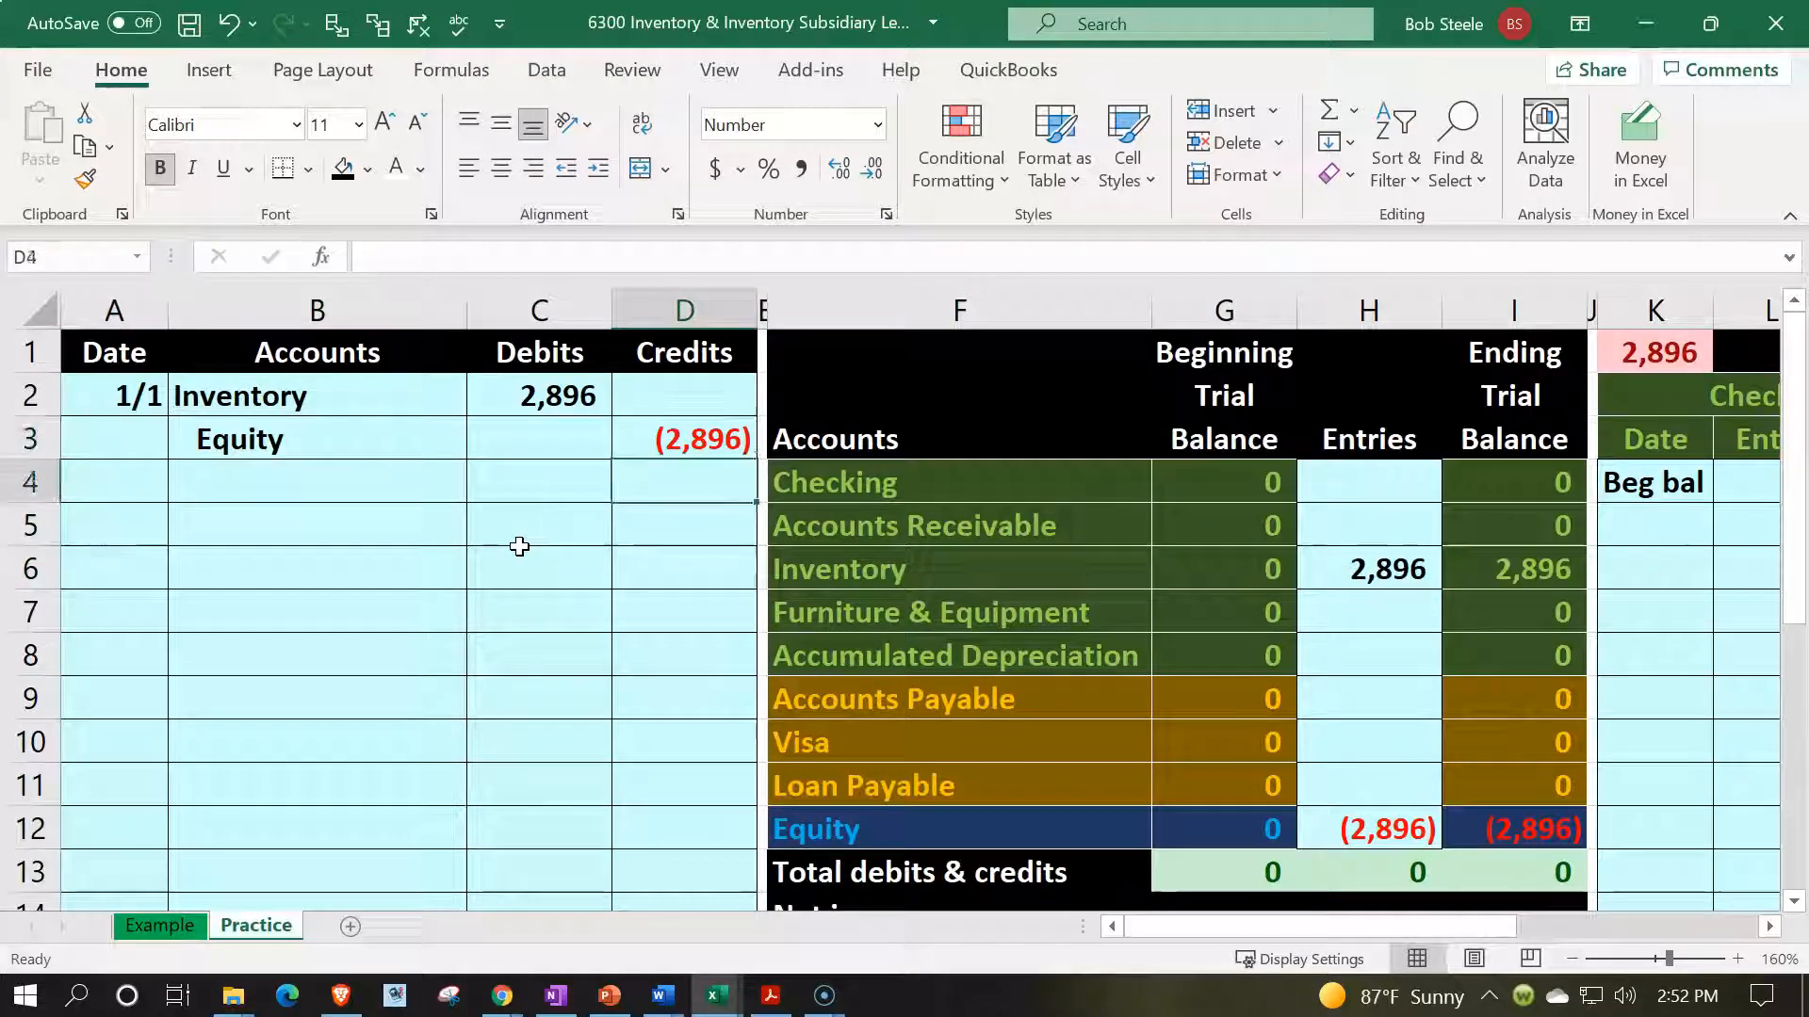
# - Enter the date 1/1 in AA17, below the beginning balance of the Equity general ledger account
pyautogui.press('Right')
pyautogui.press('Right')
pyautogui.press('Right')
pyautogui.press('Right')
pyautogui.press('Right')
pyautogui.press('Right')
pyautogui.press('Right')
pyautogui.press('Right')
pyautogui.press('Right')
pyautogui.press('Right')
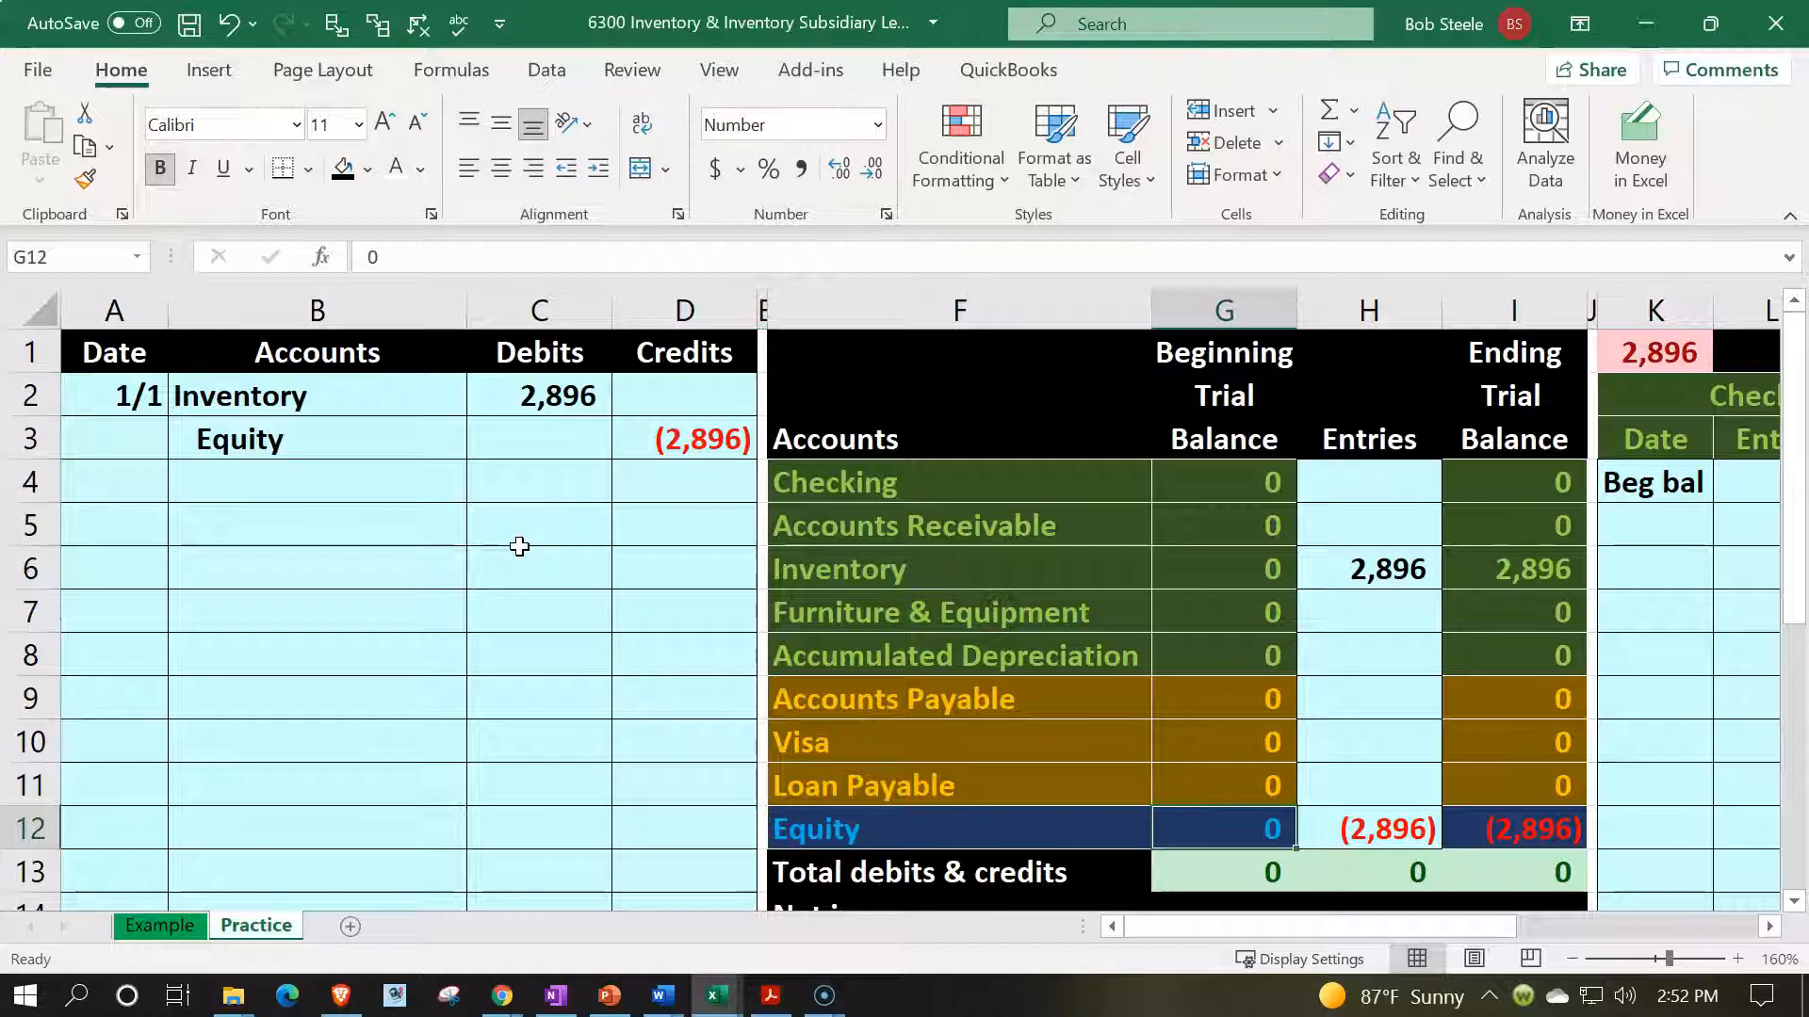
pyautogui.press('Right')
pyautogui.press('Right')
pyautogui.press('Right')
pyautogui.press('Right')
pyautogui.press('Right')
pyautogui.press('Right')
pyautogui.press('Right')
pyautogui.press('Right')
pyautogui.press('Right')
pyautogui.press('Right')
pyautogui.press('Right')
pyautogui.press('Right')
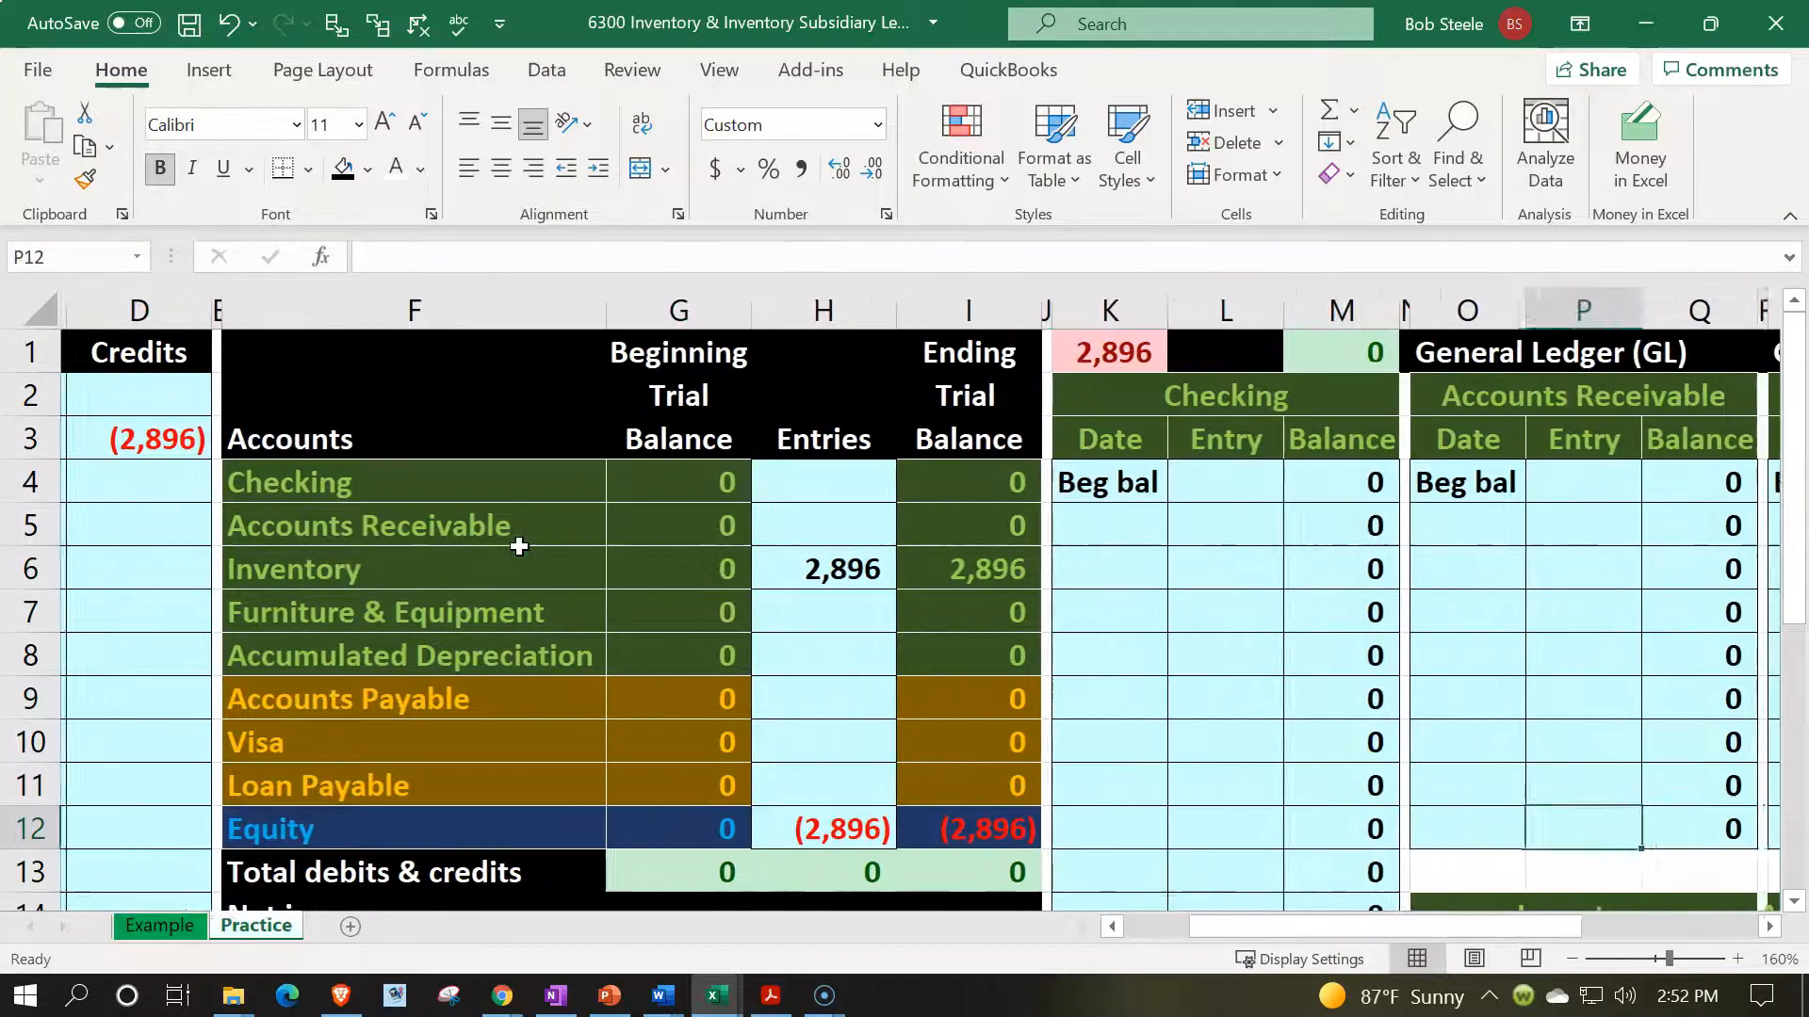
pyautogui.press('Right')
pyautogui.press('Right')
pyautogui.press('Right')
pyautogui.press('Right')
pyautogui.press('Right')
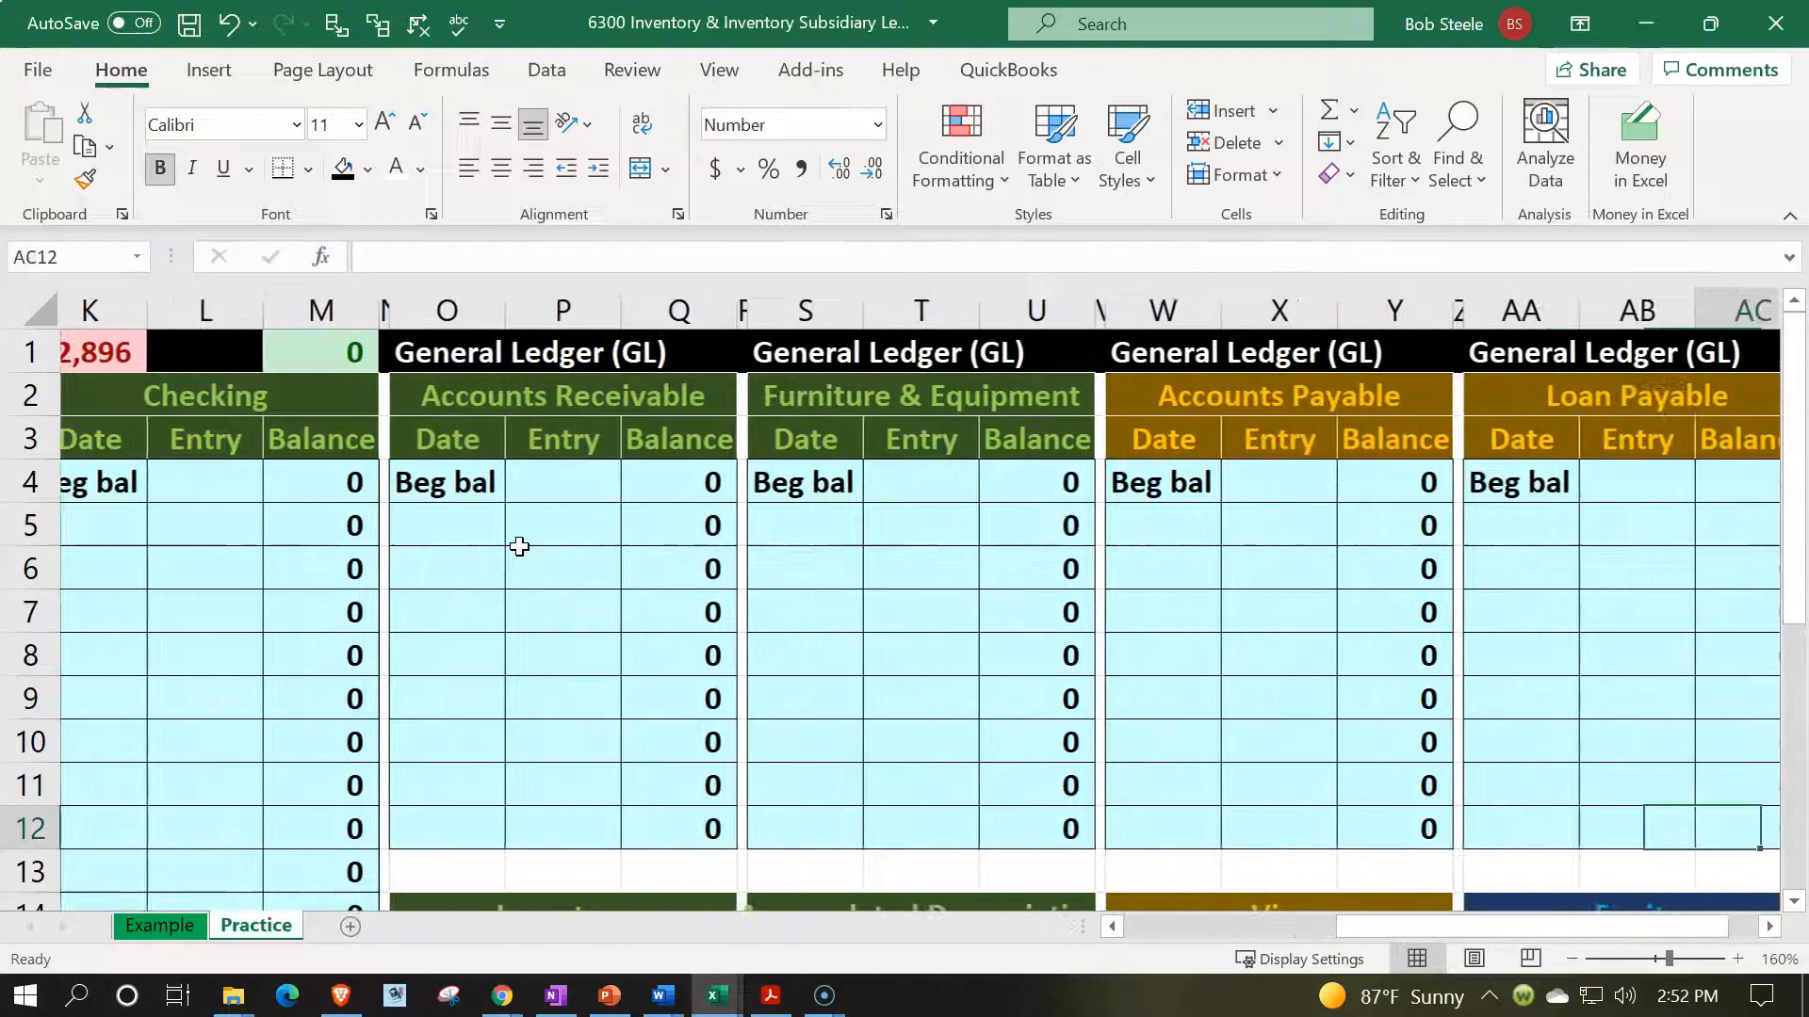
pyautogui.scroll(-1, 525, 599)
pyautogui.scroll(-1, 525, 599)
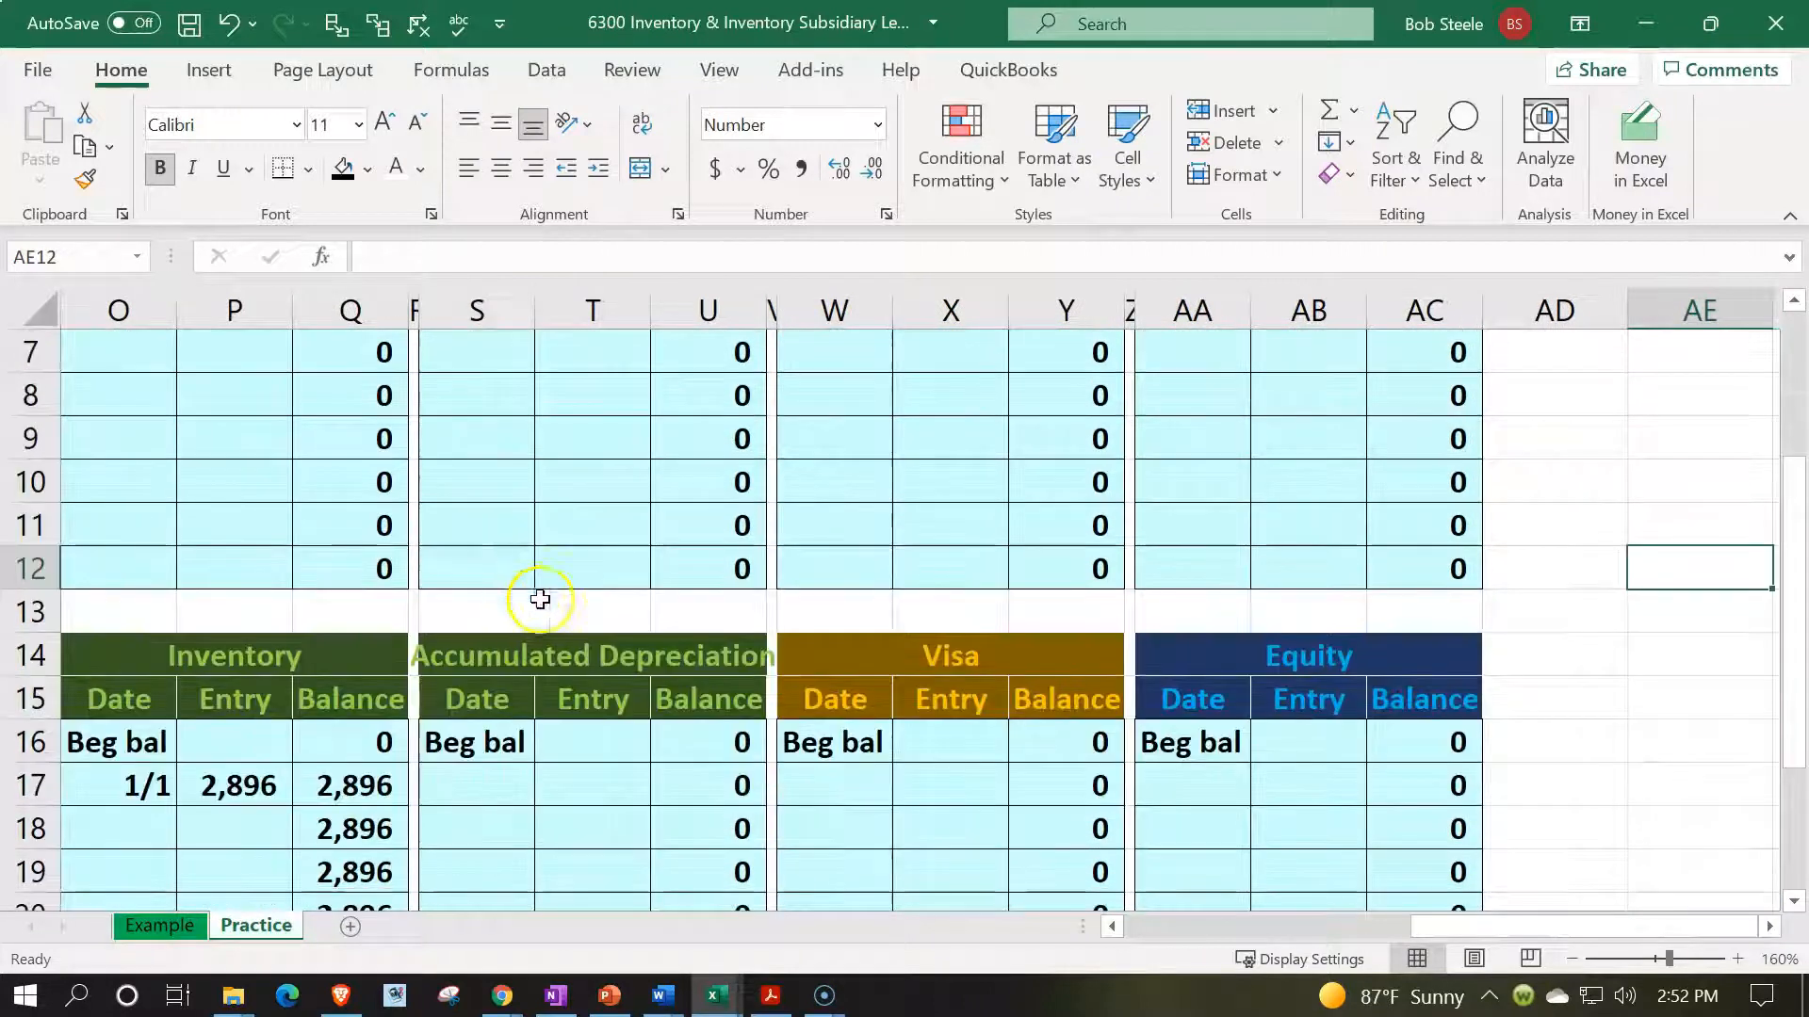
pyautogui.click(1160, 788)
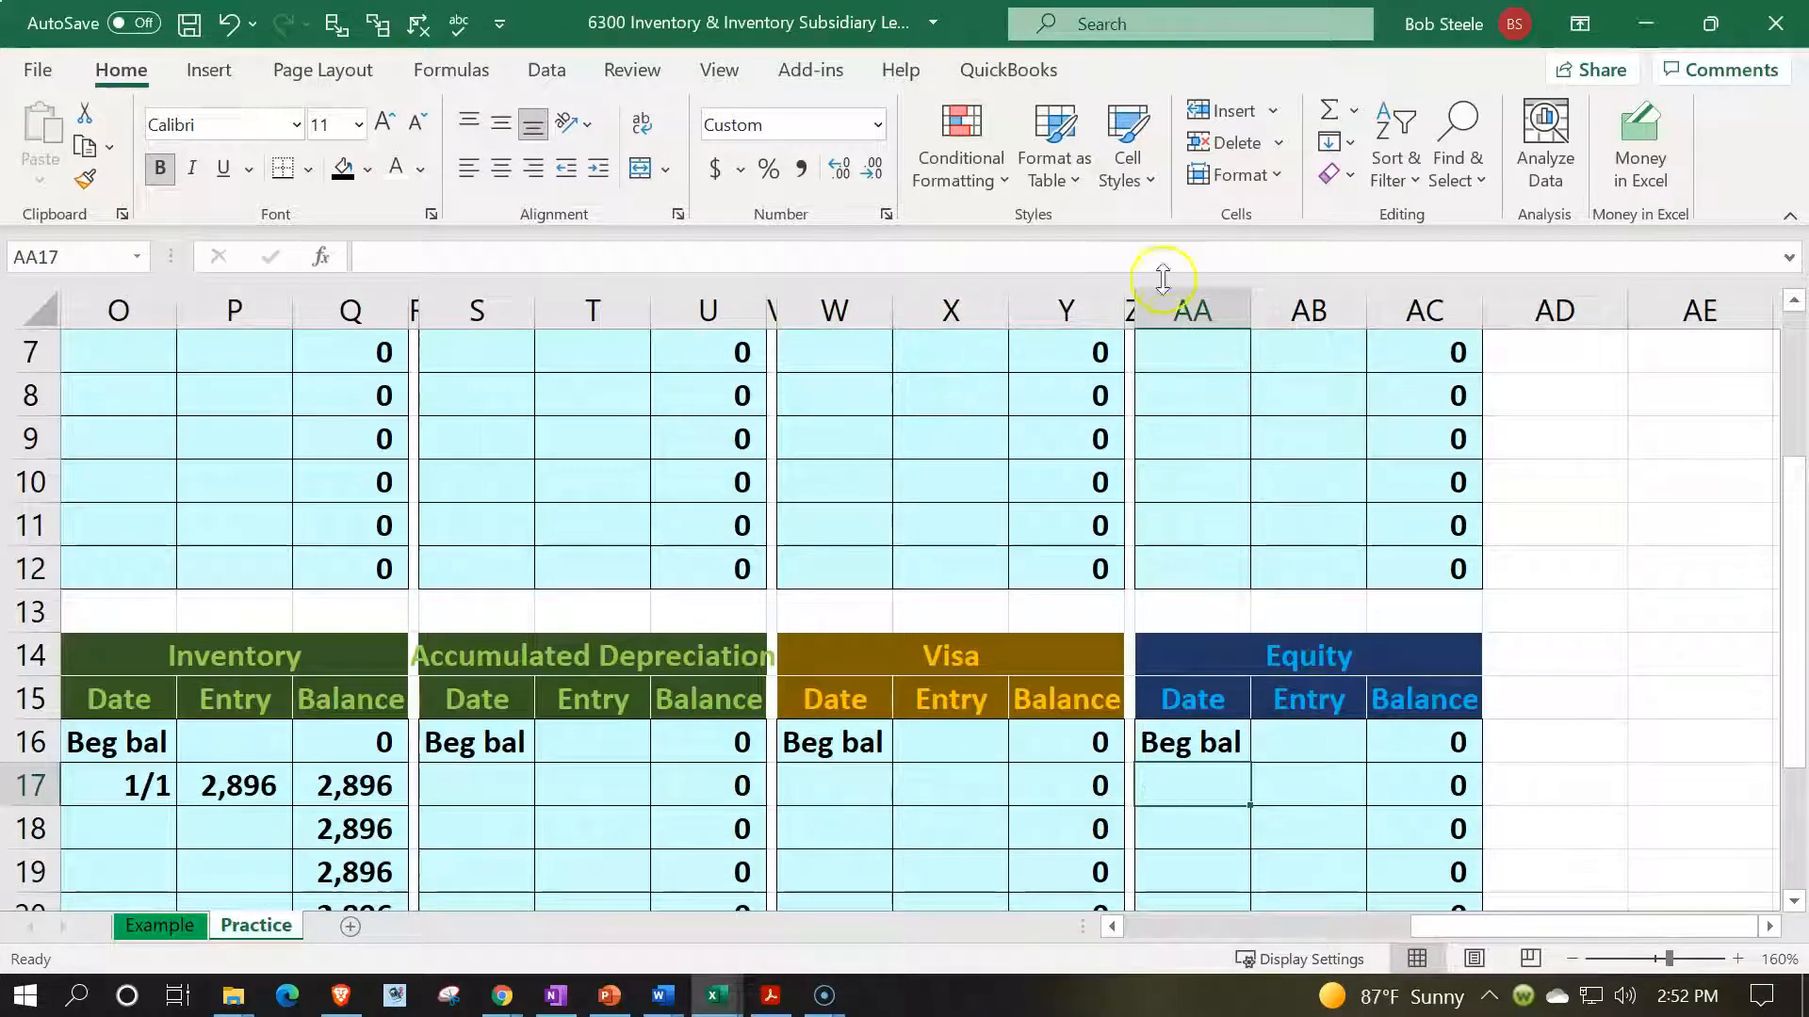
pyautogui.write('1/1')
pyautogui.press('Return')
pyautogui.press('Up')
pyautogui.press('Right')
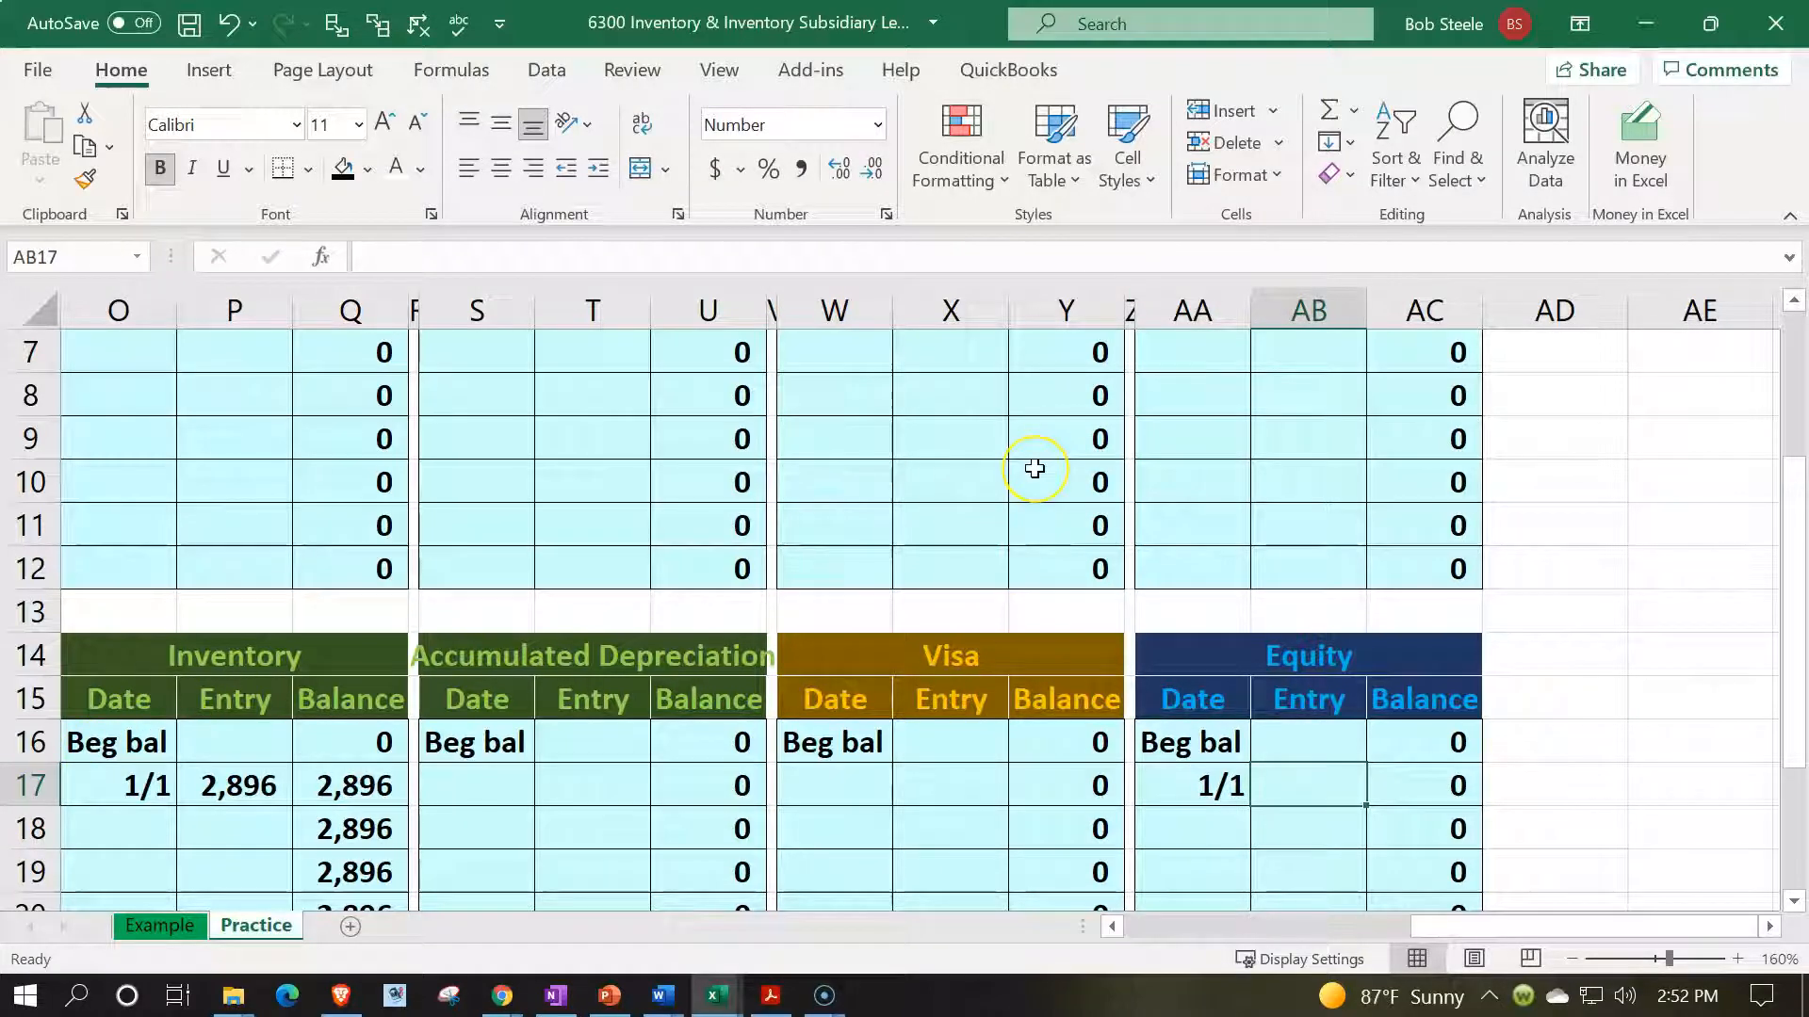
# - Link the Equity ledger entry in AB17 to the Equity credit in D3 of the journal entry with =D3
pyautogui.write('=')
pyautogui.press('Left')
pyautogui.press('Left')
pyautogui.press('Left')
pyautogui.press('Left')
pyautogui.press('Left')
pyautogui.press('Left')
pyautogui.press('Left')
pyautogui.press('Left')
pyautogui.press('Left')
pyautogui.press('Left')
pyautogui.press('Left')
pyautogui.press('Left')
pyautogui.press('Left')
pyautogui.press('Left')
pyautogui.press('Left')
pyautogui.press('Left')
pyautogui.press('Left')
pyautogui.press('Left')
pyautogui.press('Left')
pyautogui.press('Left')
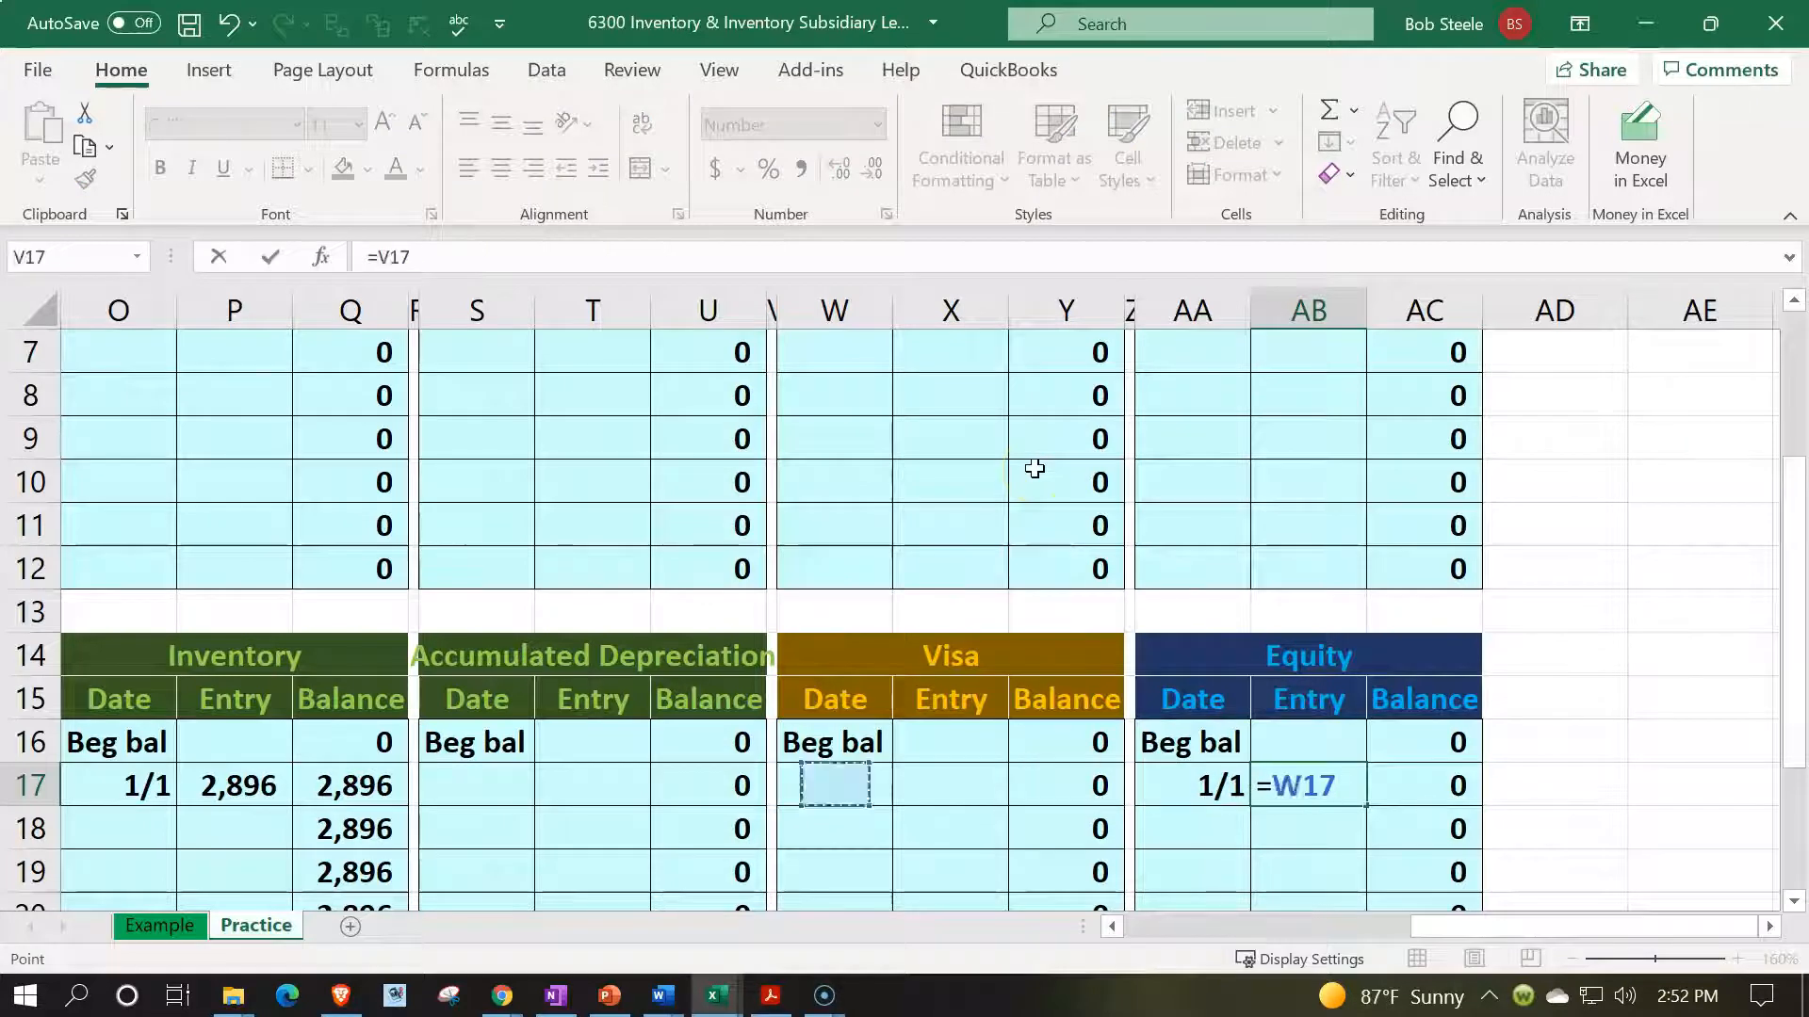
pyautogui.press('Left')
pyautogui.press('Left')
pyautogui.press('Left')
pyautogui.press('Left')
pyautogui.press('Left')
pyautogui.press('Left')
pyautogui.press('Up')
pyautogui.press('Up')
pyautogui.press('Up')
pyautogui.press('Up')
pyautogui.press('Up')
pyautogui.press('Up')
pyautogui.press('Up')
pyautogui.press('Up')
pyautogui.press('Up')
pyautogui.press('Up')
pyautogui.press('Up')
pyautogui.press('Up')
pyautogui.press('Up')
pyautogui.press('Up')
pyautogui.press('Up')
pyautogui.press('Up')
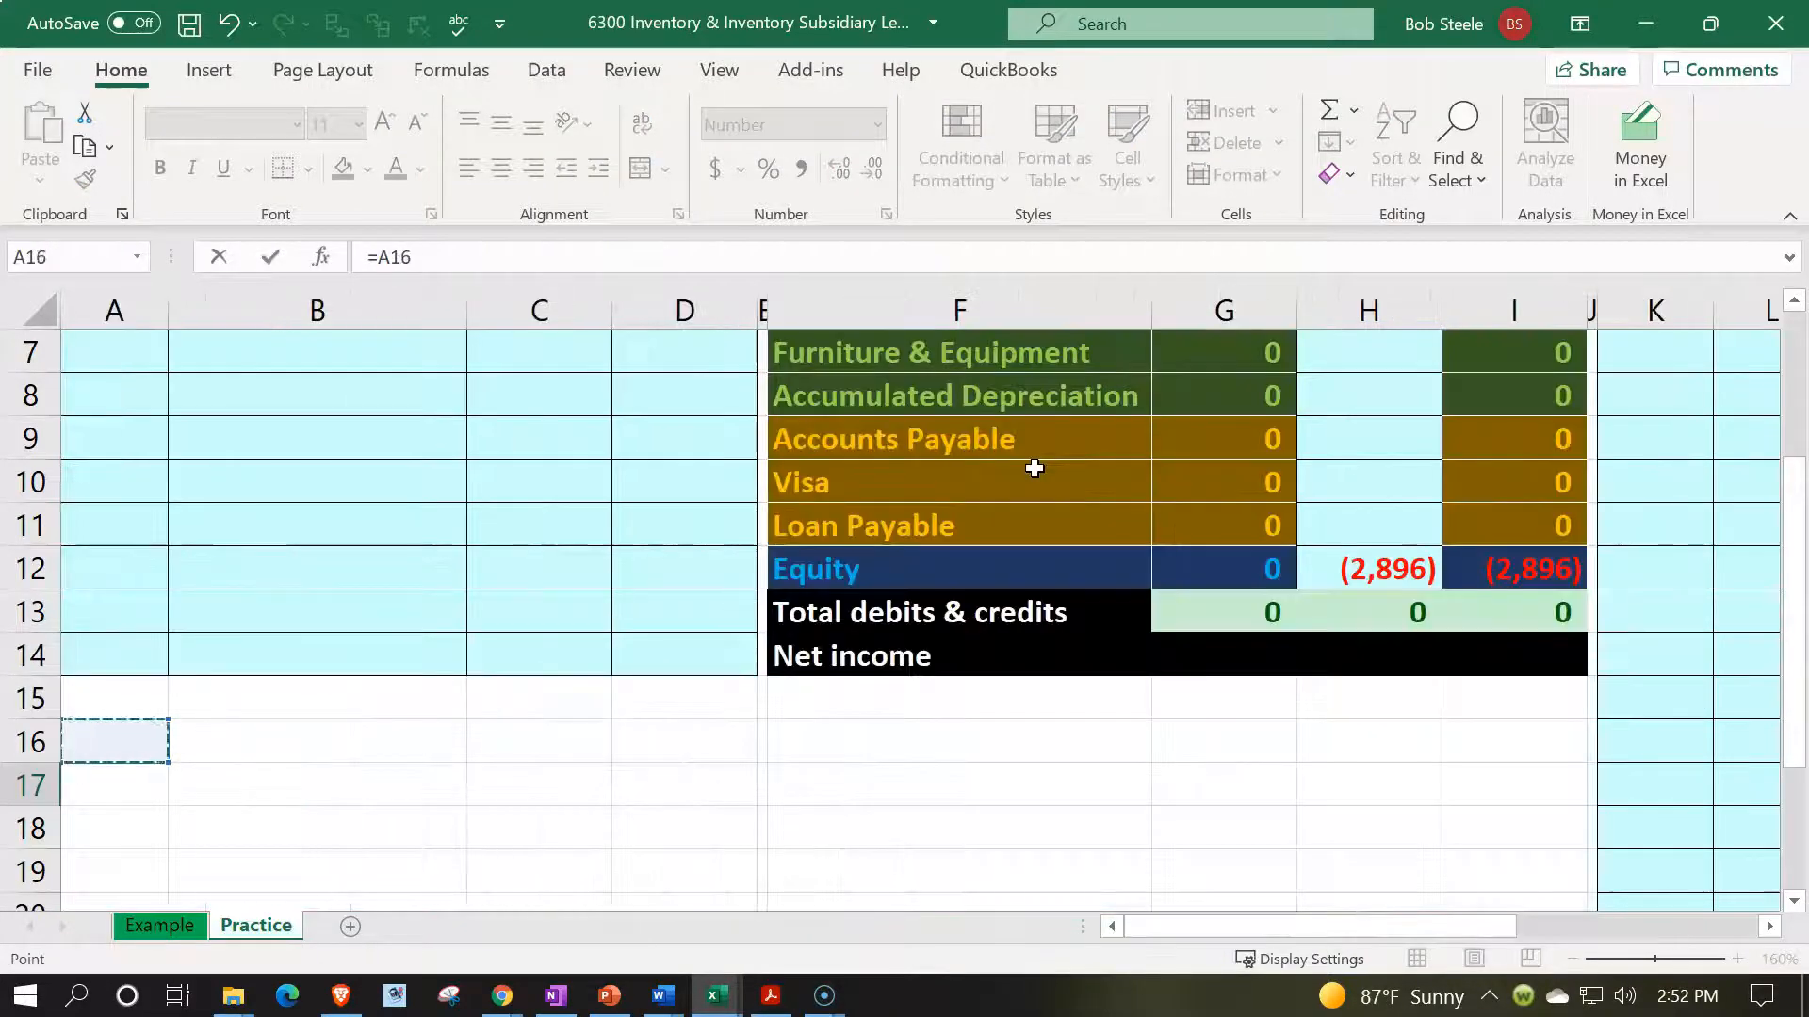
pyautogui.press('Down')
pyautogui.press('Down')
pyautogui.press('Right')
pyautogui.press('Right')
pyautogui.press('Right')
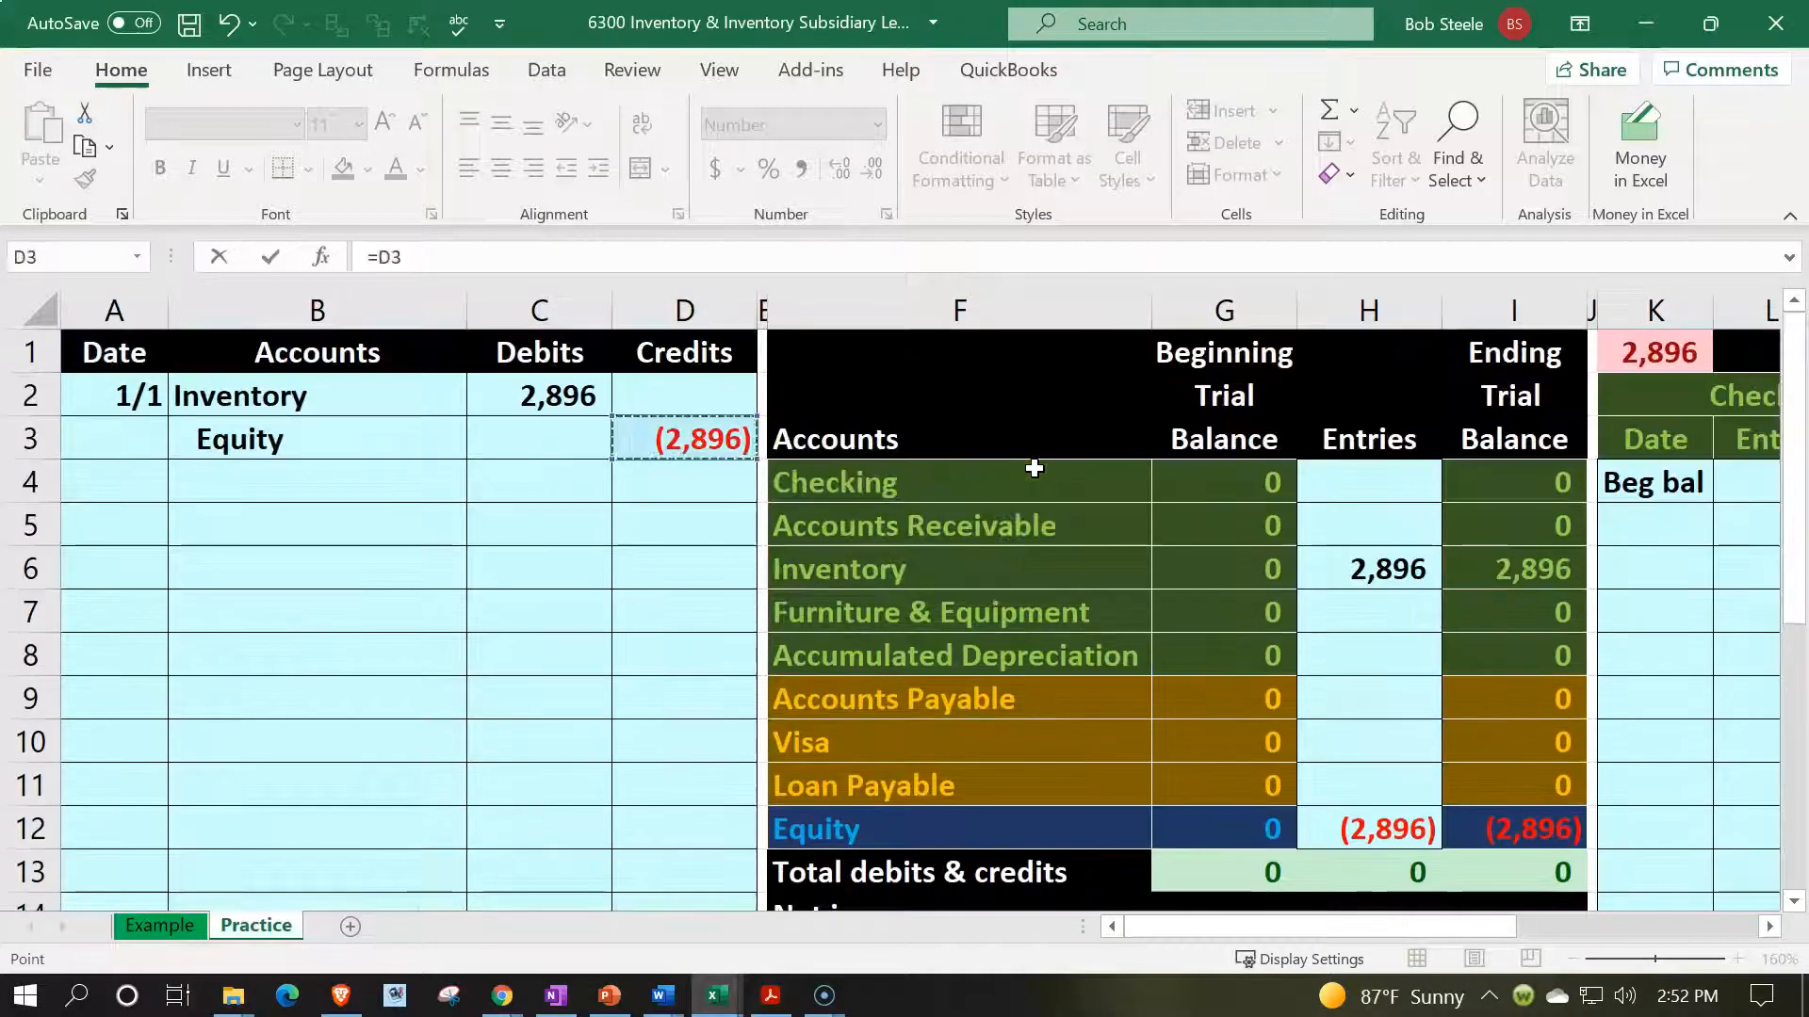
pyautogui.press('Return')
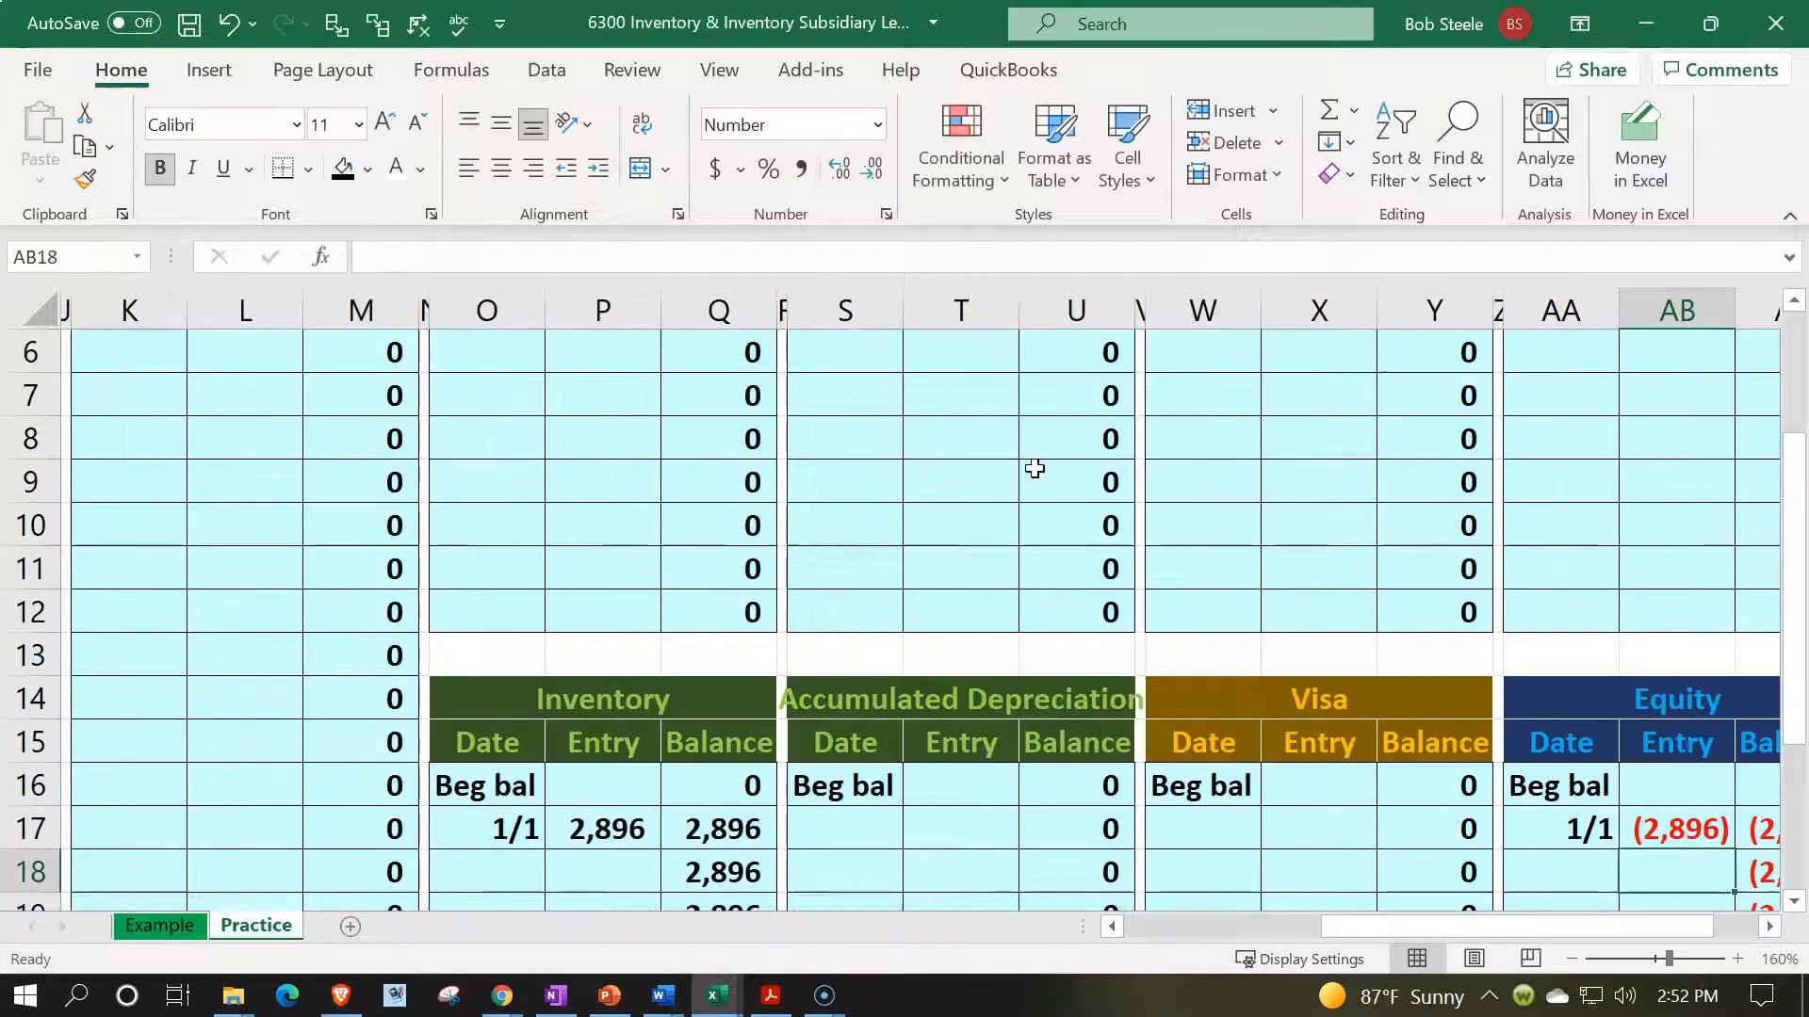
# - Look over the Equity account's balance column and the other general ledger accounts, and return to the journal entry in A1
pyautogui.press('Right')
pyautogui.press('Right')
pyautogui.press('Down')
pyautogui.press('Down')
pyautogui.press('Down')
pyautogui.press('Down')
pyautogui.press('Down')
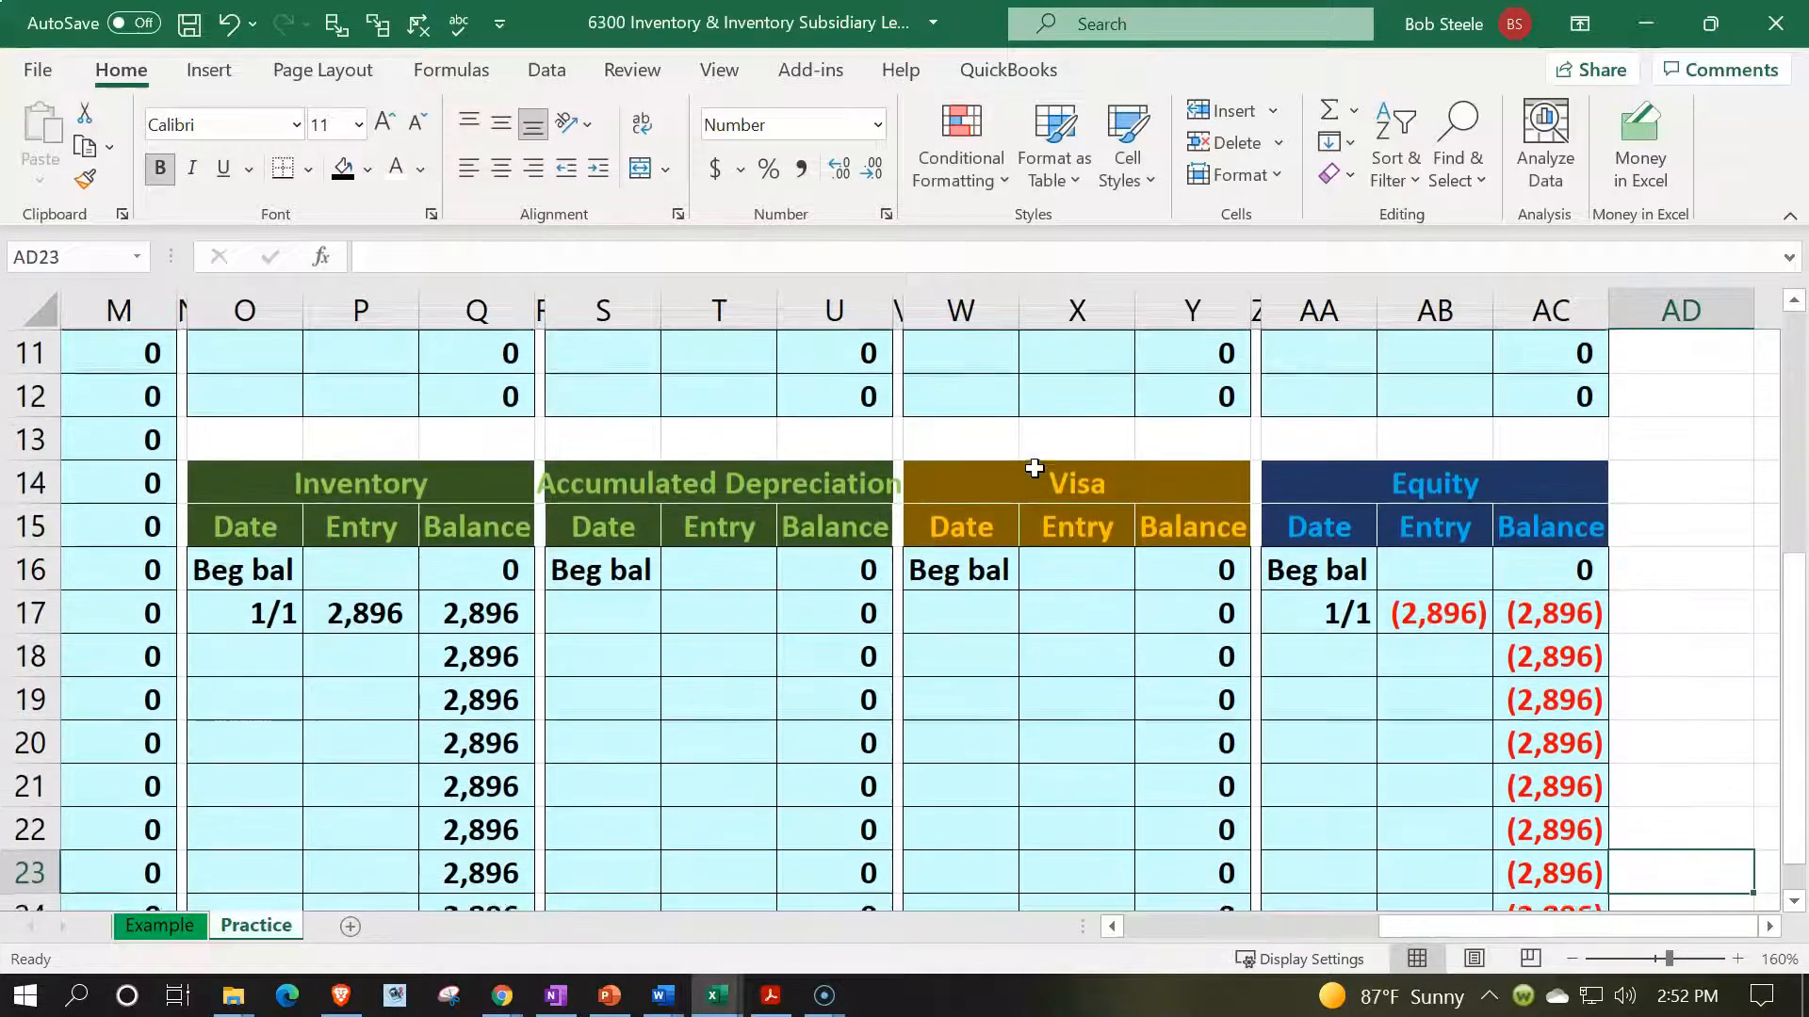
pyautogui.press('Up')
pyautogui.press('Up')
pyautogui.press('Up')
pyautogui.press('Up')
pyautogui.press('Up')
pyautogui.press('Up')
pyautogui.press('Up')
pyautogui.press('Up')
pyautogui.press('Up')
pyautogui.press('Up')
pyautogui.press('Up')
pyautogui.press('Up')
pyautogui.hotkey('ctrl', 'Up')
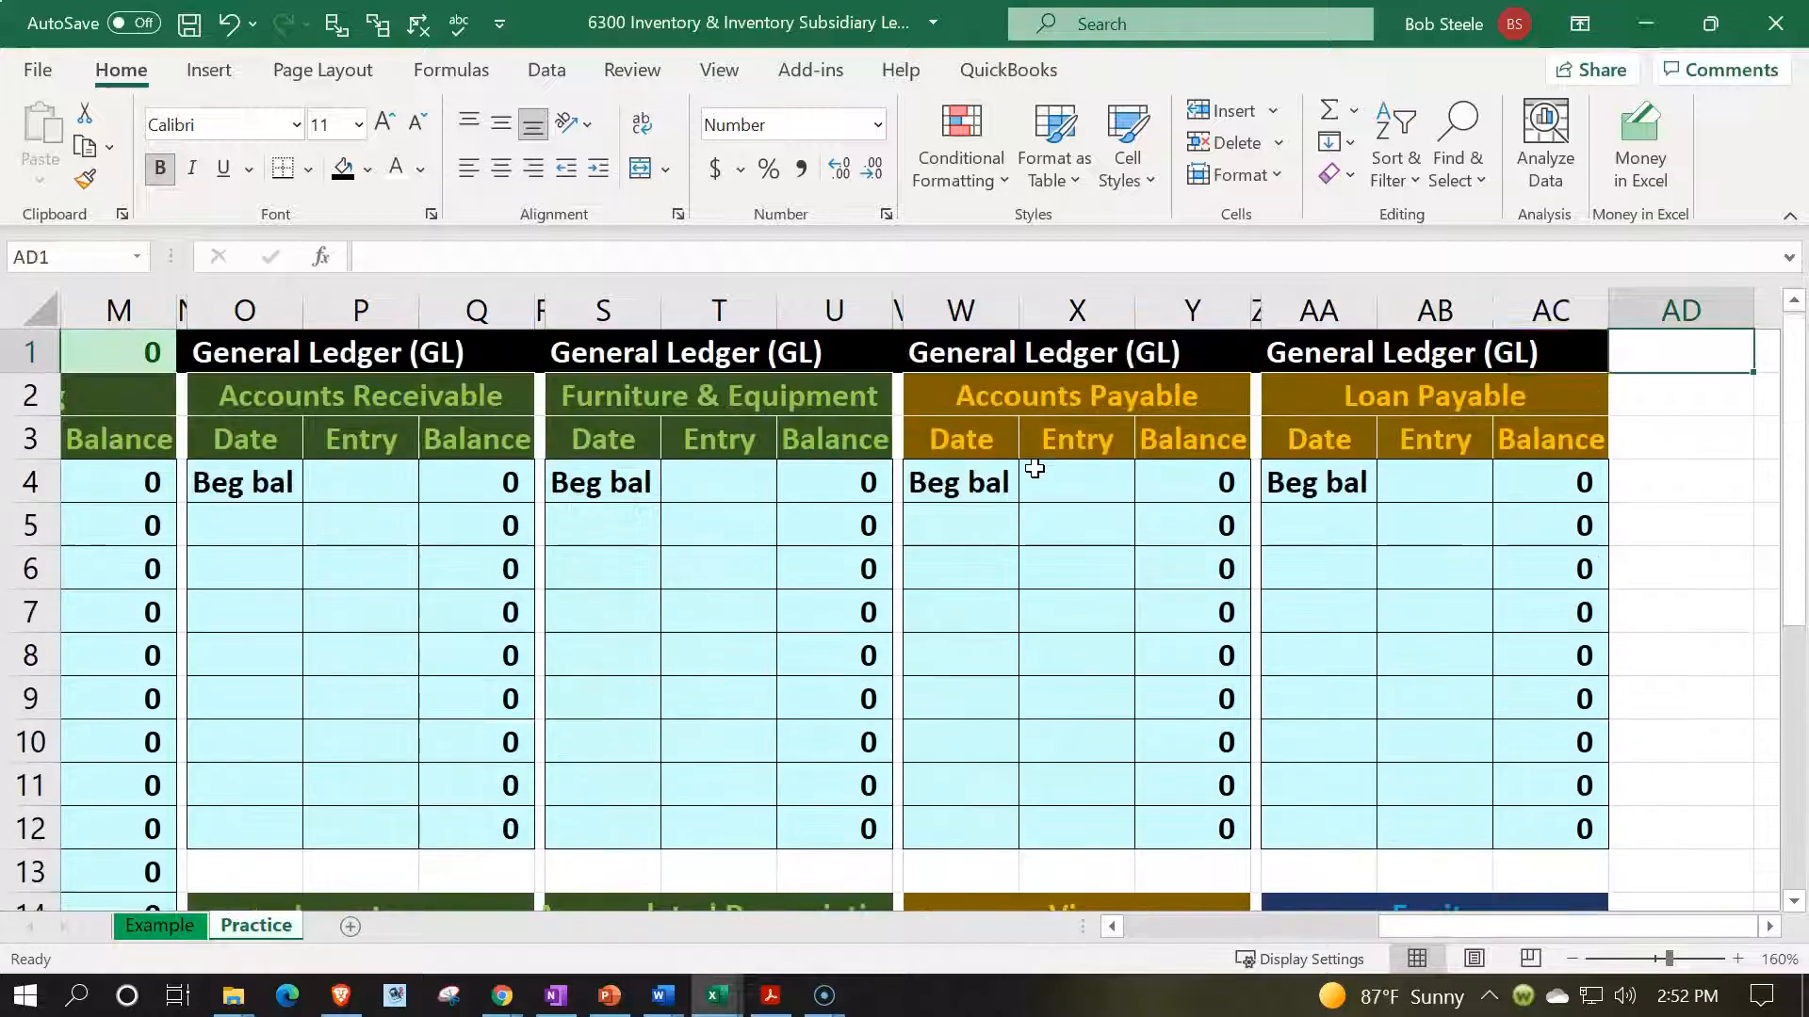
pyautogui.press('Left')
pyautogui.hotkey('ctrl', 'Left')
pyautogui.hotkey('ctrl', 'Left')
pyautogui.hotkey('ctrl', 'Left')
pyautogui.hotkey('ctrl', 'Left')
pyautogui.hotkey('ctrl', 'Left')
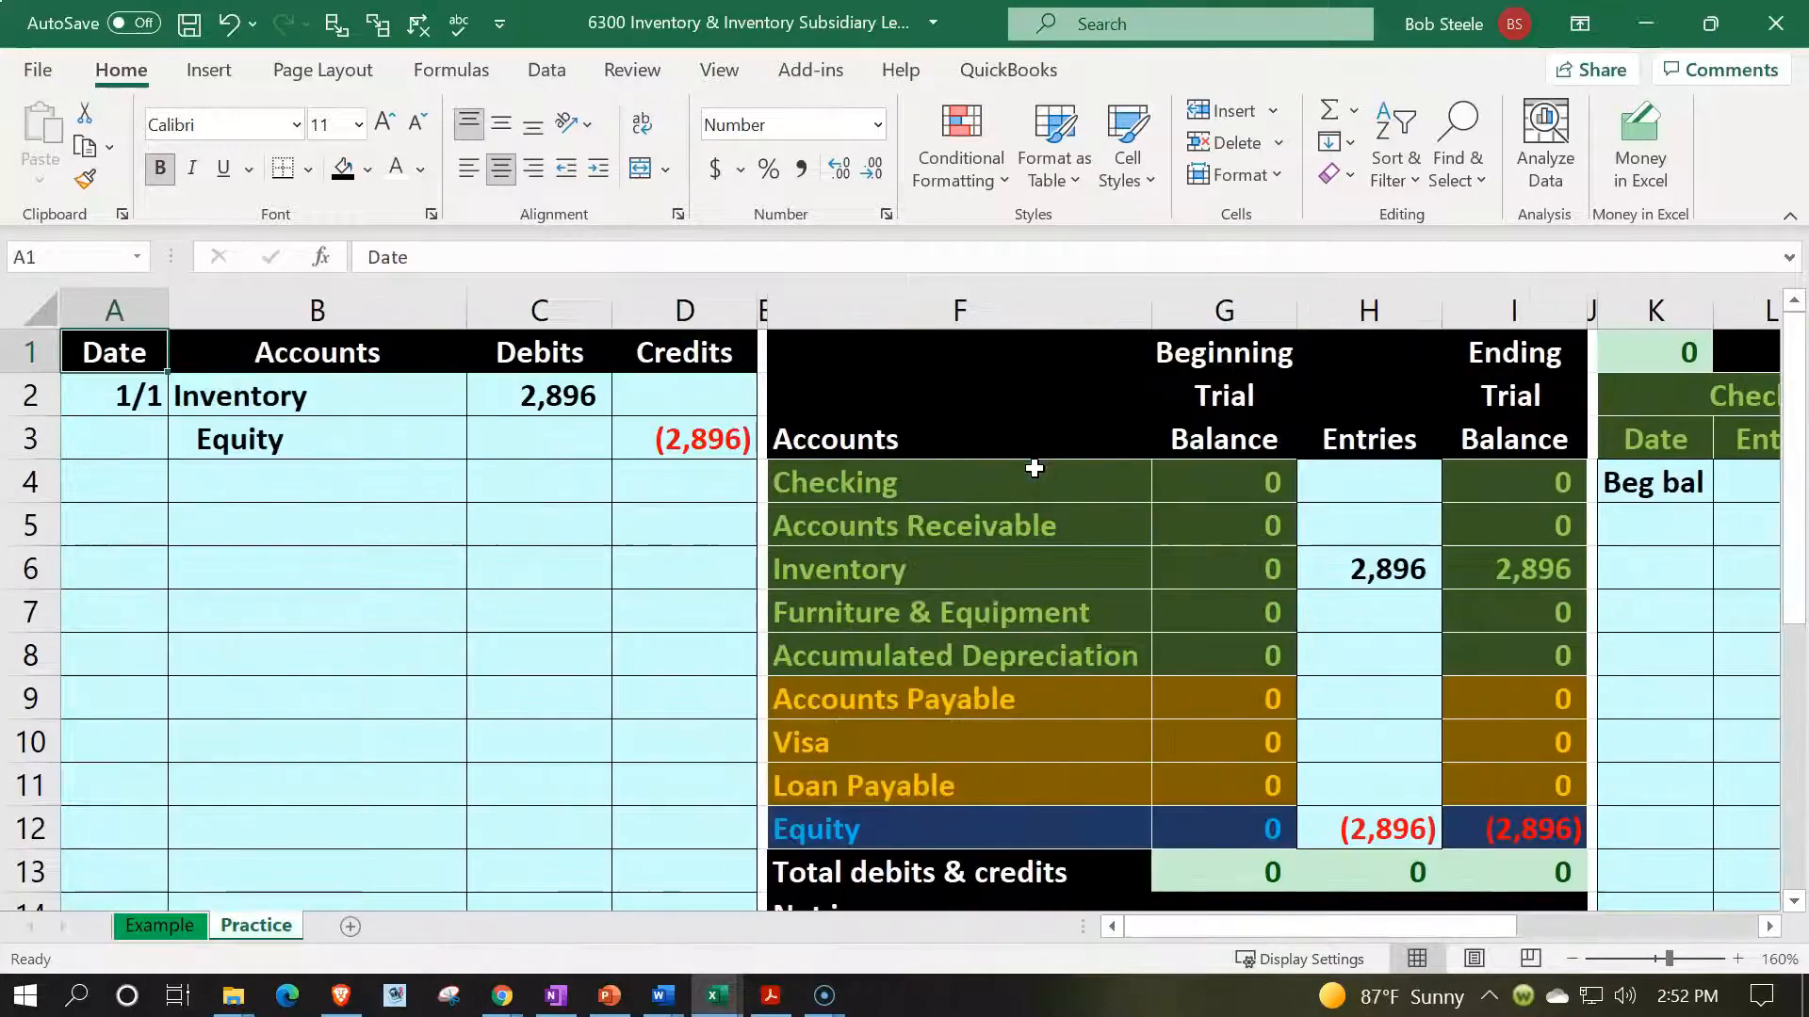
# - Check the formula behind the general ledger check figure in K1 and examine the trial balance totals and ending Inventory balance
pyautogui.doubleClick(1667, 348)
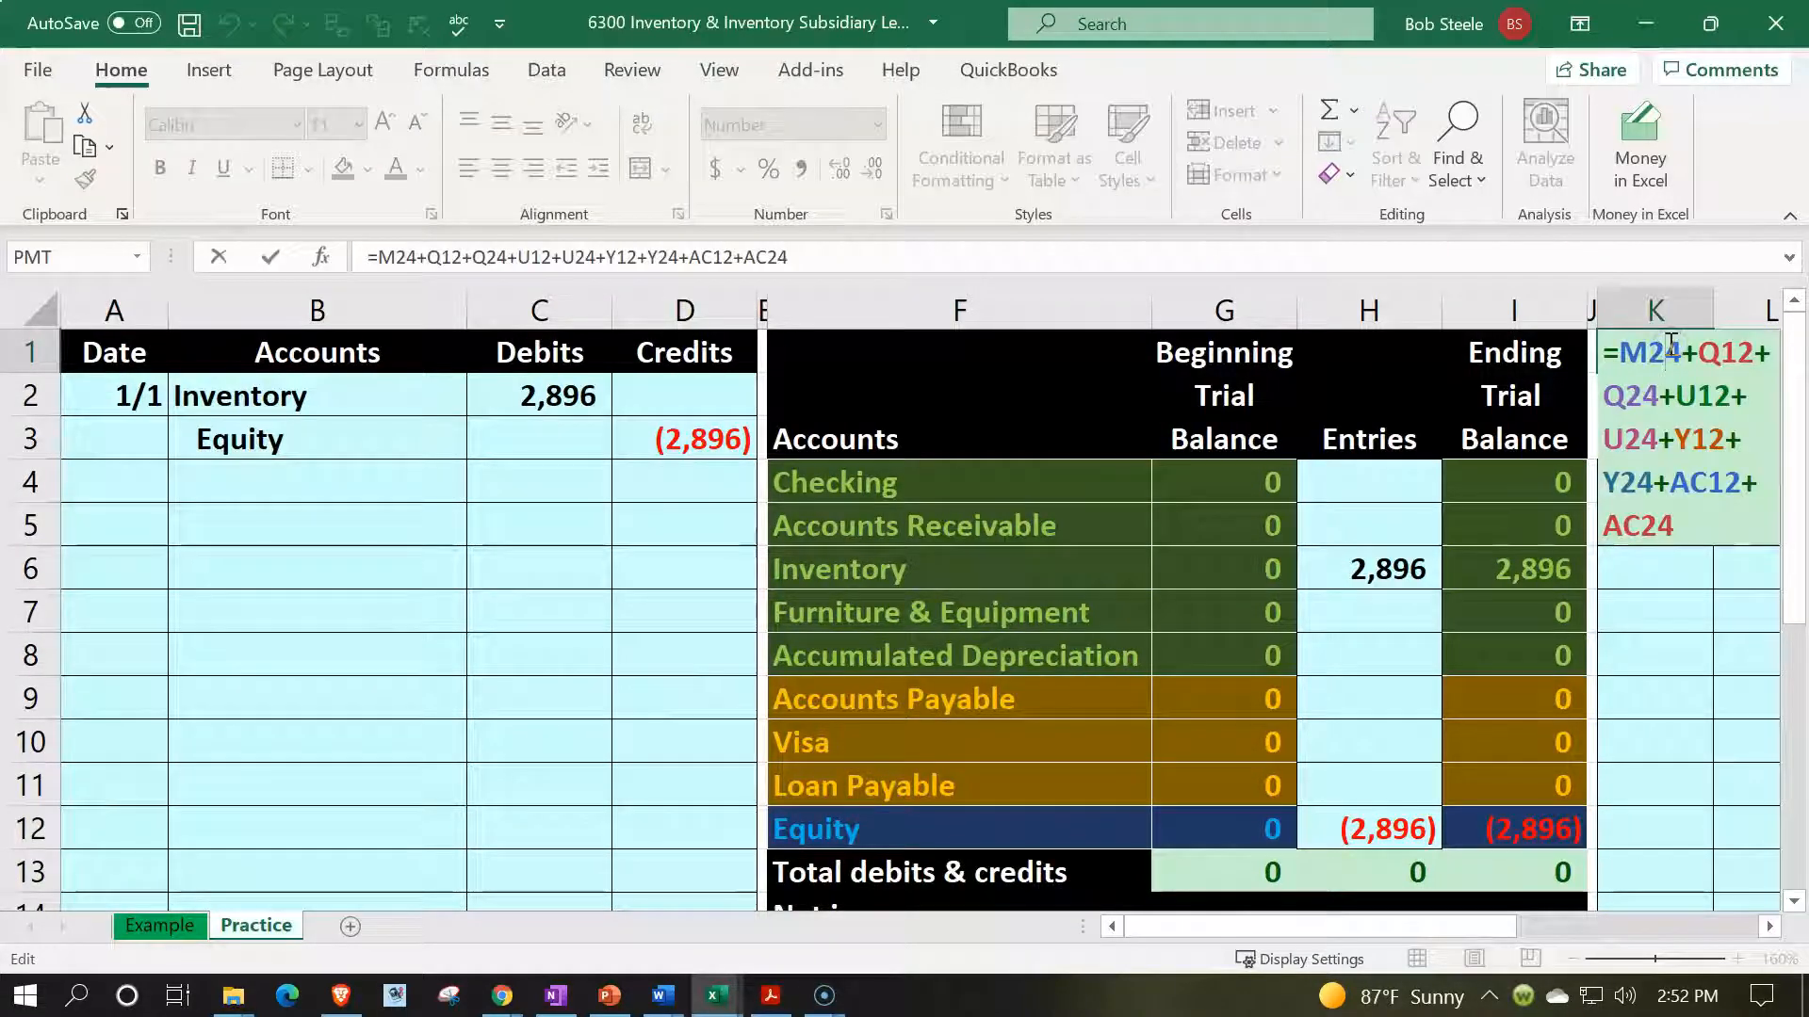
pyautogui.press('Return')
pyautogui.scroll(-1, 1574, 540)
pyautogui.scroll(-1, 1574, 539)
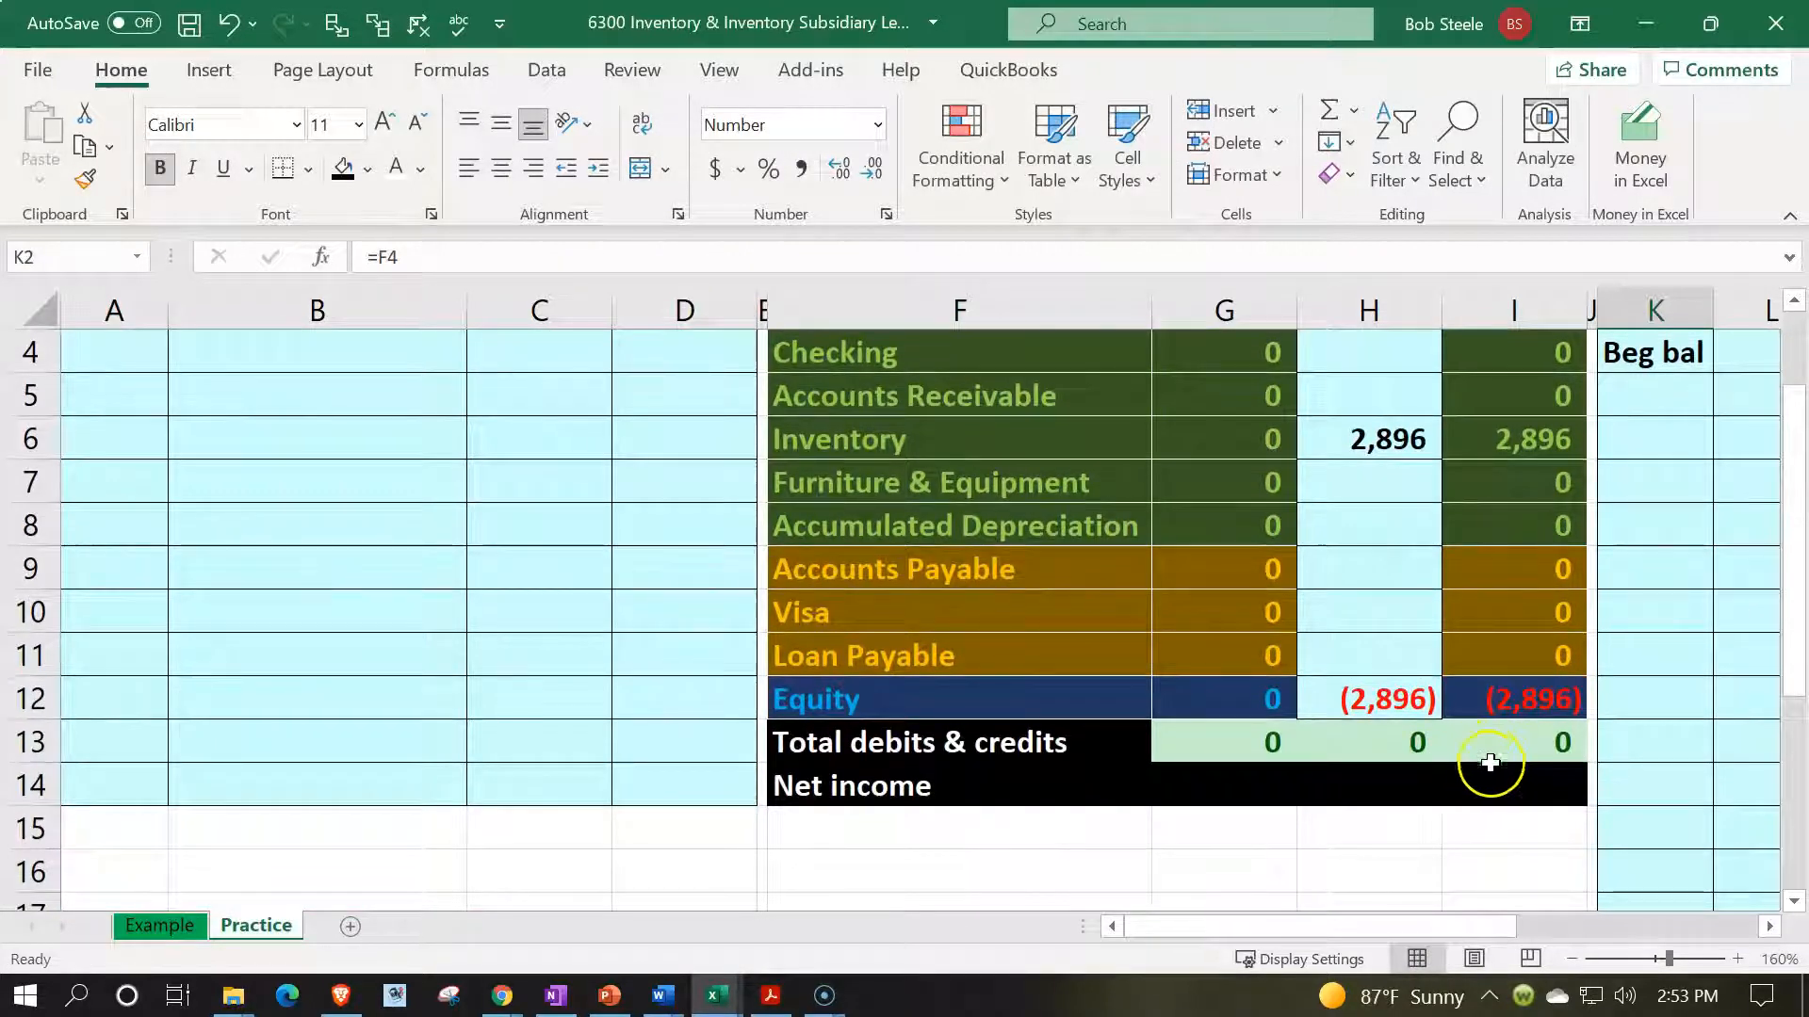
pyautogui.scroll(1, 1490, 760)
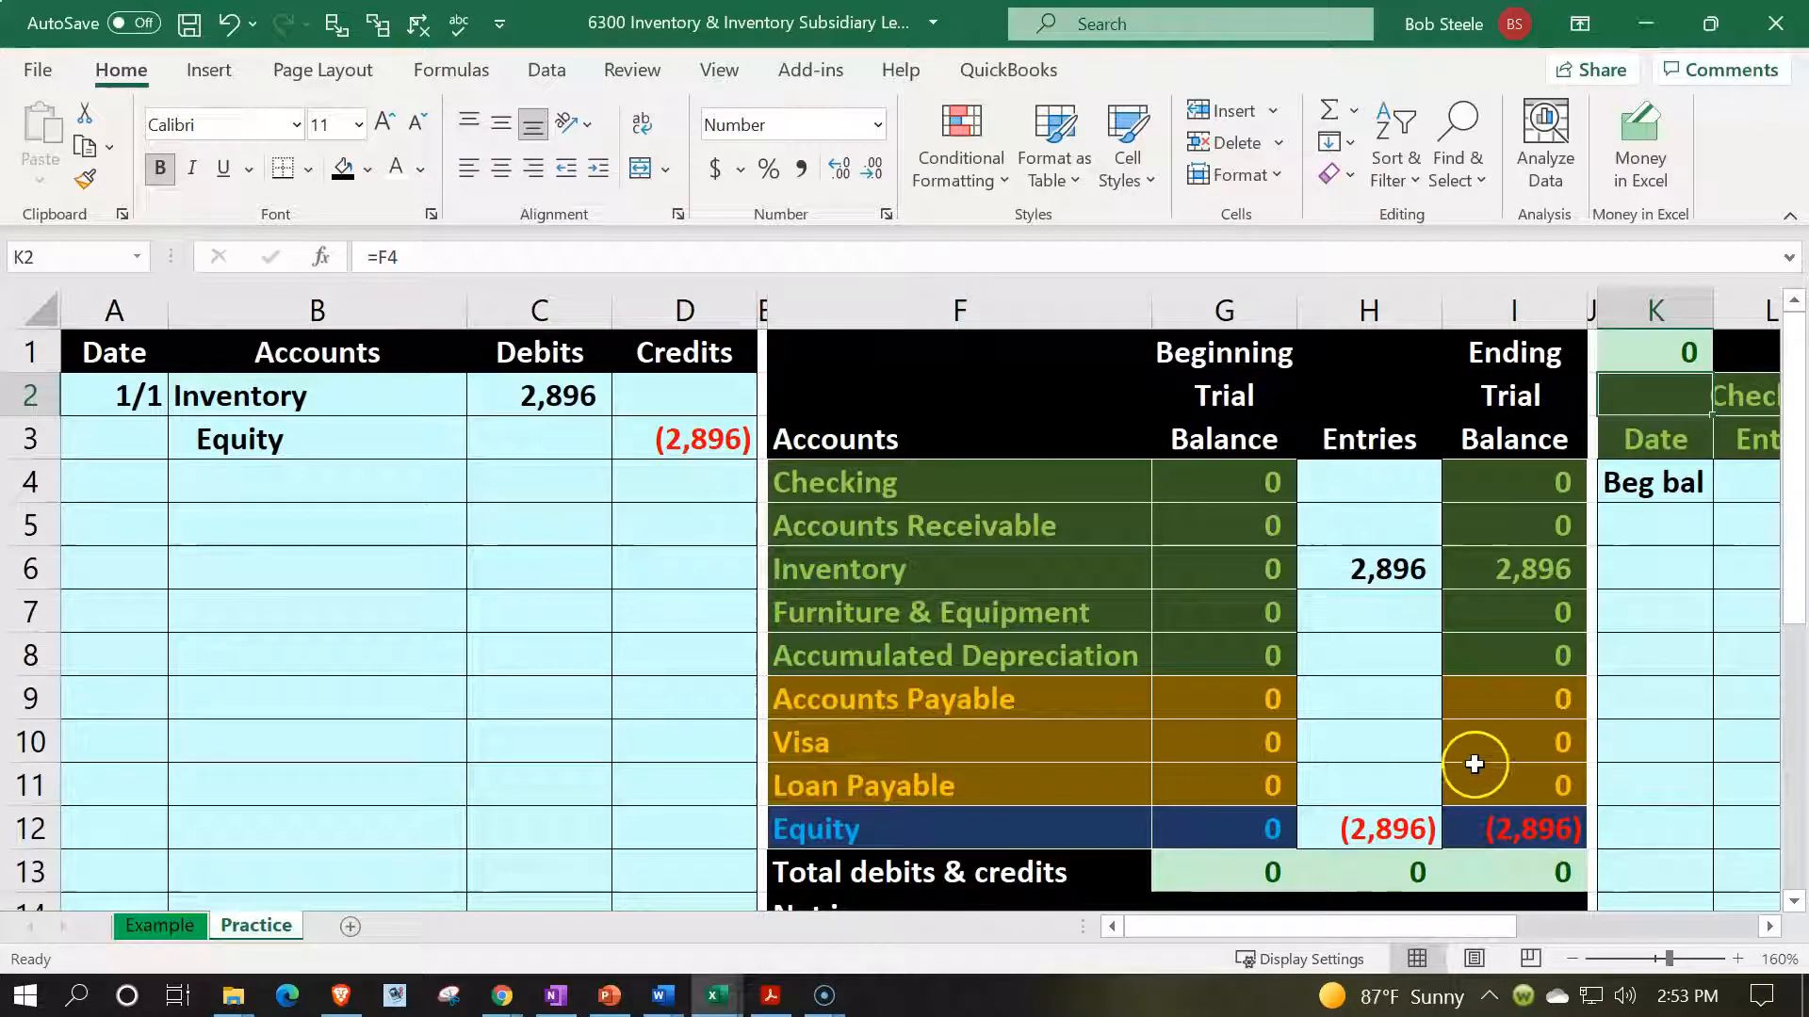
pyautogui.click(1472, 572)
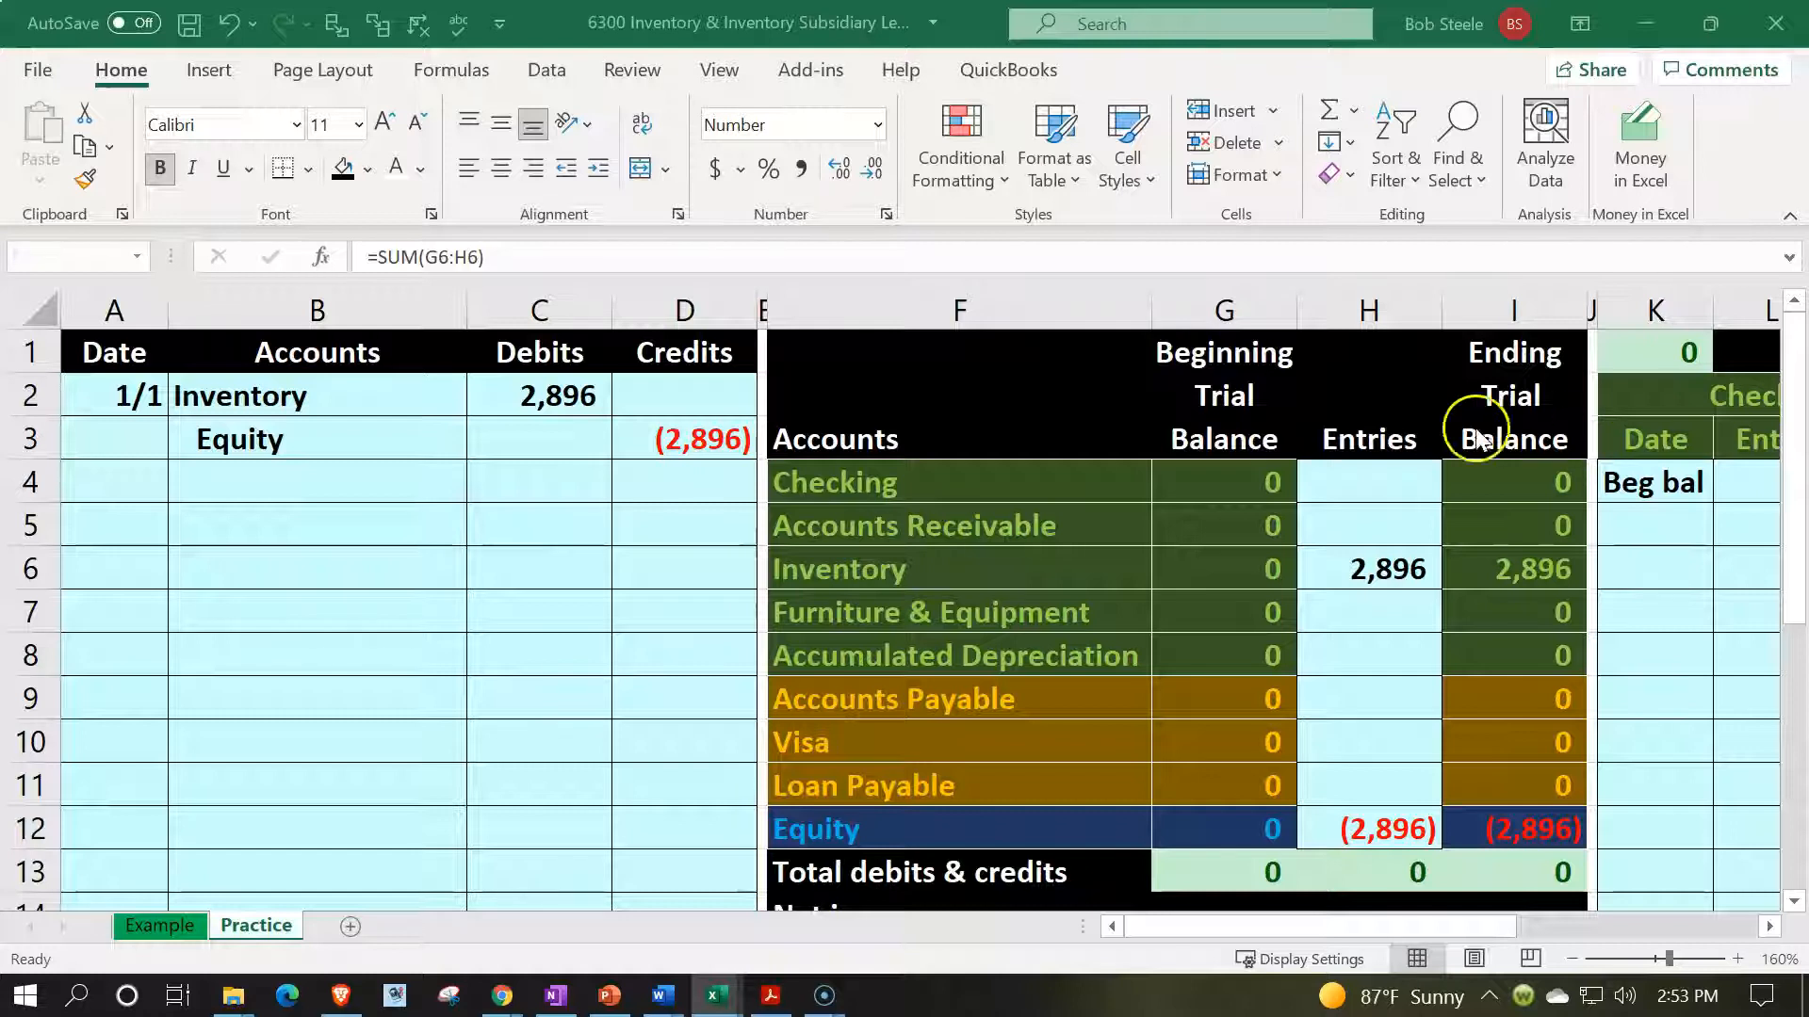
# - Narrow column AD to a thin spacer beside the Loan Payable and Equity ledgers
pyautogui.click(1354, 446)
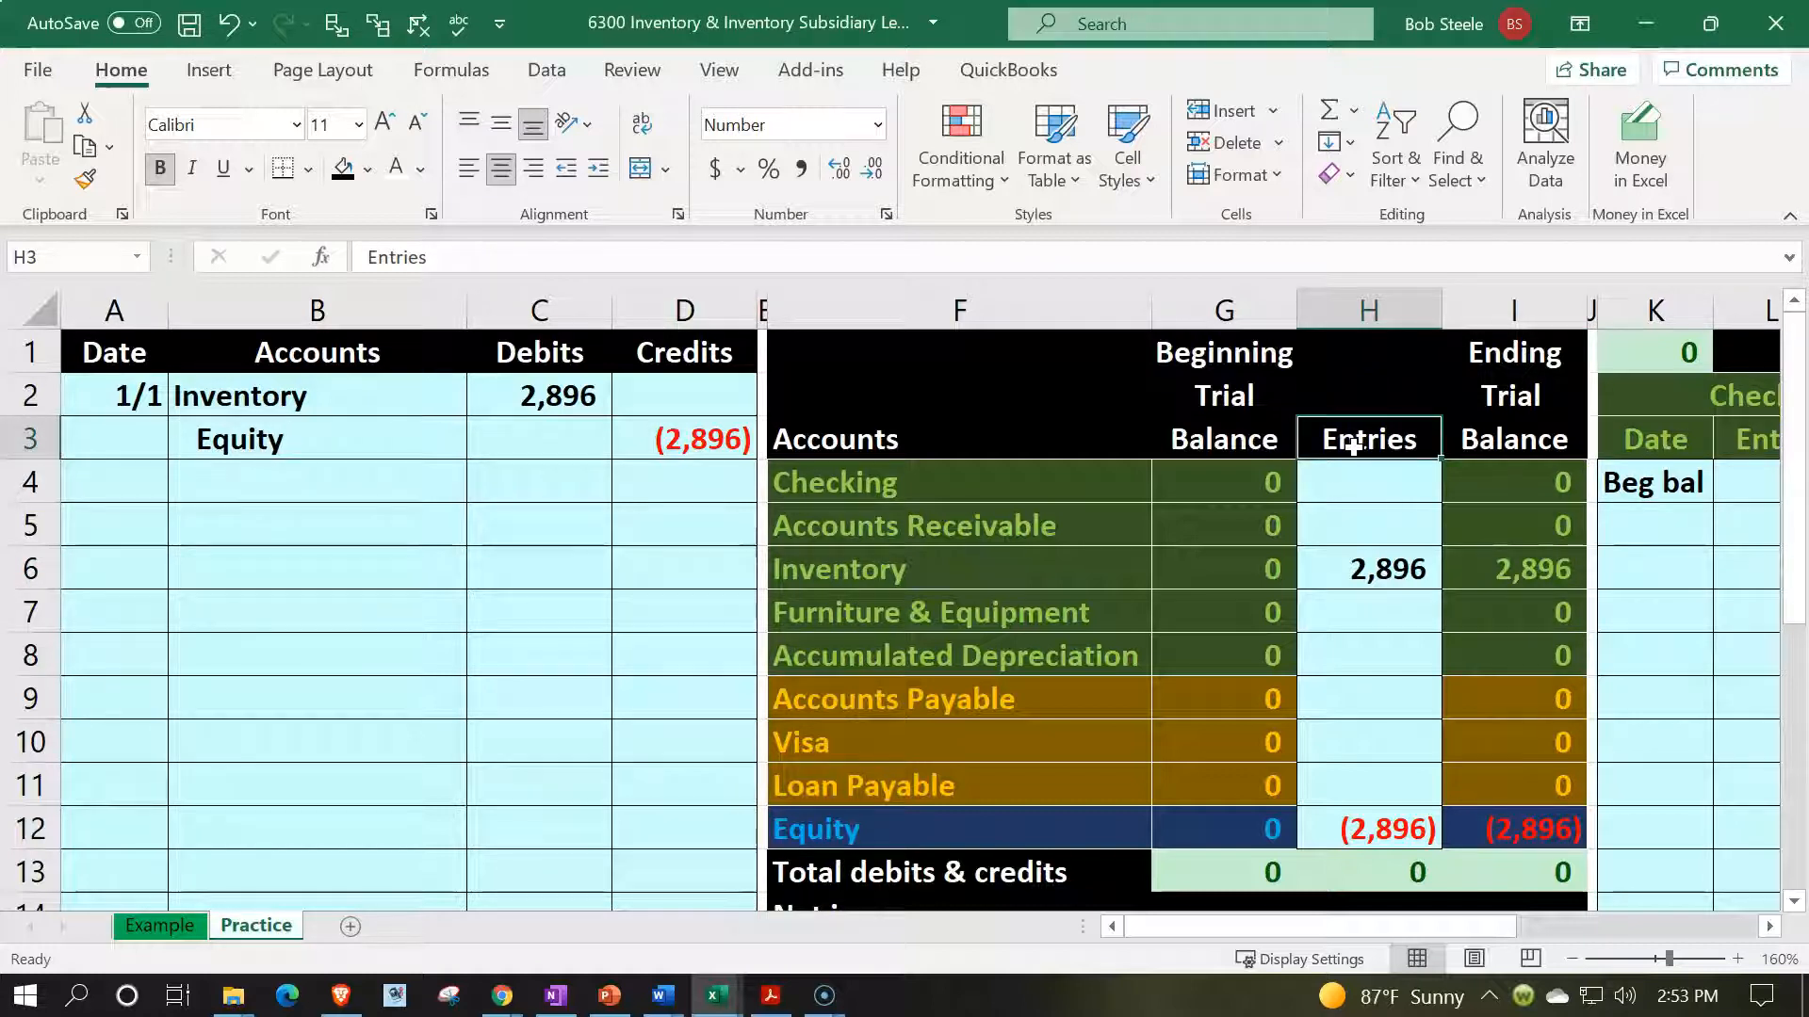
pyautogui.press('Right')
pyautogui.press('Right')
pyautogui.press('Right')
pyautogui.press('Right')
pyautogui.press('Right')
pyautogui.press('Right')
pyautogui.press('Right')
pyautogui.press('Right')
pyautogui.press('Right')
pyautogui.press('Right')
pyautogui.press('Right')
pyautogui.press('Right')
pyautogui.press('Right')
pyautogui.press('Right')
pyautogui.press('Right')
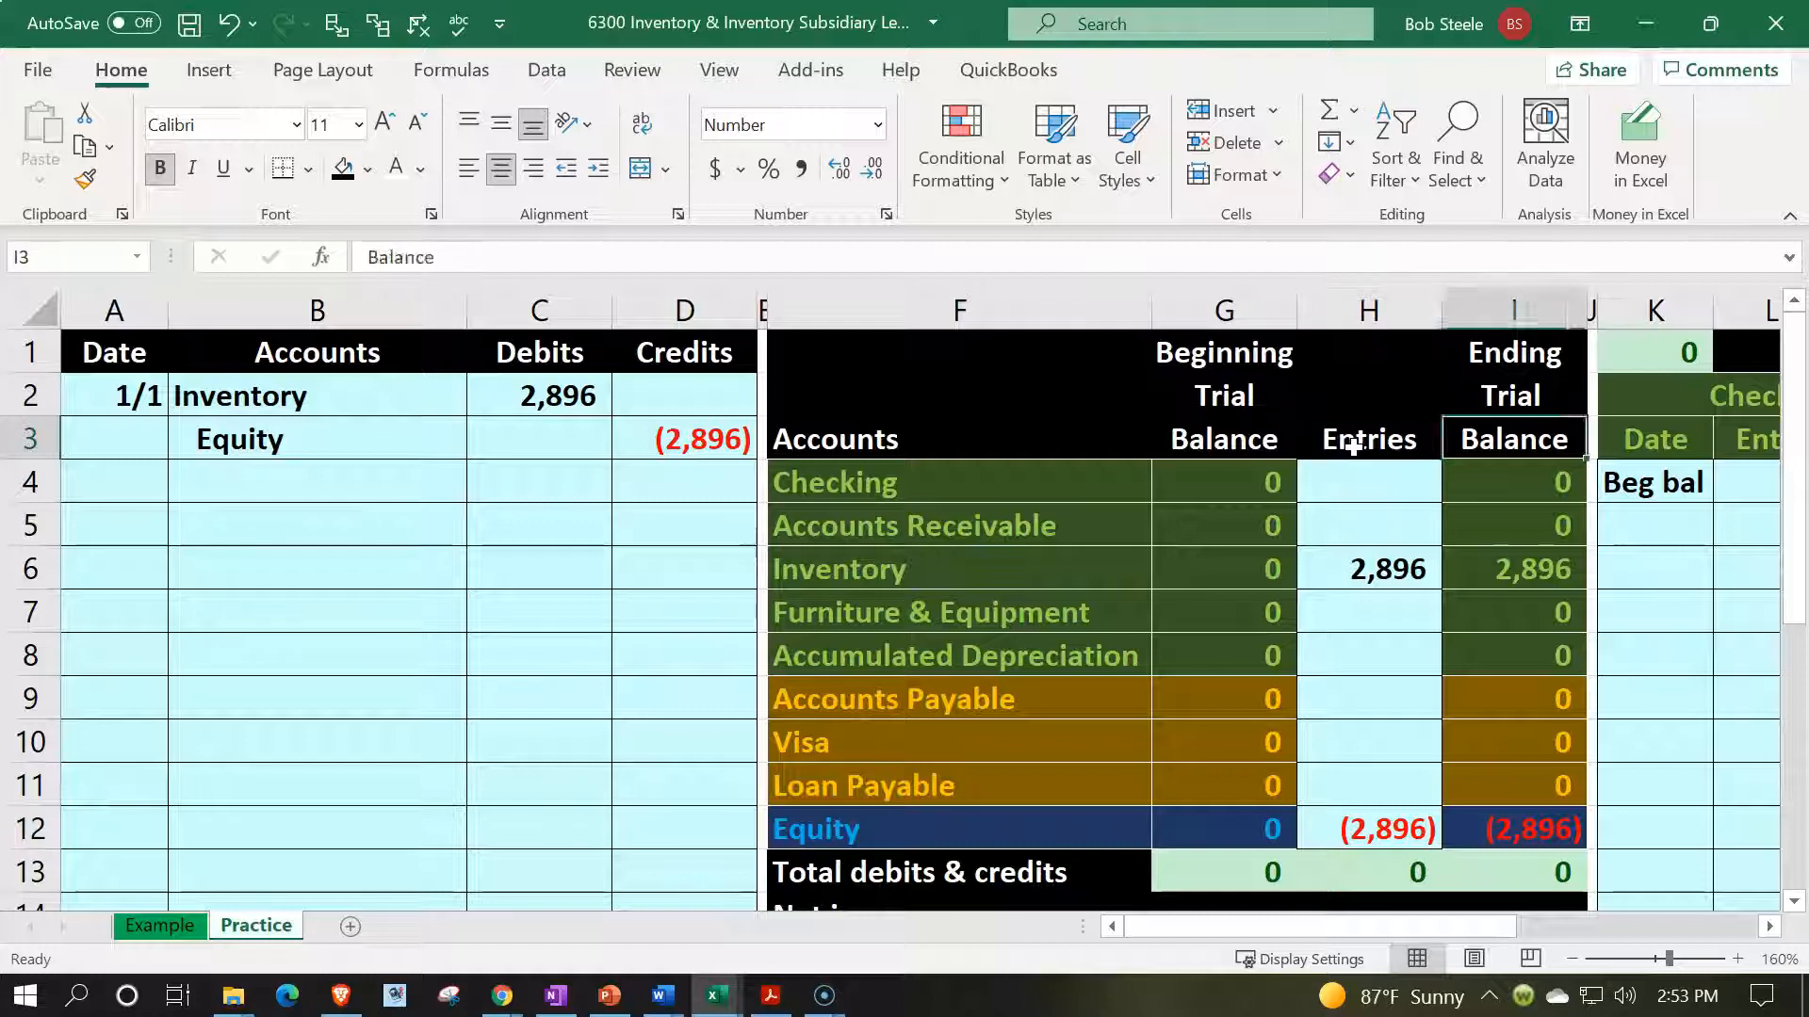
pyautogui.press('Right')
pyautogui.press('Right')
pyautogui.press('Right')
pyautogui.press('Right')
pyautogui.press('Right')
pyautogui.press('Right')
pyautogui.press('Right')
pyautogui.press('Right')
pyautogui.press('Right')
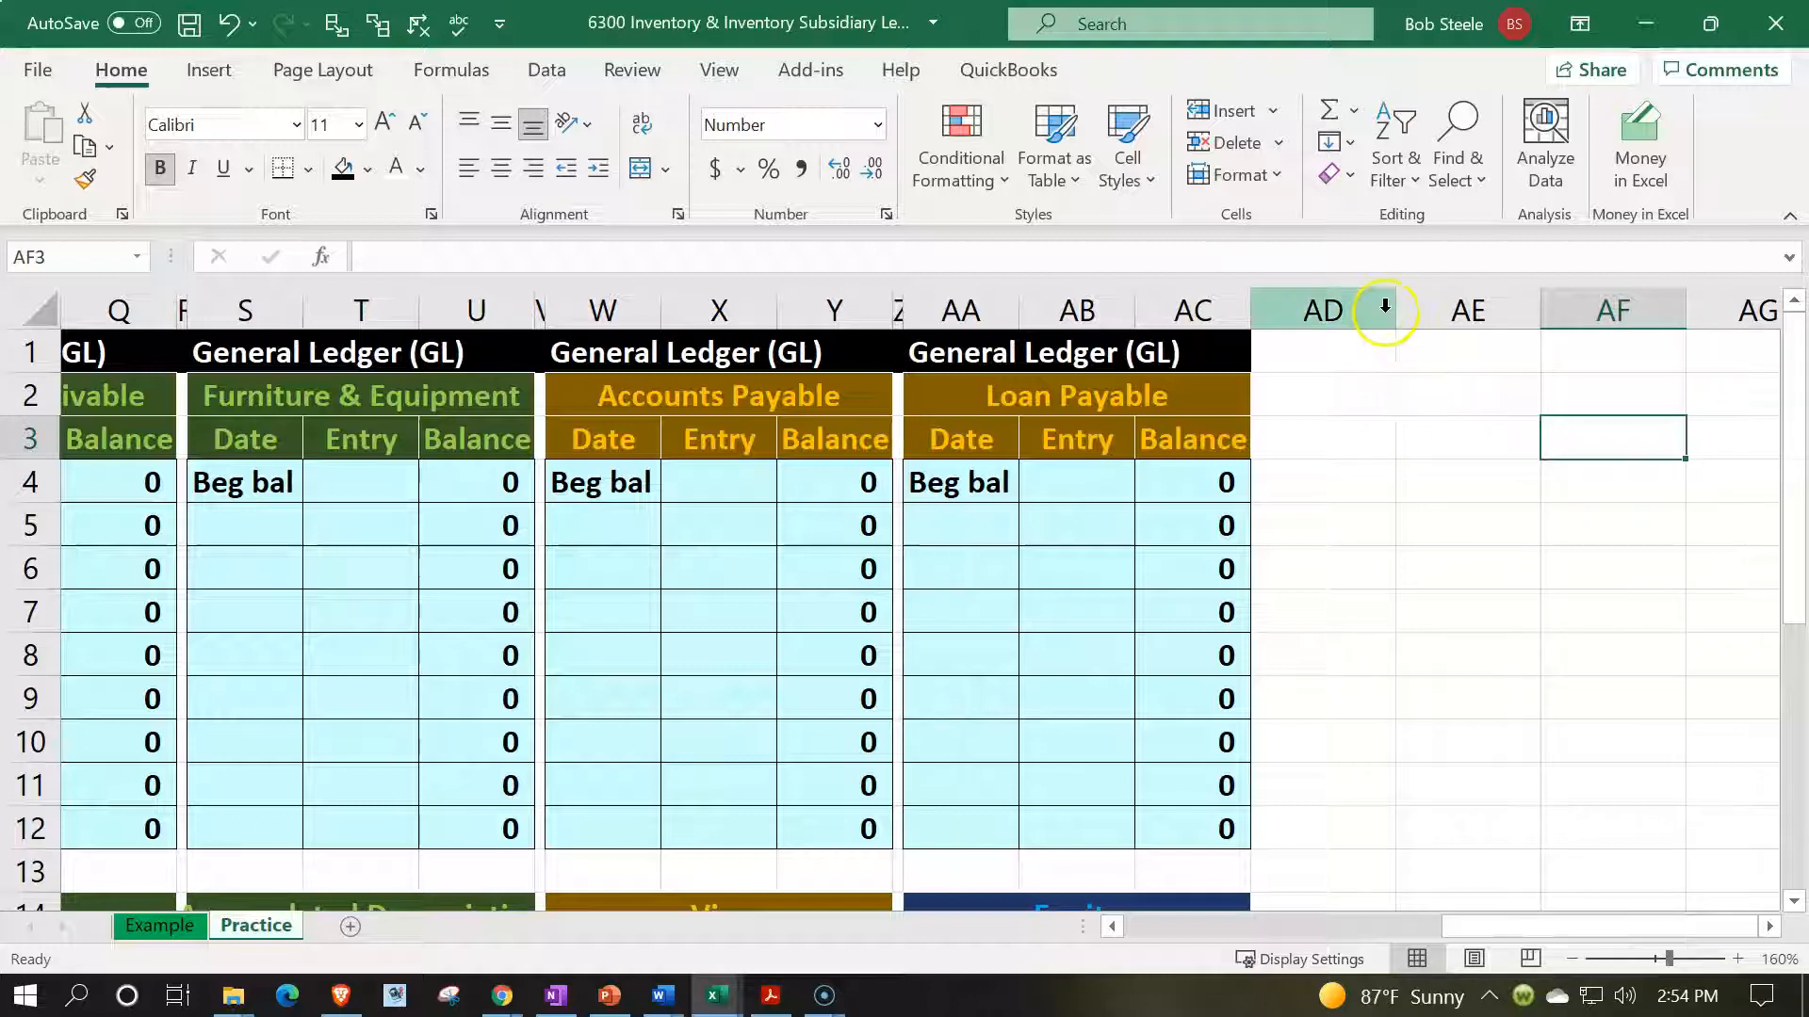
pyautogui.moveTo(1393, 303); pyautogui.dragTo(1263, 319)
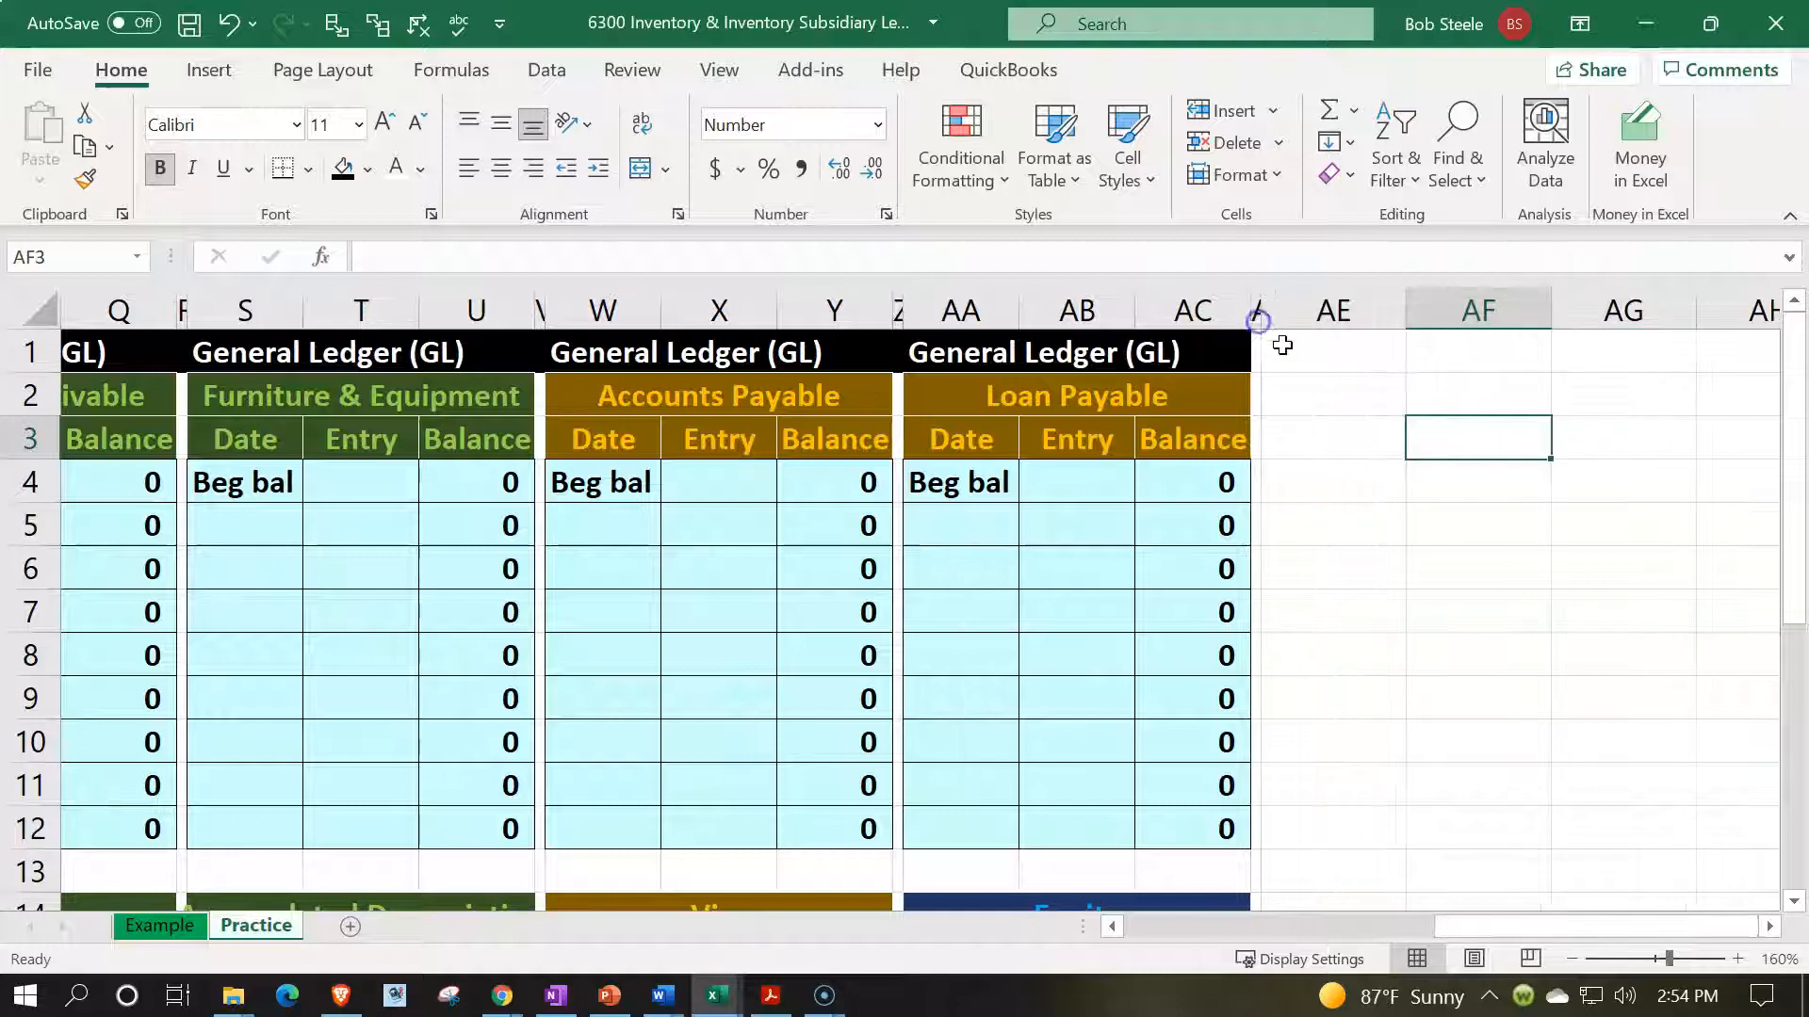
# - Enter the title Inventory Subsidiary Ledger in AE1
pyautogui.click(1332, 349)
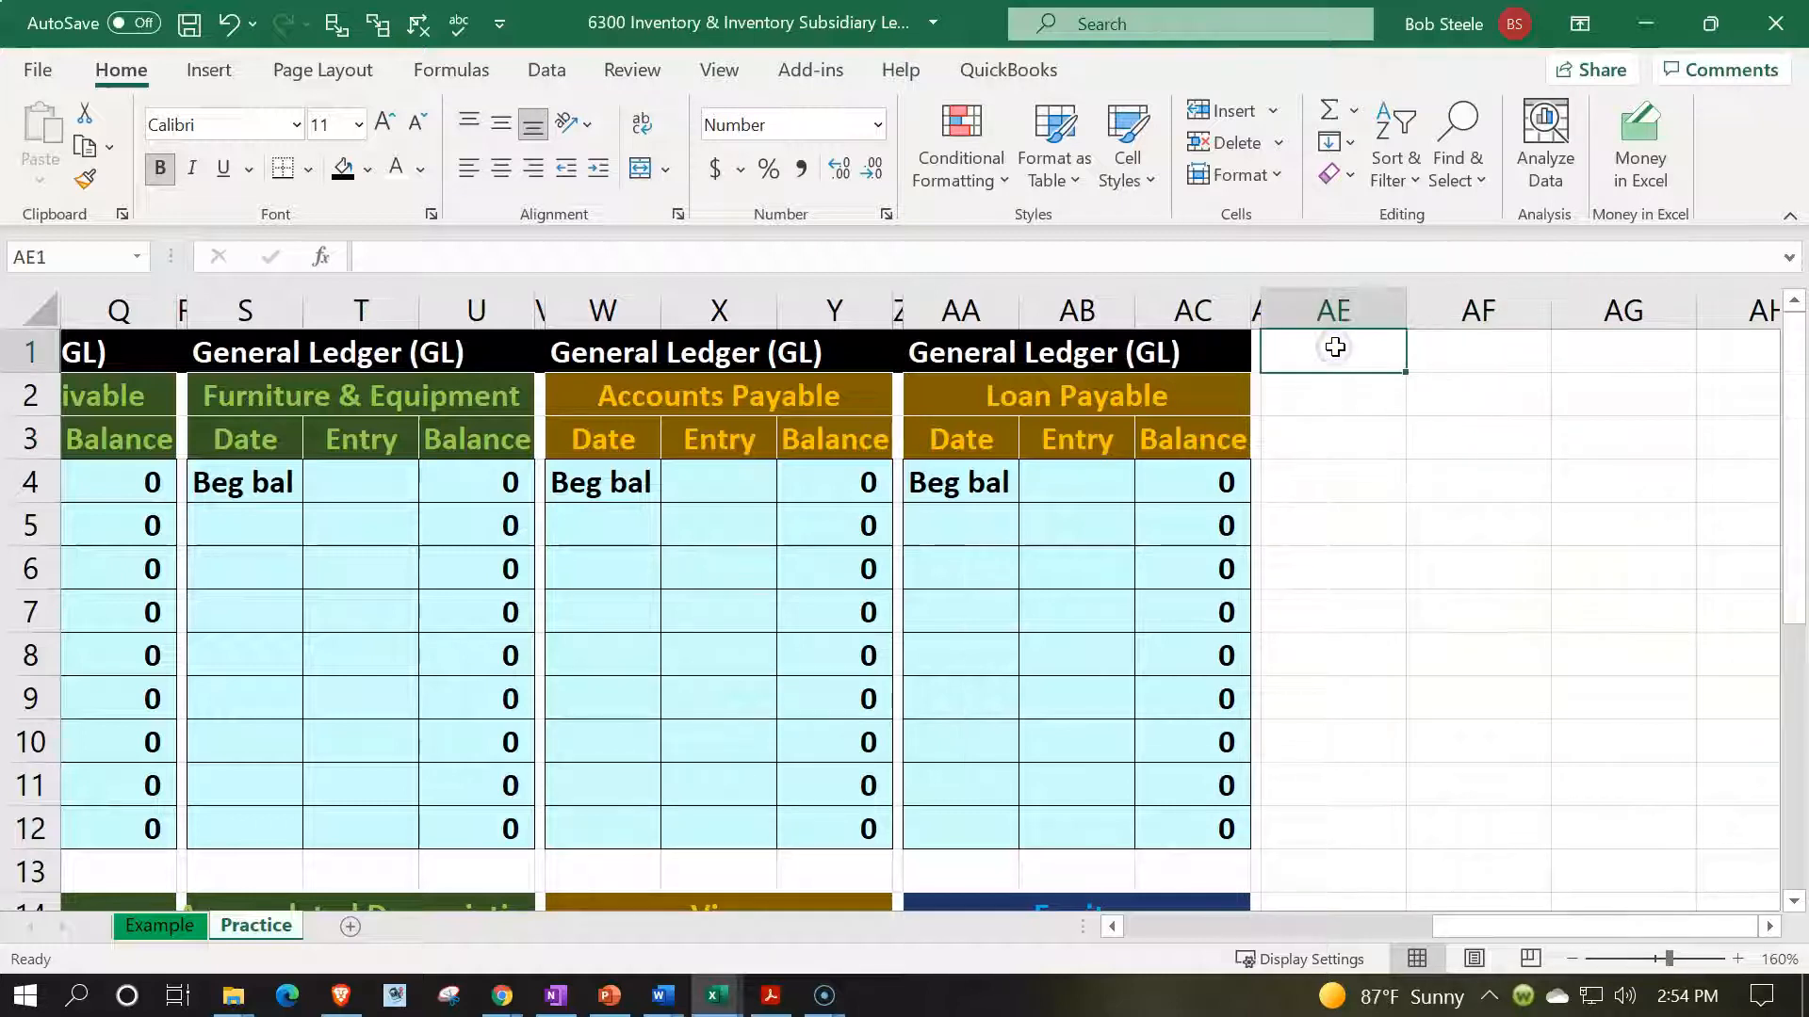
pyautogui.write('Inventory')
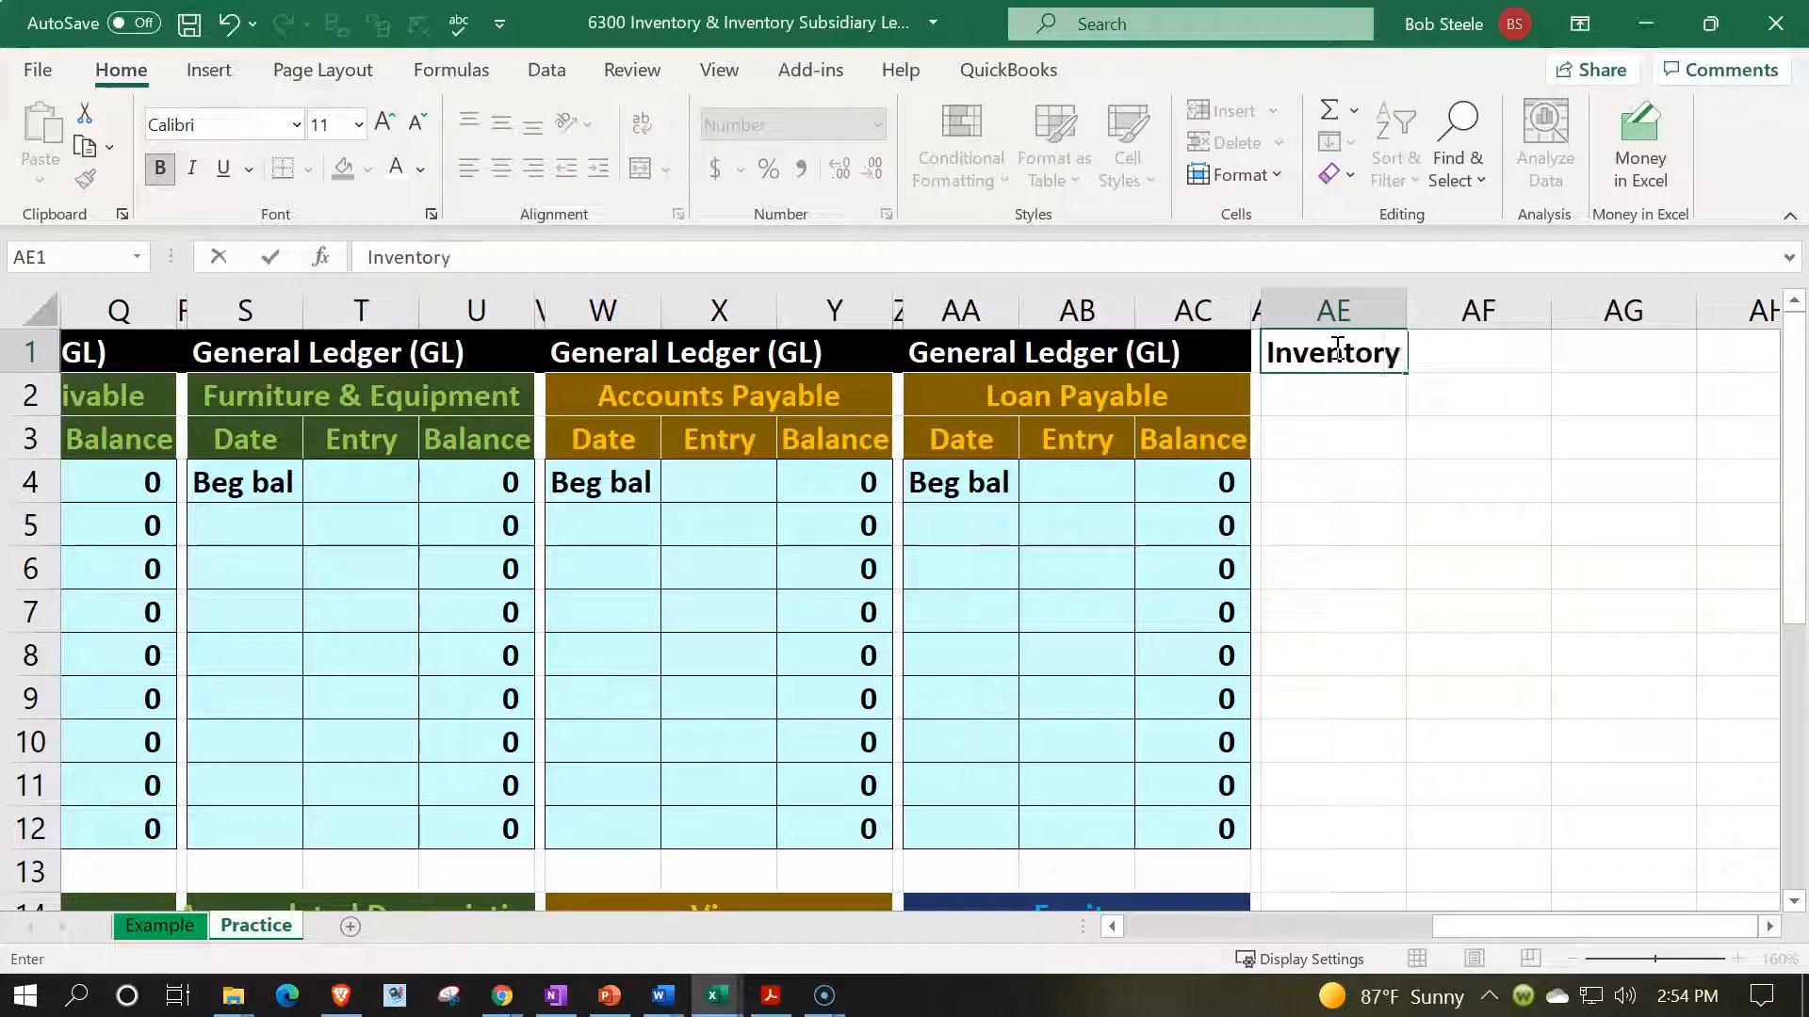
pyautogui.write(' Subsidiary Ledger')
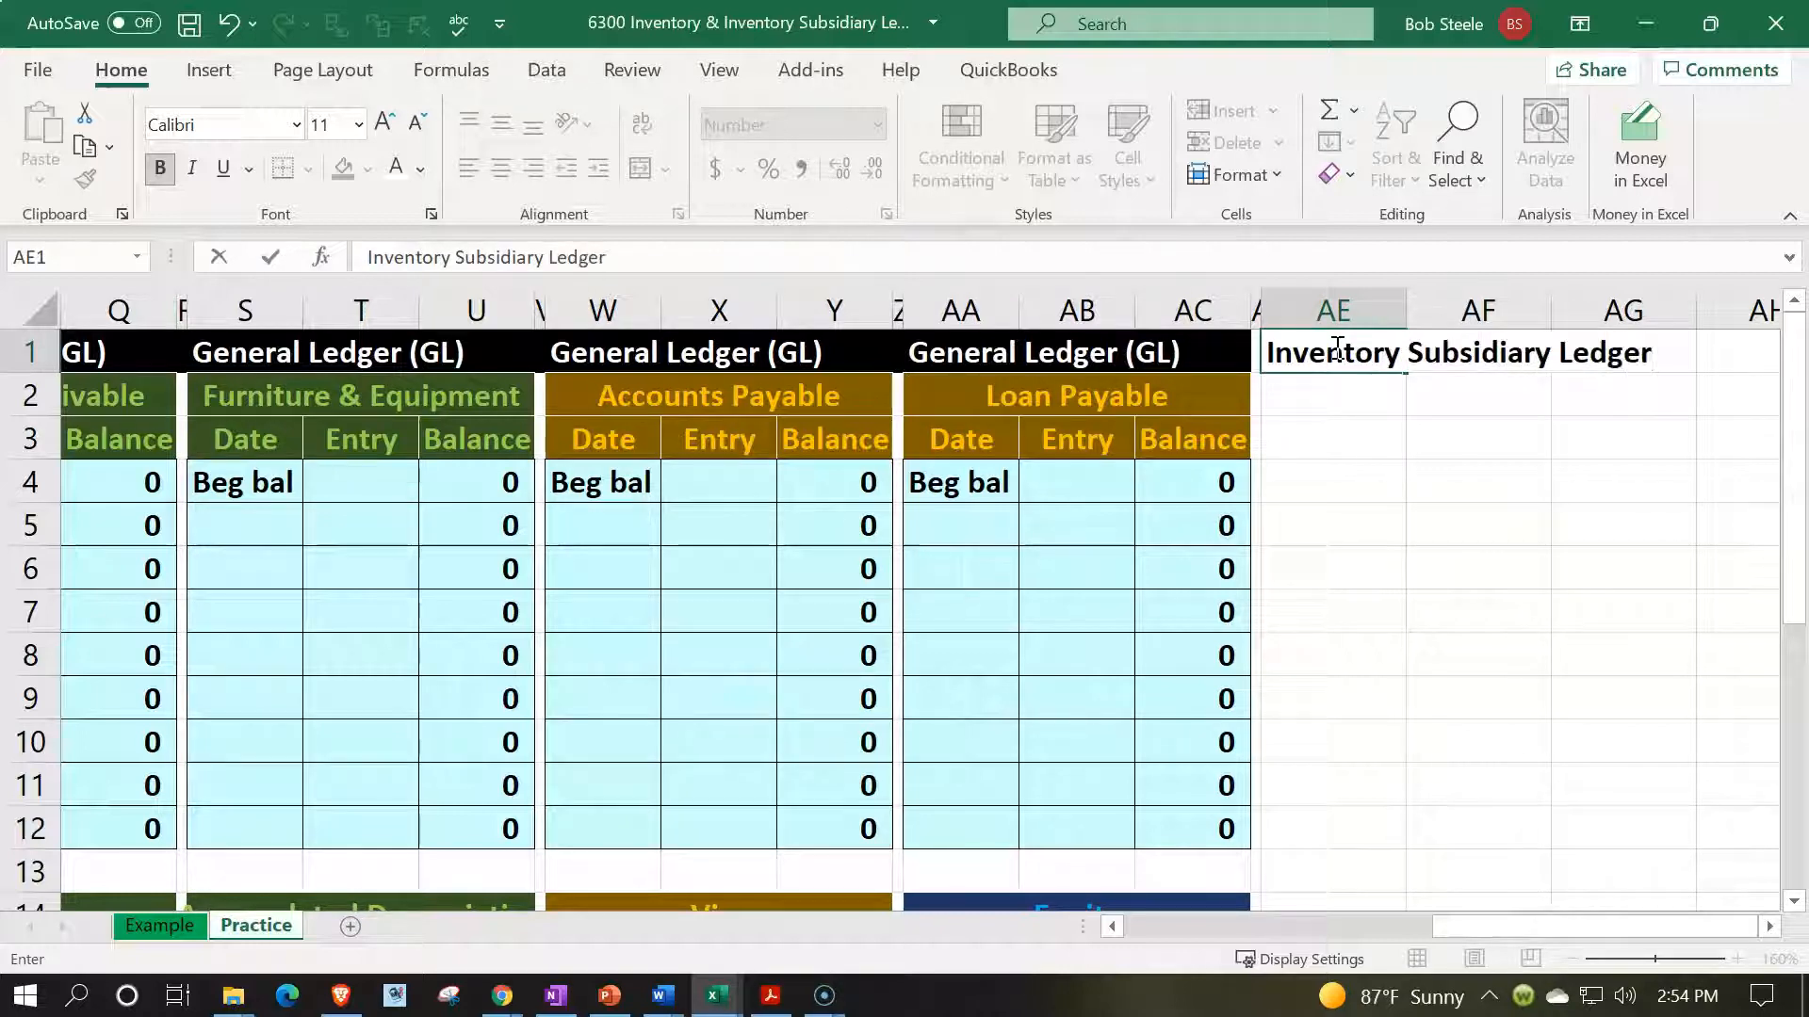
pyautogui.press('Return')
# - Add the headings Purchases in AF2 and Cost of Goods Sold in AI2 below the subsidiary ledger title
pyautogui.press('Right')
pyautogui.press('Right')
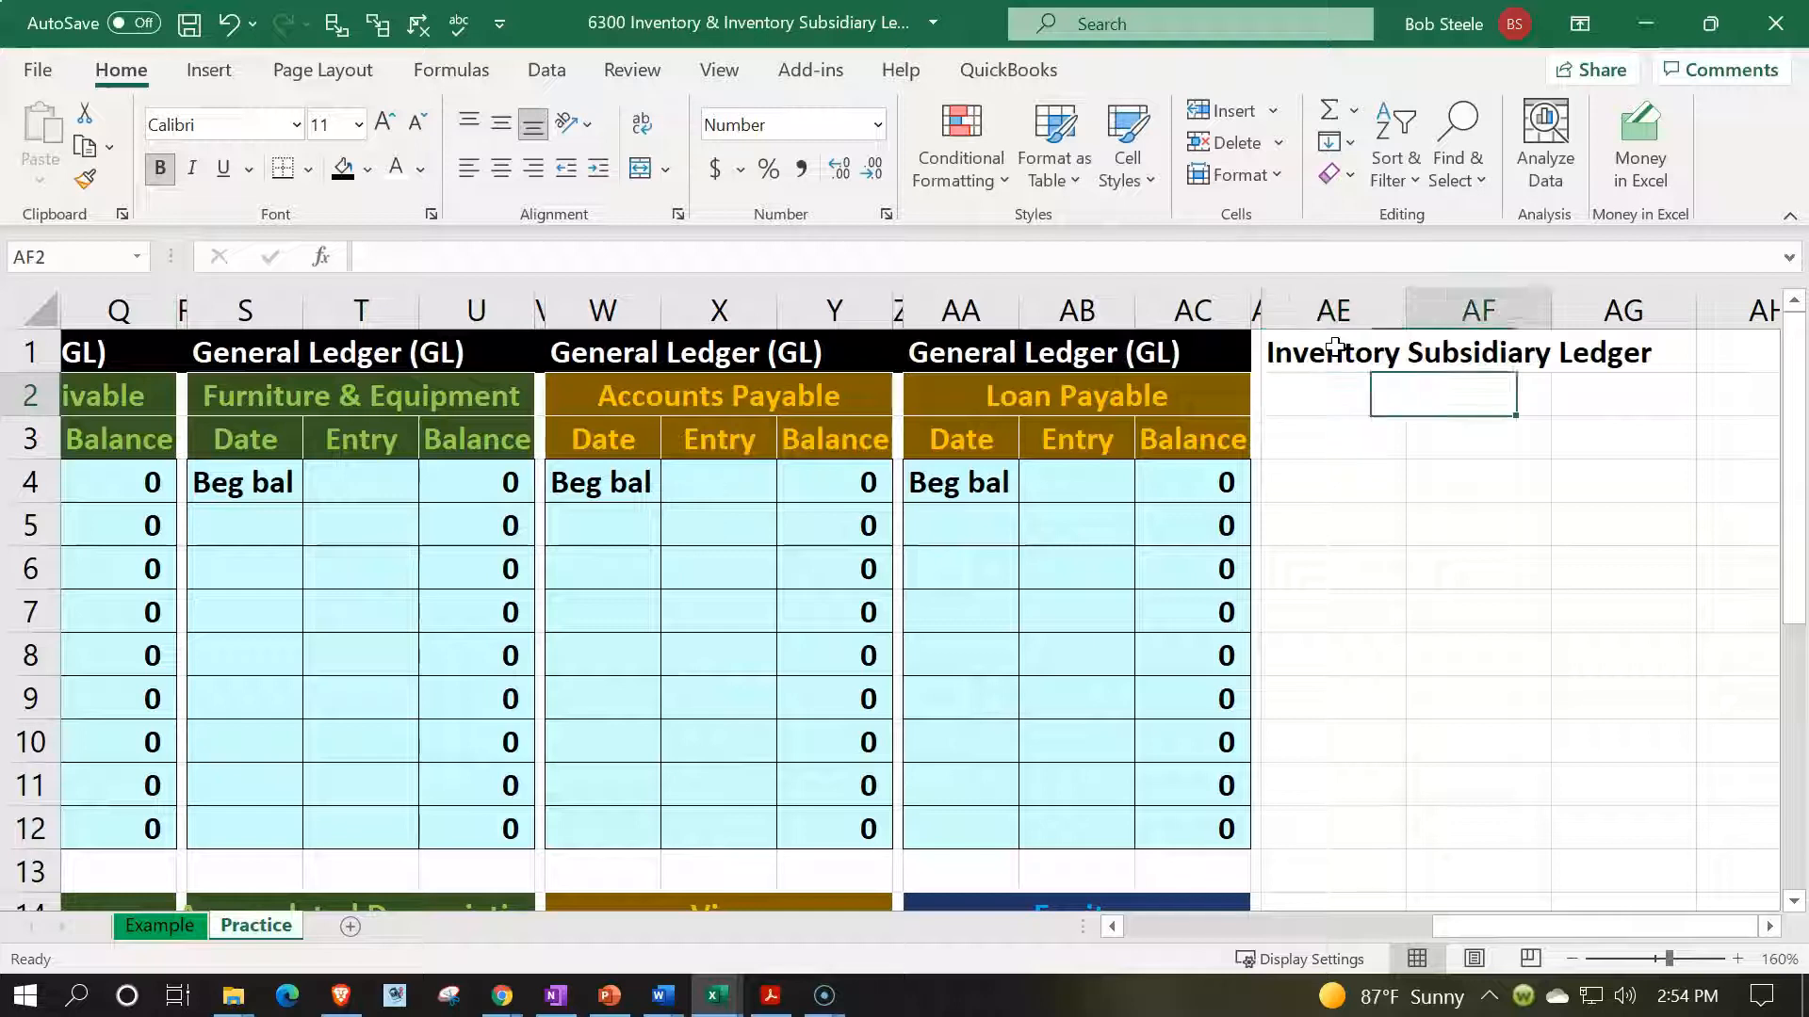
pyautogui.press('Left')
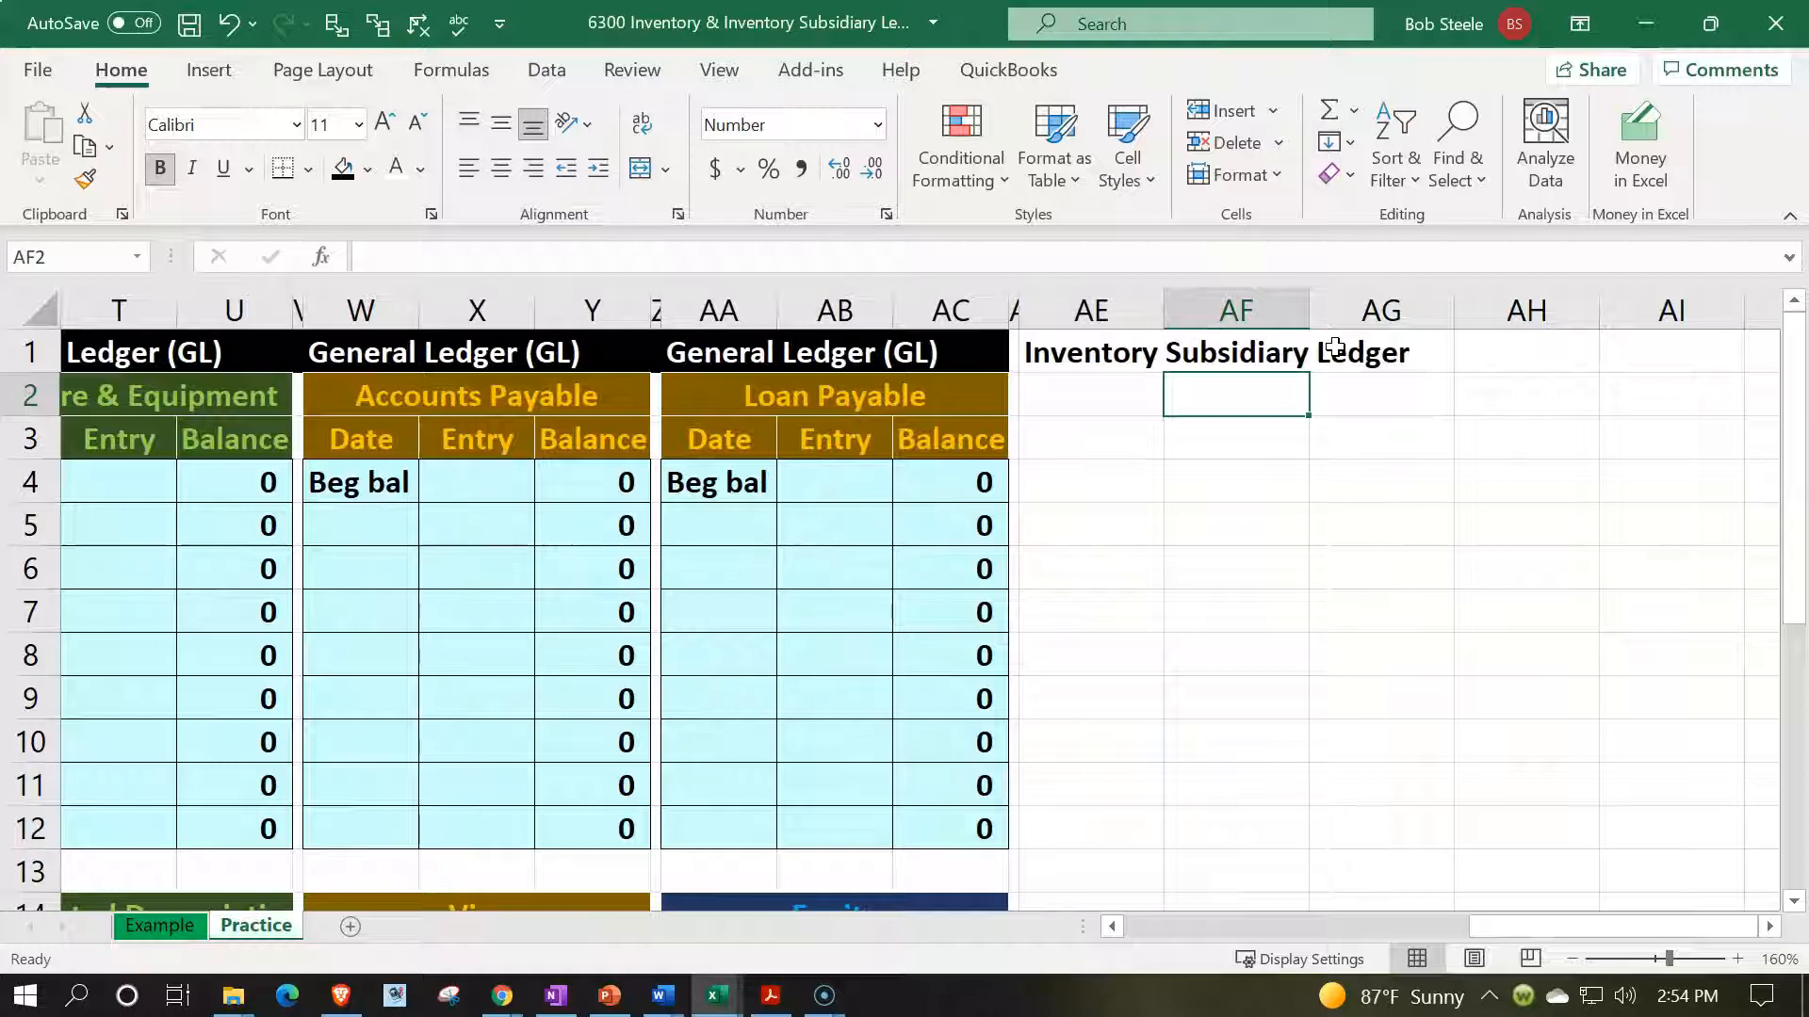
pyautogui.write('Purchases')
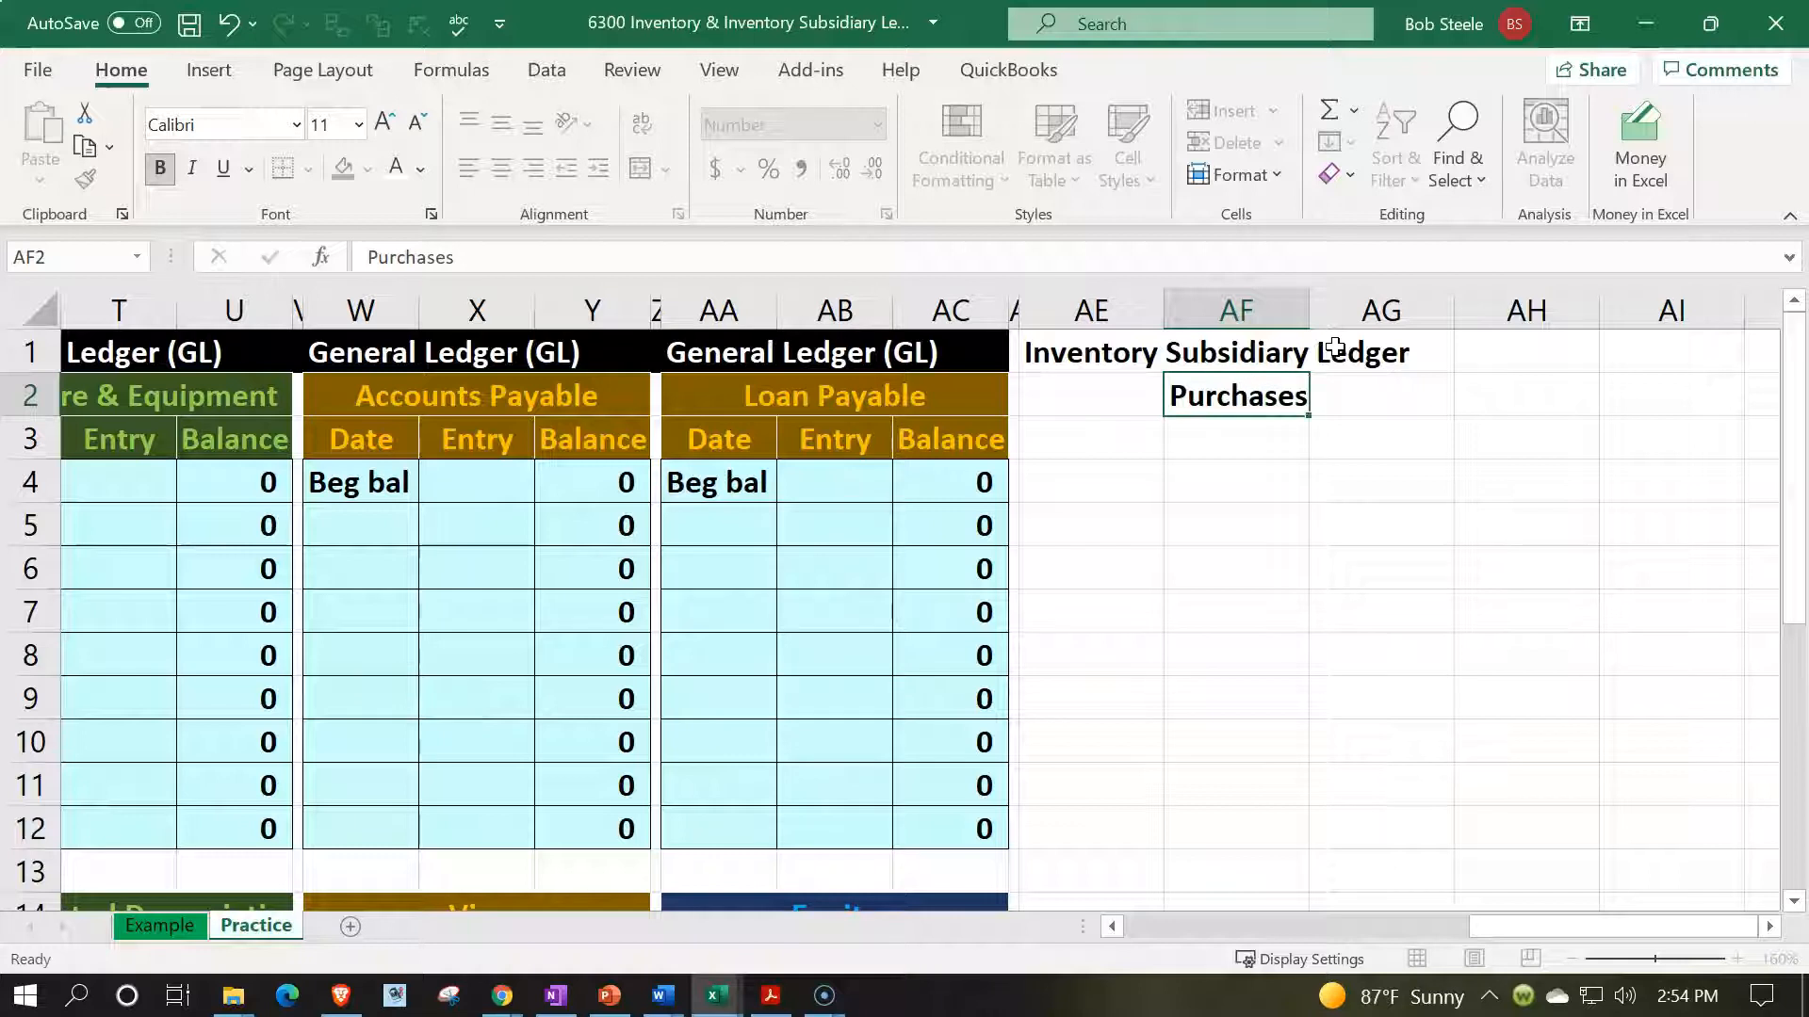
pyautogui.press('Right')
pyautogui.press('Right')
pyautogui.press('Right')
pyautogui.write('C')
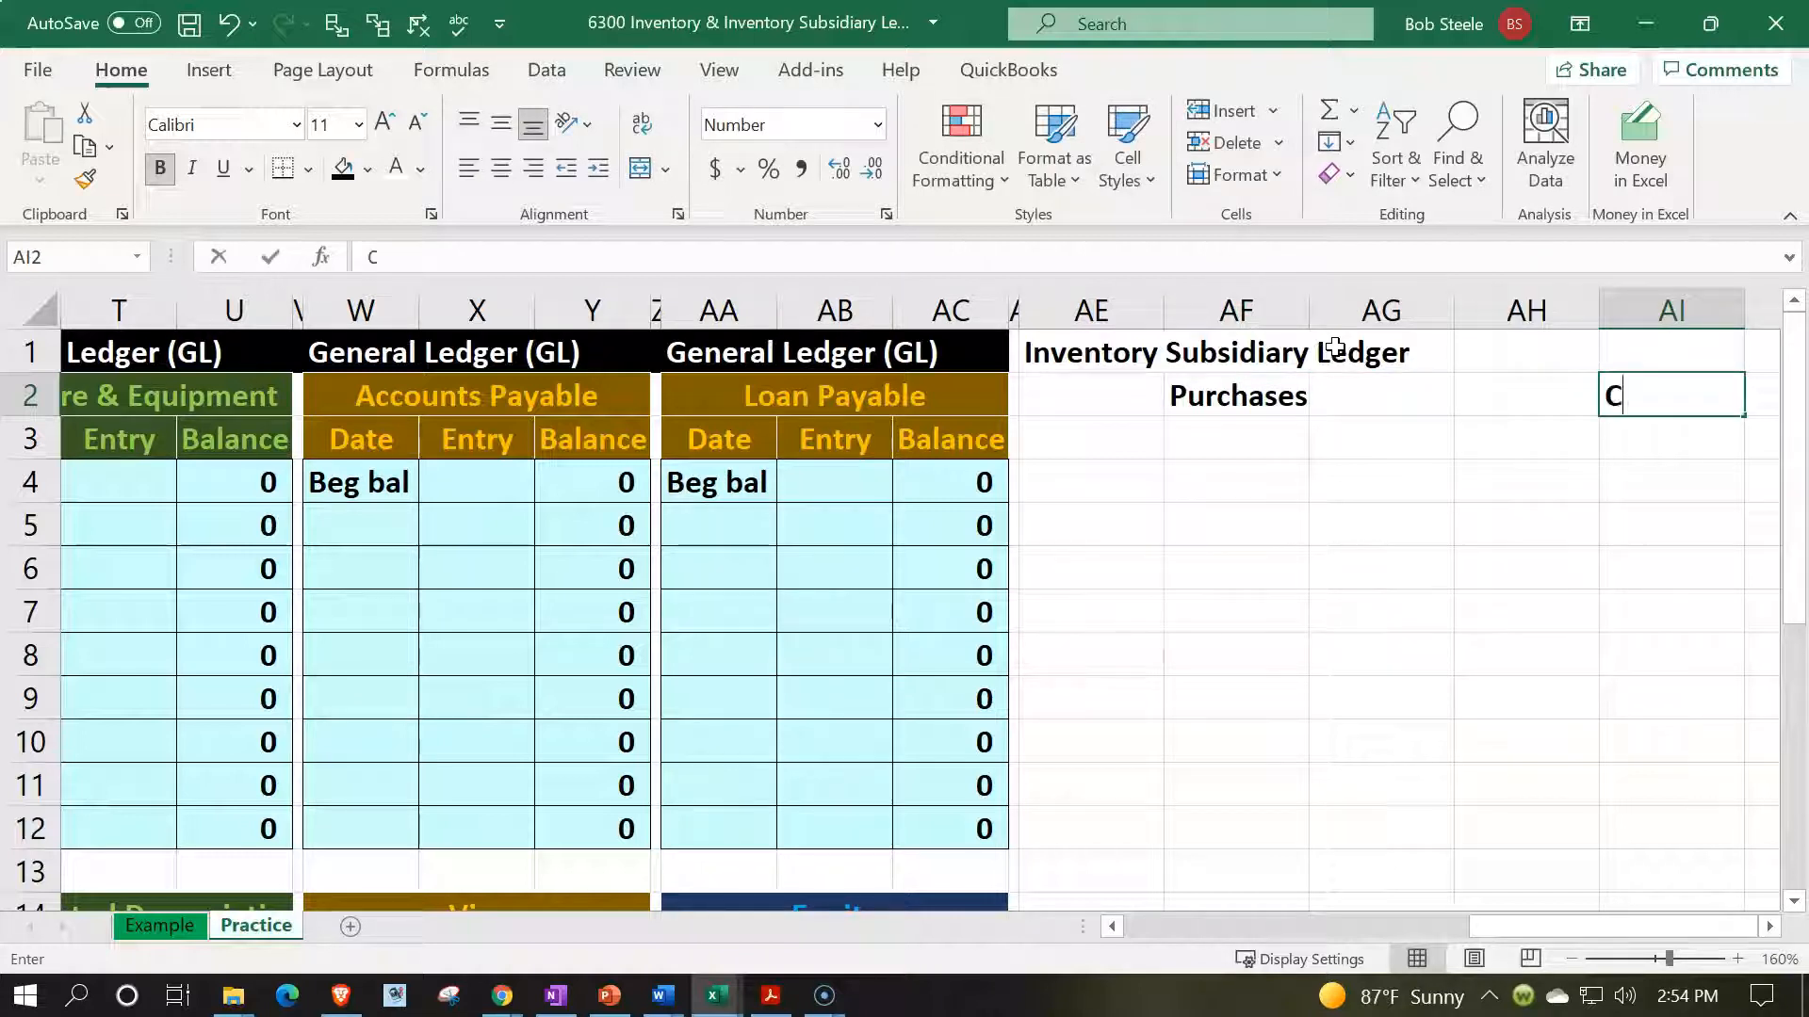
pyautogui.write('ost of Good')
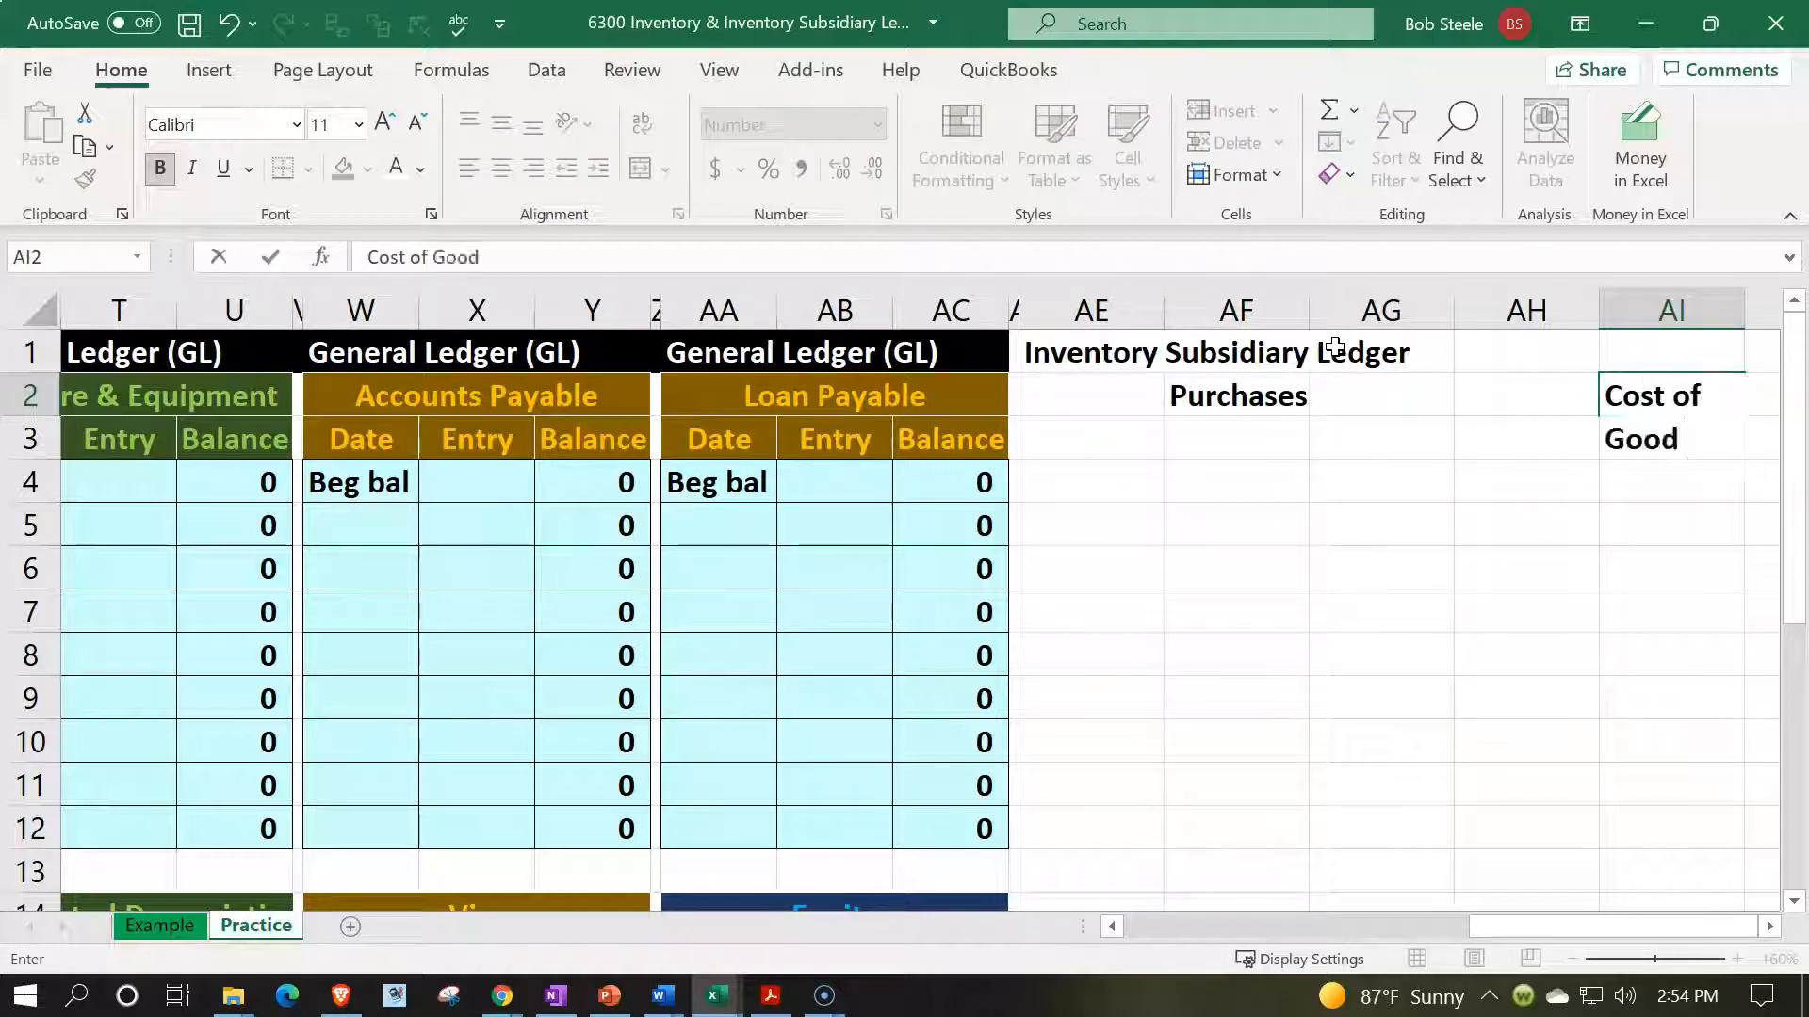
pyautogui.write('s Sold')
# - Add the heading Ending Inventory in AL2
pyautogui.press('Right')
pyautogui.press('Right')
pyautogui.press('Right')
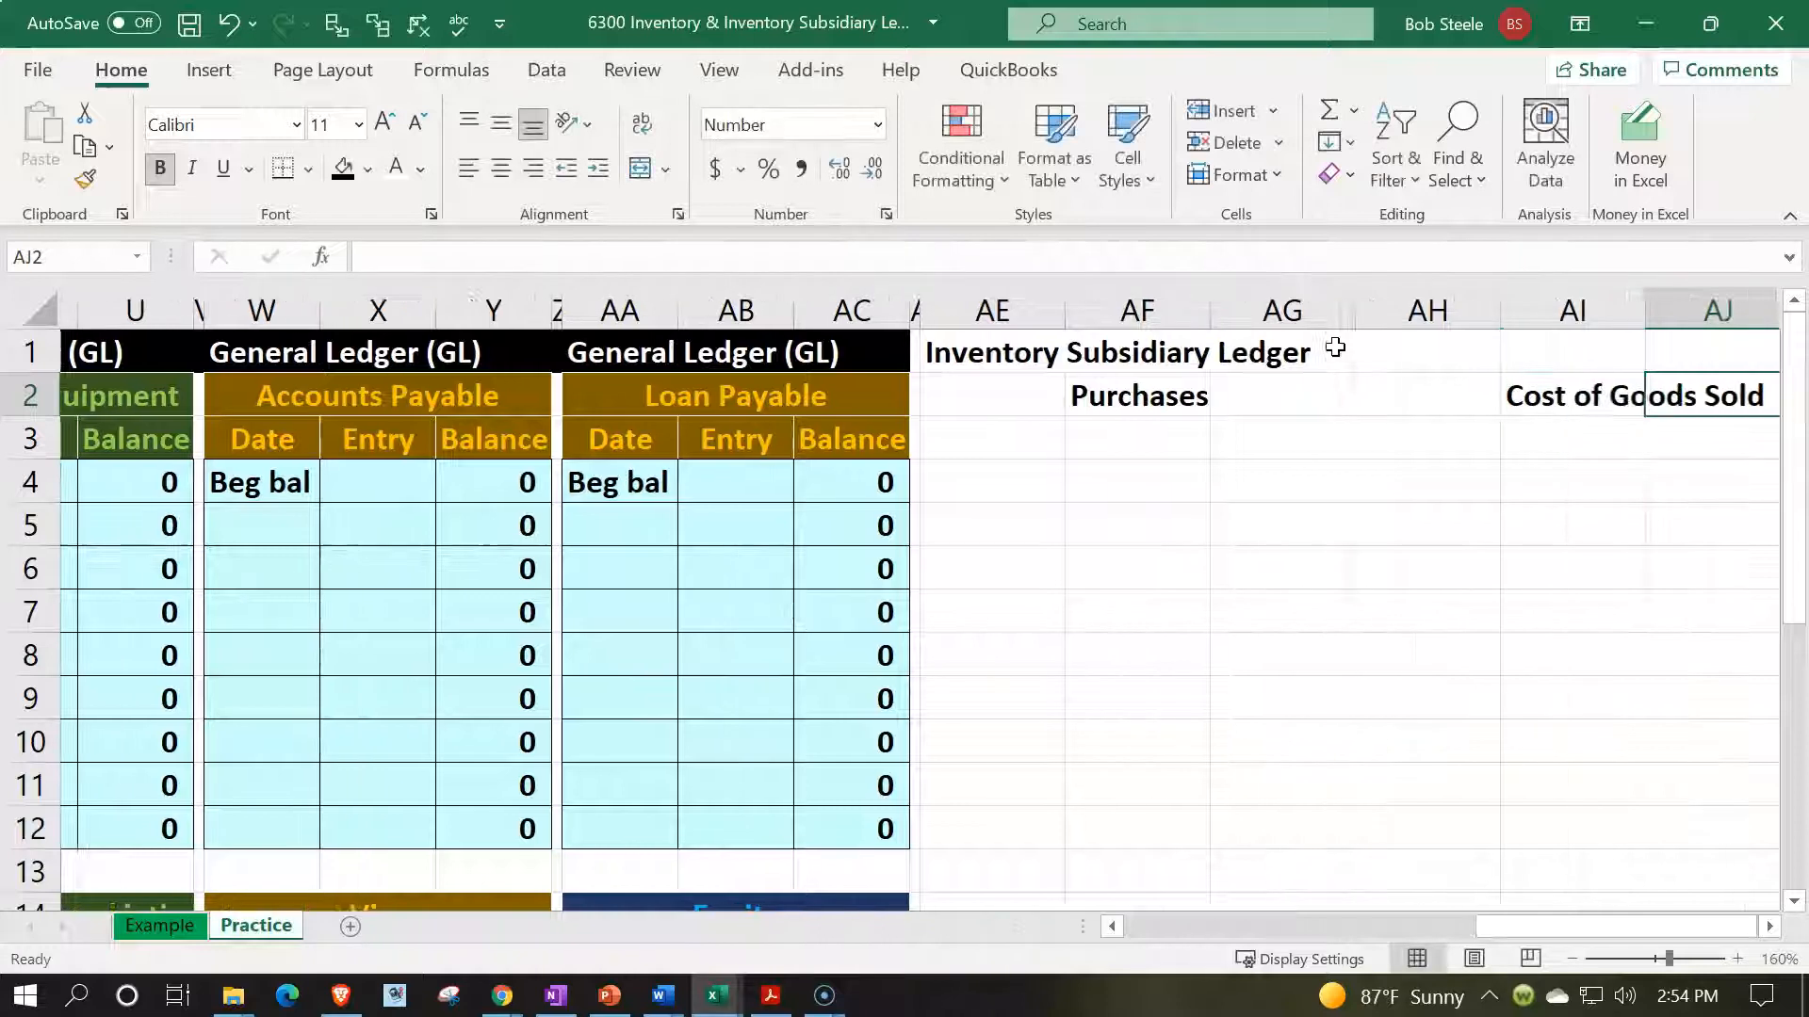
pyautogui.write('End ')
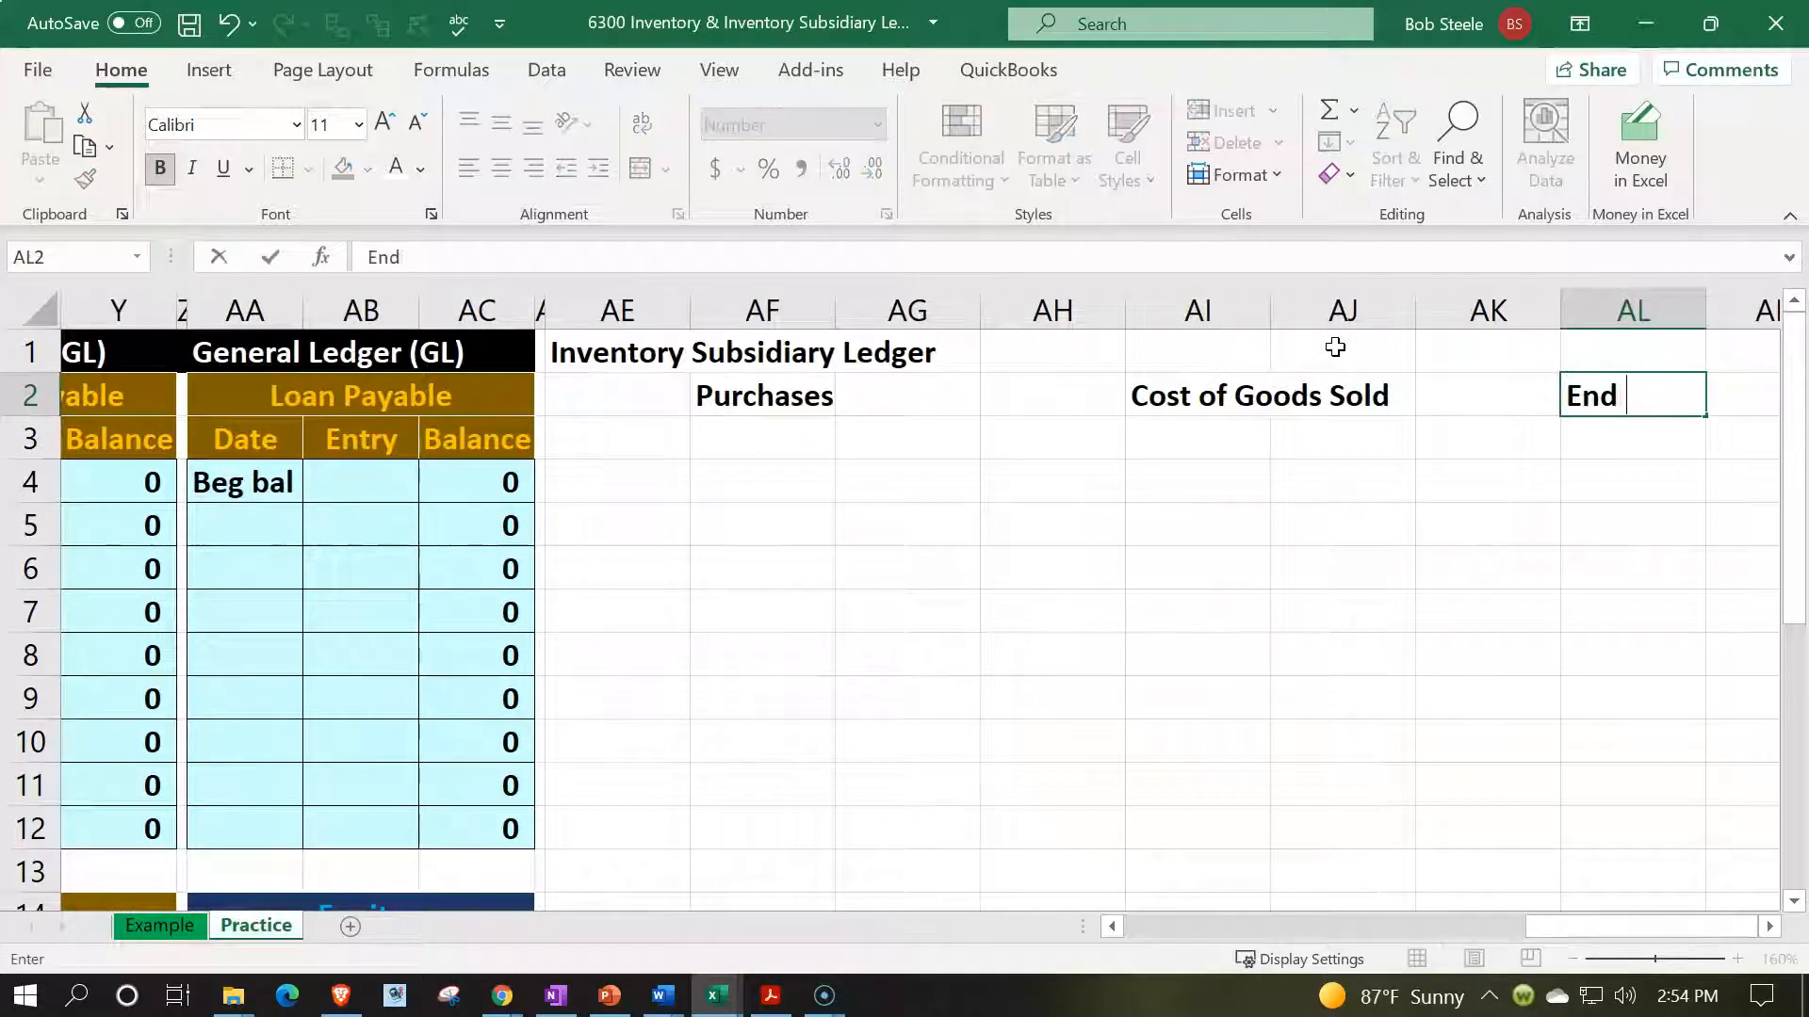
pyautogui.write('ing Inventory')
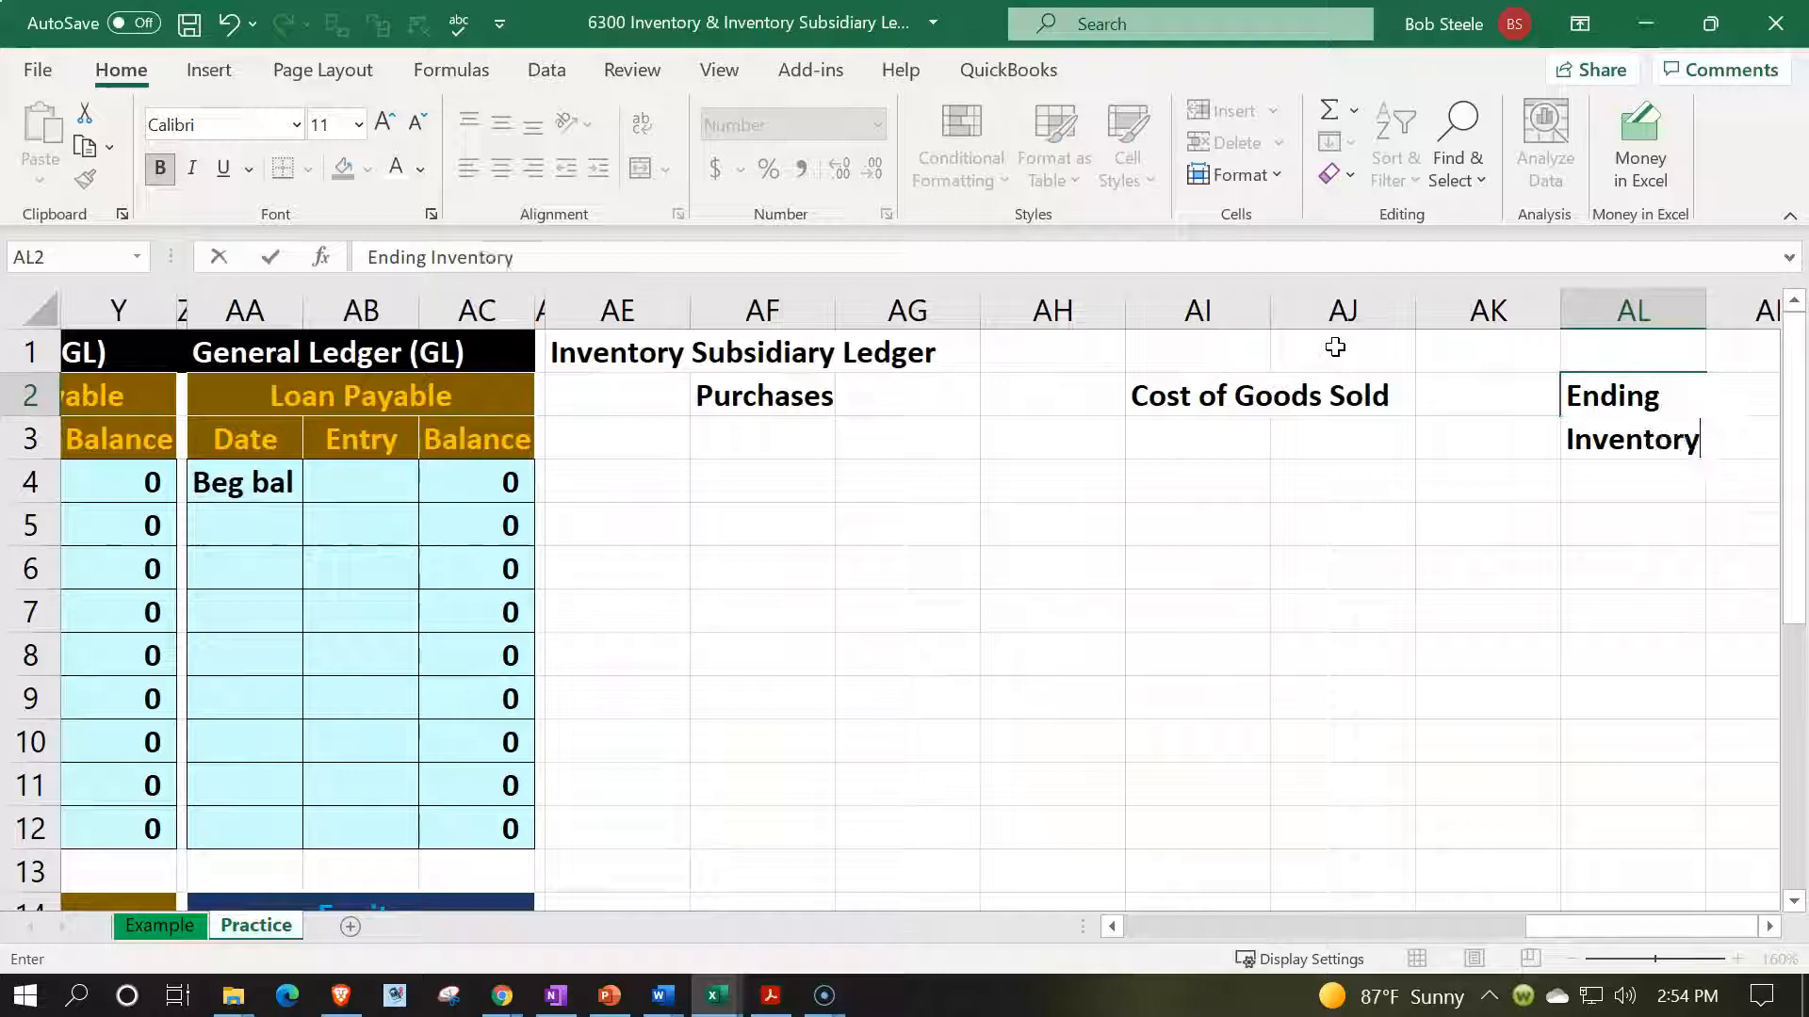
pyautogui.press('Return')
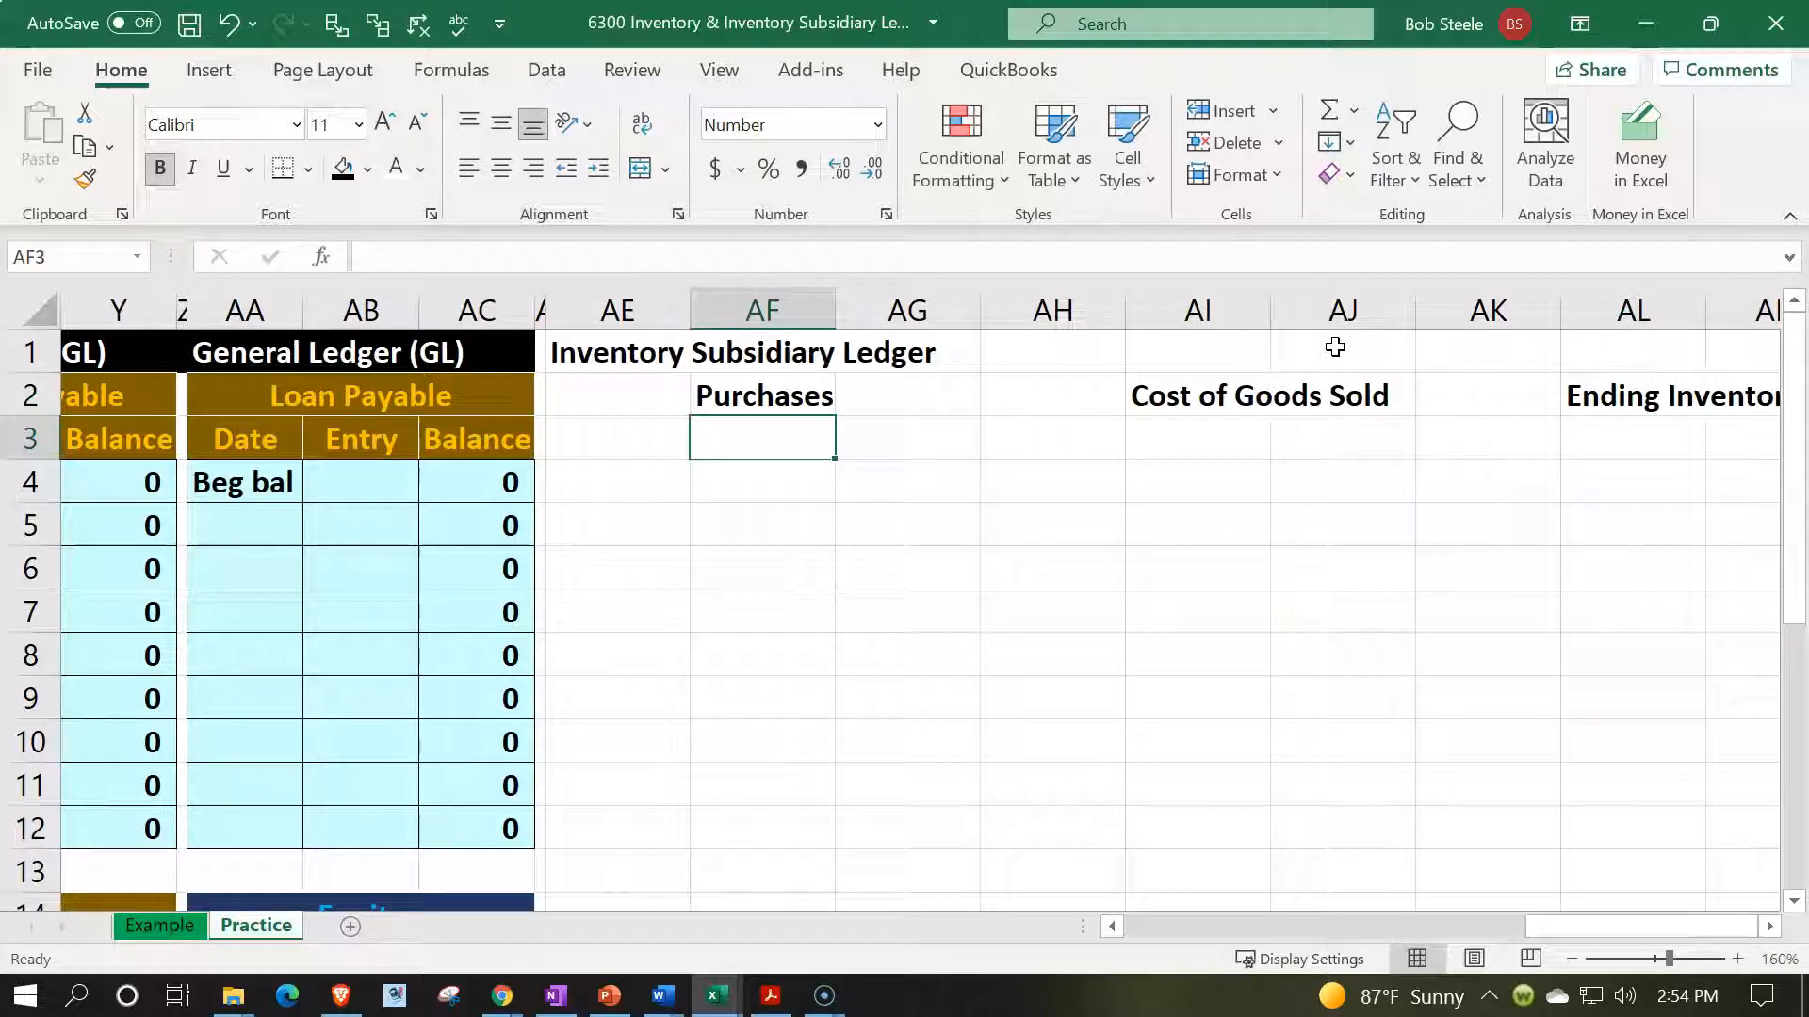
# - Switch to the Inventroy Items Worksheet workbook and examine the first inventory item's row back to its item name
pyautogui.press('Left')
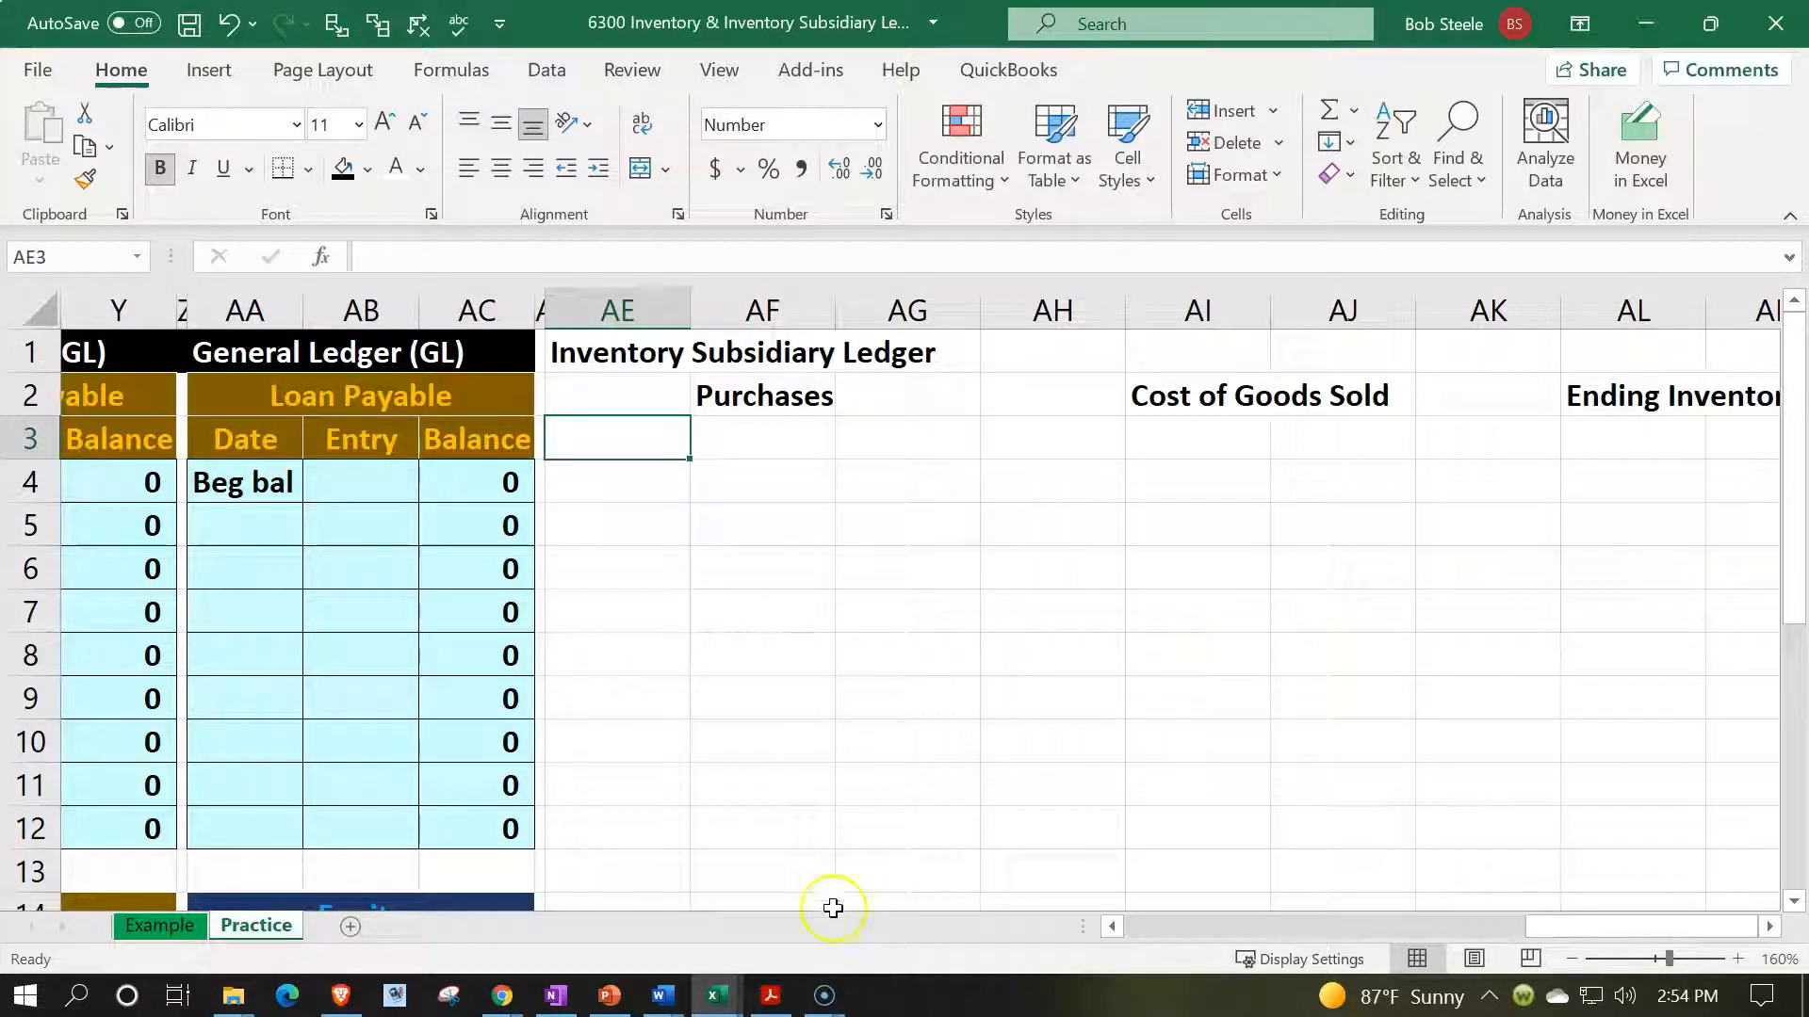
pyautogui.click(770, 996)
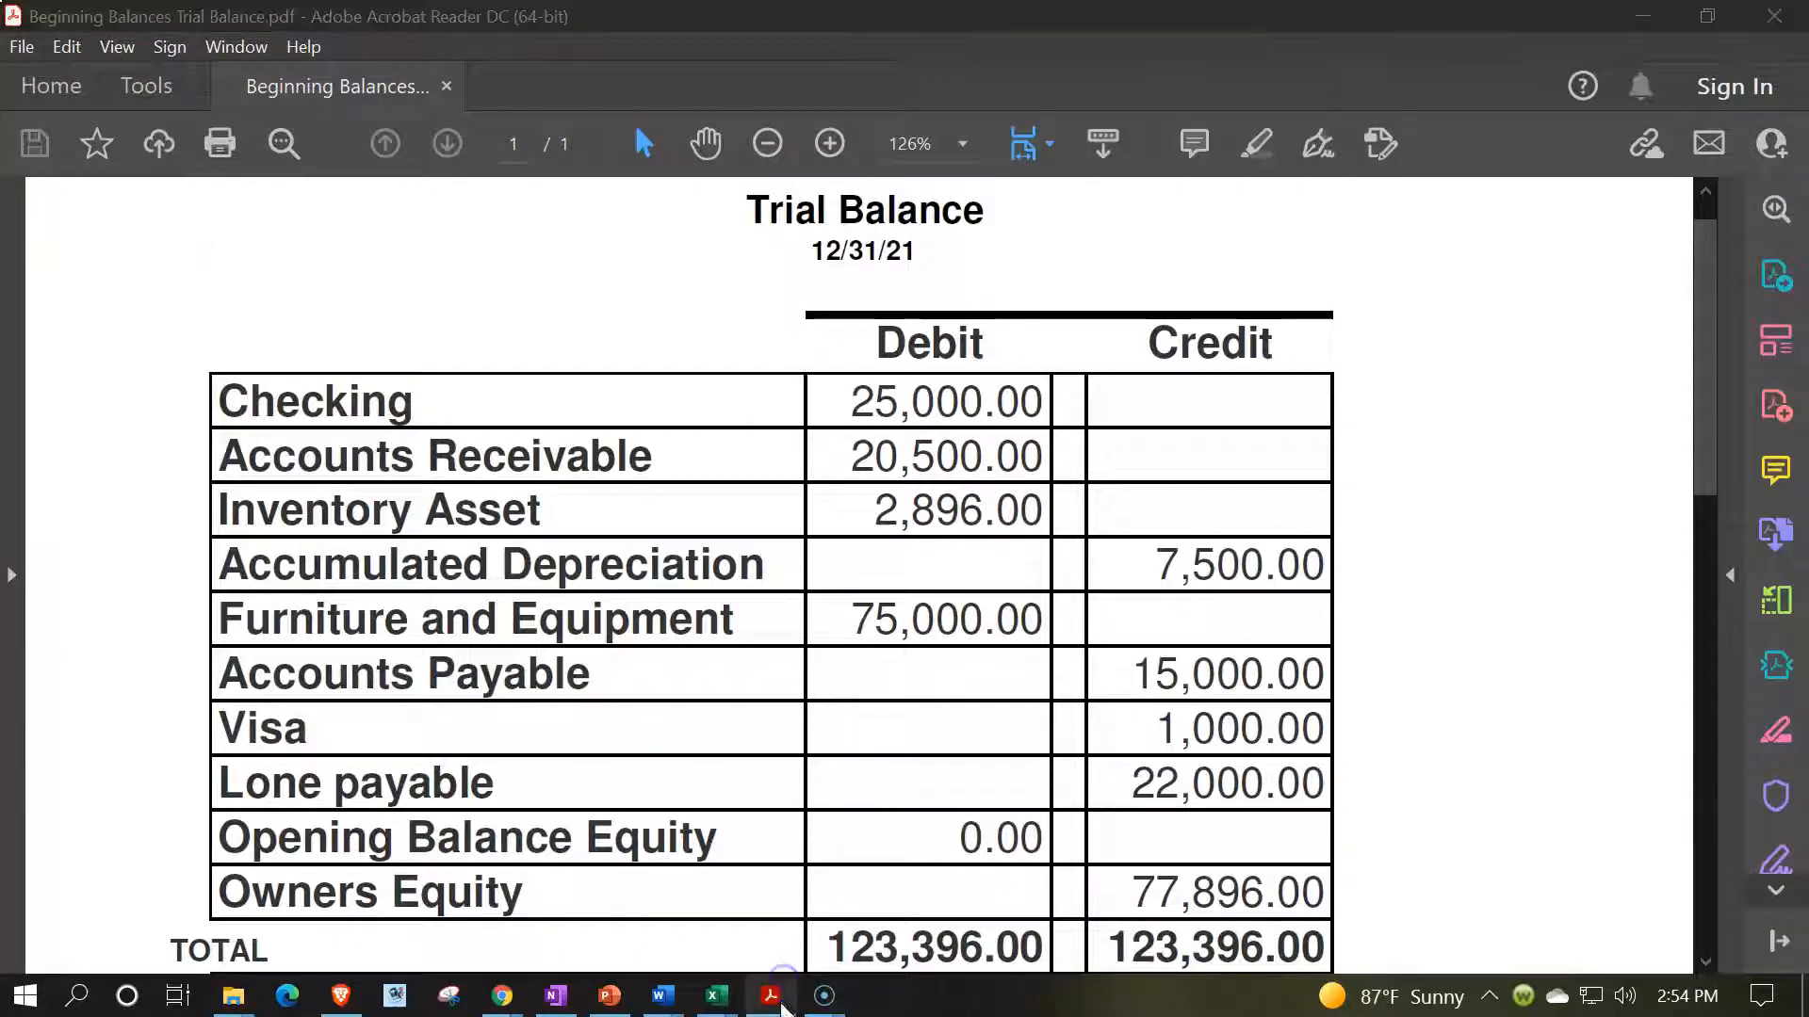
pyautogui.moveTo(740, 1003)
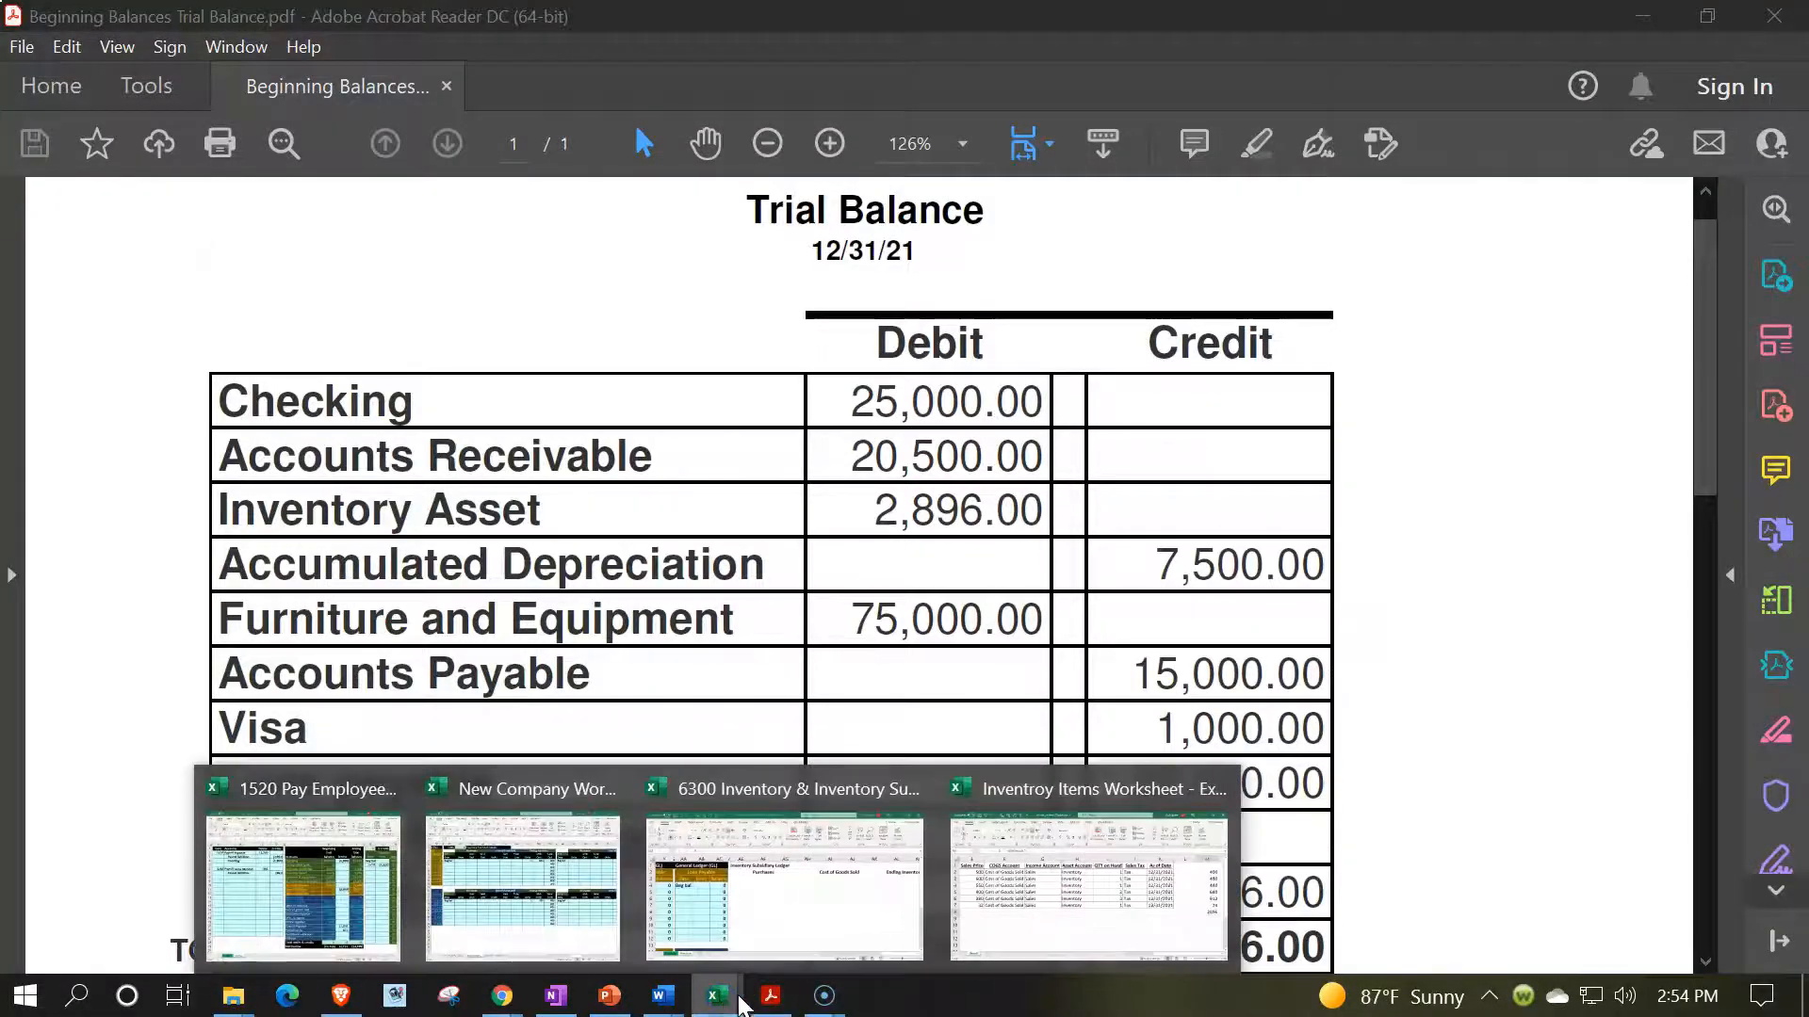
pyautogui.click(1009, 908)
pyautogui.click(577, 490)
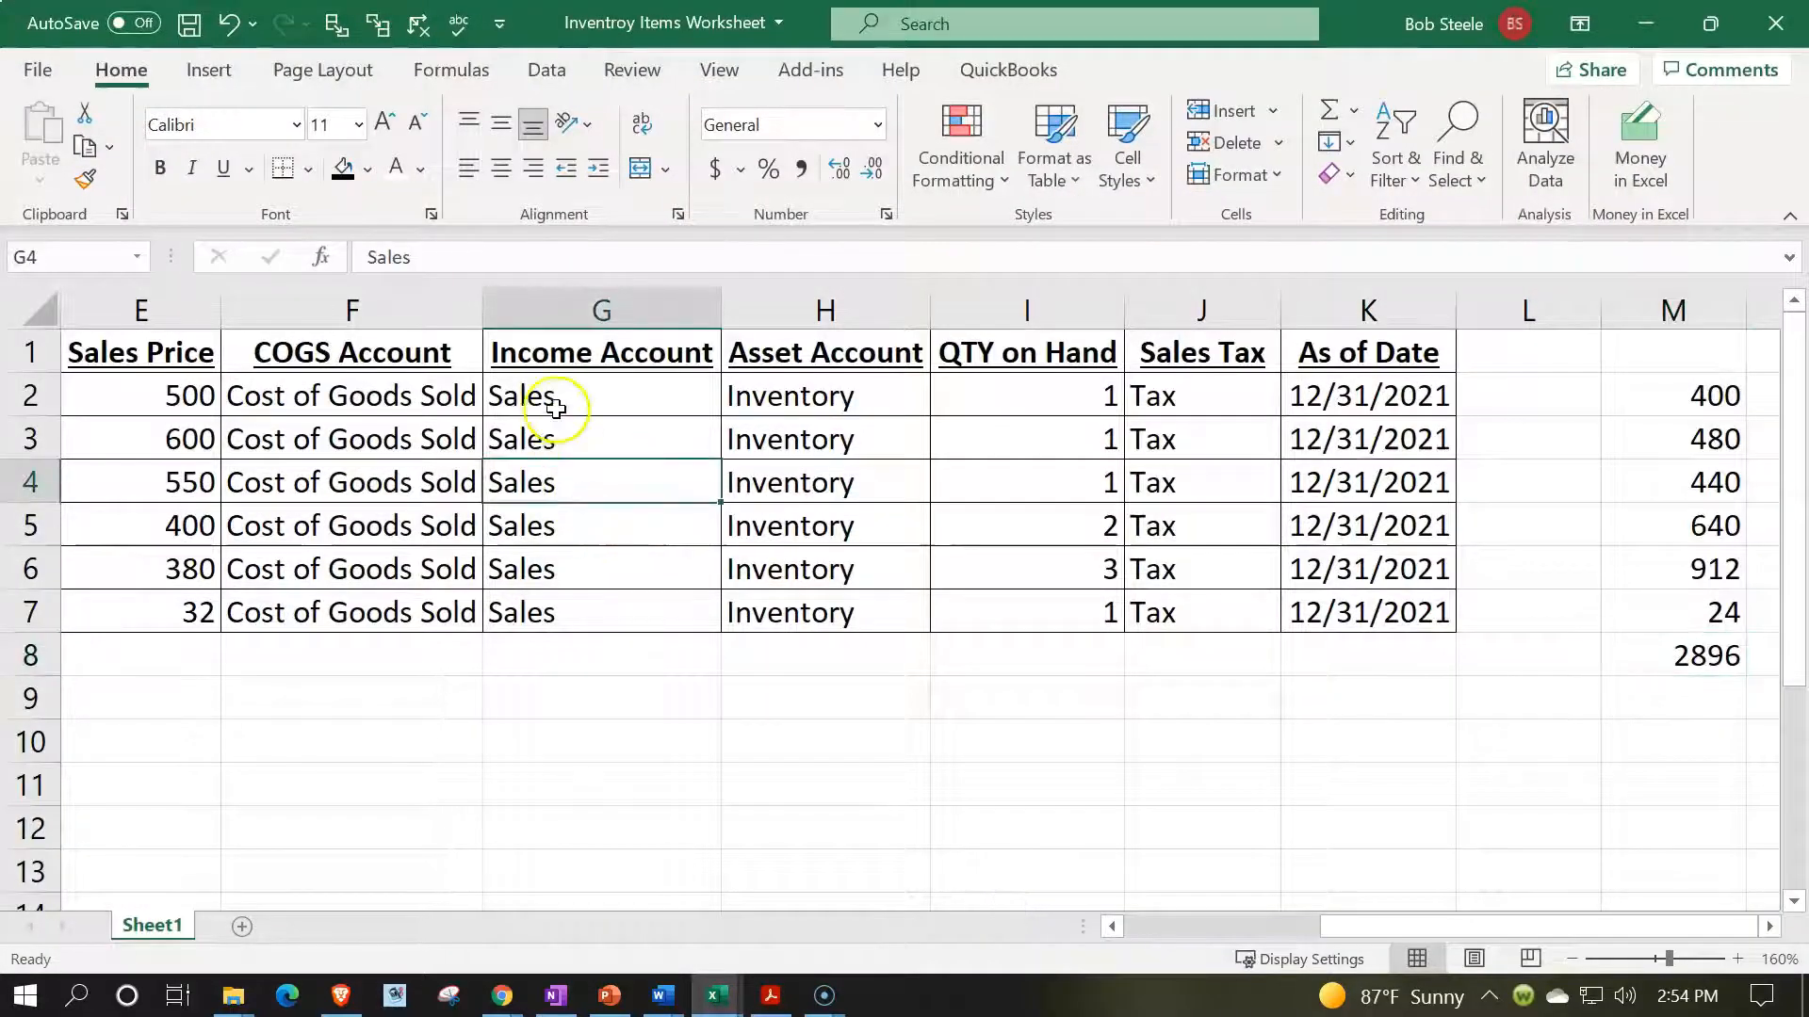
pyautogui.click(554, 403)
pyautogui.press('Left')
pyautogui.press('Left')
pyautogui.press('Left')
pyautogui.press('Left')
pyautogui.press('Left')
pyautogui.press('Left')
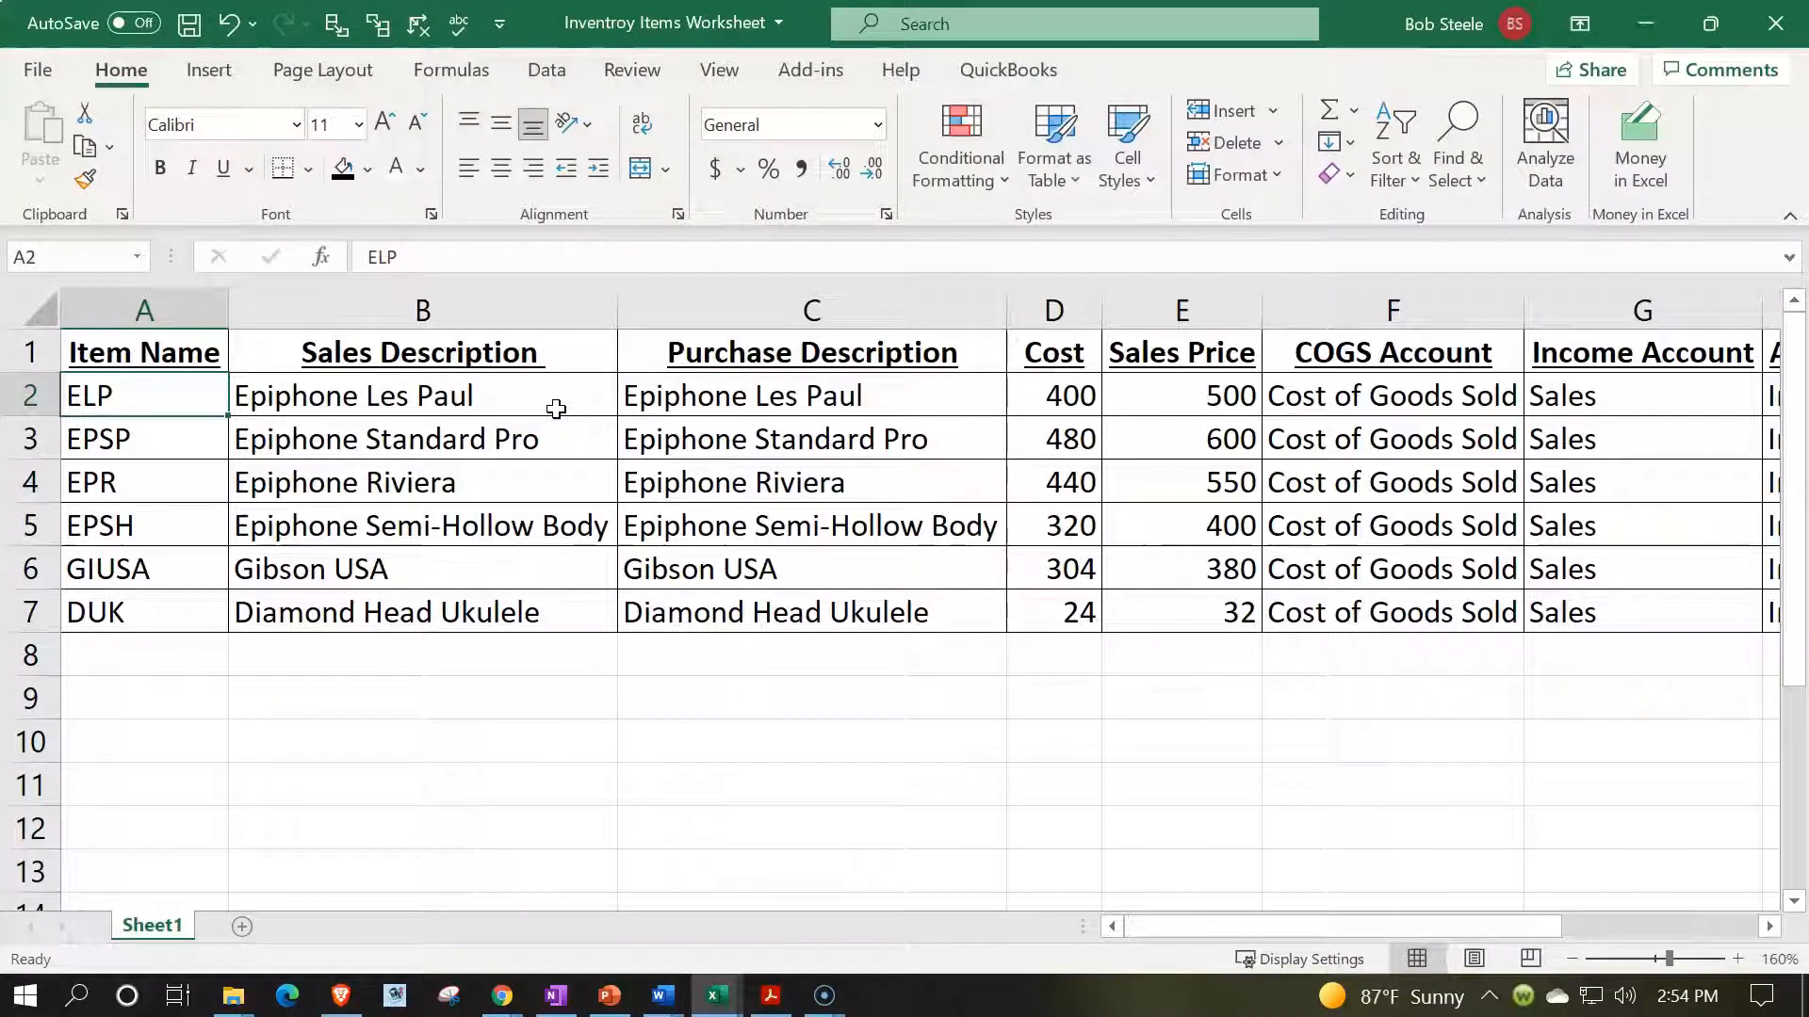
# - Return to the 6300 Inventory & Inventory Subsidiary Ledger workbook and enter the item name ELP in AE3
pyautogui.click(1645, 23)
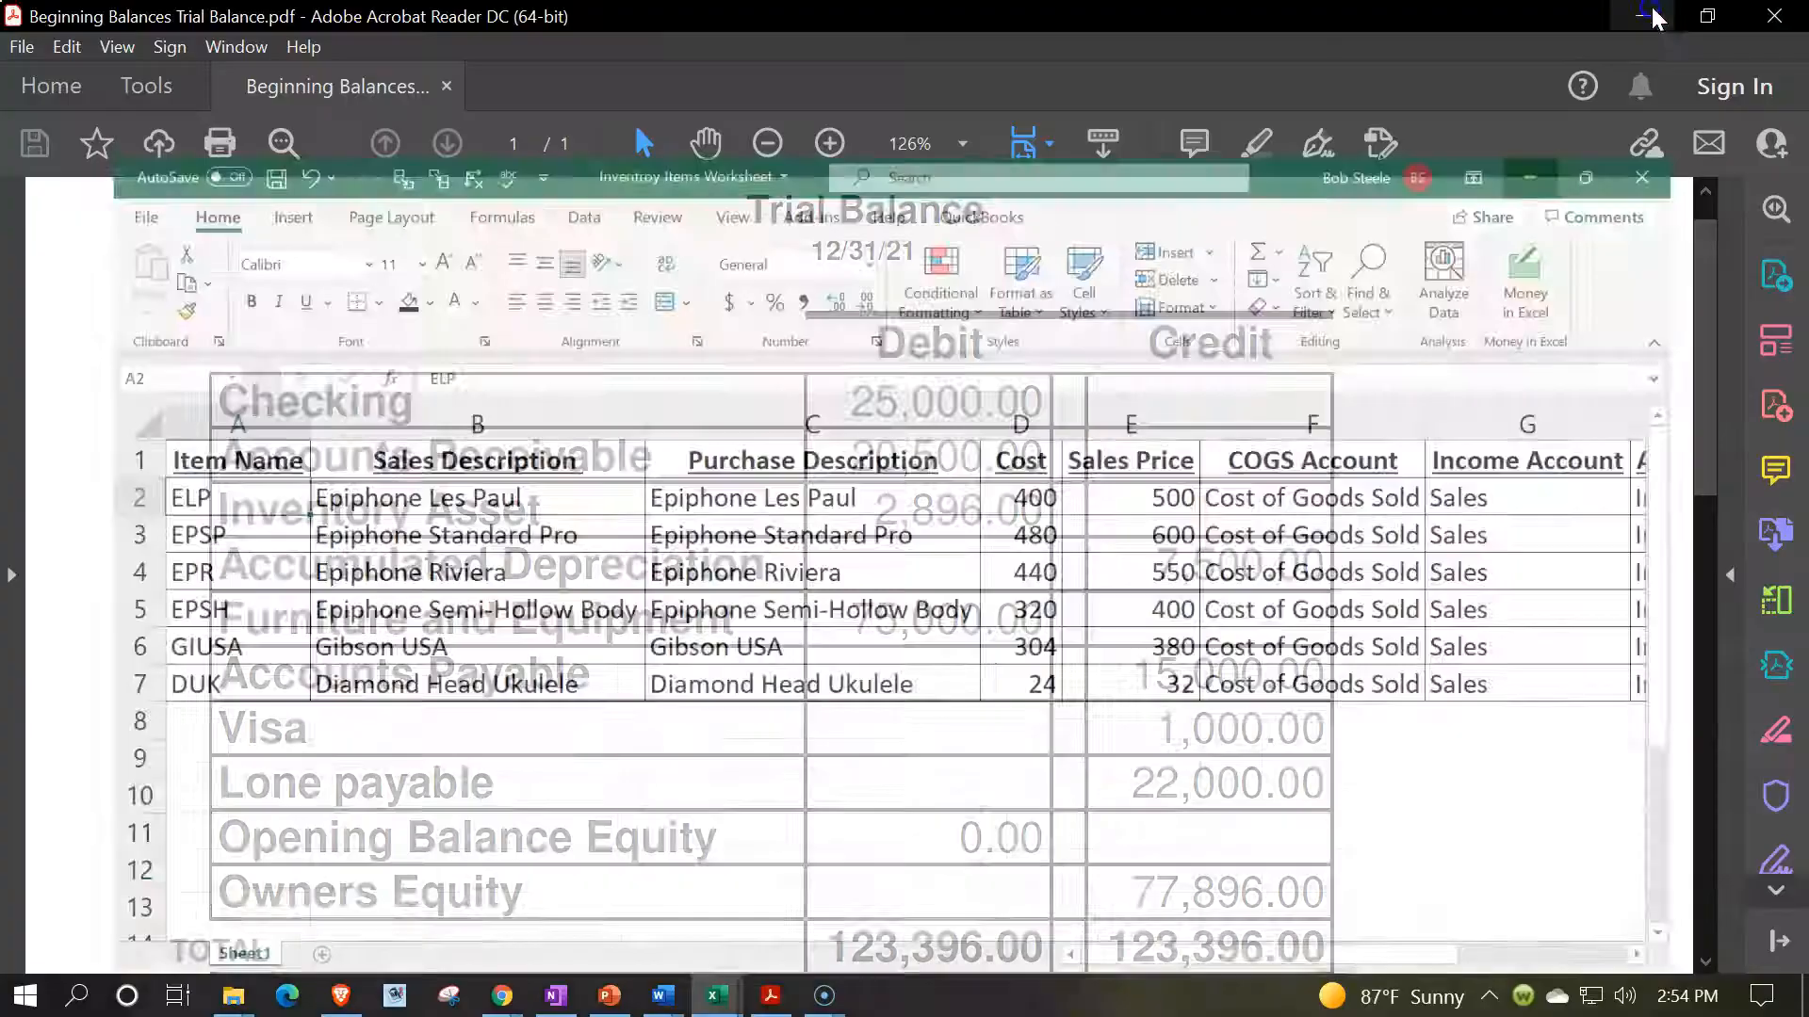
pyautogui.click(1642, 16)
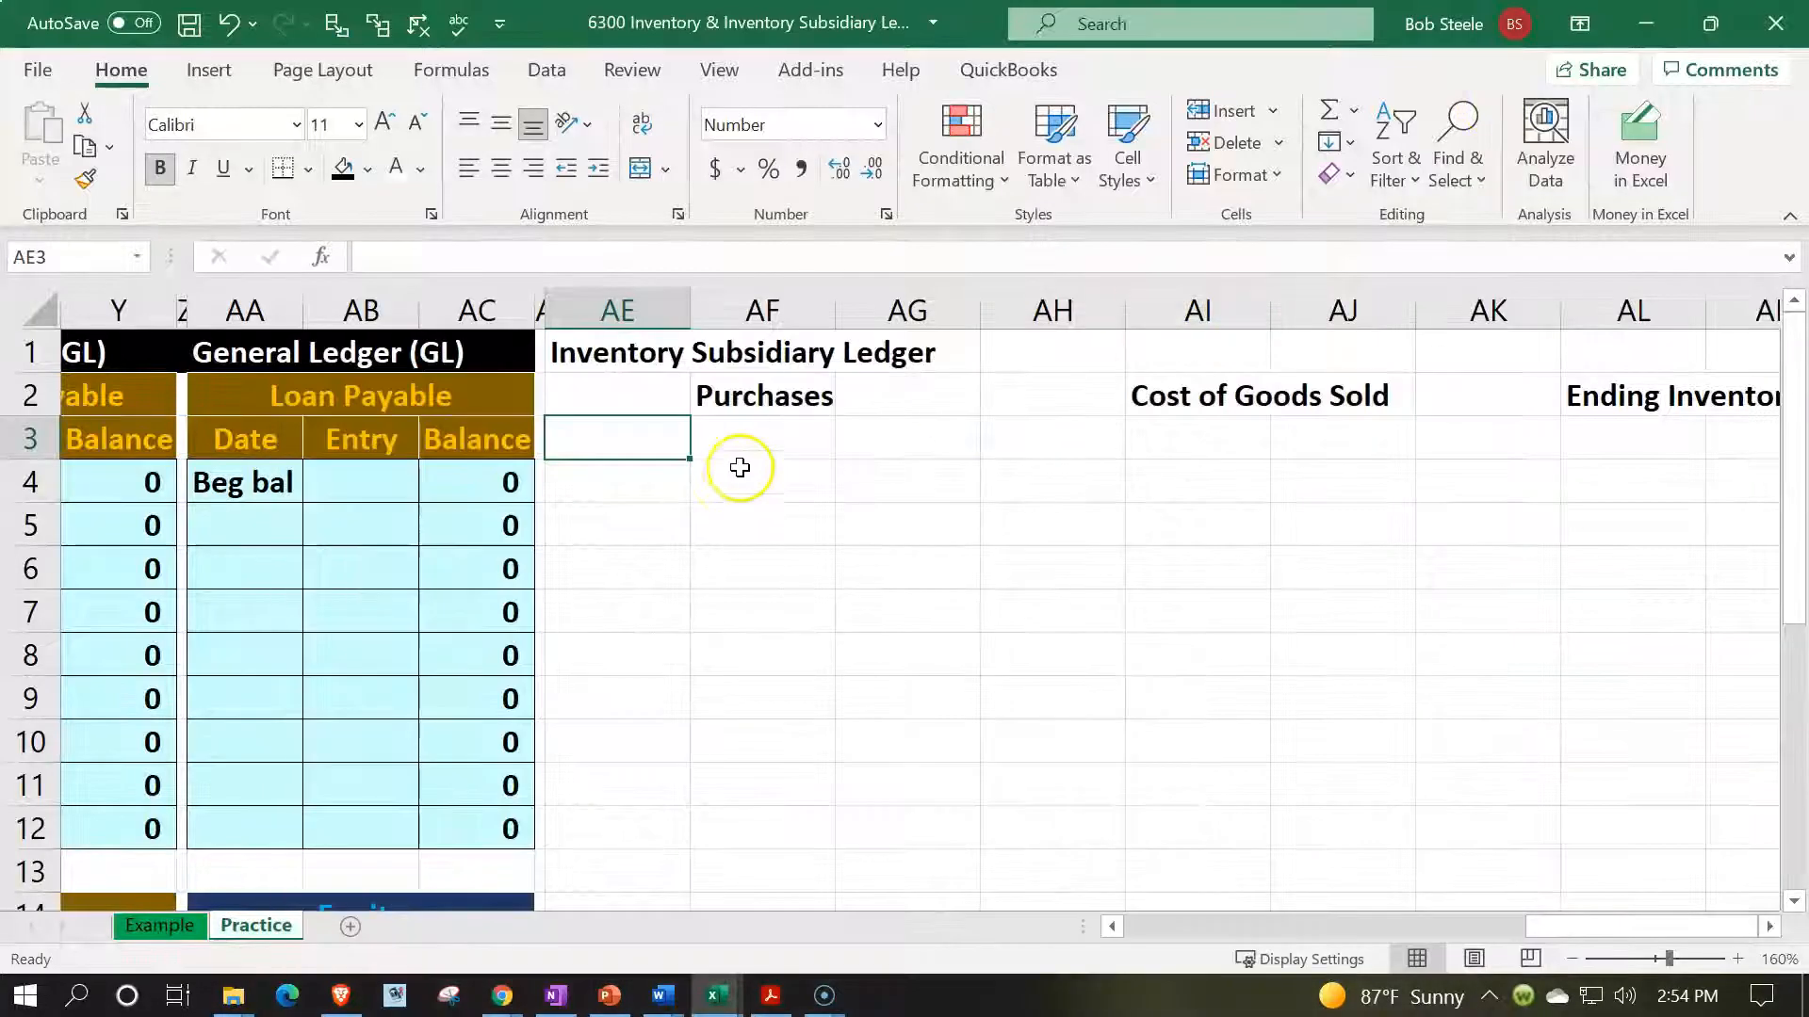
pyautogui.write('EL')
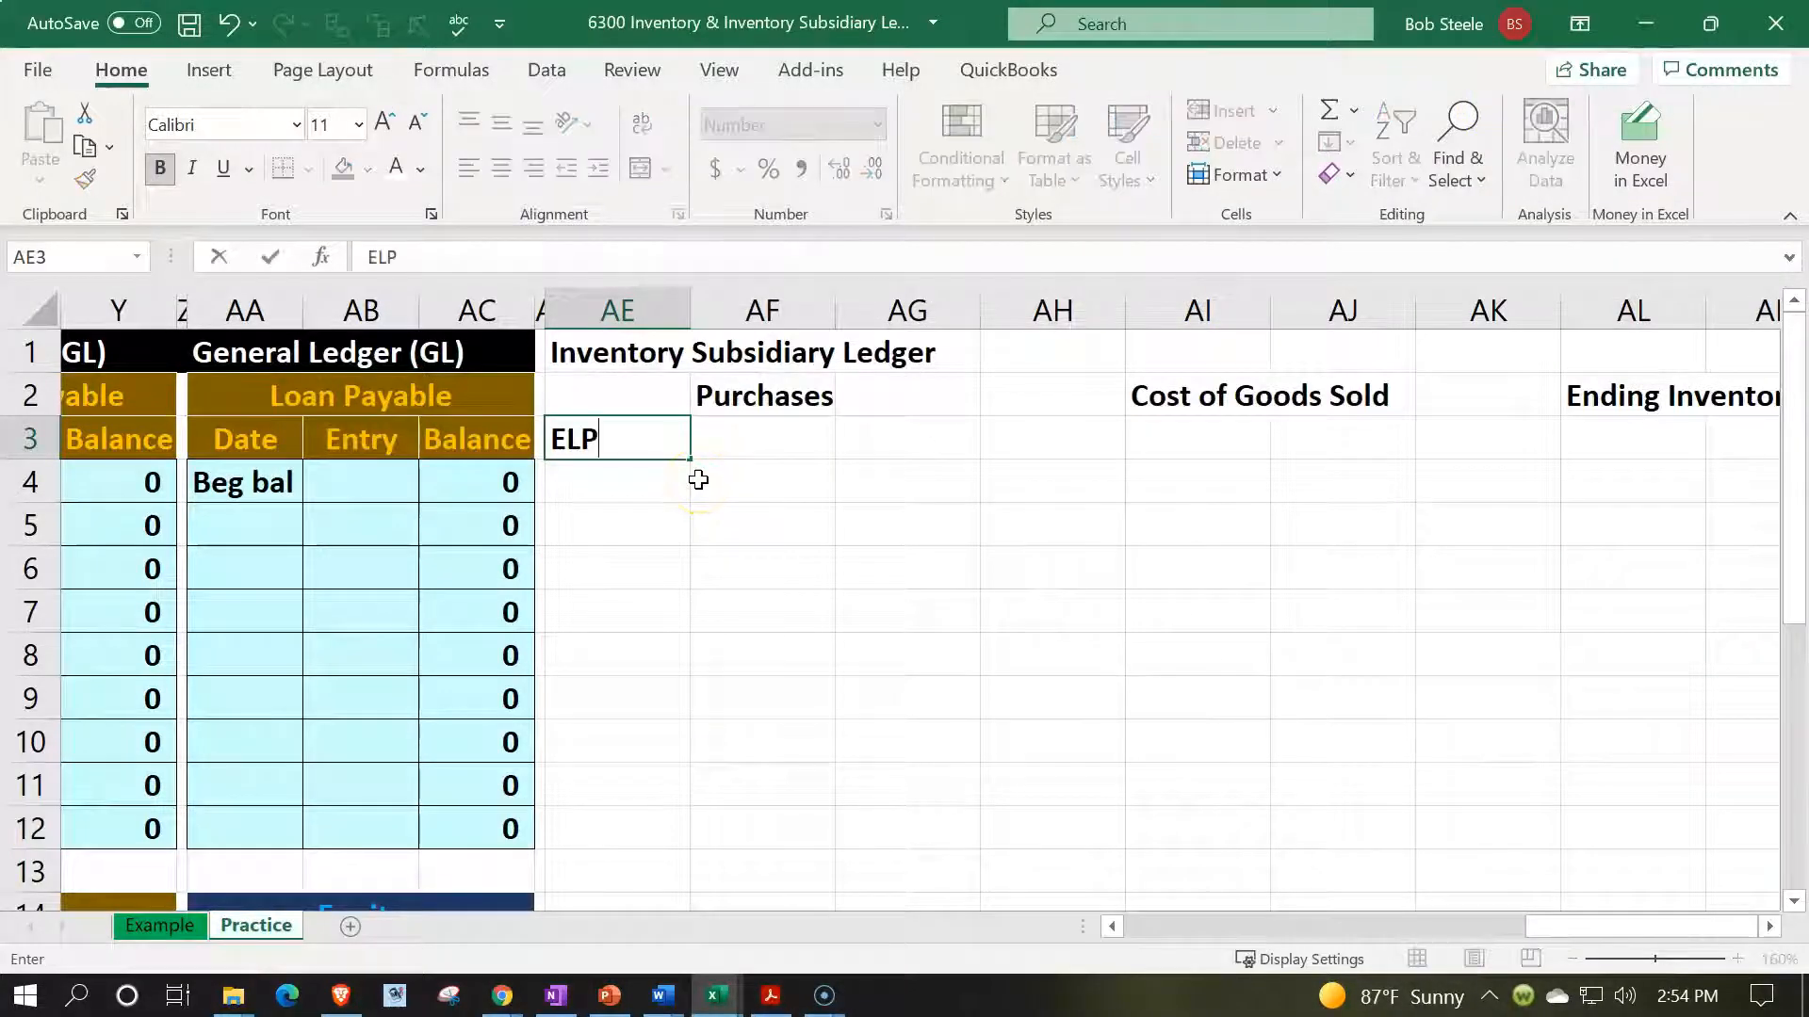
pyautogui.write('P')
pyautogui.press('Return')
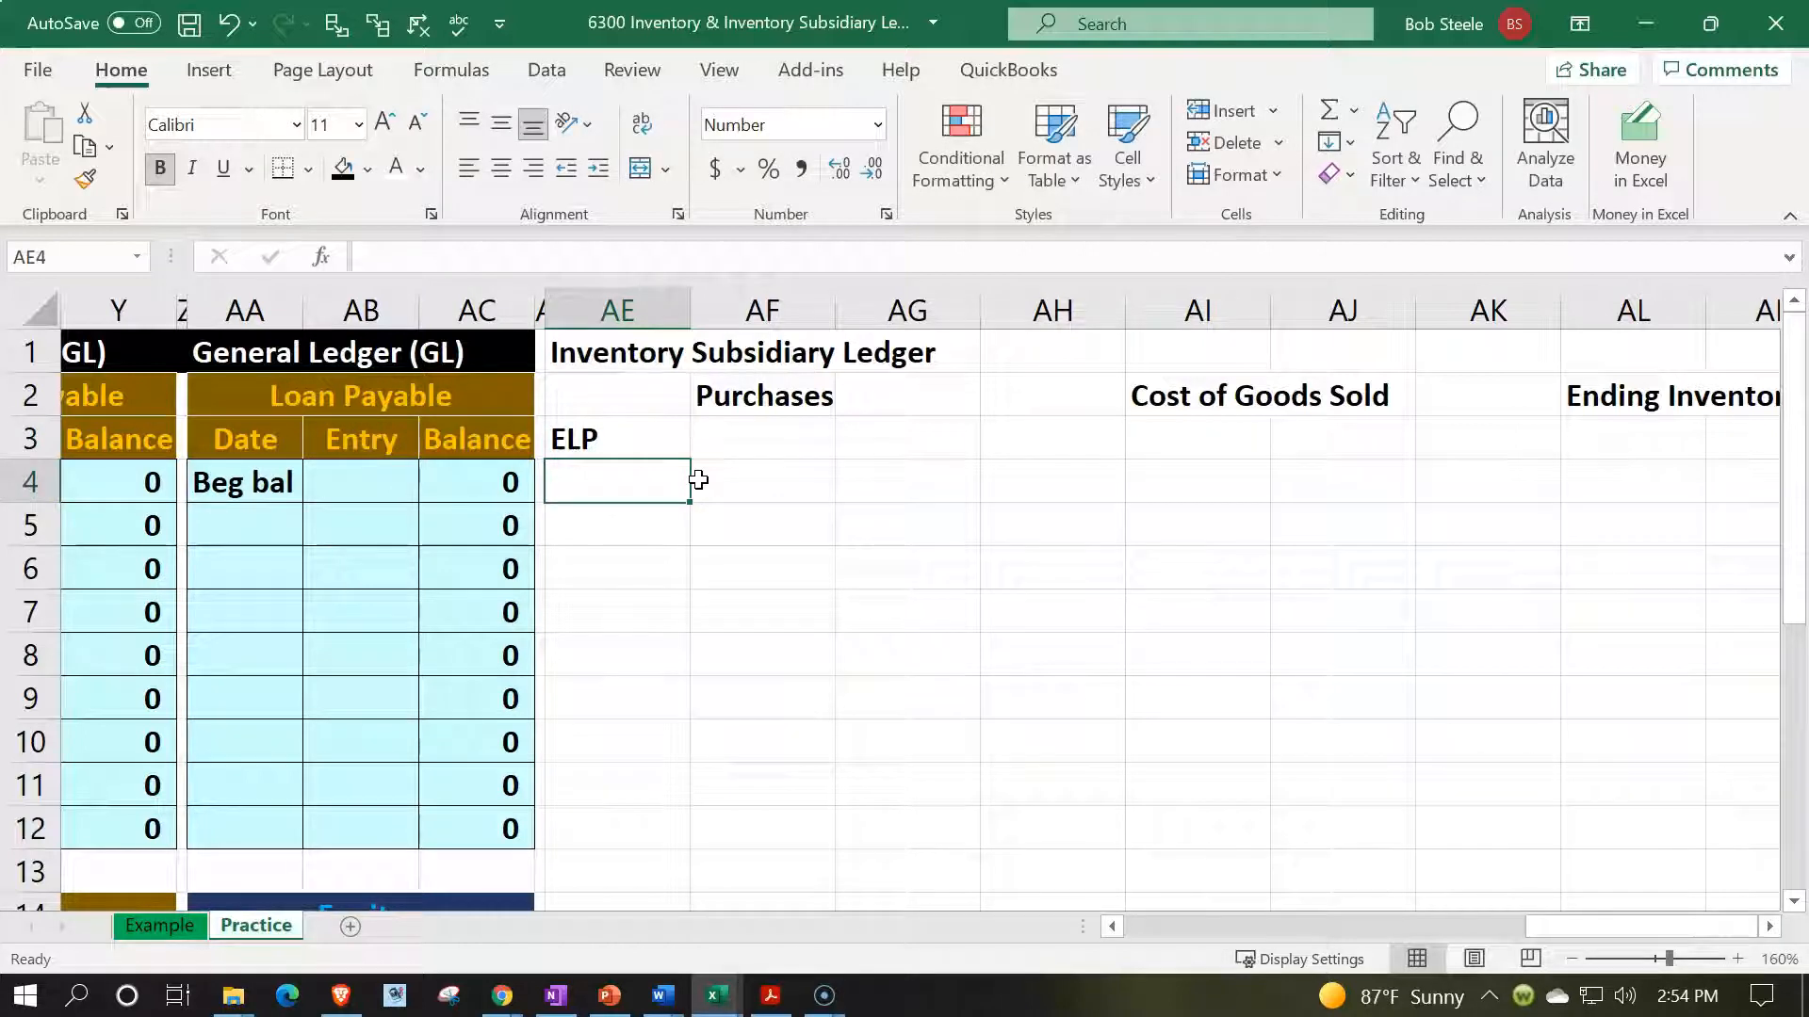
# - Under Purchases, enter the column headings Unit in AF4 and Unit Cost split over AG3 and AG4
pyautogui.press('Up')
pyautogui.press('Right')
pyautogui.press('Down')
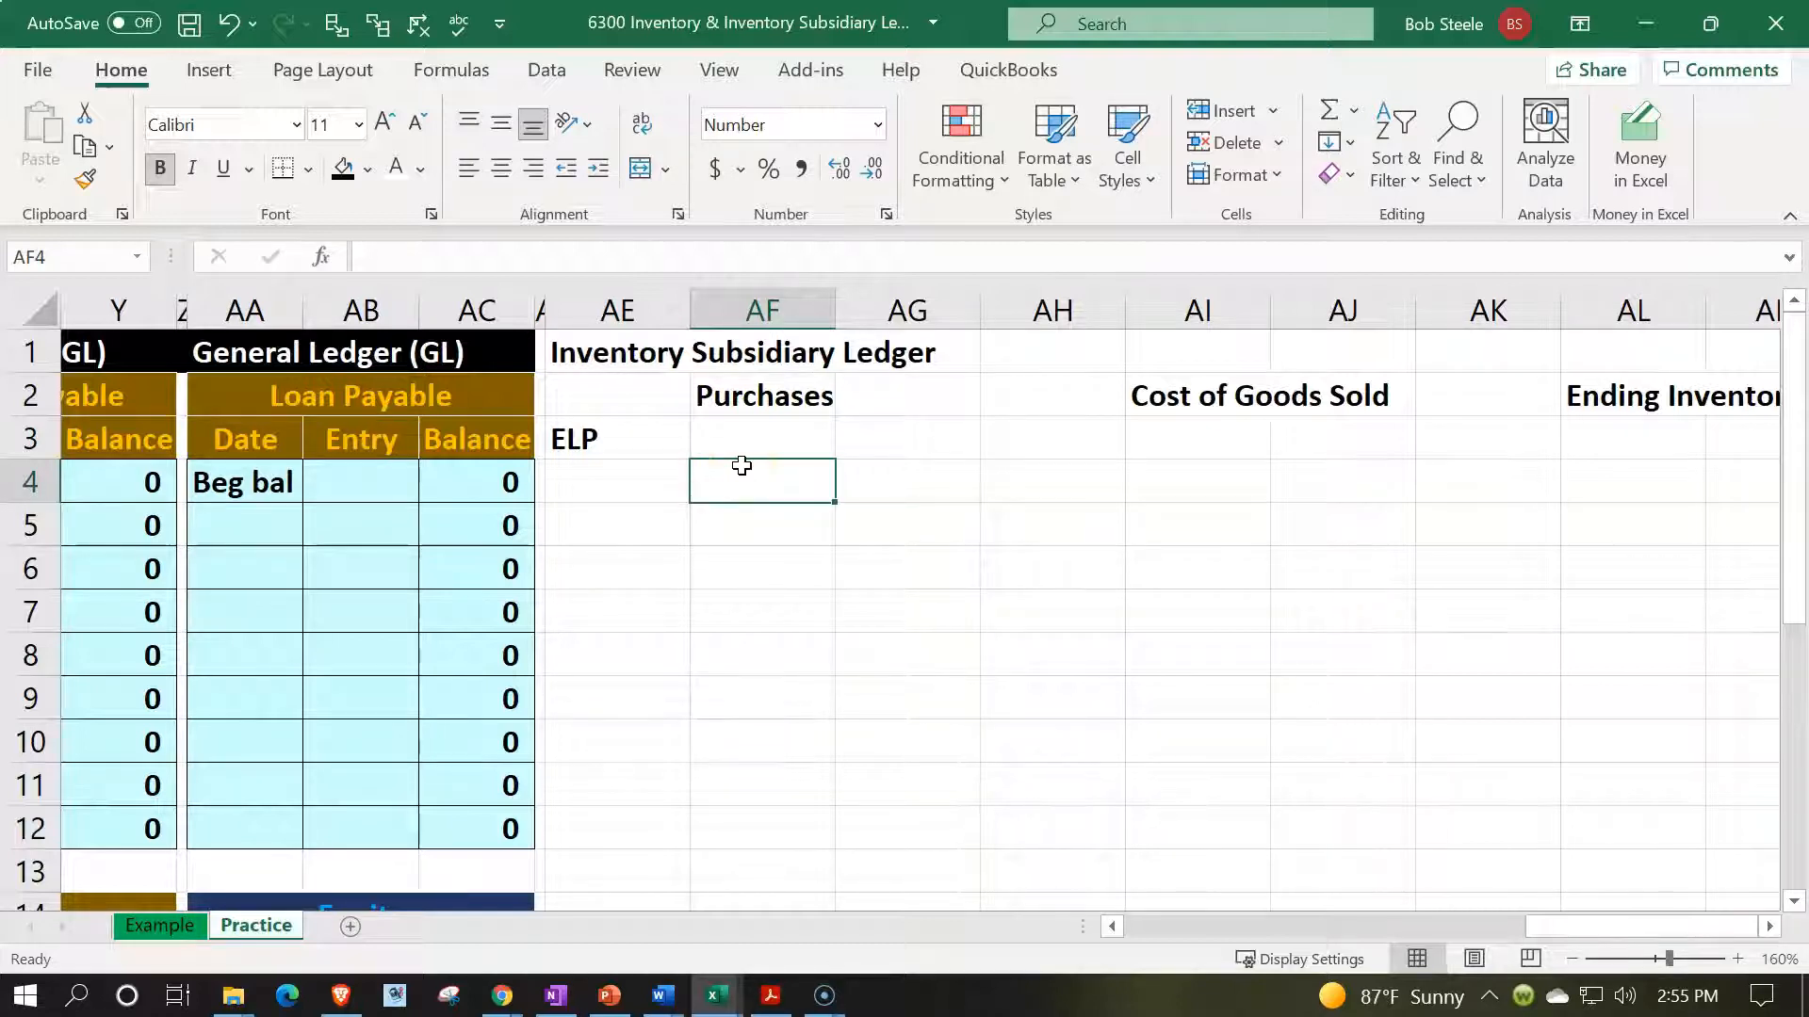
pyautogui.write('Unit')
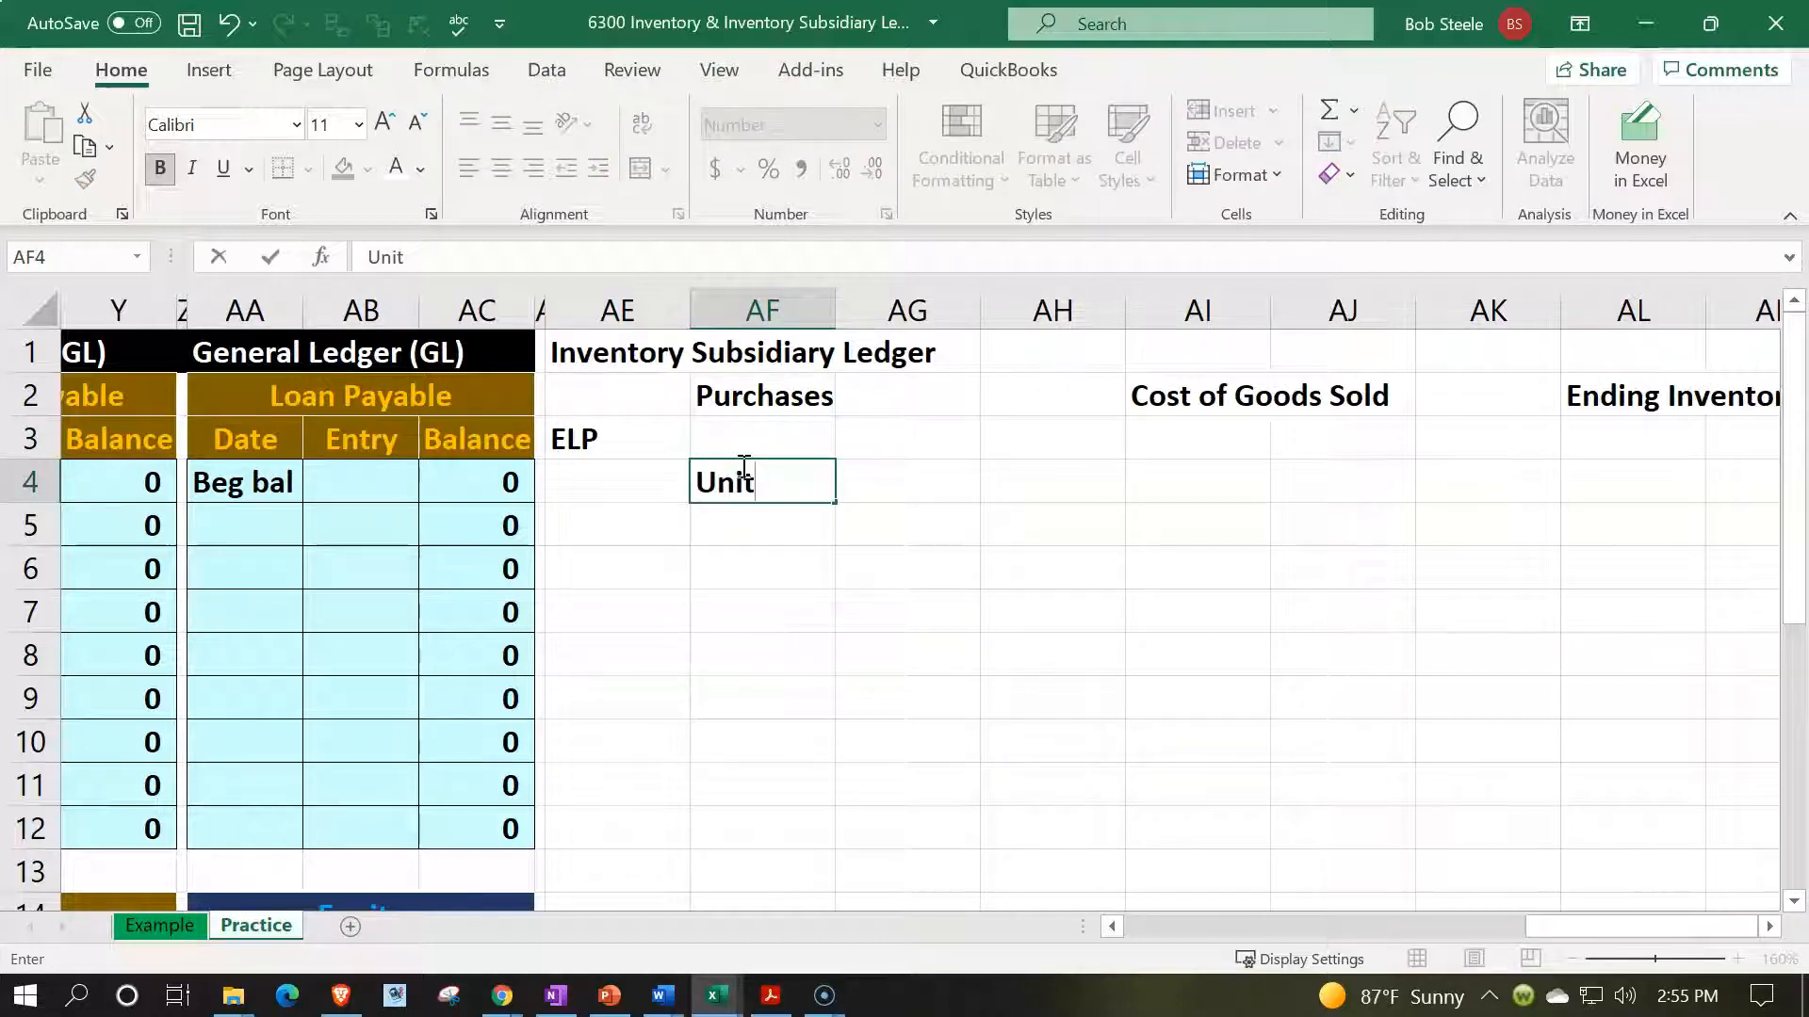
pyautogui.press('Tab')
pyautogui.press('Up')
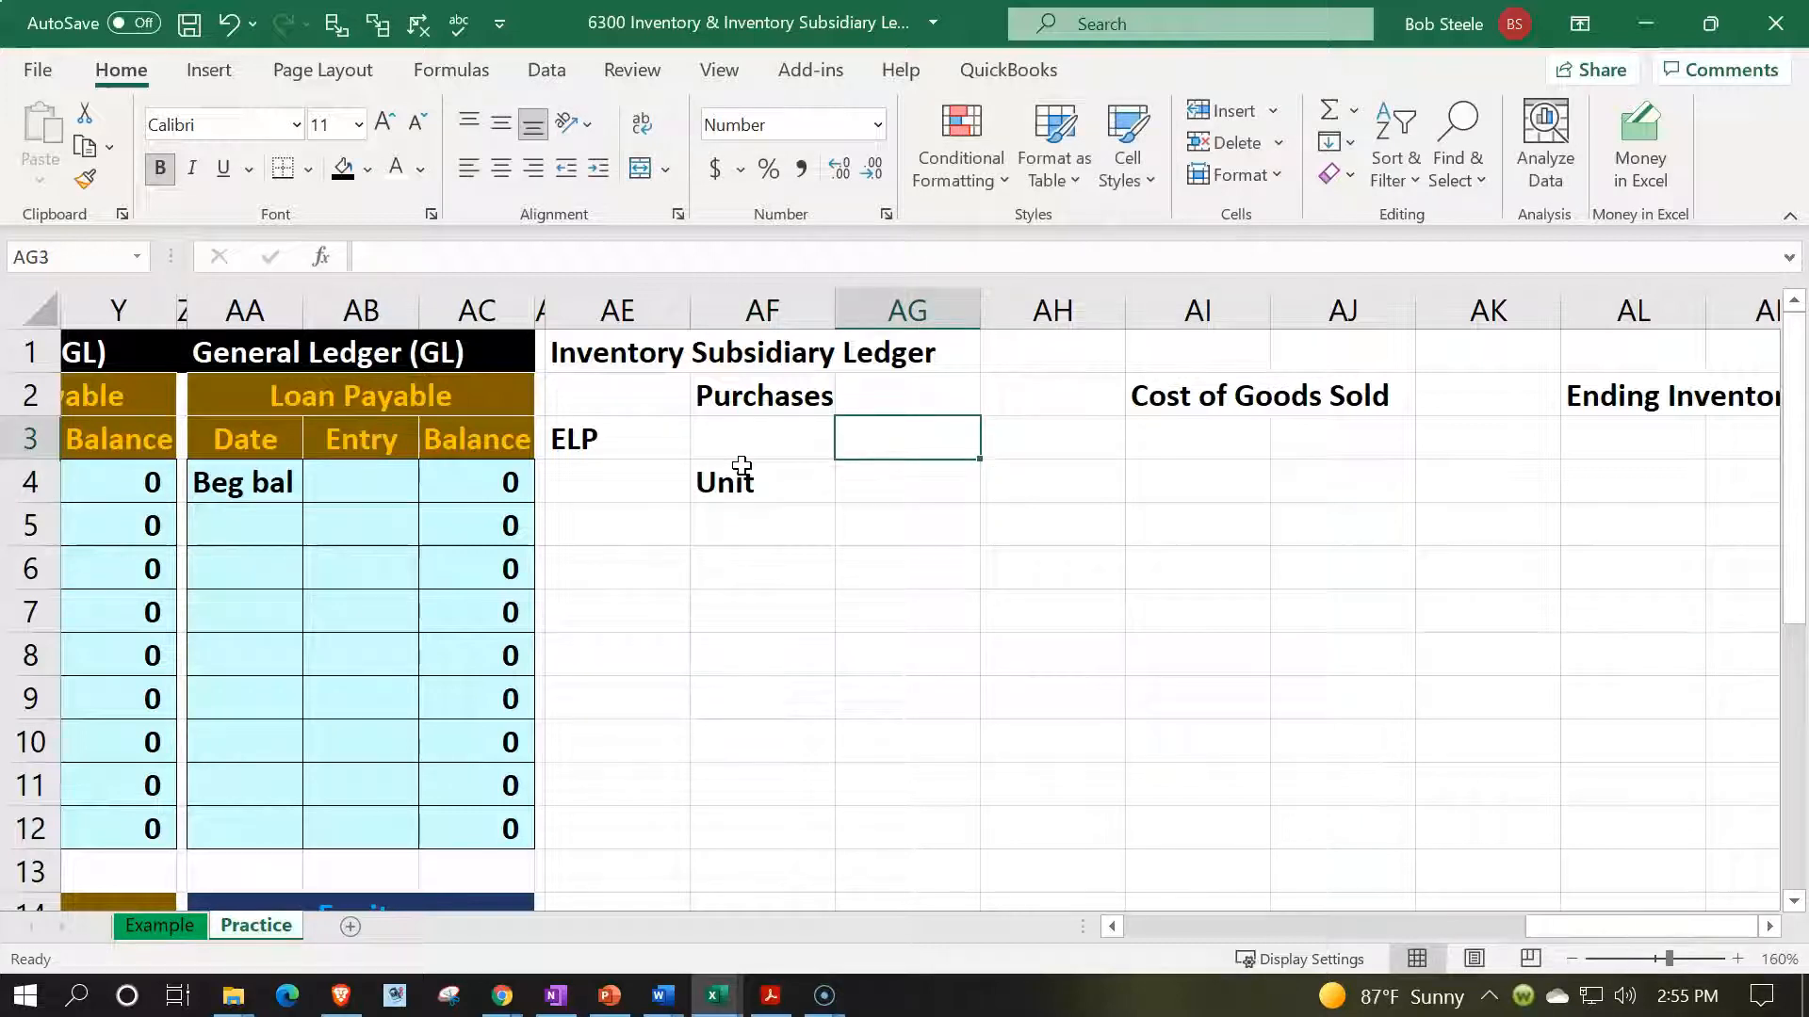
pyautogui.write('Unit')
pyautogui.press('Return')
pyautogui.write('Cos')
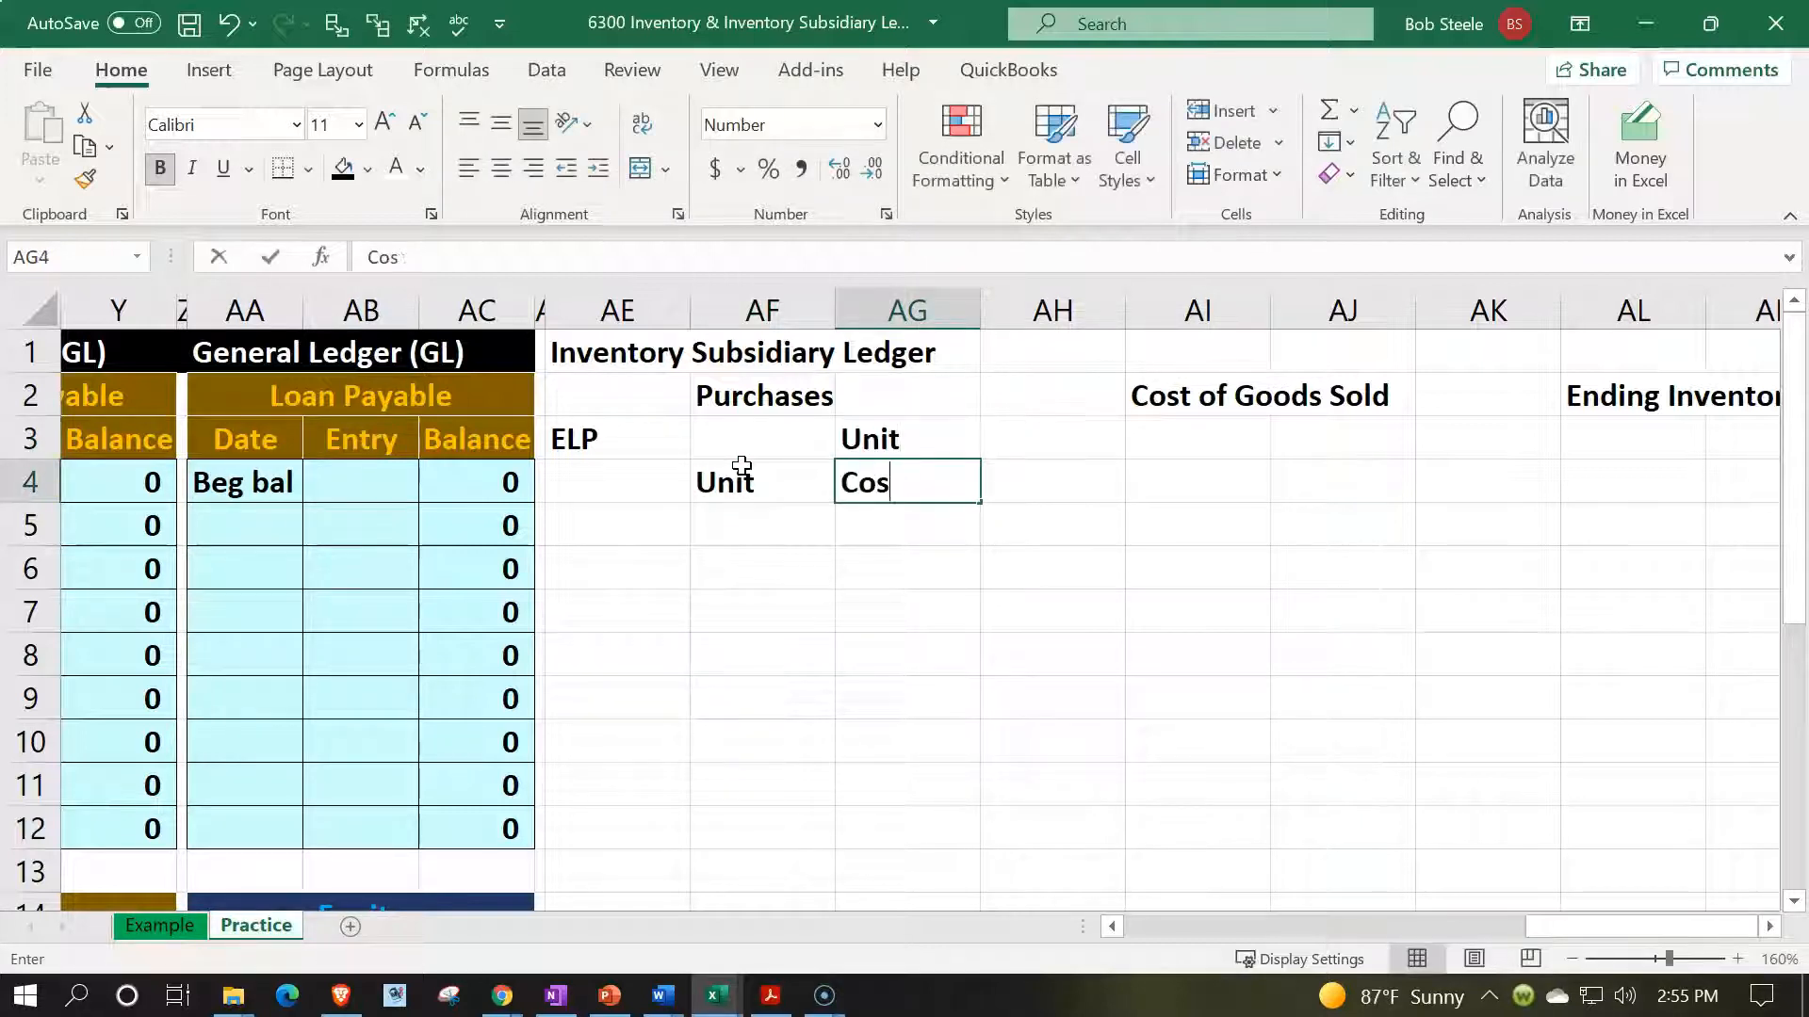
pyautogui.write('t')
# - Add the column heading Total Cost under Purchases, split over AH3 and AH4
pyautogui.press('Right')
pyautogui.press('Up')
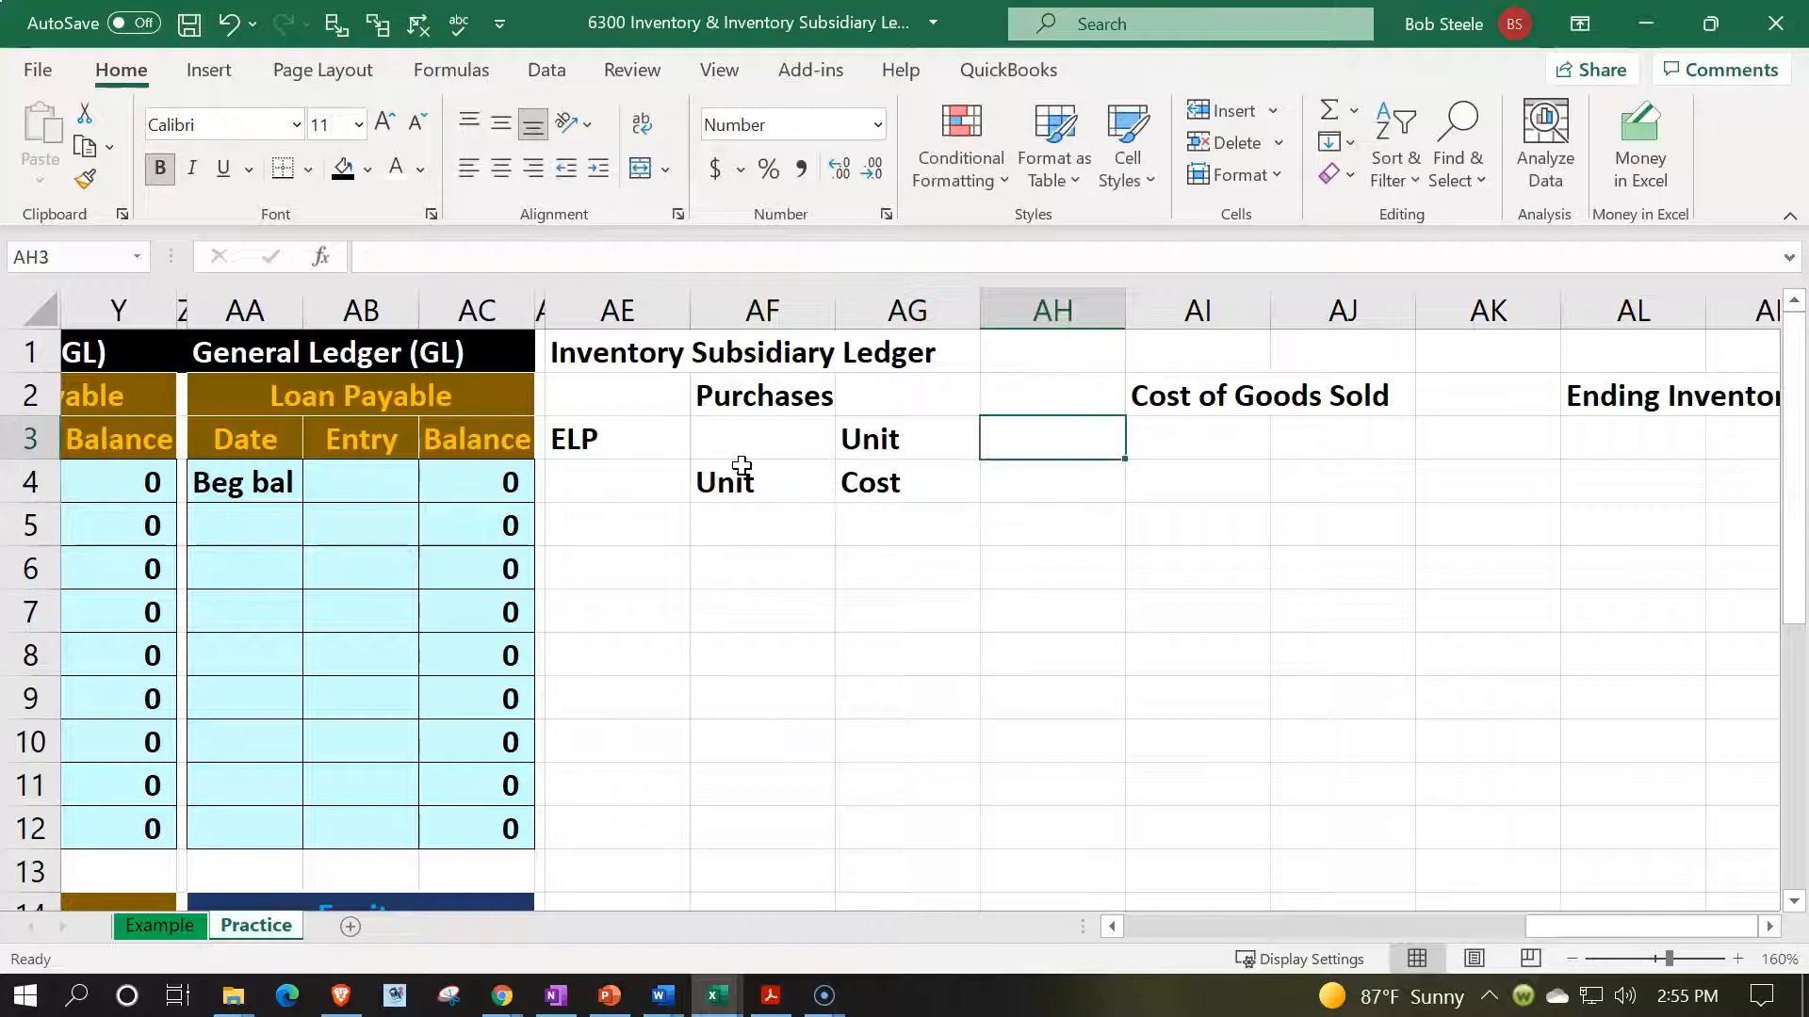
pyautogui.write('Total')
pyautogui.press('Return')
pyautogui.write('Cost')
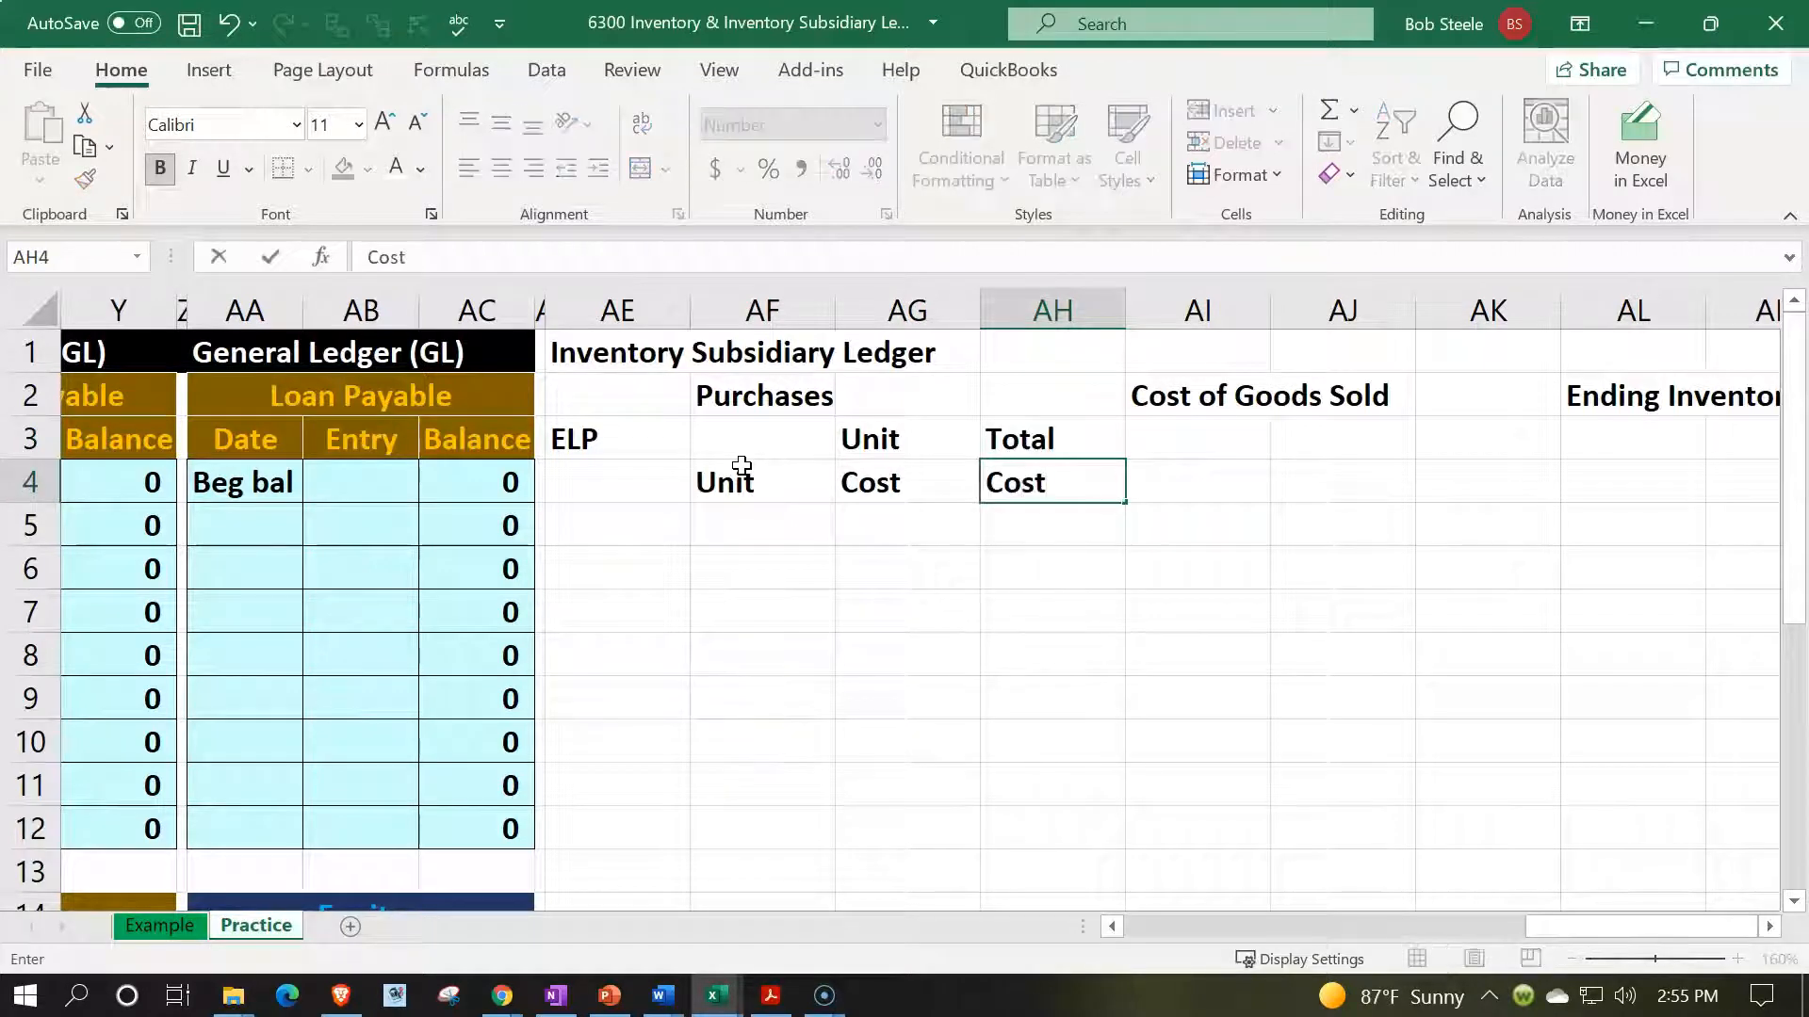
pyautogui.press('Right')
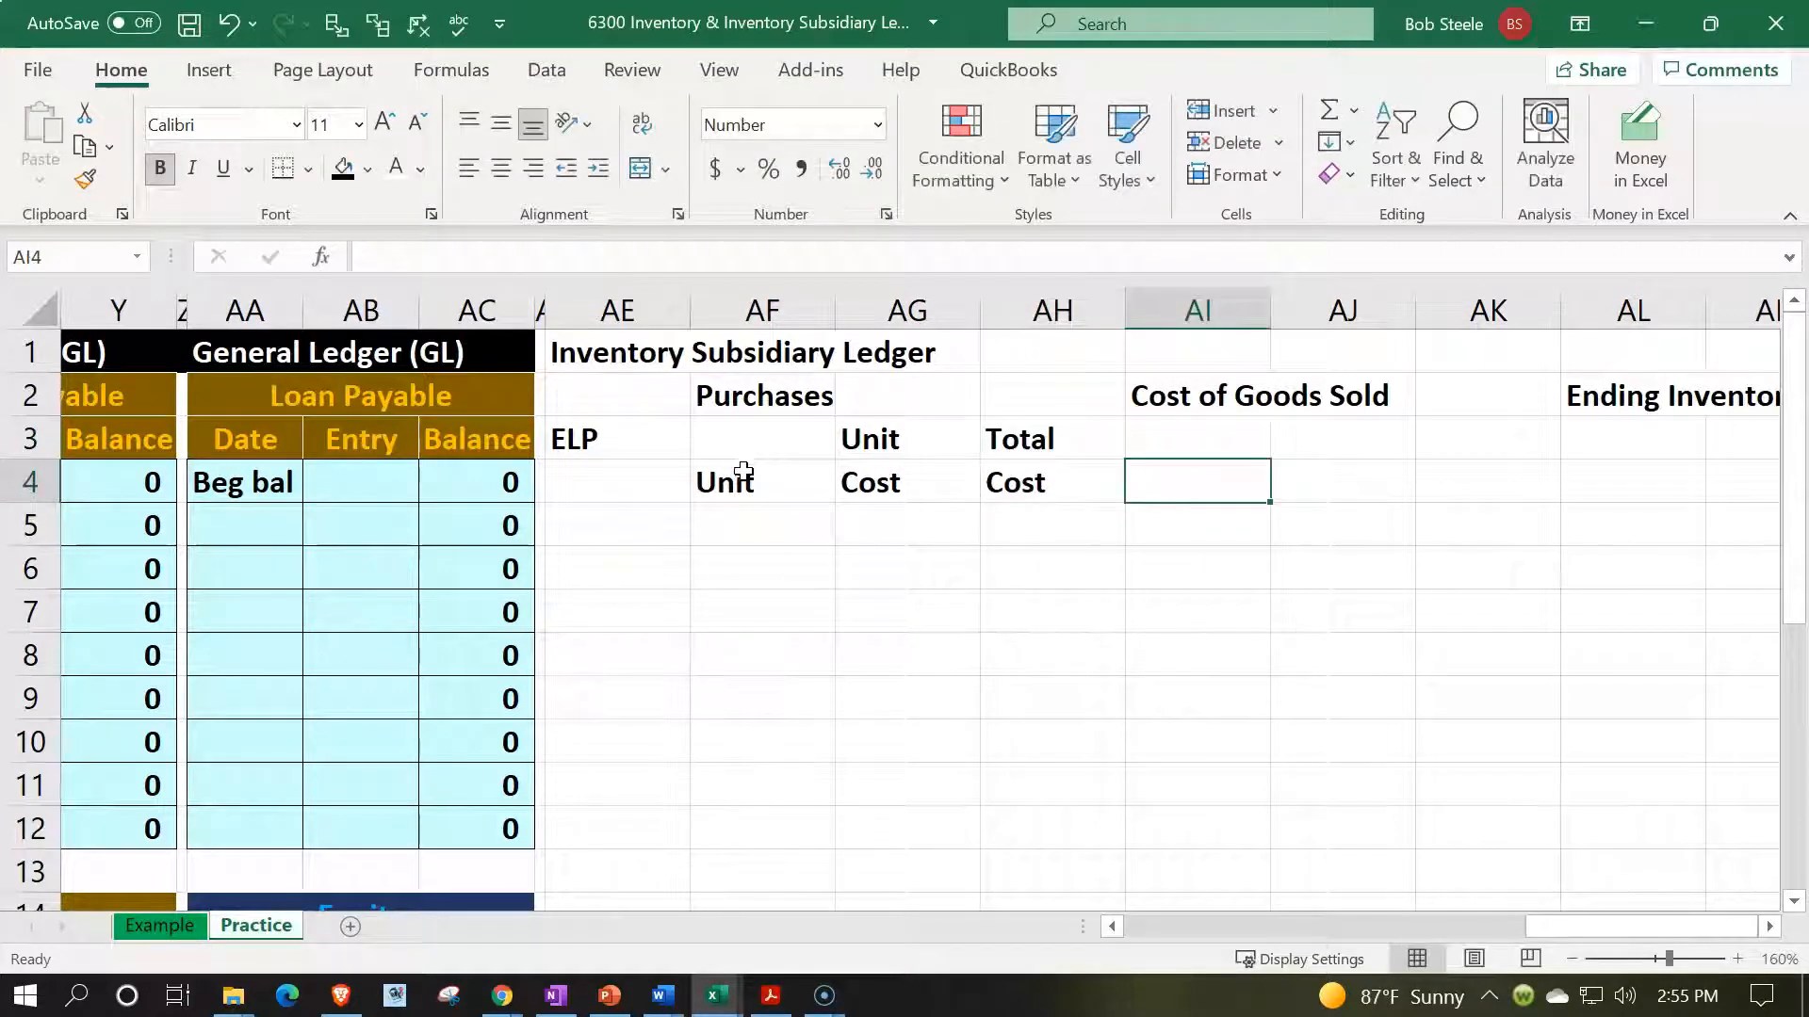
# - Copy the Unit, Unit Cost and Total Cost headings from AF3:AH4 to AI3 under Cost of Goods Sold and AL3 under Ending Inventory
pyautogui.moveTo(759, 436); pyautogui.dragTo(993, 485)
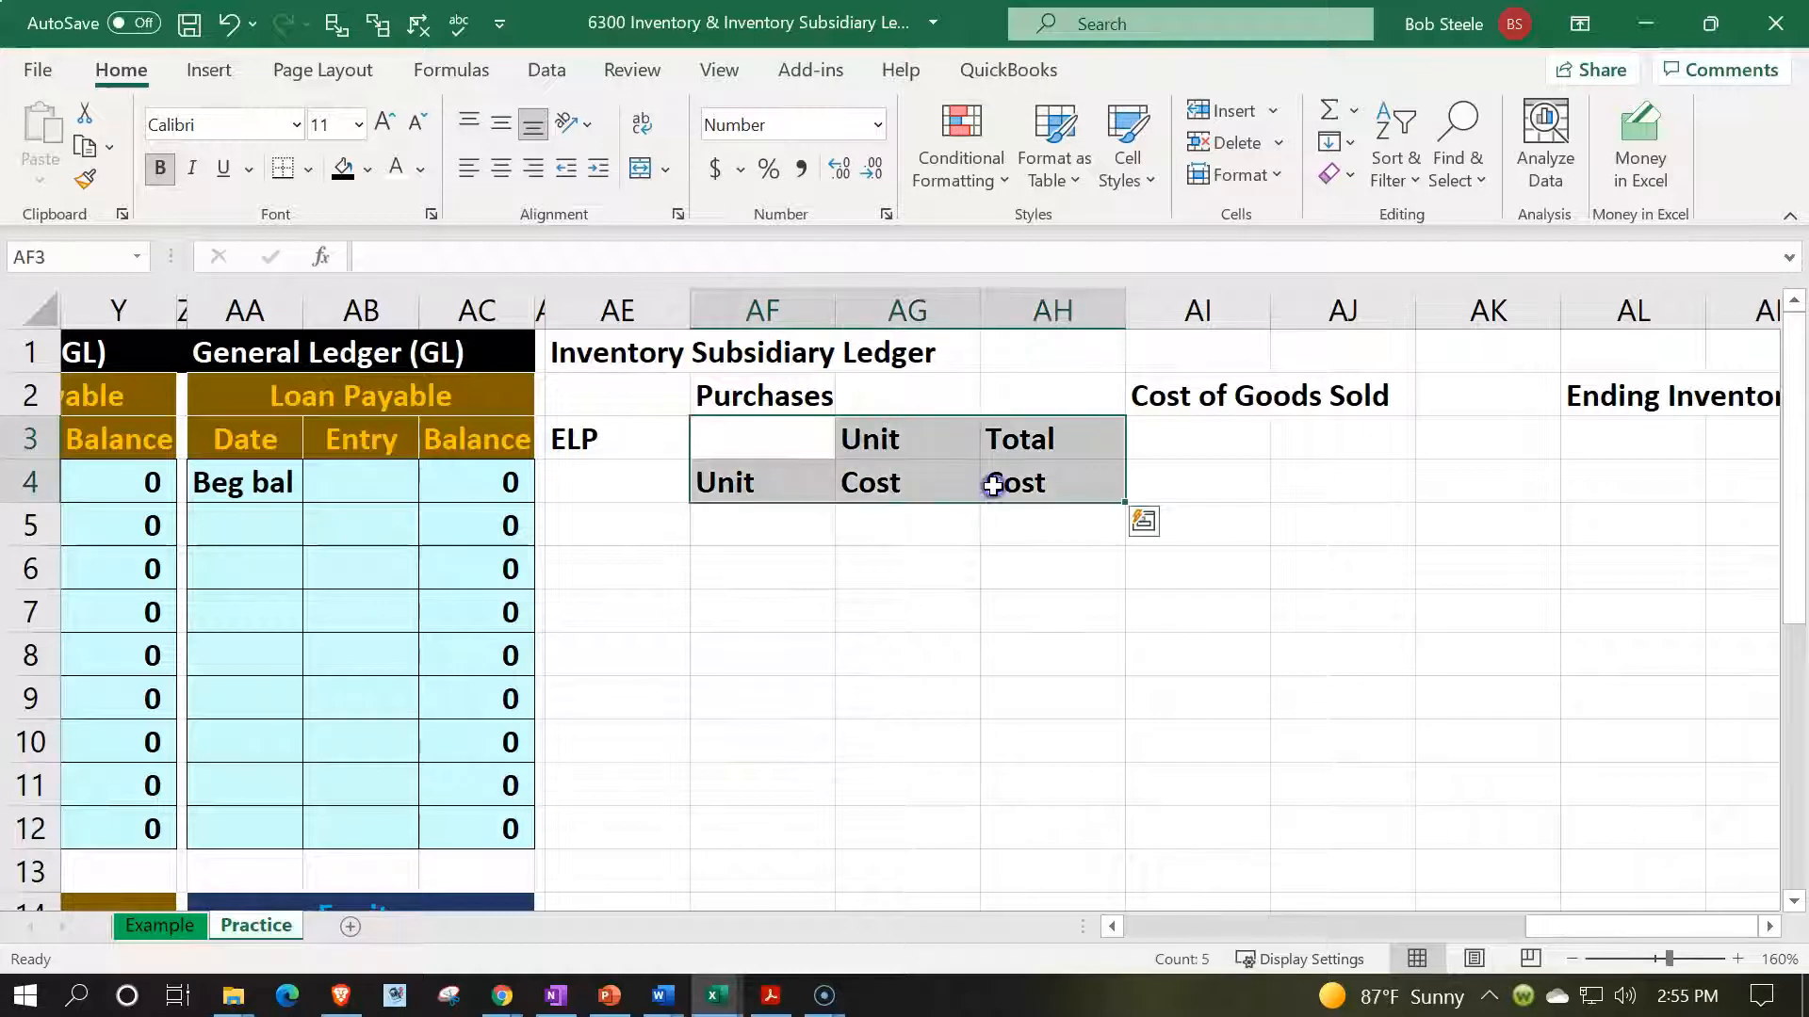
pyautogui.hotkey('ctrl', 'c')
pyautogui.click(1165, 439)
pyautogui.hotkey('ctrl', 'v')
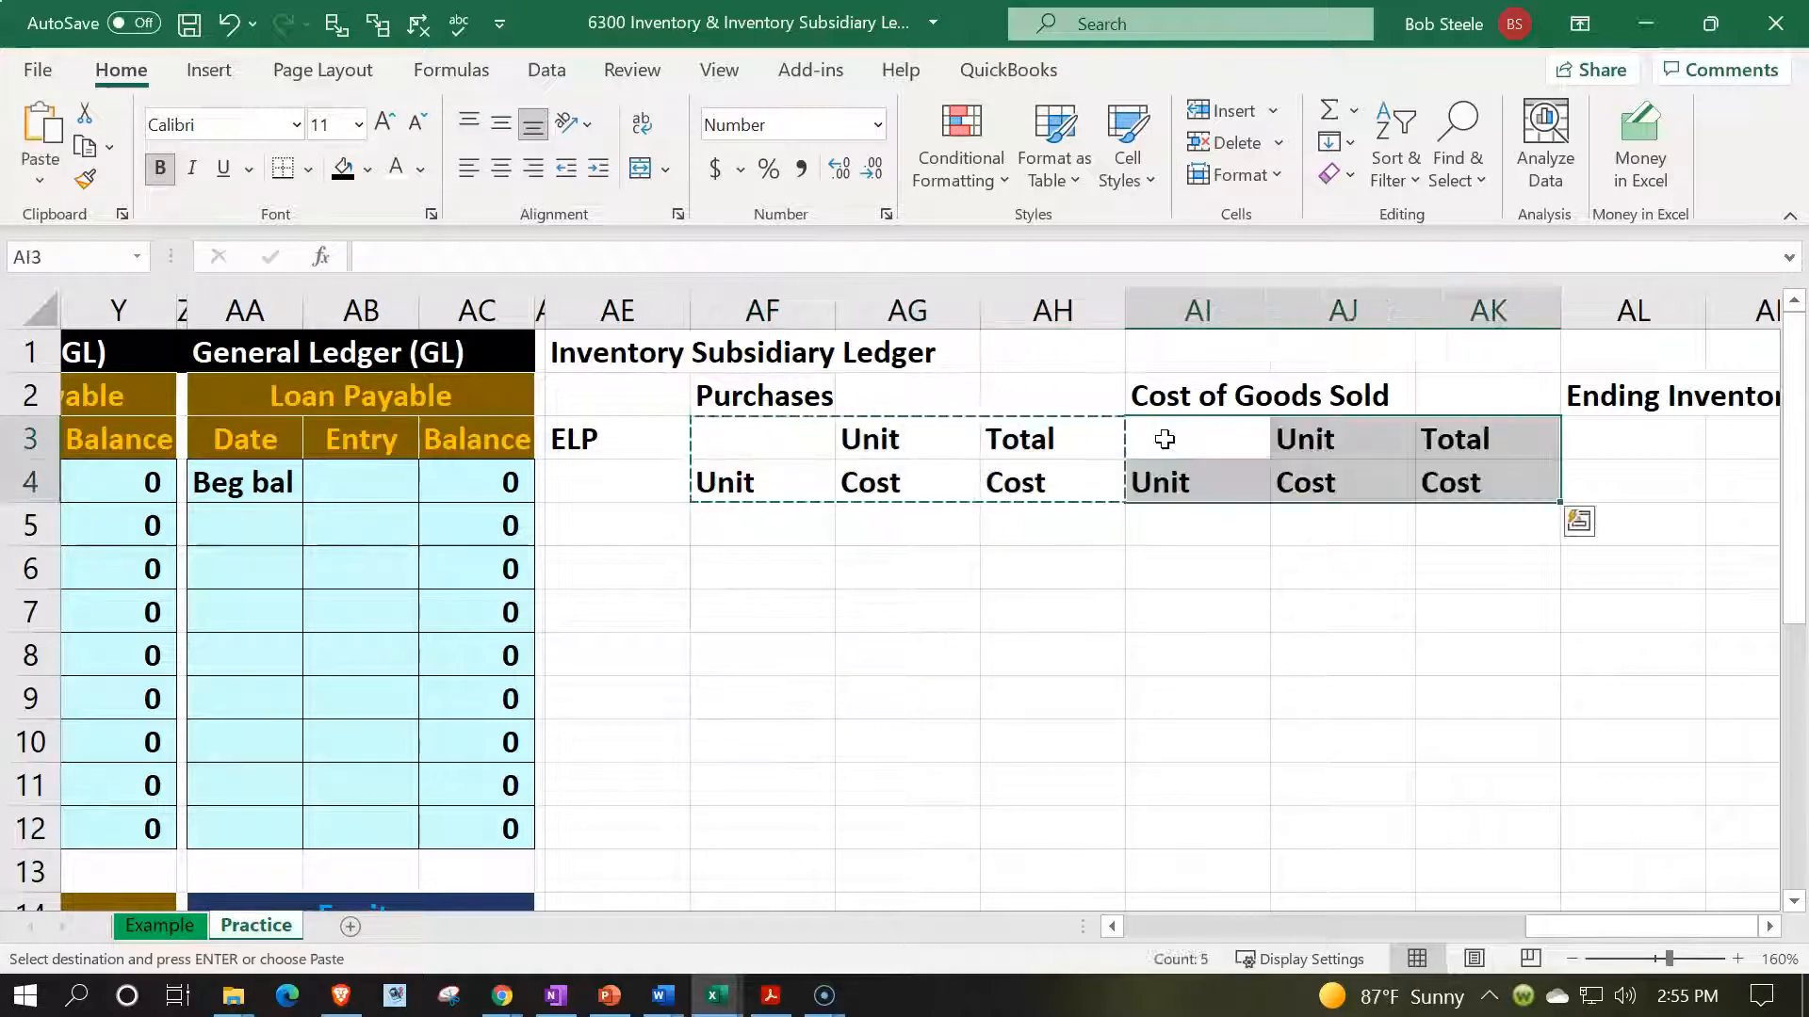
pyautogui.click(1606, 439)
pyautogui.hotkey('ctrl', 'v')
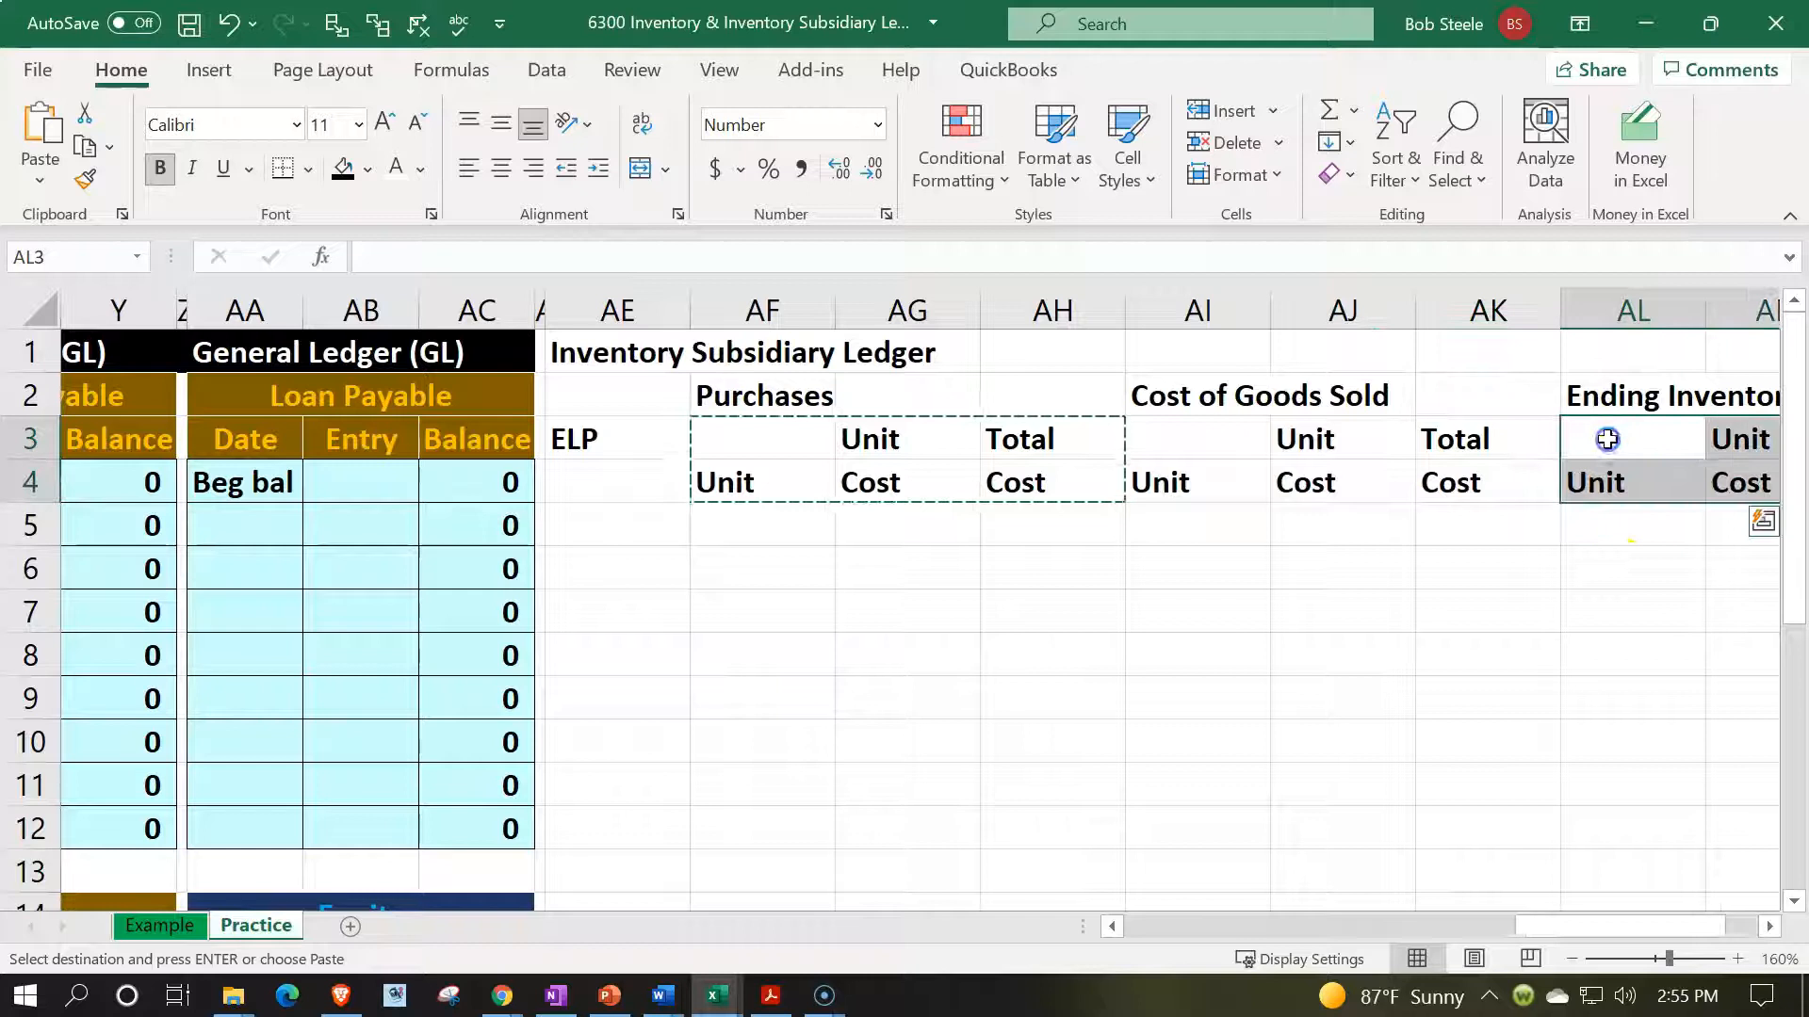
pyautogui.click(1570, 596)
pyautogui.press('Right')
pyautogui.press('Right')
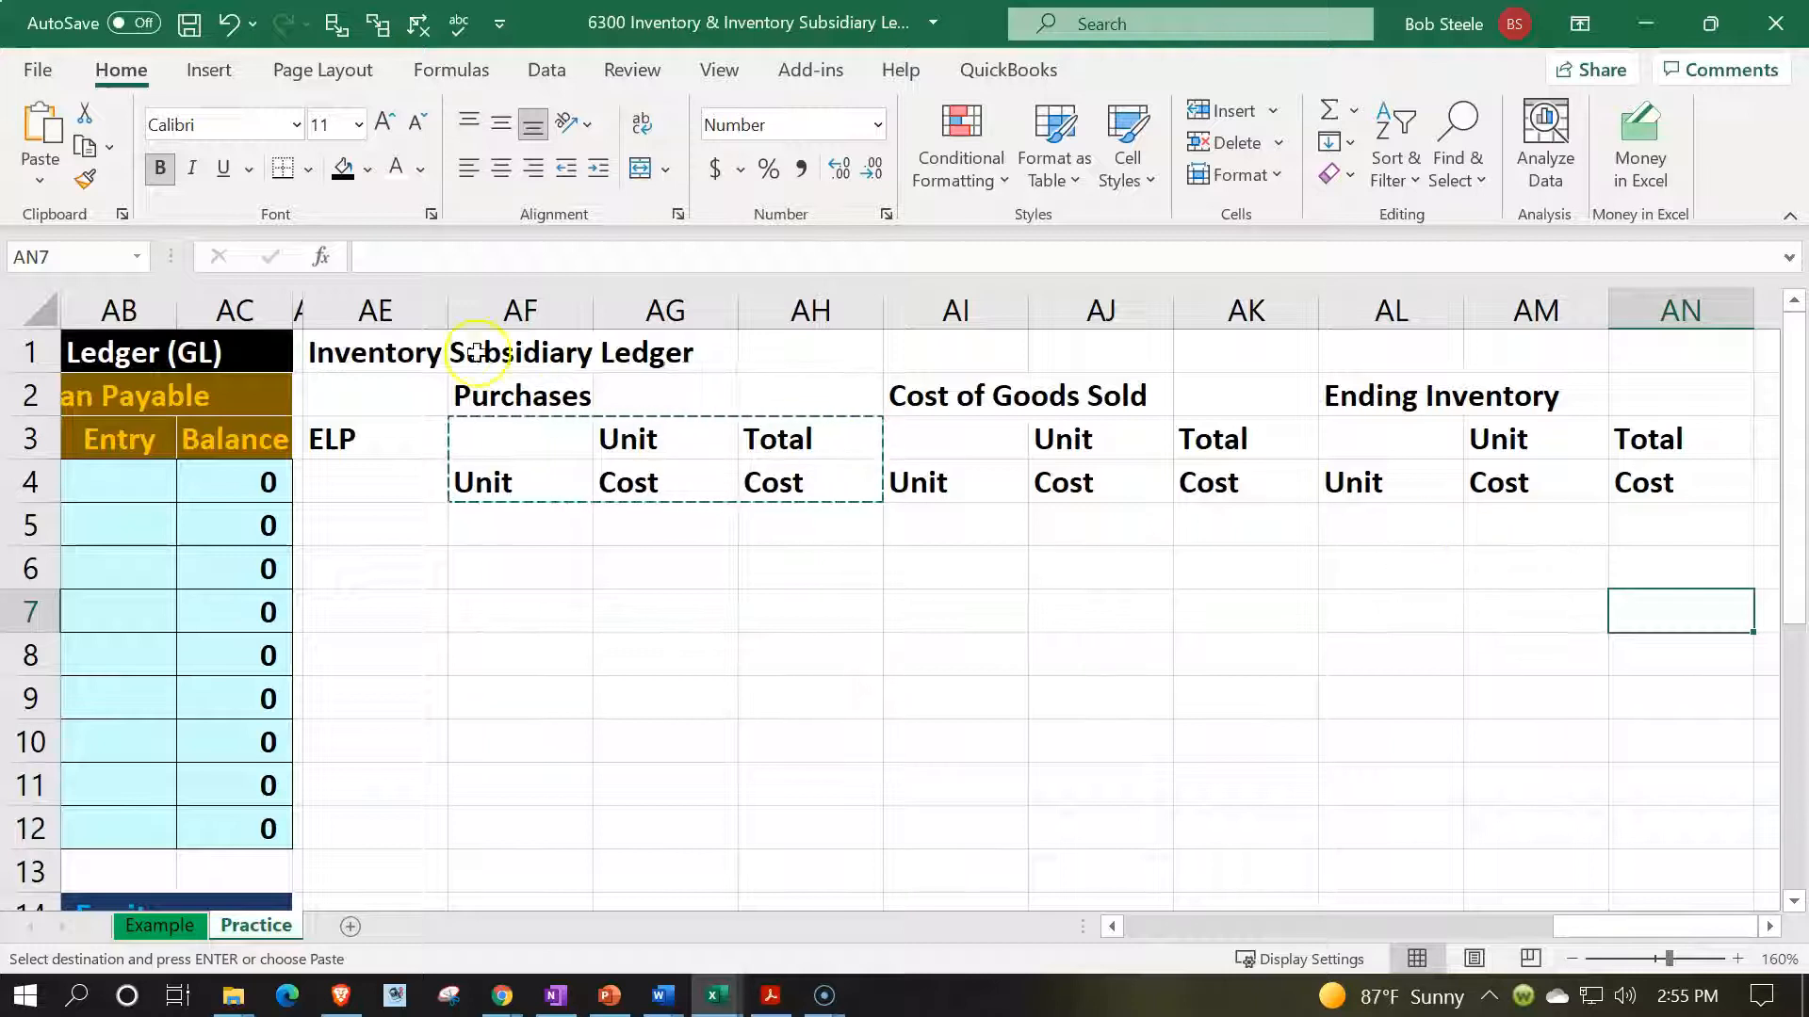
# - Format the Inventory Subsidiary Ledger title across AE1:AH1 with black fill and white font
pyautogui.moveTo(376, 351); pyautogui.dragTo(766, 341)
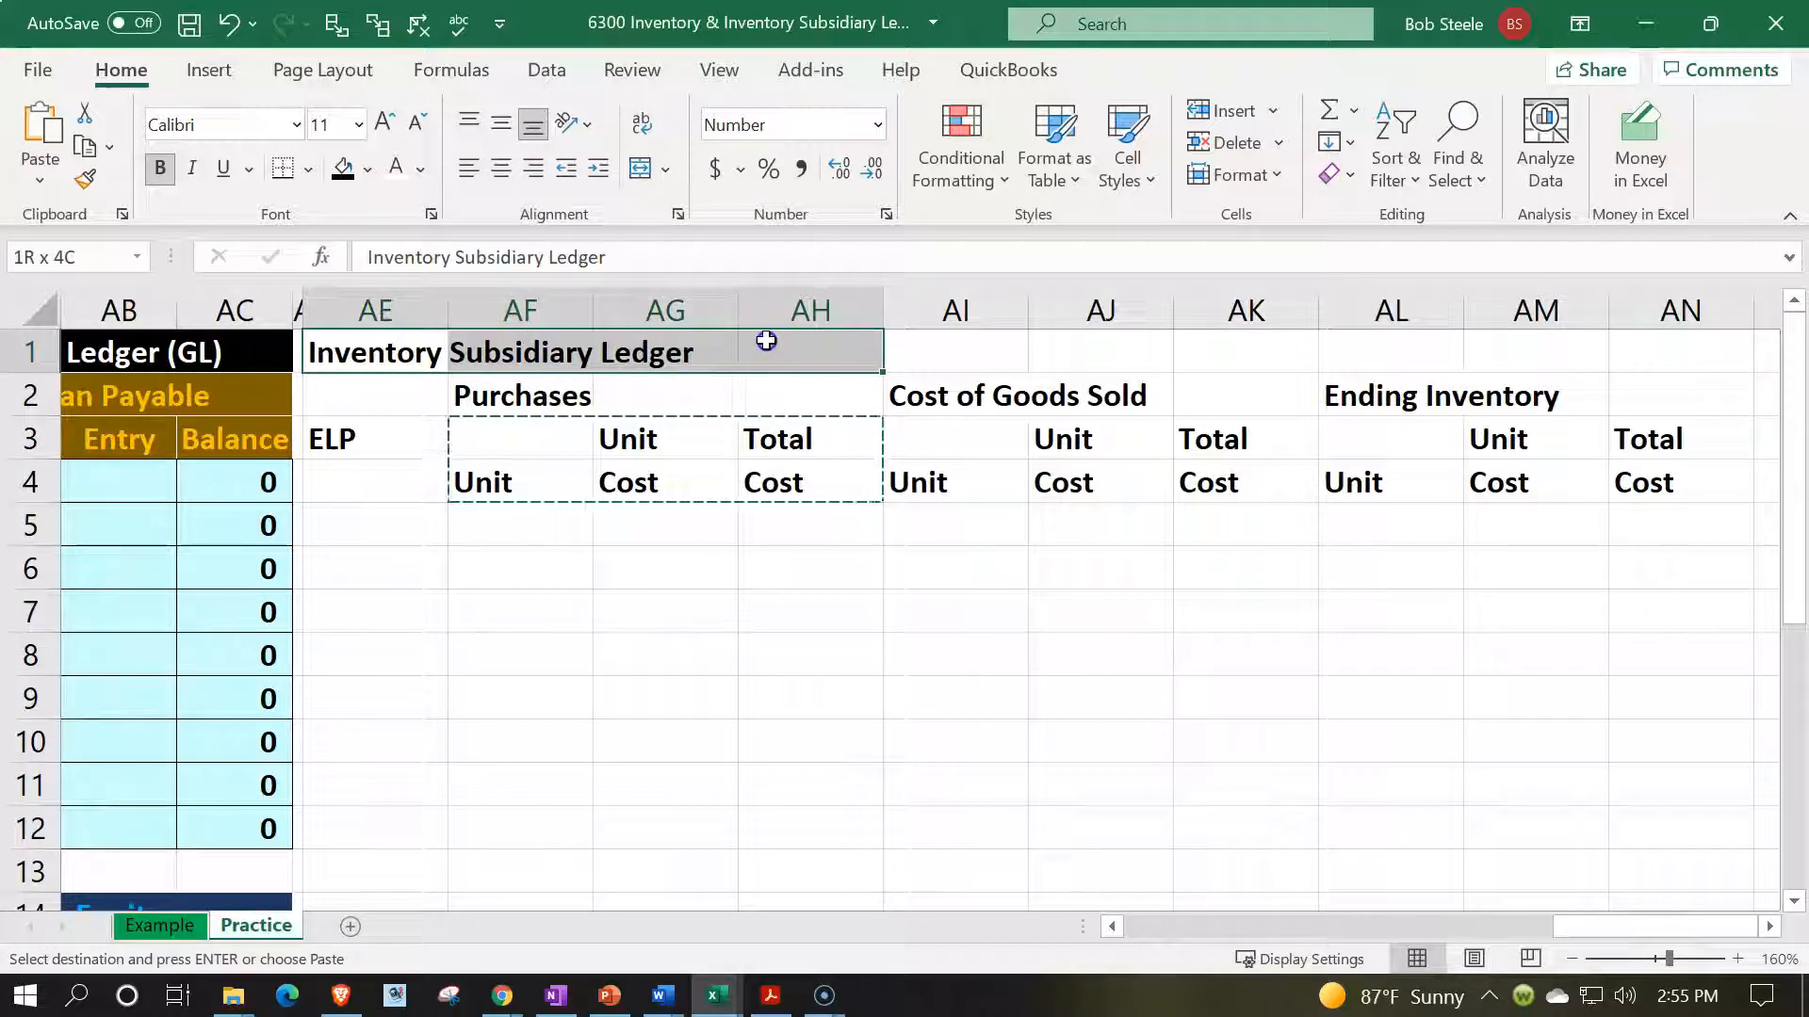
pyautogui.click(344, 168)
pyautogui.click(393, 167)
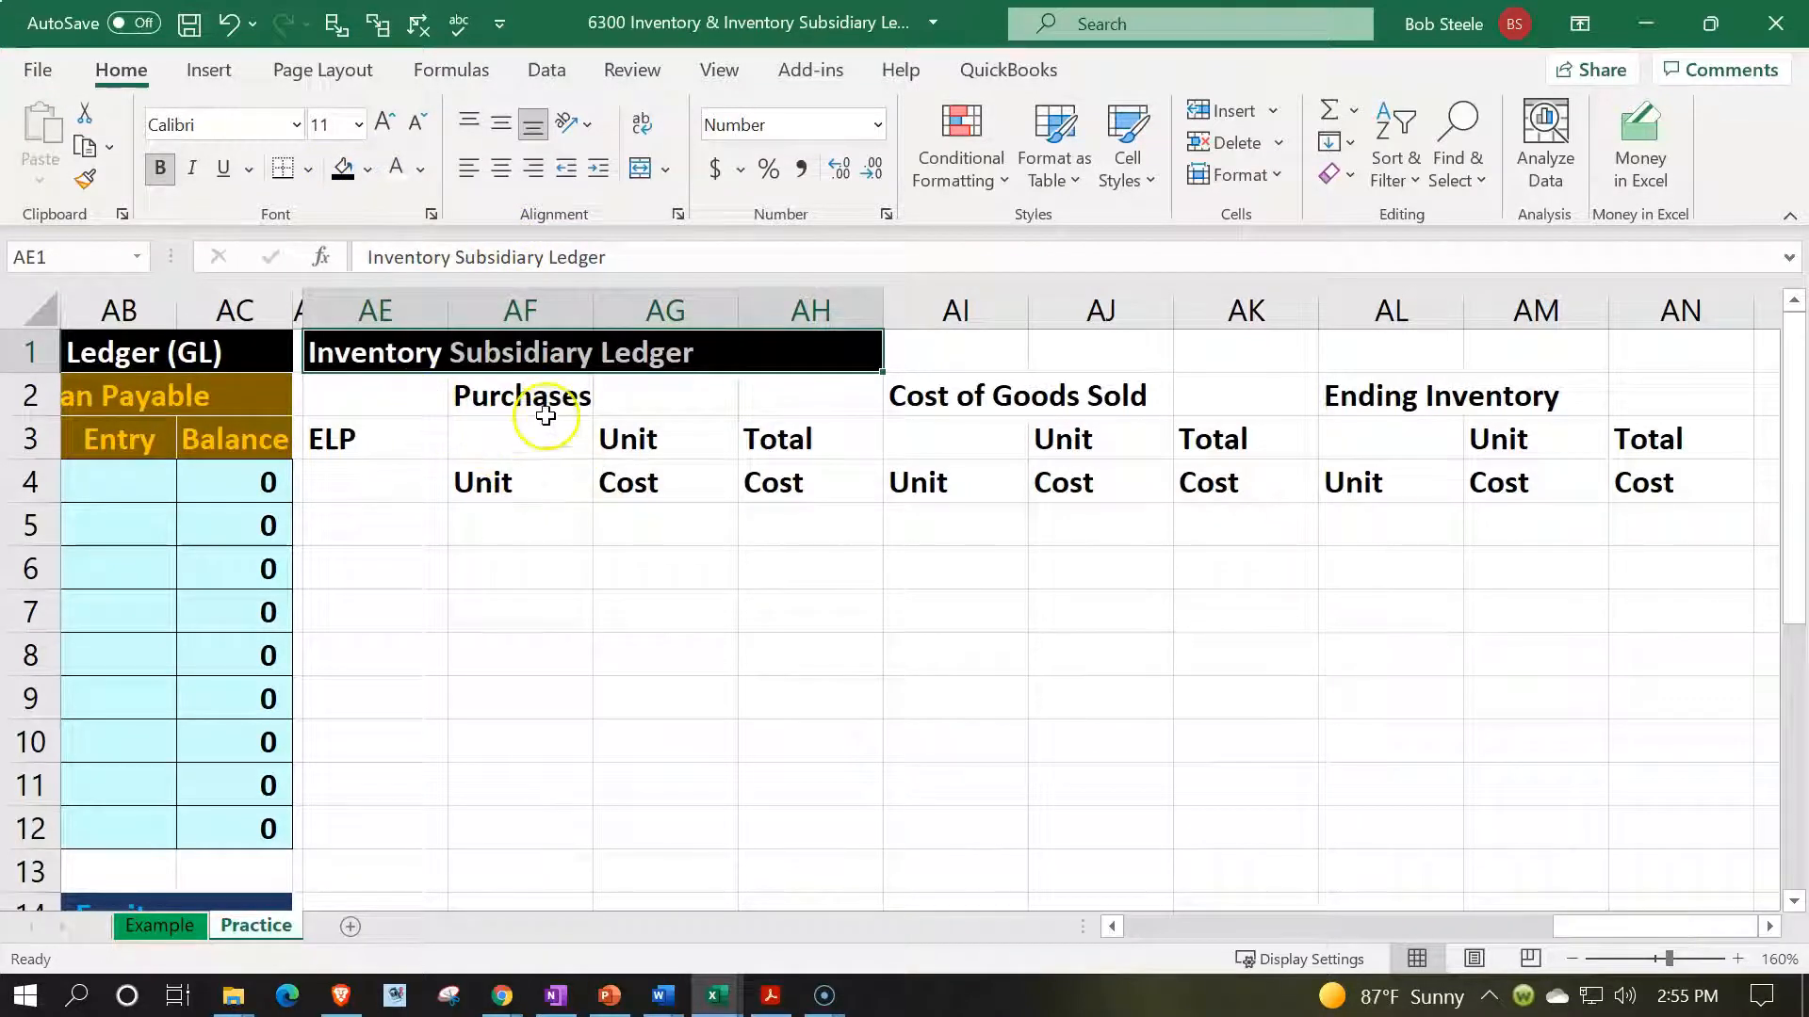
# - Align the Purchases heading over AF2:AH2 with the Center Across Selection option
pyautogui.moveTo(545, 415); pyautogui.dragTo(762, 394)
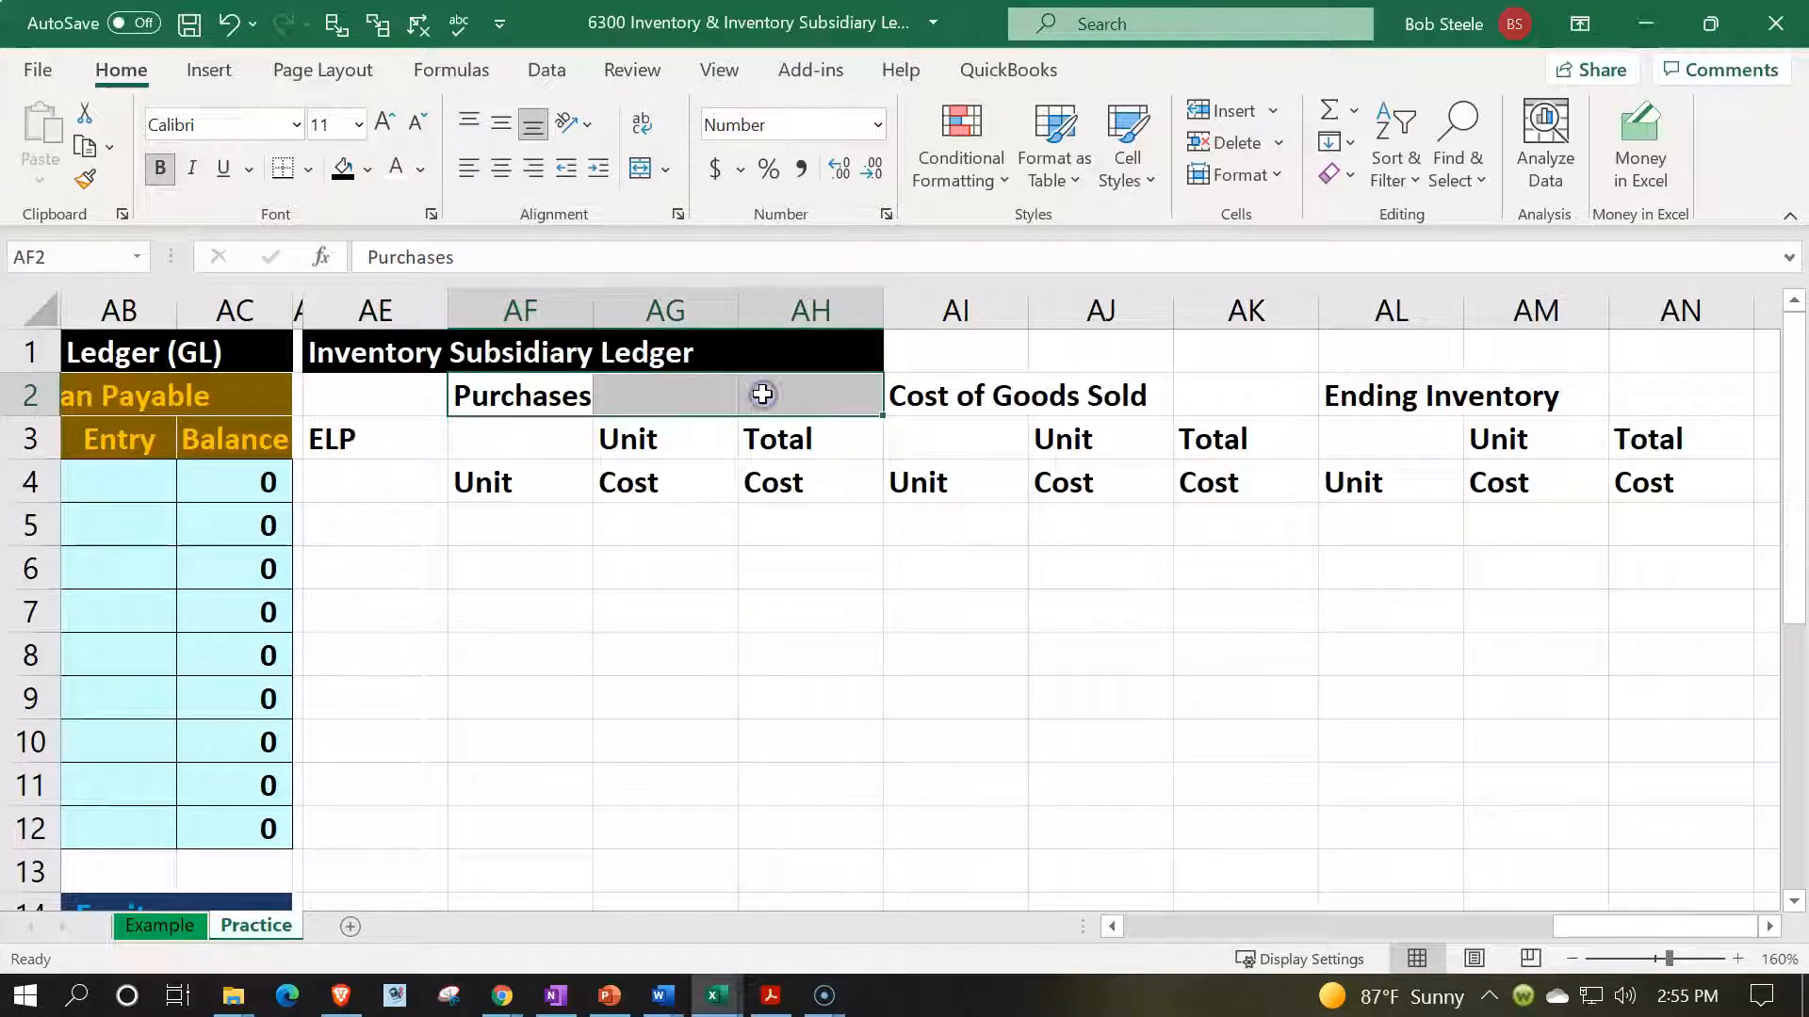
pyautogui.rightClick(762, 395)
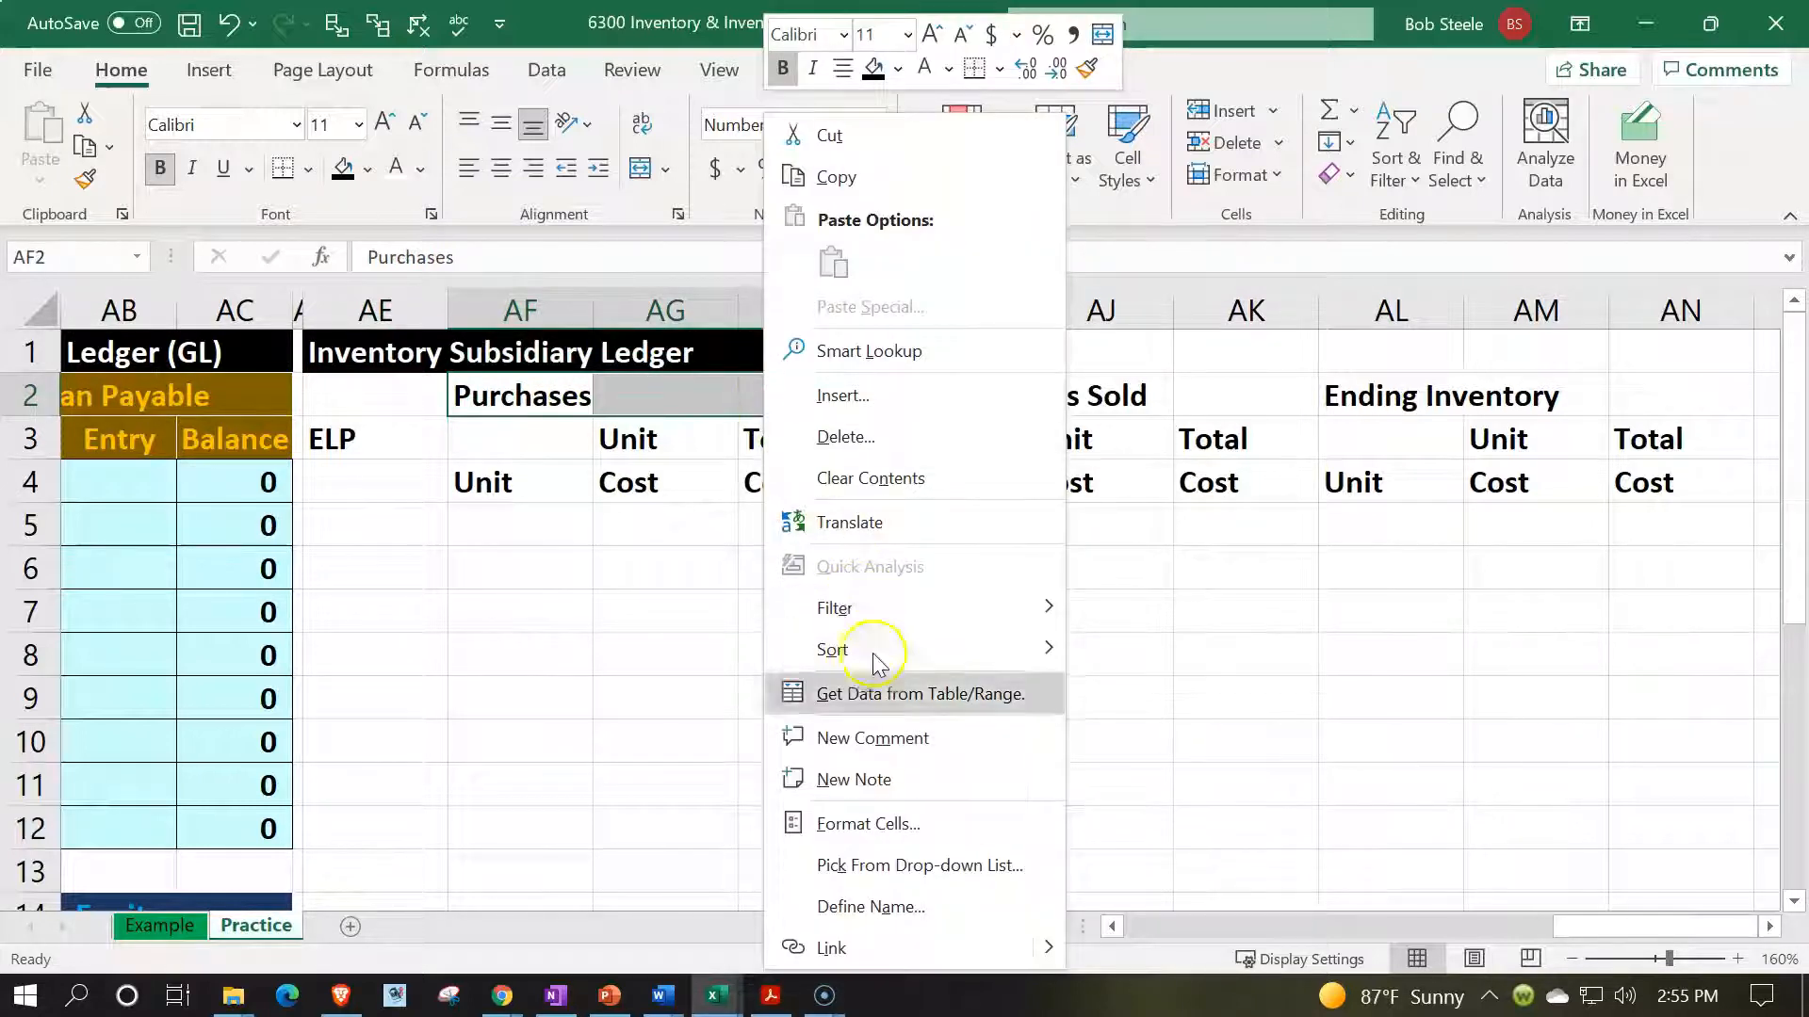
pyautogui.click(879, 822)
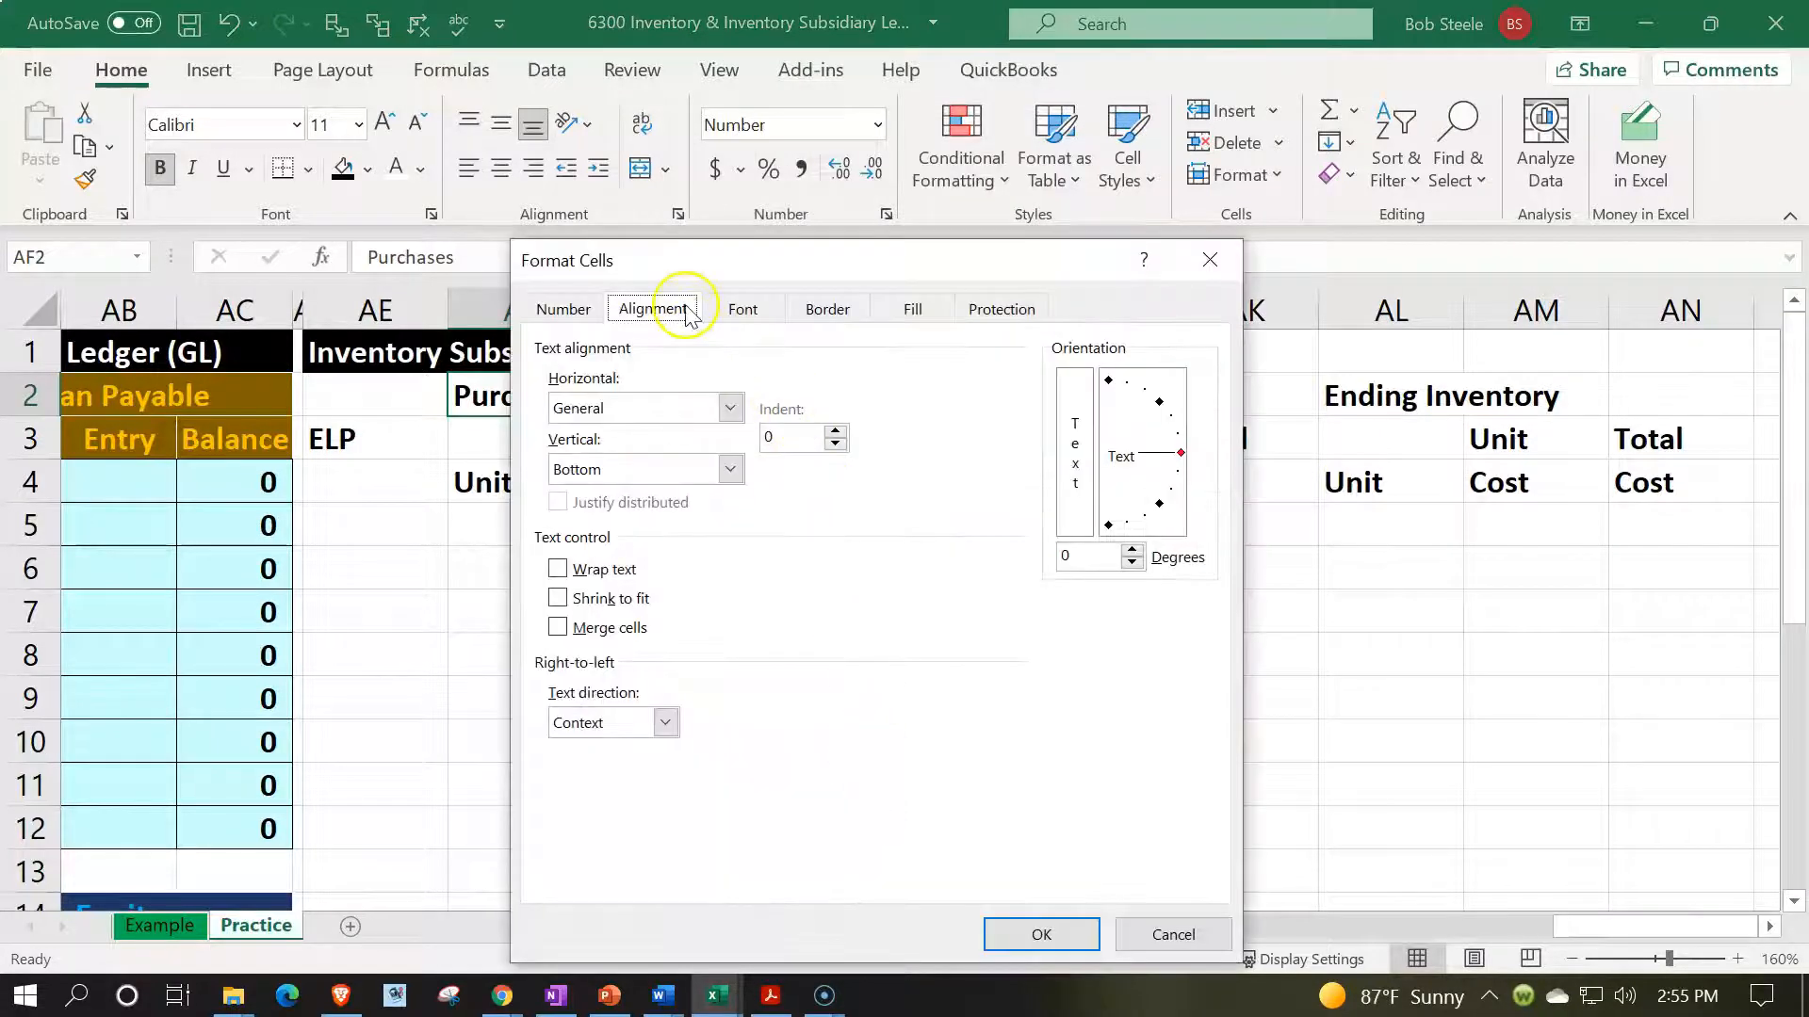
pyautogui.click(731, 407)
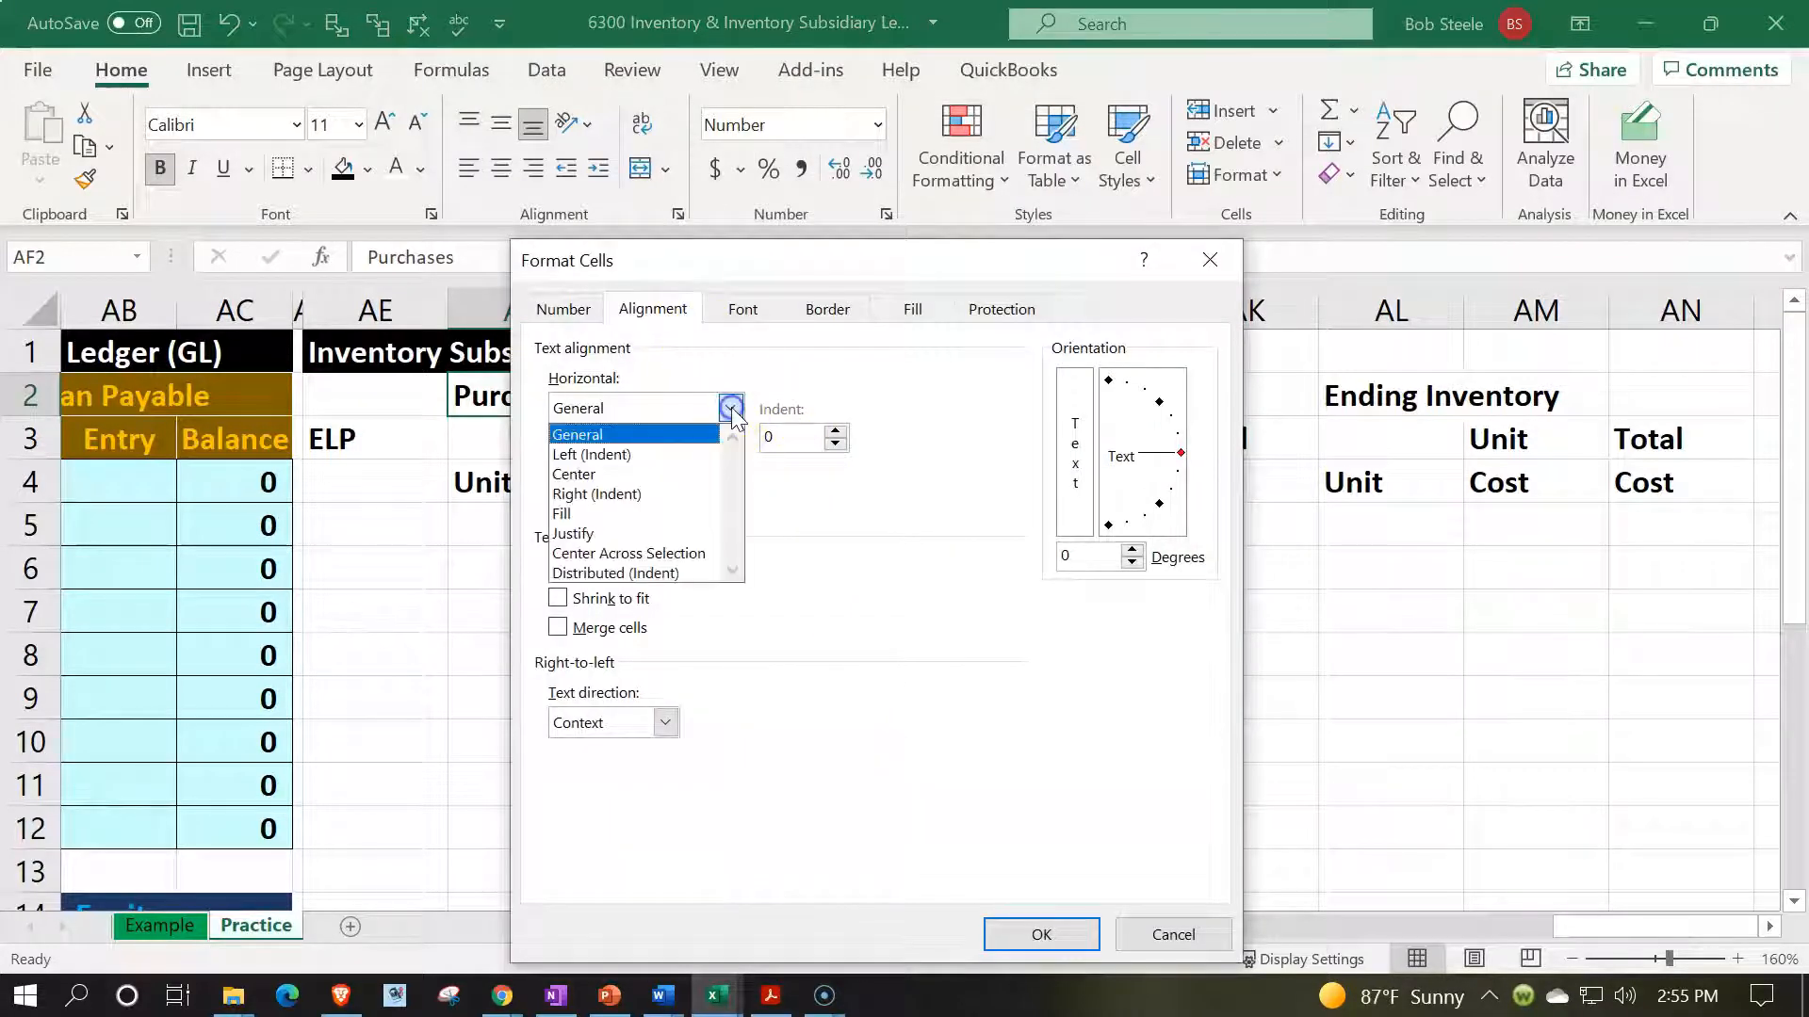
pyautogui.click(706, 553)
pyautogui.click(1042, 935)
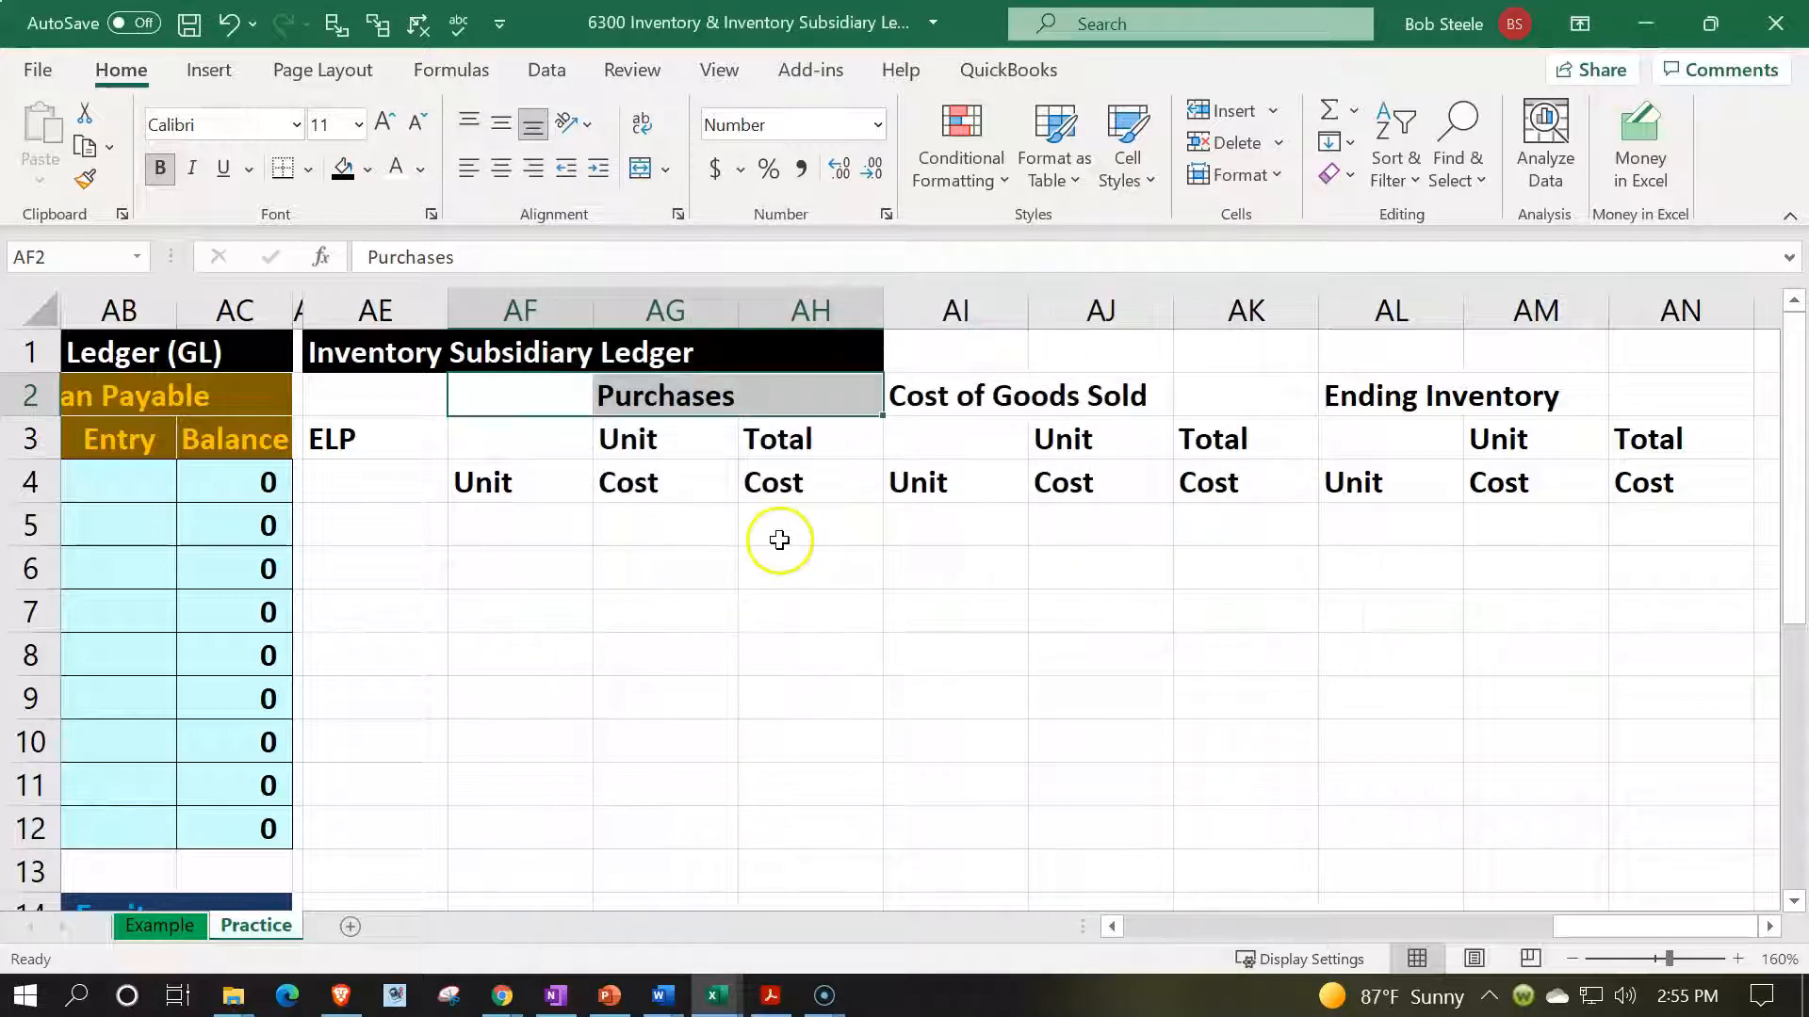
# - Give the Purchases heading in AF2:AH2 a dark green fill and a light green font
pyautogui.click(371, 174)
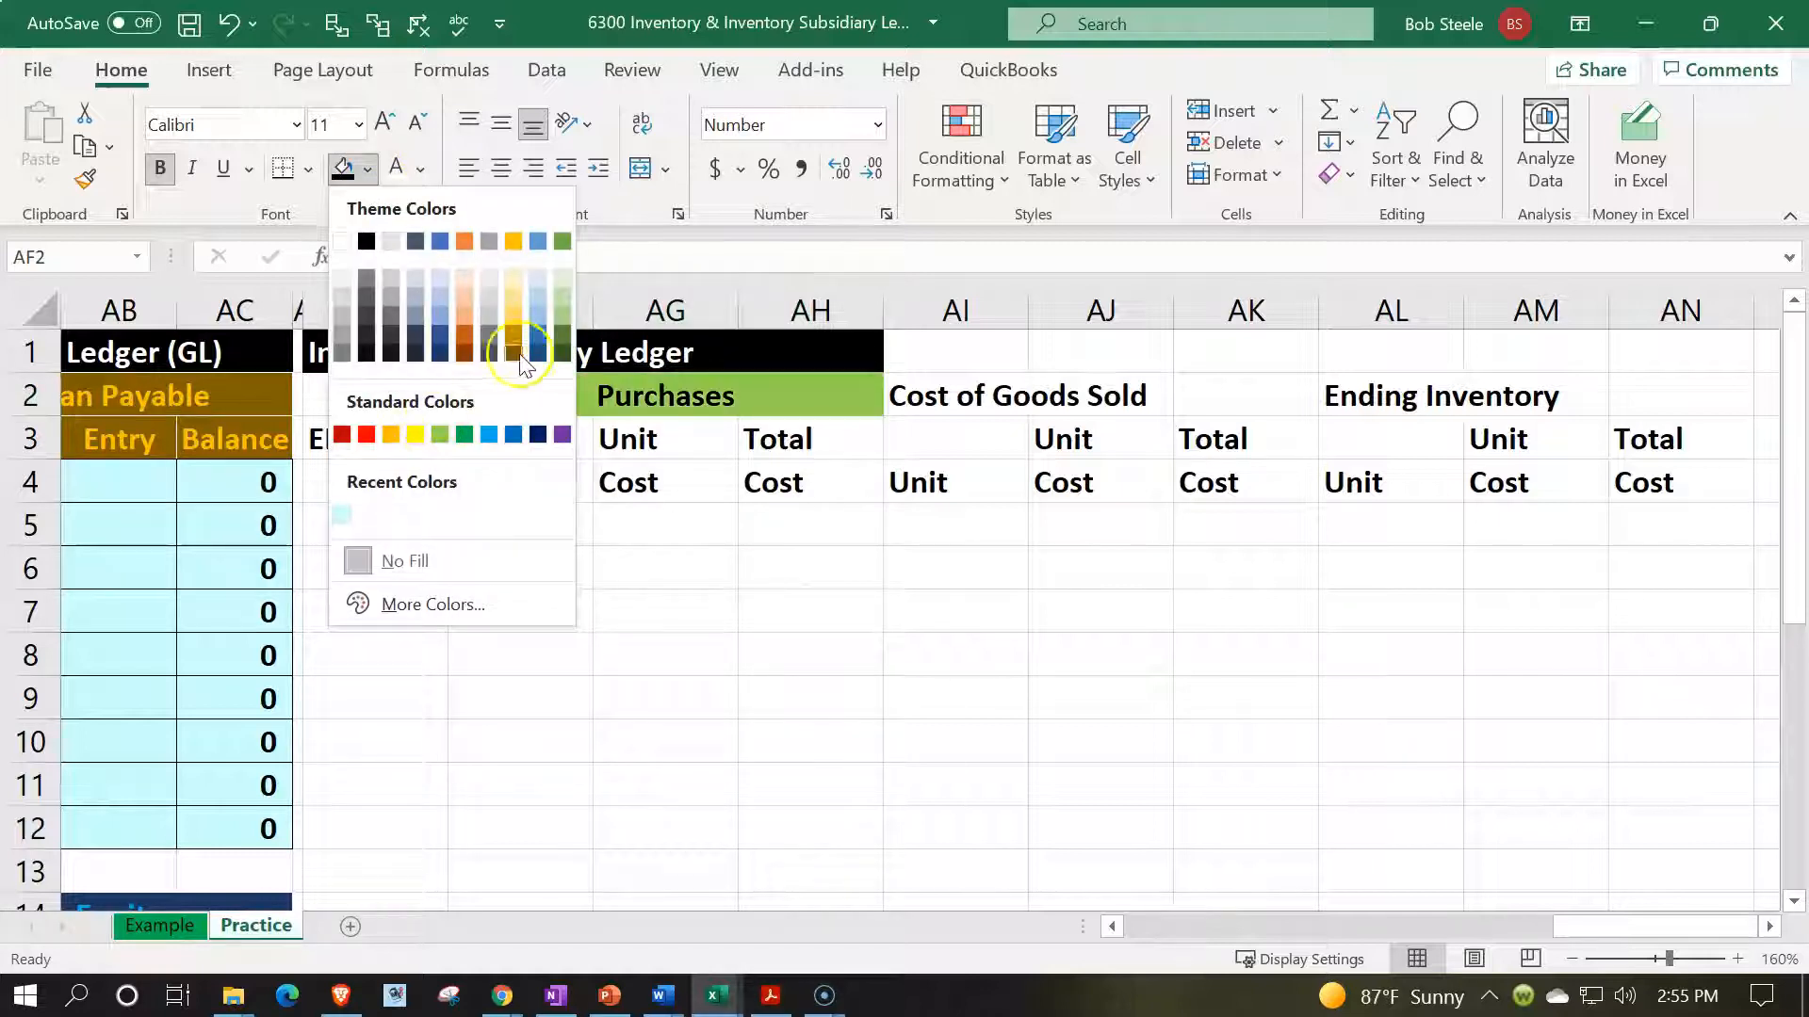
pyautogui.click(562, 353)
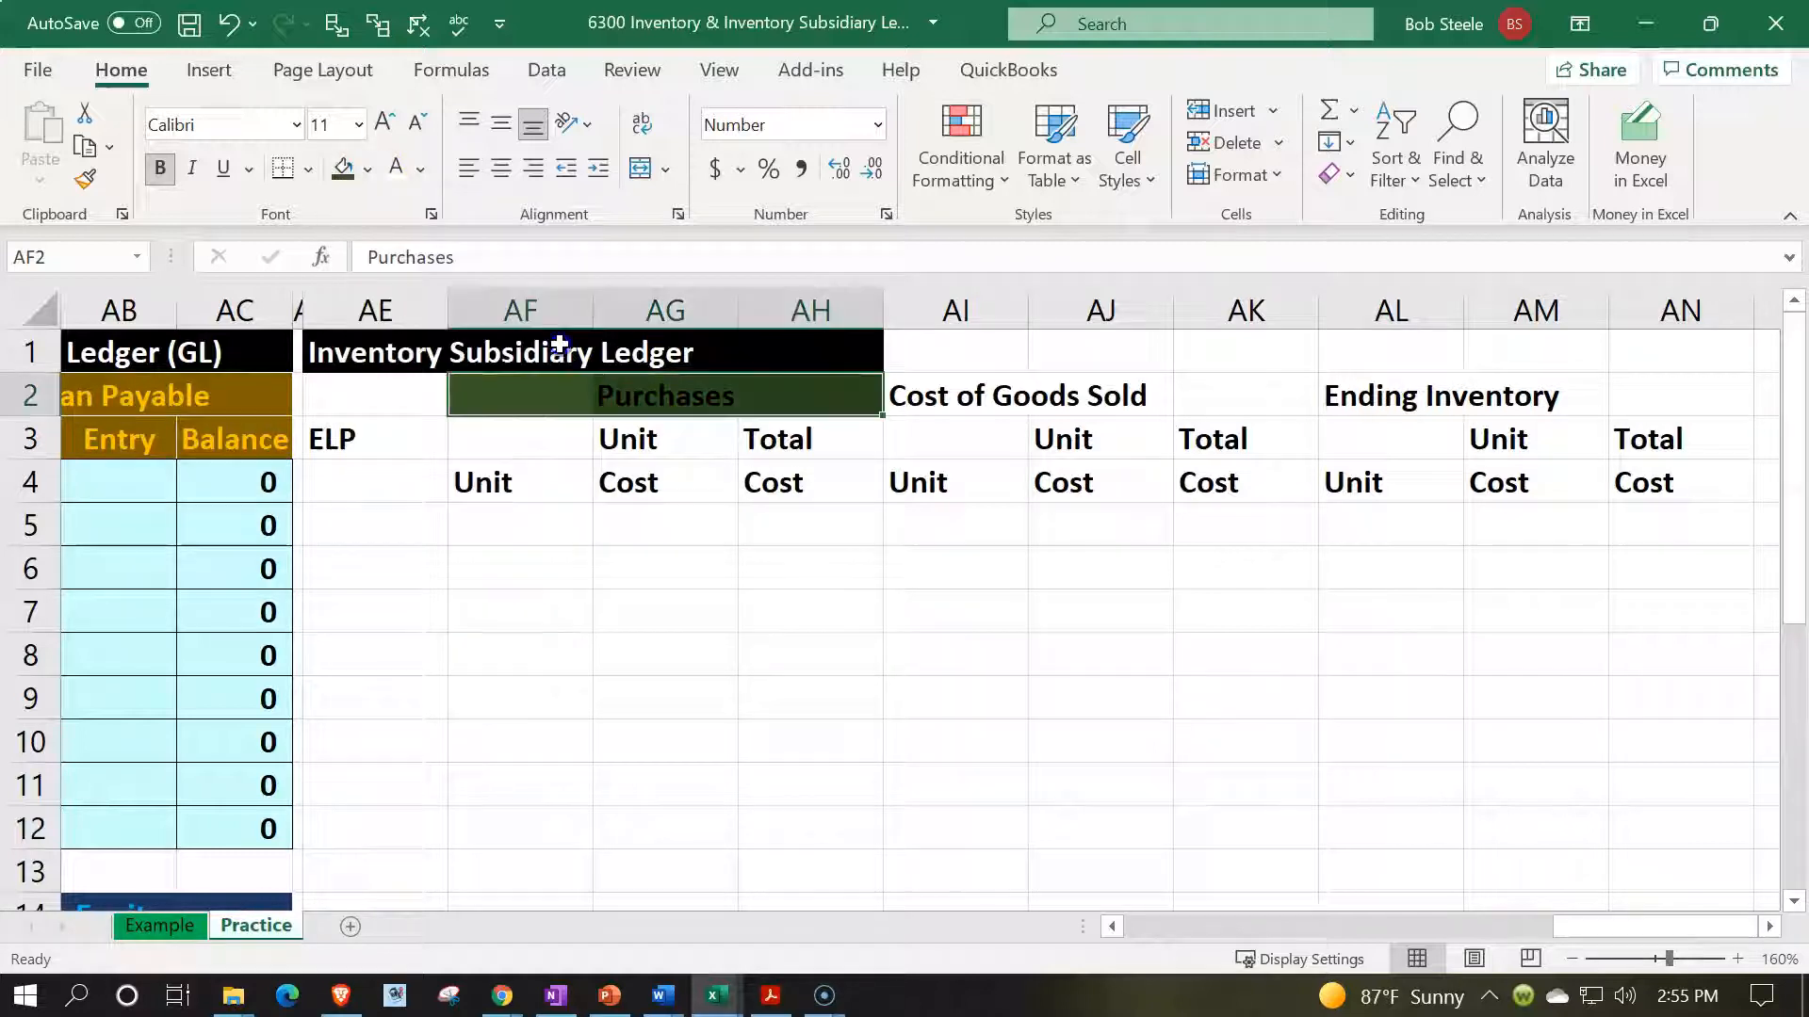
pyautogui.click(428, 162)
pyautogui.click(489, 471)
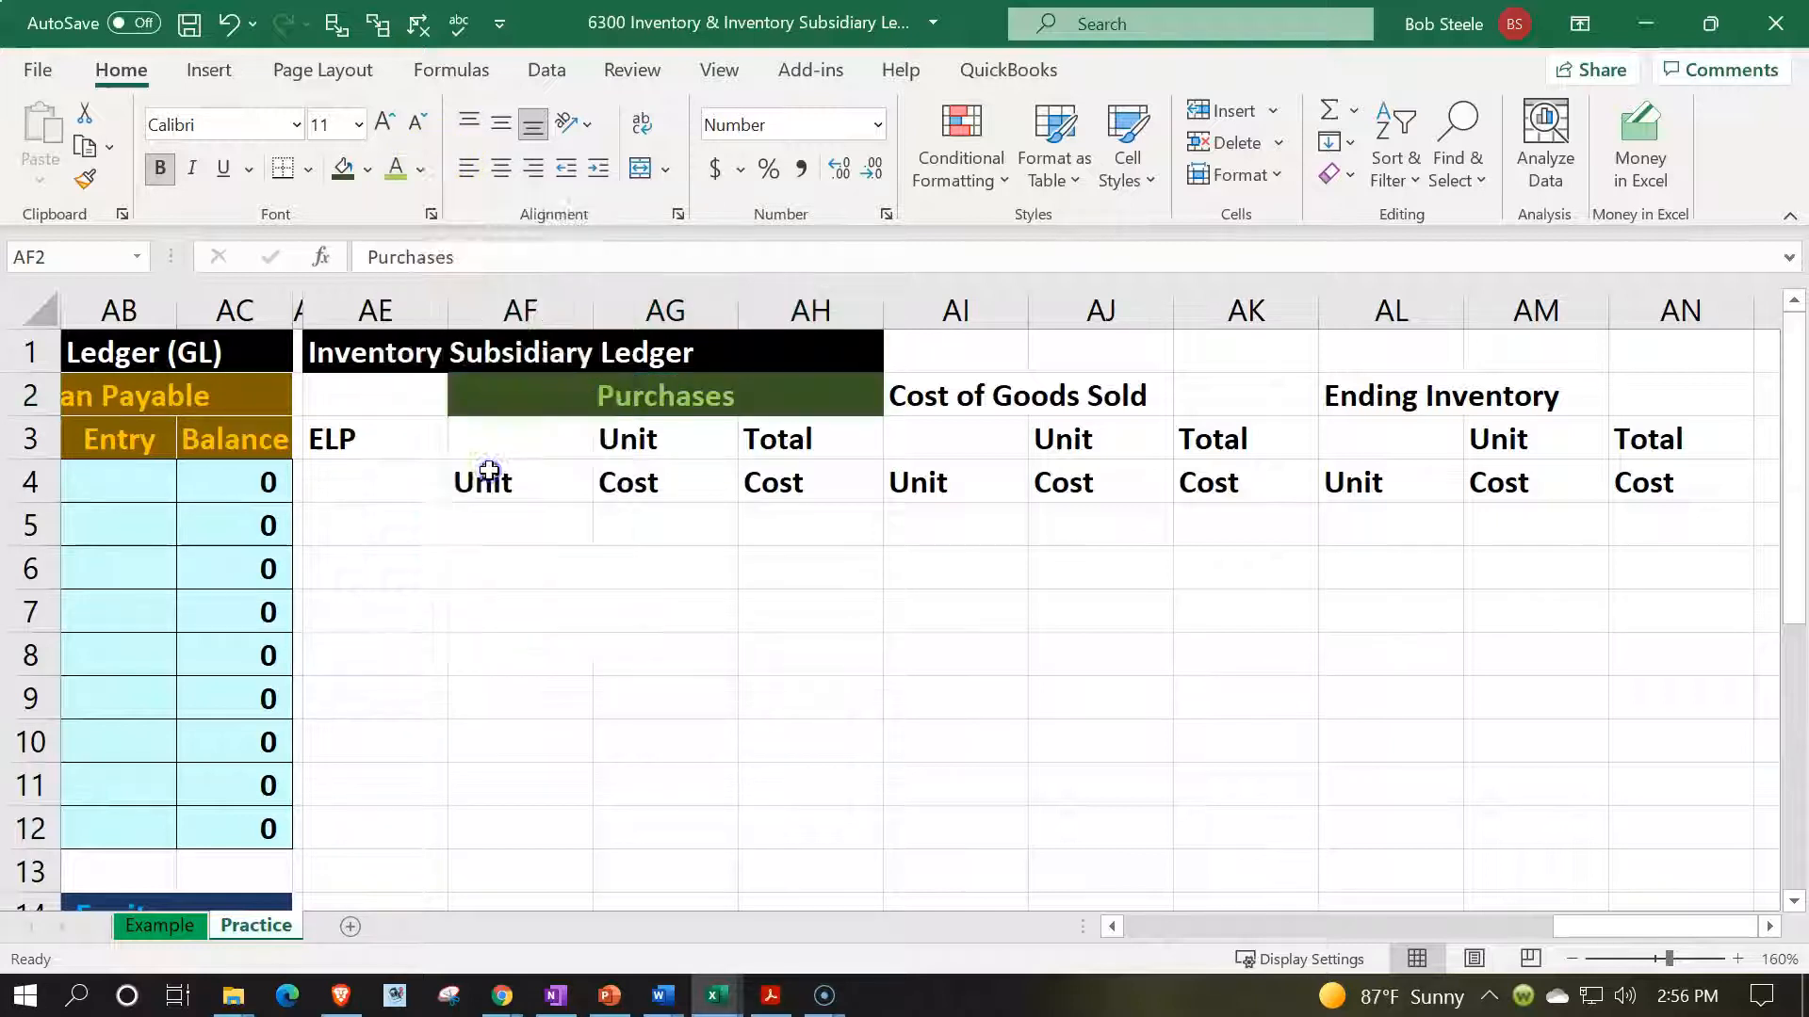
# - Align the Cost of Goods Sold heading over AI2:AK2 with the Center Across Selection option
pyautogui.moveTo(919, 395); pyautogui.dragTo(1203, 395)
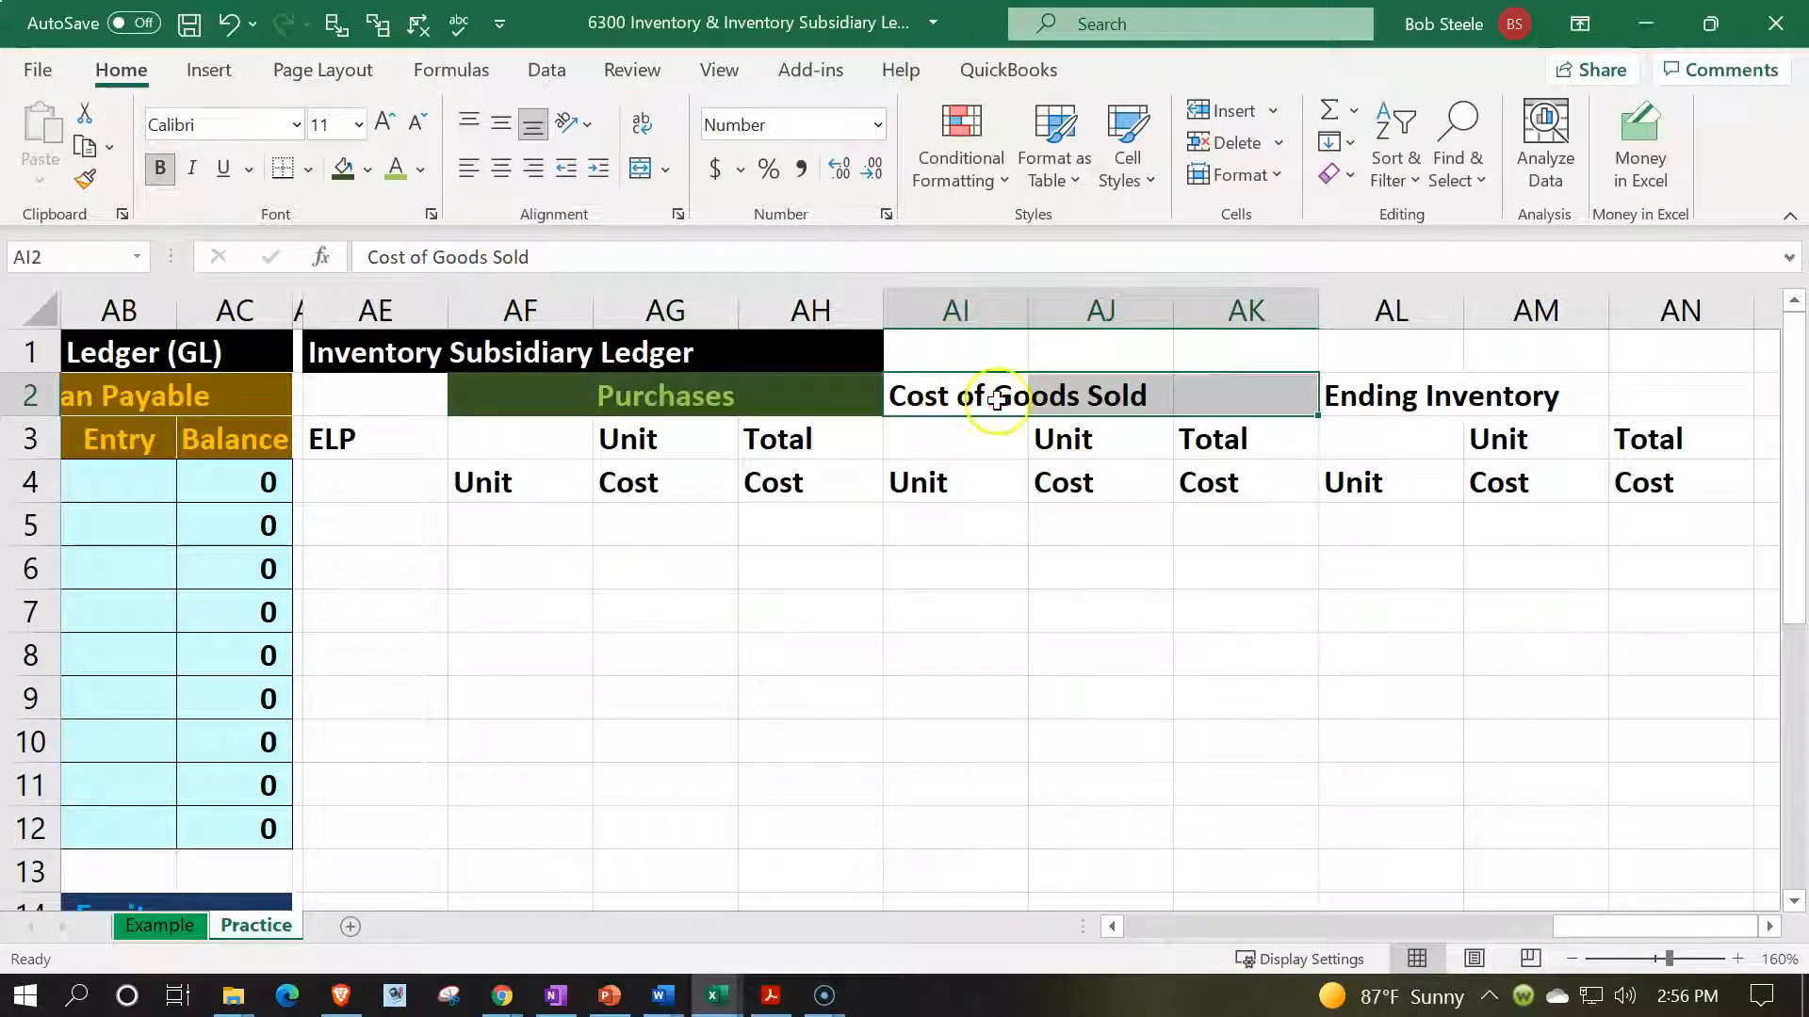
pyautogui.rightClick(991, 402)
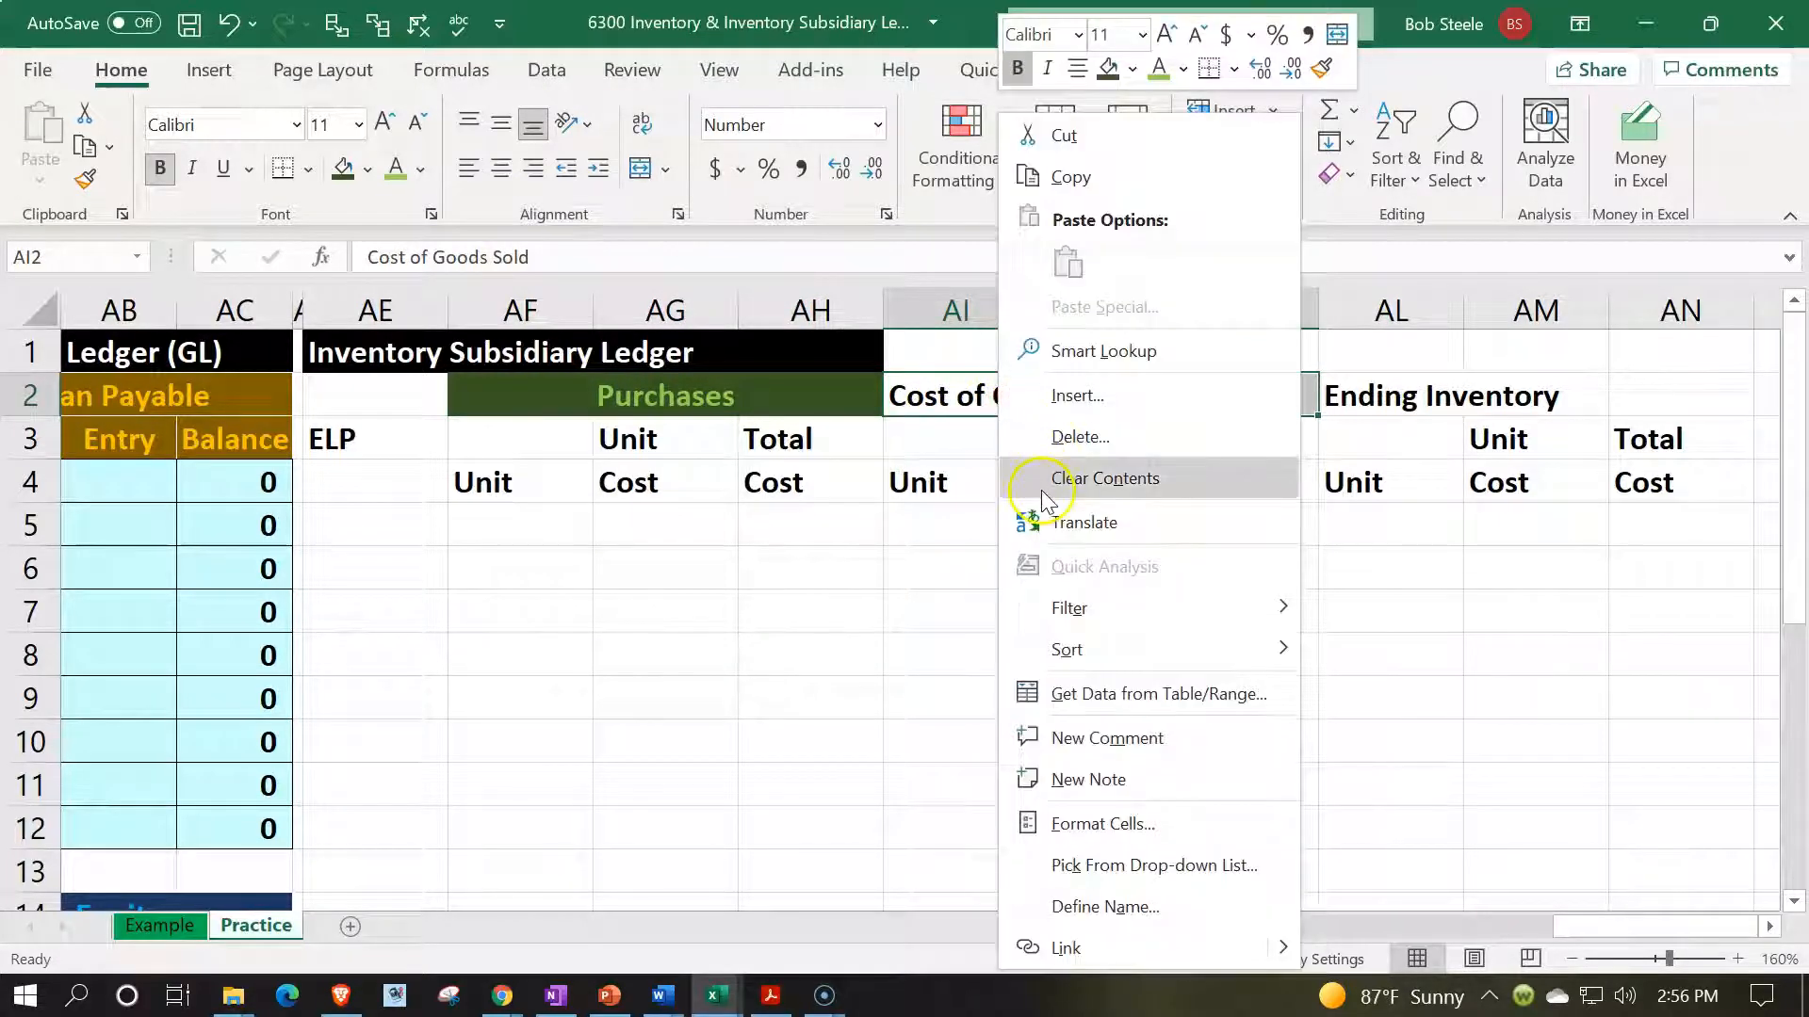
pyautogui.click(1095, 833)
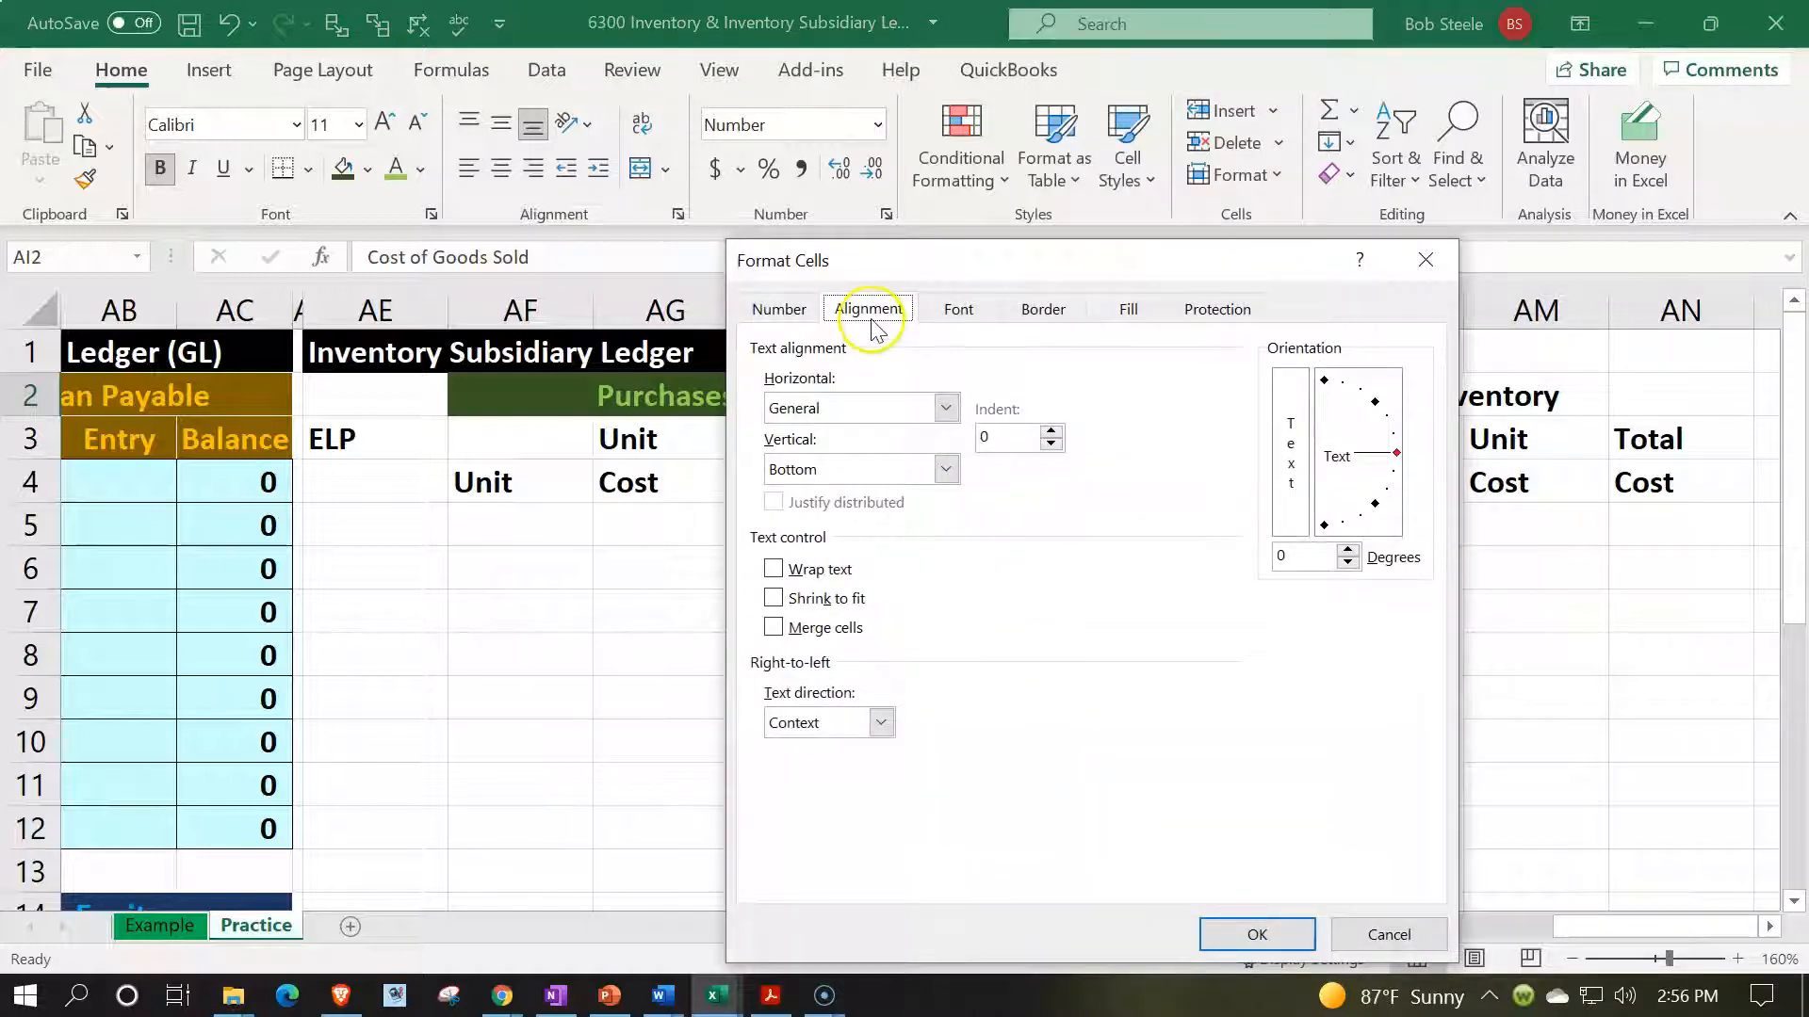
pyautogui.click(944, 408)
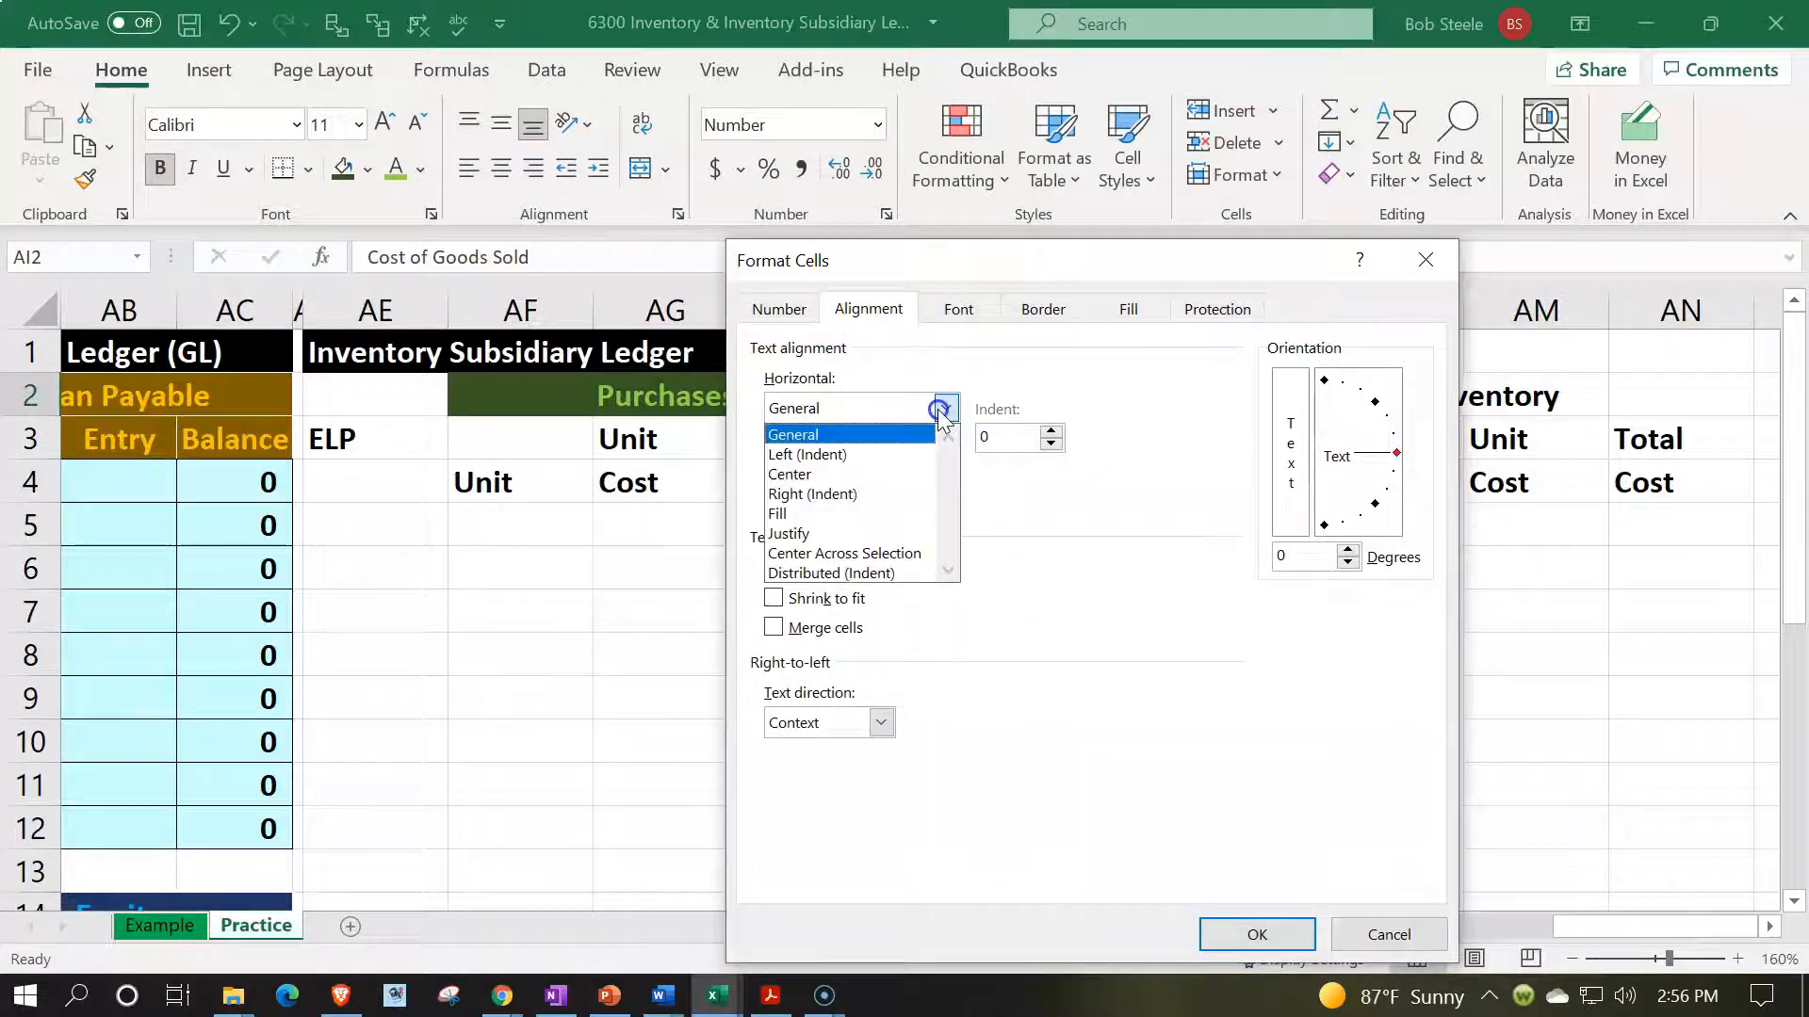
pyautogui.click(900, 554)
pyautogui.click(1245, 931)
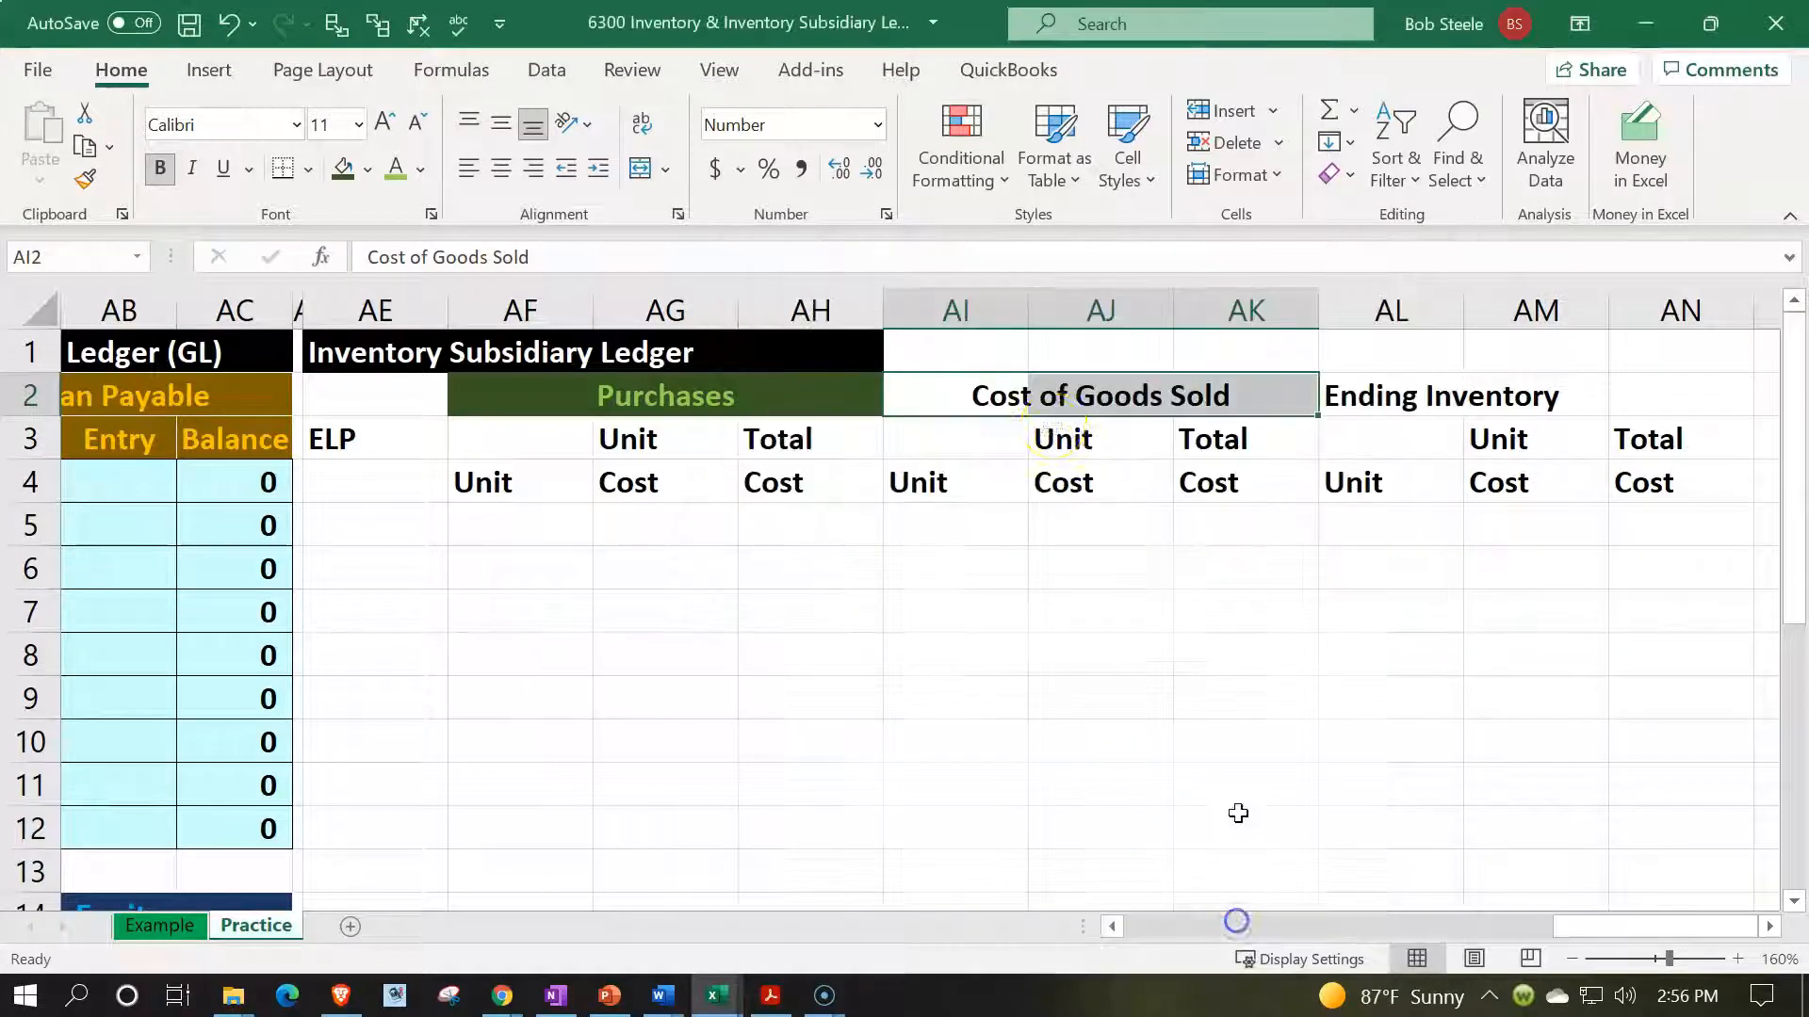
# - Give the Cost of Goods Sold heading in AI2:AK2 a dark gold fill and an orange font
pyautogui.rightClick(1003, 399)
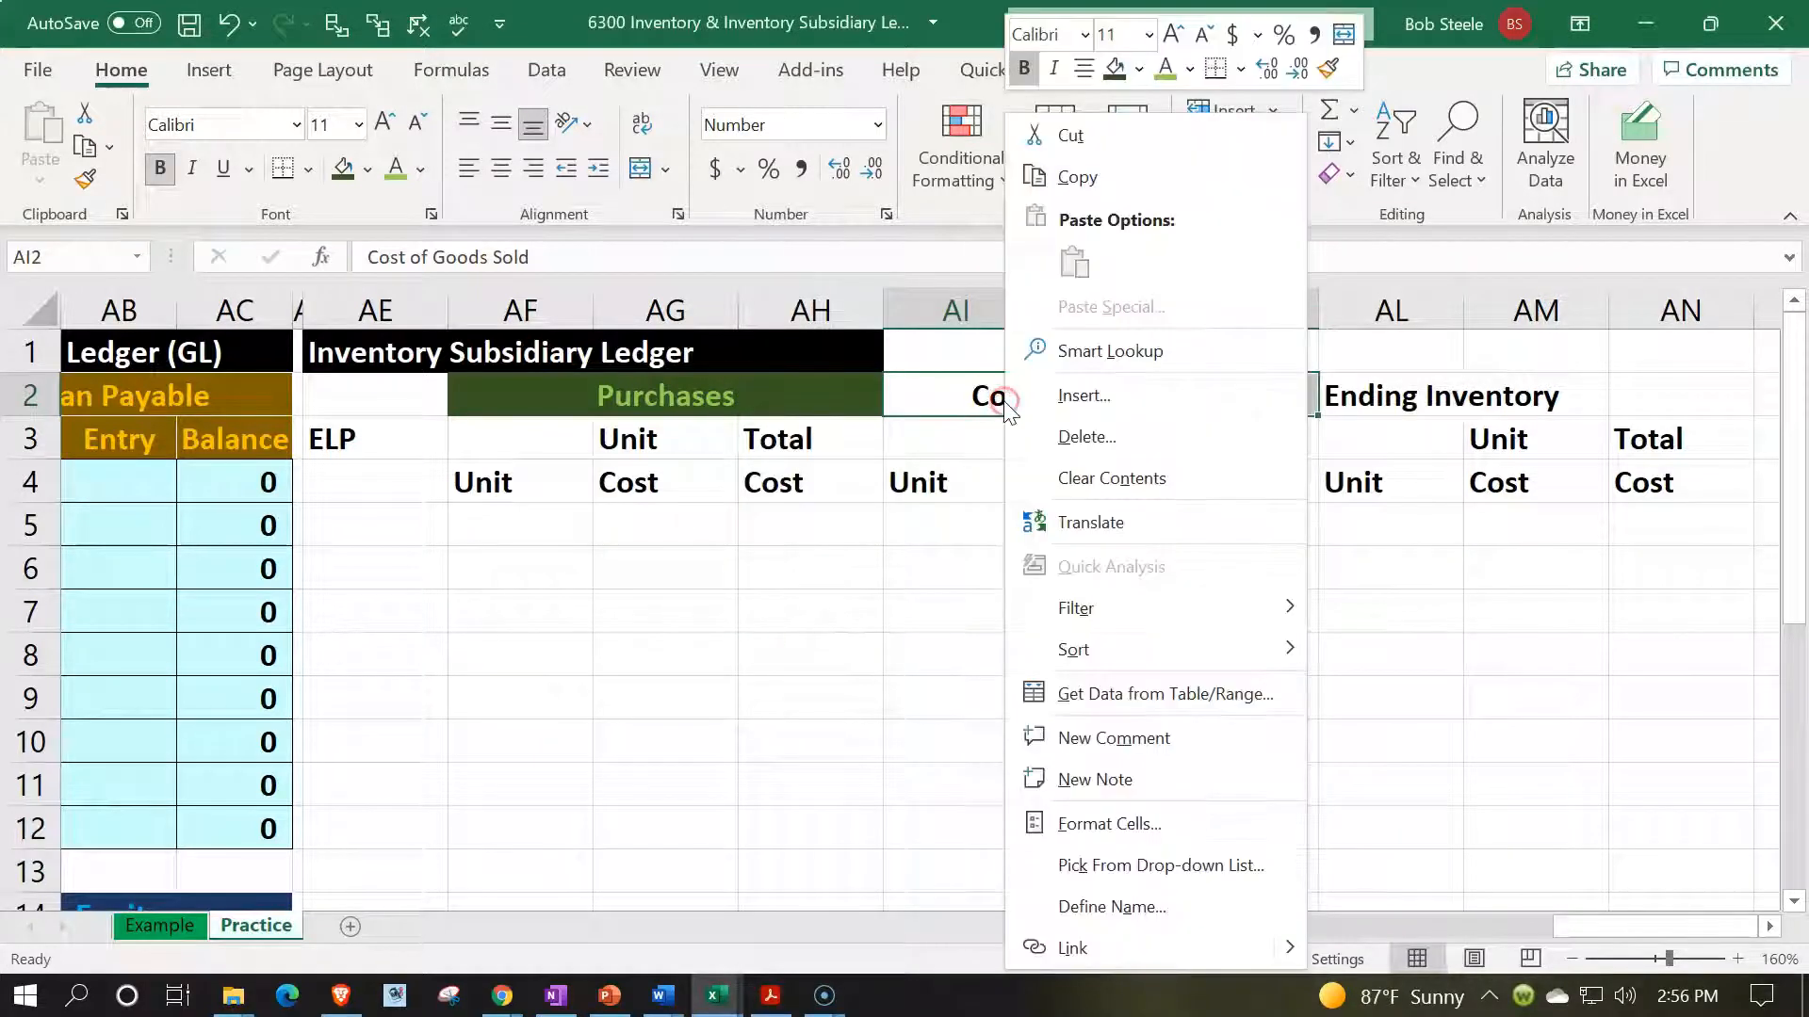
pyautogui.click(368, 170)
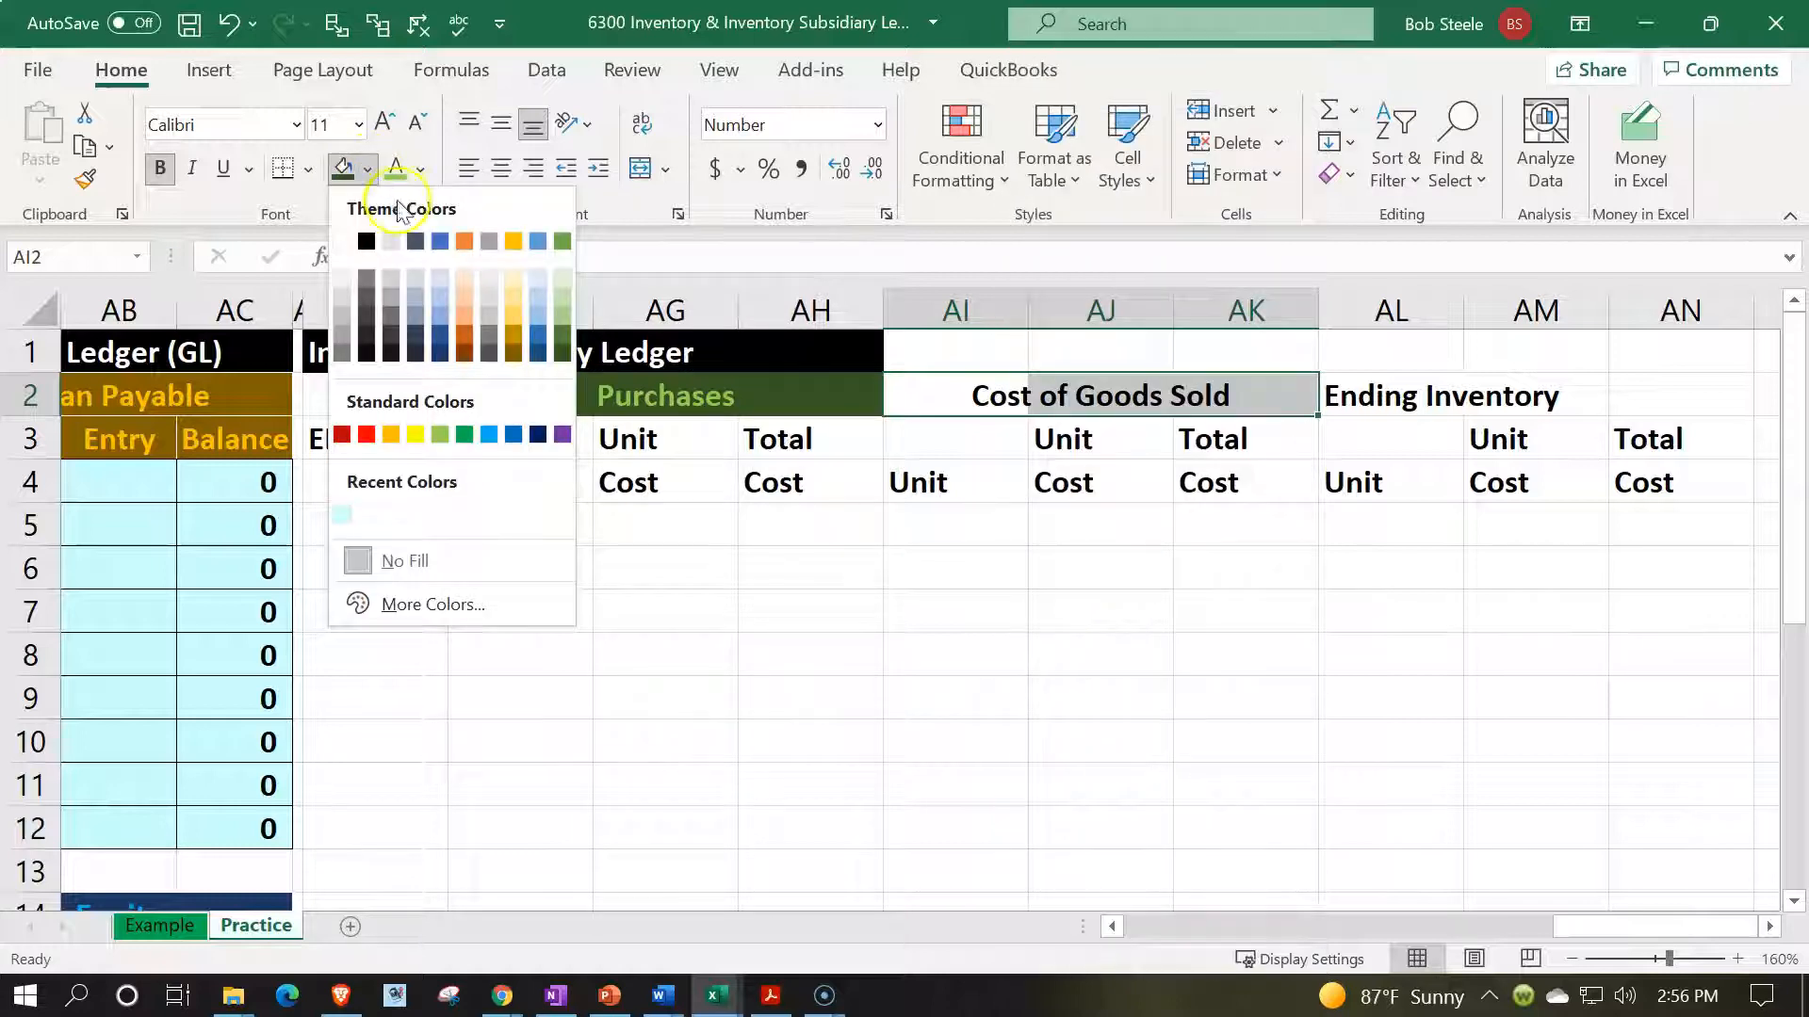
pyautogui.click(512, 353)
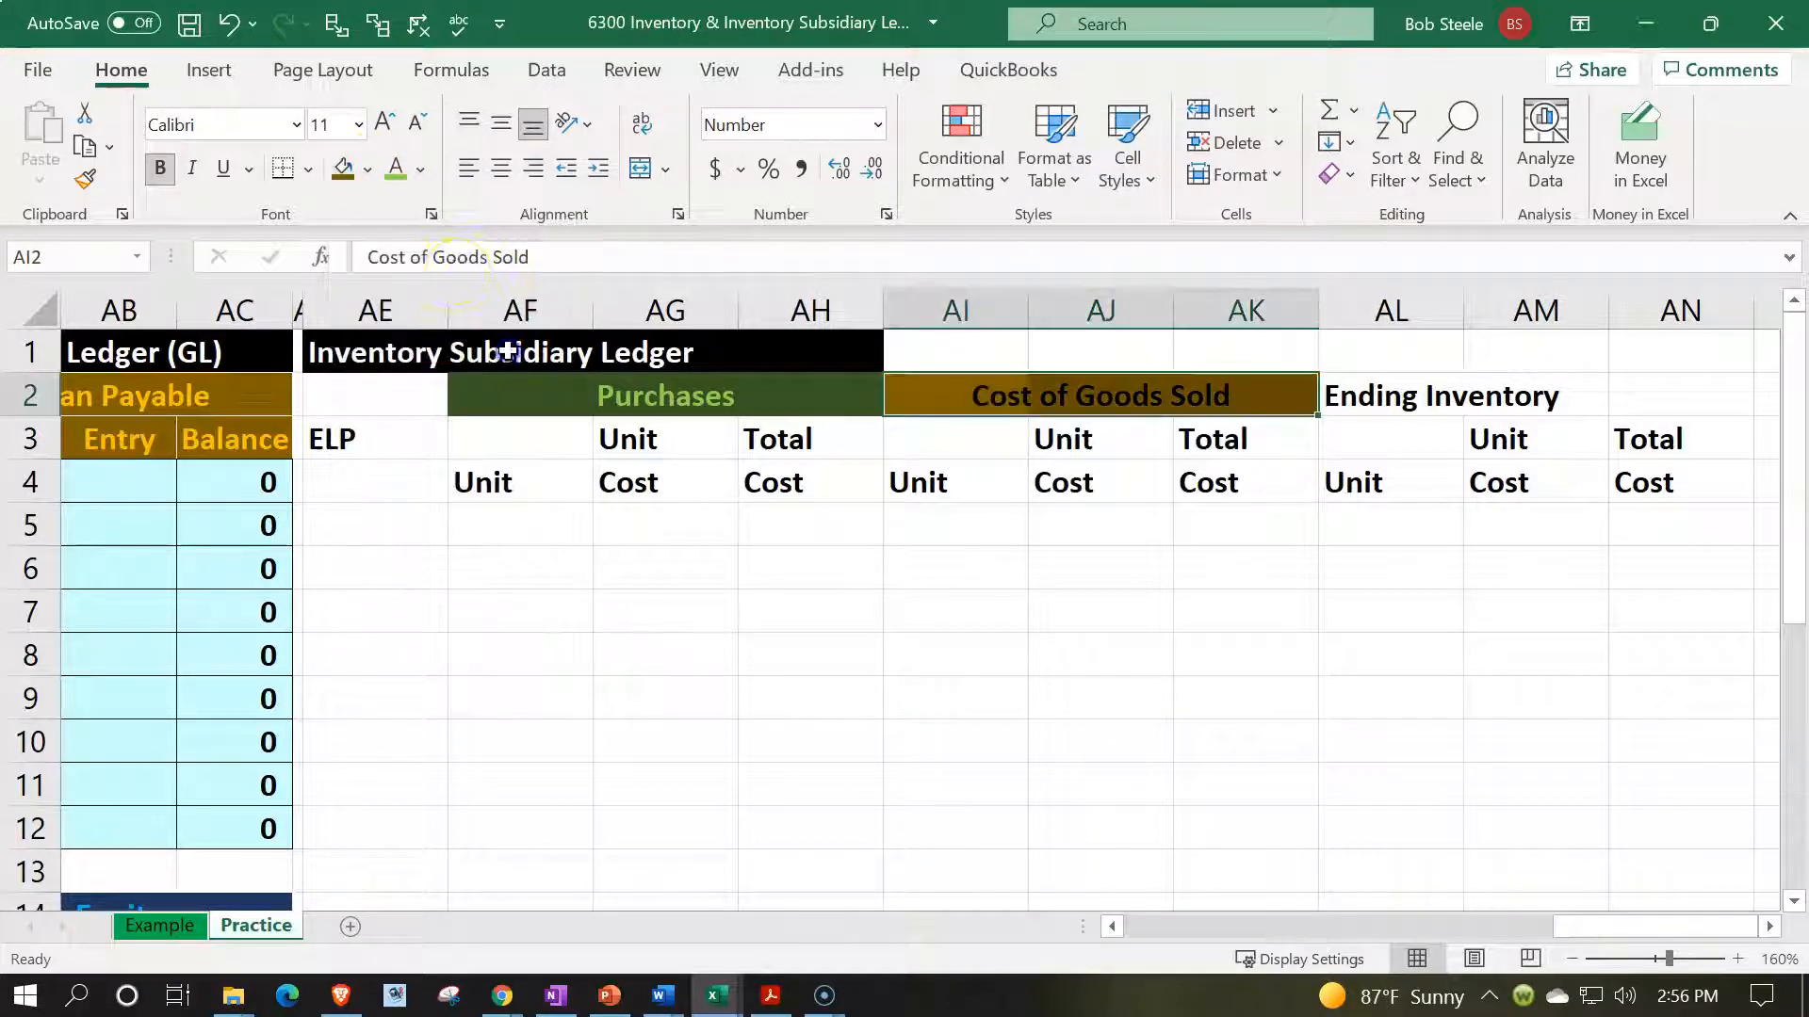
pyautogui.click(420, 171)
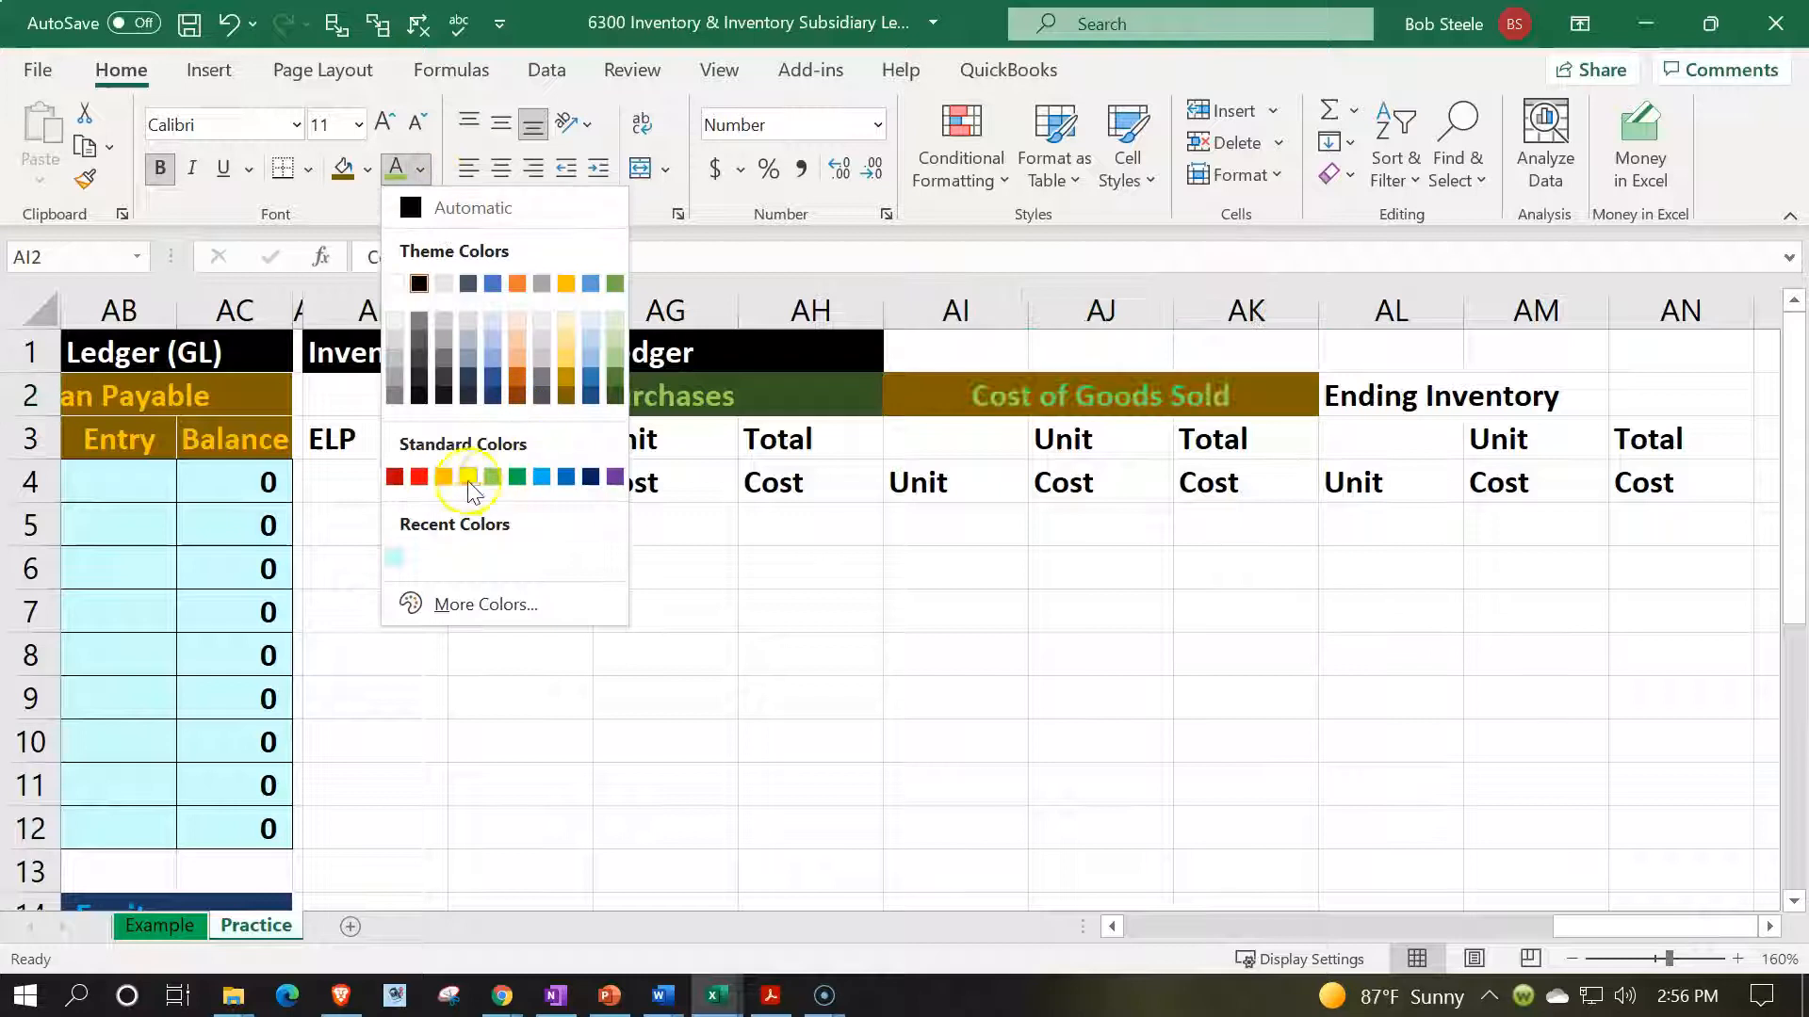
pyautogui.click(445, 477)
# - Copy the Cost of Goods Sold heading's formatting onto the Ending Inventory heading in AL2:AN2
pyautogui.moveTo(1381, 395); pyautogui.dragTo(1592, 394)
pyautogui.moveTo(933, 396); pyautogui.dragTo(1211, 392)
pyautogui.click(85, 178)
pyautogui.click(1386, 395)
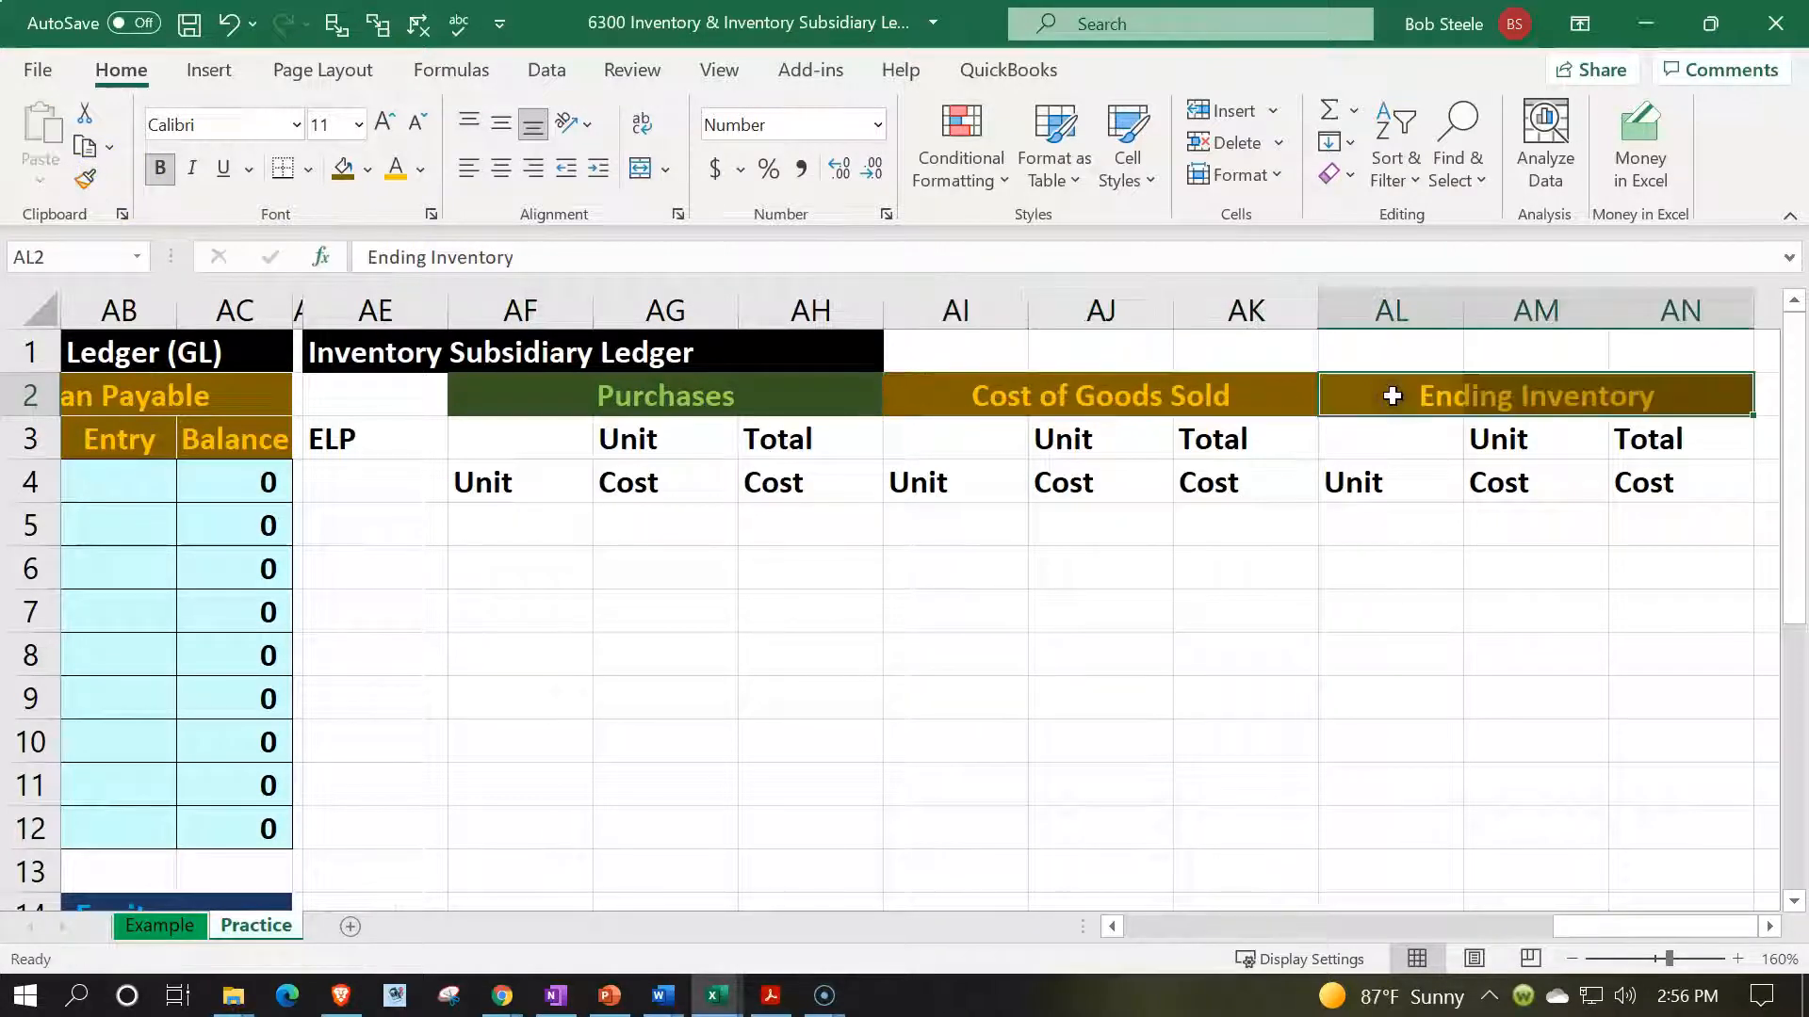
# - Give the Ending Inventory heading in AL2:AN2 a dark blue fill and a light blue font
pyautogui.click(367, 170)
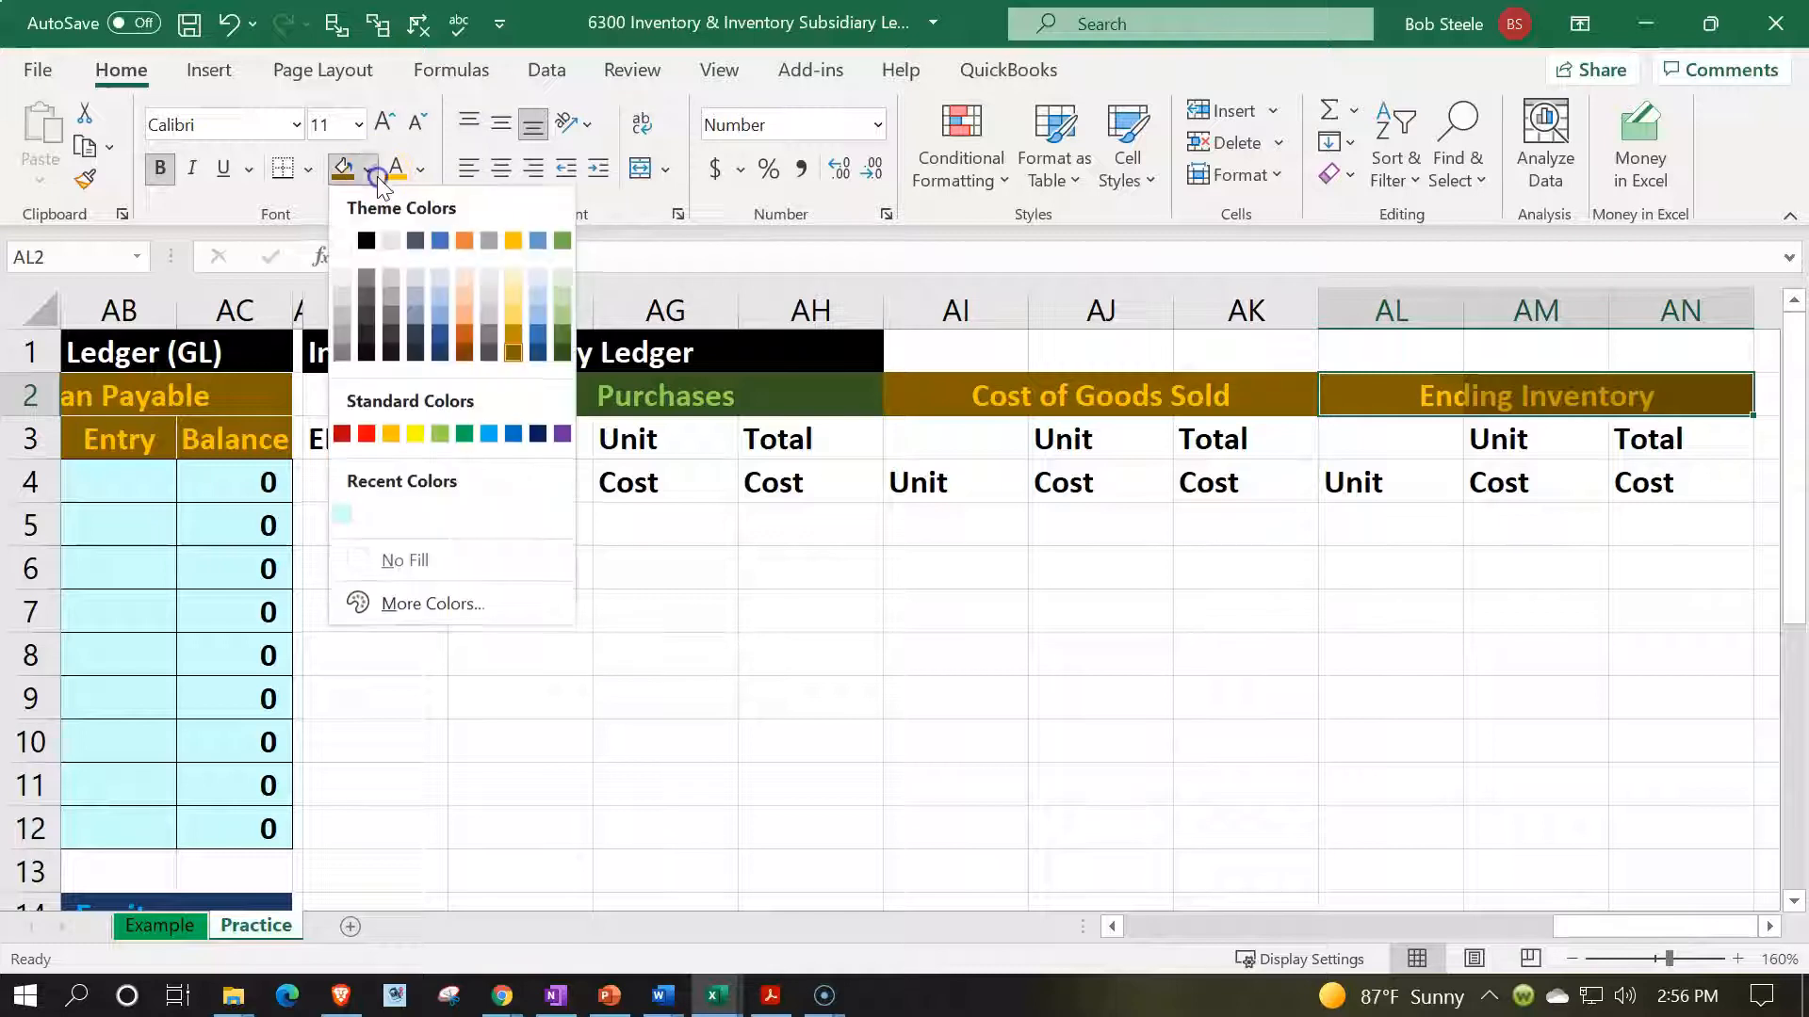
pyautogui.click(438, 354)
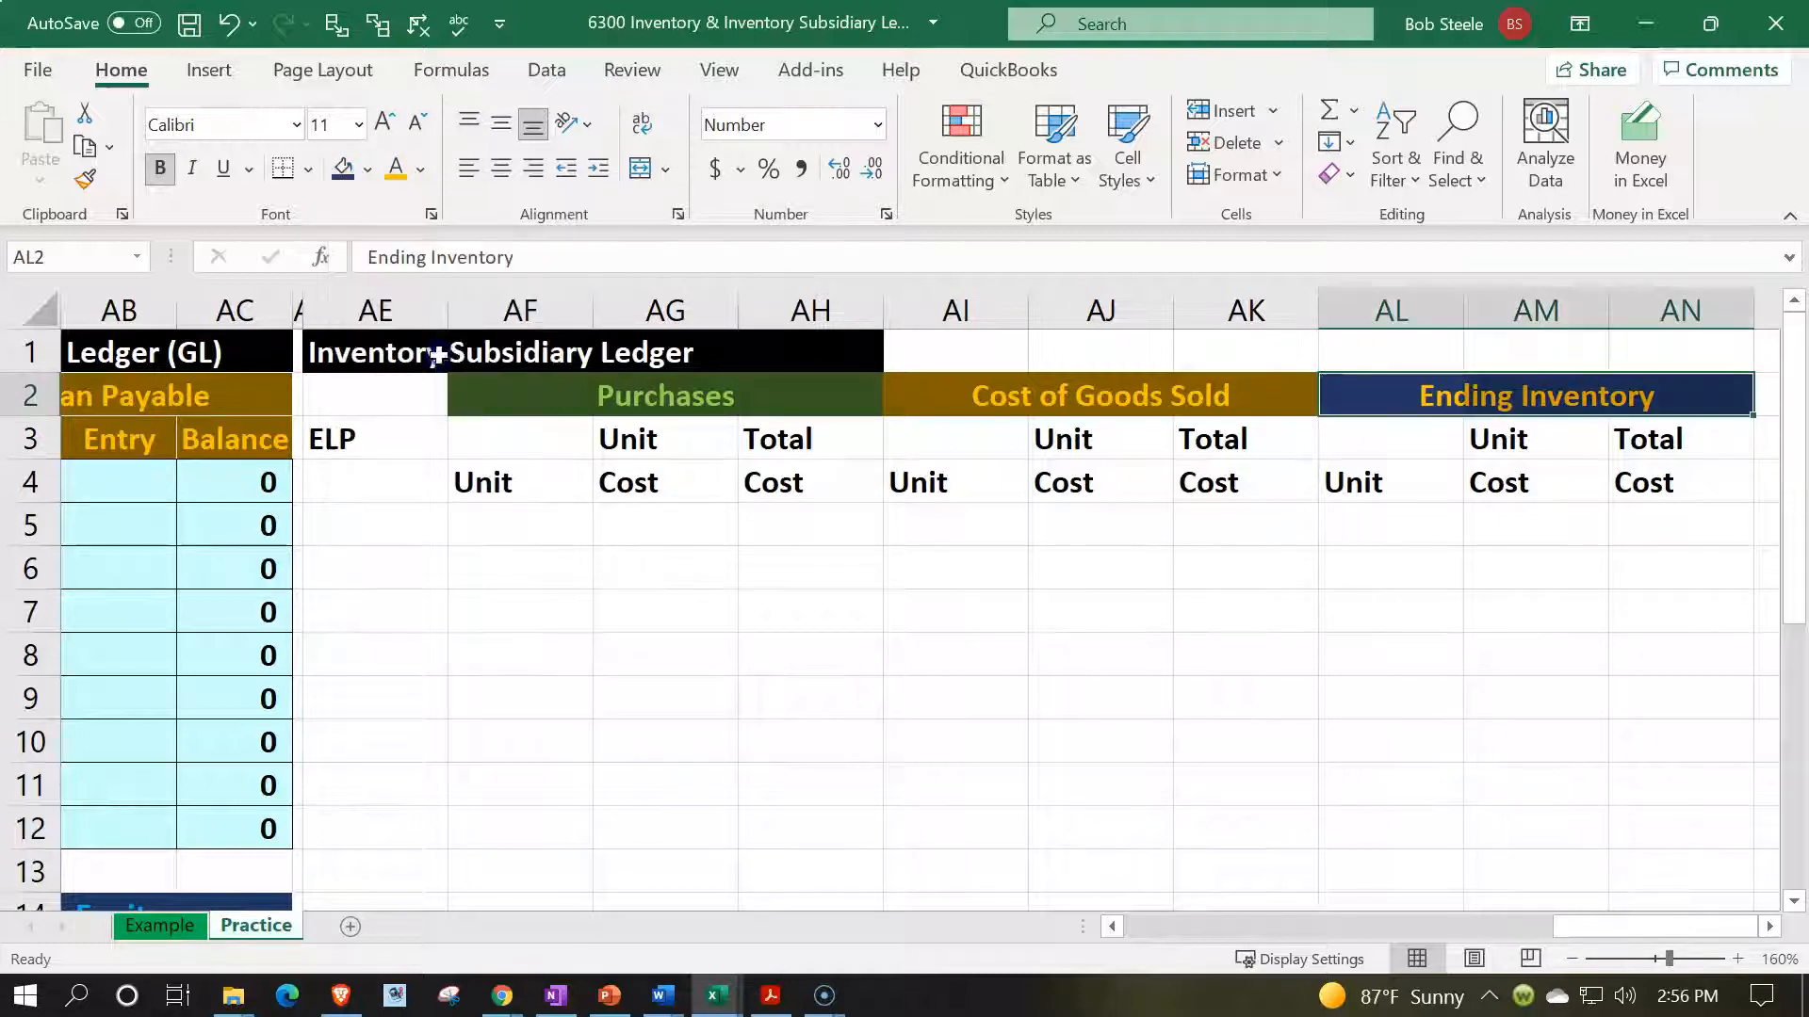
pyautogui.click(420, 170)
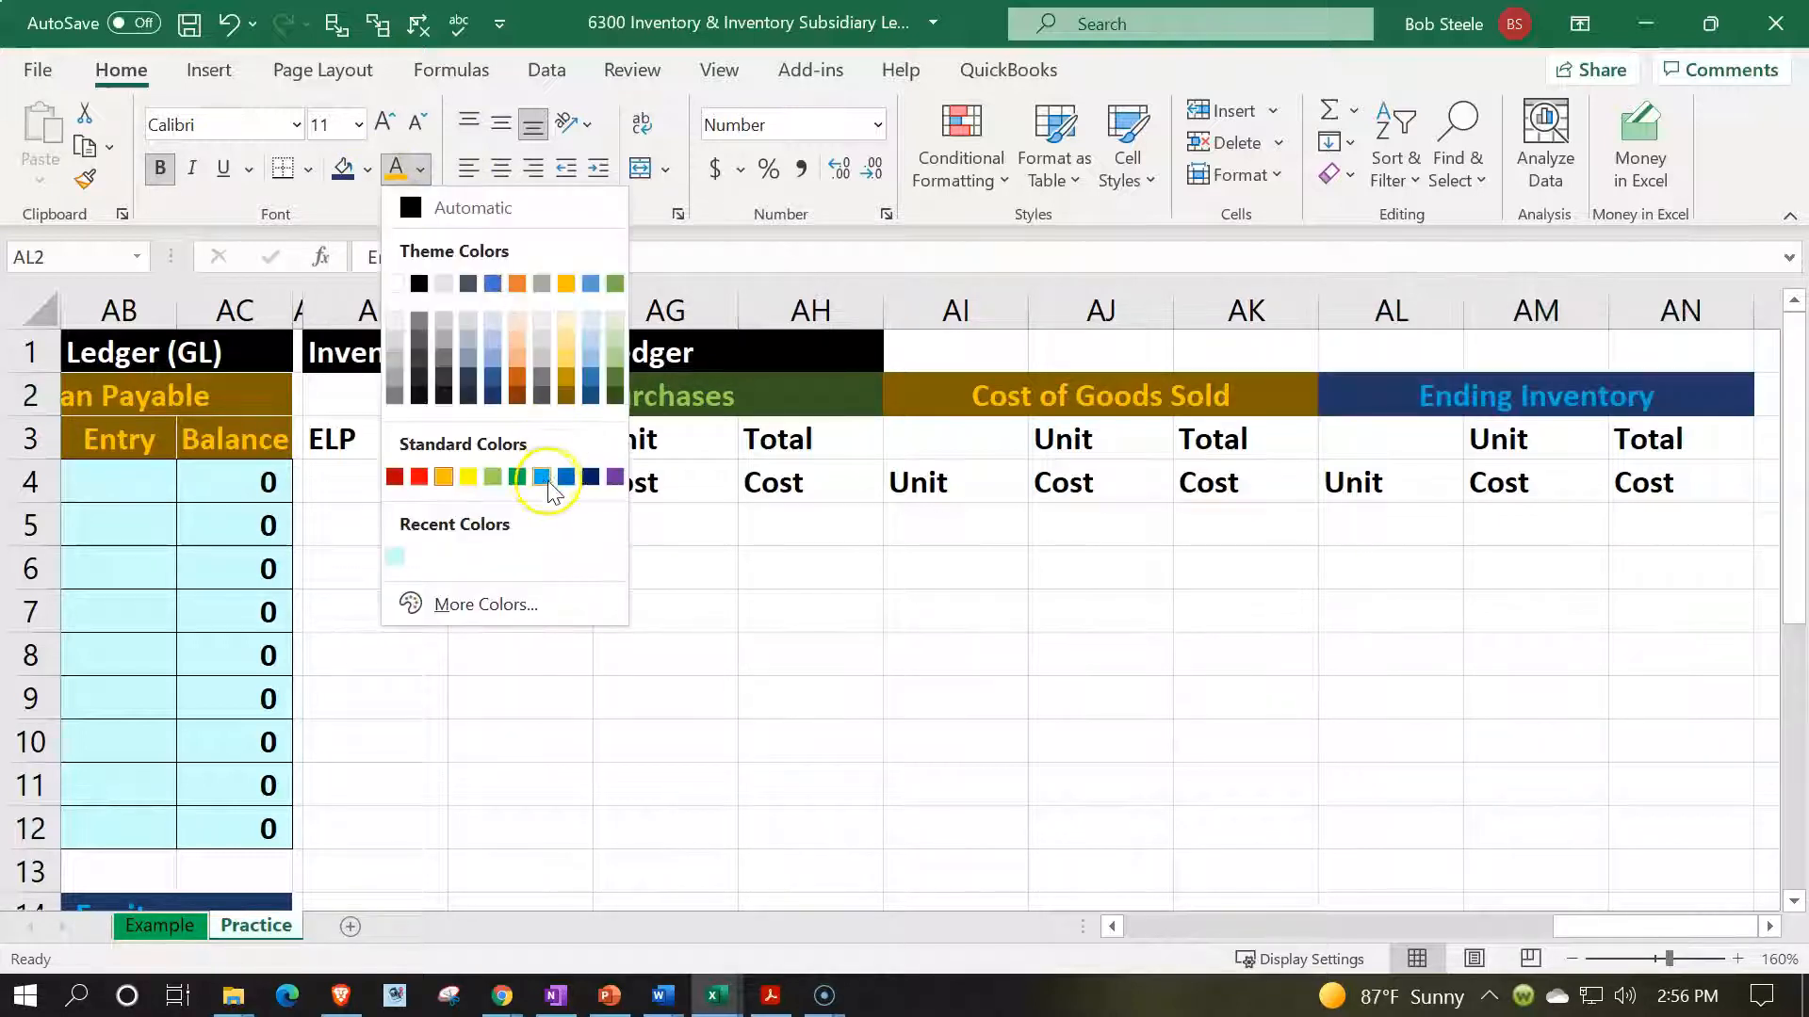
pyautogui.click(544, 479)
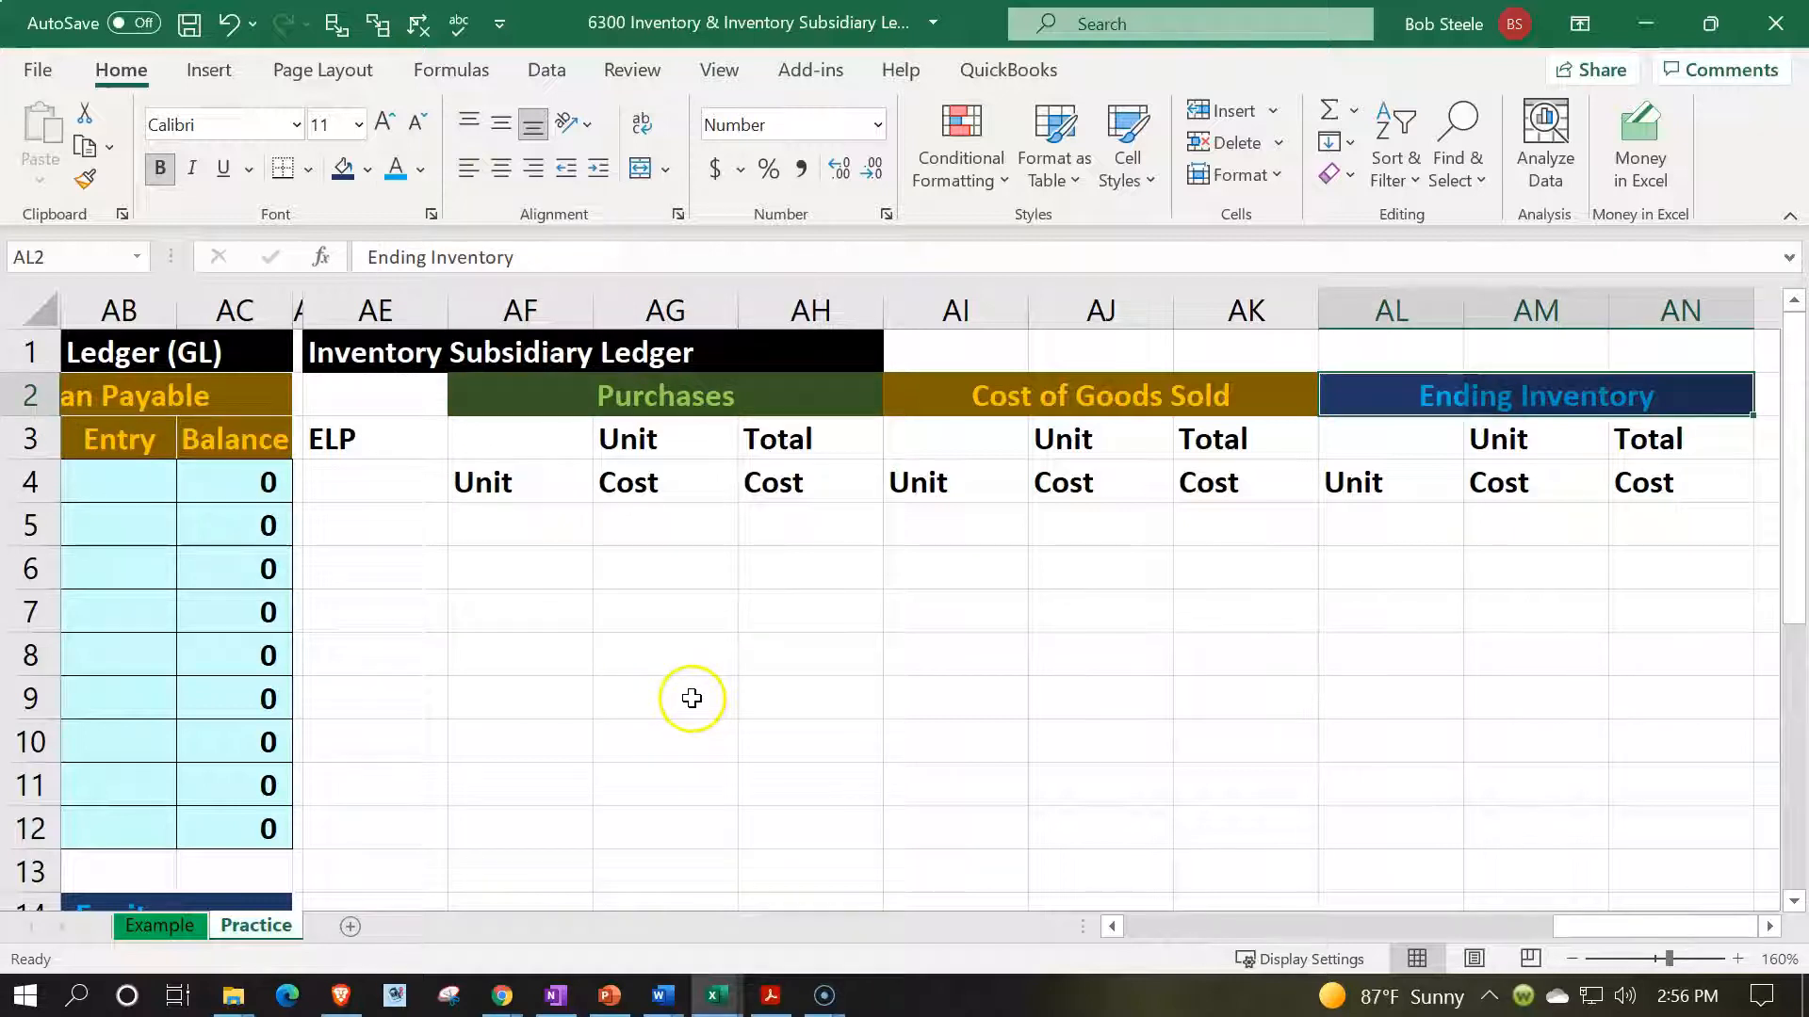
# - Try a light green fill on the ELP label in AE3
pyautogui.click(403, 433)
pyautogui.click(480, 396)
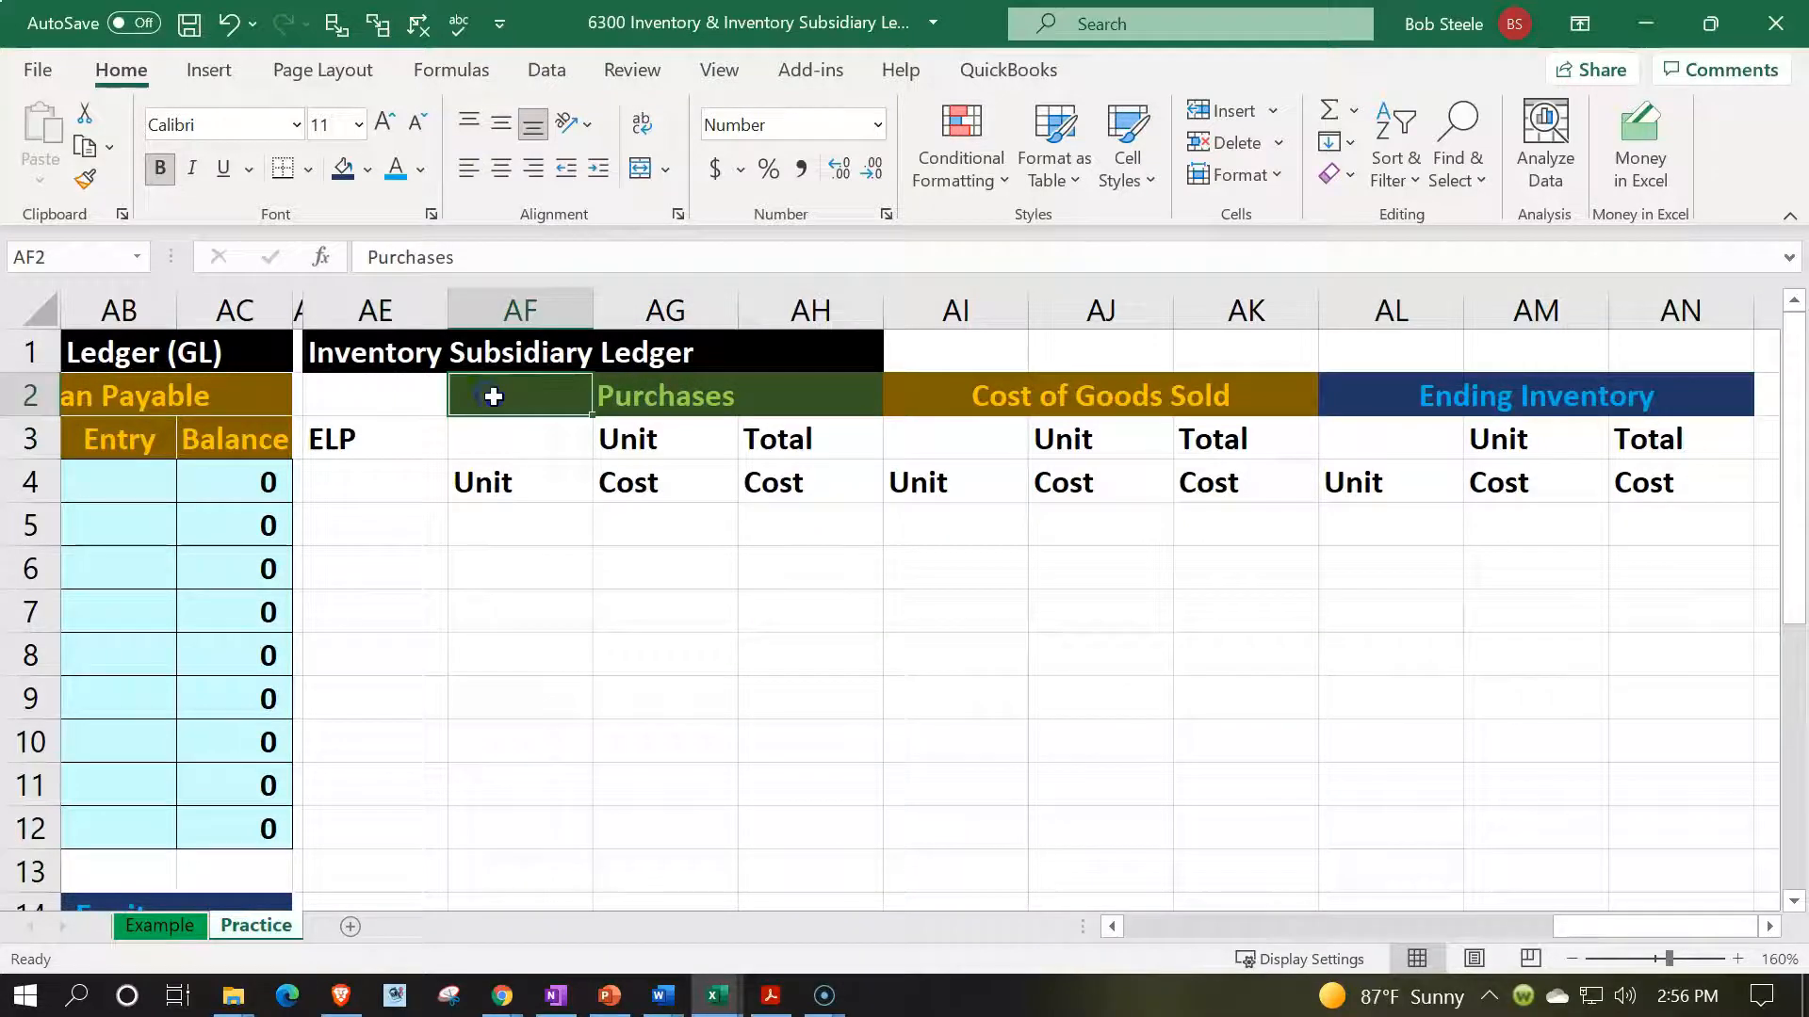
pyautogui.click(382, 468)
pyautogui.click(375, 433)
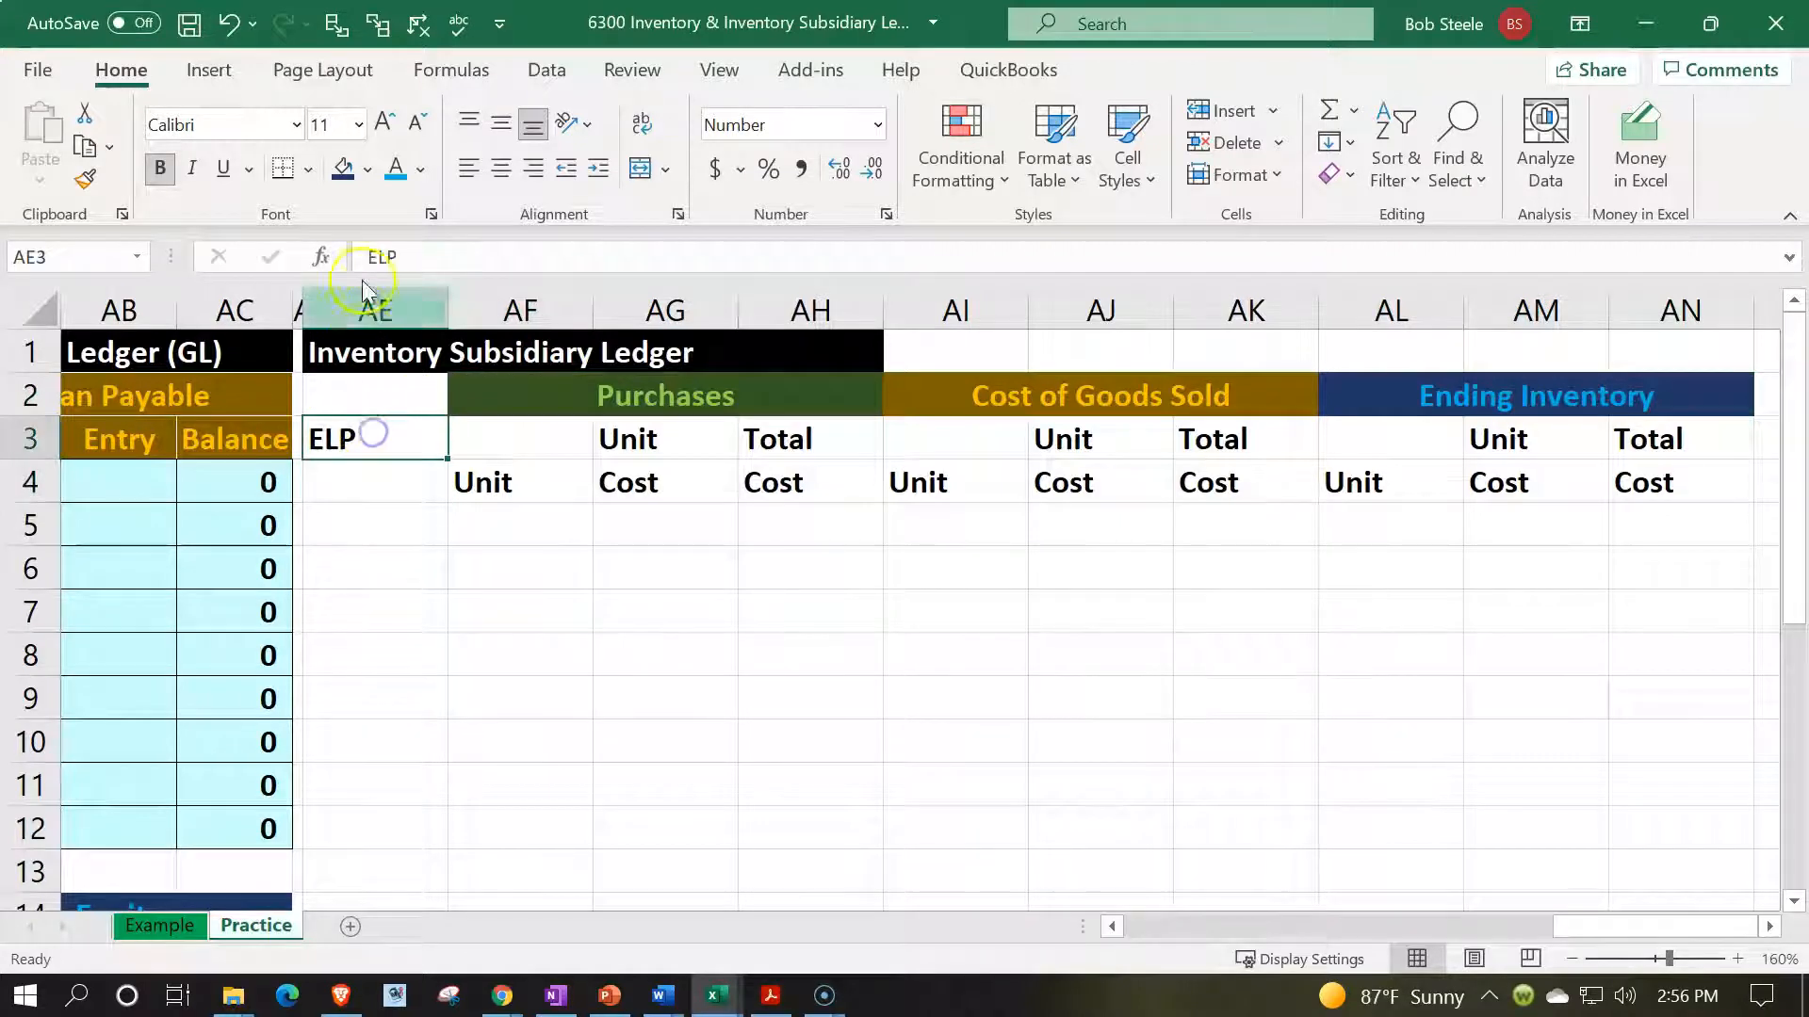
pyautogui.click(366, 172)
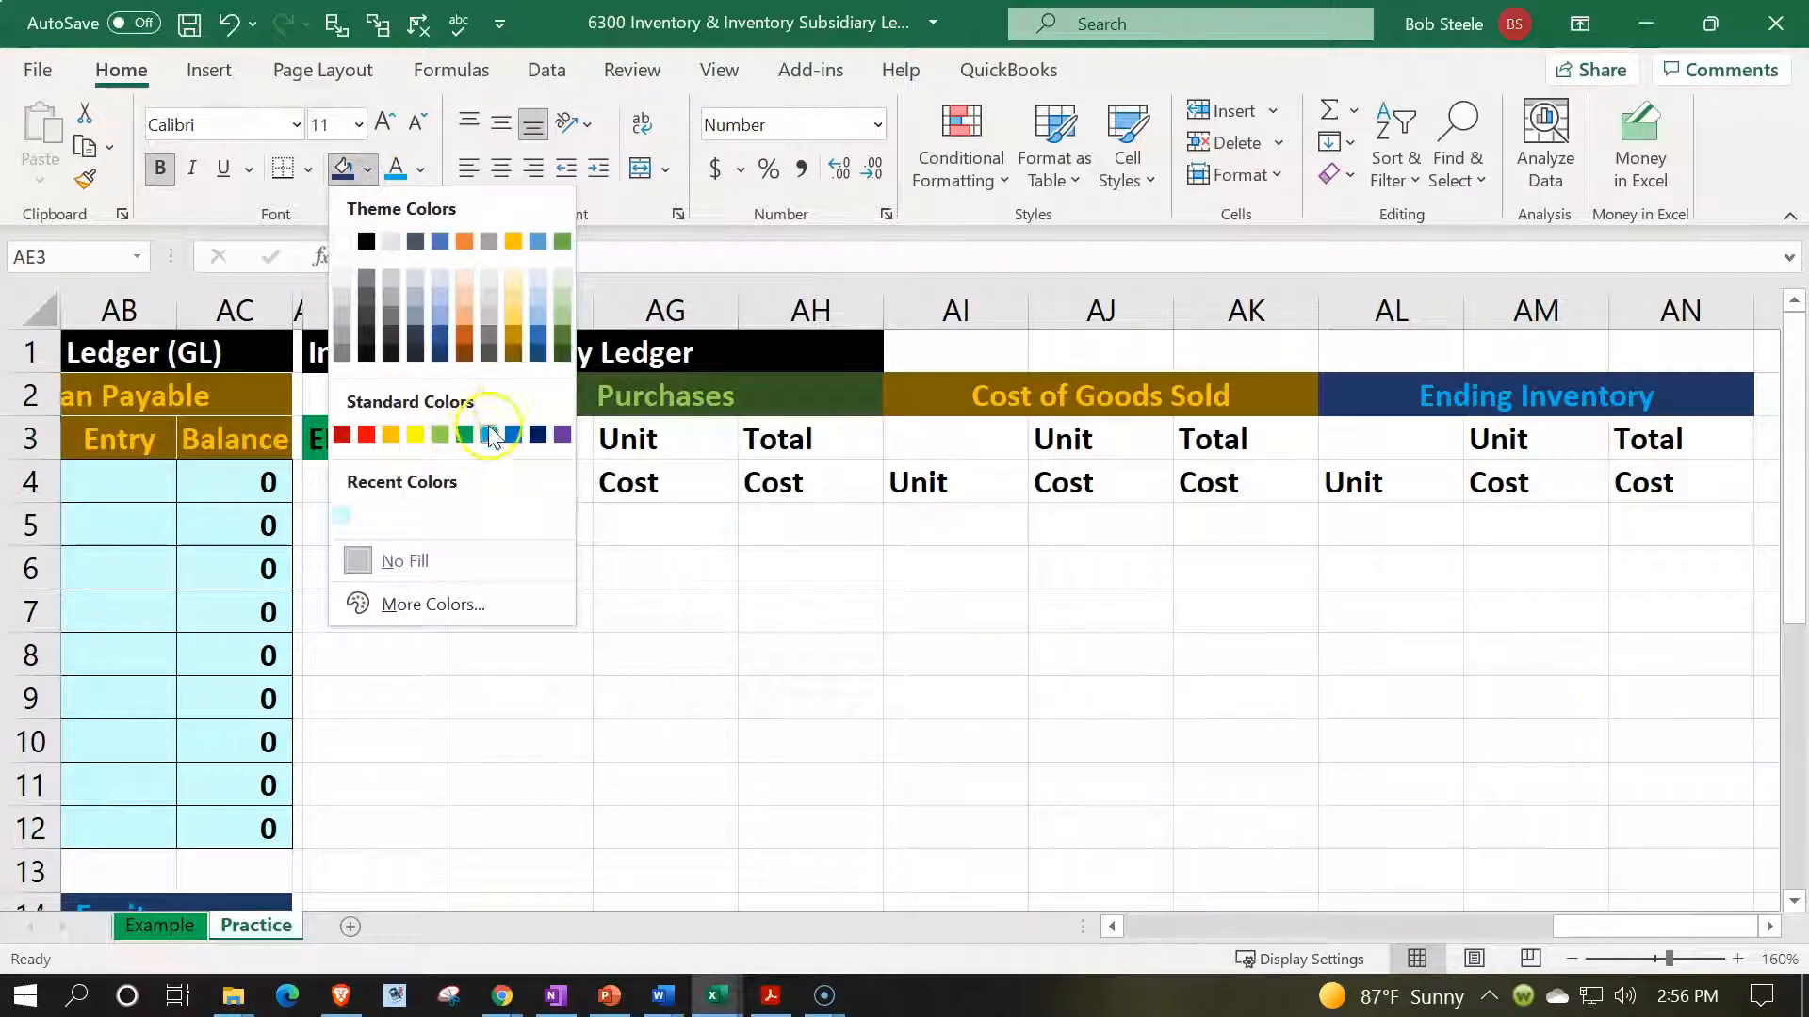
pyautogui.click(563, 353)
pyautogui.click(366, 169)
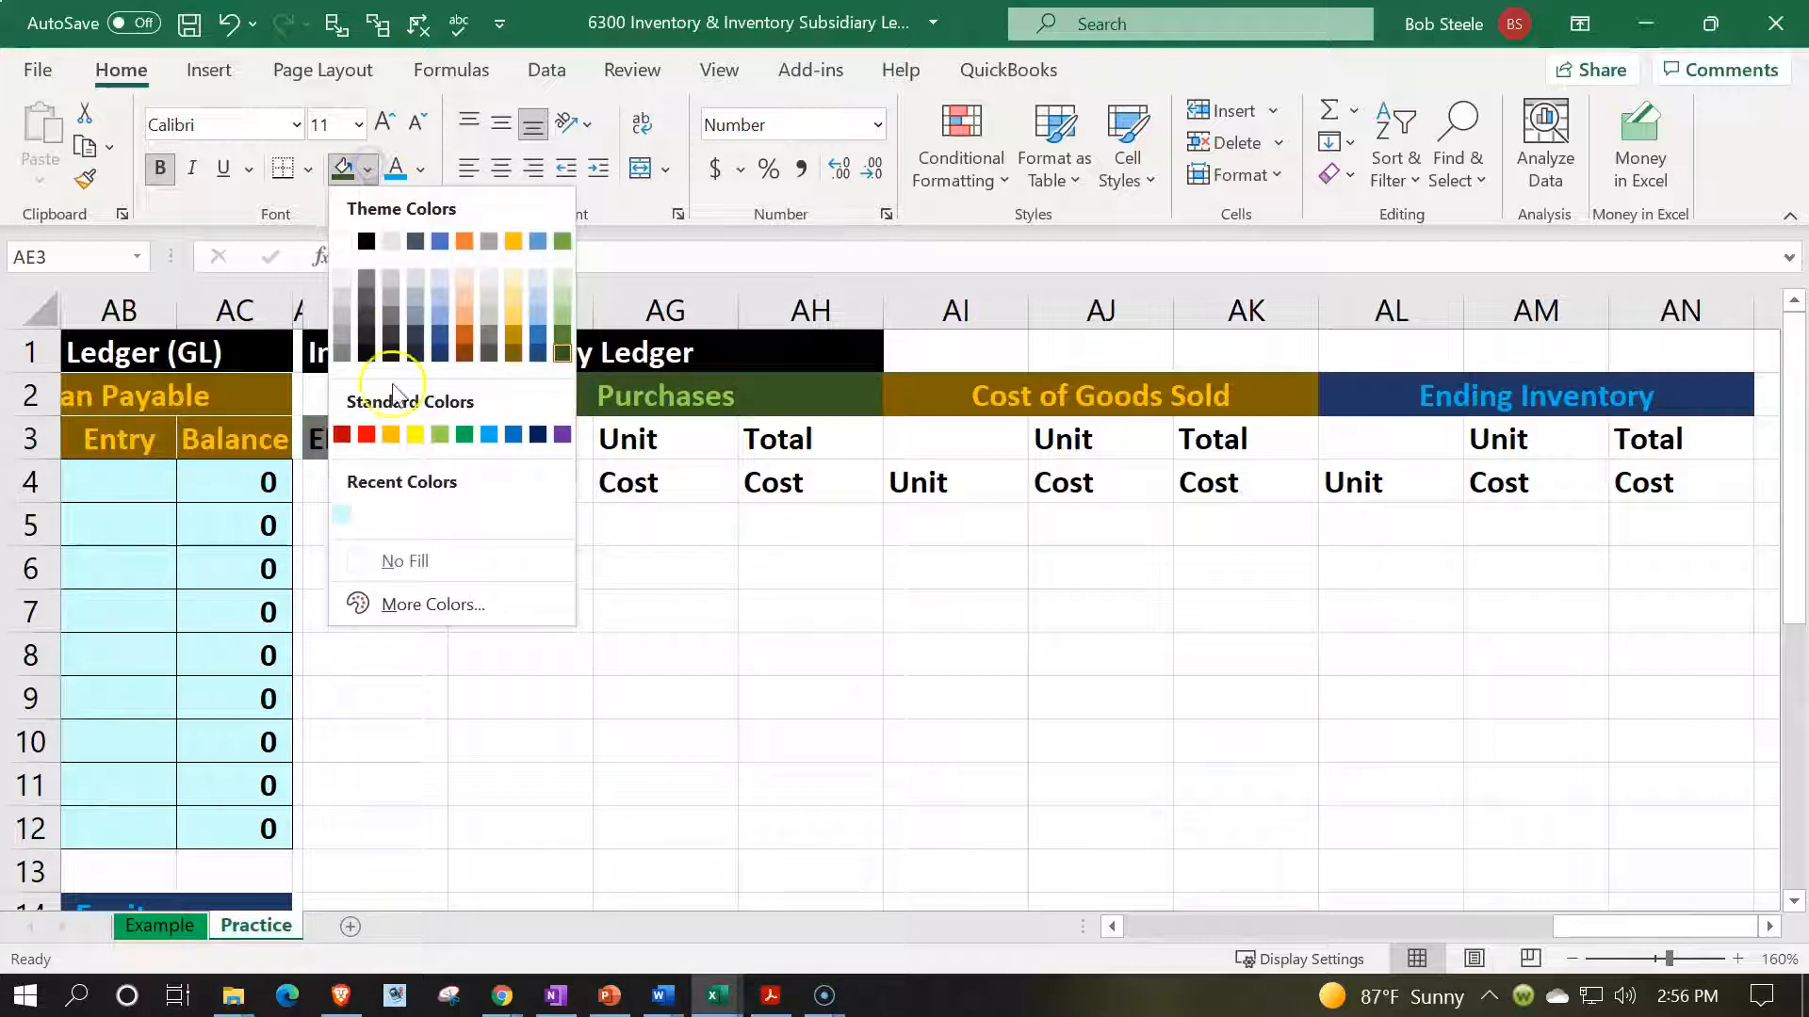
pyautogui.click(440, 432)
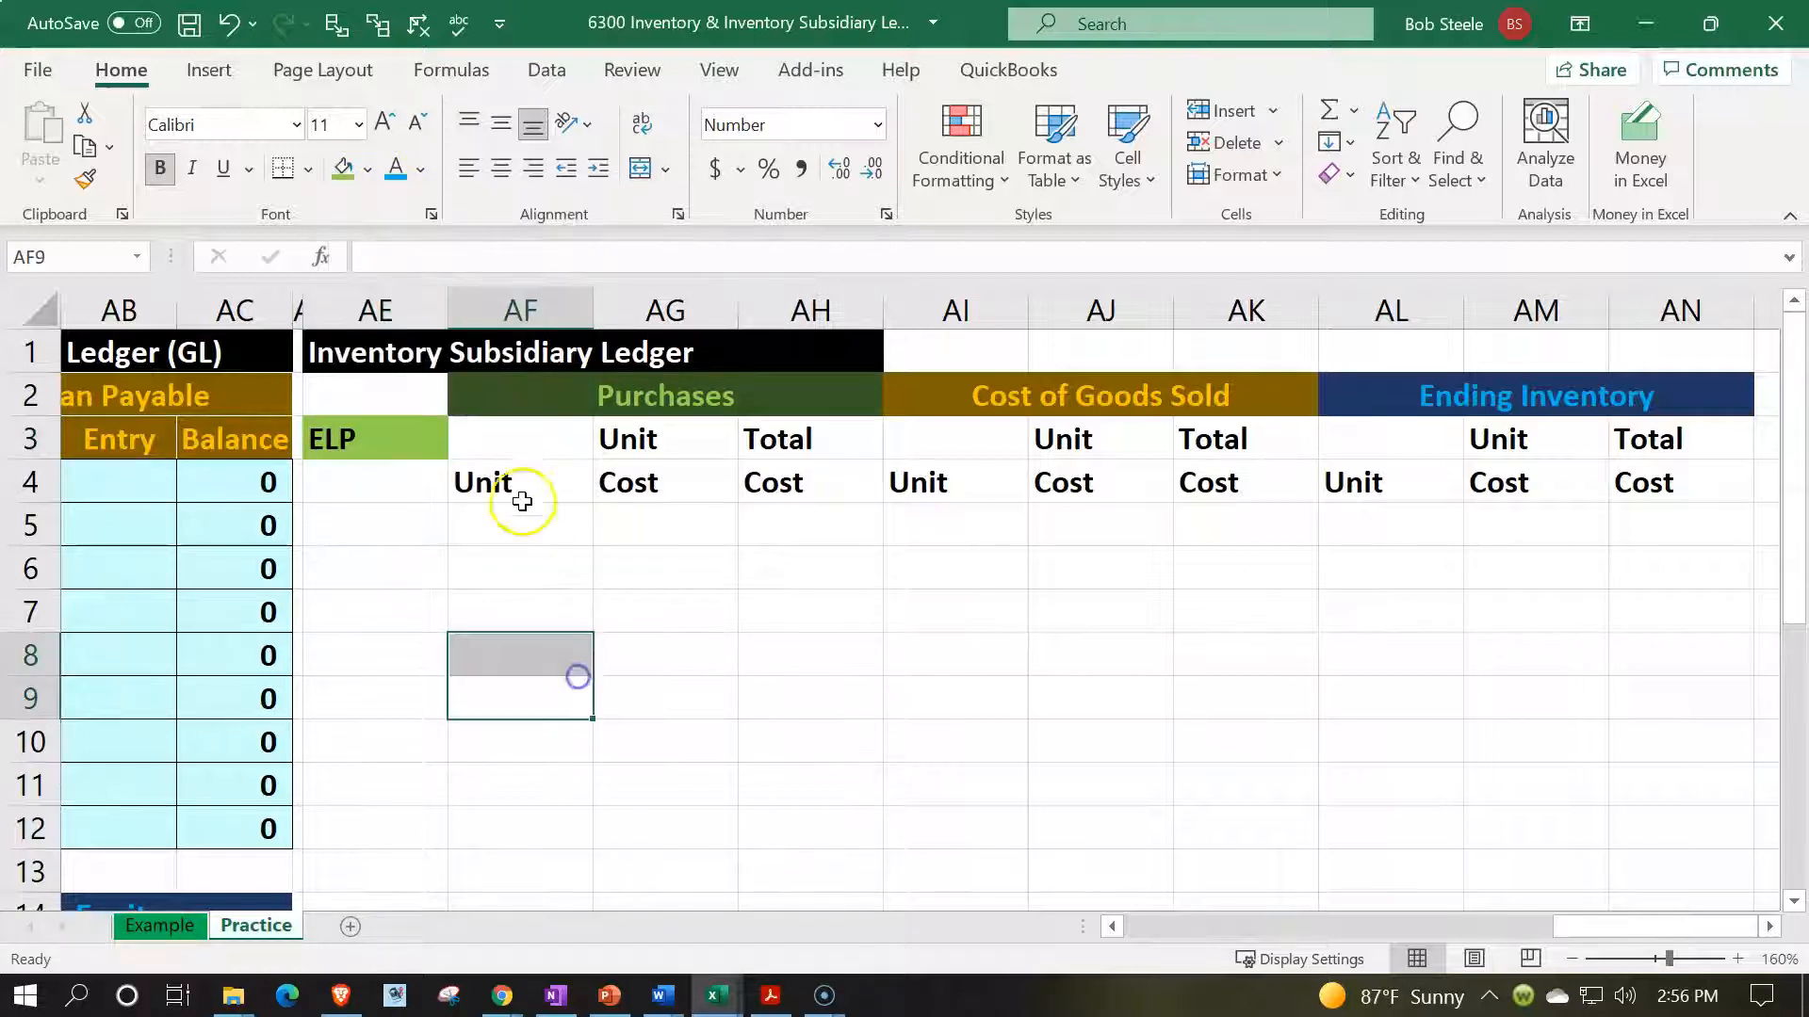
# - Give the ELP label in AE3 a dark green fill and a light green font
pyautogui.click(366, 170)
pyautogui.click(562, 354)
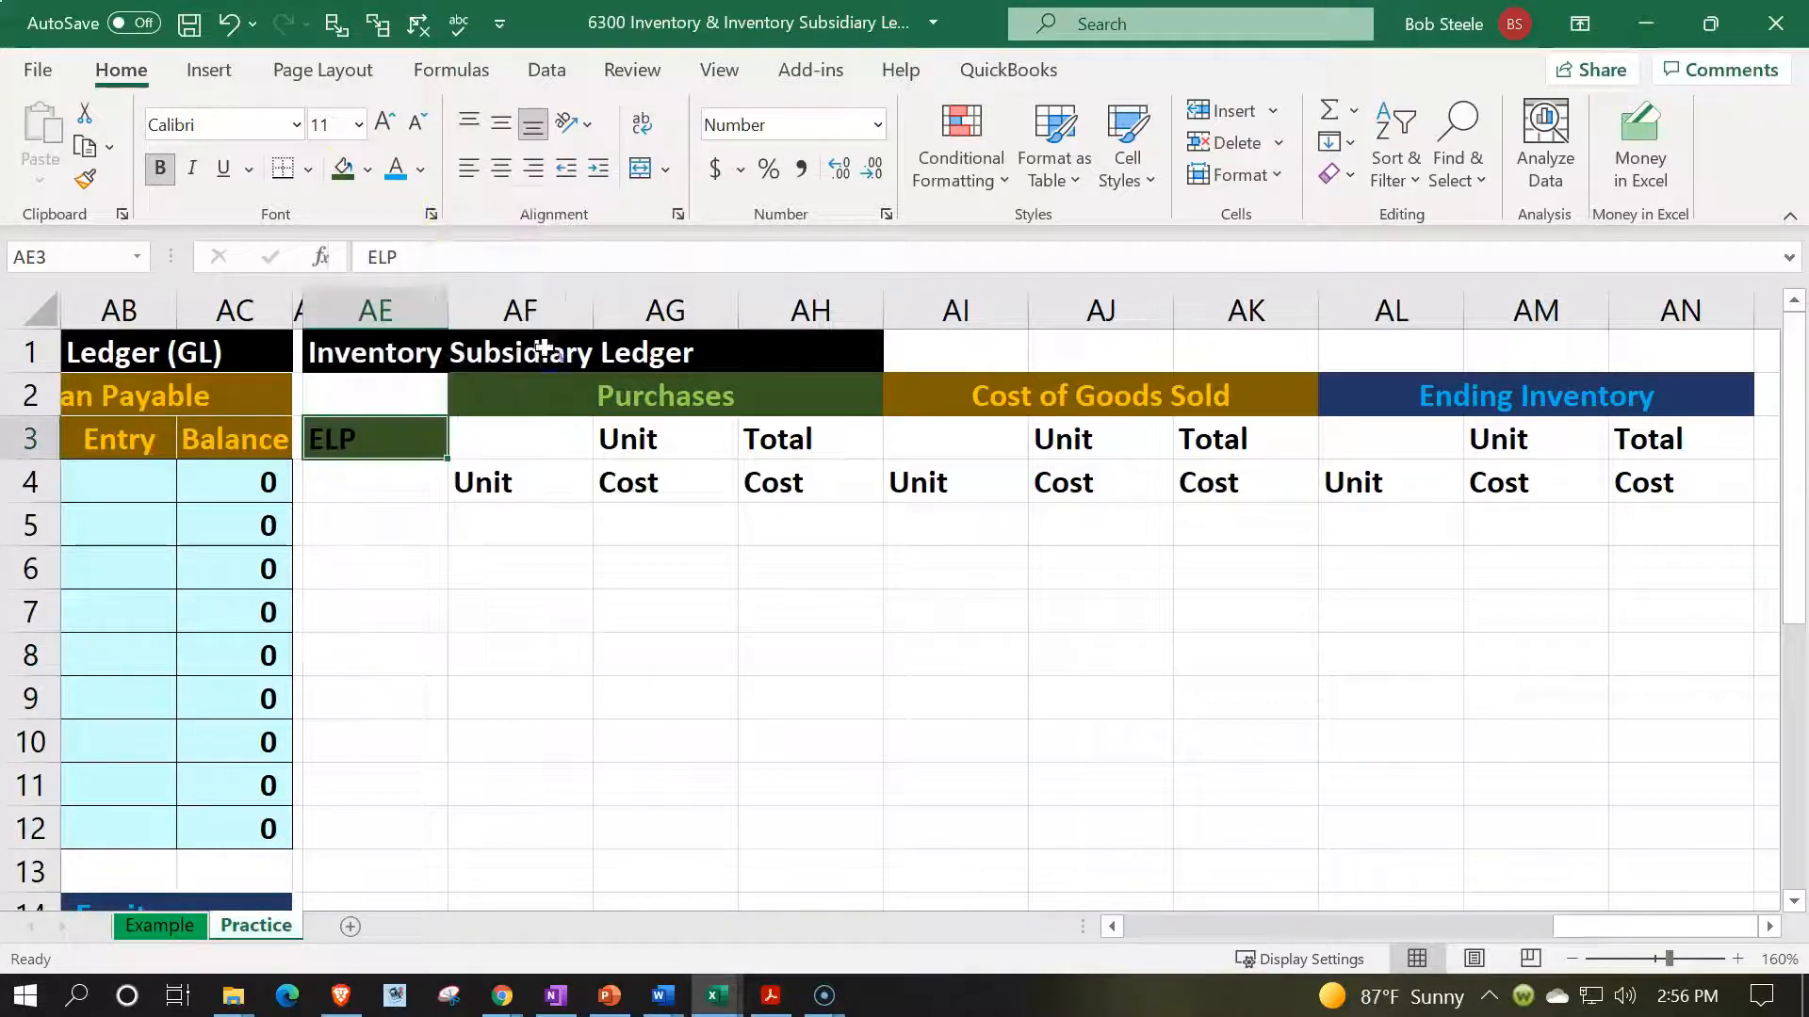
pyautogui.click(421, 172)
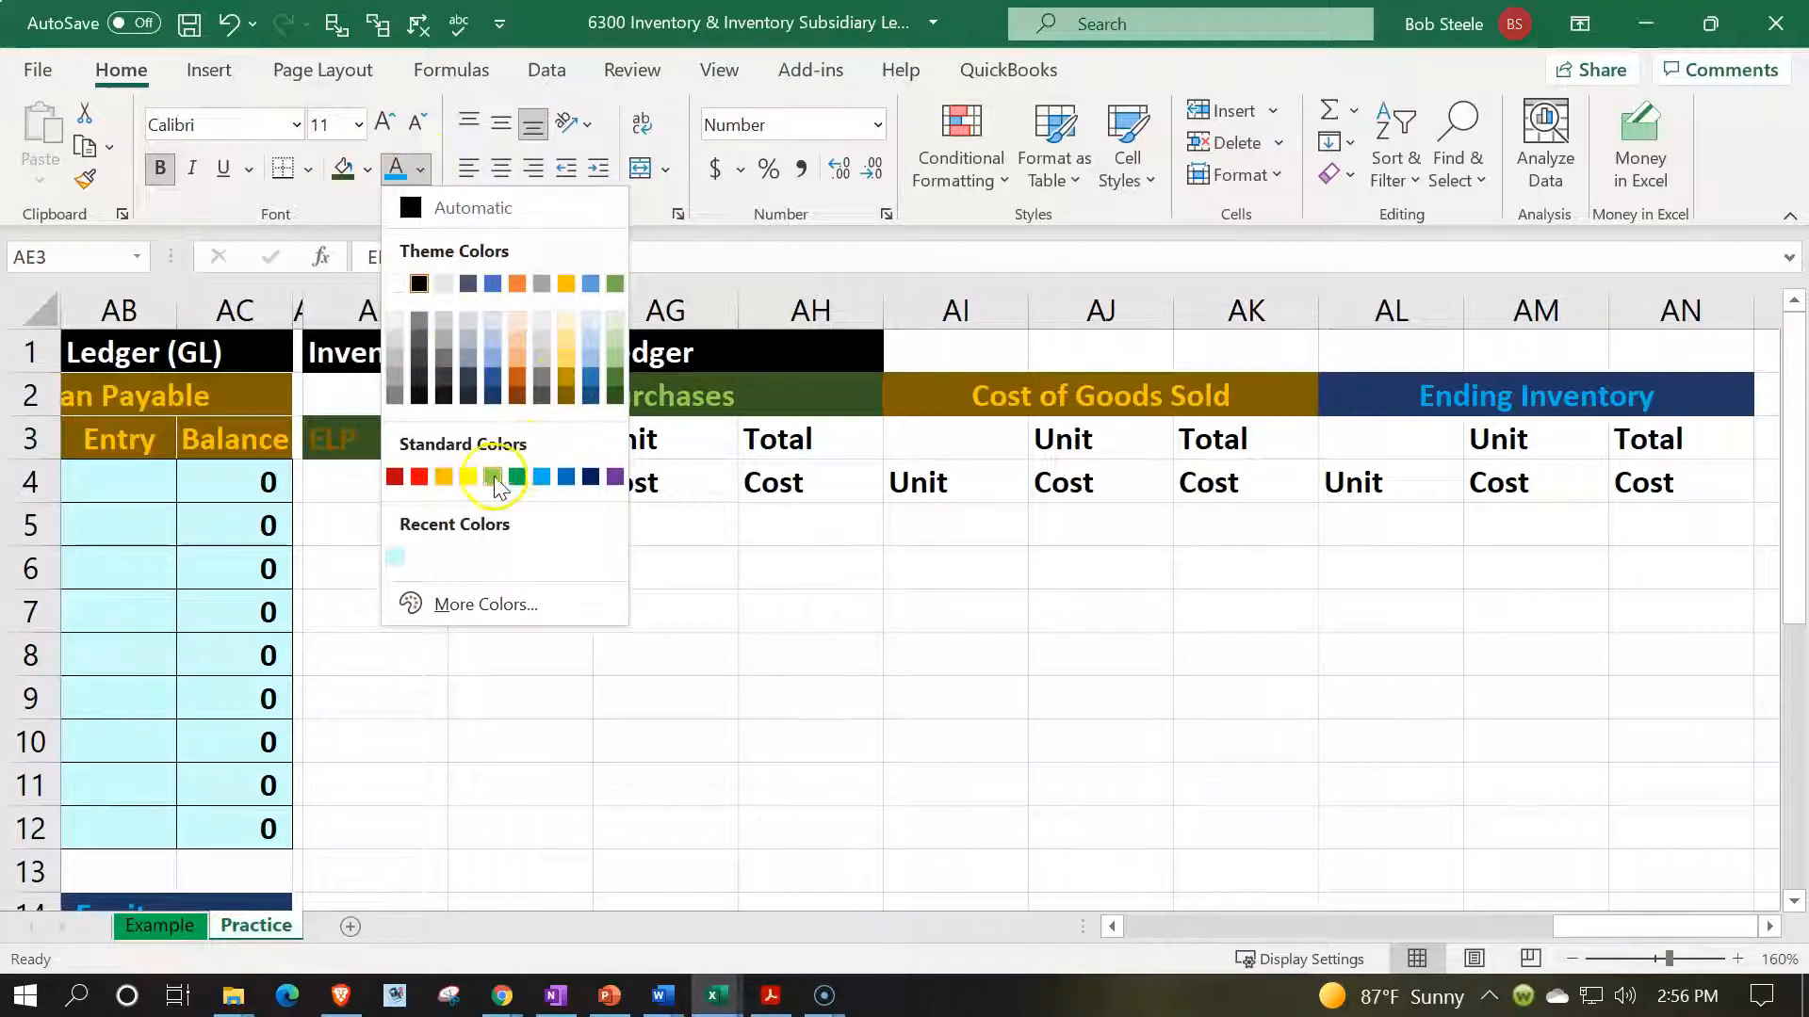
pyautogui.click(493, 476)
pyautogui.click(532, 556)
# - Format the Unit and Cost column headers in AF3:AN4 with a black fill, white font and centered text
pyautogui.moveTo(518, 443); pyautogui.dragTo(1639, 471)
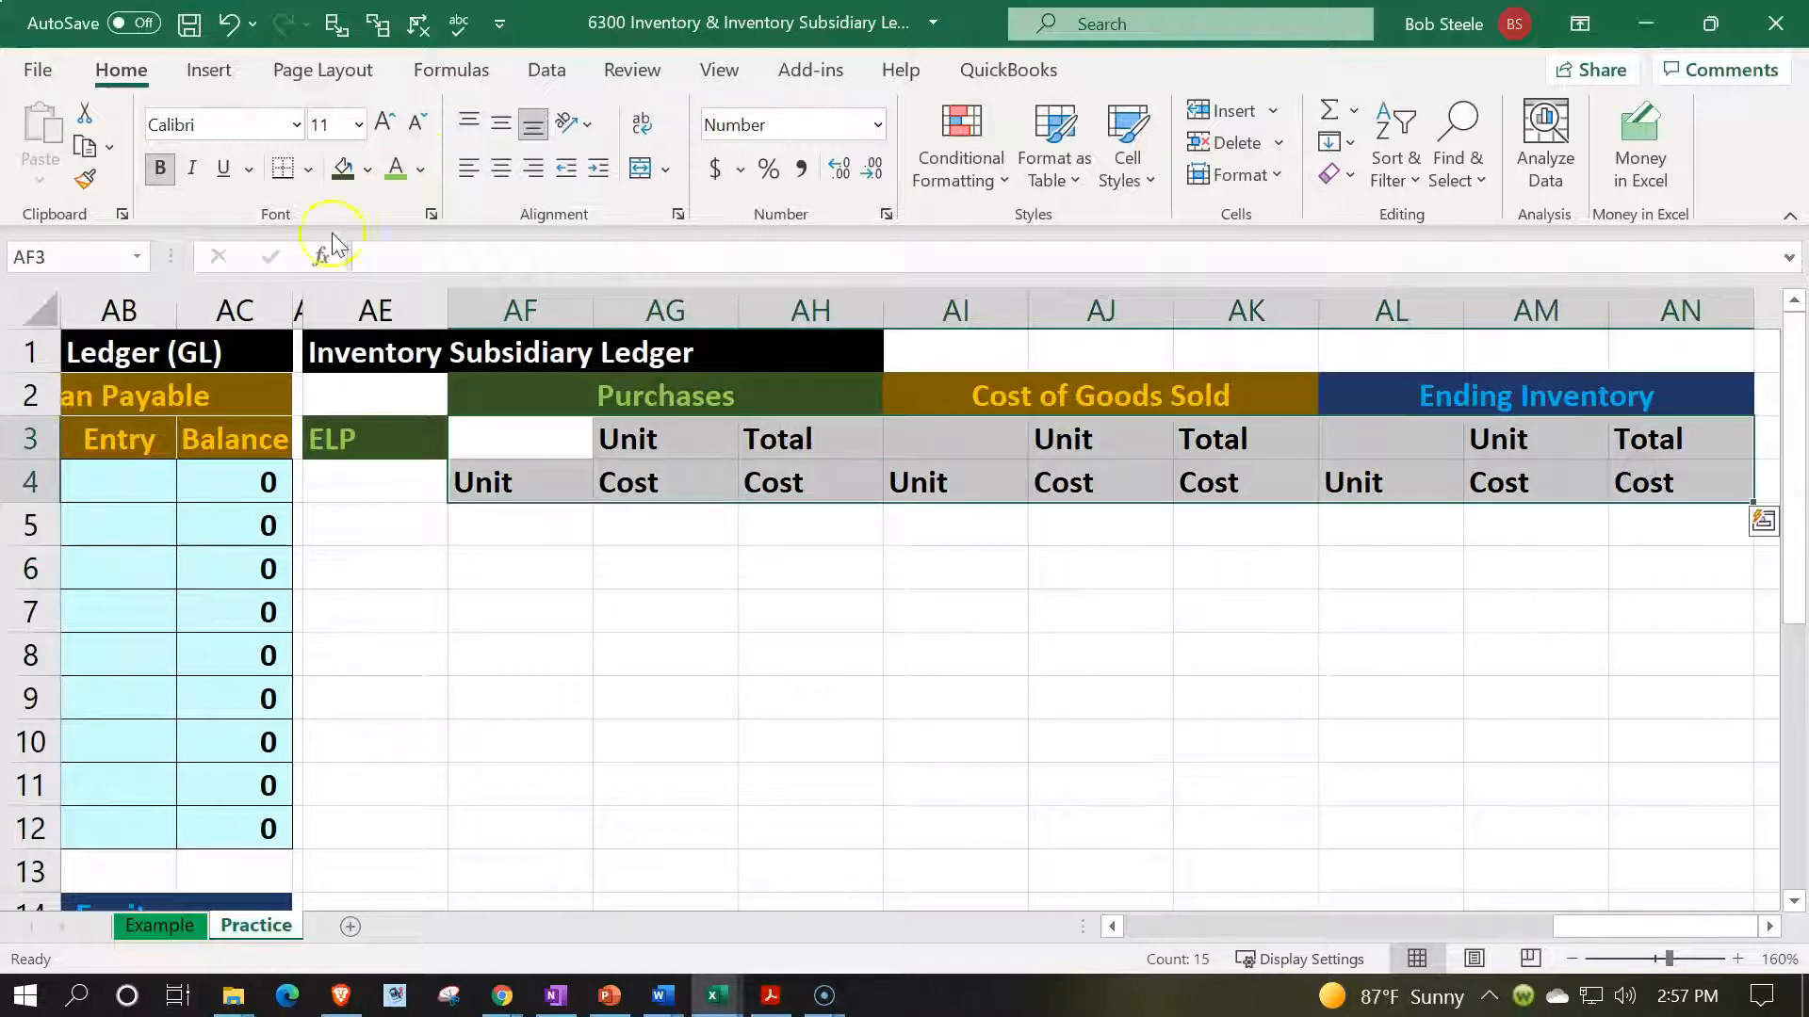
pyautogui.click(368, 170)
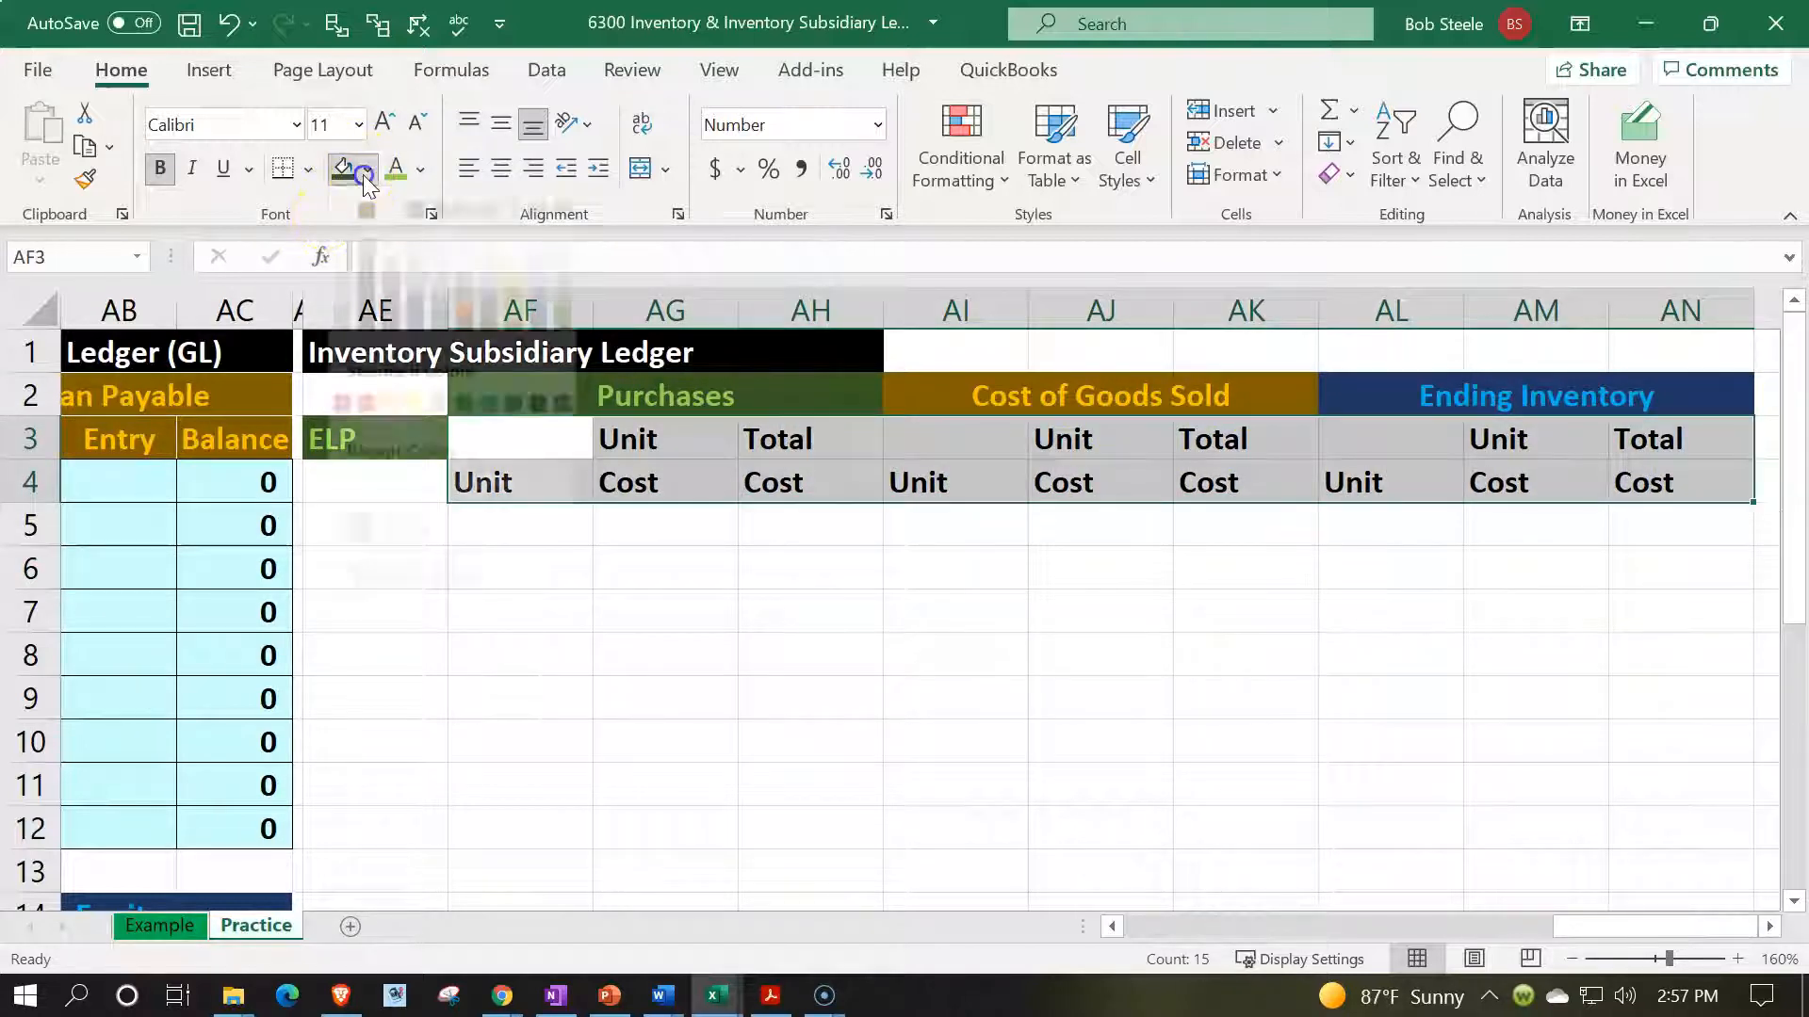
pyautogui.click(366, 241)
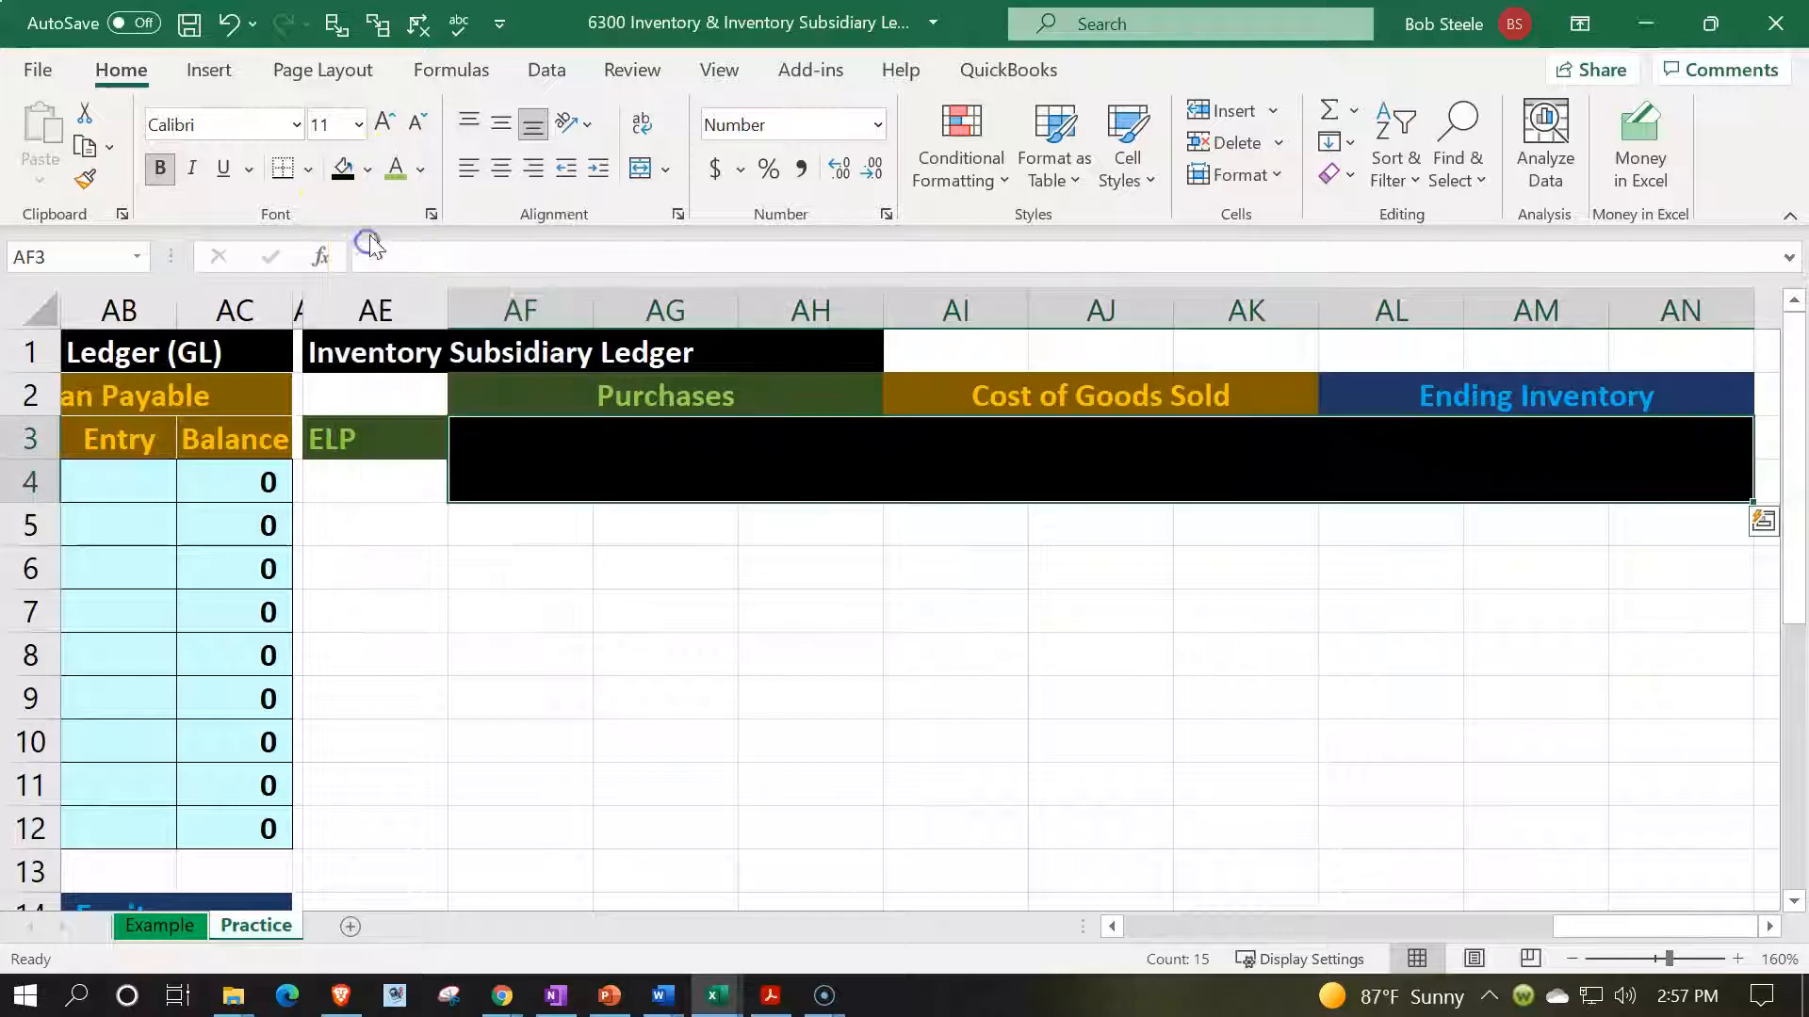
pyautogui.click(420, 170)
pyautogui.click(394, 283)
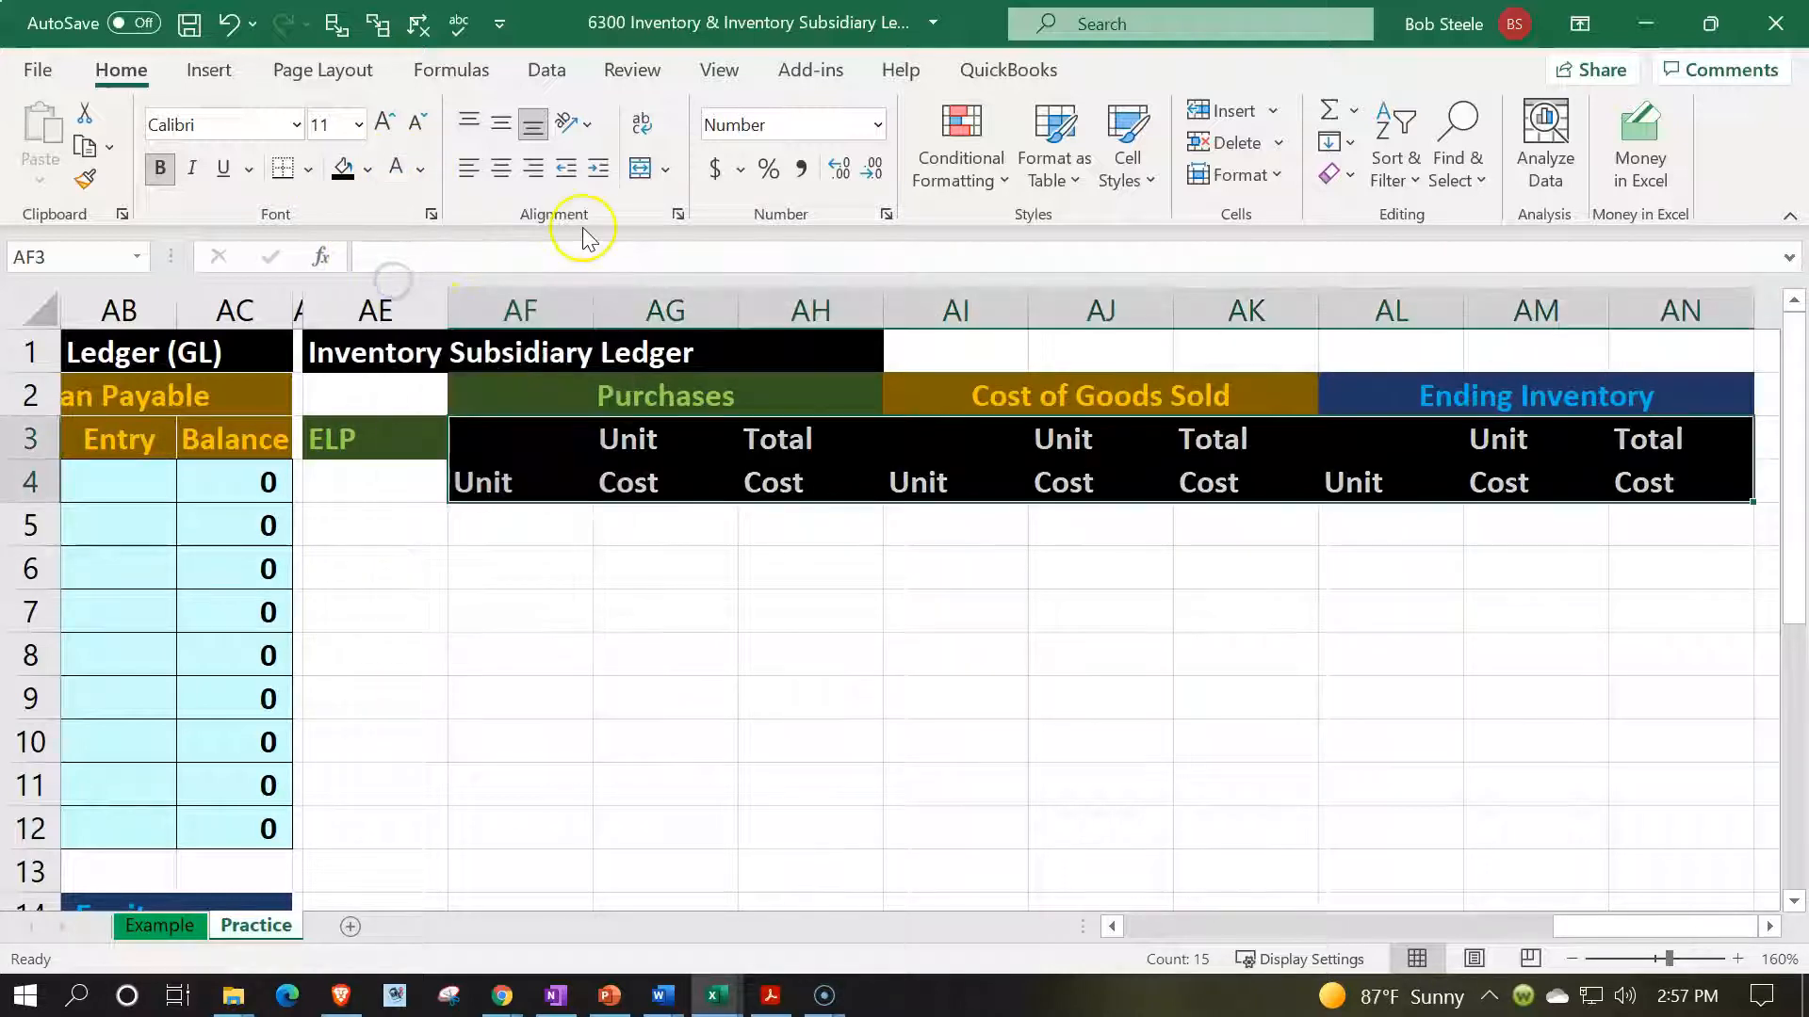
pyautogui.click(502, 169)
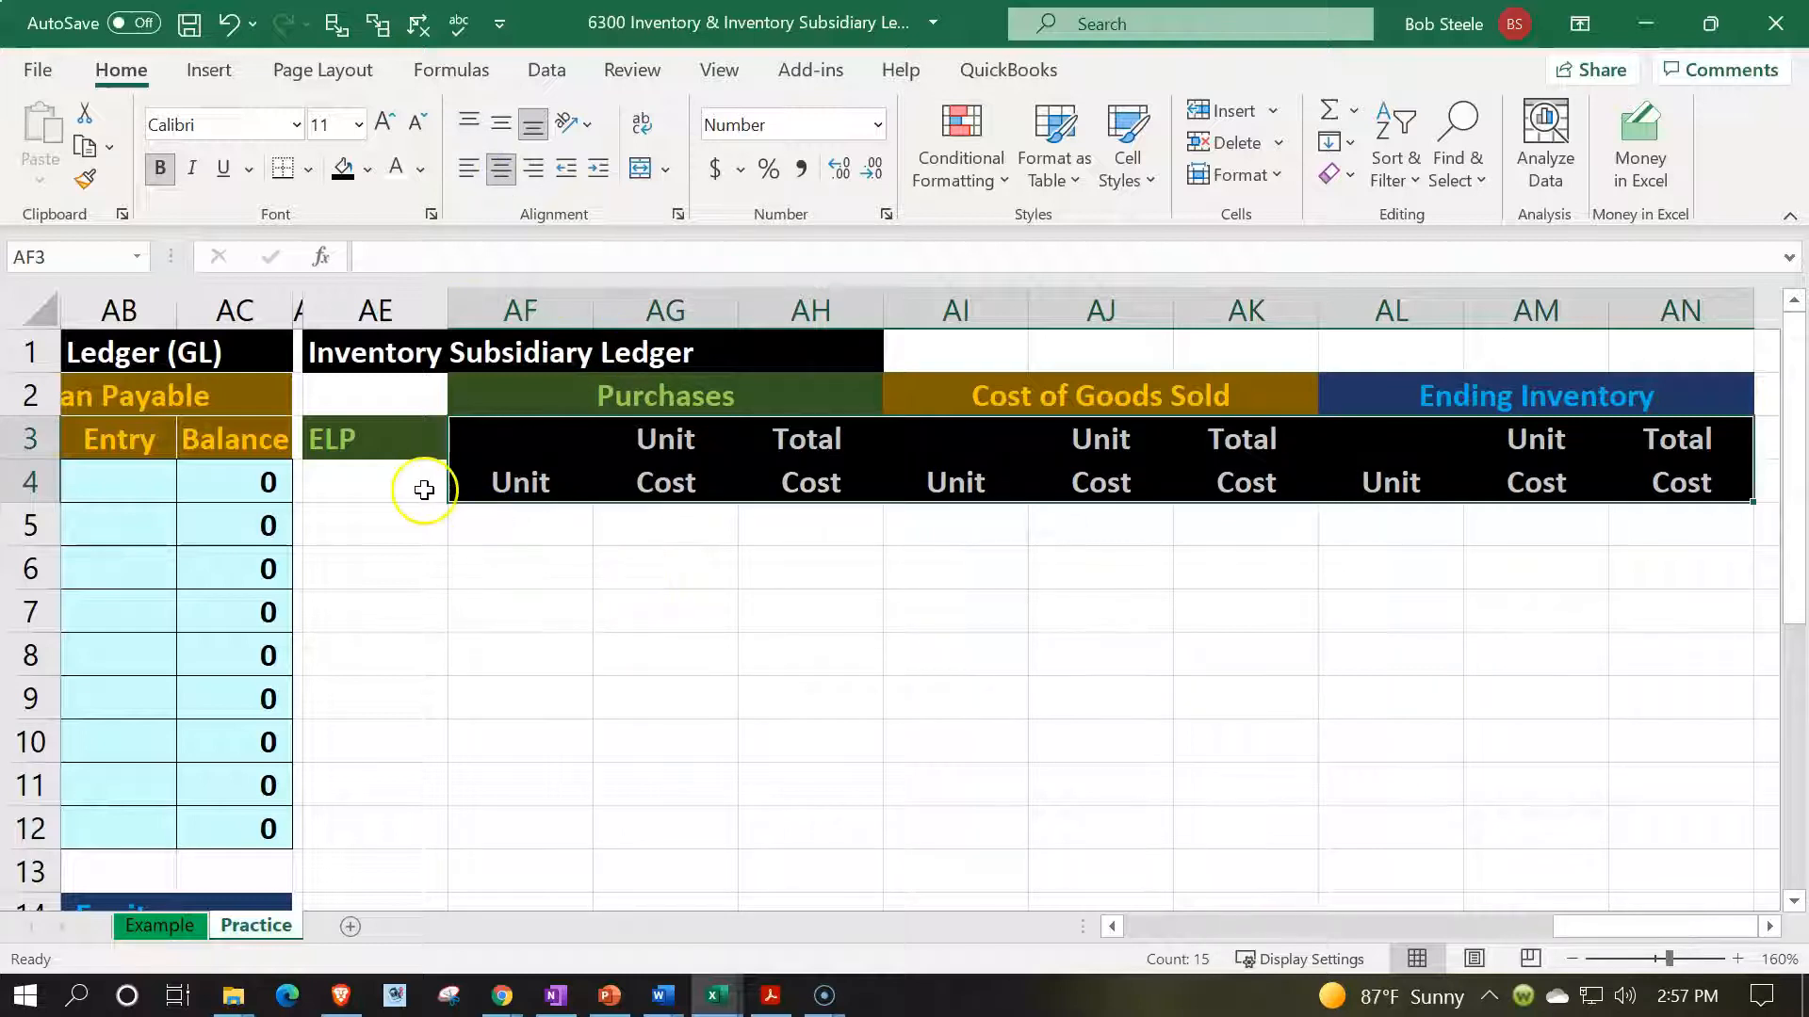
# - Enter the header Date in AE4 and give it a black fill with a white font
pyautogui.moveTo(419, 484); pyautogui.dragTo(455, 529)
pyautogui.press('Down')
pyautogui.press('Up')
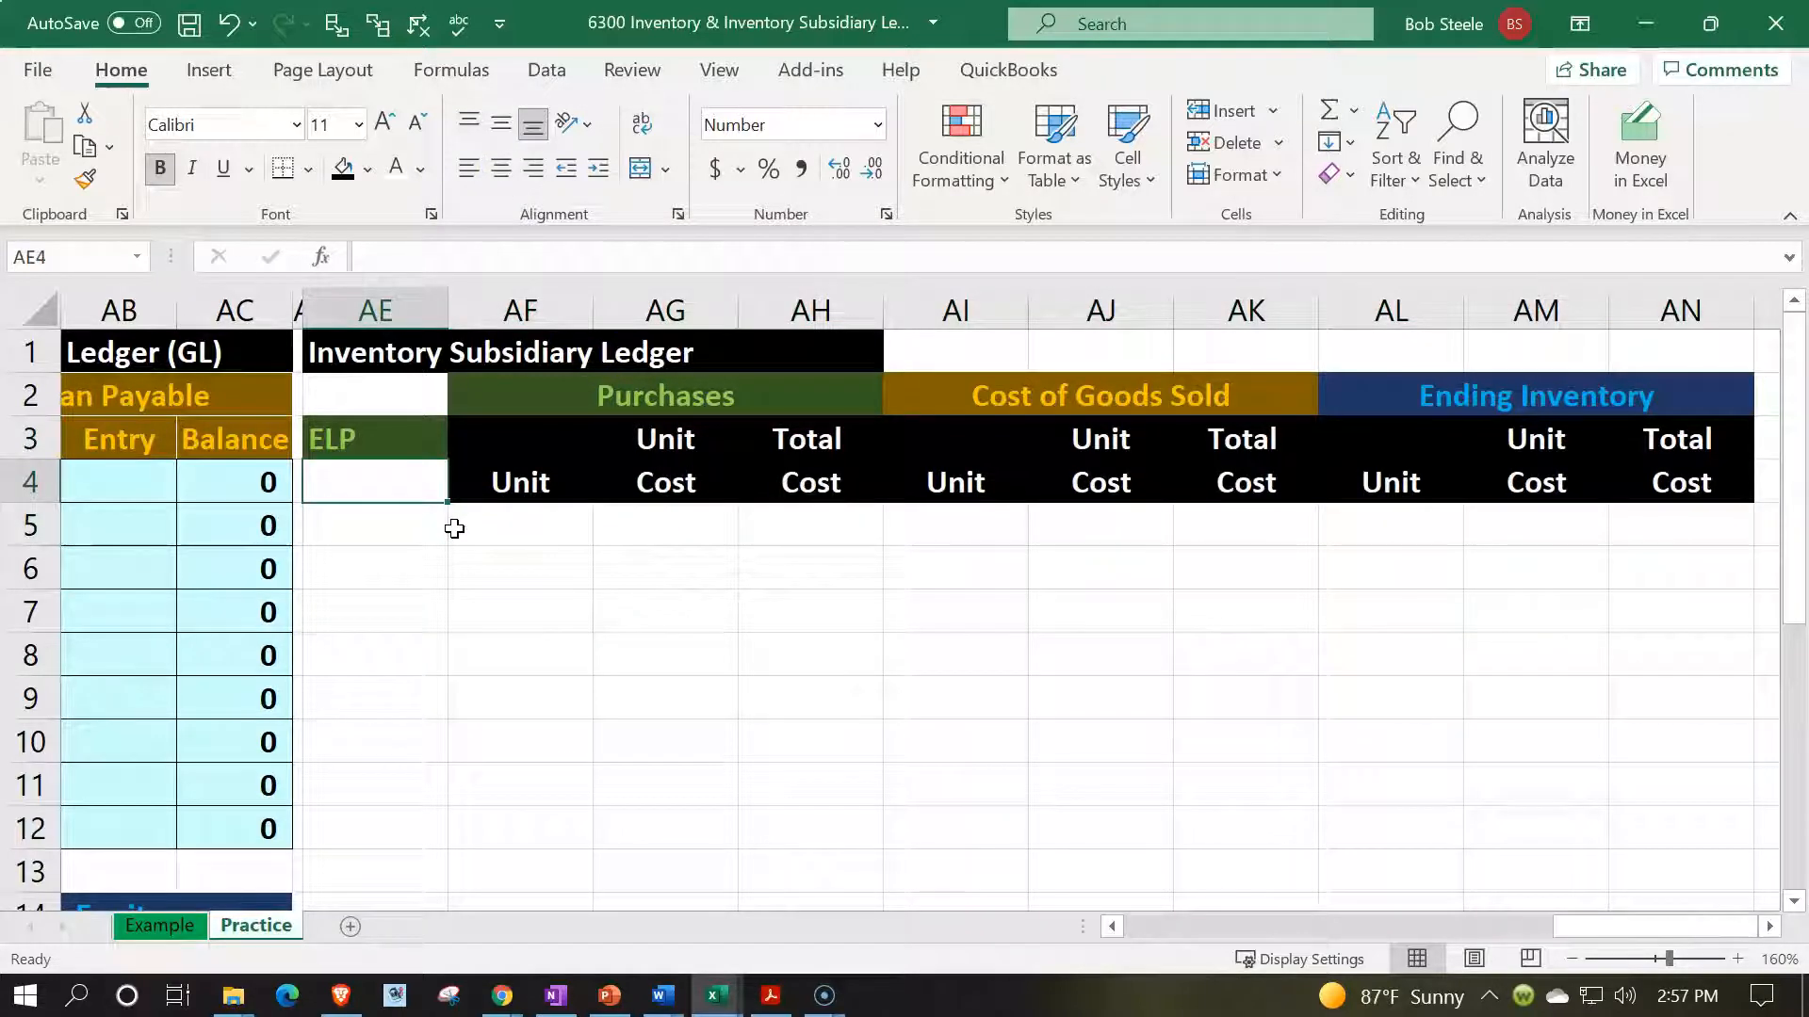
pyautogui.write('Da')
pyautogui.press('Return')
pyautogui.press('Up')
pyautogui.click(342, 169)
pyautogui.click(389, 175)
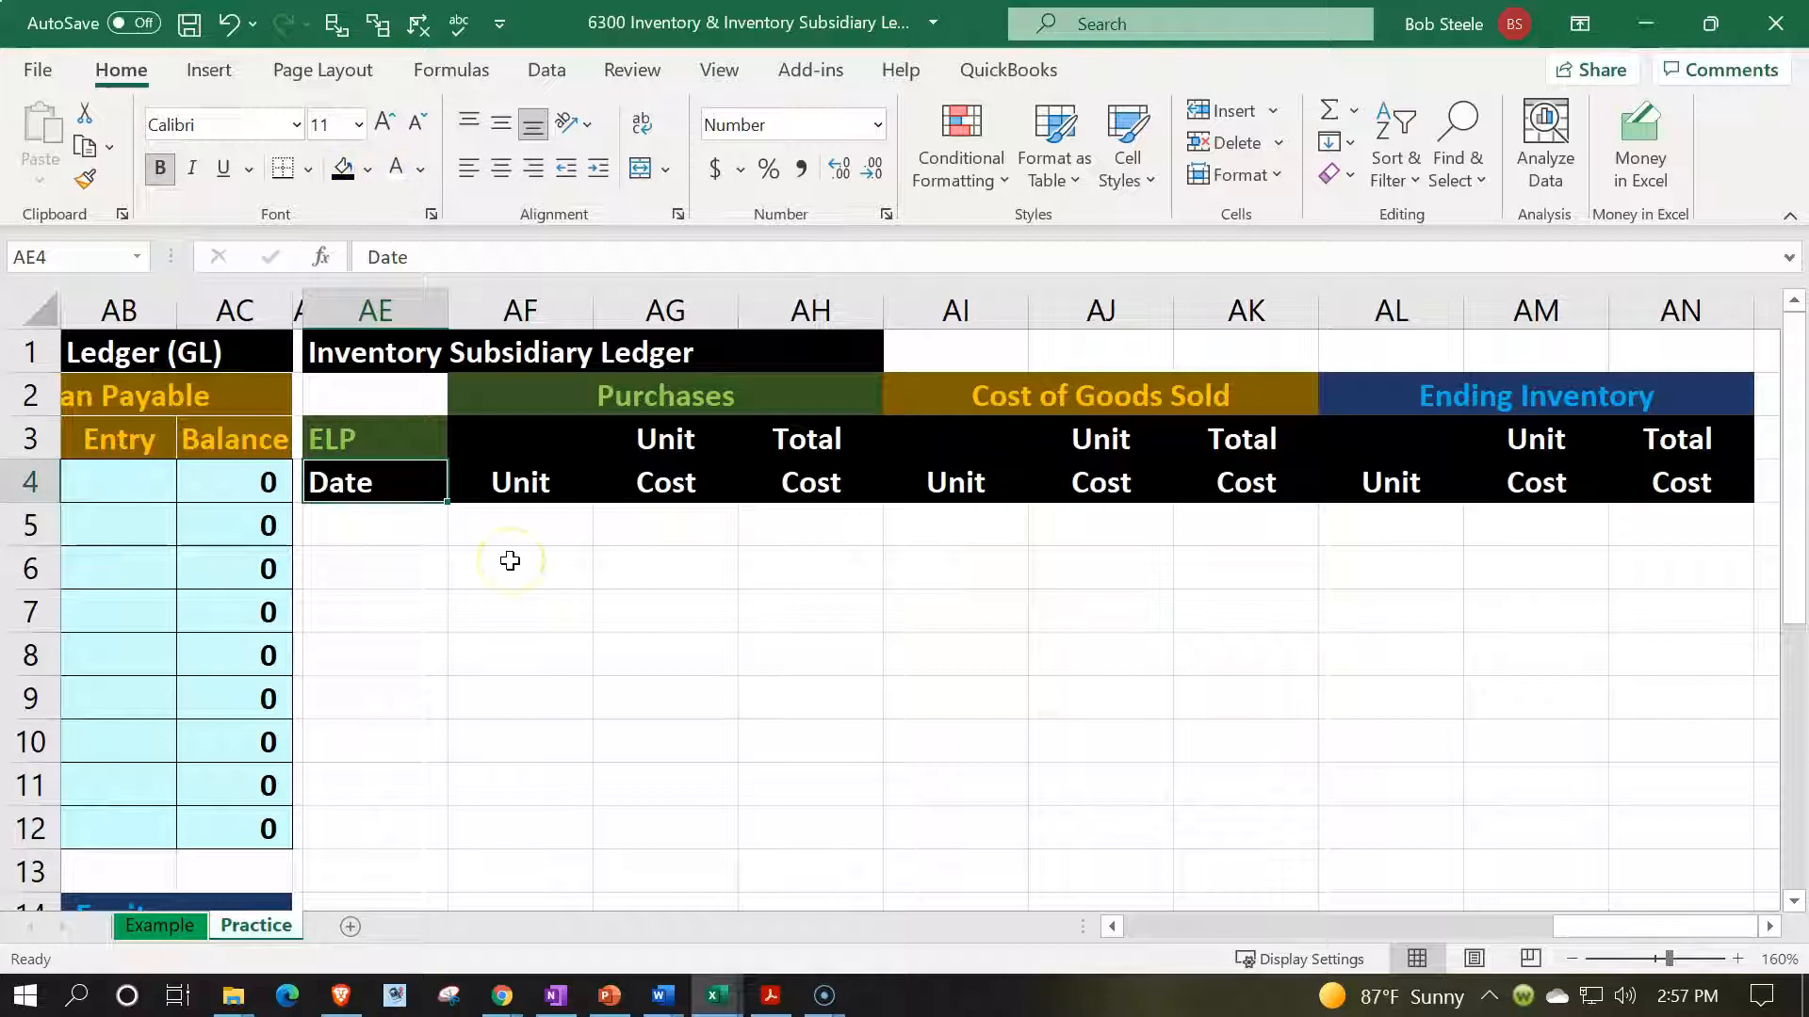
# - Test the date format of AA5 in the Loan Payable ledger with 1/1 and clear the entry
pyautogui.press('Down')
pyautogui.press('Left')
pyautogui.press('Left')
pyautogui.press('Left')
pyautogui.press('Left')
pyautogui.press('Left')
pyautogui.press('Left')
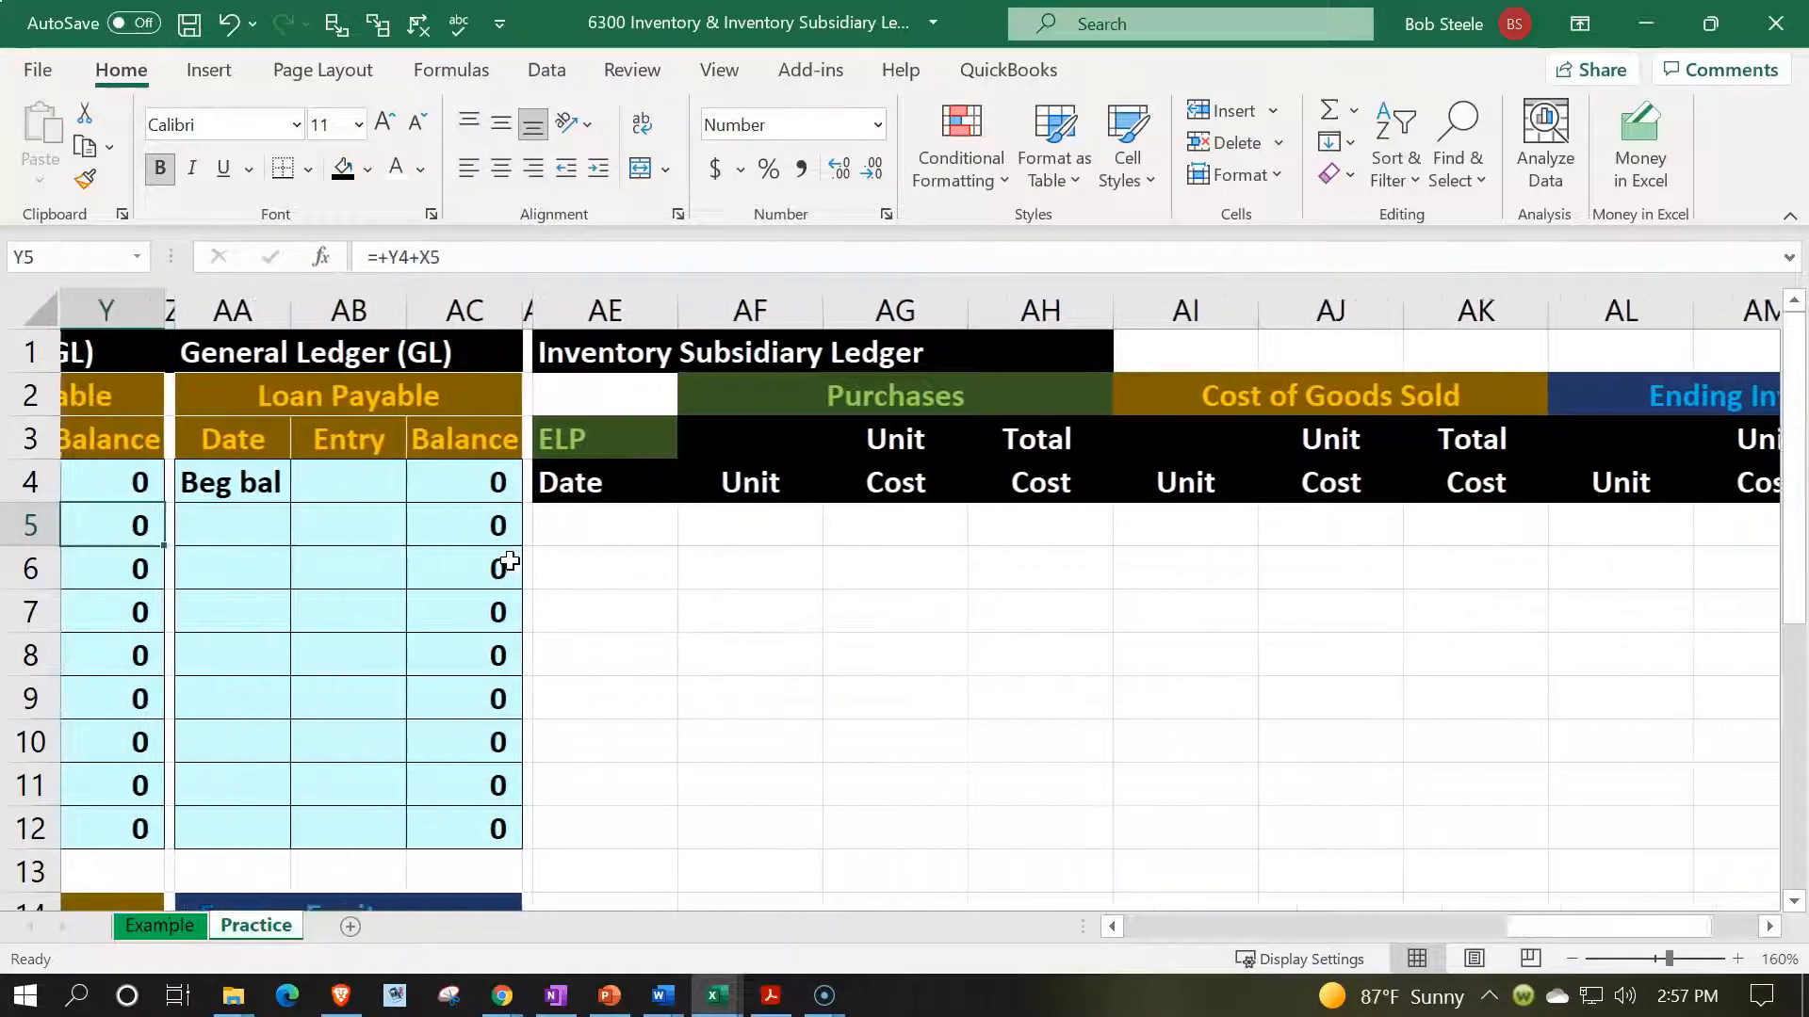
pyautogui.click(242, 513)
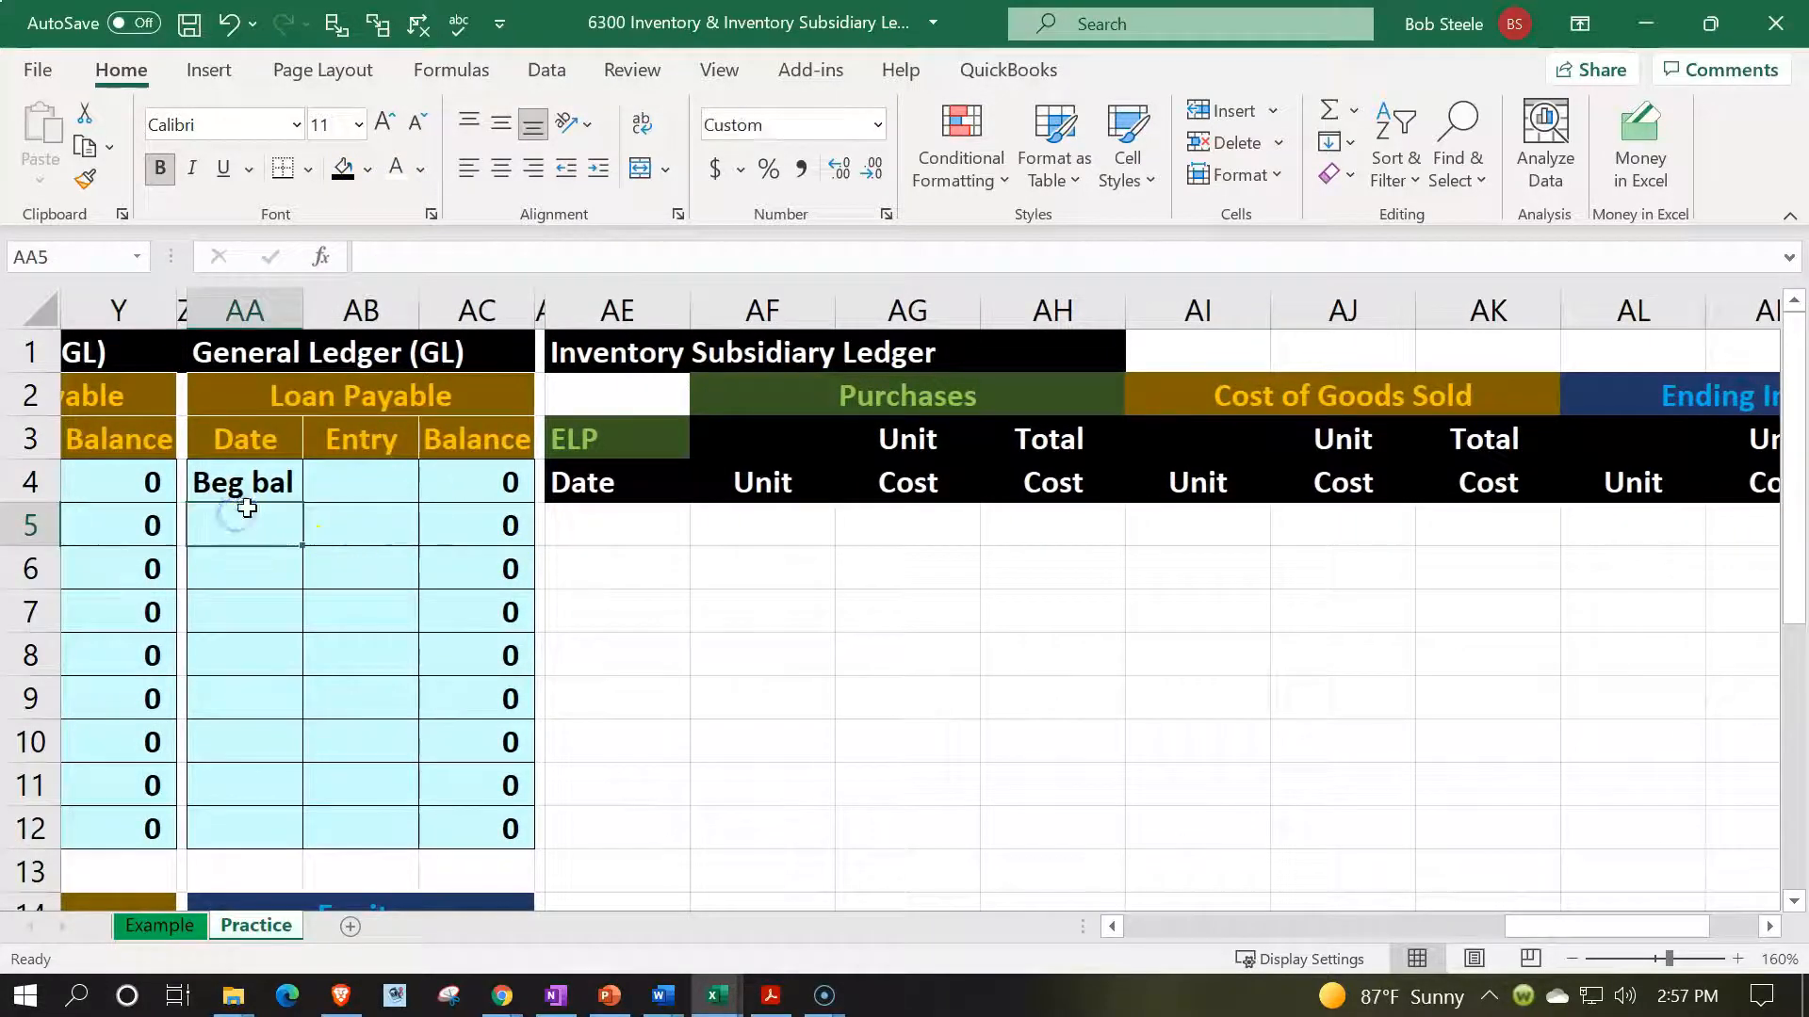
pyautogui.write('1/1')
pyautogui.press('Return')
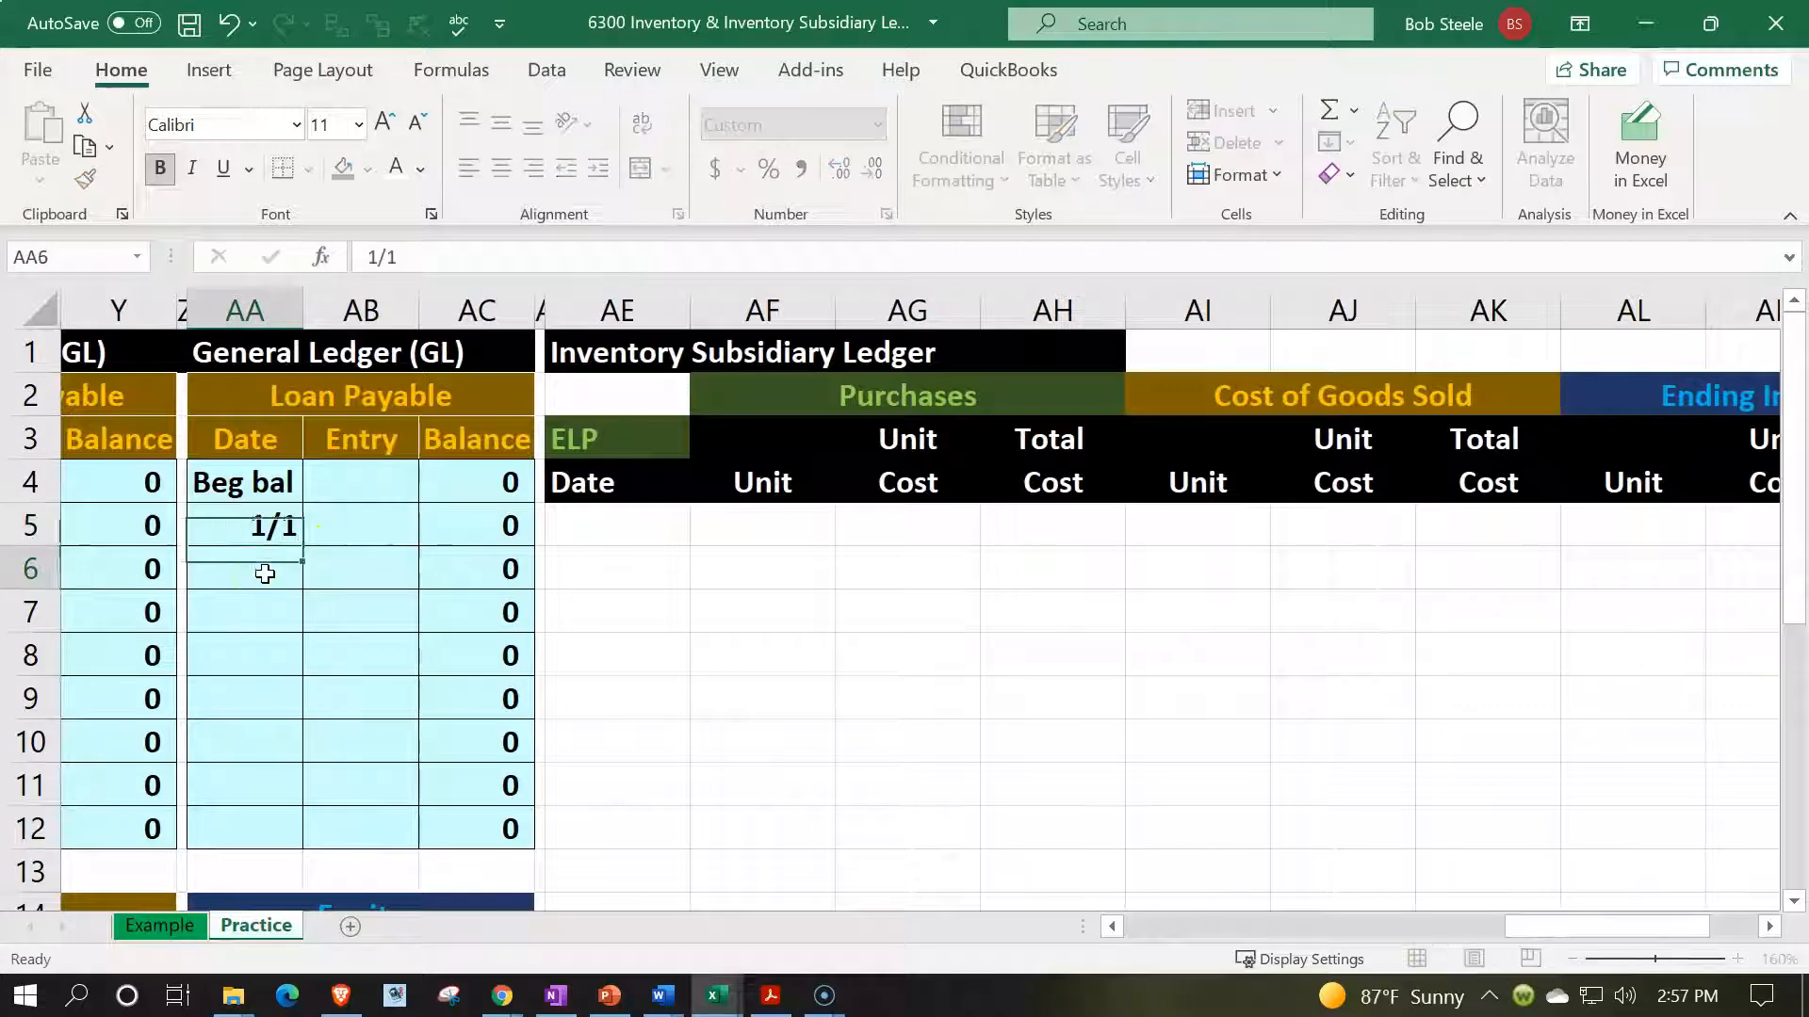
pyautogui.press('Up')
pyautogui.press('Delete')
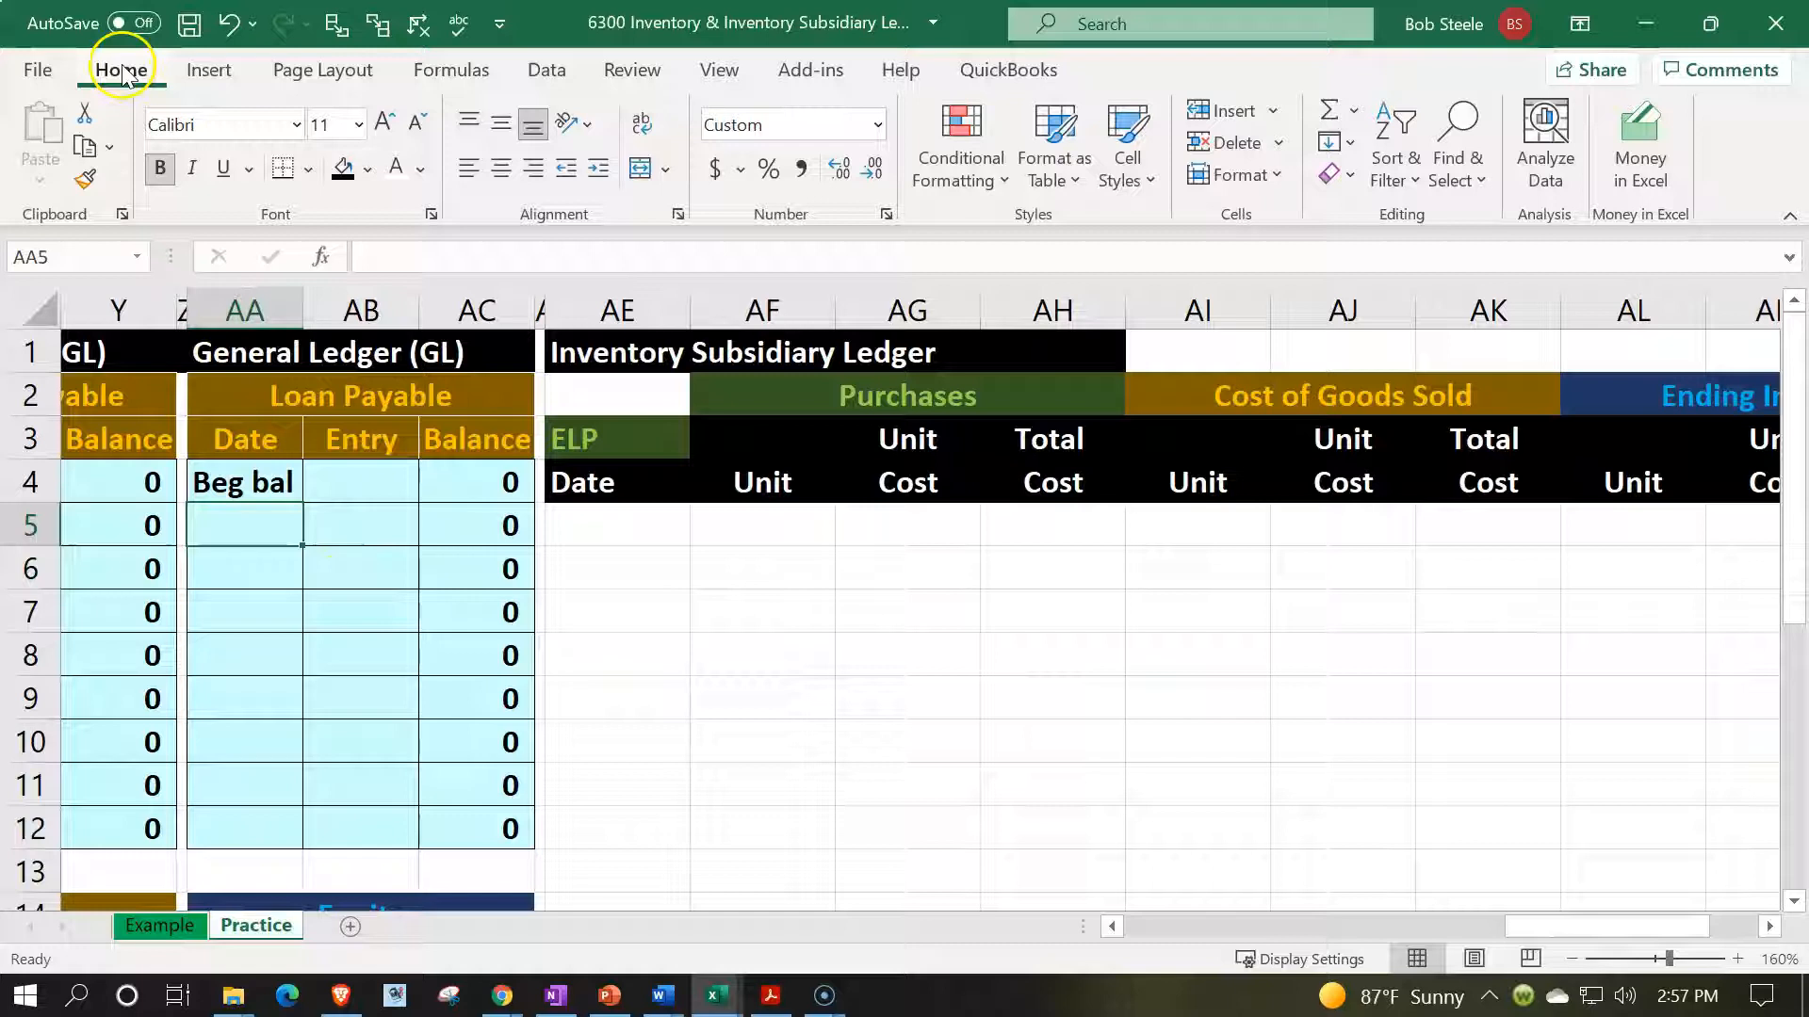
# - Copy the formatting of AA5 onto the date cells AE5:AE12 and test it with 1/1 in AE6
pyautogui.click(86, 183)
pyautogui.moveTo(624, 526); pyautogui.dragTo(633, 824)
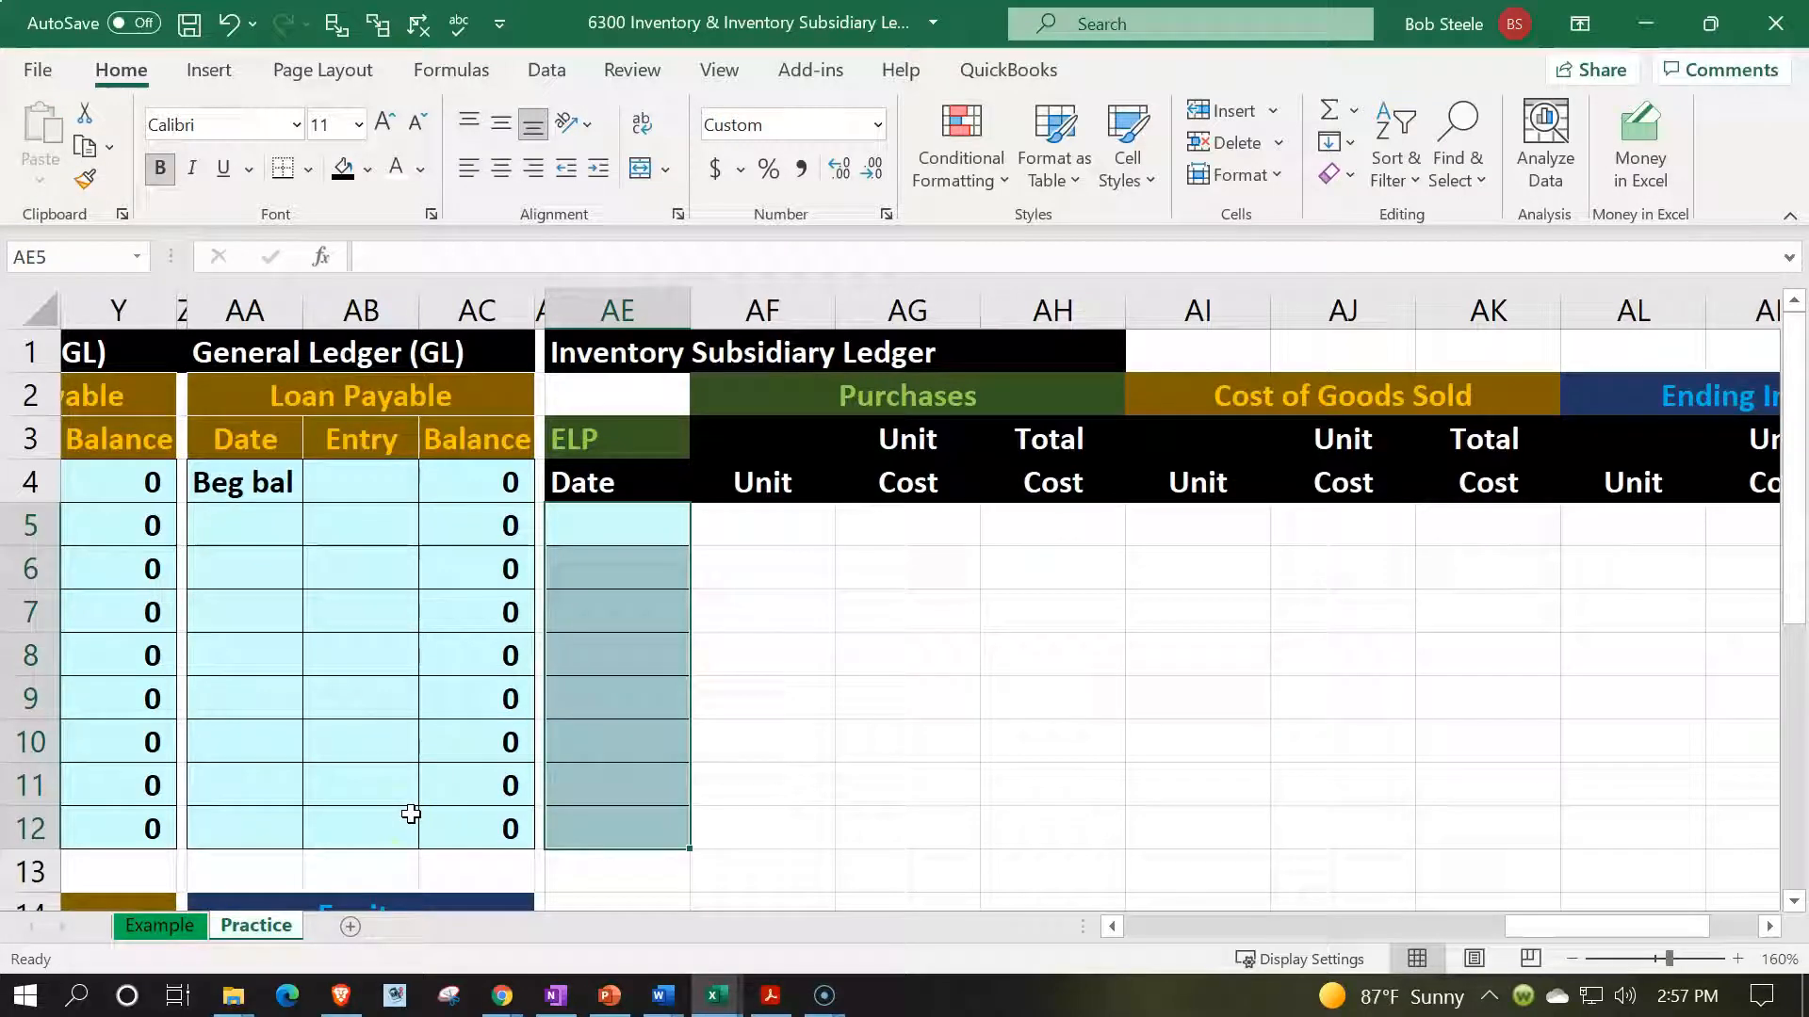
pyautogui.click(614, 559)
pyautogui.write('1/1')
pyautogui.press('Return')
pyautogui.click(614, 559)
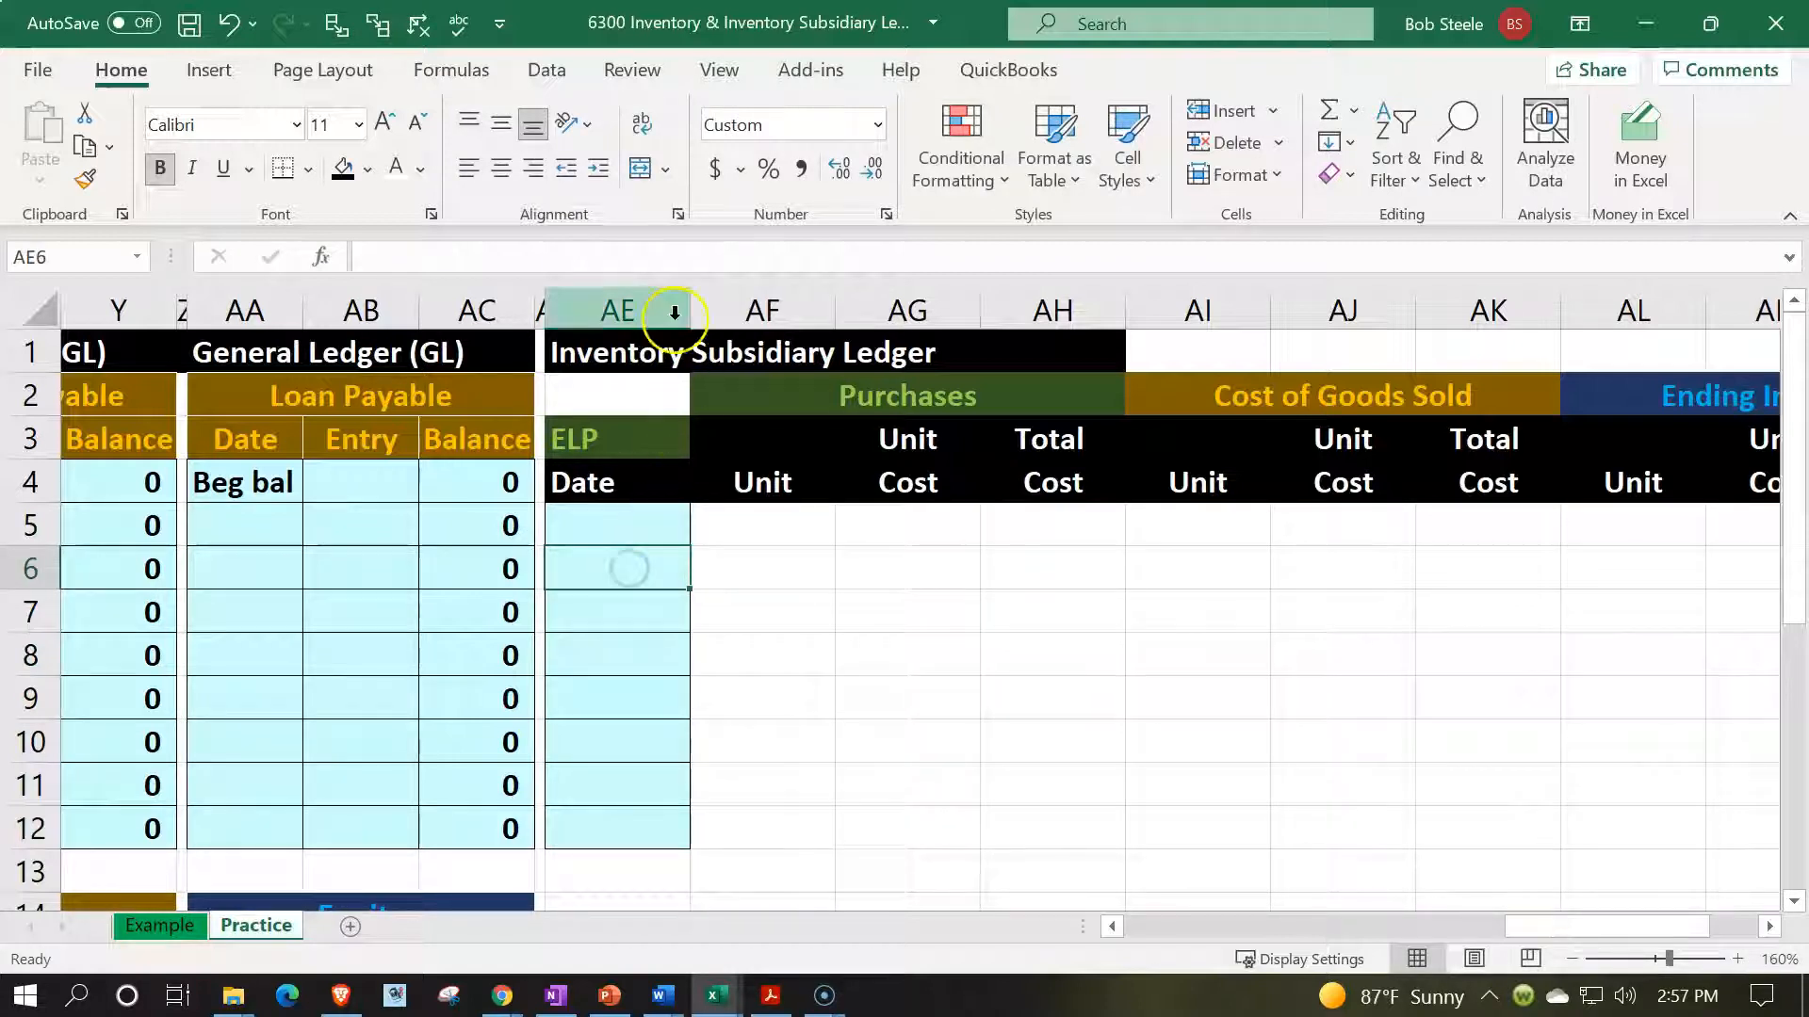
# - Enter Beg bal in AE5 and narrow column AE to just fit the text
pyautogui.moveTo(688, 302); pyautogui.dragTo(653, 303)
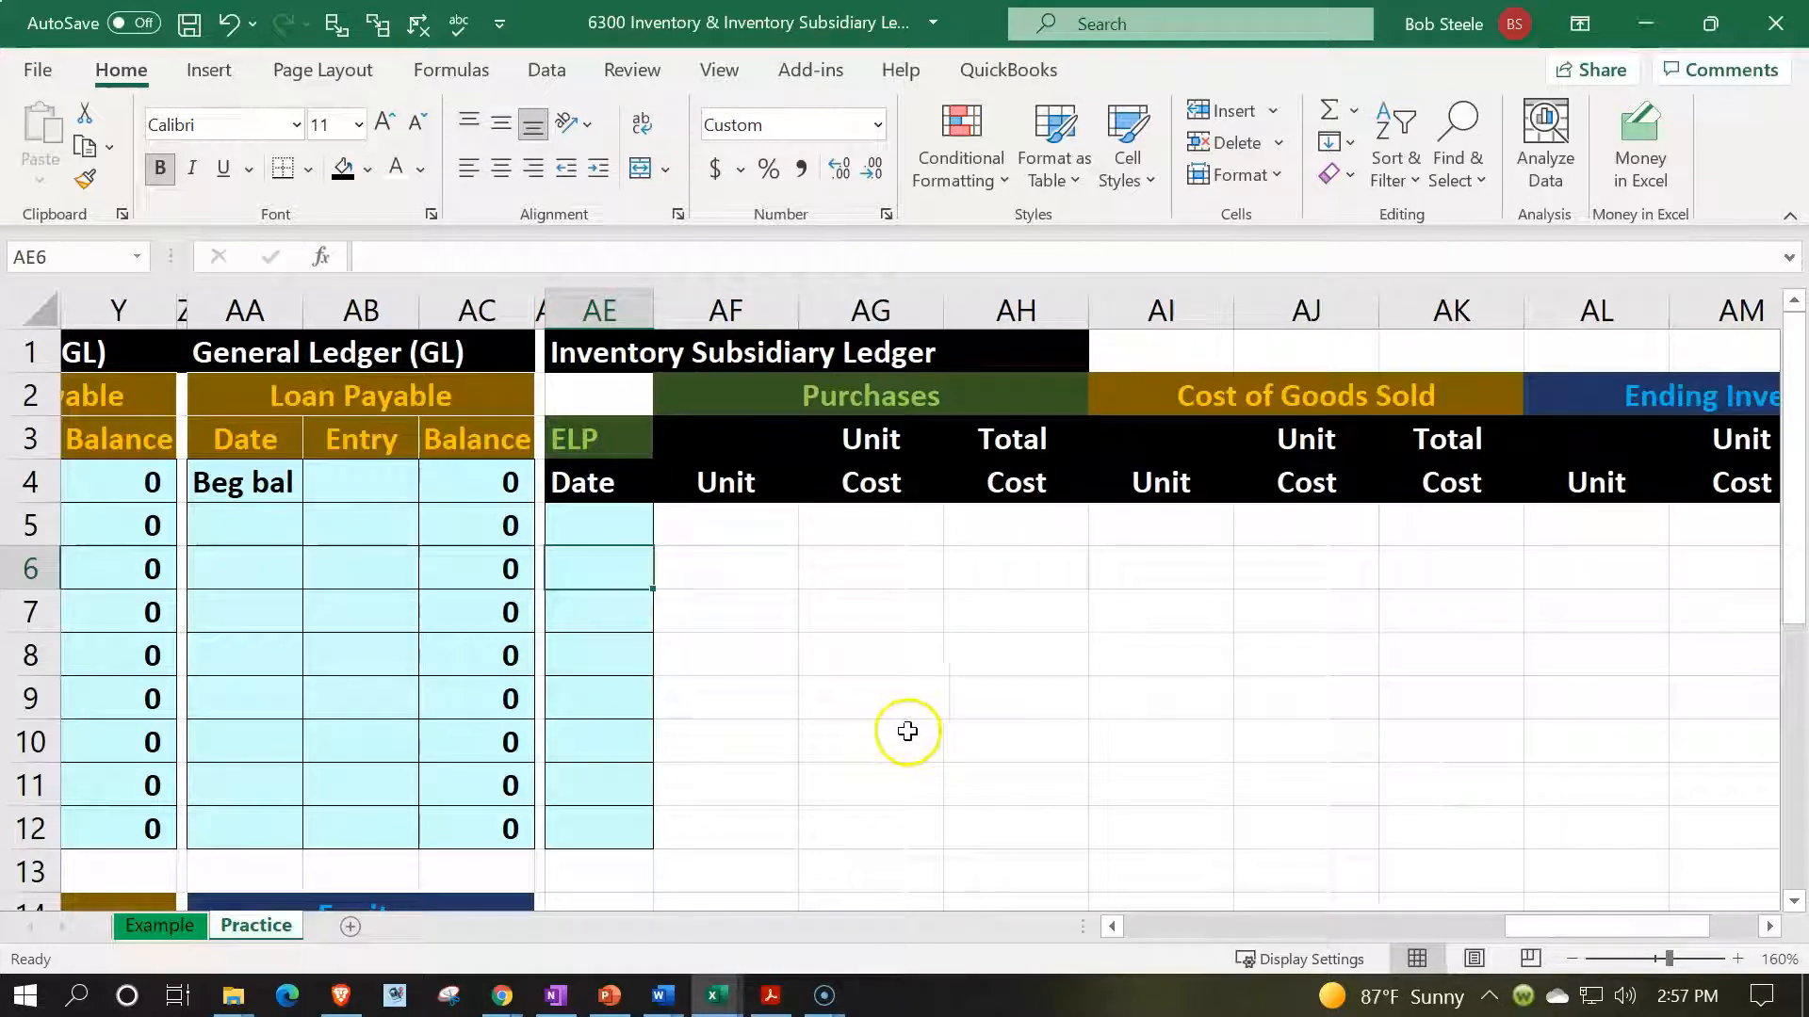
pyautogui.click(603, 523)
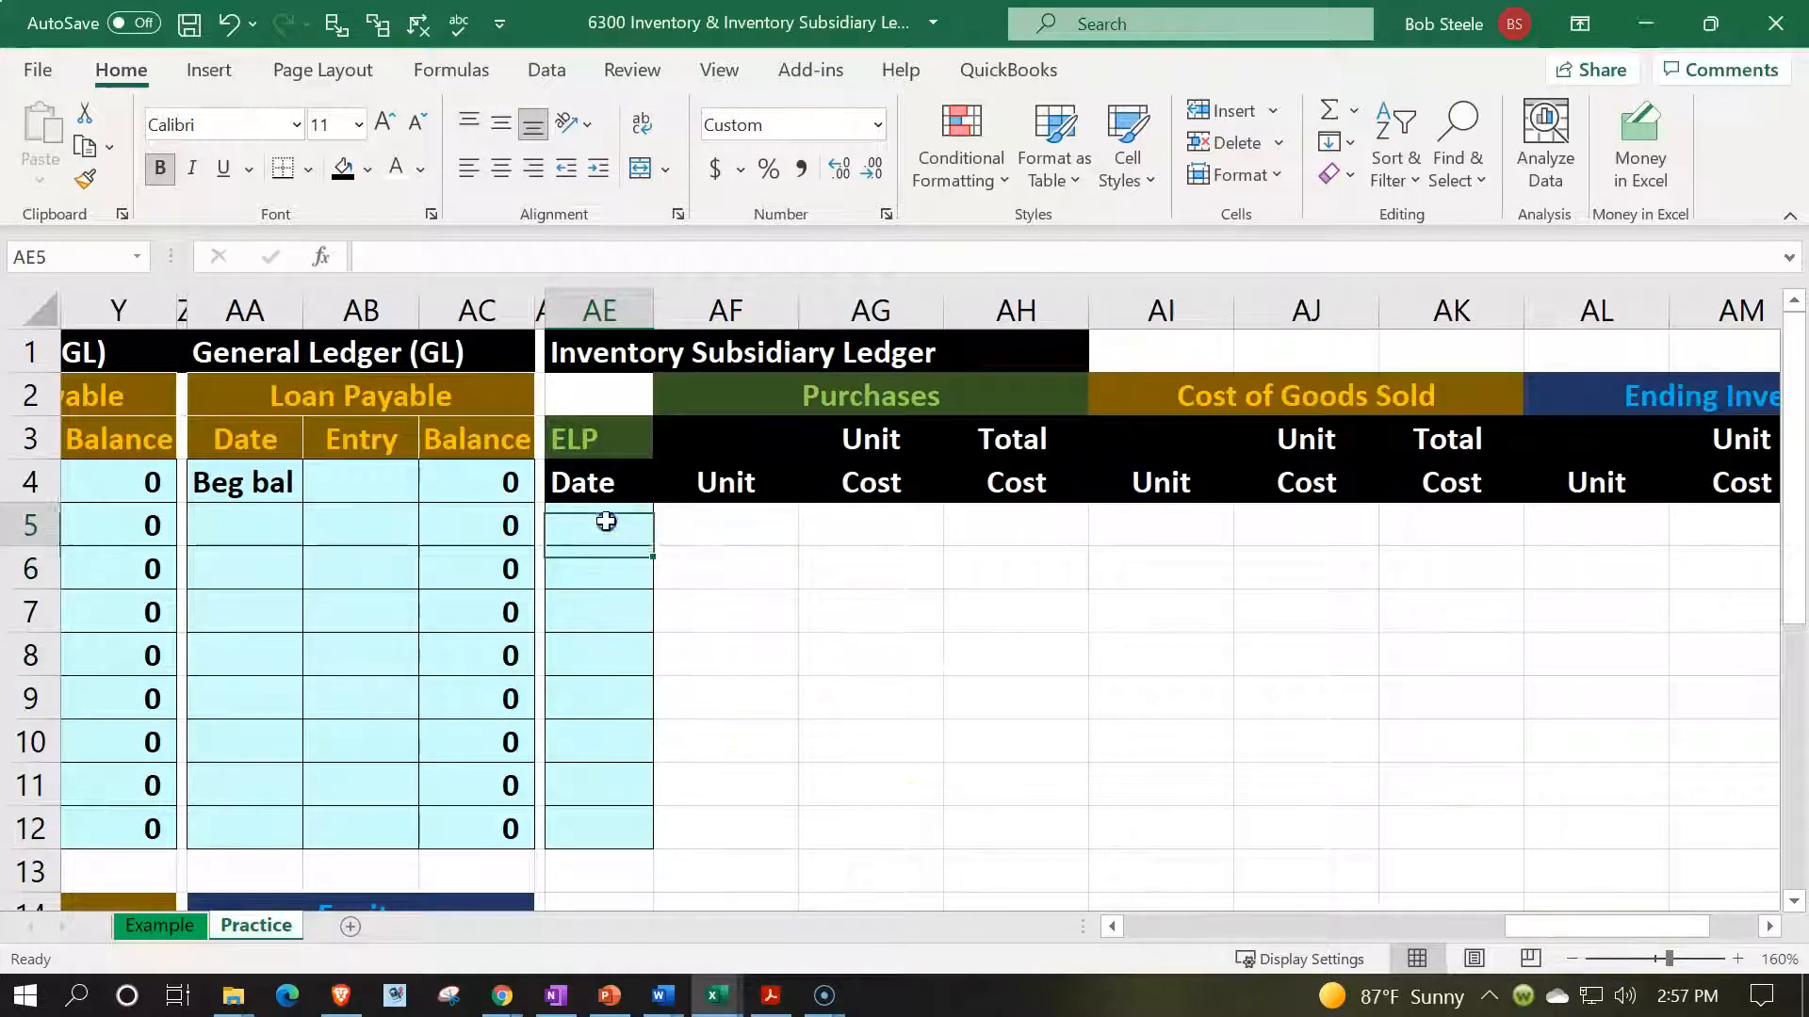
pyautogui.write('Beg')
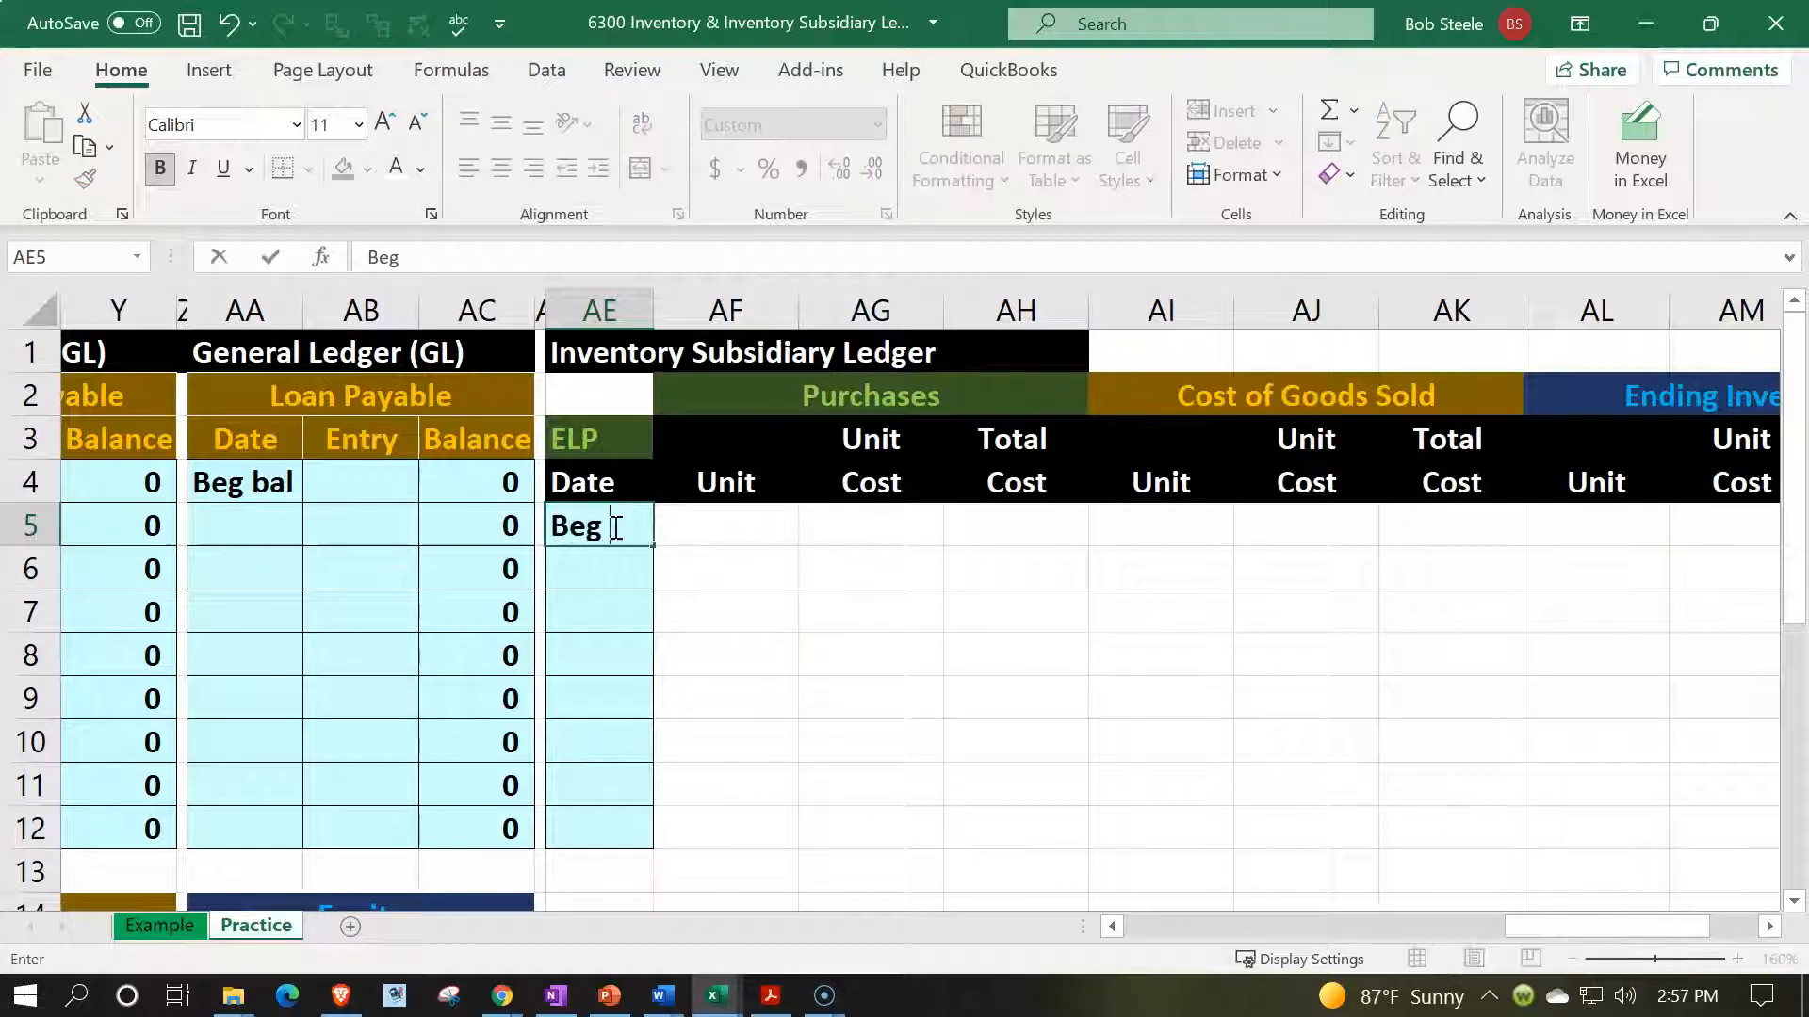
pyautogui.write(' bal')
pyautogui.press('Tab')
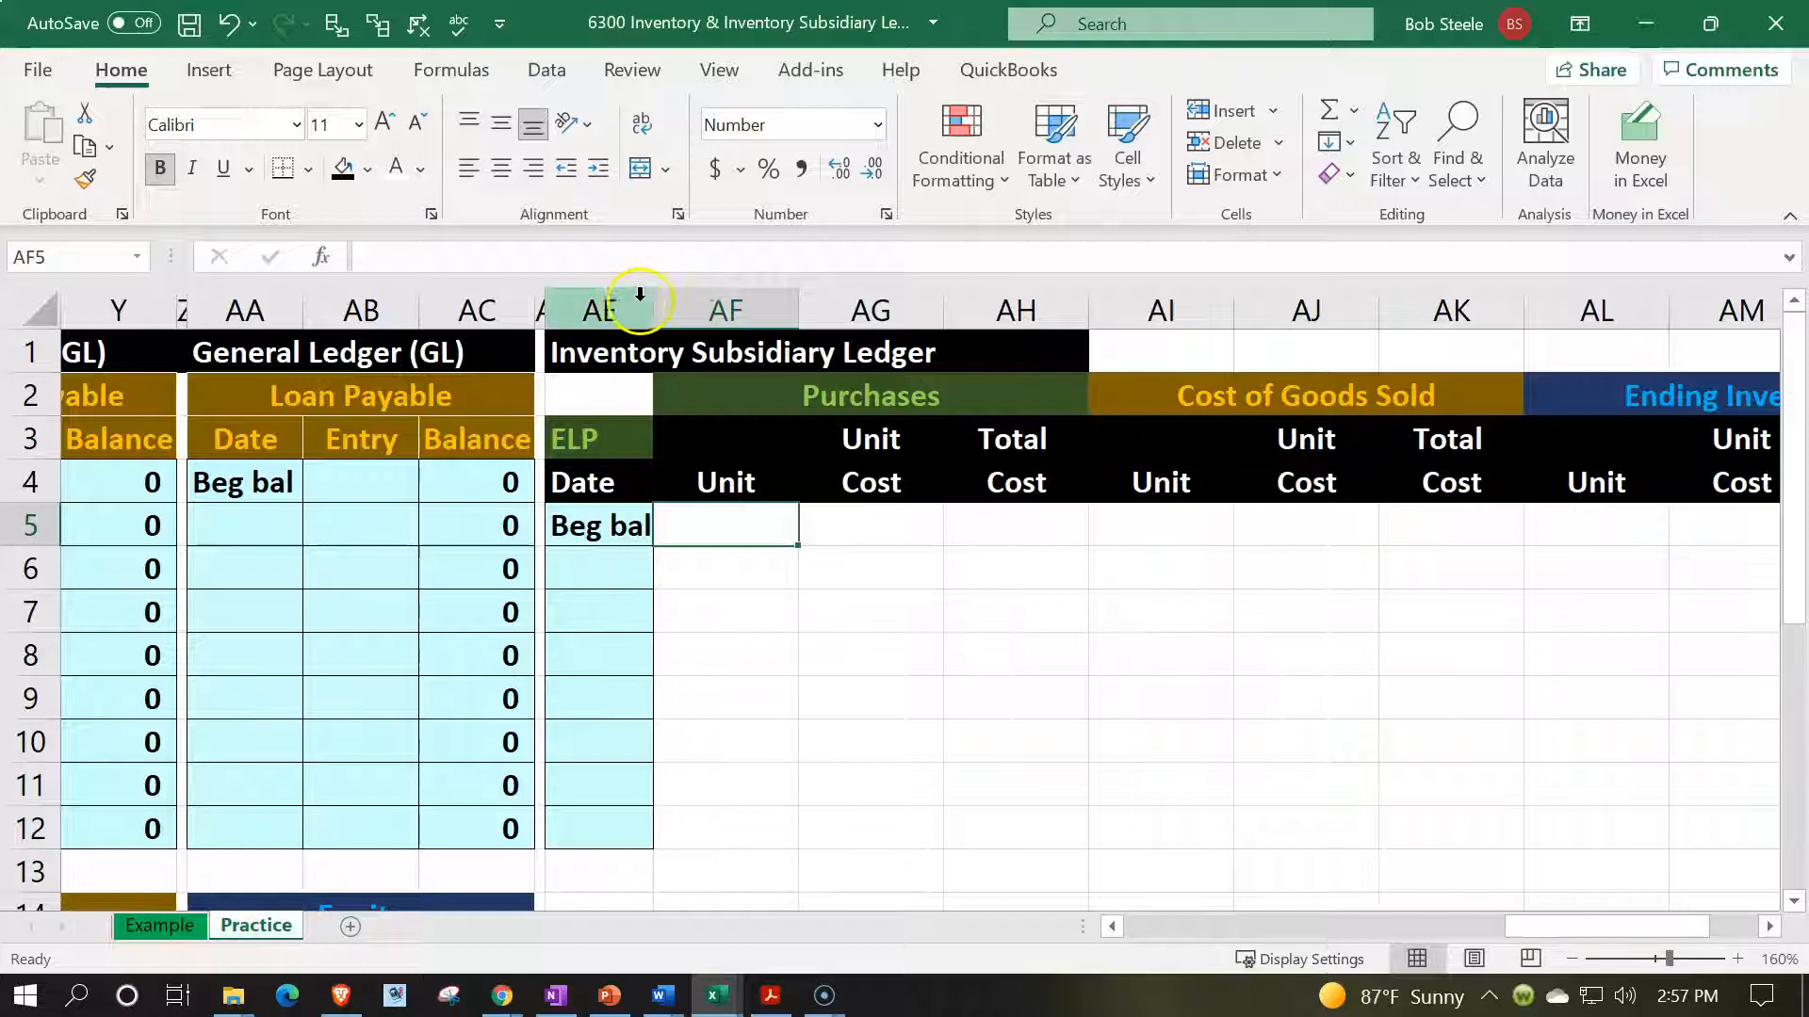
pyautogui.moveTo(650, 300); pyautogui.dragTo(658, 300)
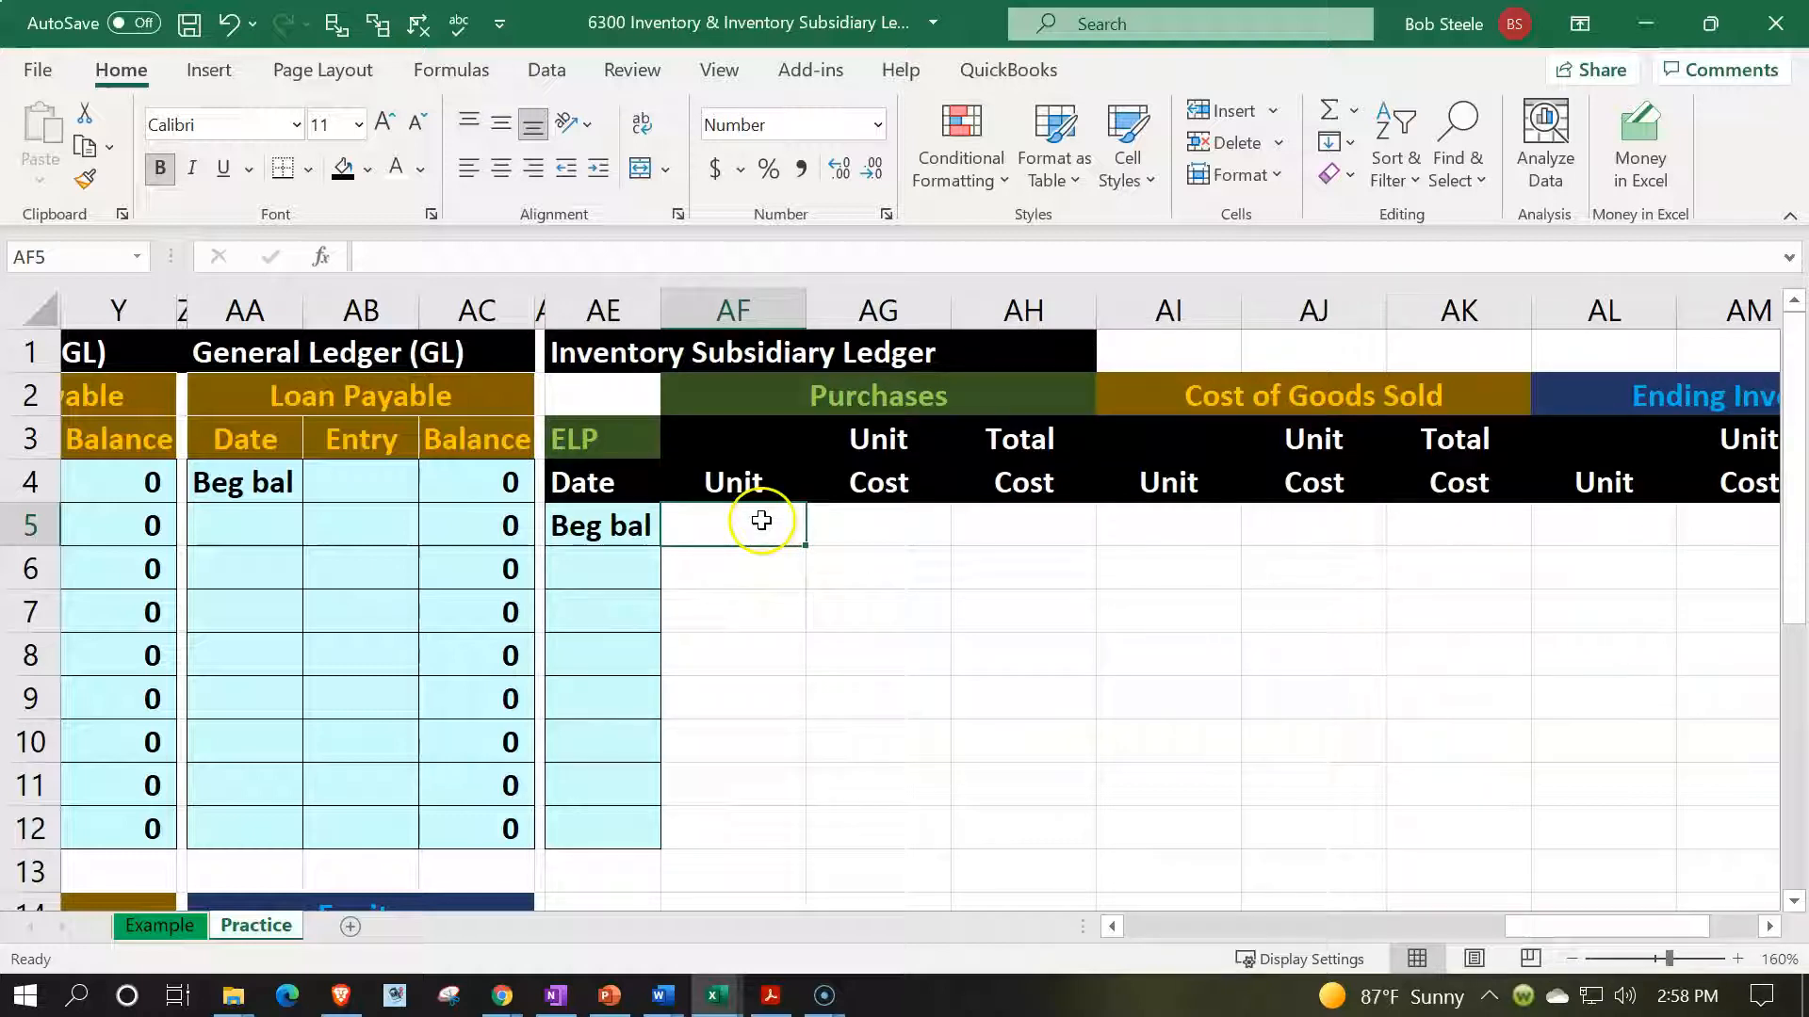
# - Apply all borders and the recent light blue fill to the ledger body AF5:AN12
pyautogui.moveTo(761, 520); pyautogui.dragTo(1579, 825)
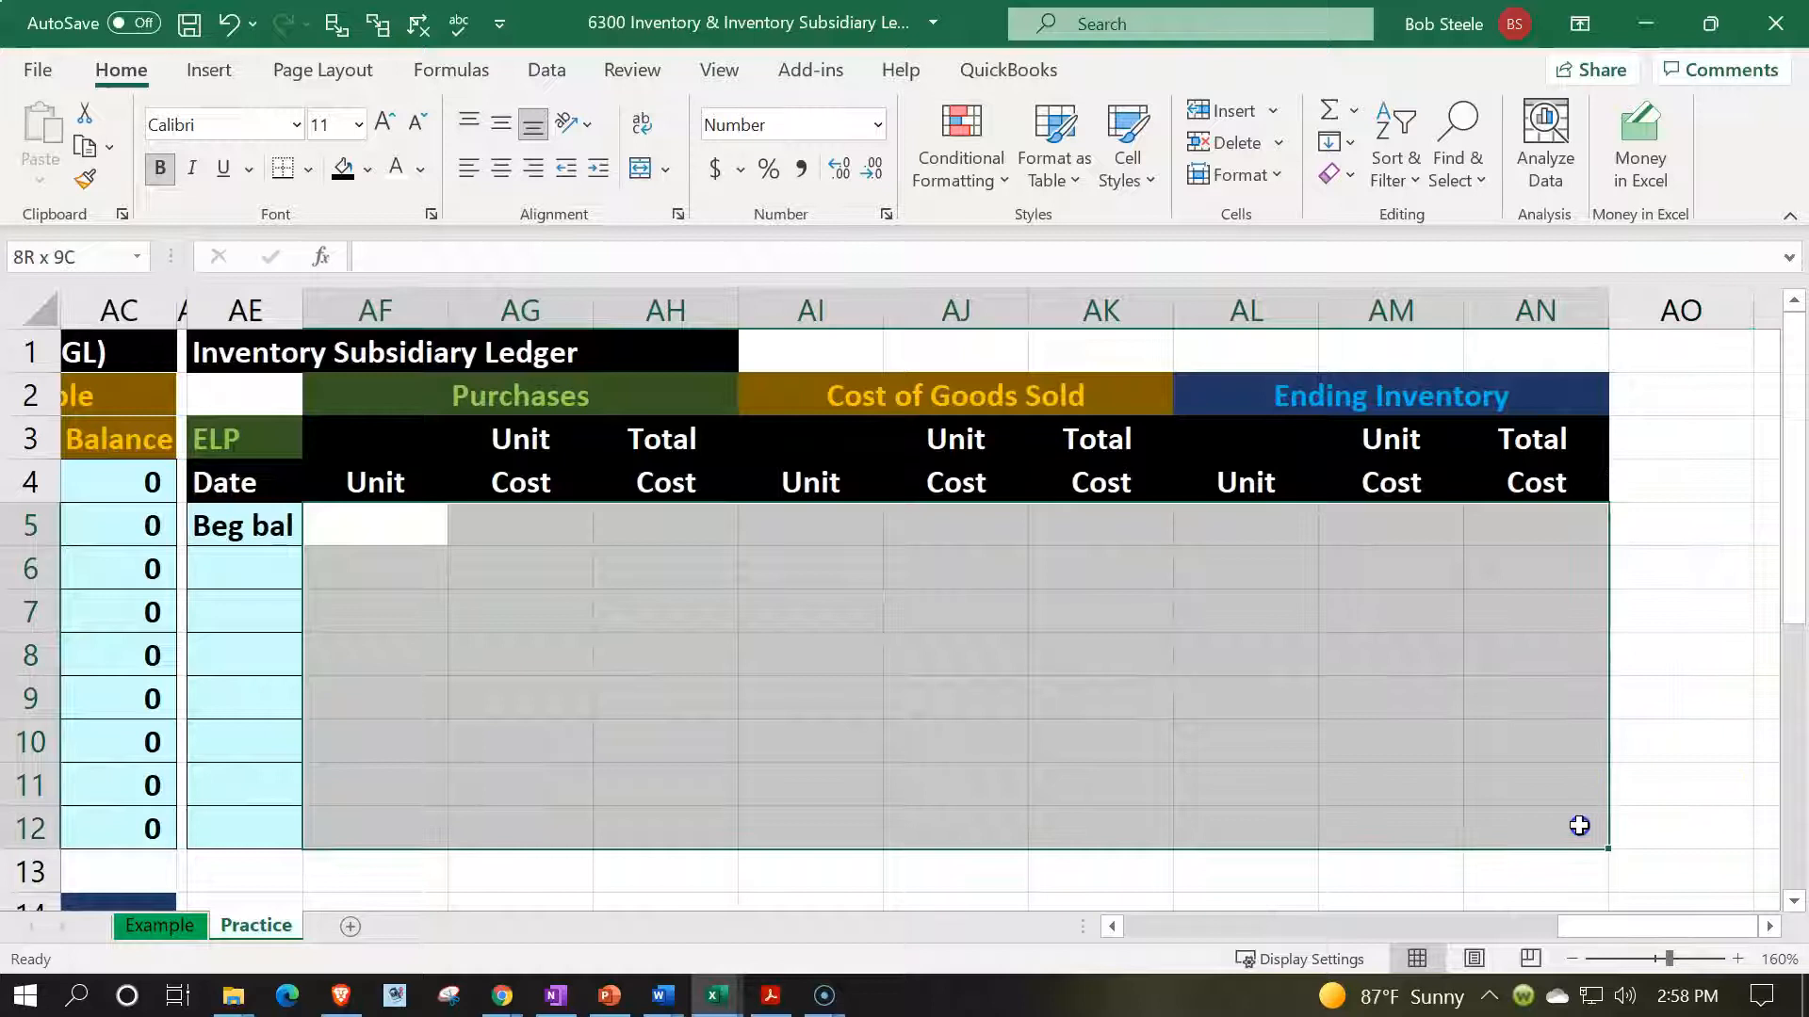
pyautogui.click(309, 172)
pyautogui.click(351, 462)
pyautogui.click(368, 172)
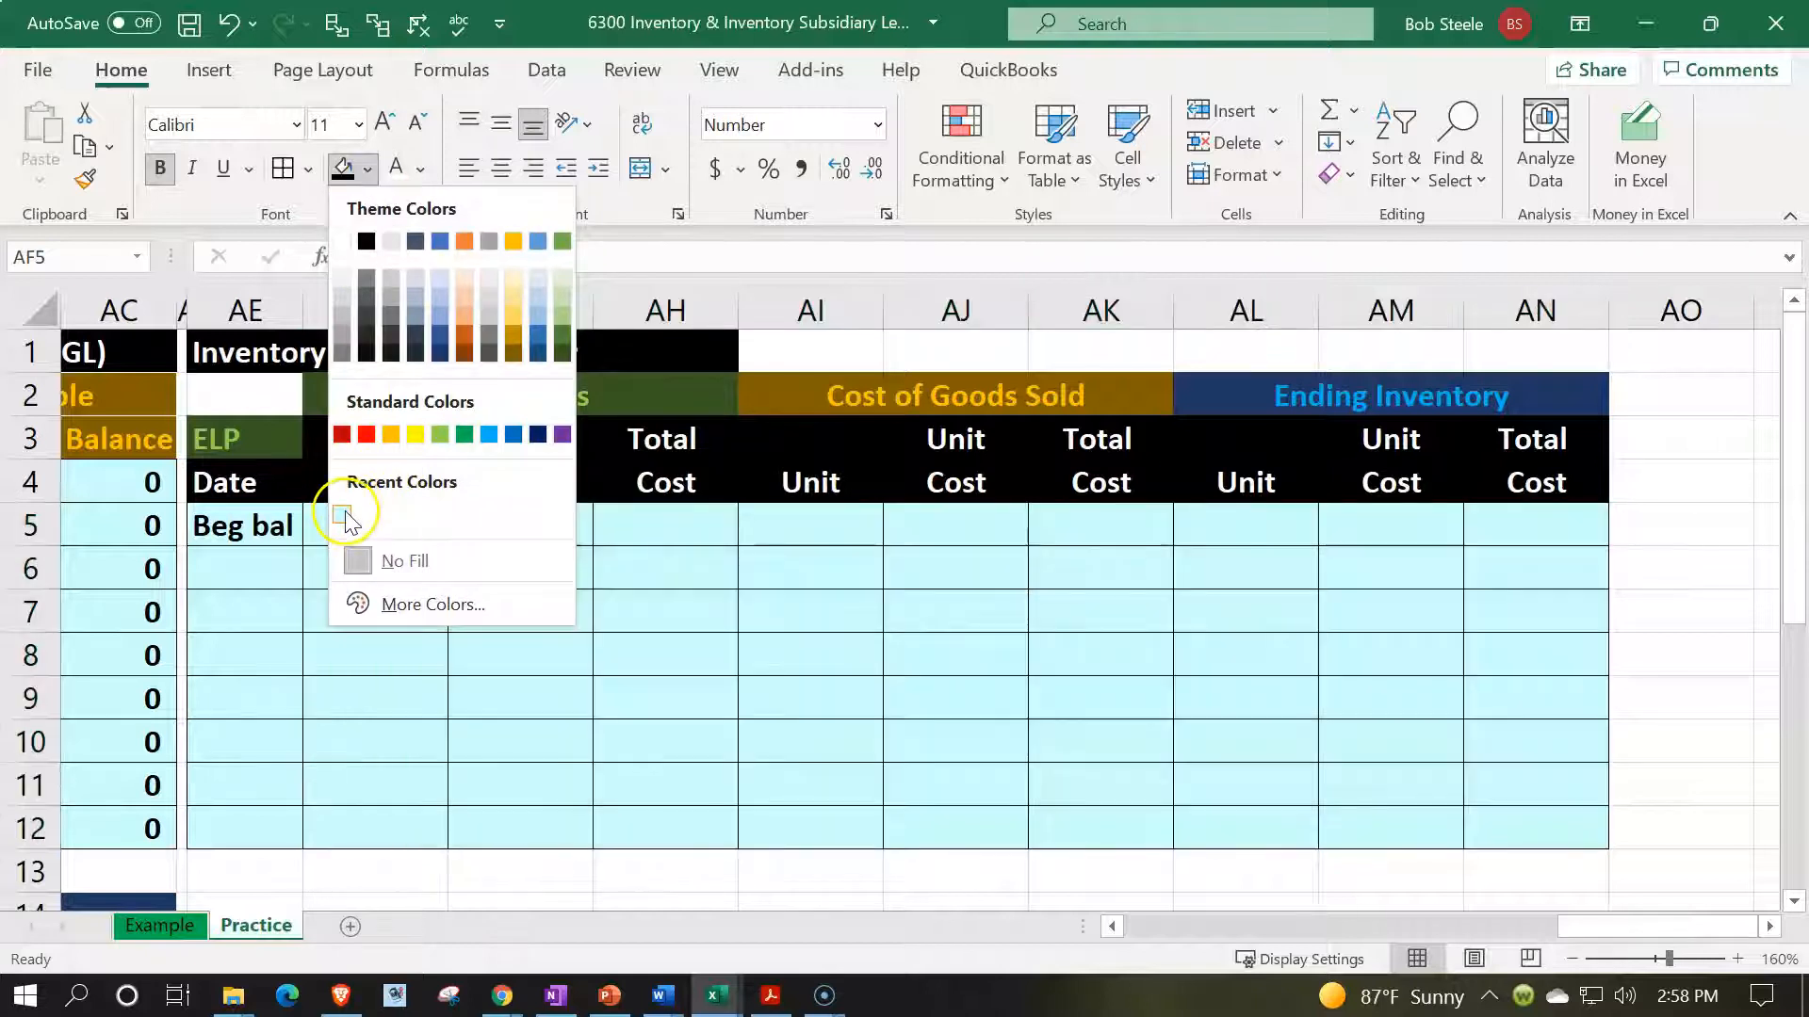
pyautogui.click(345, 516)
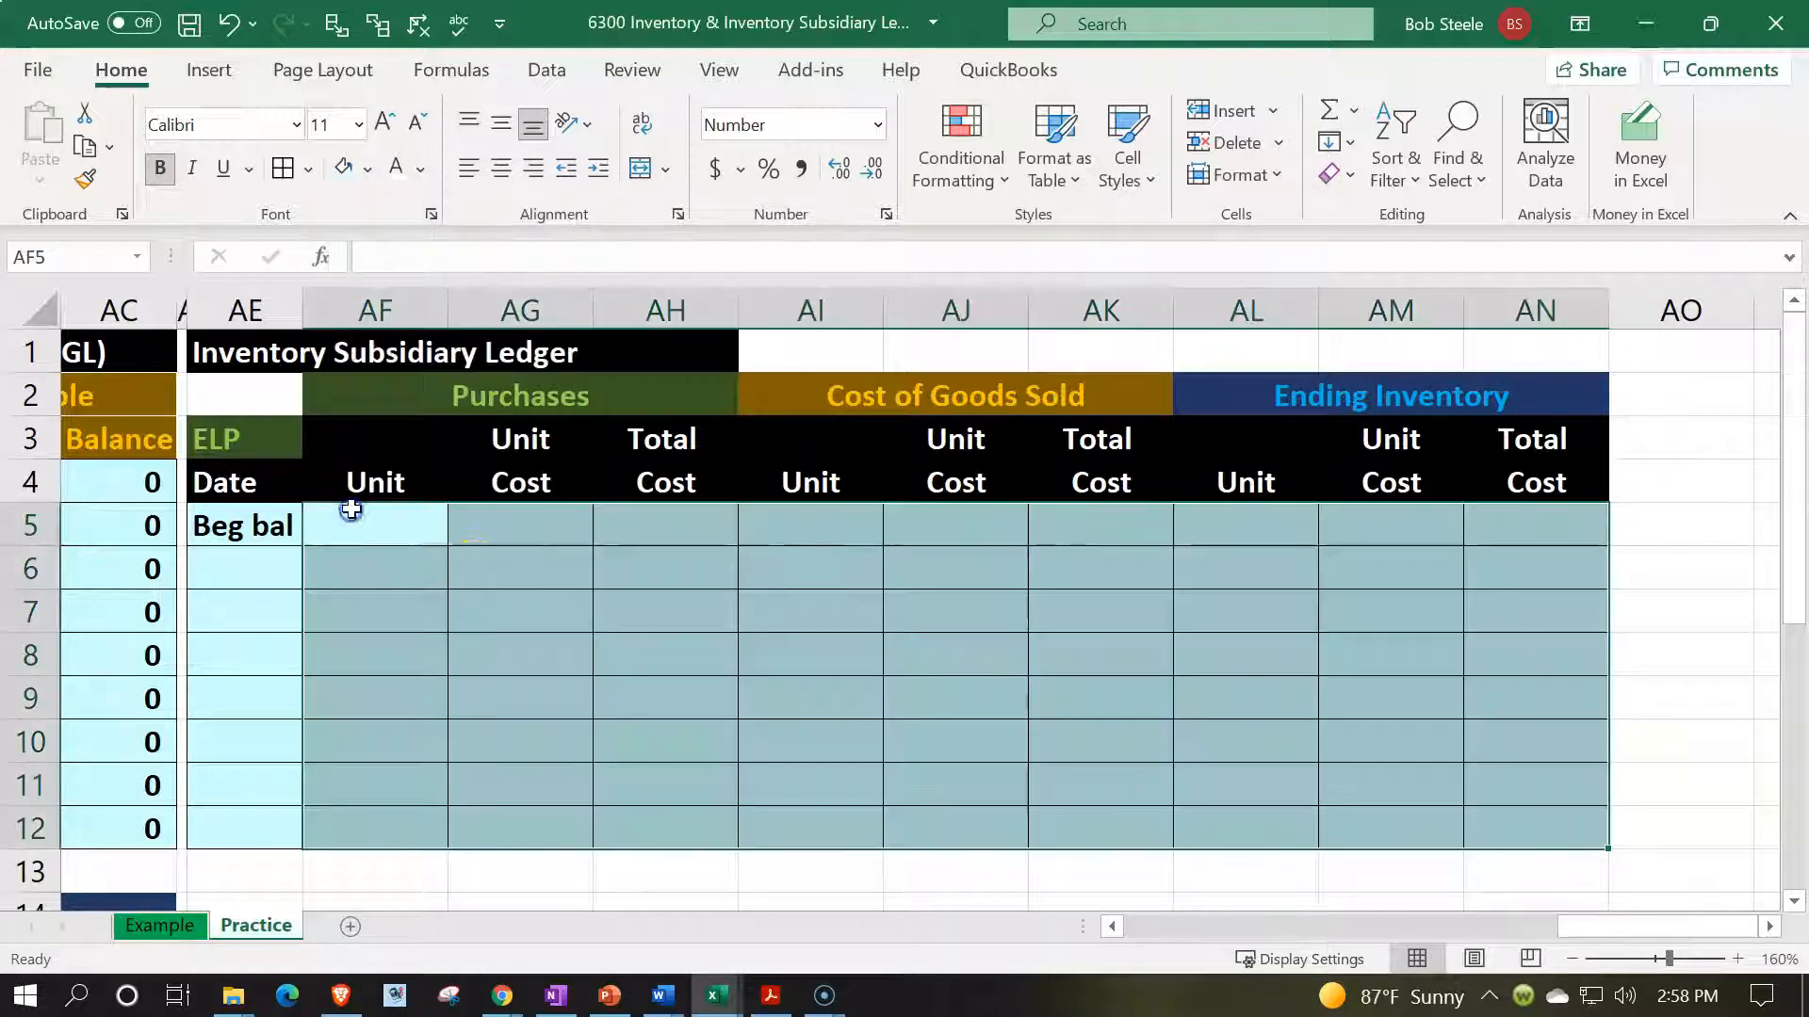
pyautogui.click(522, 599)
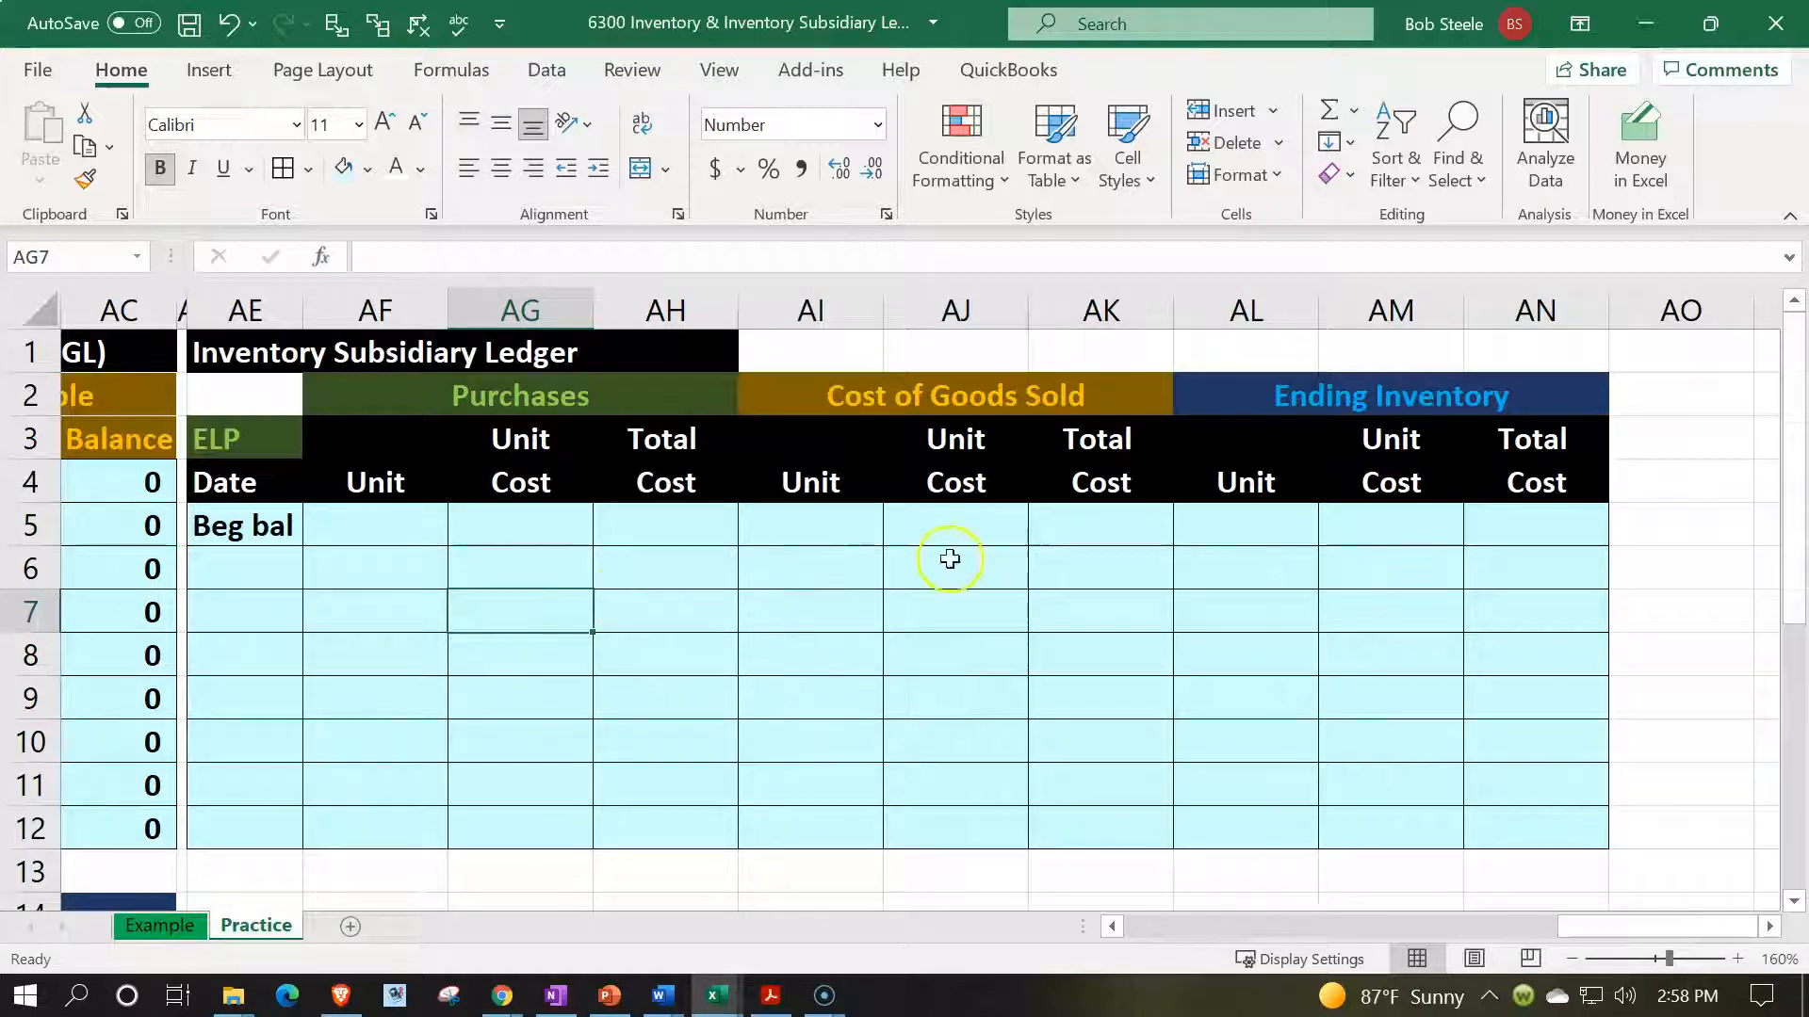
# - Look up the ELP item's cost and quantity on hand in the Inventroy Items Worksheet, then return to the ledger workbook
pyautogui.click(1207, 526)
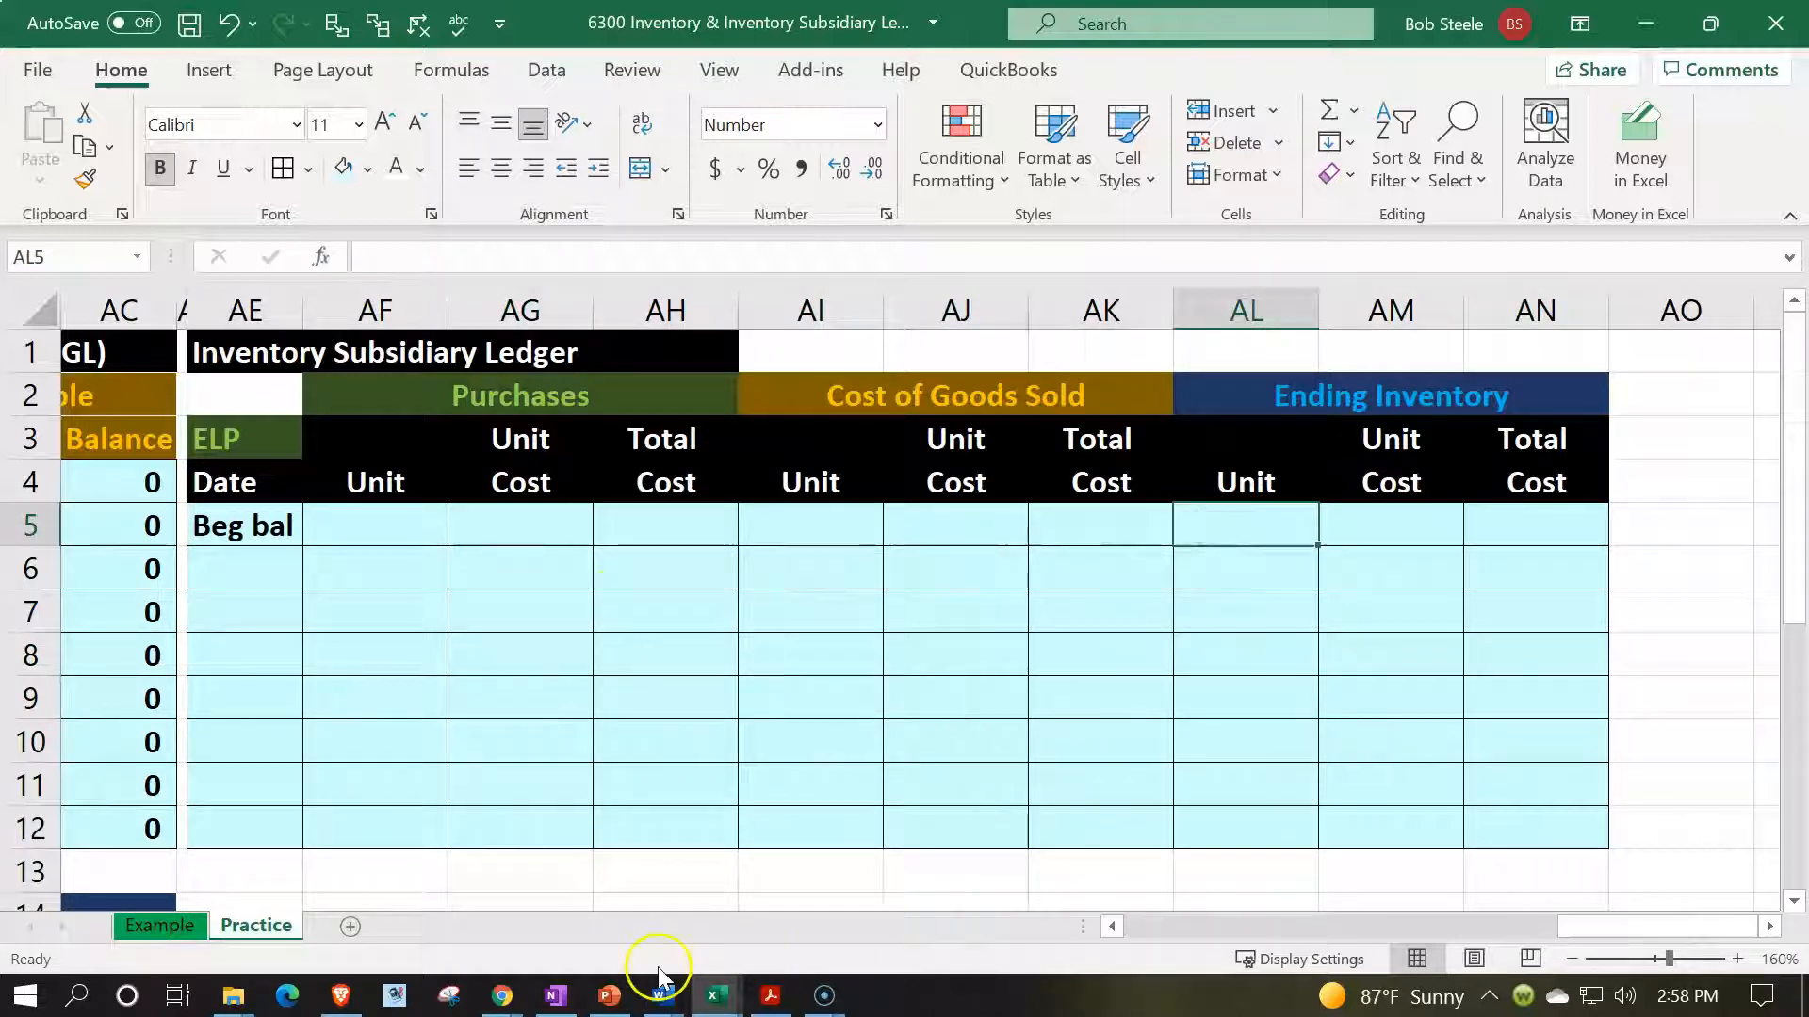
pyautogui.moveTo(716, 989)
pyautogui.click(1093, 819)
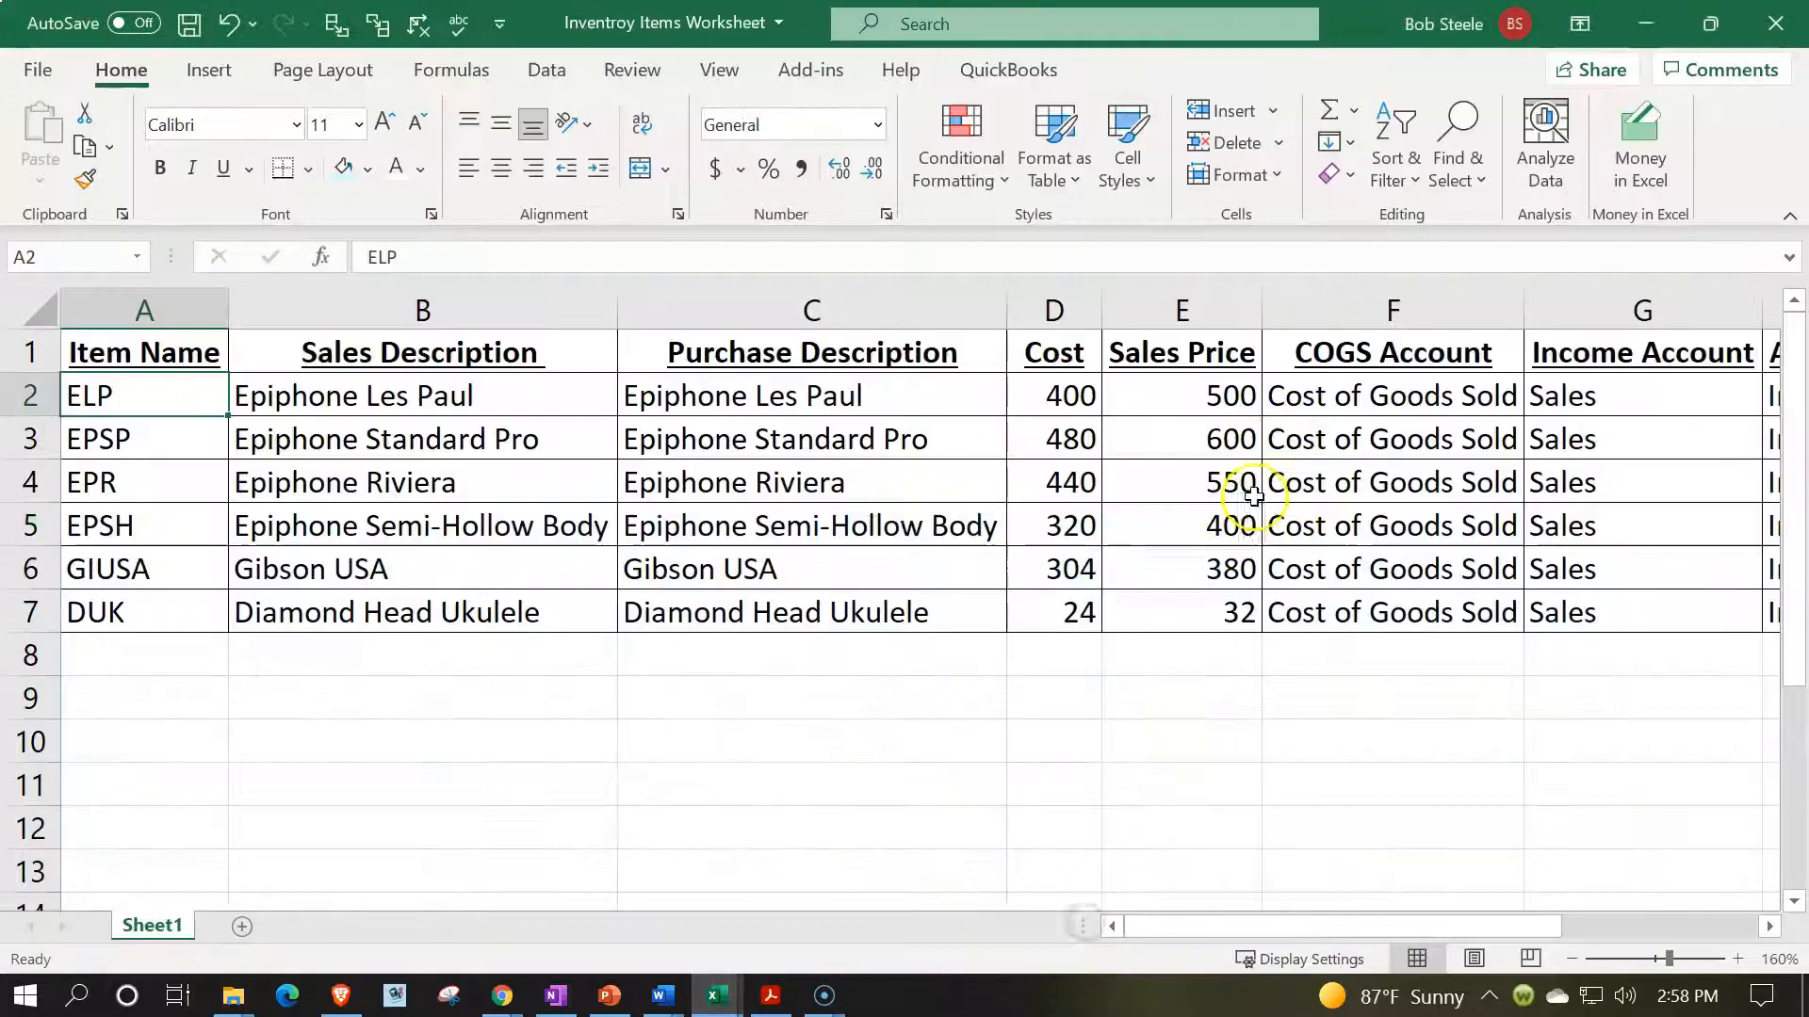
pyautogui.click(1071, 394)
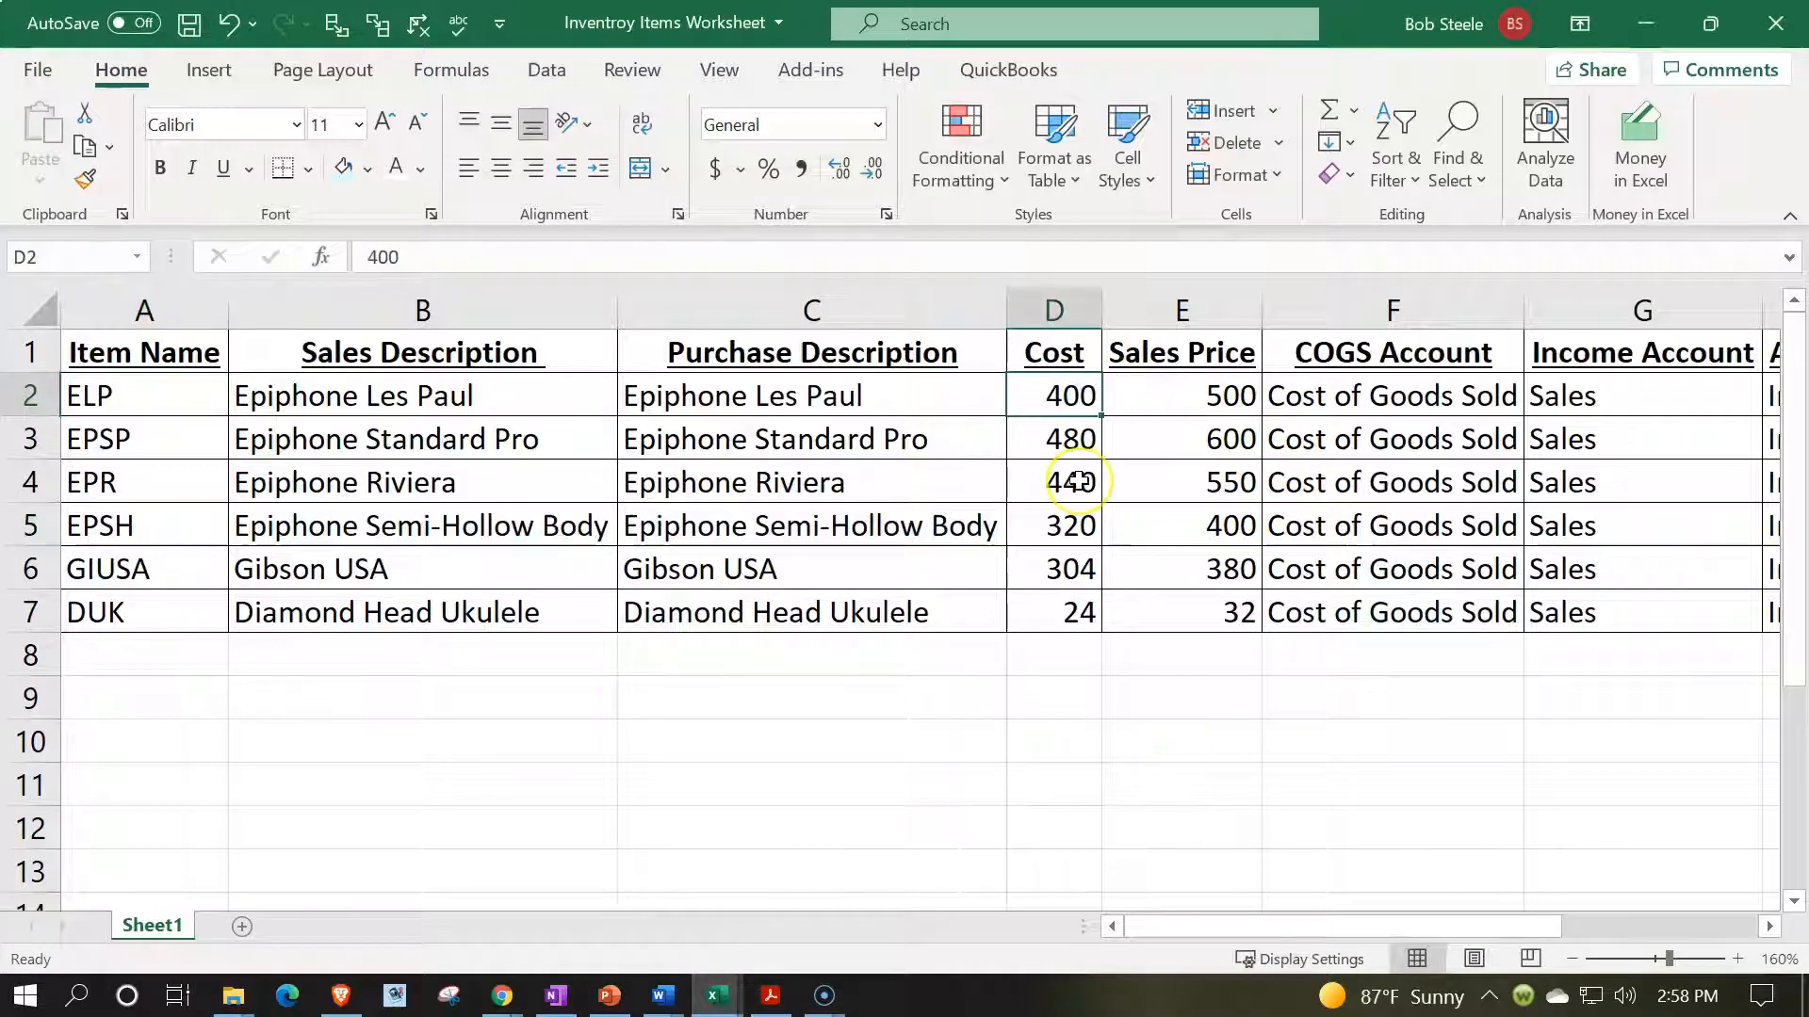
pyautogui.press('Right')
pyautogui.press('Right')
pyautogui.press('Right')
pyautogui.press('Right')
pyautogui.press('Right')
pyautogui.press('Right')
pyautogui.press('Right')
pyautogui.press('Right')
pyautogui.press('Right')
pyautogui.press('Right')
pyautogui.press('Right')
pyautogui.press('Right')
pyautogui.press('Left')
pyautogui.press('Left')
pyautogui.press('Left')
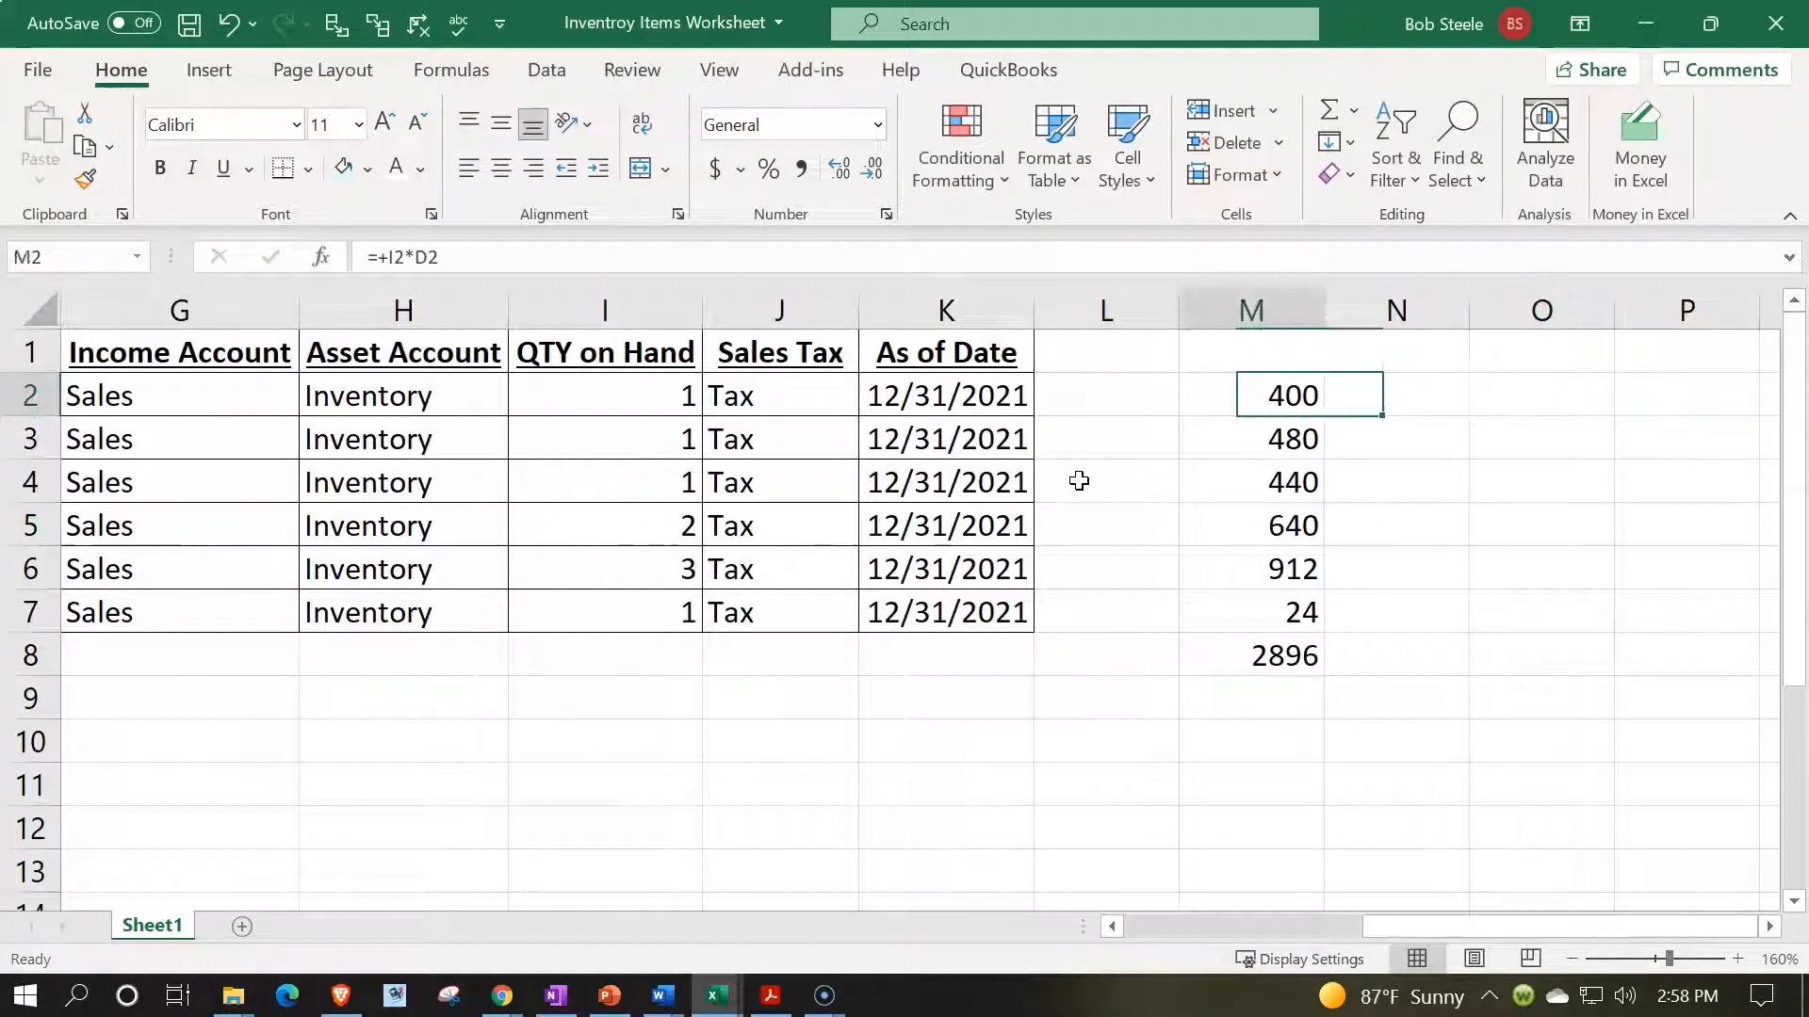
pyautogui.press('Left')
pyautogui.press('Left')
pyautogui.press('Left')
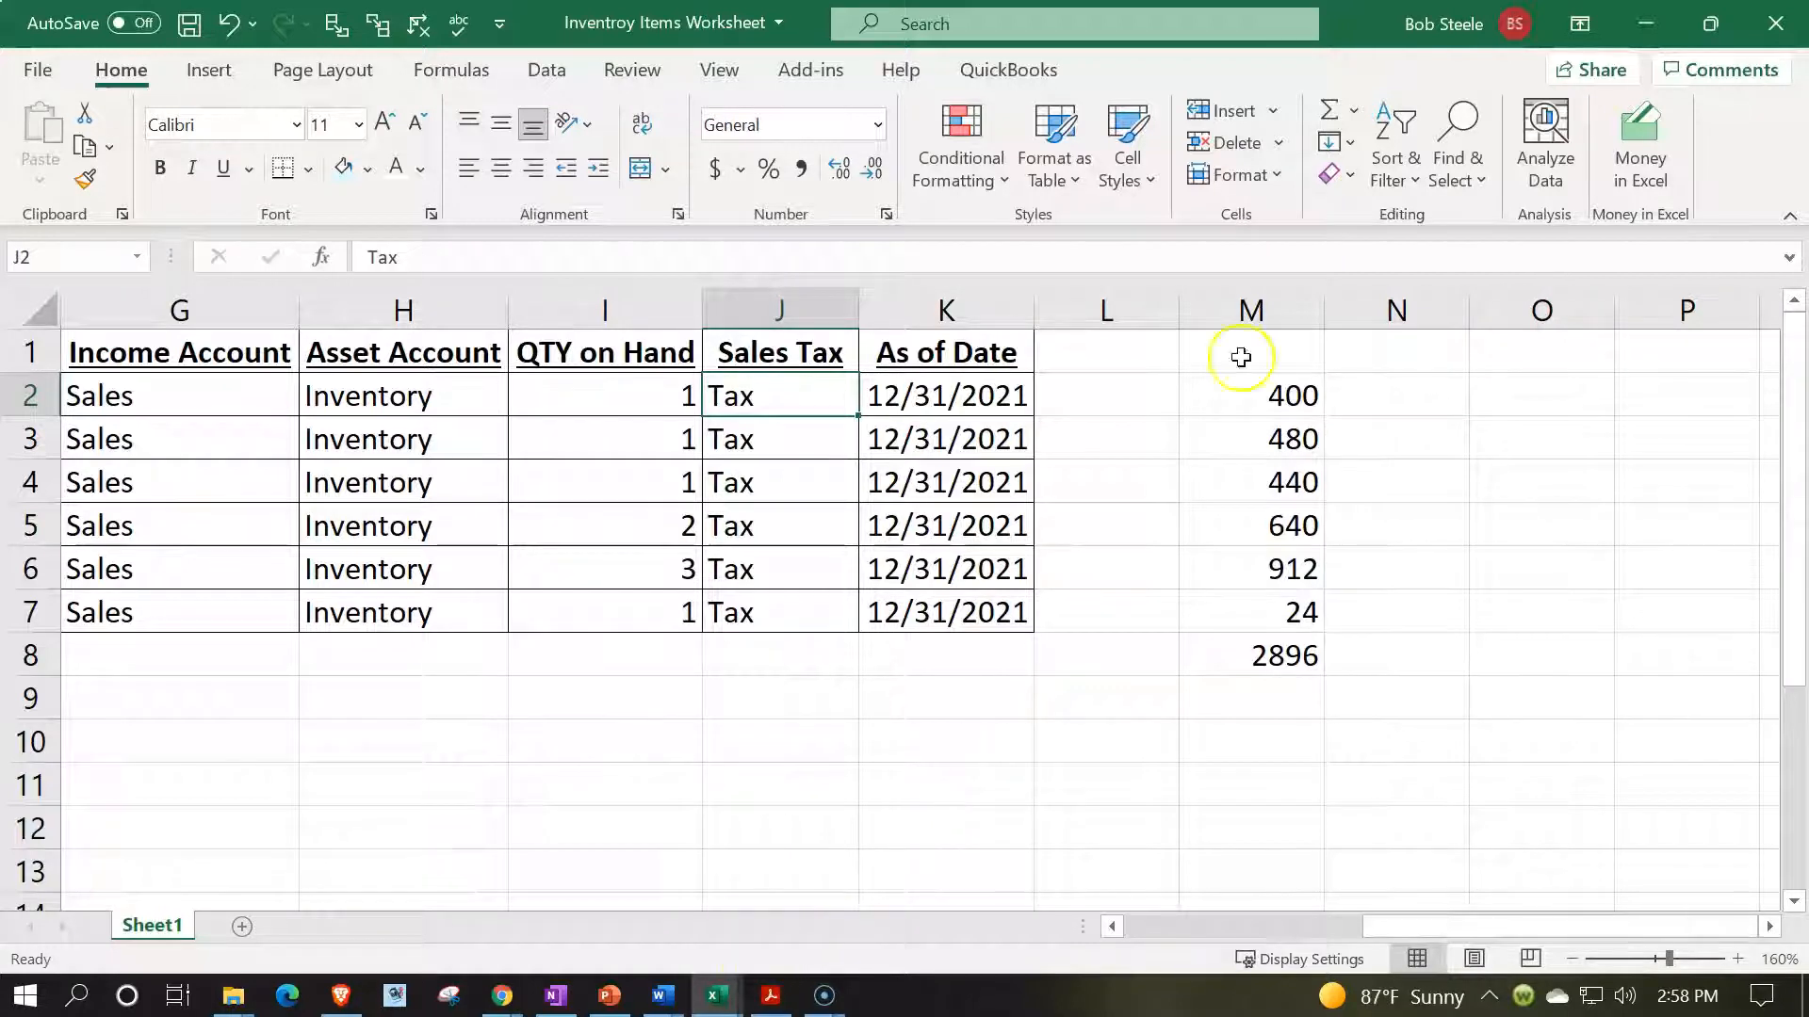
pyautogui.click(1646, 23)
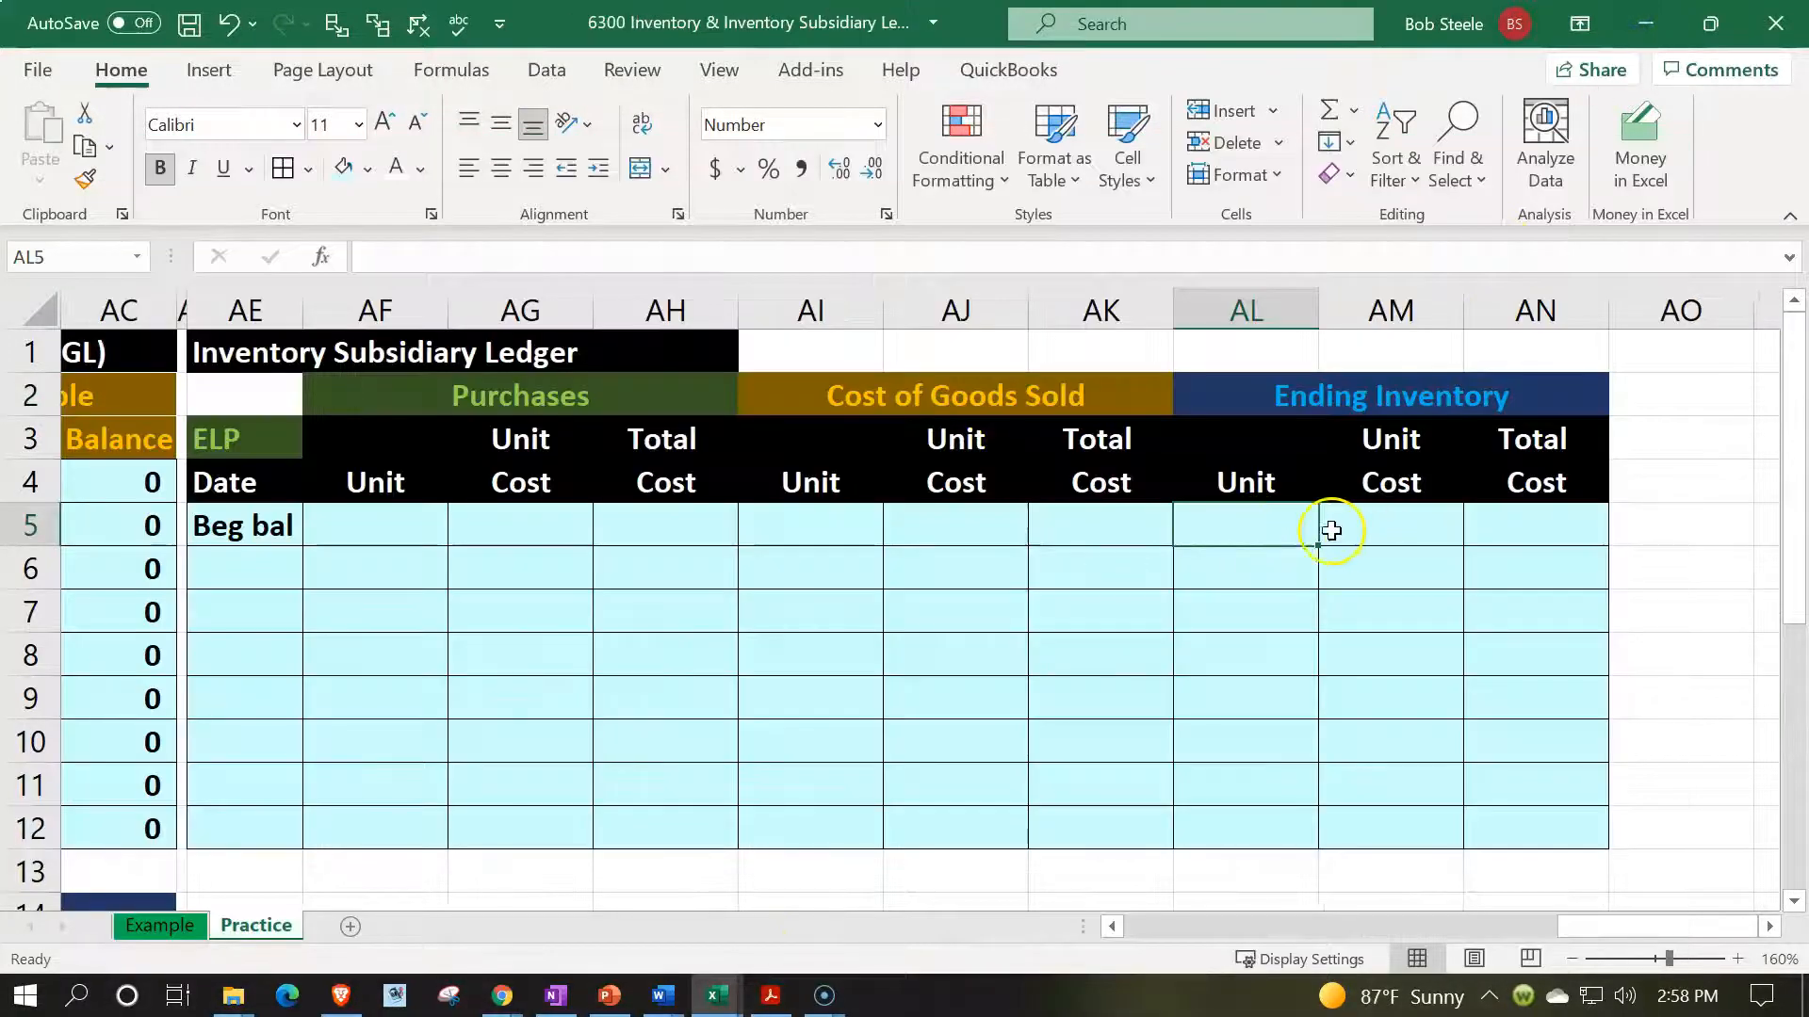
# - Enter ELP's beginning balance as 400 in AL5 and 1 in AM5, and calculate the total cost in AN5 with =AL5*AM5
pyautogui.write('400')
pyautogui.press('Tab')
pyautogui.write('1')
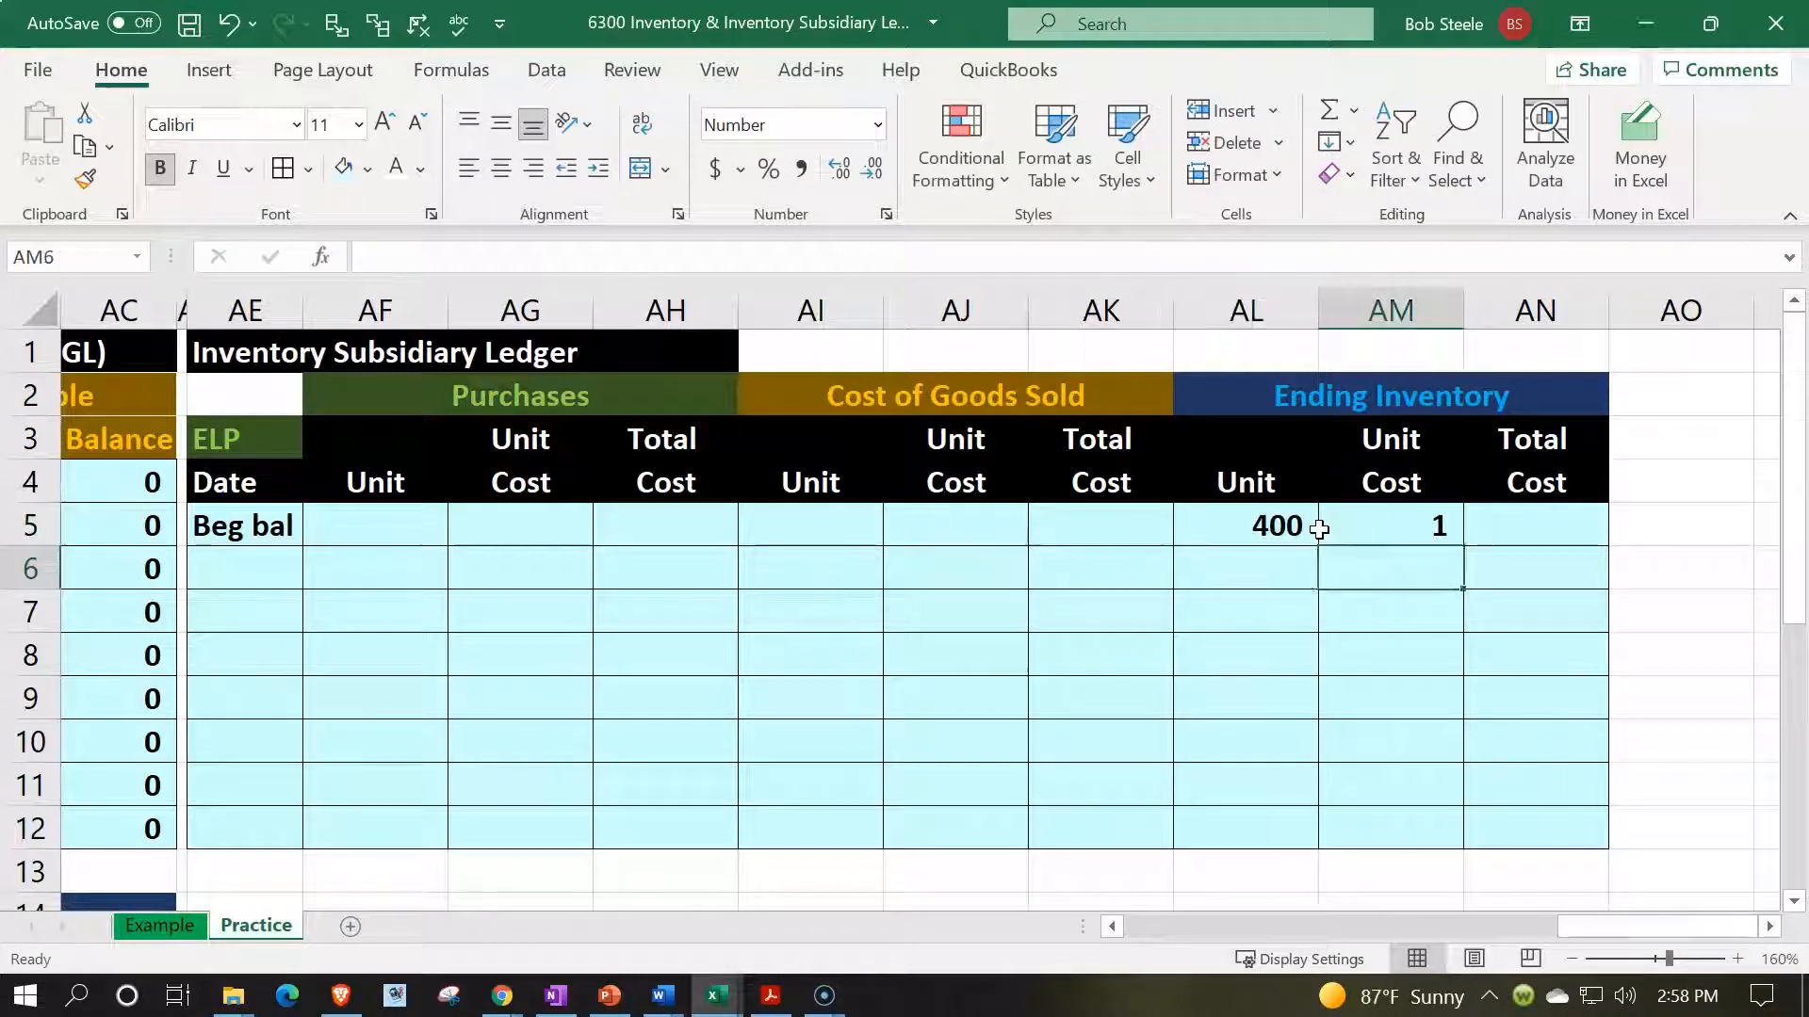
pyautogui.press('Tab')
pyautogui.write('=')
pyautogui.click(1317, 528)
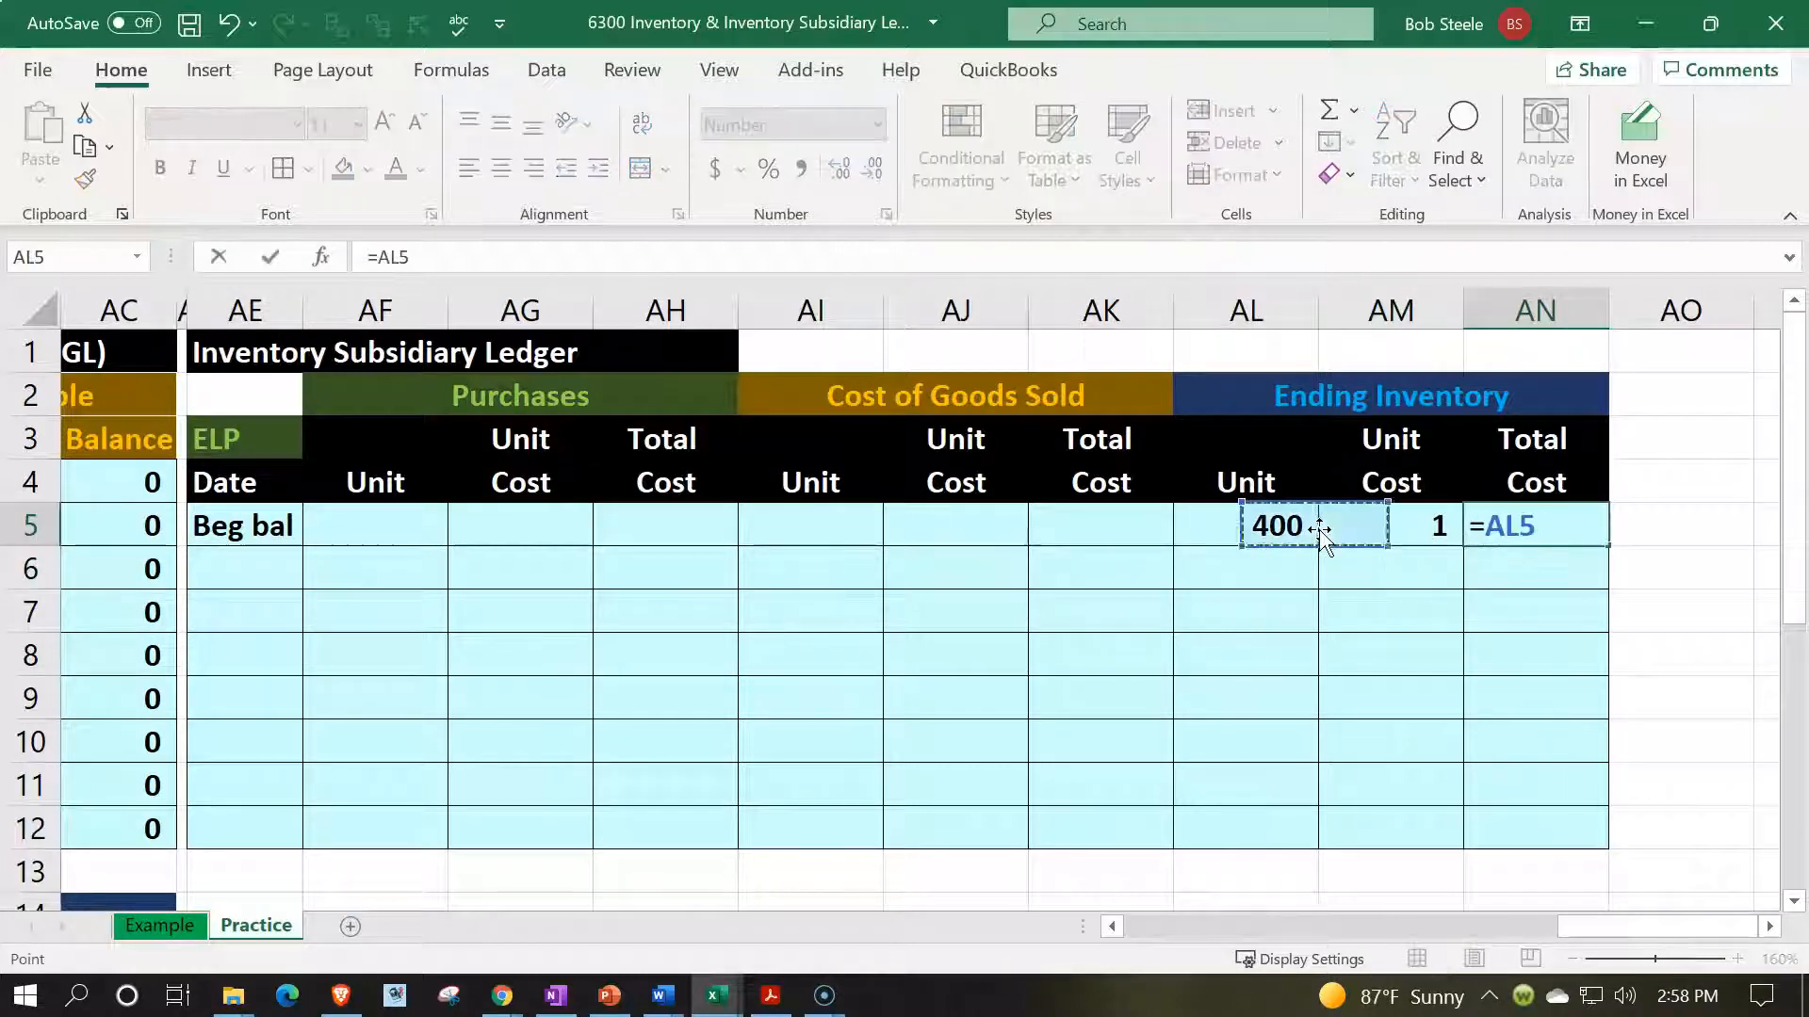
pyautogui.write('*AM5')
pyautogui.press('Return')
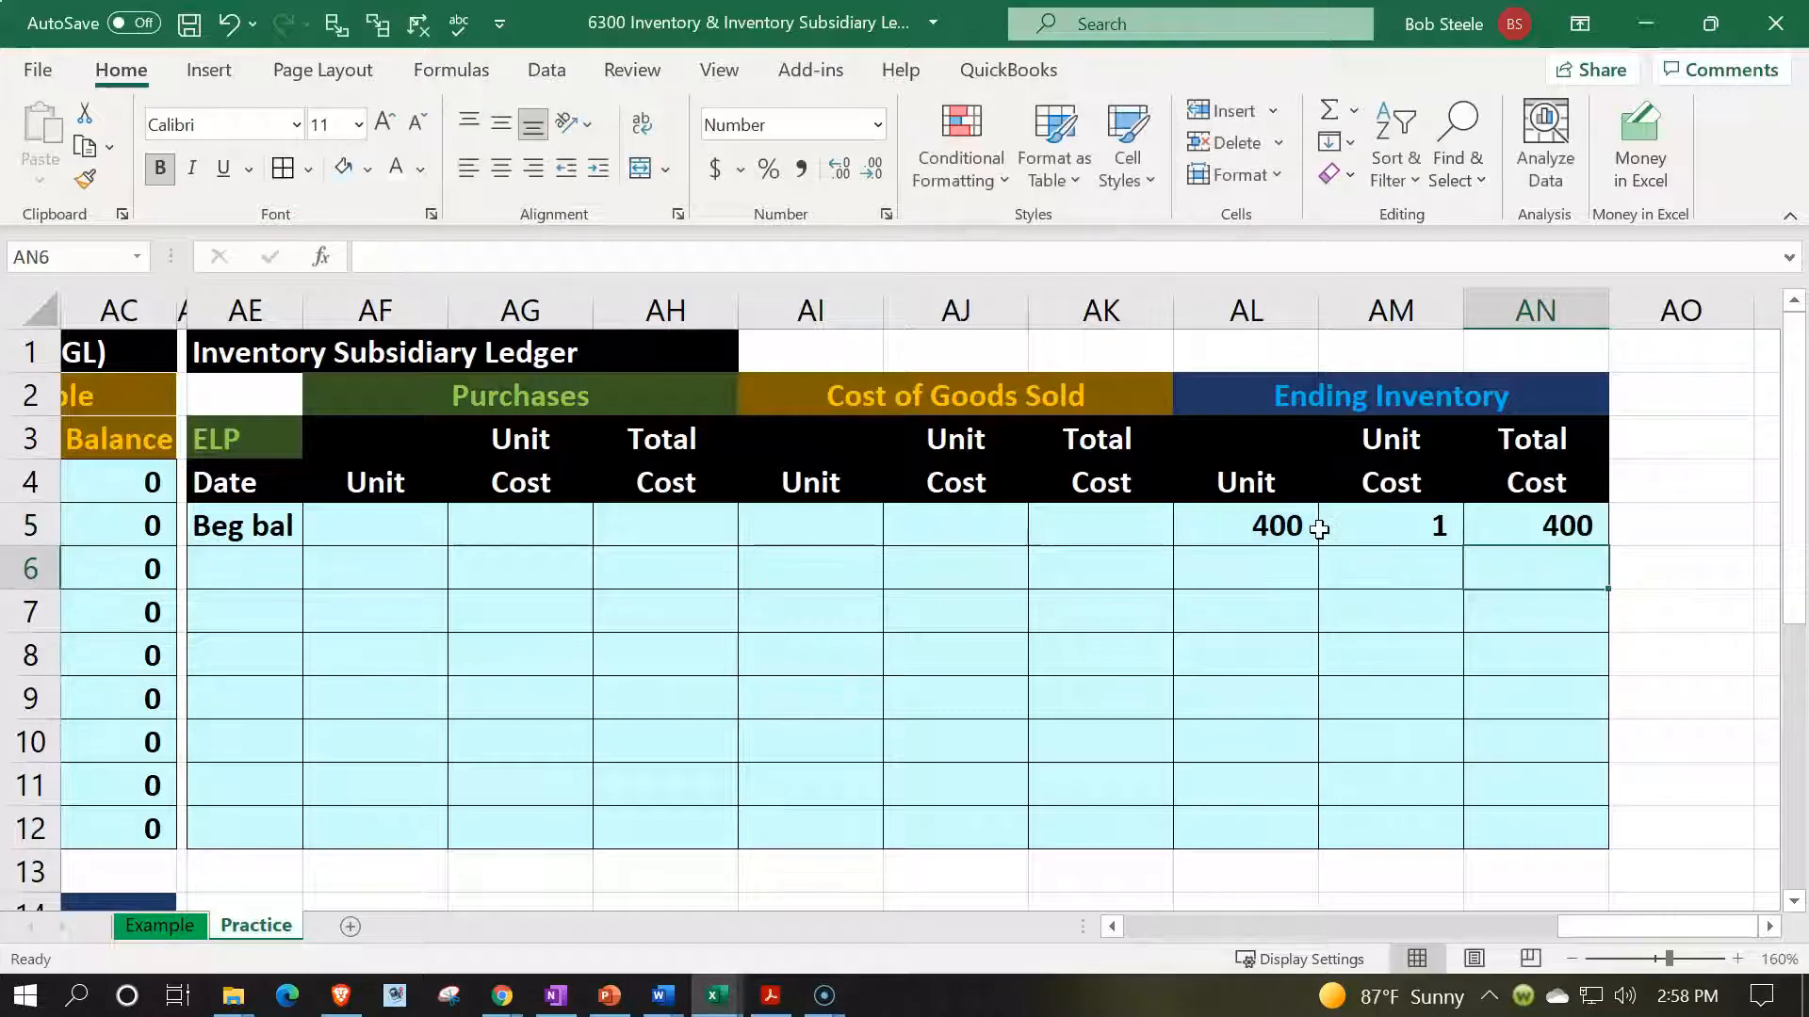
# - Check the list of items and their descriptions in the Inventroy Items Worksheet and return to the subsidiary ledger
pyautogui.press('Left')
pyautogui.press('Left')
pyautogui.press('Left')
pyautogui.press('Left')
pyautogui.press('Left')
pyautogui.press('Left')
pyautogui.press('Left')
pyautogui.press('Left')
pyautogui.press('Left')
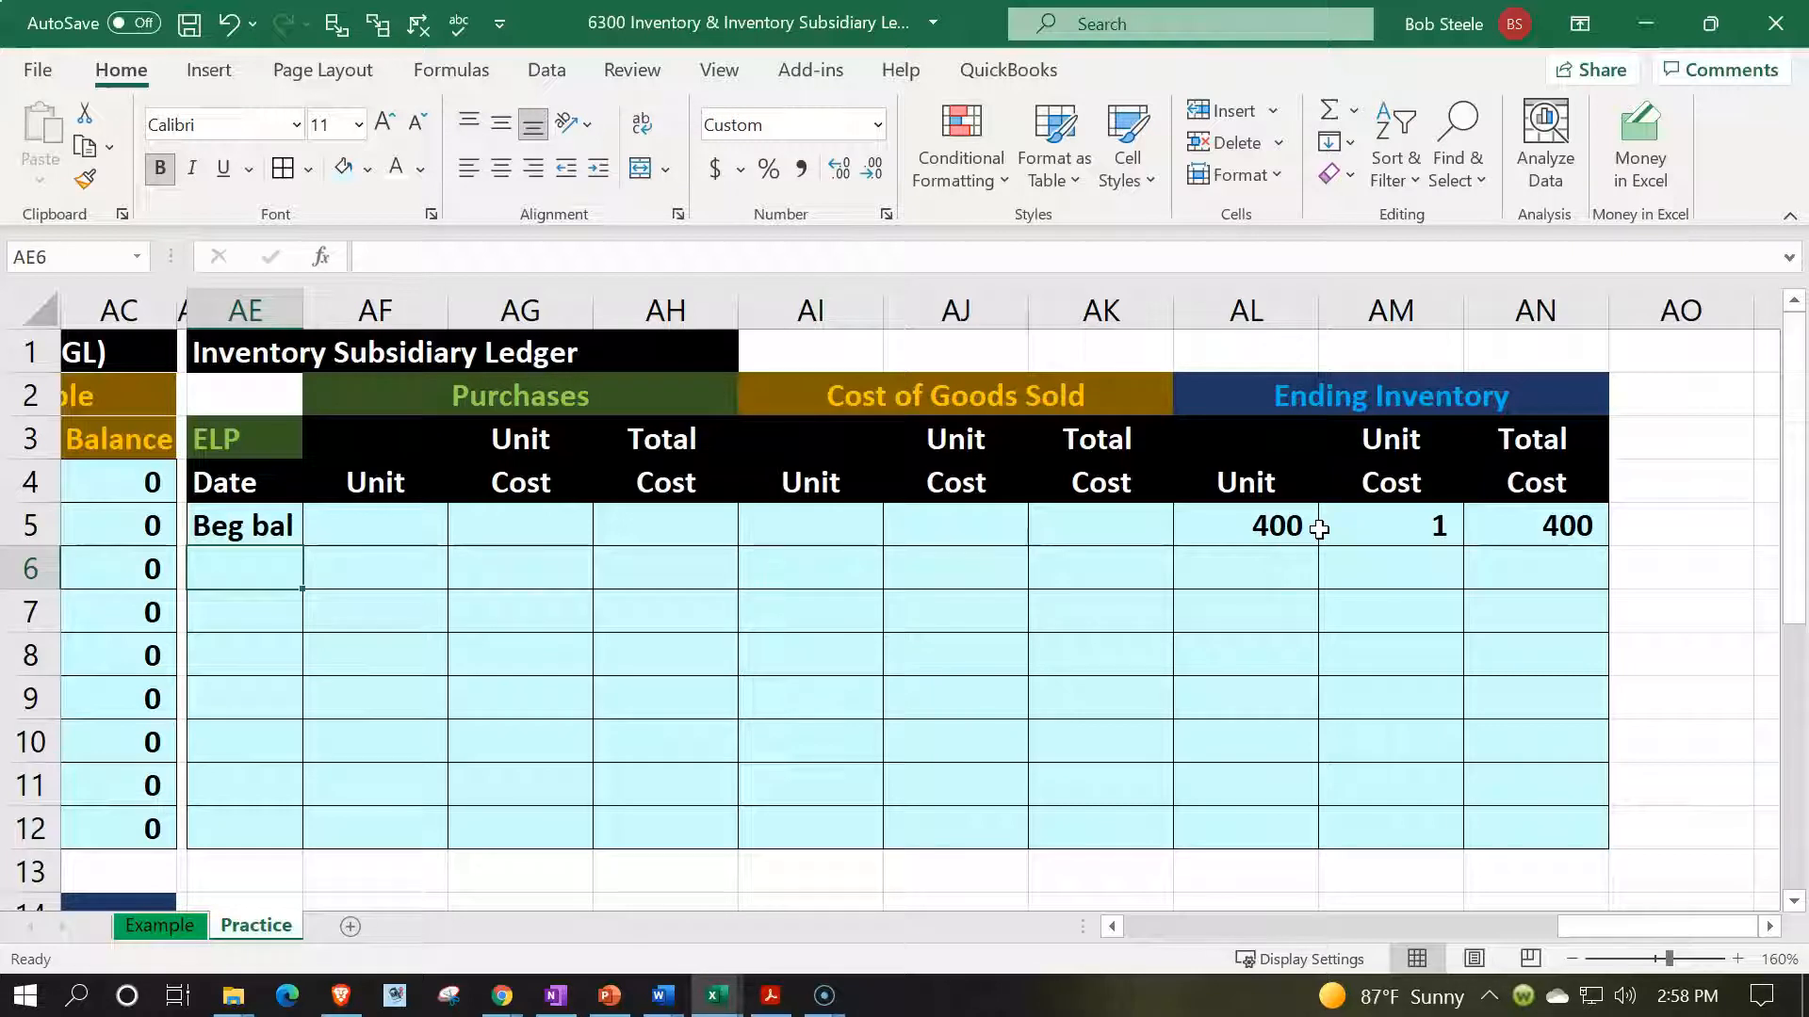
pyautogui.moveTo(738, 977)
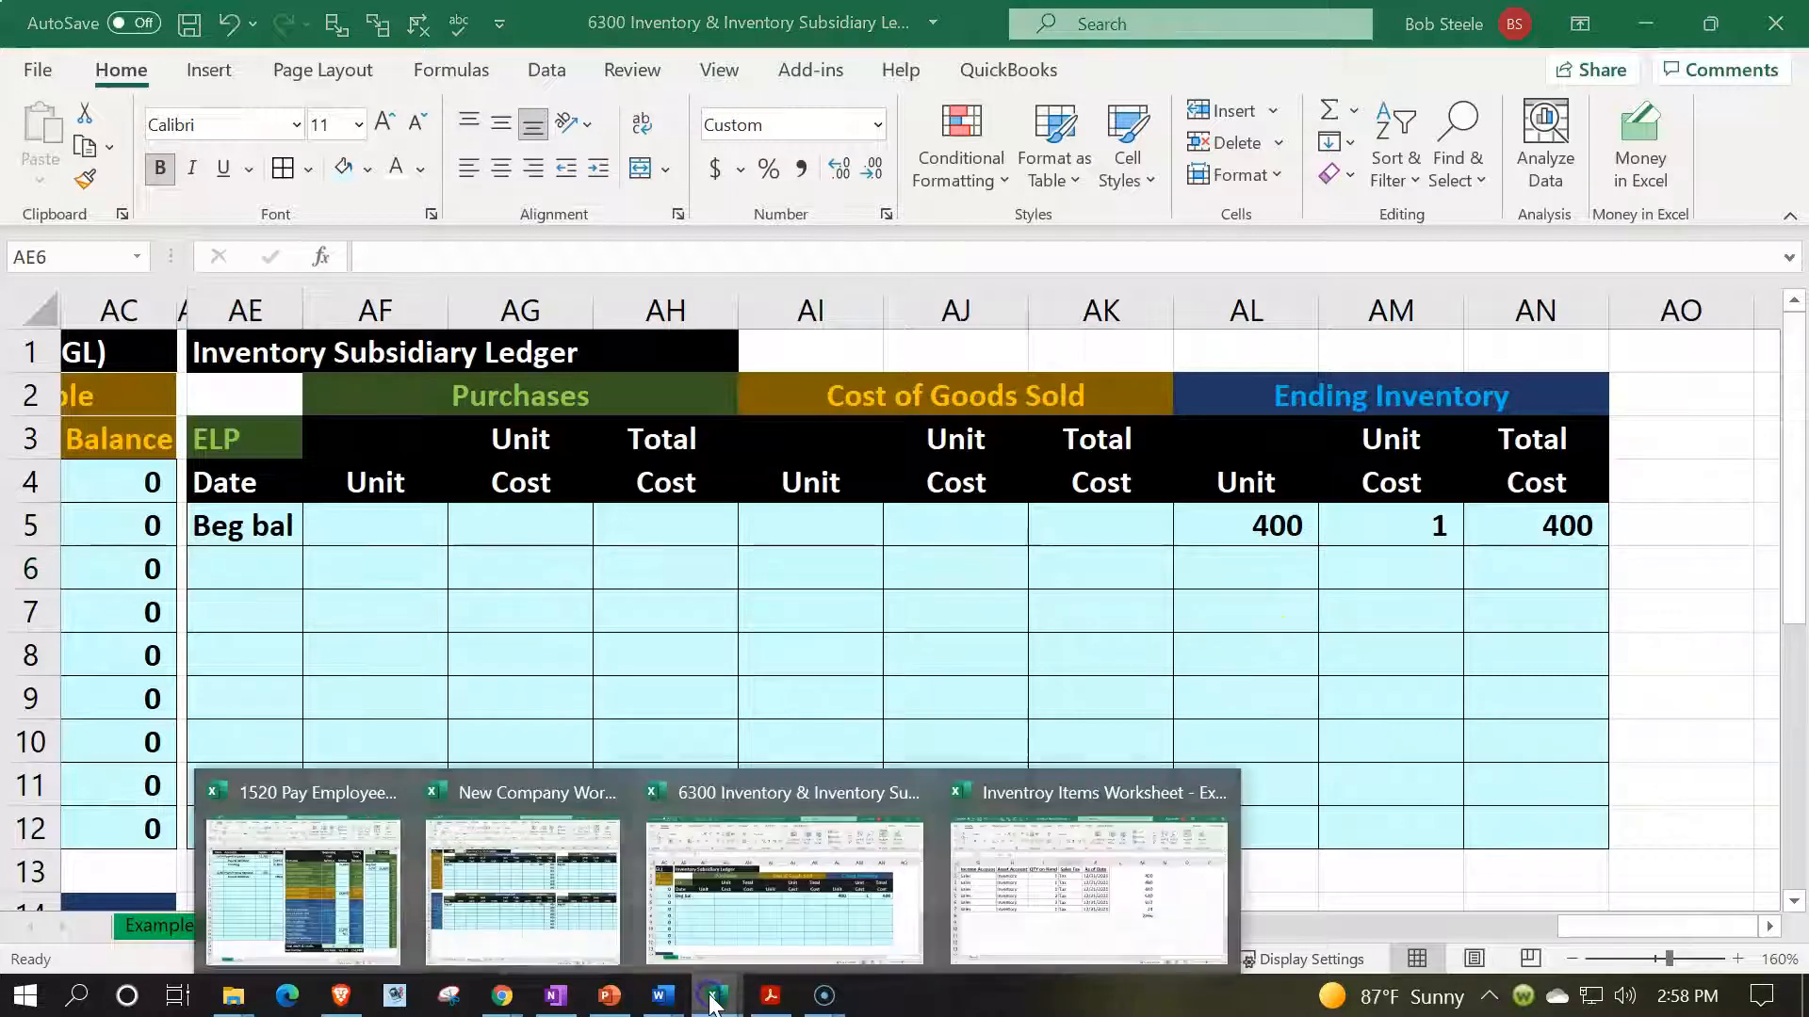
pyautogui.click(959, 917)
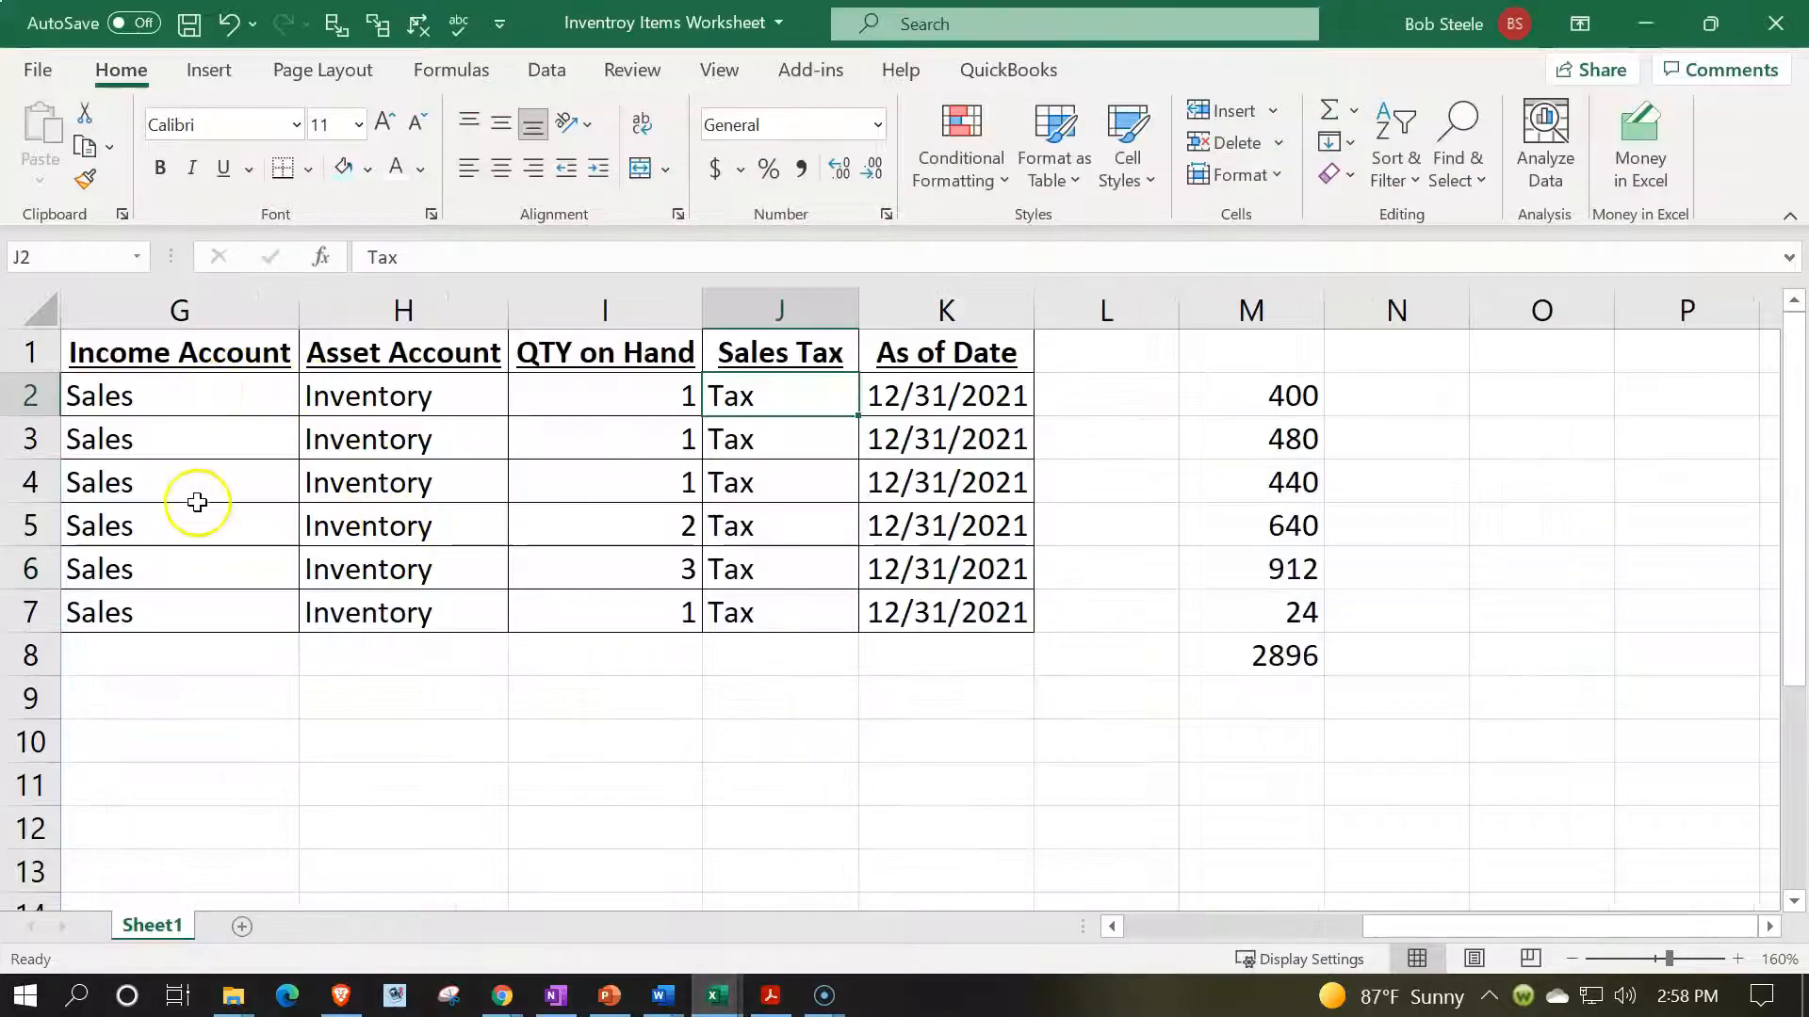
pyautogui.click(201, 436)
pyautogui.press('Left')
pyautogui.press('Left')
pyautogui.press('Left')
pyautogui.press('Left')
pyautogui.press('Left')
pyautogui.press('Left')
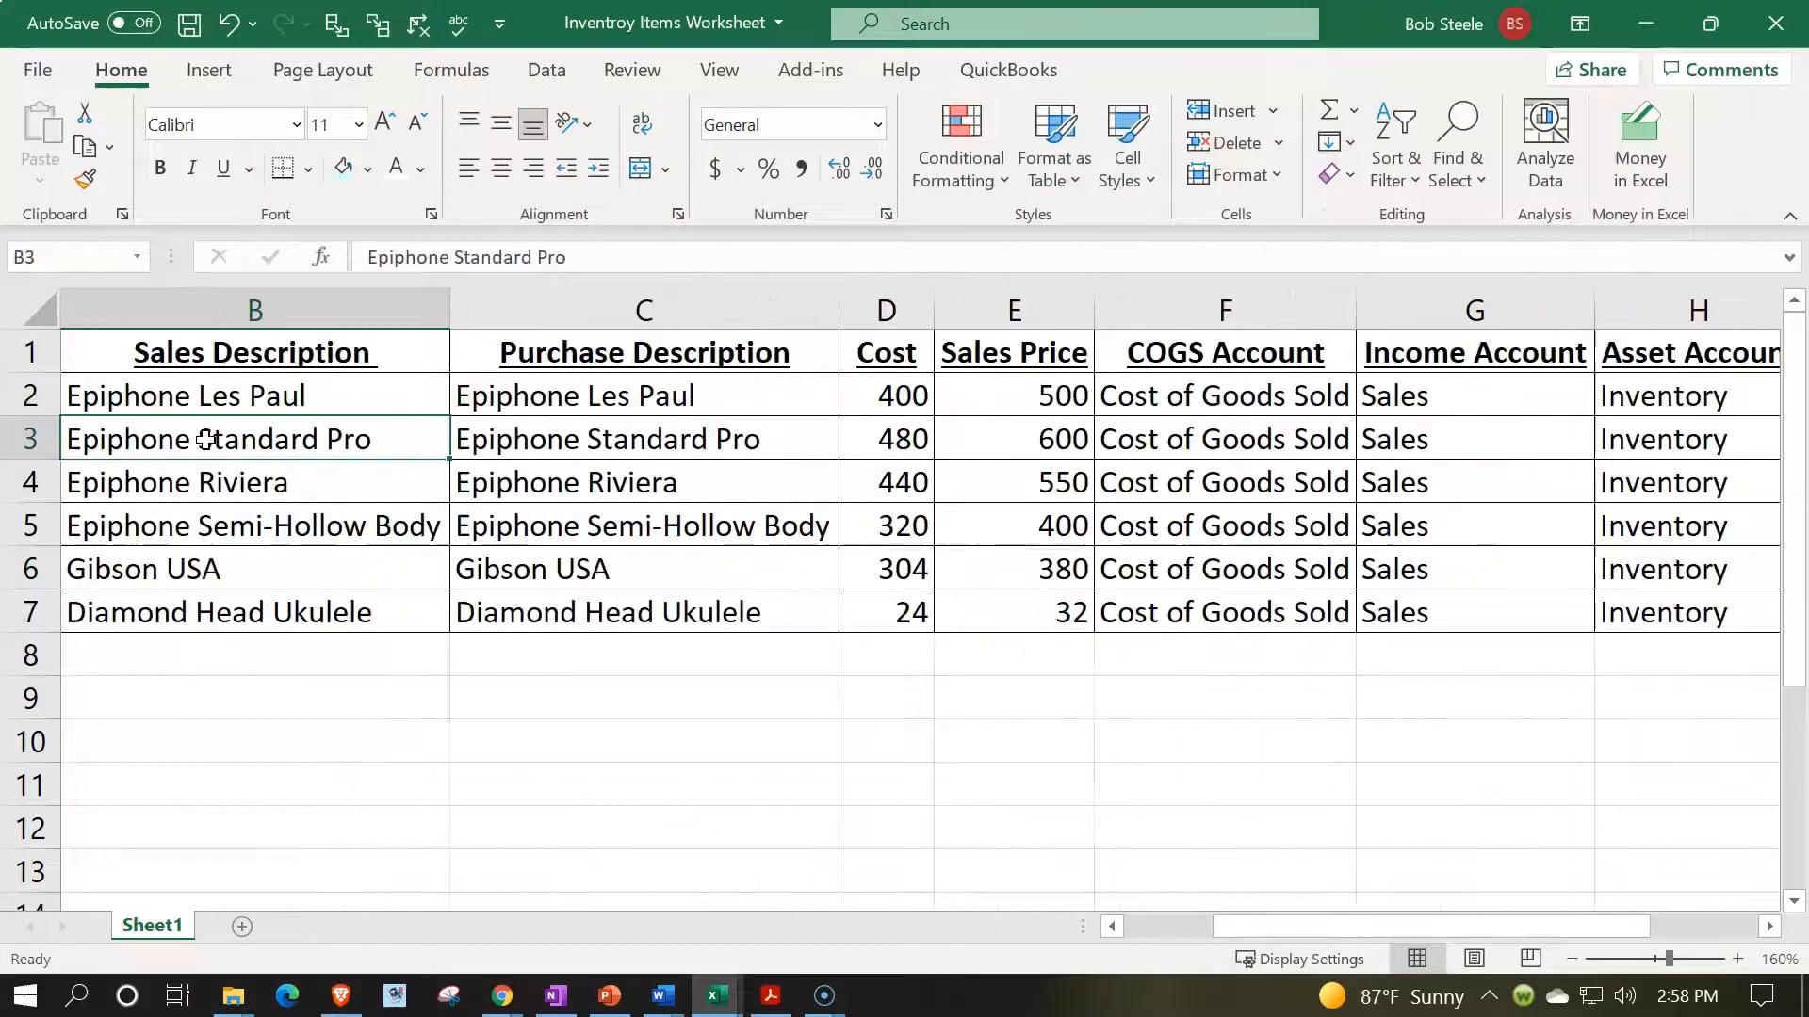
pyautogui.press('Down')
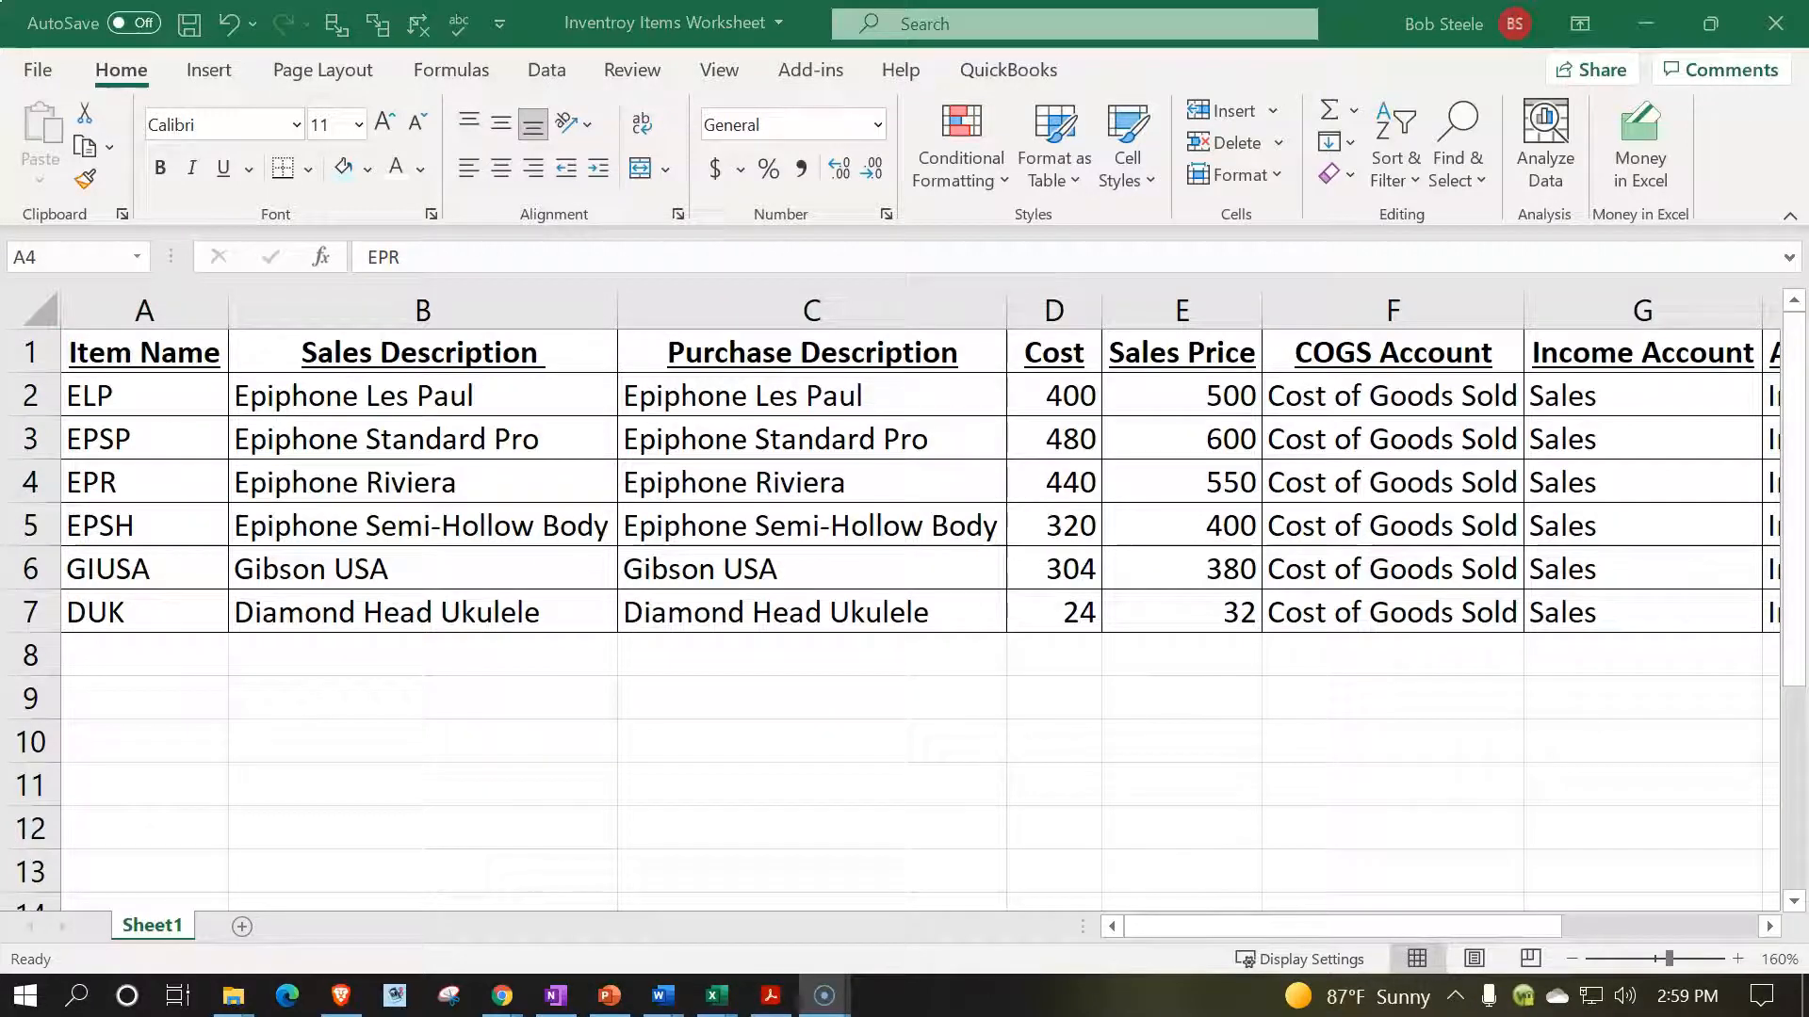
pyautogui.click(1646, 23)
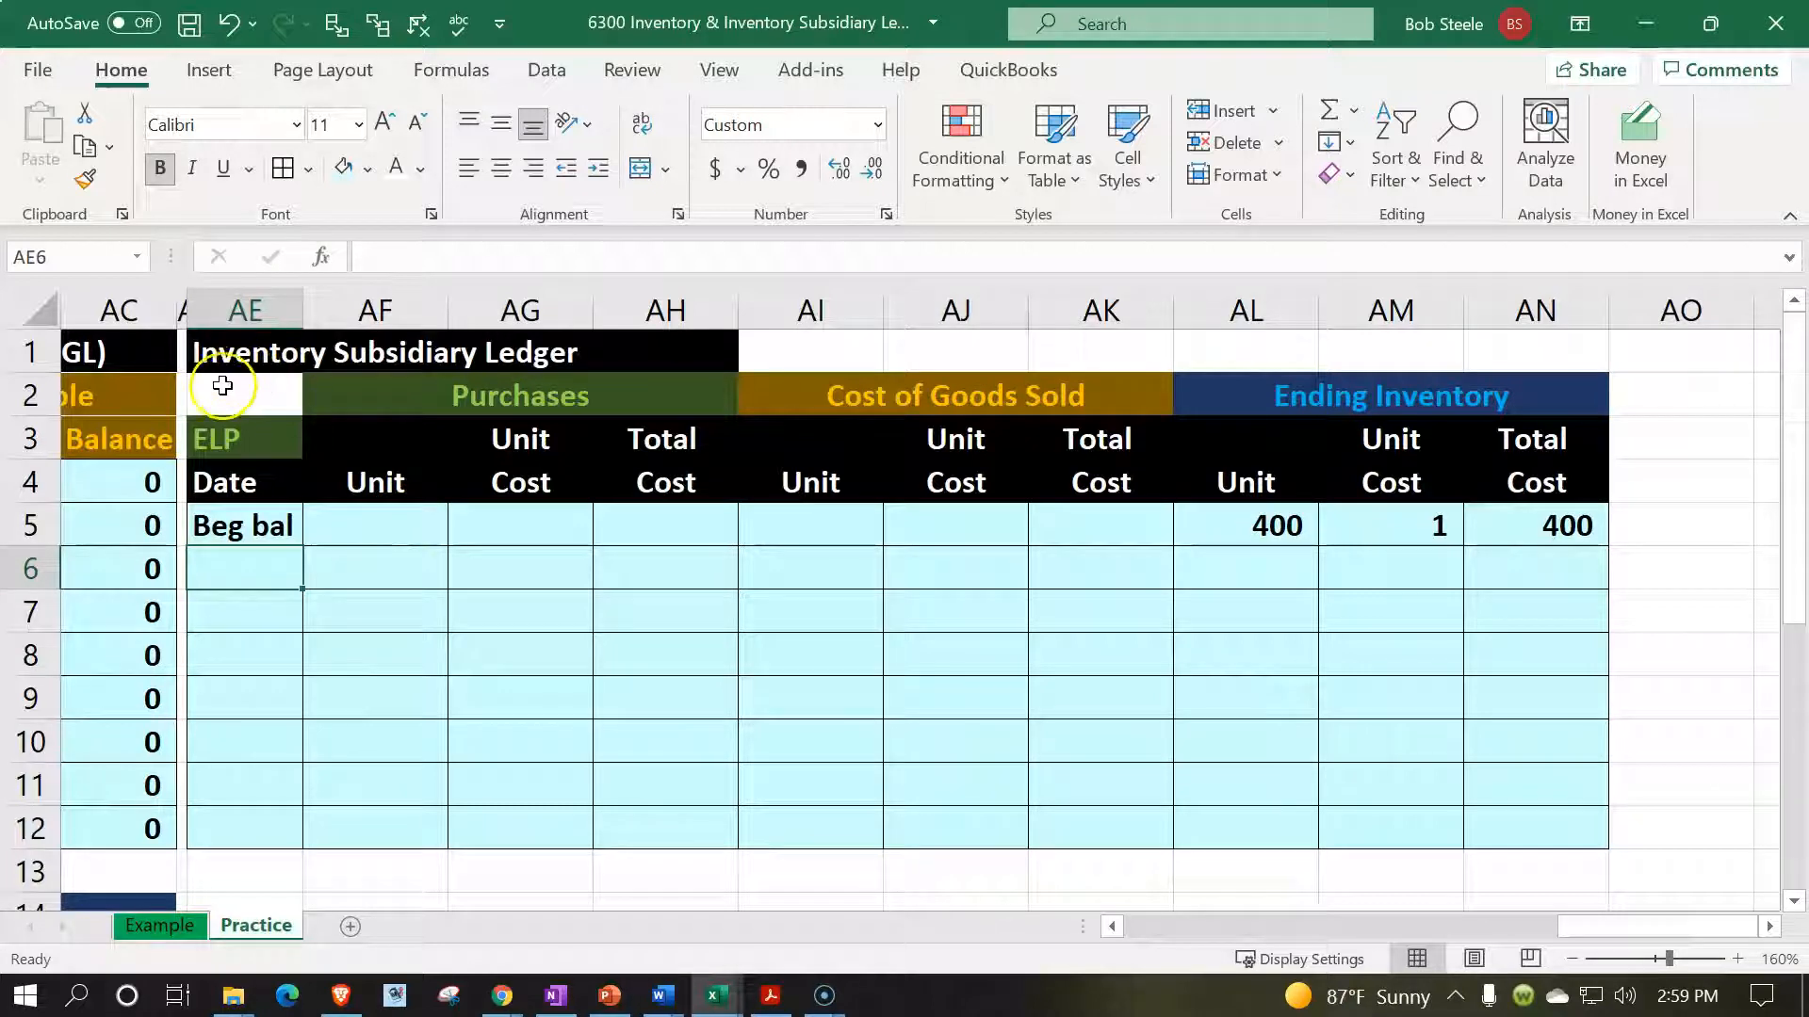
# - Copy the ELP ledger block AE2:AN12 and paste it below, starting at AE14
pyautogui.moveTo(223, 391); pyautogui.dragTo(1556, 817)
pyautogui.hotkey('ctrl', 'c')
pyautogui.scroll(-2, 861, 743)
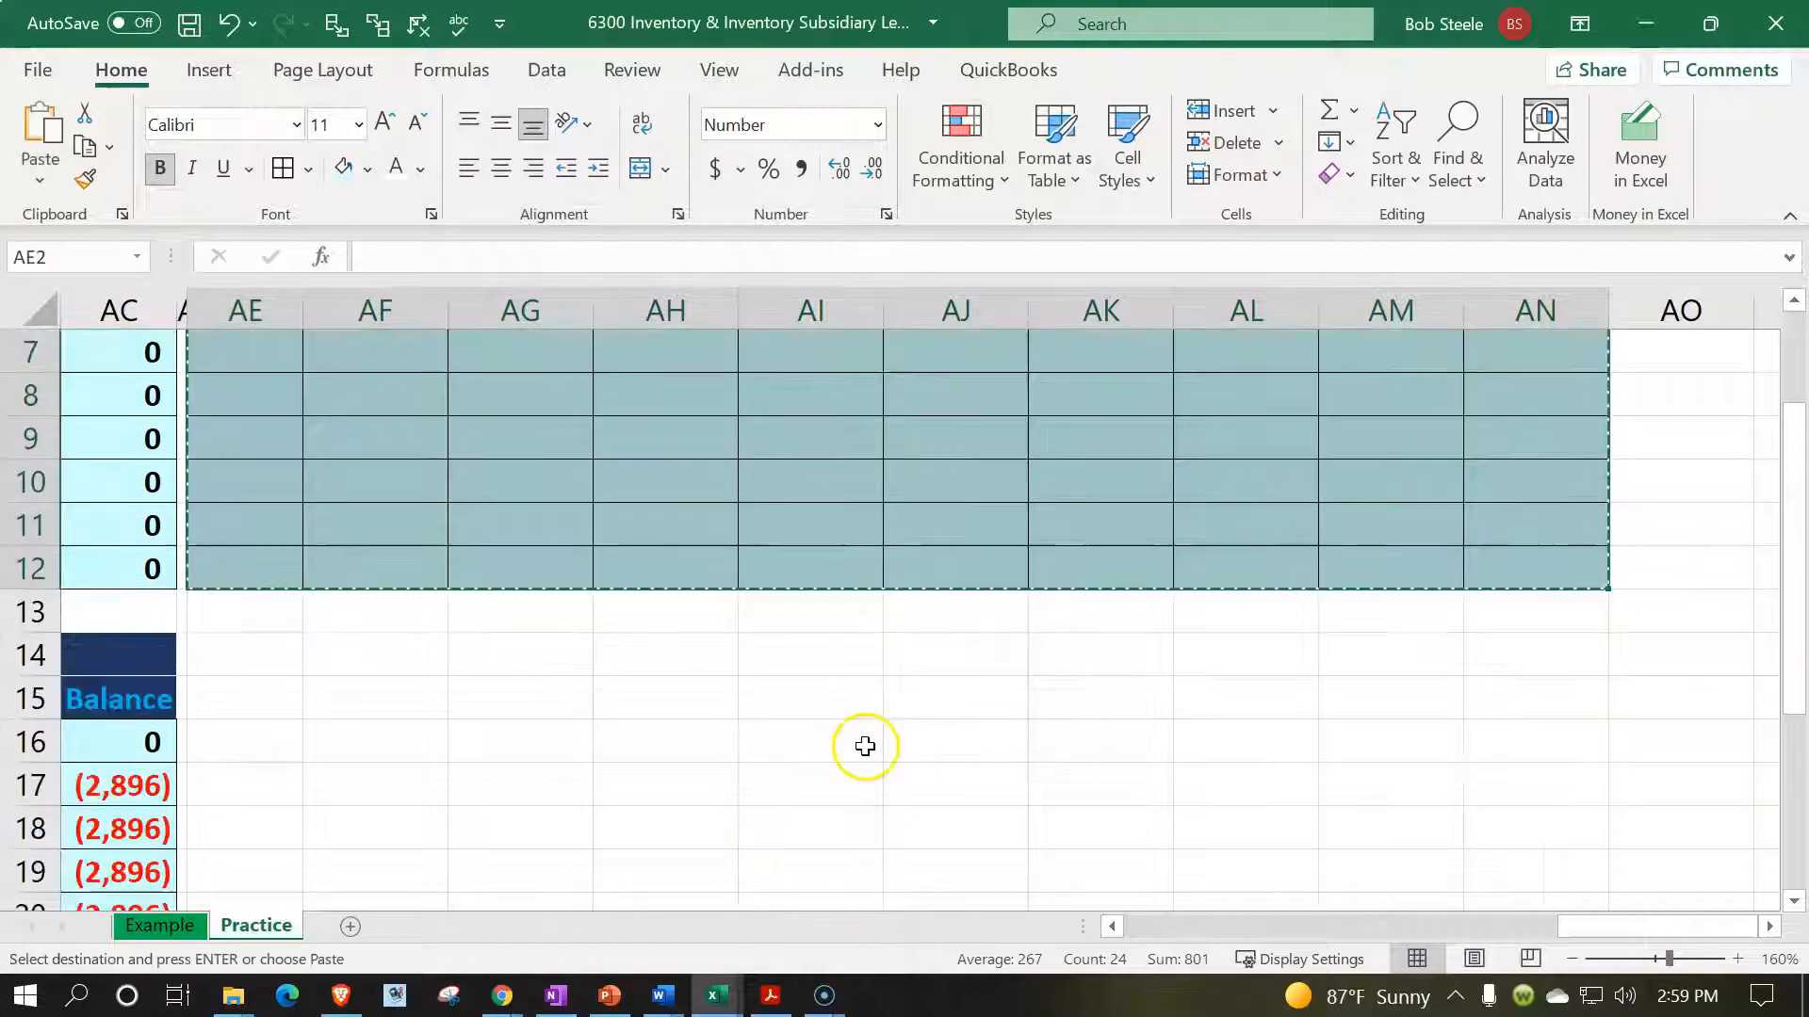
pyautogui.click(279, 654)
pyautogui.hotkey('ctrl', 'v')
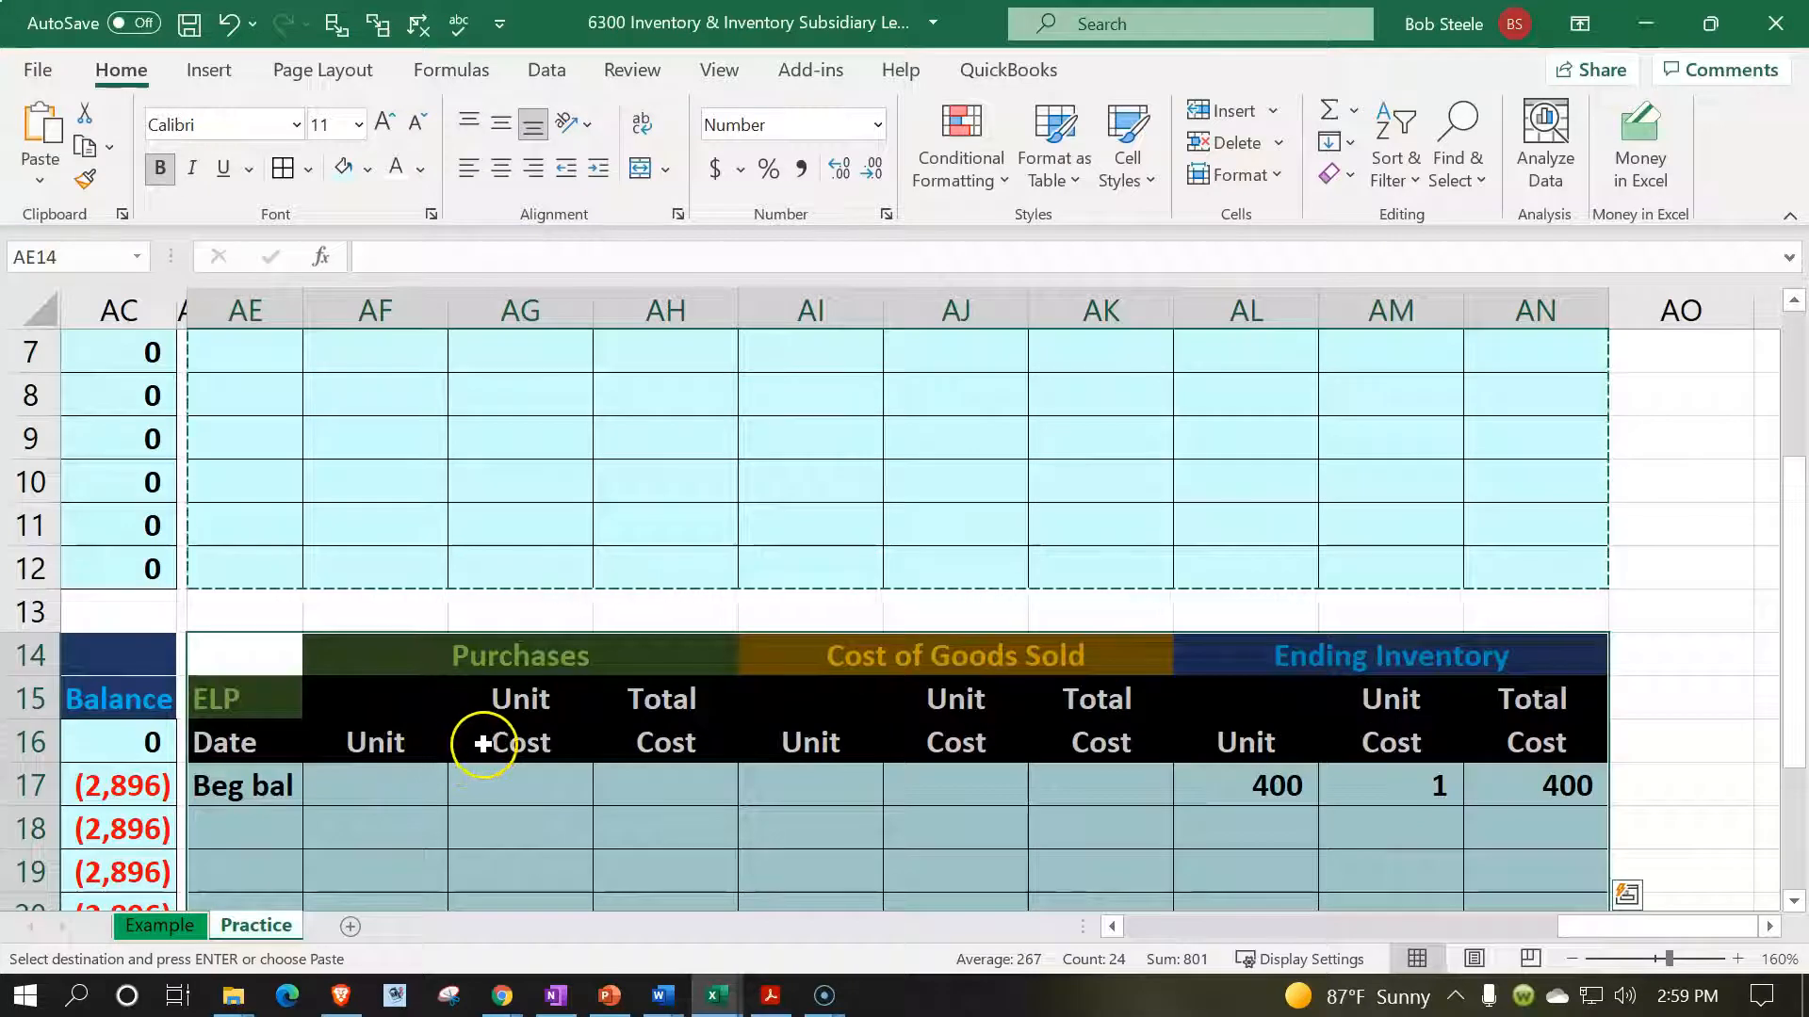
# - Go through the item names after ELP in the Inventroy Items Worksheet and switch back to the ledger workbook
pyautogui.moveTo(715, 989)
pyautogui.click(1002, 841)
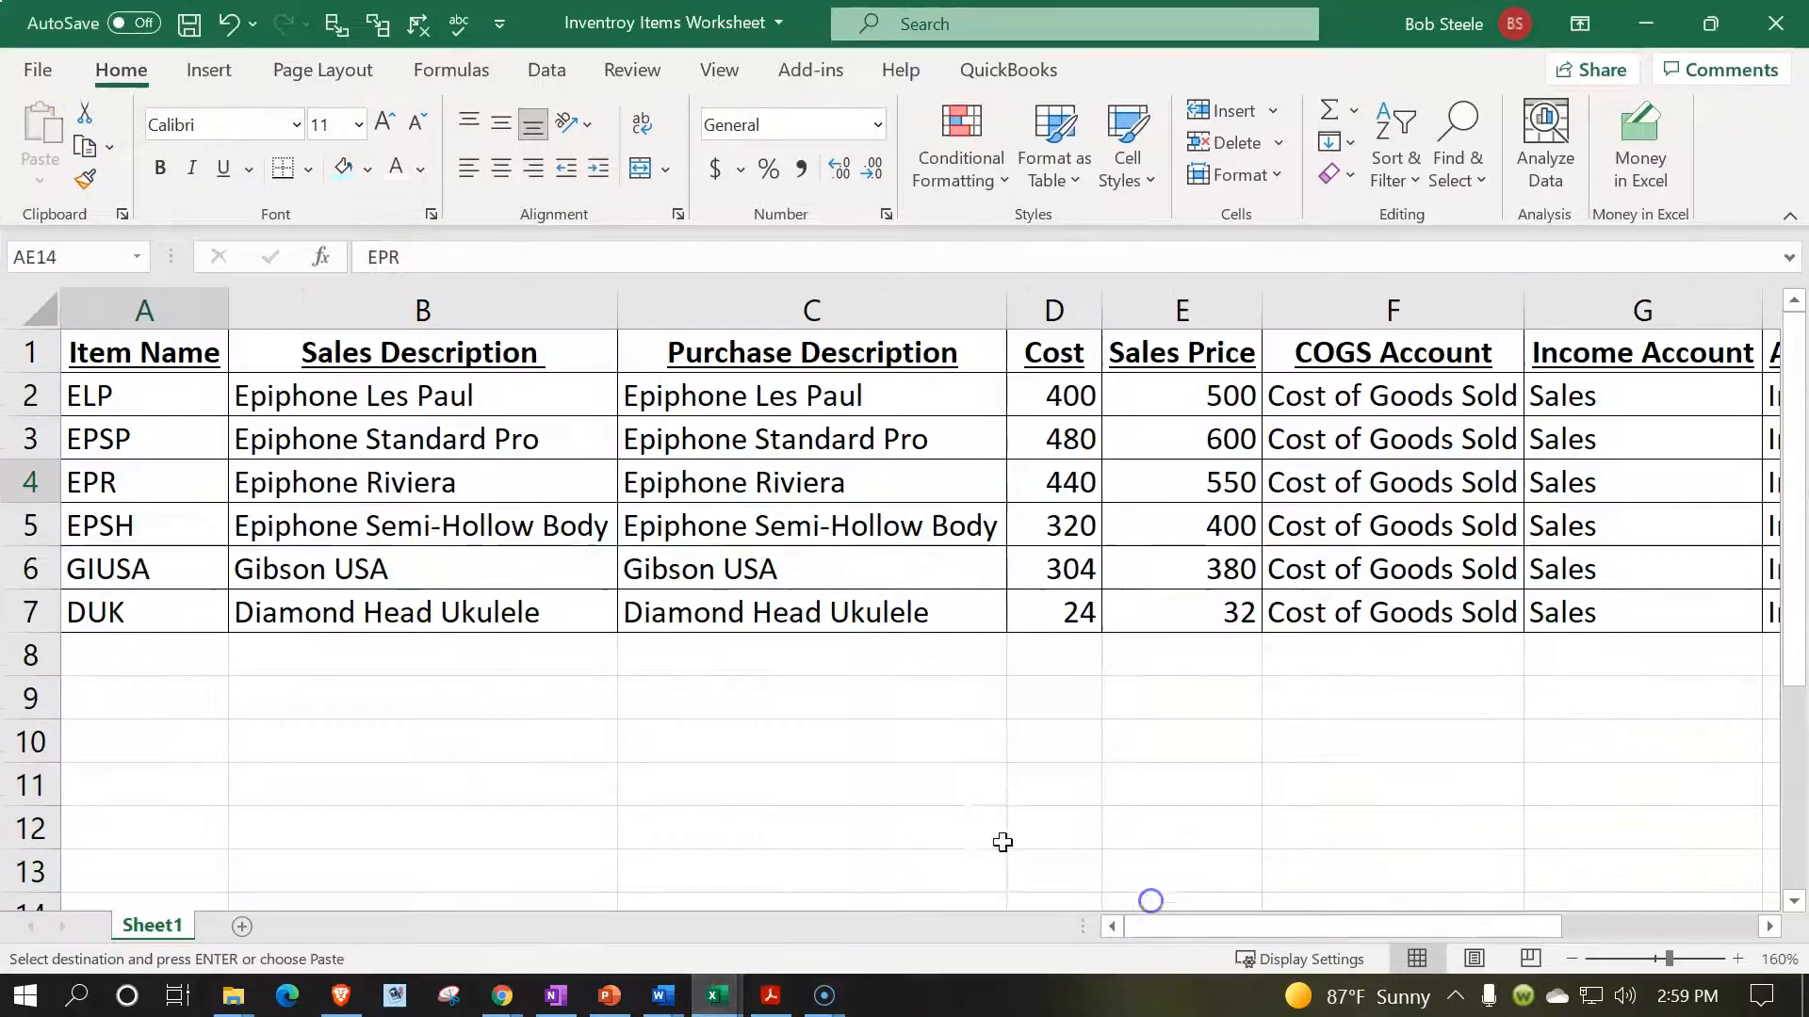
pyautogui.click(145, 446)
pyautogui.click(149, 479)
pyautogui.click(165, 516)
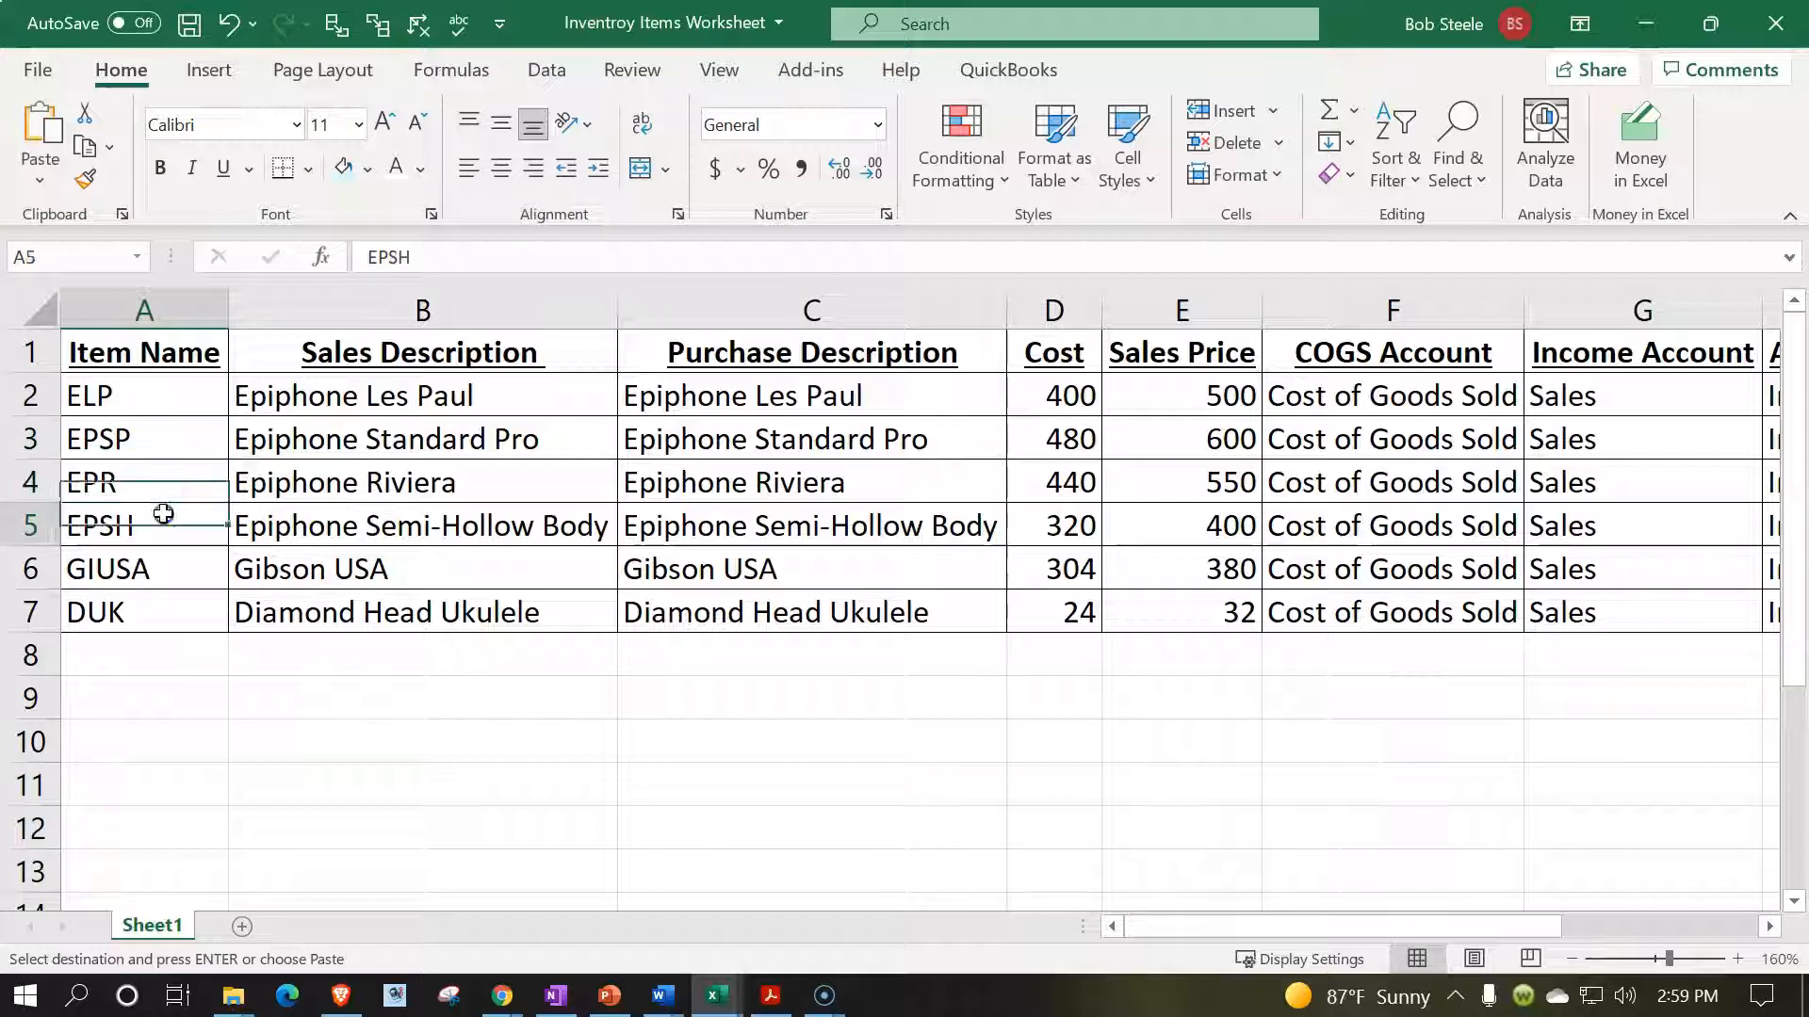
pyautogui.click(167, 566)
pyautogui.click(182, 619)
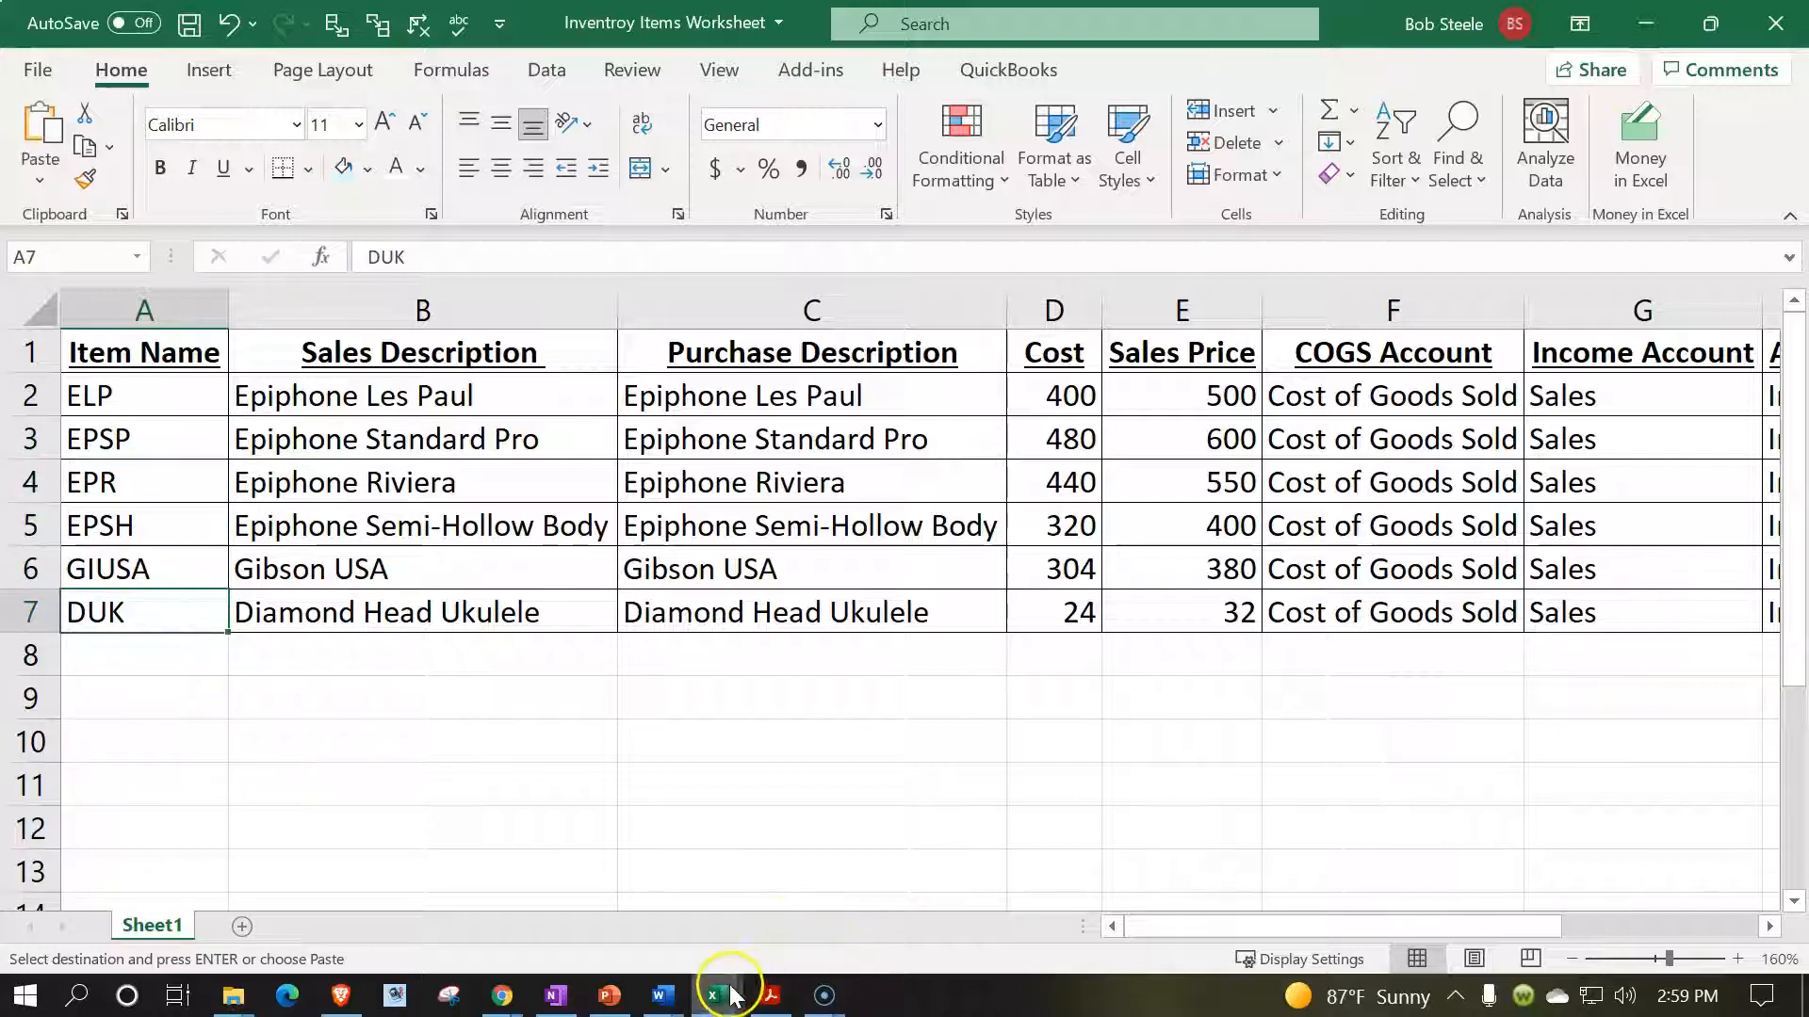
pyautogui.moveTo(728, 995)
pyautogui.click(788, 871)
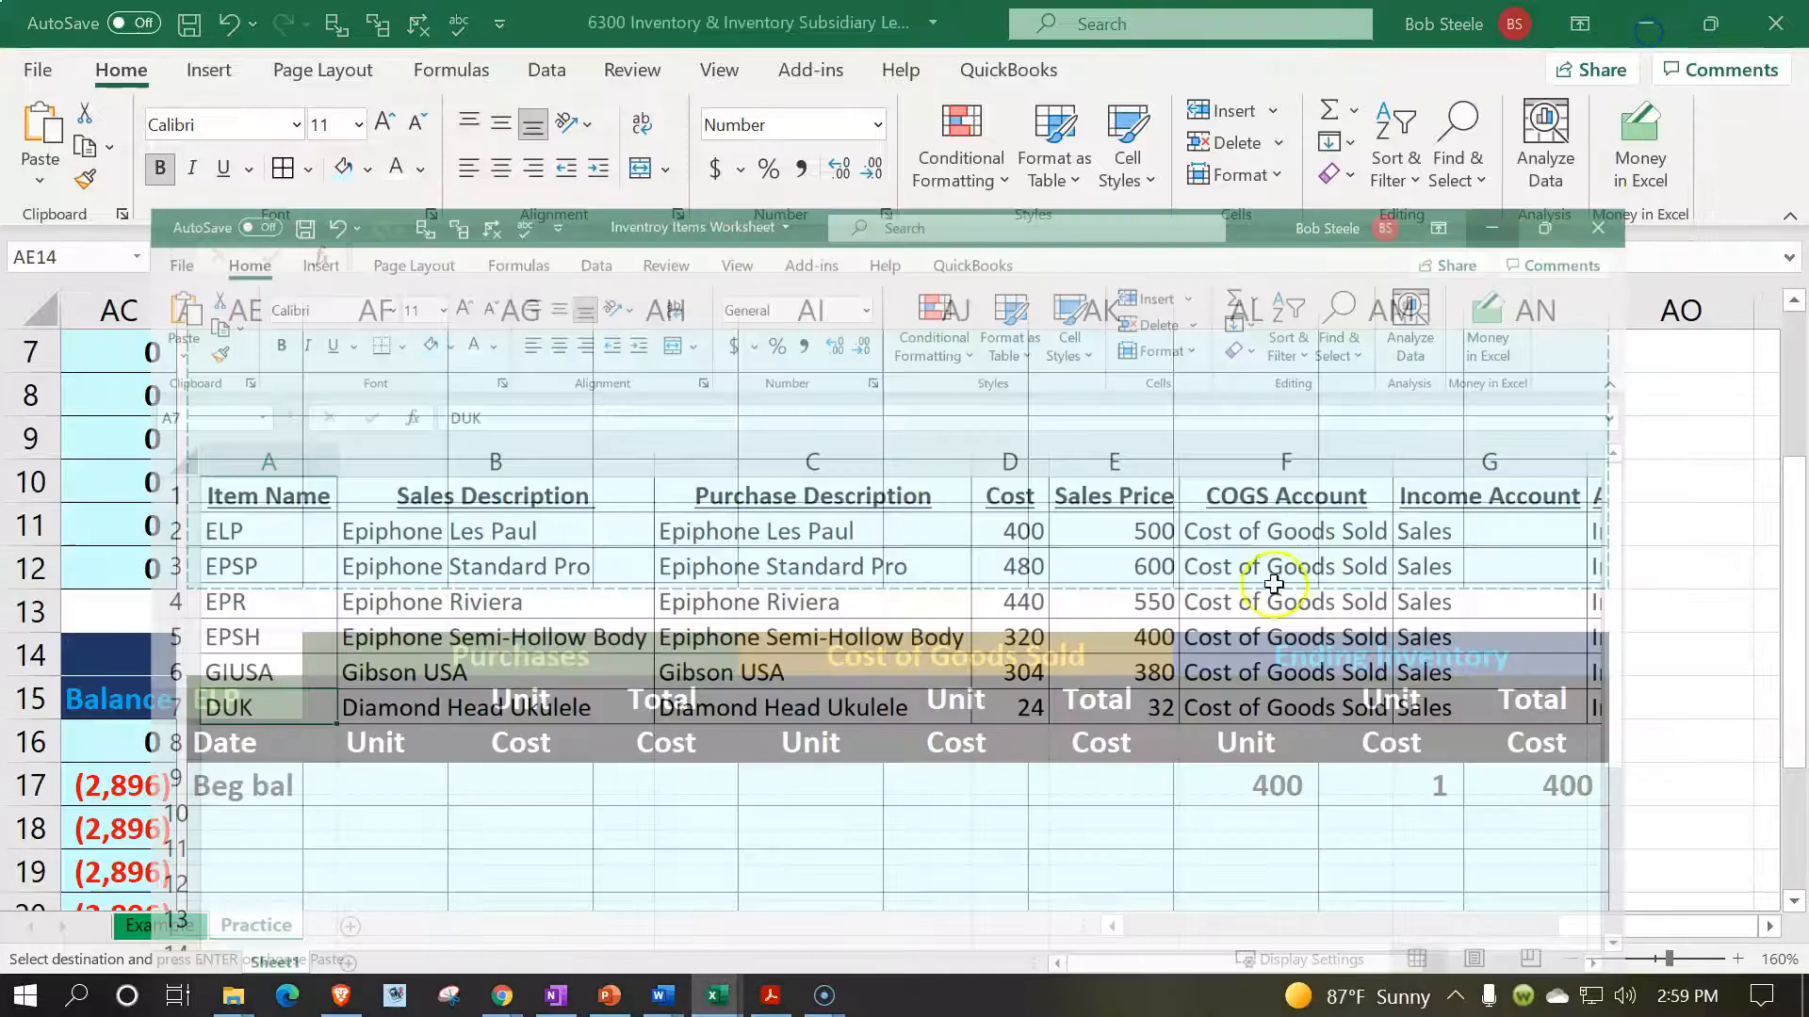
# - Copy the subsidiary ledger columns AD through AN on the Practice sheet and paste them starting at AO1
pyautogui.scroll(-2, 926, 625)
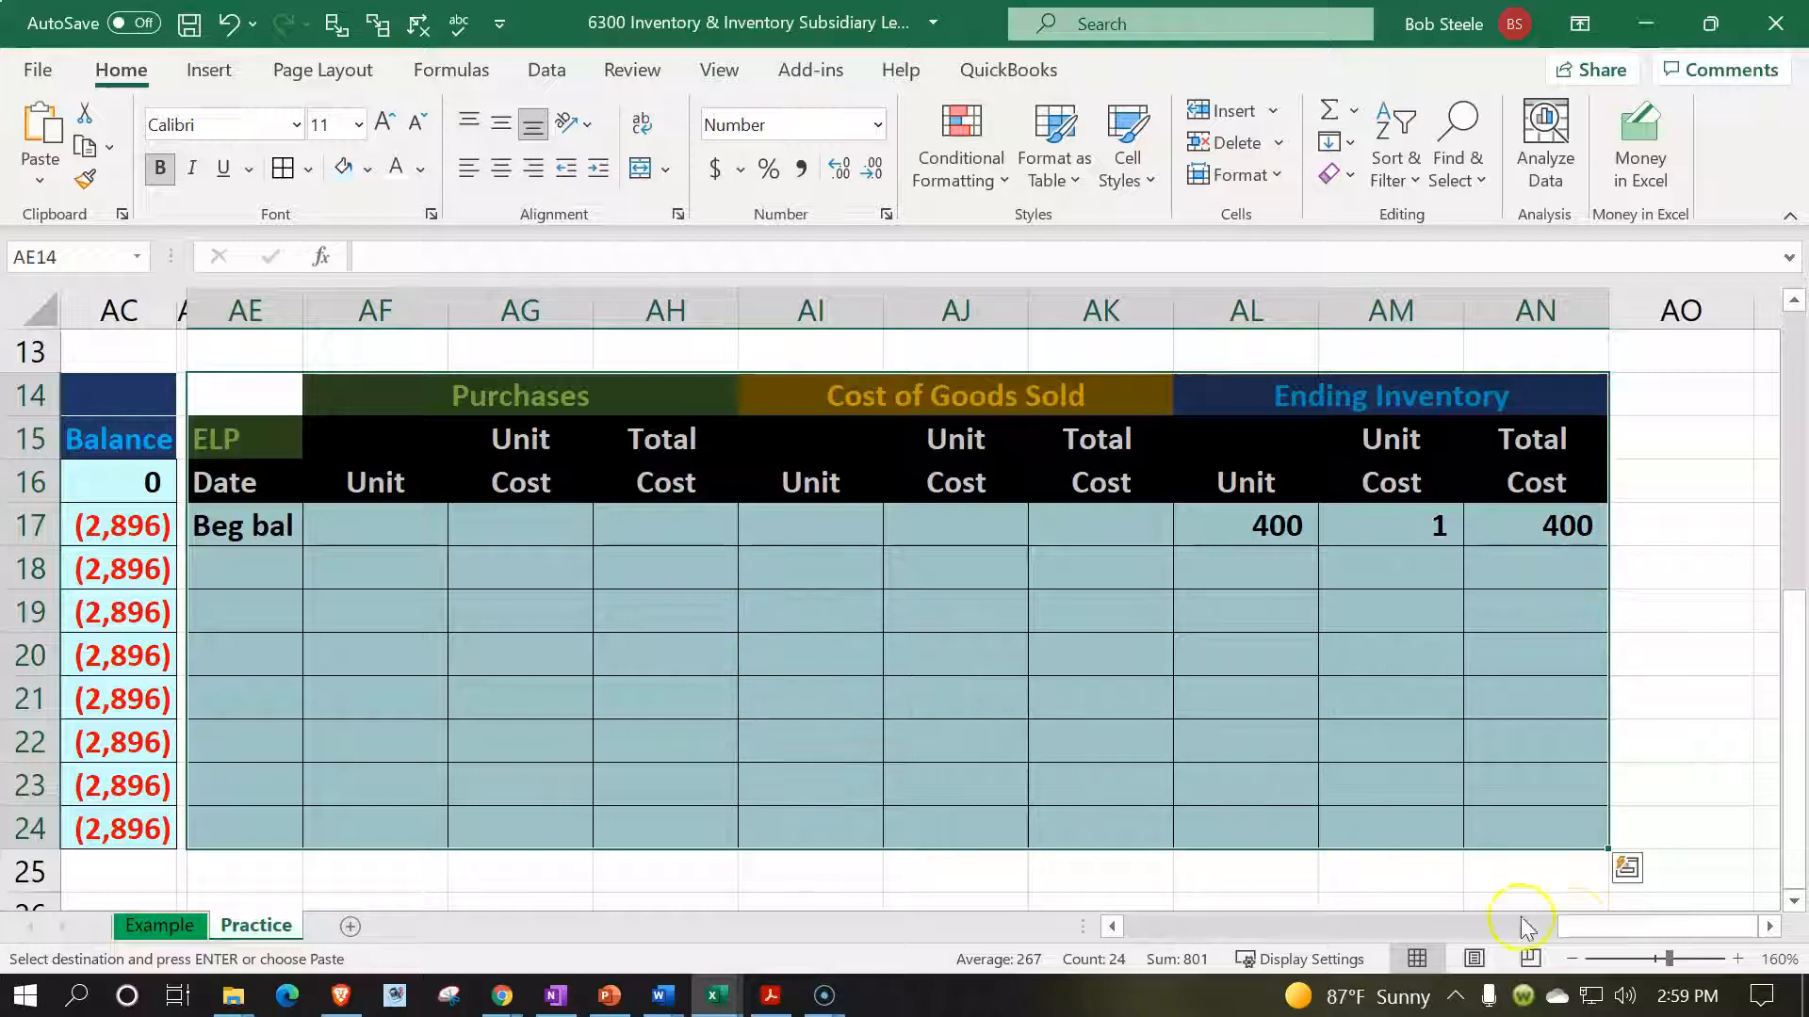
pyautogui.scroll(4, 445, 658)
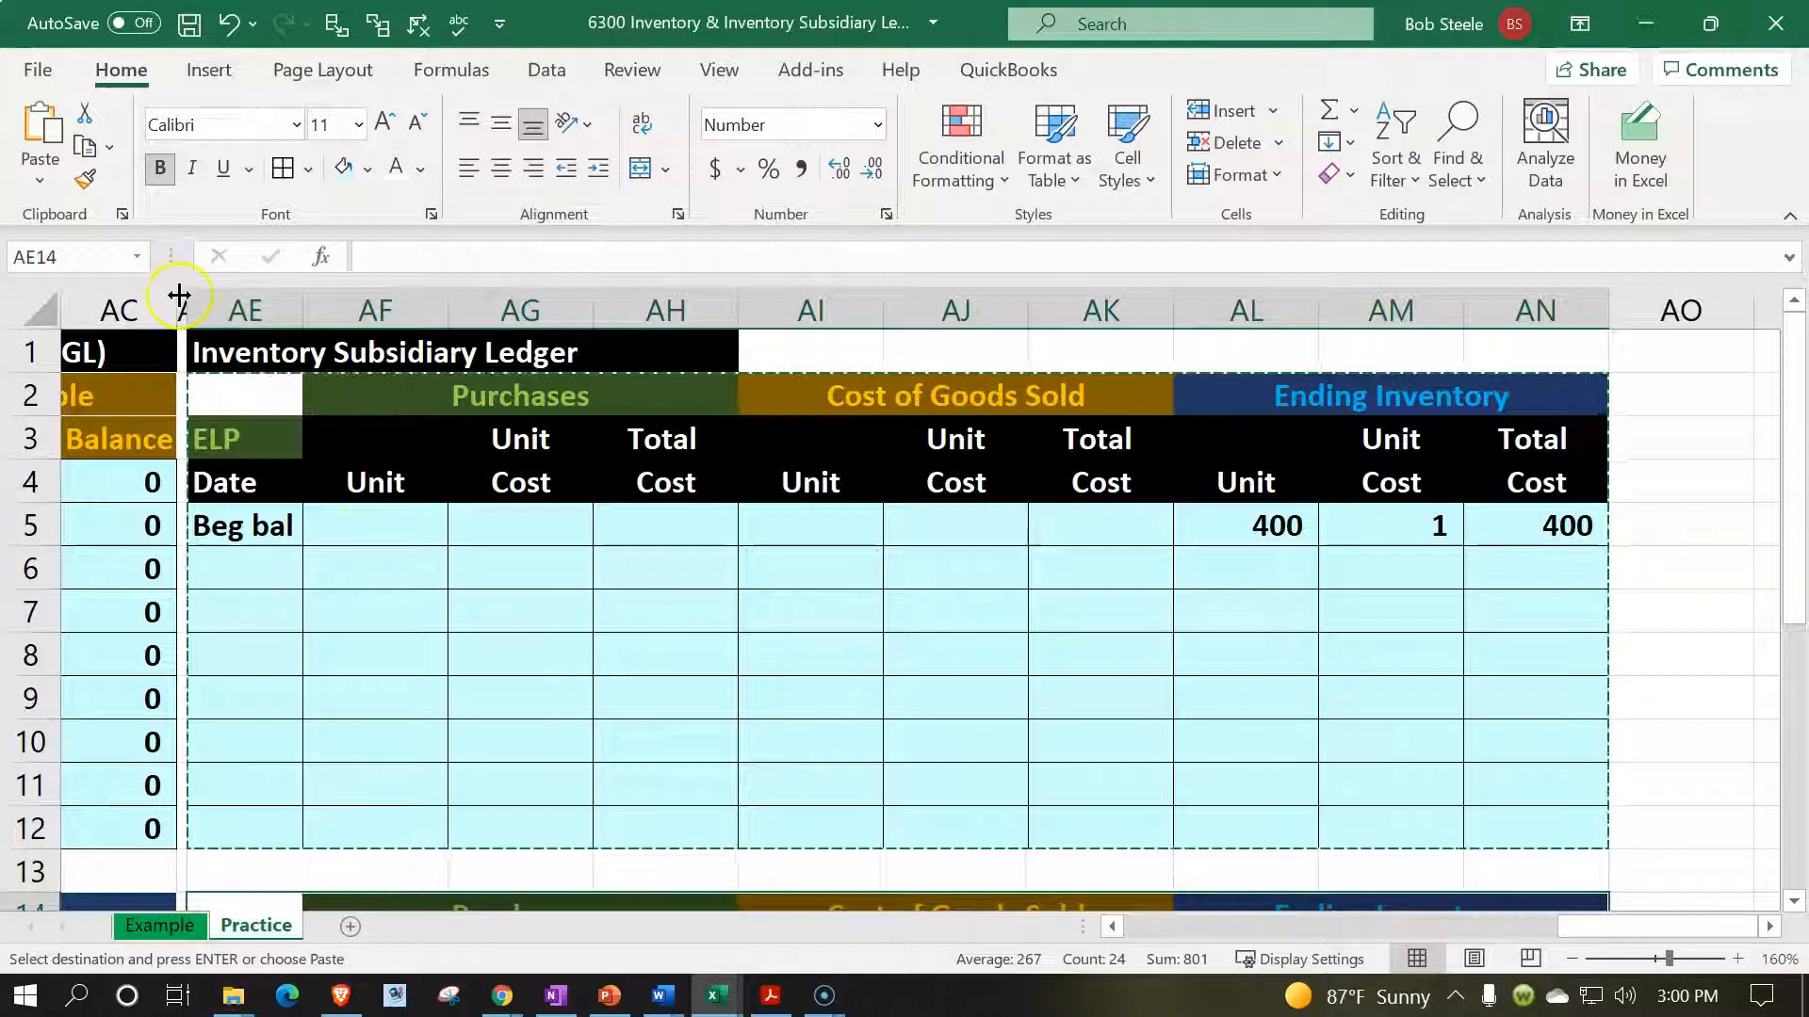
pyautogui.moveTo(243, 311); pyautogui.dragTo(1515, 390)
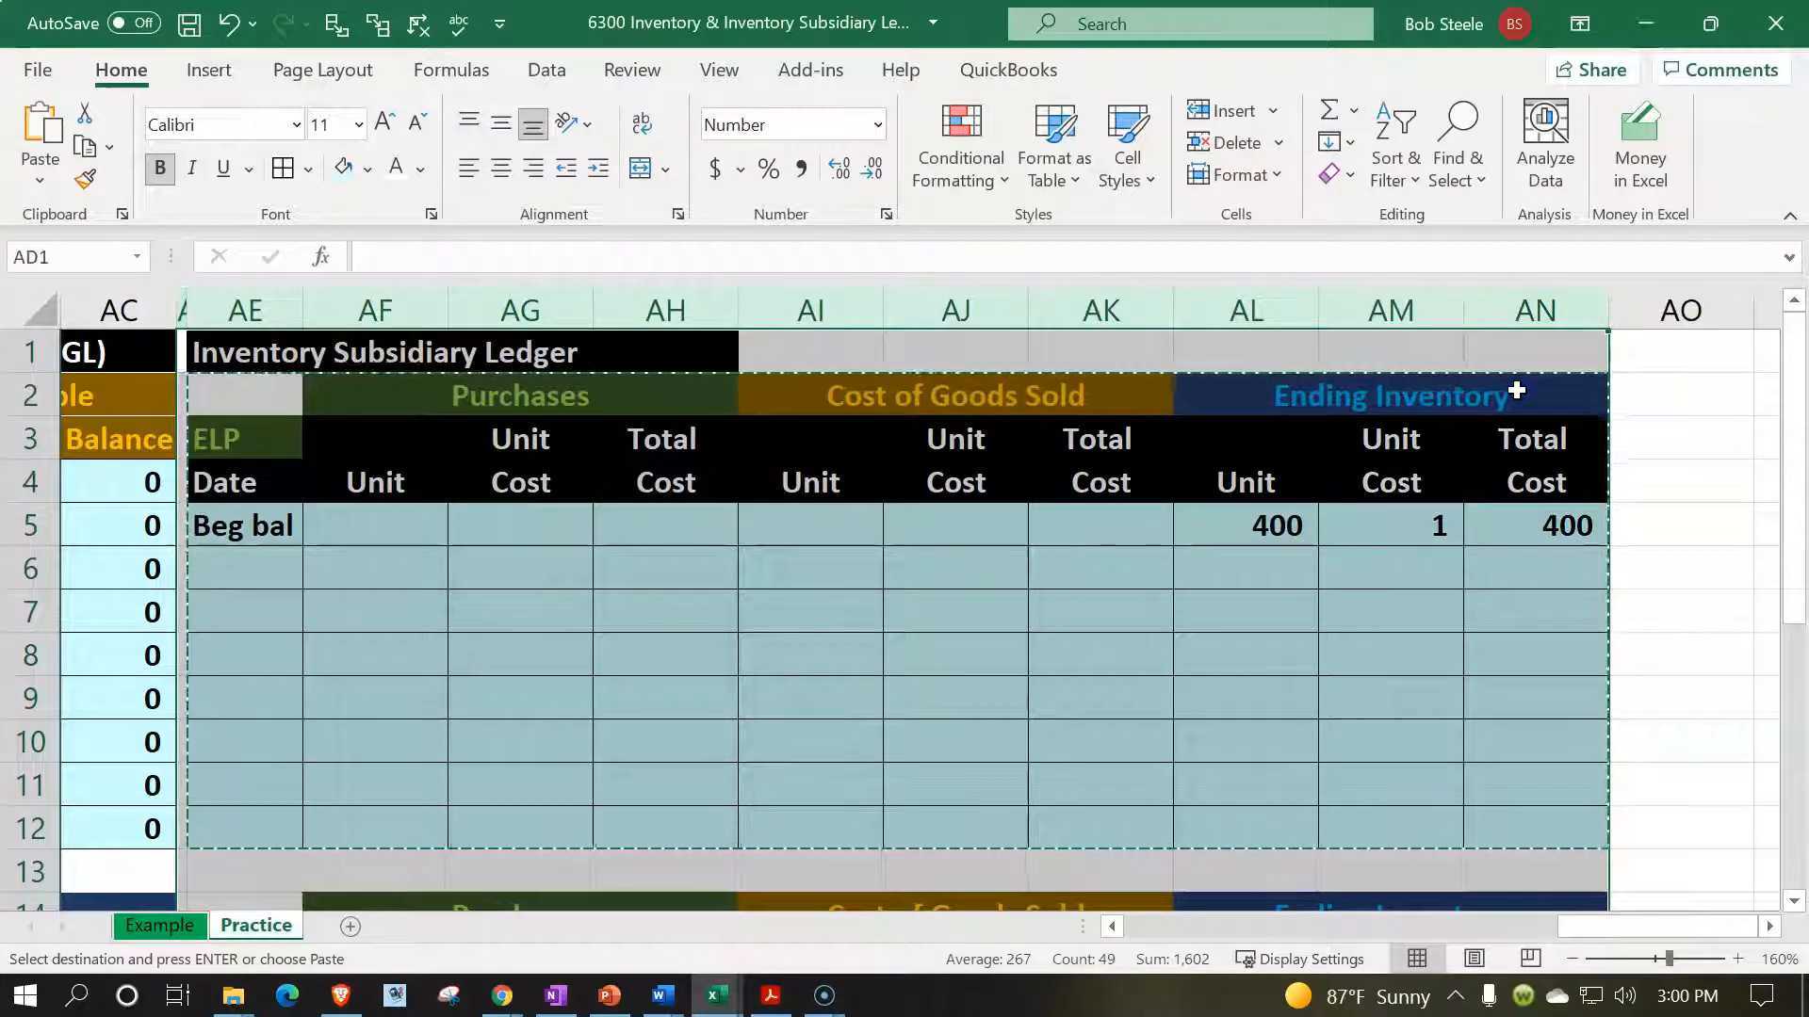
pyautogui.click(1665, 363)
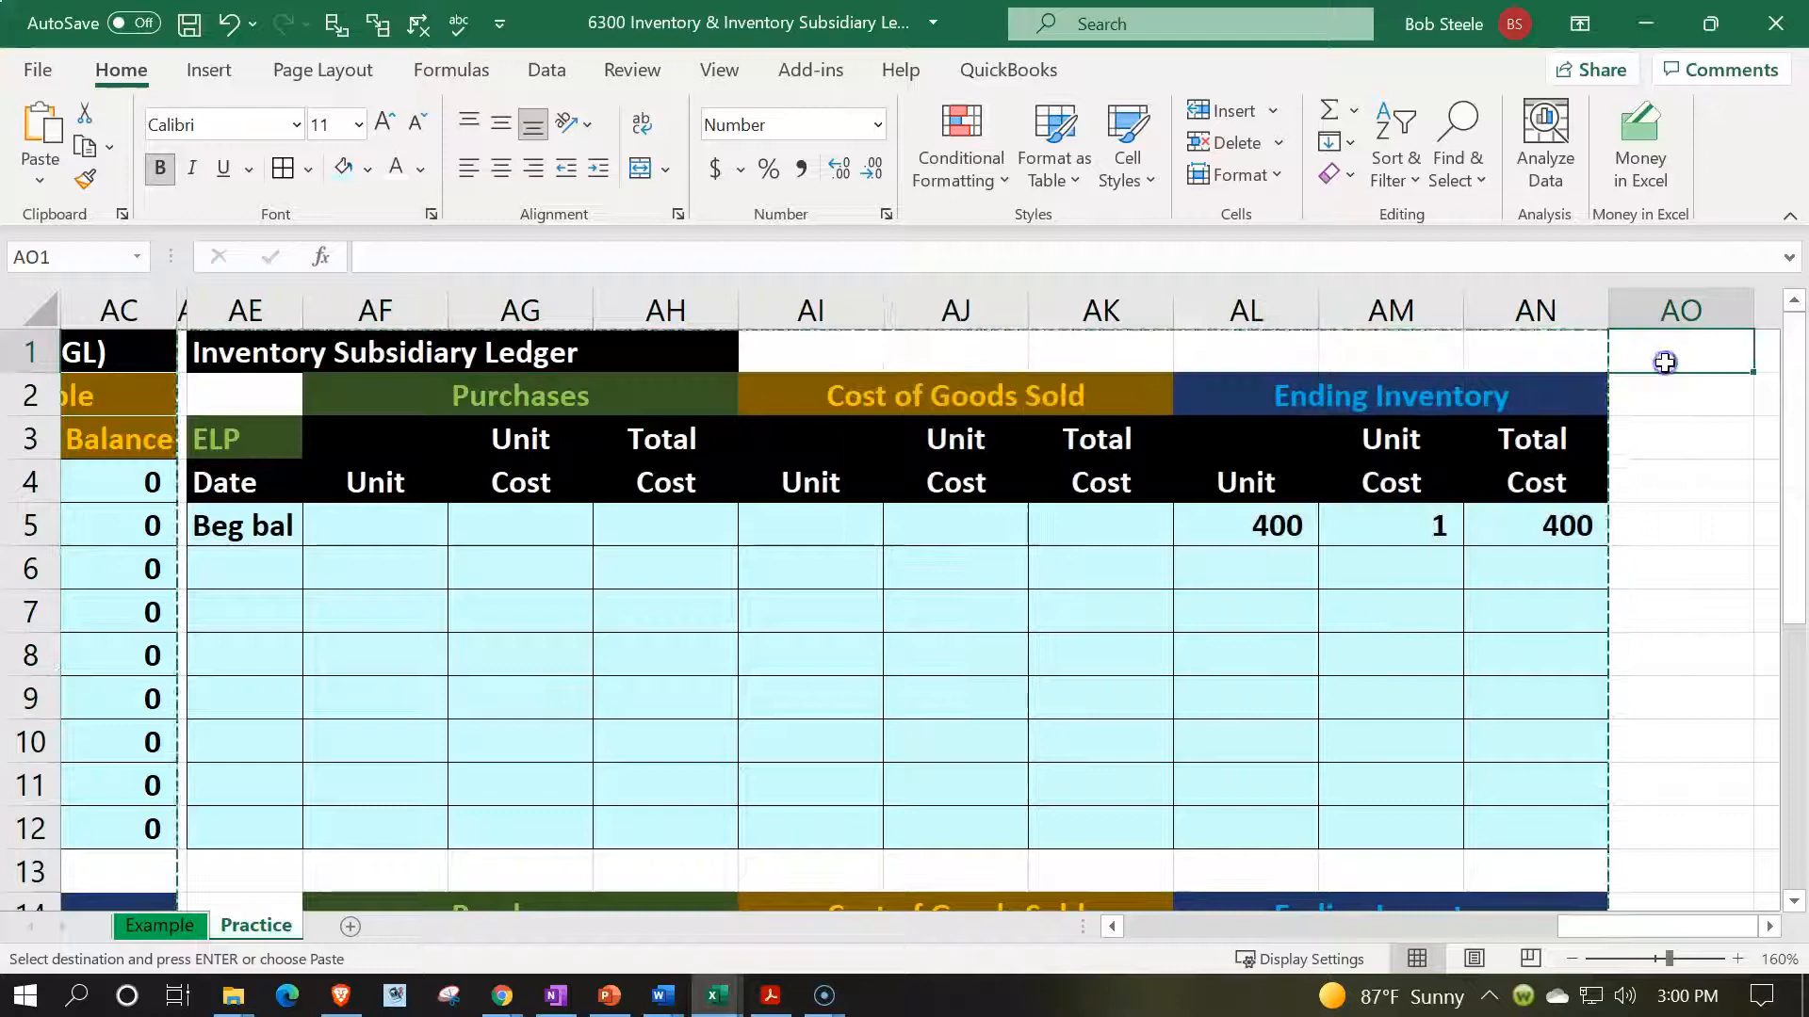
pyautogui.hotkey('ctrl', 'v')
# - Paste another copy of the subsidiary ledger columns starting at AZ1
pyautogui.moveTo(1514, 923); pyautogui.dragTo(1676, 922)
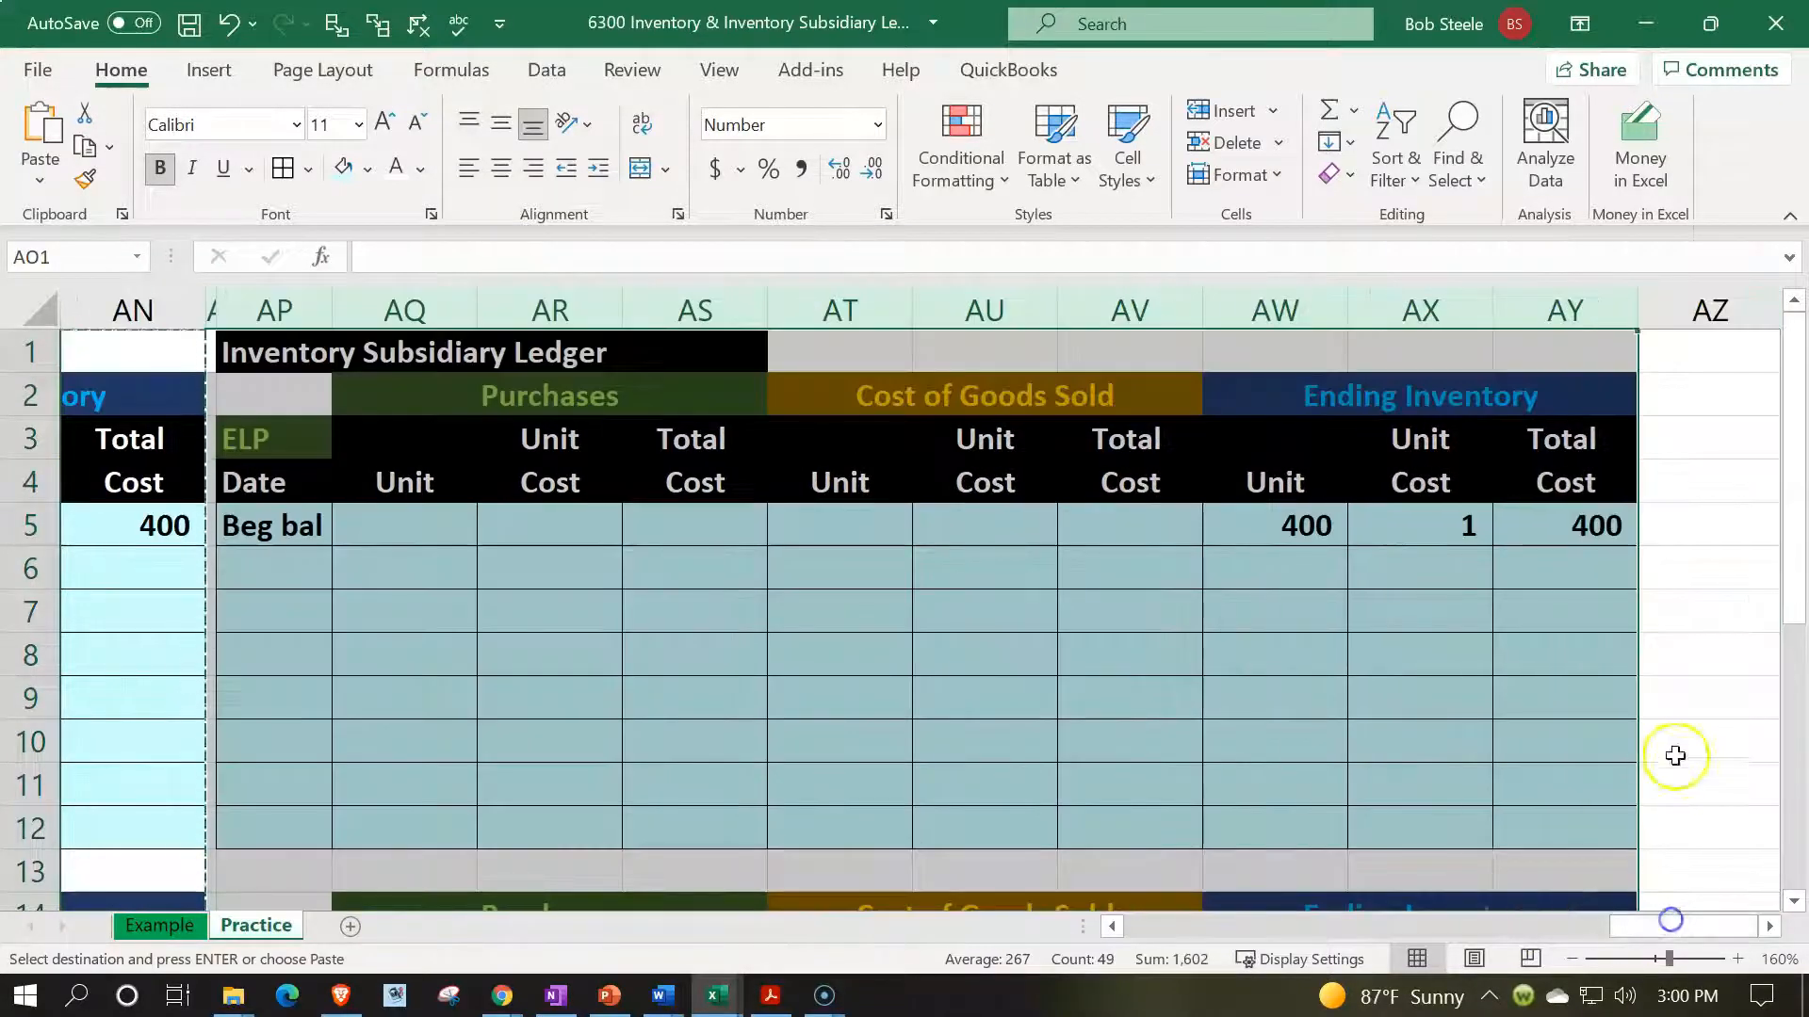
pyautogui.click(1697, 358)
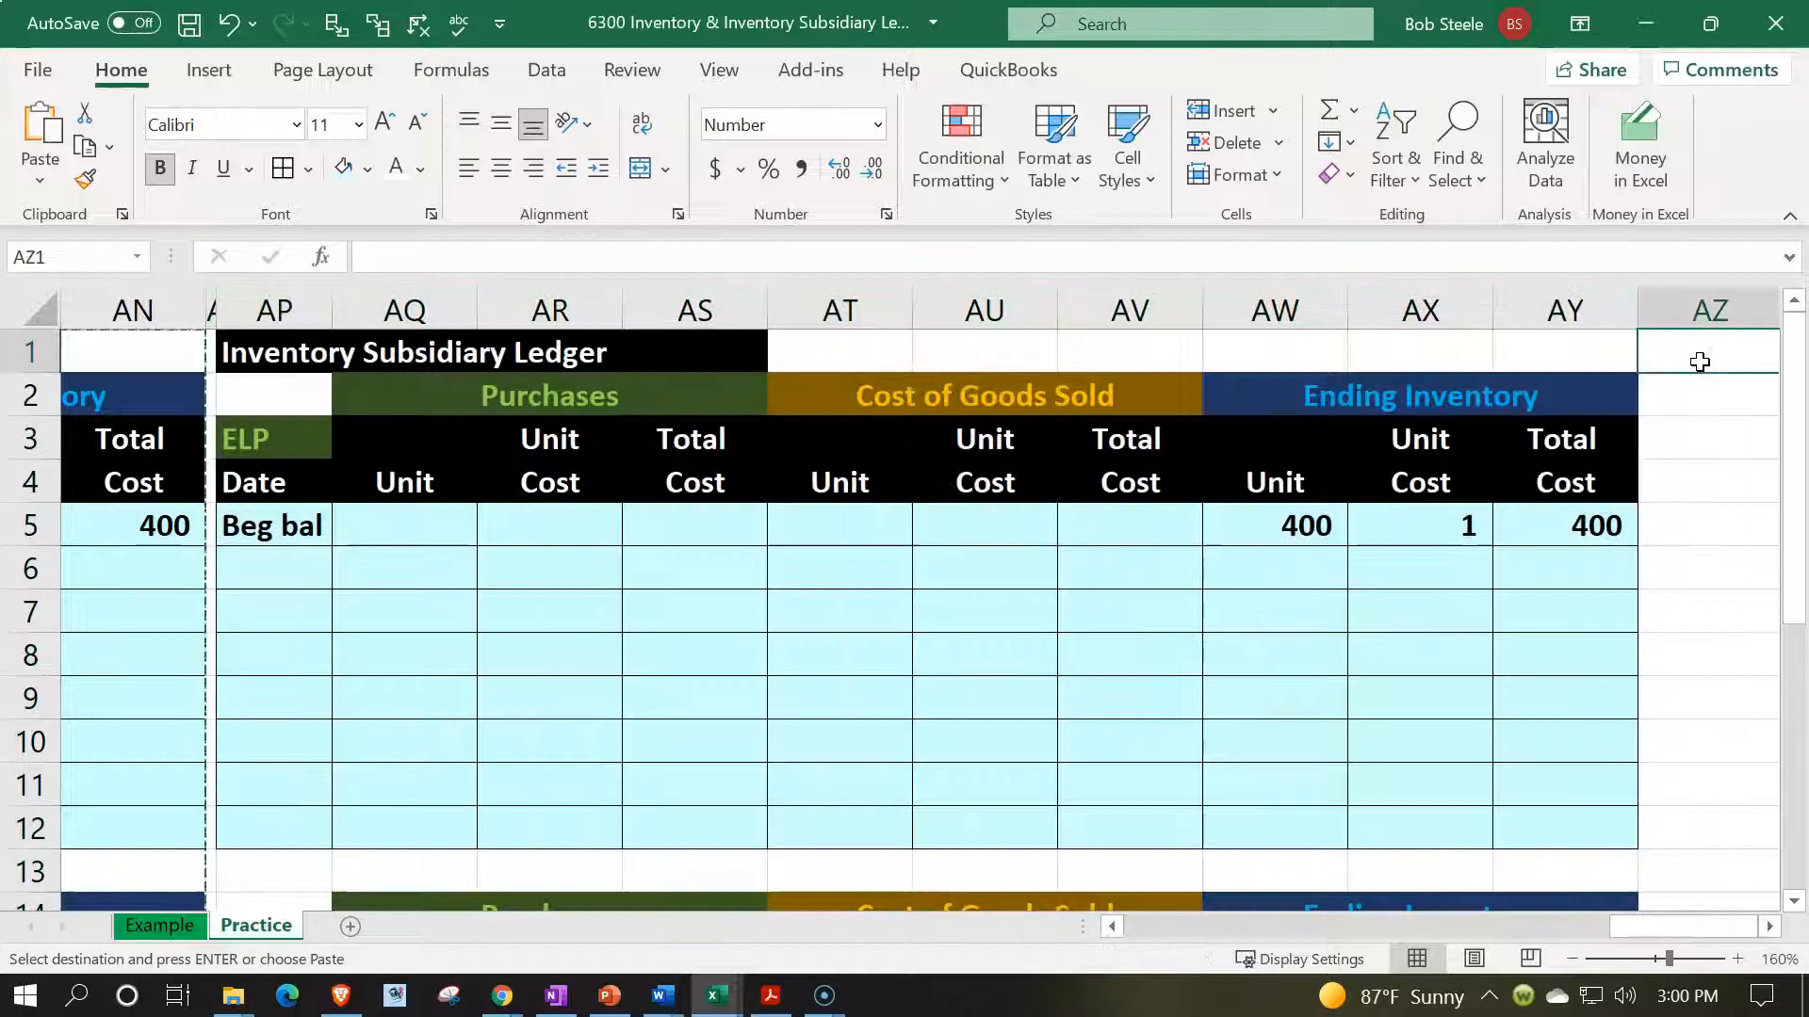
pyautogui.hotkey('ctrl', 'v')
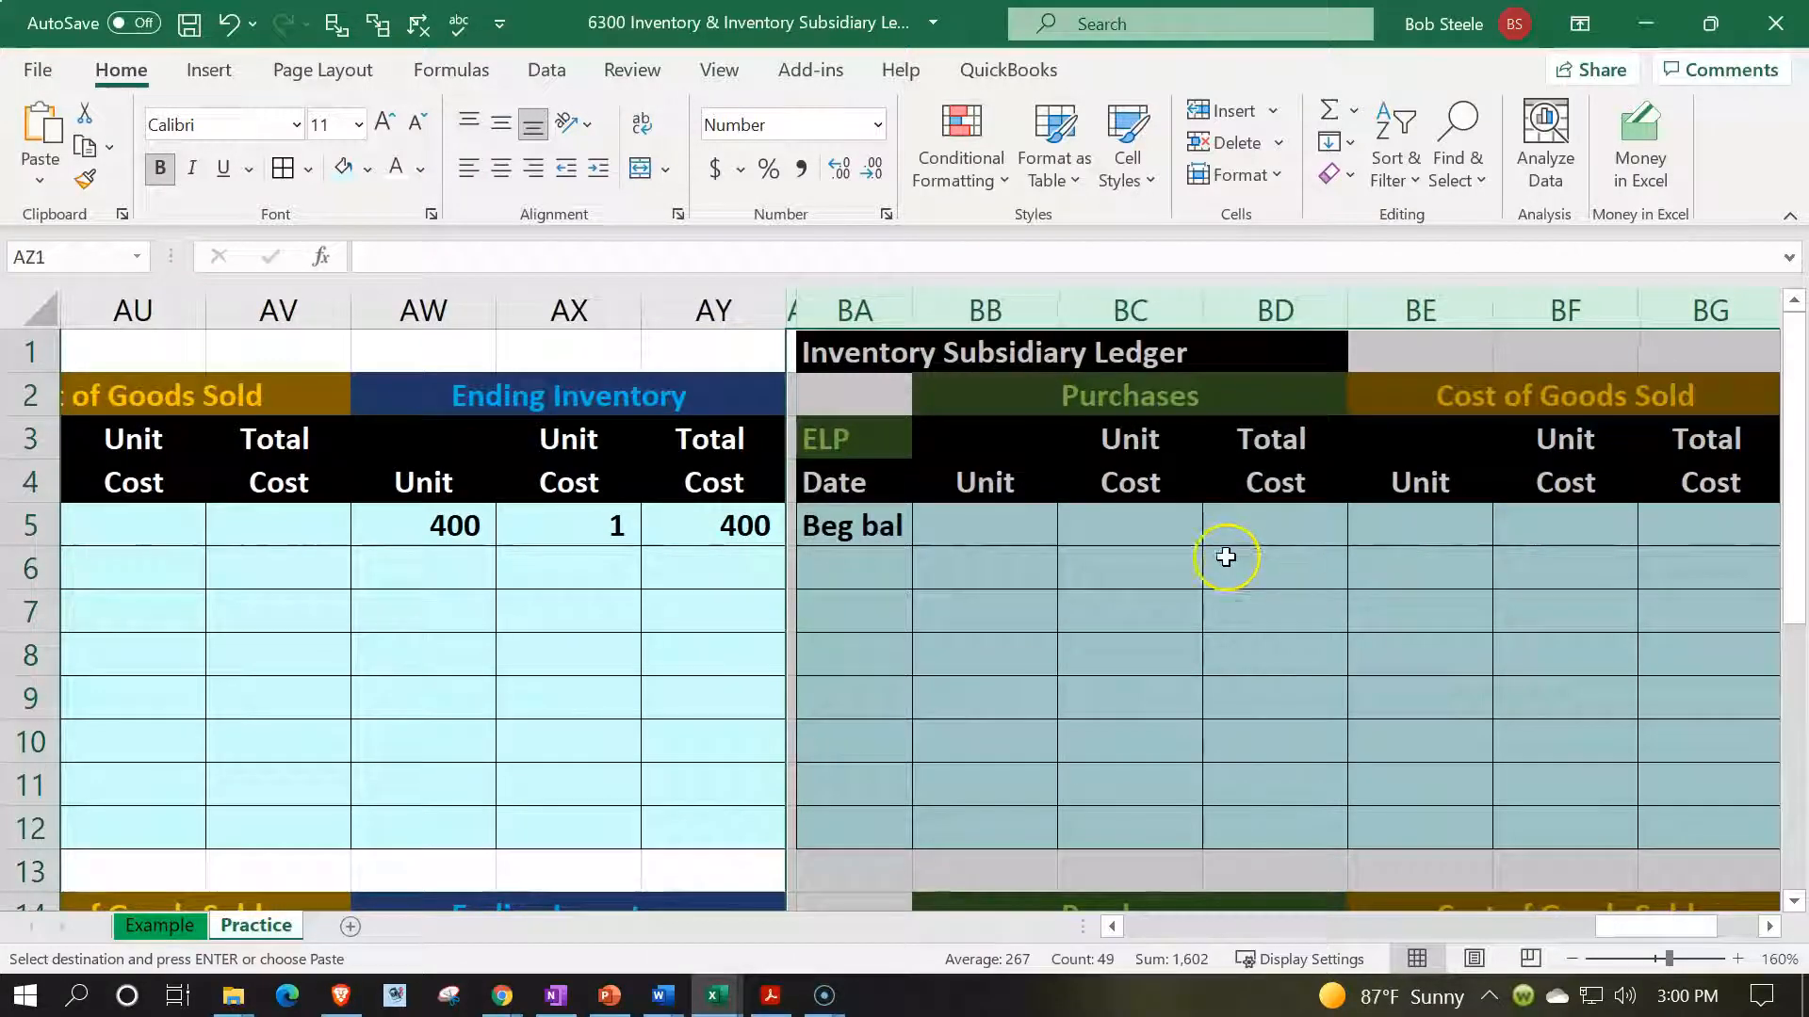
pyautogui.click(927, 569)
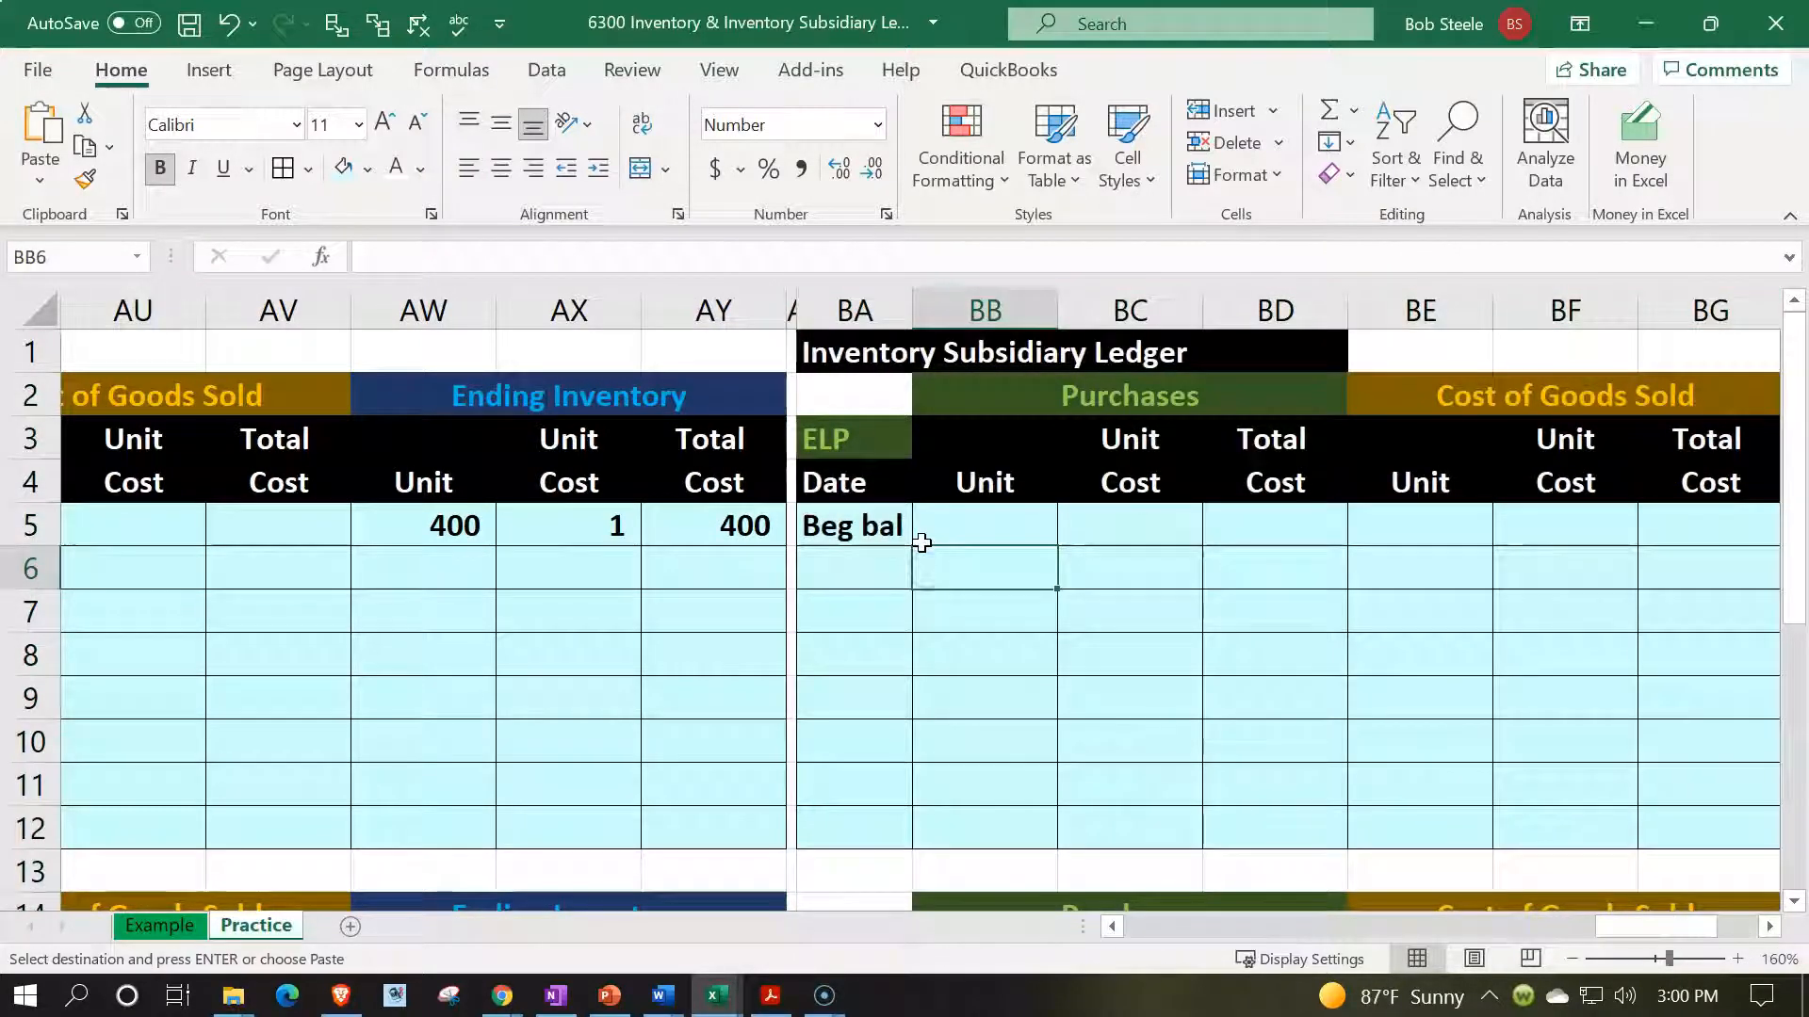
# - Check the second item name in the Inventroy Items Worksheet and label the lower ledger in AE15 as EPSP
pyautogui.press('Left')
pyautogui.press('Left')
pyautogui.press('Left')
pyautogui.press('Left')
pyautogui.press('Left')
pyautogui.press('Left')
pyautogui.press('Left')
pyautogui.press('Left')
pyautogui.press('Left')
pyautogui.press('Left')
pyautogui.press('Left')
pyautogui.press('Left')
pyautogui.press('Left')
pyautogui.press('Left')
pyautogui.press('Left')
pyautogui.press('Left')
pyautogui.press('Left')
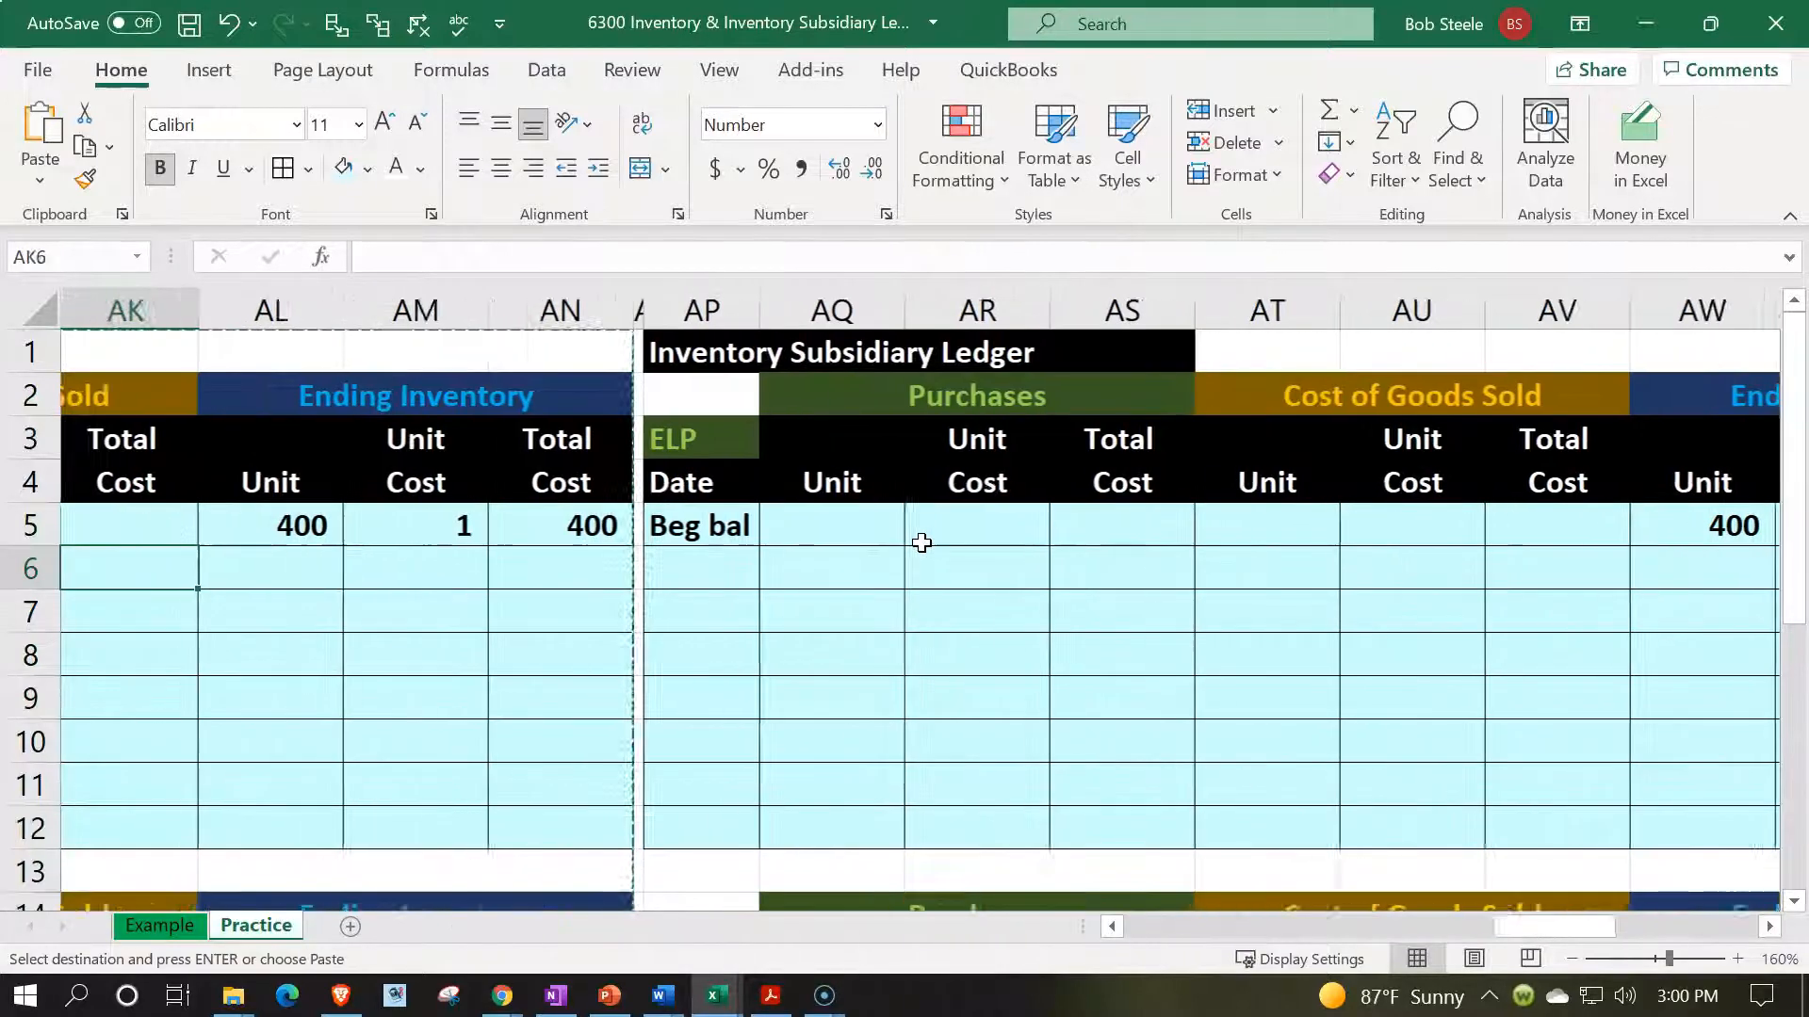
pyautogui.press('Left')
pyautogui.press('Left')
pyautogui.press('Left')
pyautogui.press('Left')
pyautogui.press('Left')
pyautogui.press('Left')
pyautogui.press('Left')
pyautogui.press('Left')
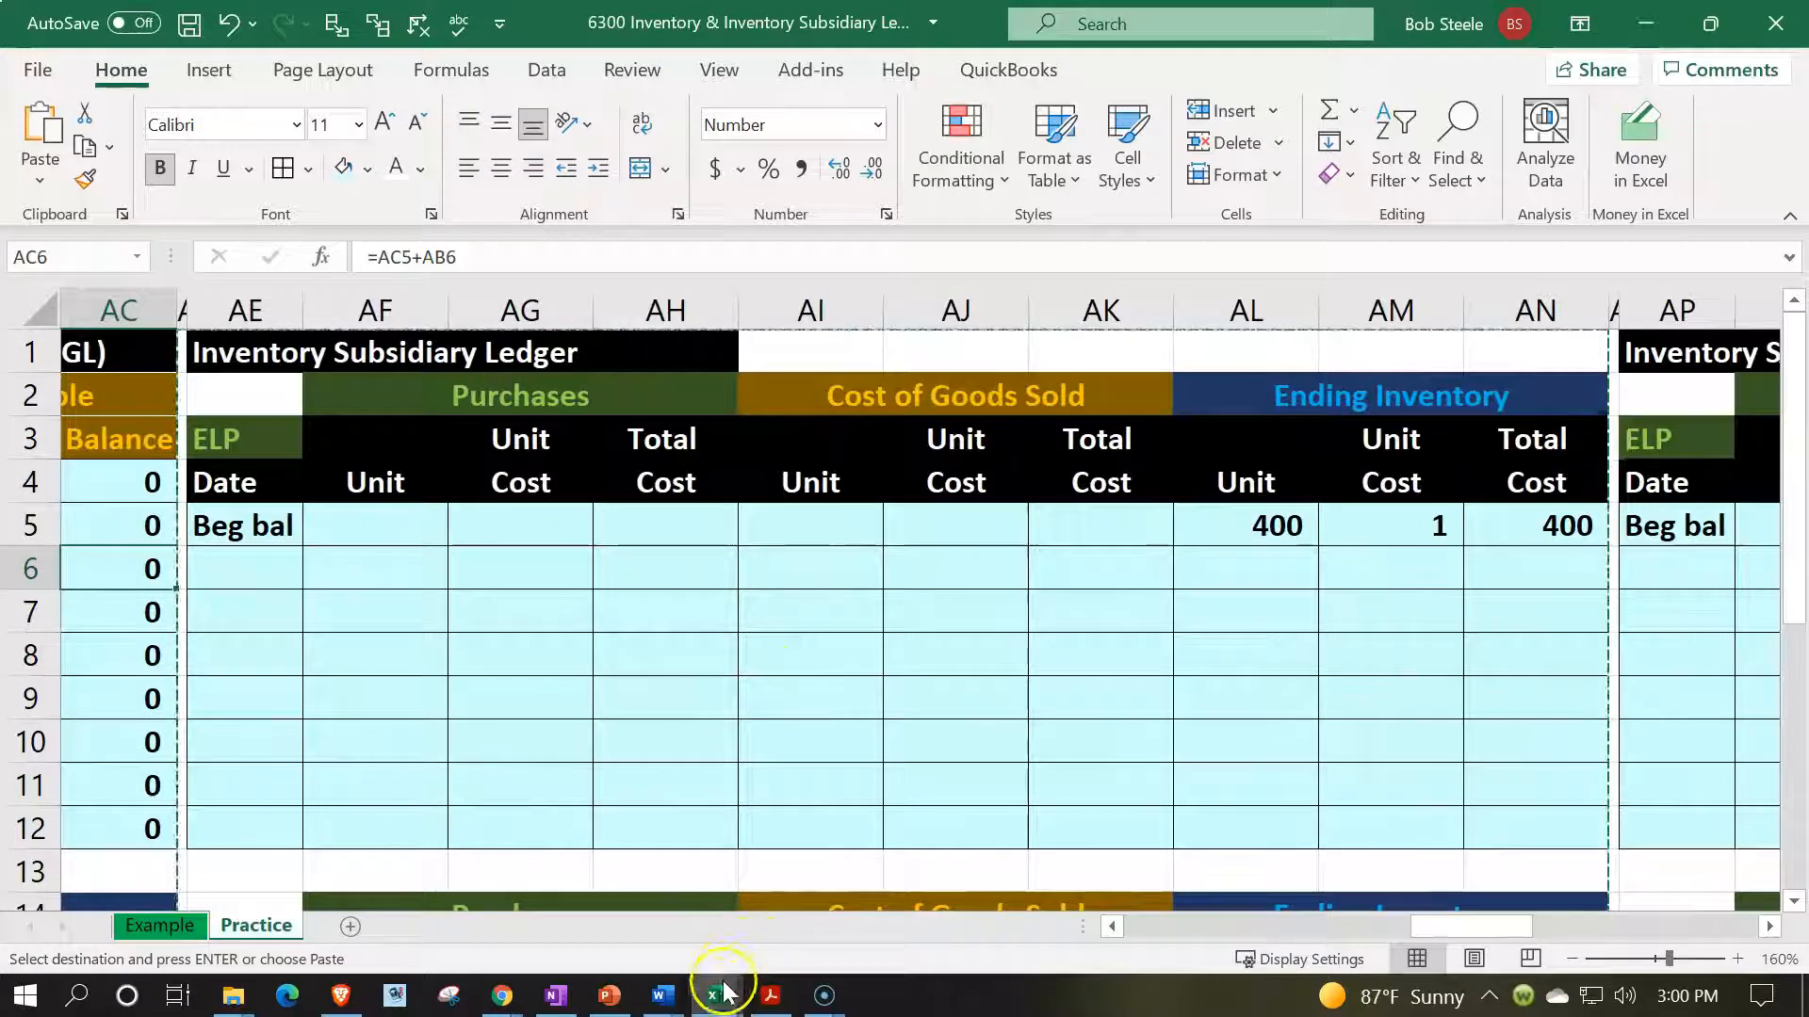
pyautogui.moveTo(723, 991)
pyautogui.click(1108, 862)
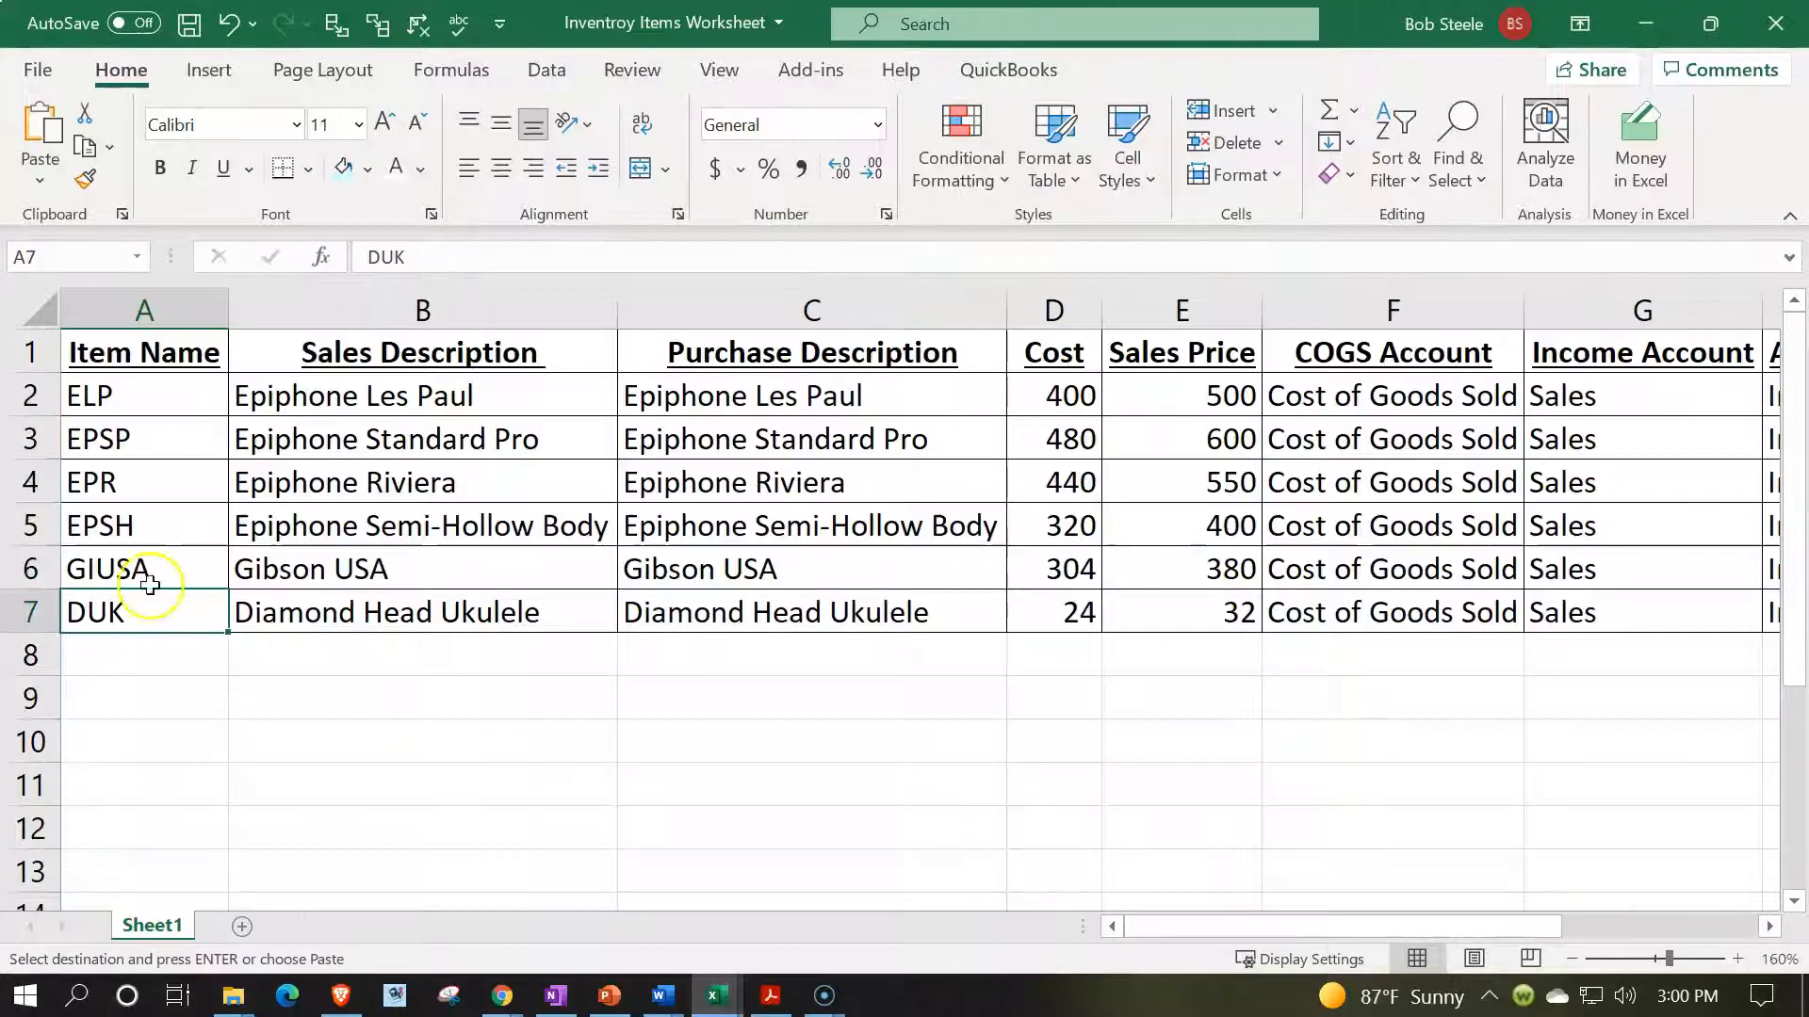
pyautogui.click(139, 439)
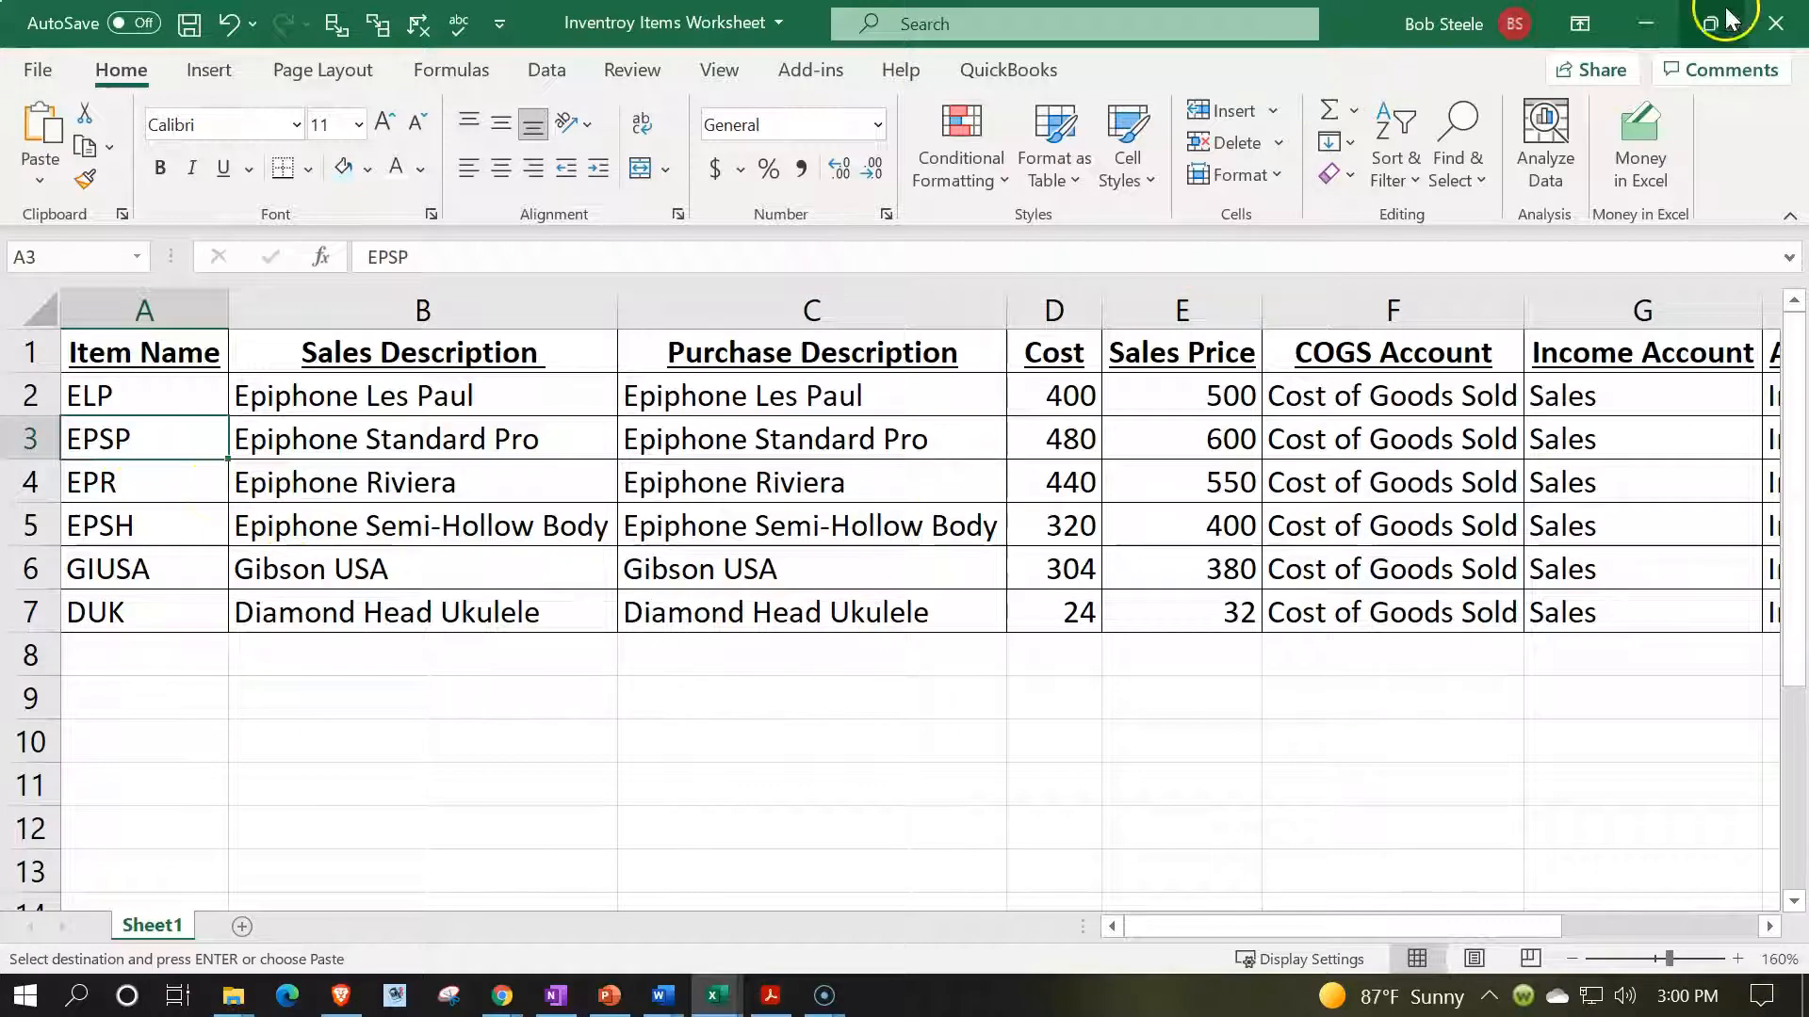
pyautogui.click(1664, 13)
pyautogui.scroll(-2, 343, 537)
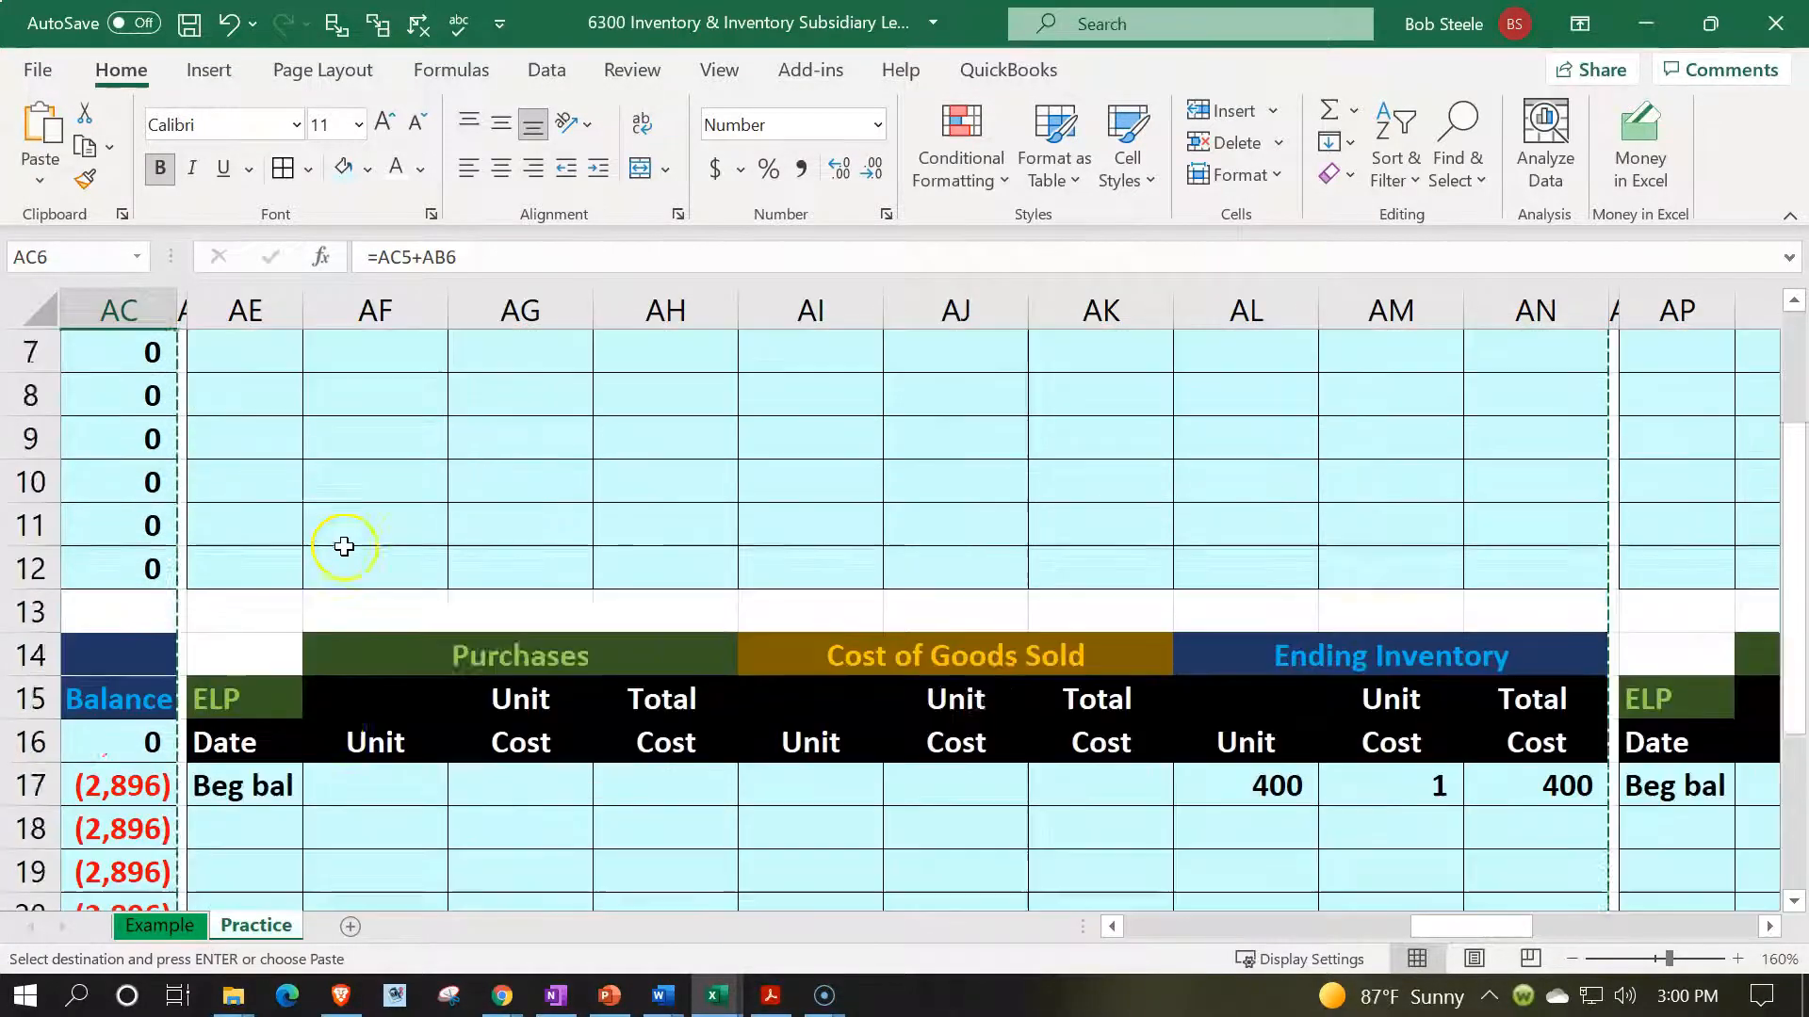
pyautogui.click(253, 564)
pyautogui.write('EP')
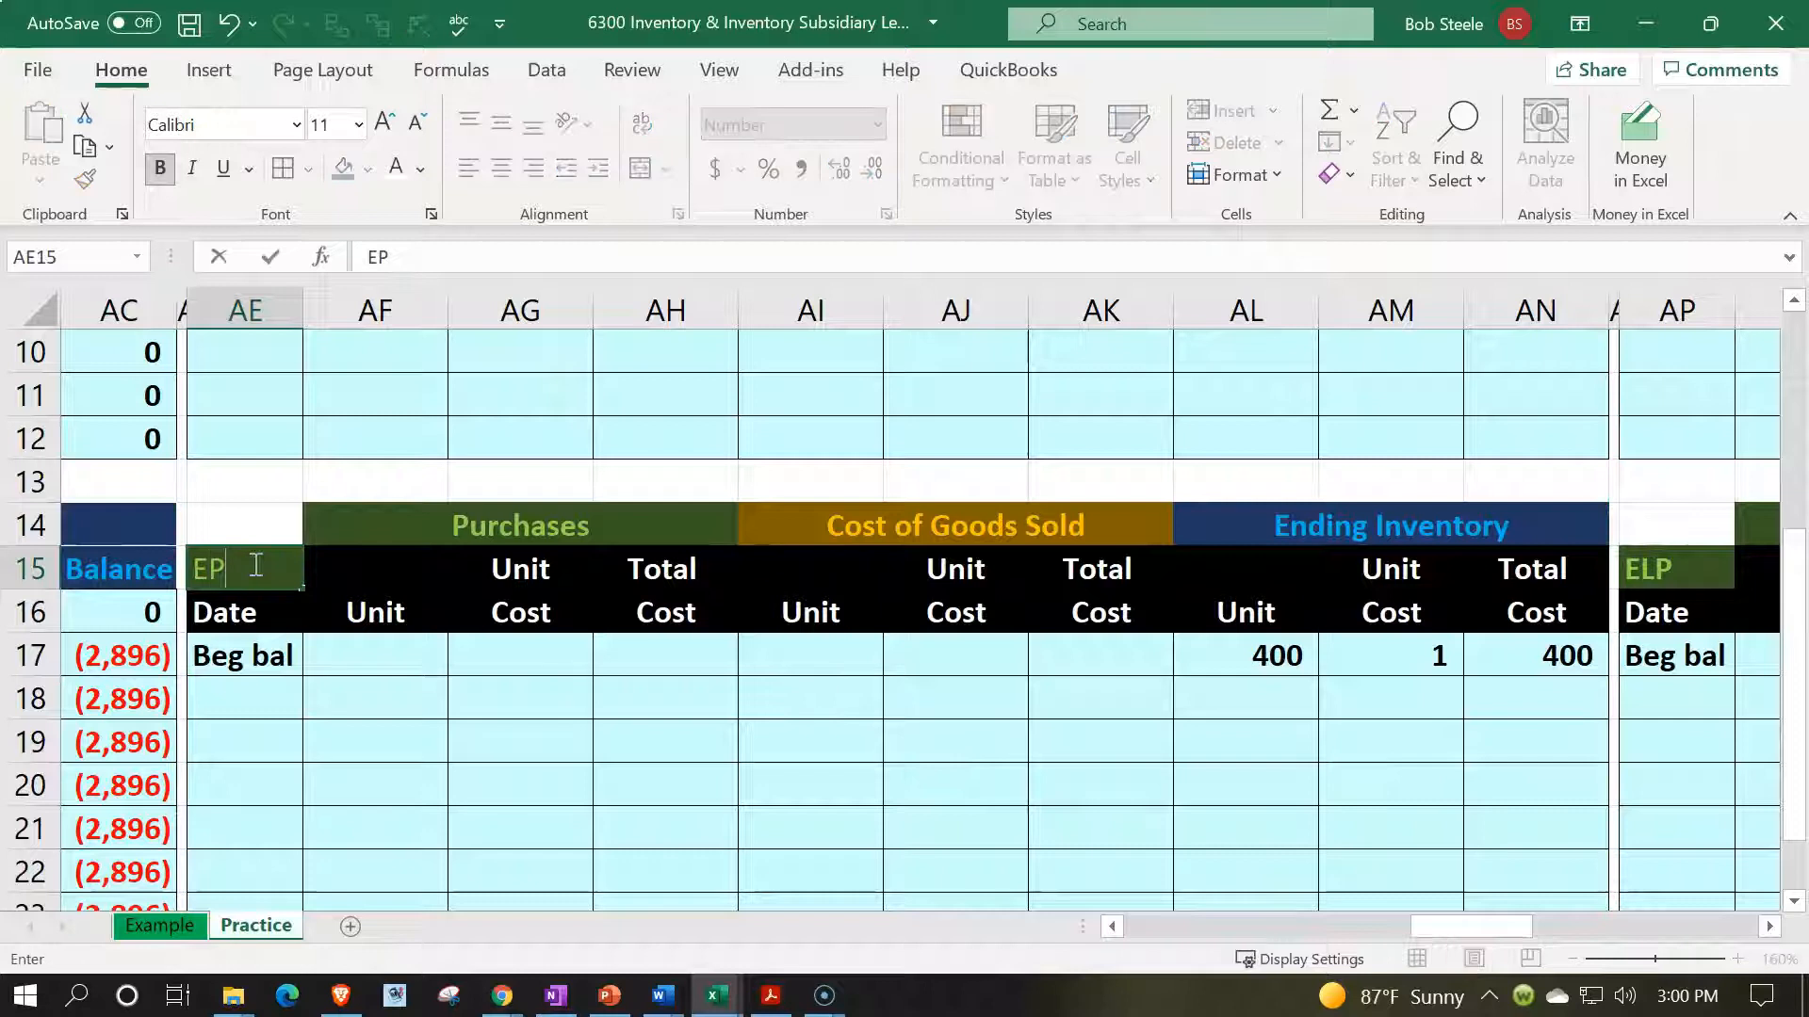
pyautogui.press('Return')
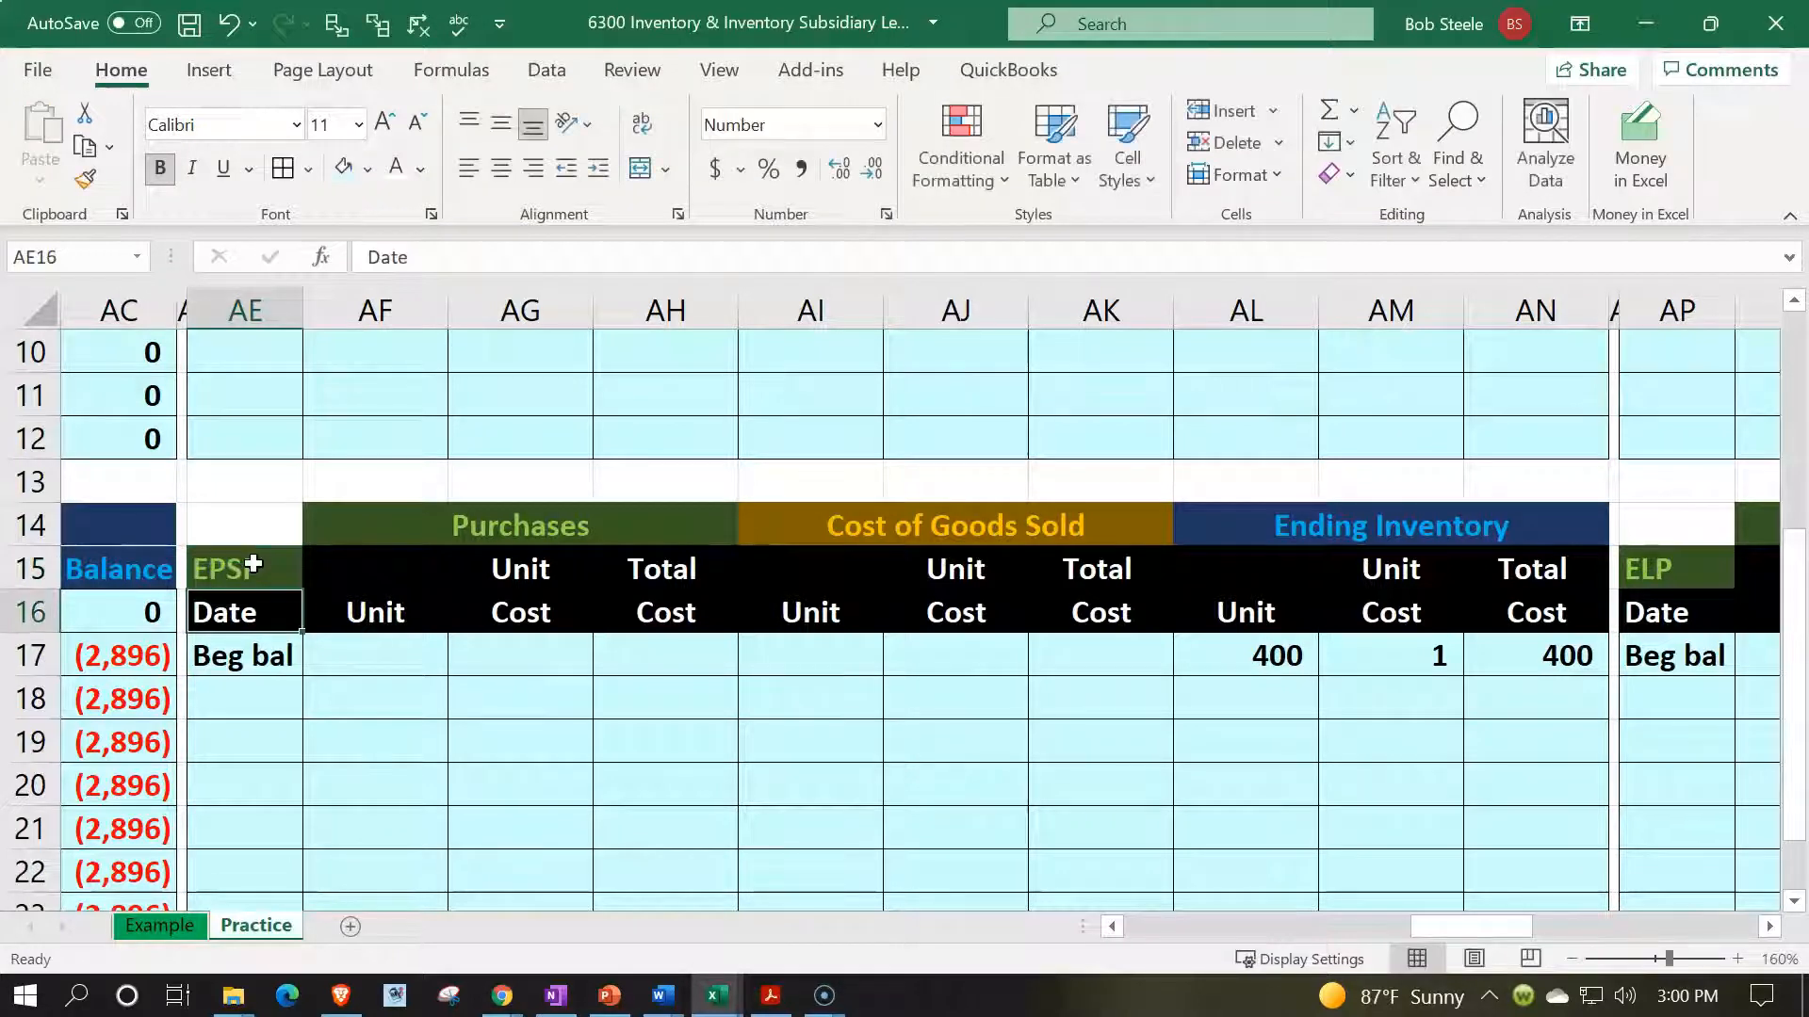
# - Look up EPSP's cost and quantity on hand in the Inventroy Items Worksheet and enter 480 as its beginning balance unit in AL17
pyautogui.press('Down')
pyautogui.press('Right')
pyautogui.press('Right')
pyautogui.press('Right')
pyautogui.press('Right')
pyautogui.press('Right')
pyautogui.press('Right')
pyautogui.press('Right')
pyautogui.press('Right')
pyautogui.press('Left')
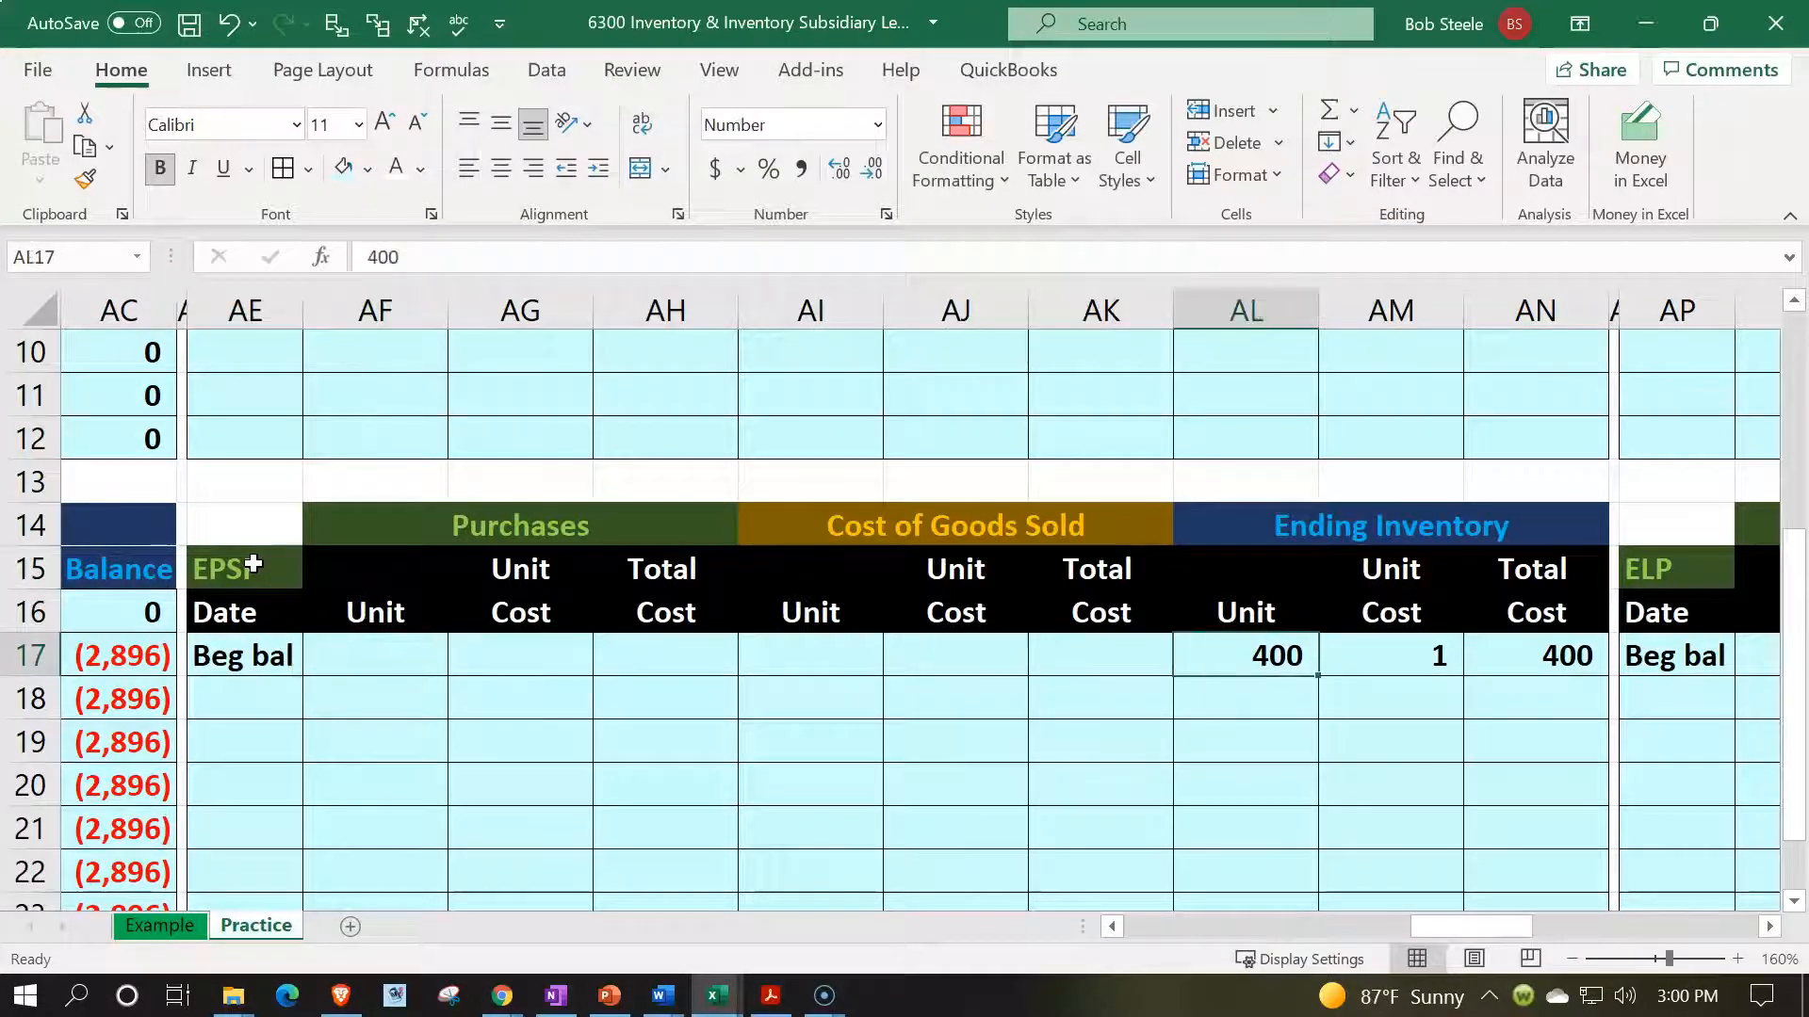
pyautogui.moveTo(716, 996)
pyautogui.click(1148, 848)
pyautogui.click(444, 429)
pyautogui.press('Right')
pyautogui.press('Right')
pyautogui.press('Right')
pyautogui.press('Right')
pyautogui.press('Right')
pyautogui.press('Right')
pyautogui.press('Right')
pyautogui.press('Right')
pyautogui.press('Right')
pyautogui.press('Right')
pyautogui.press('Right')
pyautogui.press('Right')
pyautogui.press('Right')
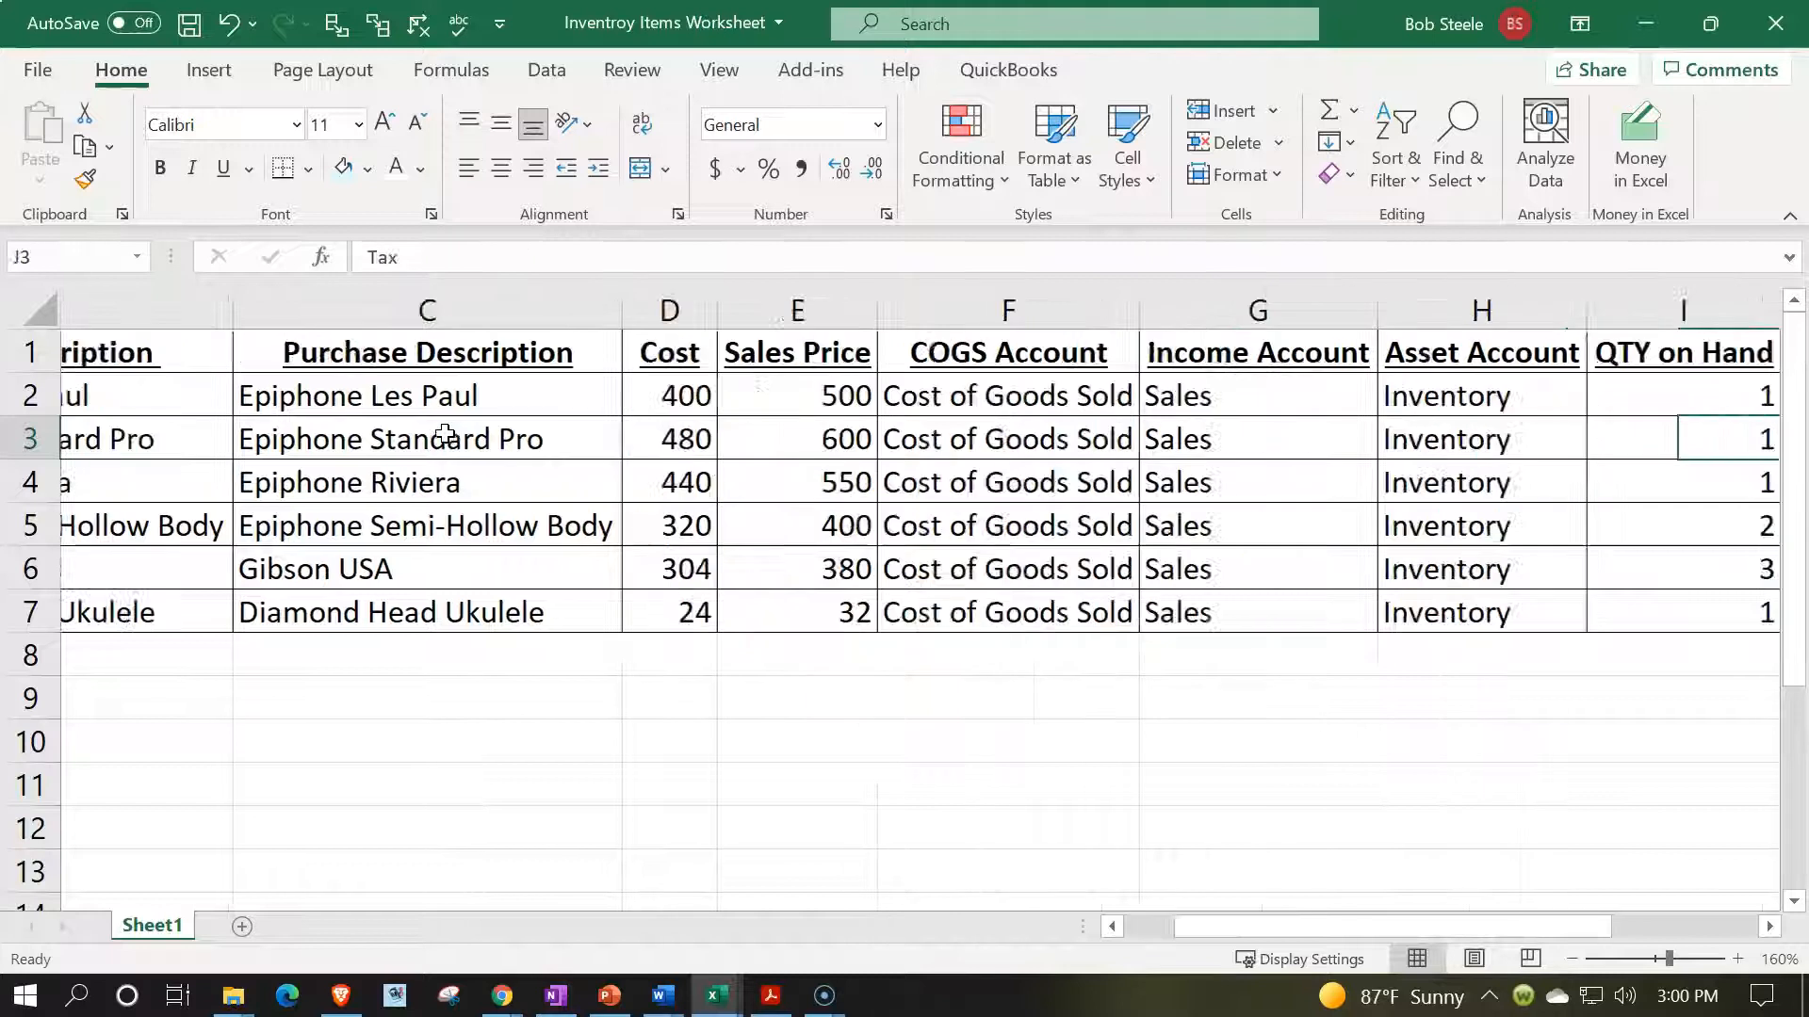
pyautogui.press('Left')
pyautogui.press('Left')
pyautogui.press('Left')
pyautogui.press('Left')
pyautogui.press('Left')
pyautogui.press('Left')
pyautogui.press('Left')
pyautogui.press('Left')
pyautogui.press('Left')
pyautogui.press('Left')
pyautogui.press('Left')
pyautogui.press('Left')
pyautogui.press('Left')
pyautogui.press('Left')
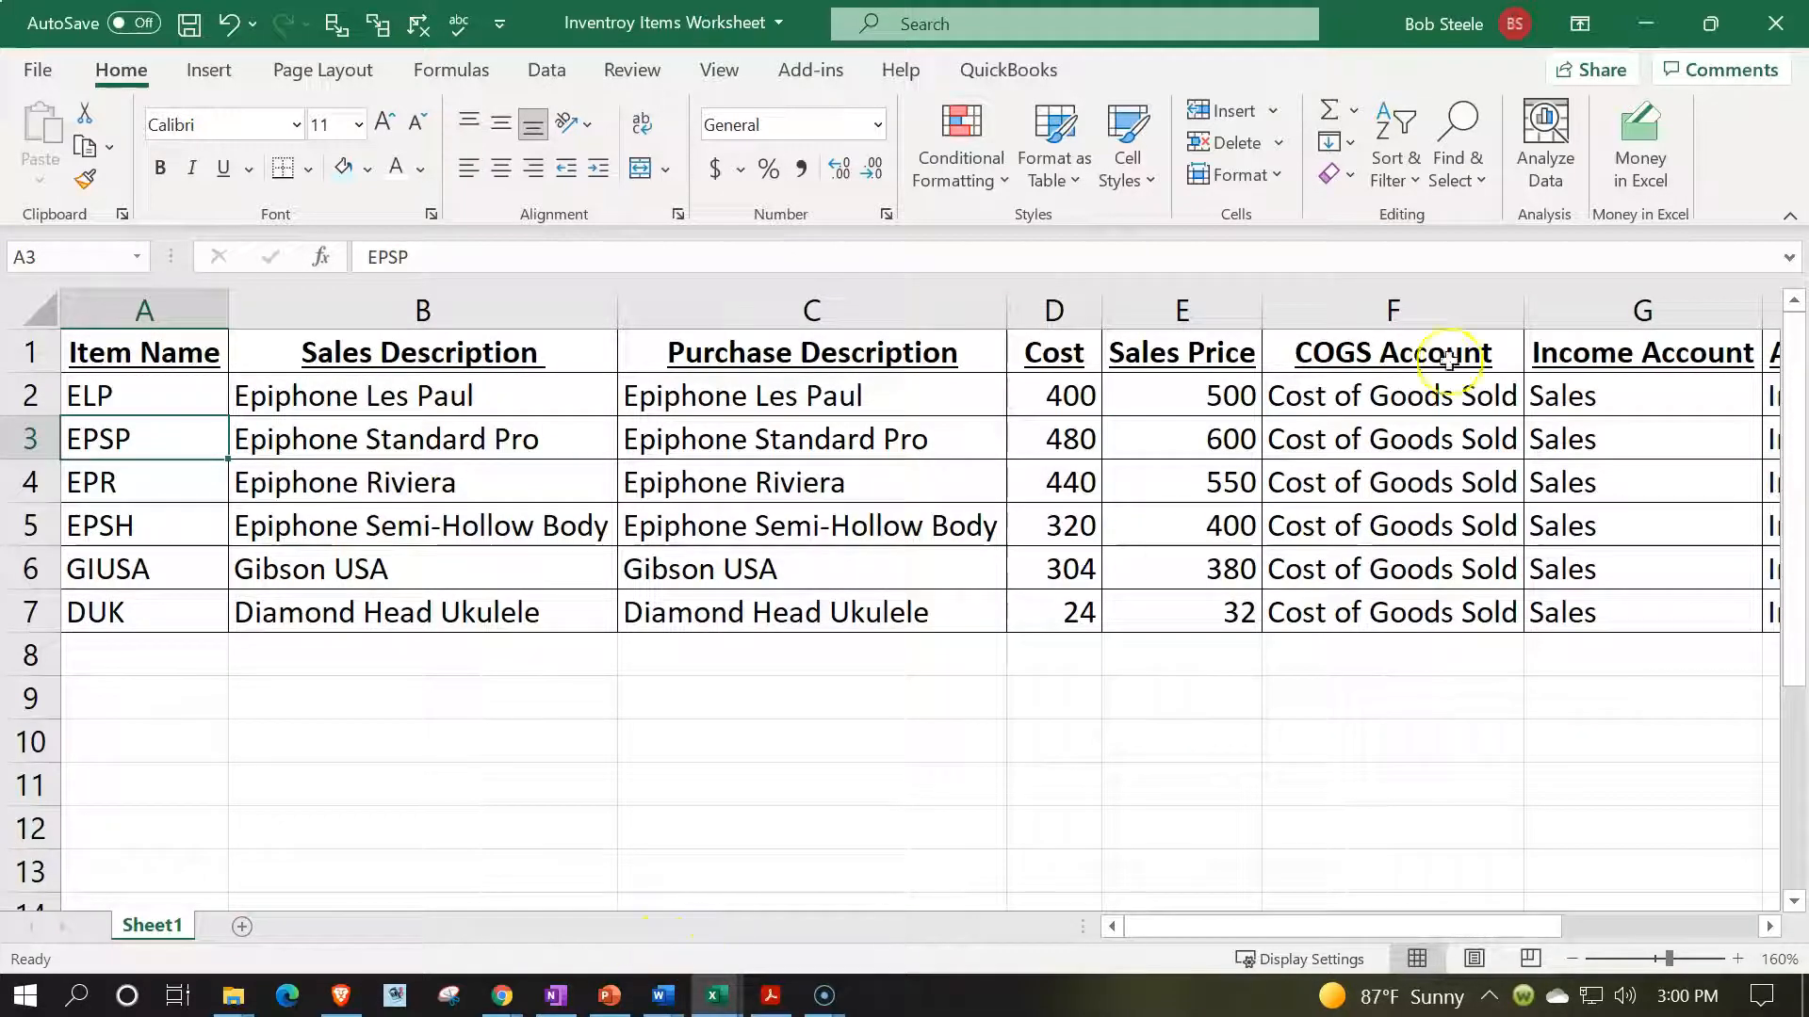
pyautogui.click(1643, 23)
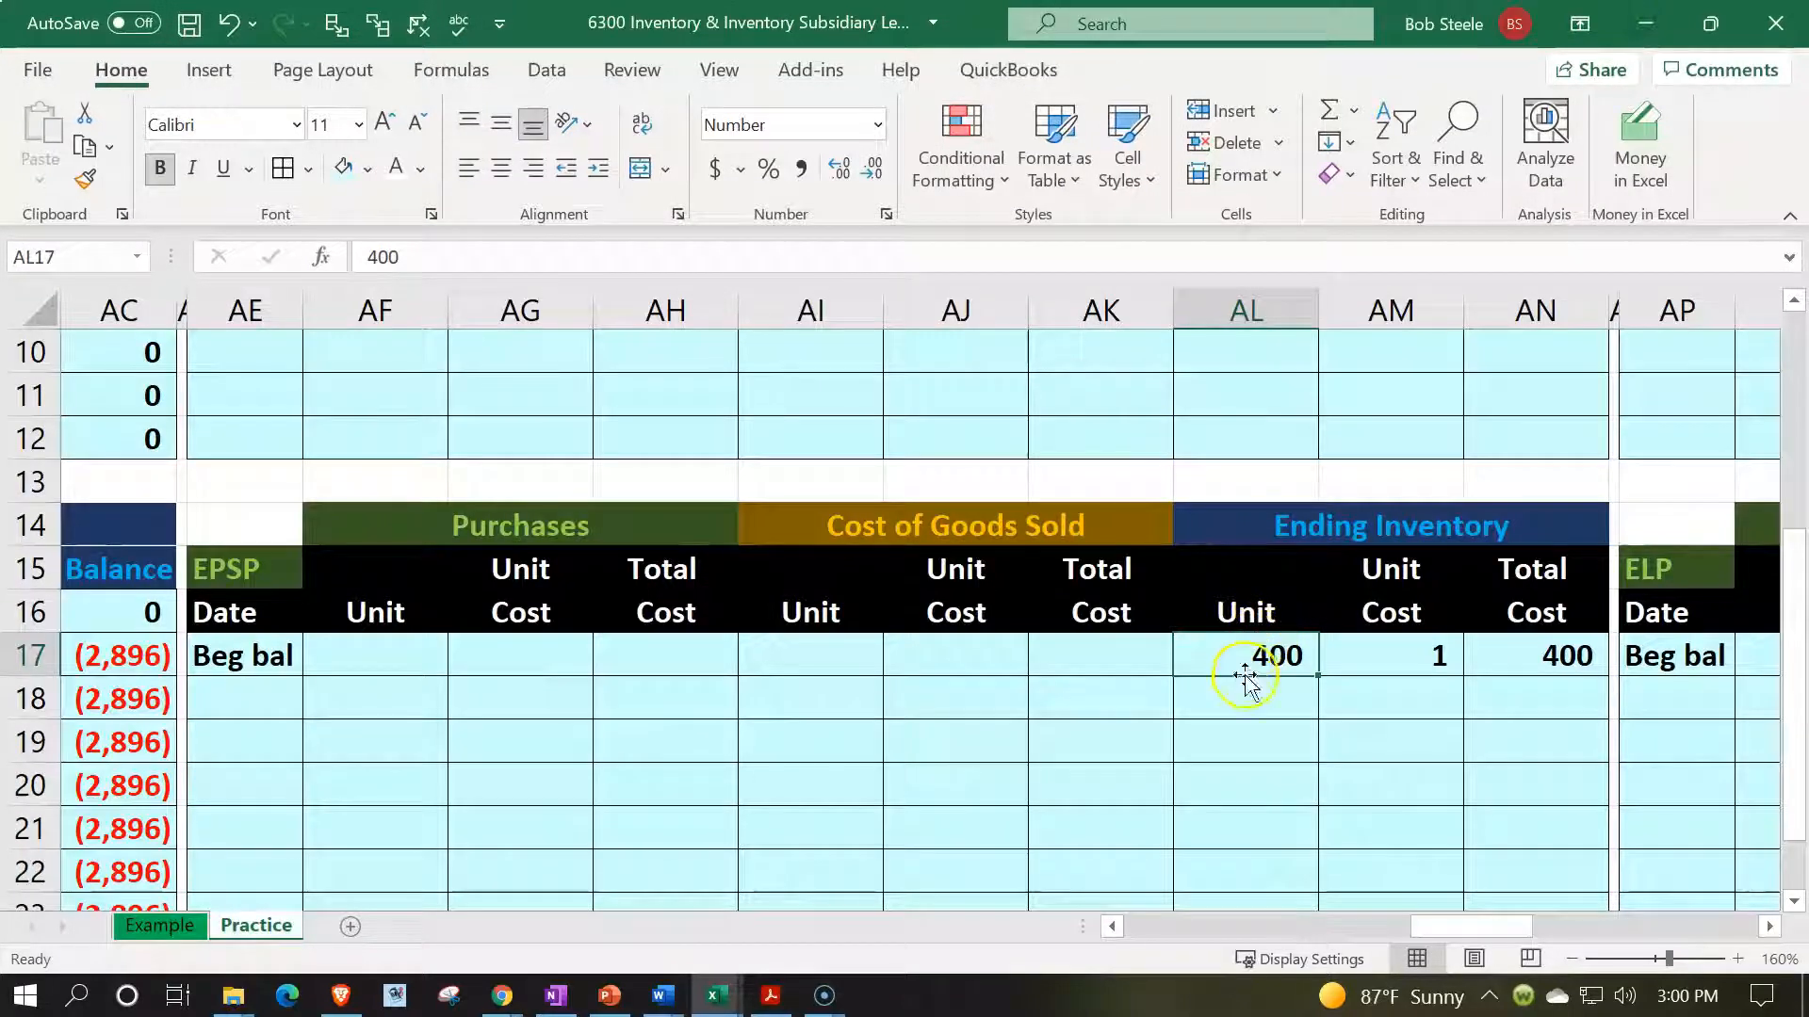
pyautogui.write('480')
pyautogui.press('Return')
# - Check the third item name in the Inventroy Items Worksheet and label the second upper ledger in AP3 as EPR
pyautogui.press('Right')
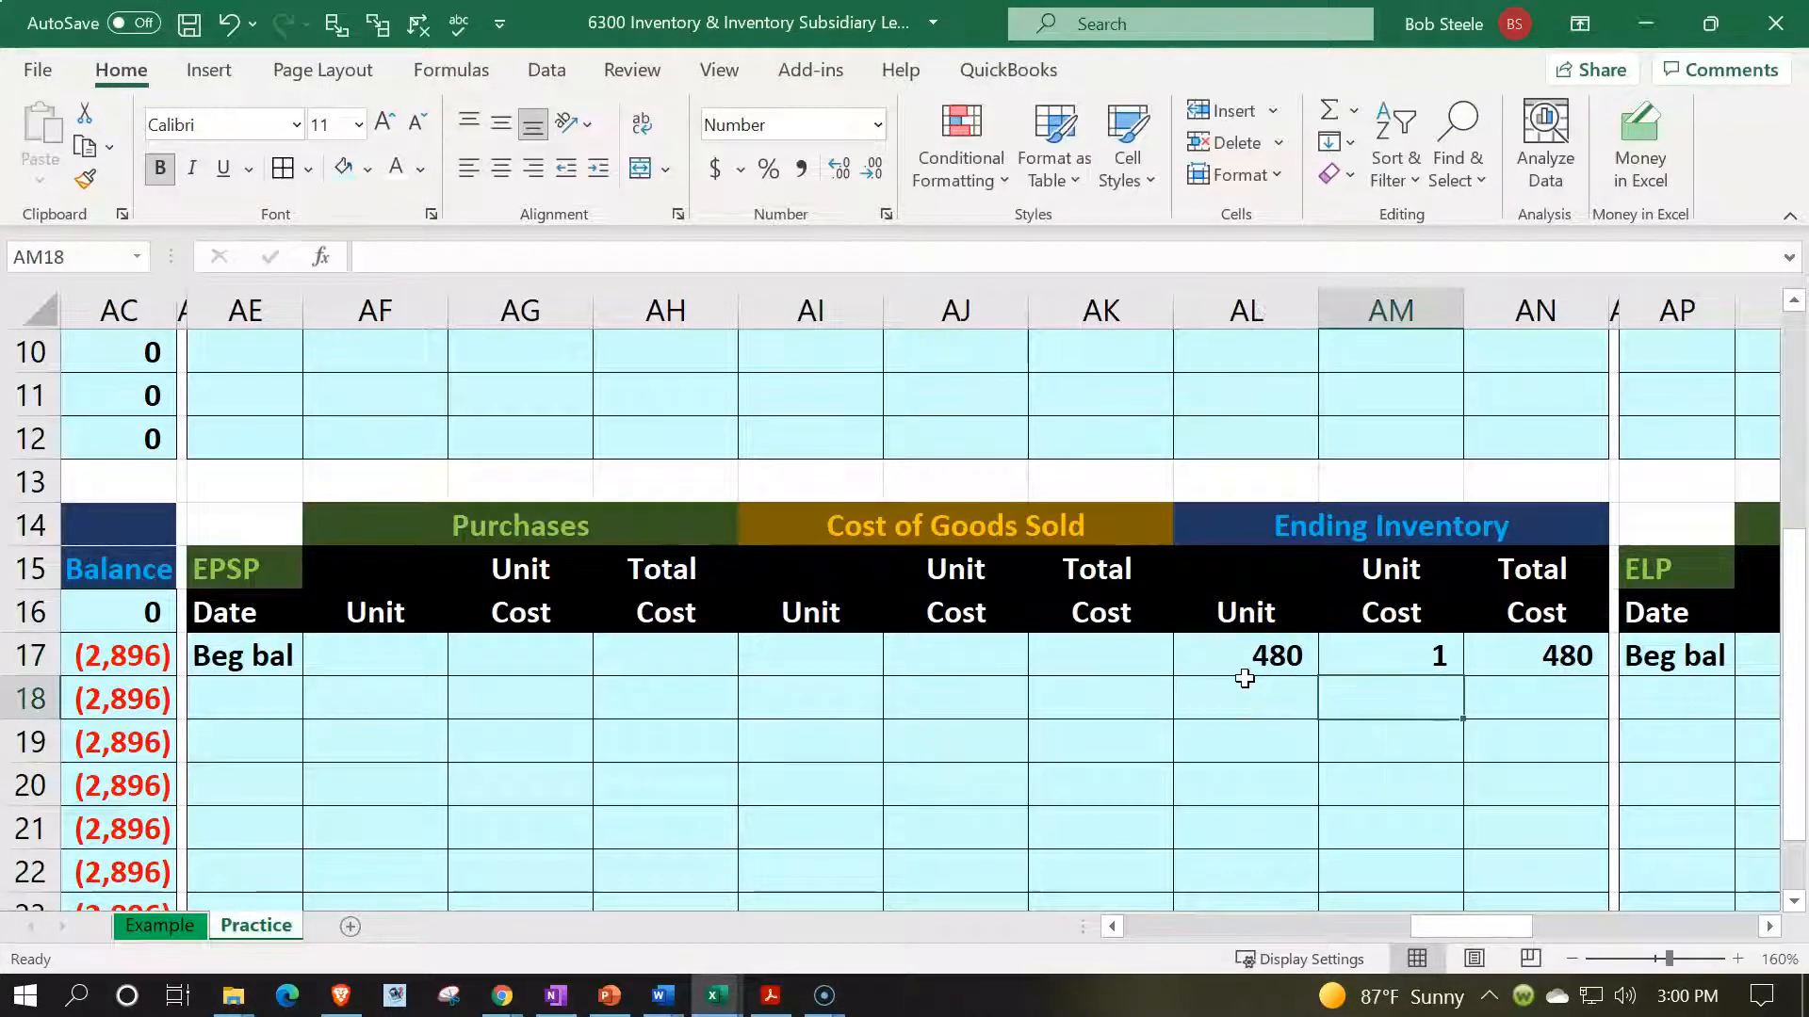
pyautogui.press('Right')
pyautogui.press('Right')
pyautogui.press('Right')
pyautogui.press('Right')
pyautogui.press('Right')
pyautogui.press('Right')
pyautogui.press('Right')
pyautogui.press('Right')
pyautogui.press('Right')
pyautogui.press('Right')
pyautogui.press('Right')
pyautogui.press('Right')
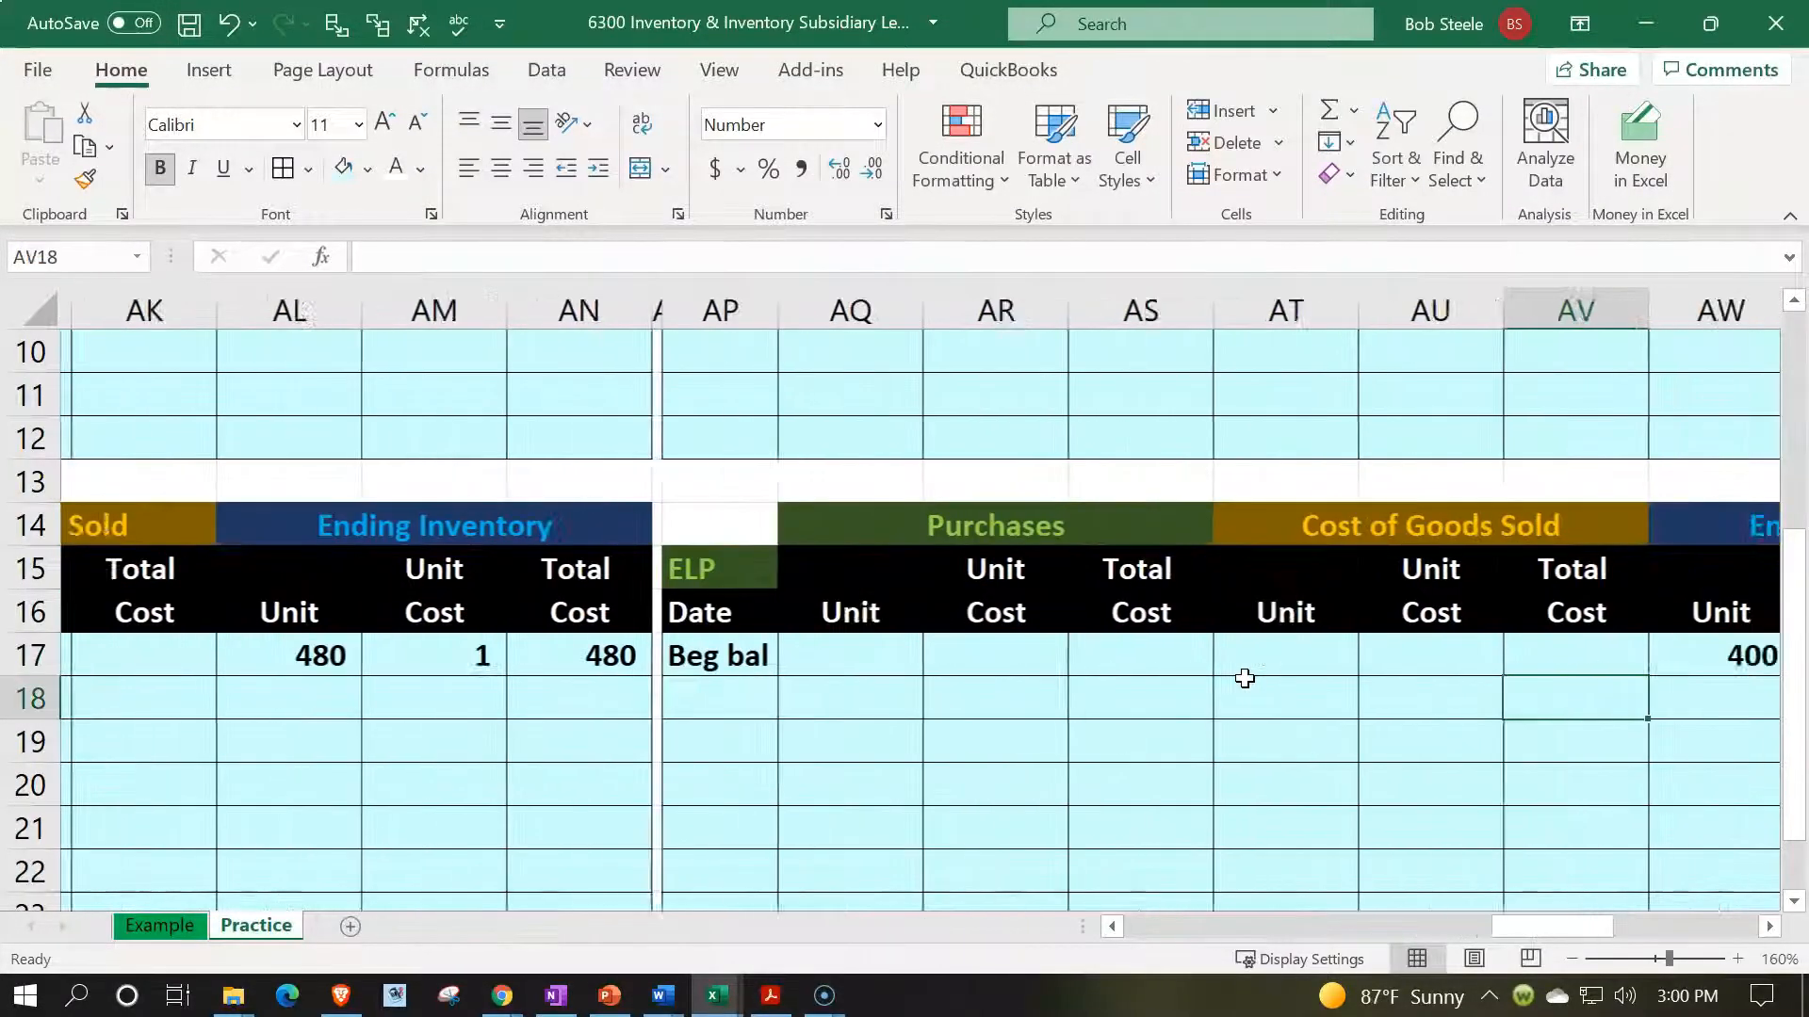
pyautogui.scroll(3, 1225, 683)
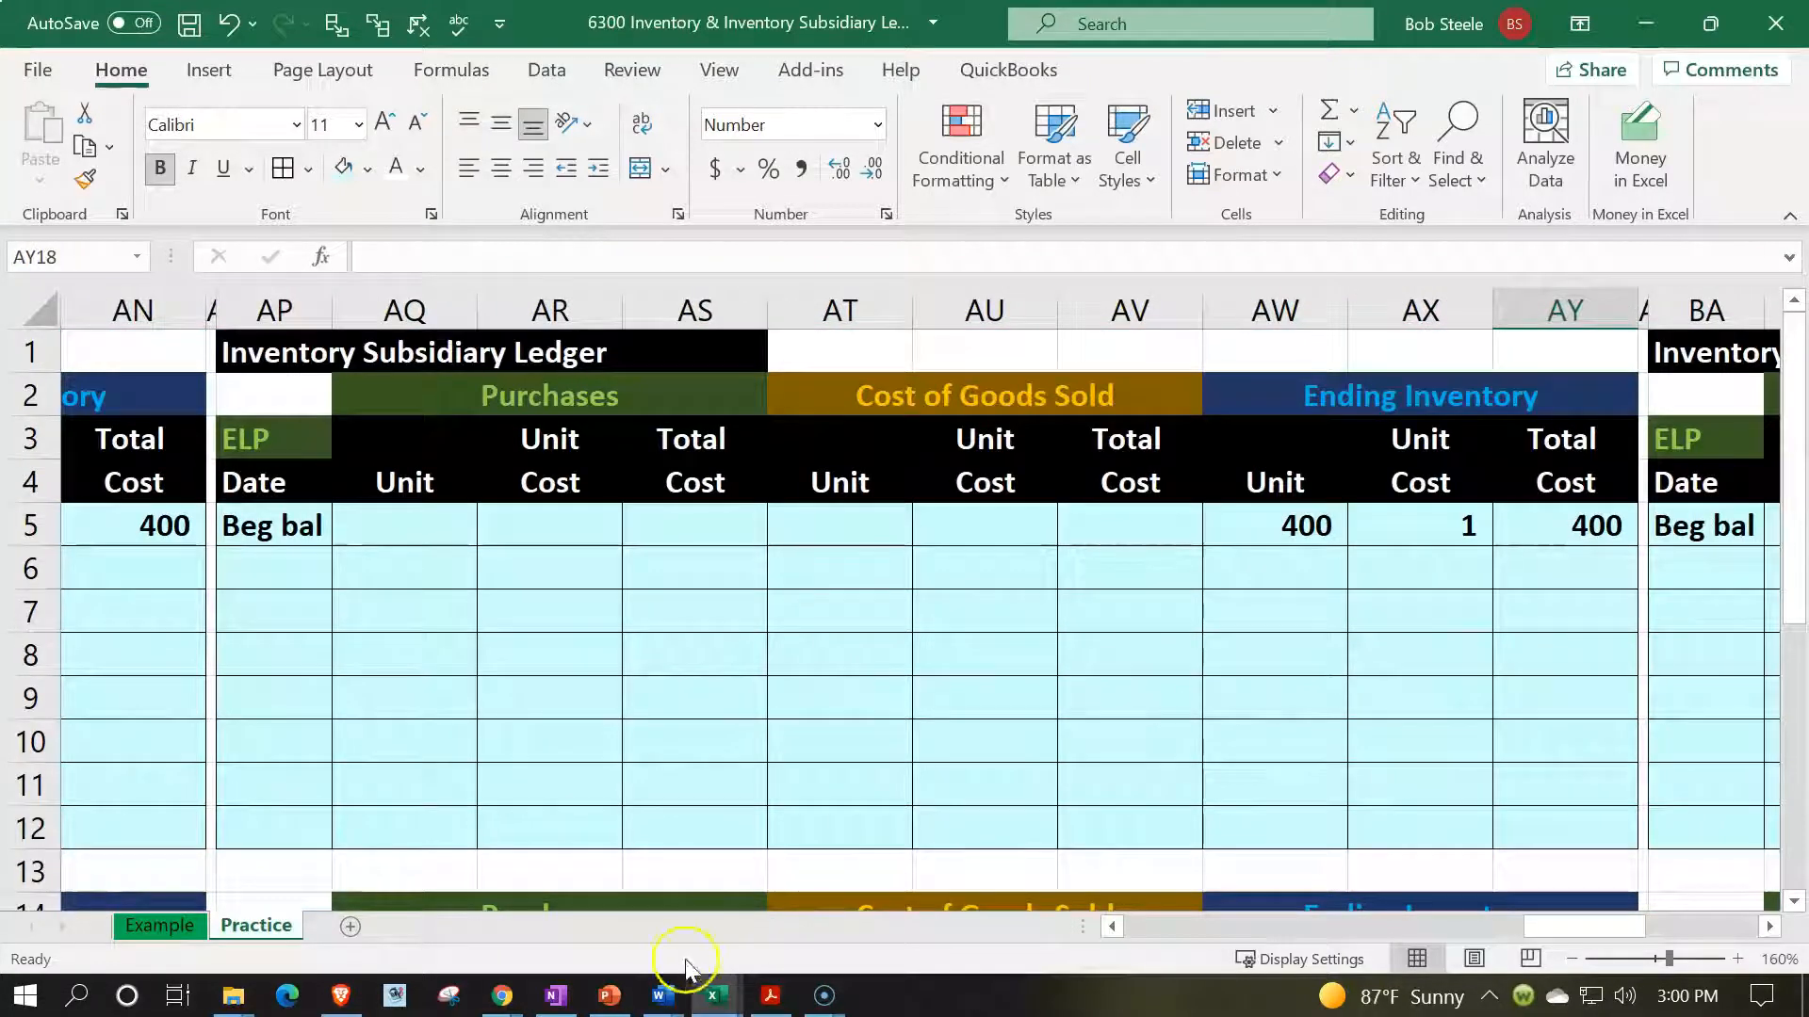
pyautogui.click(720, 993)
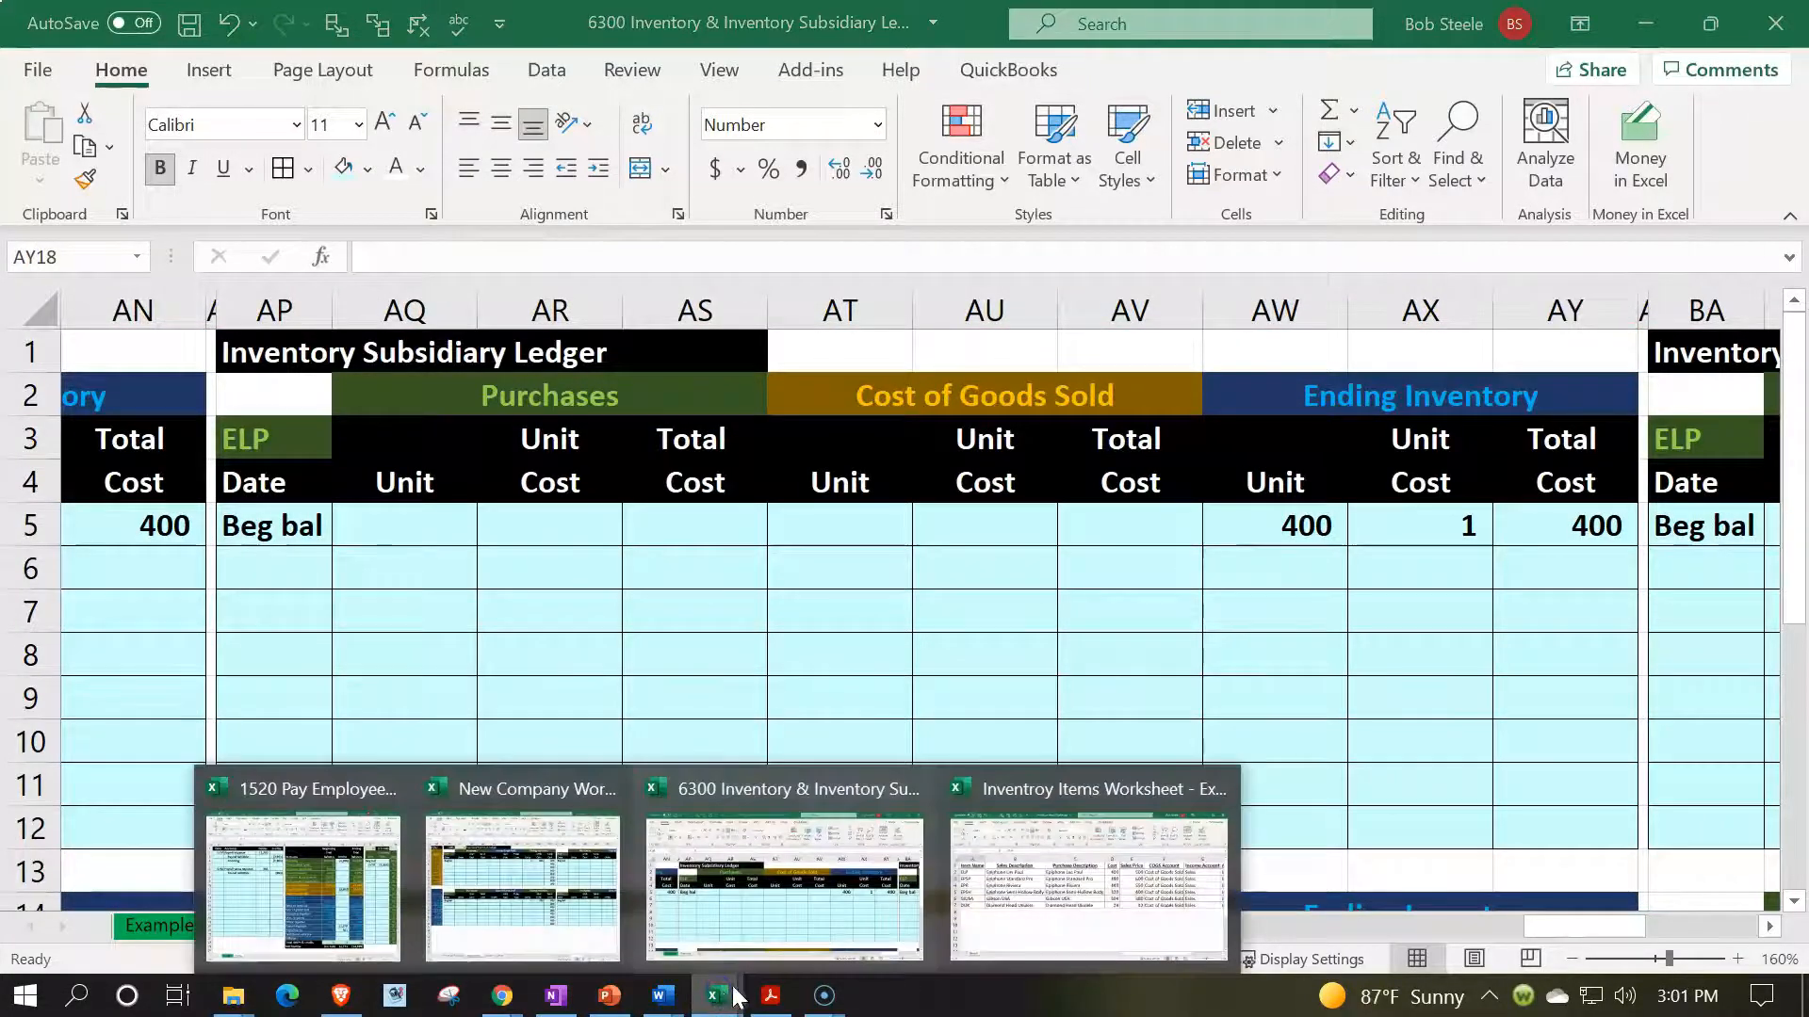
pyautogui.click(1088, 870)
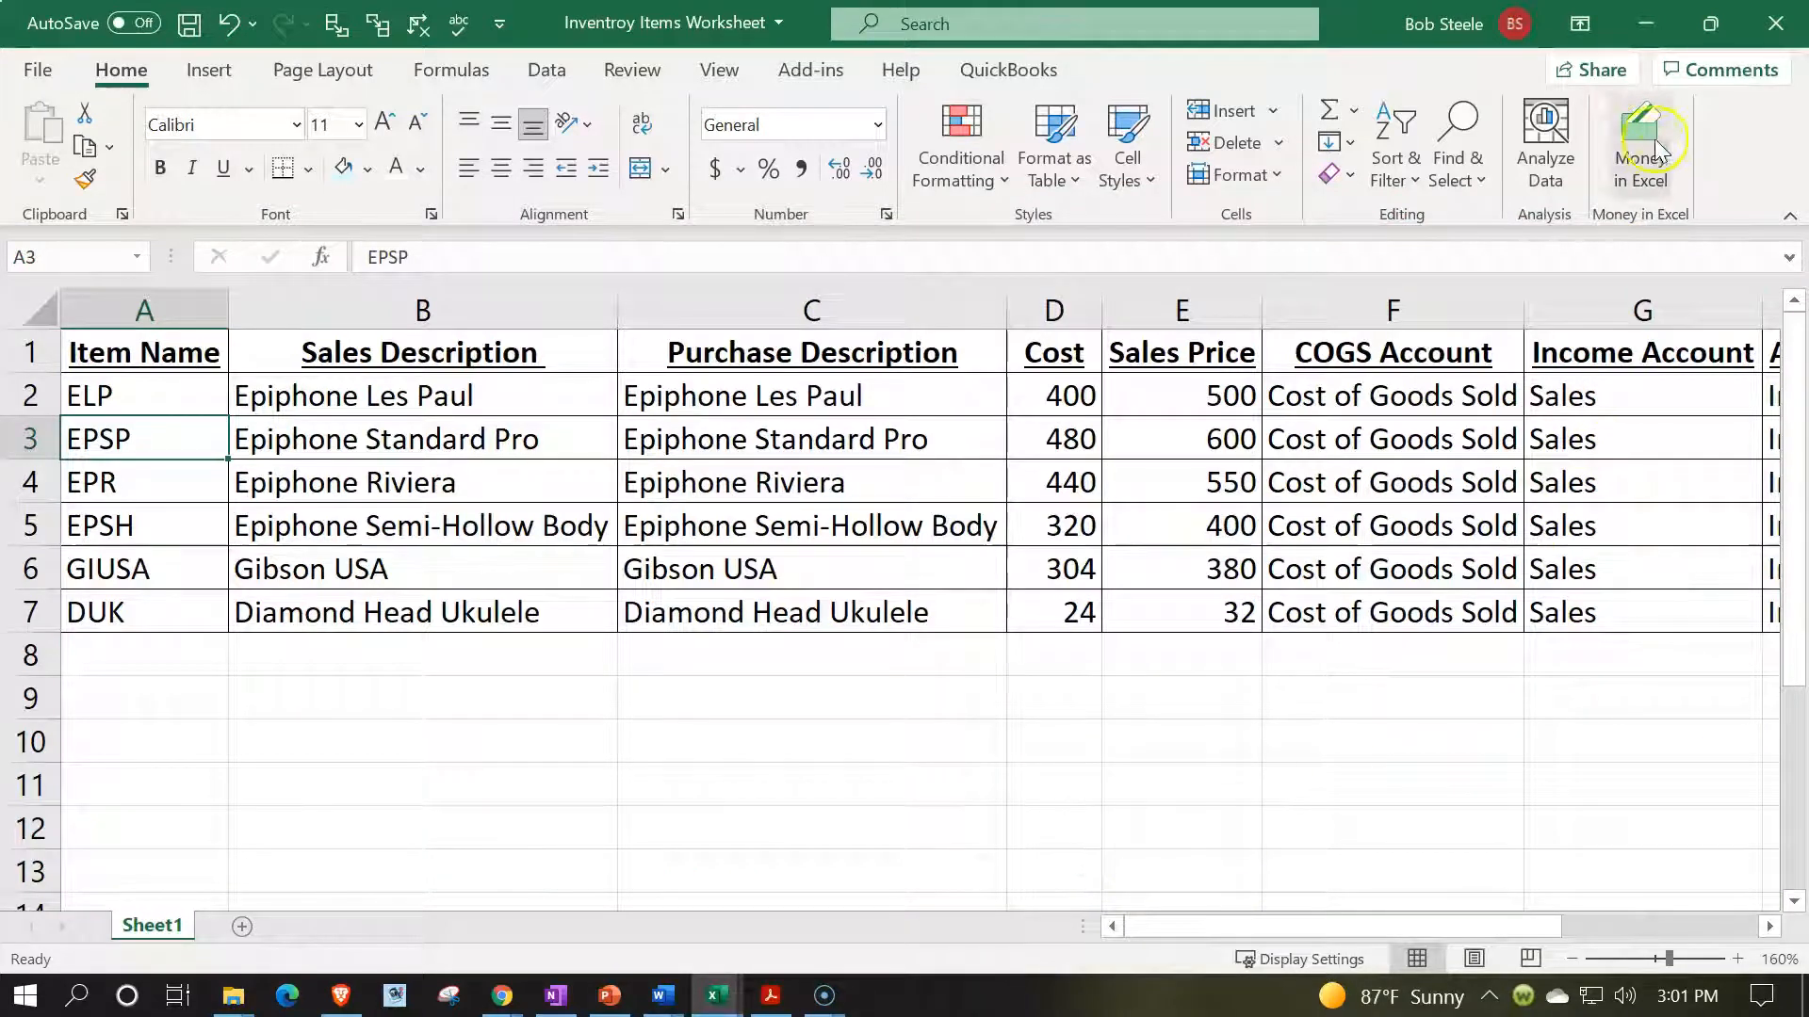
pyautogui.click(1660, 34)
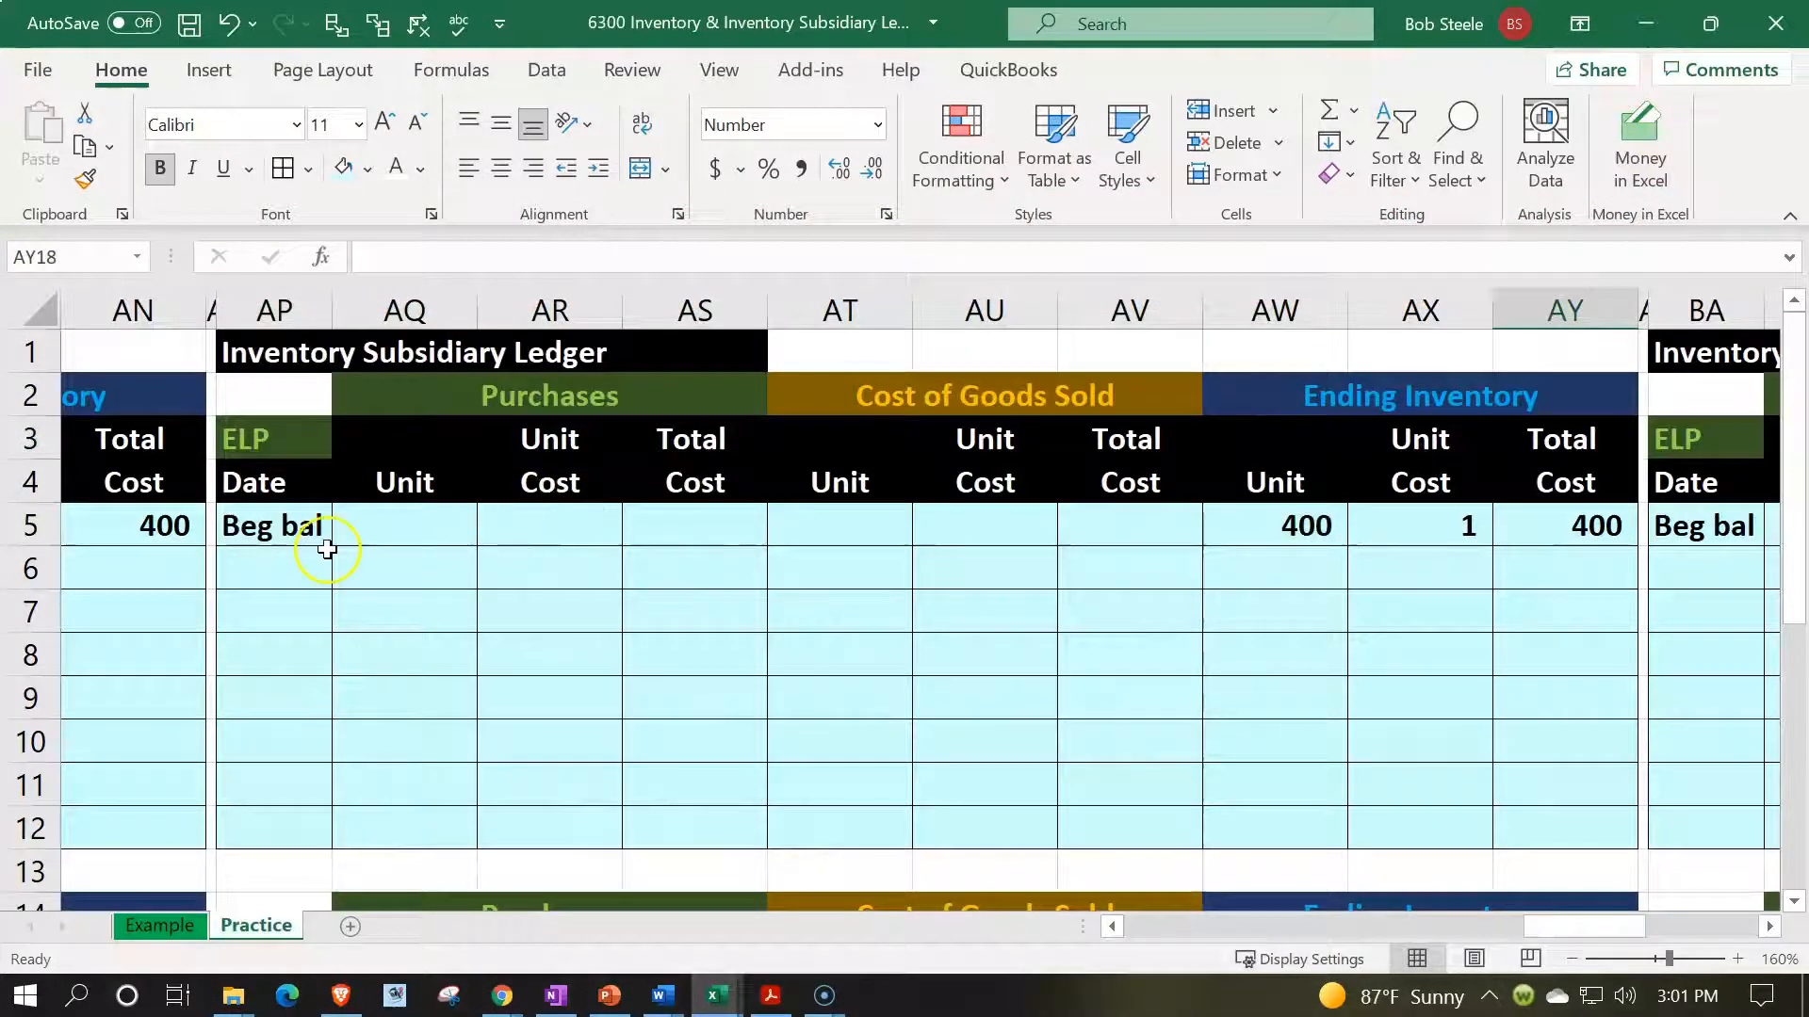
pyautogui.click(276, 440)
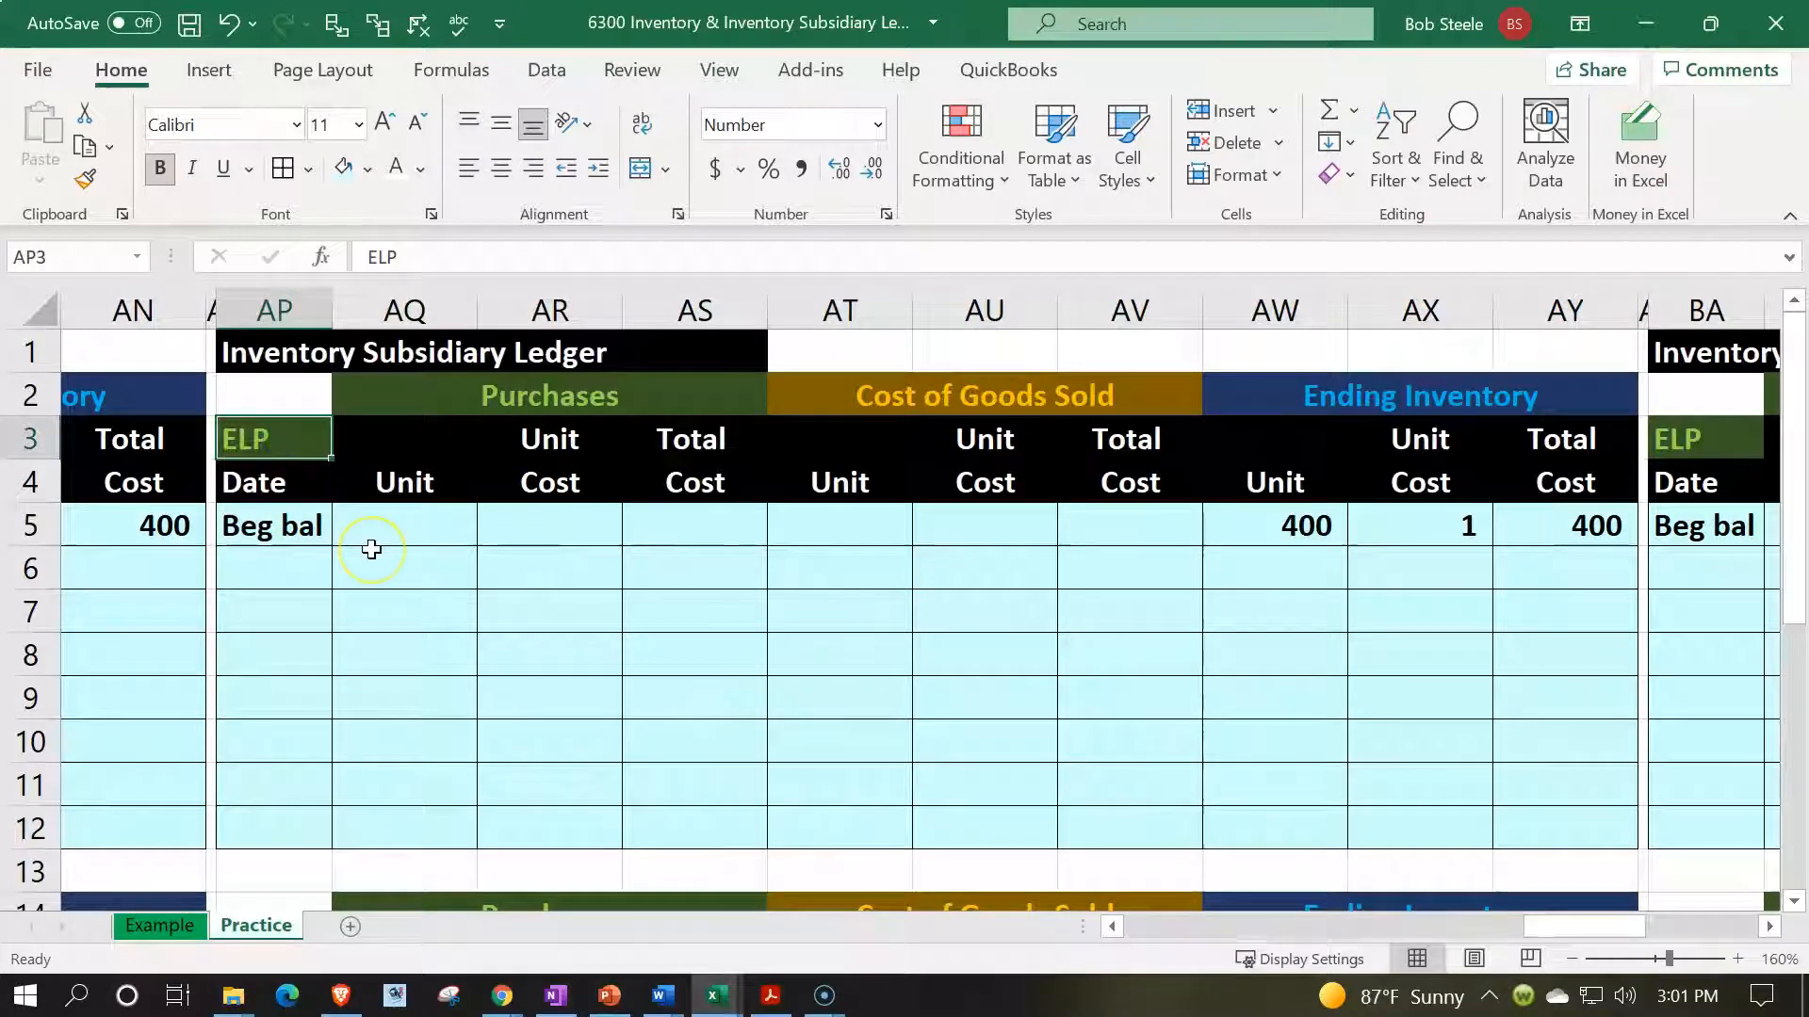
pyautogui.write('P')
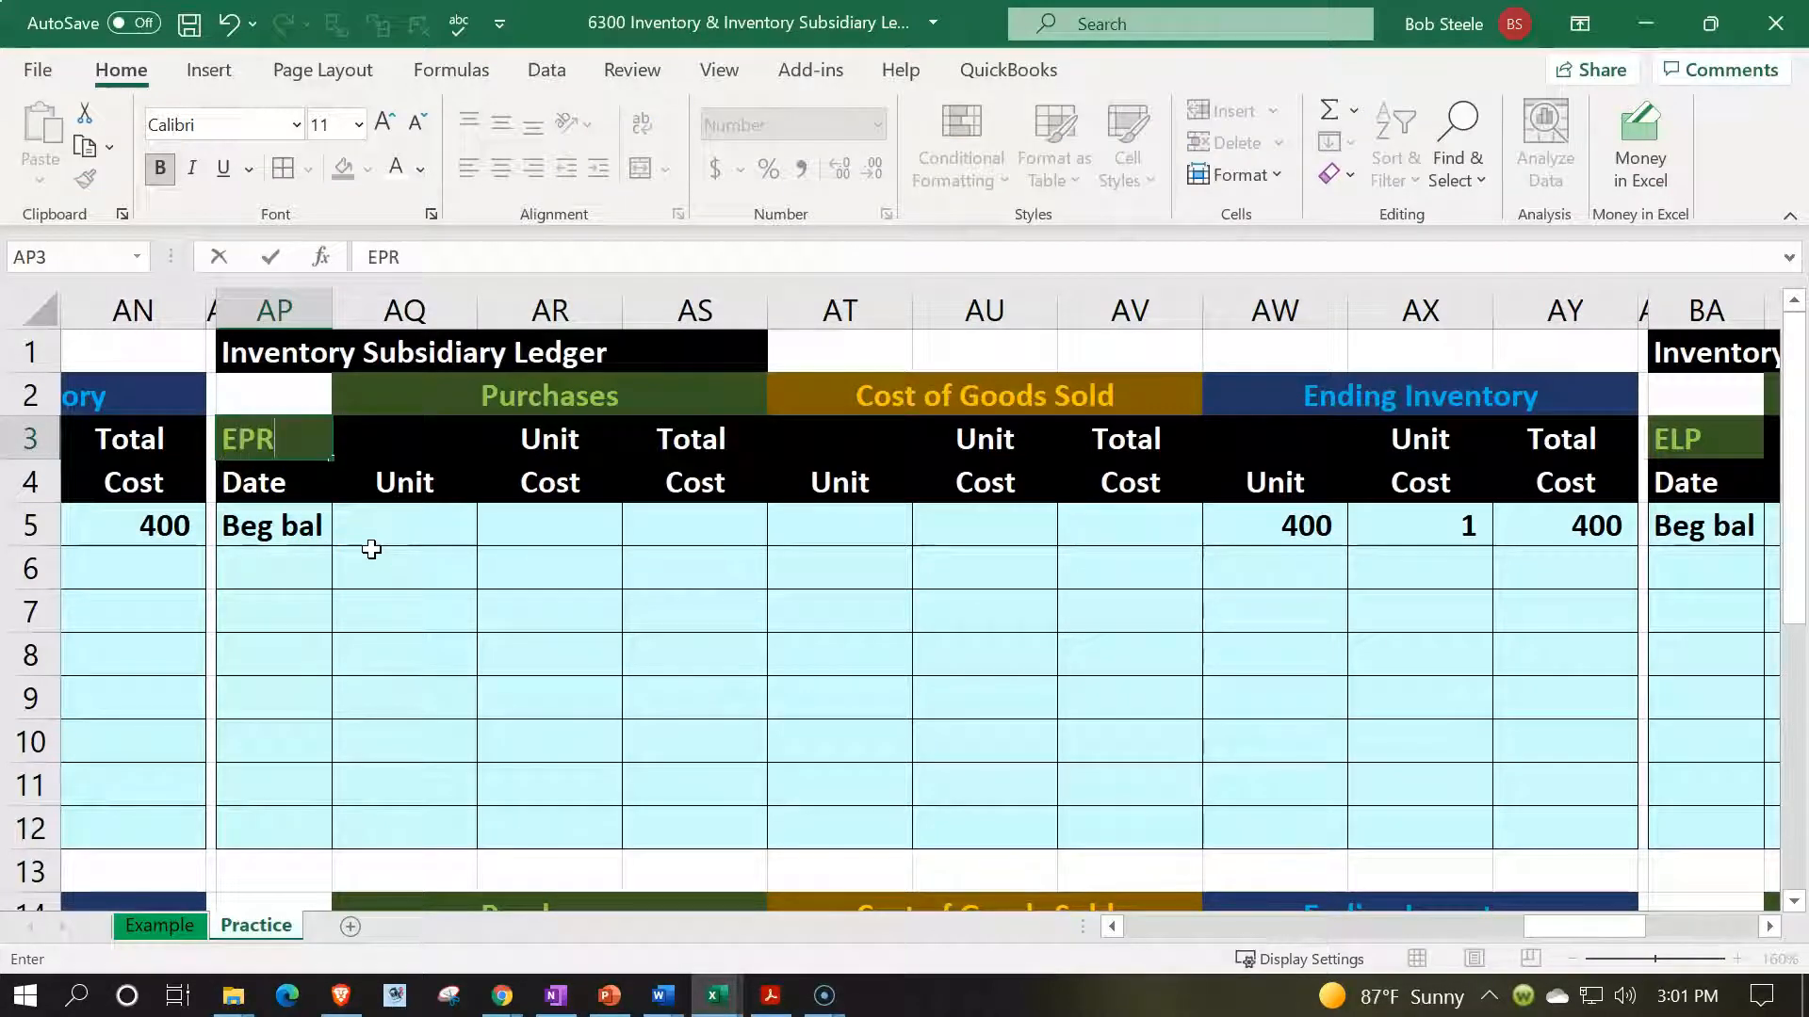
pyautogui.press('Return')
pyautogui.press('Return')
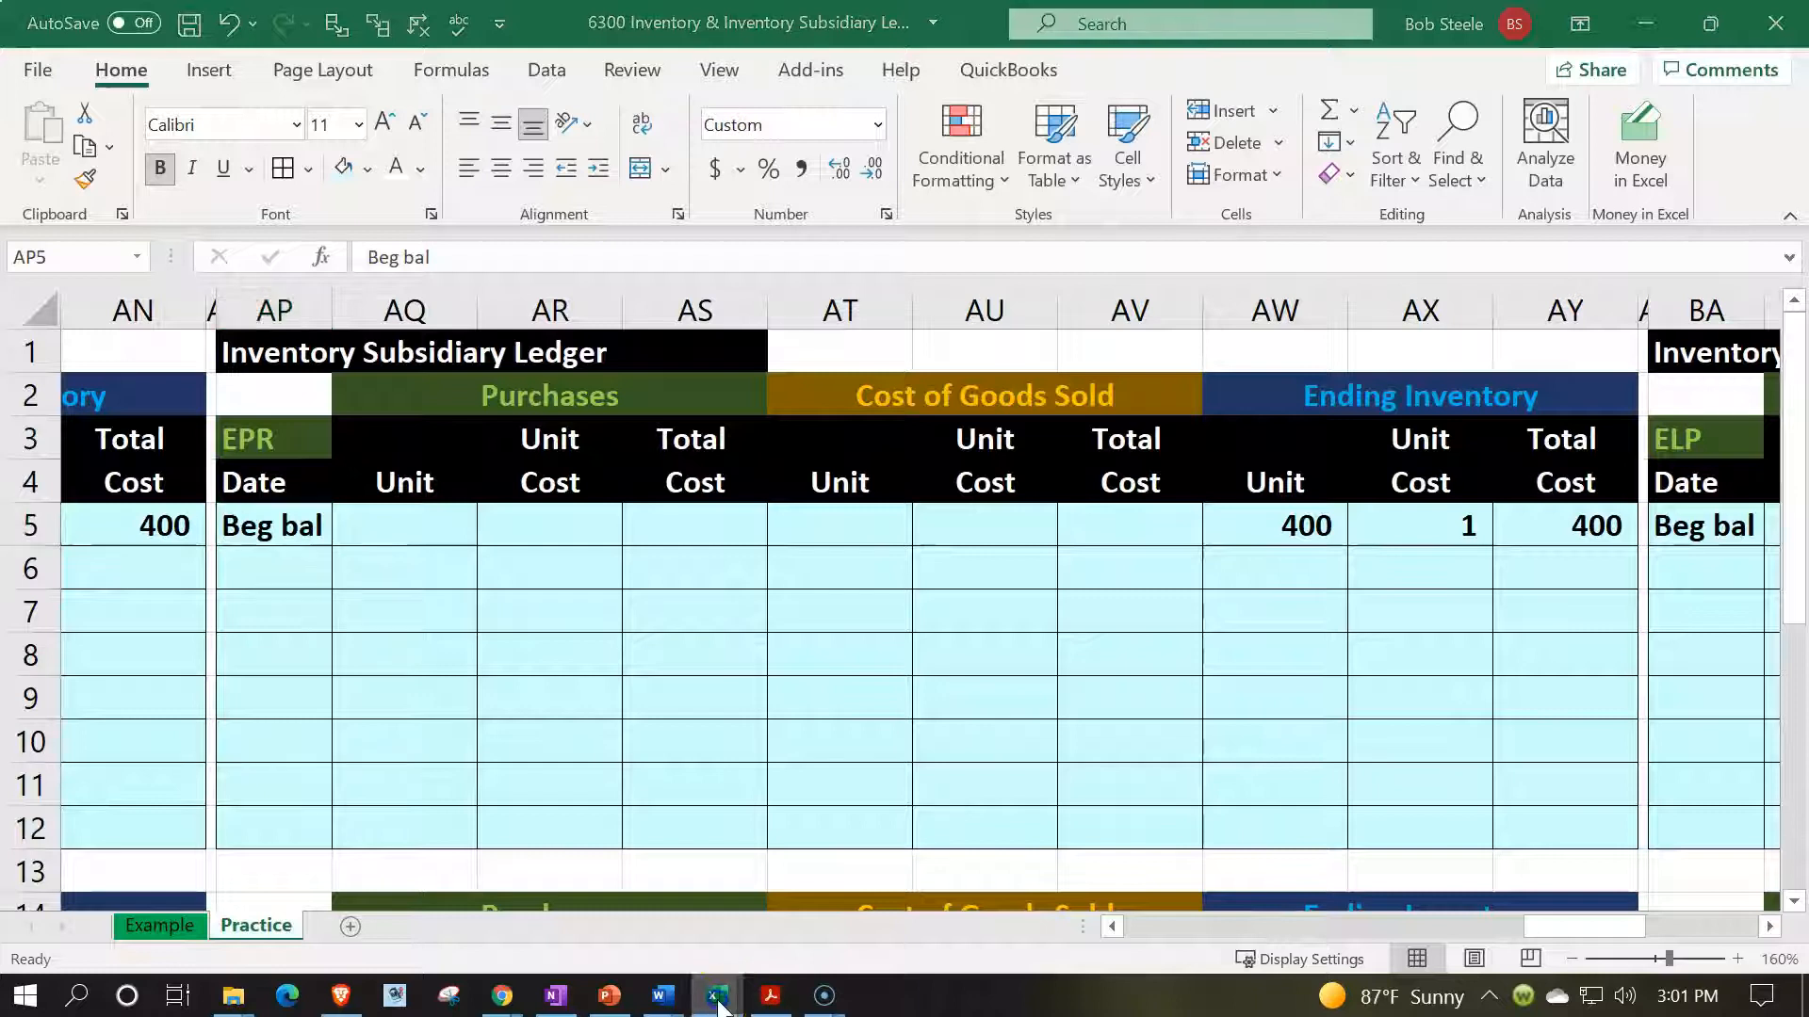
# - Look up EPR's cost and quantity on hand in the Inventroy Items Worksheet and enter 440 as its beginning balance unit in AW5
pyautogui.moveTo(716, 996)
pyautogui.click(1060, 896)
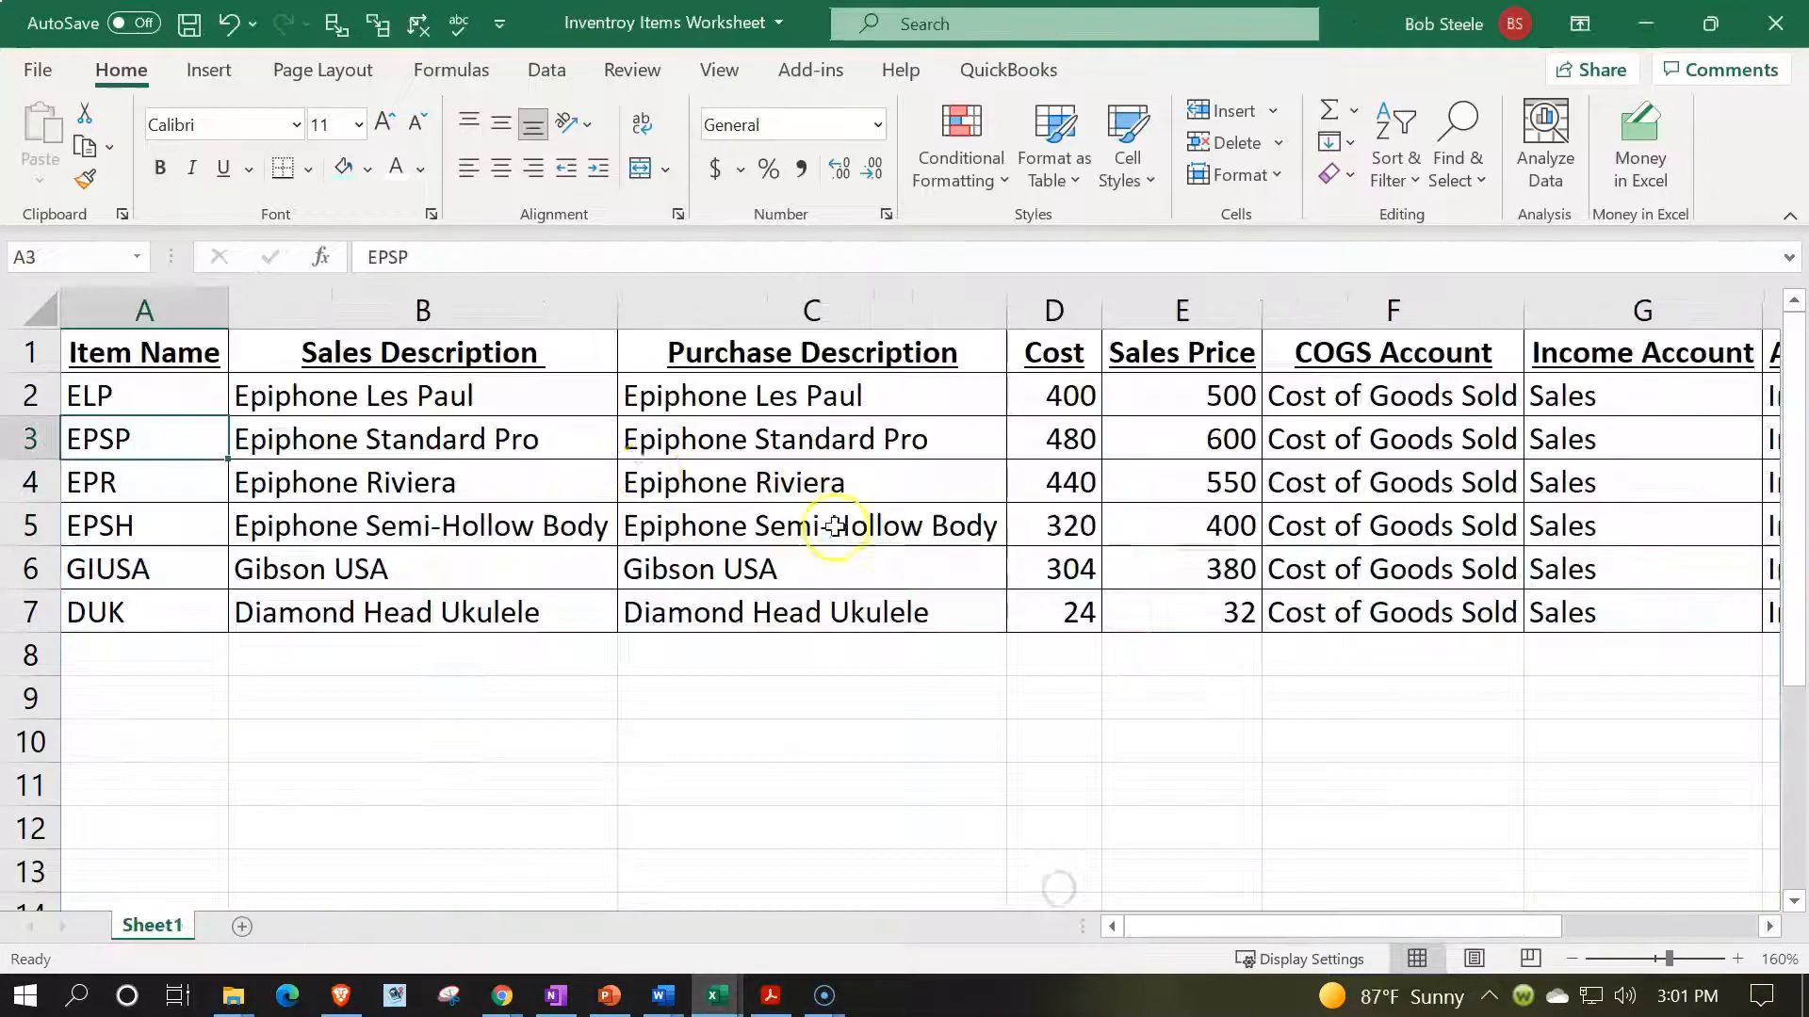
pyautogui.click(455, 485)
pyautogui.press('Right')
pyautogui.press('Right')
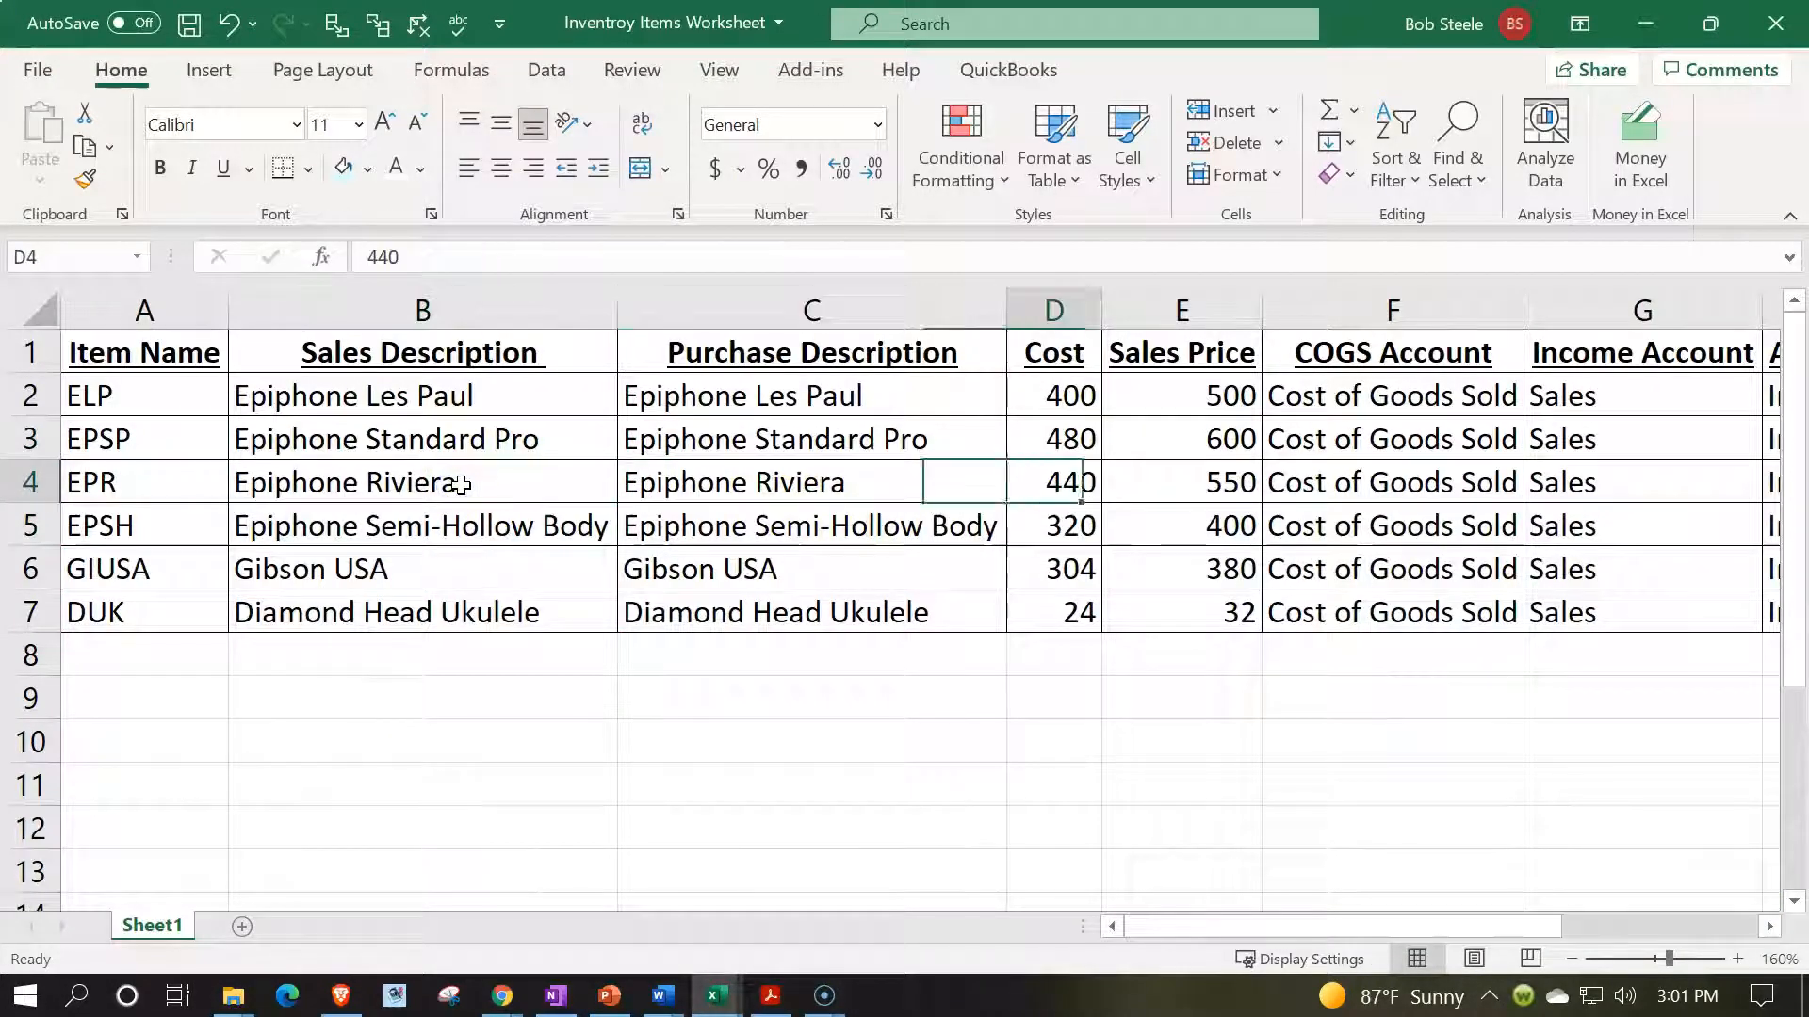
pyautogui.press('Right')
pyautogui.press('Right')
pyautogui.press('Right')
pyautogui.press('Right')
pyautogui.press('Right')
pyautogui.press('Right')
pyautogui.press('Right')
pyautogui.press('Right')
pyautogui.press('Left')
pyautogui.press('Left')
pyautogui.press('Left')
pyautogui.press('Left')
pyautogui.press('Left')
pyautogui.press('Left')
pyautogui.press('Left')
pyautogui.press('Left')
pyautogui.press('Left')
pyautogui.press('Left')
pyautogui.press('Left')
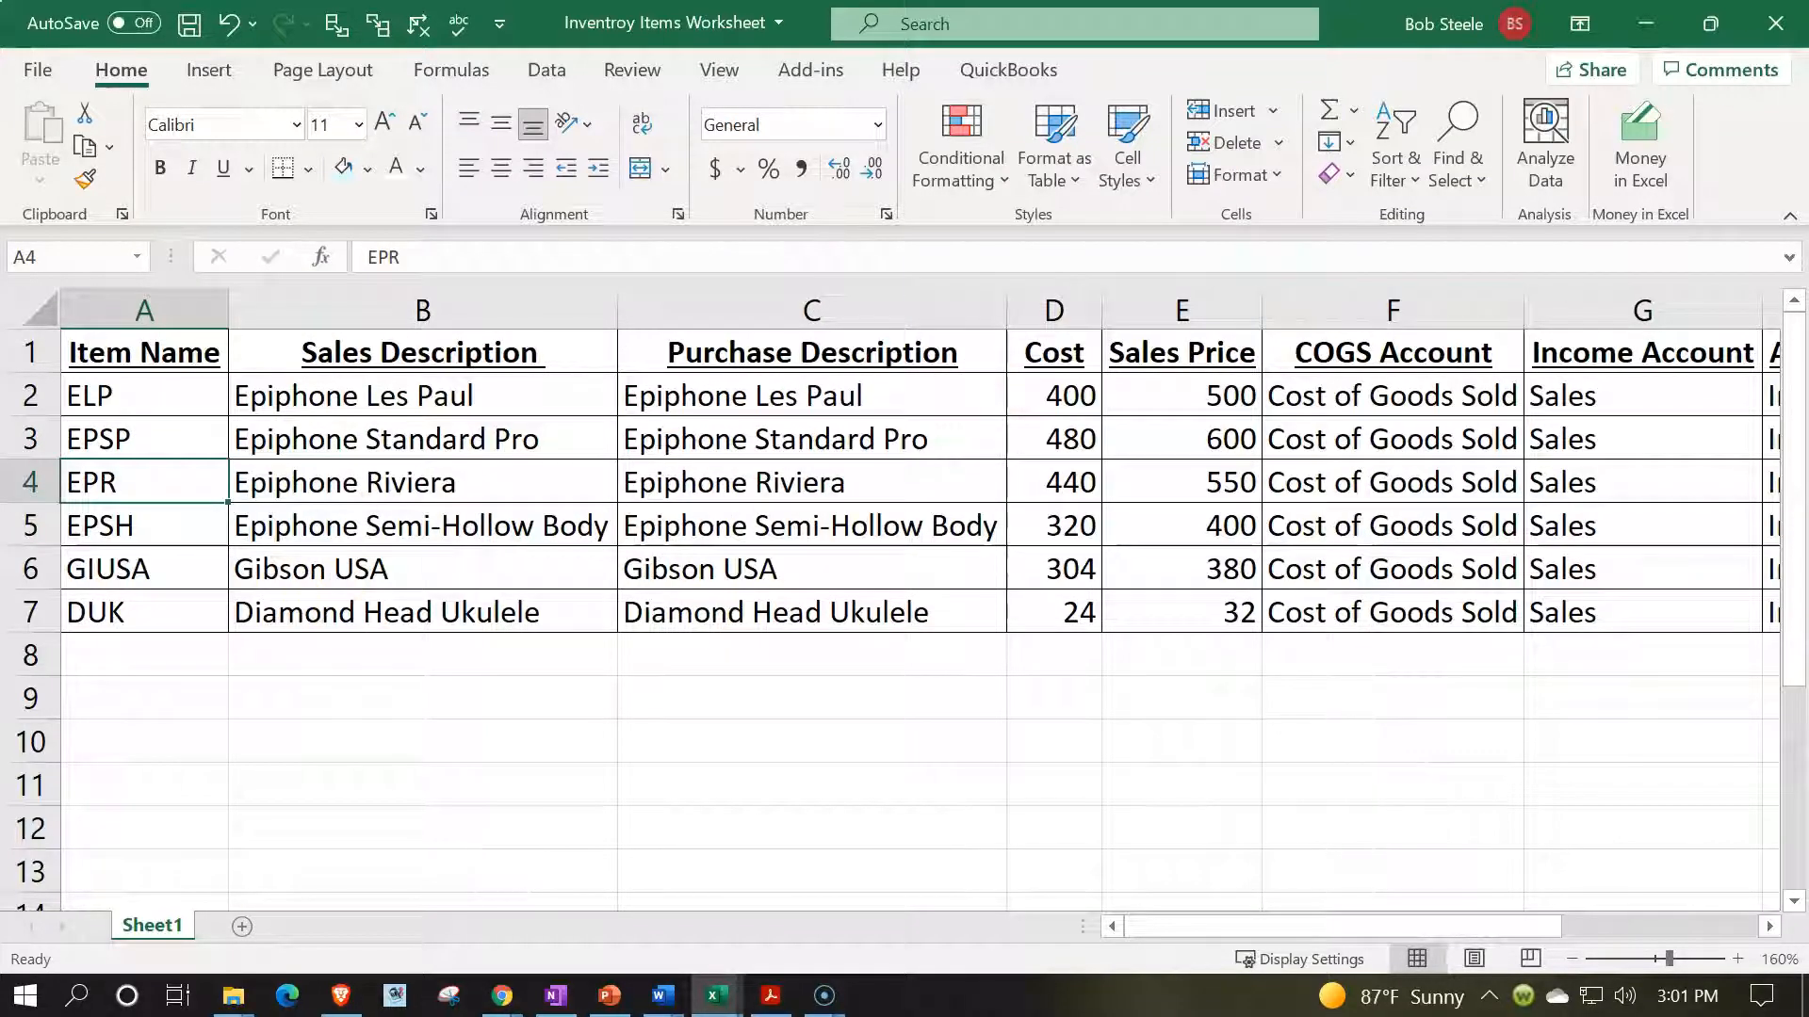
pyautogui.click(1645, 25)
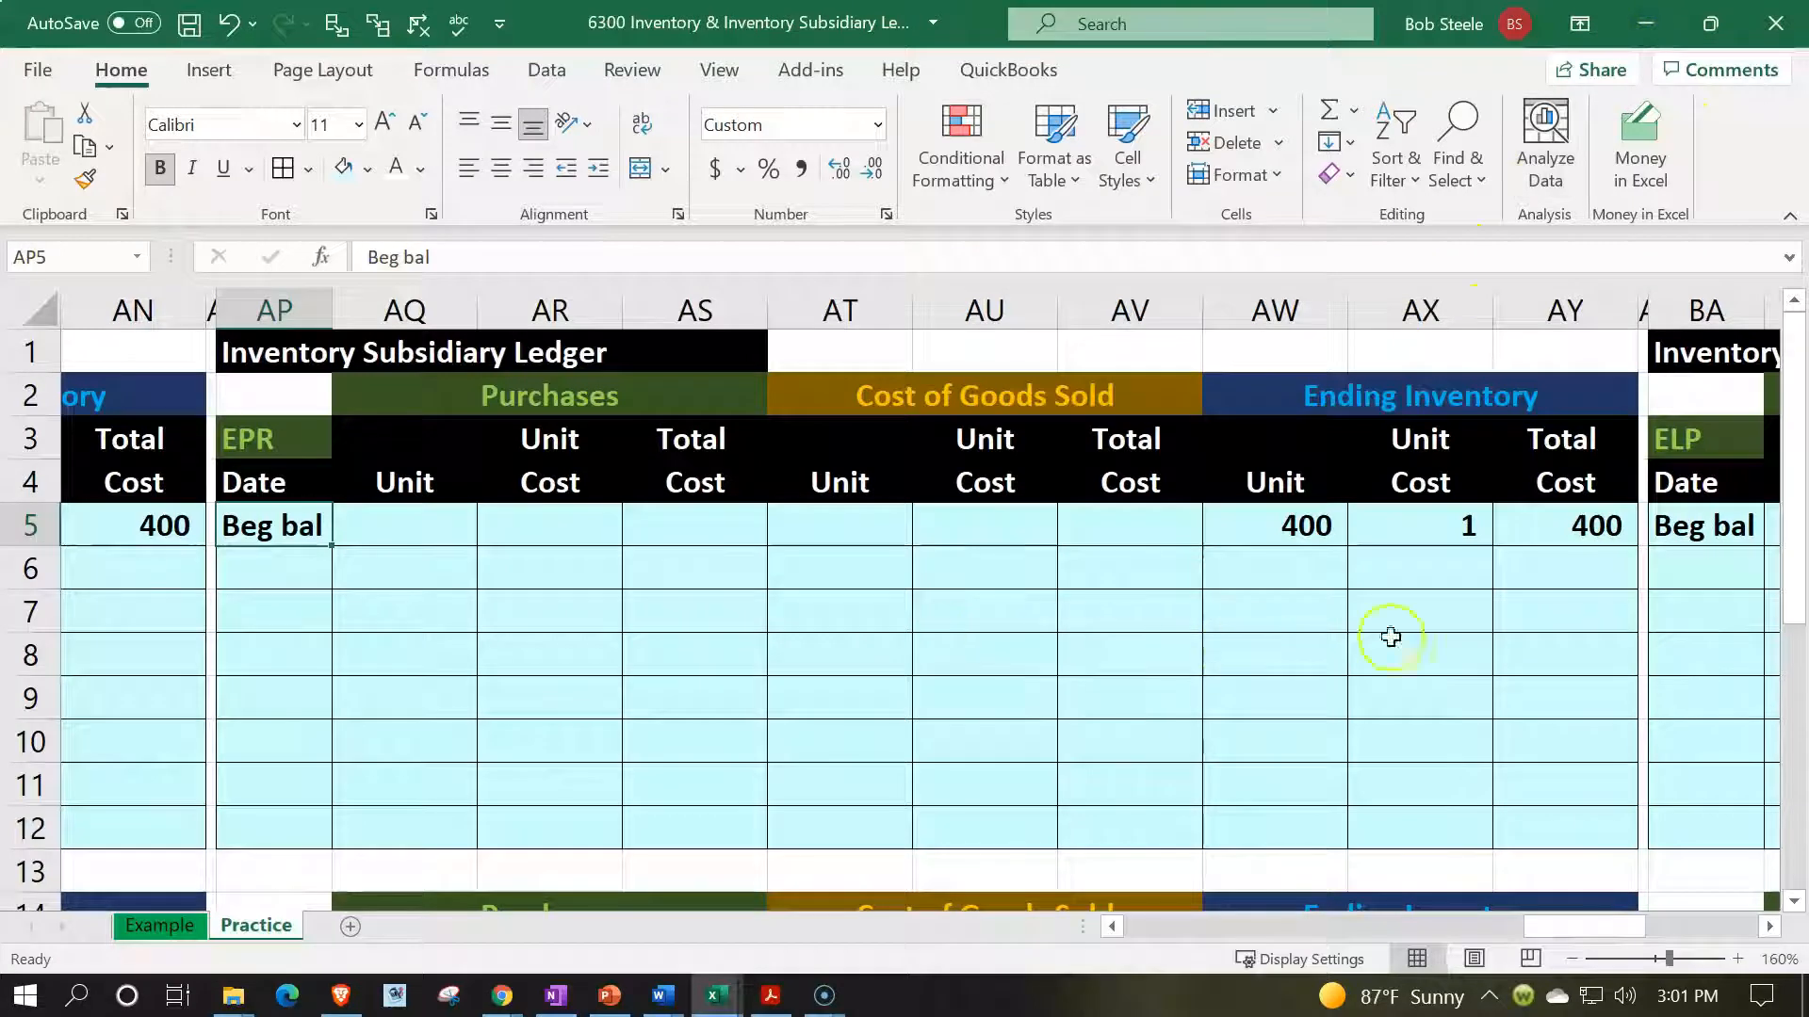
pyautogui.click(1311, 537)
pyautogui.write('440')
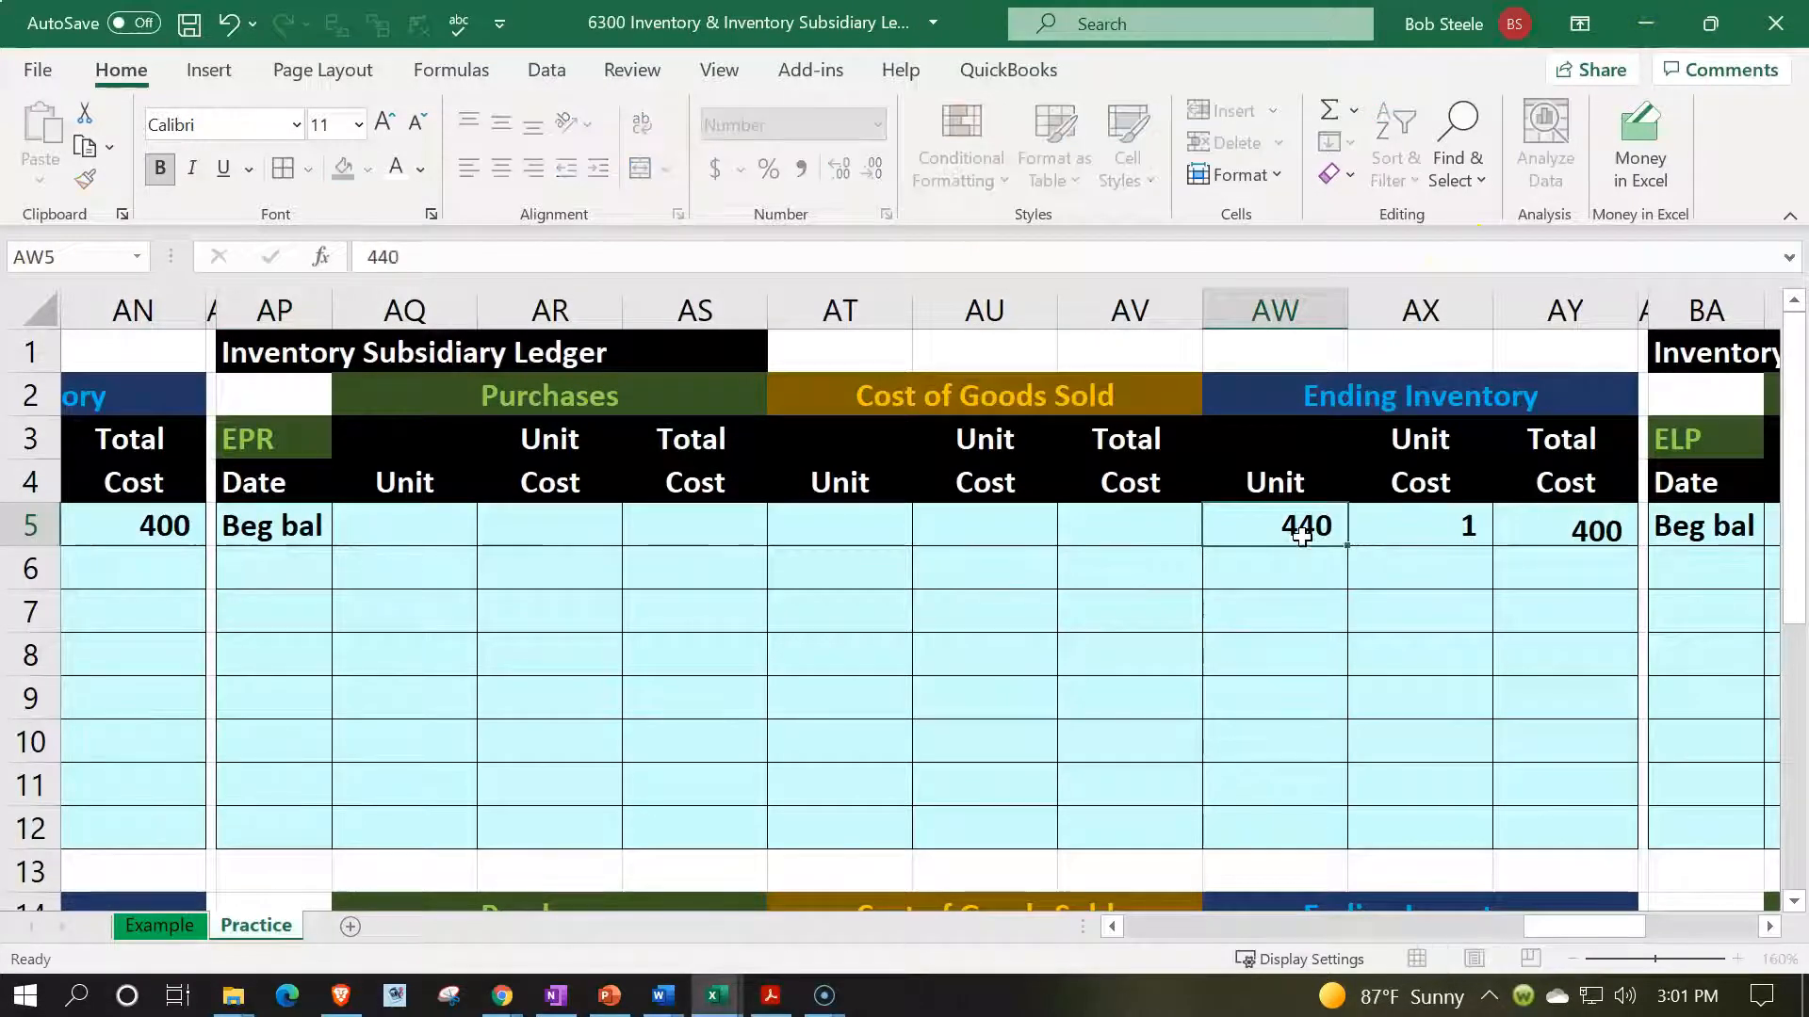
pyautogui.press('Return')
# - Check the fourth item name in the Inventroy Items Worksheet and label the second lower ledger in AP15 as EPSH
pyautogui.scroll(-4, 1253, 584)
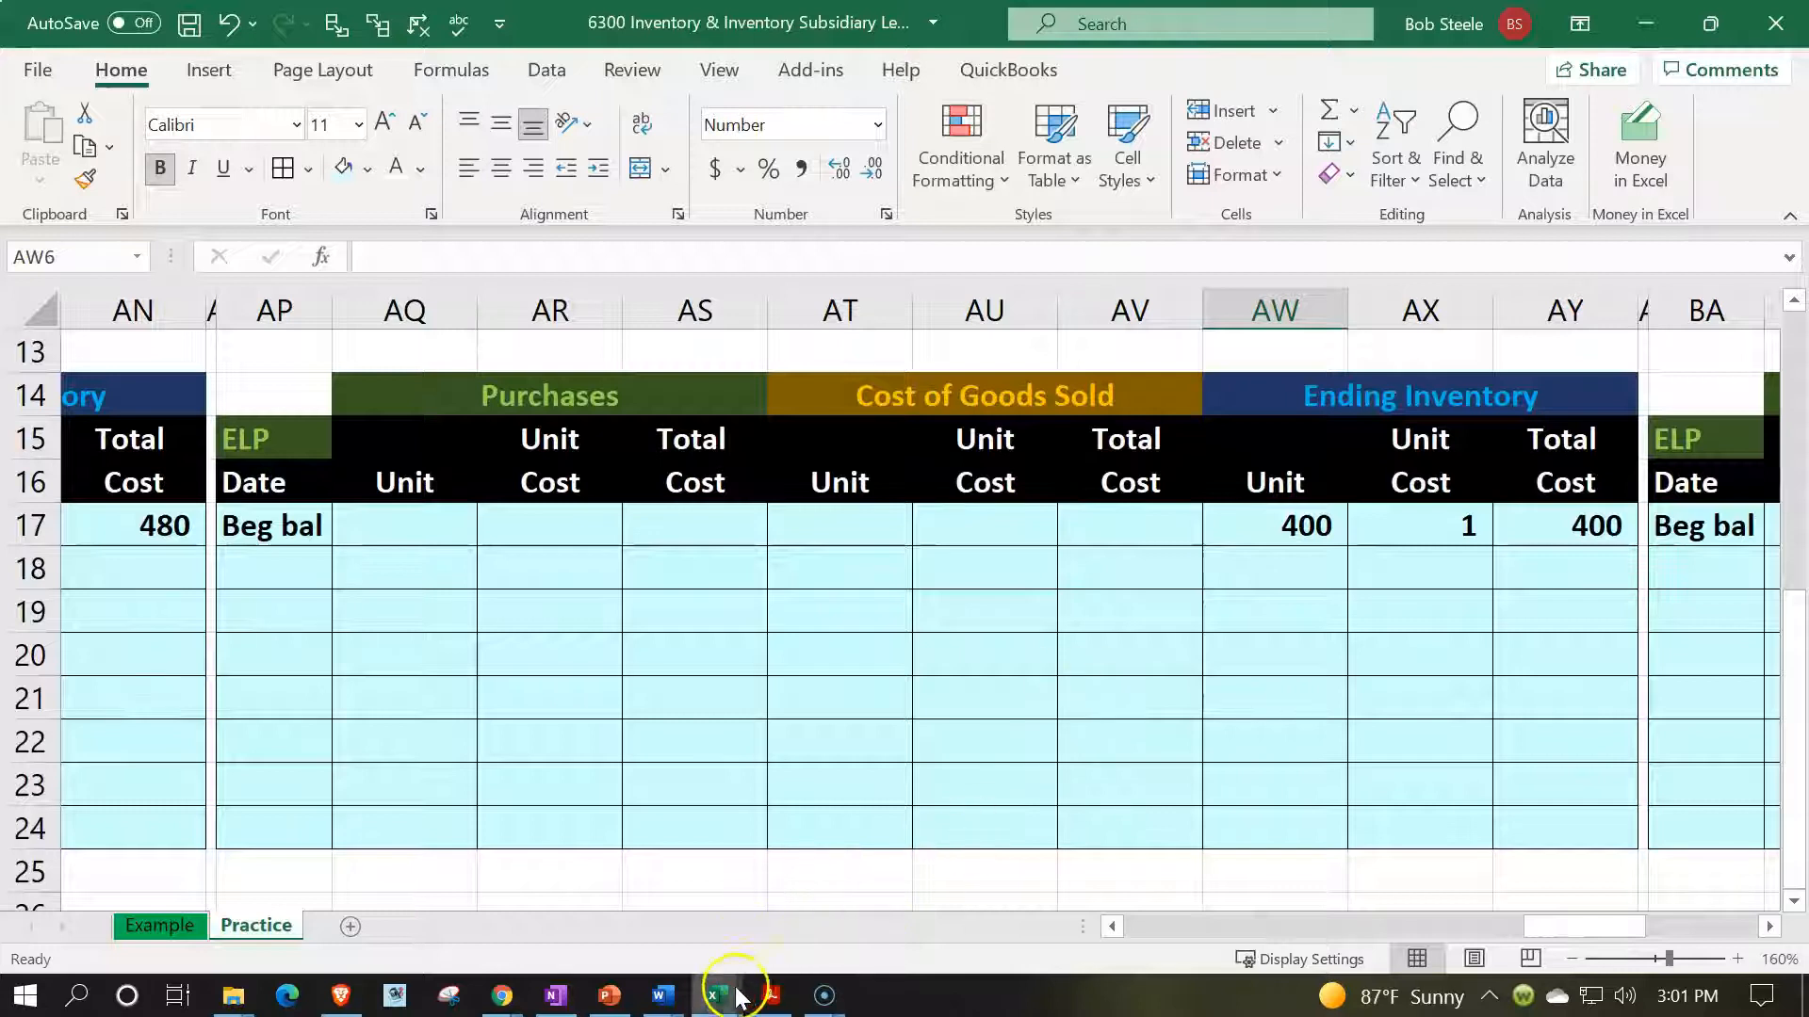
pyautogui.moveTo(716, 996)
pyautogui.click(1061, 888)
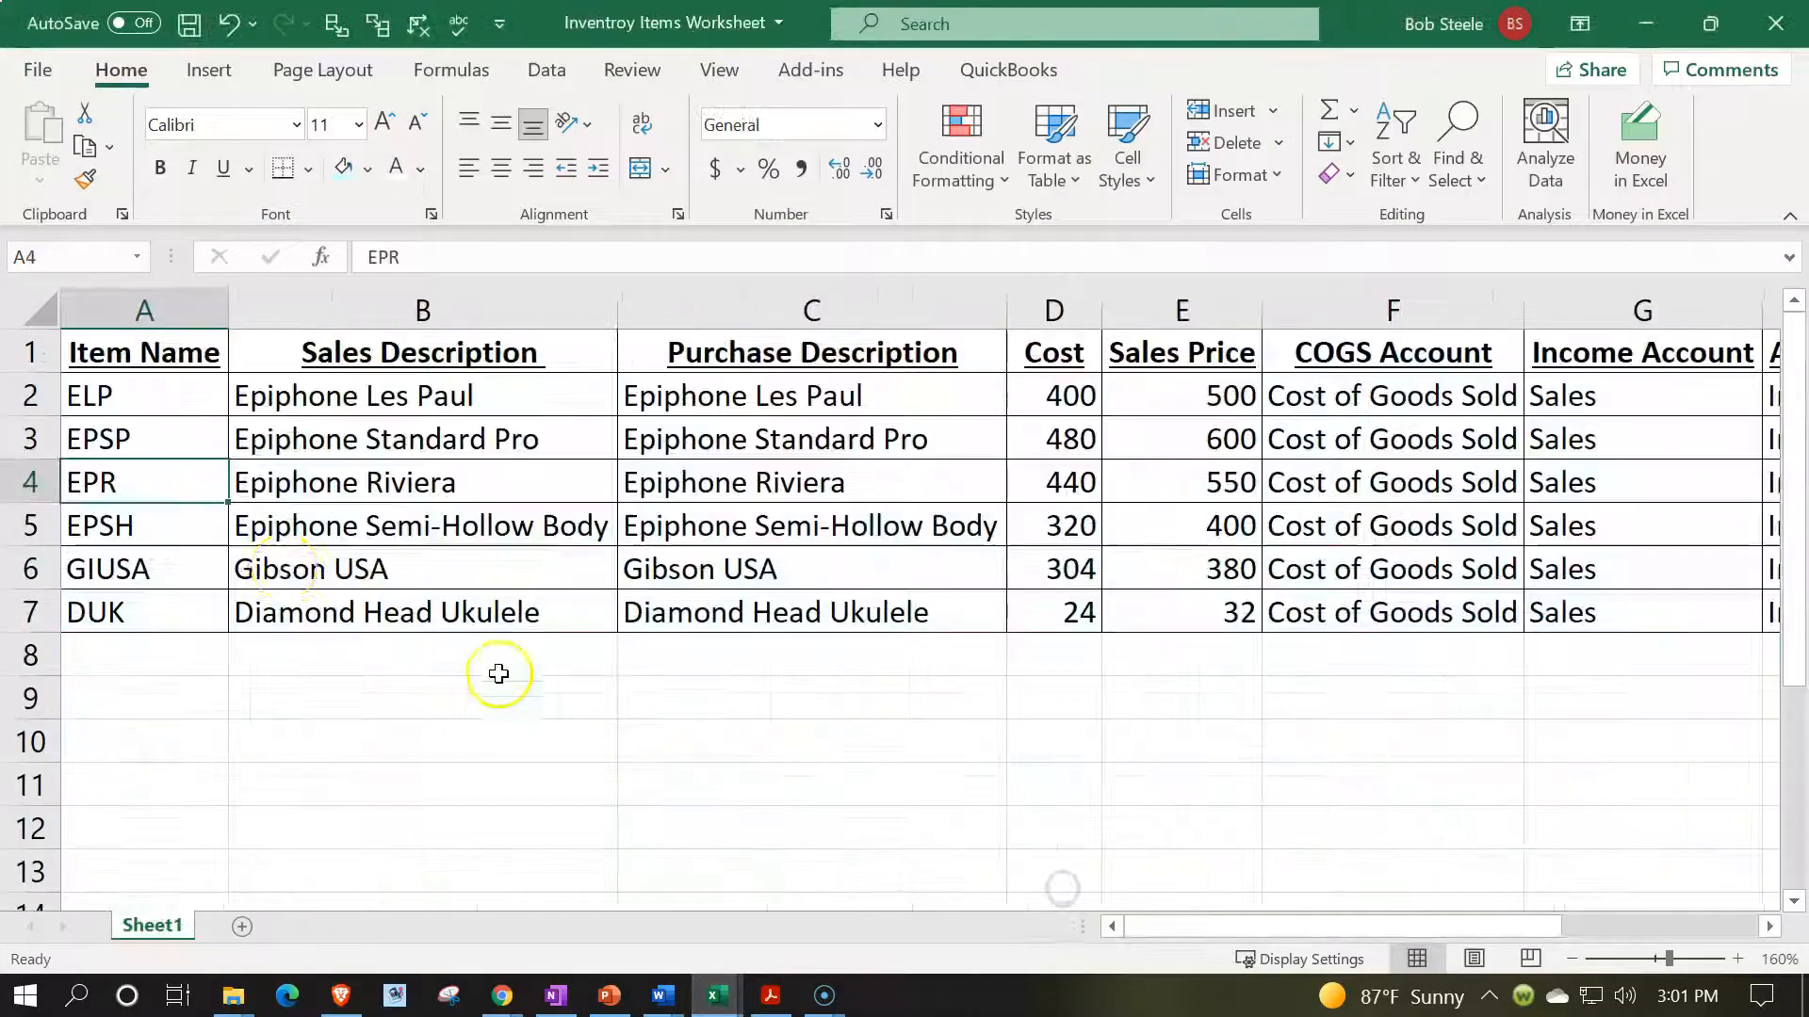
pyautogui.click(149, 523)
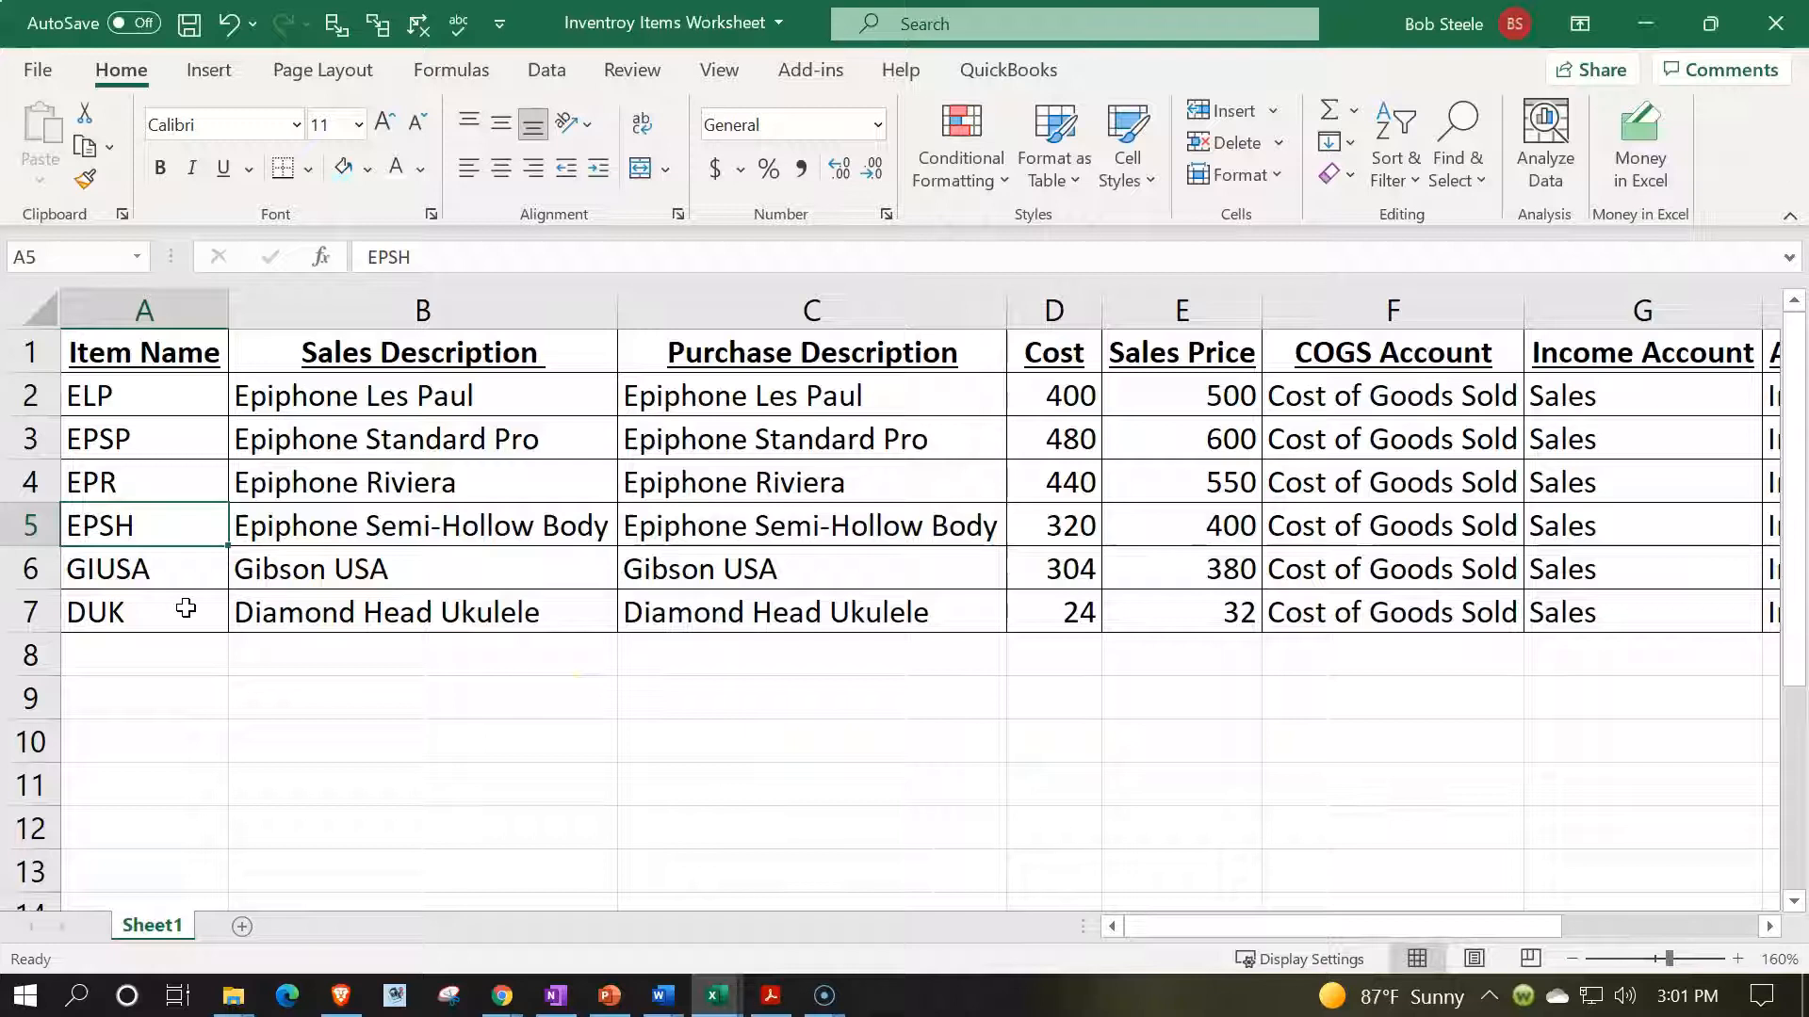
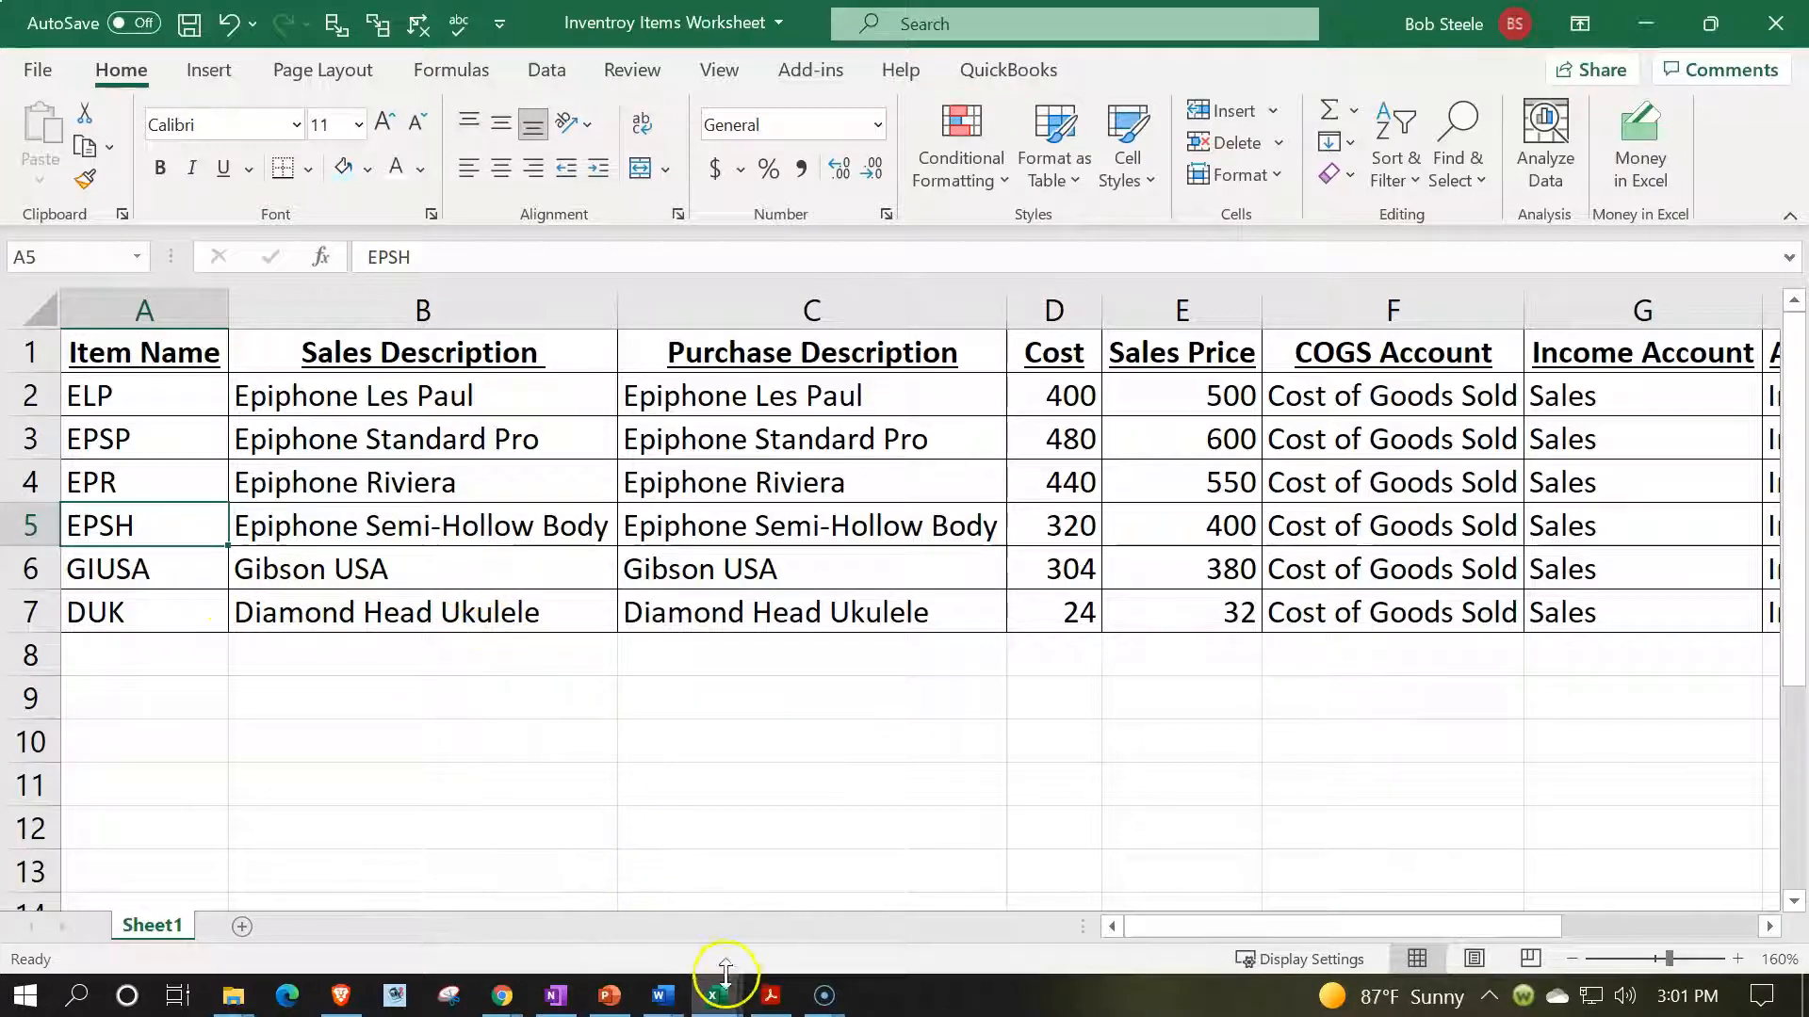
pyautogui.click(1646, 23)
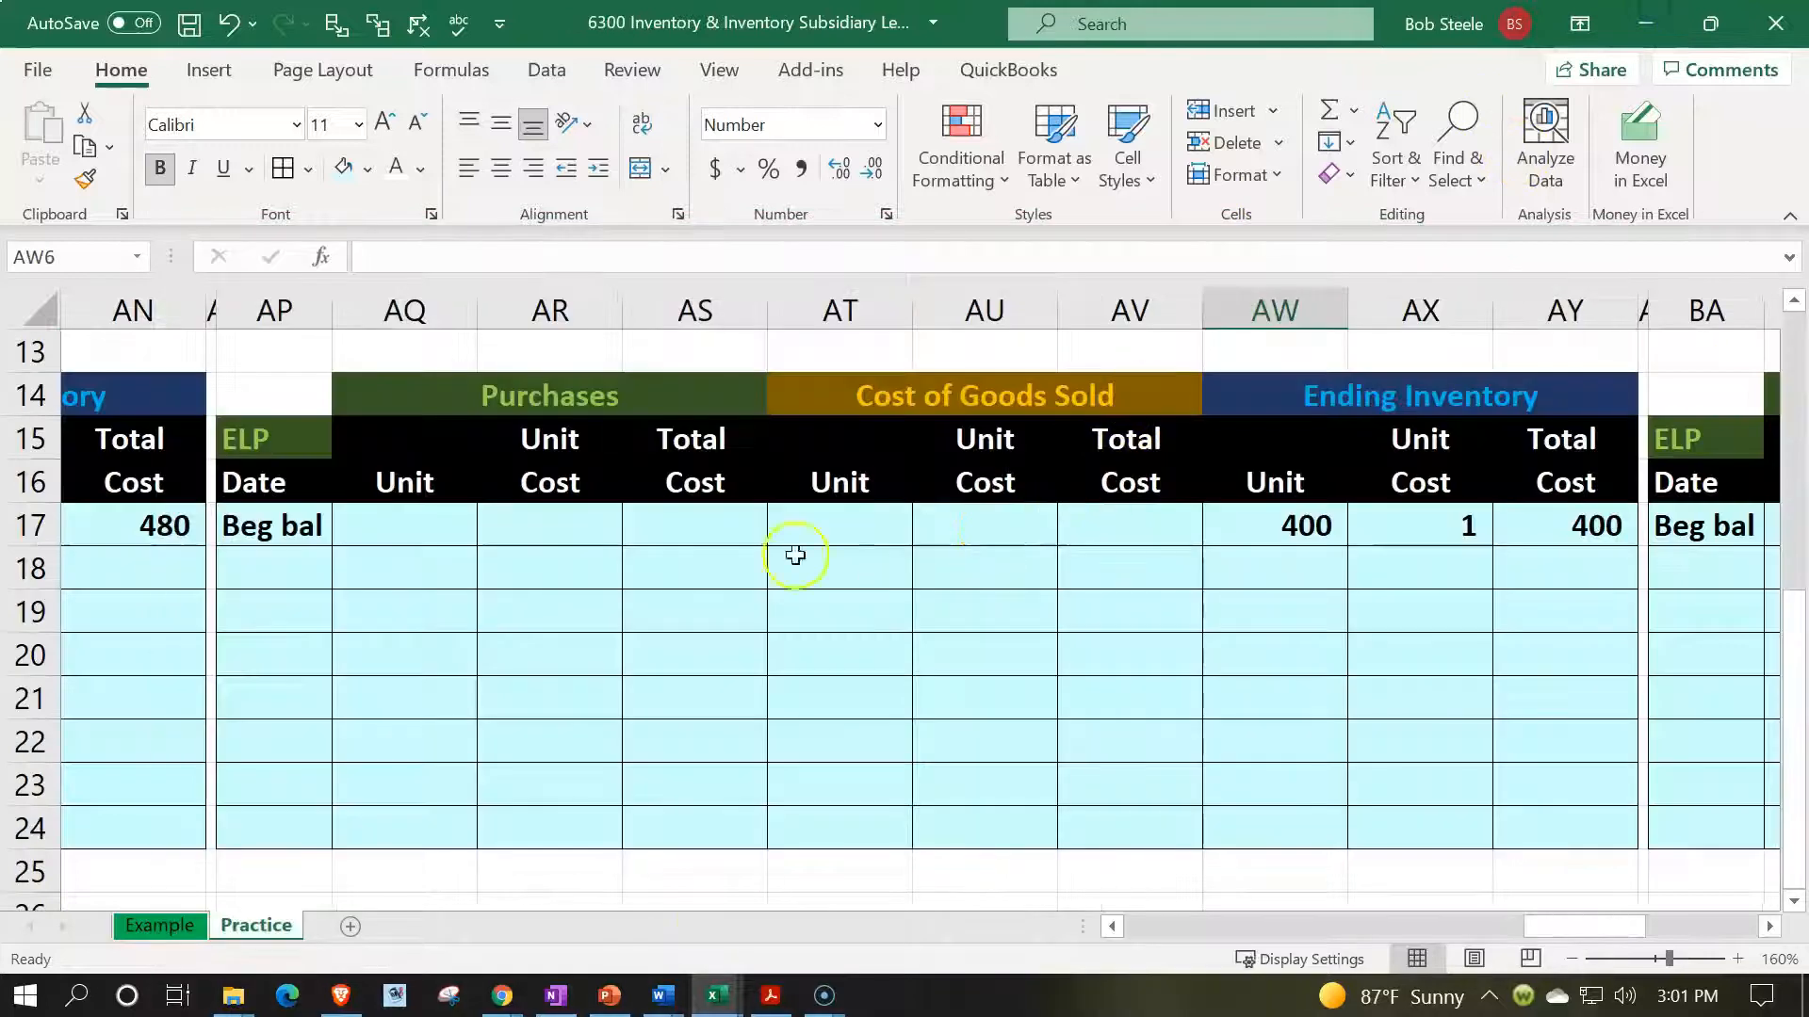
pyautogui.click(563, 569)
pyautogui.scroll(-3, 562, 575)
pyautogui.scroll(3, 546, 598)
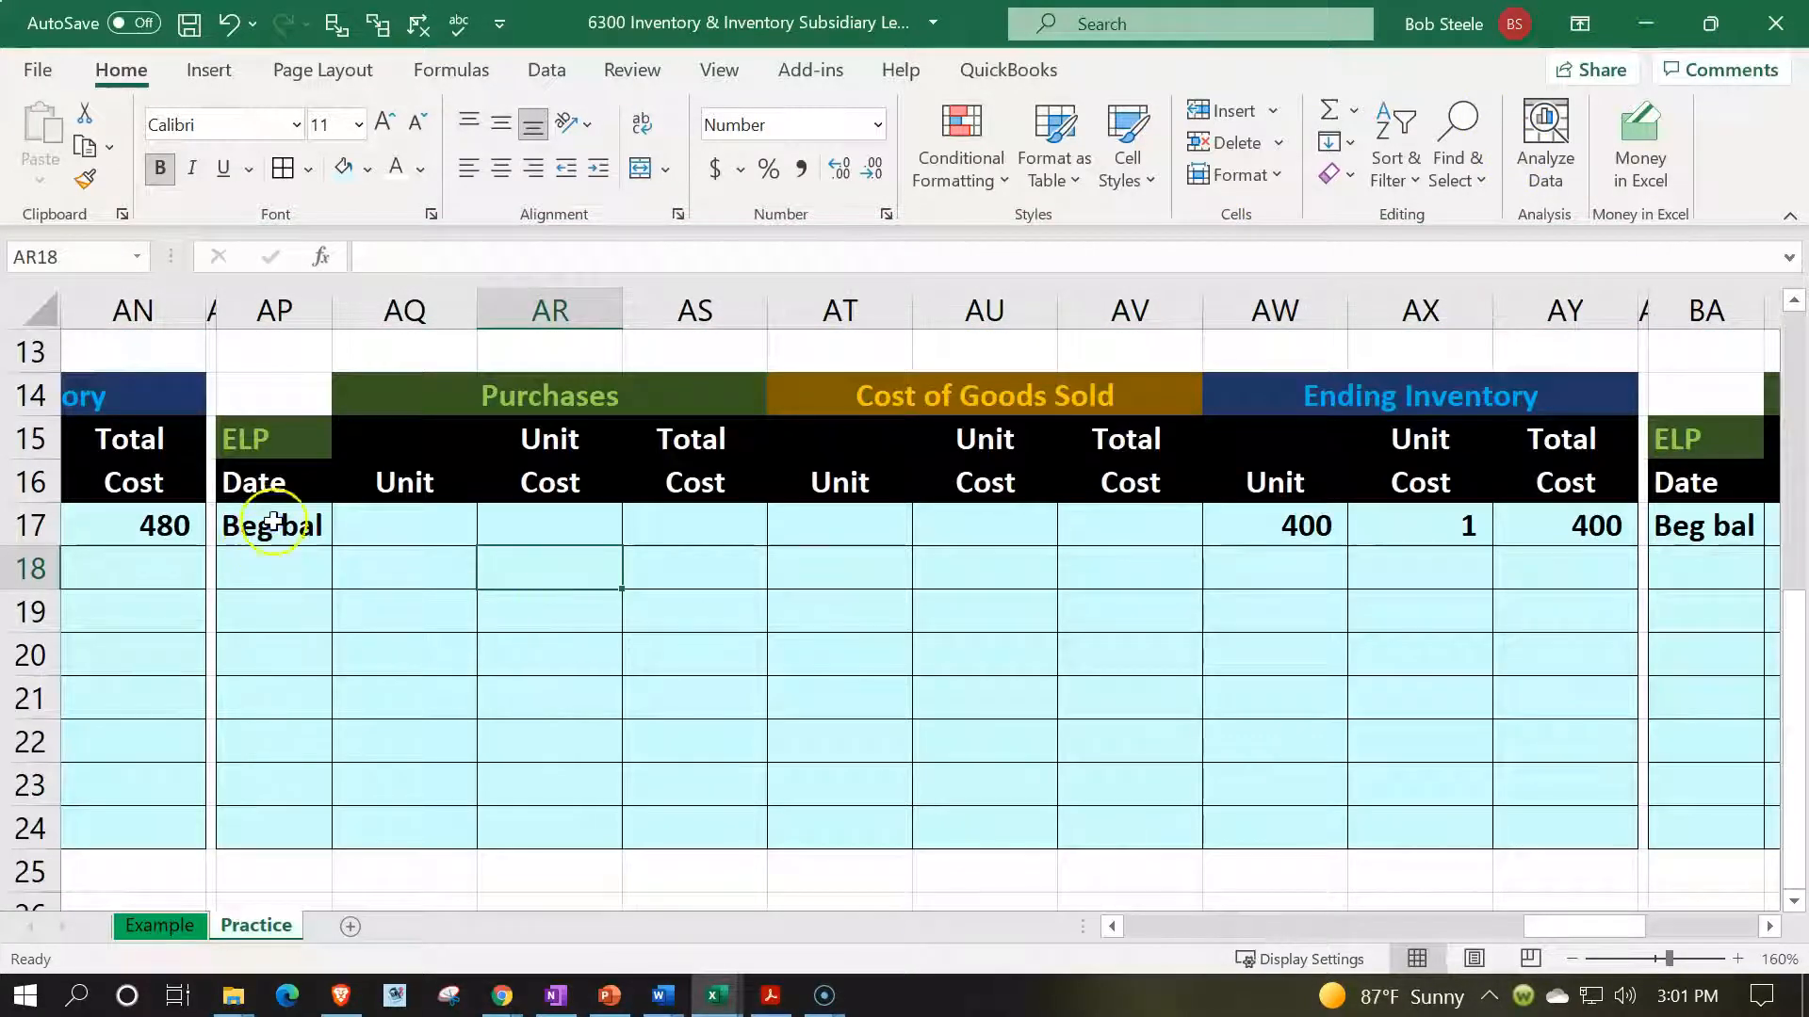
pyautogui.click(273, 523)
pyautogui.click(274, 437)
pyautogui.write('EP')
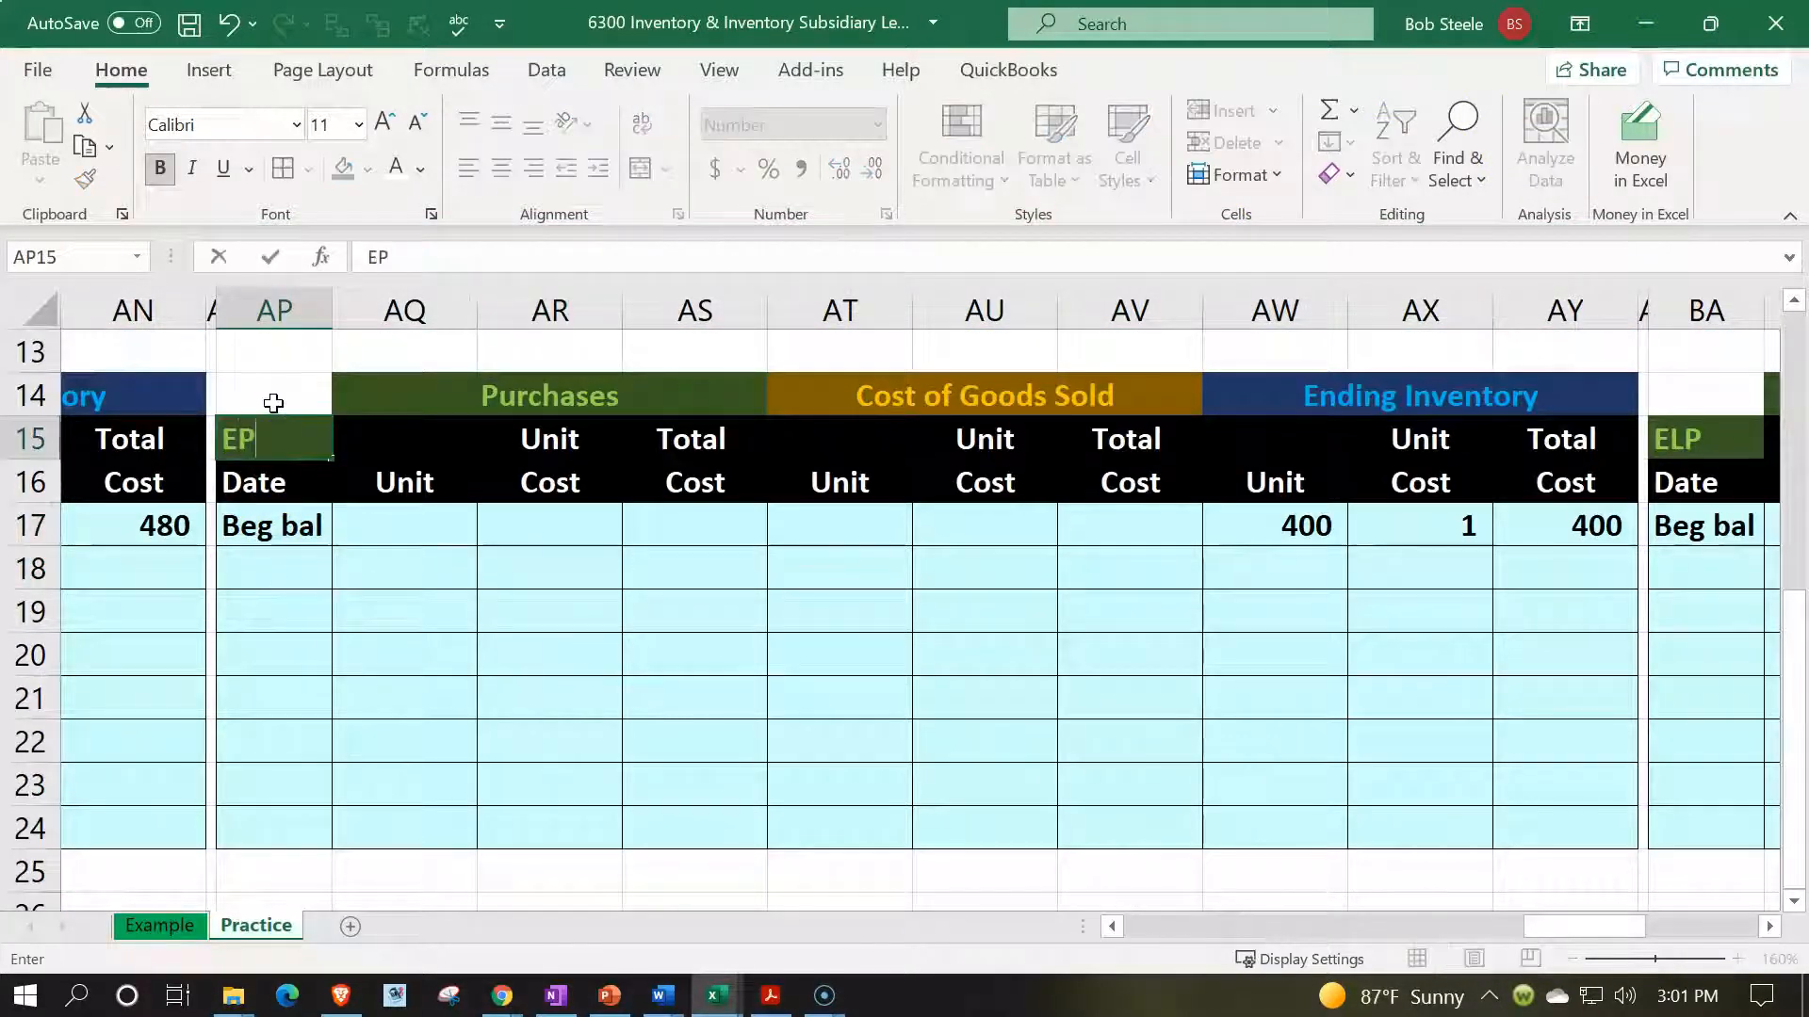
pyautogui.write('SH')
pyautogui.press('Return')
# - Look up EPSH's cost and quantity on hand in the Inventroy Items Worksheet and enter 320 in AW17 and 20 in AX17
pyautogui.press('Right')
pyautogui.press('Right')
pyautogui.press('Right')
pyautogui.press('Right')
pyautogui.press('Right')
pyautogui.press('Right')
pyautogui.press('Right')
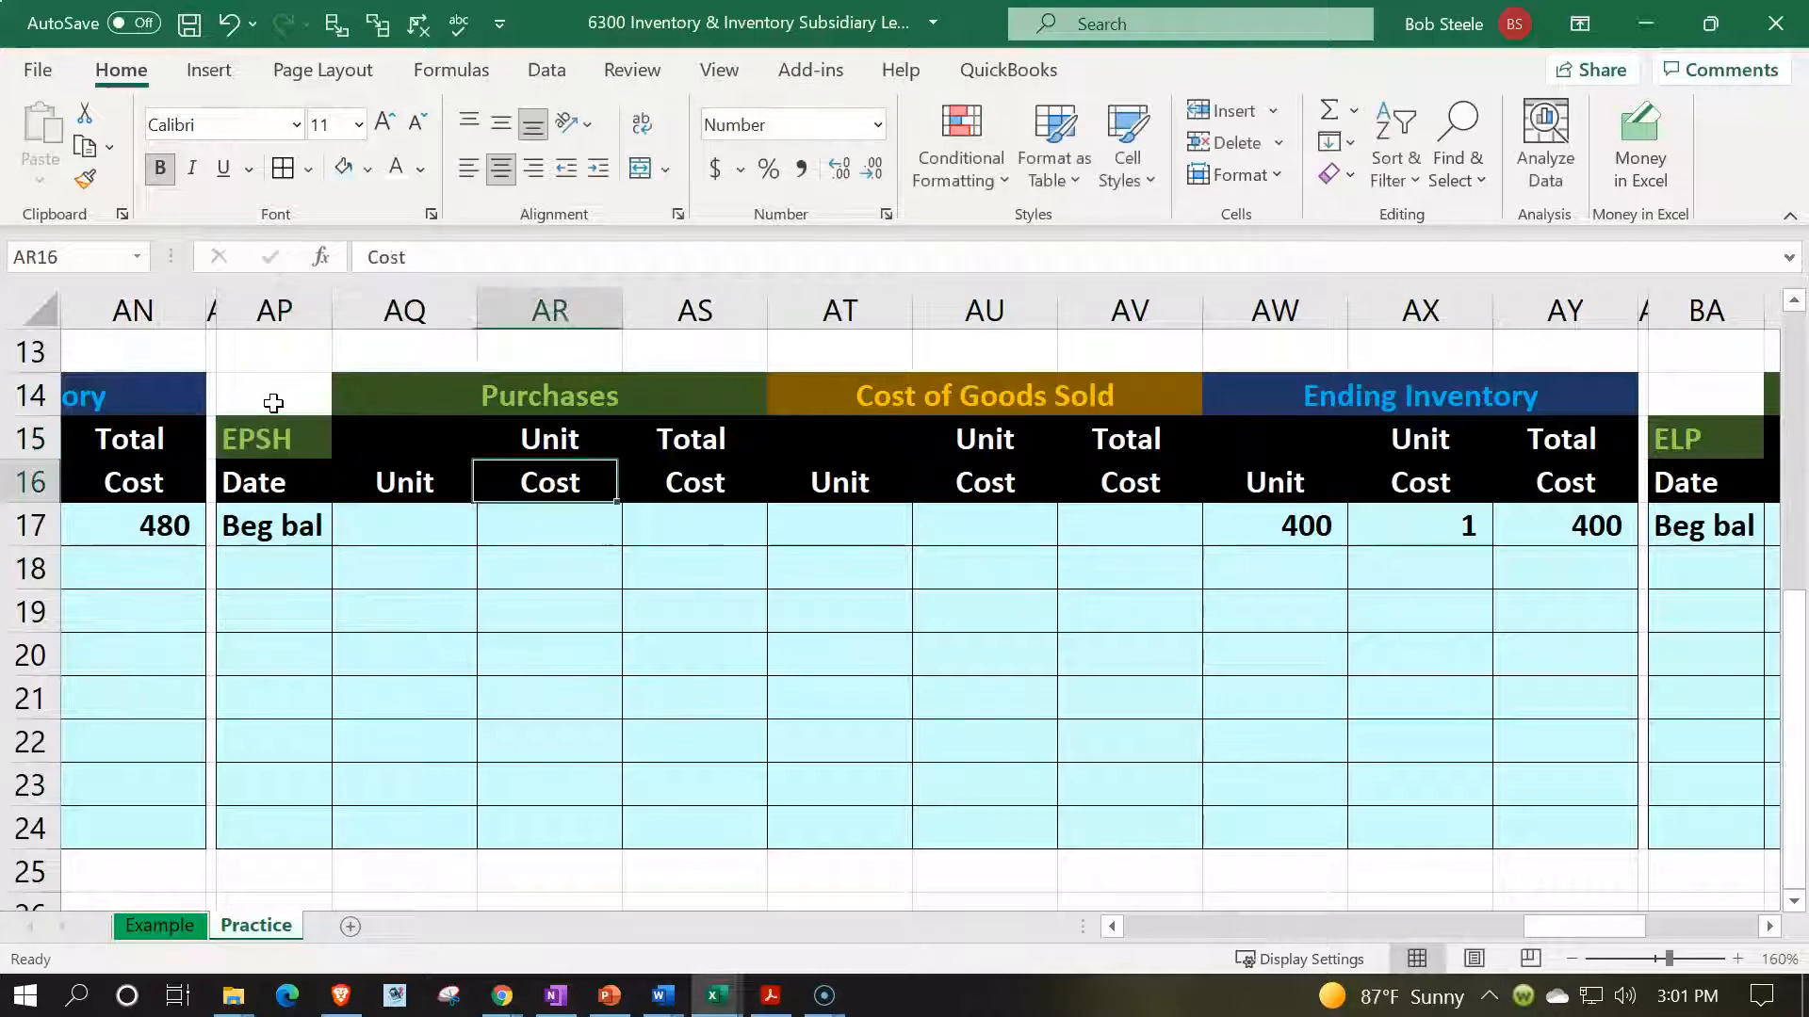
pyautogui.press('Down')
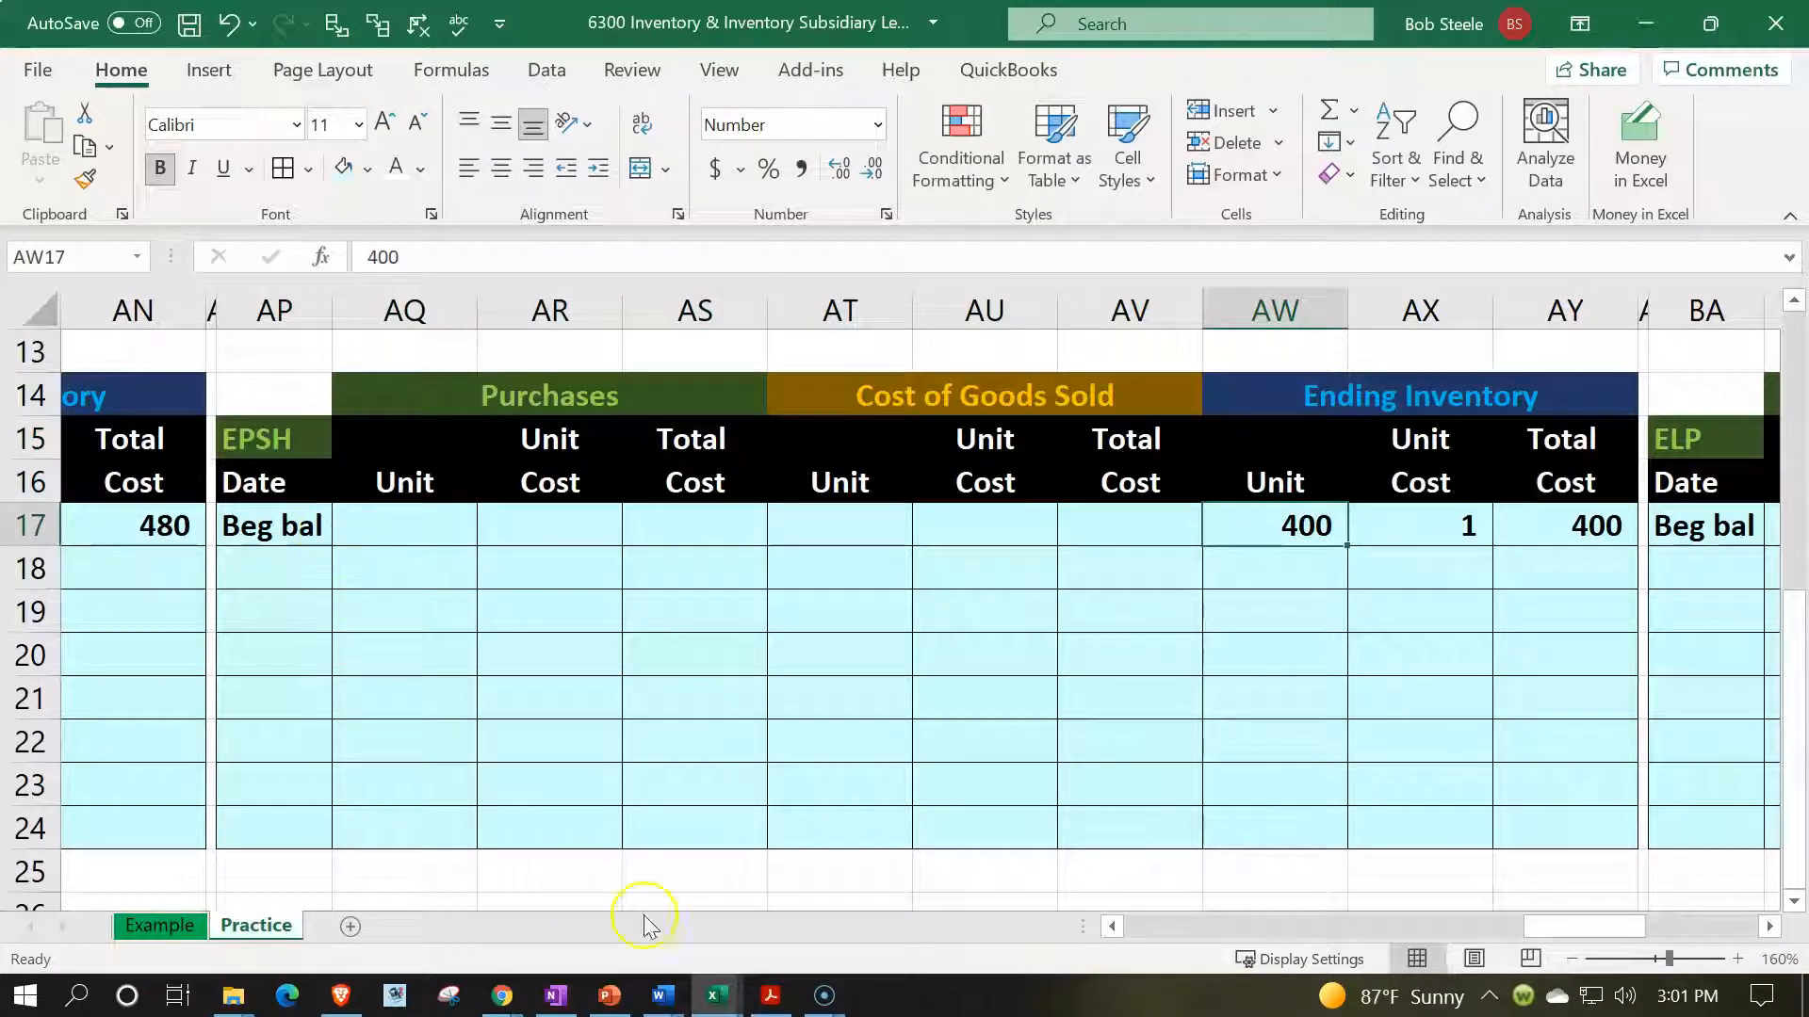
pyautogui.moveTo(722, 1000)
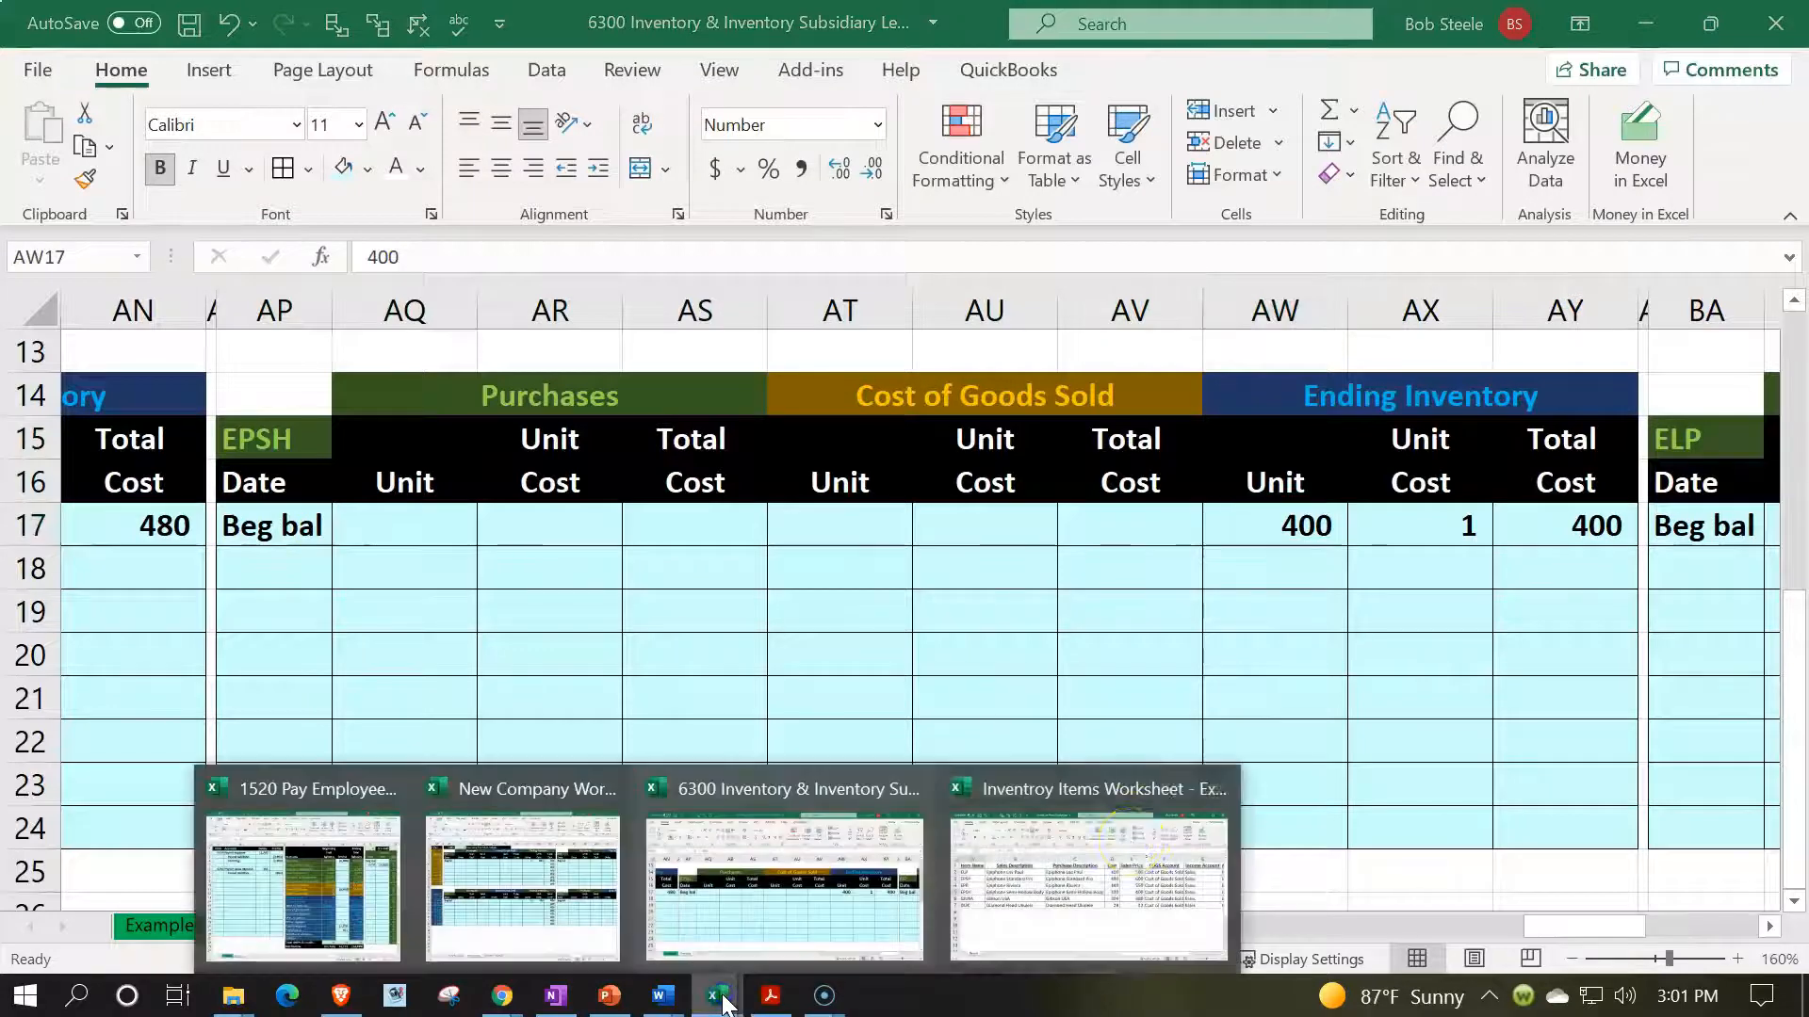
pyautogui.click(1156, 827)
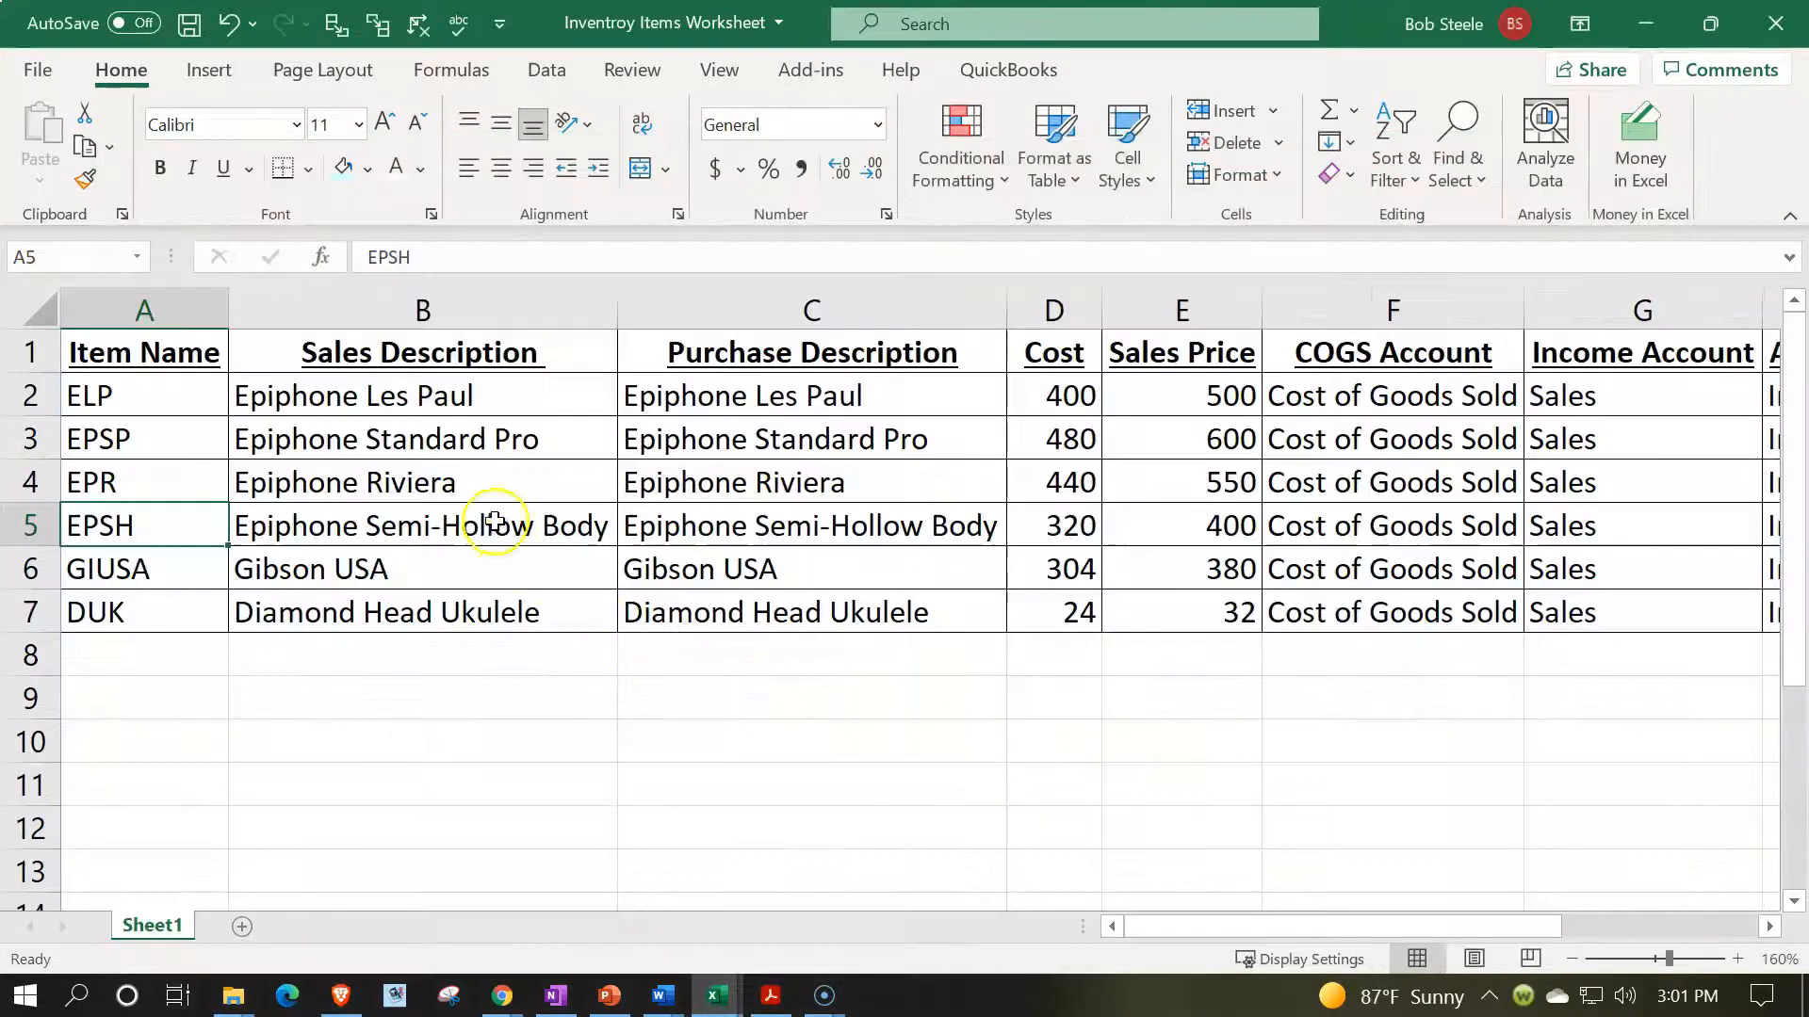
pyautogui.click(495, 522)
pyautogui.press('Right')
pyautogui.press('Right')
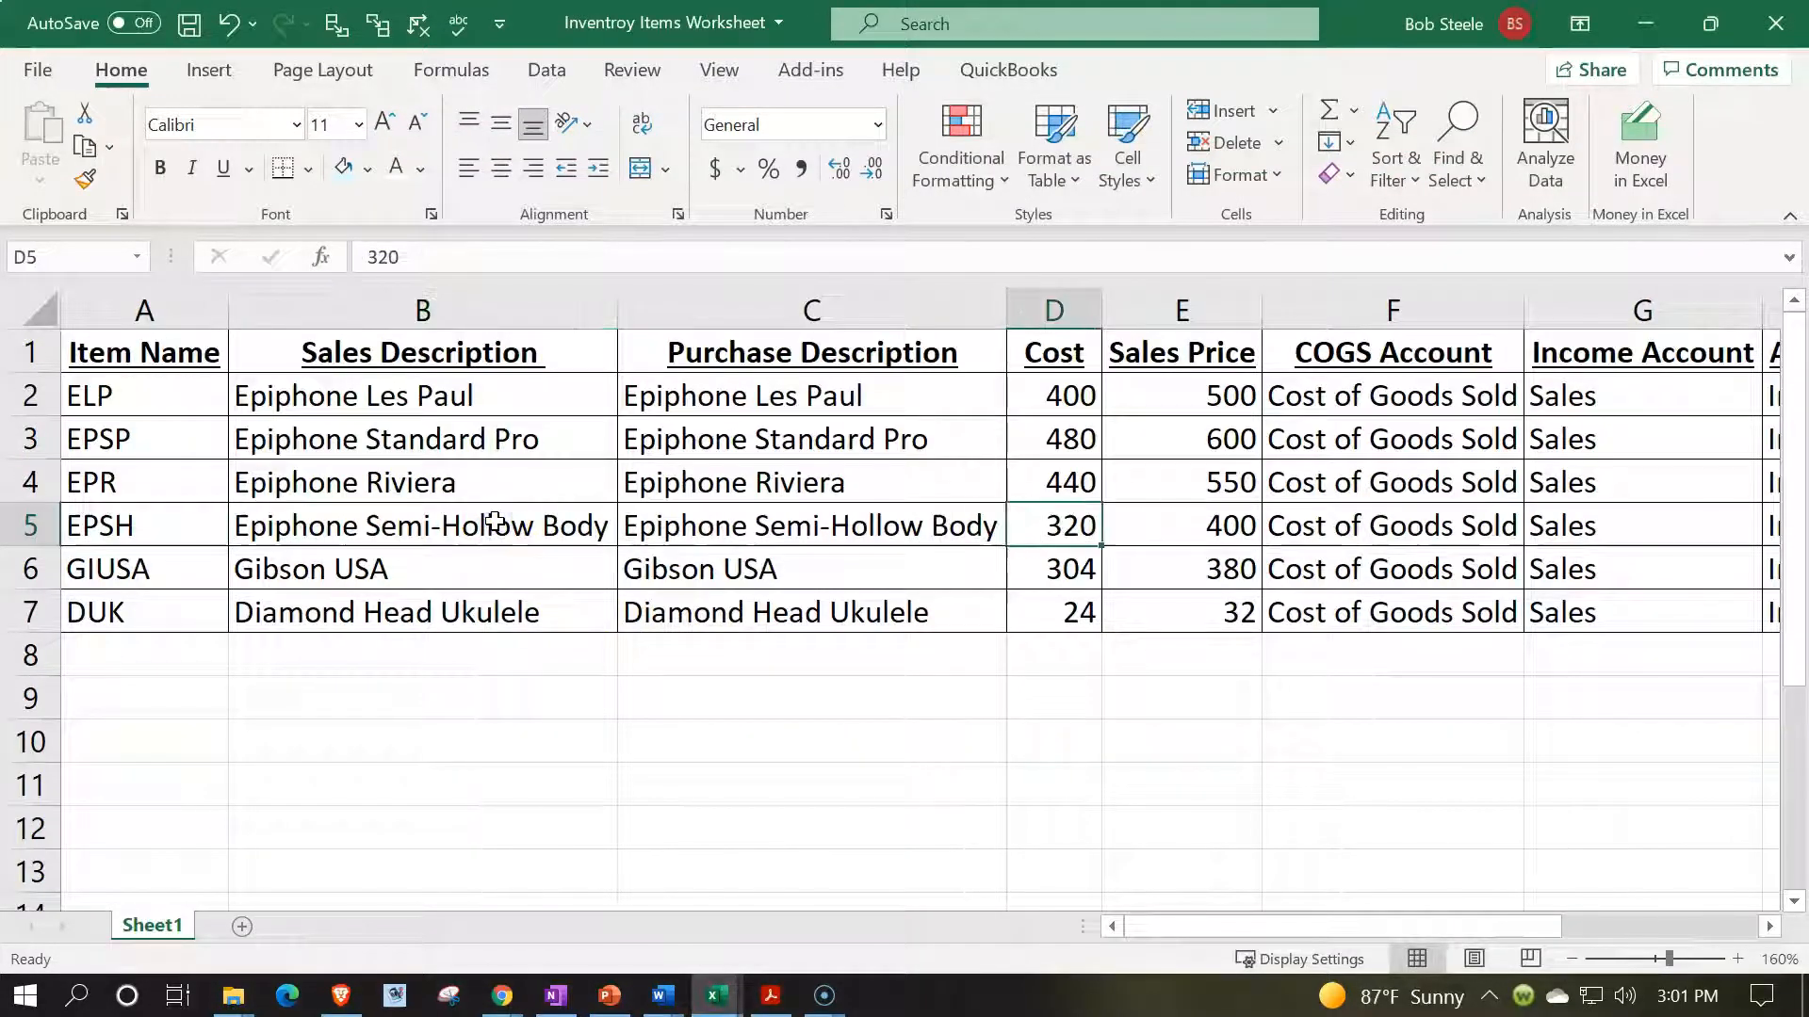
pyautogui.press('Right')
pyautogui.press('Right')
pyautogui.press('Right')
pyautogui.press('Right')
pyautogui.press('Right')
pyautogui.press('Right')
pyautogui.press('Right')
pyautogui.press('Right')
pyautogui.press('Right')
pyautogui.press('Left')
pyautogui.press('Left')
pyautogui.press('Left')
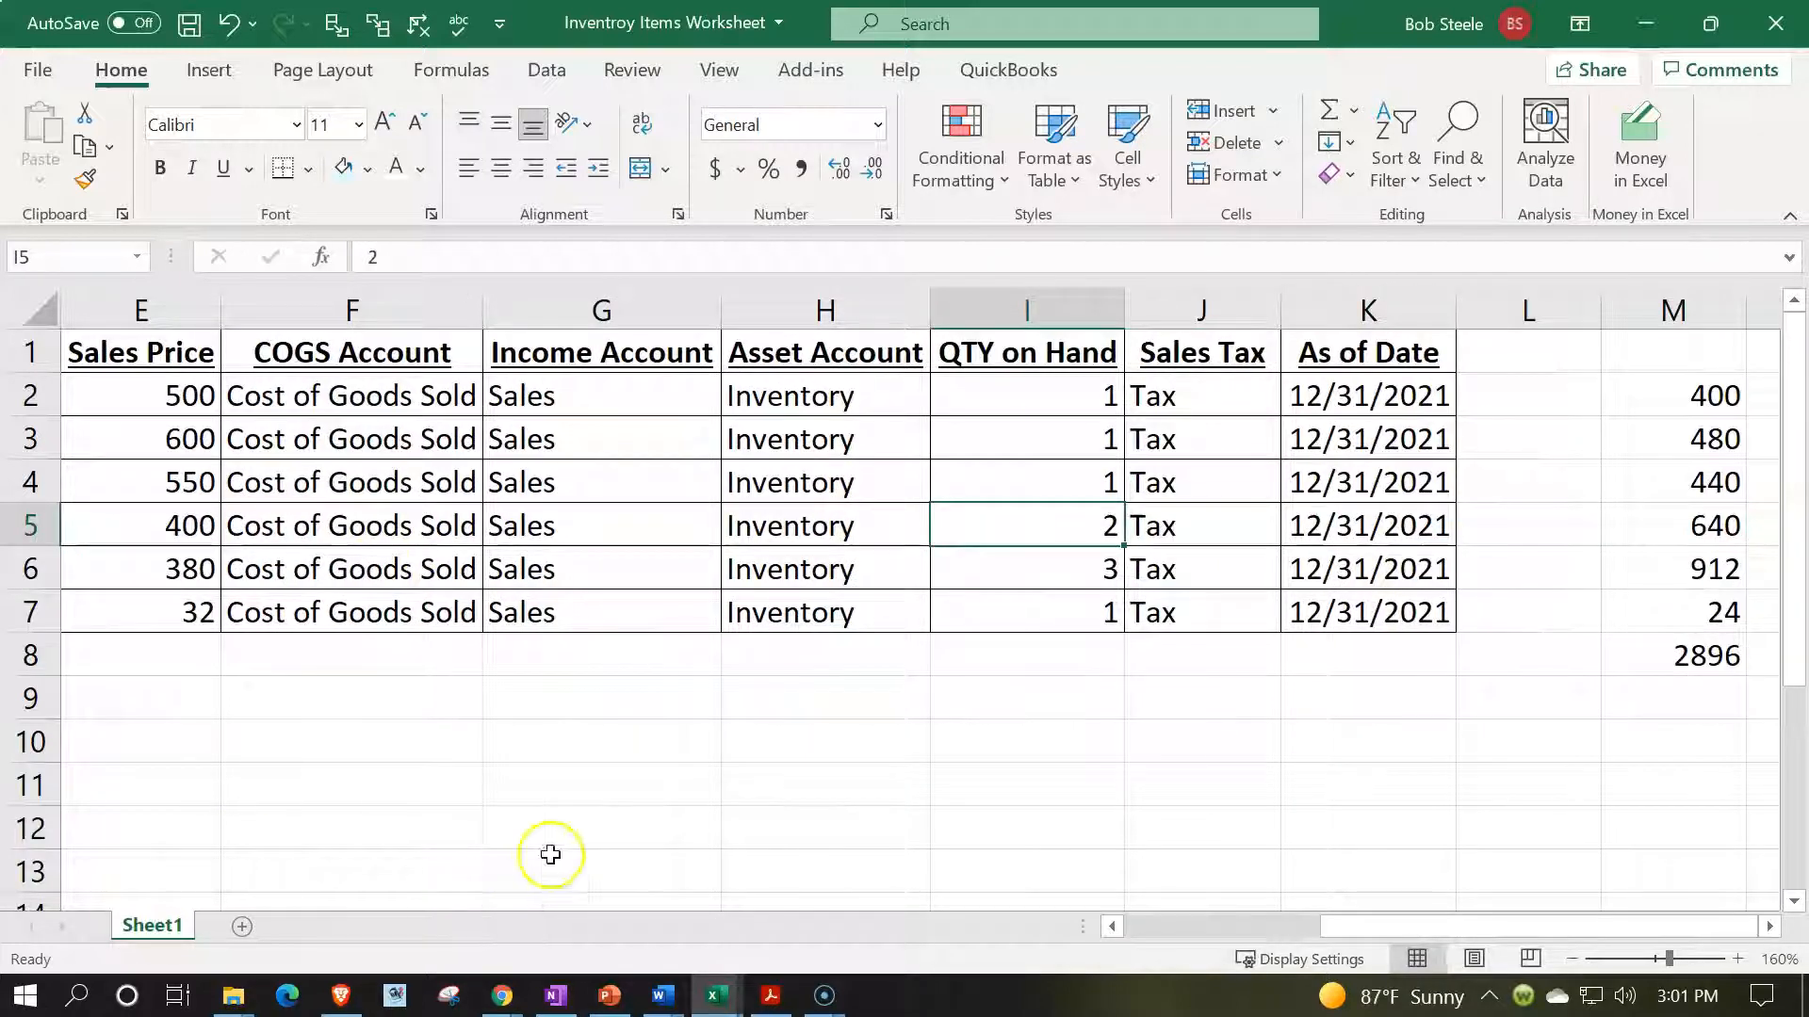
pyautogui.click(1648, 25)
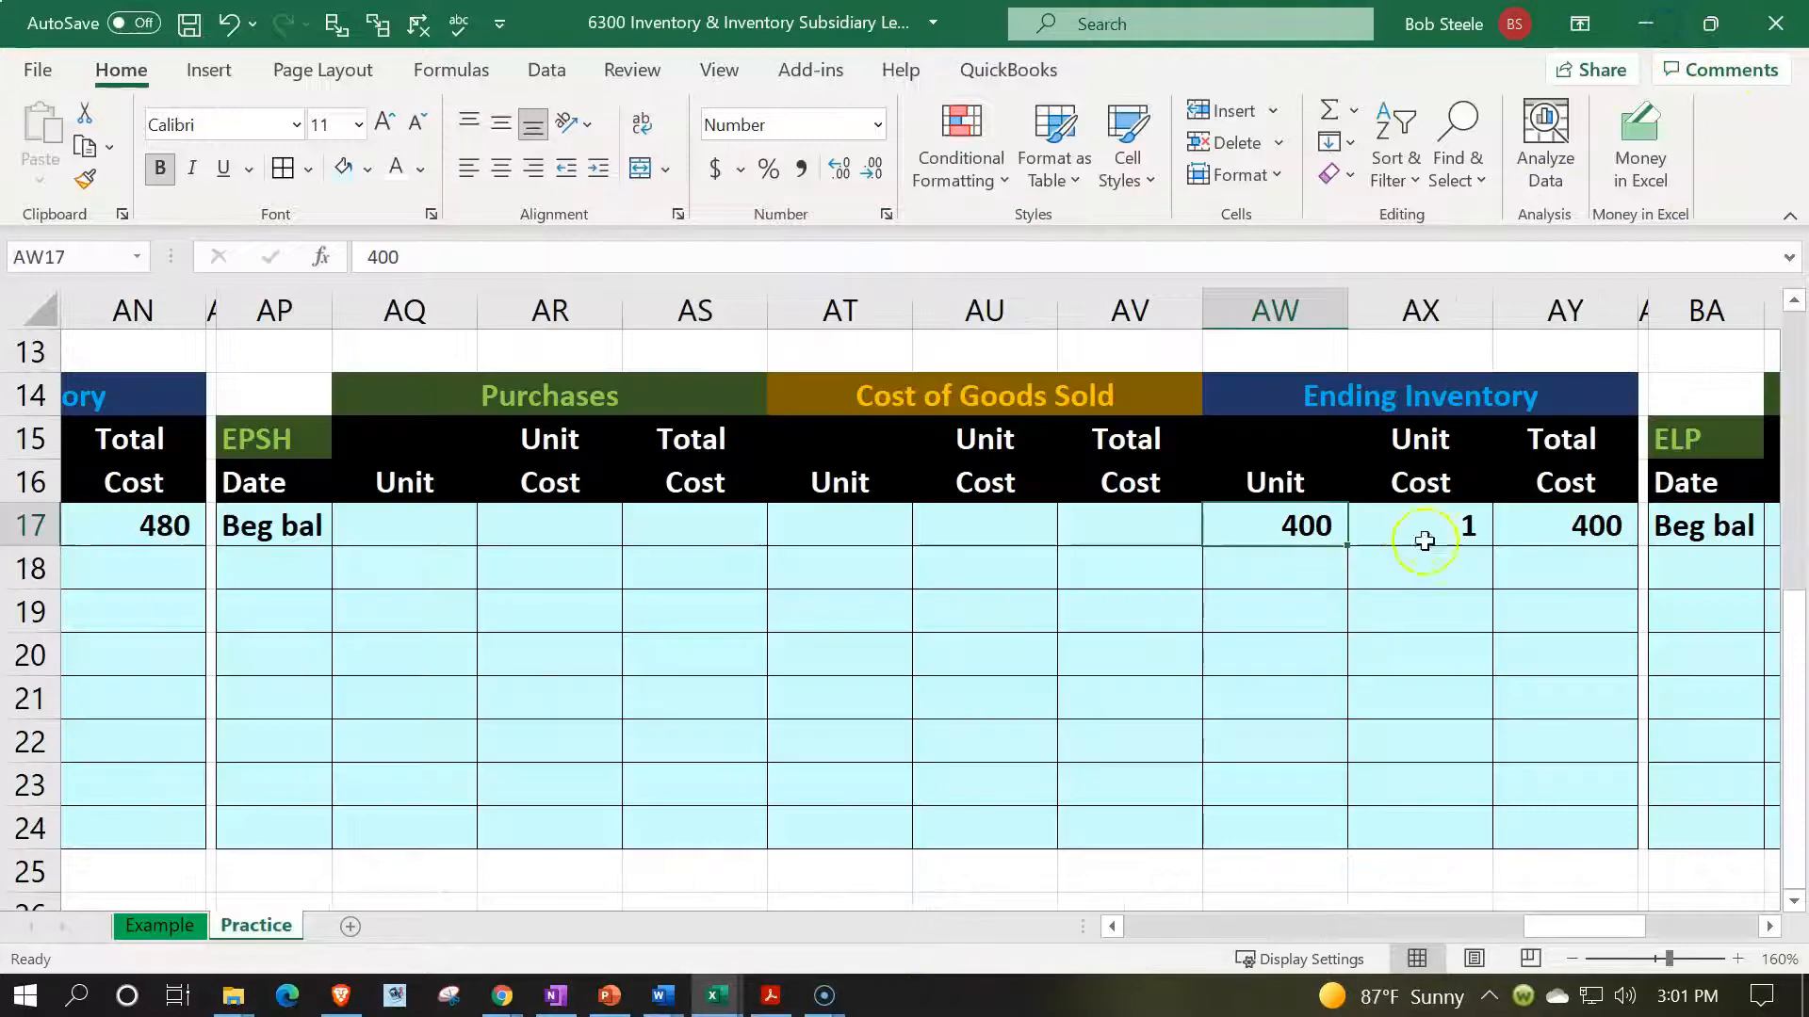
pyautogui.write('320')
pyautogui.press('Return')
pyautogui.press('Right')
pyautogui.press('Up')
pyautogui.write('20')
pyautogui.press('Return')
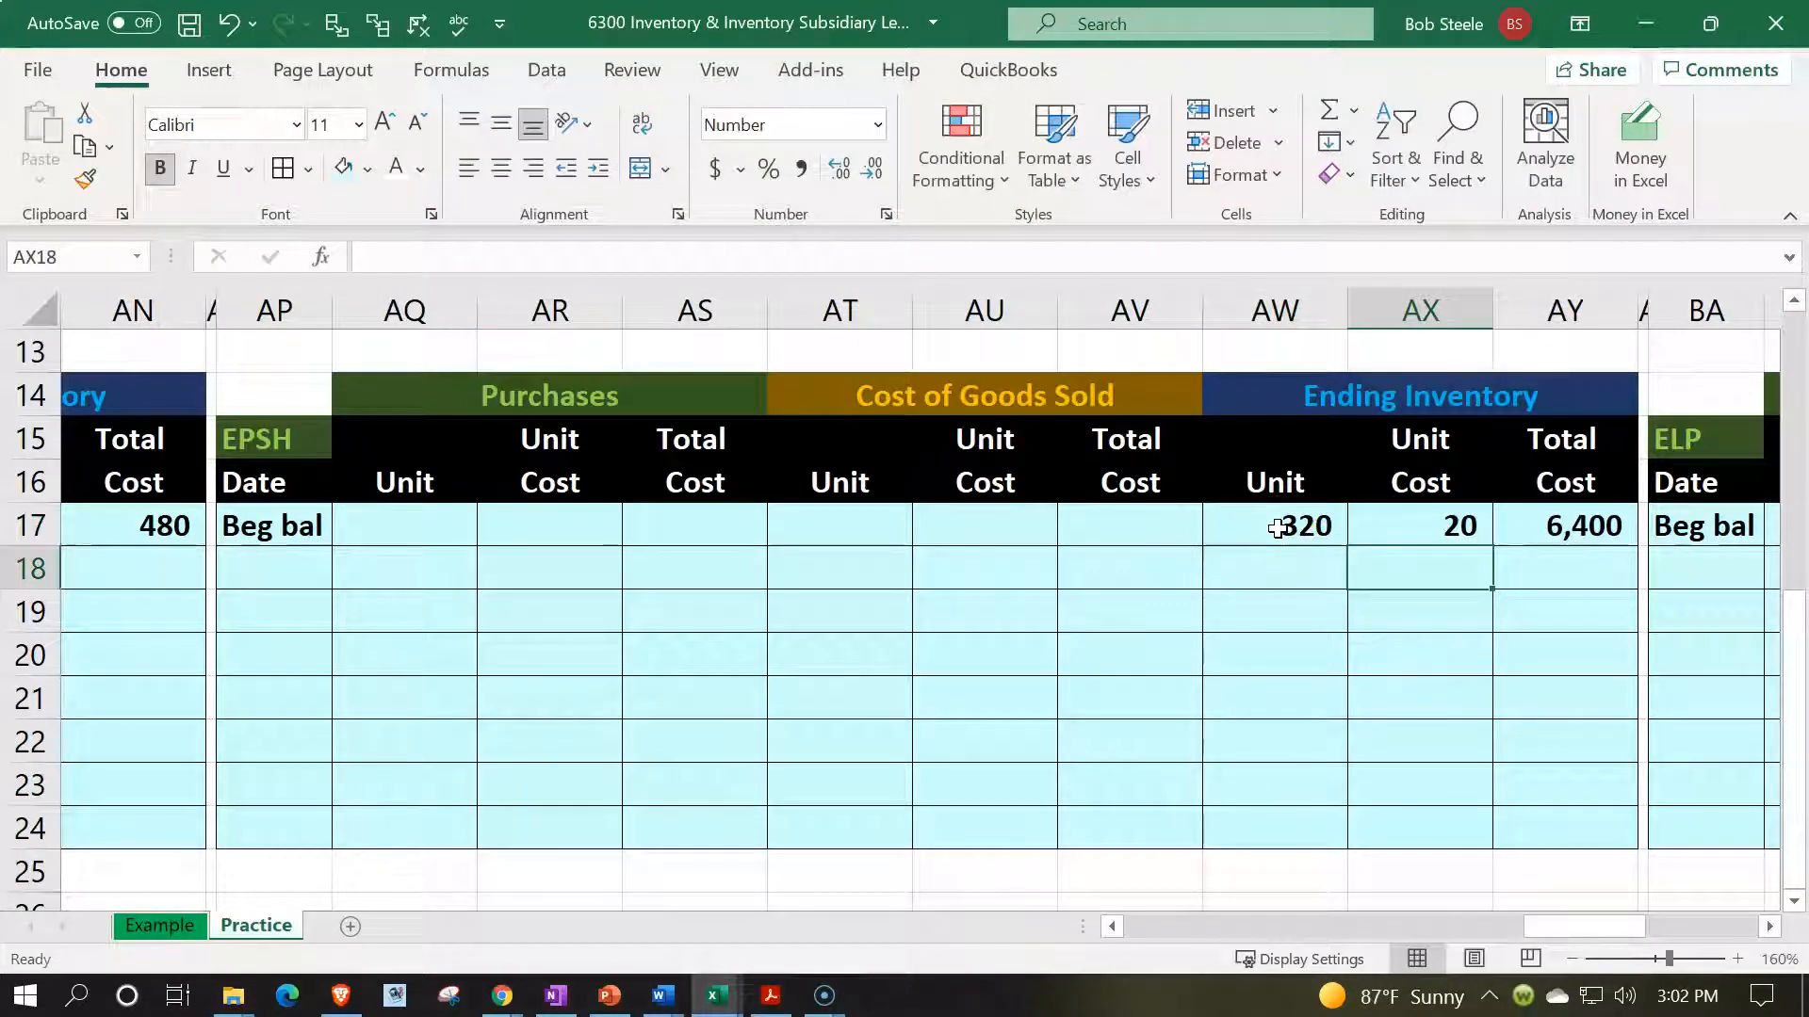
# - Check the fifth item name in the Inventroy Items Worksheet and label the third upper ledger in BA3 as GIUSA
pyautogui.press('Right')
pyautogui.press('Right')
pyautogui.press('Right')
pyautogui.press('Right')
pyautogui.press('Right')
pyautogui.press('Right')
pyautogui.press('Right')
pyautogui.press('Right')
pyautogui.press('Right')
pyautogui.press('Right')
pyautogui.press('Right')
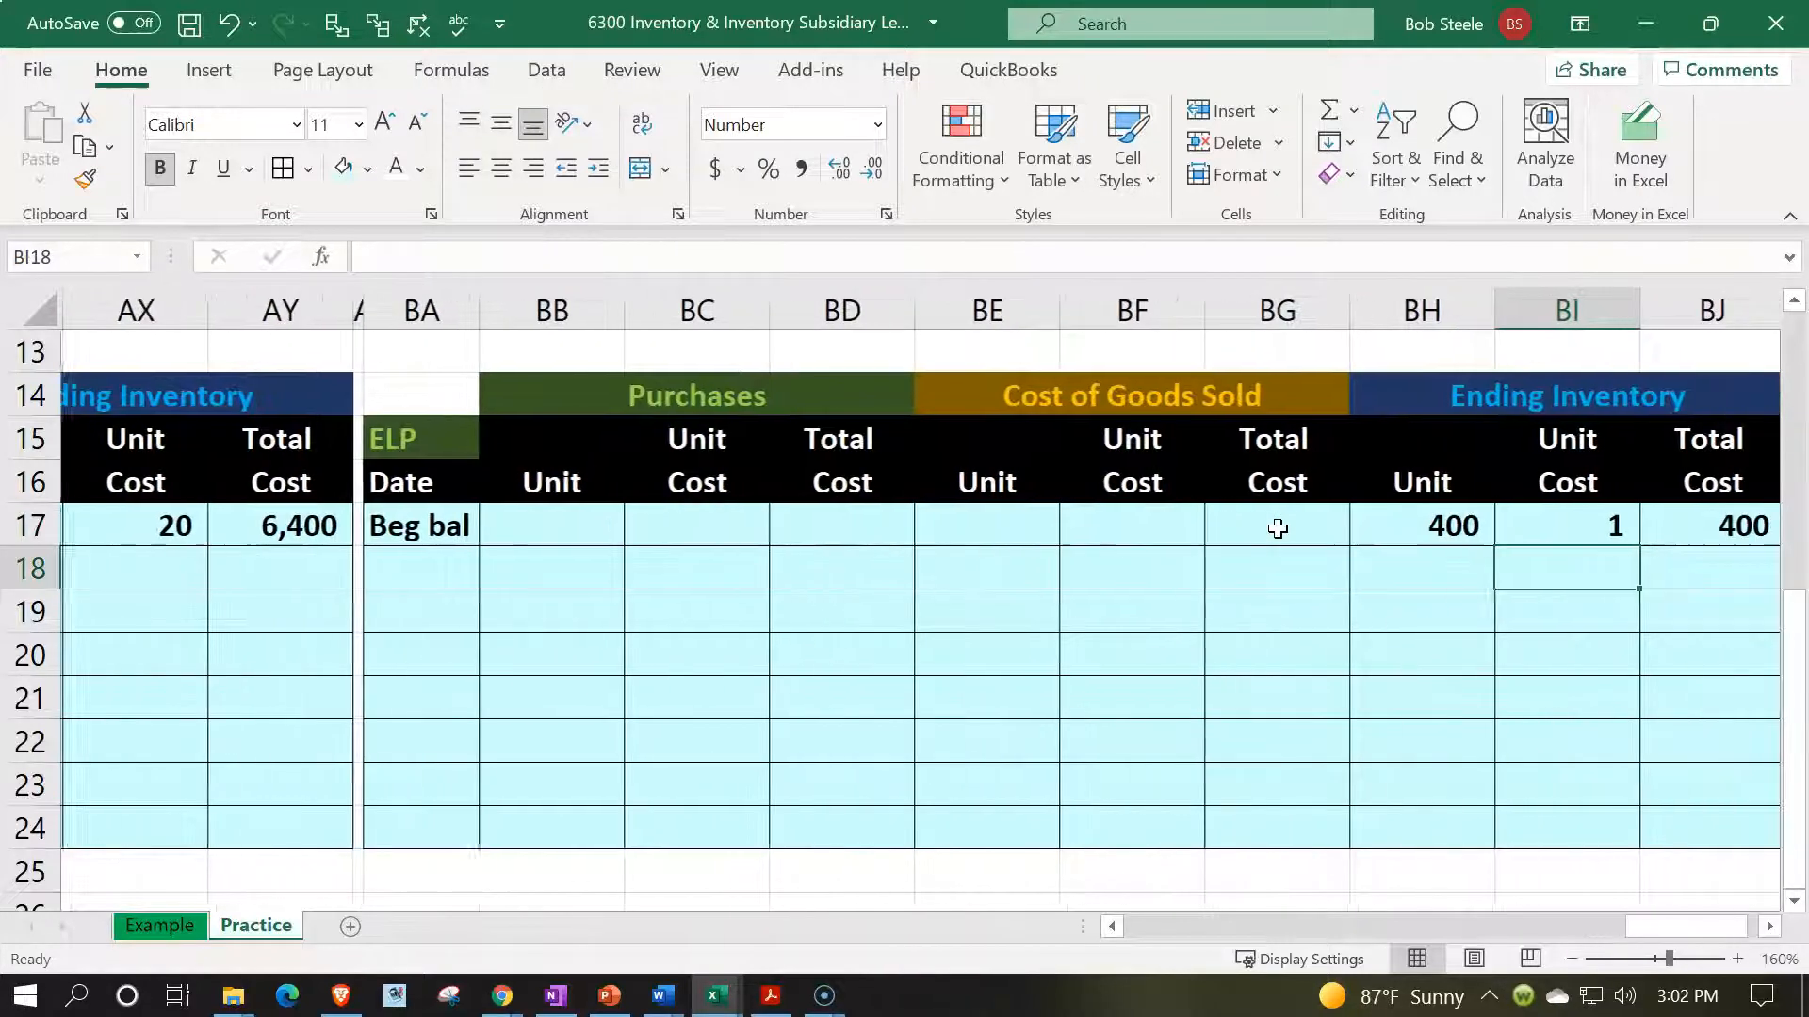
pyautogui.scroll(4, 1276, 525)
pyautogui.click(519, 537)
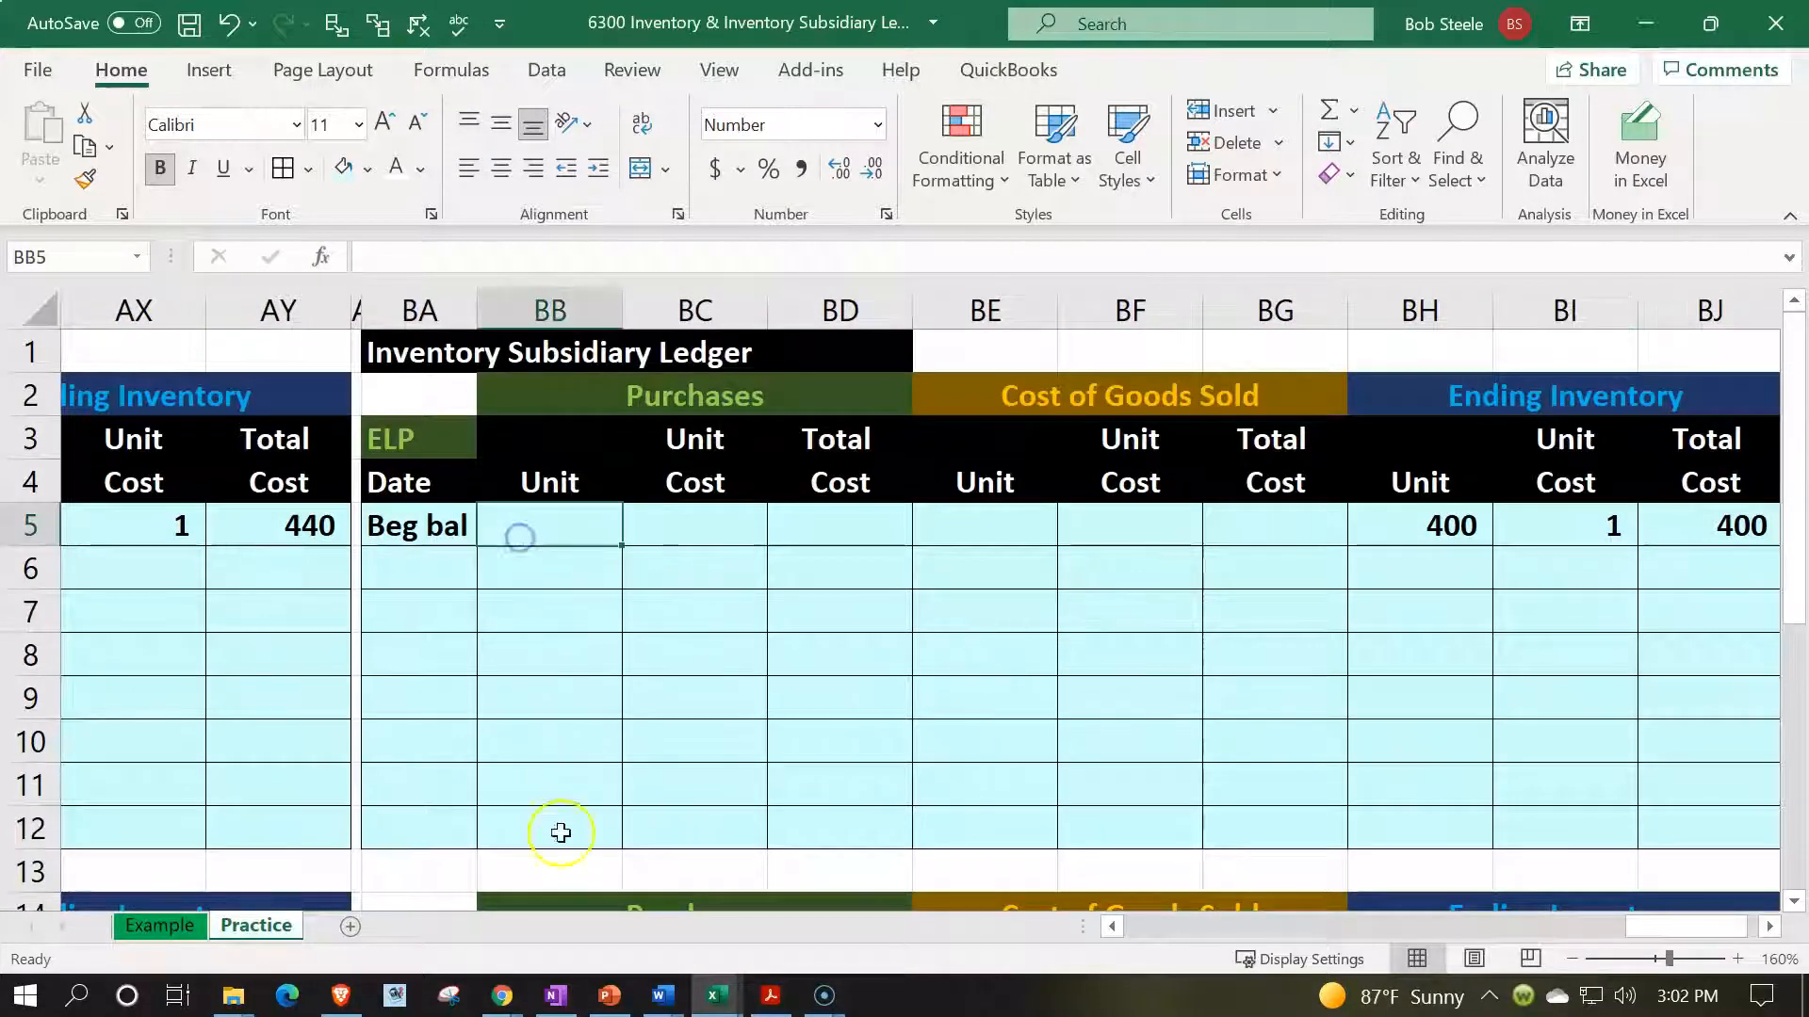
pyautogui.moveTo(714, 989)
pyautogui.click(985, 928)
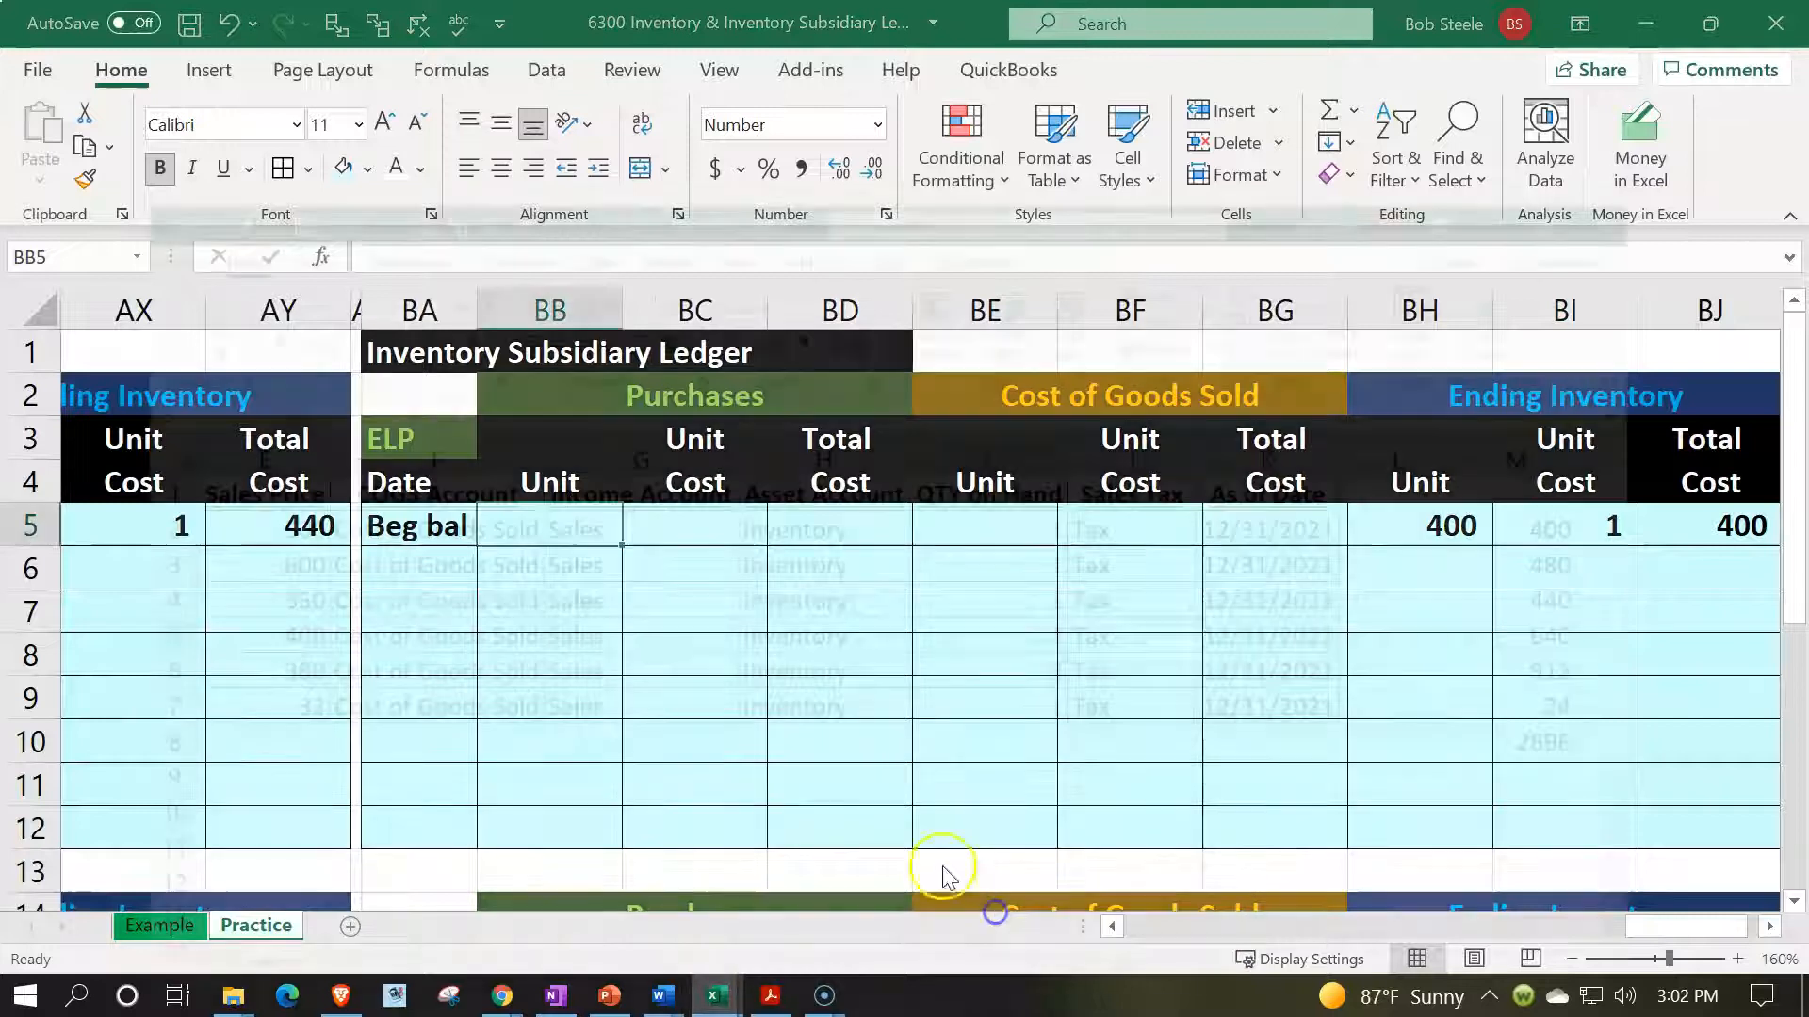
pyautogui.click(432, 525)
pyautogui.press('Left')
pyautogui.press('Home')
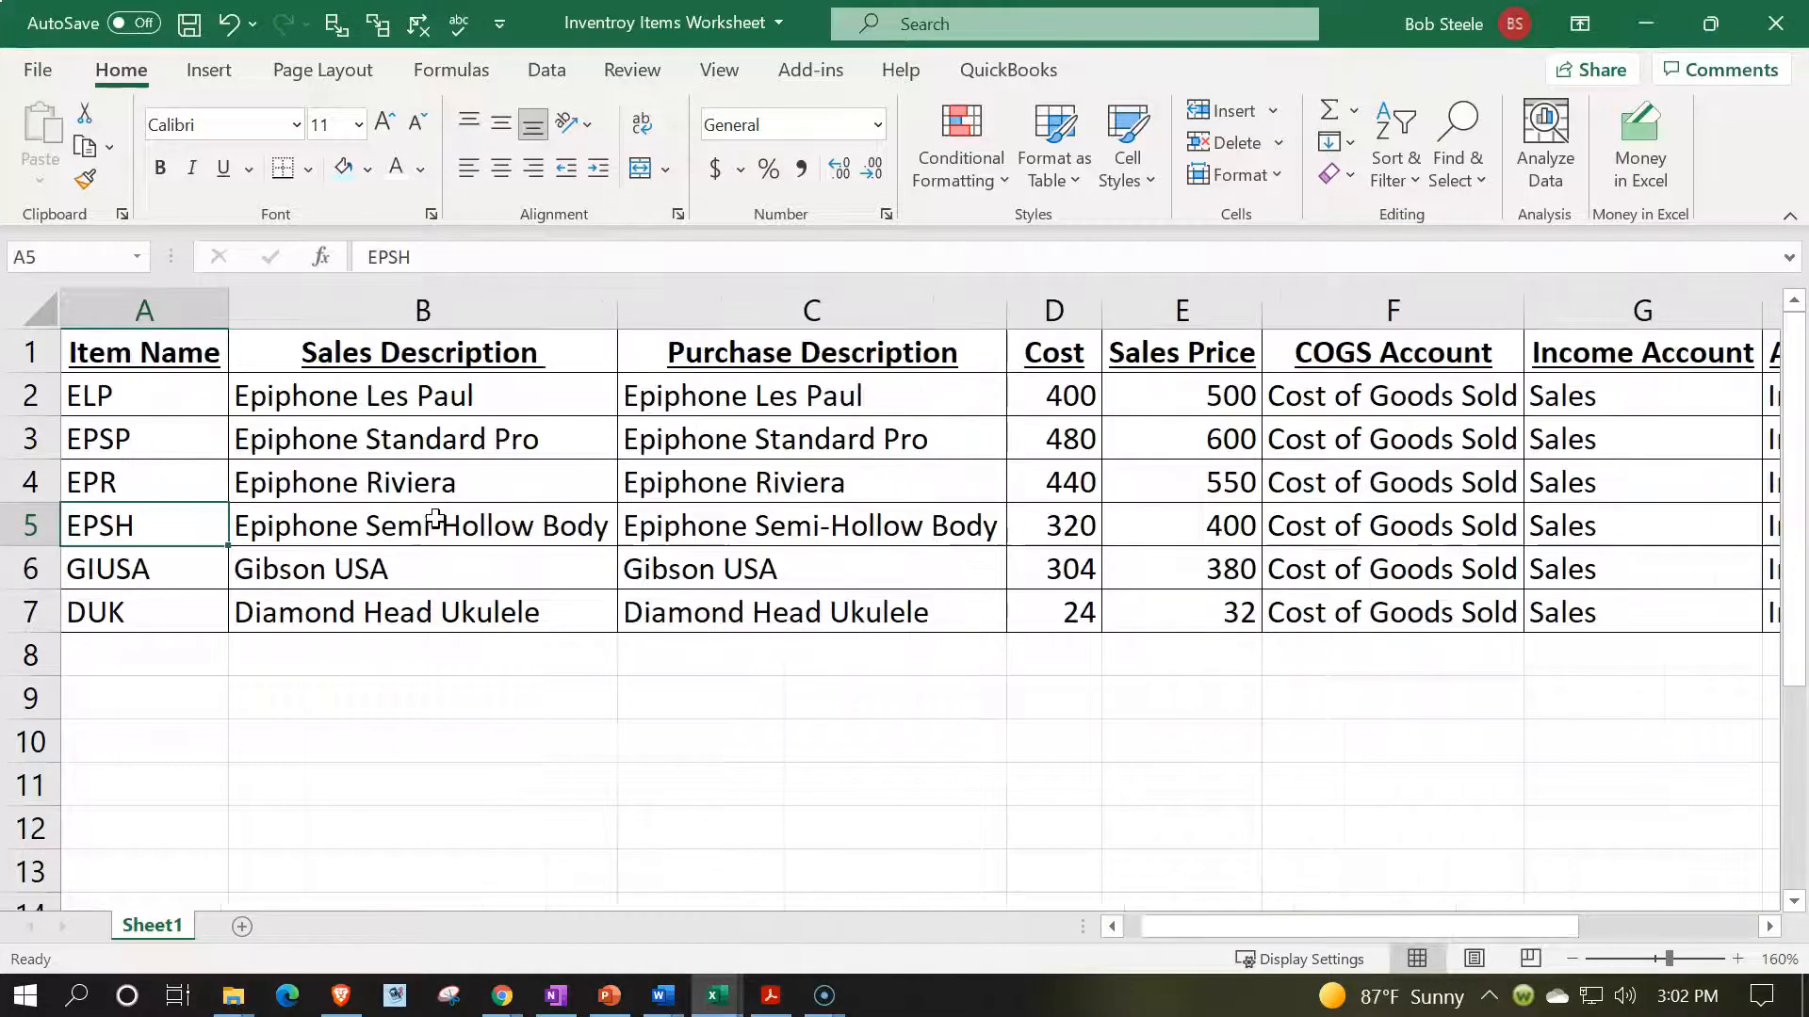
pyautogui.press('Down')
pyautogui.press('Right')
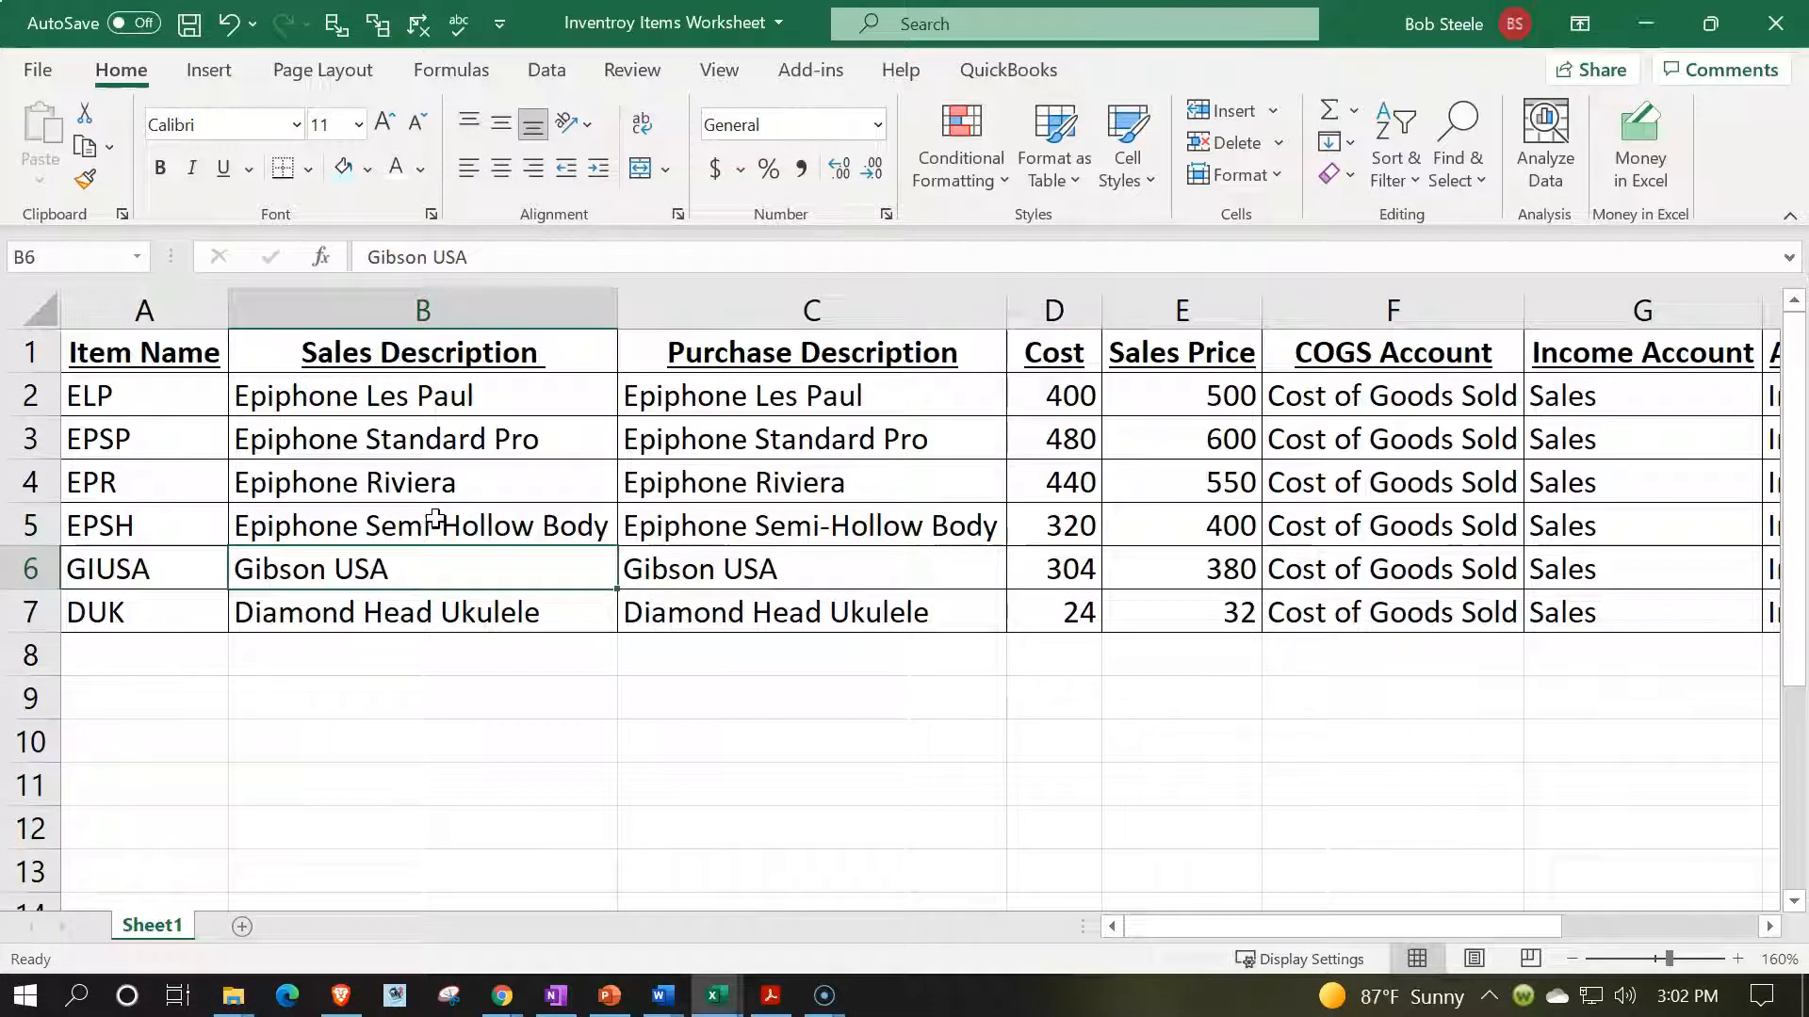
pyautogui.click(566, 556)
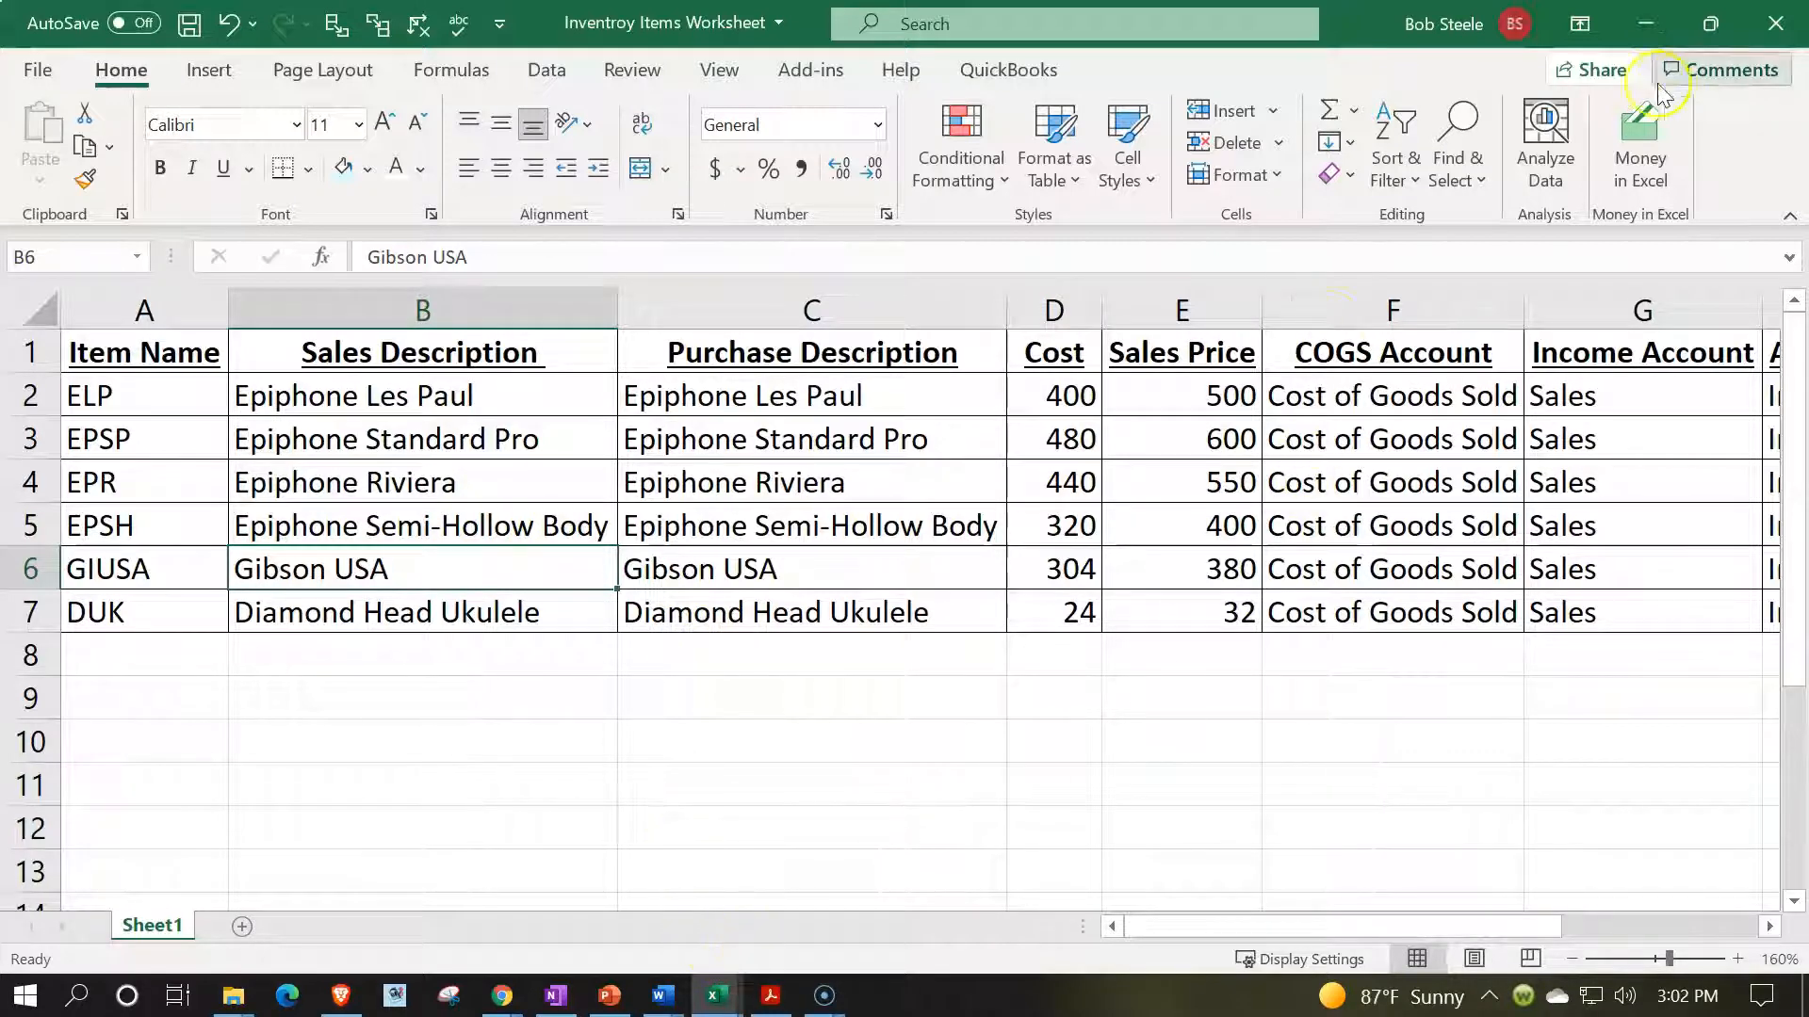
pyautogui.click(1646, 17)
pyautogui.click(430, 455)
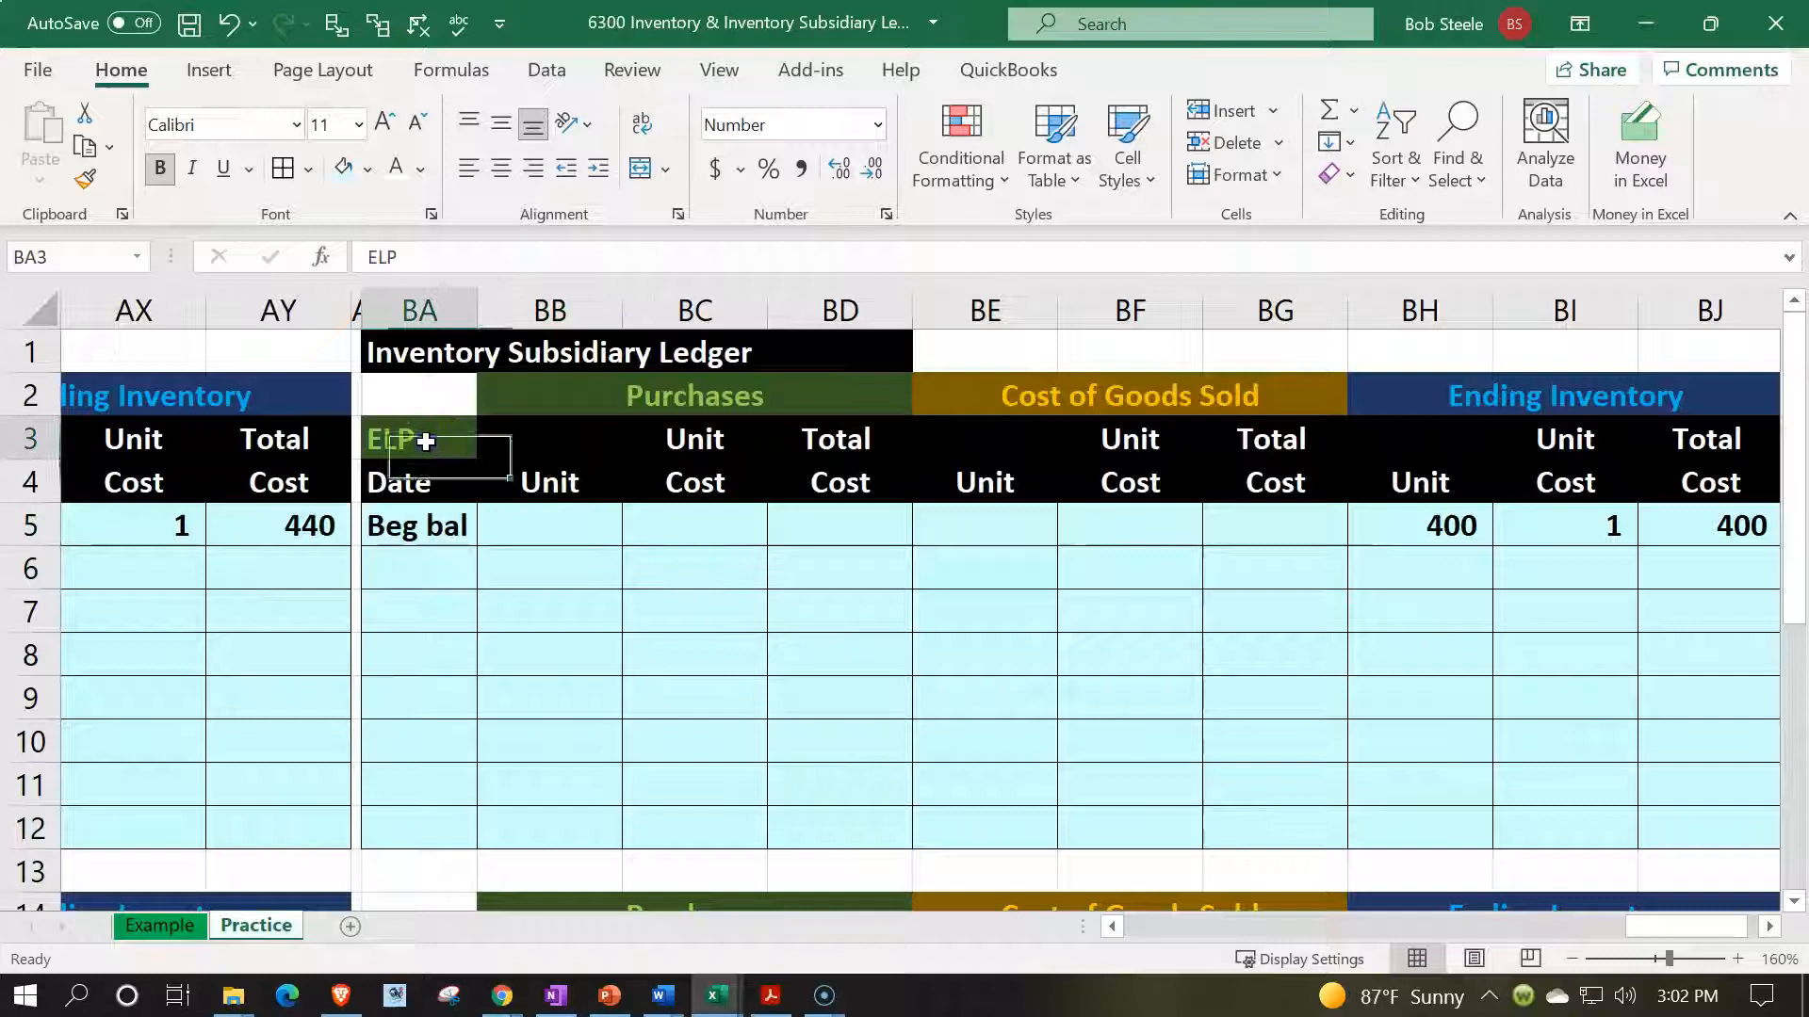
pyautogui.write('Gl')
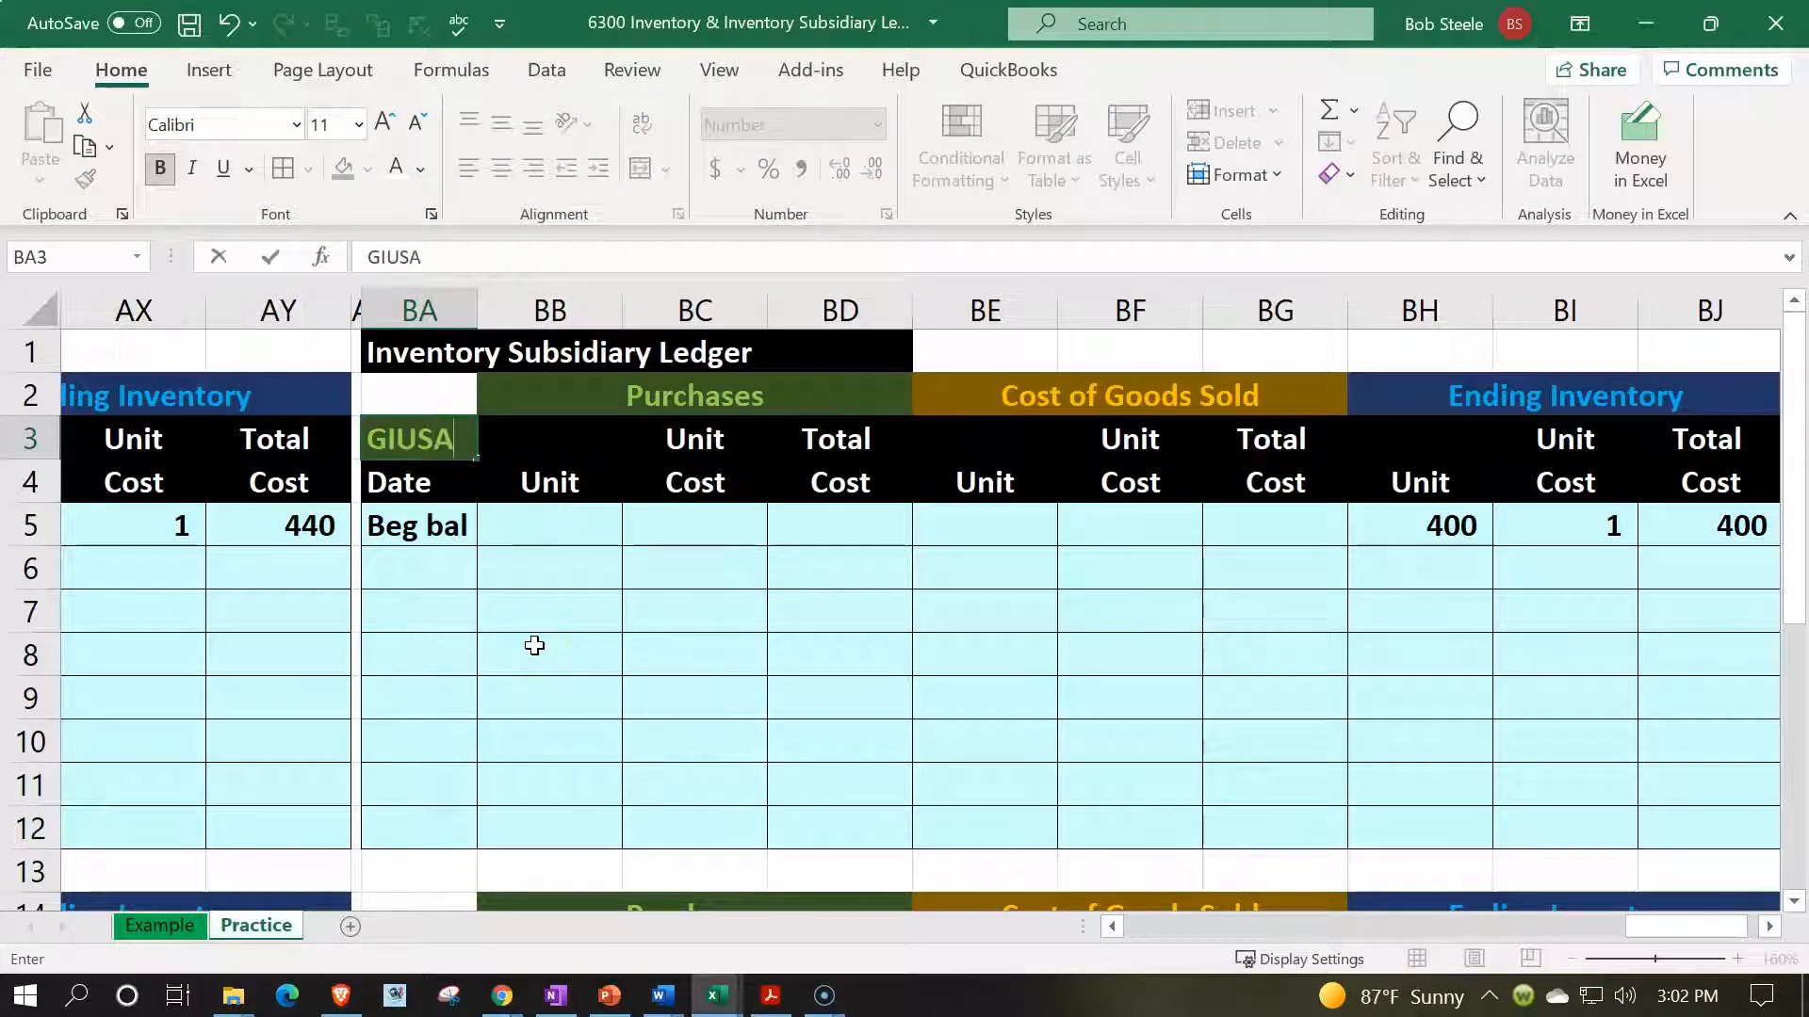
pyautogui.press('Return')
# - Look up GIUSA's cost and quantity on hand in the Inventroy Items Worksheet and enter 304 in BH5 and 3 in BI5
pyautogui.press('Down')
pyautogui.press('Right')
pyautogui.press('Right')
pyautogui.press('Right')
pyautogui.press('Right')
pyautogui.press('Right')
pyautogui.press('Right')
pyautogui.press('Right')
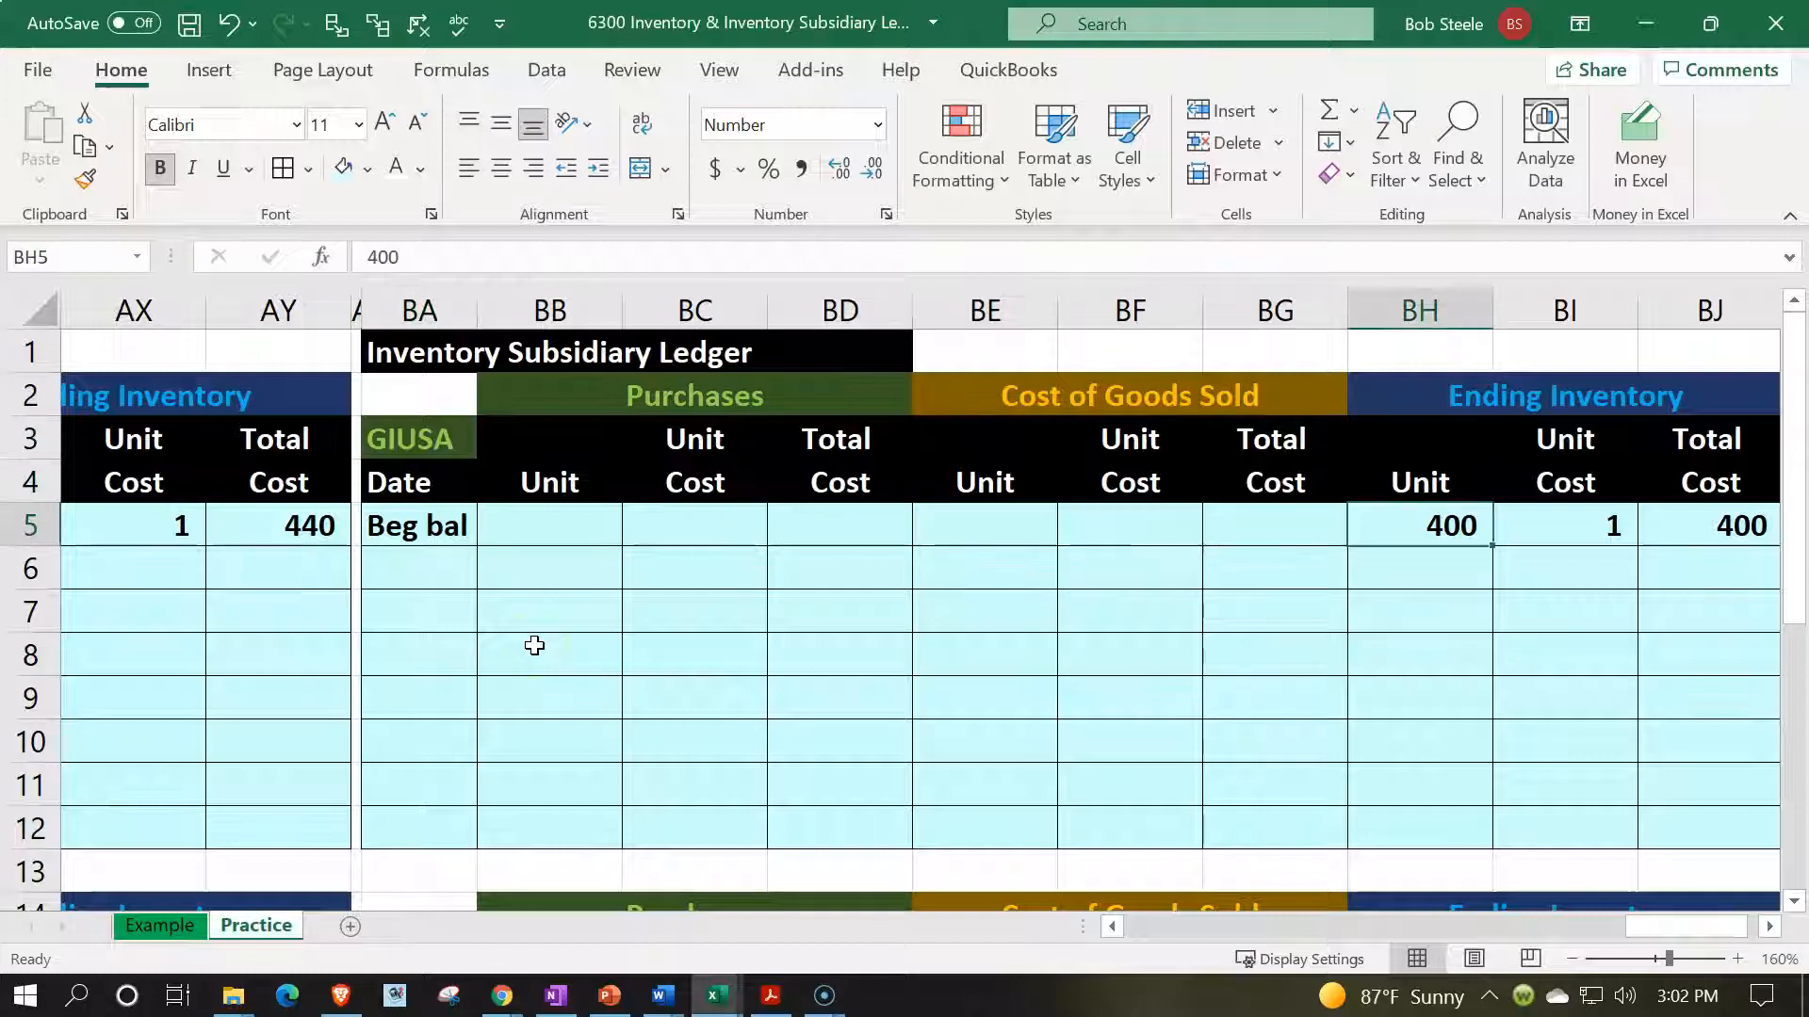
pyautogui.moveTo(716, 996)
pyautogui.click(1022, 810)
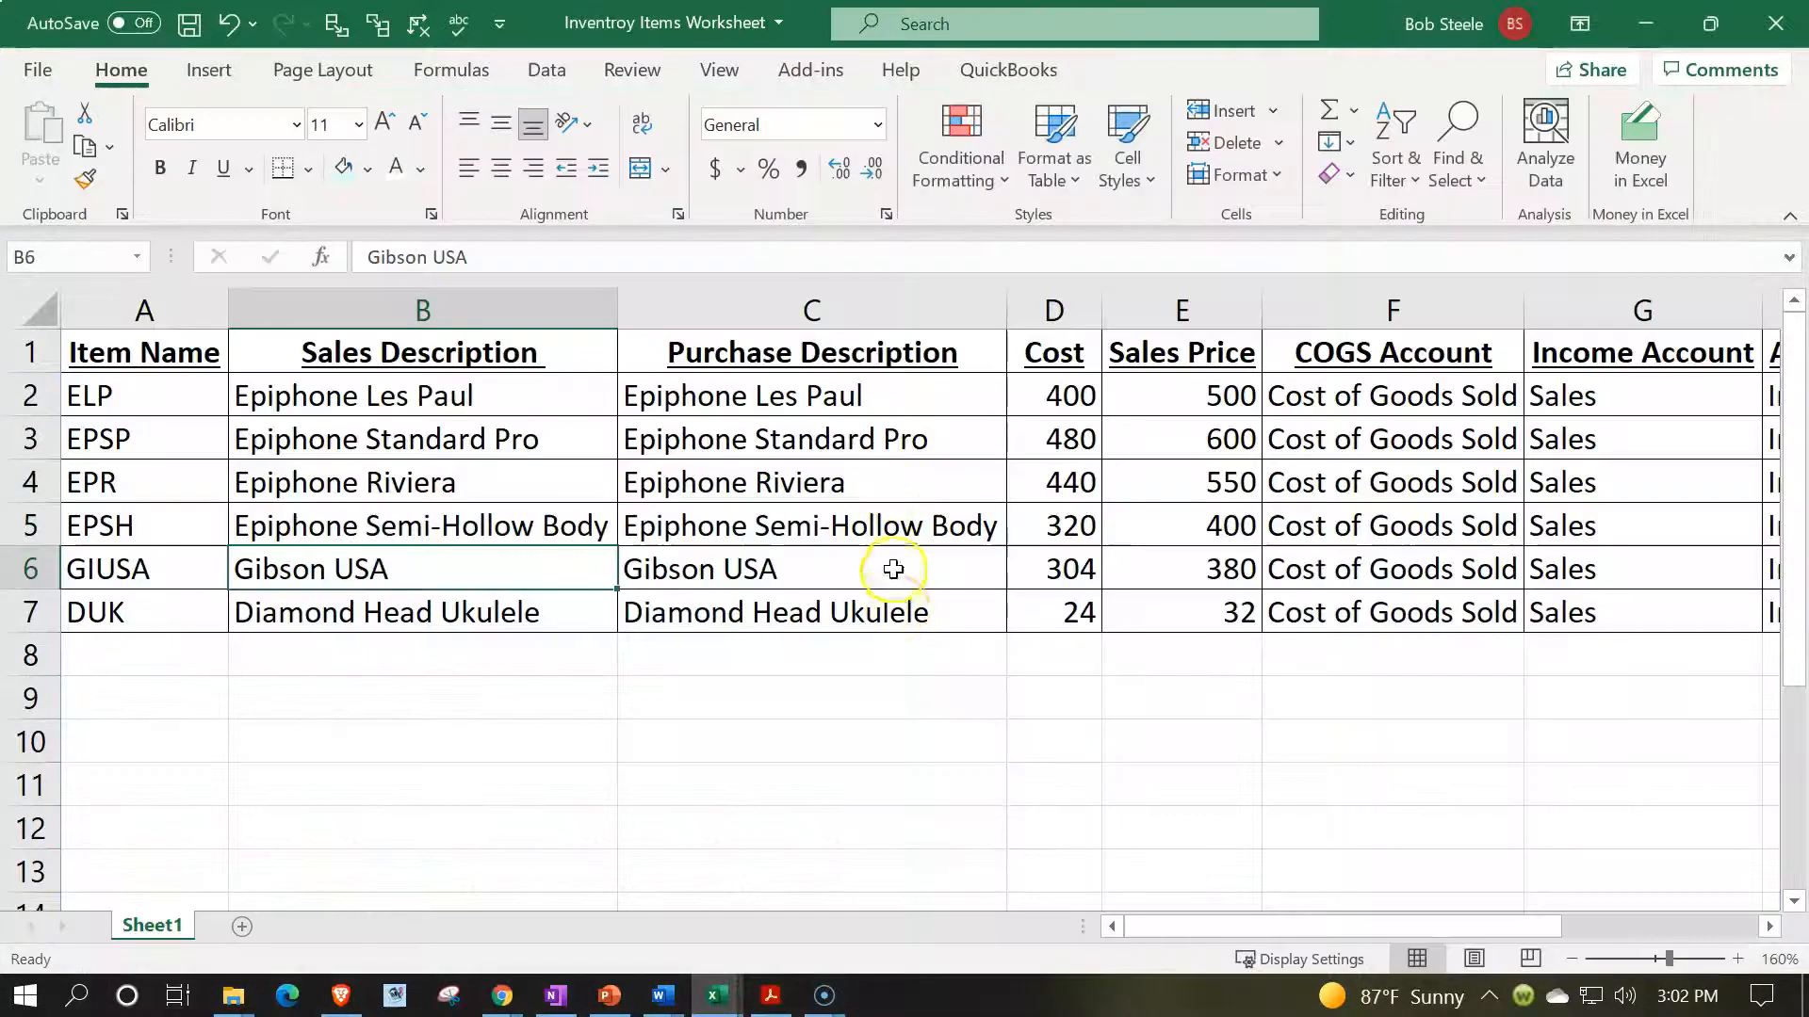
pyautogui.click(893, 567)
pyautogui.press('Right')
pyautogui.press('Right')
pyautogui.press('Left')
pyautogui.press('Right')
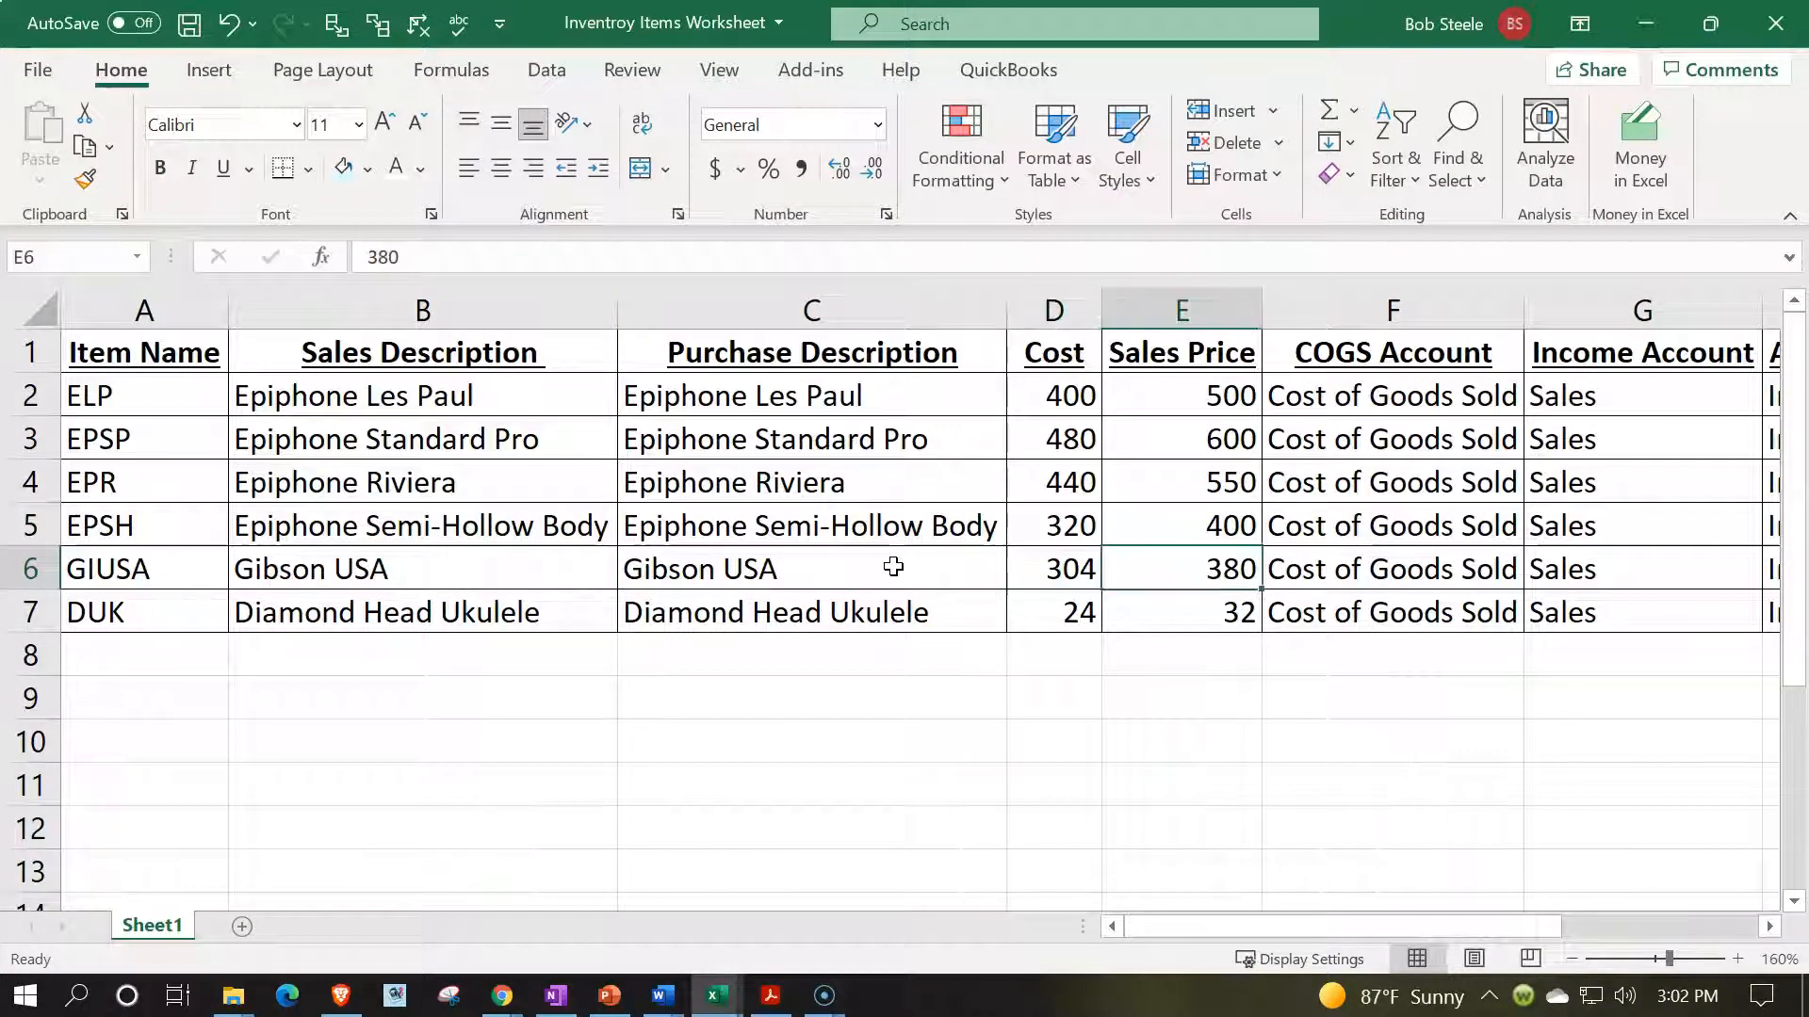
pyautogui.press('Right')
pyautogui.press('Right')
pyautogui.press('Right')
pyautogui.press('Right')
pyautogui.press('Right')
pyautogui.press('Right')
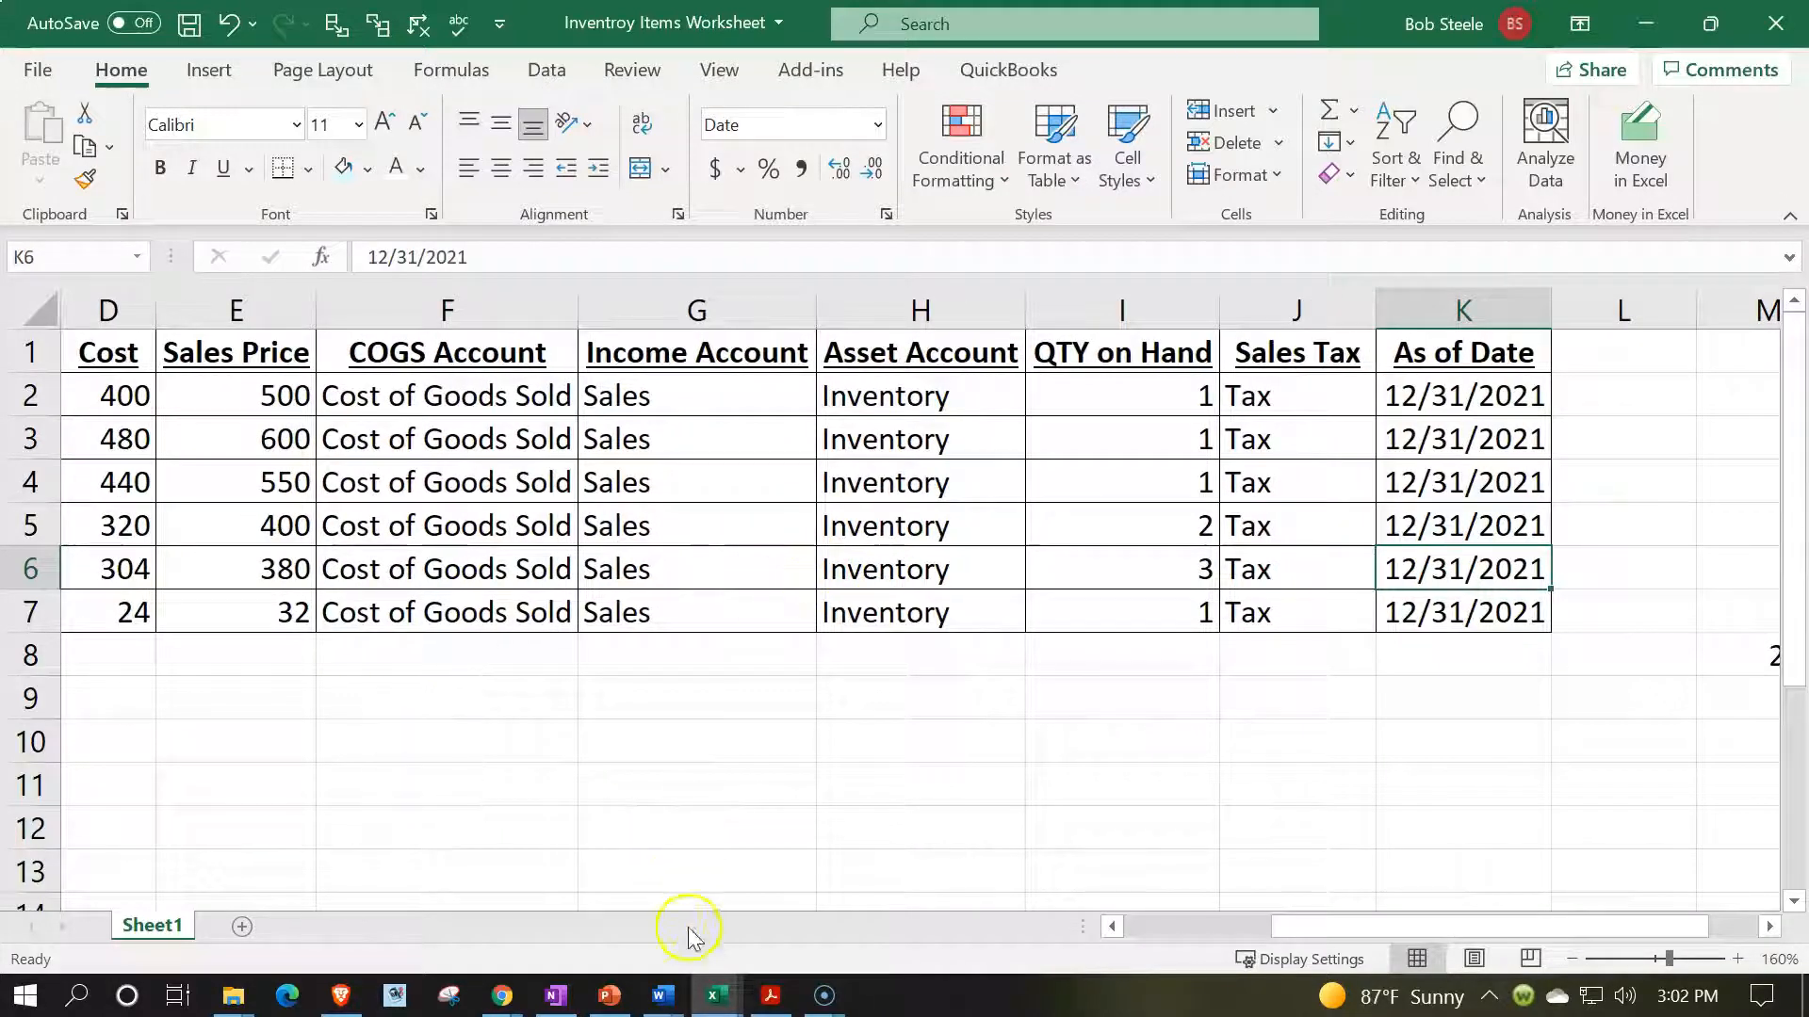
pyautogui.click(1642, 28)
pyautogui.write('304')
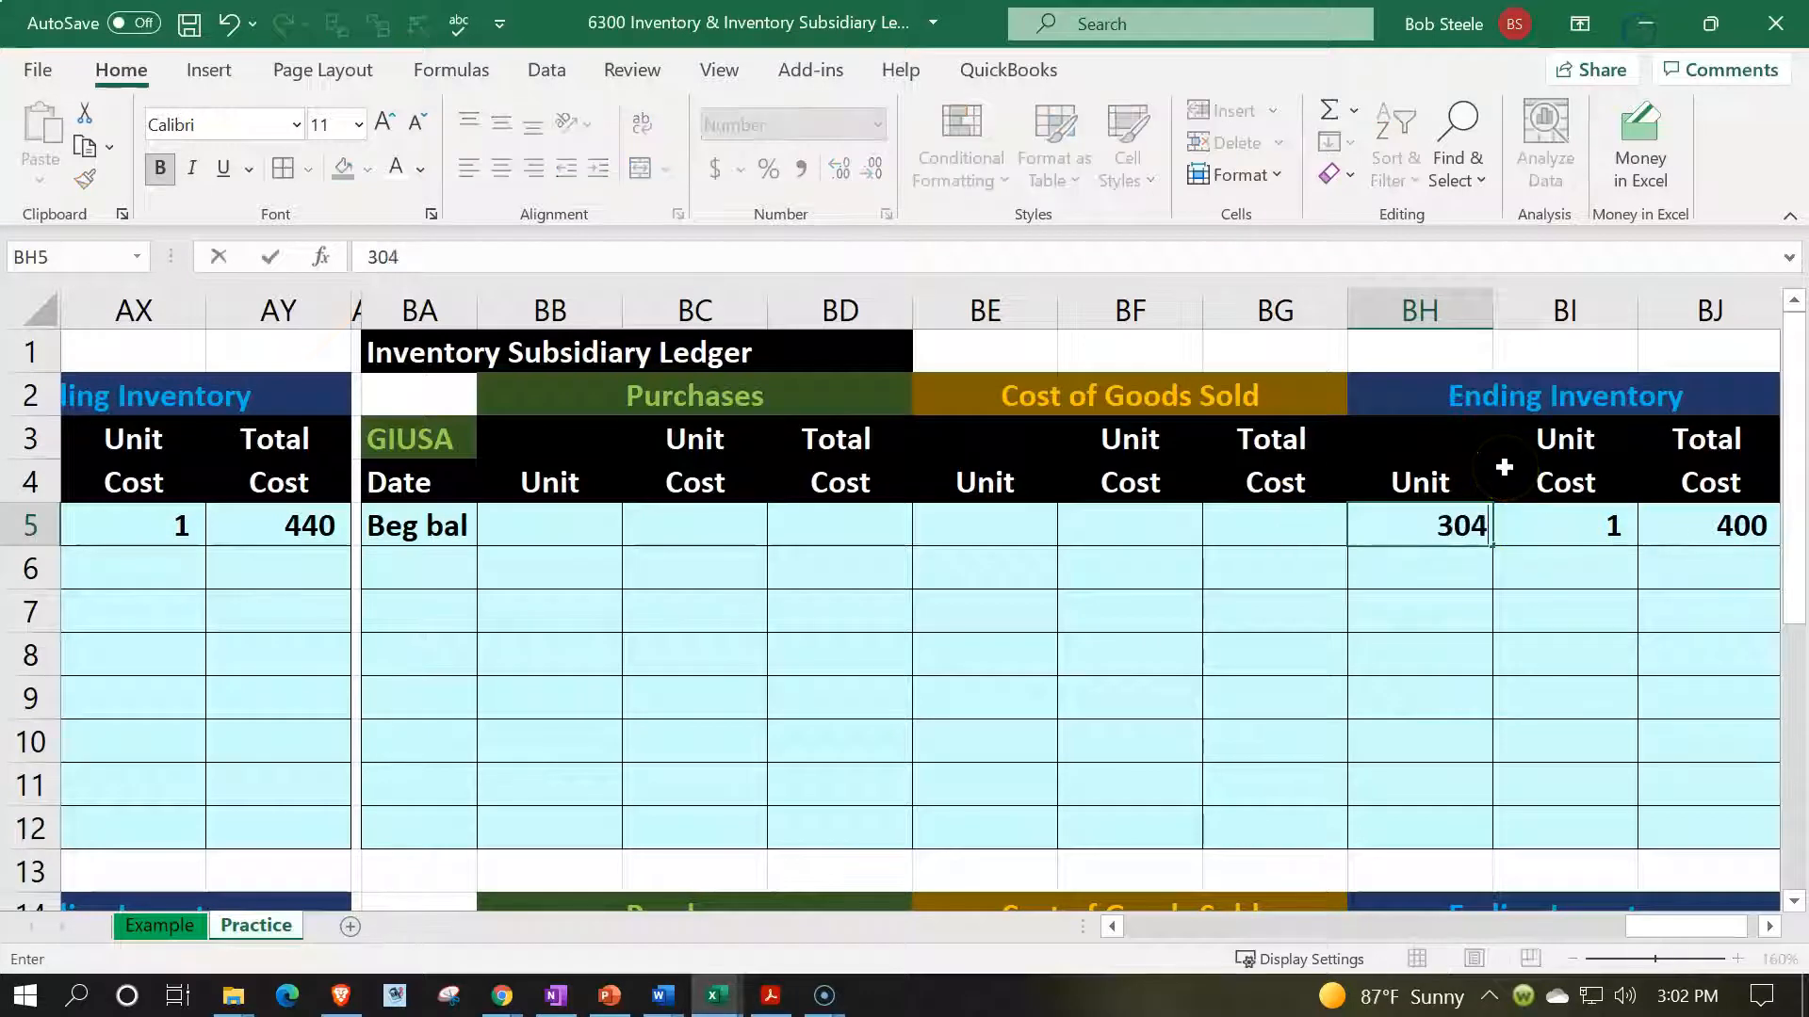
pyautogui.press('Tab')
pyautogui.write('3')
pyautogui.press('Return')
# - Check the sixth item name in the Inventroy Items Worksheet and label the third lower ledger in BA15 as DUK
pyautogui.press('Down')
pyautogui.press('Down')
pyautogui.press('Down')
pyautogui.press('Down')
pyautogui.press('Down')
pyautogui.press('Down')
pyautogui.press('Down')
pyautogui.press('Down')
pyautogui.press('Down')
pyautogui.press('Down')
pyautogui.press('Down')
pyautogui.press('Down')
pyautogui.press('Down')
pyautogui.press('Down')
pyautogui.press('Down')
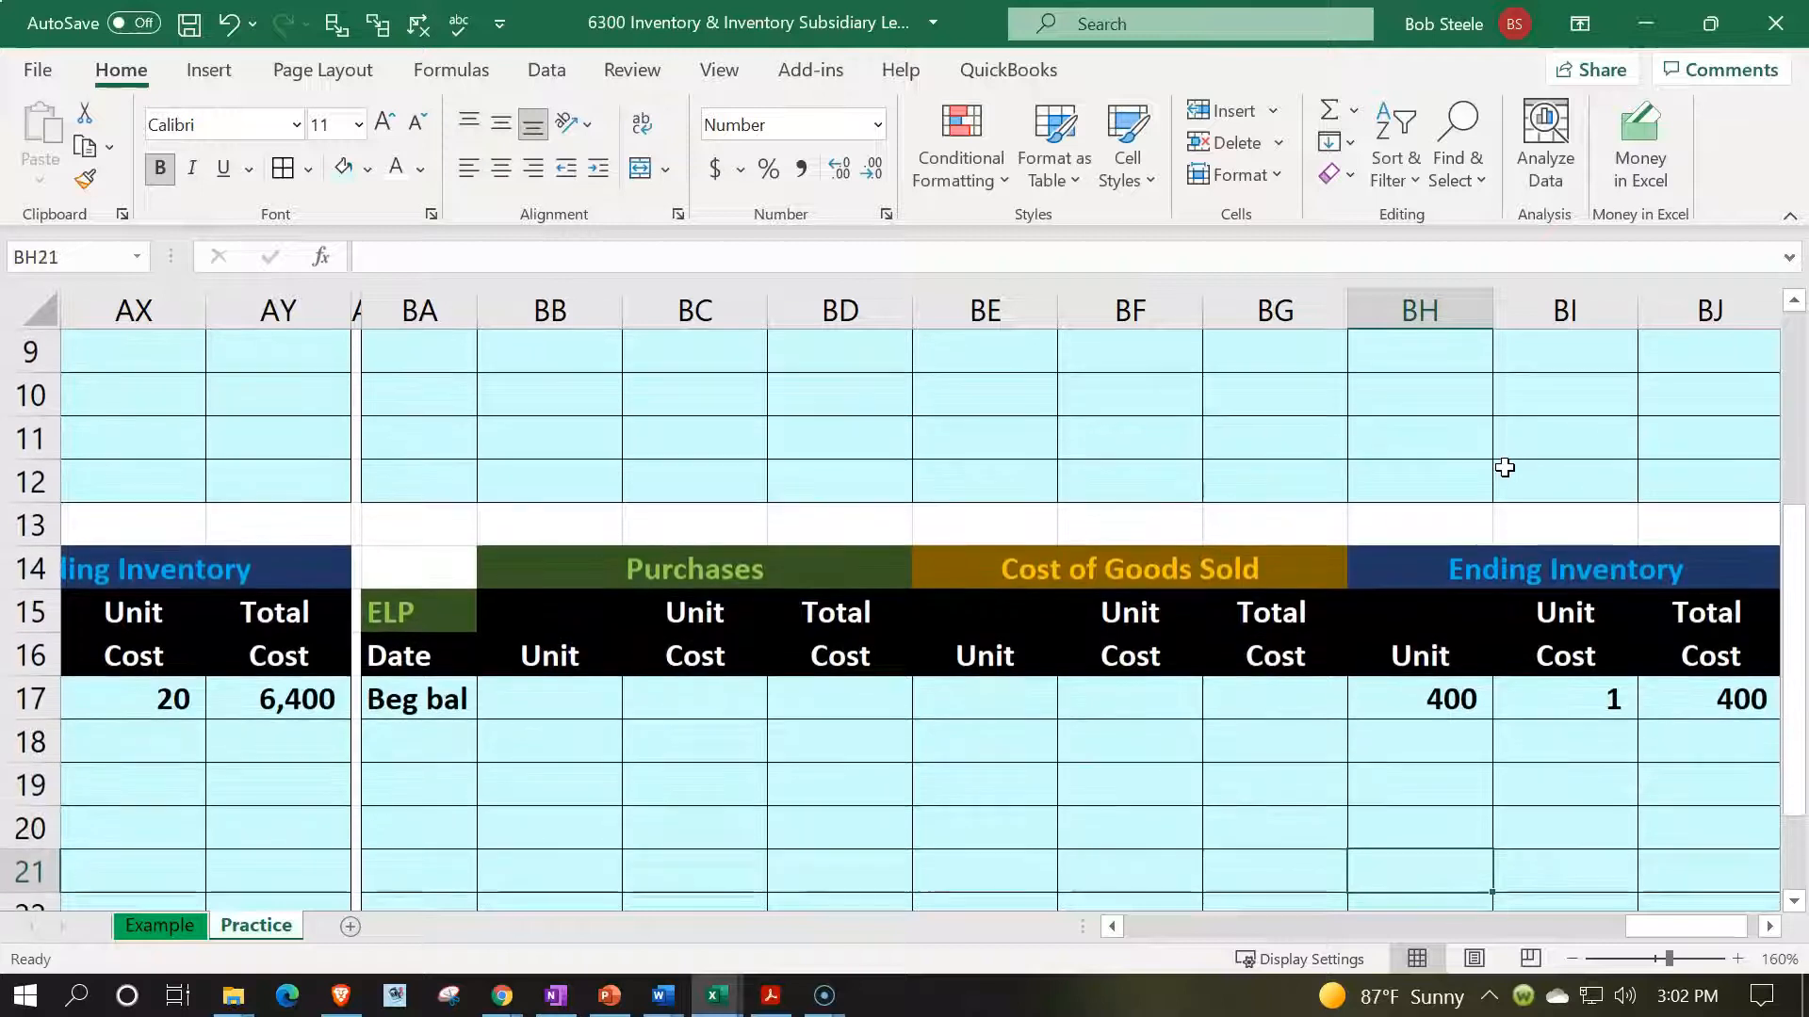
pyautogui.moveTo(715, 985)
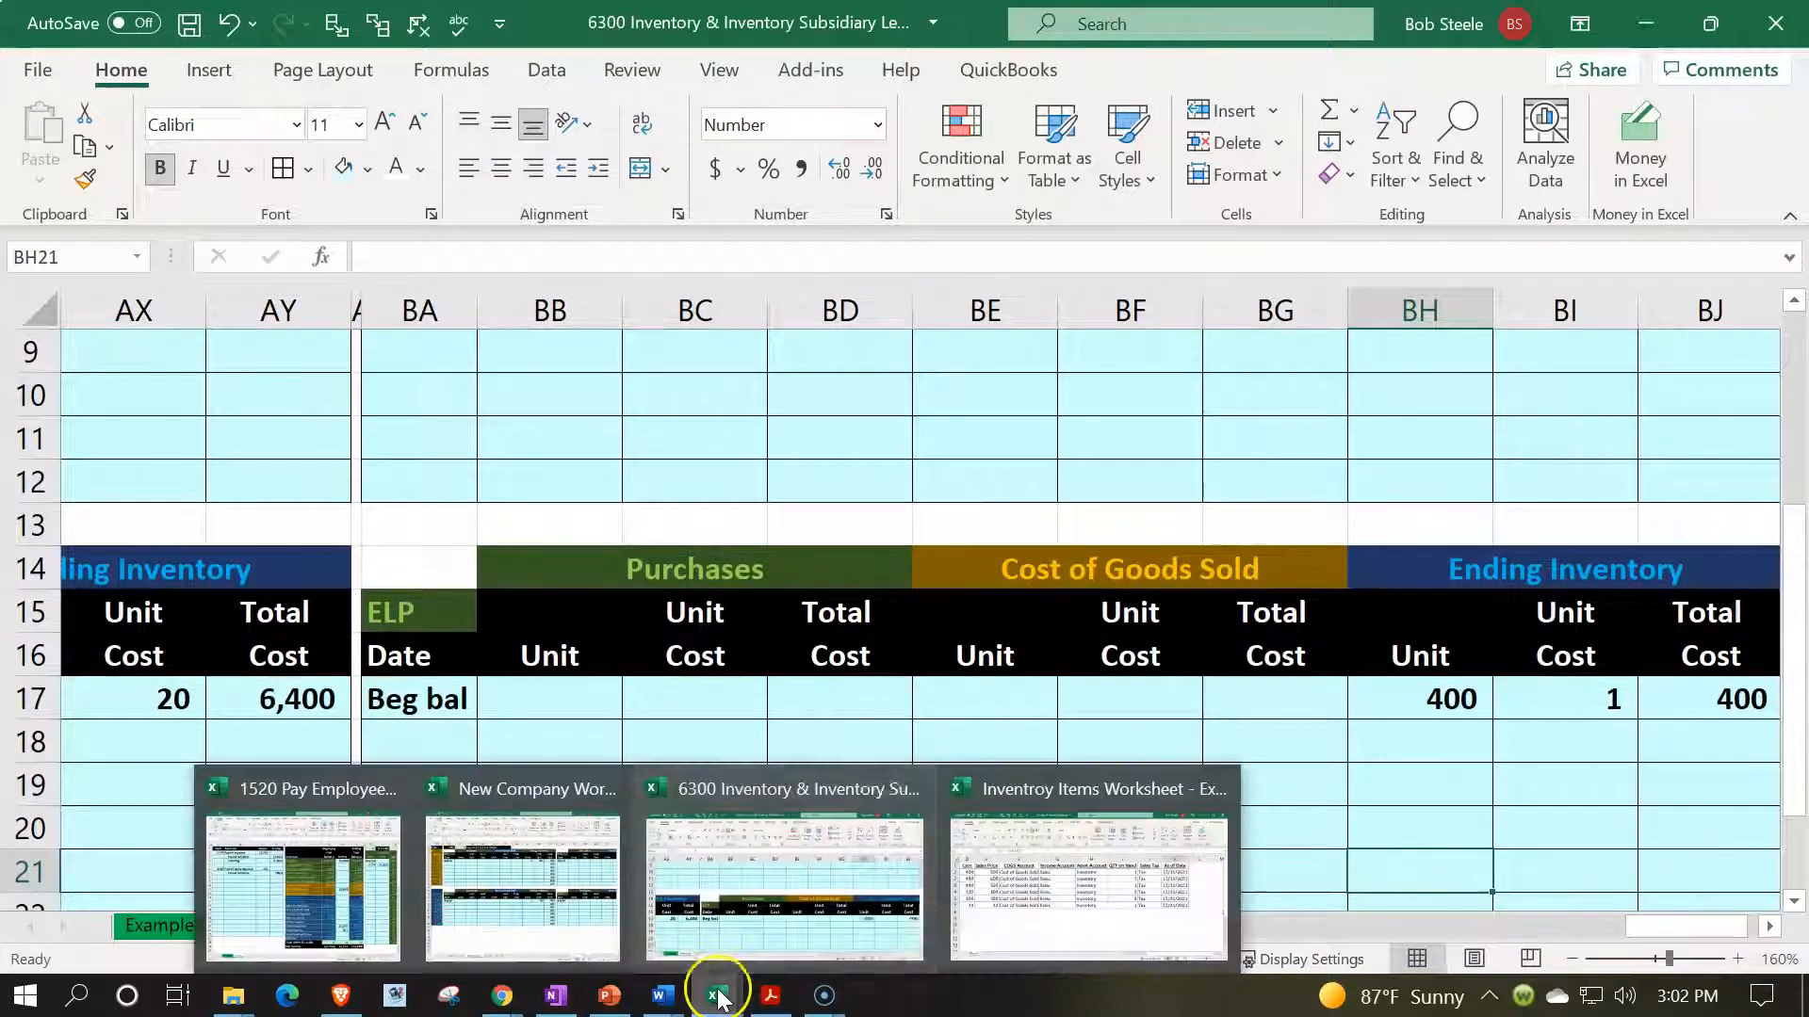
pyautogui.click(1108, 841)
pyautogui.click(793, 680)
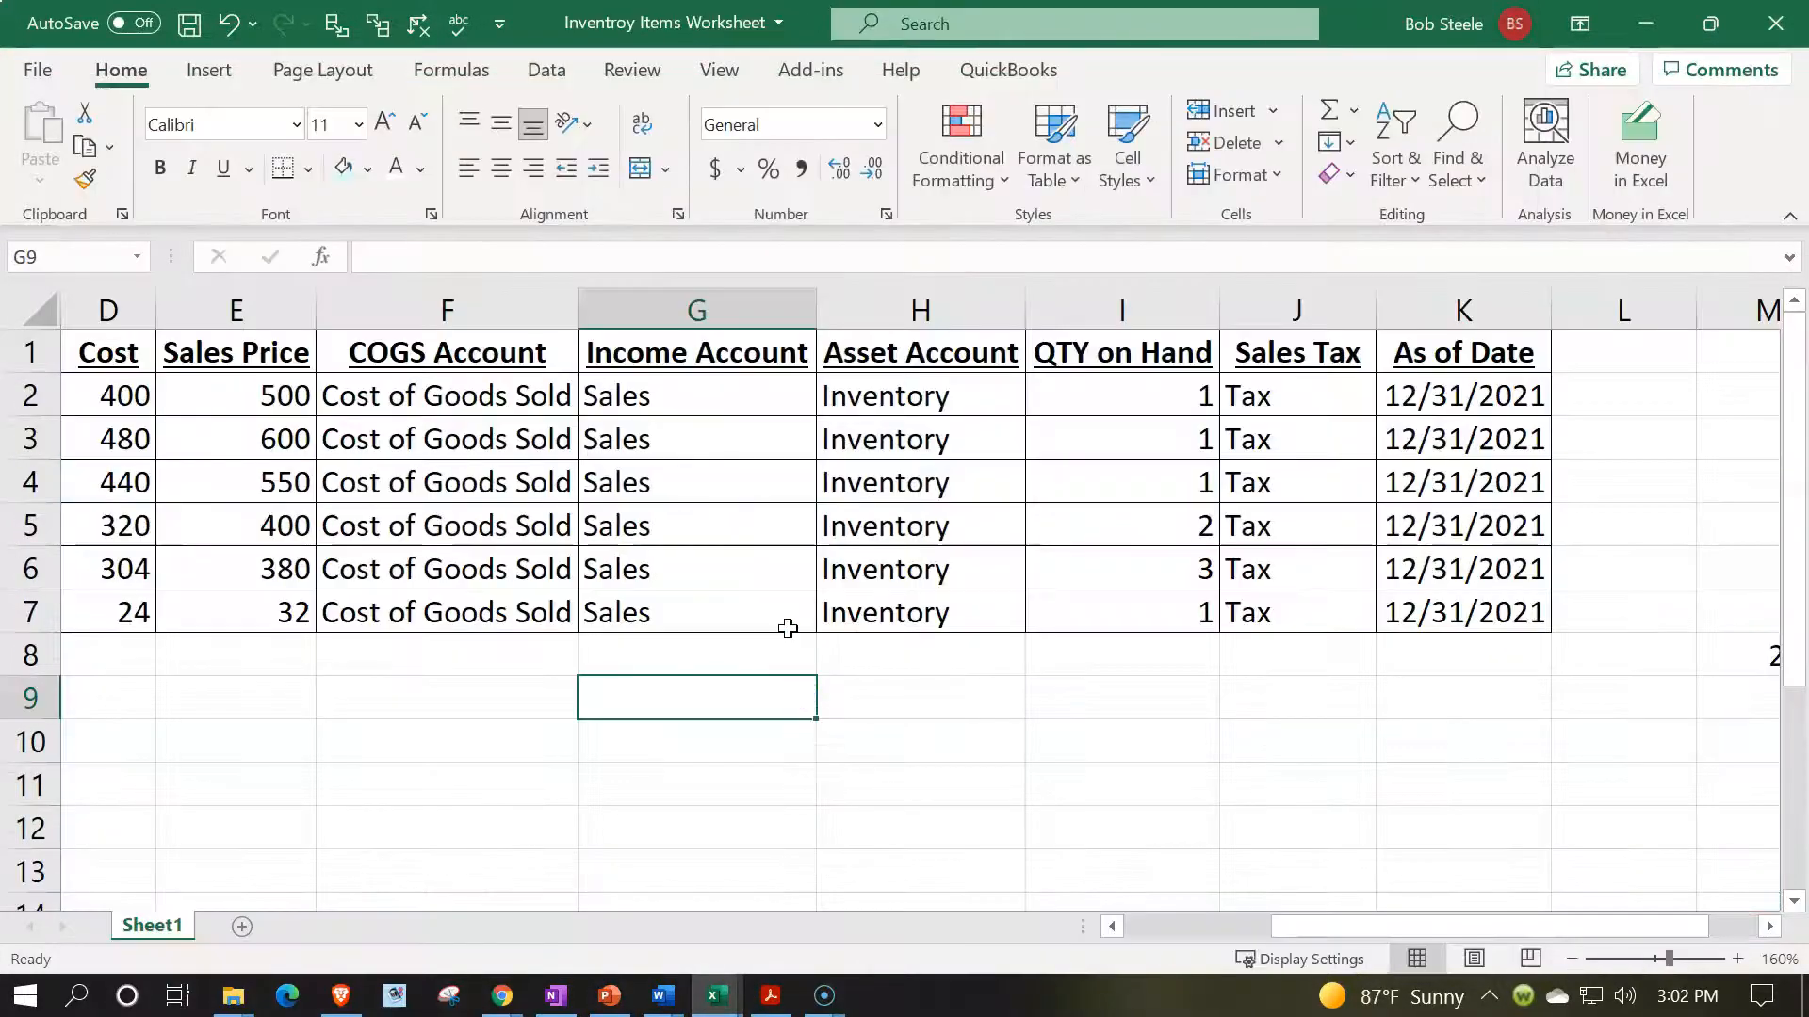
pyautogui.press('Left')
pyautogui.press('Left')
pyautogui.press('Left')
pyautogui.press('Left')
pyautogui.press('Left')
pyautogui.press('Left')
pyautogui.press('Up')
pyautogui.press('Up')
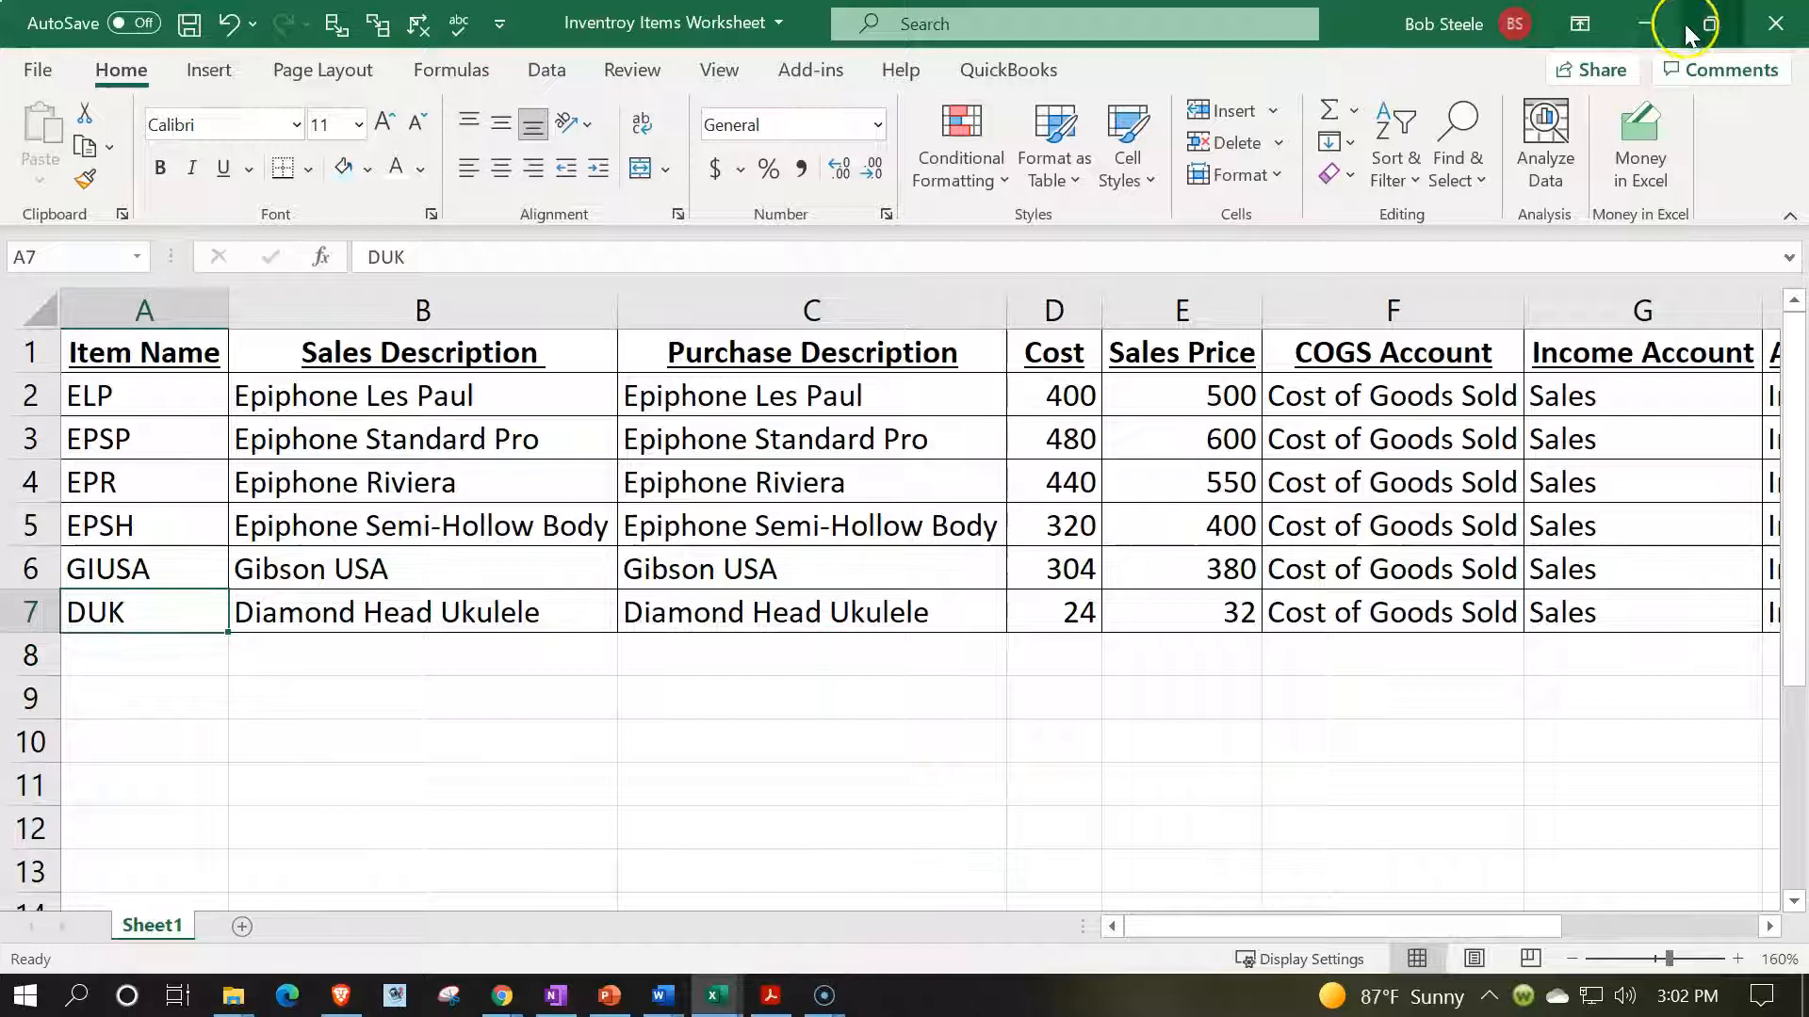
pyautogui.click(1648, 21)
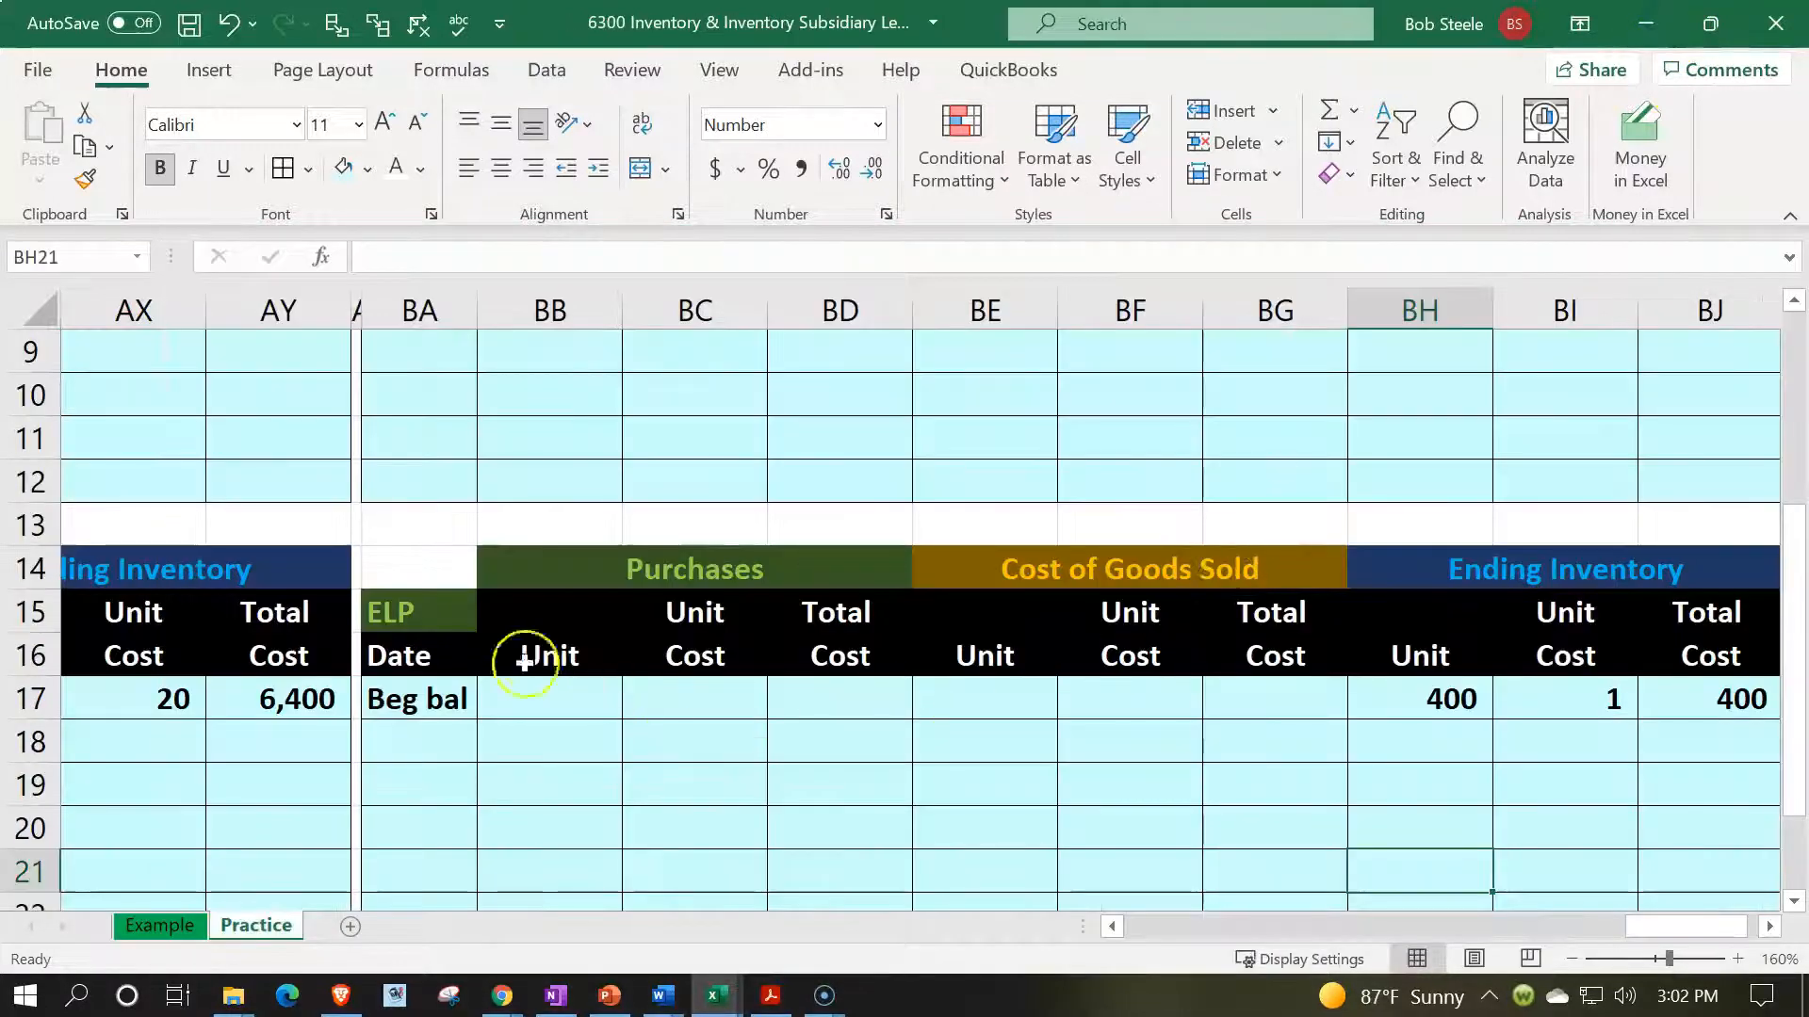
pyautogui.click(398, 614)
pyautogui.write('DUK')
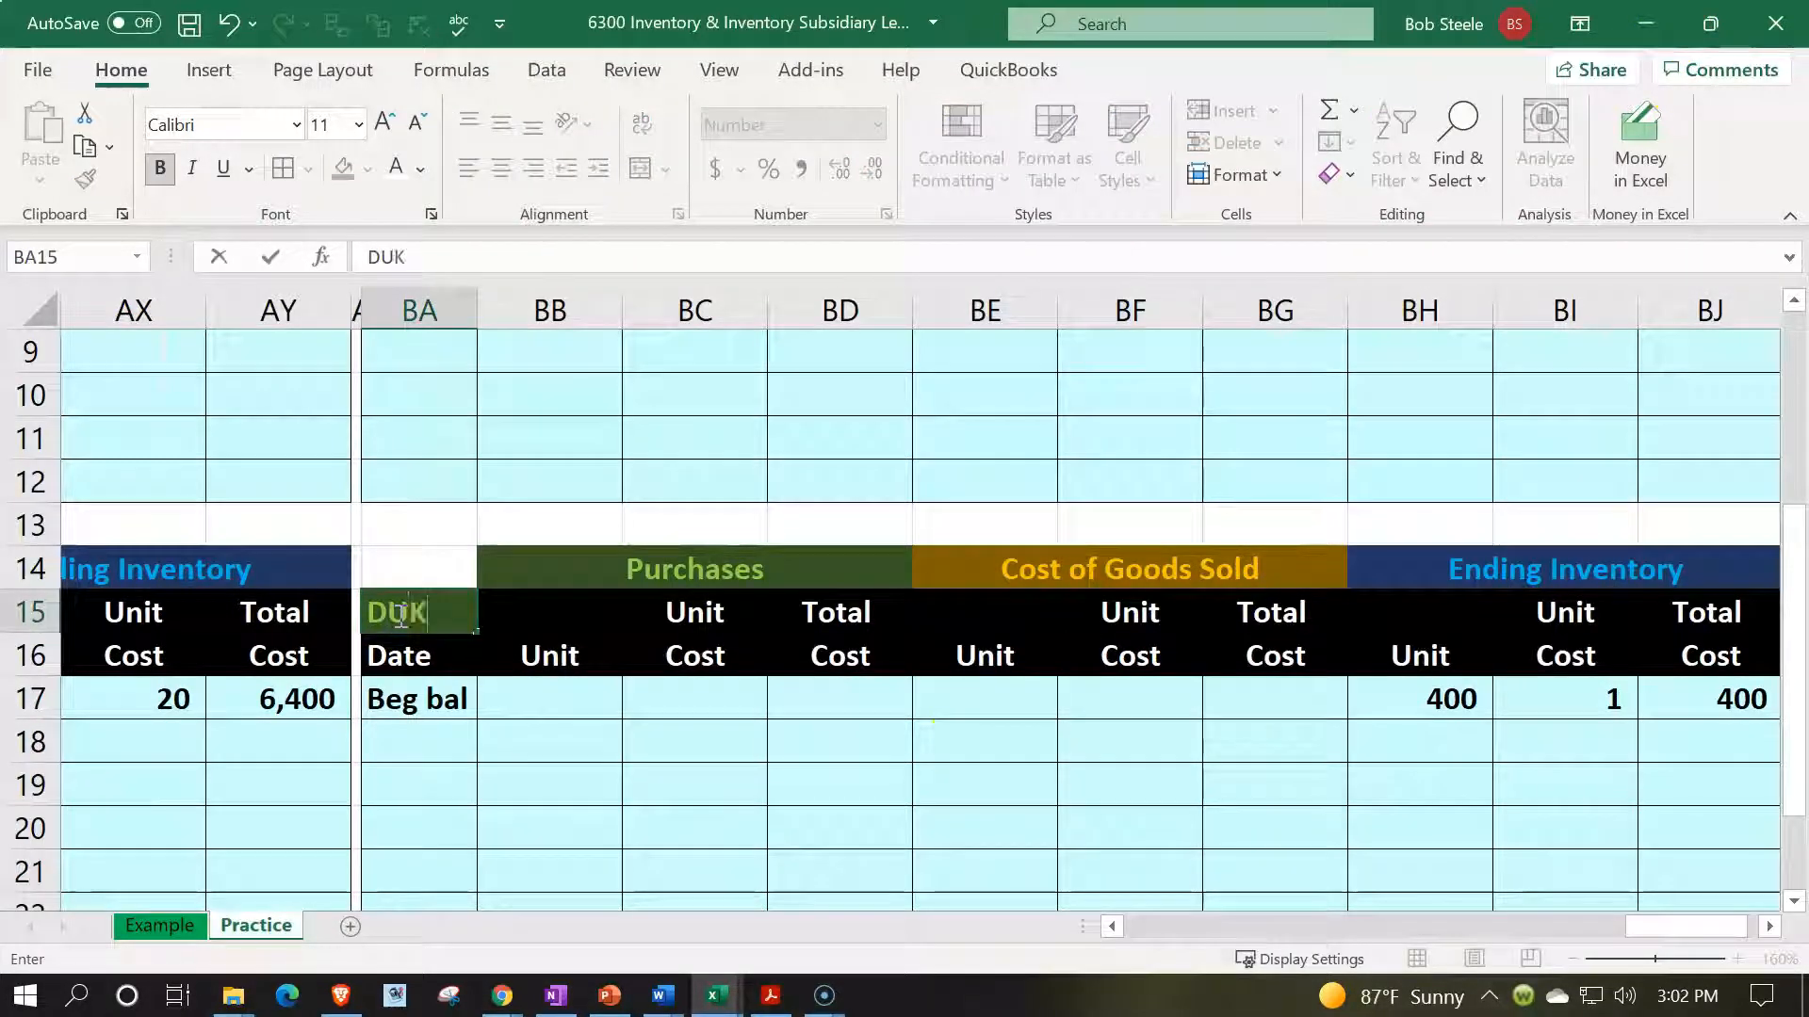
pyautogui.press('Return')
# - Look up DUK's cost and quantity on hand in the Inventroy Items Worksheet and enter 24 in BH17 of the DUK ledger
pyautogui.press('Return')
pyautogui.press('Right')
pyautogui.press('Right')
pyautogui.press('Right')
pyautogui.press('Right')
pyautogui.press('Right')
pyautogui.press('Right')
pyautogui.press('Right')
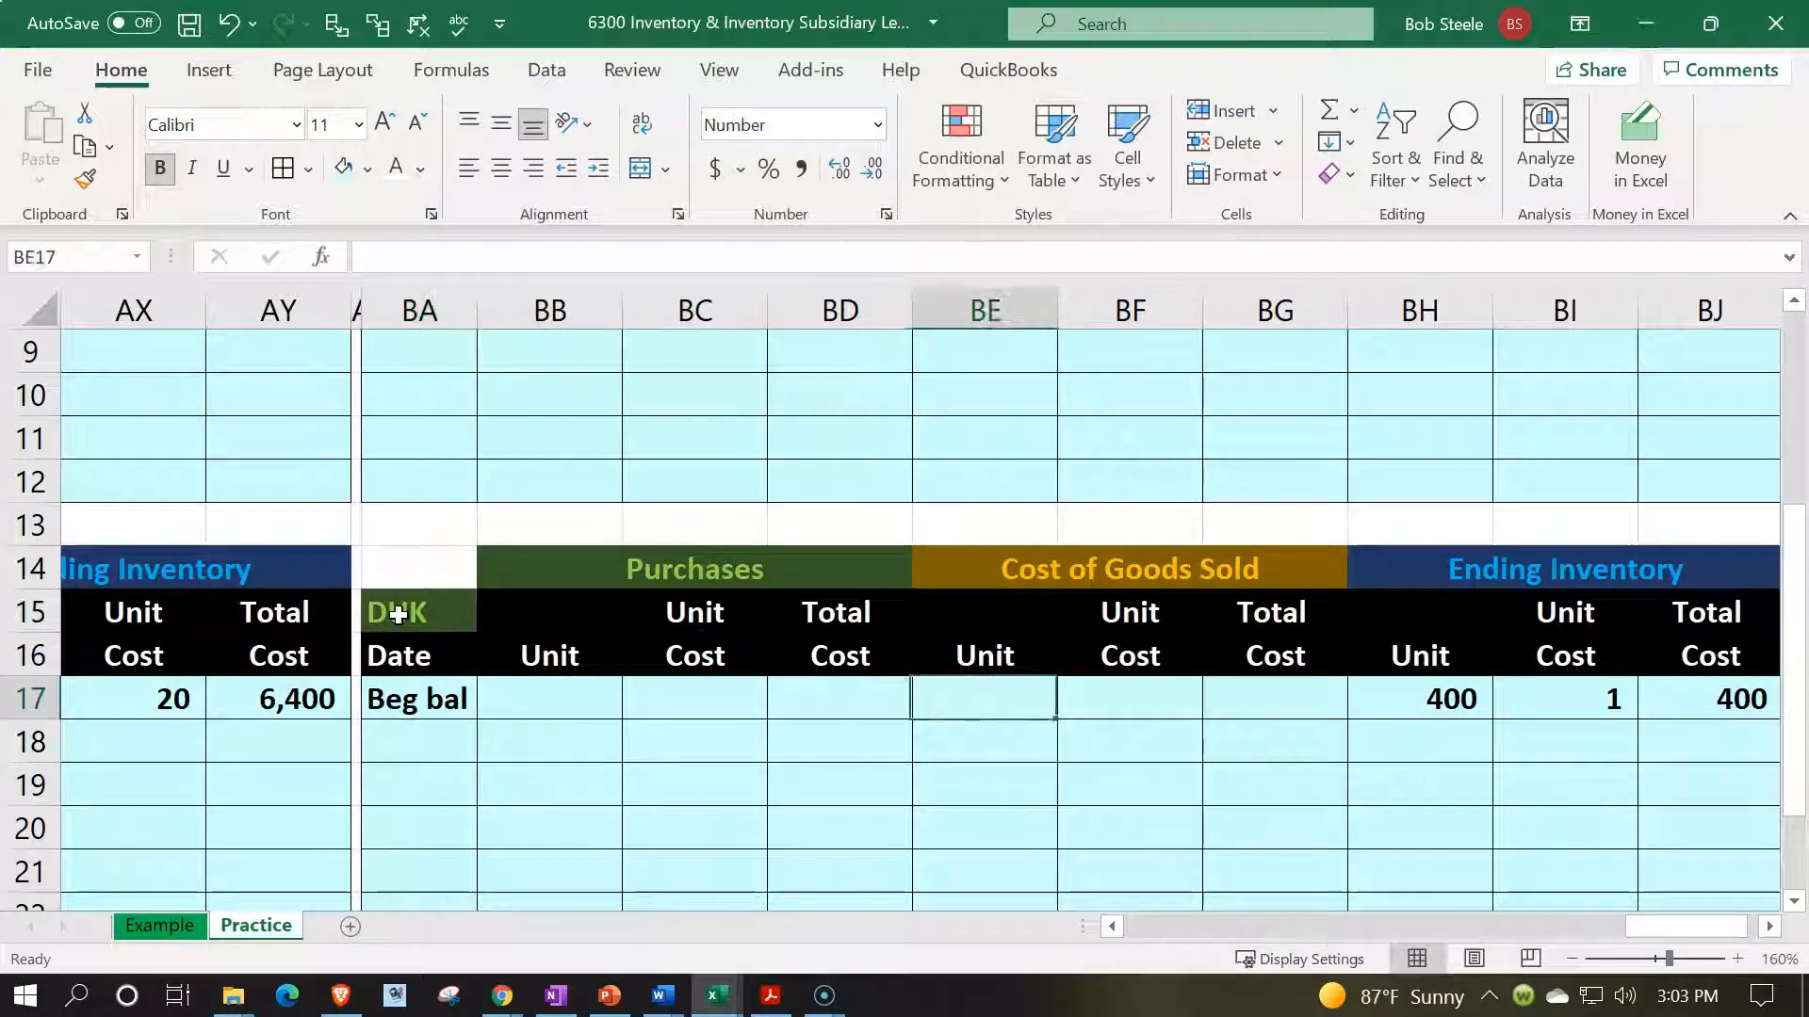
pyautogui.press('Right')
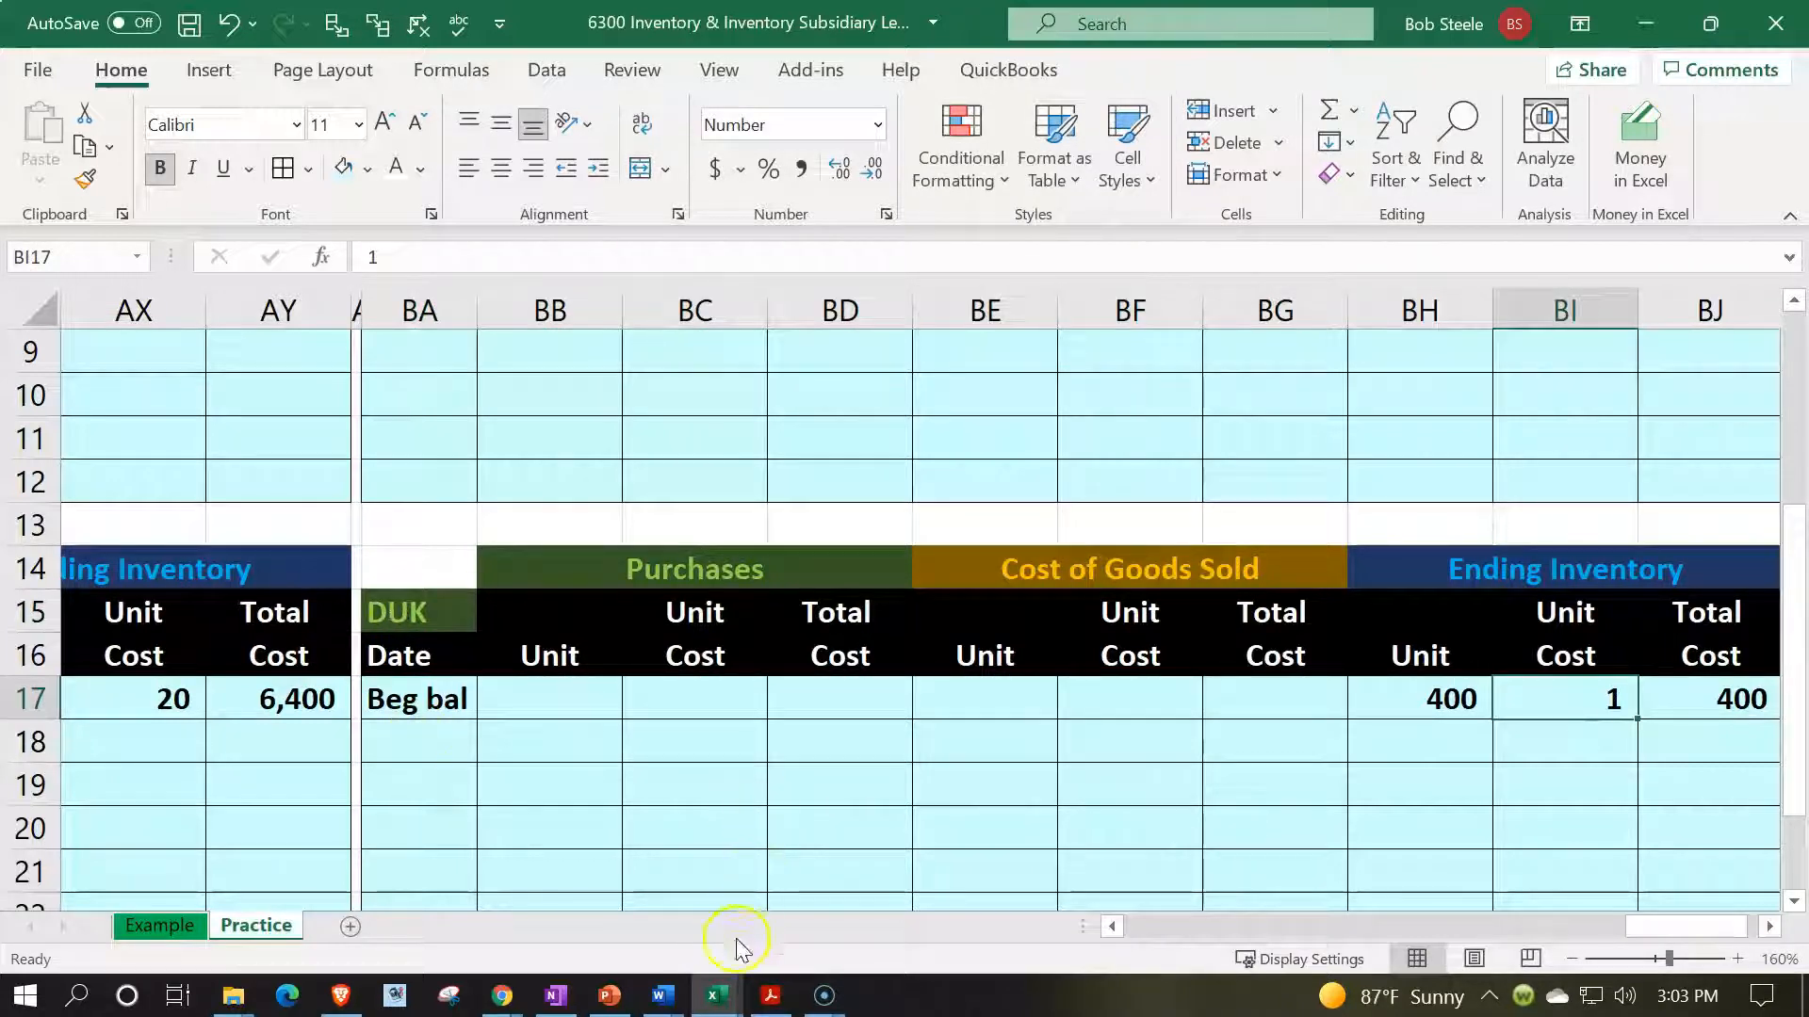
pyautogui.moveTo(716, 996)
pyautogui.click(1059, 852)
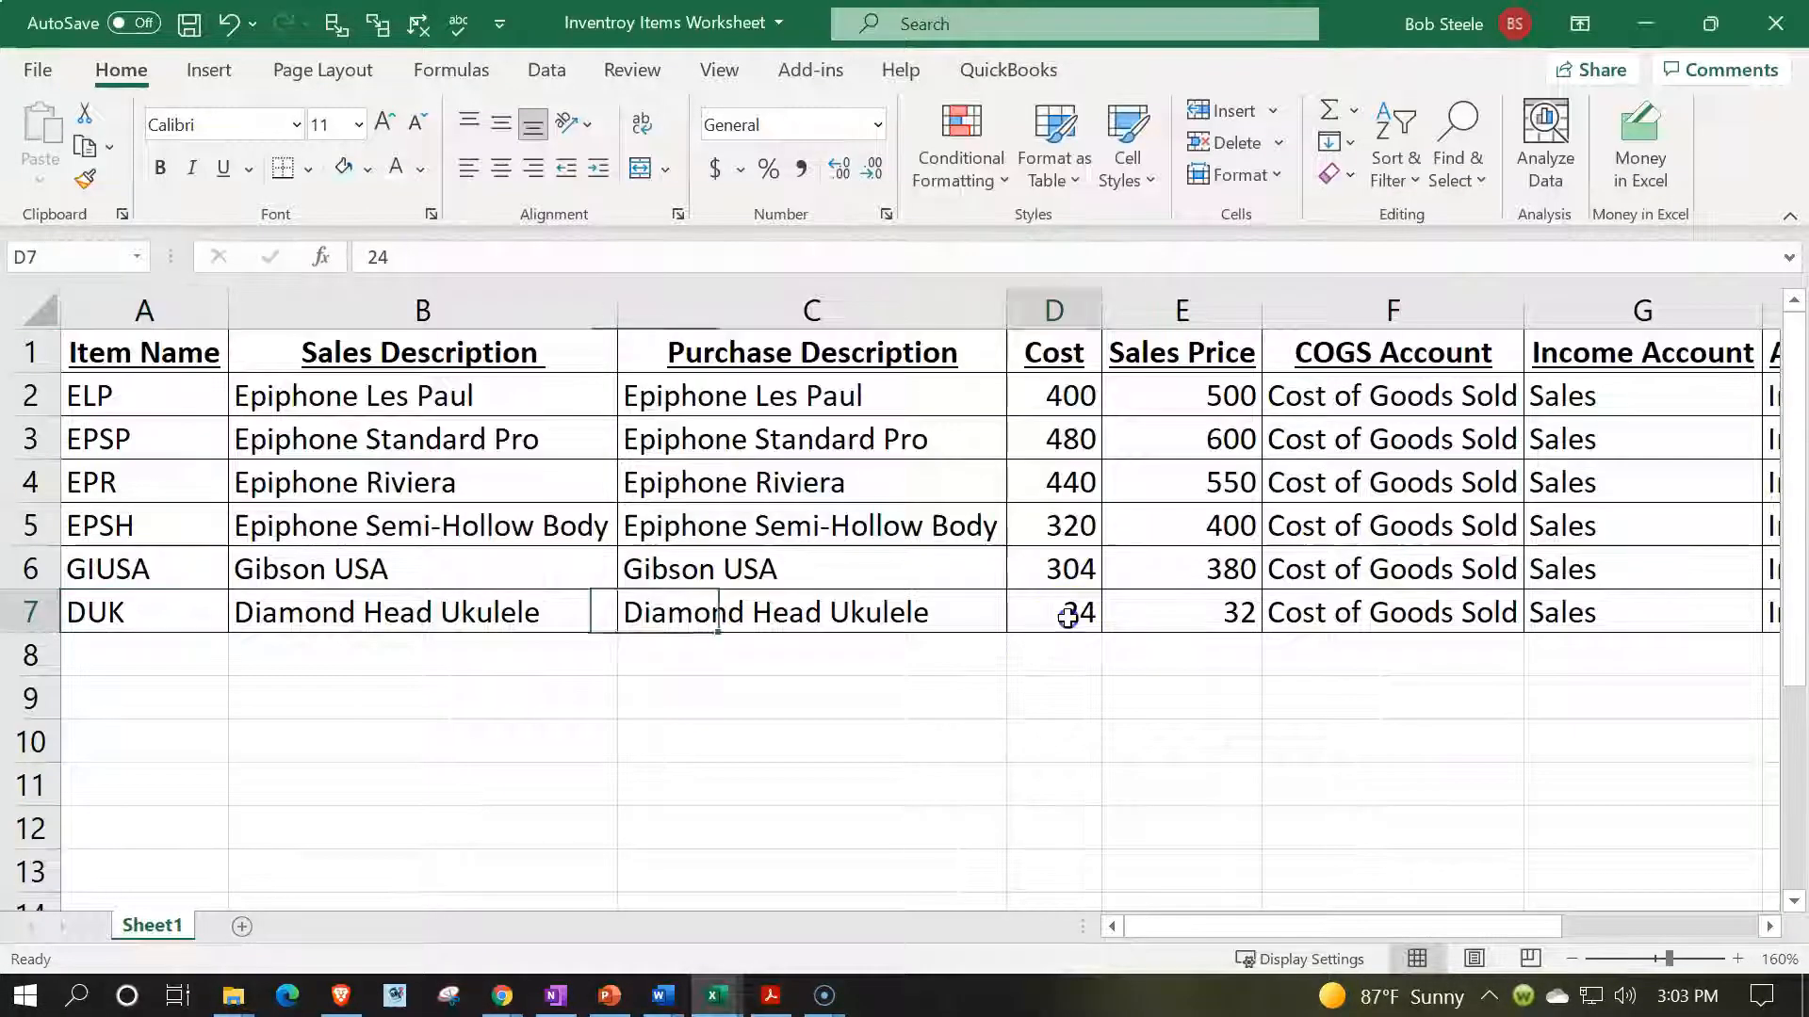
pyautogui.press('Right')
pyautogui.press('Right')
pyautogui.press('Right')
pyautogui.press('Right')
pyautogui.press('Right')
pyautogui.press('Right')
pyautogui.press('Right')
pyautogui.press('Right')
pyautogui.press('Right')
pyautogui.press('Right')
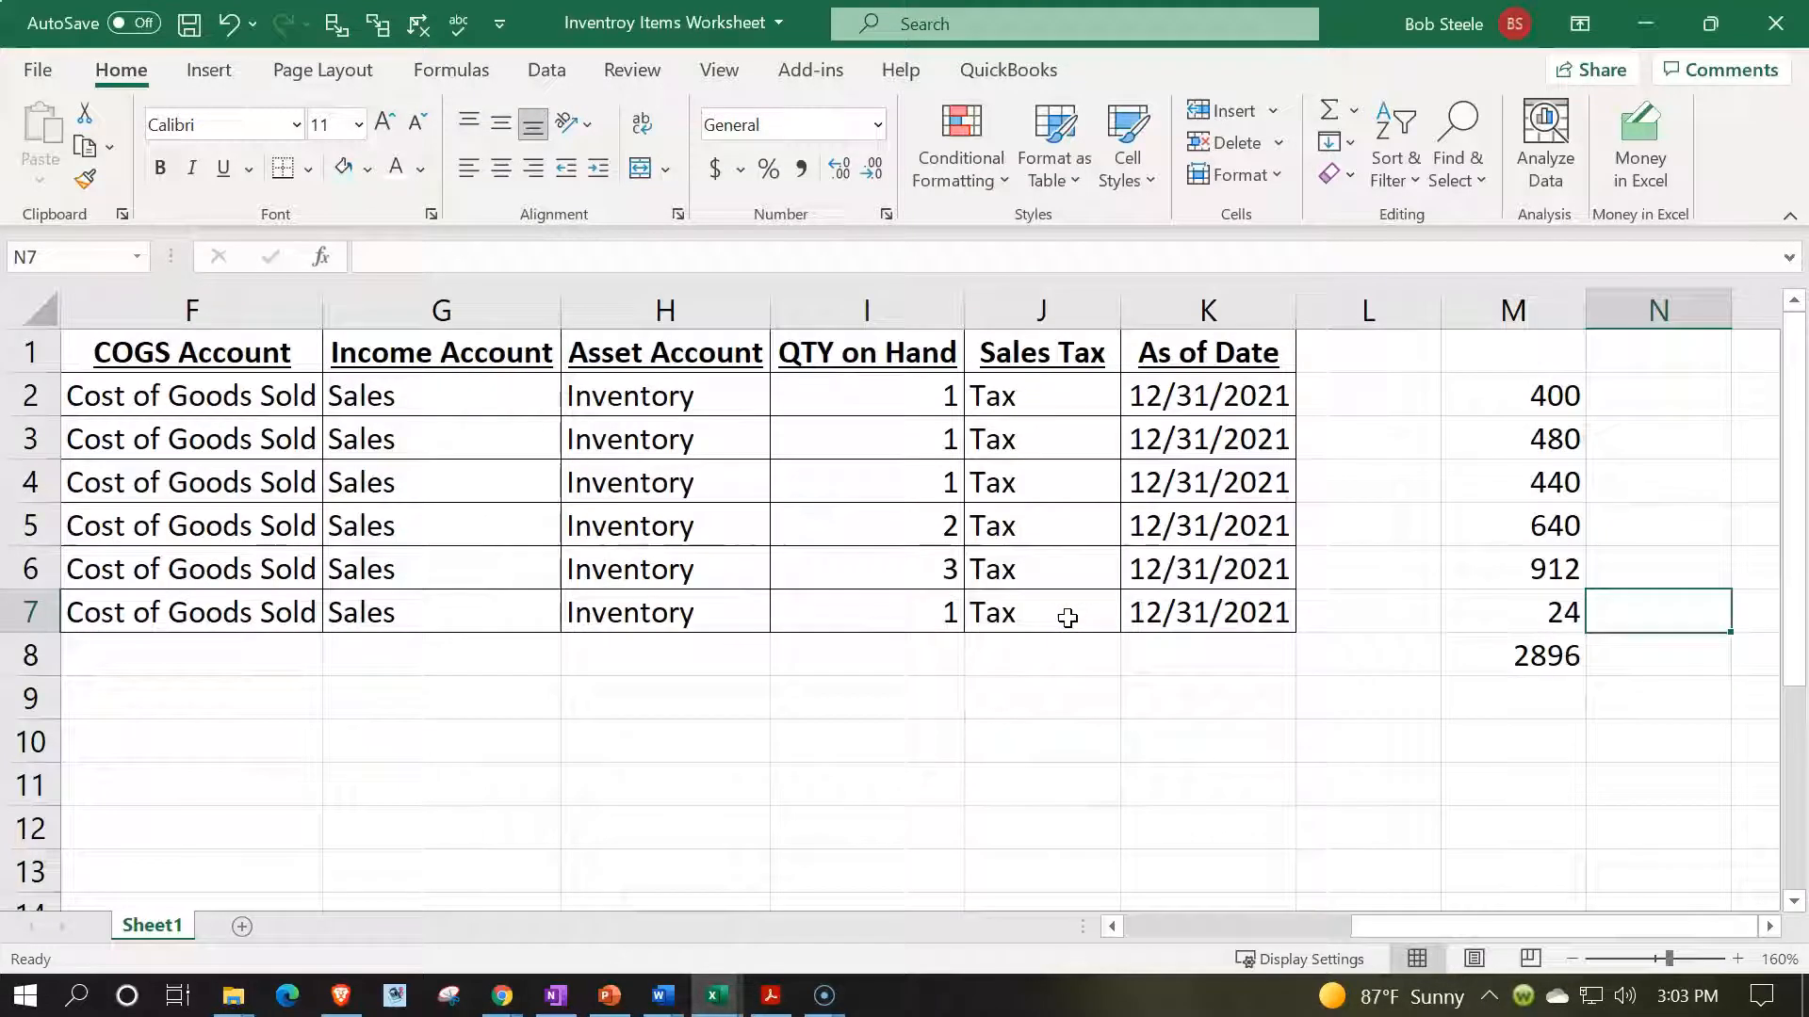
pyautogui.press('Left')
pyautogui.press('Left')
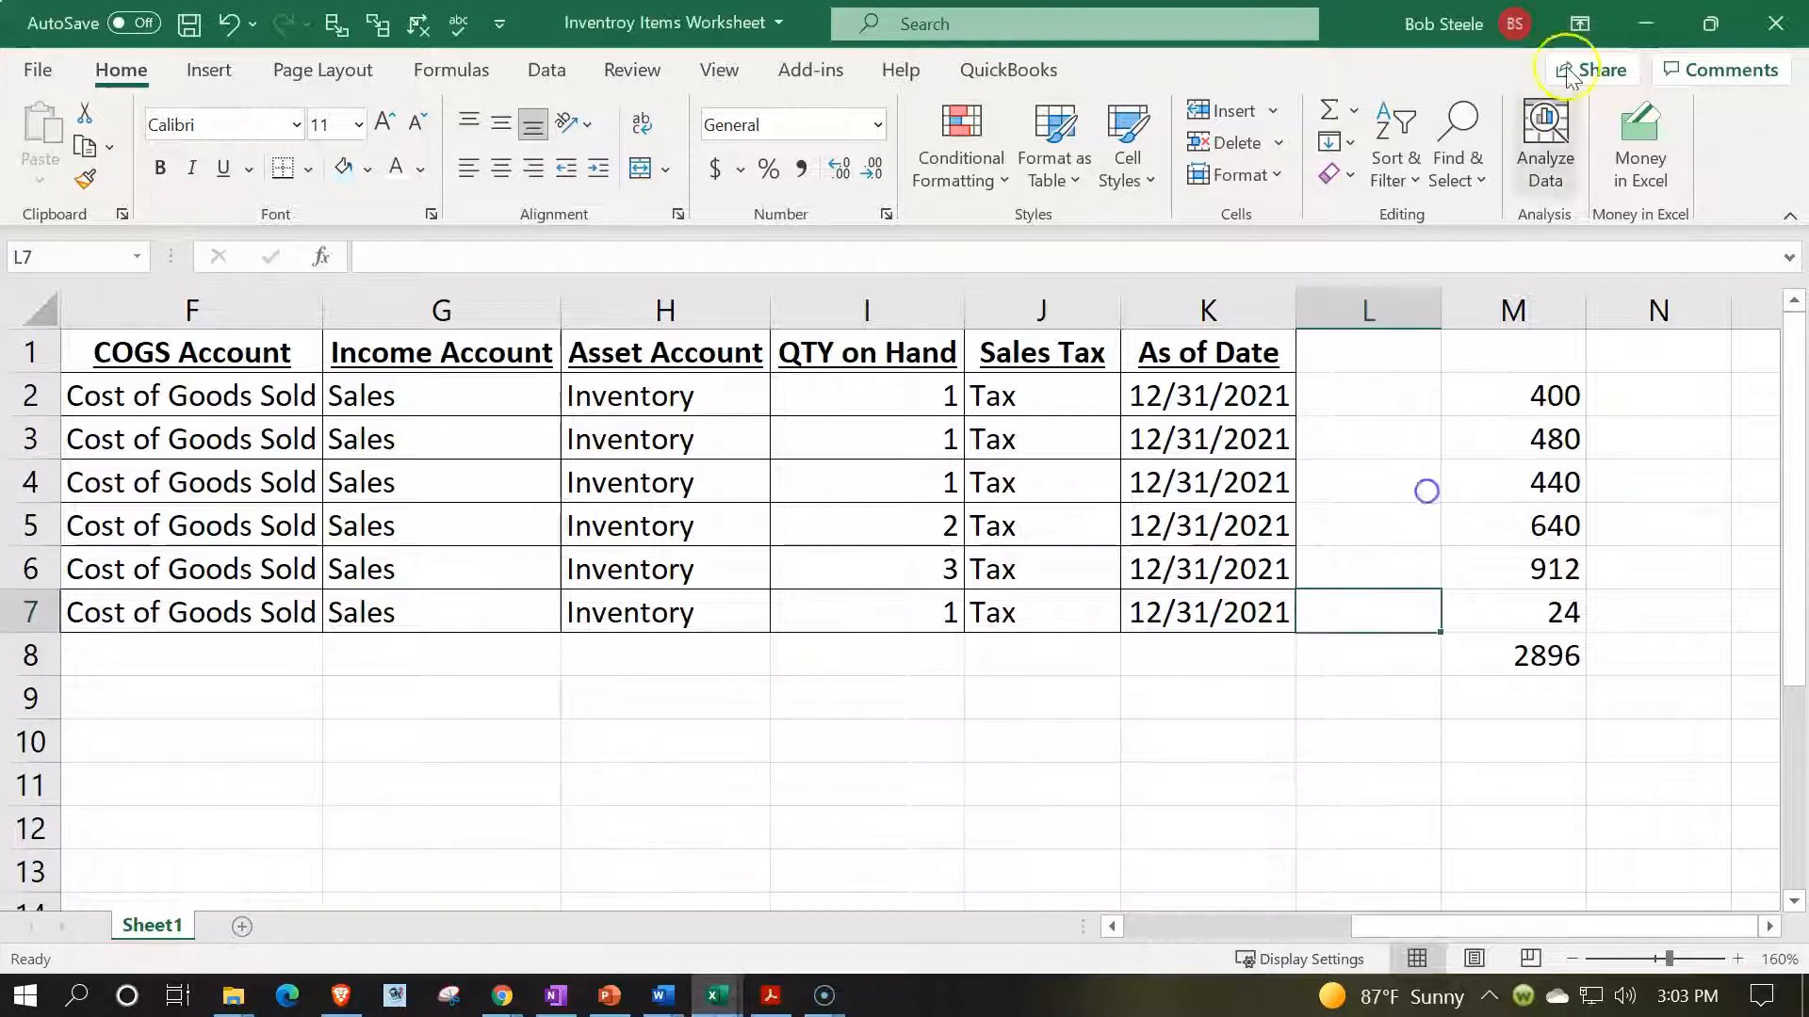
pyautogui.click(1646, 23)
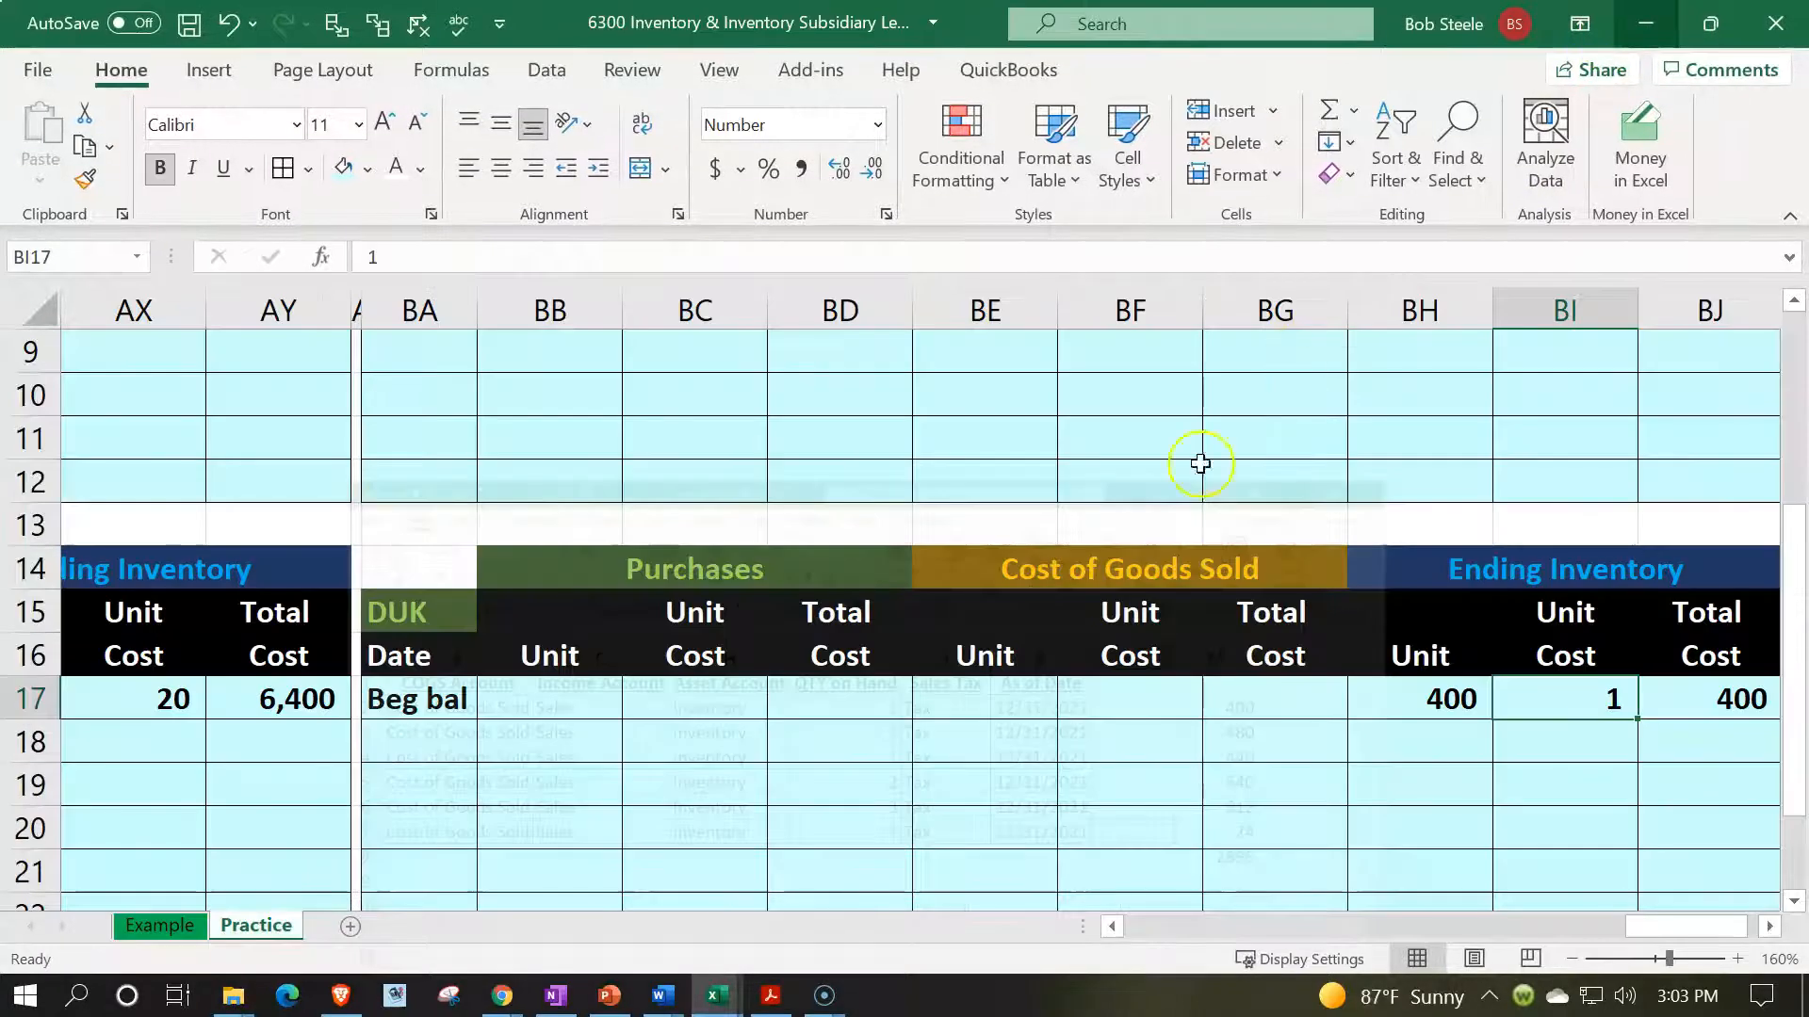
pyautogui.click(1451, 705)
pyautogui.write('24')
pyautogui.press('Tab')
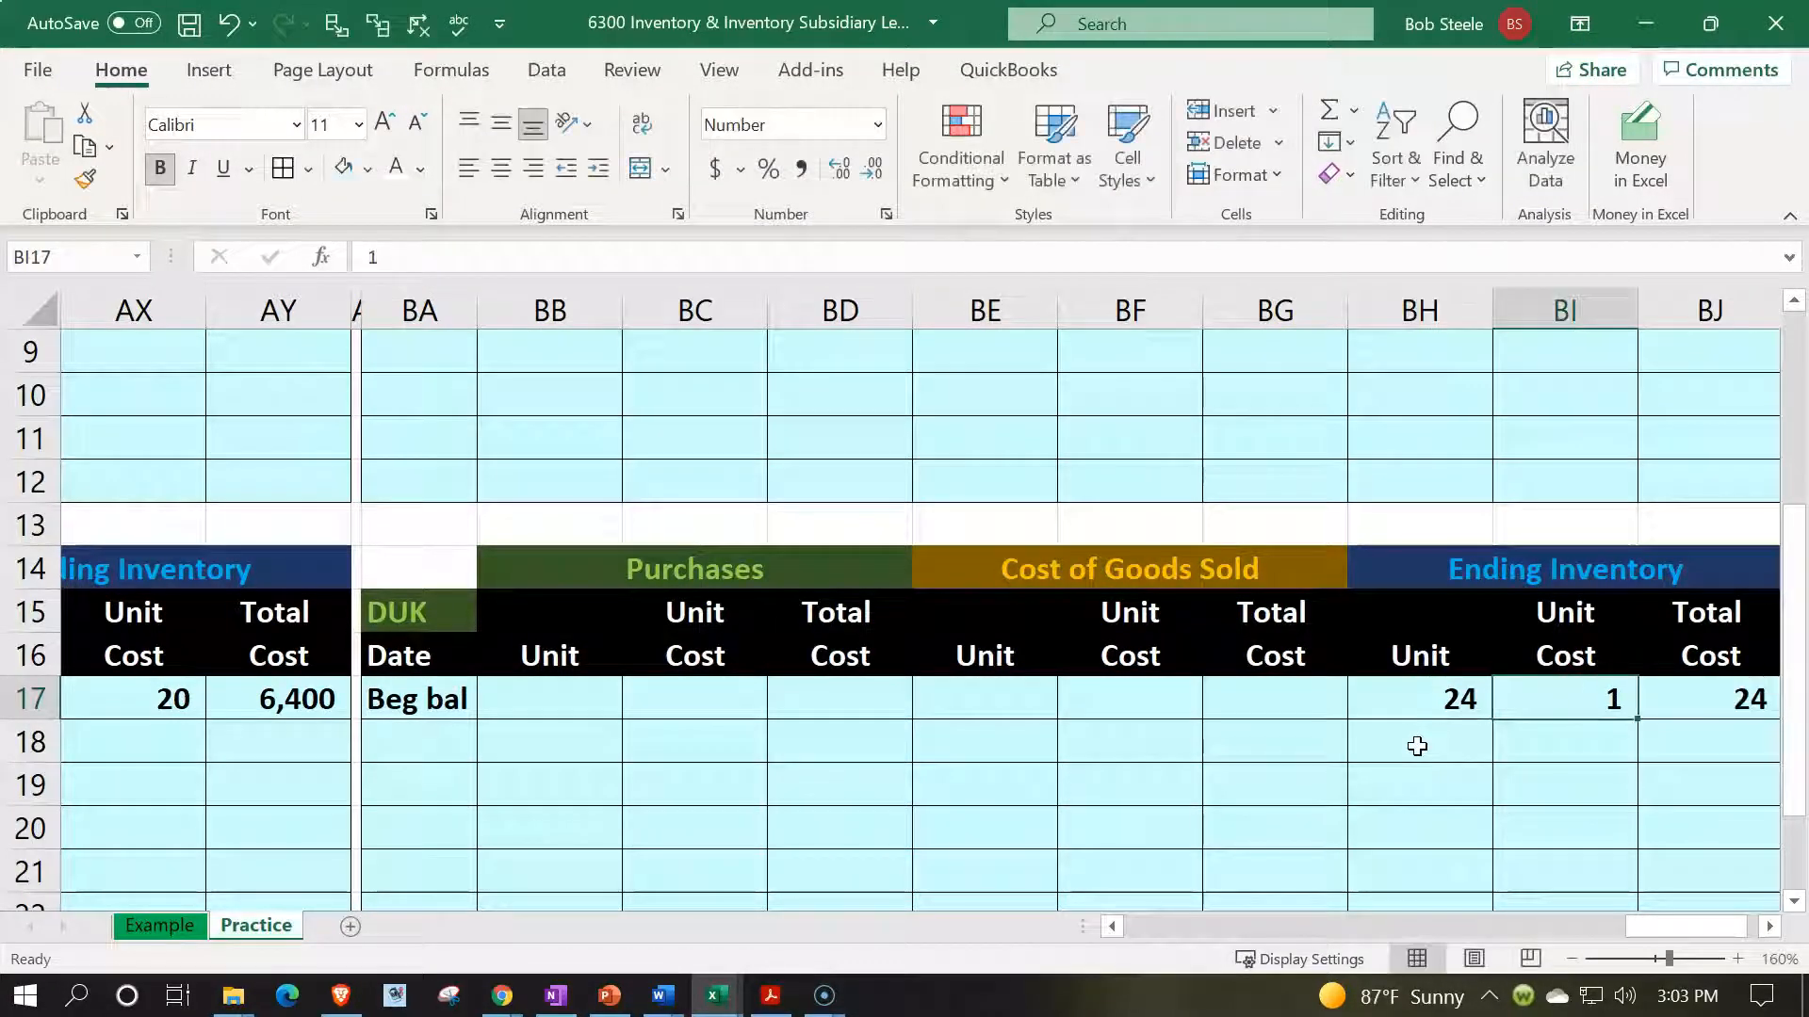
pyautogui.press('Tab')
pyautogui.press('Tab')
# - In the ELP ledger, carry the total cost forward with =+AN5 in AN6 and fill the formula down to AN12
pyautogui.press('Left')
pyautogui.press('Left')
pyautogui.press('Left')
pyautogui.press('Left')
pyautogui.press('Left')
pyautogui.press('Left')
pyautogui.press('Left')
pyautogui.press('Left')
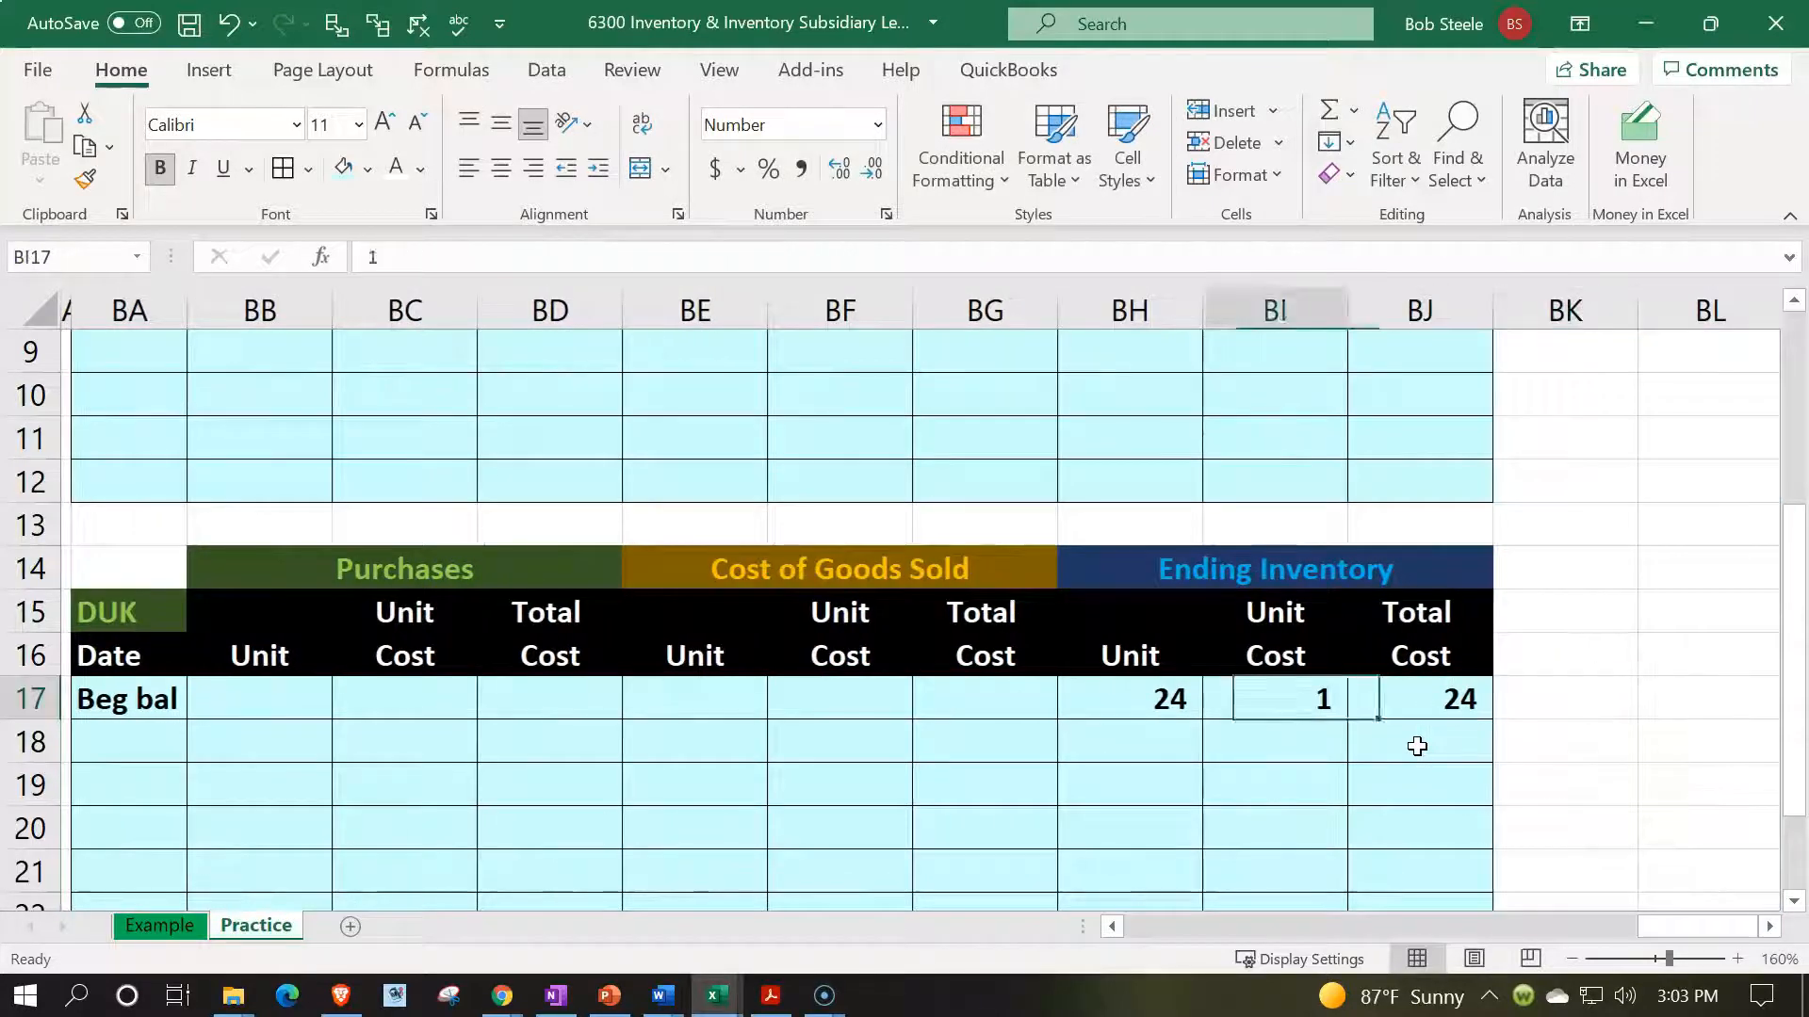
pyautogui.press('Left')
pyautogui.press('Left')
pyautogui.press('Left')
pyautogui.press('Left')
pyautogui.press('Left')
pyautogui.press('Left')
pyautogui.press('Left')
pyautogui.press('Left')
pyautogui.press('Left')
pyautogui.press('Left')
pyautogui.press('Left')
pyautogui.press('Left')
pyautogui.press('Left')
pyautogui.press('Left')
pyautogui.press('Left')
pyautogui.press('Left')
pyautogui.press('Left')
pyautogui.press('Left')
pyautogui.press('Left')
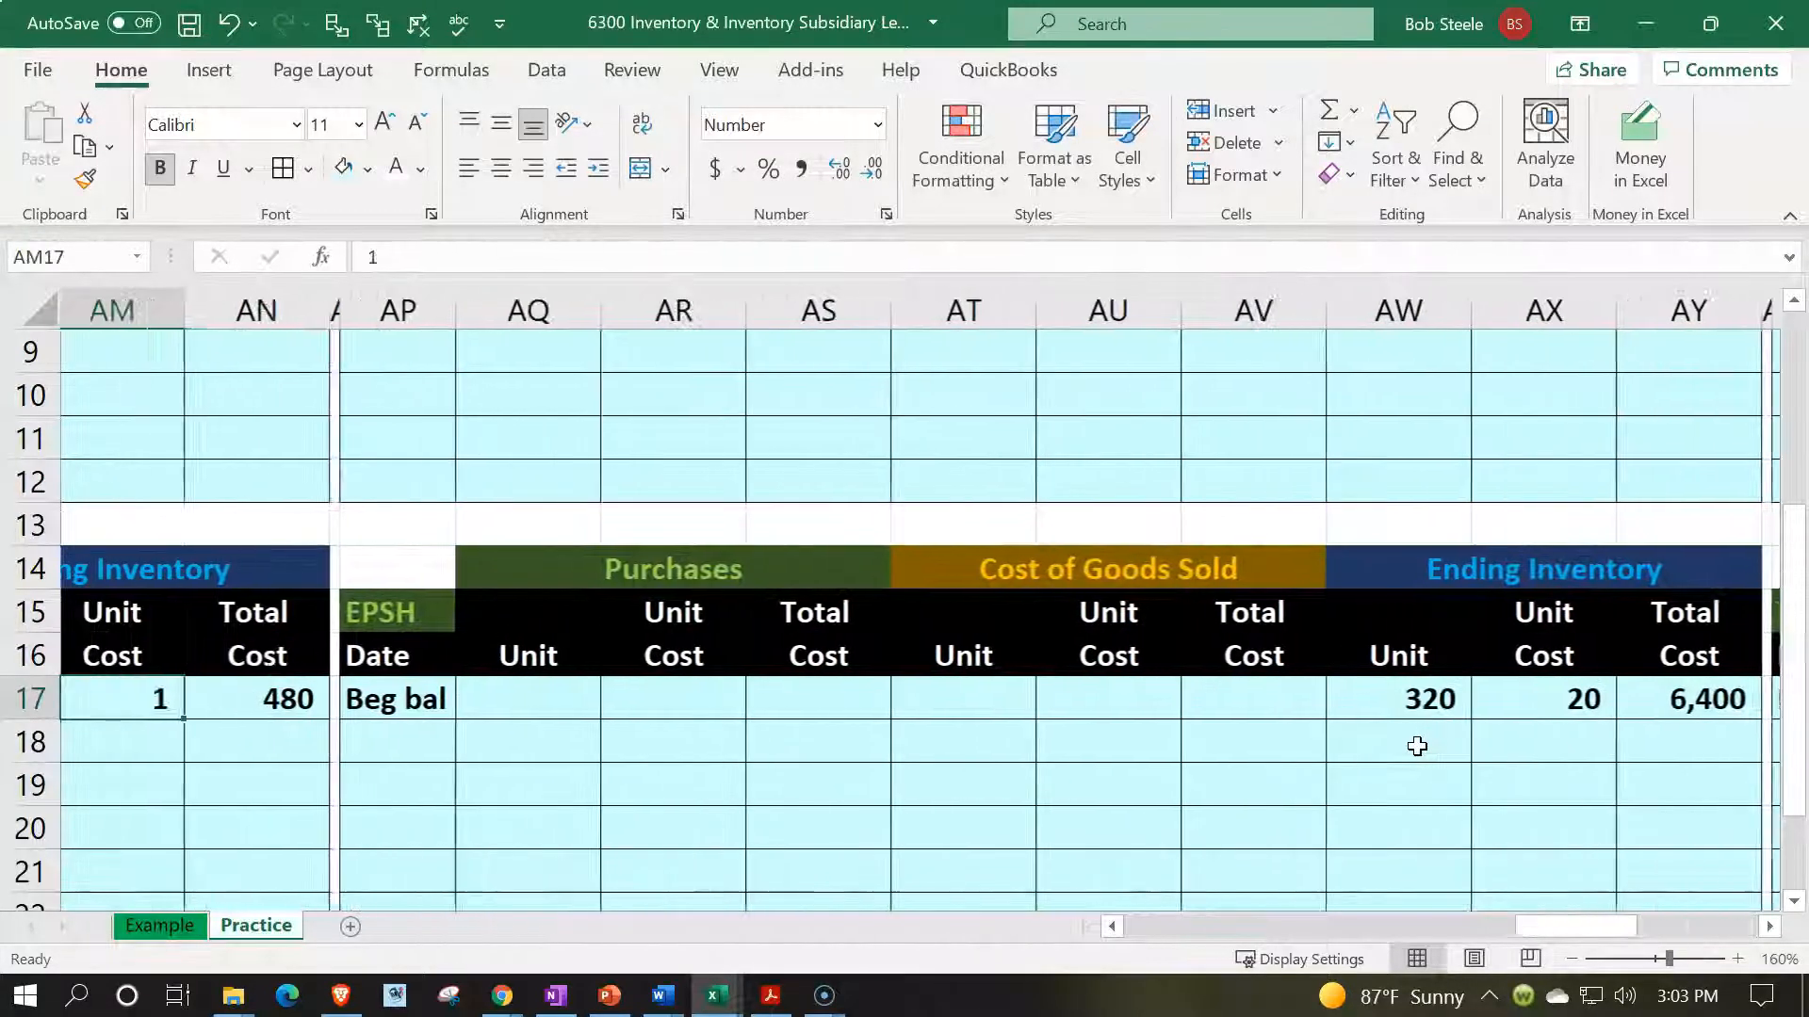
pyautogui.press('Left')
pyautogui.press('Left')
pyautogui.press('Left')
pyautogui.press('Left')
pyautogui.press('Left')
pyautogui.press('Left')
pyautogui.press('Left')
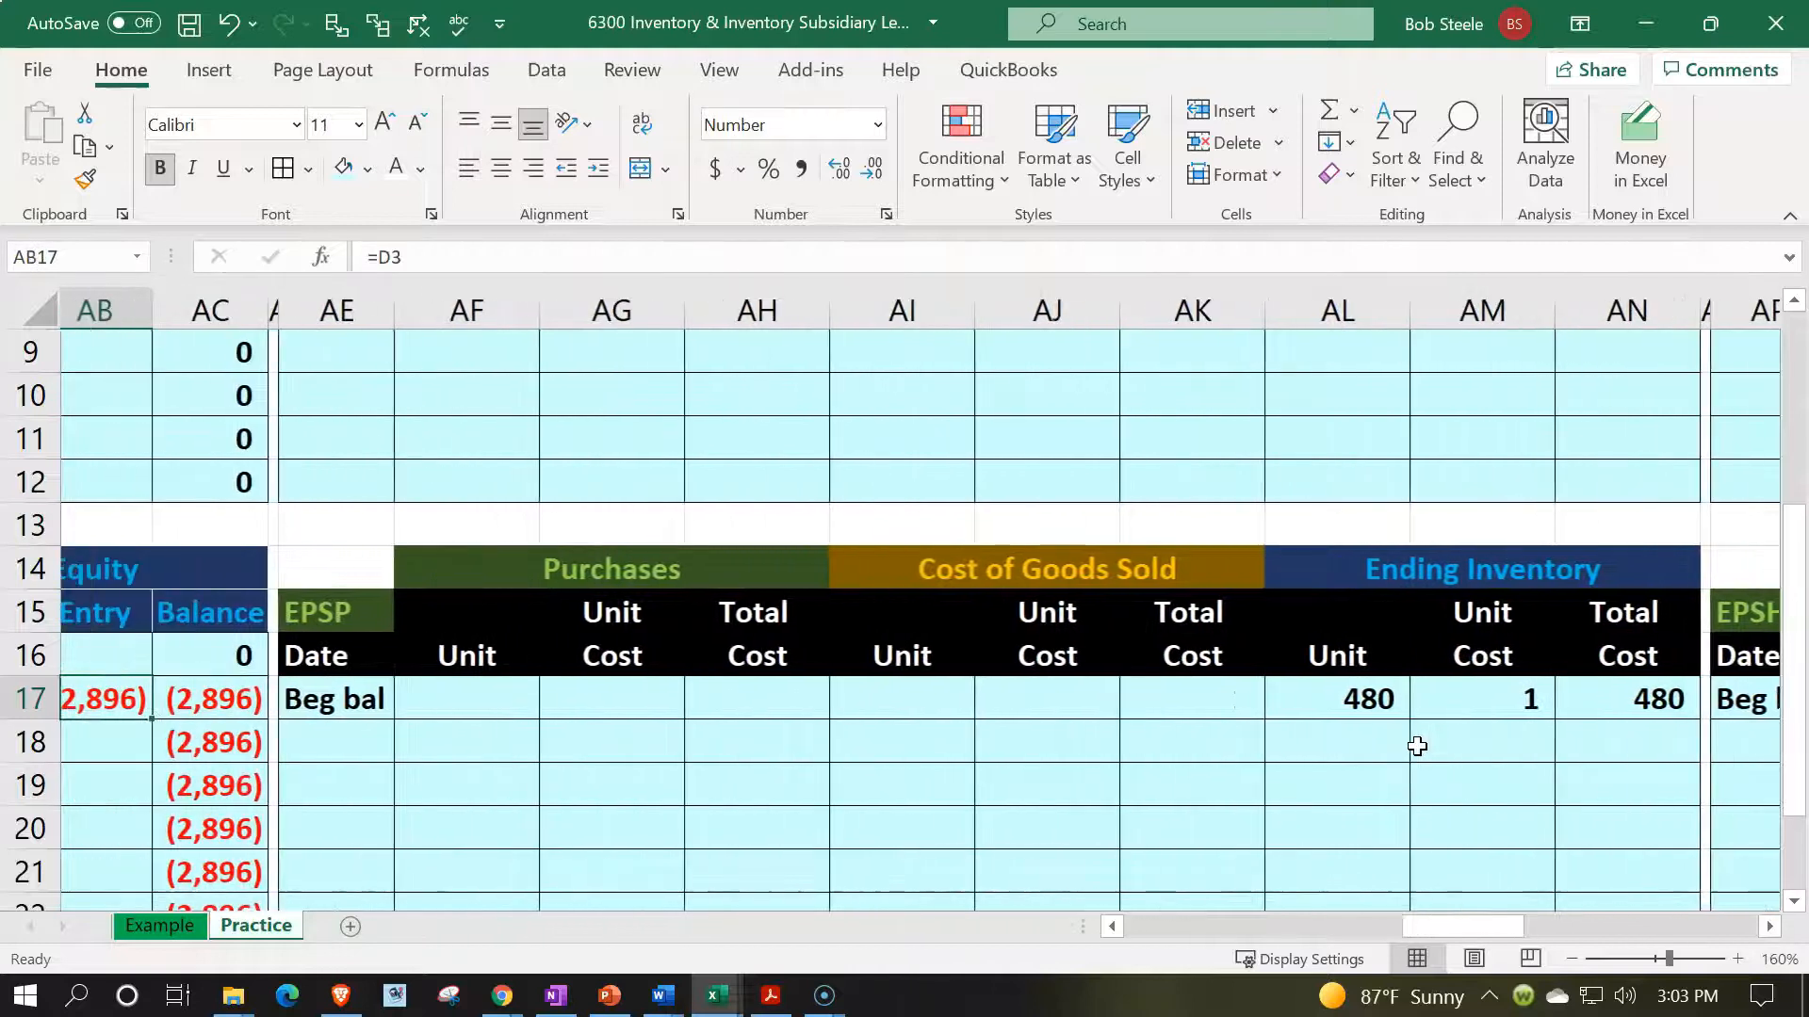
pyautogui.press('Right')
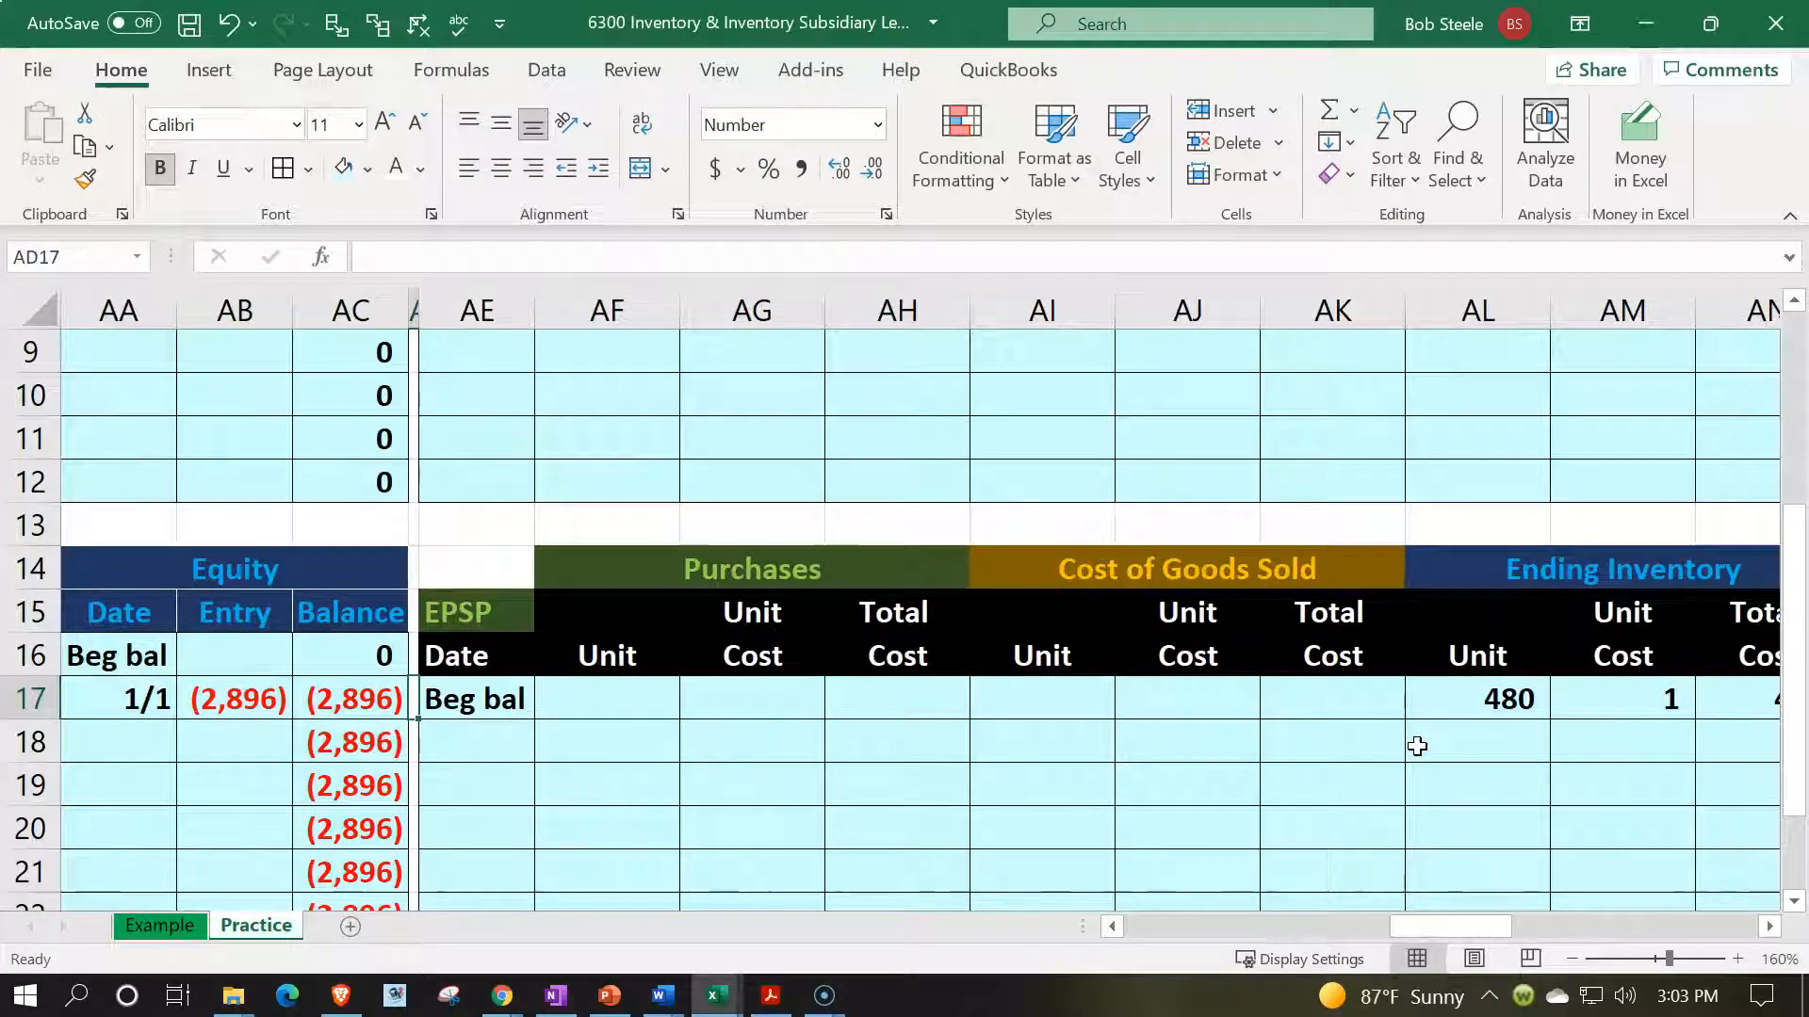
pyautogui.scroll(3, 1417, 746)
pyautogui.click(1458, 570)
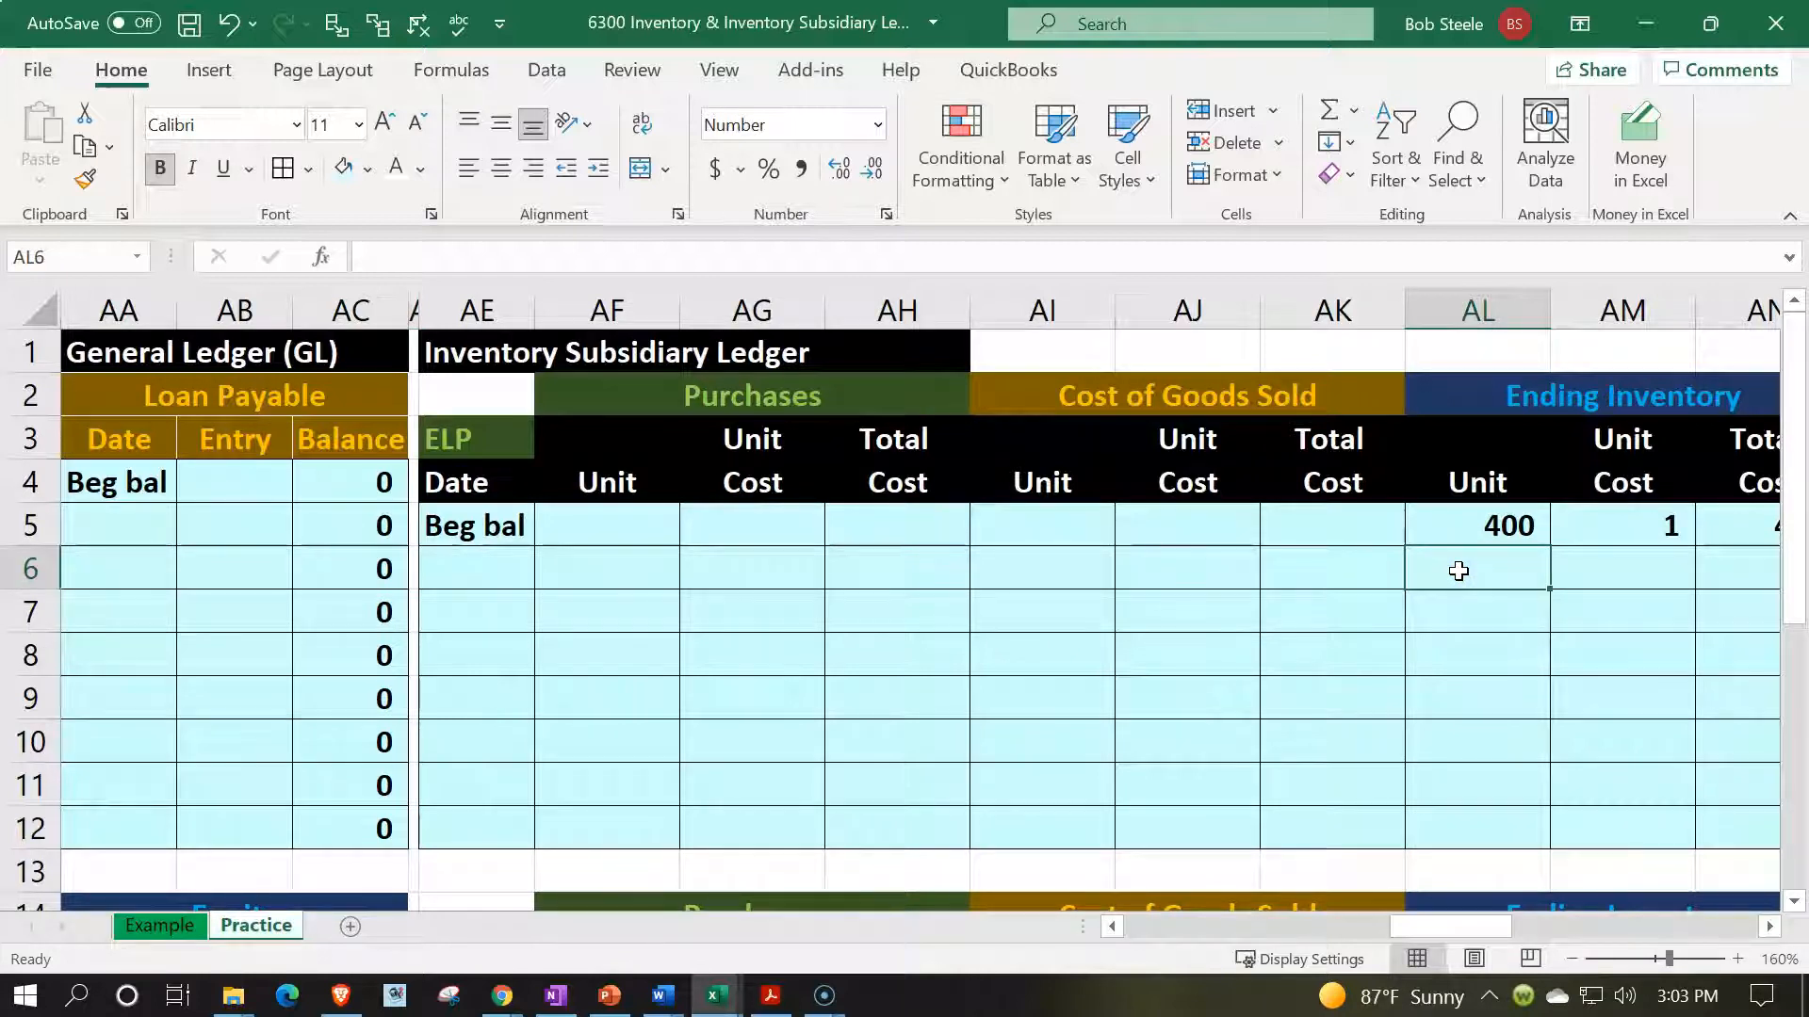
pyautogui.press('Right')
pyautogui.press('Right')
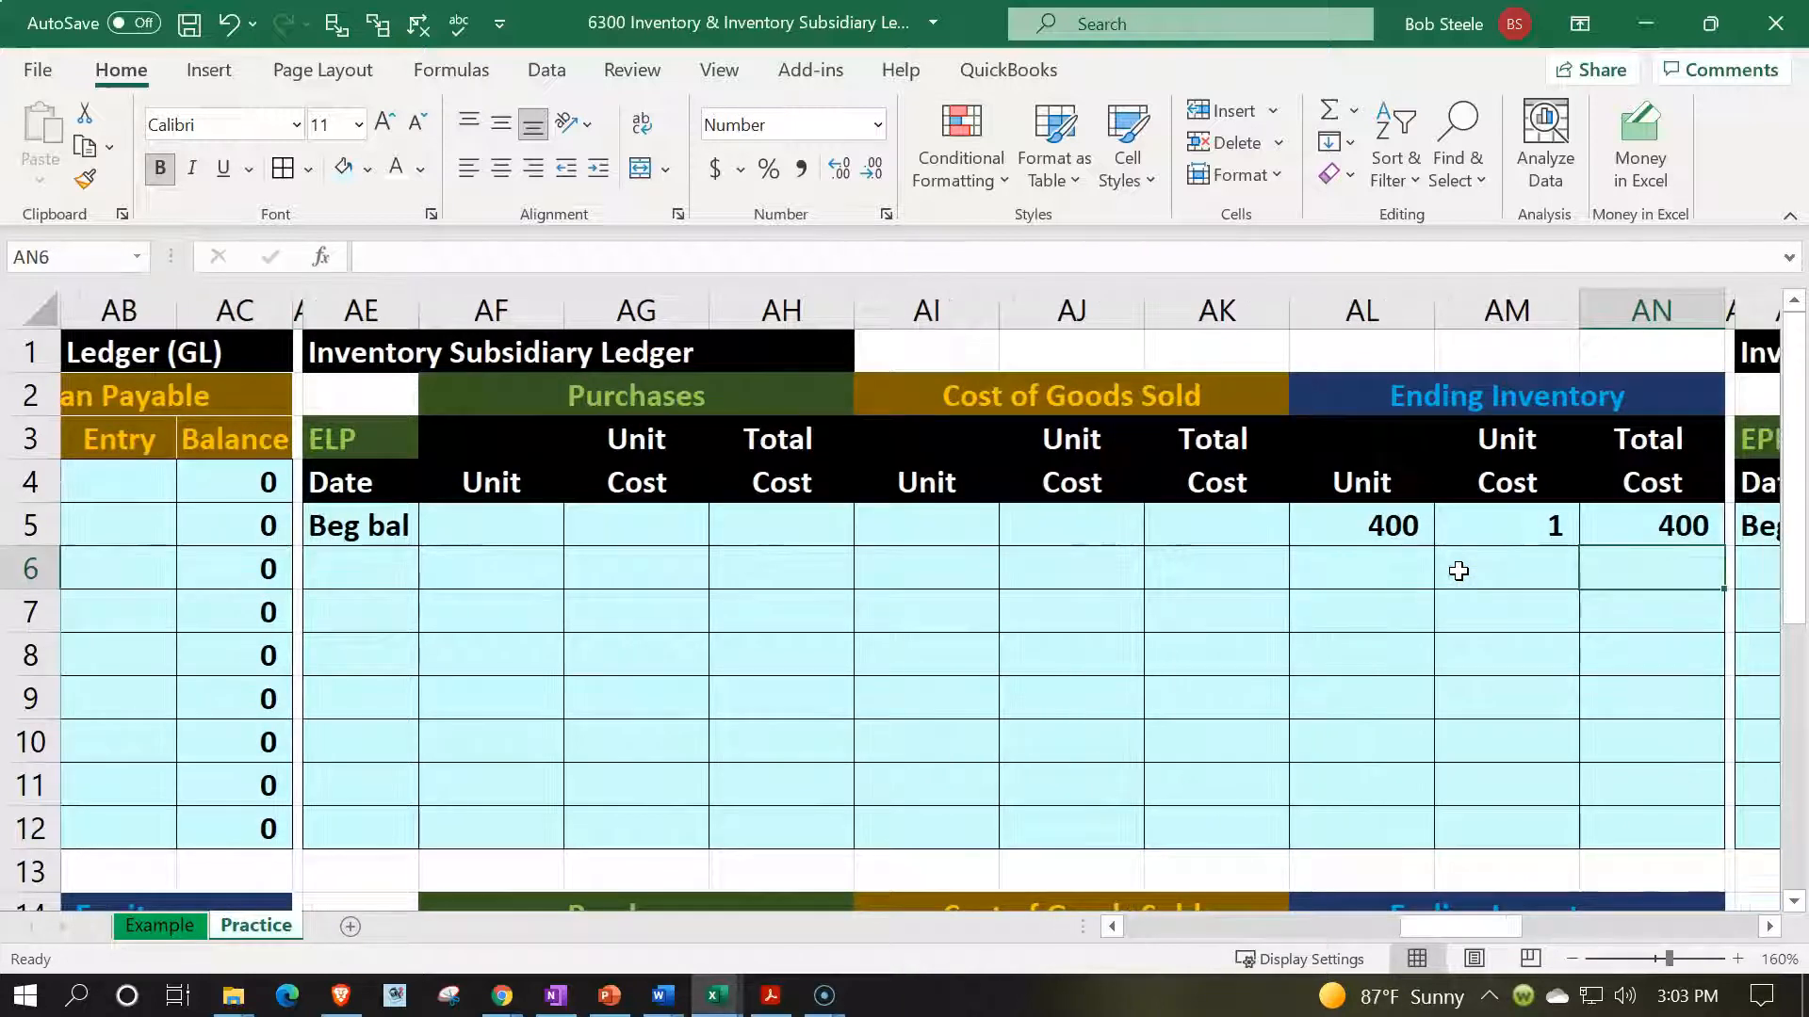
pyautogui.click(1654, 836)
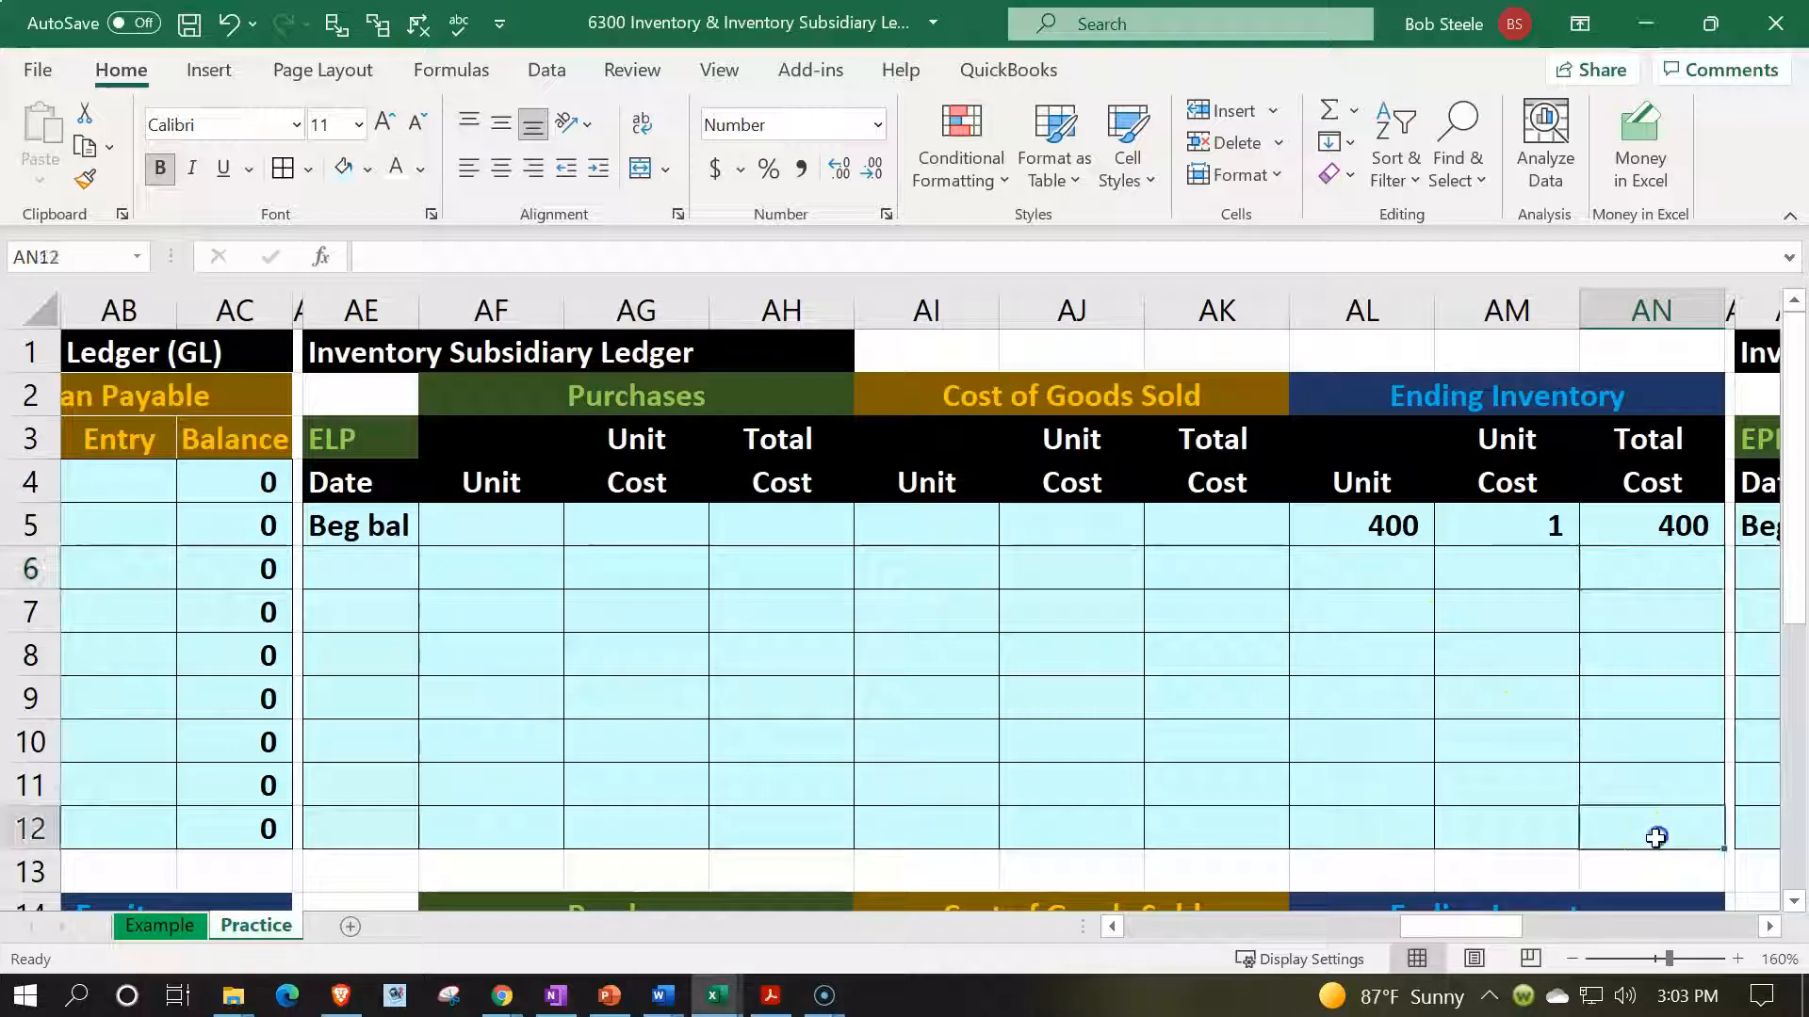
pyautogui.press('Up')
pyautogui.press('Up')
pyautogui.press('Up')
pyautogui.press('Up')
pyautogui.press('Up')
pyautogui.press('Up')
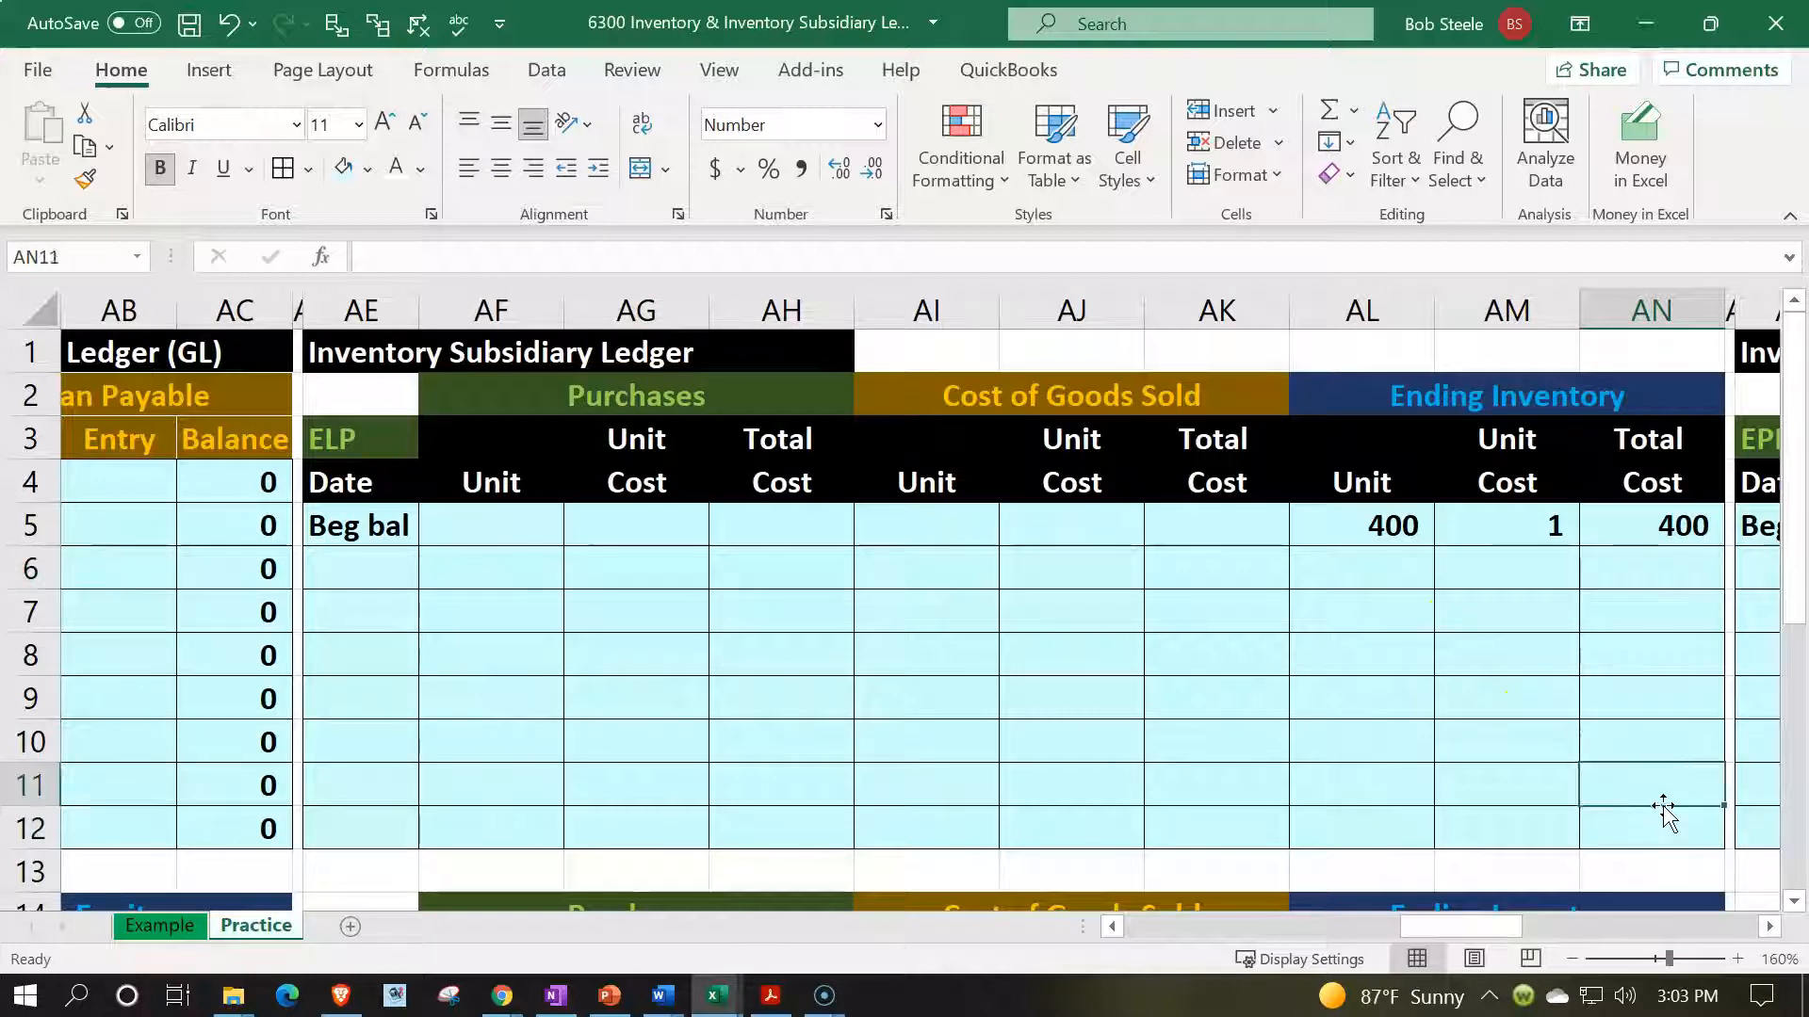
pyautogui.write('+')
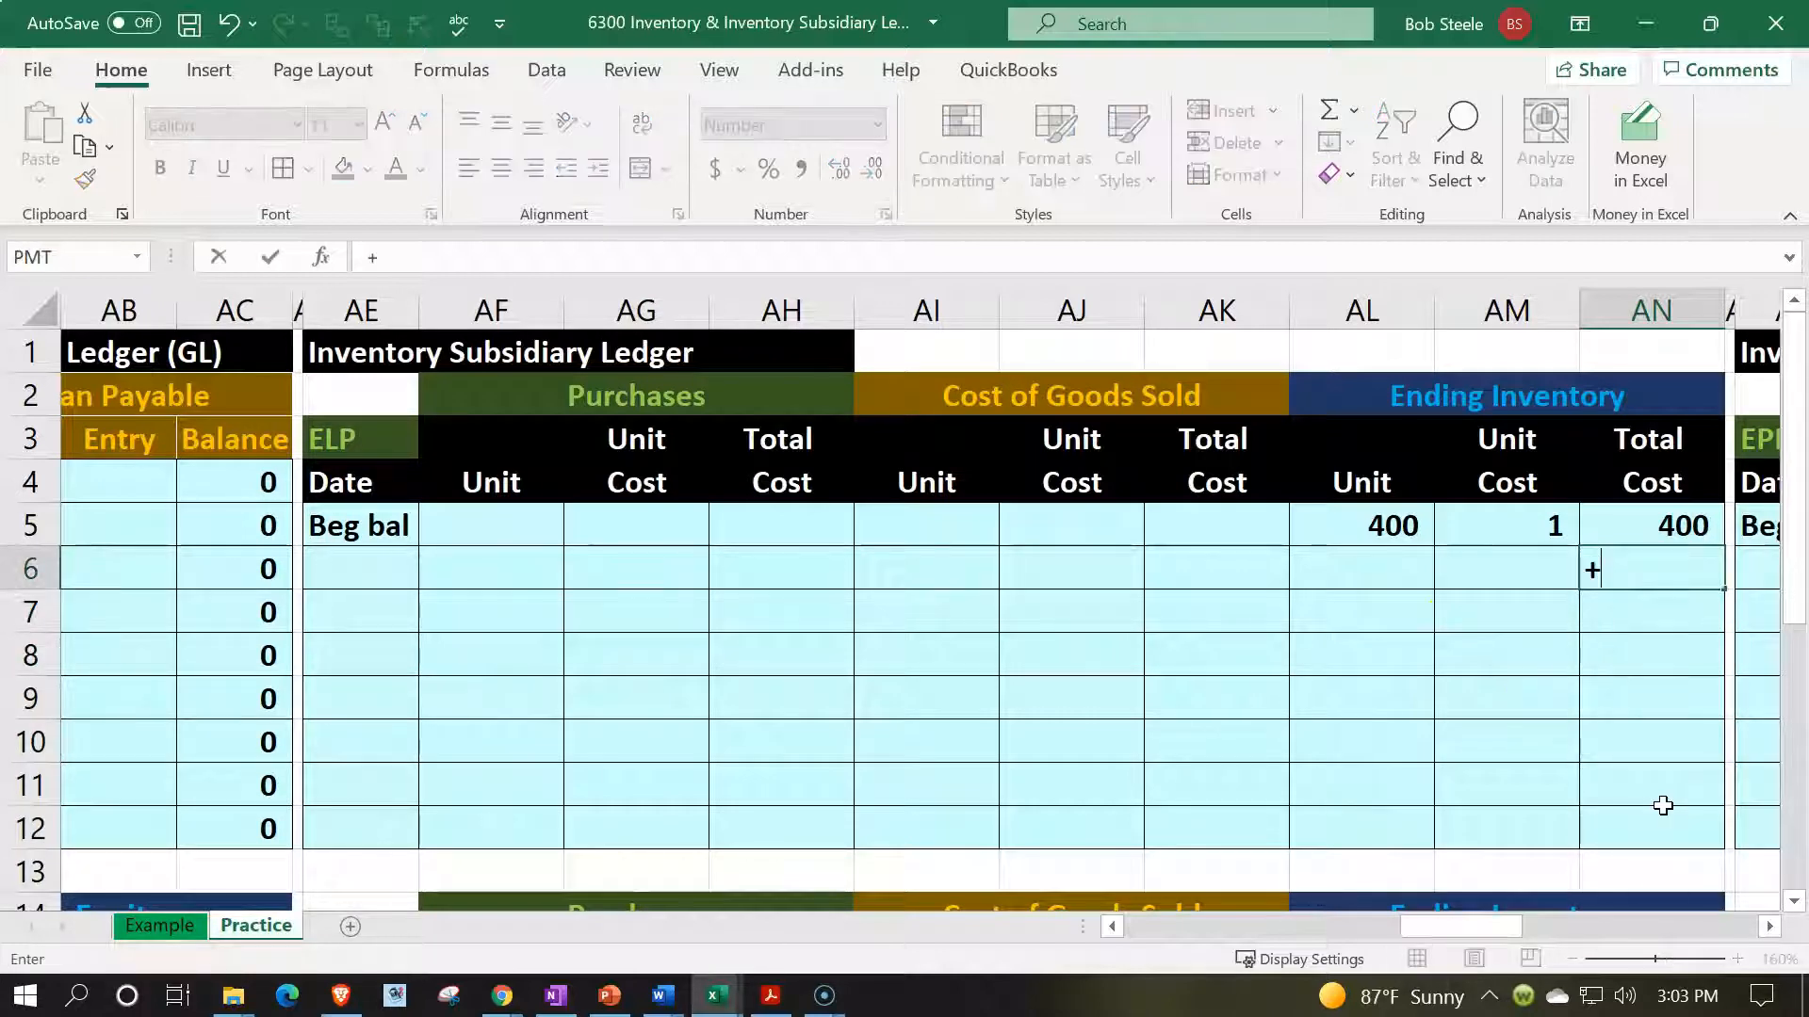
pyautogui.press('Up')
pyautogui.press('Return')
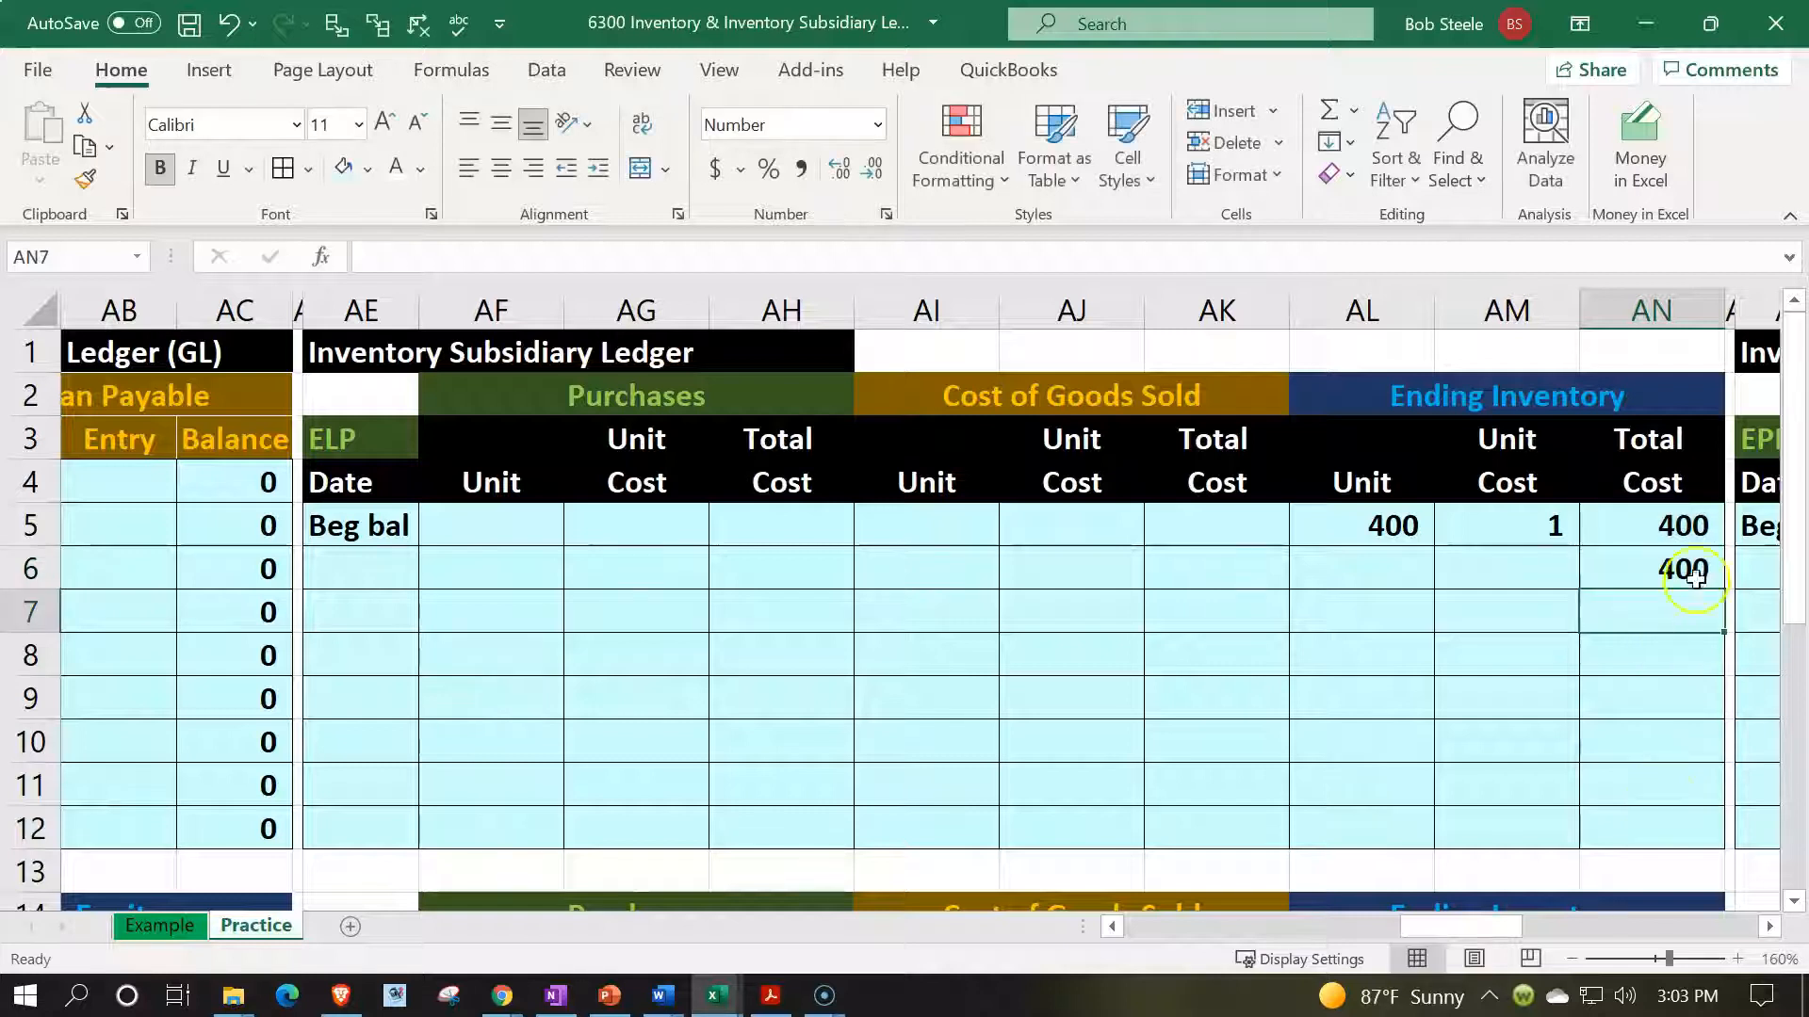
pyautogui.click(1699, 581)
pyautogui.moveTo(1723, 588); pyautogui.dragTo(1712, 845)
# - In the EPSP ledger, carry the total cost forward with =+AN17 in AN18 and fill the formula down to AN24
pyautogui.scroll(-3, 1663, 740)
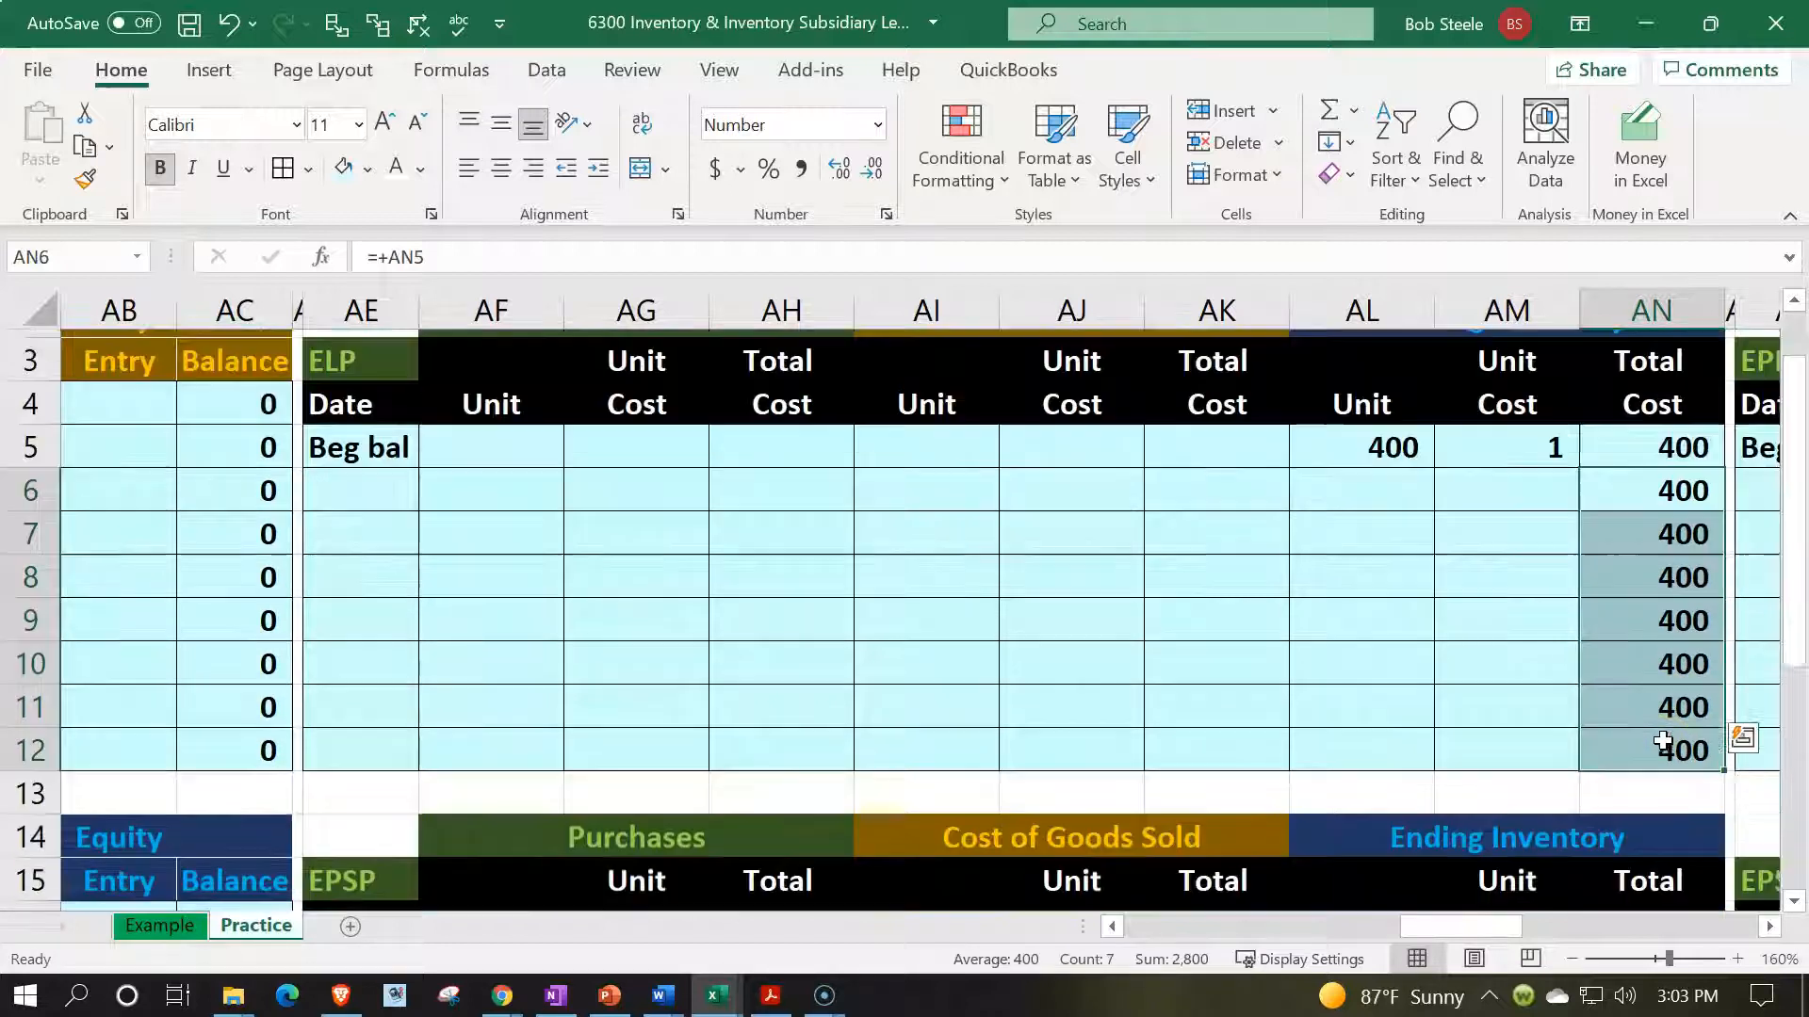
pyautogui.click(1660, 707)
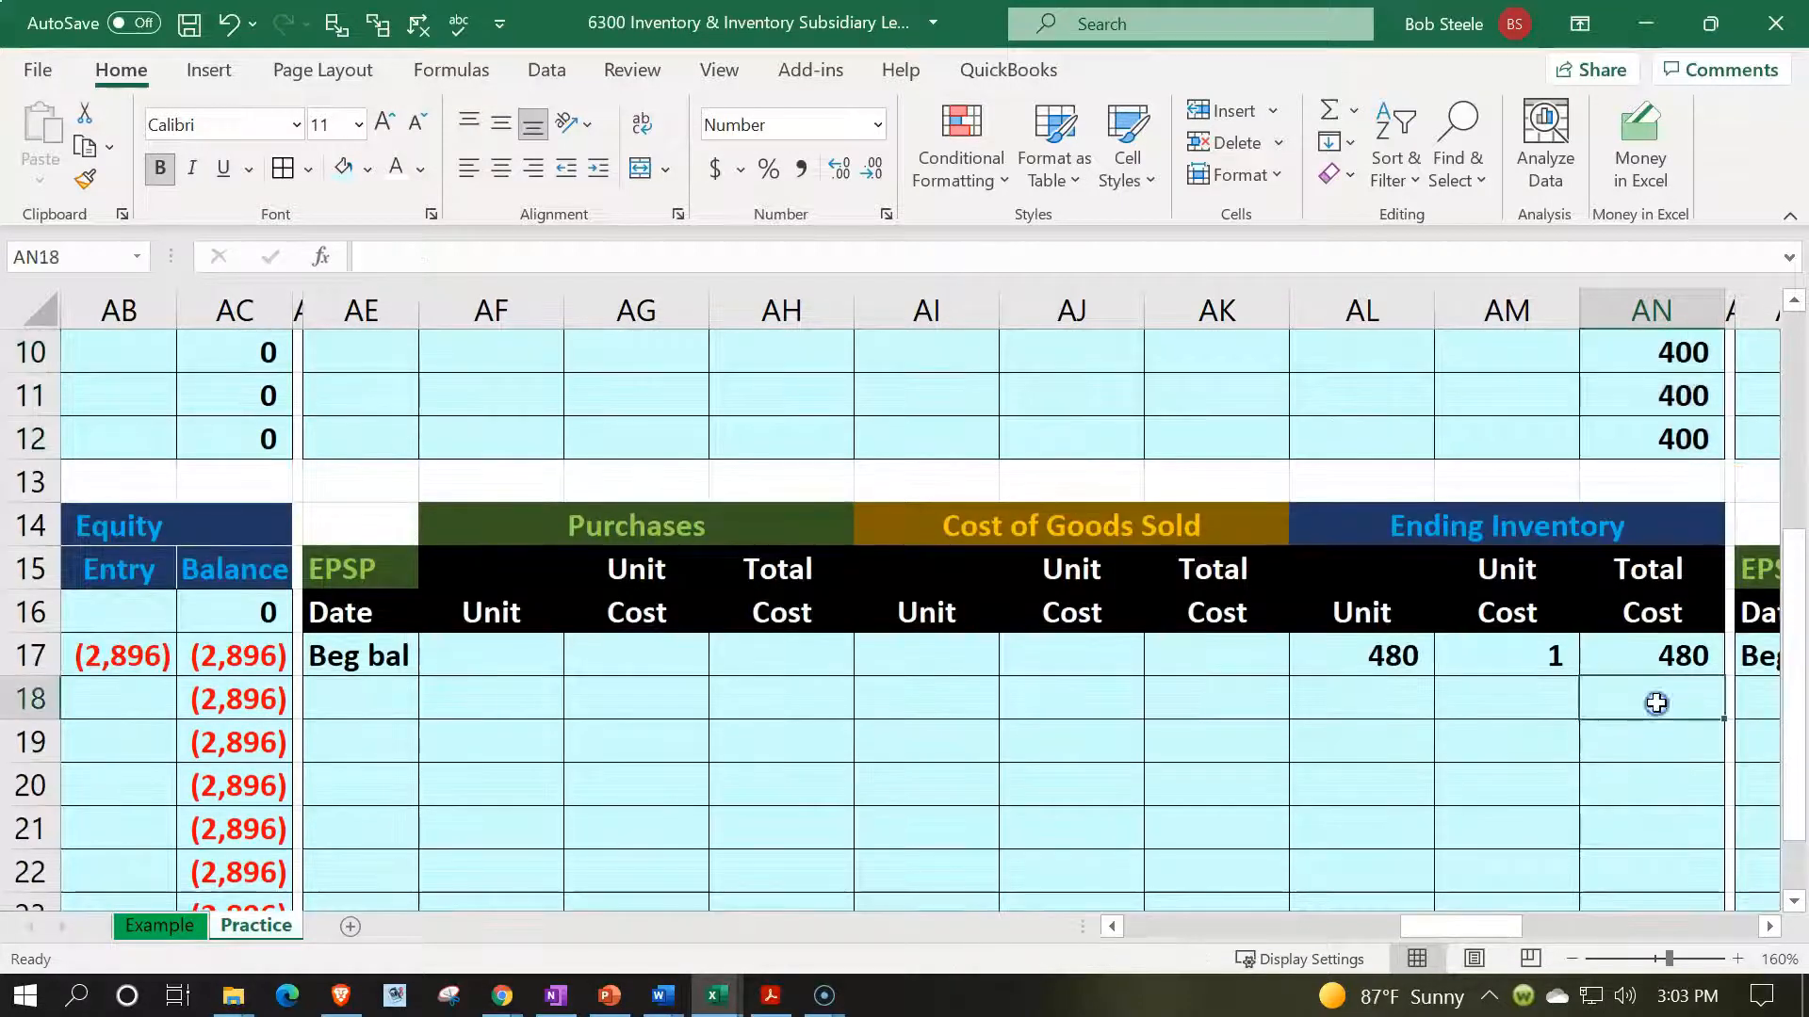
pyautogui.write('+')
pyautogui.press('Up')
pyautogui.press('Return')
pyautogui.click(1656, 703)
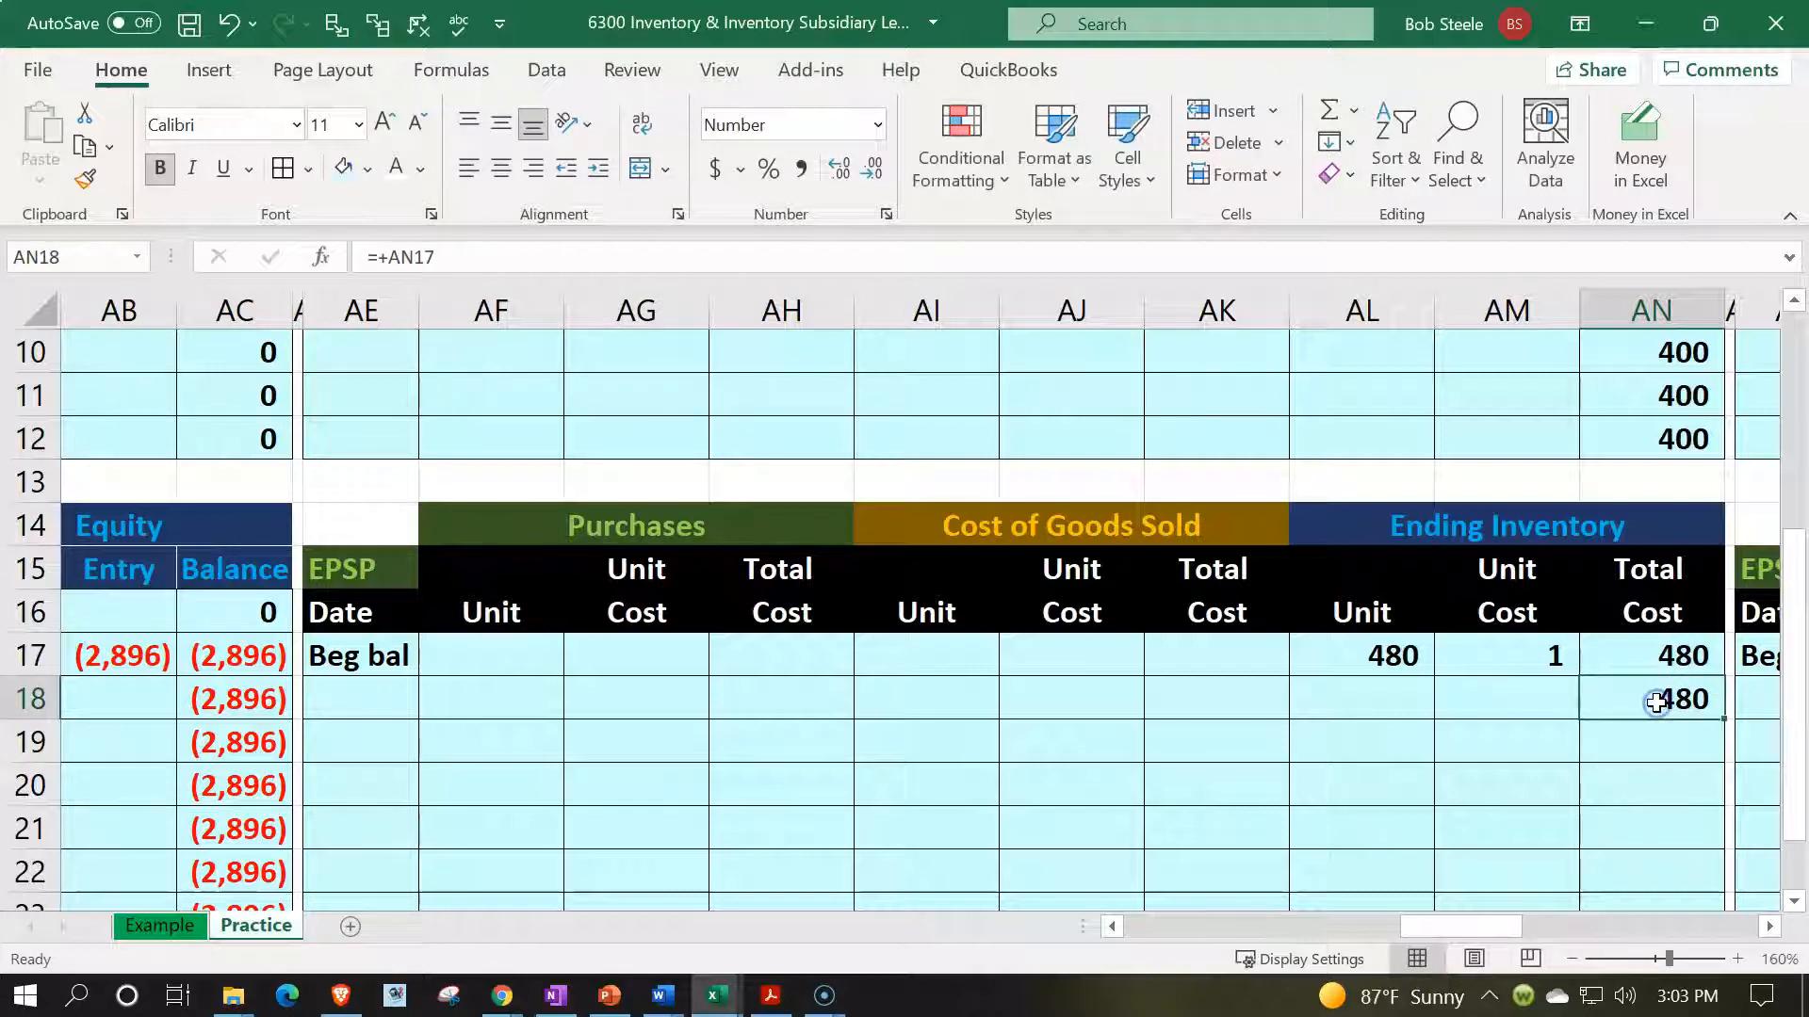
pyautogui.scroll(-1, 1689, 622)
pyautogui.moveTo(1716, 589); pyautogui.dragTo(1711, 829)
# - In the EPR ledger, carry the total cost forward with =+AY5 in AY6 and fill the formula down to AY12
pyautogui.scroll(4, 1625, 481)
pyautogui.click(1625, 482)
pyautogui.press('Right')
pyautogui.press('Right')
pyautogui.press('Right')
pyautogui.press('Right')
pyautogui.press('Right')
pyautogui.press('Right')
pyautogui.press('Right')
pyautogui.press('Right')
pyautogui.press('Right')
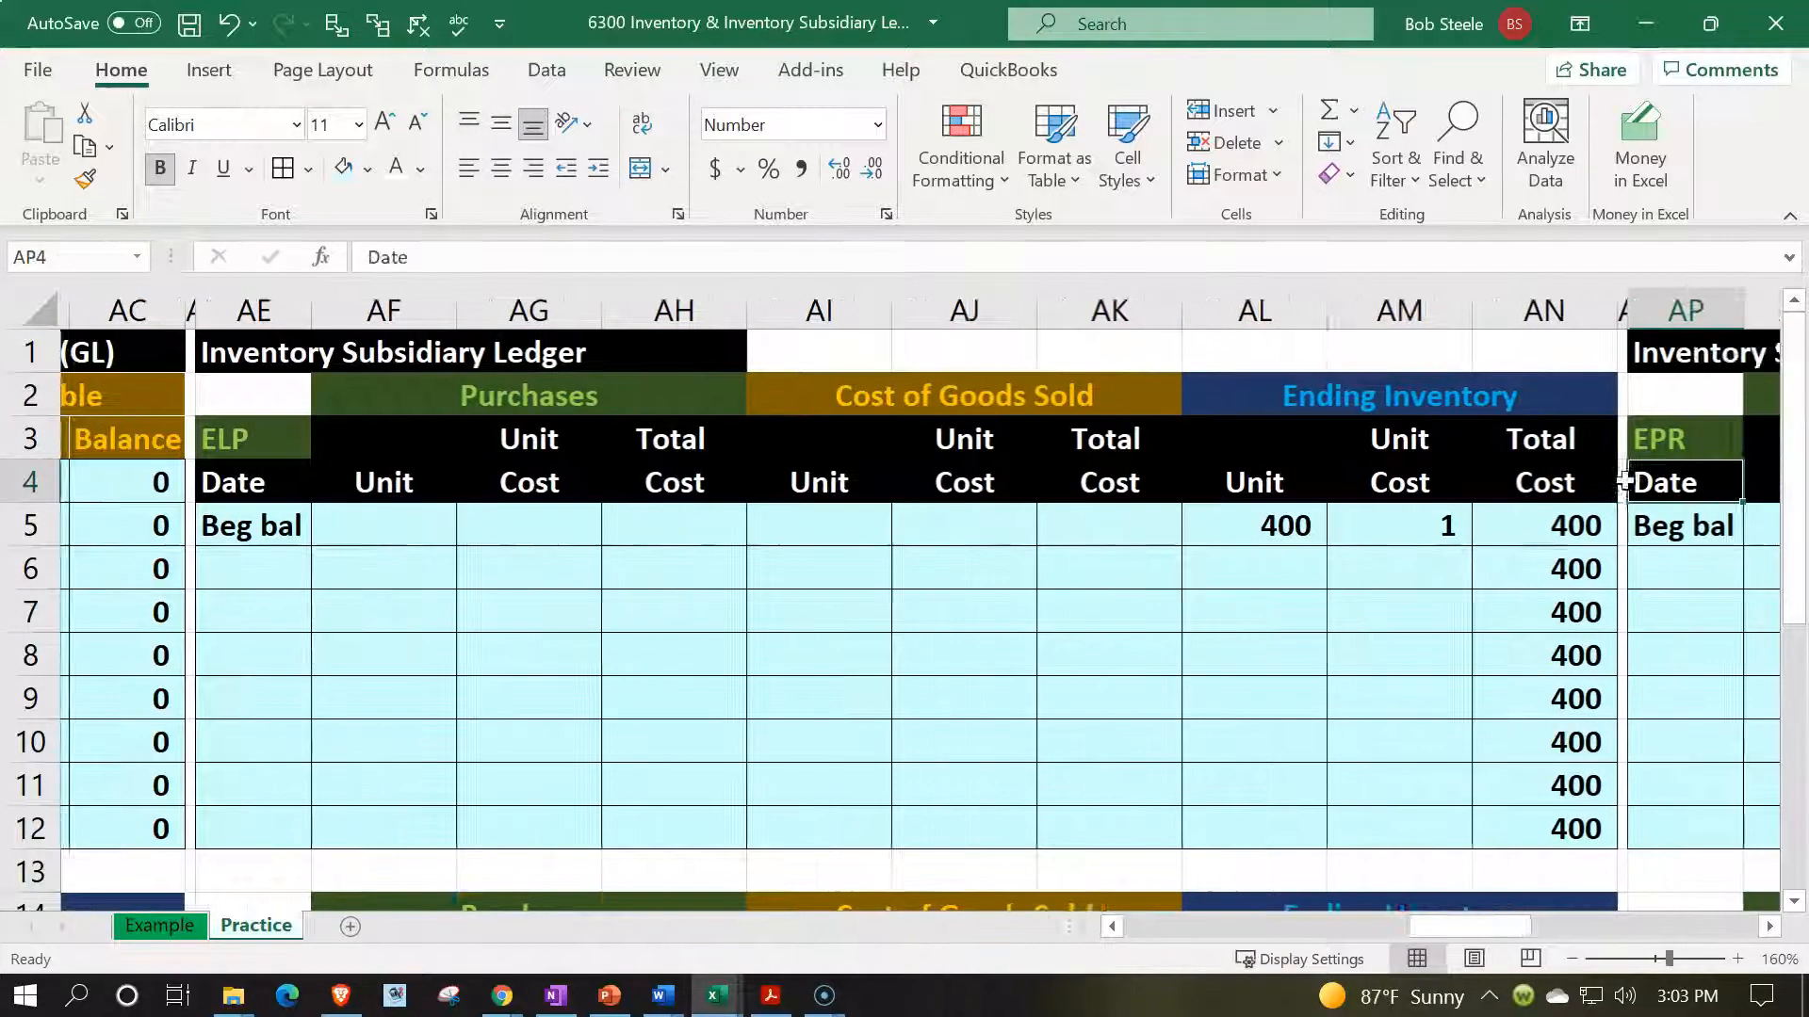
pyautogui.press('Right')
pyautogui.press('Right')
pyautogui.press('Down')
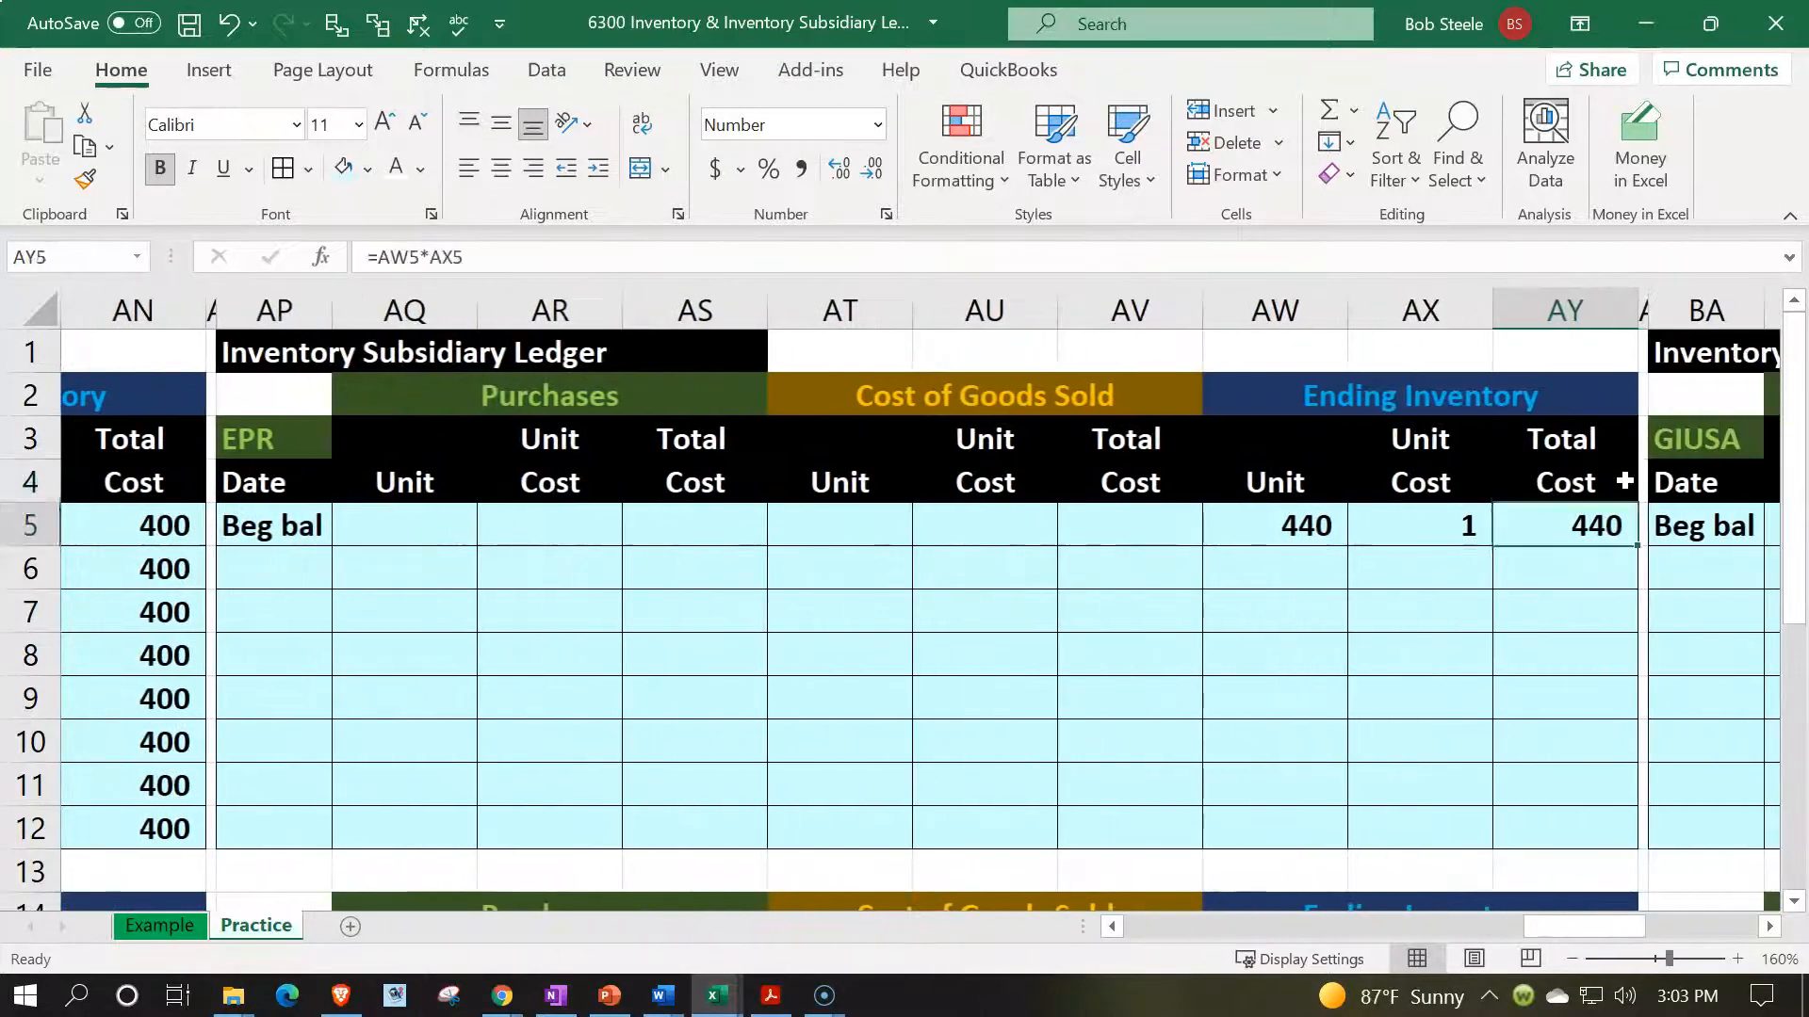
pyautogui.press('Down')
pyautogui.write('+')
pyautogui.press('Up')
pyautogui.press('Return')
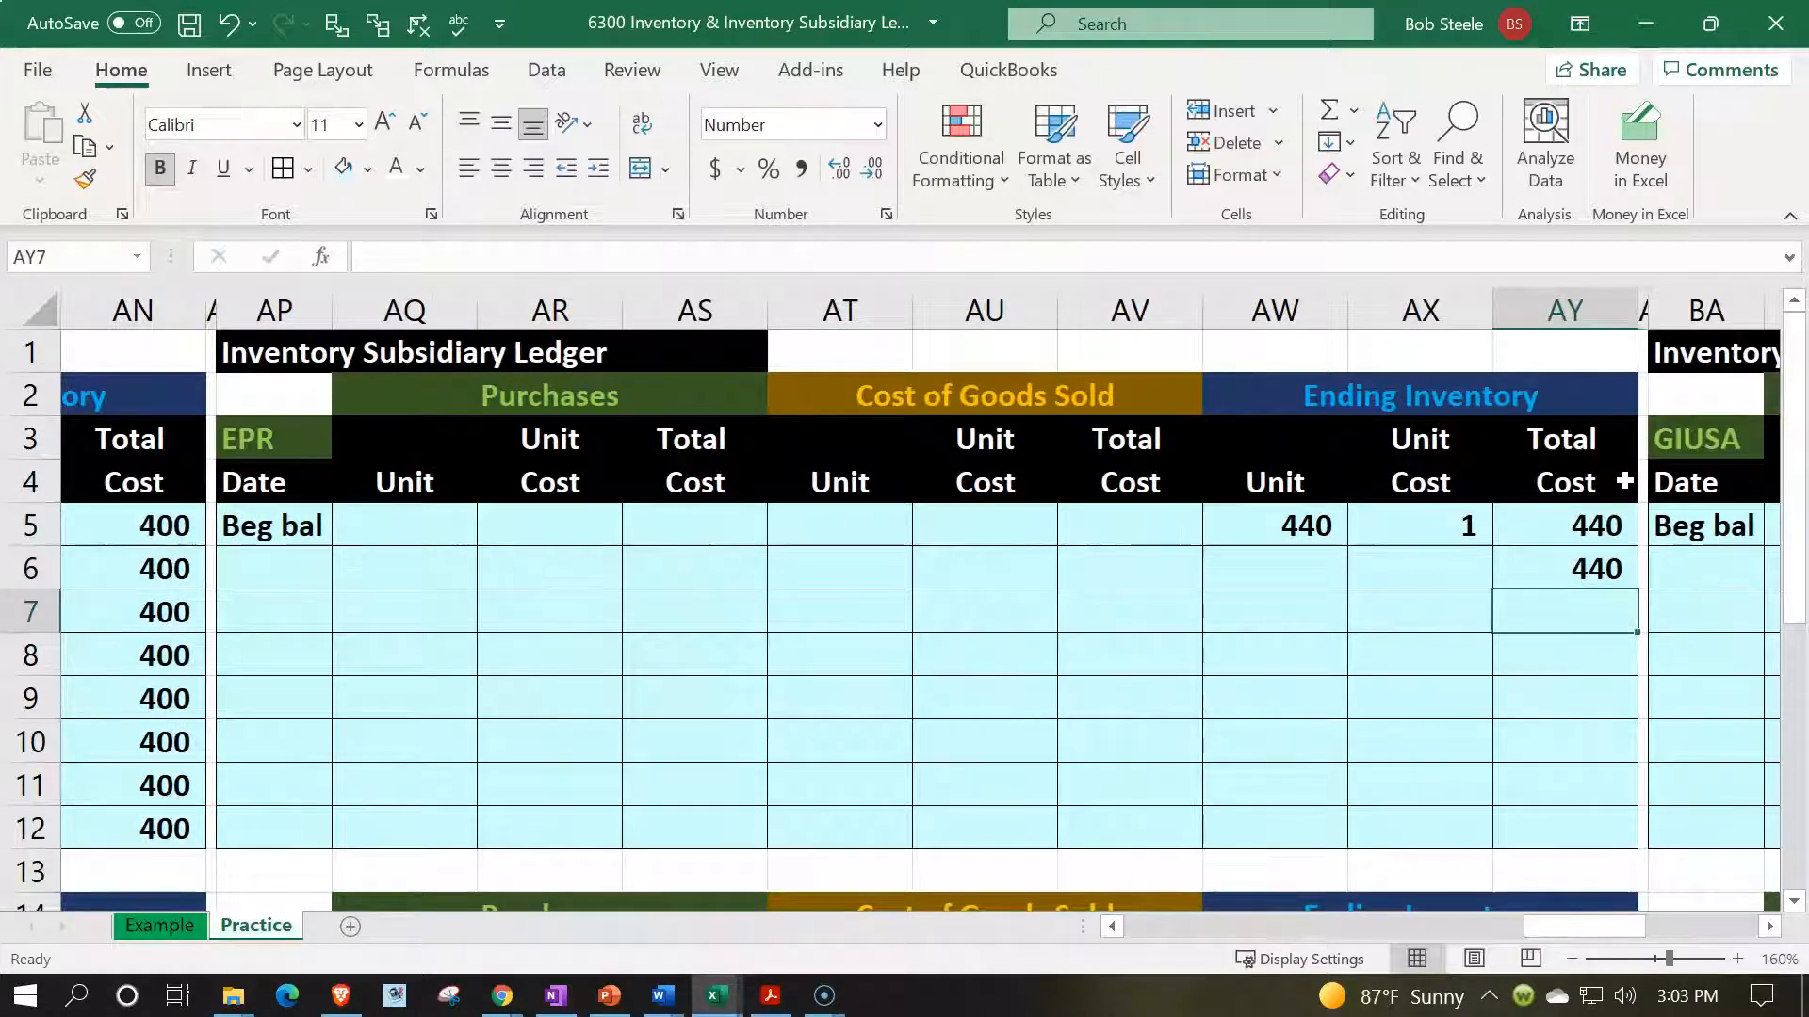
pyautogui.click(1553, 563)
pyautogui.scroll(-1, 1601, 490)
pyautogui.moveTo(1634, 460); pyautogui.dragTo(1630, 695)
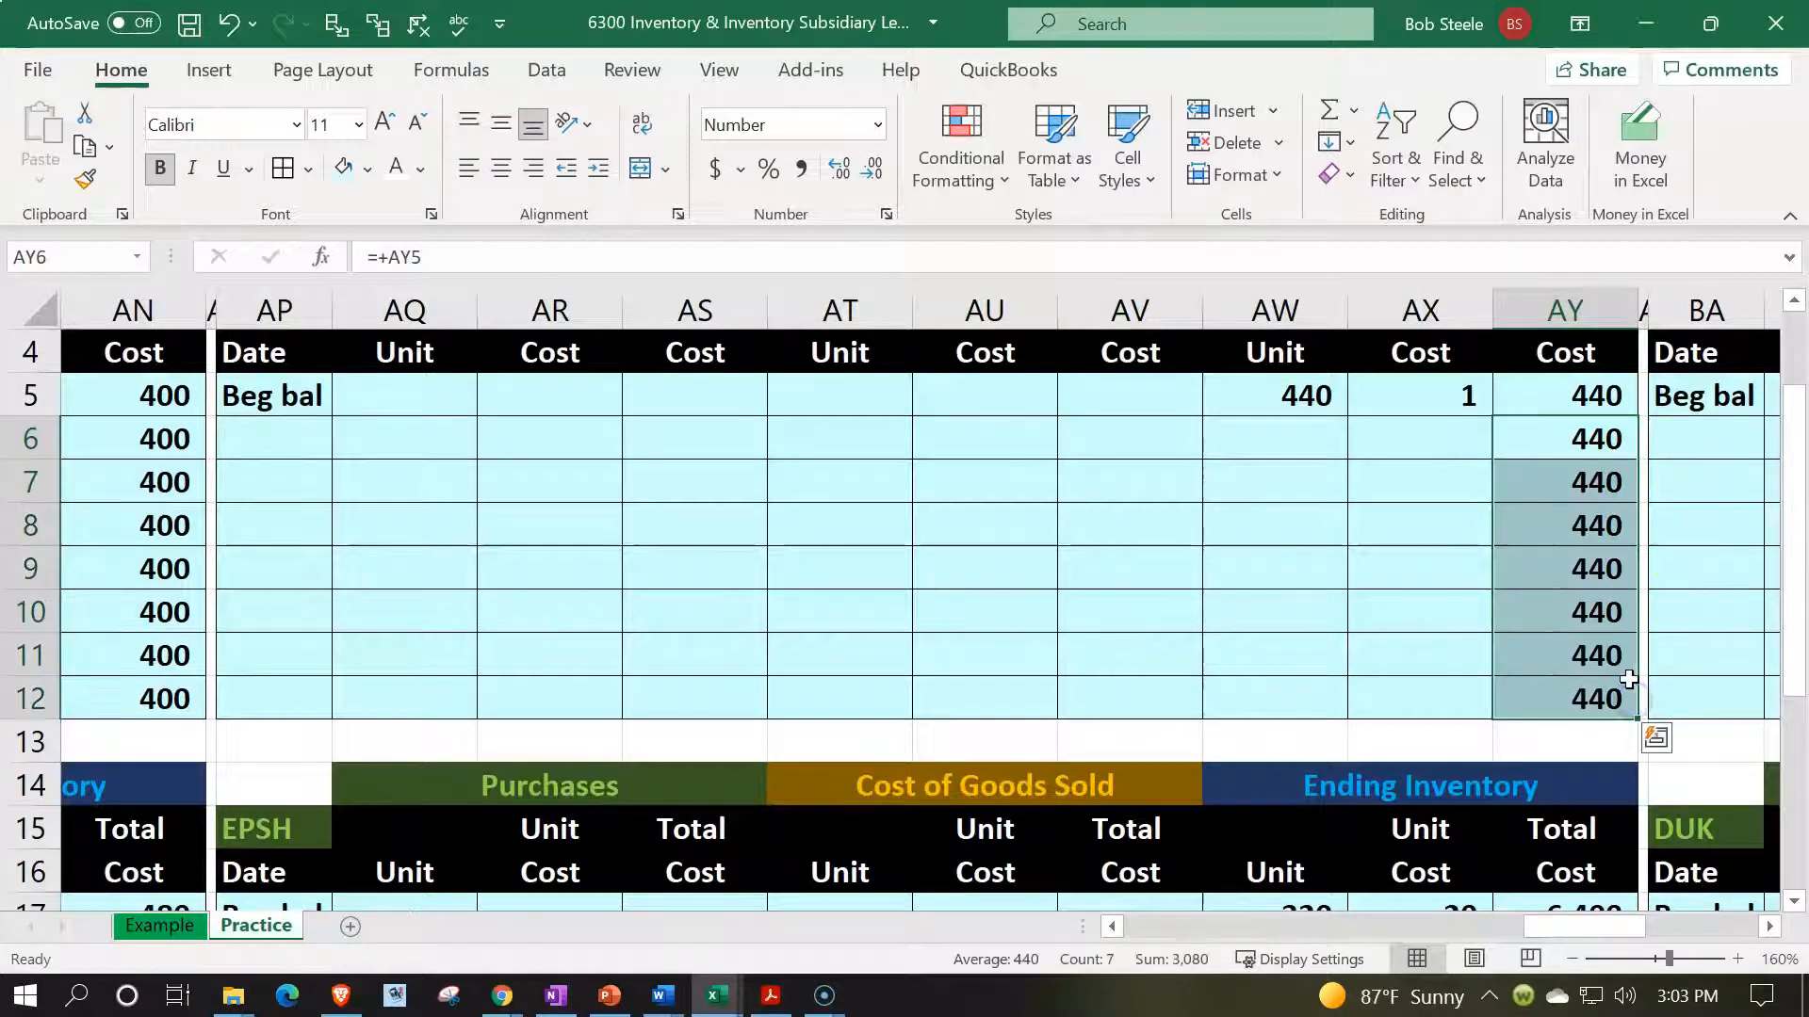
# - In the EPSH ledger, carry the beginning total cost forward by entering =AY17 in AY18
pyautogui.scroll(-4, 1629, 680)
pyautogui.click(1579, 433)
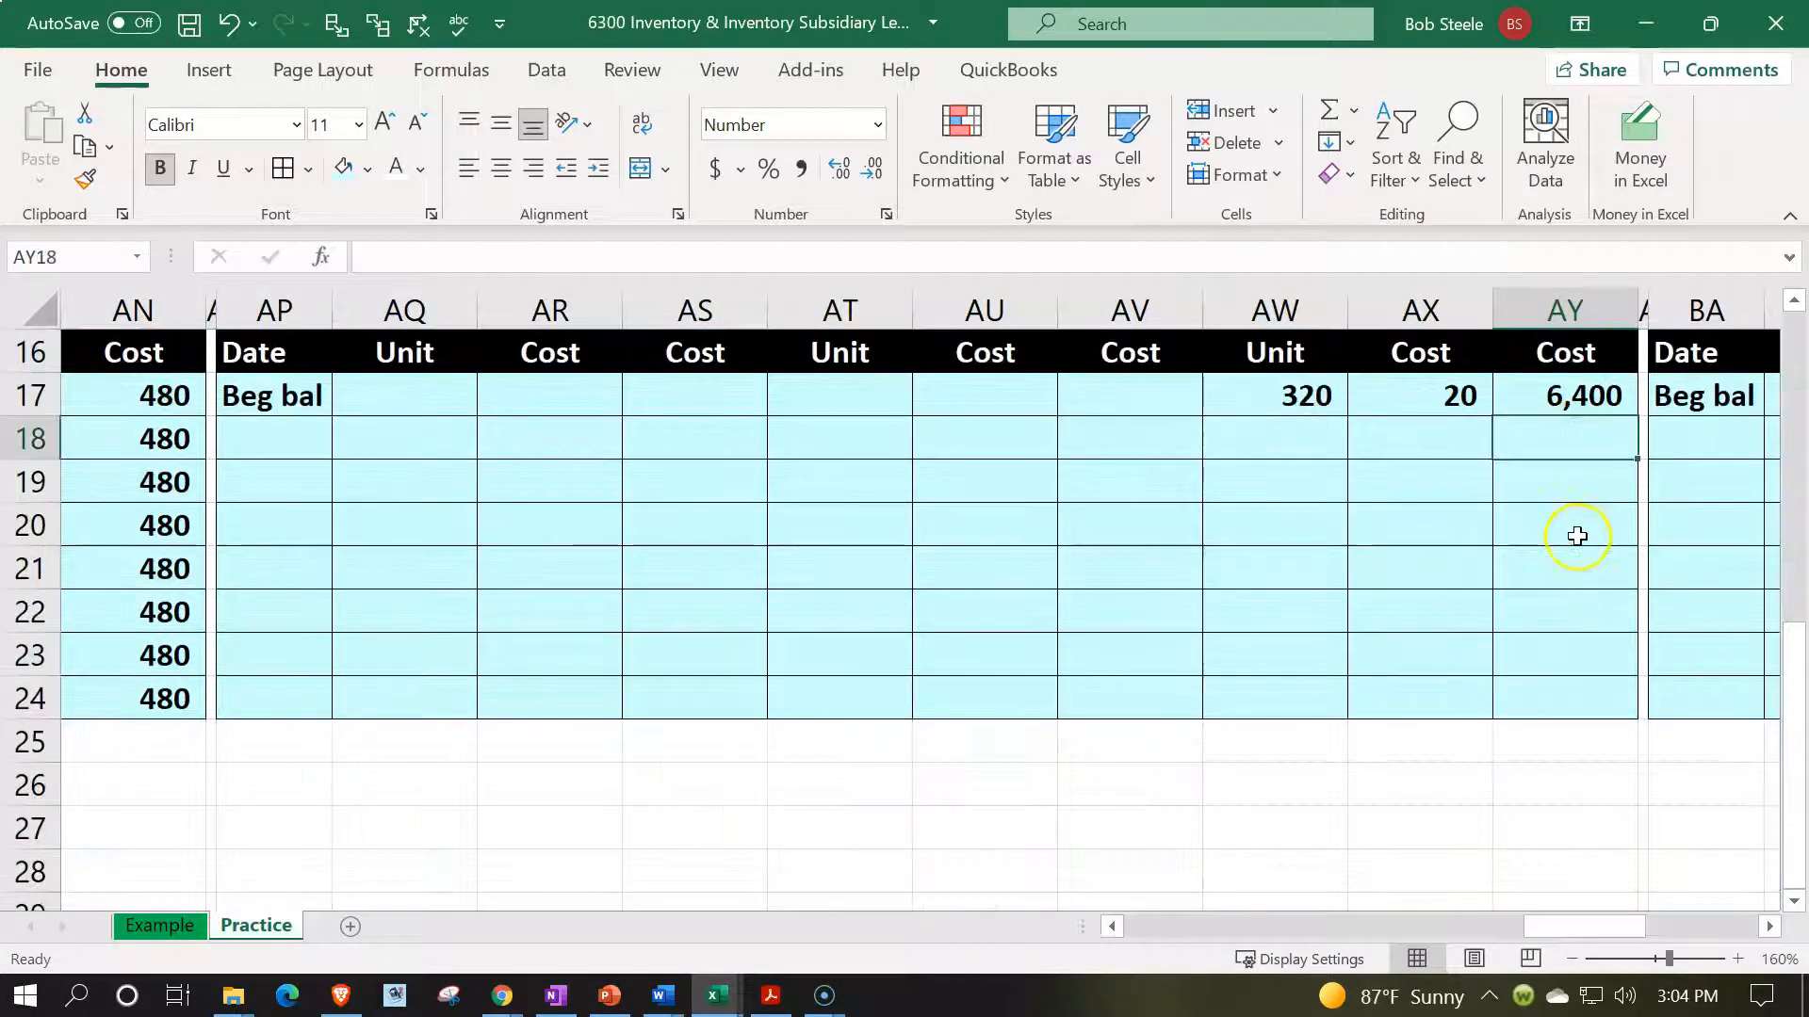
pyautogui.write('=')
pyautogui.press('Up')
pyautogui.press('Return')
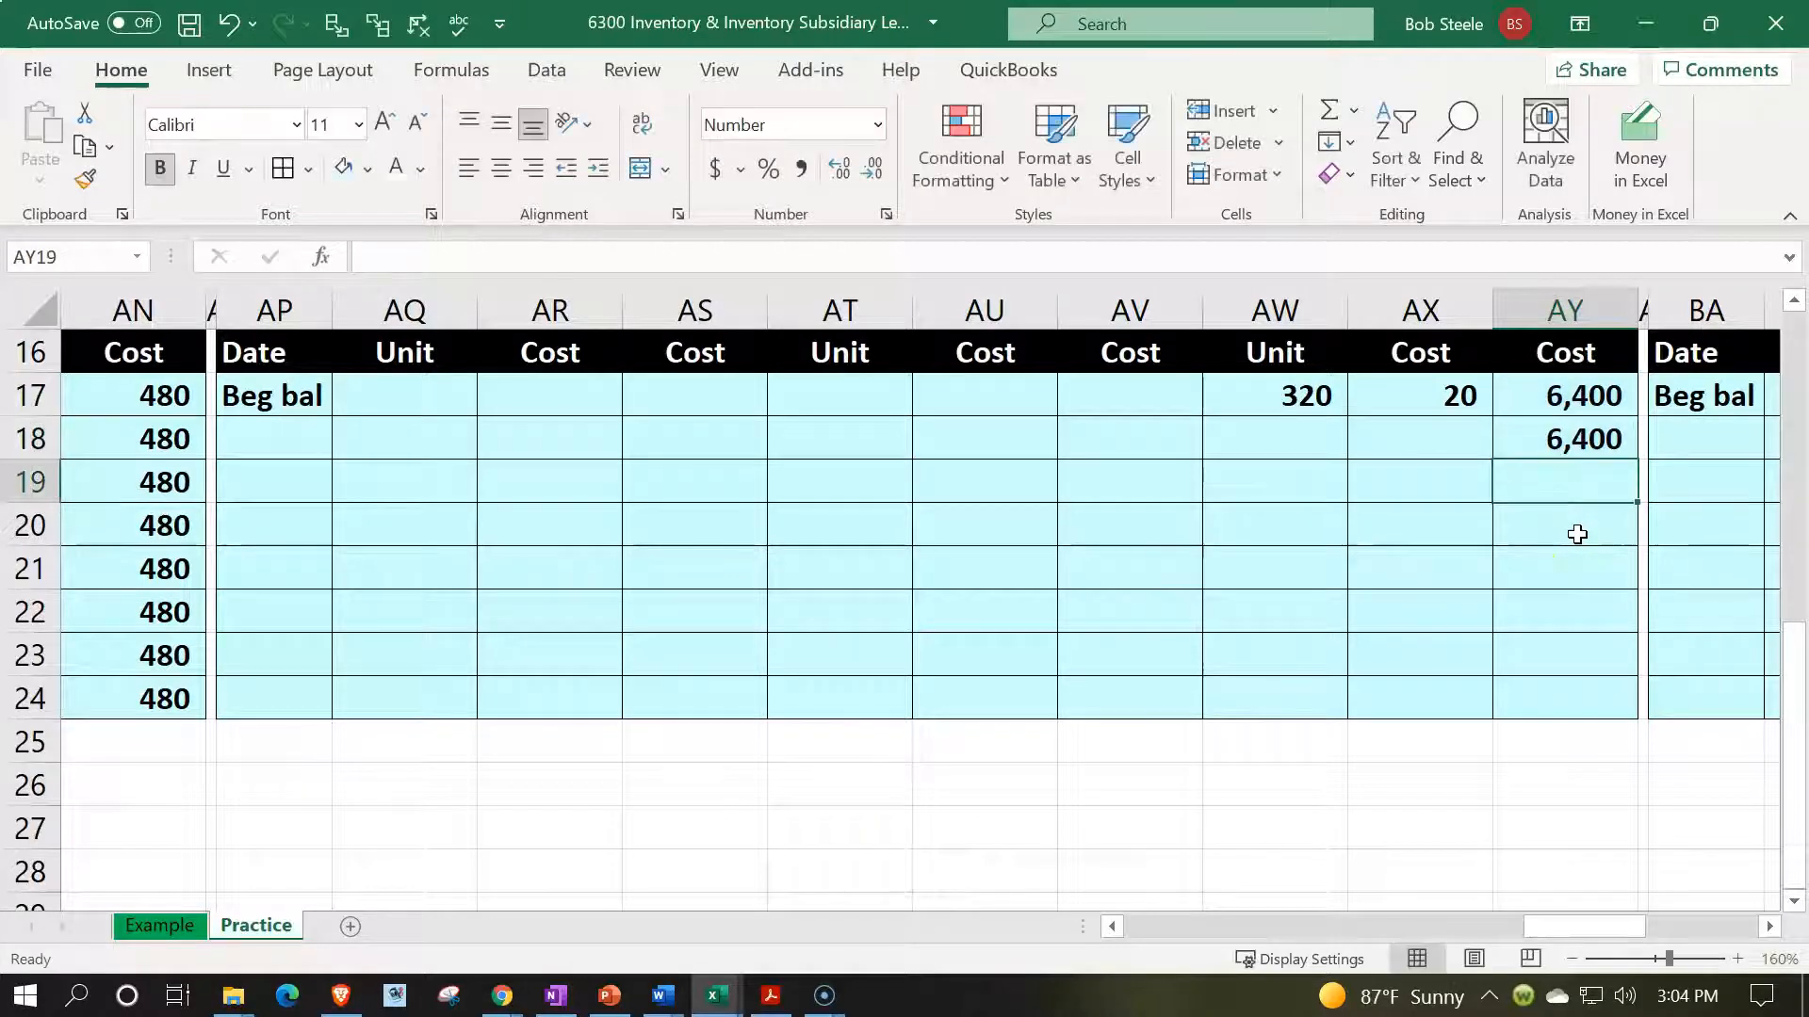
# - In the ELP ledger's beginning balance row, set the ending inventory unit to 1 and the unit cost to 400
pyautogui.click(1469, 407)
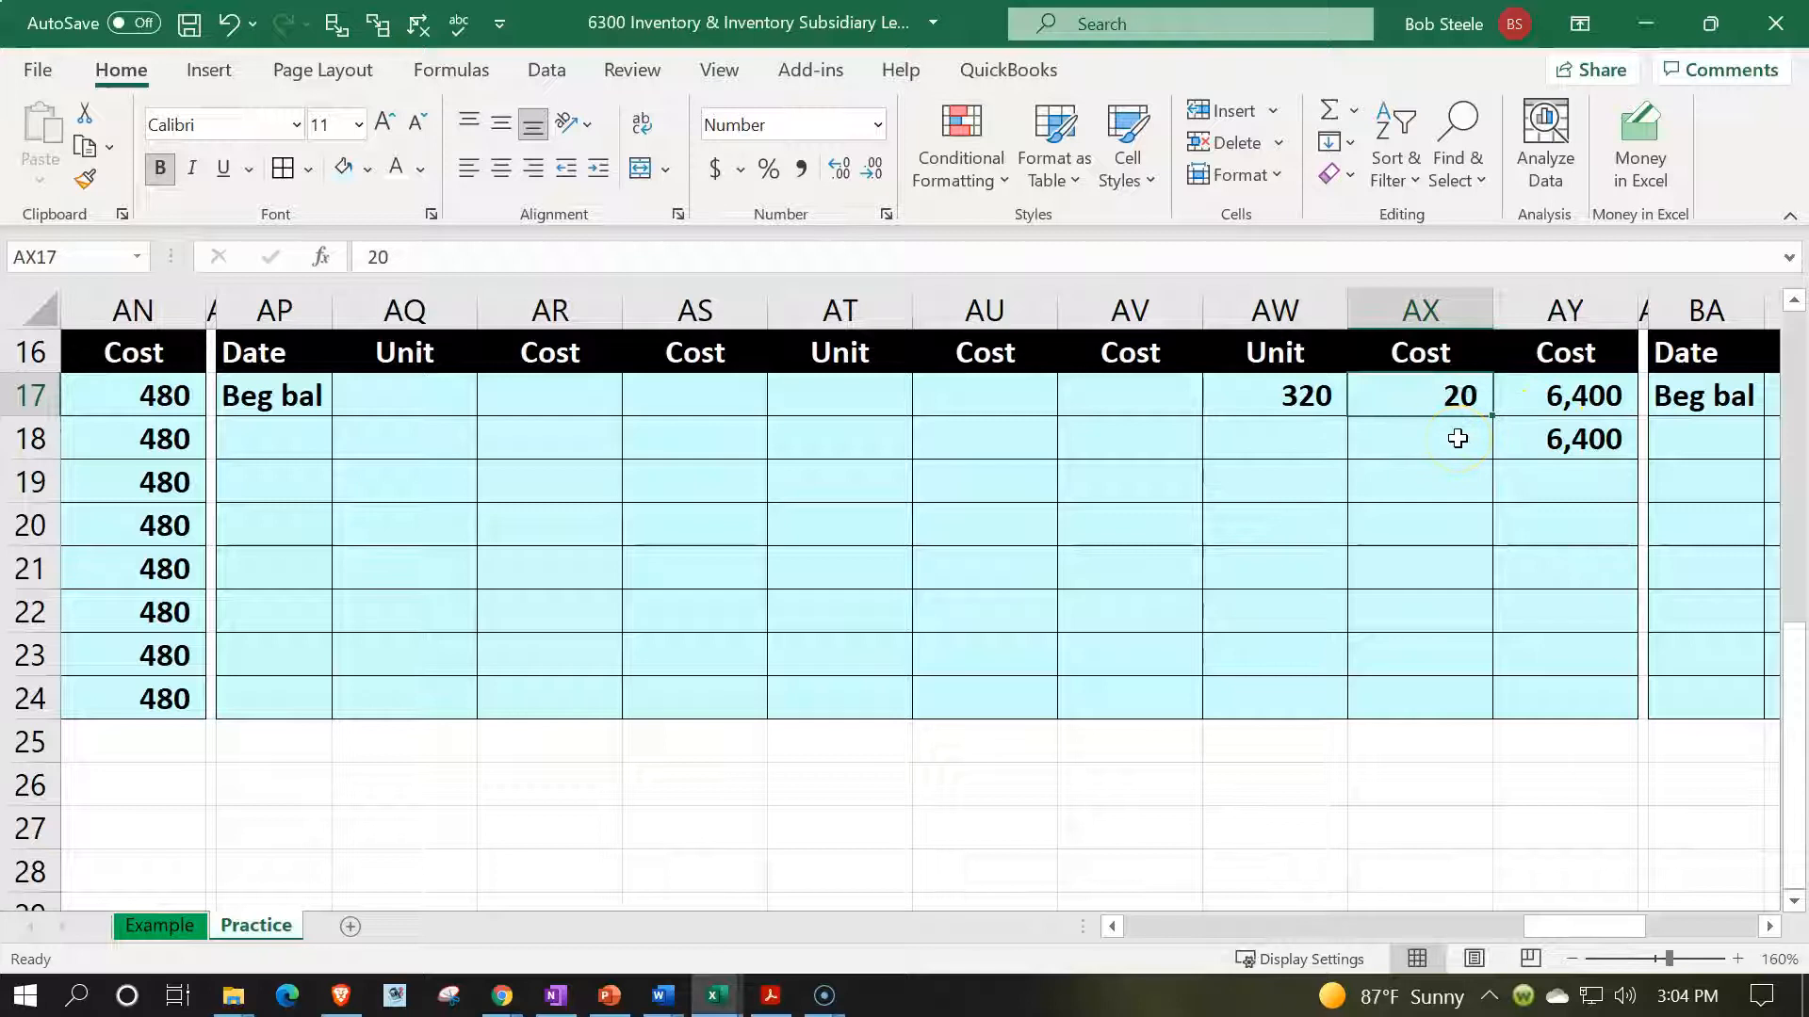
pyautogui.scroll(1, 1457, 482)
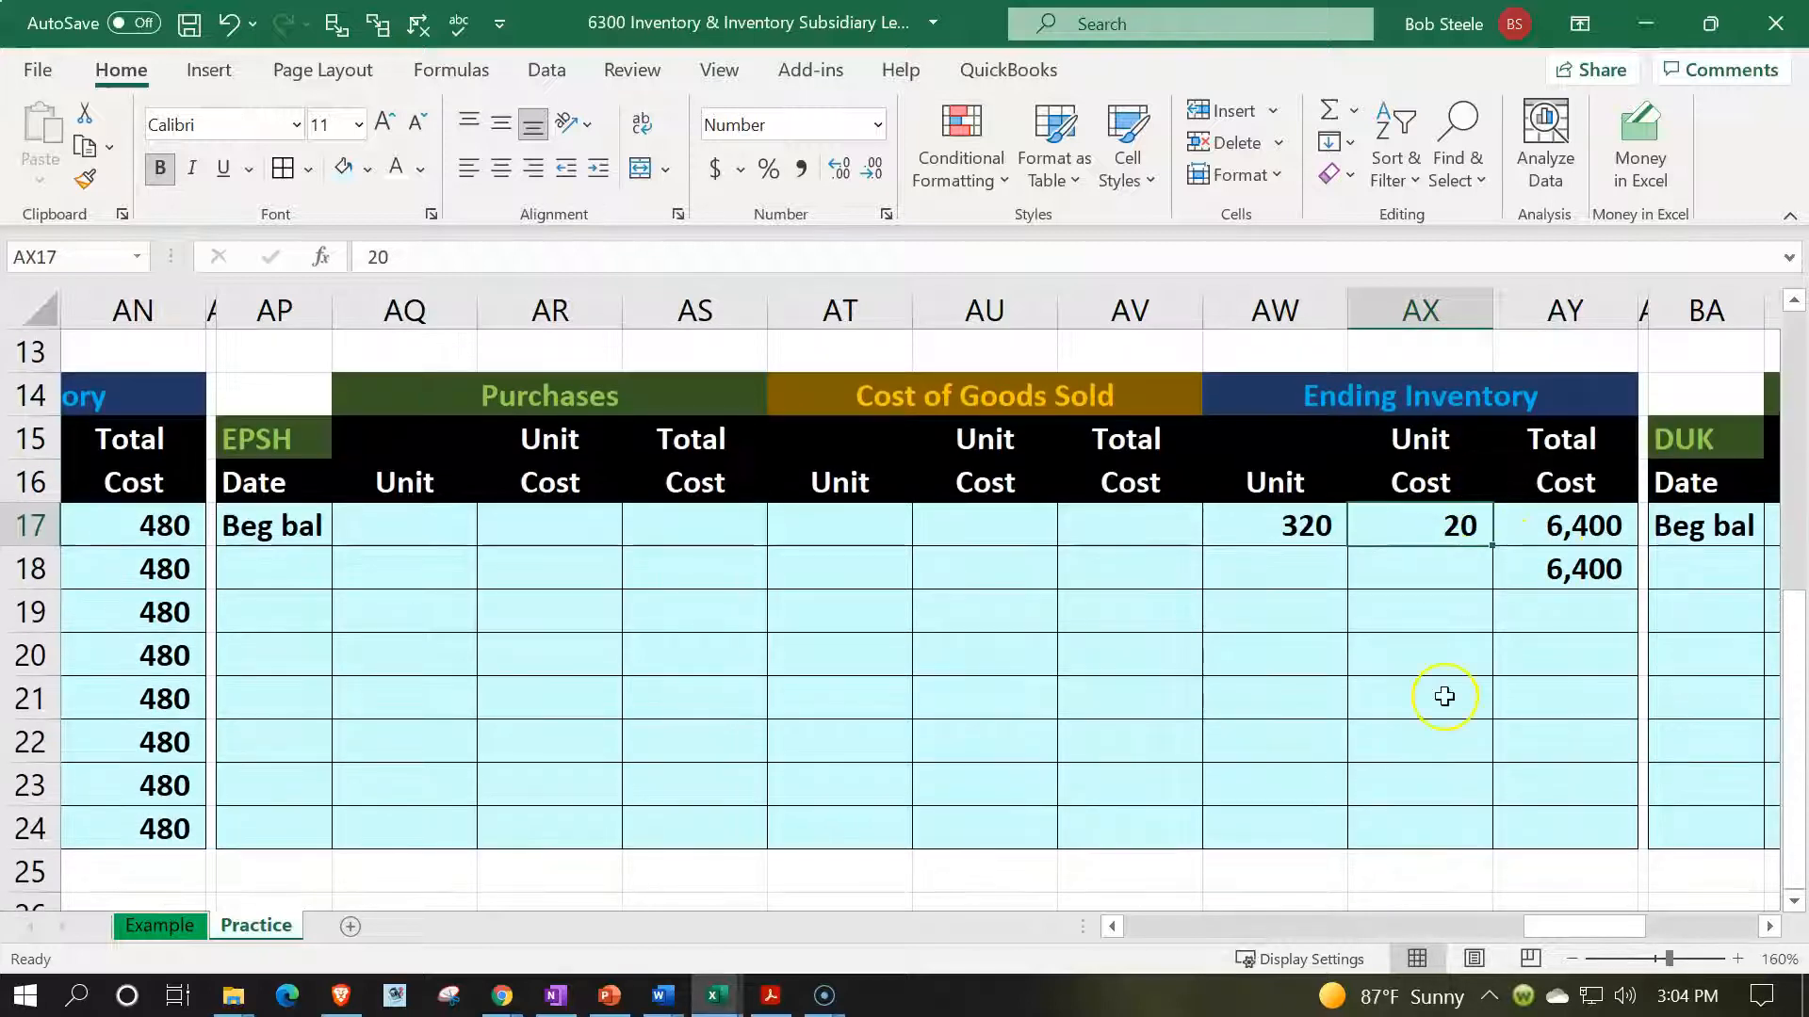
pyautogui.scroll(4, 1441, 694)
pyautogui.click(1272, 526)
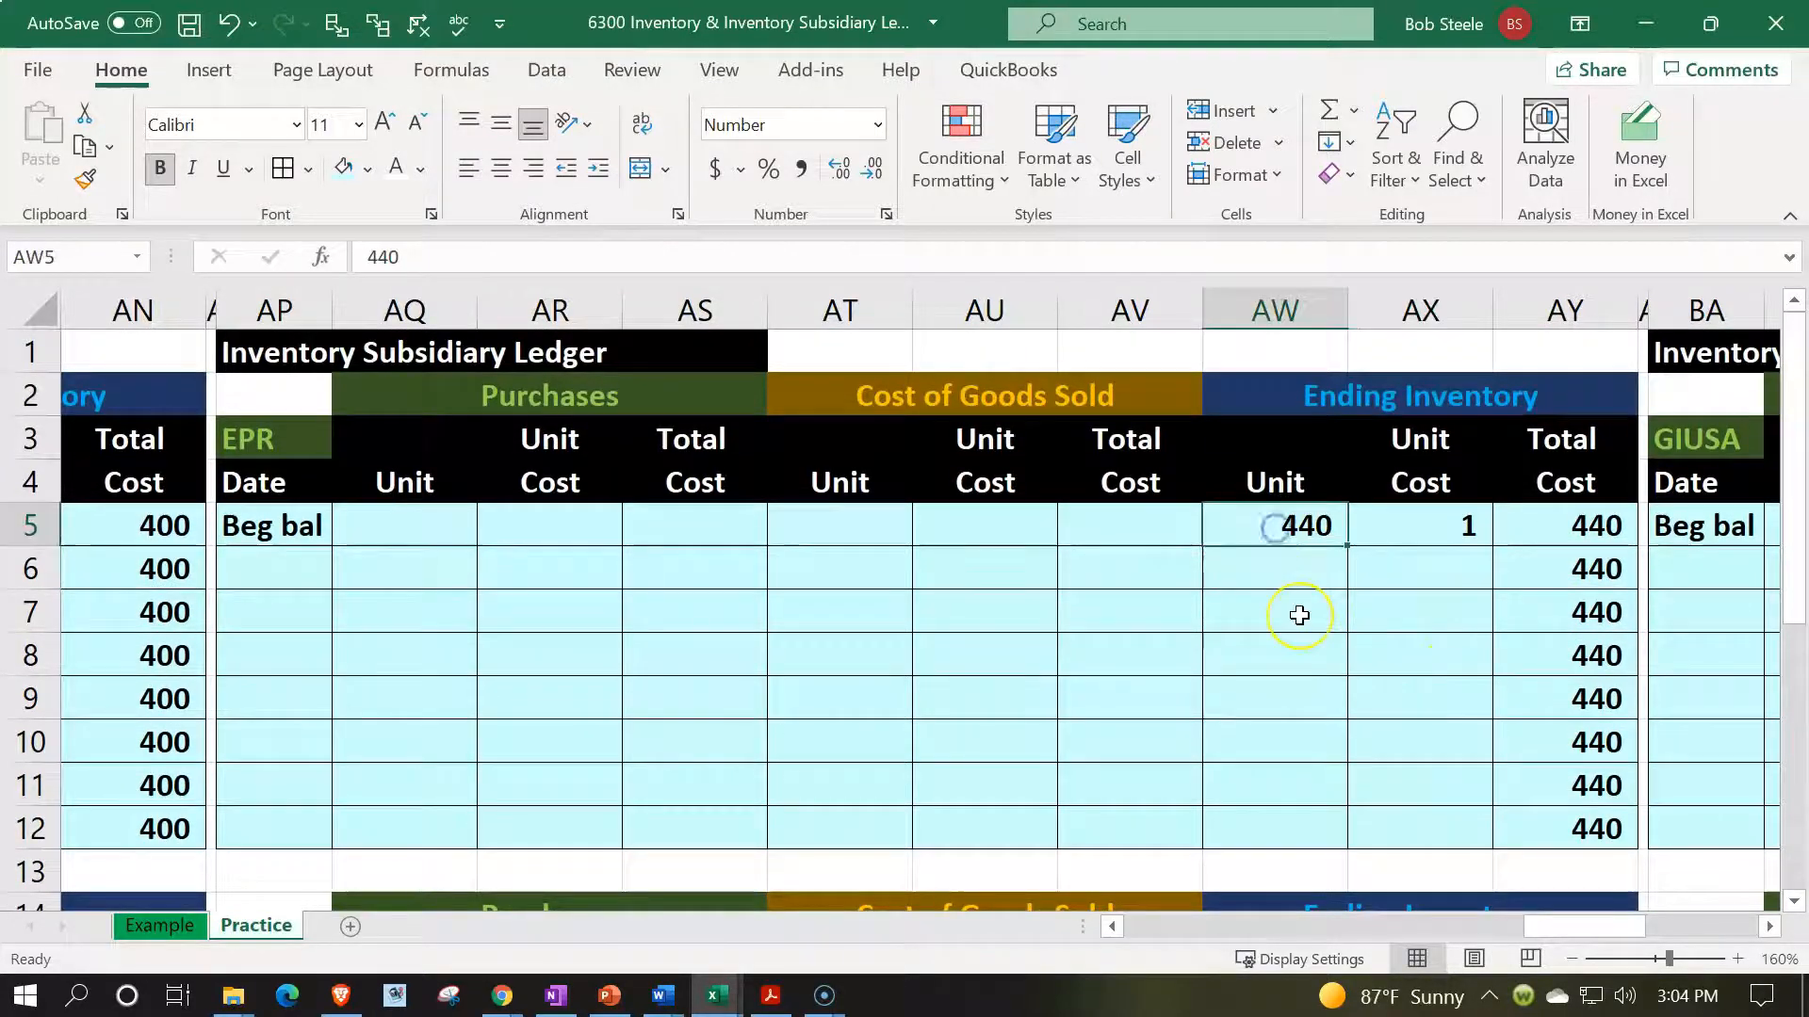
pyautogui.press('Left')
pyautogui.press('Left')
pyautogui.press('Left')
pyautogui.press('Left')
pyautogui.press('Left')
pyautogui.press('Left')
pyautogui.press('Left')
pyautogui.press('Left')
pyautogui.press('Left')
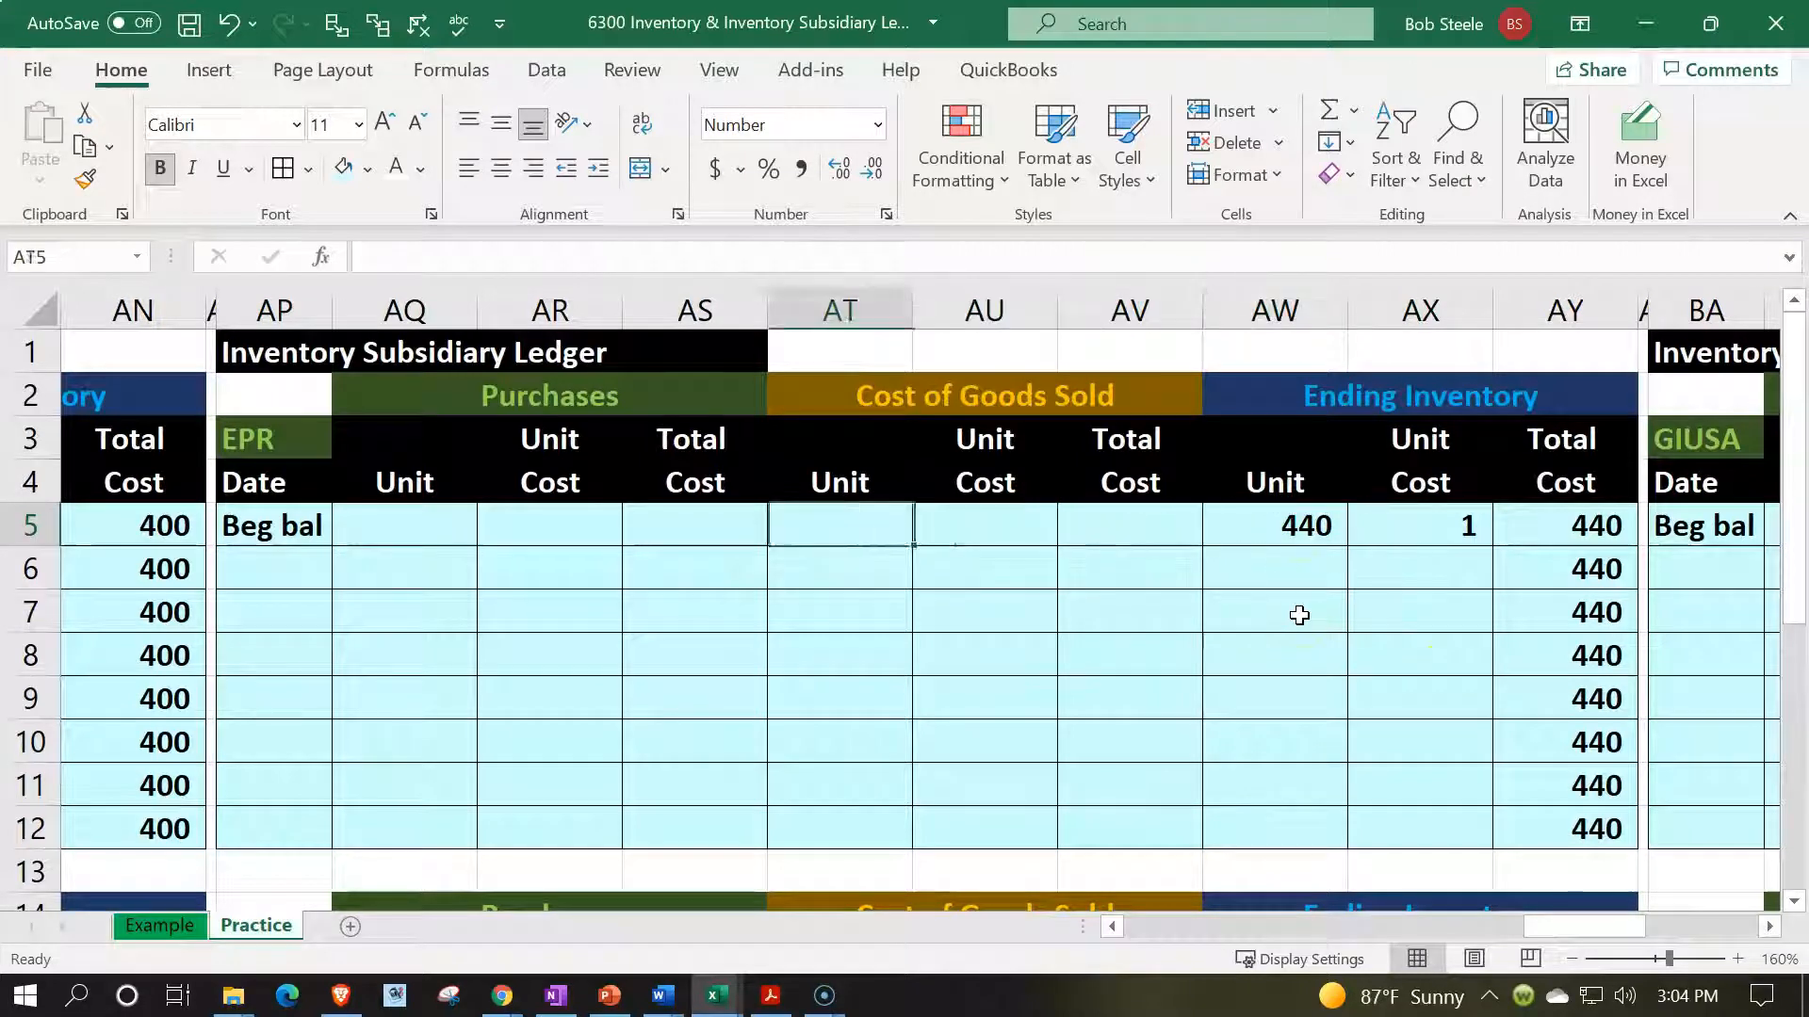
pyautogui.press('Left')
pyautogui.press('Left')
pyautogui.press('Left')
pyautogui.press('Left')
pyautogui.press('Left')
pyautogui.press('Left')
pyautogui.press('Left')
pyautogui.press('Left')
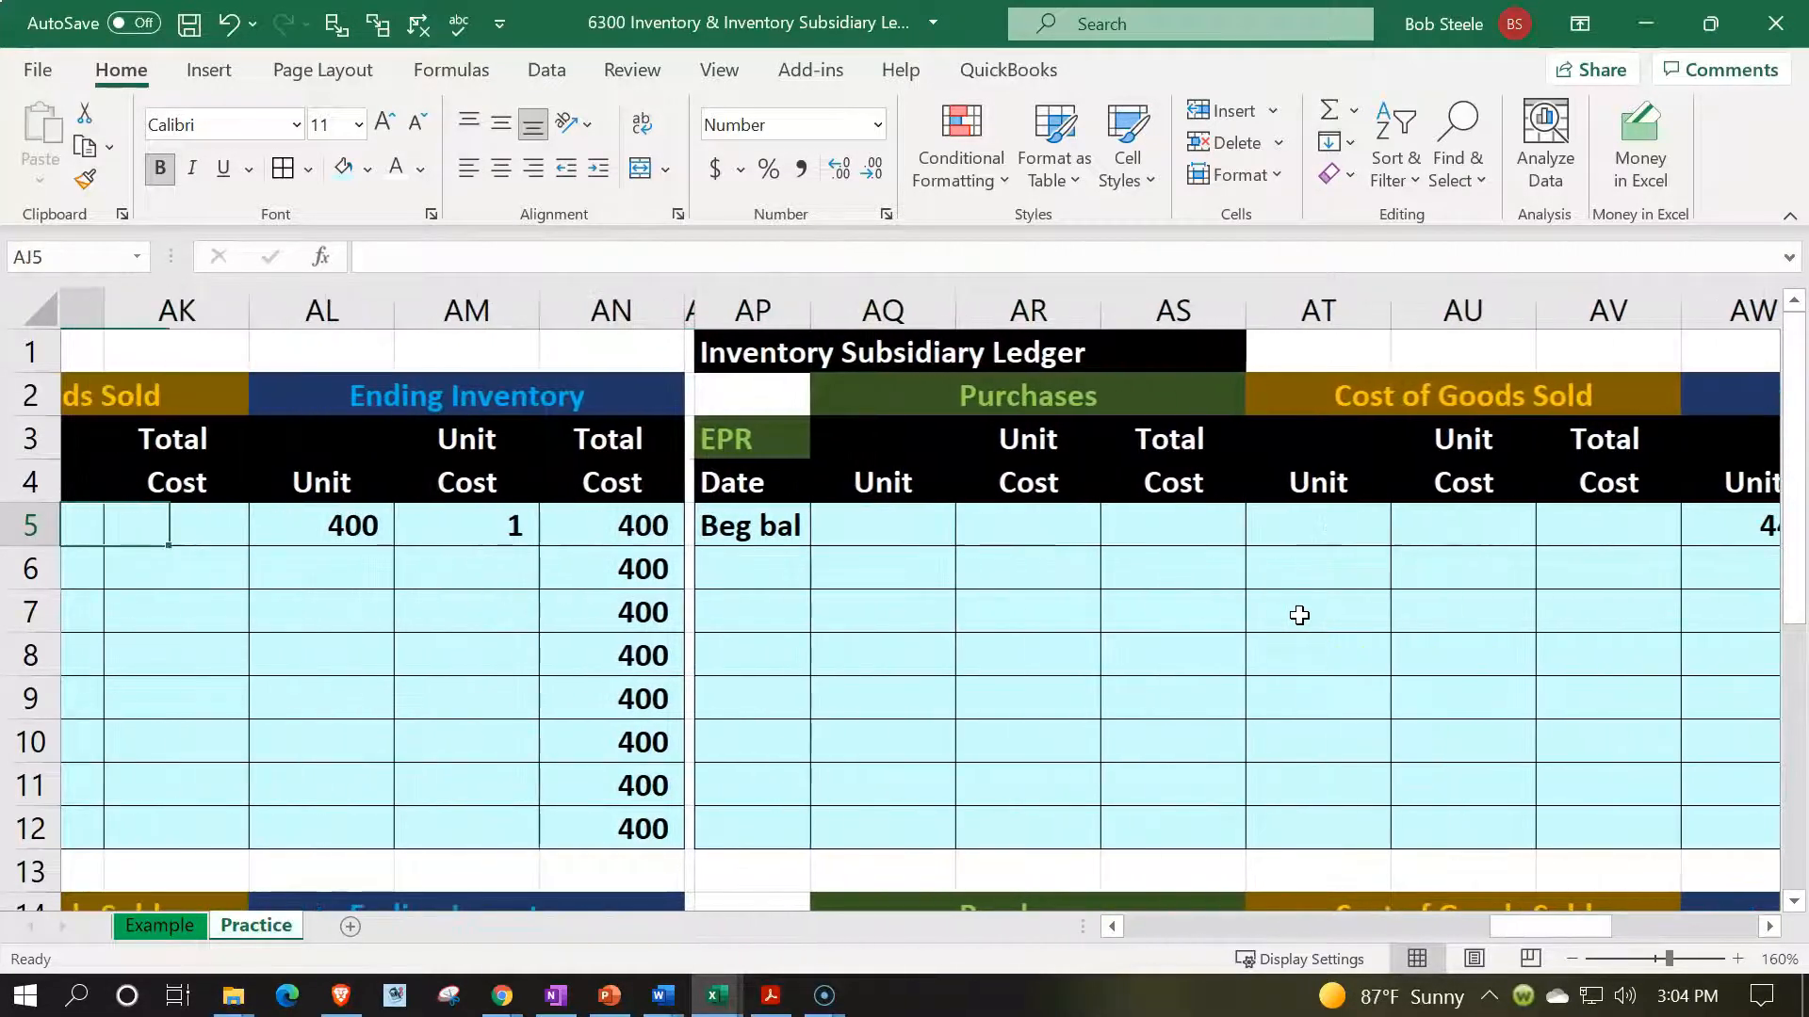
pyautogui.press('Right')
pyautogui.press('Right')
pyautogui.press('Right')
pyautogui.press('Left')
pyautogui.press('Left')
pyautogui.press('Left')
pyautogui.press('Left')
pyautogui.press('Left')
pyautogui.press('Right')
pyautogui.press('Right')
pyautogui.press('Right')
pyautogui.press('Right')
pyautogui.press('Right')
pyautogui.press('Right')
pyautogui.press('Right')
pyautogui.press('Right')
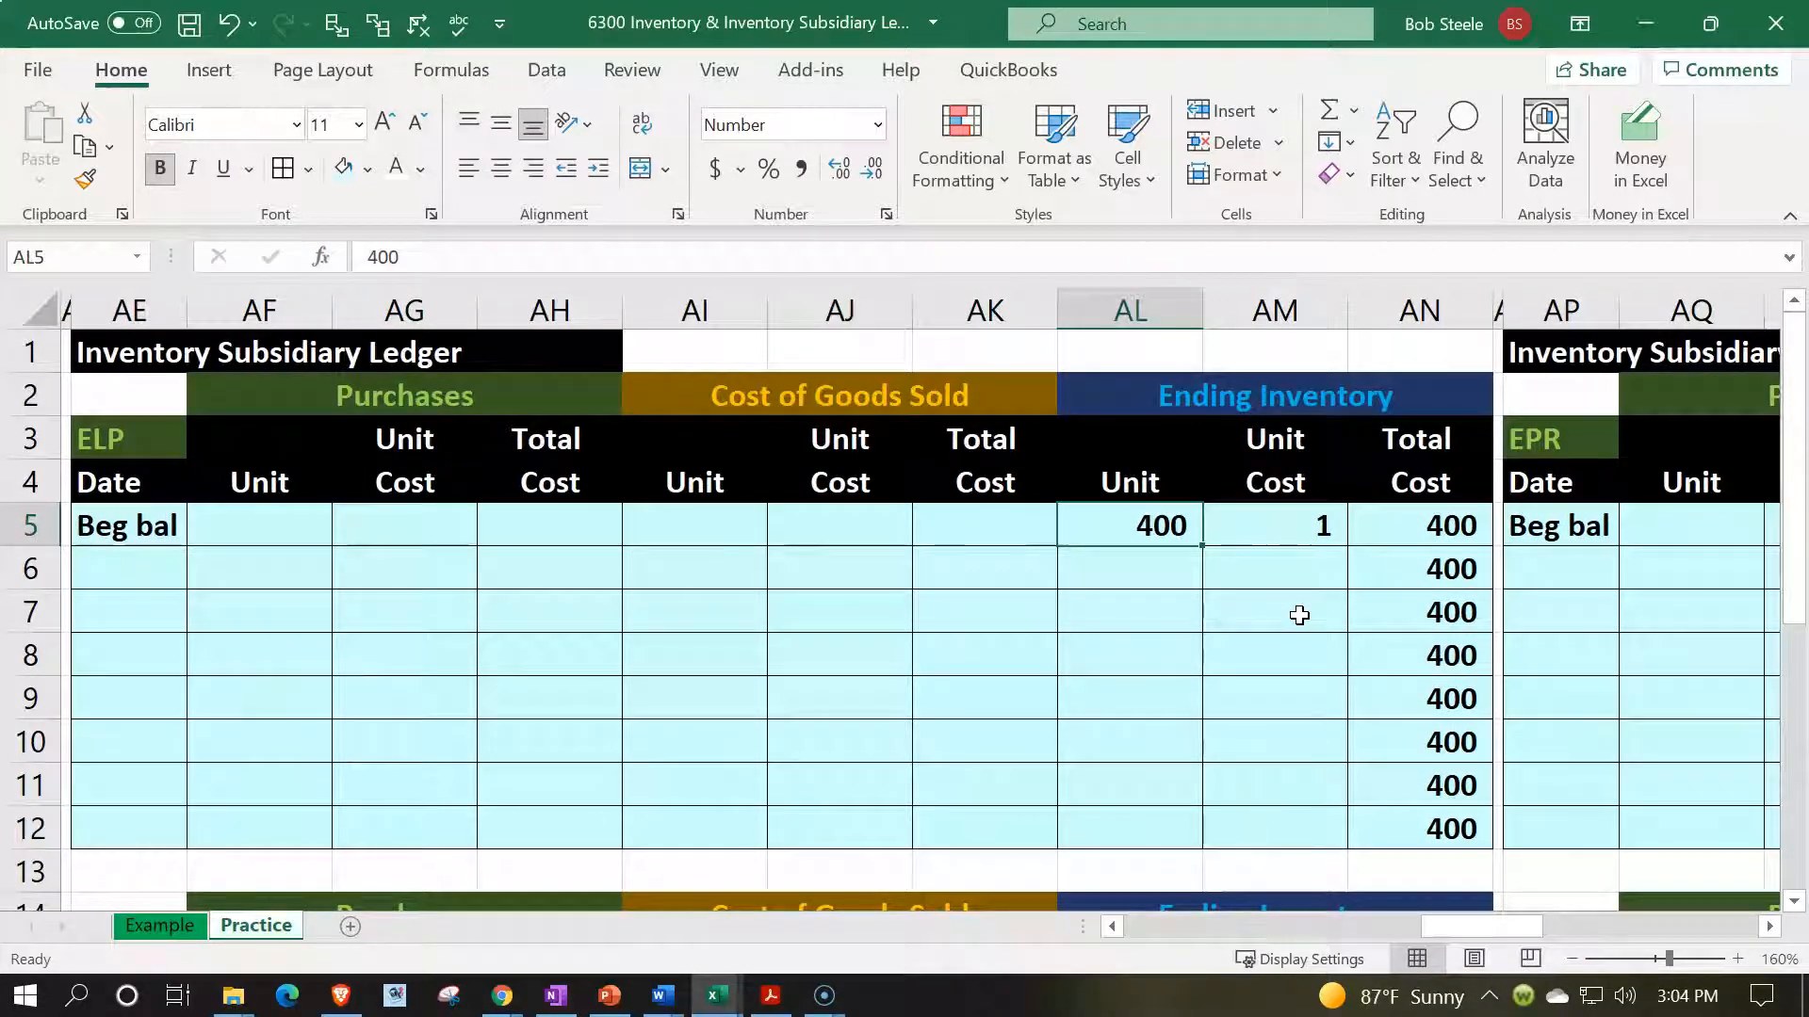
pyautogui.write('1')
pyautogui.press('Right')
pyautogui.write('4')
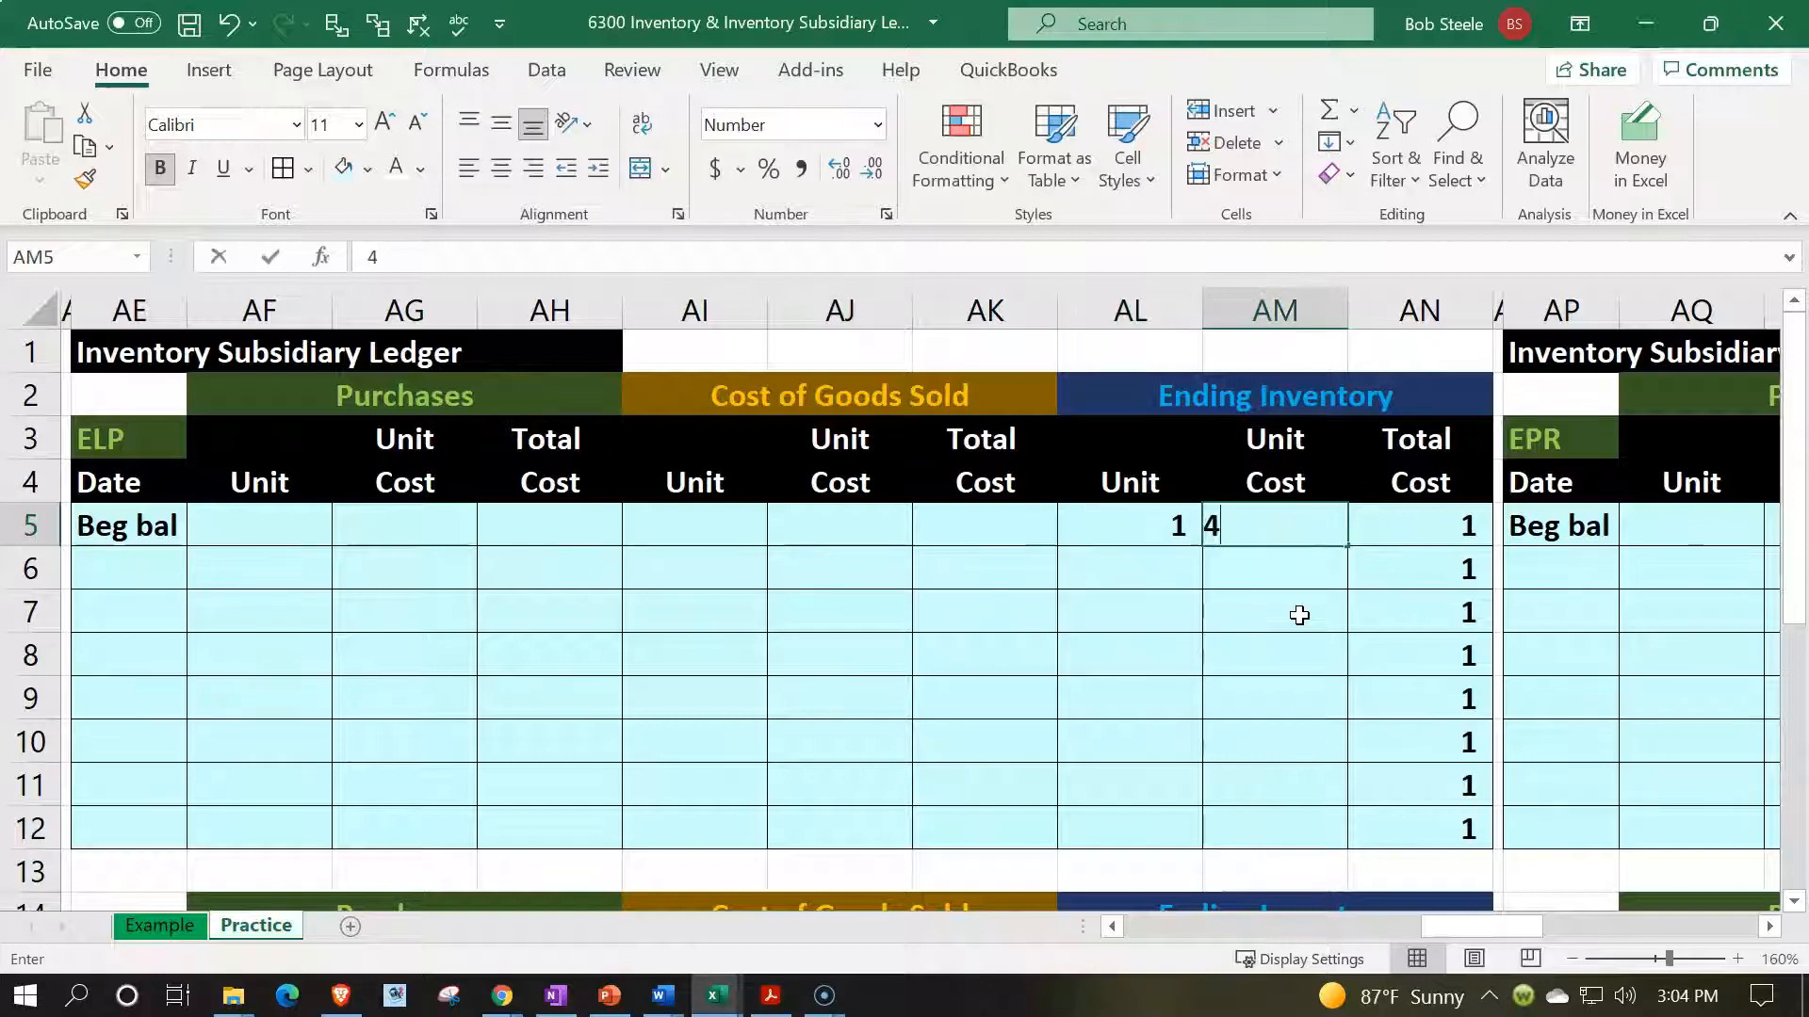
pyautogui.write('00')
pyautogui.press('Return')
# - In the EPSP ledger's beginning balance row, set the ending inventory unit to 1 and the unit cost to 480
pyautogui.press('Down')
pyautogui.press('Down')
pyautogui.press('Down')
pyautogui.press('Down')
pyautogui.press('Down')
pyautogui.press('Down')
pyautogui.press('Down')
pyautogui.press('Down')
pyautogui.press('Down')
pyautogui.press('Down')
pyautogui.press('Down')
pyautogui.press('Down')
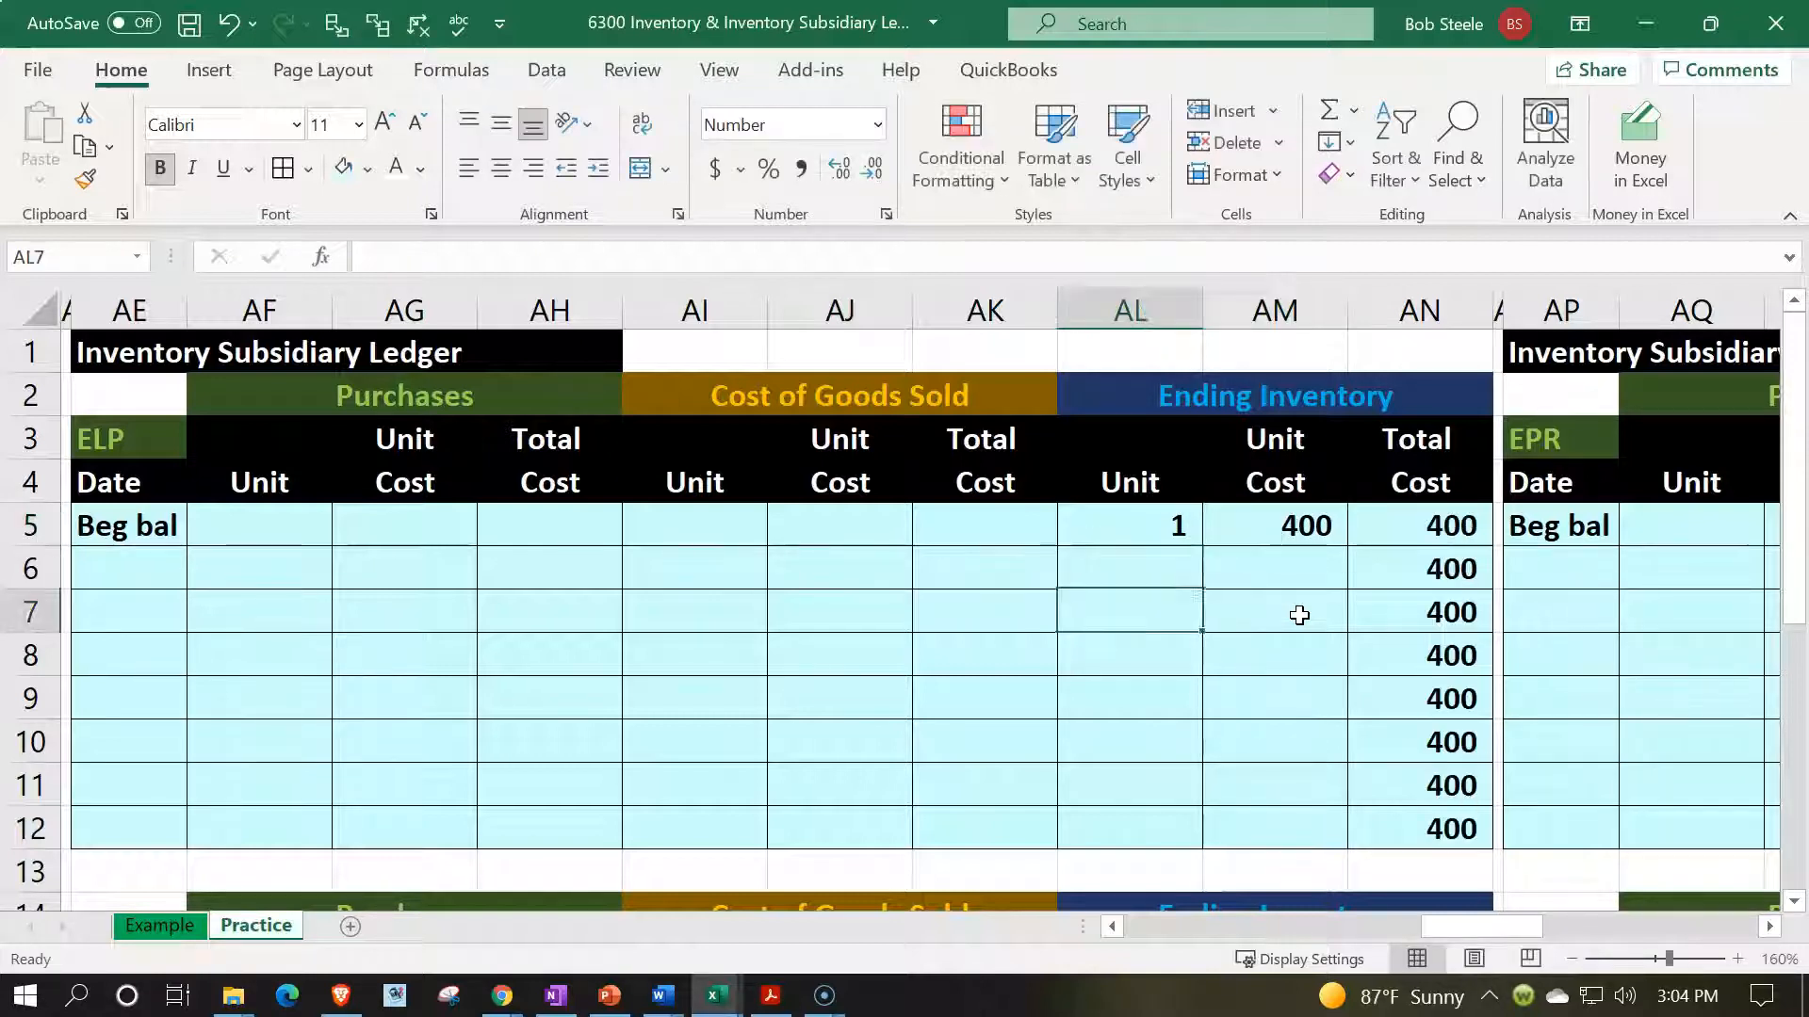
pyautogui.press('Up')
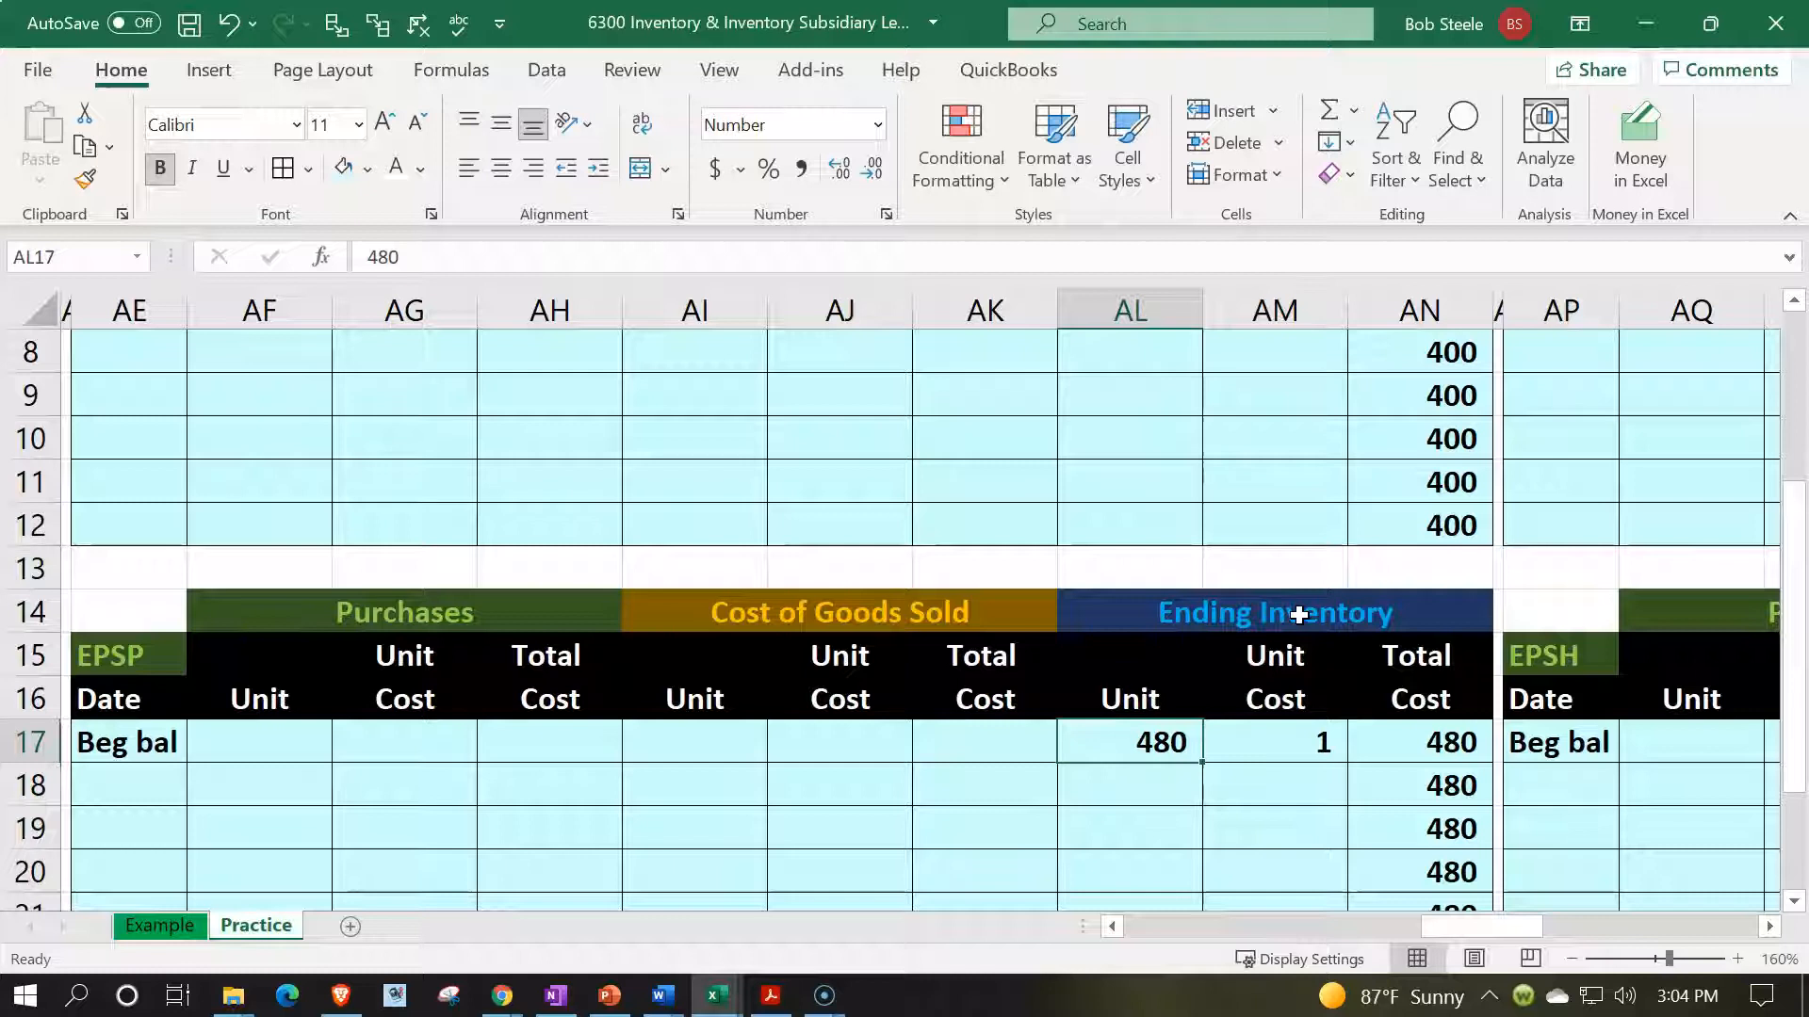
pyautogui.write('1')
pyautogui.press('Tab')
pyautogui.write('48')
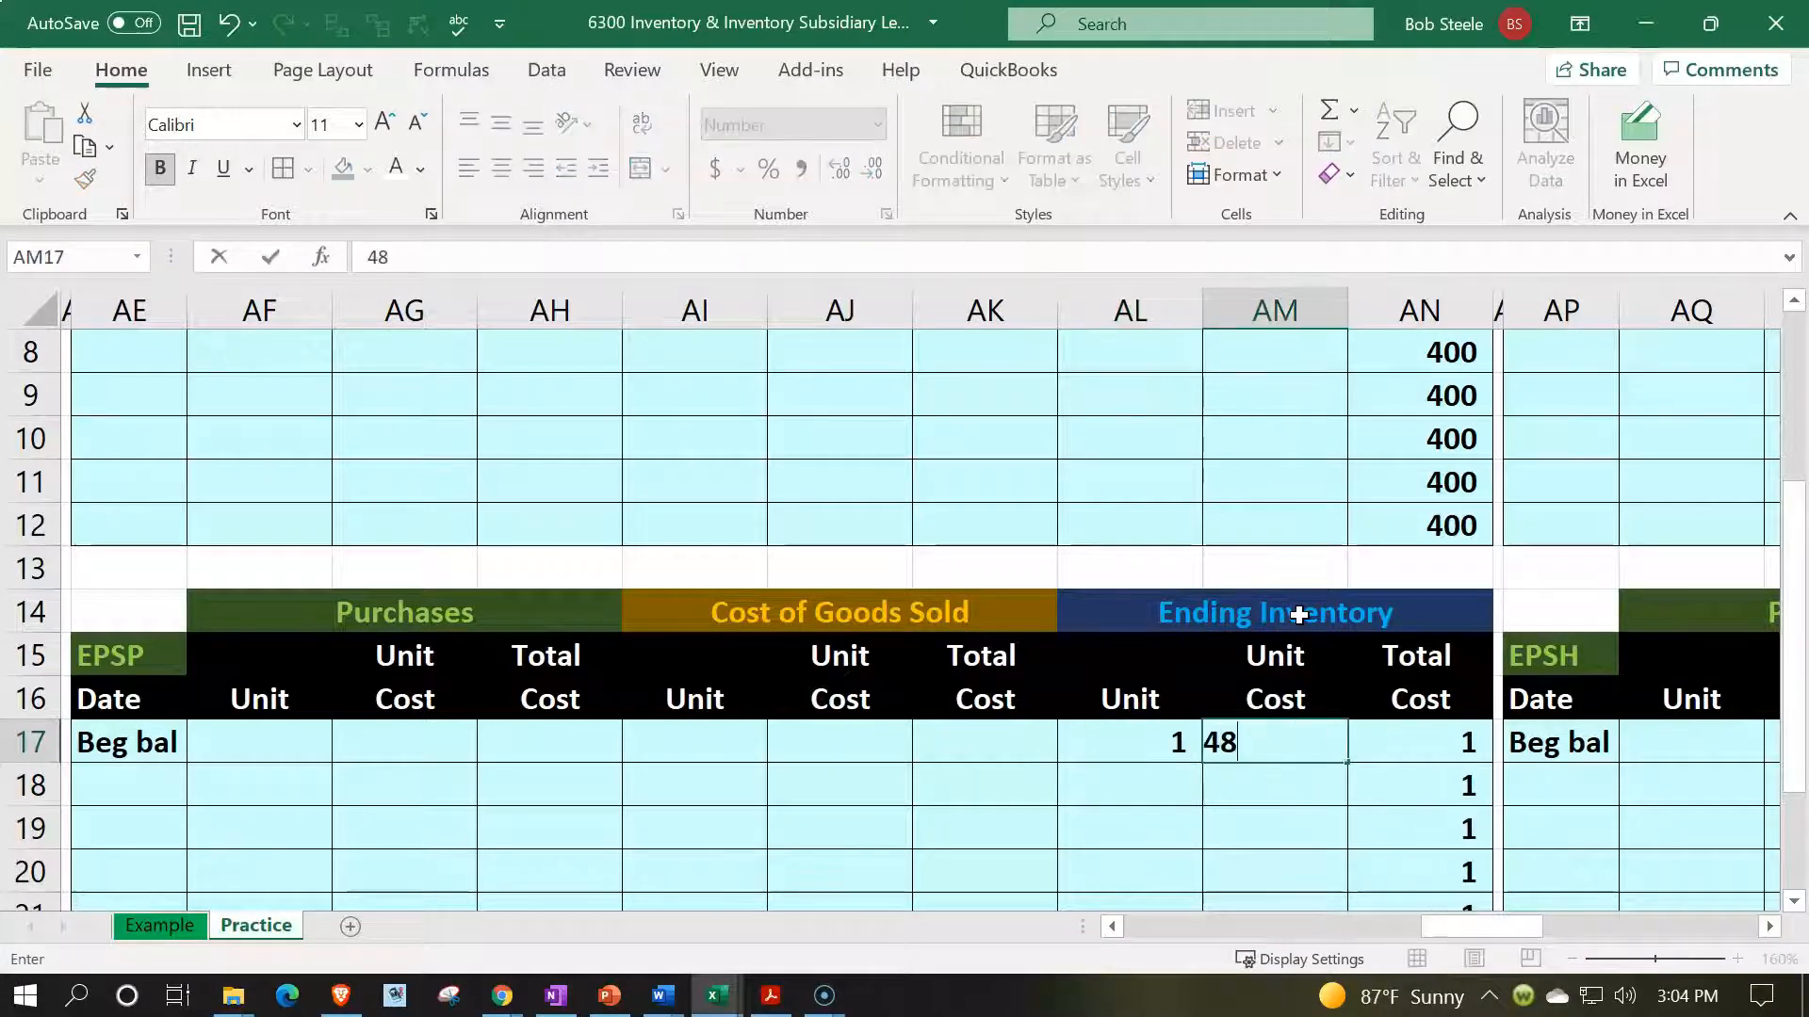
pyautogui.write('0')
pyautogui.press('Return')
# - In the EPR ledger's beginning balance row, set the ending inventory unit to 1 and the unit cost to 440
pyautogui.press('Right')
pyautogui.press('Right')
pyautogui.press('Right')
pyautogui.press('Up')
pyautogui.press('Up')
pyautogui.press('Up')
pyautogui.press('Up')
pyautogui.press('Up')
pyautogui.press('Up')
pyautogui.press('Up')
pyautogui.press('Up')
pyautogui.press('Up')
pyautogui.press('Up')
pyautogui.press('Up')
pyautogui.press('Up')
pyautogui.press('Up')
pyautogui.press('Up')
pyautogui.press('Up')
pyautogui.press('Up')
pyautogui.press('Up')
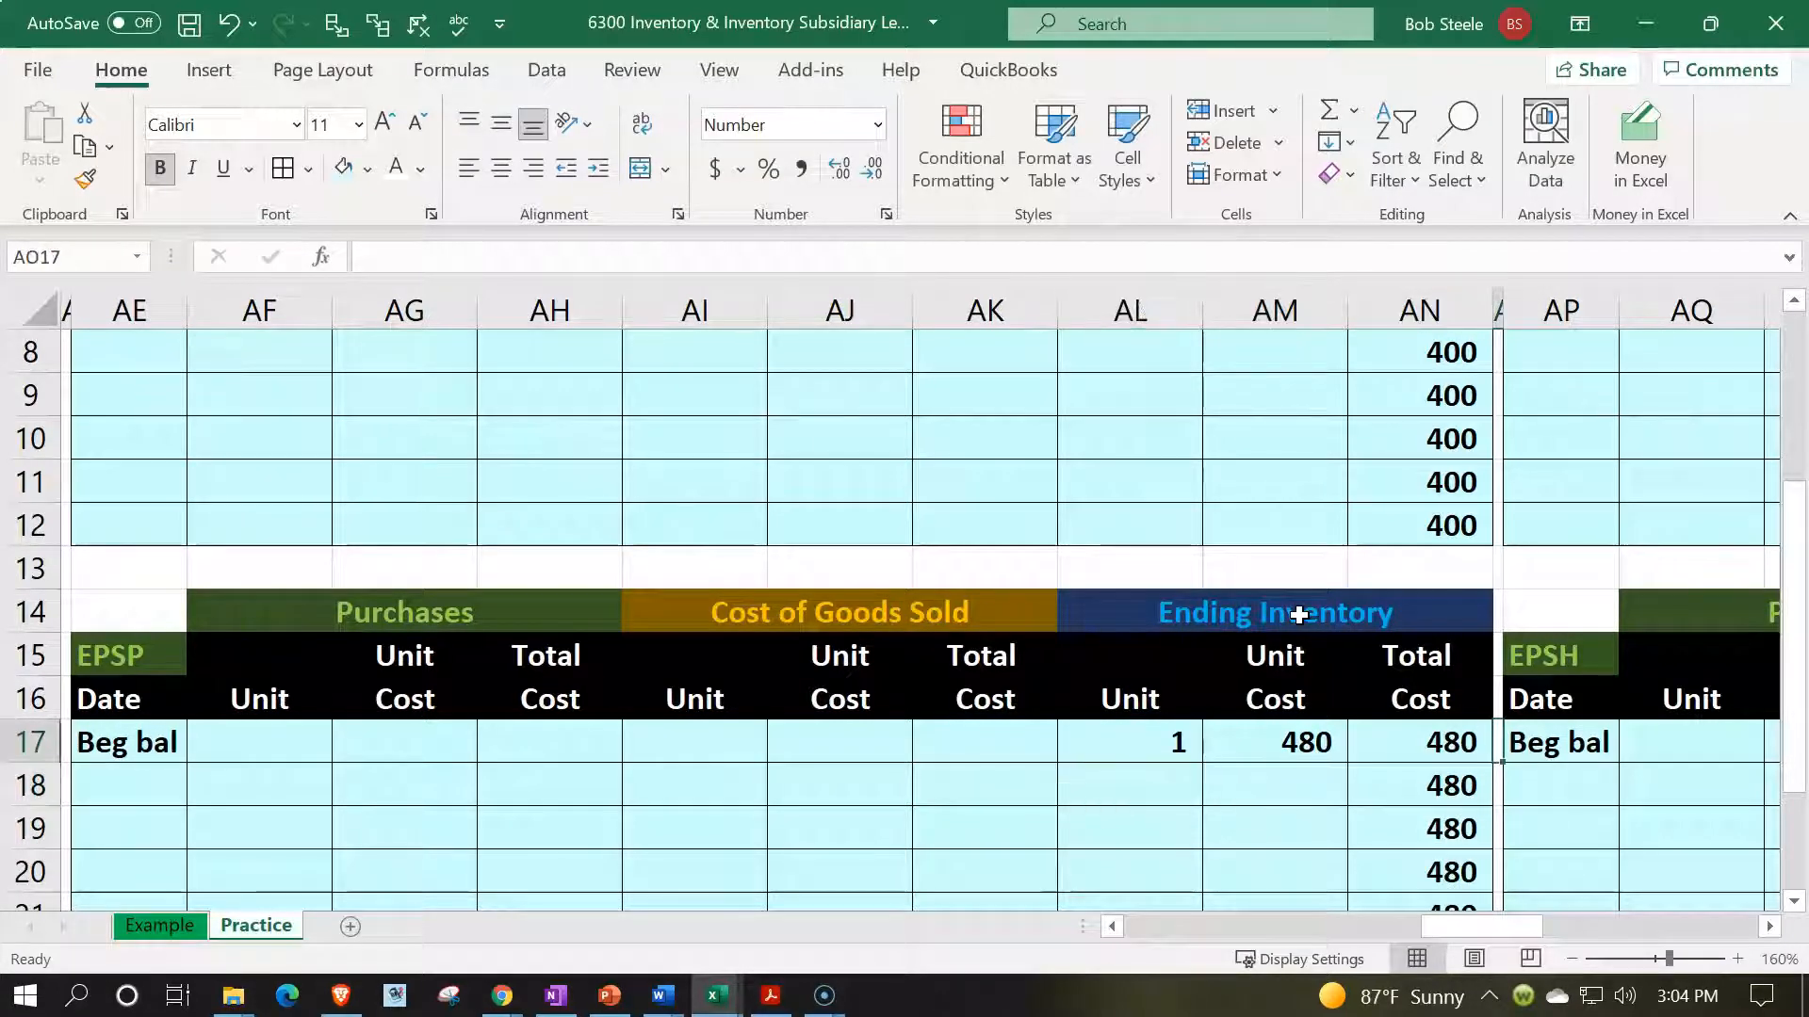
pyautogui.press('Right')
pyautogui.press('Right')
pyautogui.press('Right')
pyautogui.press('Right')
pyautogui.press('Right')
pyautogui.press('Right')
pyautogui.press('Right')
pyautogui.press('Right')
pyautogui.press('Right')
pyautogui.press('Right')
pyautogui.press('Down')
pyautogui.press('Down')
pyautogui.press('Down')
pyautogui.press('Down')
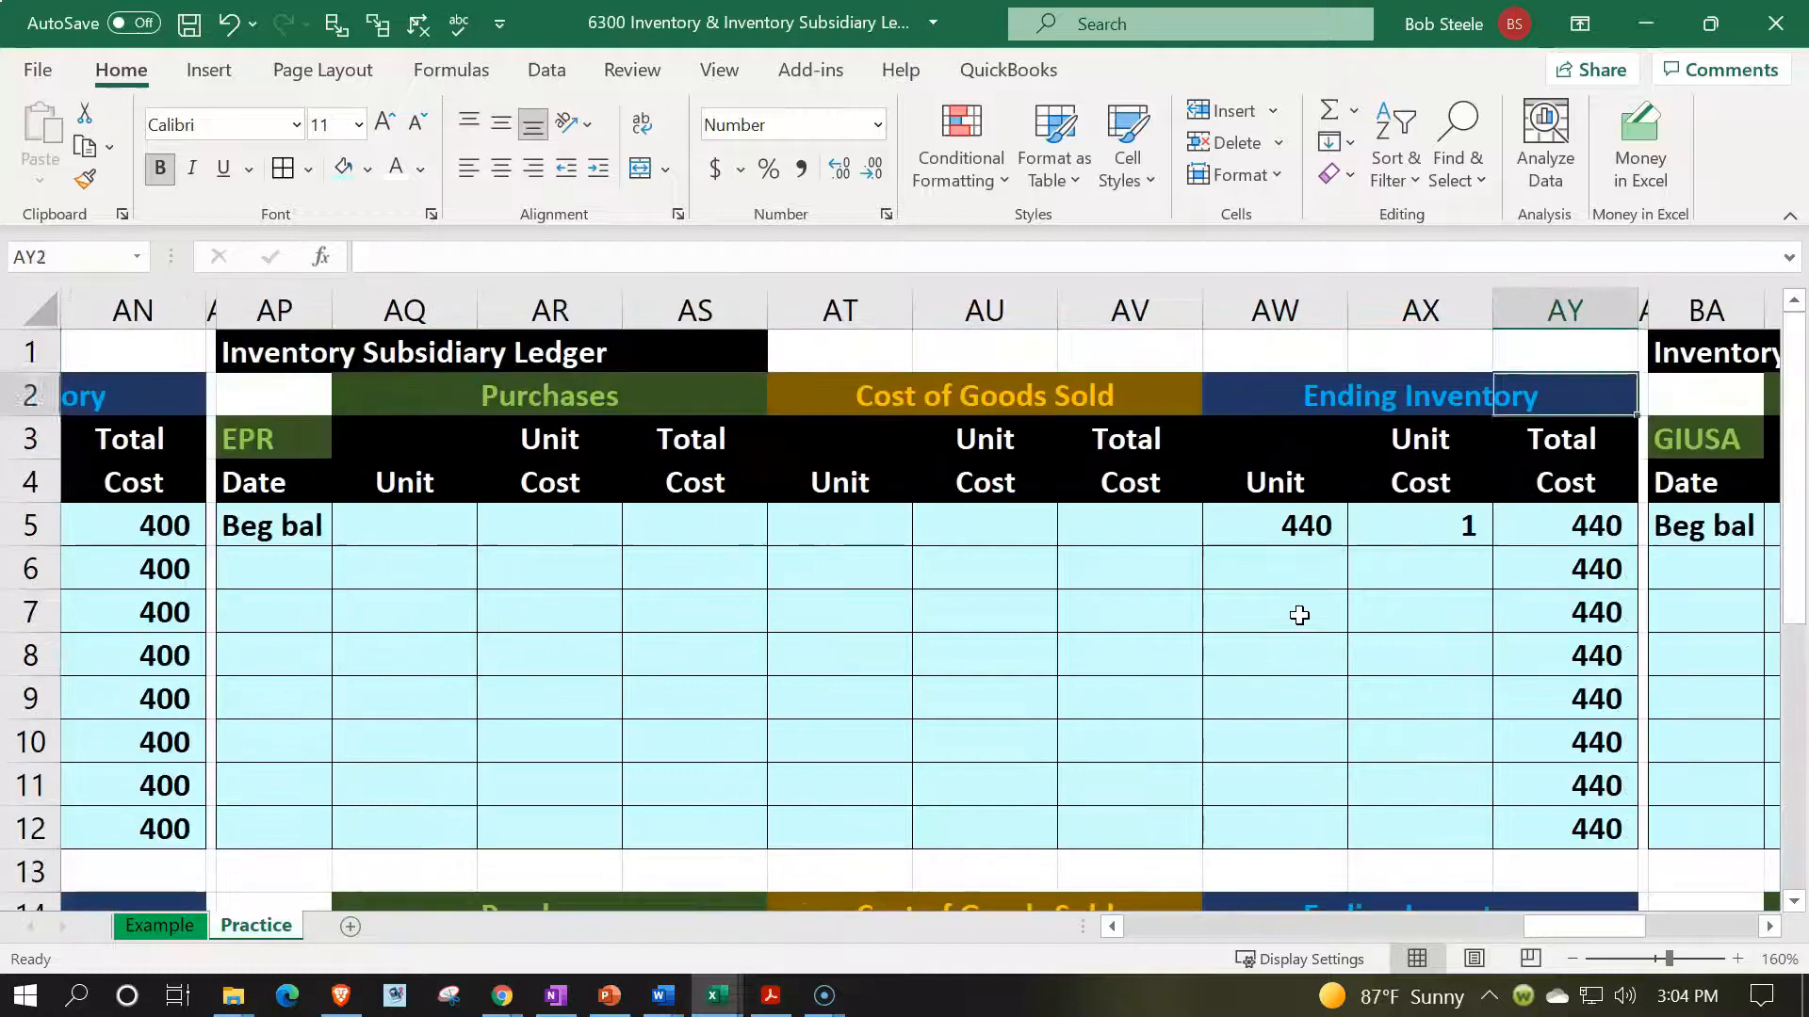
pyautogui.press('Left')
pyautogui.press('Left')
pyautogui.write('1')
pyautogui.press('Tab')
pyautogui.write('440')
pyautogui.press('Return')
# - In the EPSH ledger's beginning balance row, set the ending inventory unit to 2 and the unit cost to 320
pyautogui.press('Down')
pyautogui.press('Down')
pyautogui.press('Down')
pyautogui.press('Down')
pyautogui.press('Down')
pyautogui.press('Down')
pyautogui.press('Down')
pyautogui.press('Down')
pyautogui.press('Down')
pyautogui.press('Down')
pyautogui.press('Down')
pyautogui.press('Down')
pyautogui.press('Down')
pyautogui.press('Down')
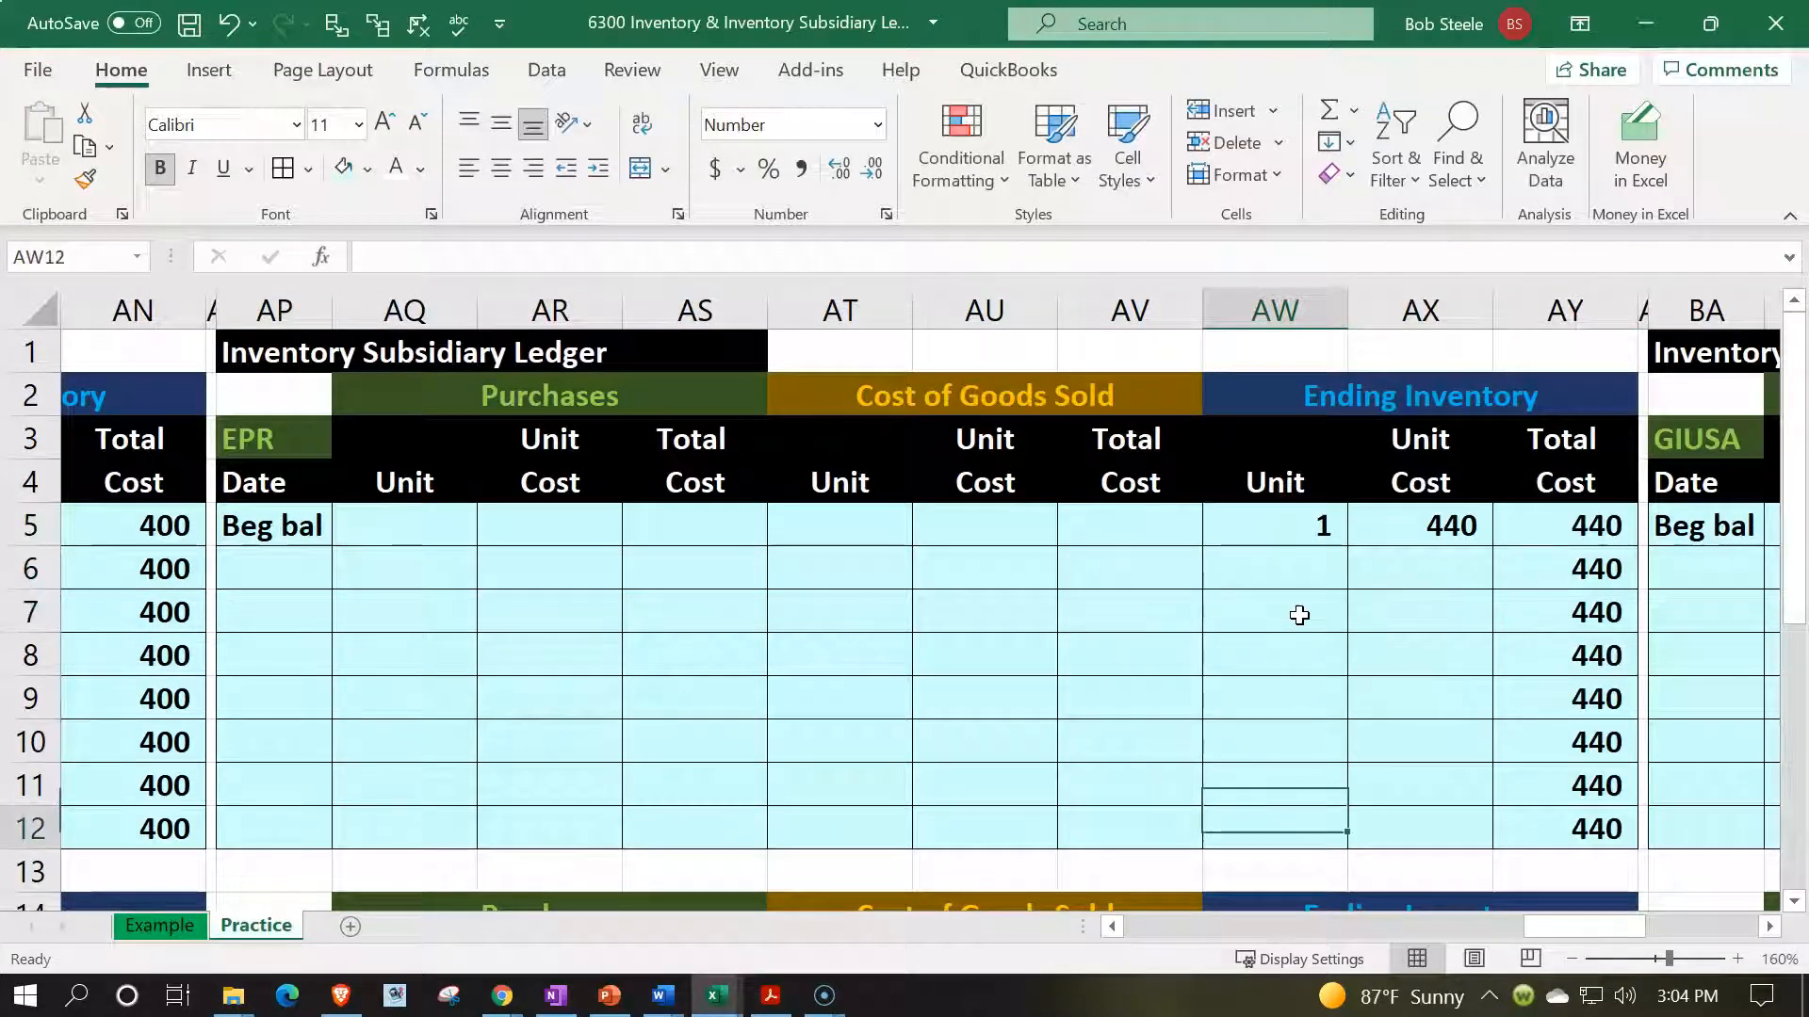
pyautogui.press('Up')
pyautogui.press('Up')
pyautogui.press('Up')
pyautogui.write('2')
pyautogui.press('Tab')
pyautogui.write('320')
pyautogui.press('Down')
# - In the GIUSA ledger's beginning balance row, set the ending inventory unit to 3 and the unit cost to 304
pyautogui.press('Right')
pyautogui.press('Right')
pyautogui.press('Right')
pyautogui.press('Right')
pyautogui.press('Right')
pyautogui.press('Right')
pyautogui.press('Right')
pyautogui.press('Right')
pyautogui.press('Right')
pyautogui.press('Right')
pyautogui.press('Right')
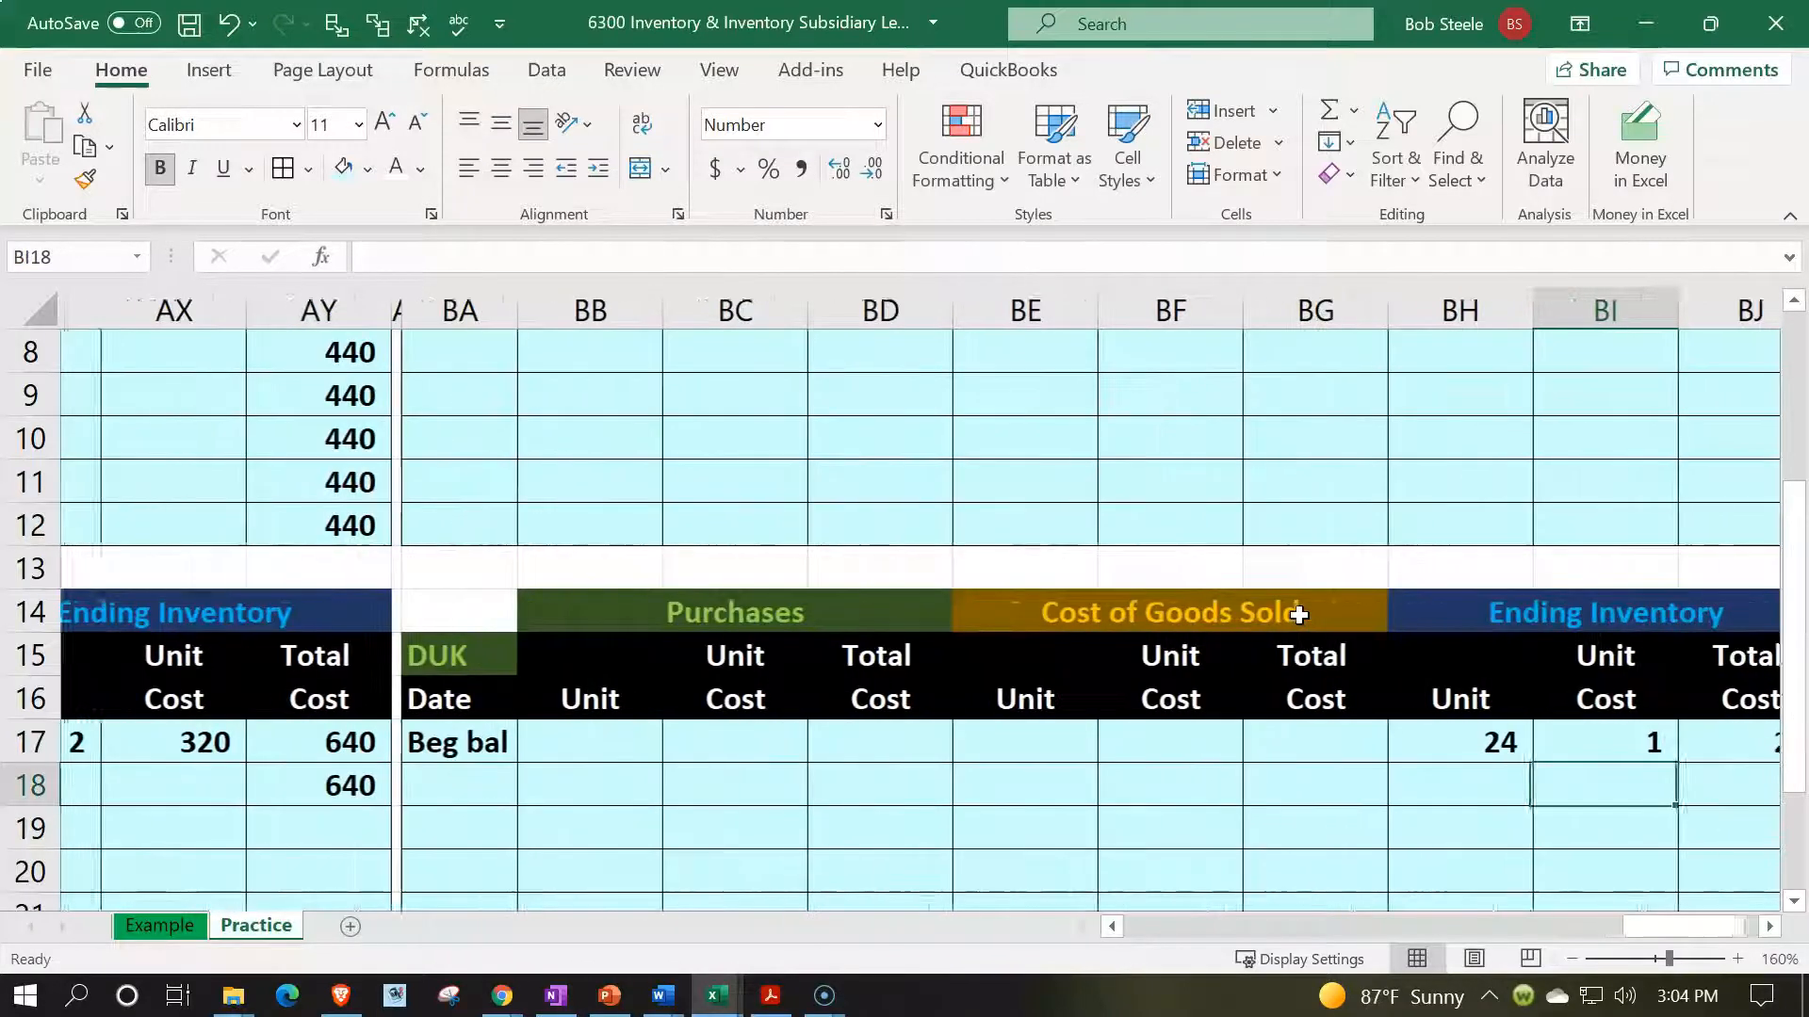
pyautogui.press('Up')
pyautogui.press('Up')
pyautogui.press('Up')
pyautogui.press('Up')
pyautogui.press('Up')
pyautogui.press('Up')
pyautogui.press('Up')
pyautogui.press('Up')
pyautogui.press('Up')
pyautogui.press('Up')
pyautogui.press('Up')
pyautogui.press('Up')
pyautogui.press('Up')
pyautogui.press('Up')
pyautogui.press('Up')
pyautogui.press('Right')
pyautogui.press('Down')
pyautogui.press('Down')
pyautogui.press('Left')
pyautogui.press('Left')
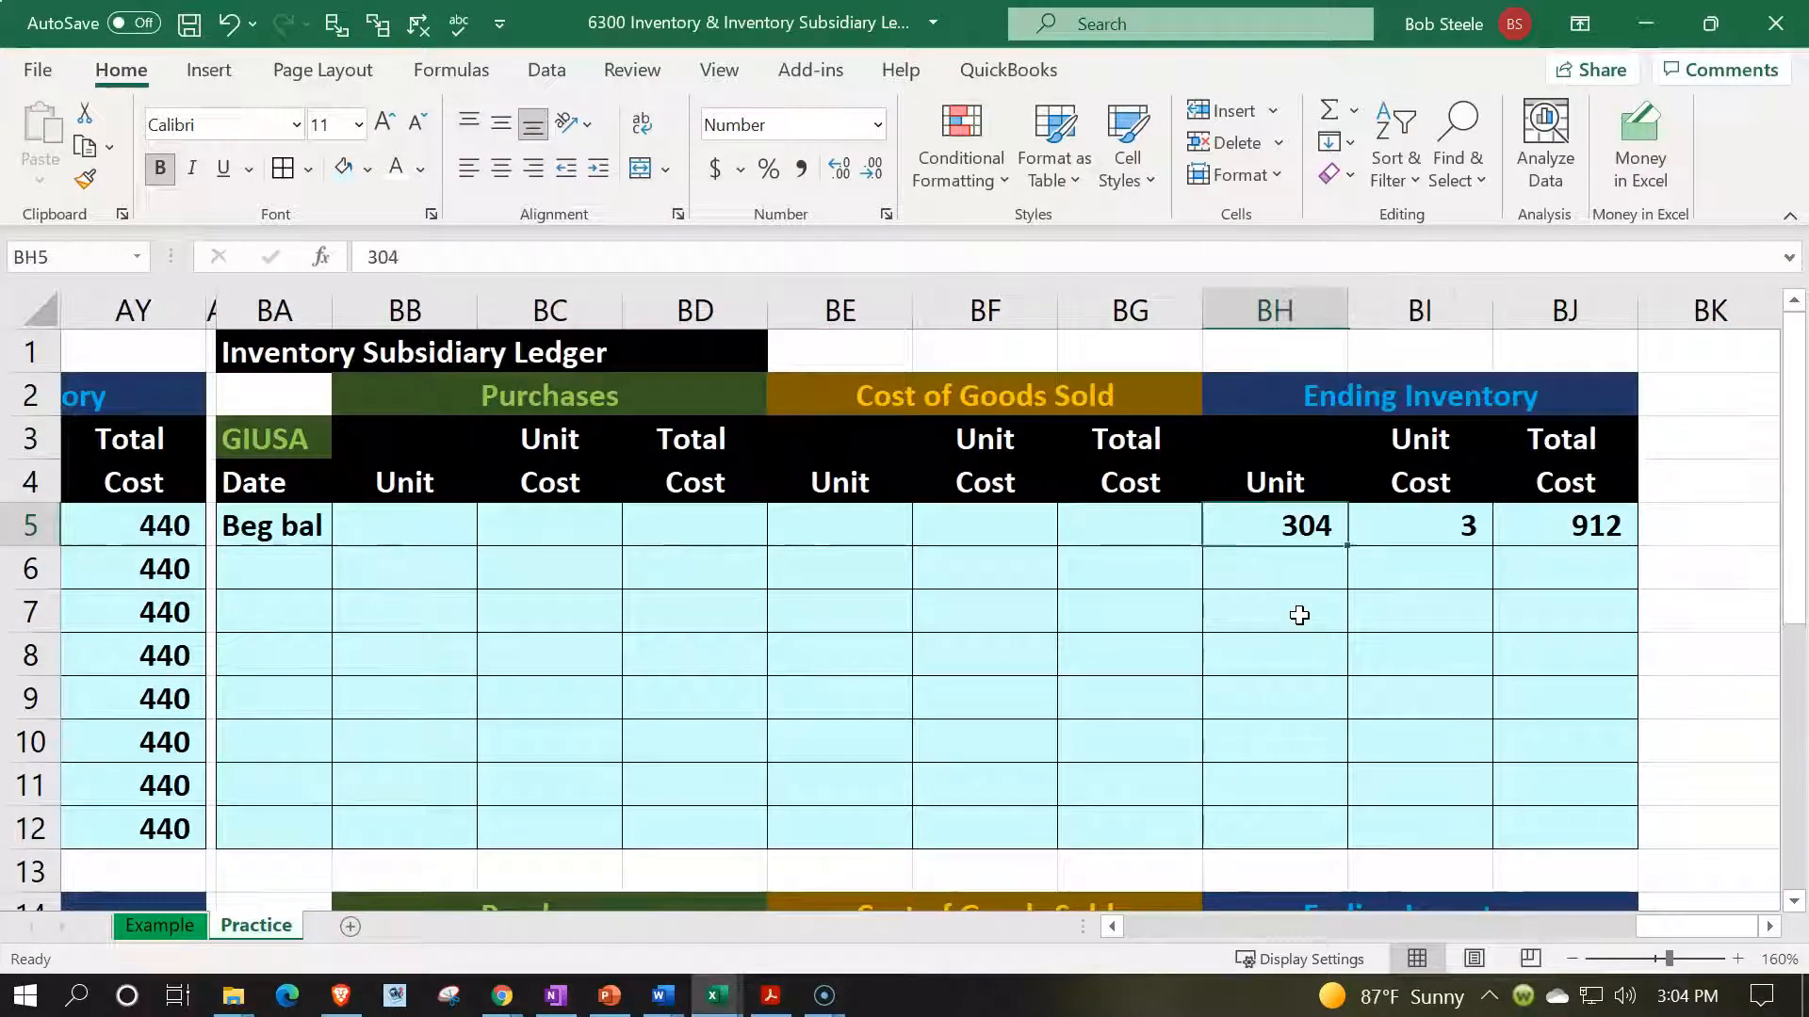
pyautogui.write('3')
pyautogui.press('Right')
pyautogui.write('3')
pyautogui.press('Return')
# - In the DUK ledger's beginning balance row, set the ending inventory unit to 1 and the unit cost to 24
pyautogui.press('Down')
pyautogui.press('Down')
pyautogui.press('Down')
pyautogui.press('Down')
pyautogui.press('Down')
pyautogui.press('Down')
pyautogui.press('Down')
pyautogui.press('Down')
pyautogui.press('Down')
pyautogui.press('Down')
pyautogui.press('Down')
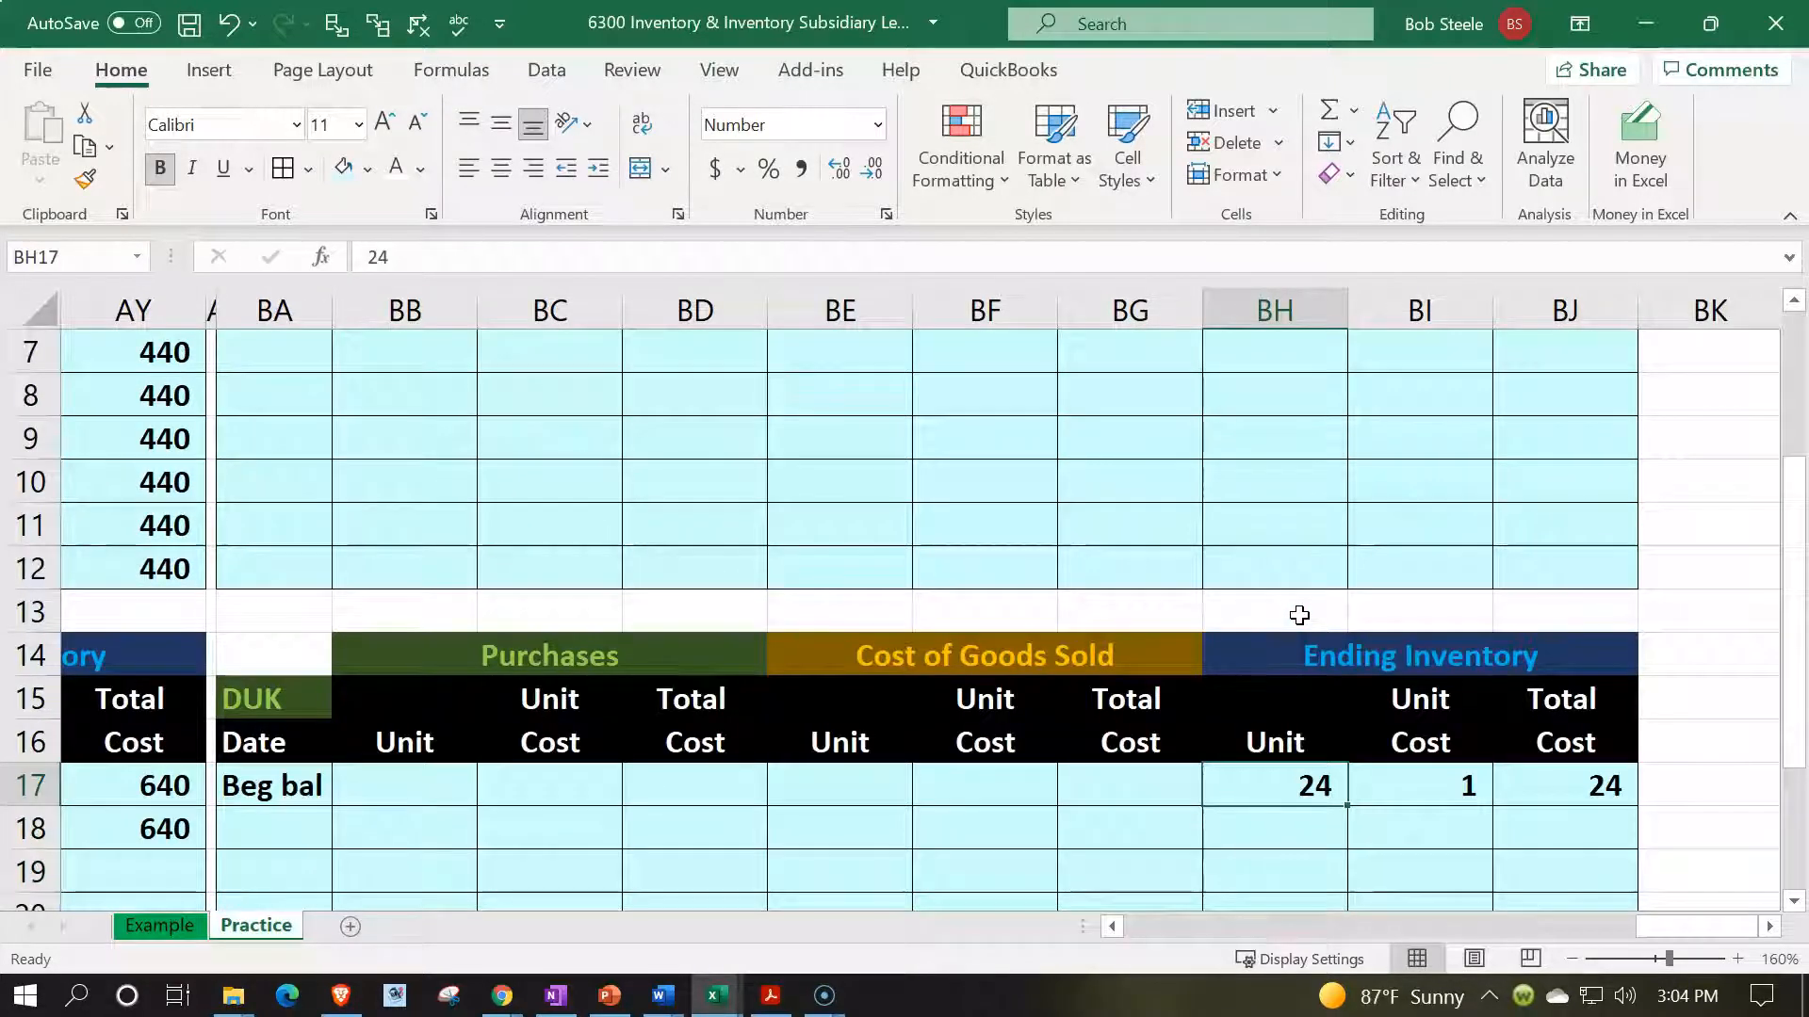
pyautogui.write('1')
pyautogui.press('Tab')
pyautogui.write('24')
pyautogui.press('Return')
# - Copy the EPSH ledger's ending inventory total cost formula in AY18 down through row 24
pyautogui.press('Left')
pyautogui.press('Left')
pyautogui.press('Left')
pyautogui.press('Left')
pyautogui.press('Left')
pyautogui.press('Left')
pyautogui.press('Left')
pyautogui.press('Left')
pyautogui.press('Left')
pyautogui.press('Left')
pyautogui.press('Left')
pyautogui.press('Left')
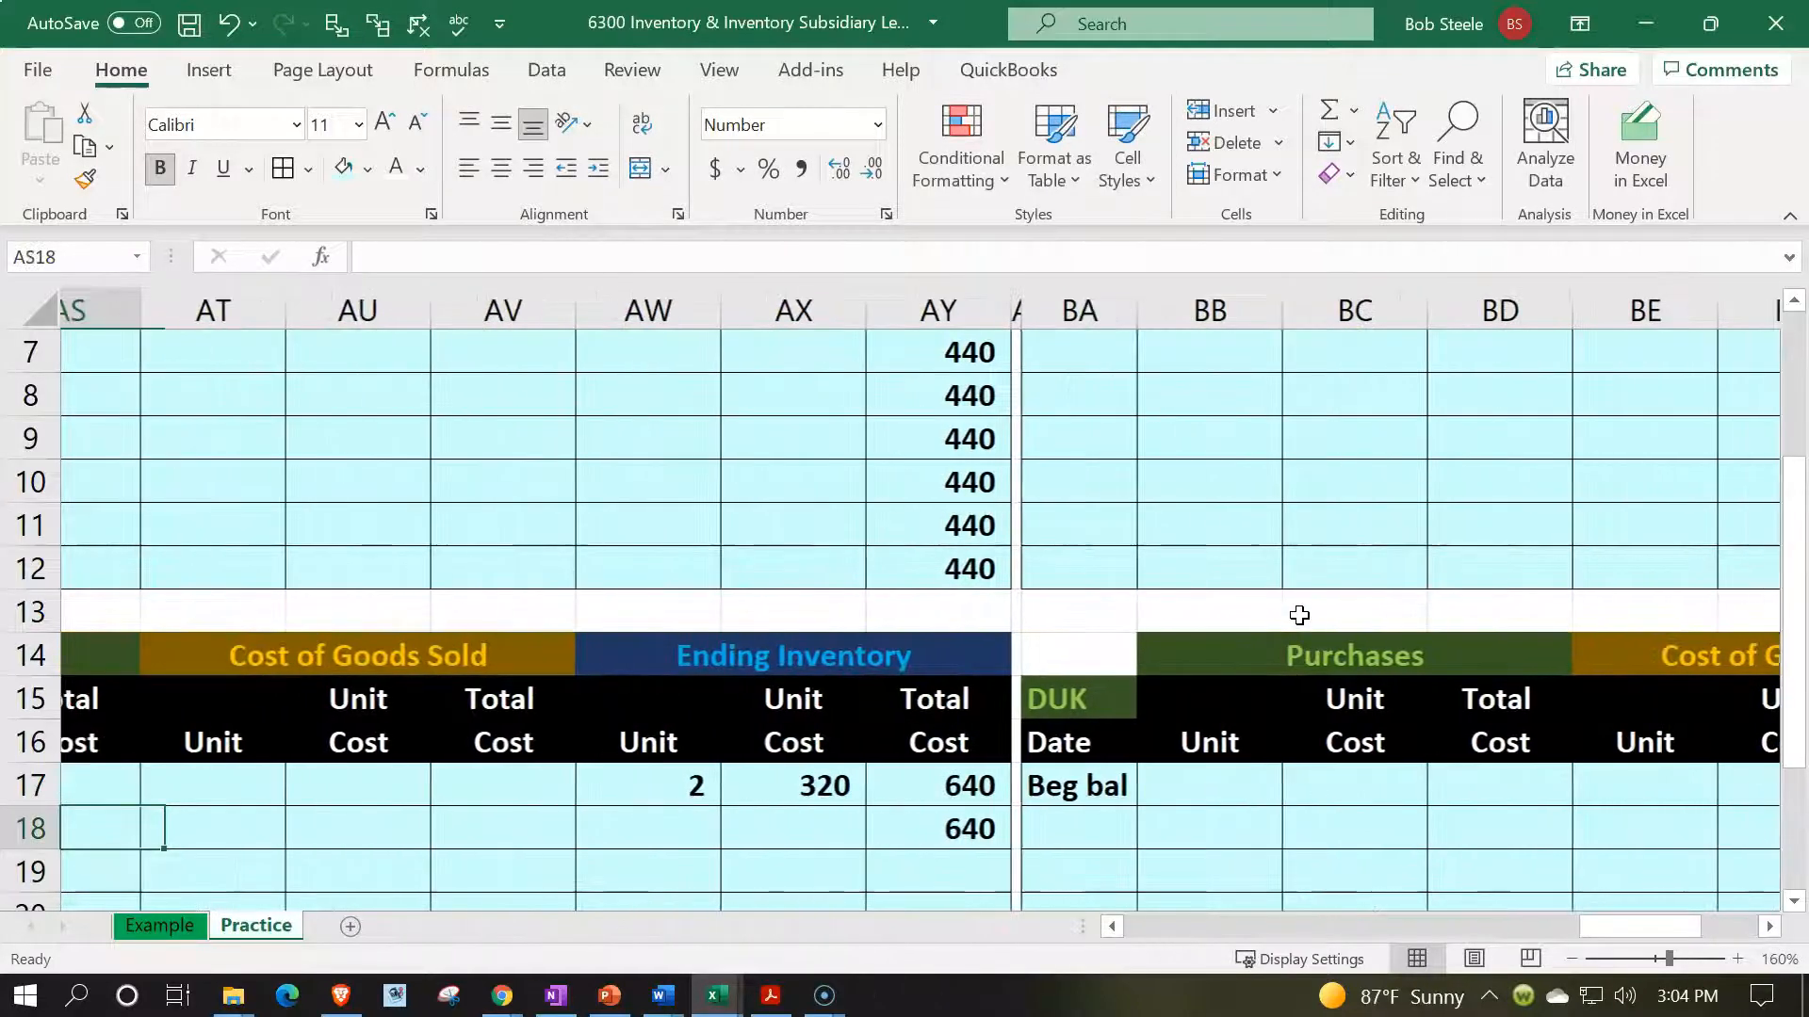
pyautogui.scroll(-1, 902, 613)
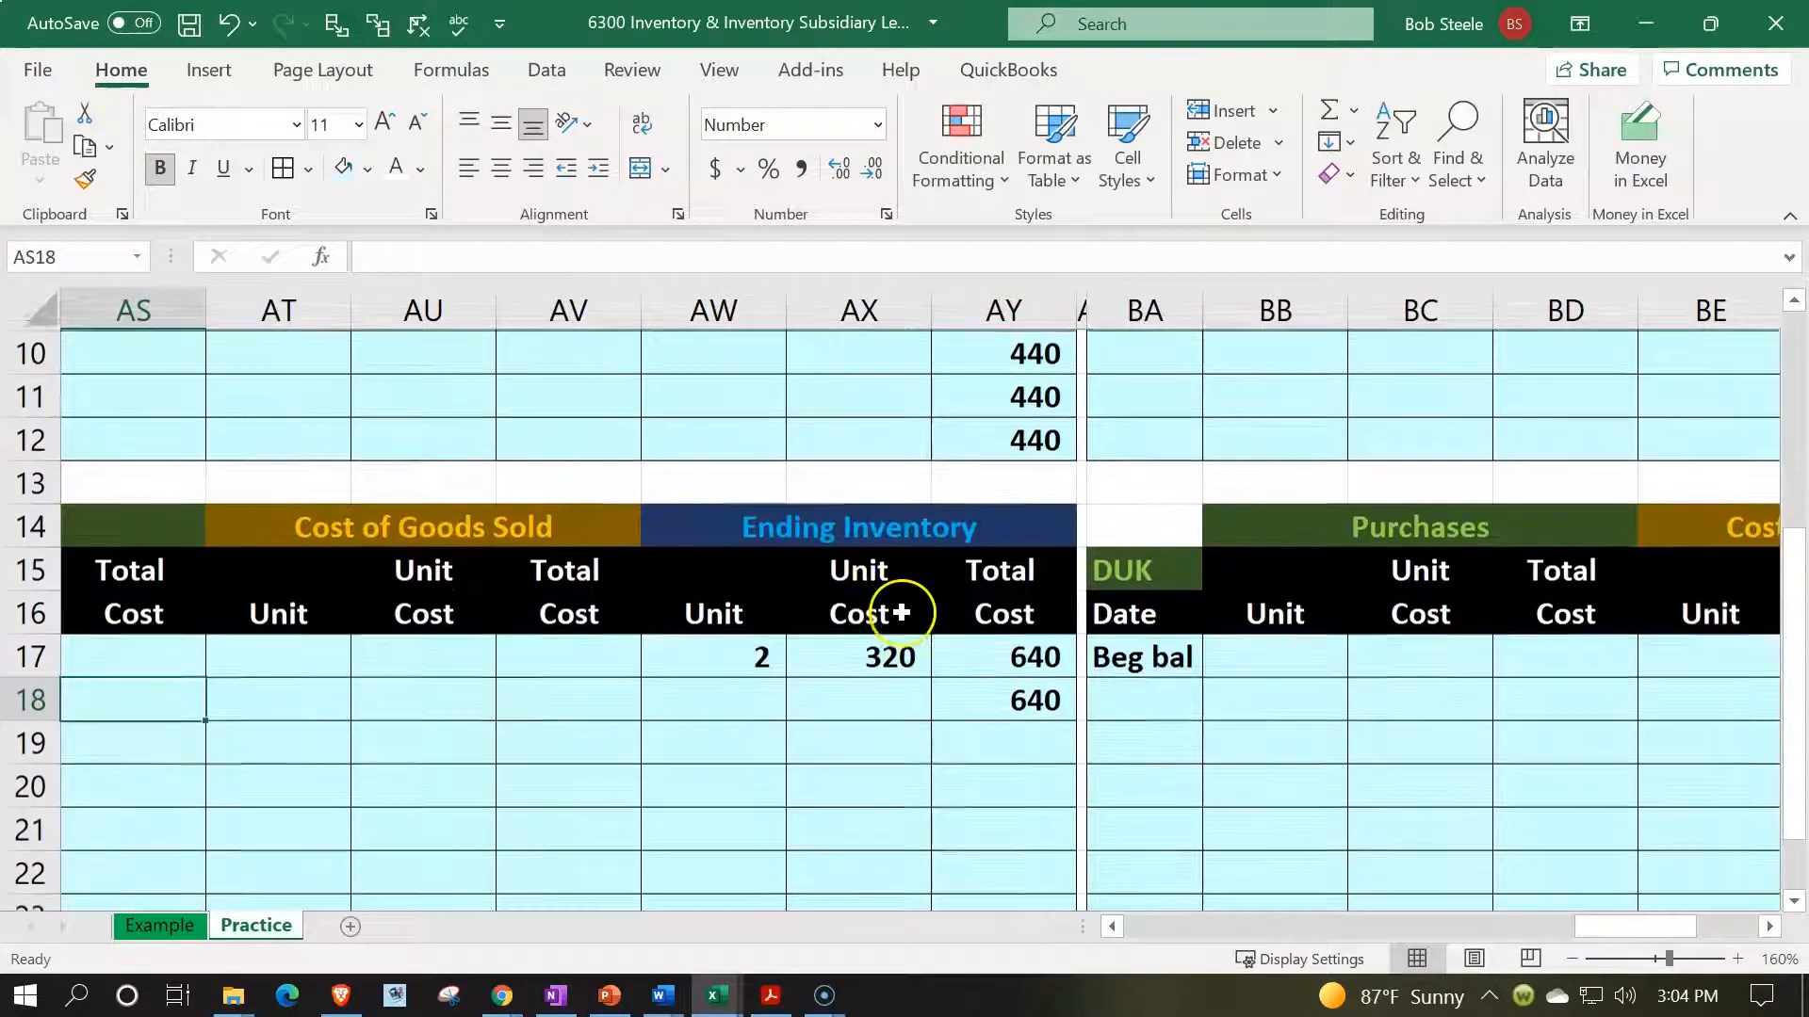
pyautogui.click(980, 702)
pyautogui.scroll(-1, 1094, 591)
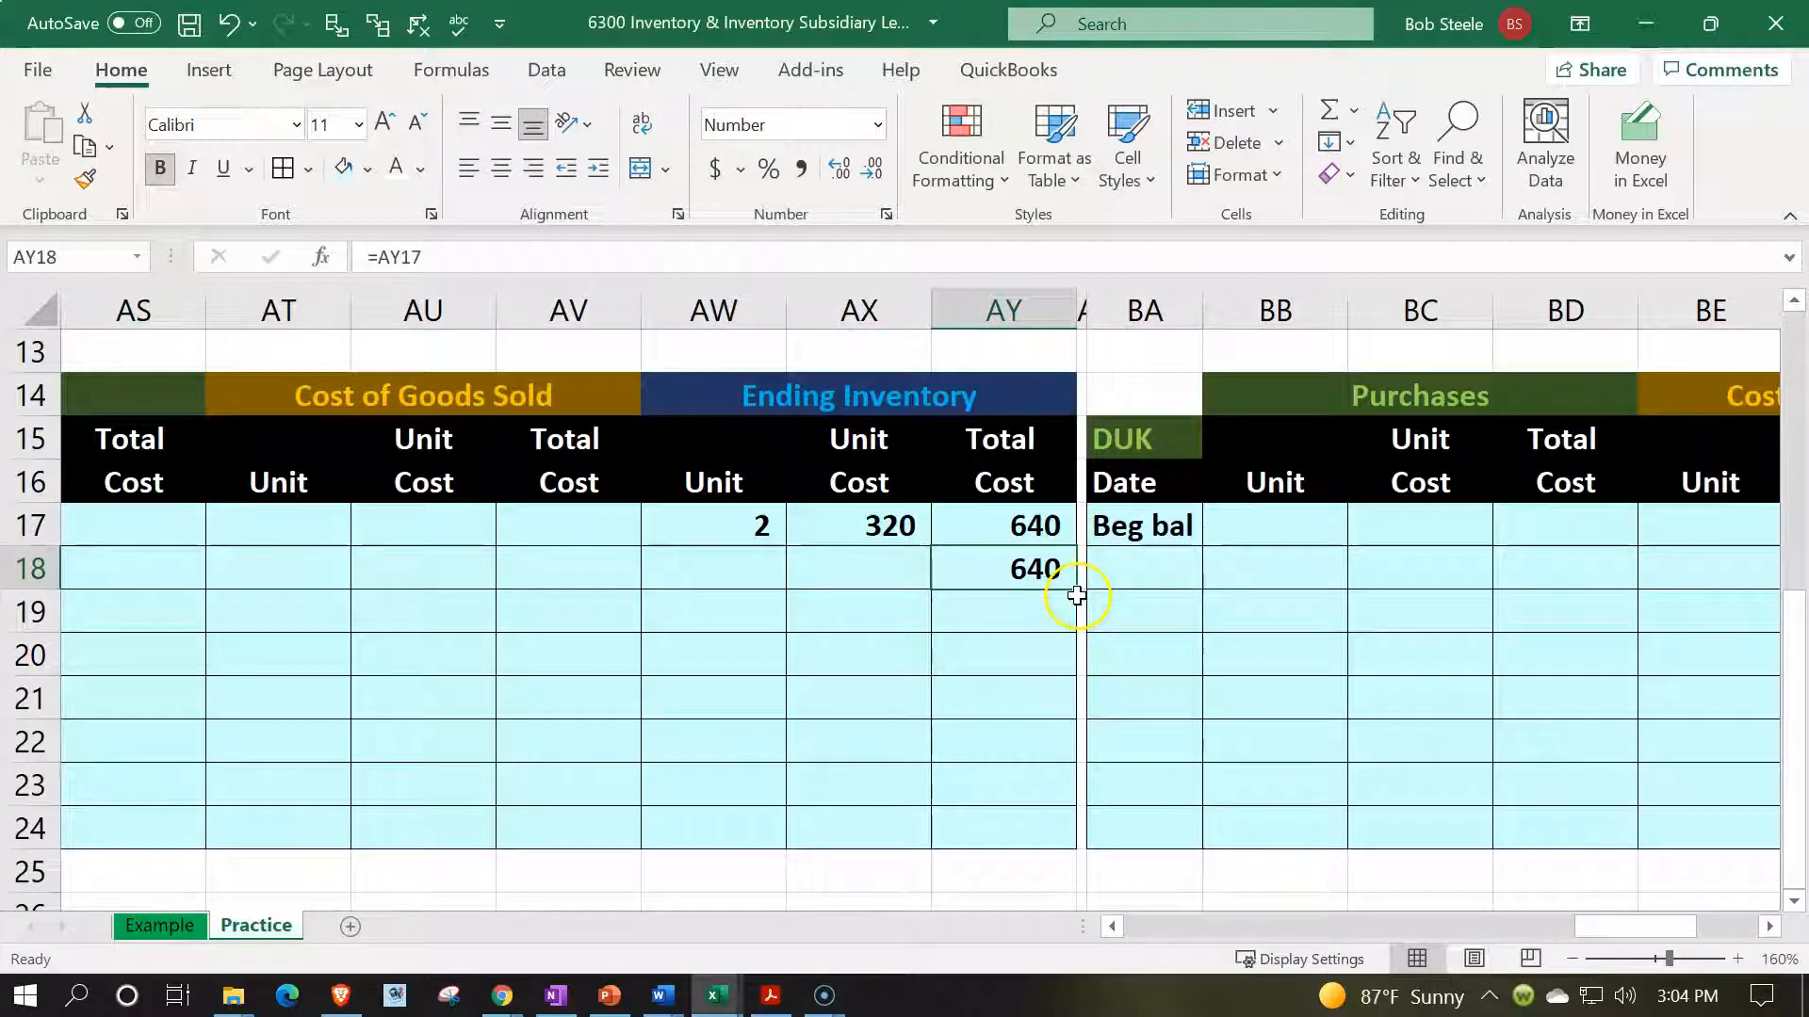
pyautogui.moveTo(1076, 591); pyautogui.dragTo(1053, 831)
# - Carry the GIUSA ledger's beginning total cost into BJ6 with a reference to BJ5 and copy it down through row 12
pyautogui.scroll(4, 1199, 800)
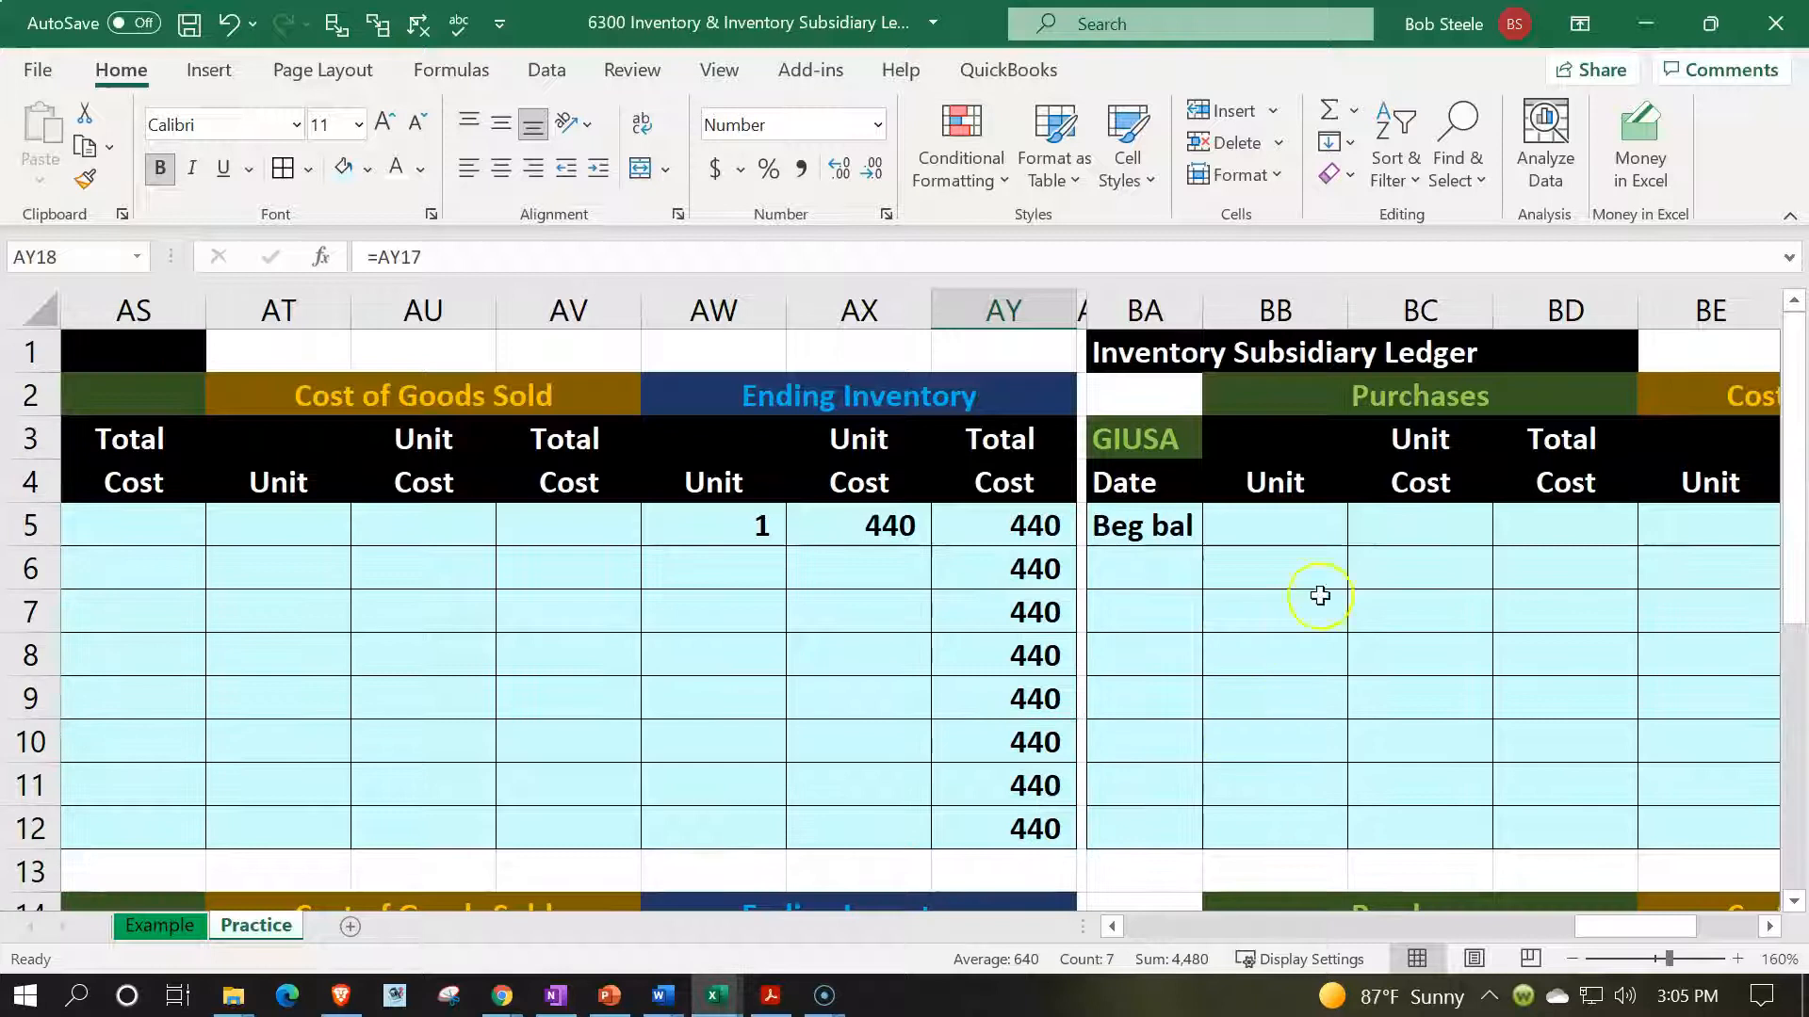
pyautogui.click(1360, 579)
pyautogui.press('Right')
pyautogui.press('Right')
pyautogui.press('Right')
pyautogui.press('Right')
pyautogui.press('Right')
pyautogui.press('Right')
pyautogui.press('Right')
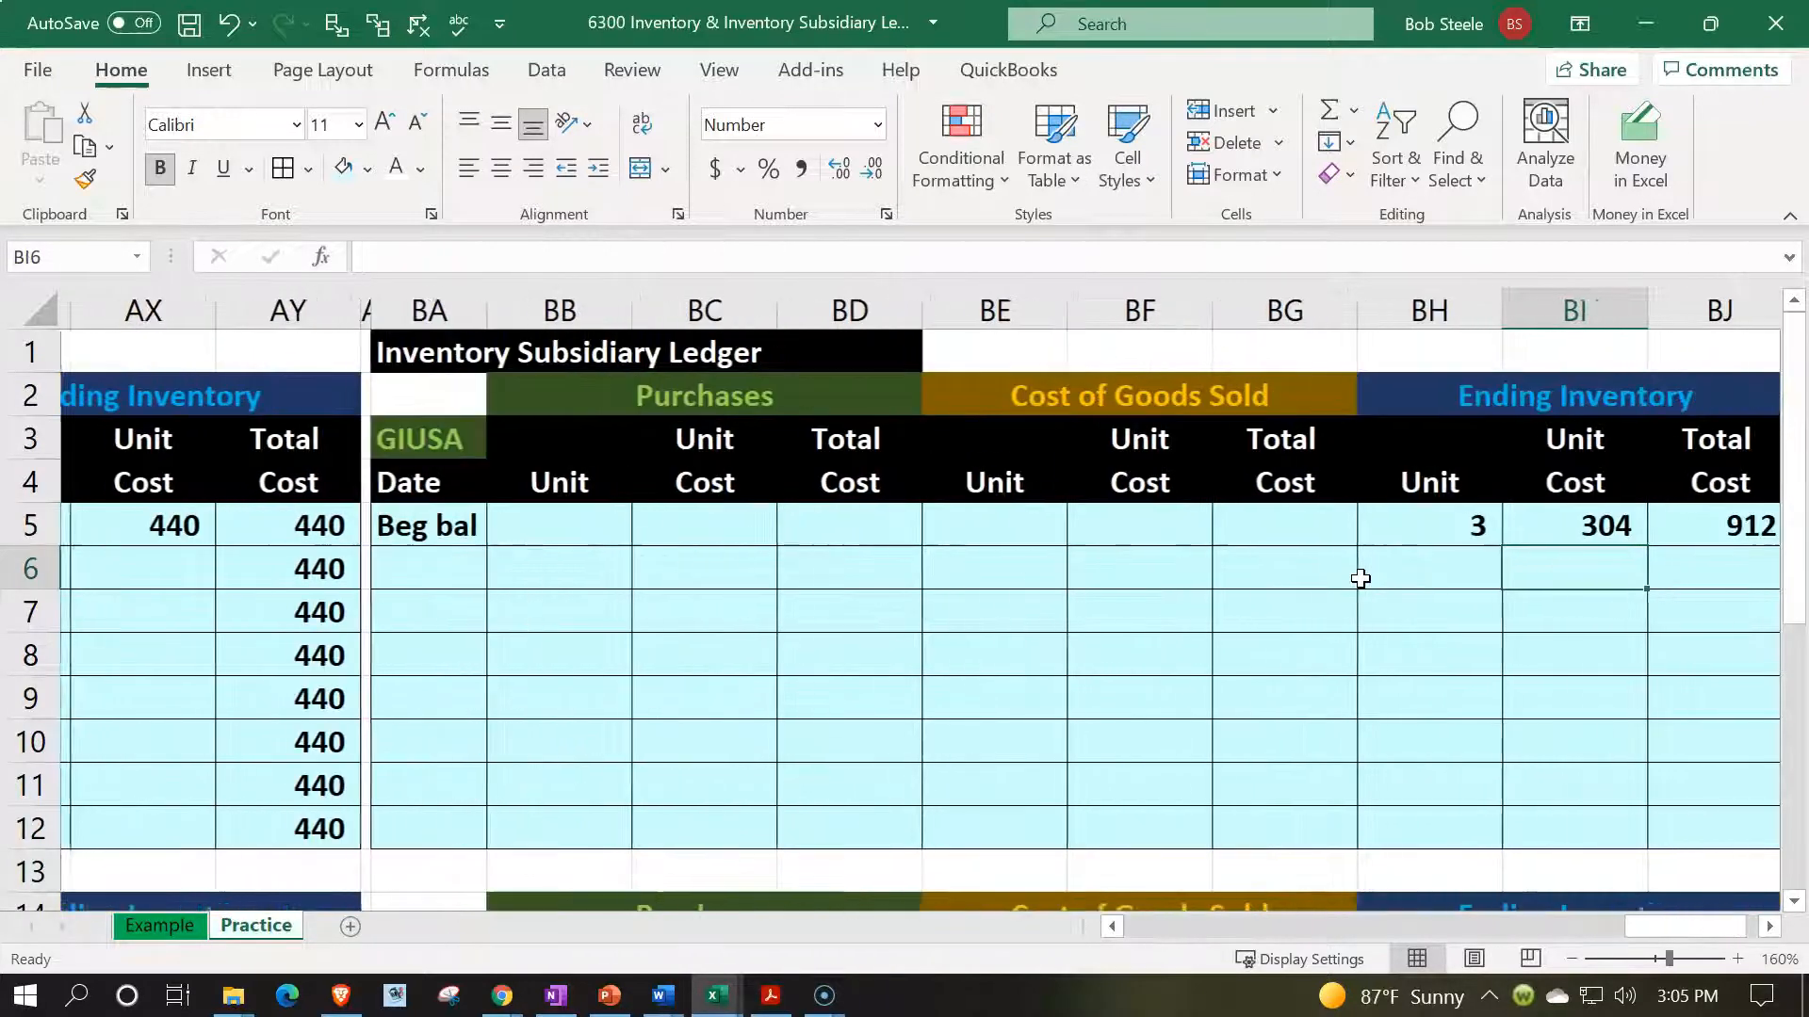
pyautogui.write('+')
pyautogui.press('Up')
pyautogui.press('Return')
pyautogui.click(1592, 569)
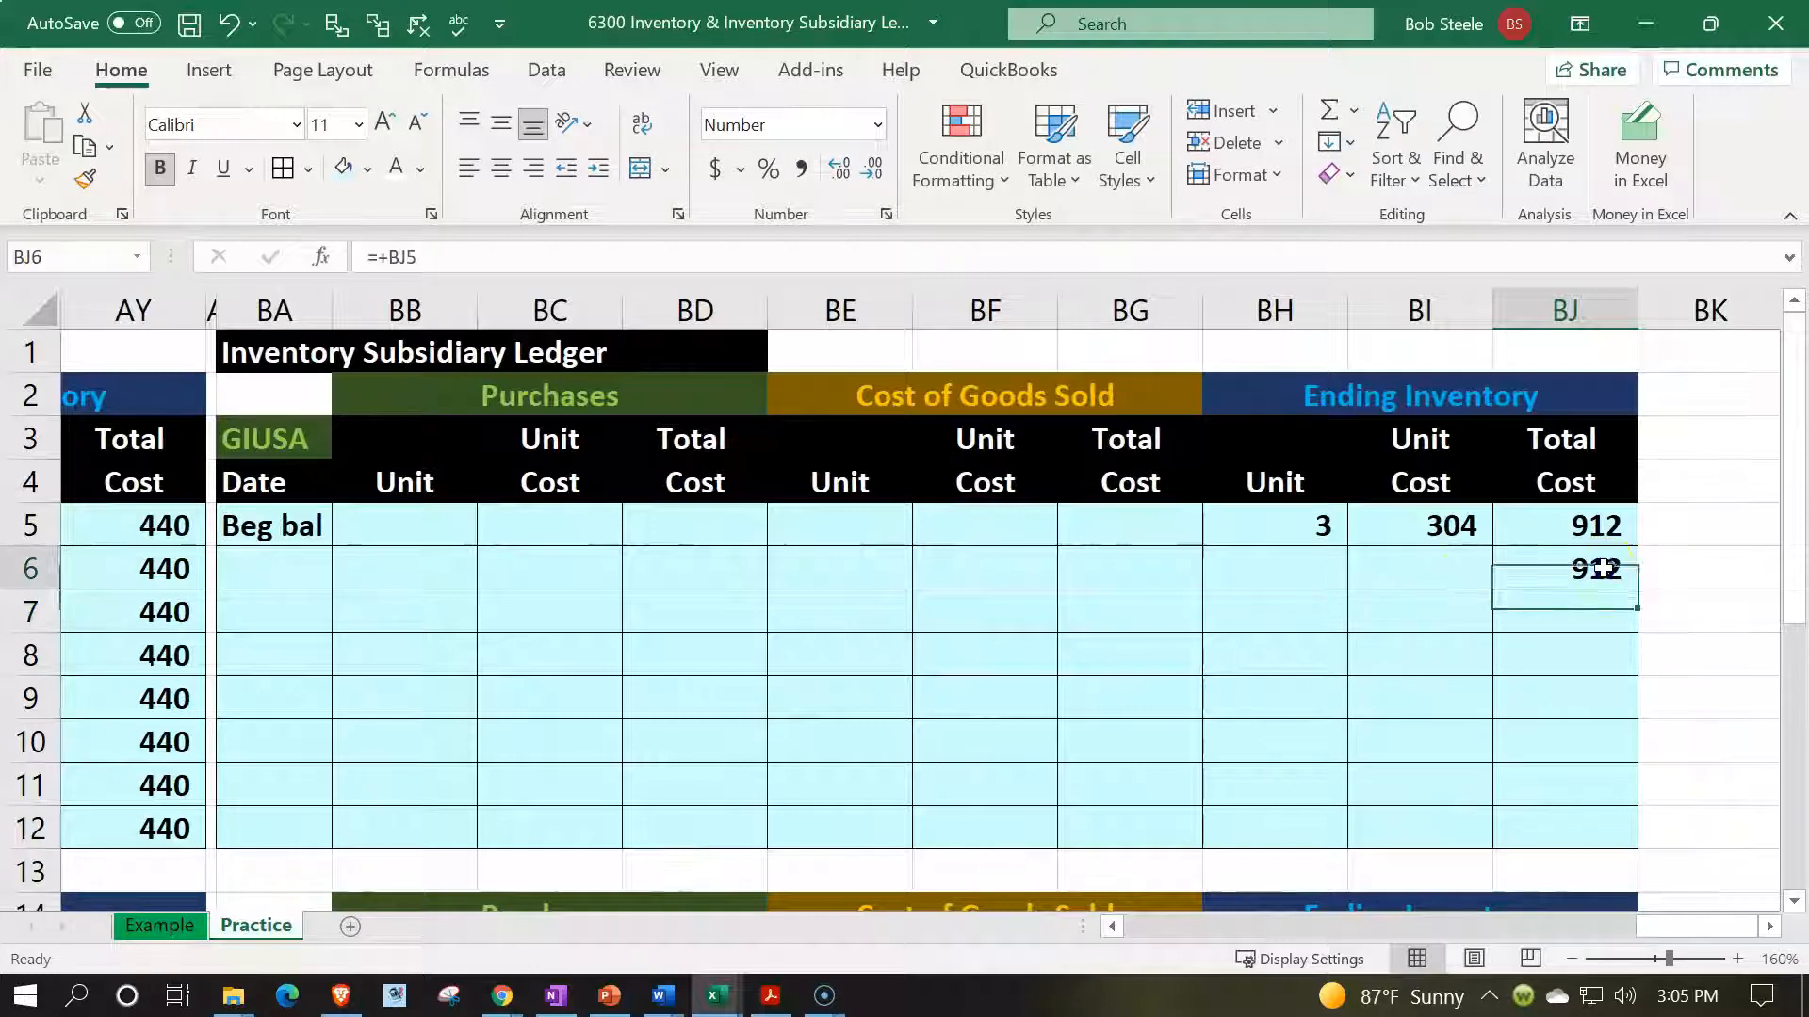
pyautogui.moveTo(1633, 590); pyautogui.dragTo(1615, 843)
# - Carry the DUK ledger's beginning total cost into BJ18 with a reference to BJ17 and copy it down through row 24
pyautogui.scroll(-3, 1589, 713)
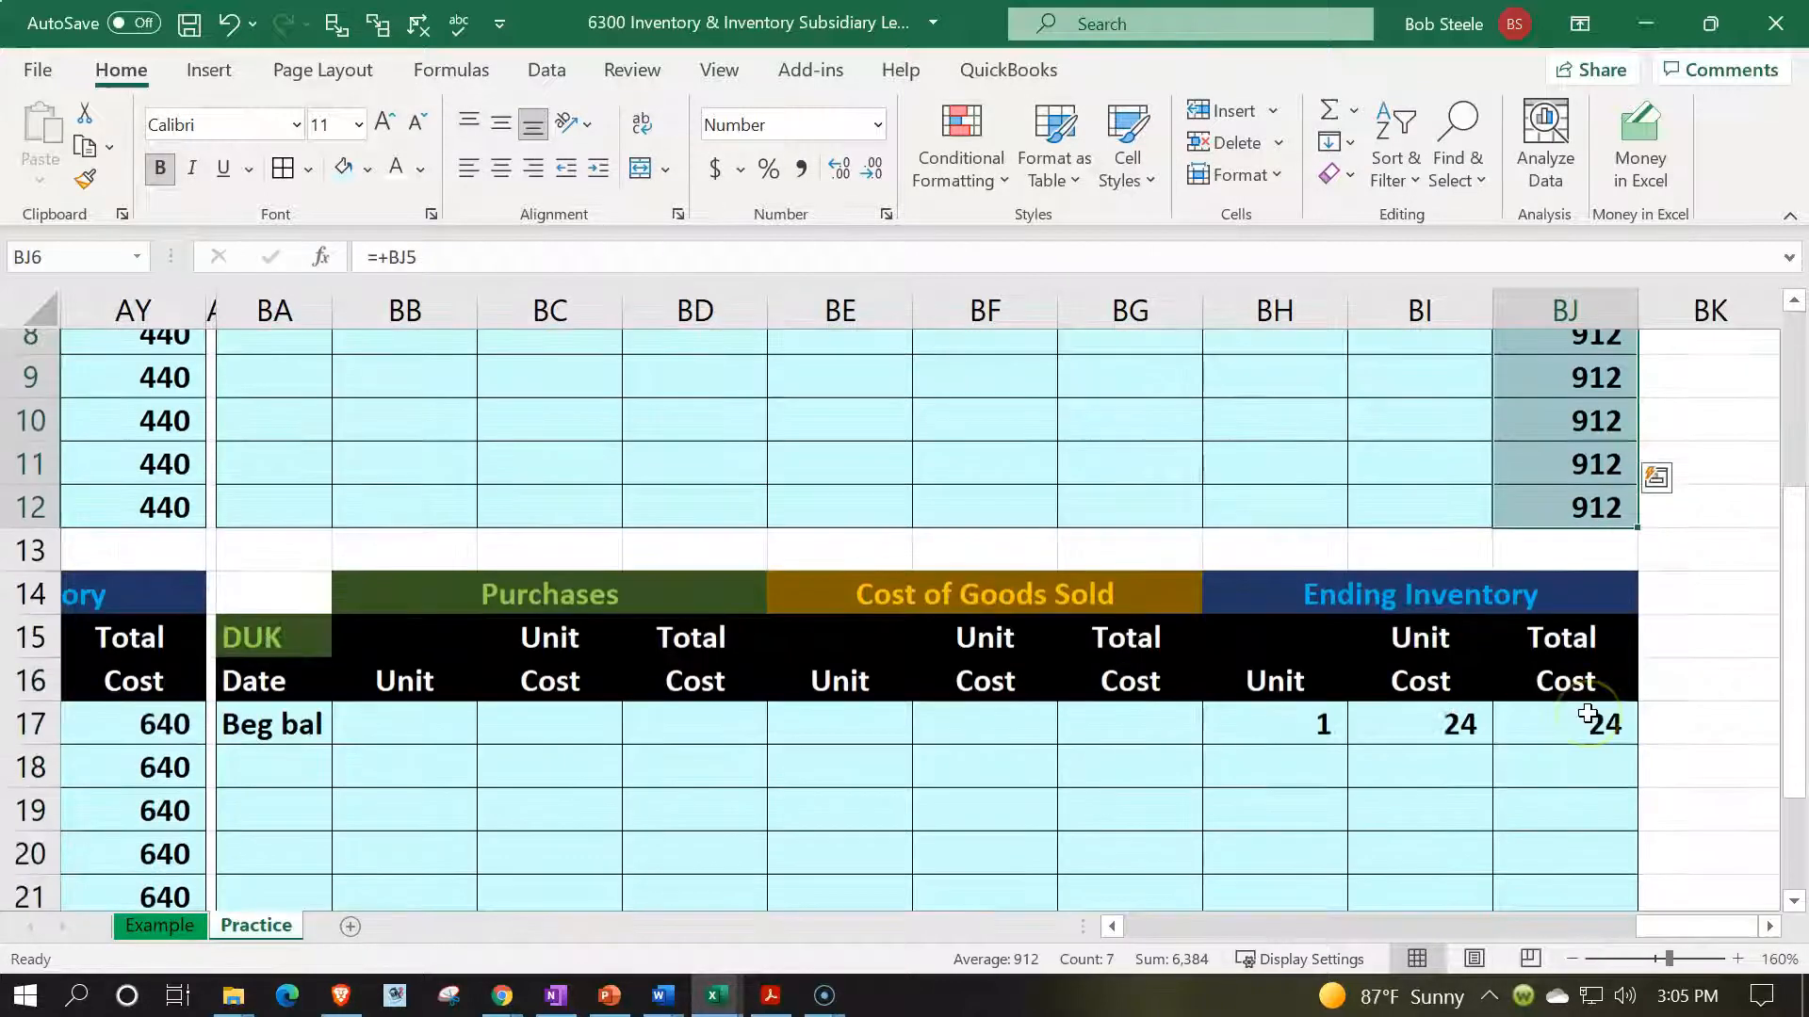
pyautogui.click(1588, 713)
pyautogui.write('=')
pyautogui.press('Up')
pyautogui.press('Return')
pyautogui.click(1597, 714)
pyautogui.moveTo(1639, 724); pyautogui.dragTo(1630, 851)
# - Clear the Inventory Subsidiary Ledger heading from cell AP1 above the EPR ledger
pyautogui.scroll(4, 1517, 747)
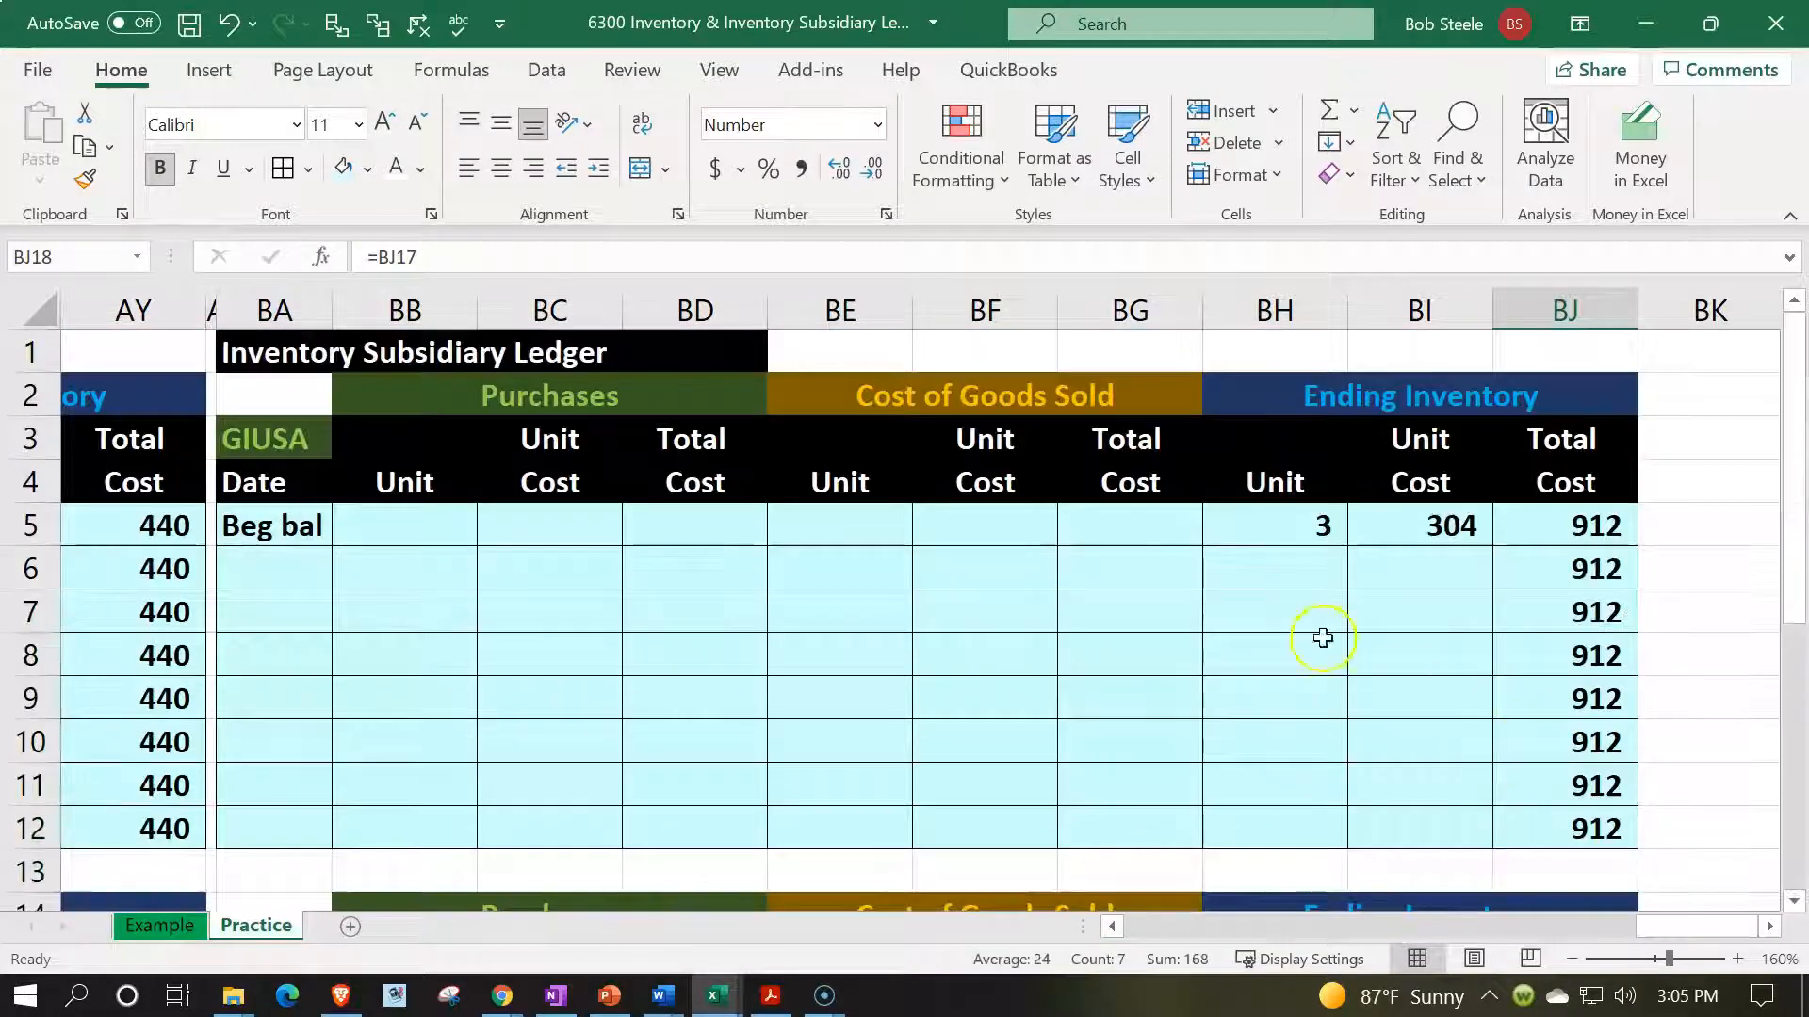
pyautogui.click(883, 362)
pyautogui.press('Left')
pyautogui.press('Left')
pyautogui.press('Left')
pyautogui.press('Left')
pyautogui.press('Left')
pyautogui.press('Left')
pyautogui.press('Left')
pyautogui.press('Left')
pyautogui.press('Left')
pyautogui.press('Left')
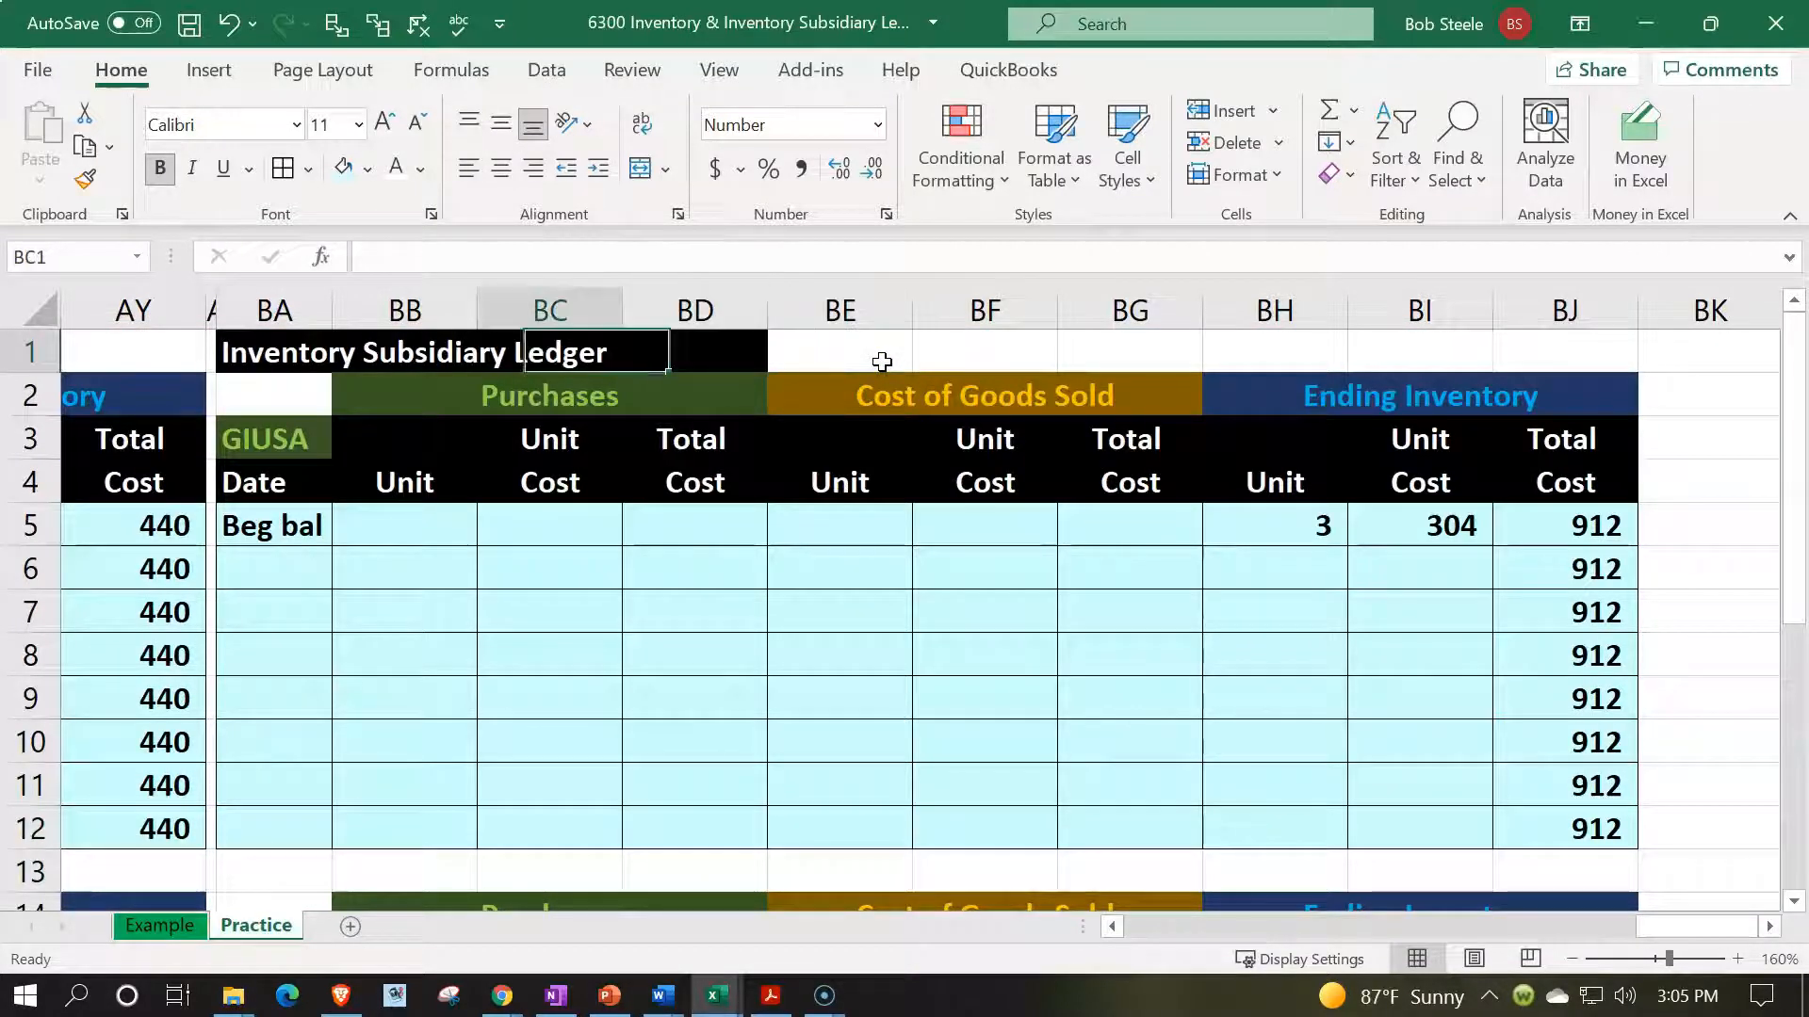
pyautogui.press('Left')
pyautogui.press('Left')
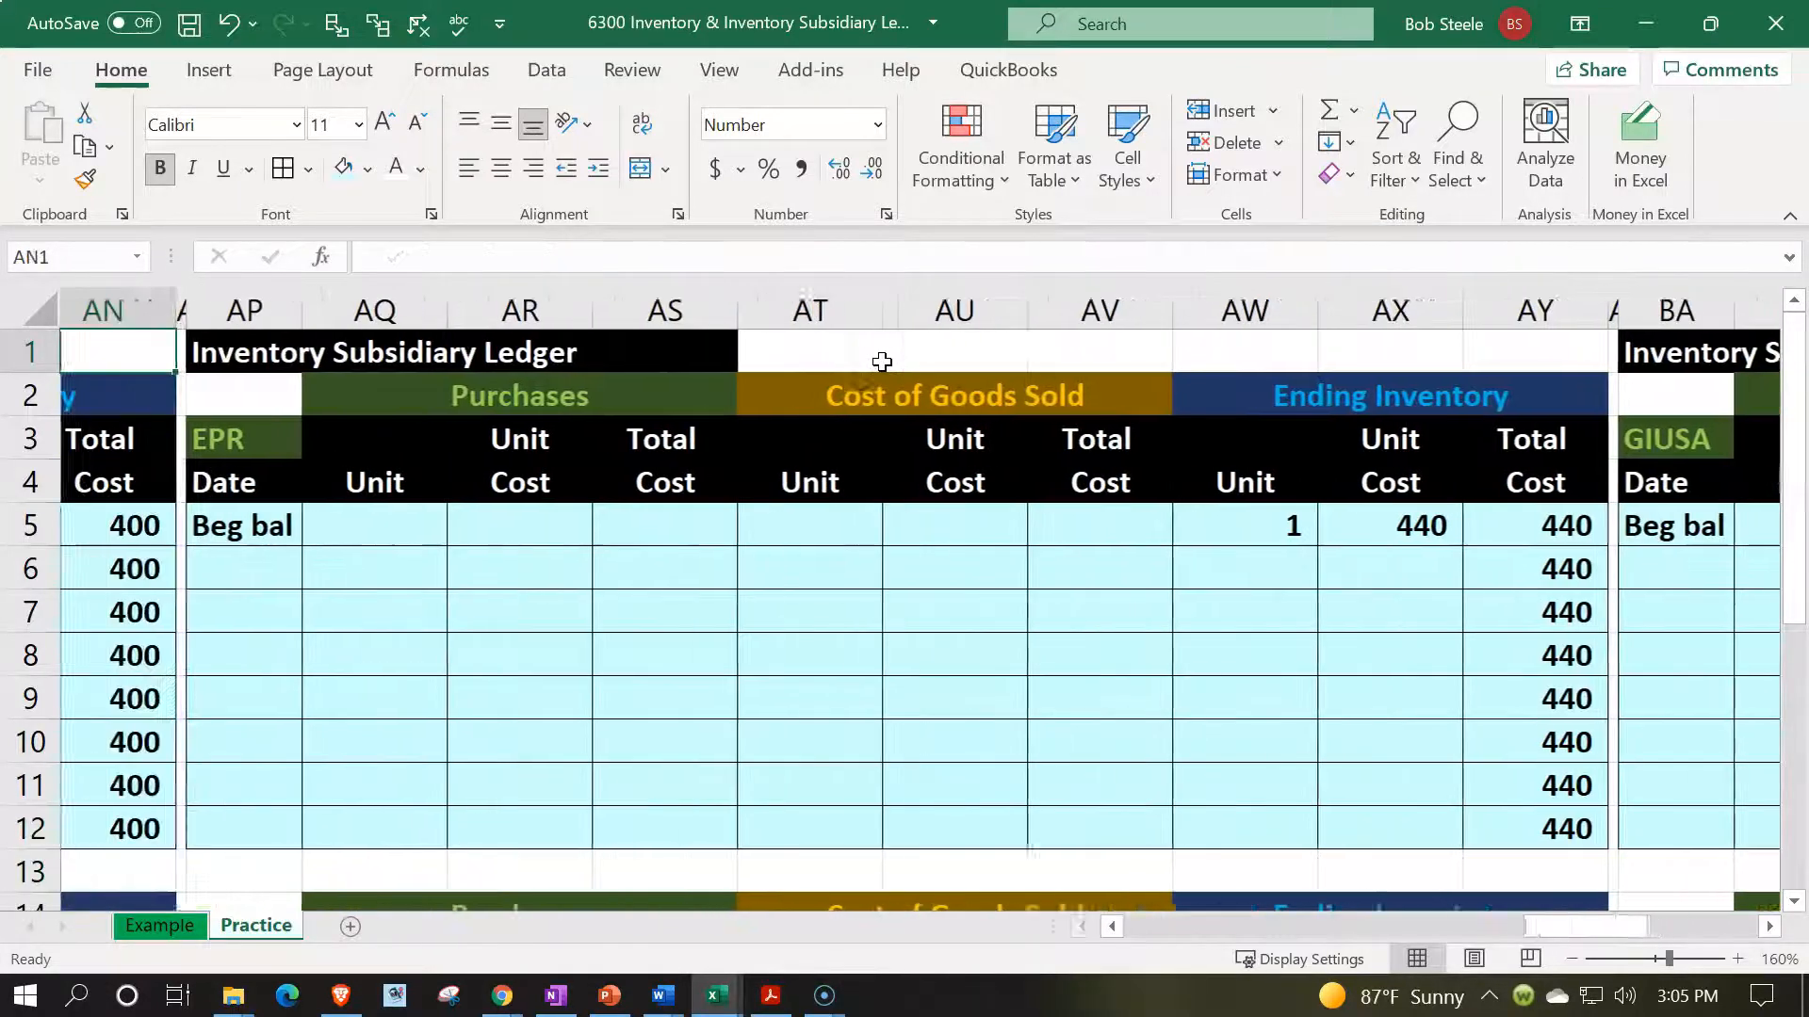
pyautogui.press('Delete')
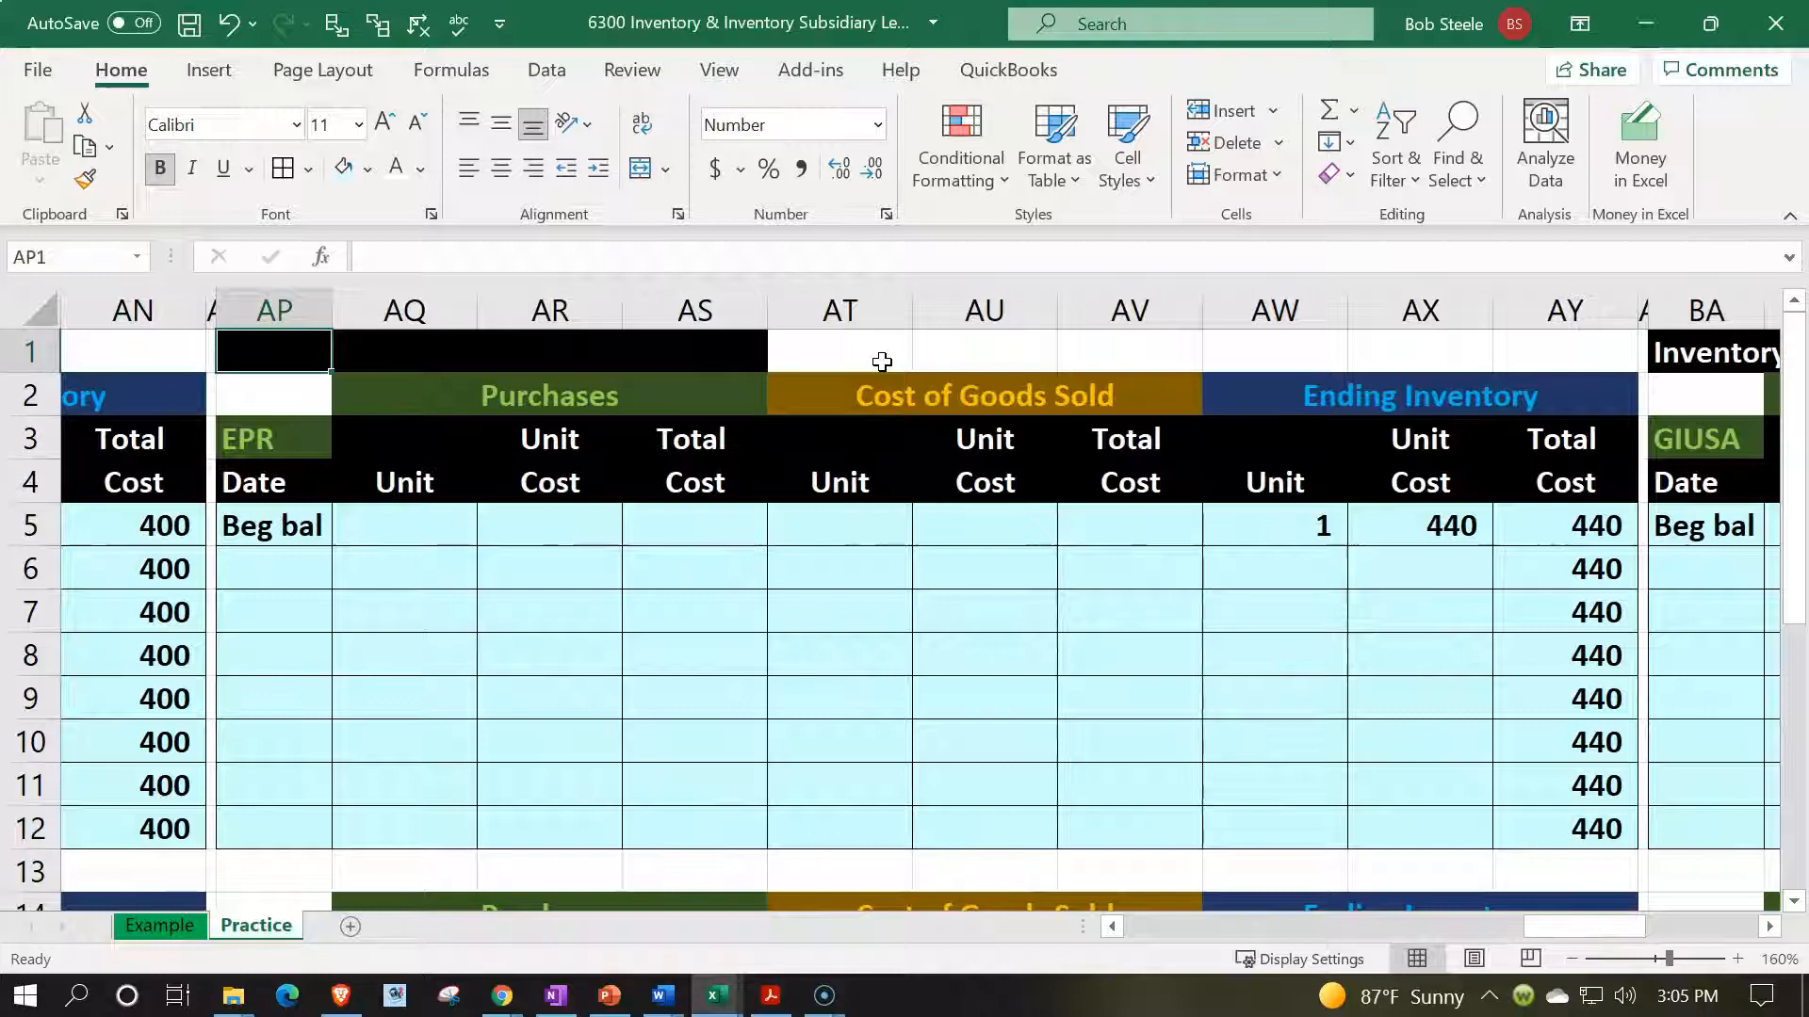
# - Start a formula in AP1 and check the Inventory Asset line of the trial balance PDF in Acrobat Reader, then return to Excel
pyautogui.write('=')
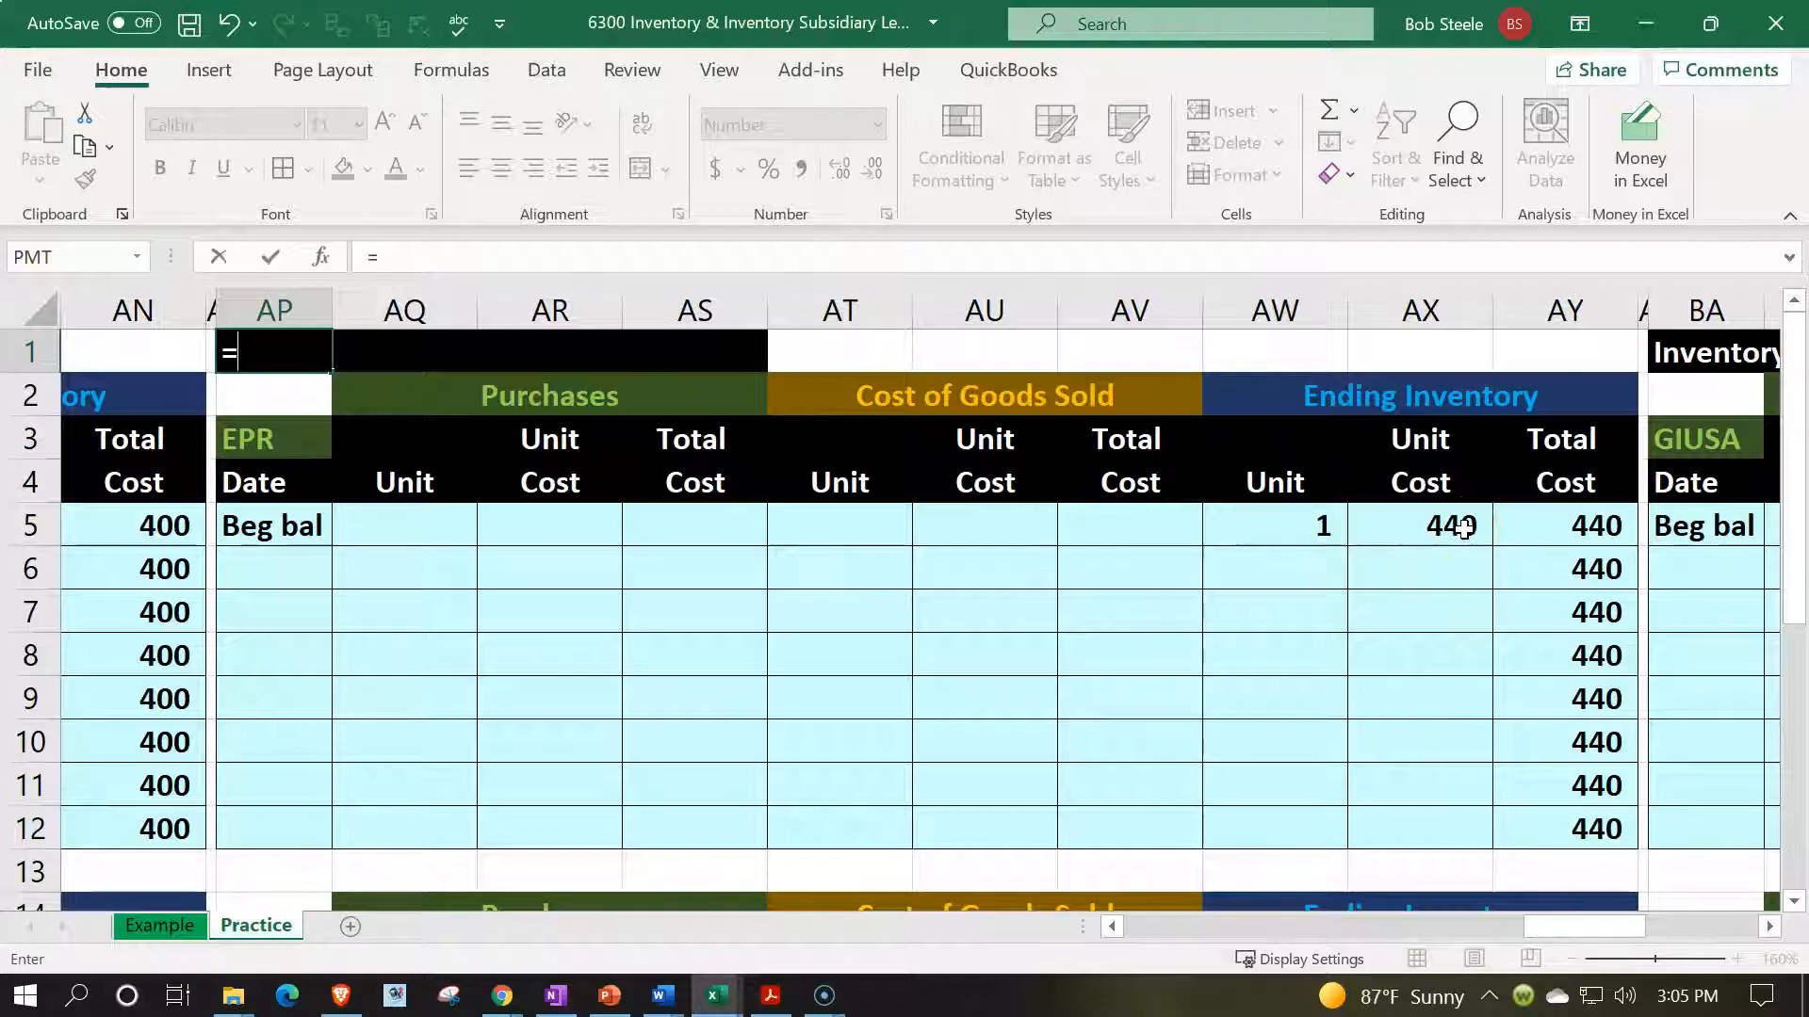
pyautogui.click(773, 998)
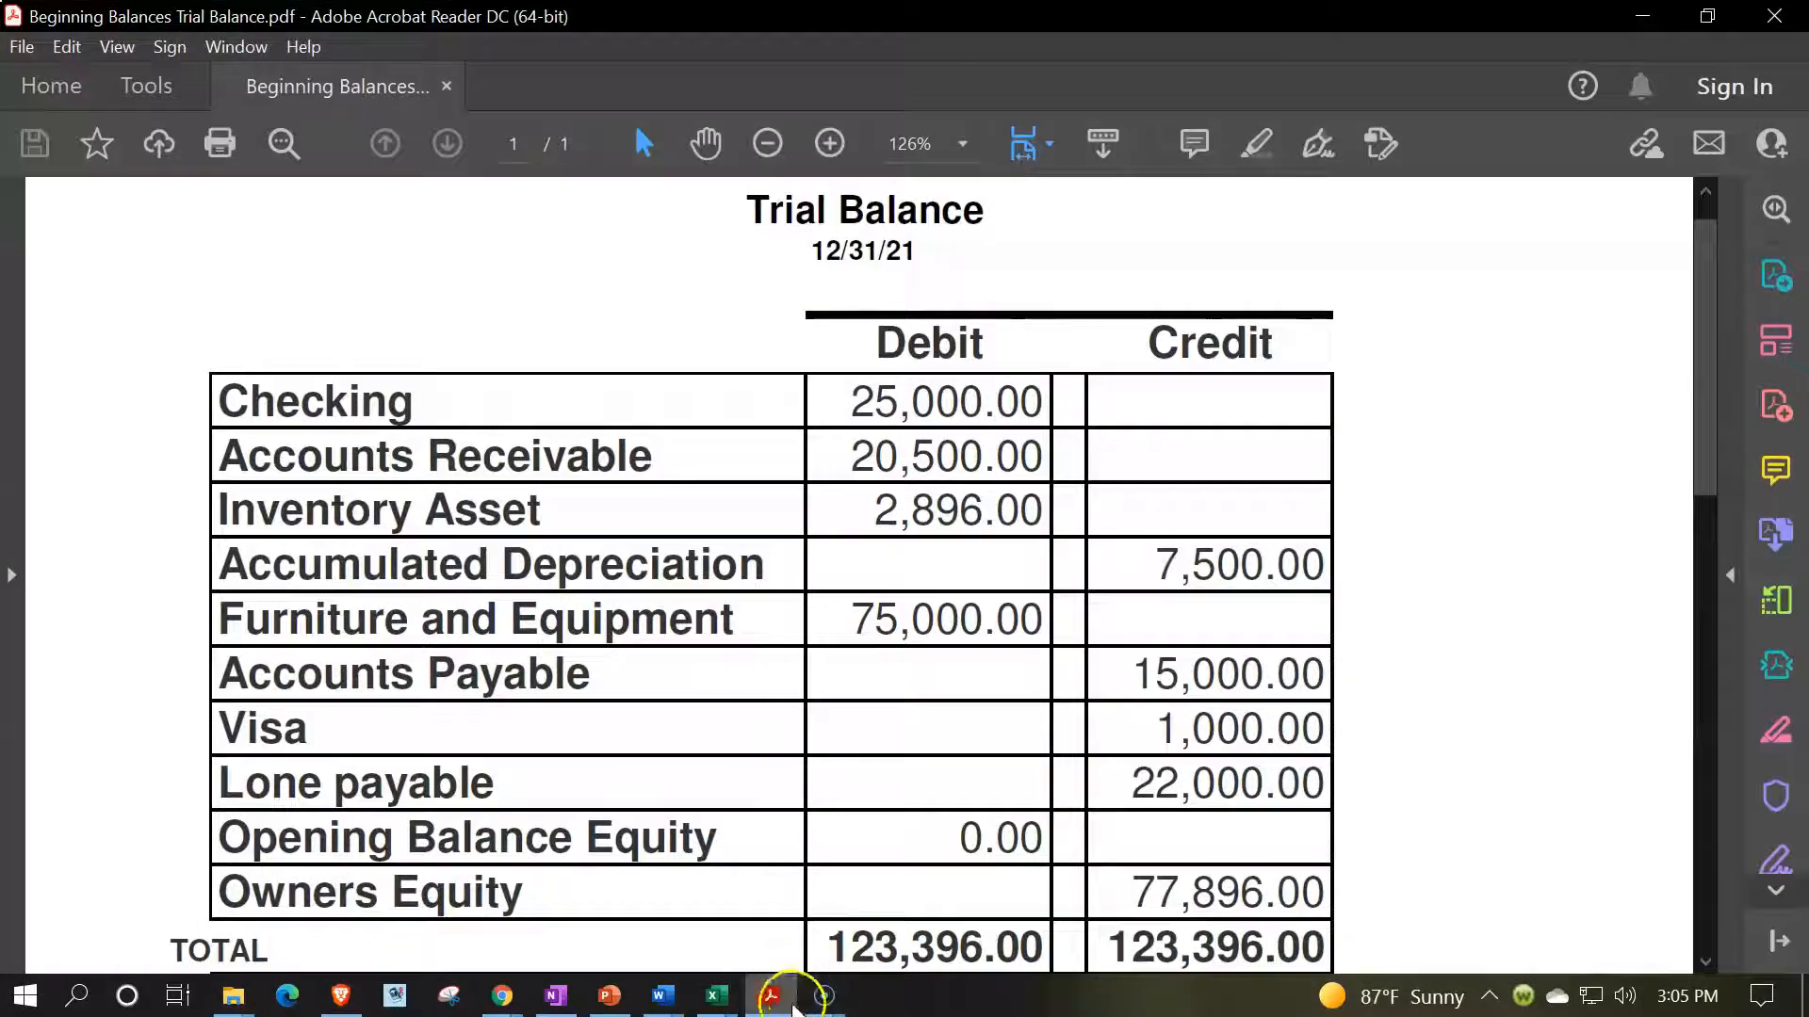
pyautogui.click(772, 997)
# - Try a check total in AP1 with the formula =AY12+AY24+BJ12+BJ24, and clear it from the cell
pyautogui.scroll(-1, 1482, 658)
pyautogui.click(1518, 689)
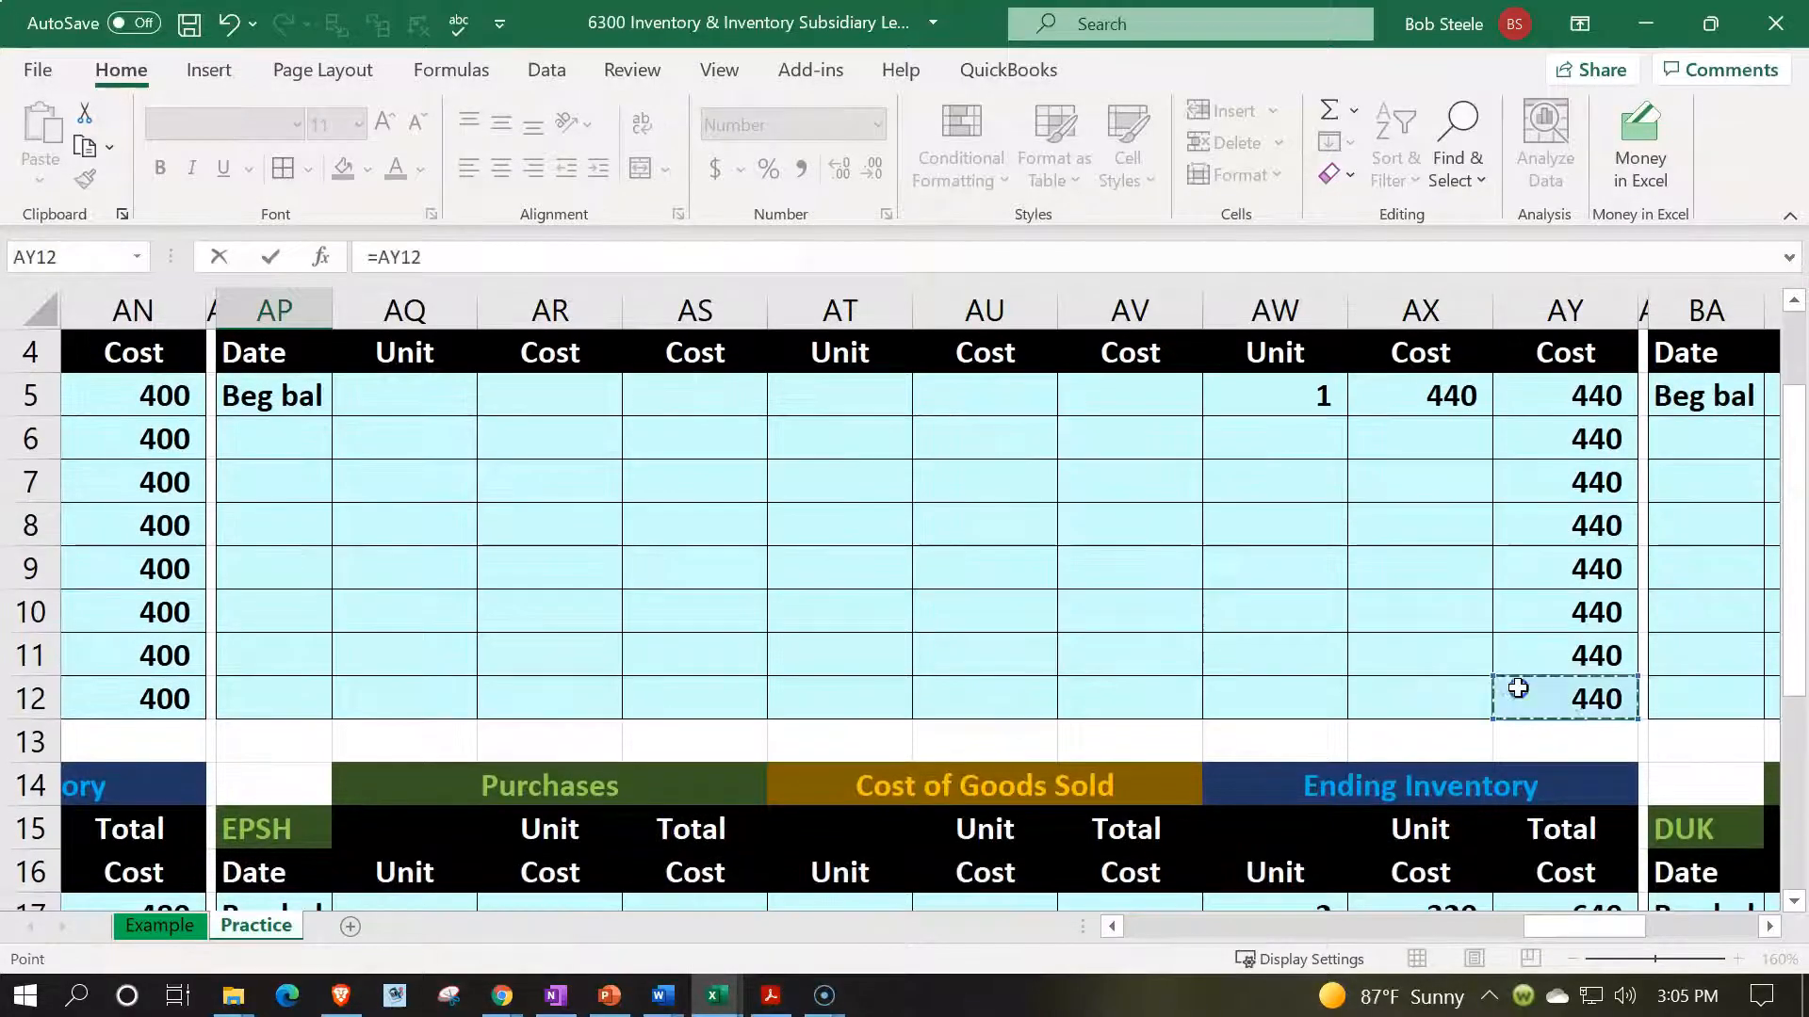
pyautogui.write('+')
pyautogui.scroll(-3, 1516, 691)
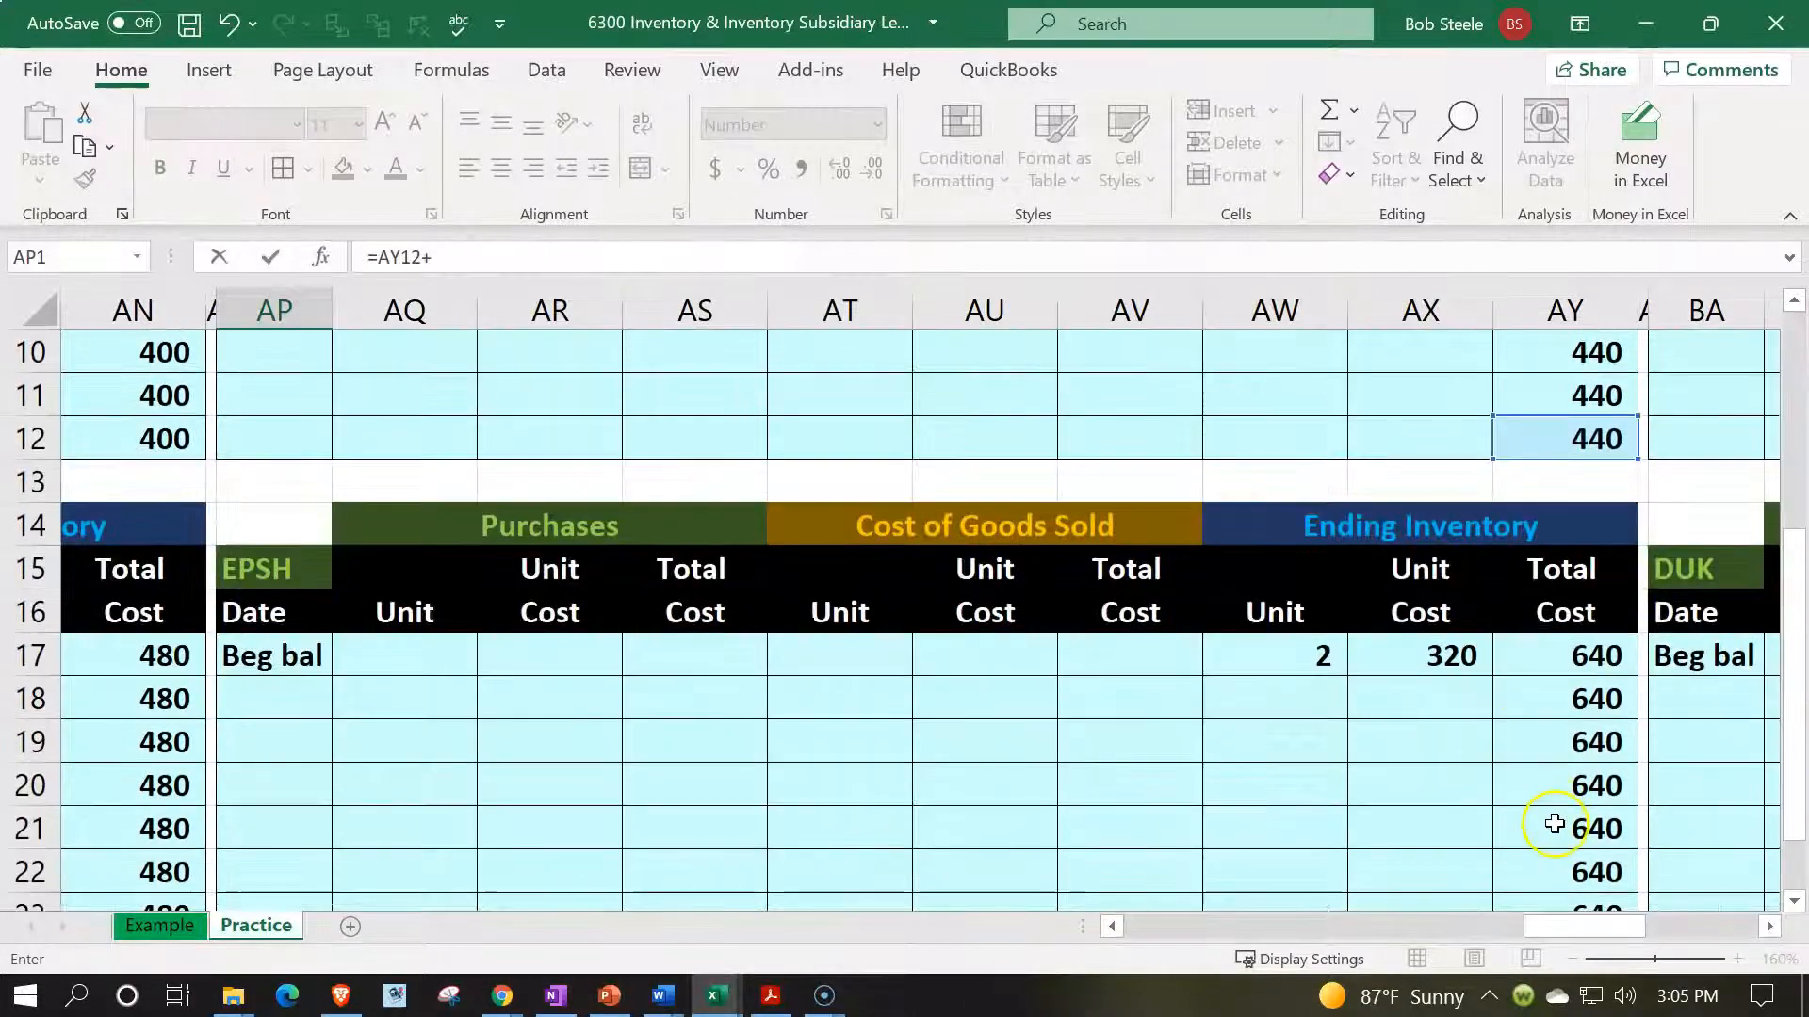
pyautogui.click(1554, 824)
pyautogui.write('+')
pyautogui.moveTo(1576, 926); pyautogui.dragTo(1683, 916)
pyautogui.scroll(2, 1563, 835)
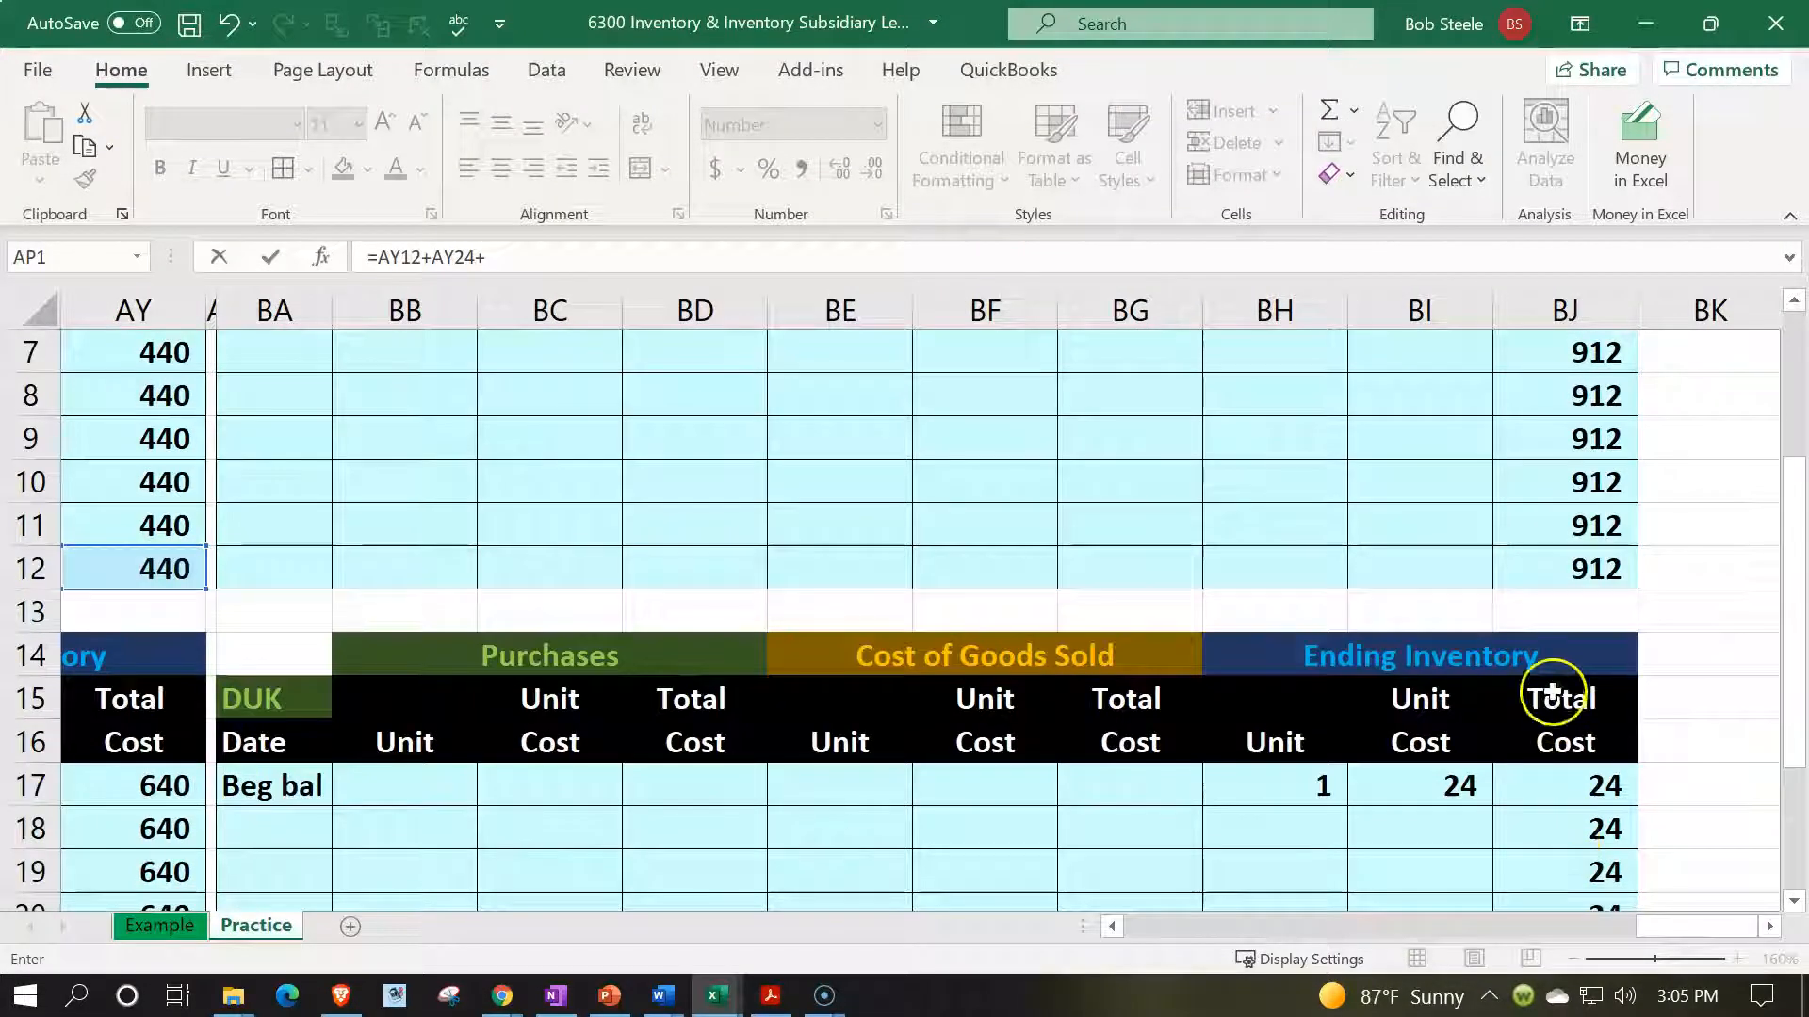
pyautogui.click(1570, 540)
pyautogui.click(1569, 563)
pyautogui.write('+')
pyautogui.scroll(-3, 1571, 584)
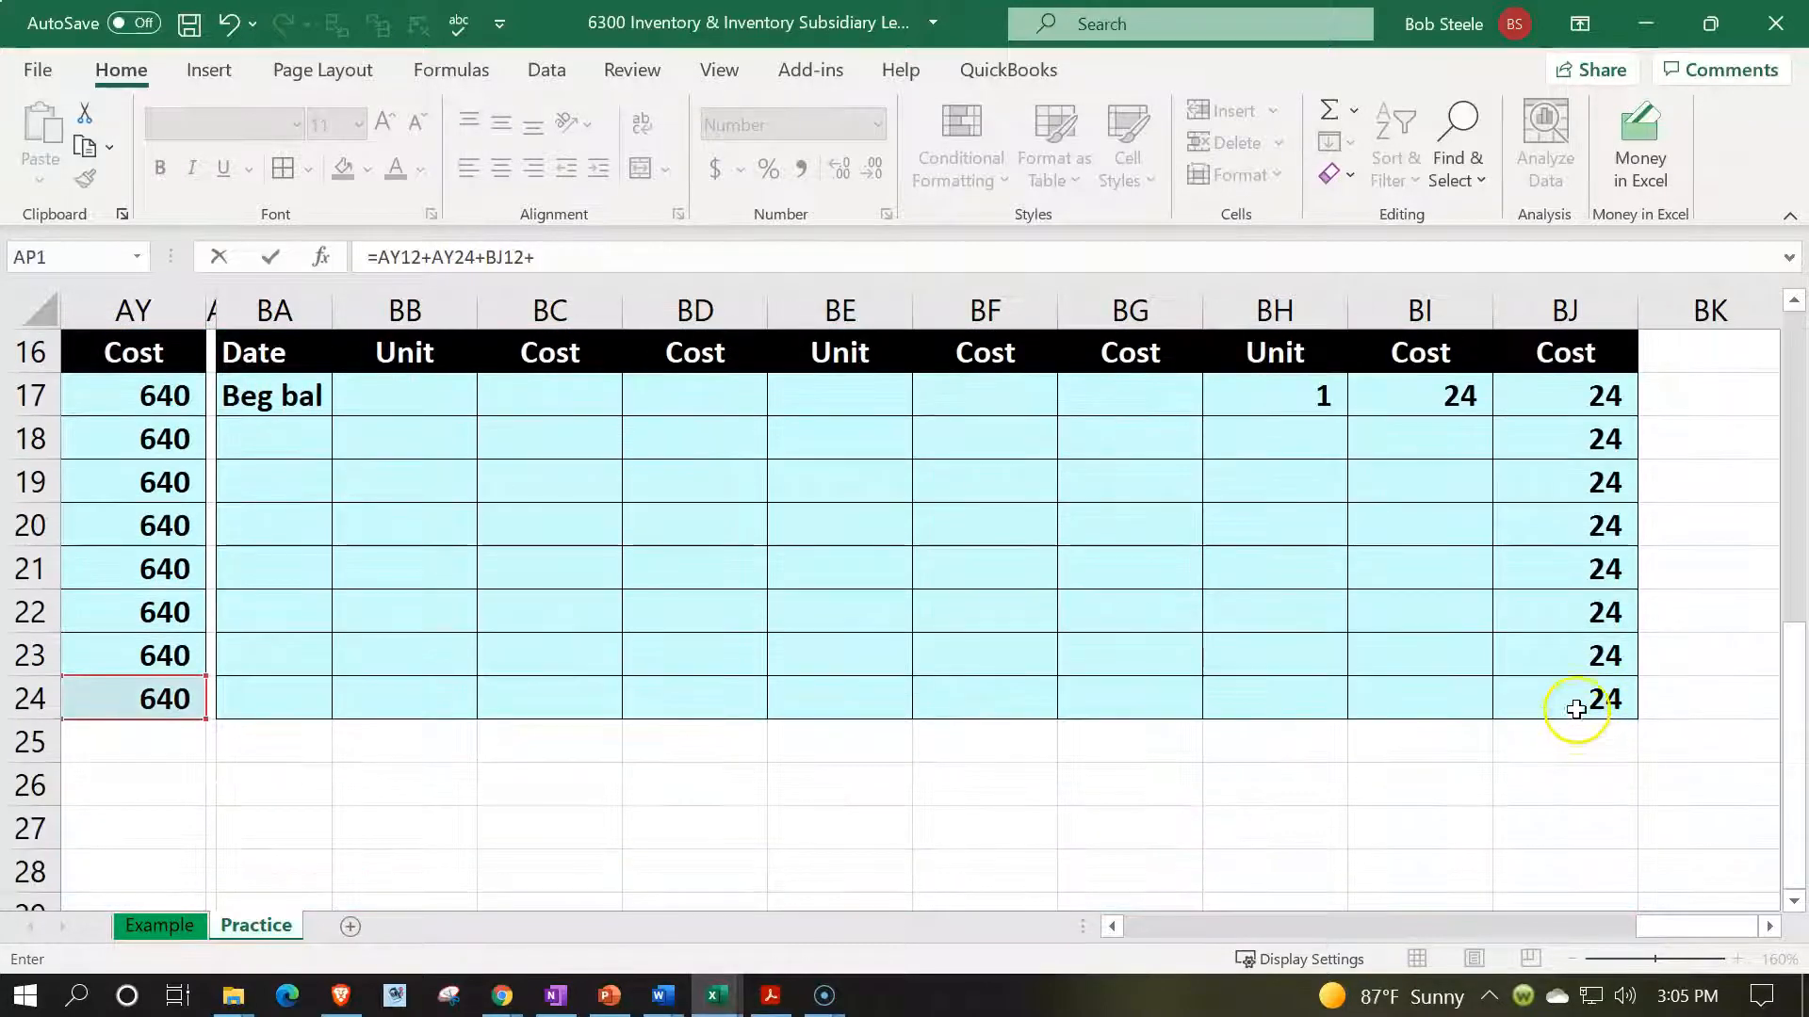
pyautogui.click(1576, 708)
pyautogui.write('+')
pyautogui.moveTo(1667, 933); pyautogui.dragTo(1432, 954)
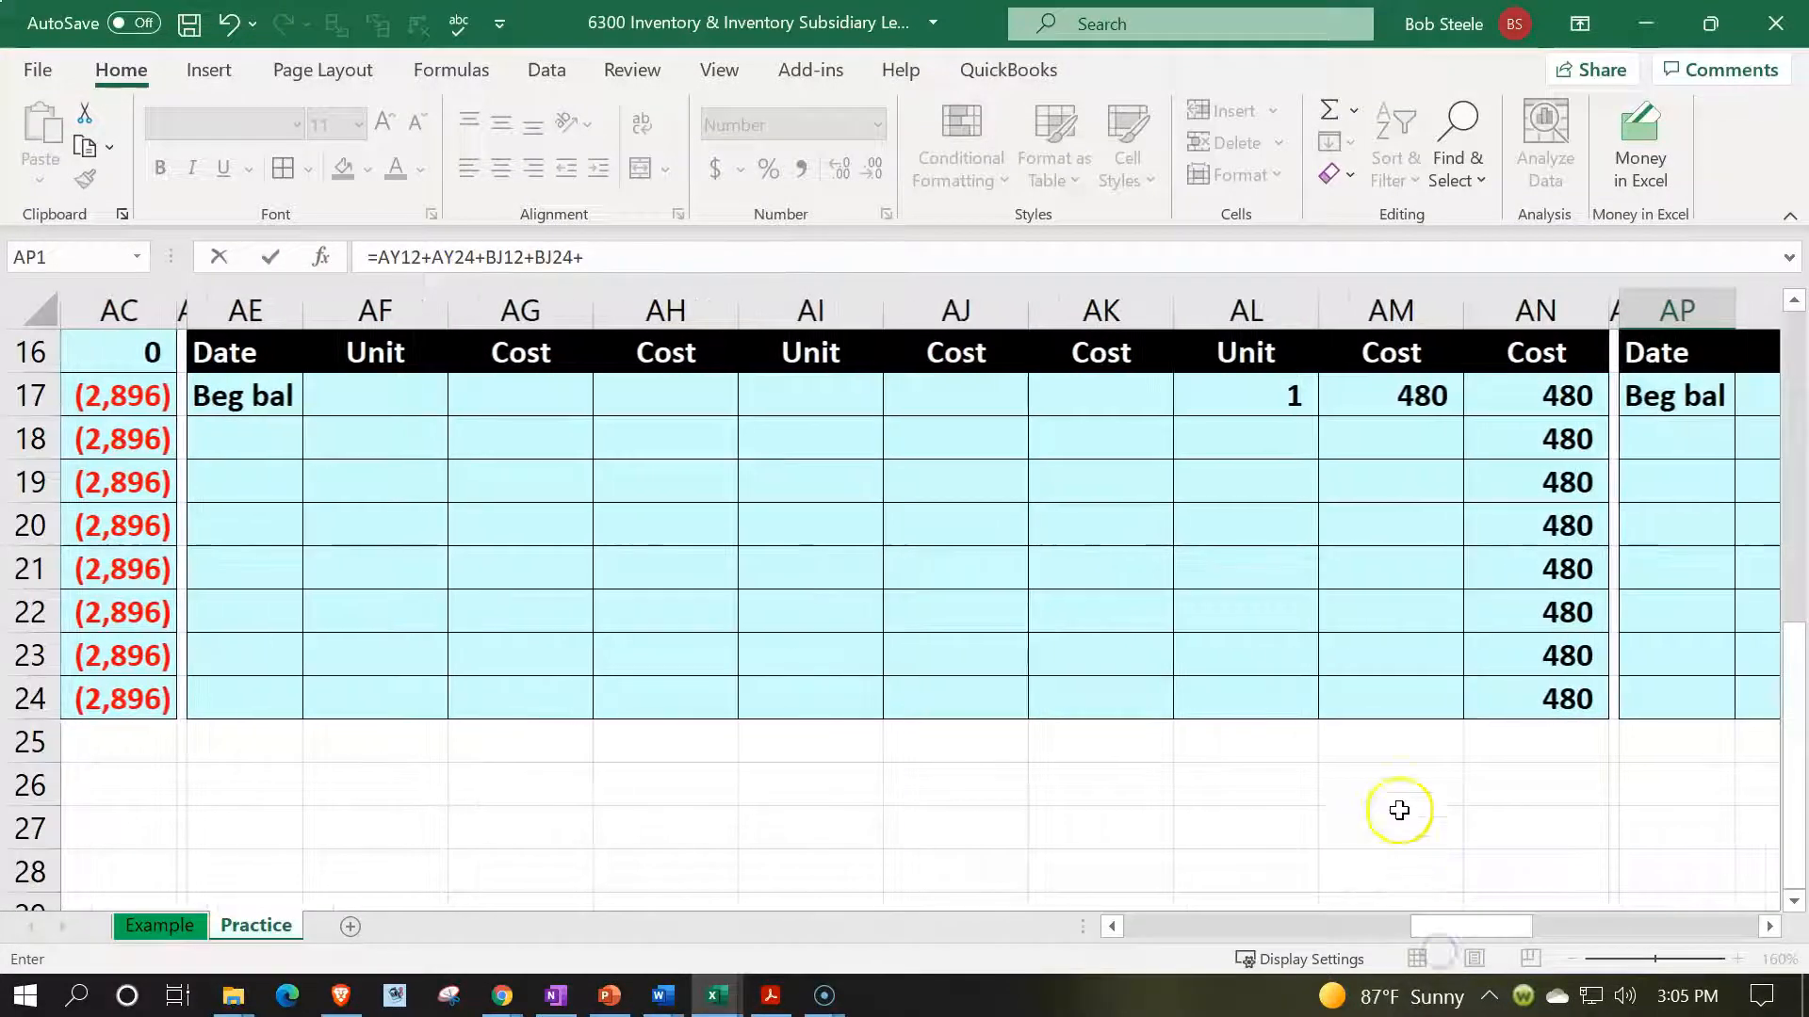
pyautogui.press('Return')
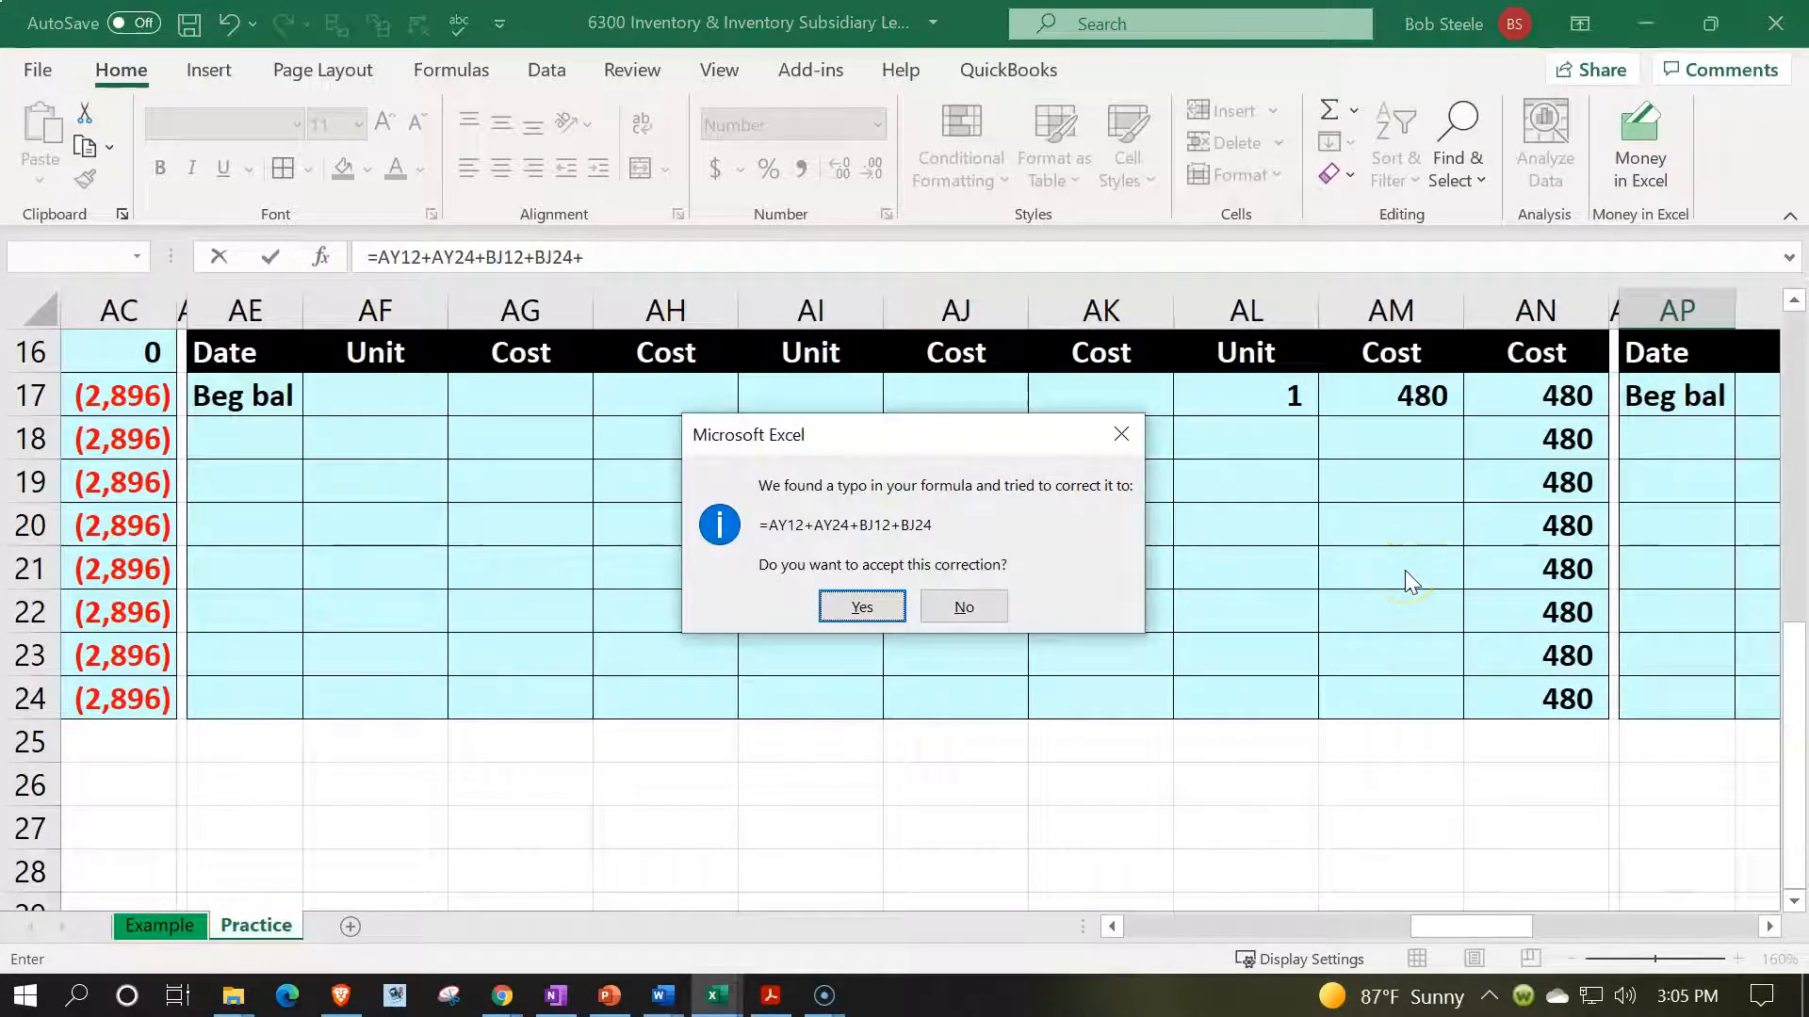
pyautogui.press('Return')
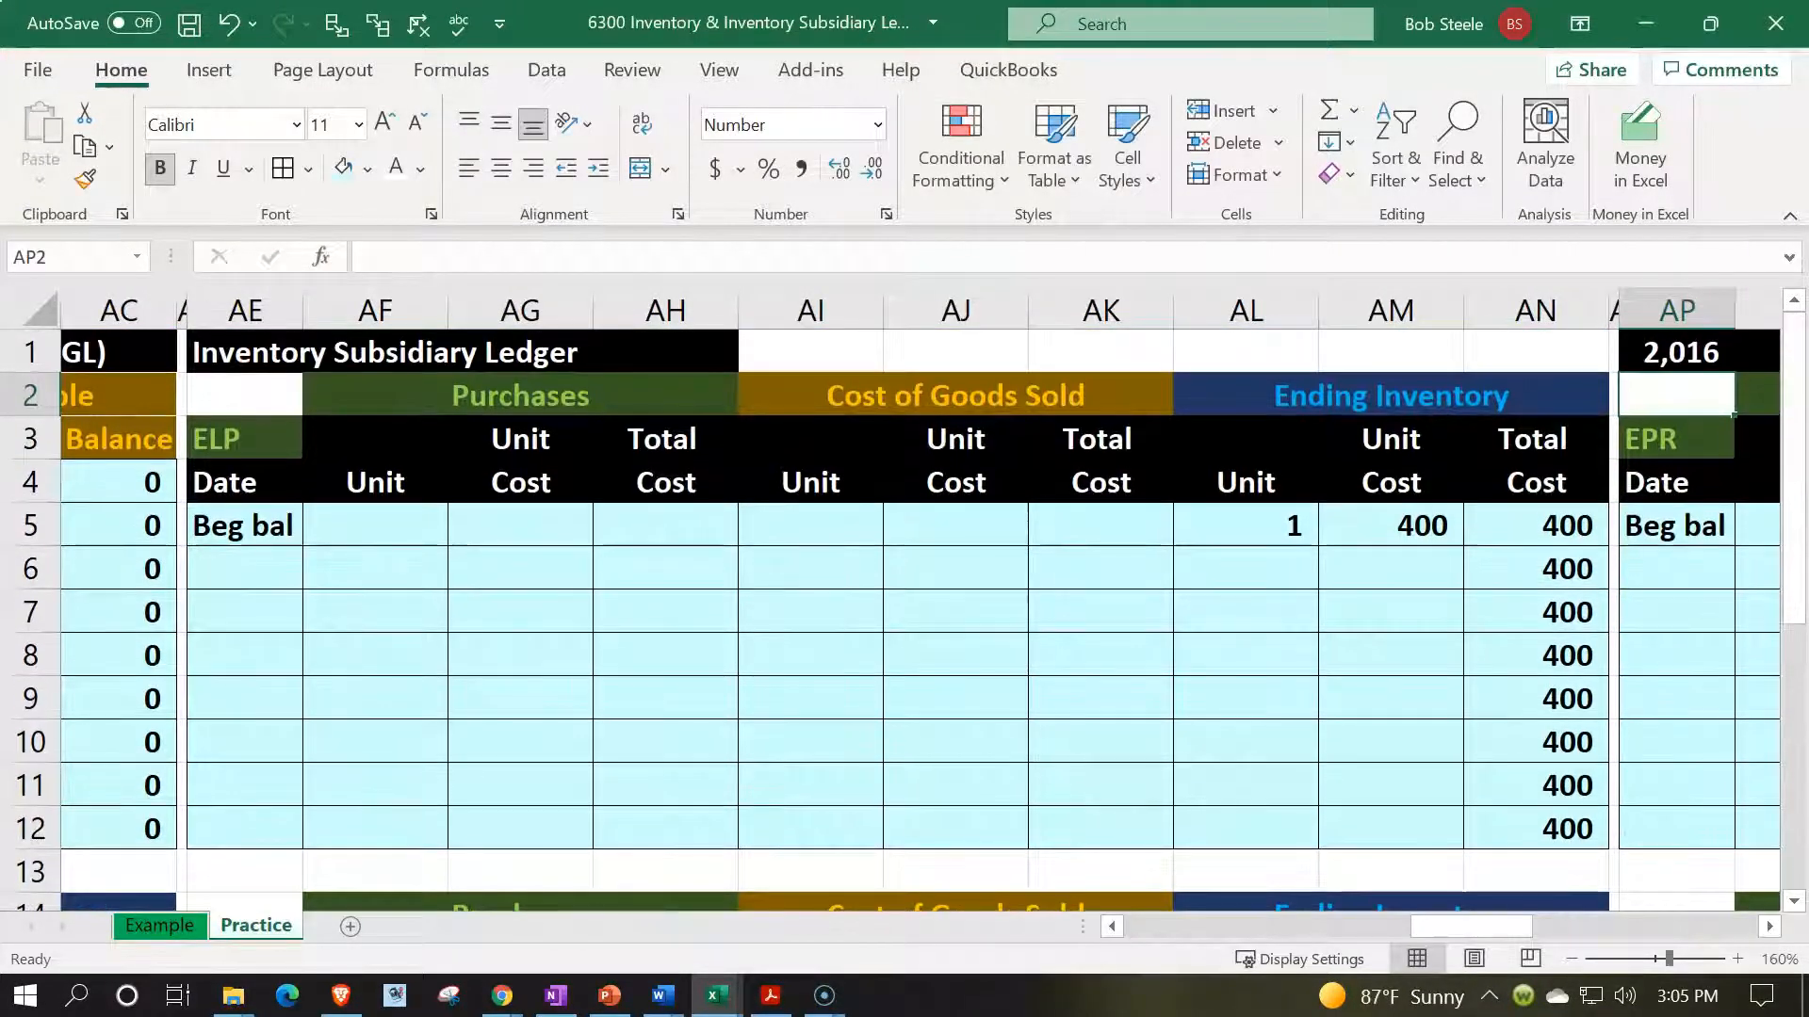
pyautogui.click(1668, 350)
pyautogui.press('Delete')
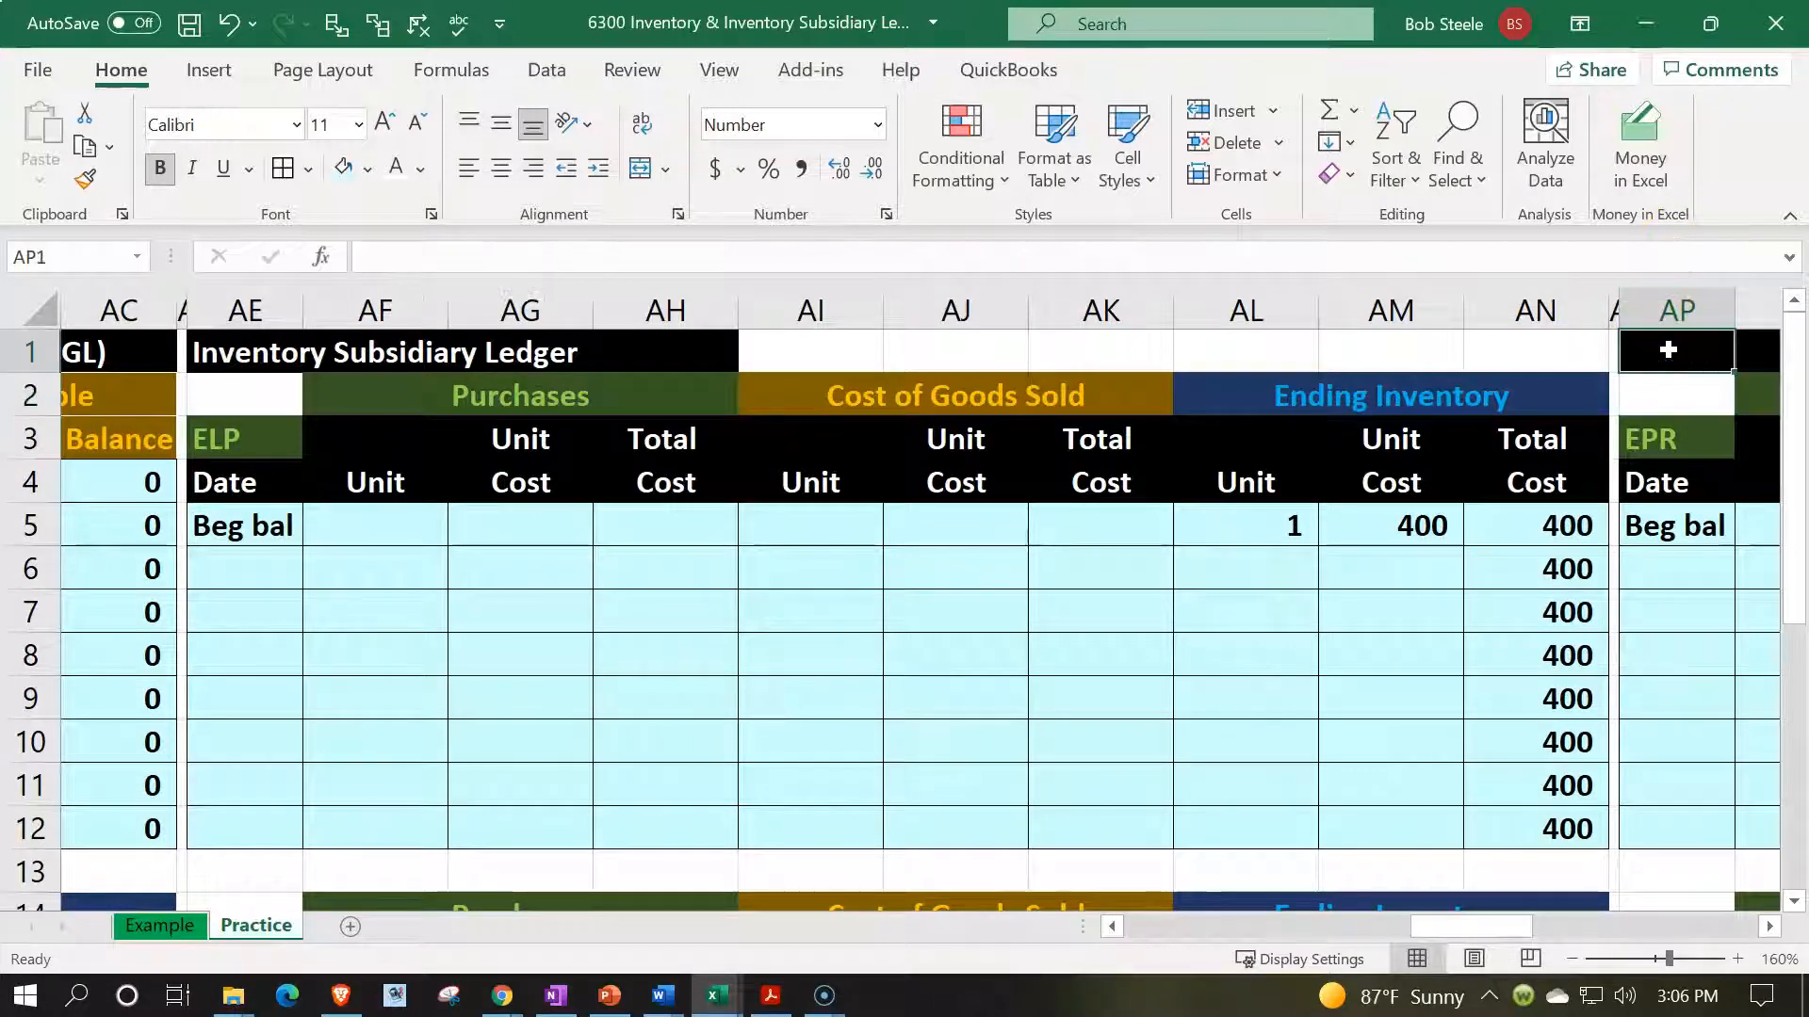
# - Clear the Inventory Subsidiary Ledger heading from cell AE1 above the ELP ledger
pyautogui.press('Left')
pyautogui.press('Left')
pyautogui.press('Left')
pyautogui.press('Left')
pyautogui.press('Left')
pyautogui.press('Left')
pyautogui.press('Left')
pyautogui.press('Left')
pyautogui.press('Left')
pyautogui.press('Left')
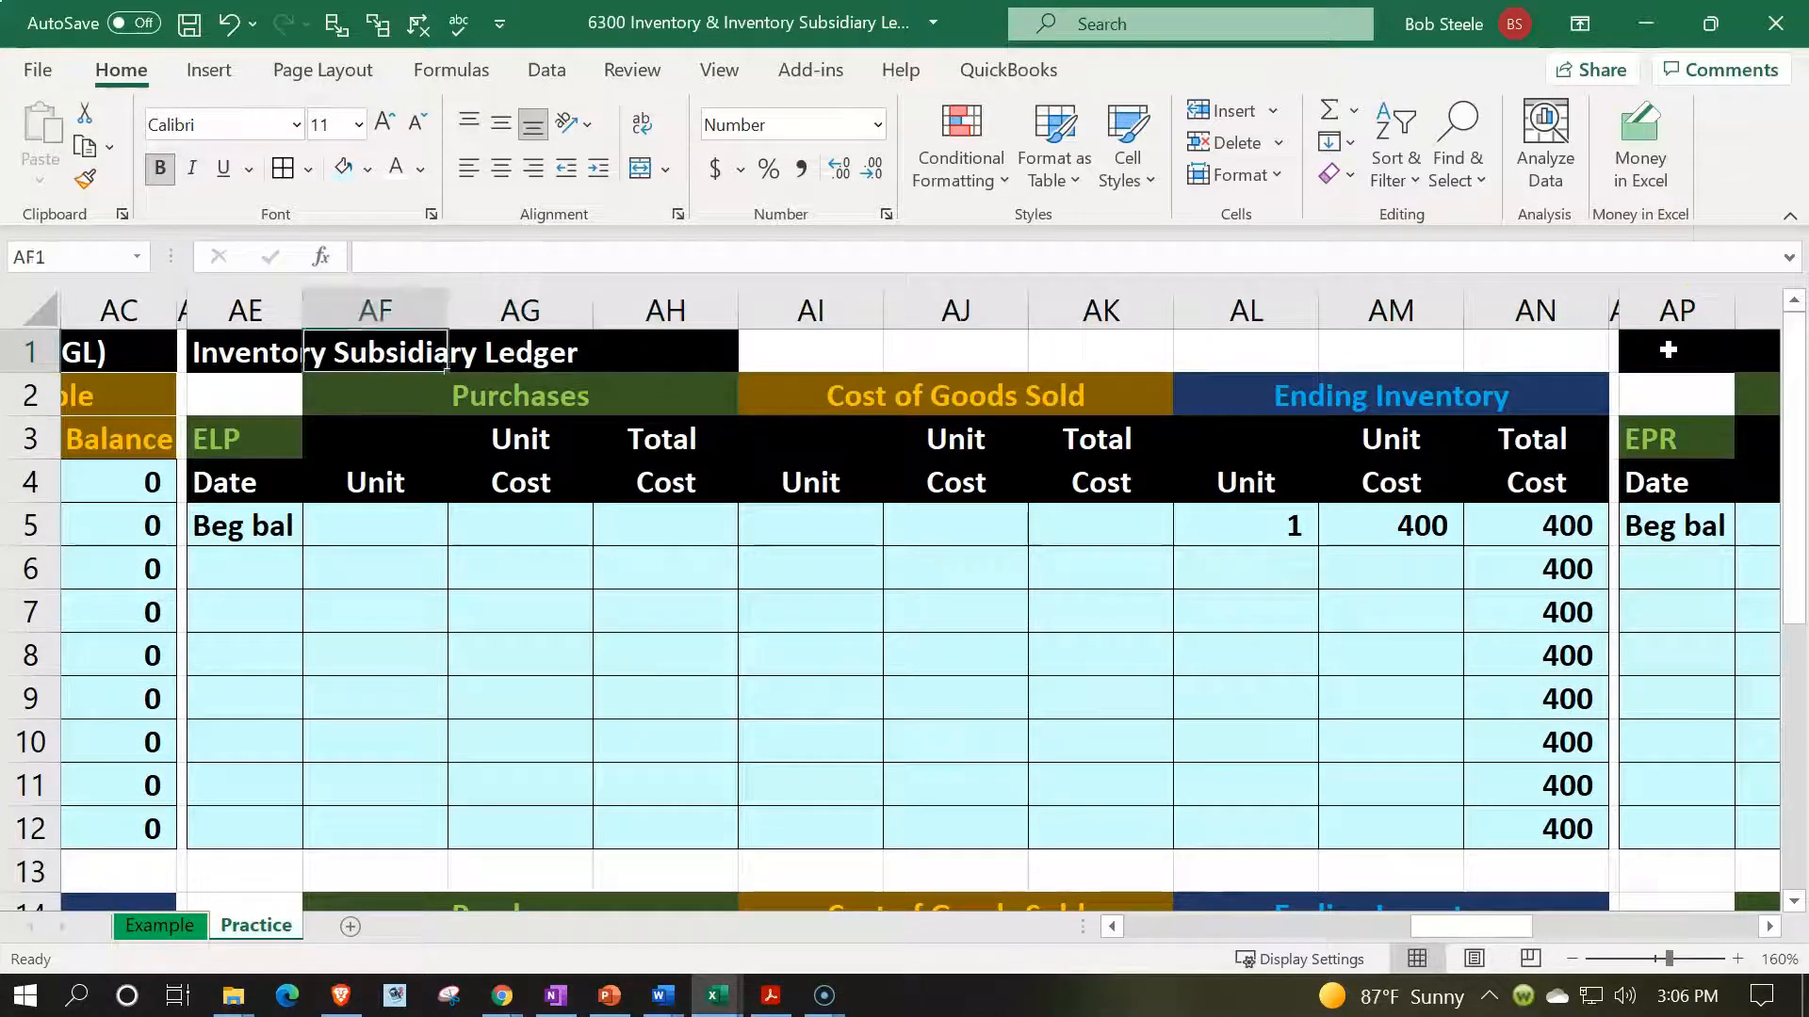
pyautogui.press('Left')
pyautogui.press('Left')
pyautogui.press('Left')
pyautogui.press('Left')
pyautogui.press('Left')
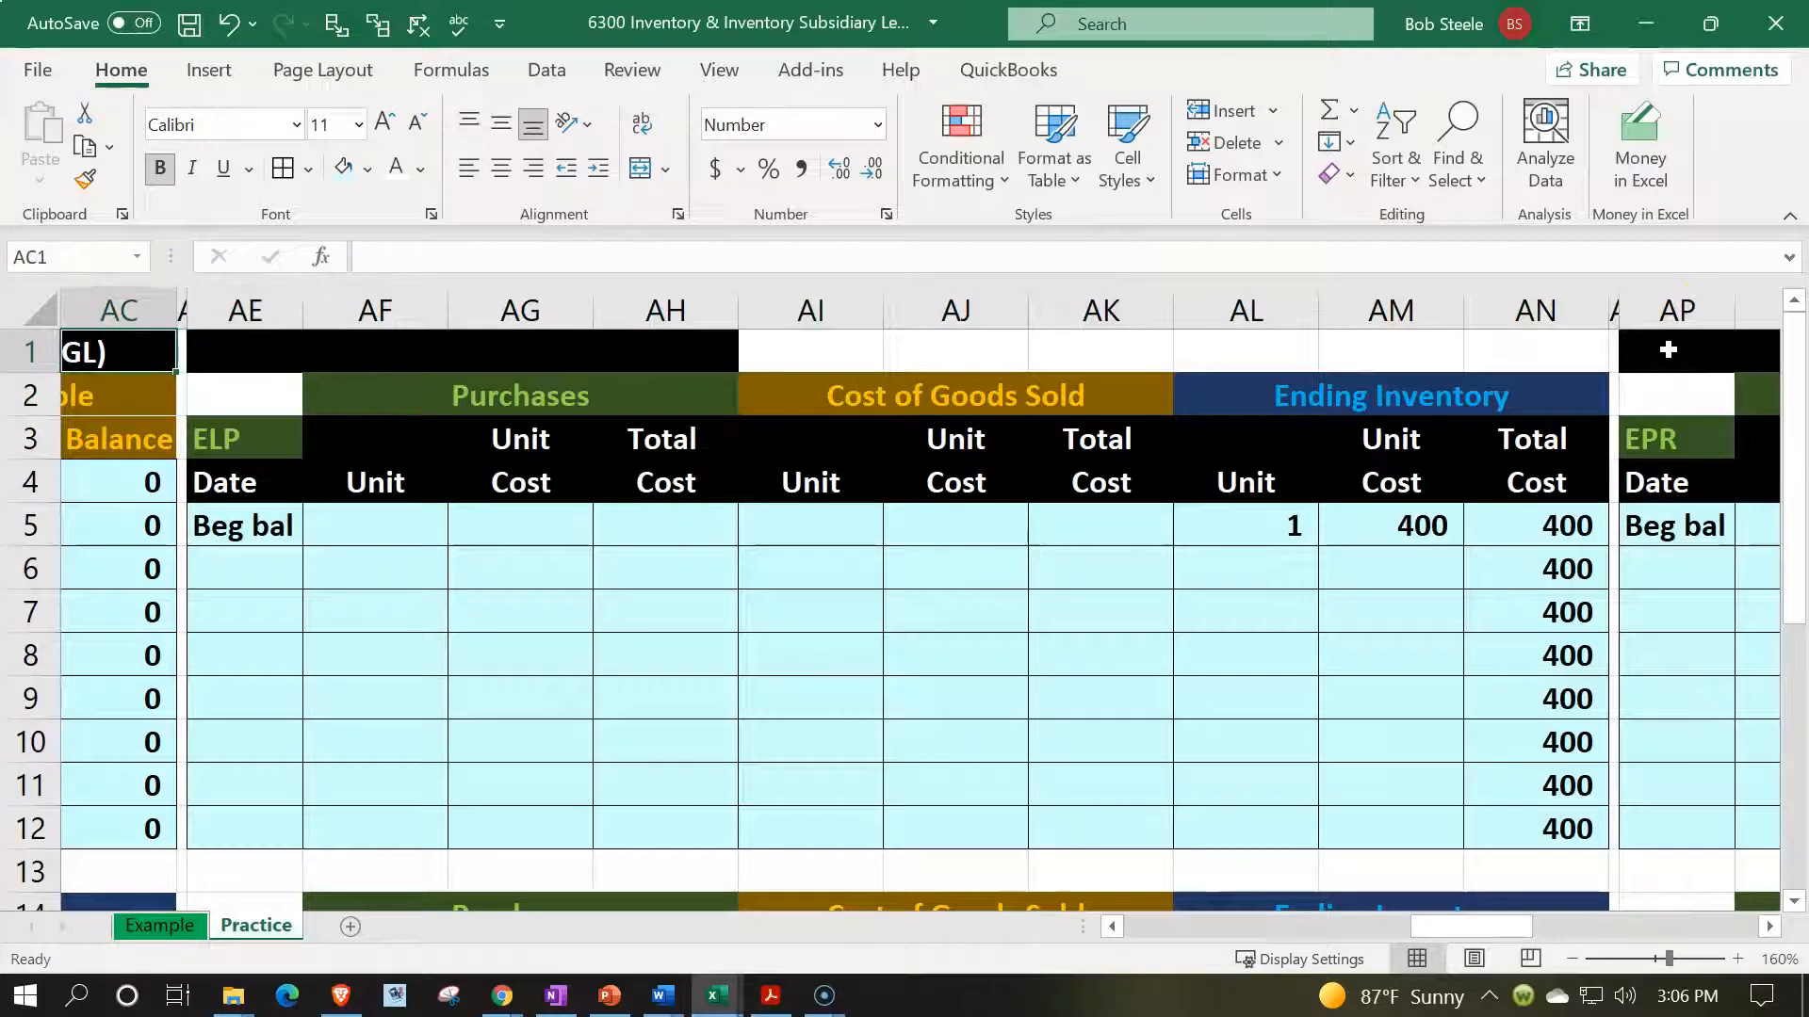
# - Start a total formula in AE1 with the ending total costs of ELP and EPSP, cells AN12 and AN24
pyautogui.press('Right')
pyautogui.press('Right')
pyautogui.press('Right')
pyautogui.press('Right')
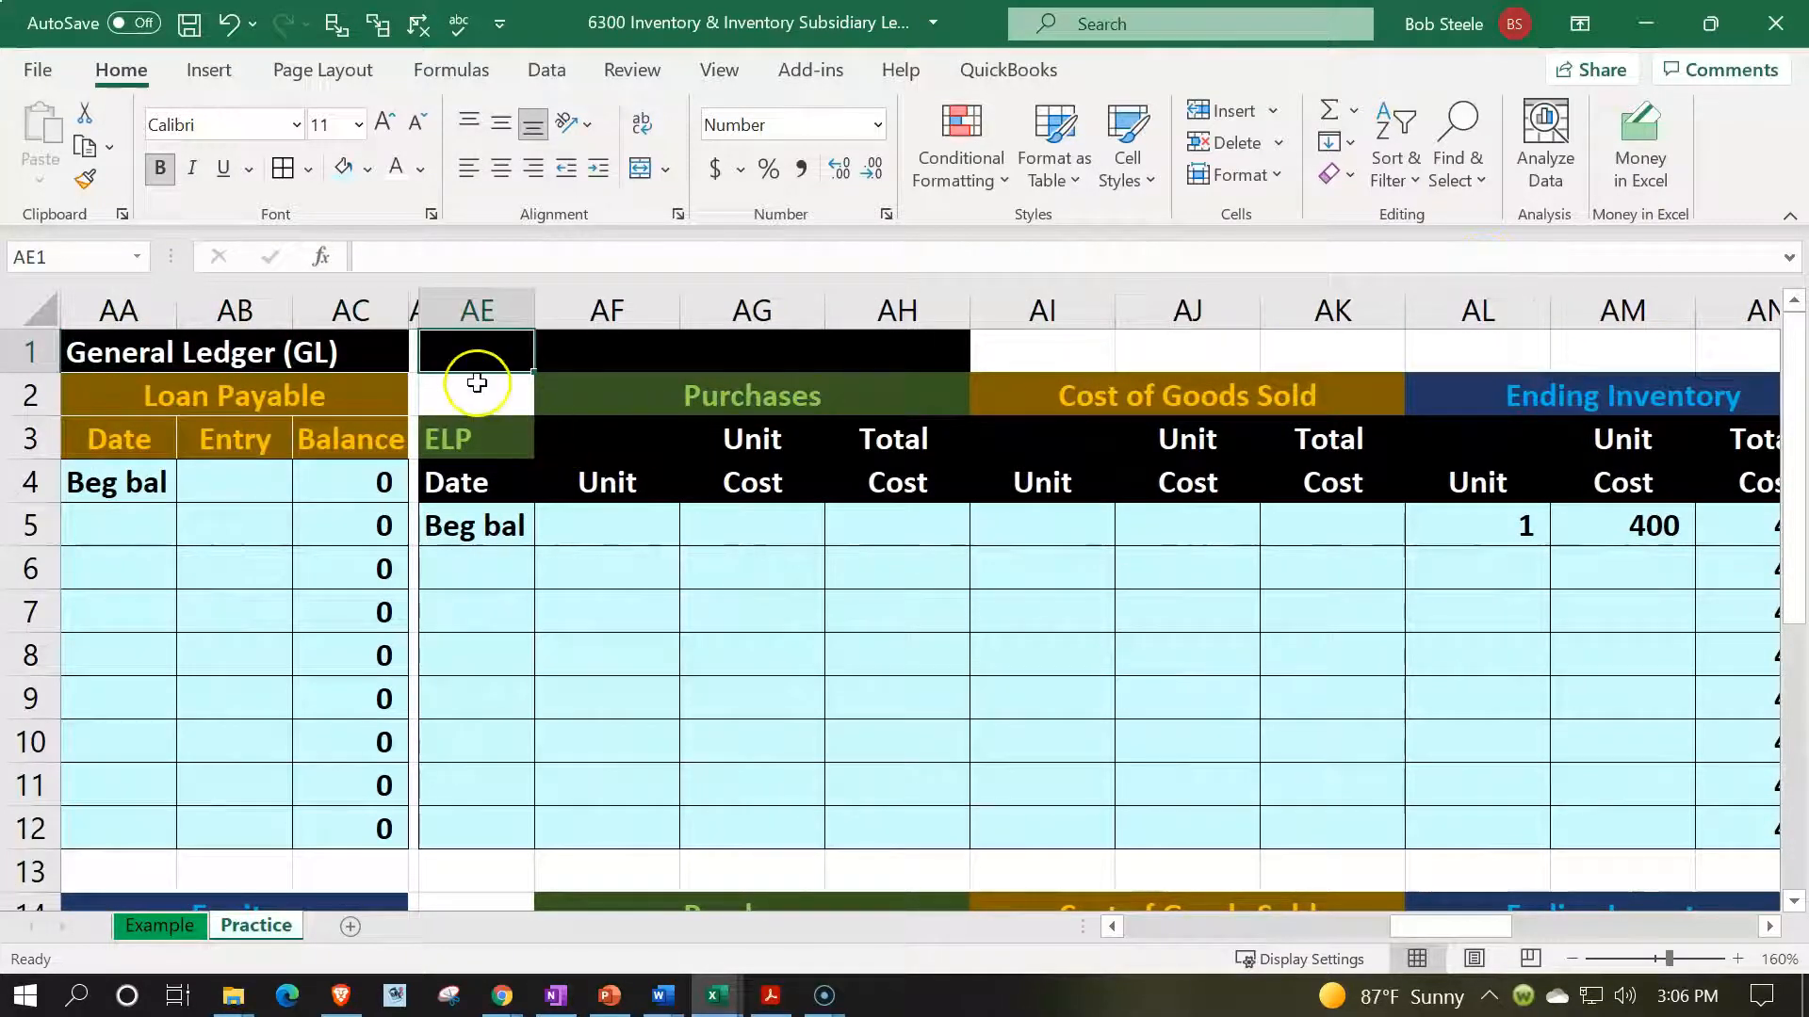
pyautogui.write('=')
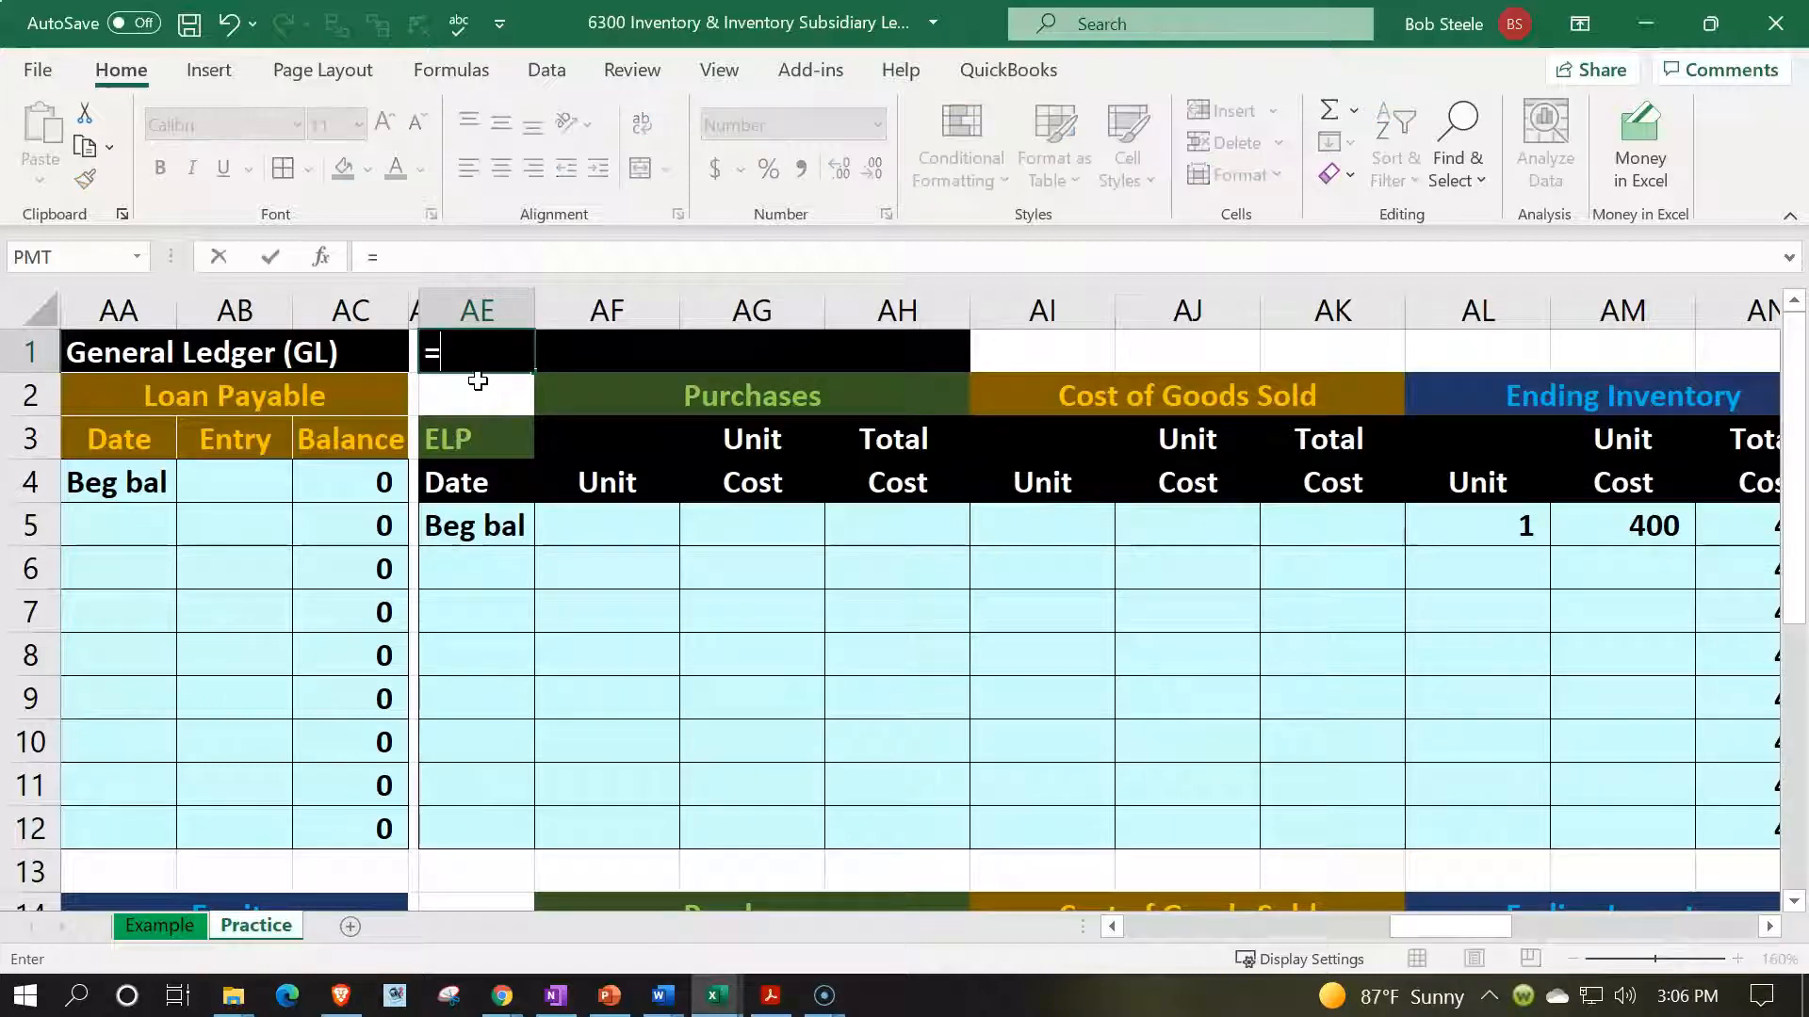
pyautogui.click(1308, 758)
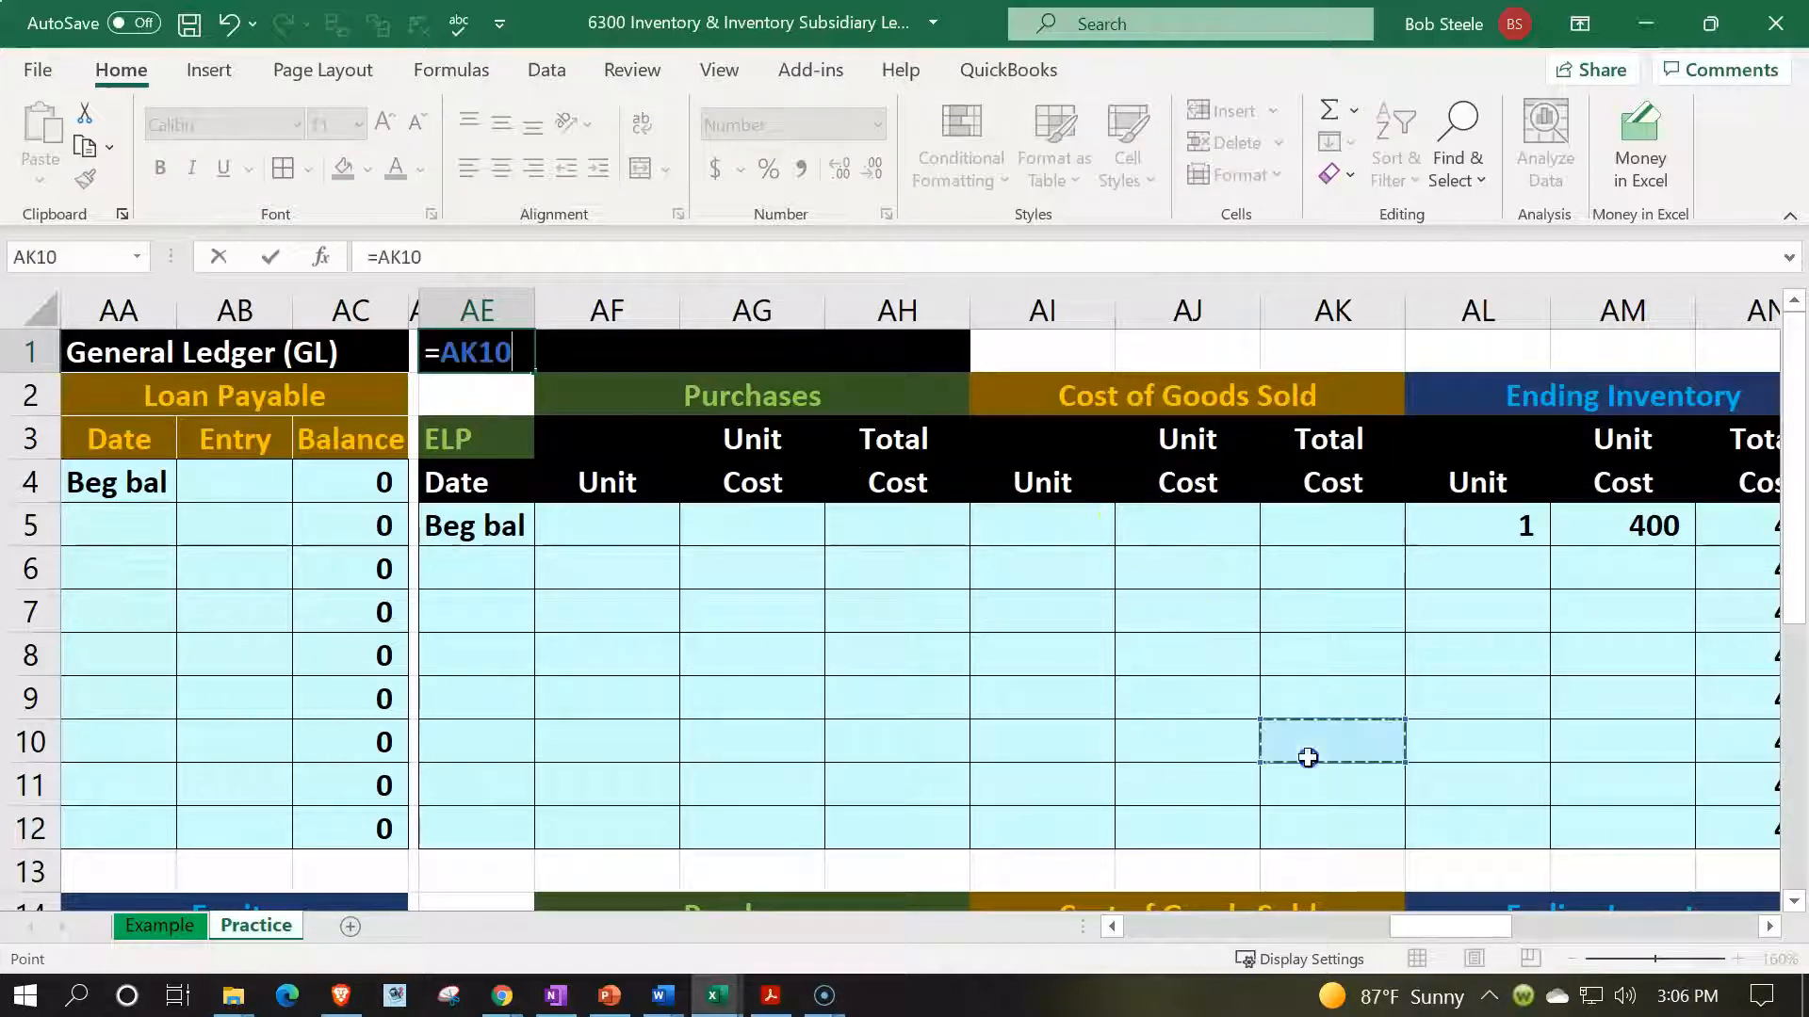
pyautogui.press('Right')
pyautogui.press('Right')
pyautogui.press('Right')
pyautogui.press('Right')
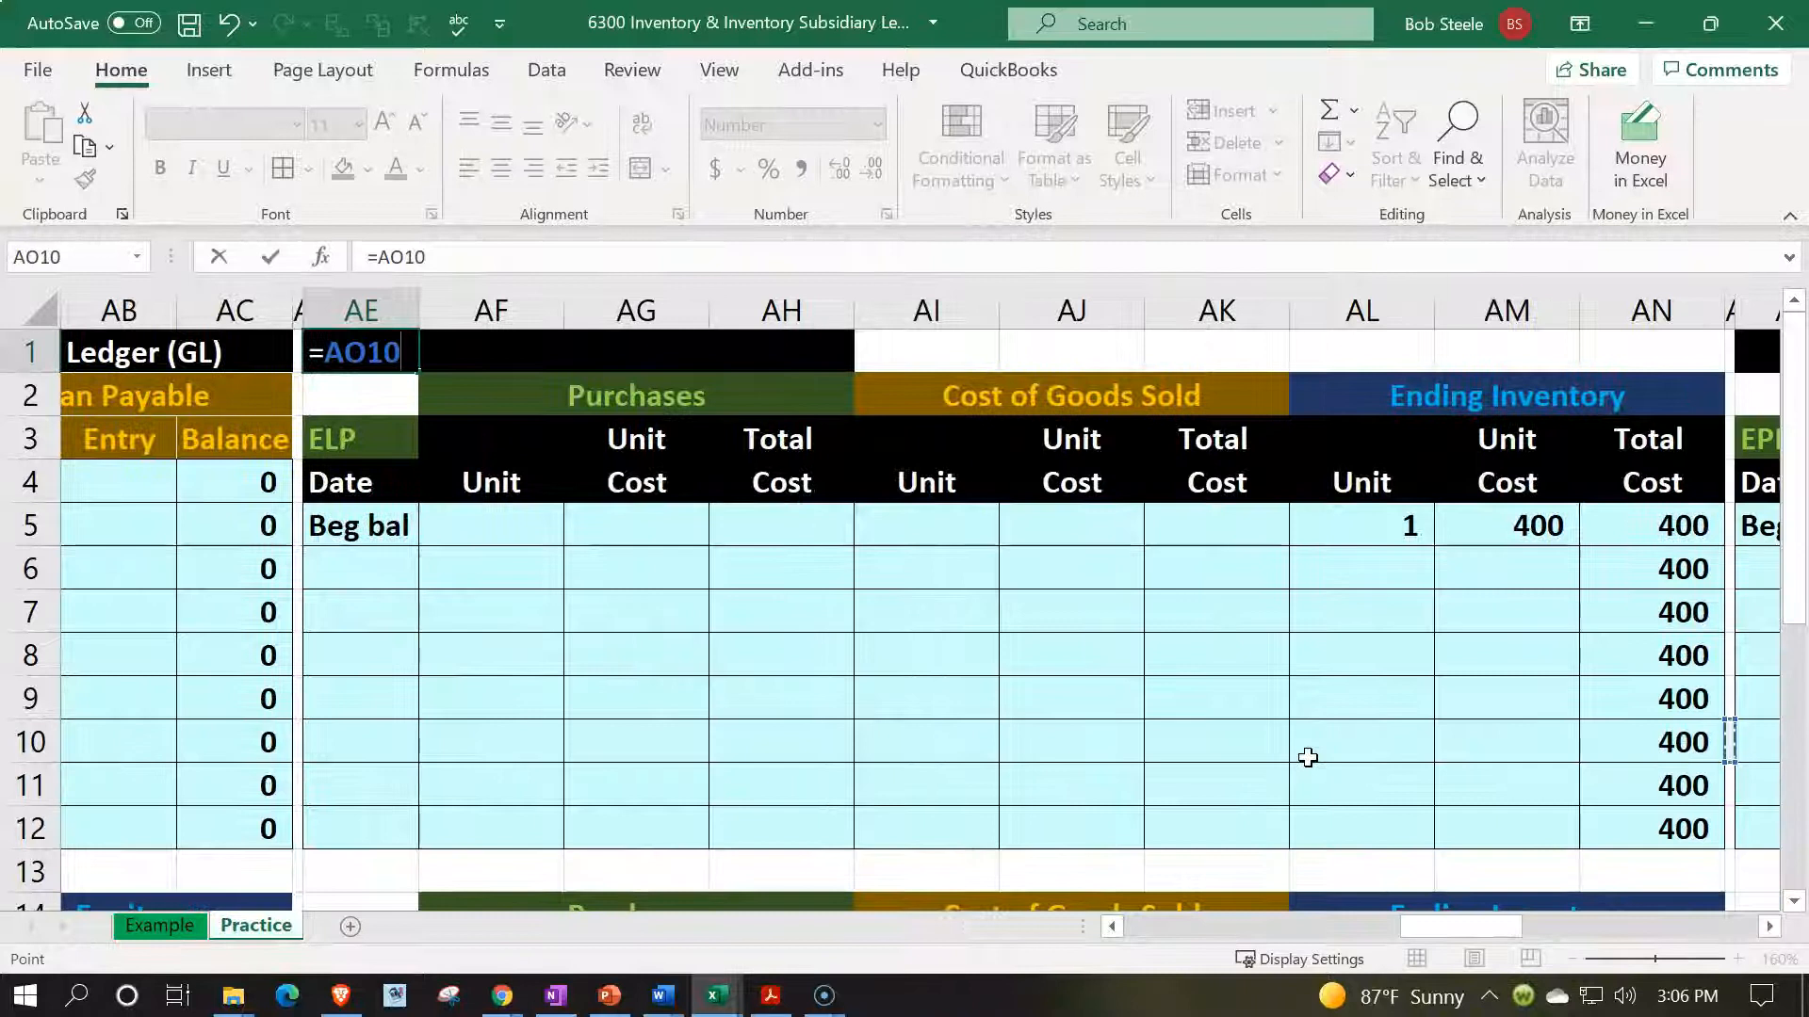
pyautogui.press('Down')
pyautogui.press('Down')
pyautogui.press('Left')
pyautogui.write('+')
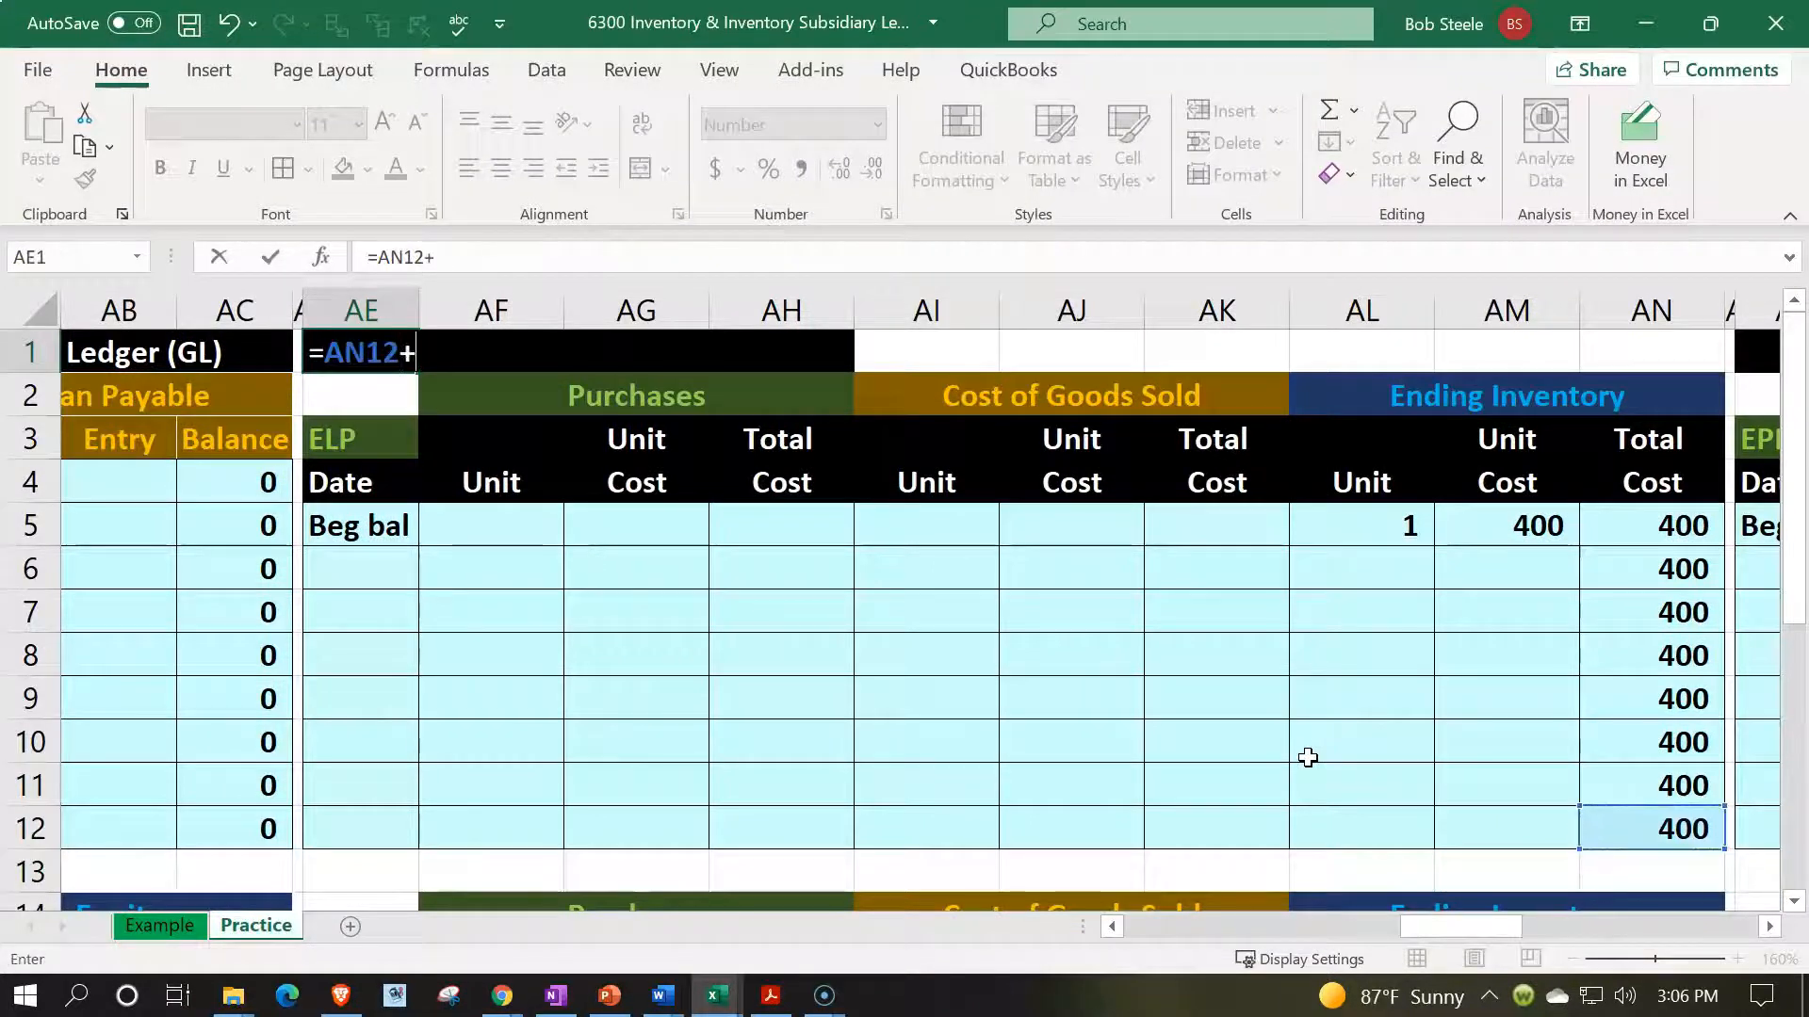
pyautogui.scroll(-3, 1303, 754)
pyautogui.scroll(-1, 1696, 868)
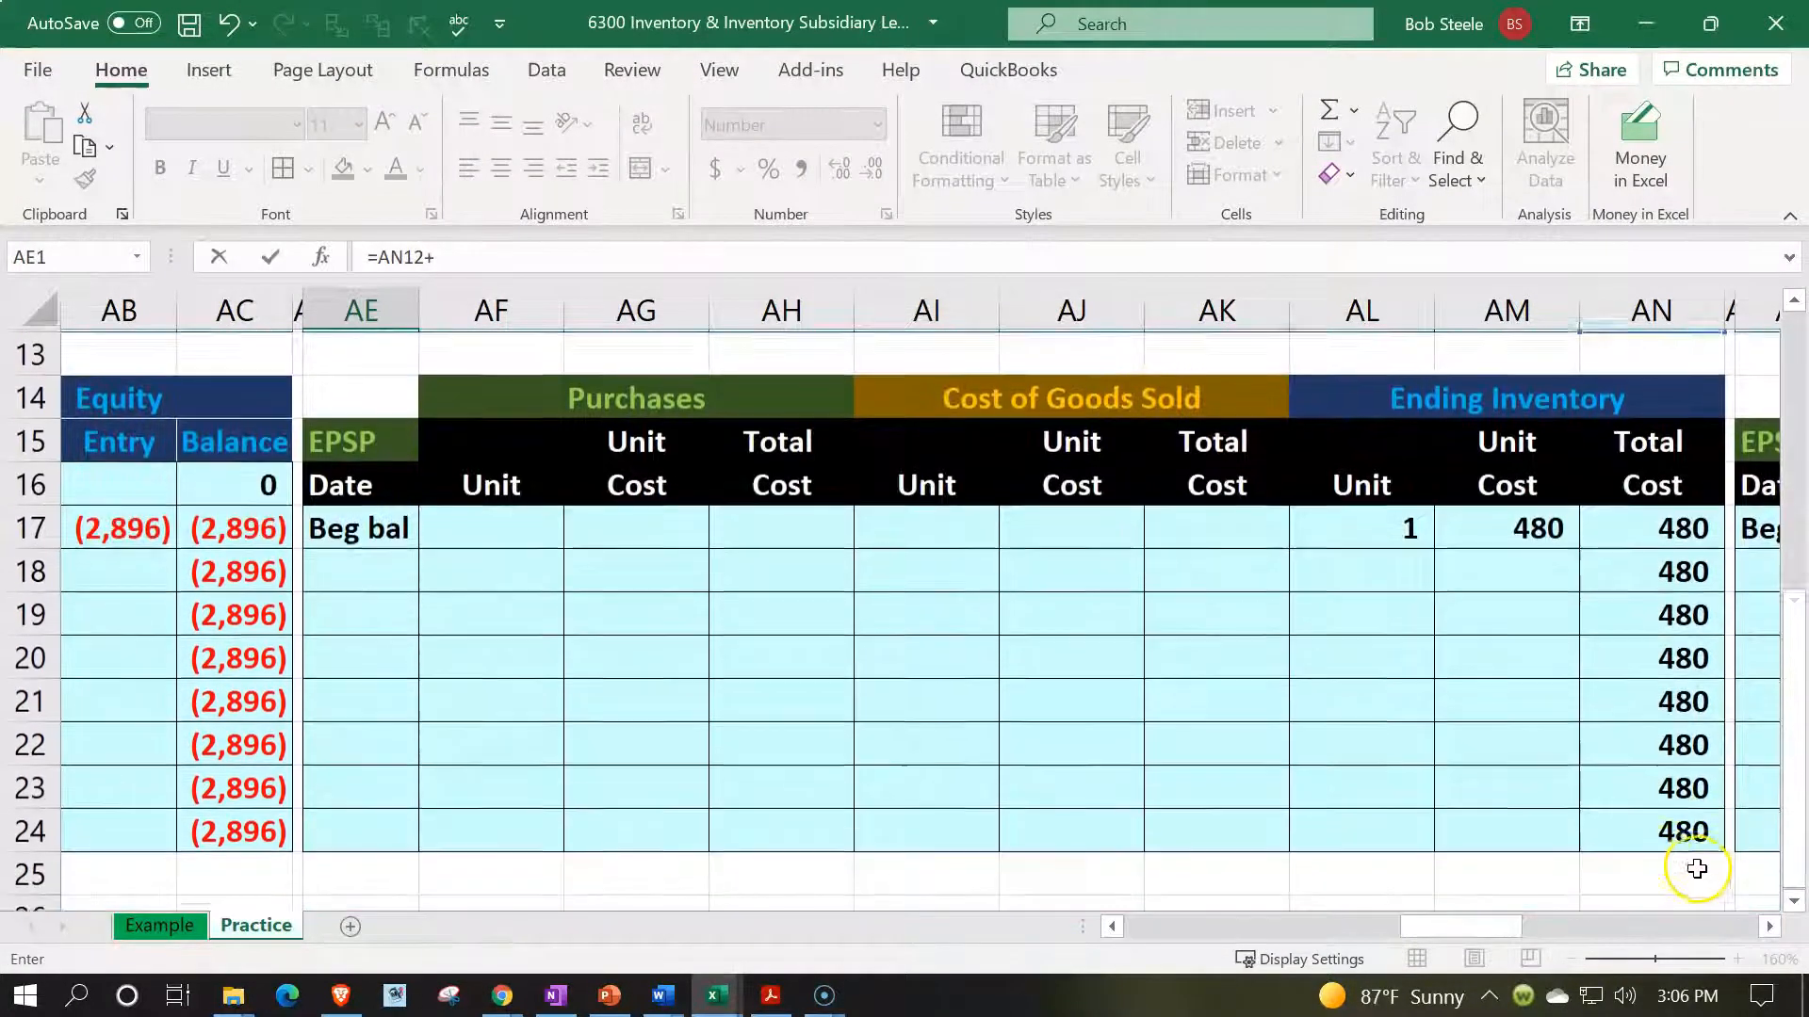
pyautogui.click(1683, 826)
pyautogui.scroll(3, 1676, 828)
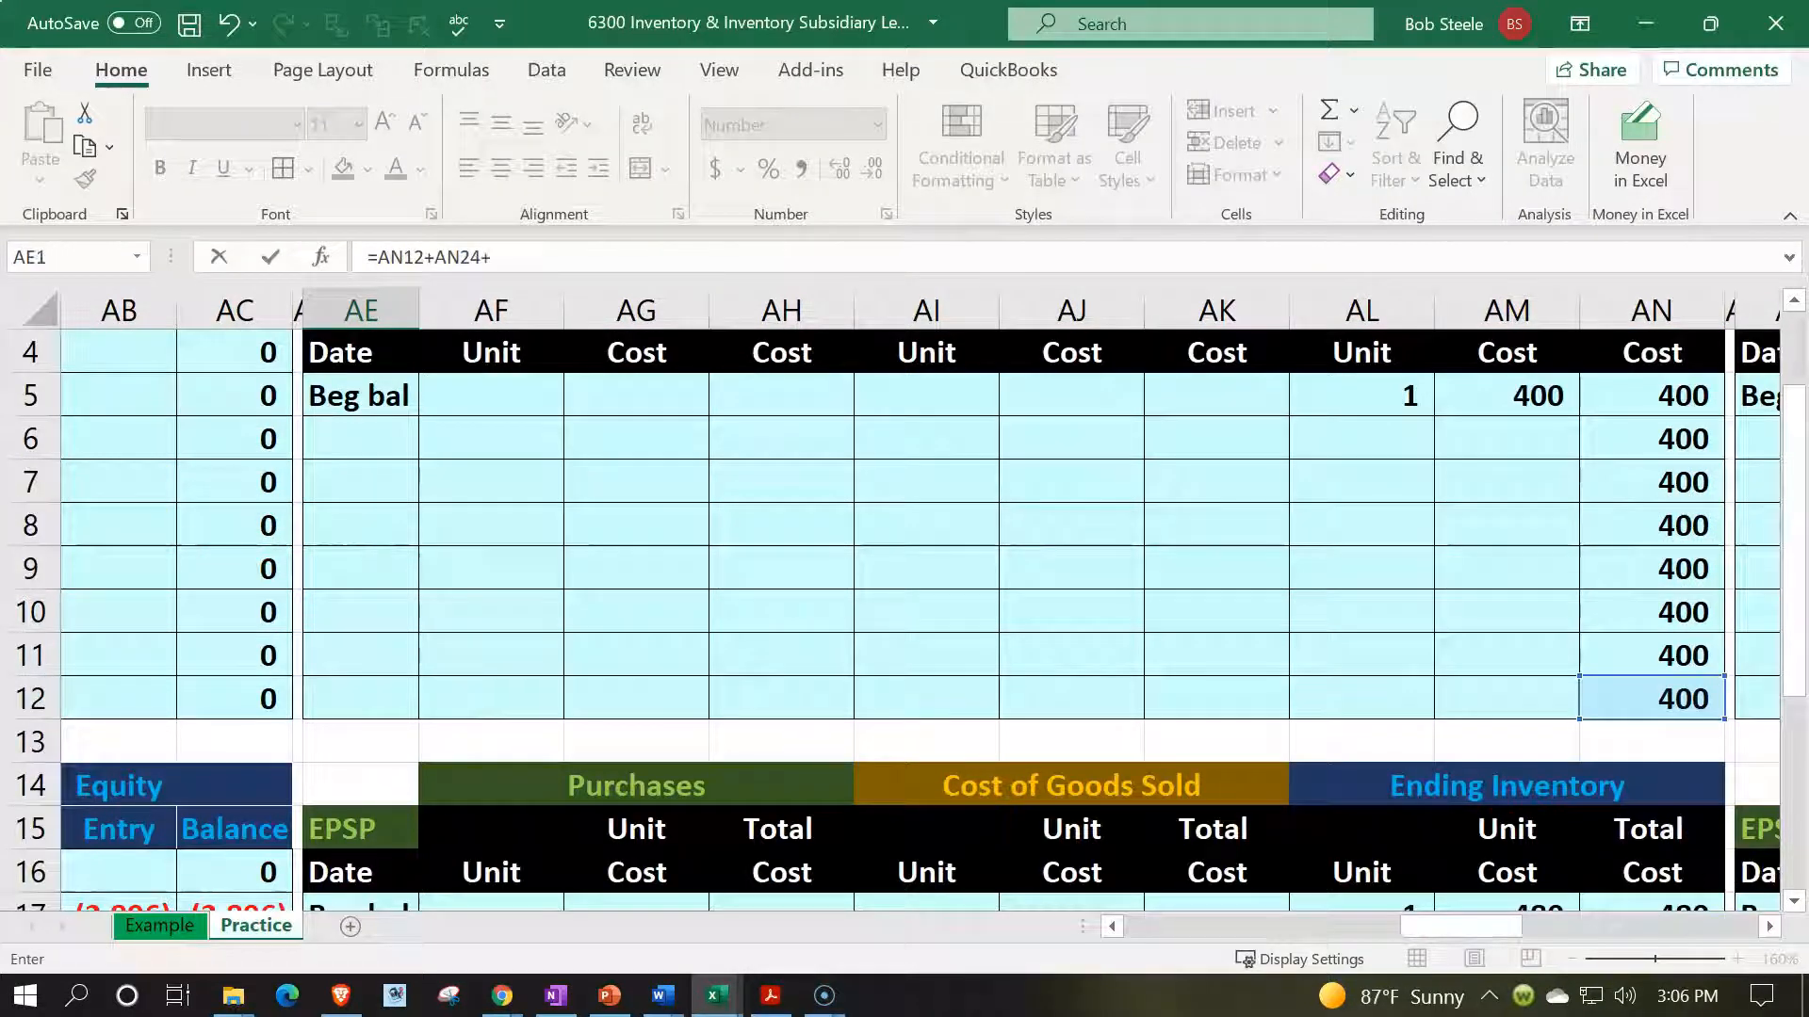
# - Extend the AE1 formula with the ending total costs of EPR and EPSH, cells AY12 and AY24
pyautogui.moveTo(1510, 926); pyautogui.dragTo(1653, 928)
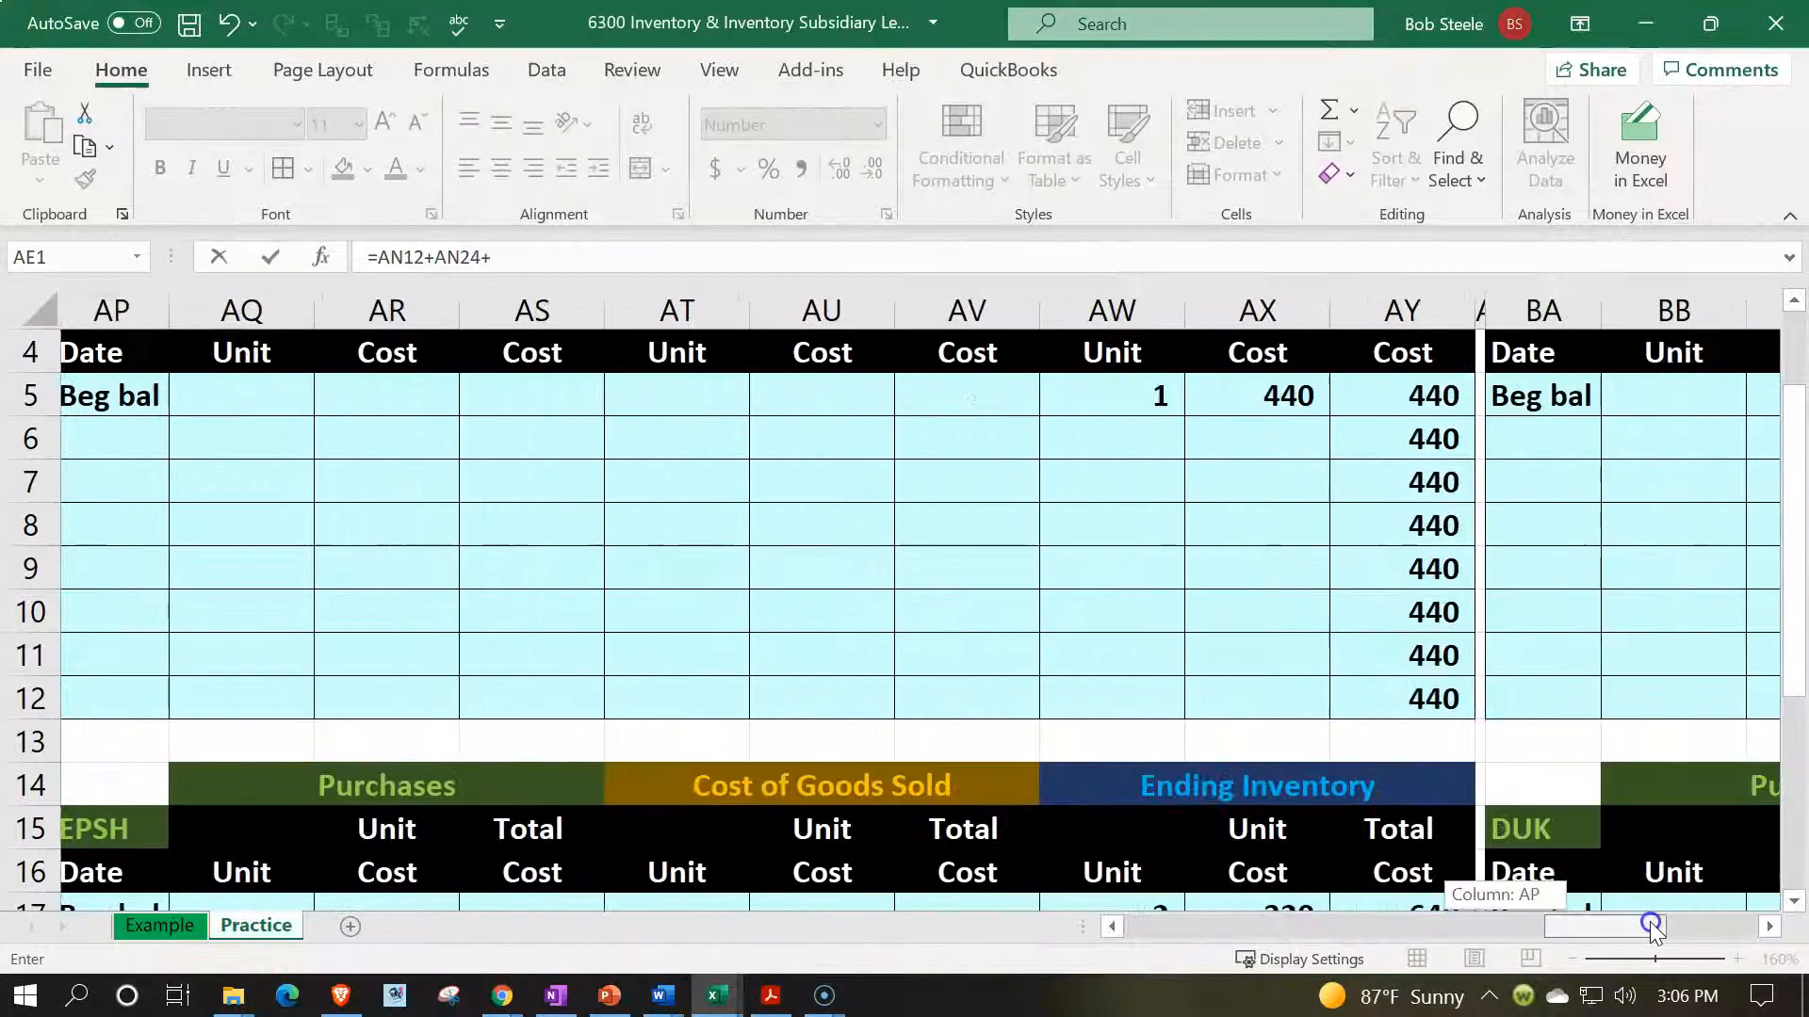
pyautogui.click(1437, 701)
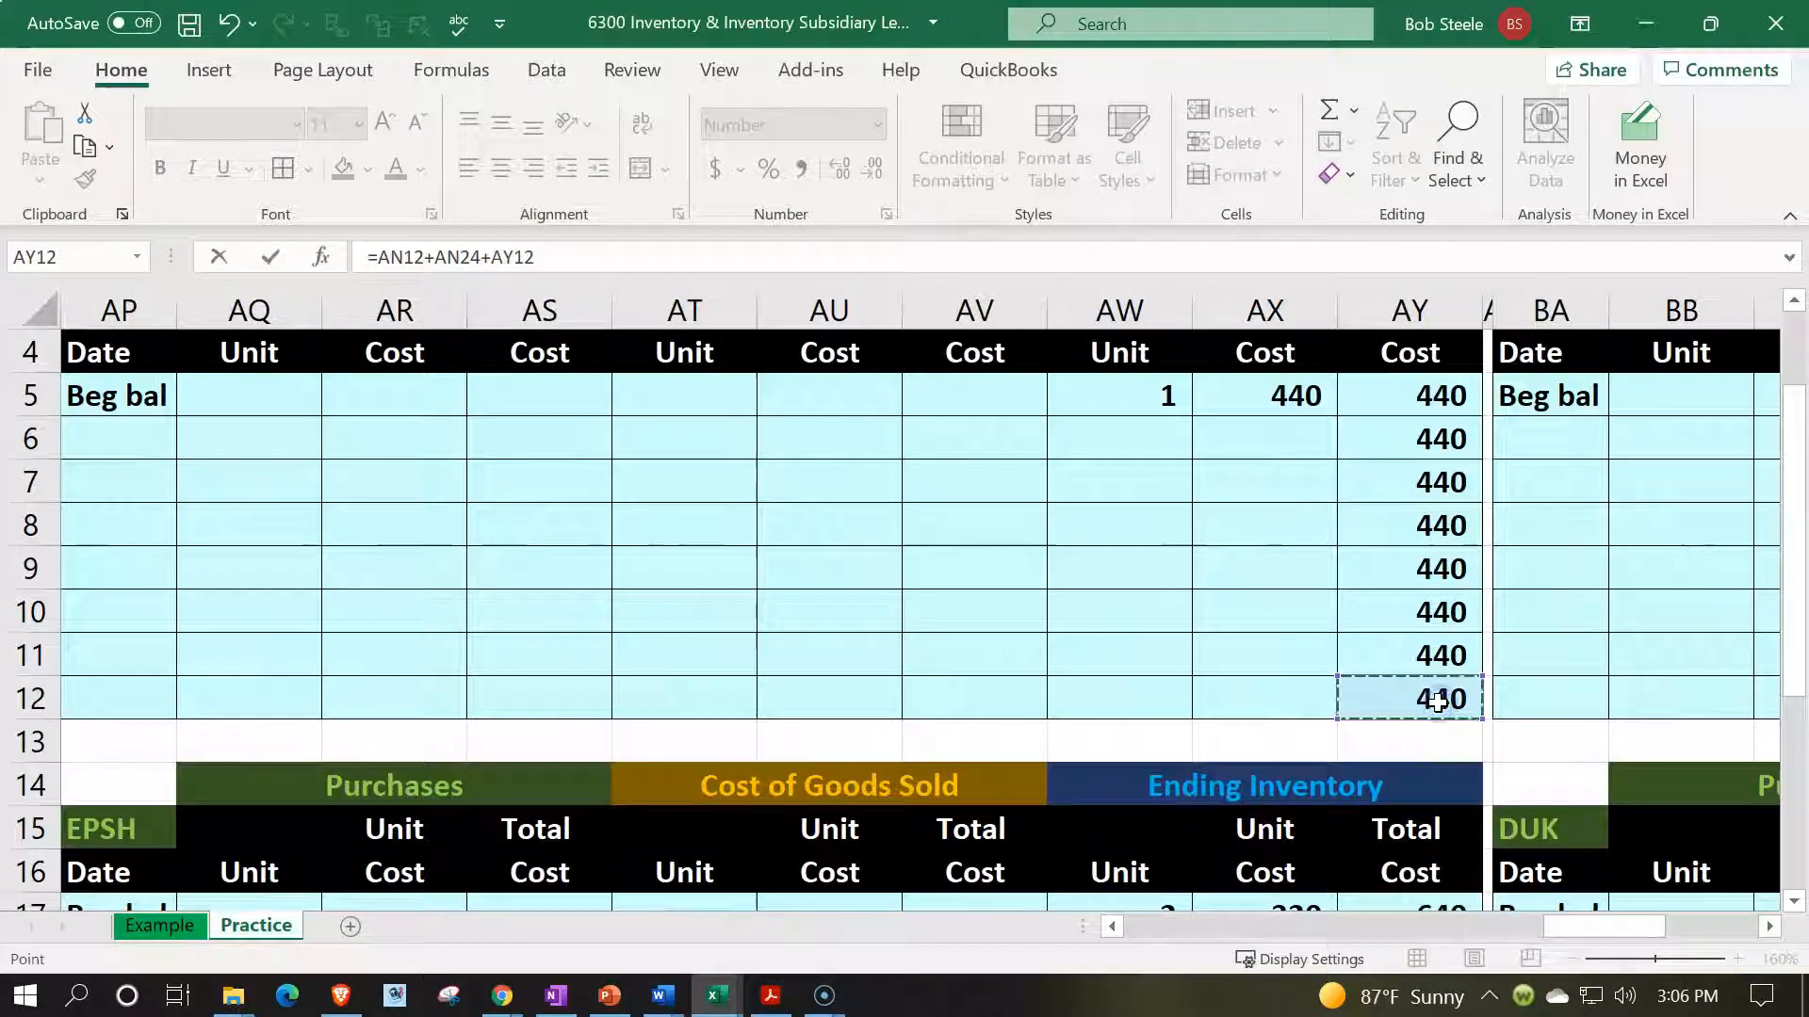
pyautogui.scroll(-4, 1438, 701)
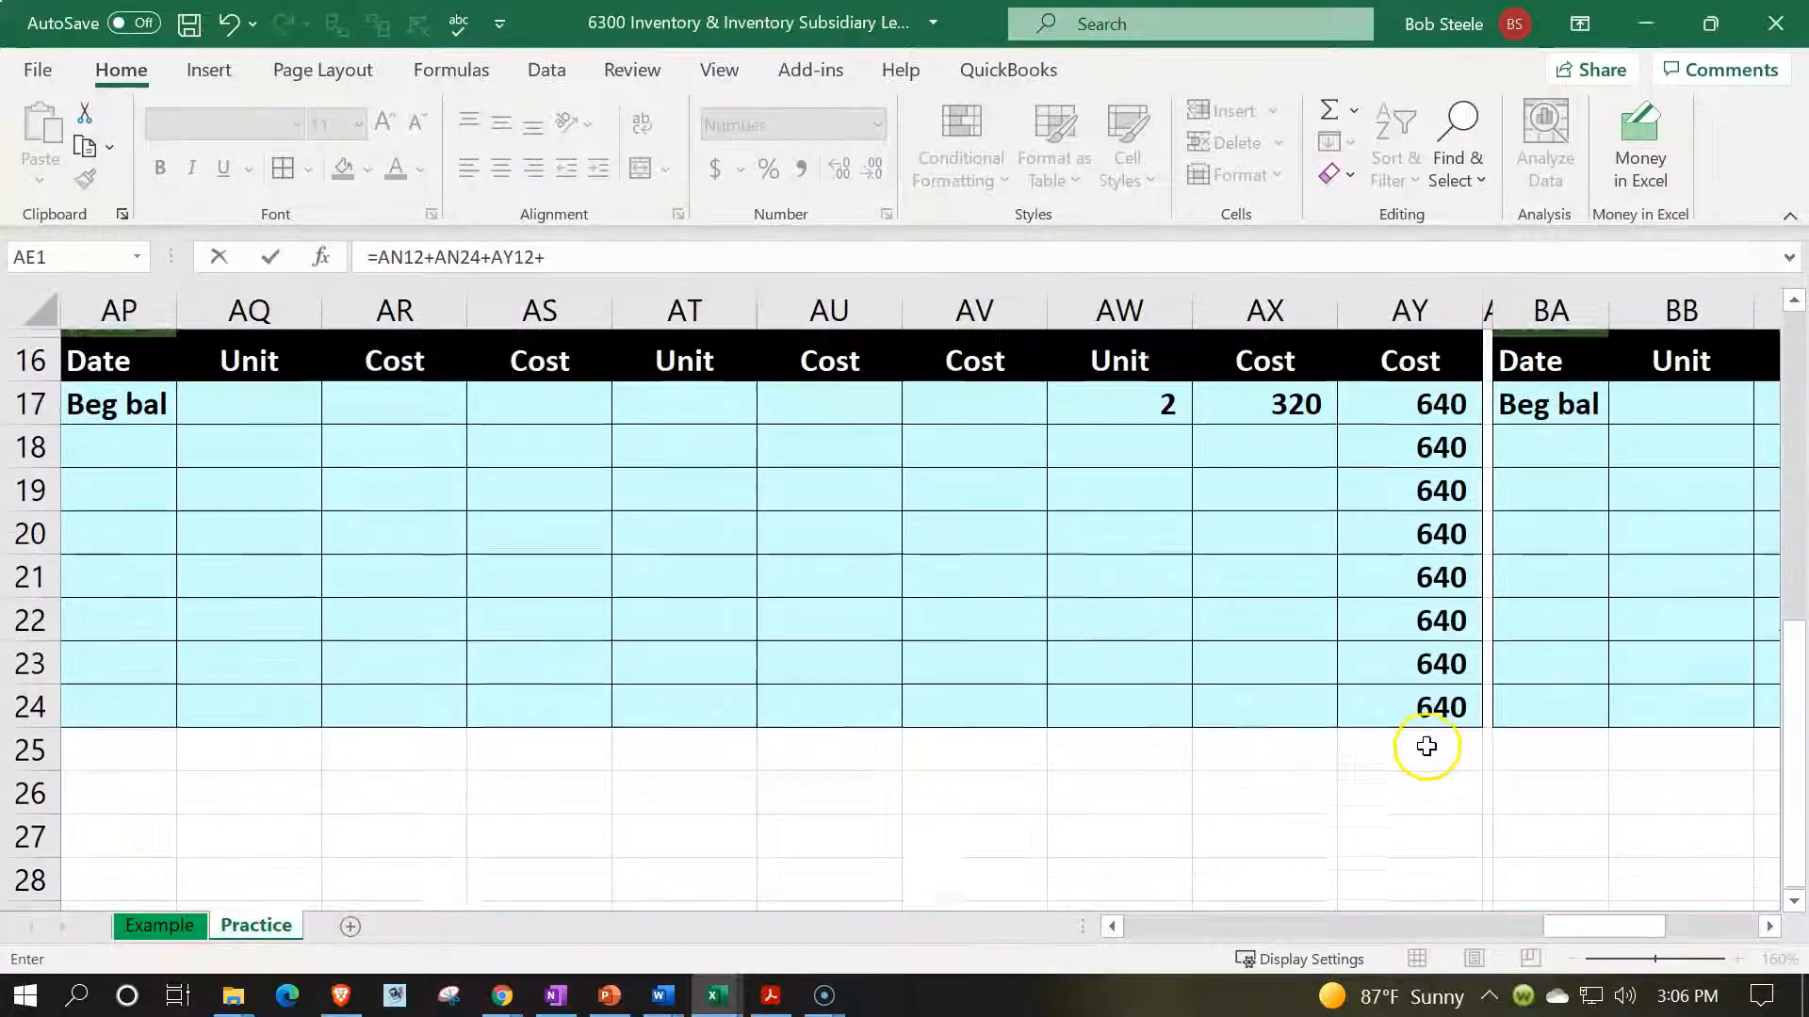
pyautogui.click(1417, 705)
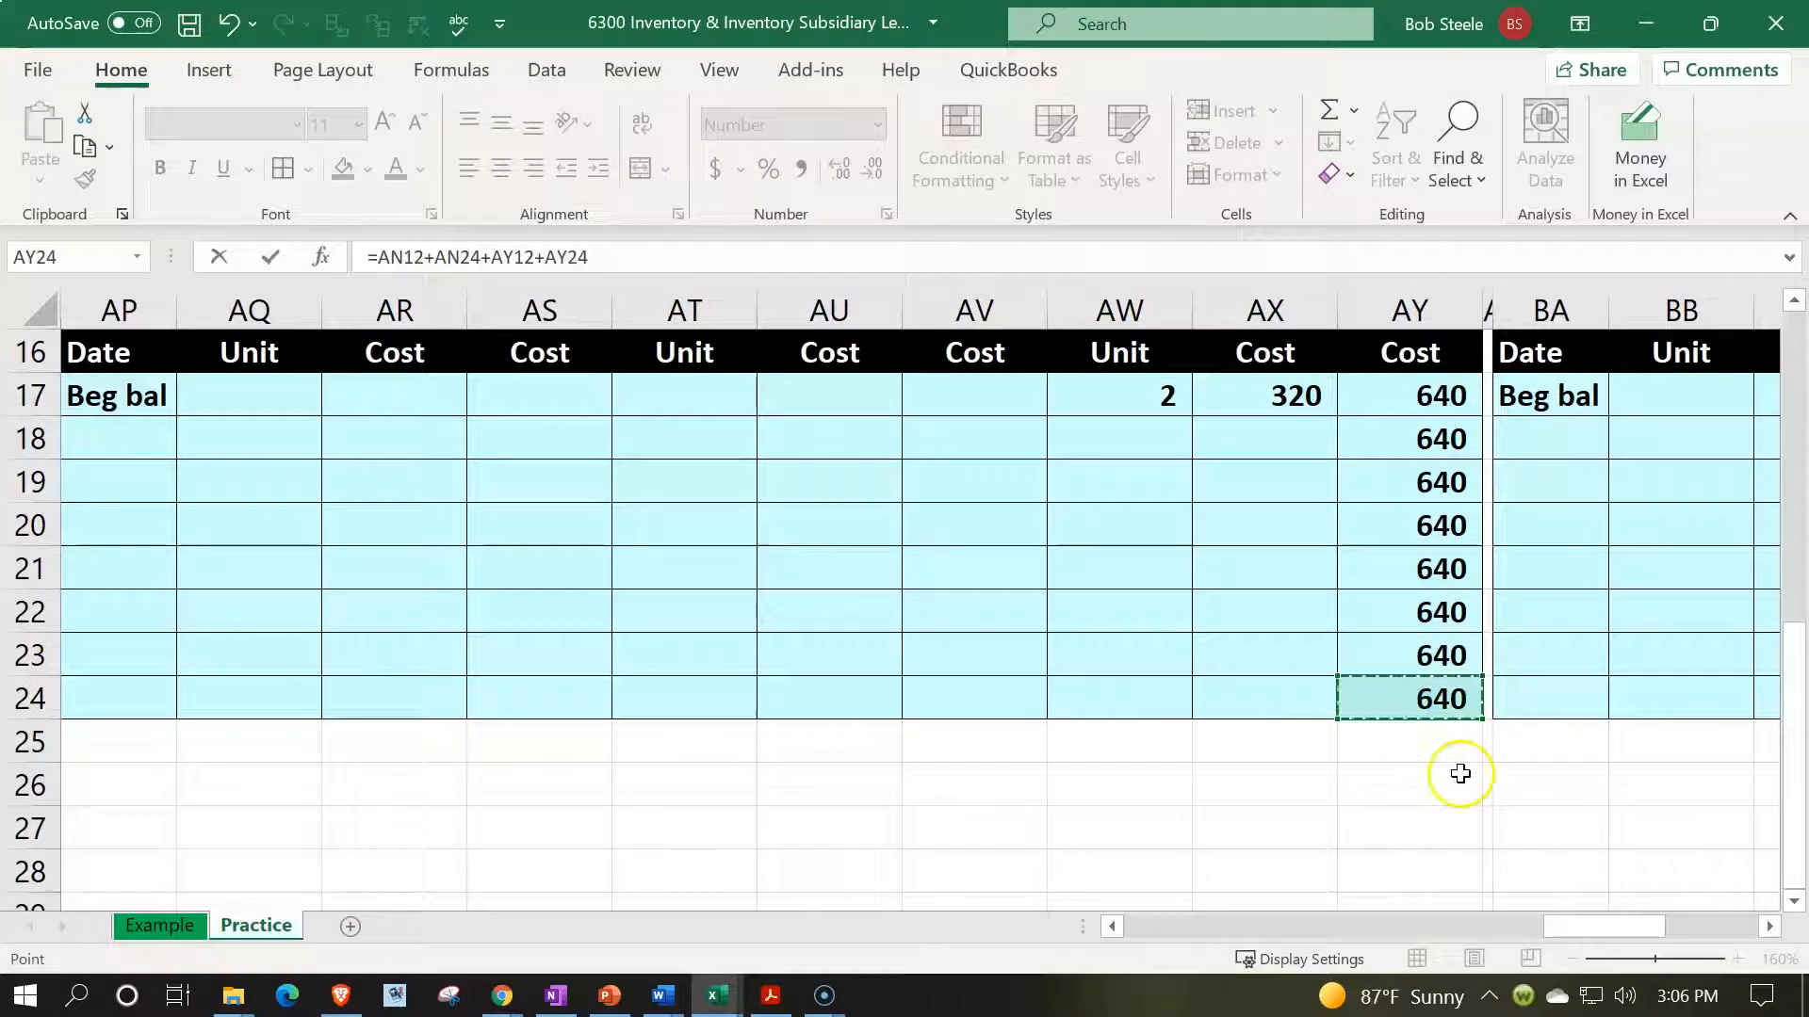
pyautogui.write('+')
# - Complete the AE1 total by adding the last two items' ending costs, cells BJ12 and BJ24
pyautogui.scroll(4, 1460, 773)
pyautogui.moveTo(1607, 925); pyautogui.dragTo(1699, 919)
pyautogui.click(1592, 697)
pyautogui.write('+')
pyautogui.scroll(-3, 1592, 697)
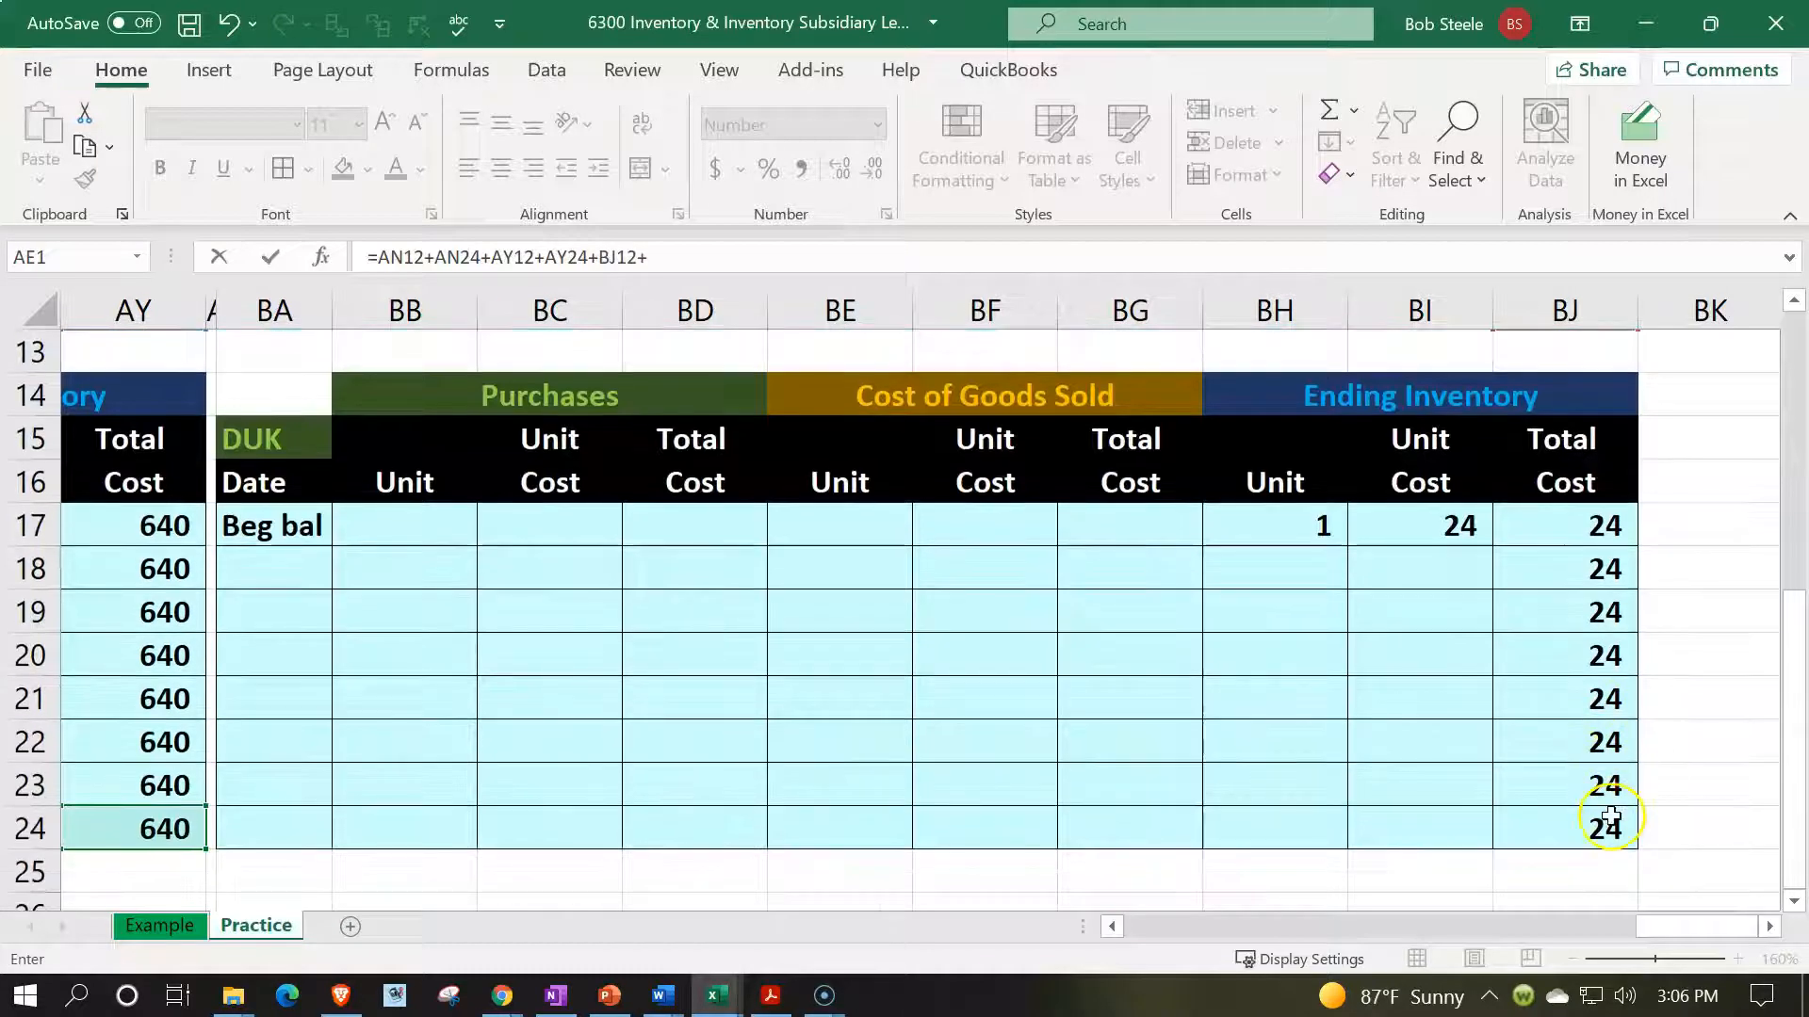
pyautogui.click(1611, 816)
pyautogui.press('Return')
# - Trace the precedents of the total in AE1 and follow the arrows across the item ledgers
pyautogui.press('Up')
pyautogui.press('Left')
pyautogui.press('Left')
pyautogui.press('Left')
pyautogui.press('Right')
pyautogui.press('Right')
pyautogui.press('Right')
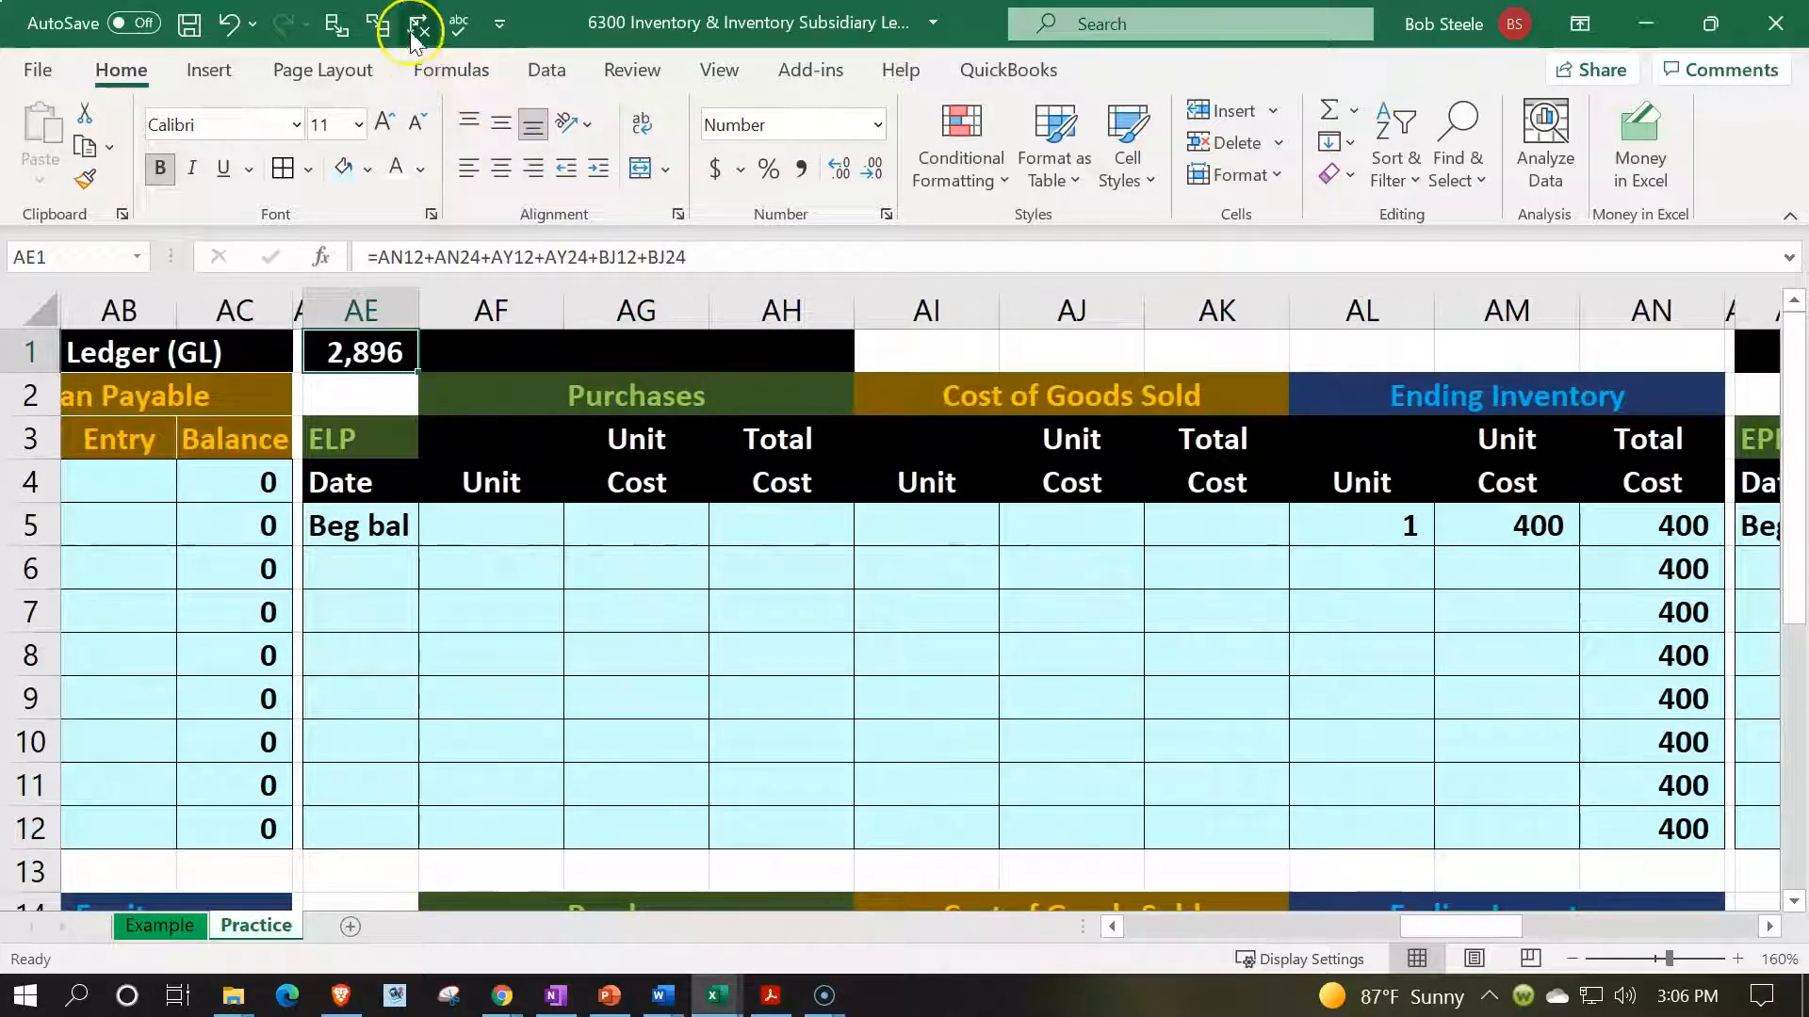
pyautogui.click(332, 41)
pyautogui.scroll(-4, 836, 537)
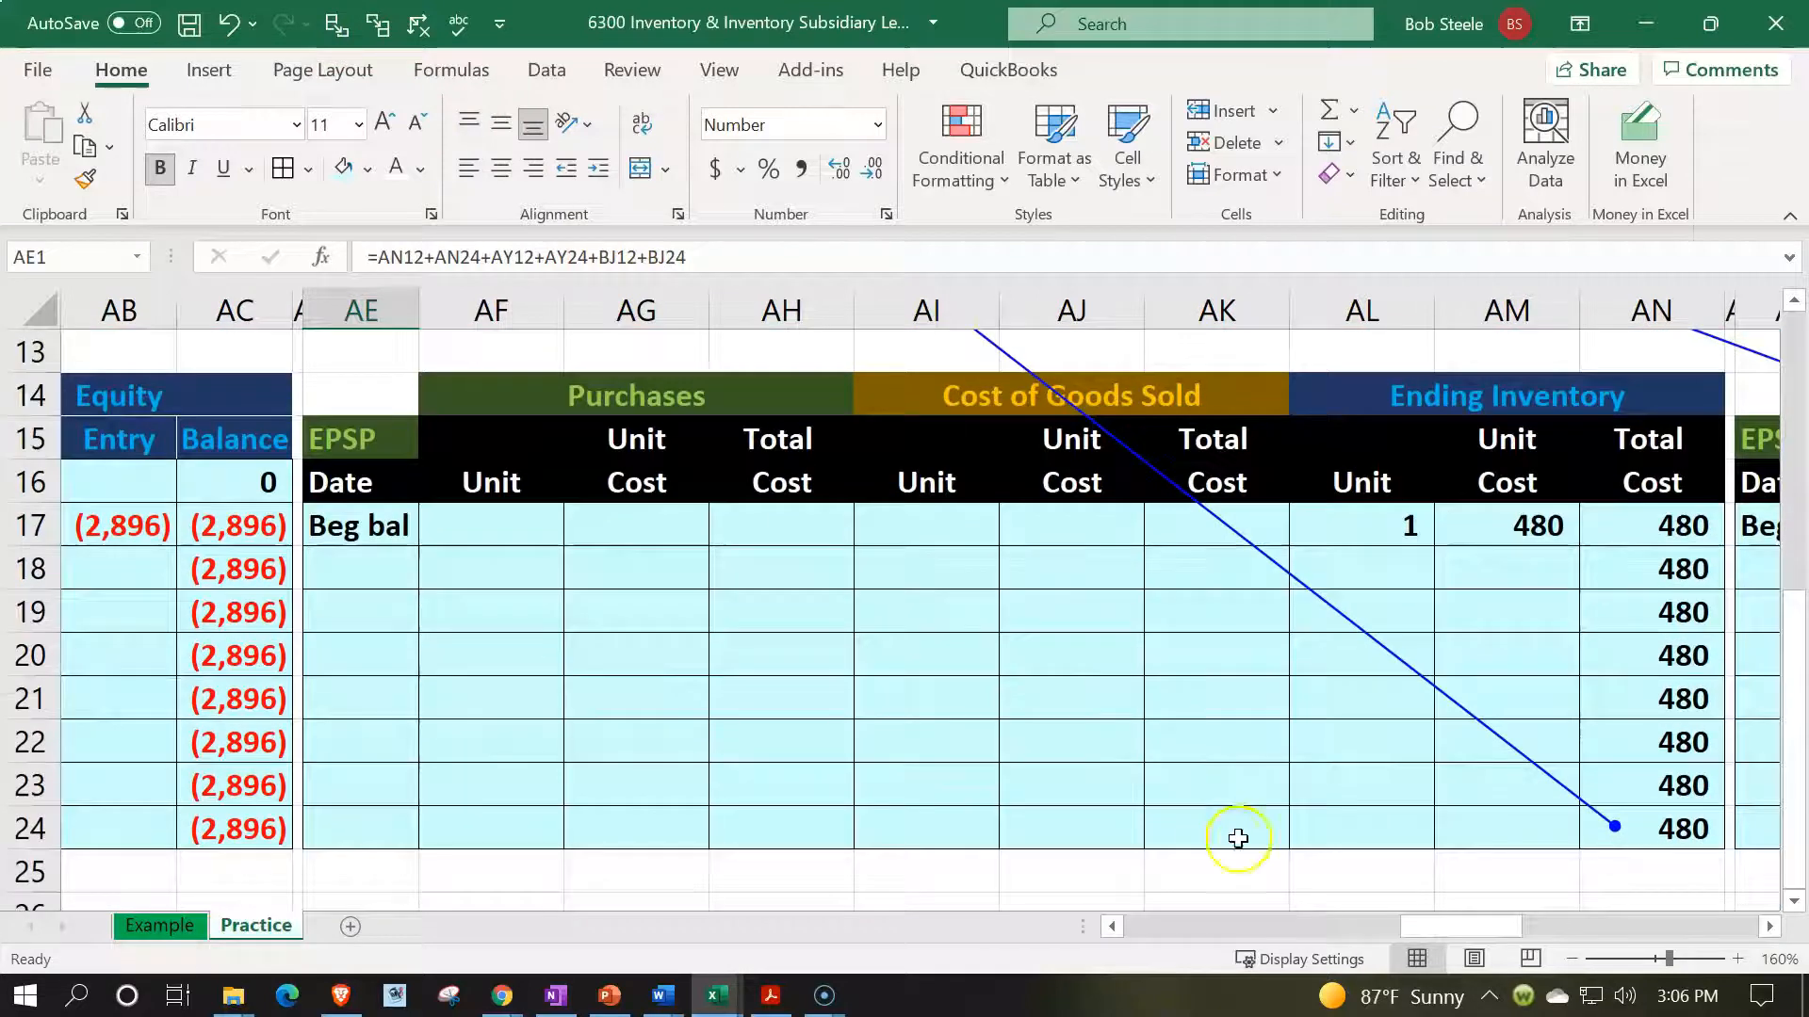
pyautogui.moveTo(1421, 934); pyautogui.dragTo(1639, 933)
pyautogui.scroll(2, 1555, 904)
pyautogui.scroll(-2, 1627, 759)
pyautogui.scroll(-1, 1626, 760)
pyautogui.press('Down')
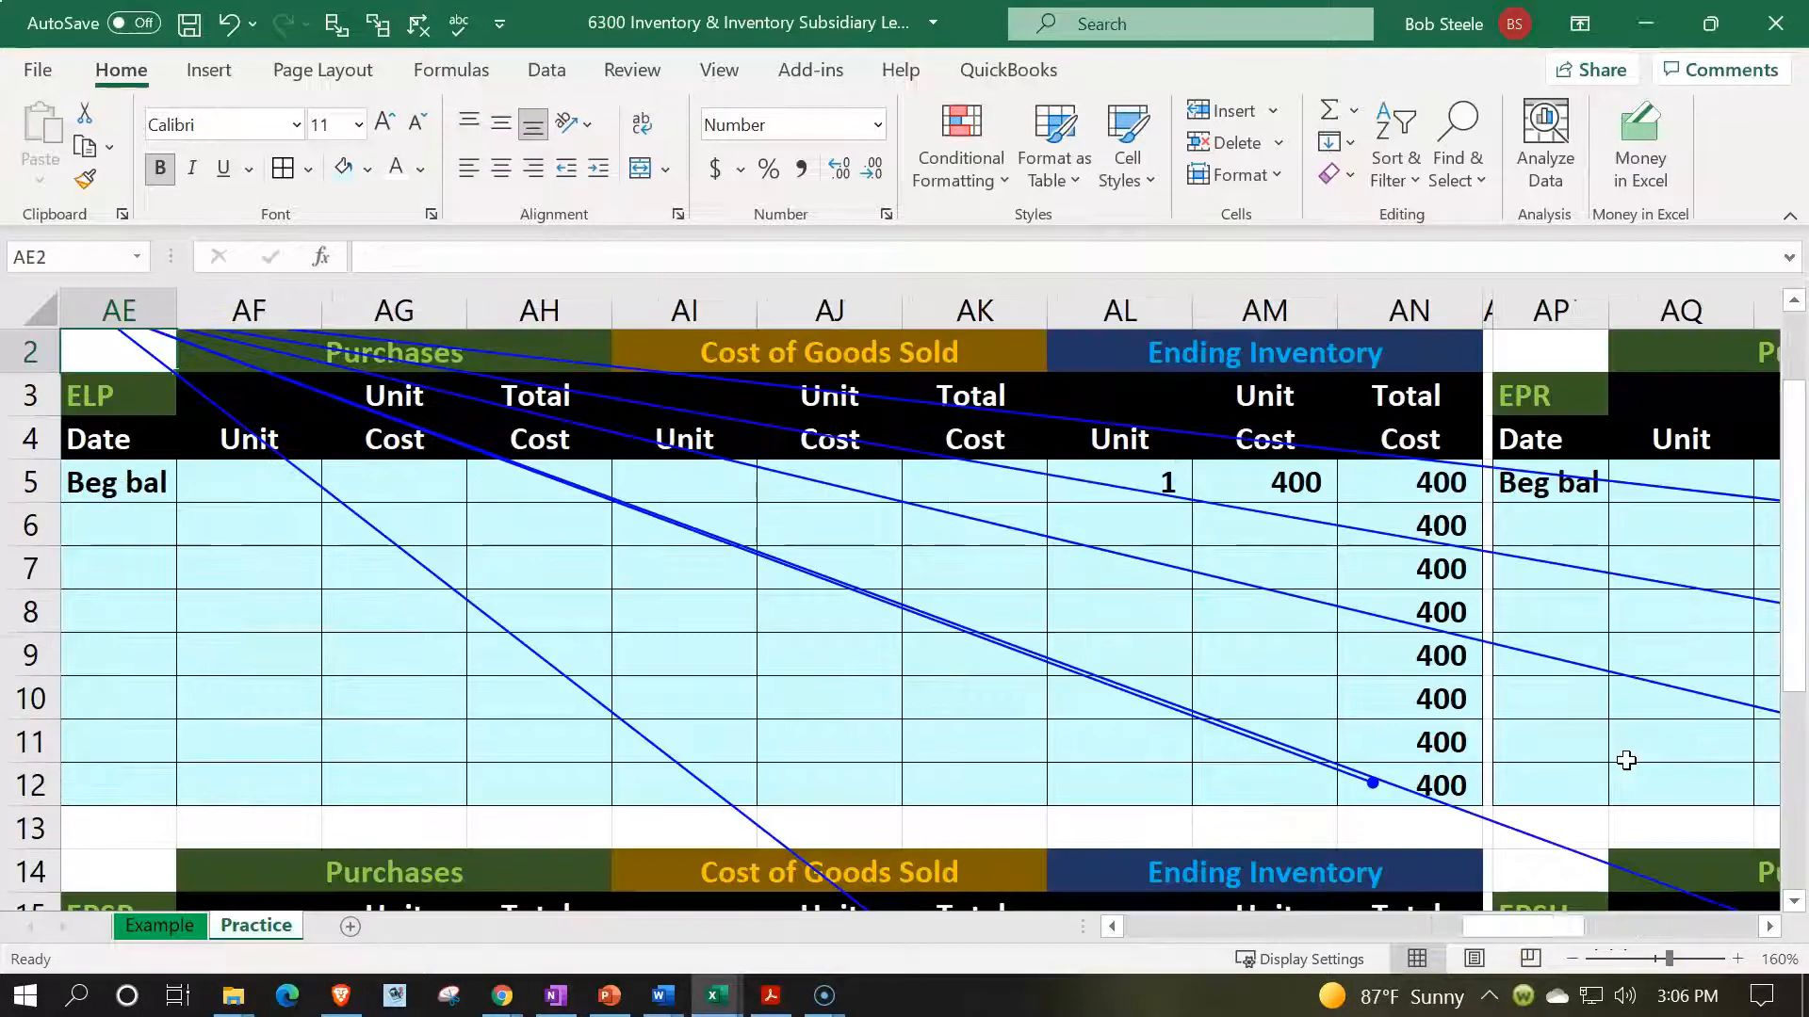
pyautogui.press('Up')
pyautogui.hscroll(-3, 1626, 760)
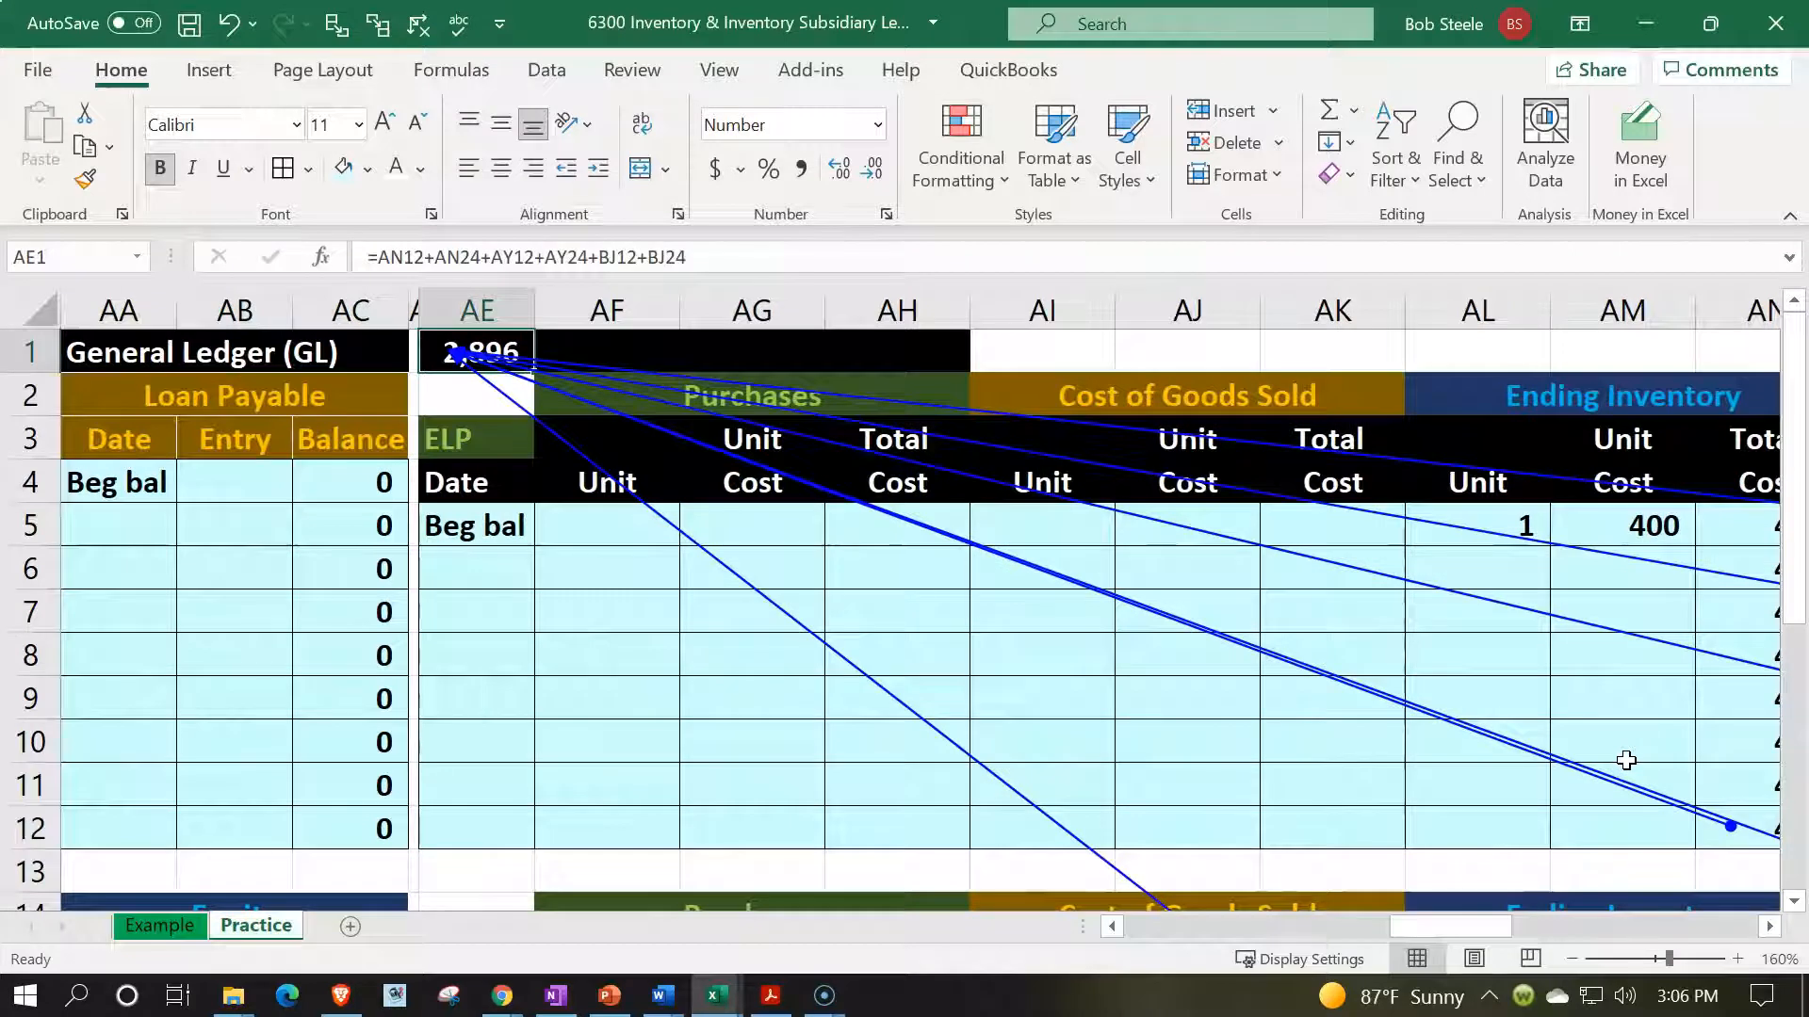
# - Enter the check formula =AE1-I6 in AF1, subtracting the trial balance's ending Inventory from the subsidiary ledger total
pyautogui.press('Right')
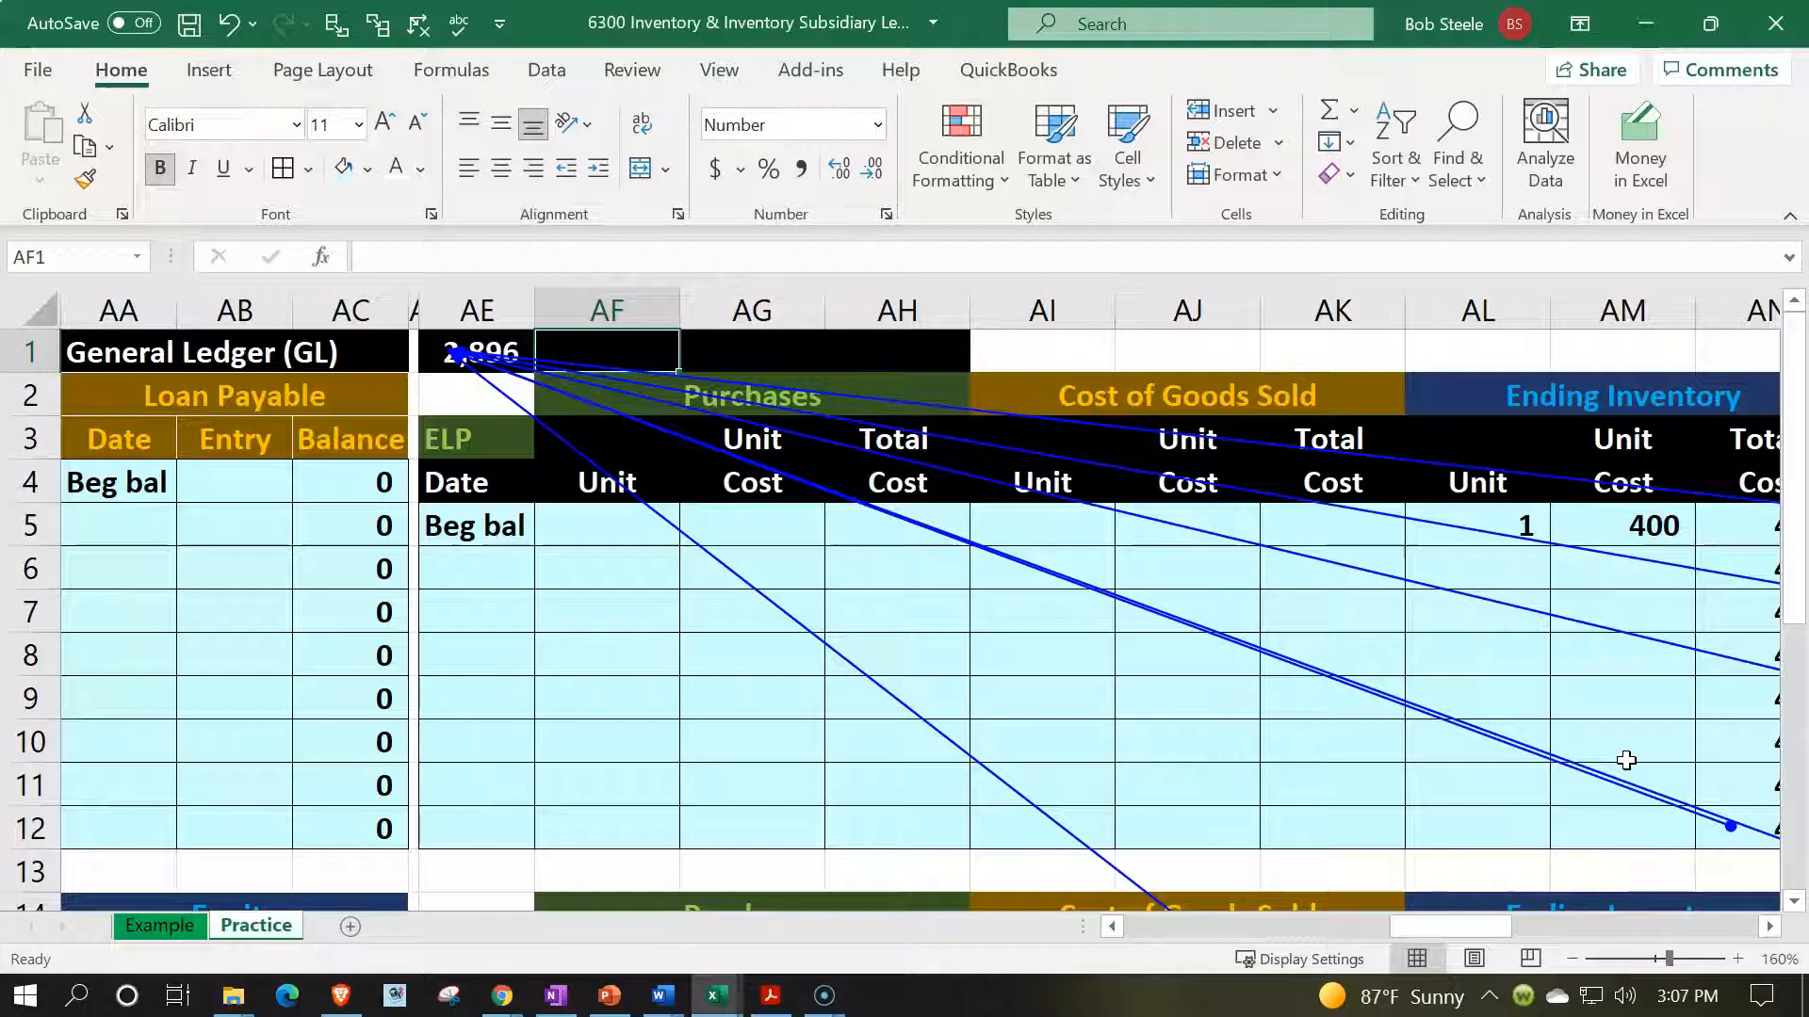
pyautogui.write('=')
pyautogui.press('Left')
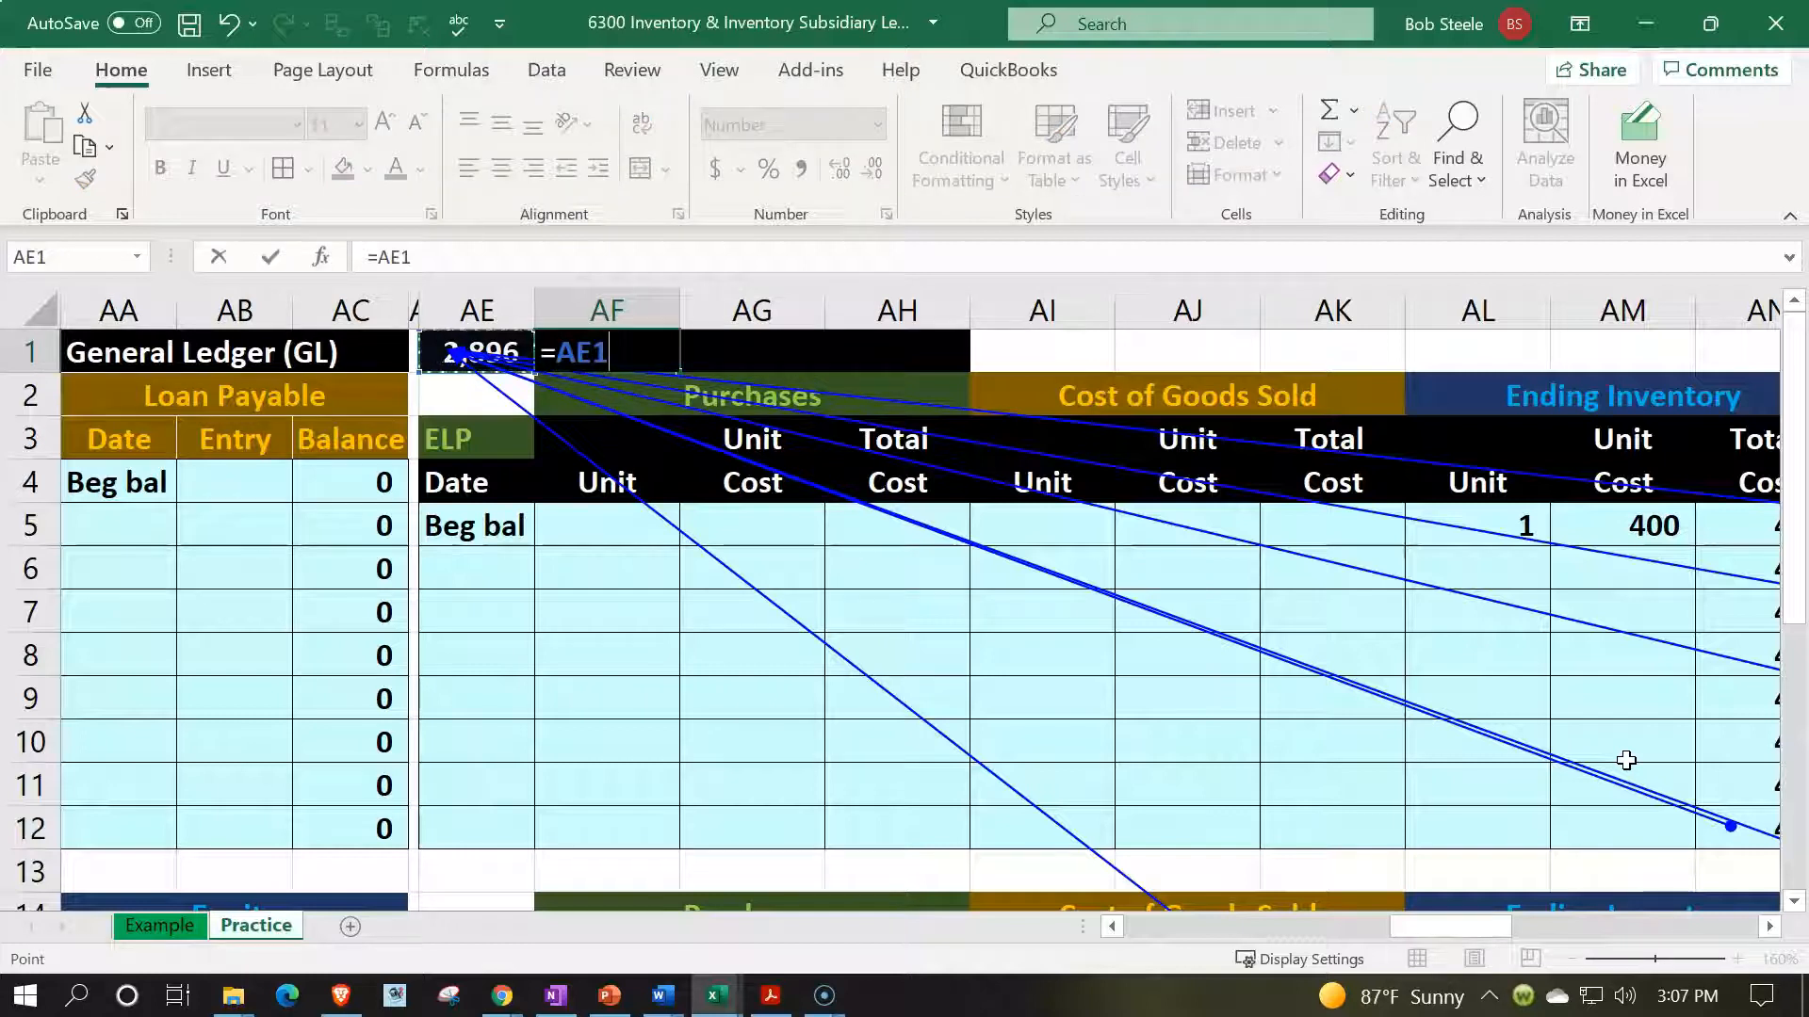
pyautogui.write('-')
pyautogui.press('Left')
pyautogui.press('Left')
pyautogui.press('Left')
pyautogui.press('Left')
pyautogui.press('Left')
pyautogui.press('Left')
pyautogui.press('Left')
pyautogui.press('Left')
pyautogui.press('Left')
pyautogui.press('Left')
pyautogui.press('Left')
pyautogui.press('Left')
pyautogui.press('Left')
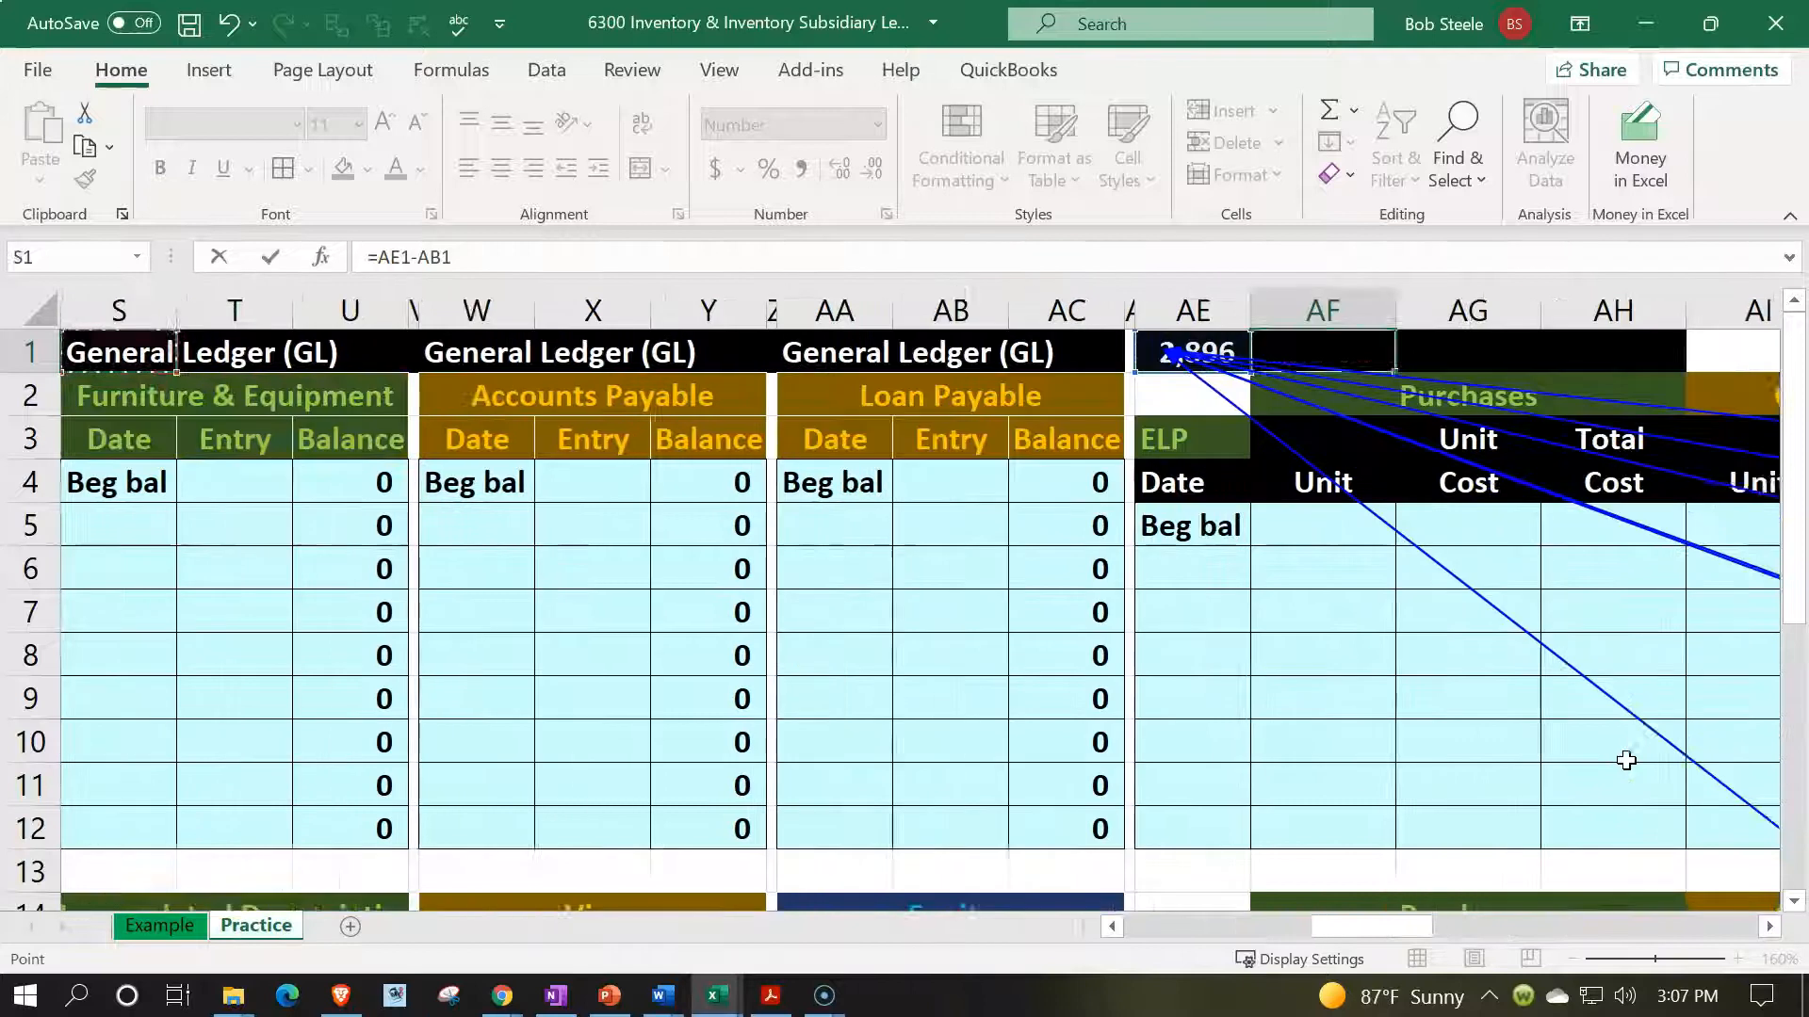
pyautogui.press('Left')
pyautogui.press('Left')
pyautogui.press('Left')
pyautogui.press('Left')
pyautogui.press('Left')
pyautogui.press('Left')
pyautogui.press('Left')
pyautogui.press('Left')
pyautogui.press('Left')
pyautogui.press('Left')
pyautogui.press('Left')
pyautogui.press('Left')
pyautogui.press('Left')
pyautogui.press('Left')
pyautogui.press('Left')
pyautogui.press('Left')
pyautogui.press('Left')
pyautogui.press('Left')
pyautogui.press('Down')
pyautogui.press('Down')
pyautogui.press('Down')
pyautogui.press('Down')
pyautogui.press('Down')
pyautogui.press('Down')
pyautogui.press('Down')
pyautogui.press('Down')
pyautogui.press('Down')
pyautogui.press('Down')
pyautogui.press('Right')
pyautogui.press('Right')
pyautogui.press('Right')
pyautogui.press('Right')
pyautogui.press('Right')
pyautogui.press('Right')
pyautogui.press('Up')
pyautogui.press('Up')
pyautogui.press('Up')
pyautogui.press('Up')
pyautogui.press('Up')
pyautogui.press('Right')
pyautogui.press('Right')
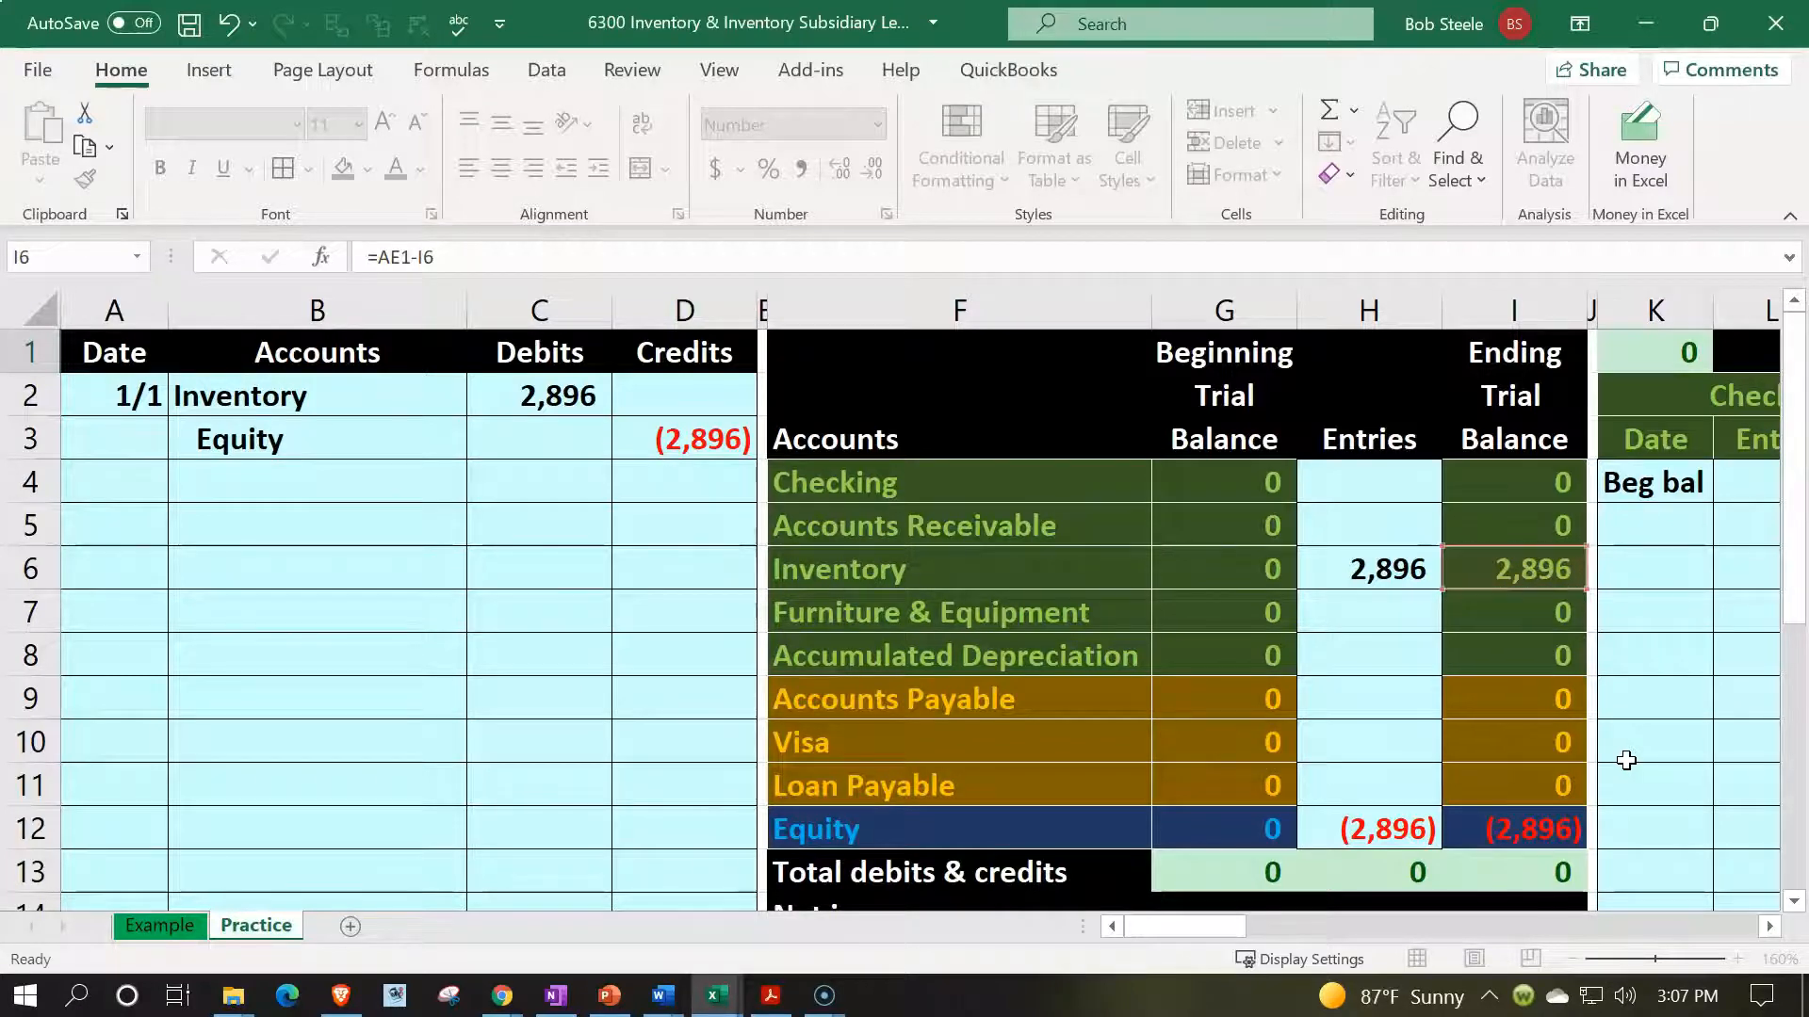
pyautogui.press('Return')
pyautogui.press('Up')
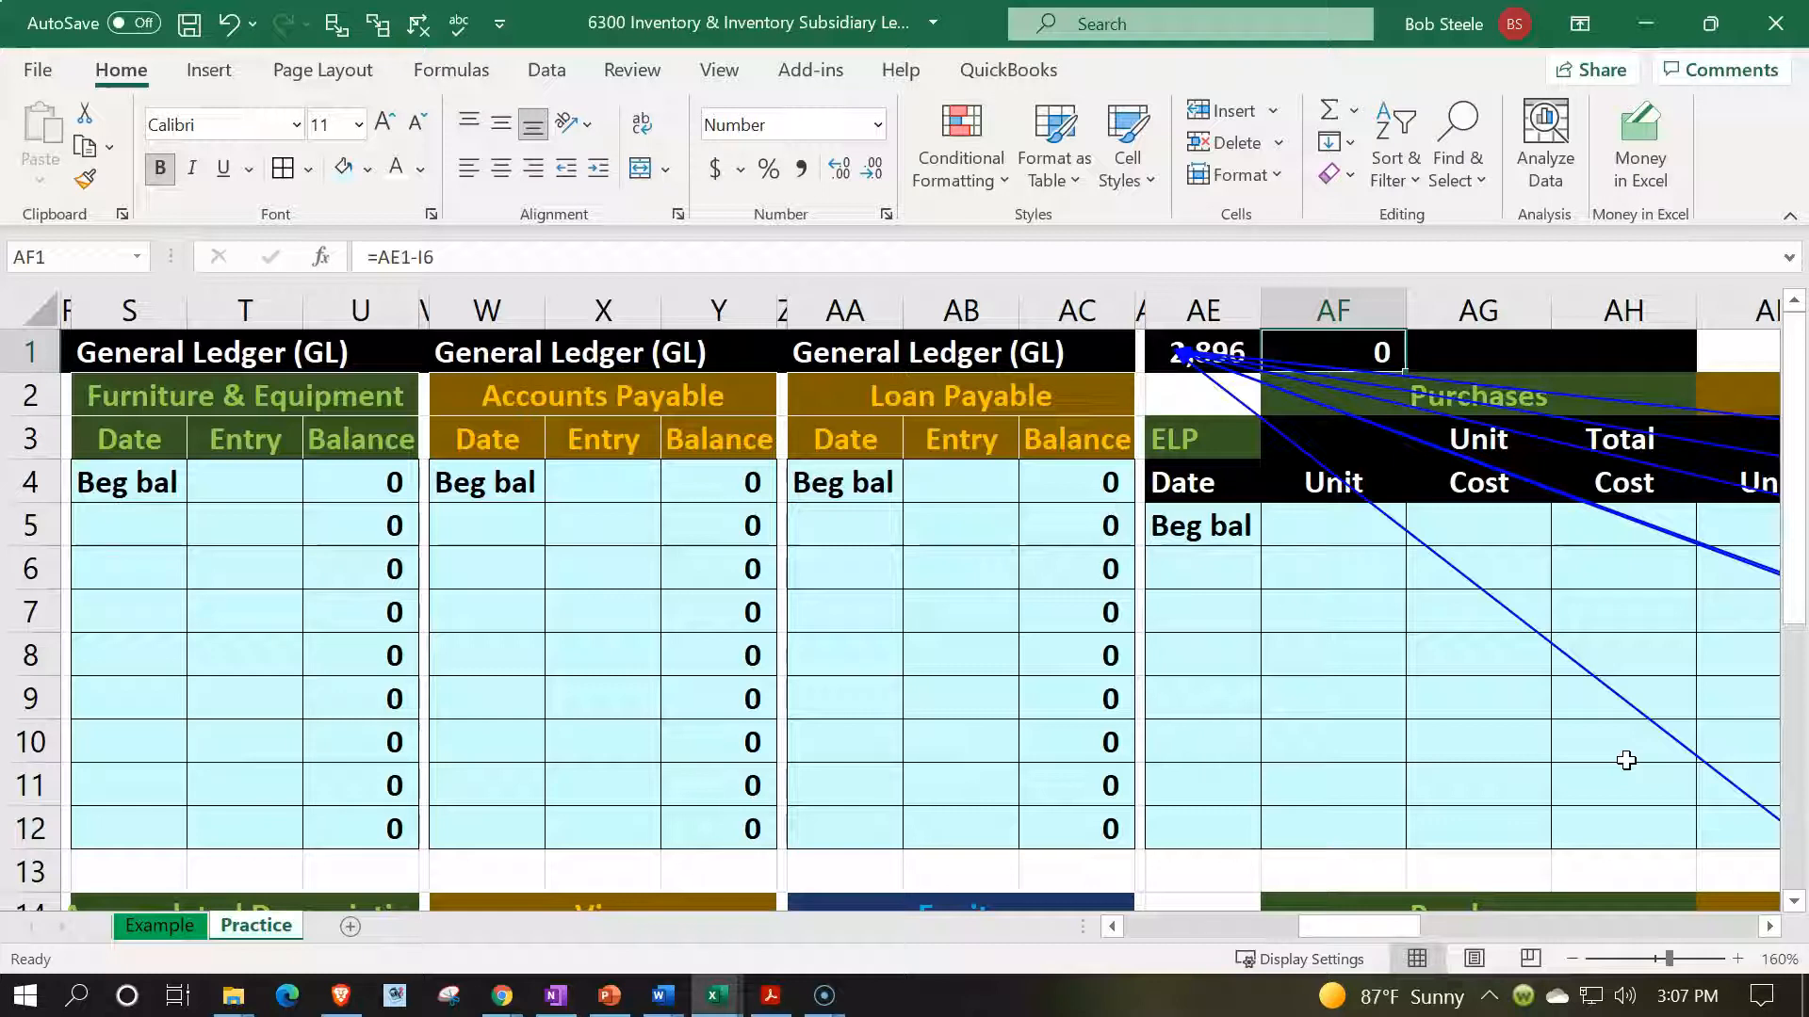
# - Remove the tracer arrows and highlight AF1 with Light Red Fill with Dark Red Text when it is greater than 1
pyautogui.click(1392, 349)
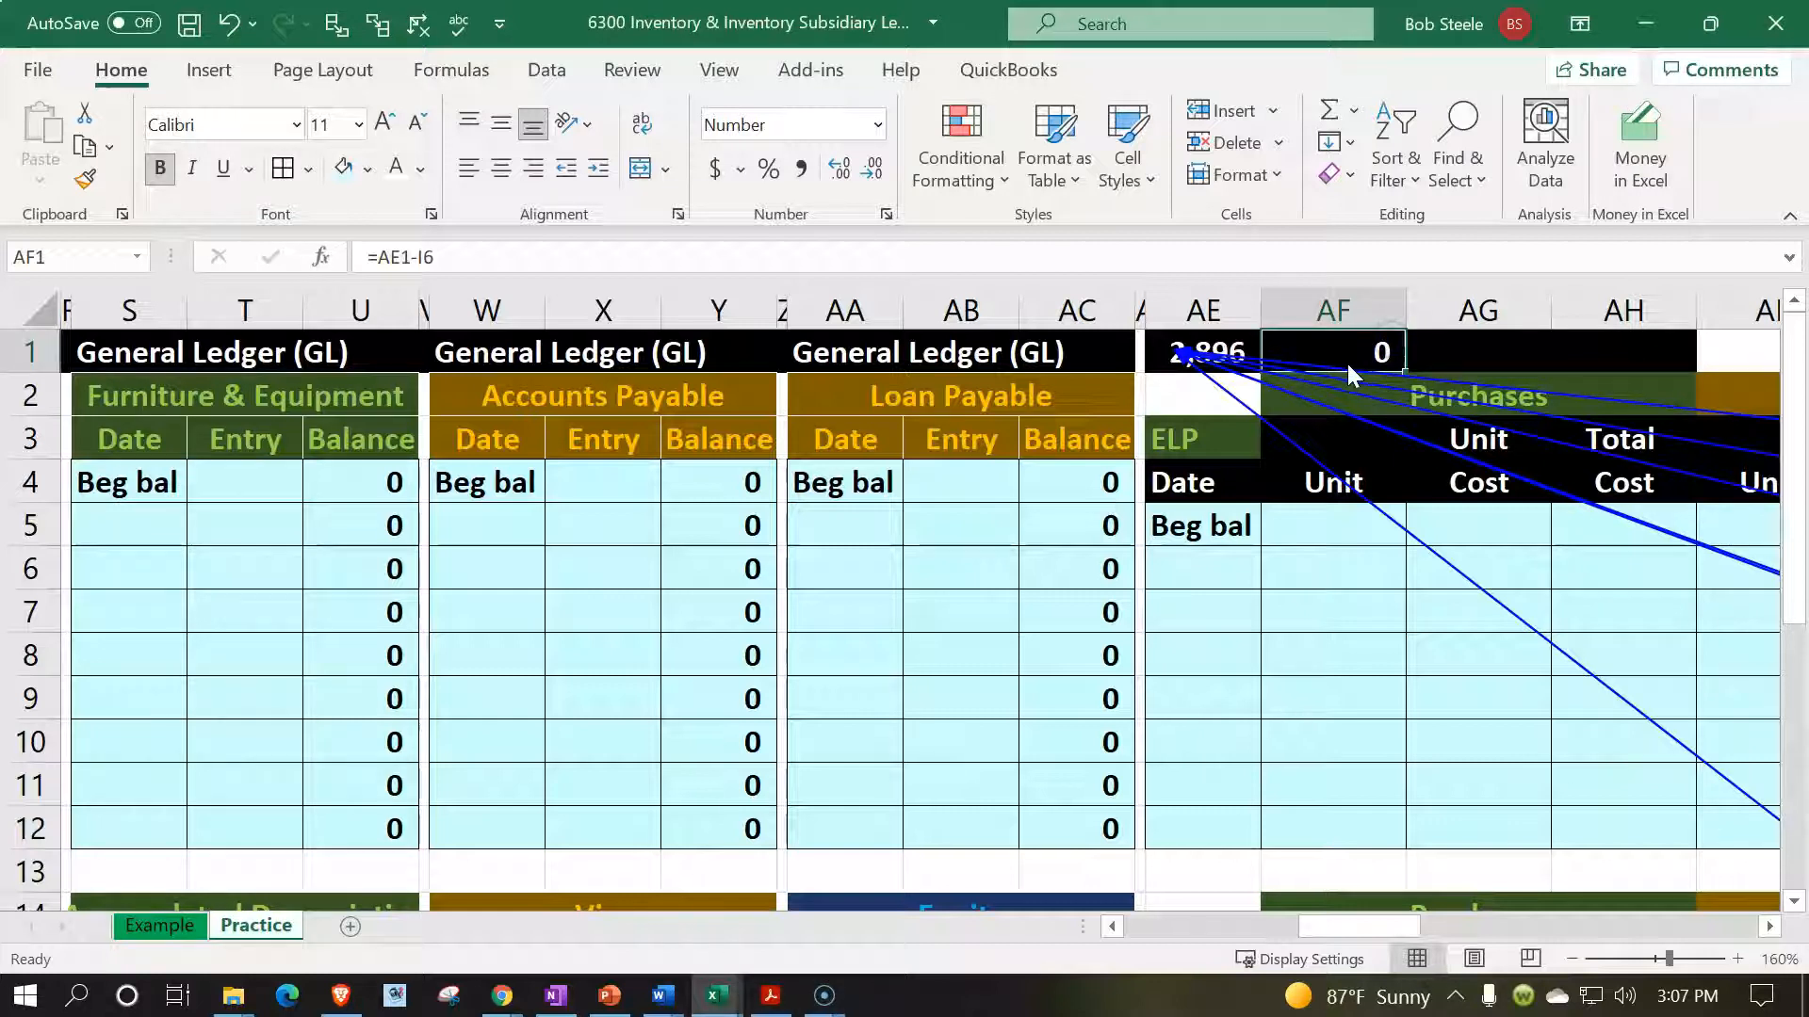
pyautogui.click(417, 24)
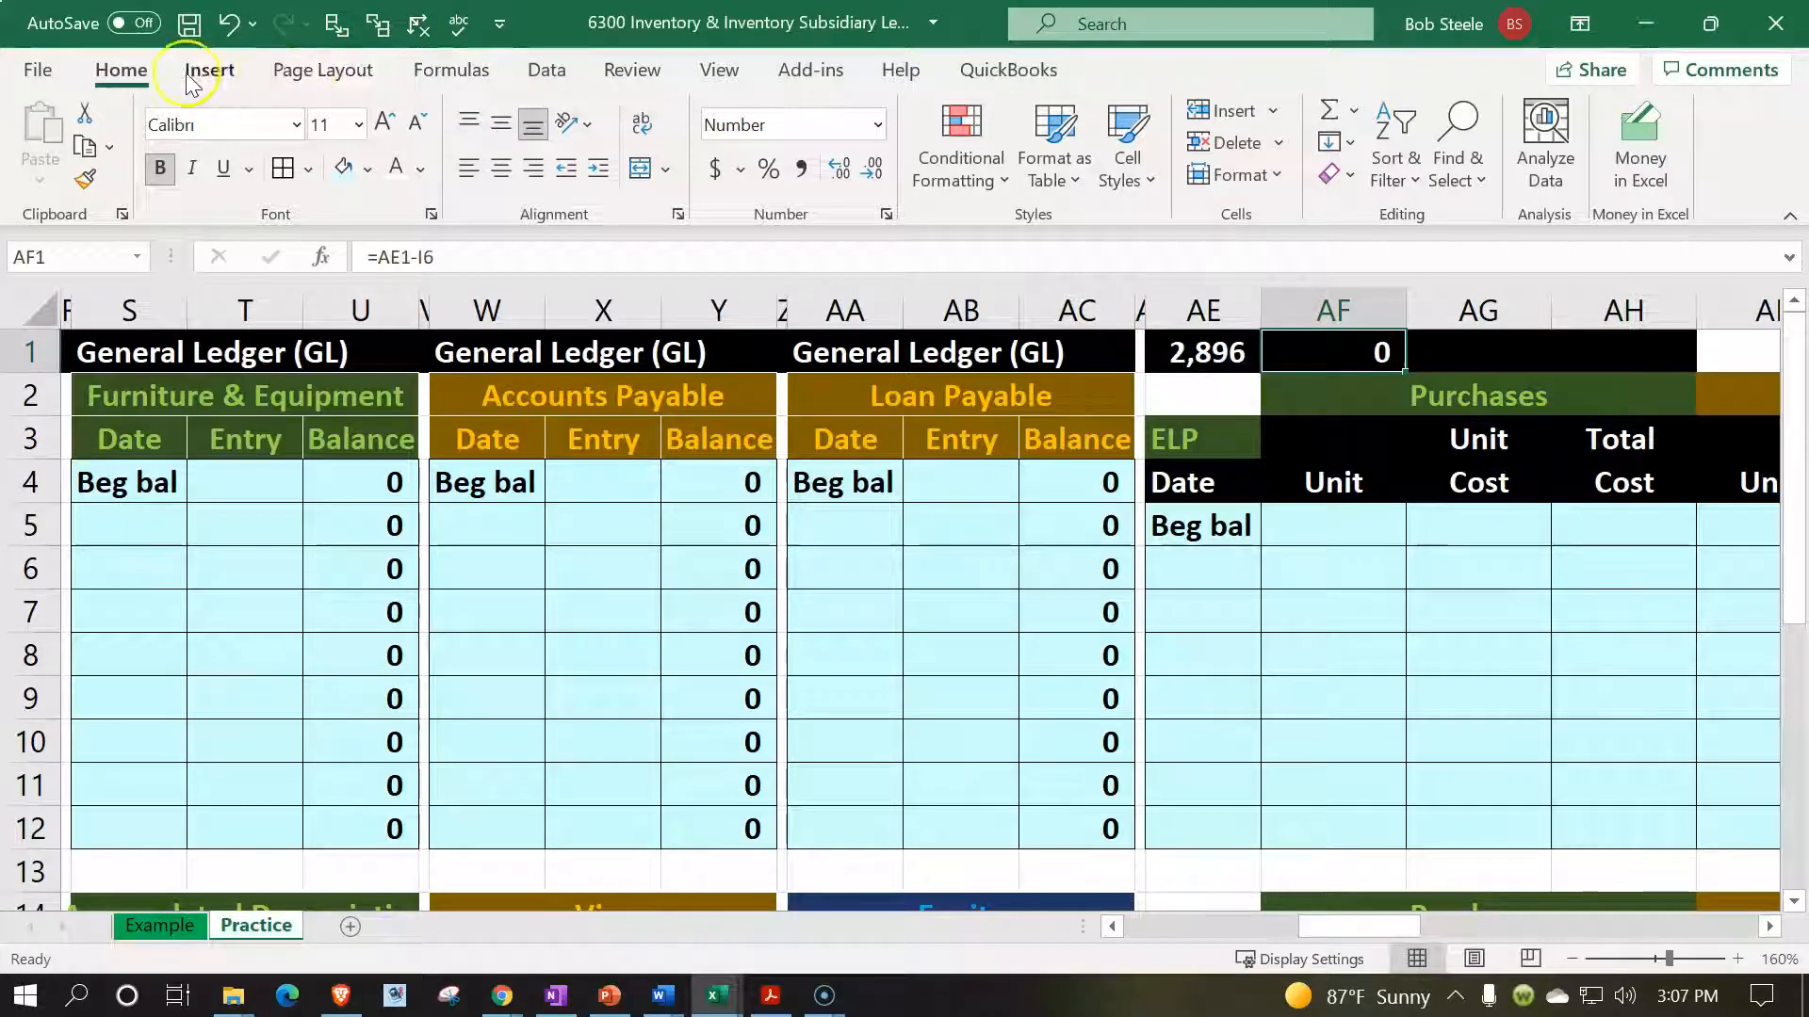
pyautogui.click(976, 167)
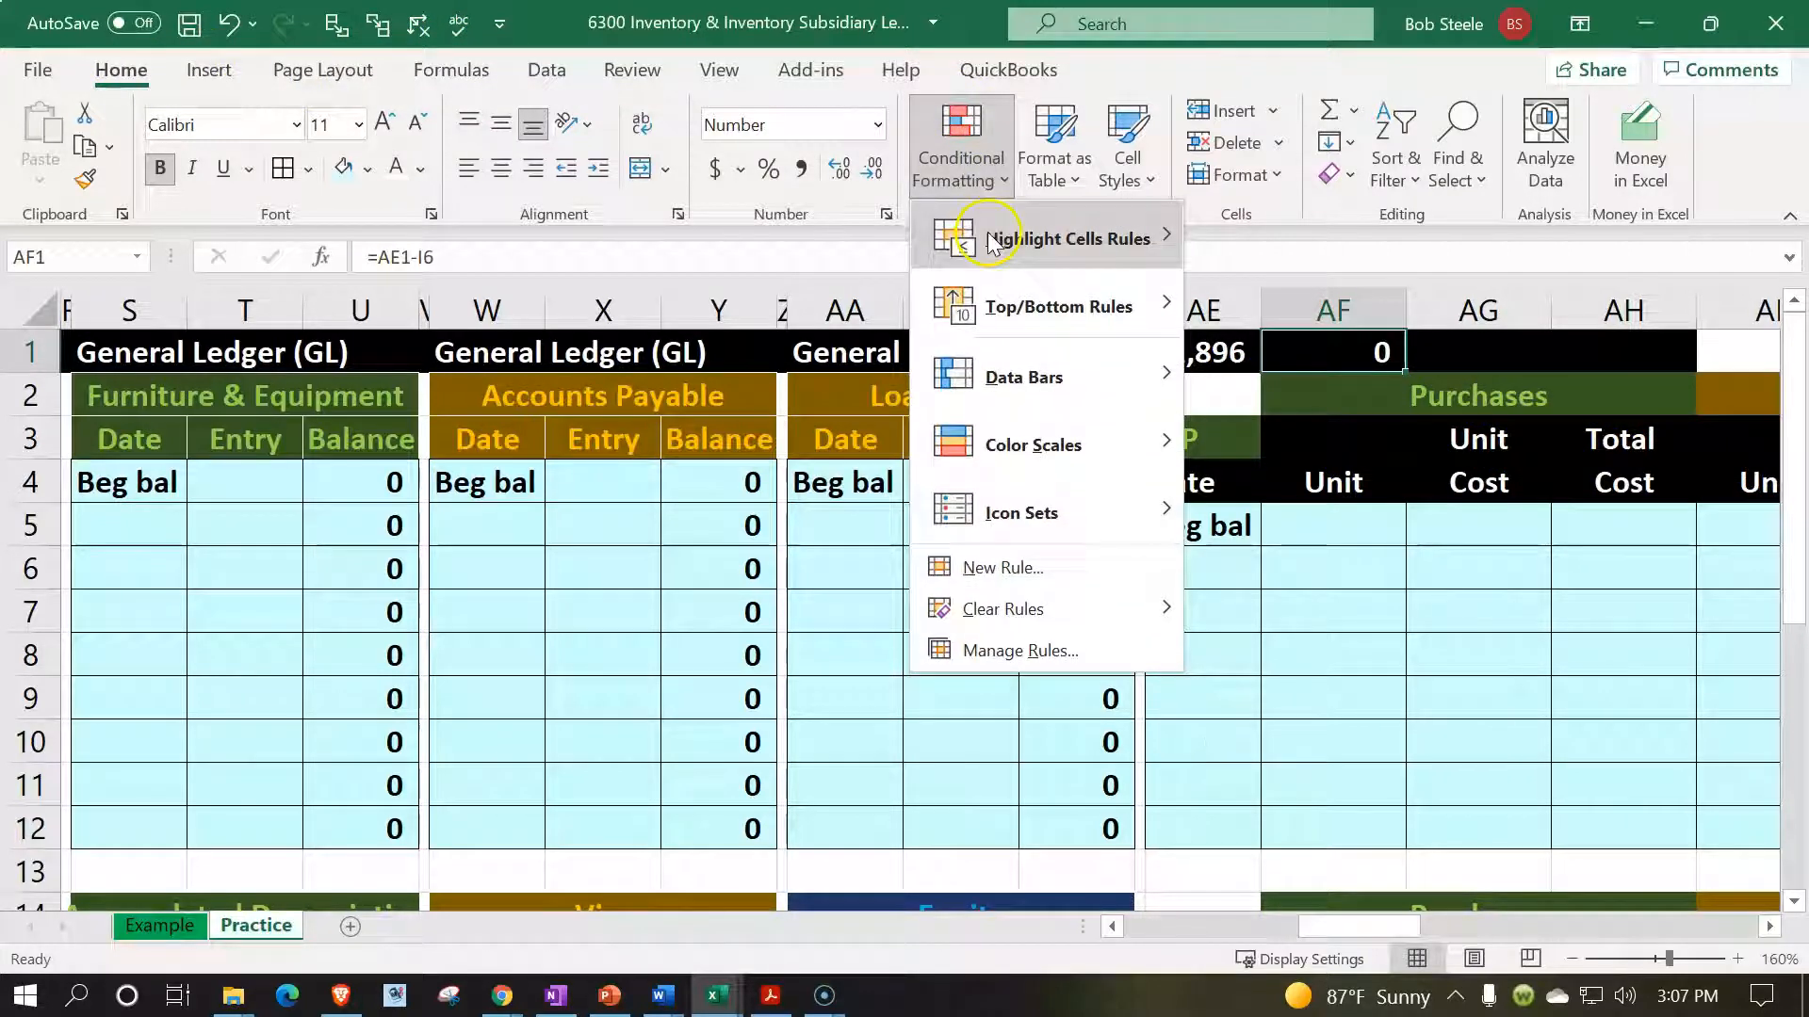
pyautogui.moveTo(980, 235)
pyautogui.click(1281, 273)
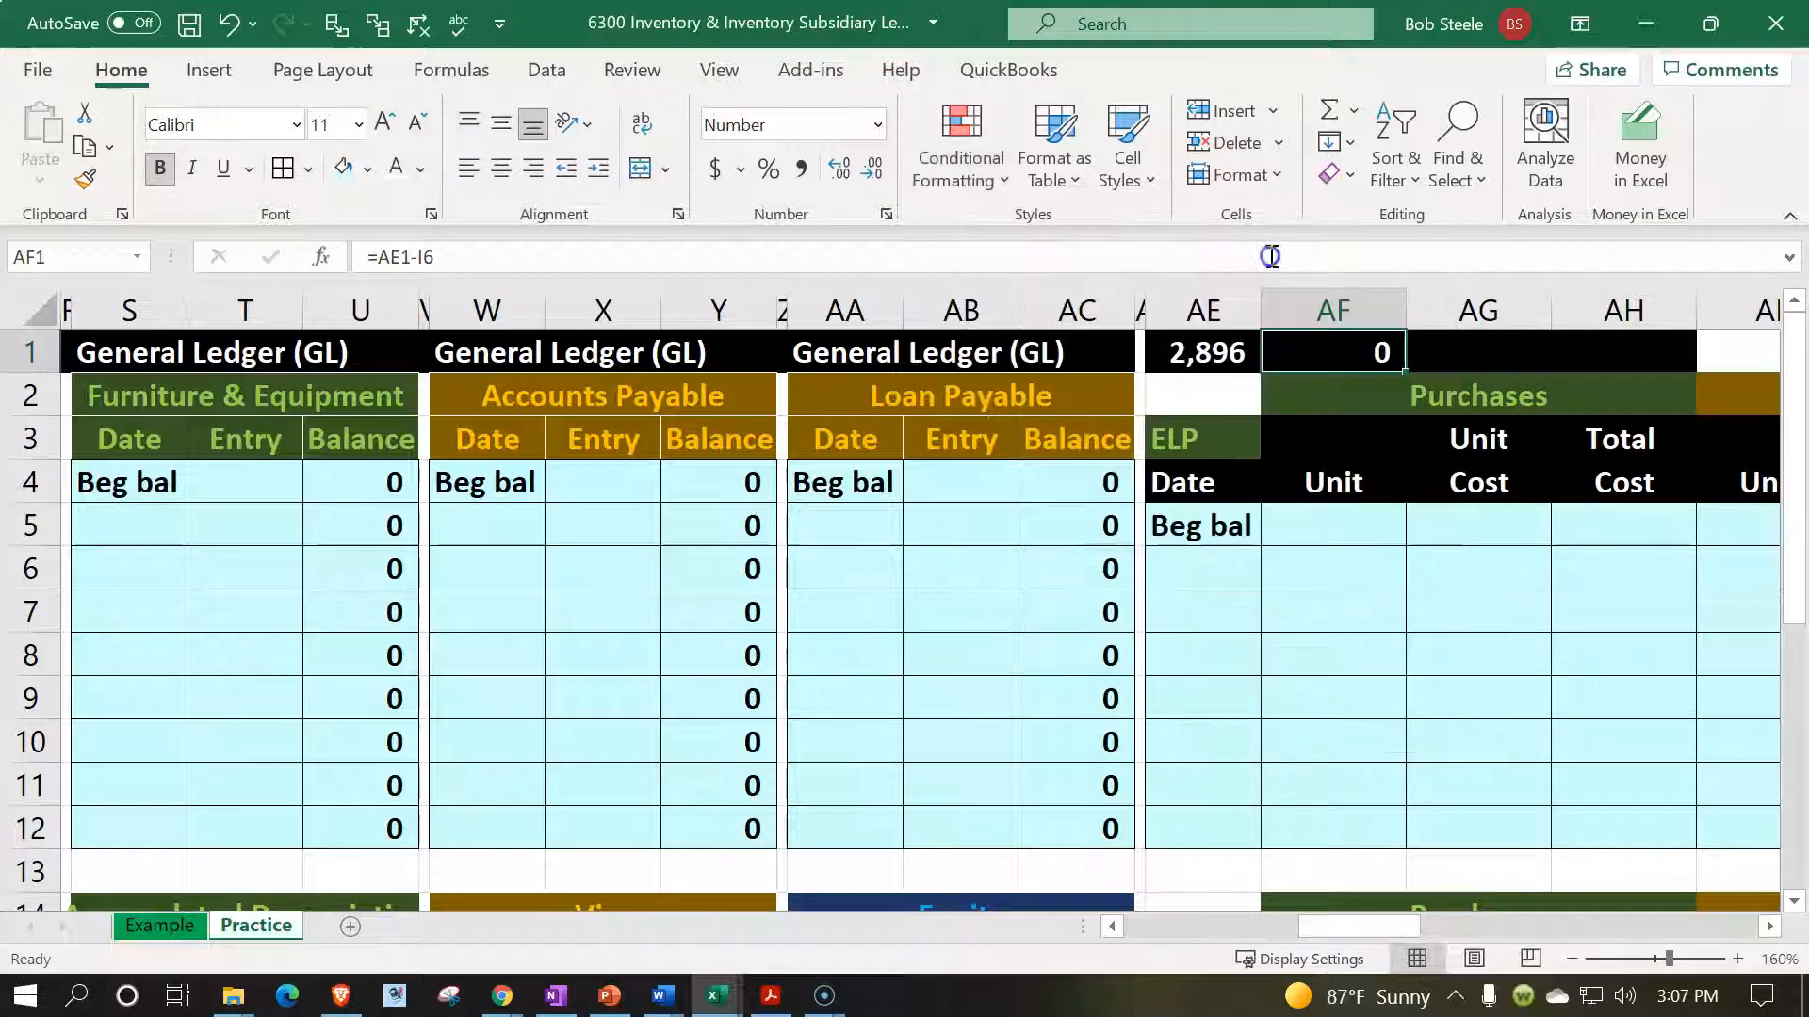
pyautogui.write('1')
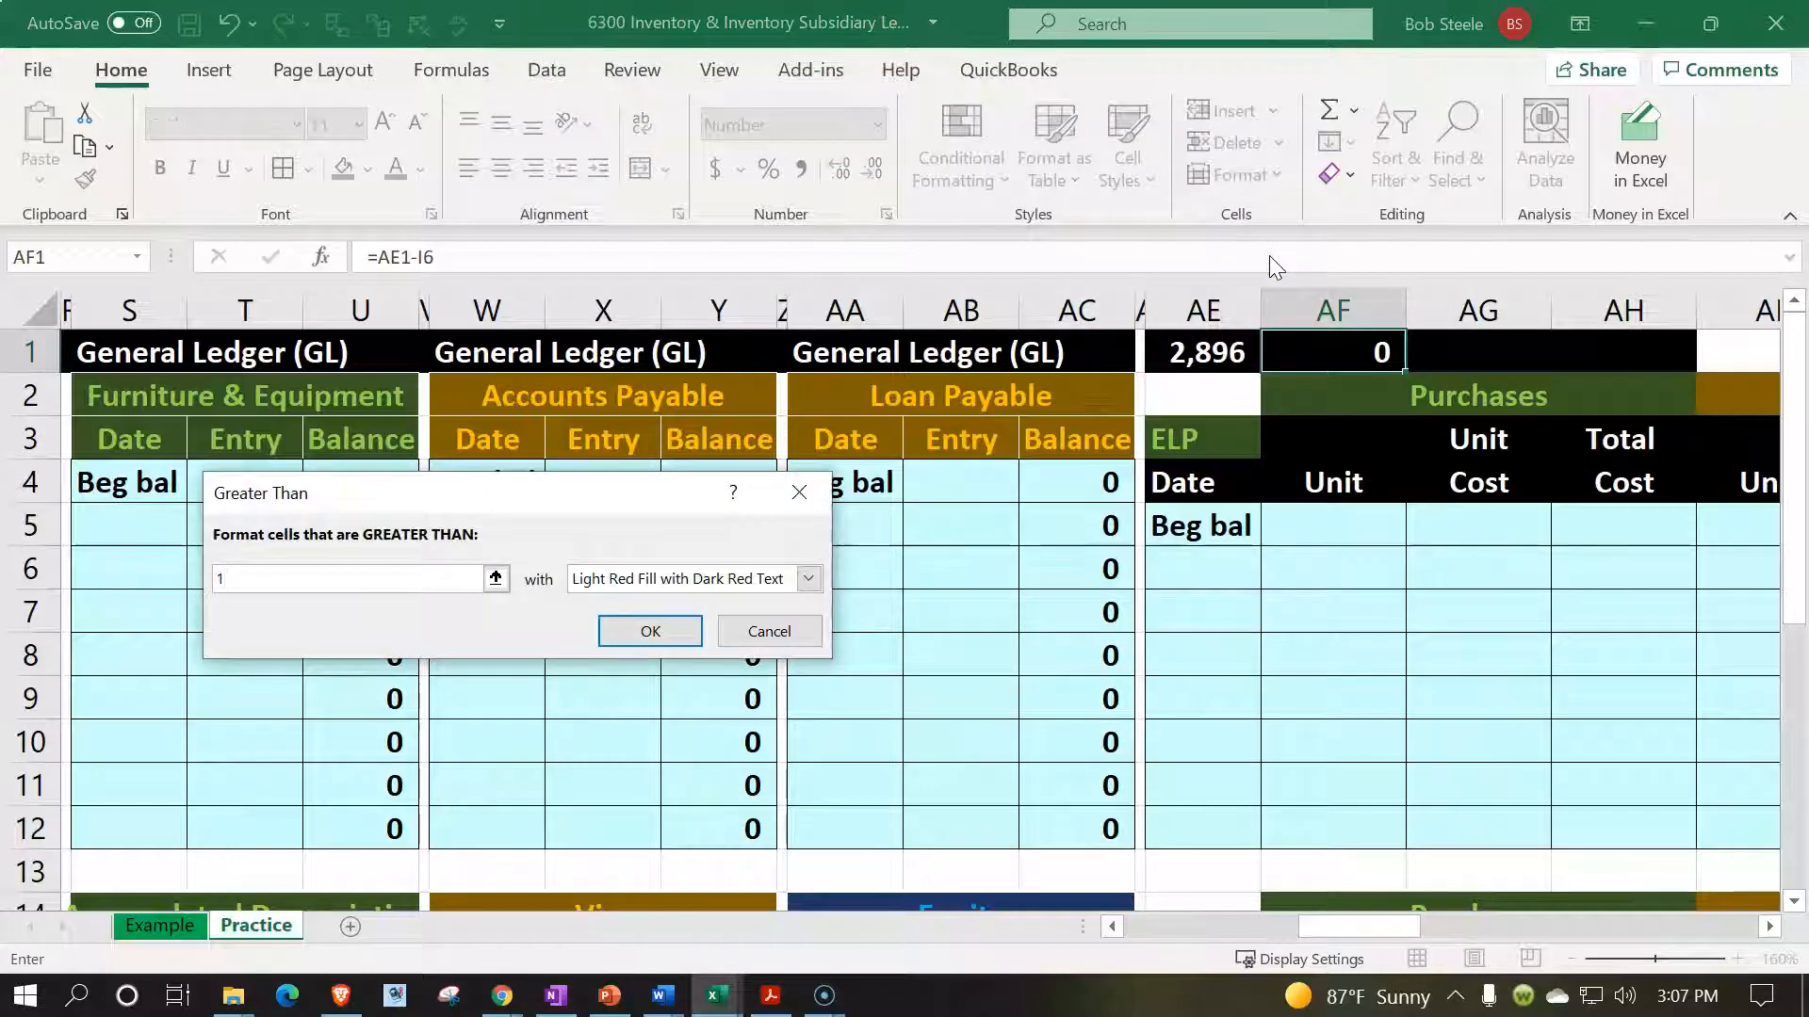
pyautogui.click(650, 632)
# - Test the greater-than rule by entering 2 in AF1, and undo the entry
pyautogui.write('2')
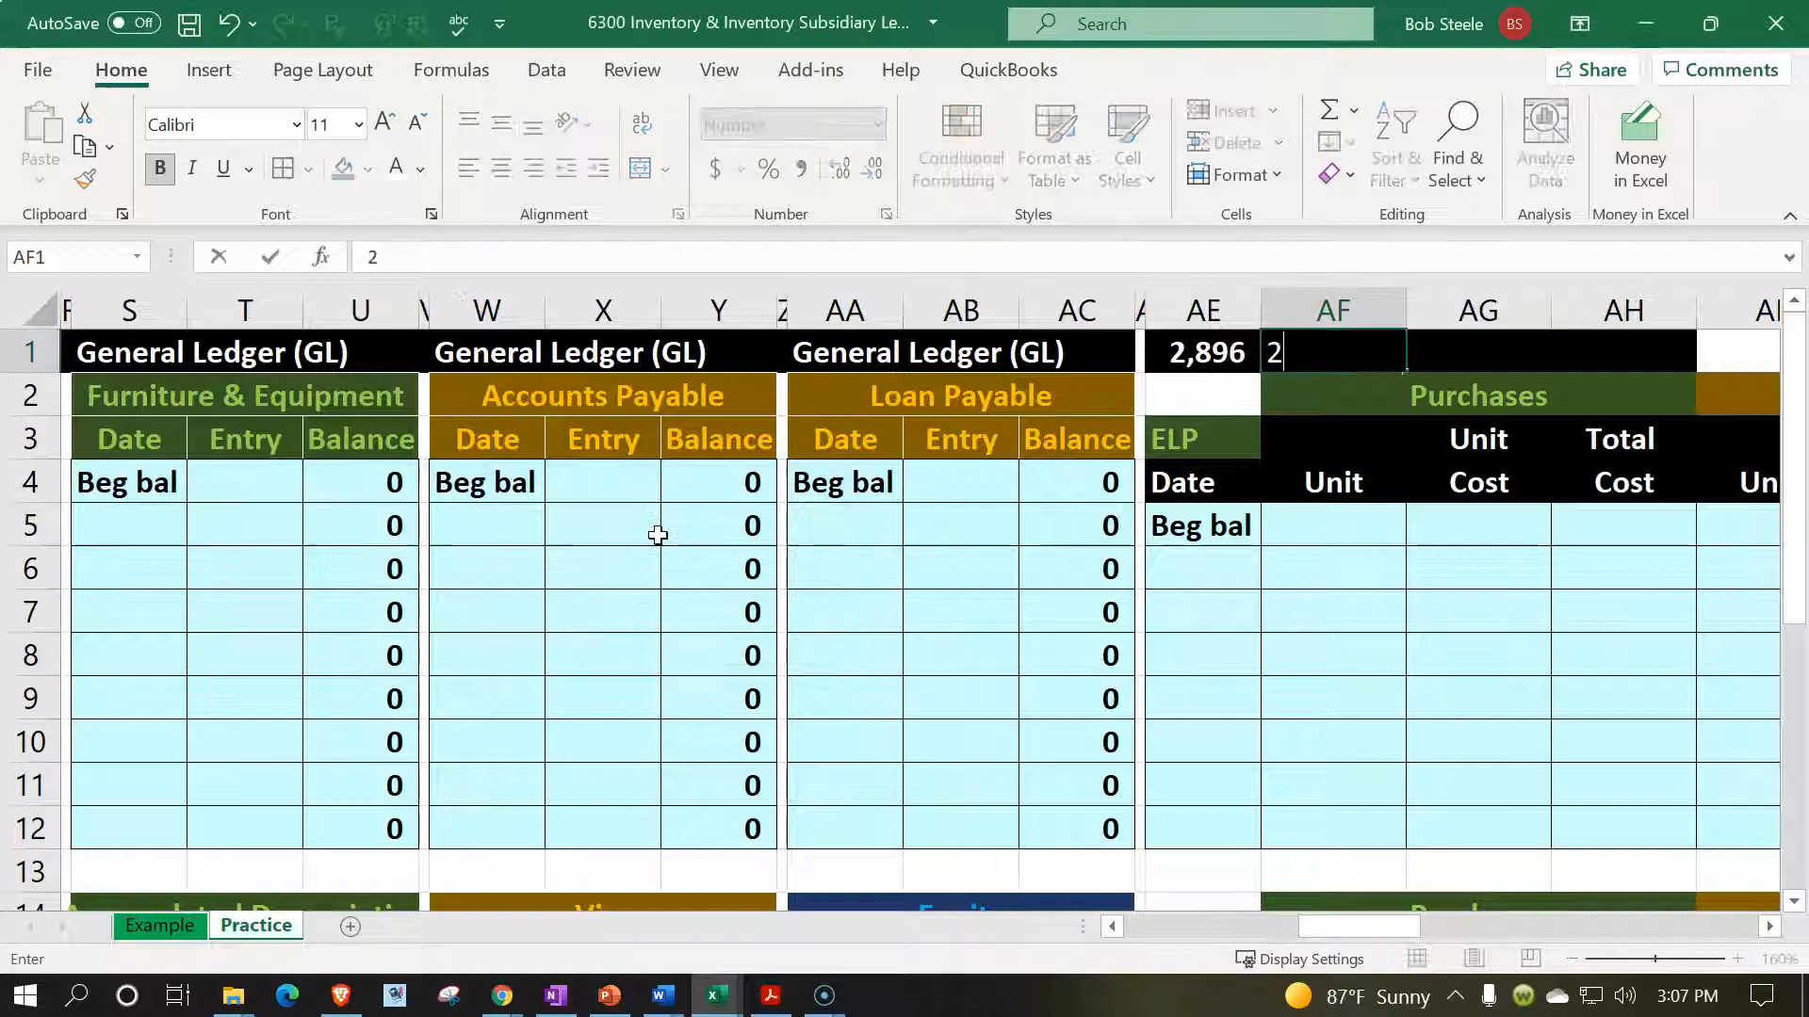
pyautogui.press('Return')
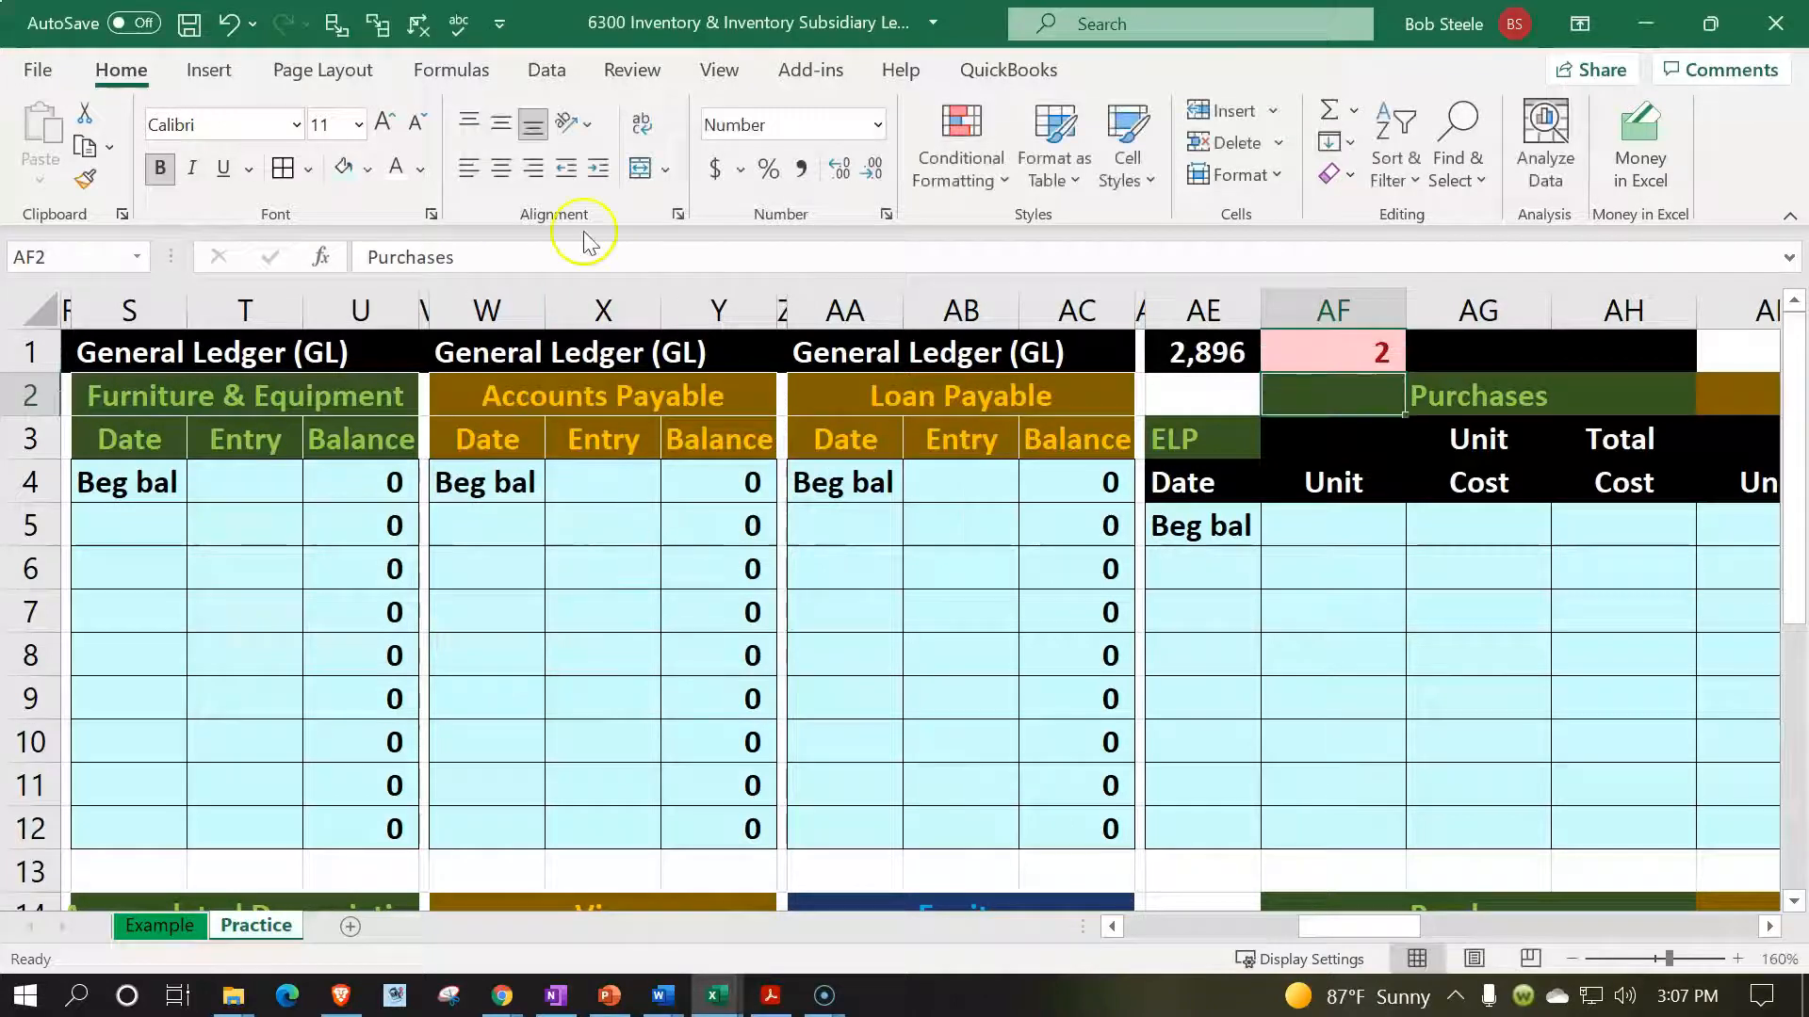
pyautogui.click(229, 23)
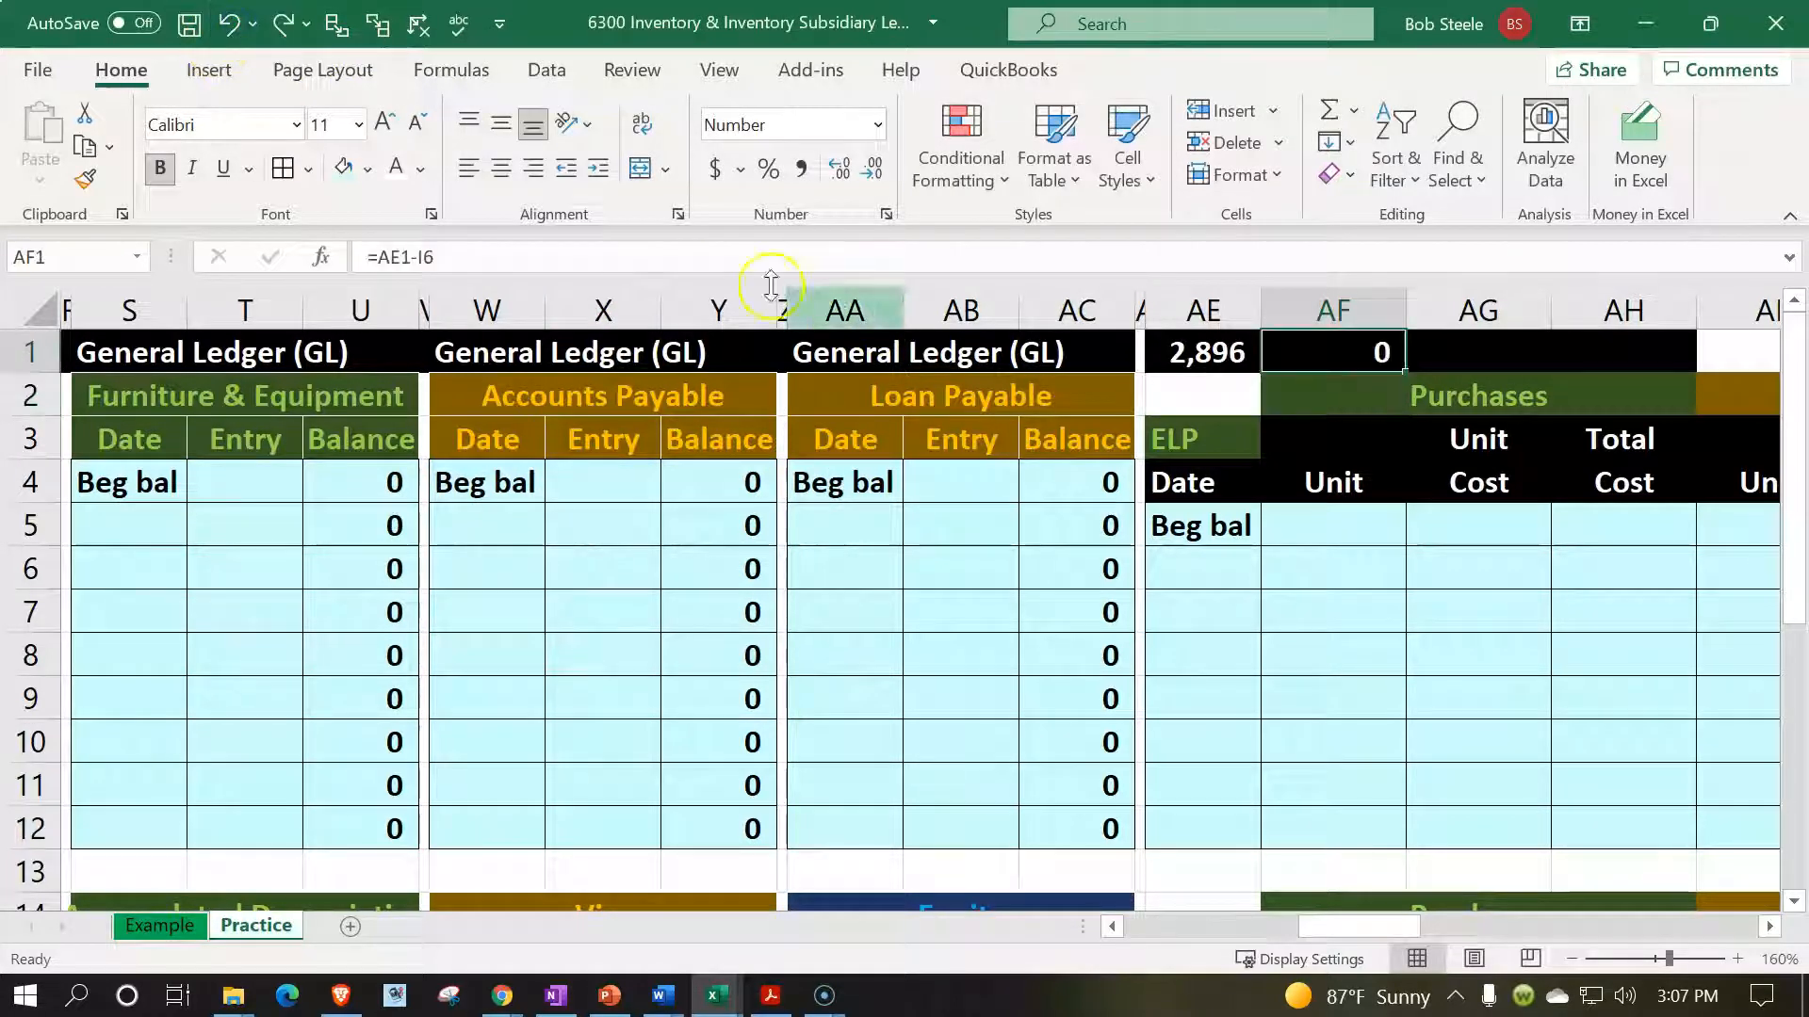
# - Add a rule highlighting AF1 with Light Red Fill with Dark Red Text when it is less than -1
pyautogui.click(956, 151)
pyautogui.moveTo(1130, 259)
pyautogui.click(1252, 308)
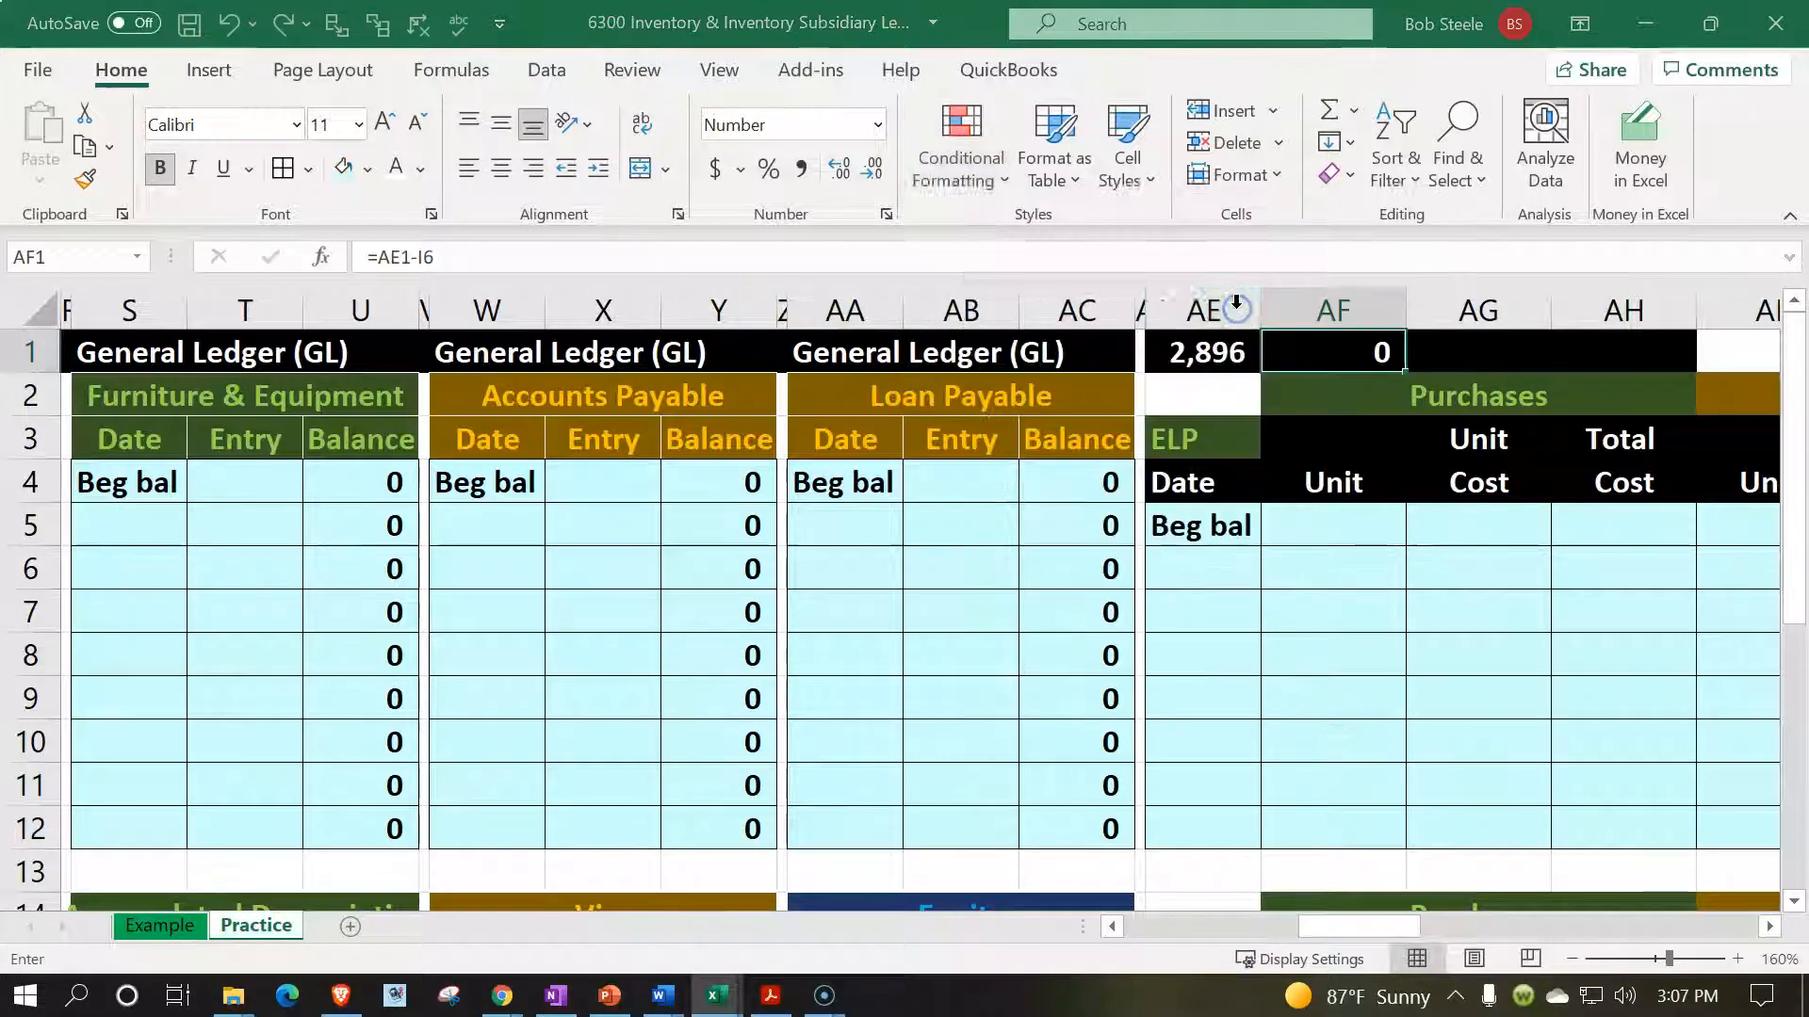
pyautogui.write('-1')
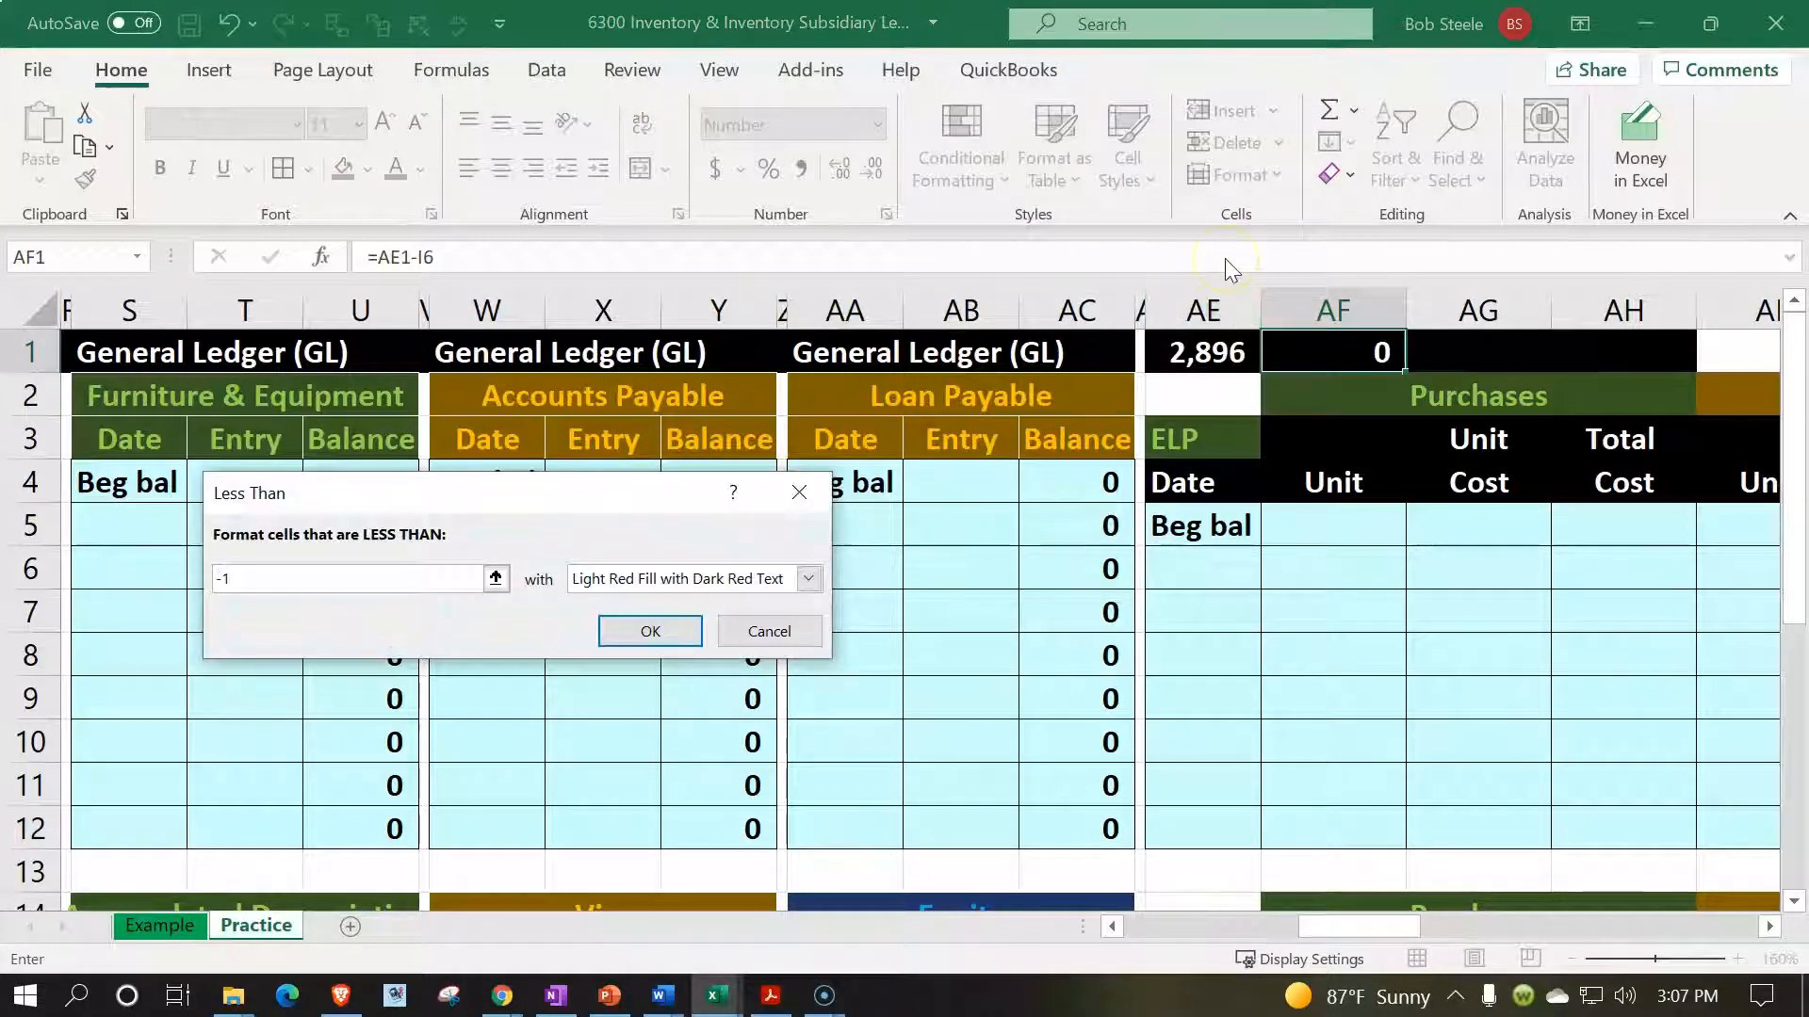
pyautogui.press('Tab')
pyautogui.click(680, 633)
# - Test the less-than rule by entering -2 in AF1, and undo the entry
pyautogui.write('-2')
pyautogui.press('Return')
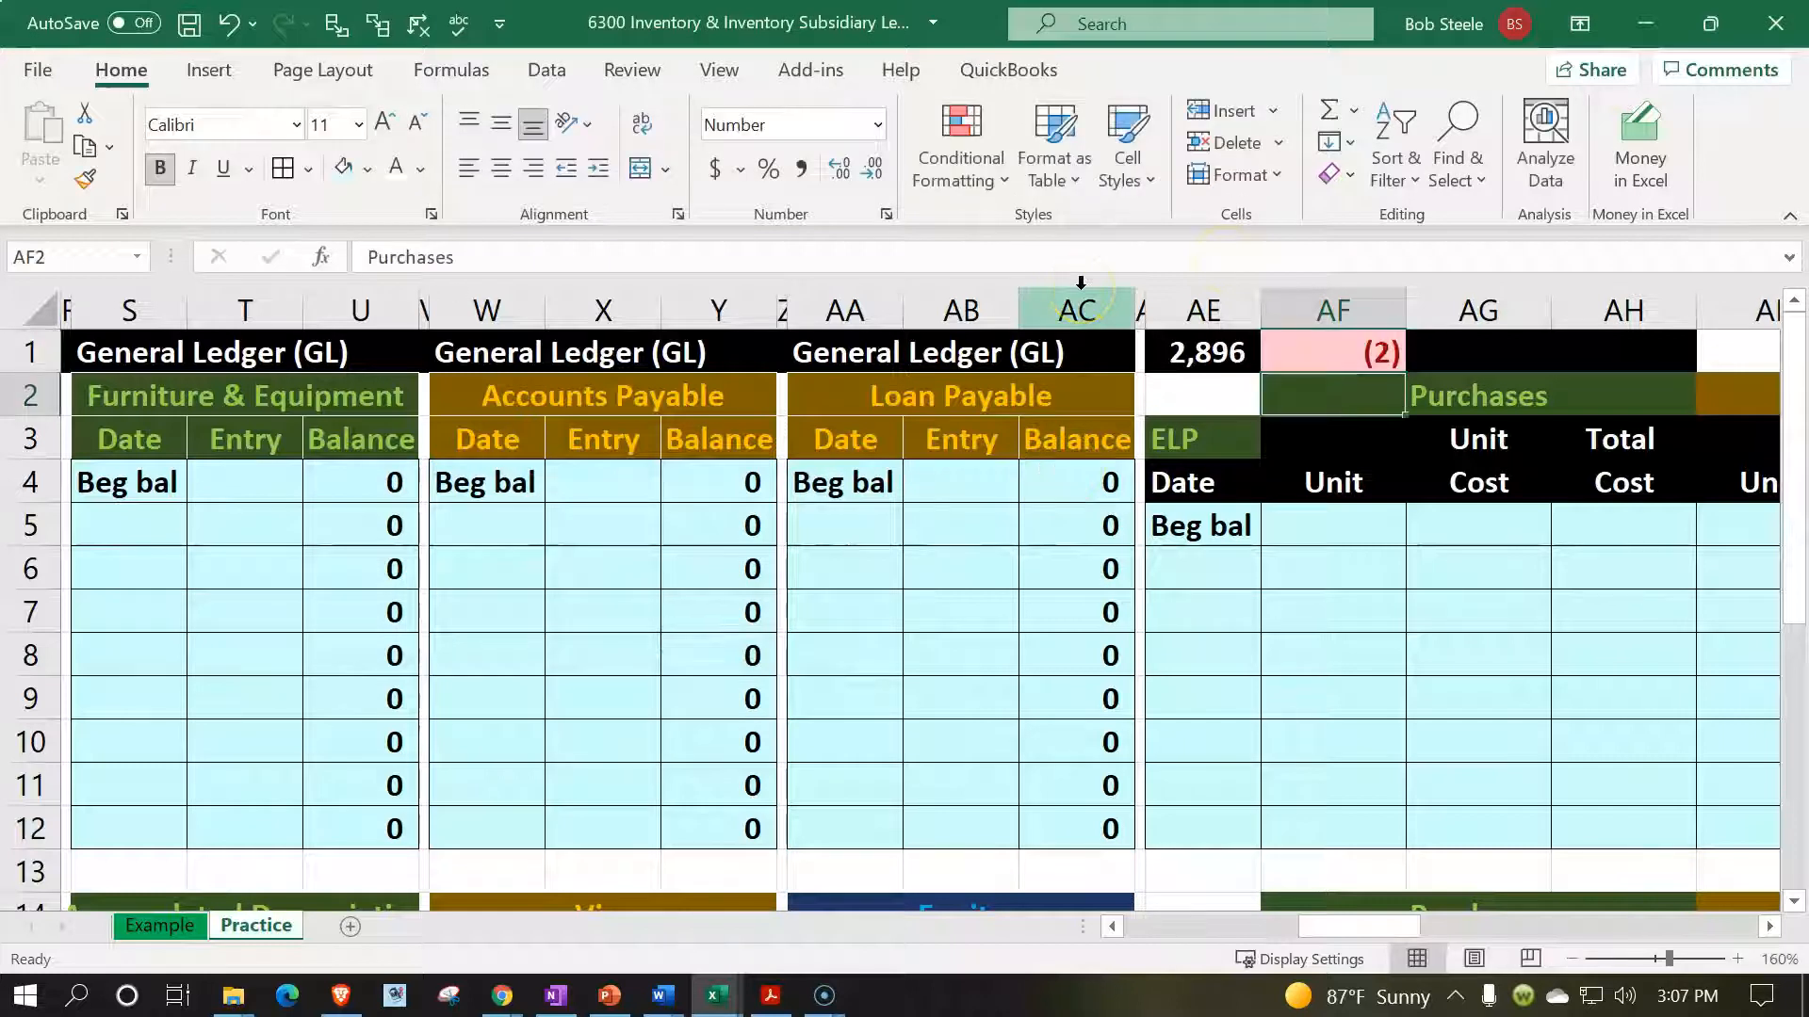
pyautogui.click(229, 26)
# - Add a conditional formatting rule giving AF1 Green Fill with Dark Green Text when its value is between -1 and 1
pyautogui.click(956, 166)
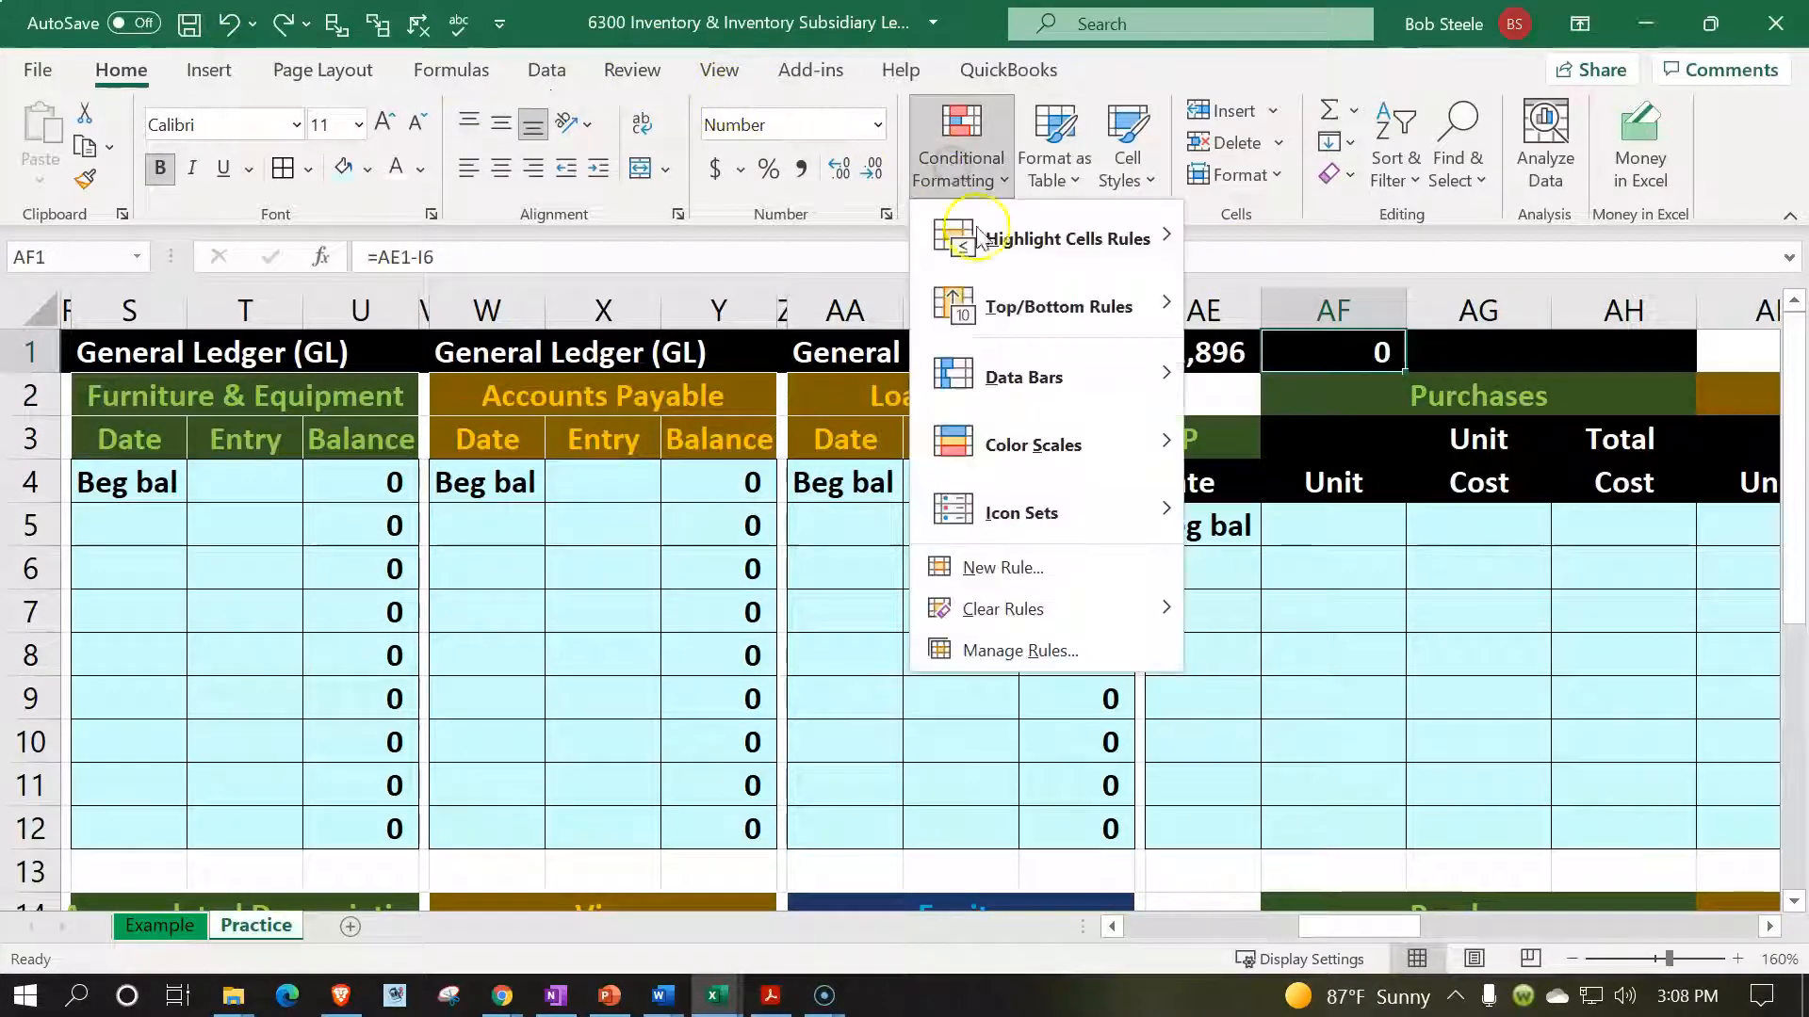
pyautogui.moveTo(979, 235)
pyautogui.click(1279, 393)
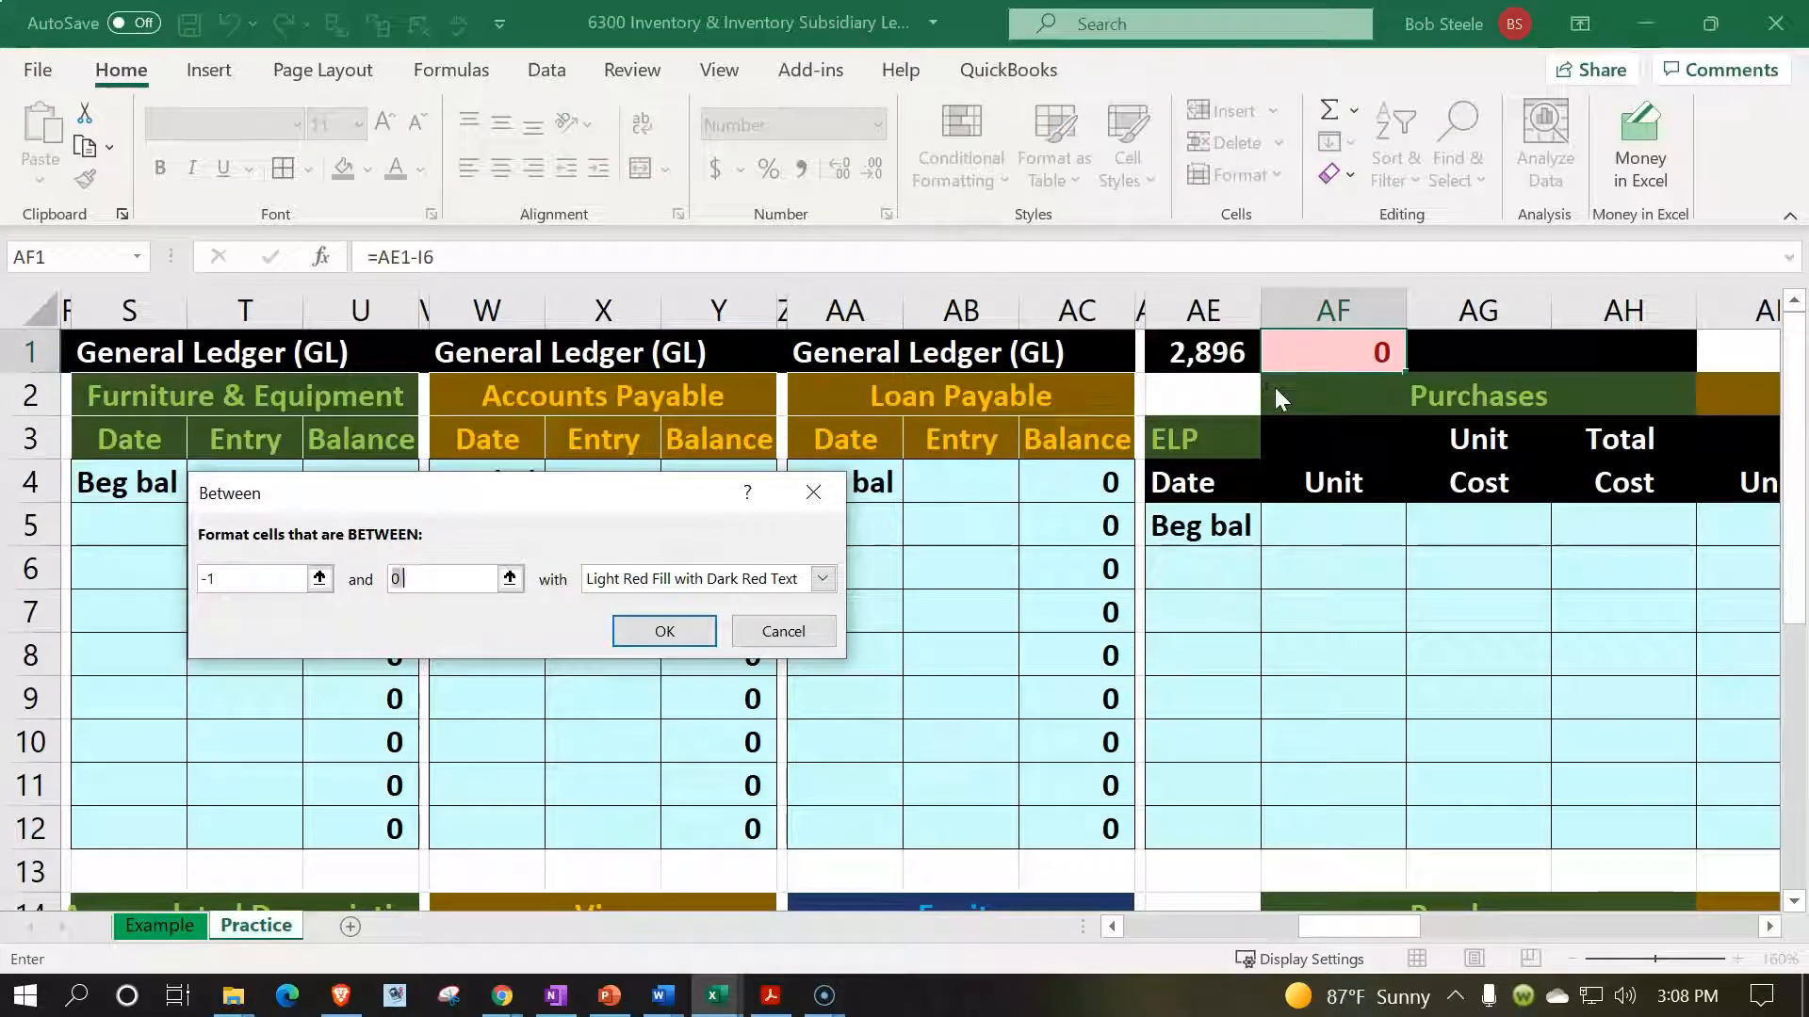
pyautogui.click(827, 578)
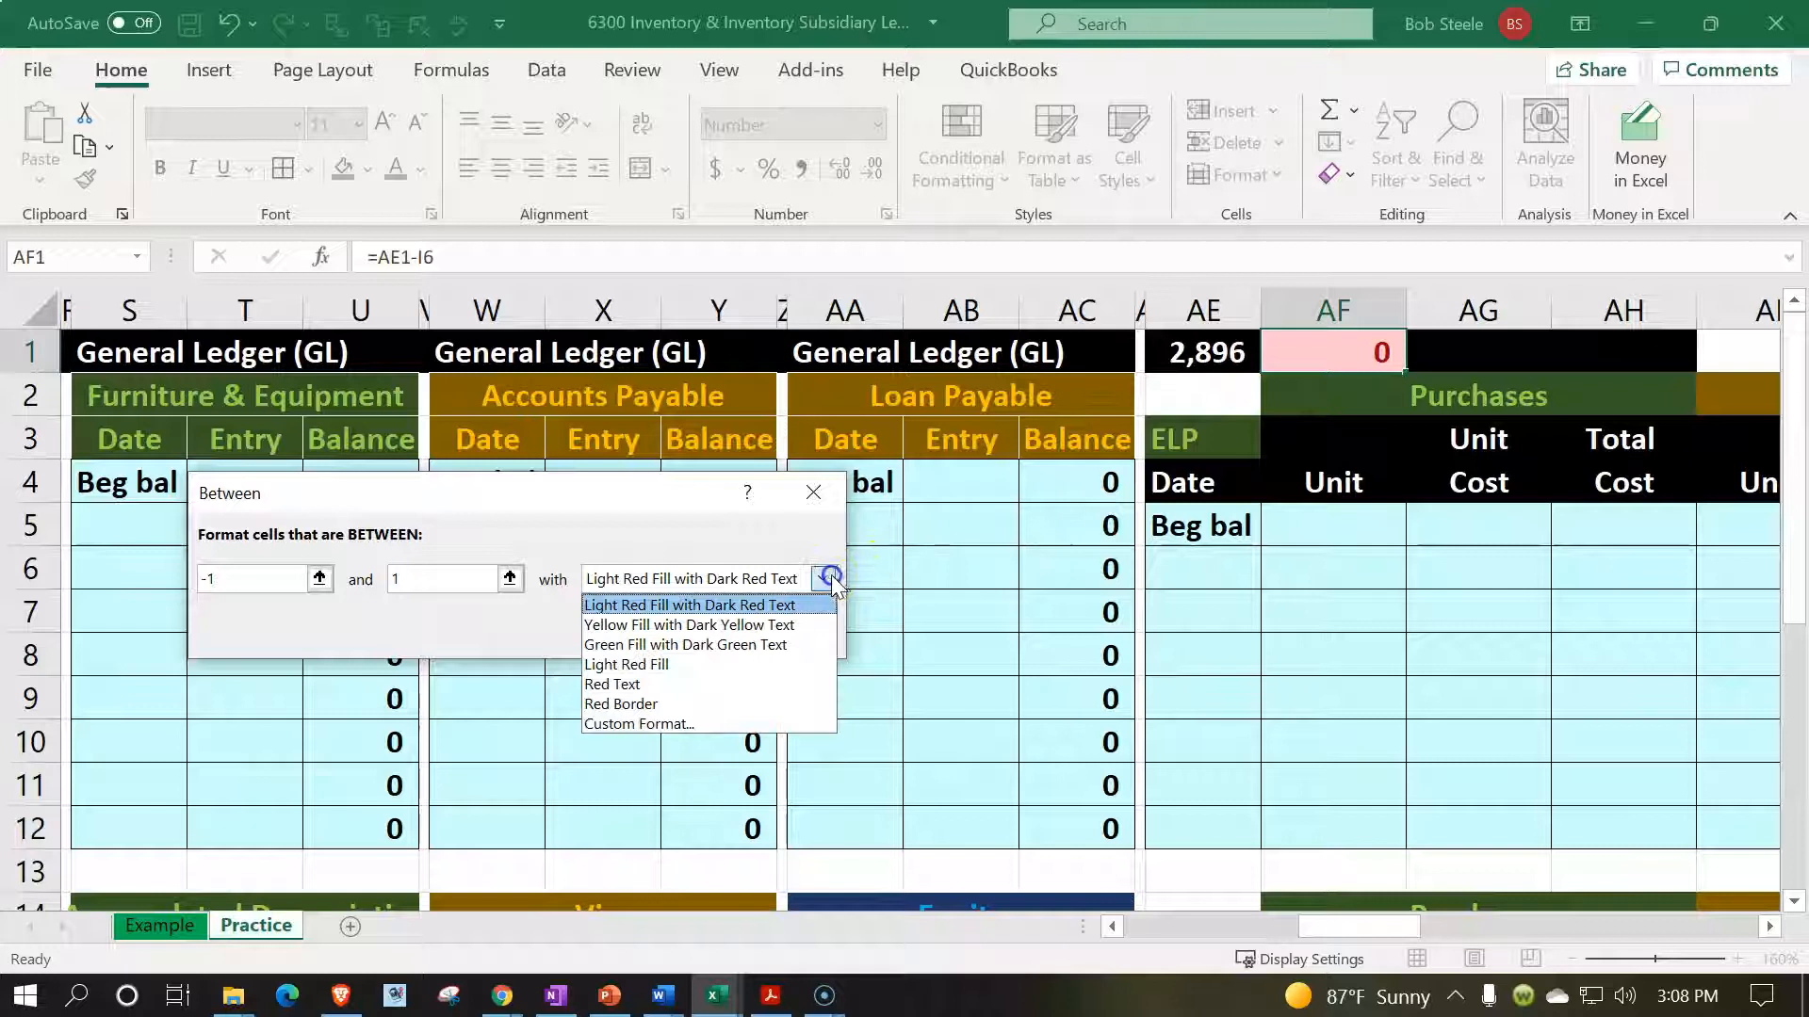
pyautogui.click(650, 644)
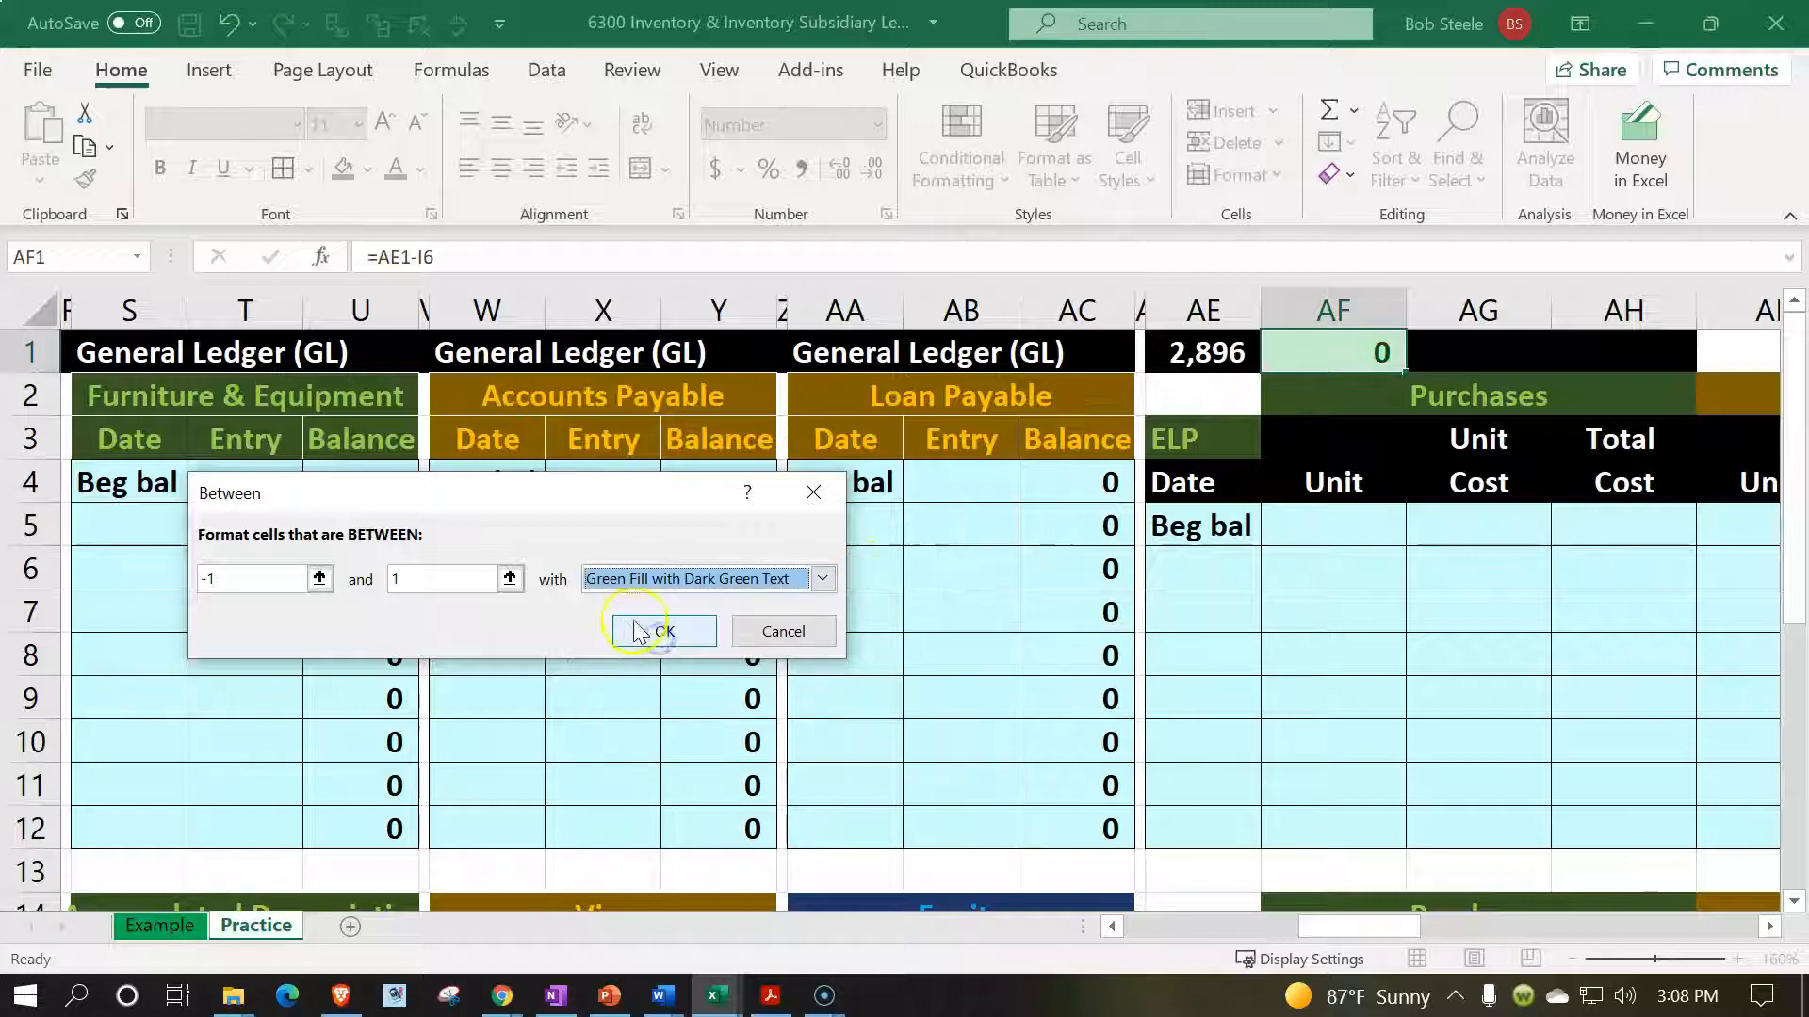
pyautogui.click(648, 622)
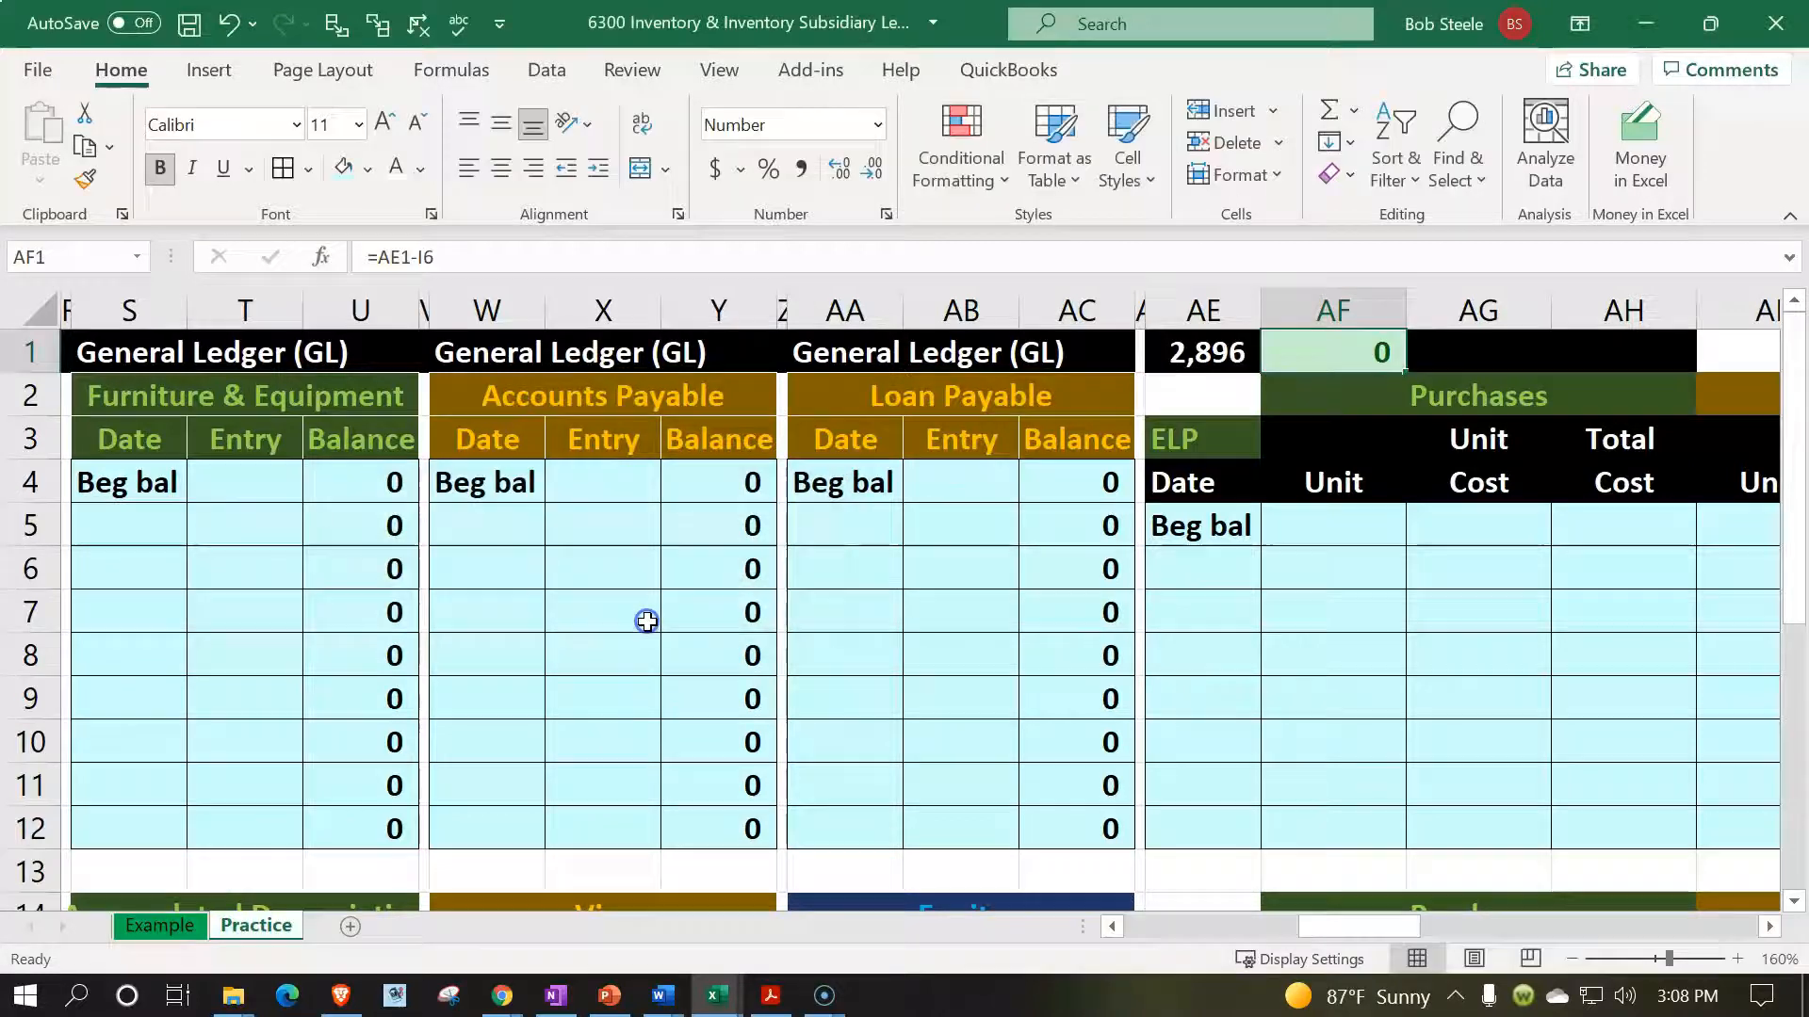
# - Enter the title "Inventory Subsidiary Ledger" in AG1 above the ELP item's ledger
pyautogui.click(1487, 455)
pyautogui.press('Right')
pyautogui.press('Right')
pyautogui.press('Right')
pyautogui.press('Right')
pyautogui.press('Right')
pyautogui.press('Right')
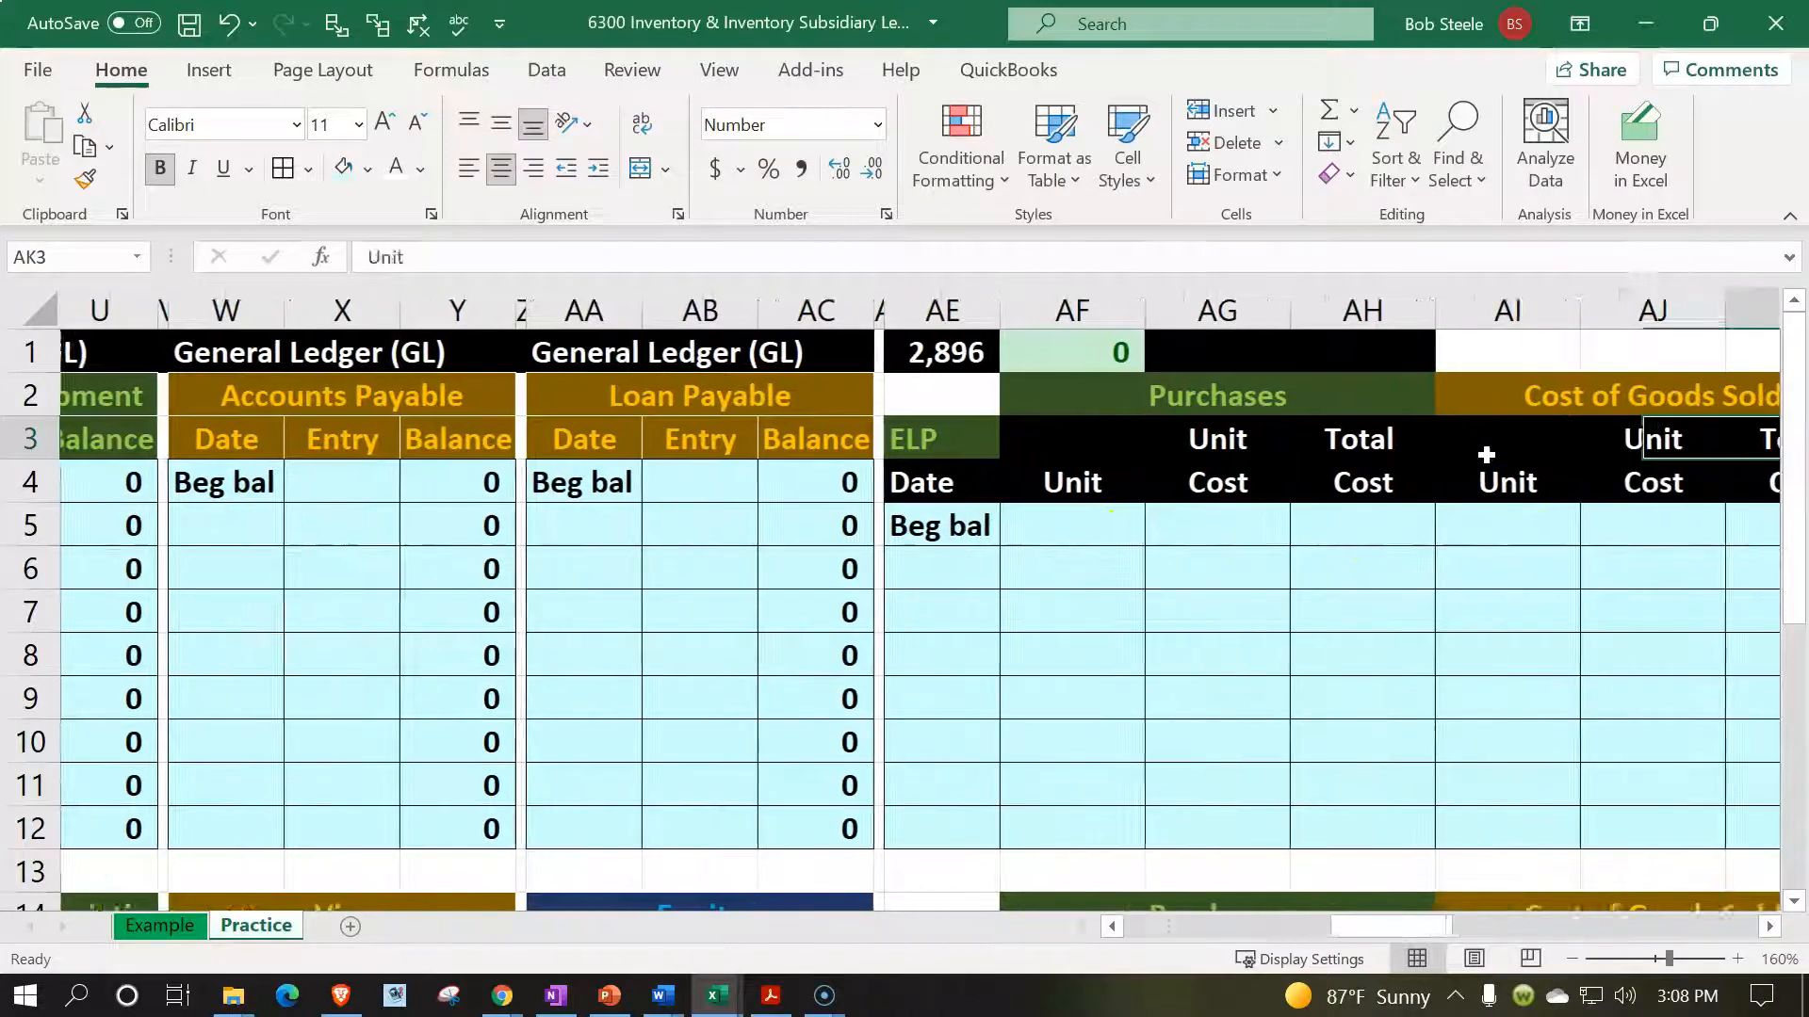
pyautogui.press('Right')
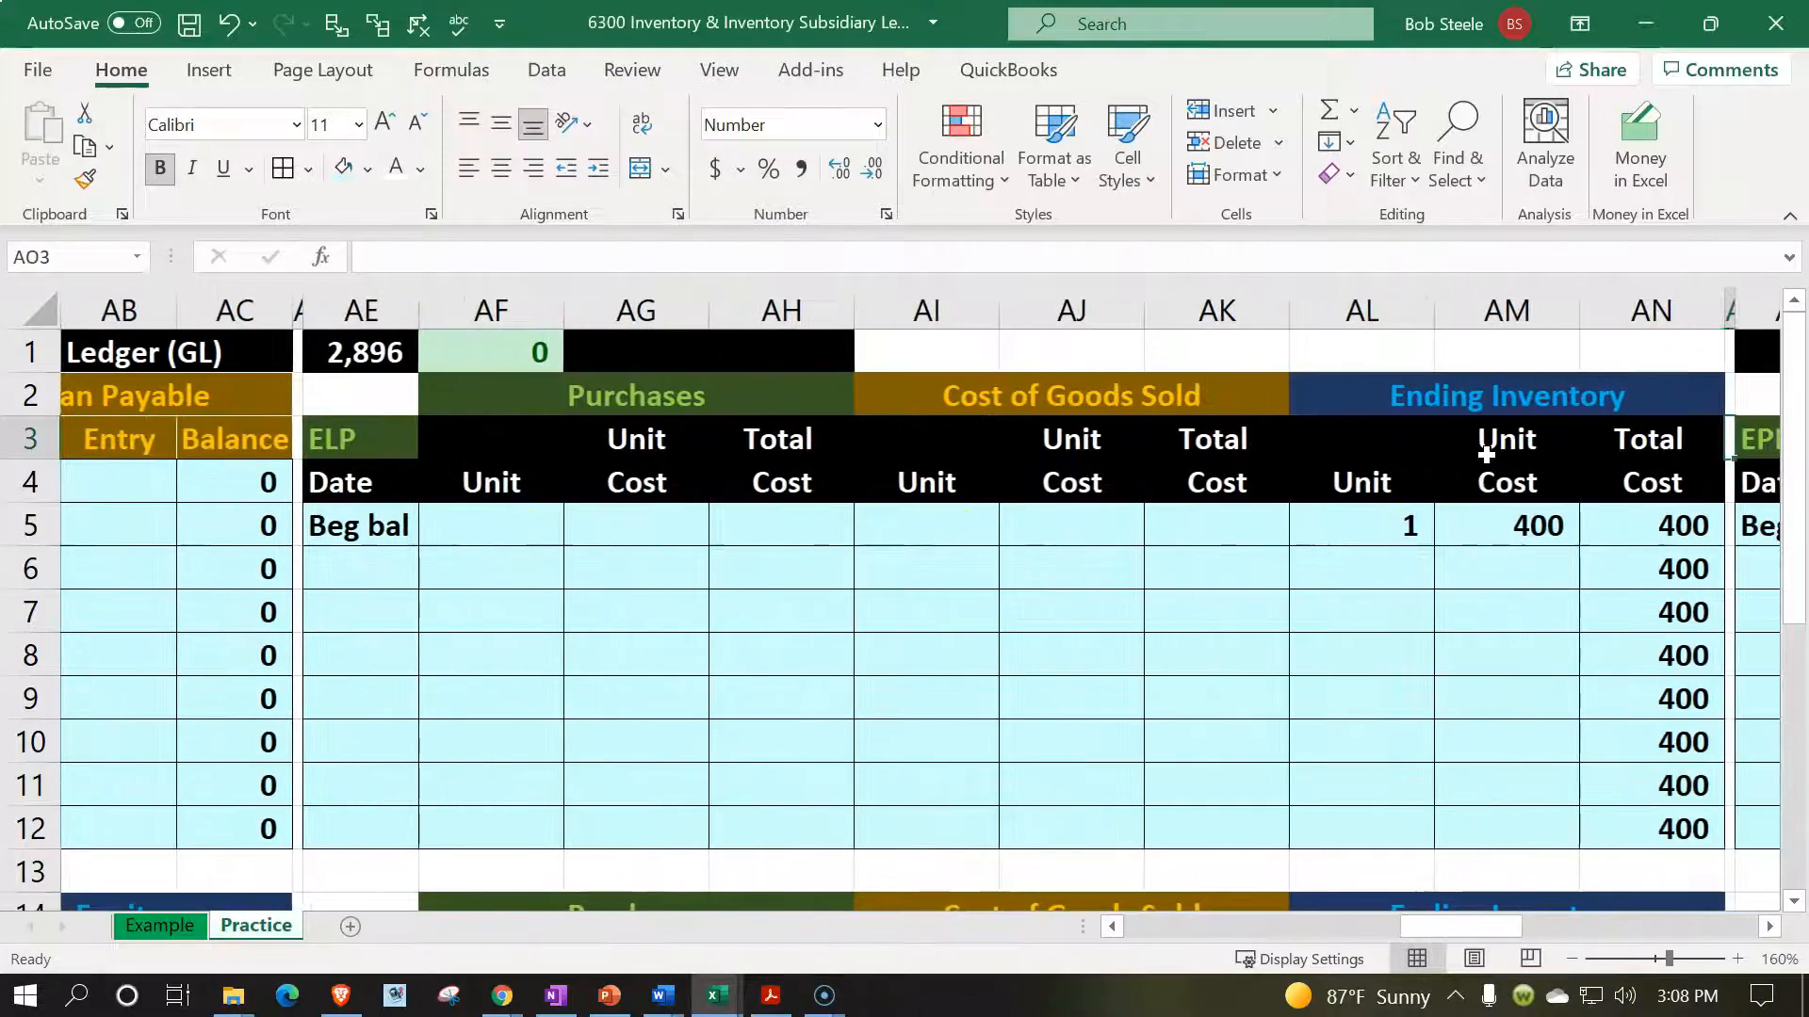
pyautogui.click(684, 349)
pyautogui.write('Inven')
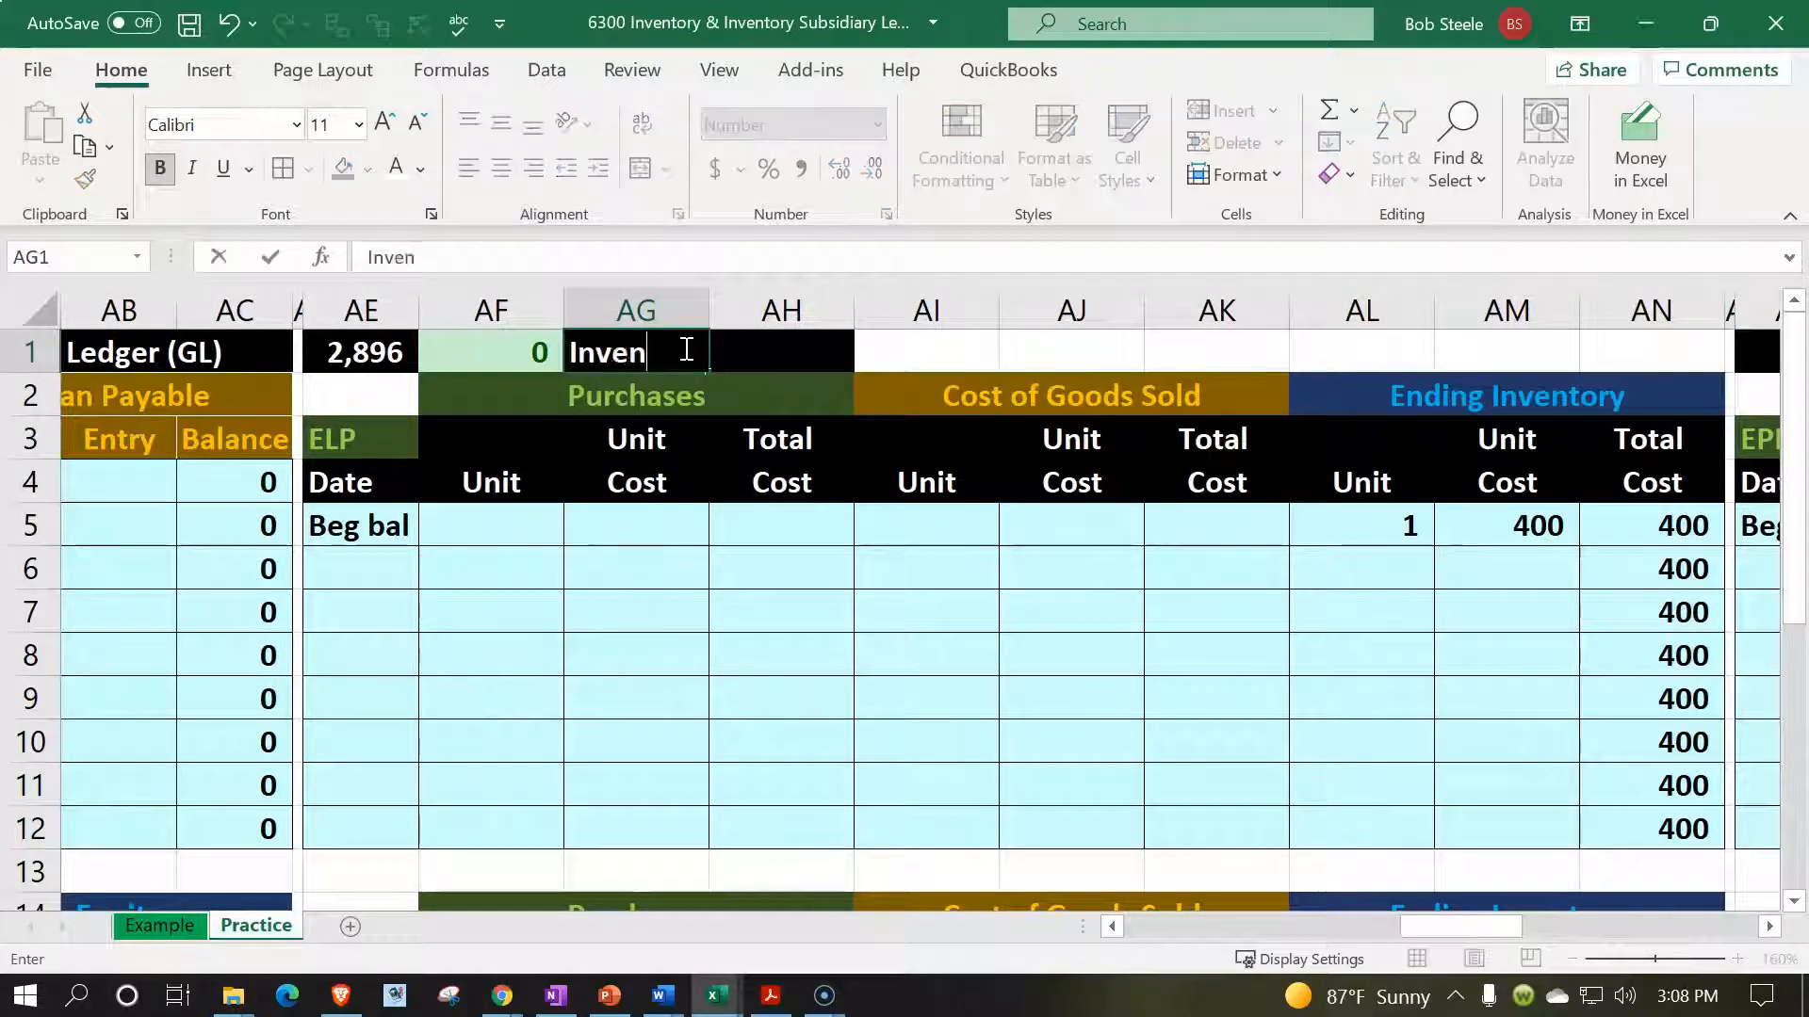
pyautogui.write('tory ')
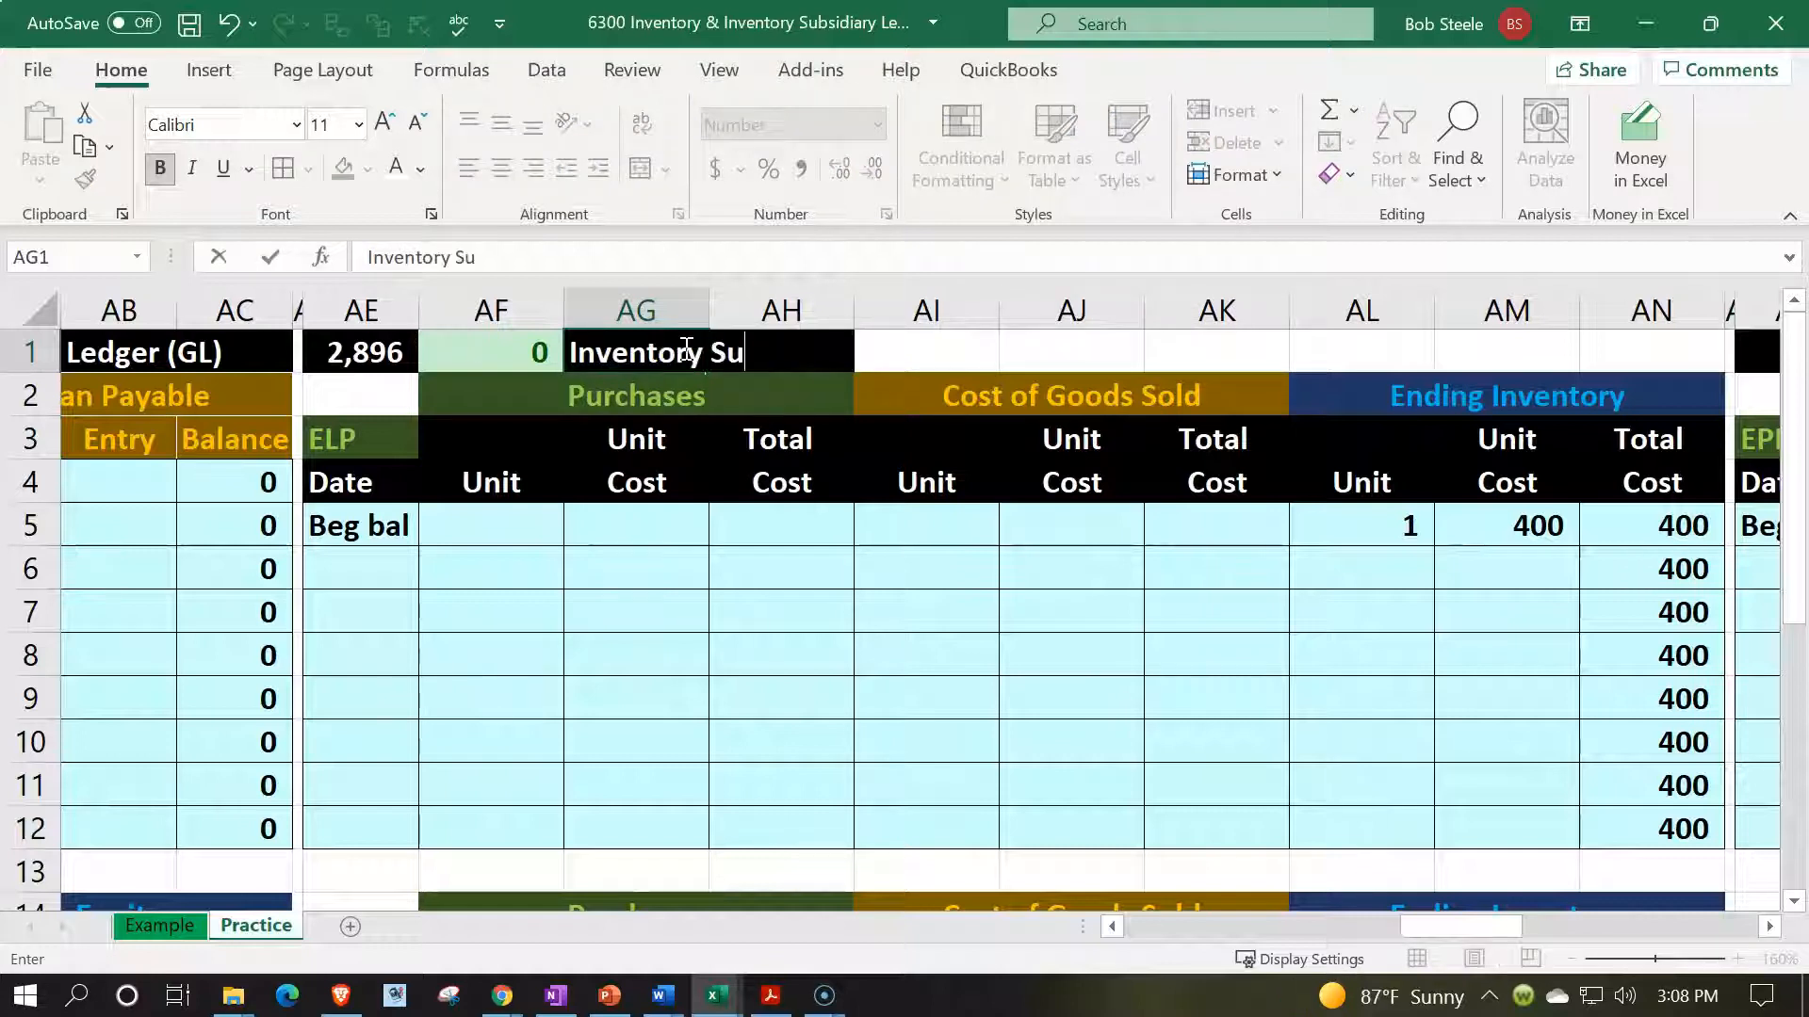
pyautogui.write('Subsidiary Ledger')
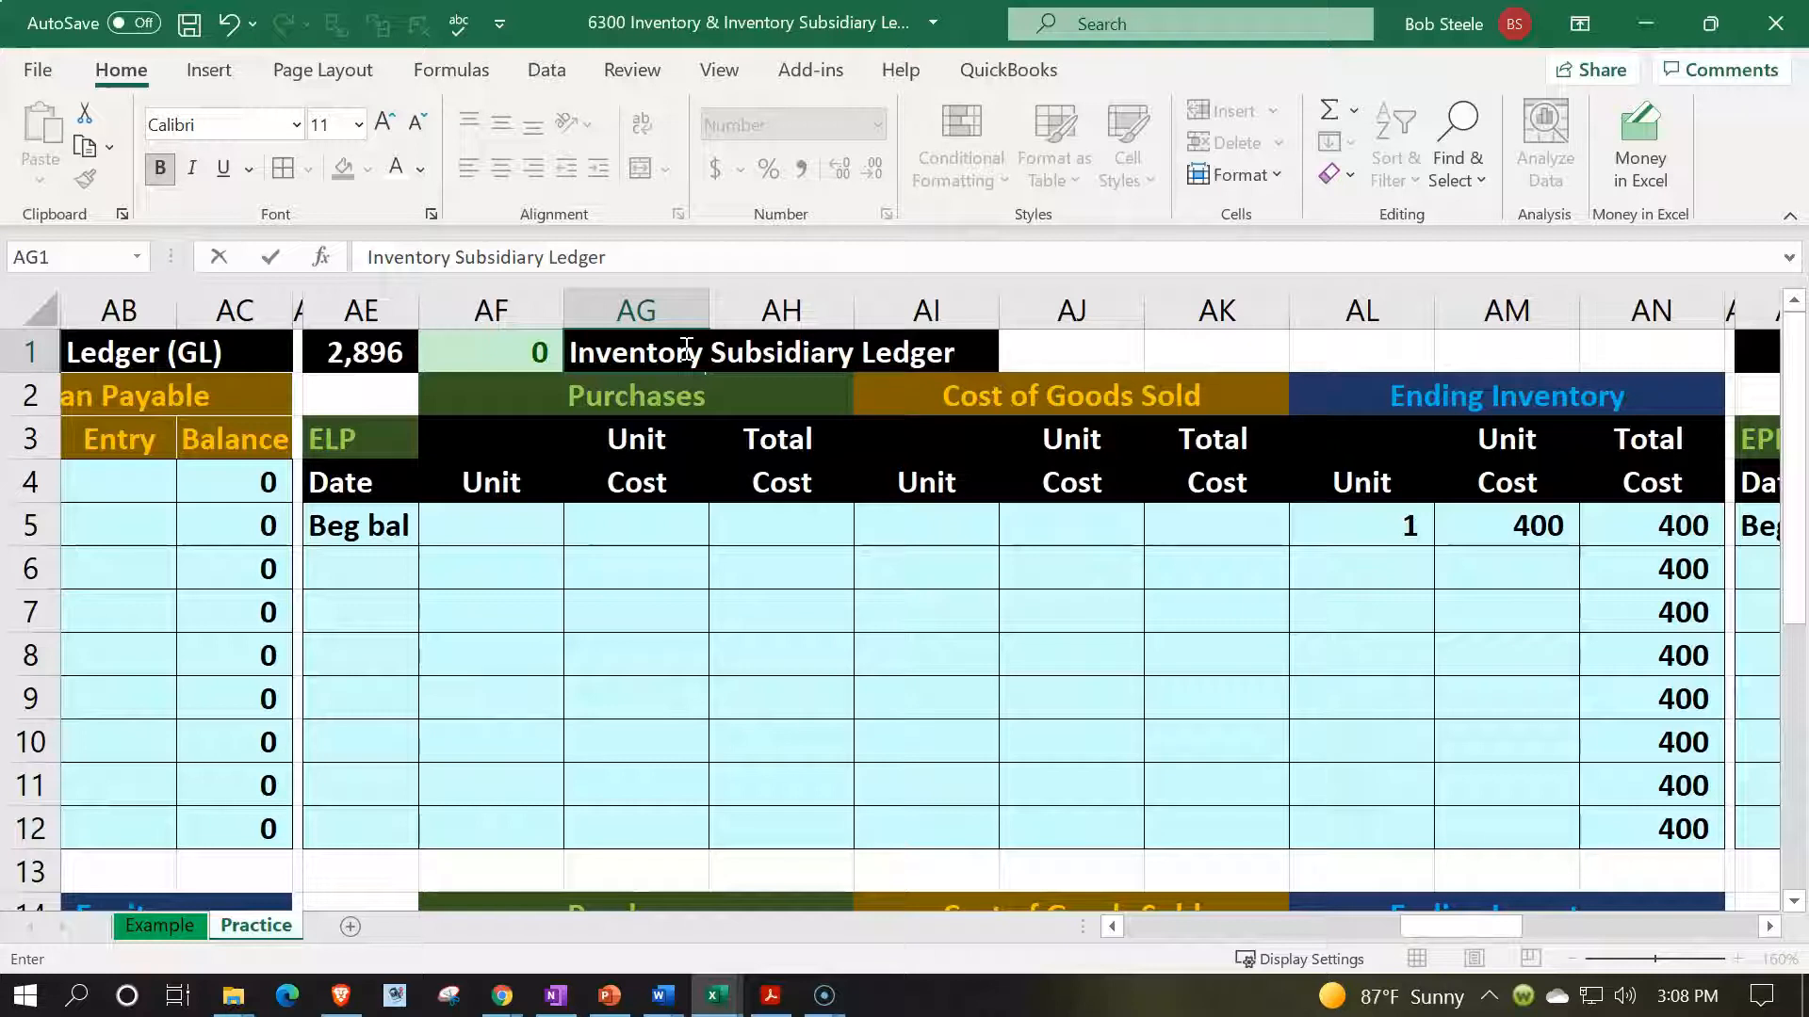
pyautogui.press('Tab')
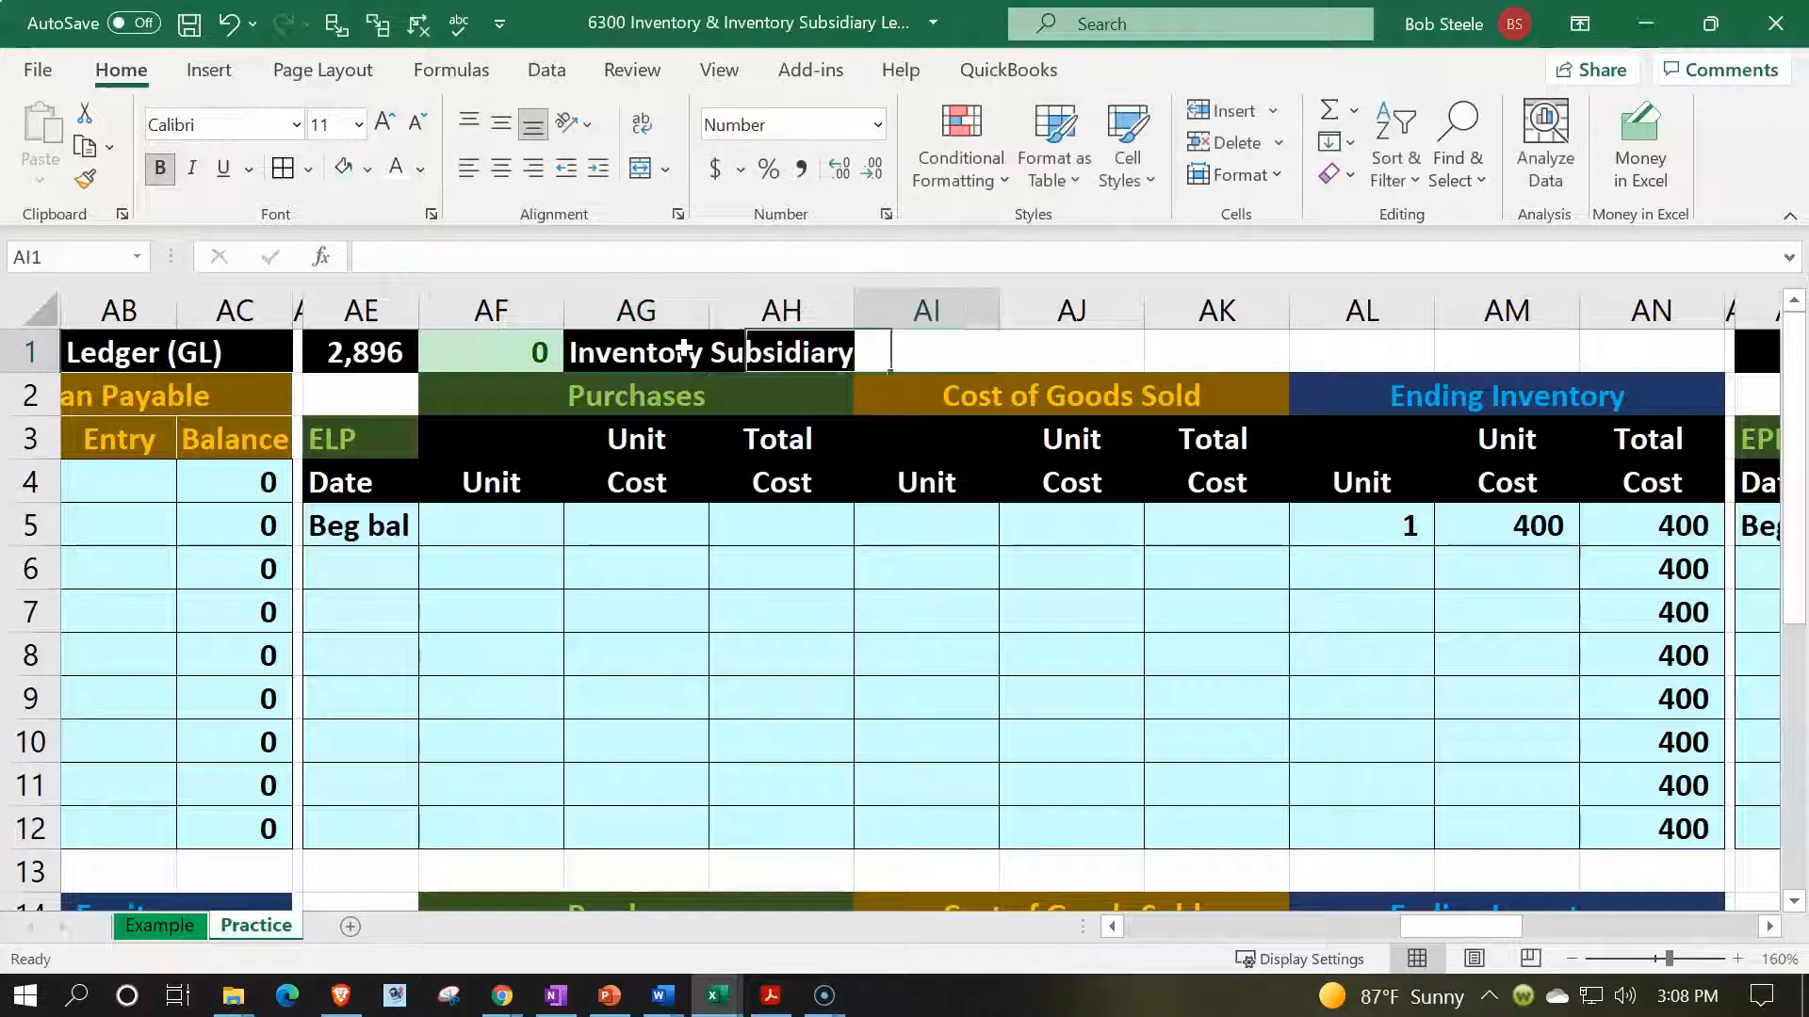
# - Fill the title row AG1:AN1 above the ELP ledger with black
pyautogui.moveTo(687, 343); pyautogui.dragTo(1600, 324)
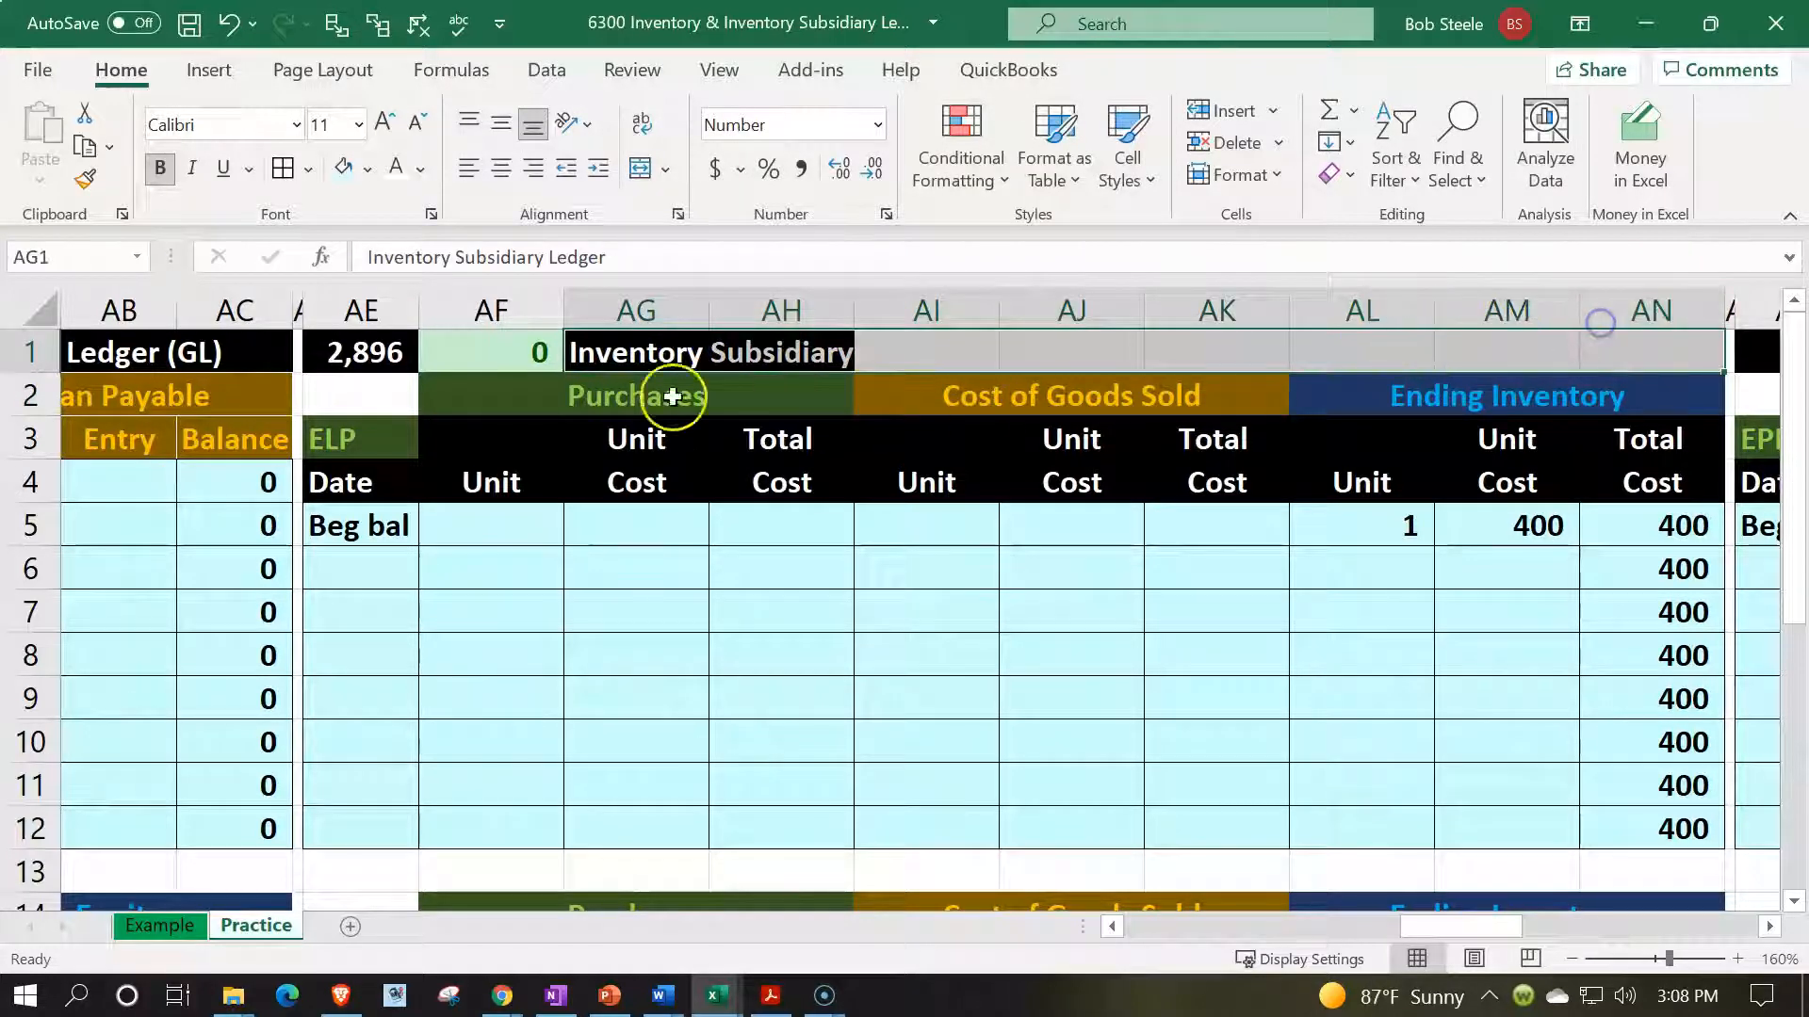
pyautogui.click(370, 168)
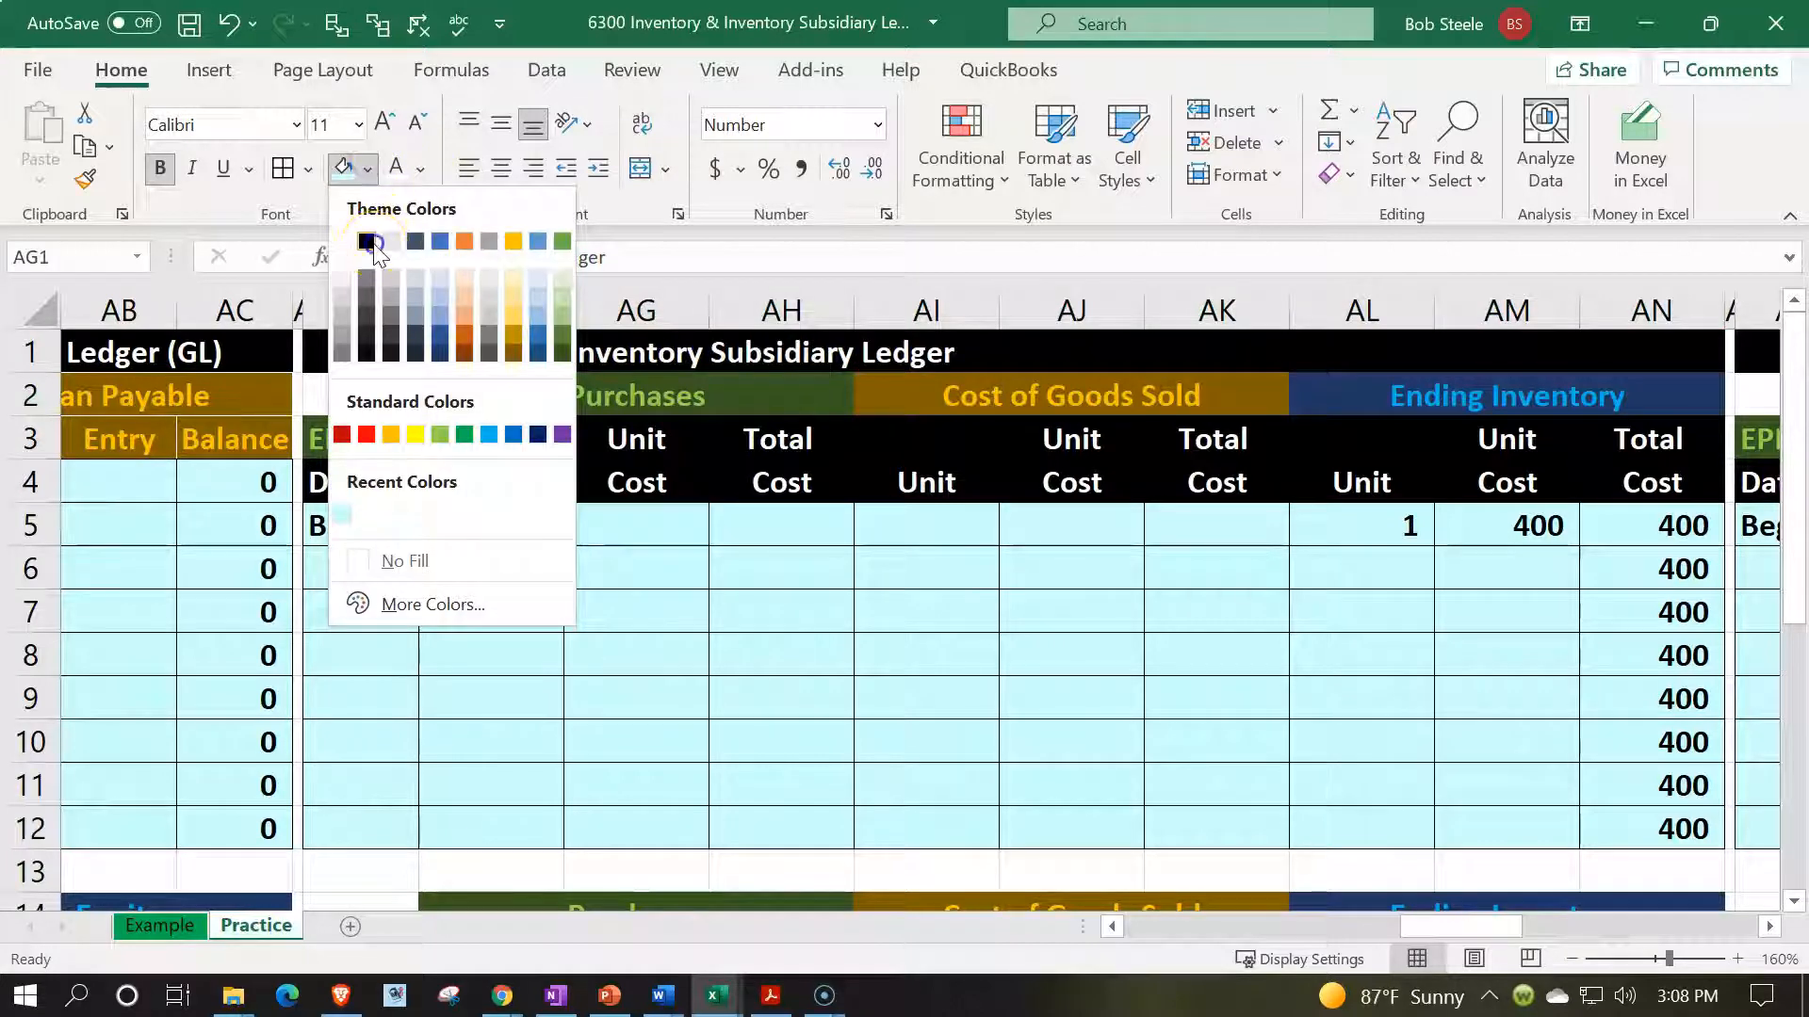
pyautogui.click(370, 241)
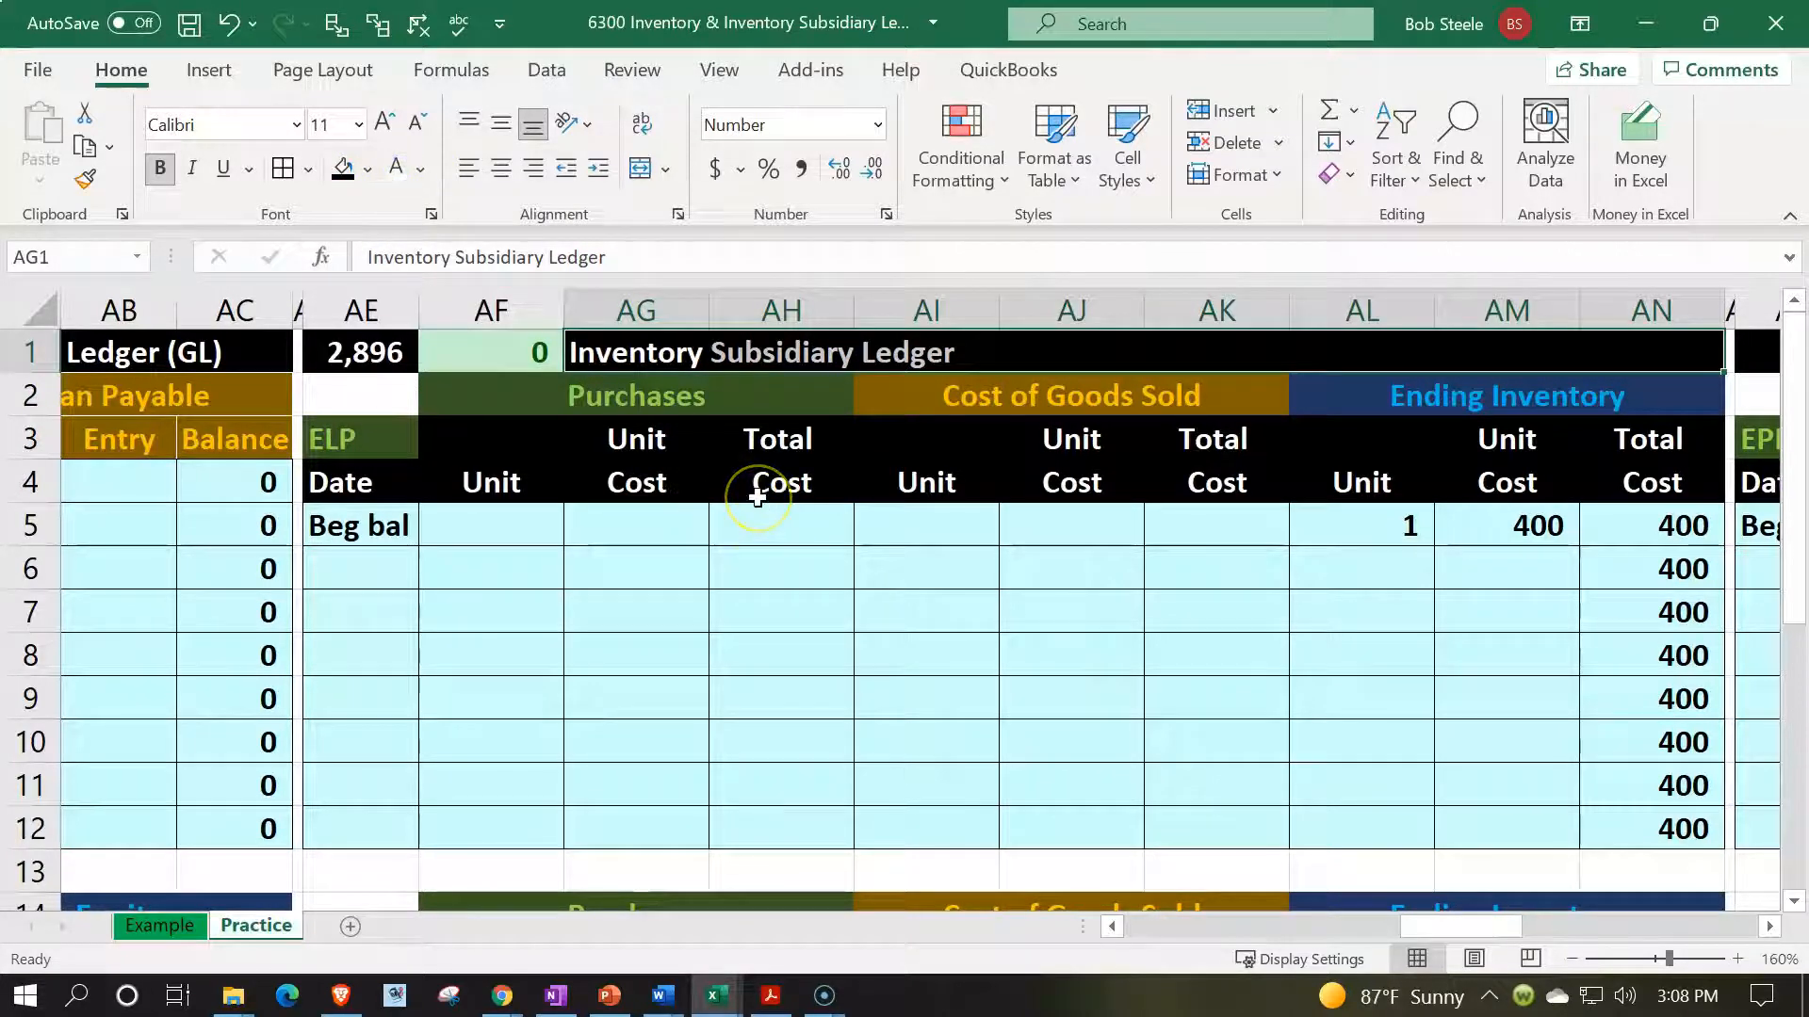
# - Repeat the ledger title above the EPR item by entering the formula =AG1 in AP1
pyautogui.press('Right')
pyautogui.press('Right')
pyautogui.press('Right')
pyautogui.press('Right')
pyautogui.press('Right')
pyautogui.press('Right')
pyautogui.press('Right')
pyautogui.press('Right')
pyautogui.press('Right')
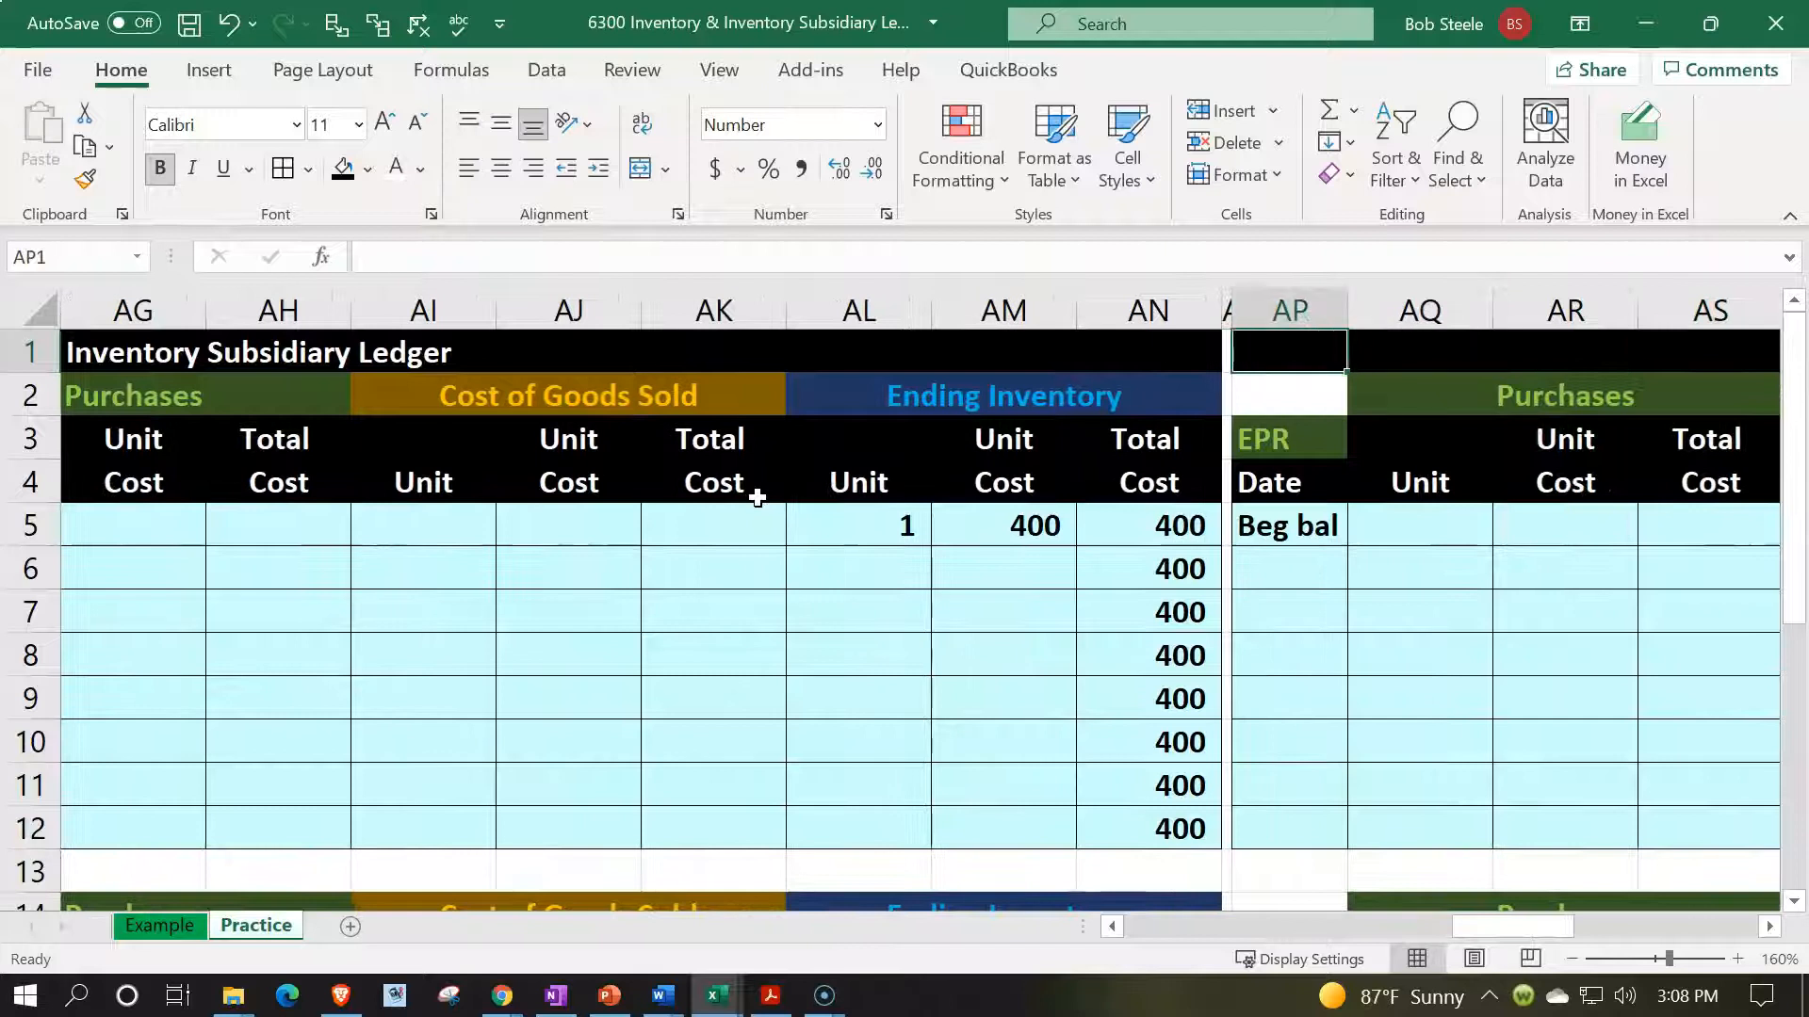
pyautogui.write('=')
pyautogui.press('Left')
pyautogui.press('Left')
pyautogui.press('Left')
pyautogui.press('Left')
pyautogui.press('Left')
pyautogui.press('Left')
pyautogui.press('Left')
pyautogui.press('Left')
pyautogui.press('Left')
pyautogui.press('Return')
# - Fill row 1 from AN1 to BA1 with black so the title band spans the EPR ledger
pyautogui.press('Right')
pyautogui.press('Right')
pyautogui.press('Right')
pyautogui.press('Right')
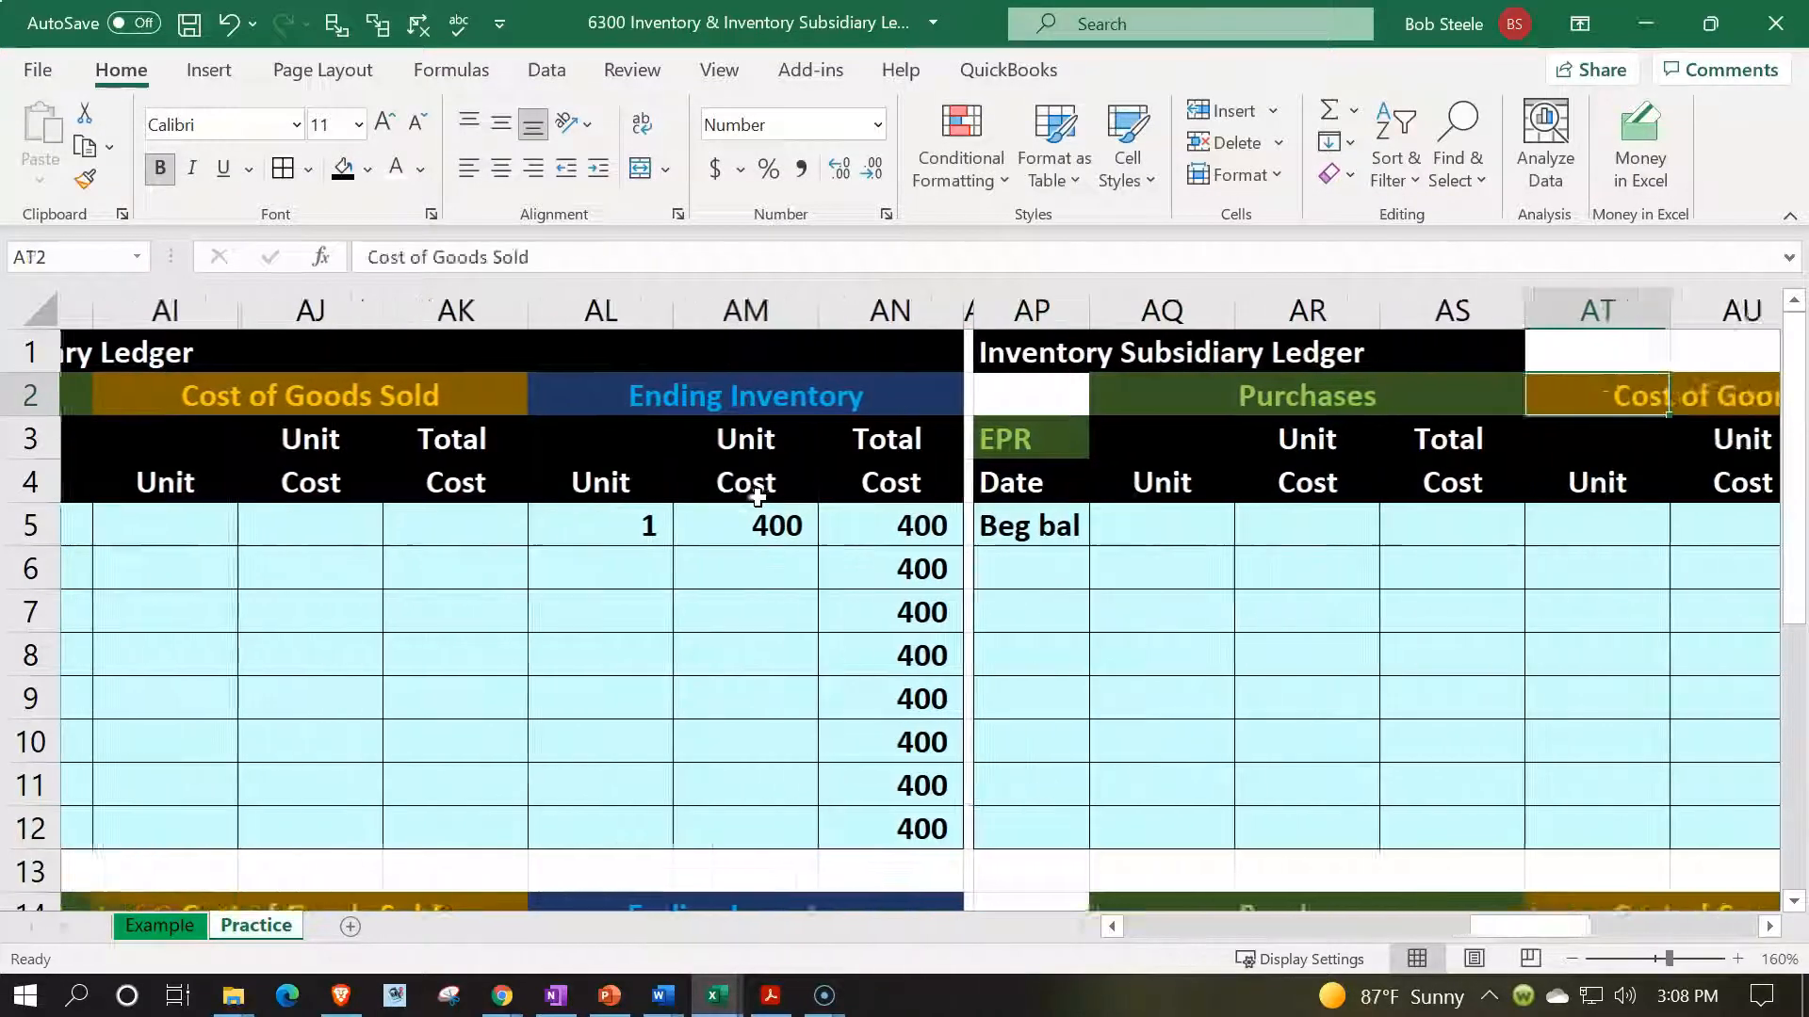
pyautogui.press('Right')
pyautogui.moveTo(565, 349); pyautogui.dragTo(1603, 346)
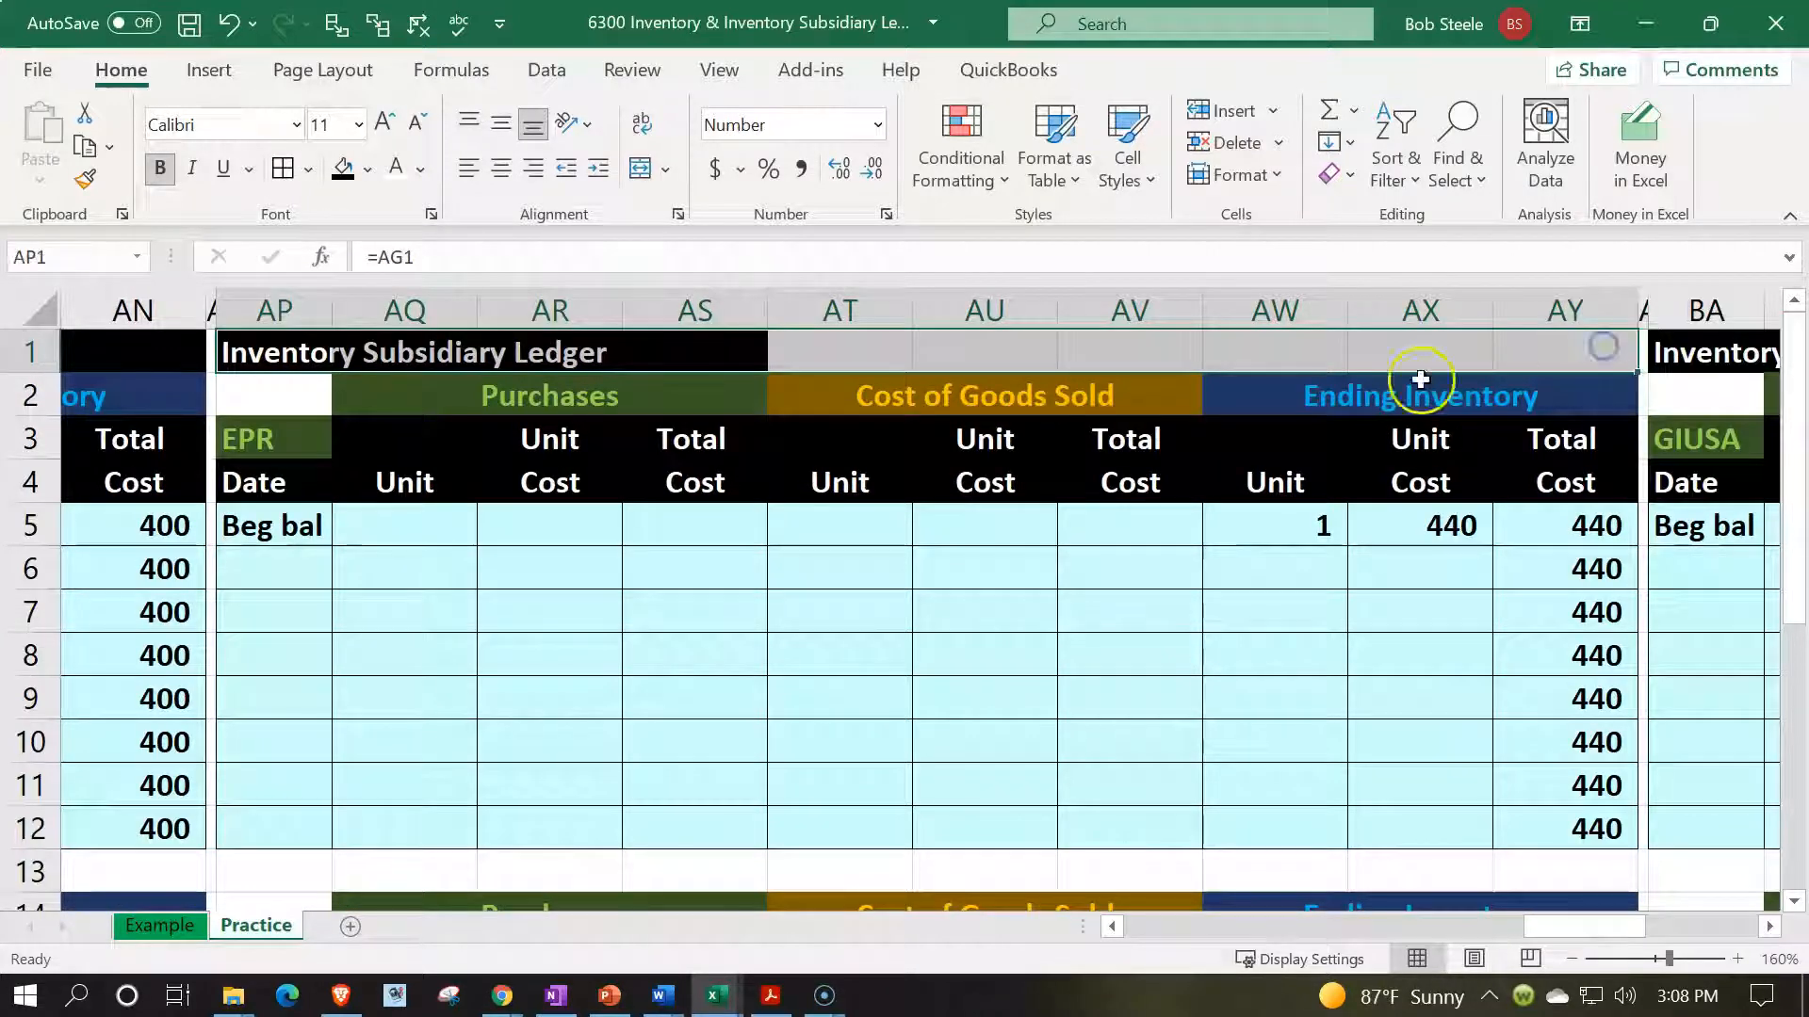
pyautogui.moveTo(186, 351); pyautogui.dragTo(1653, 345)
pyautogui.click(342, 170)
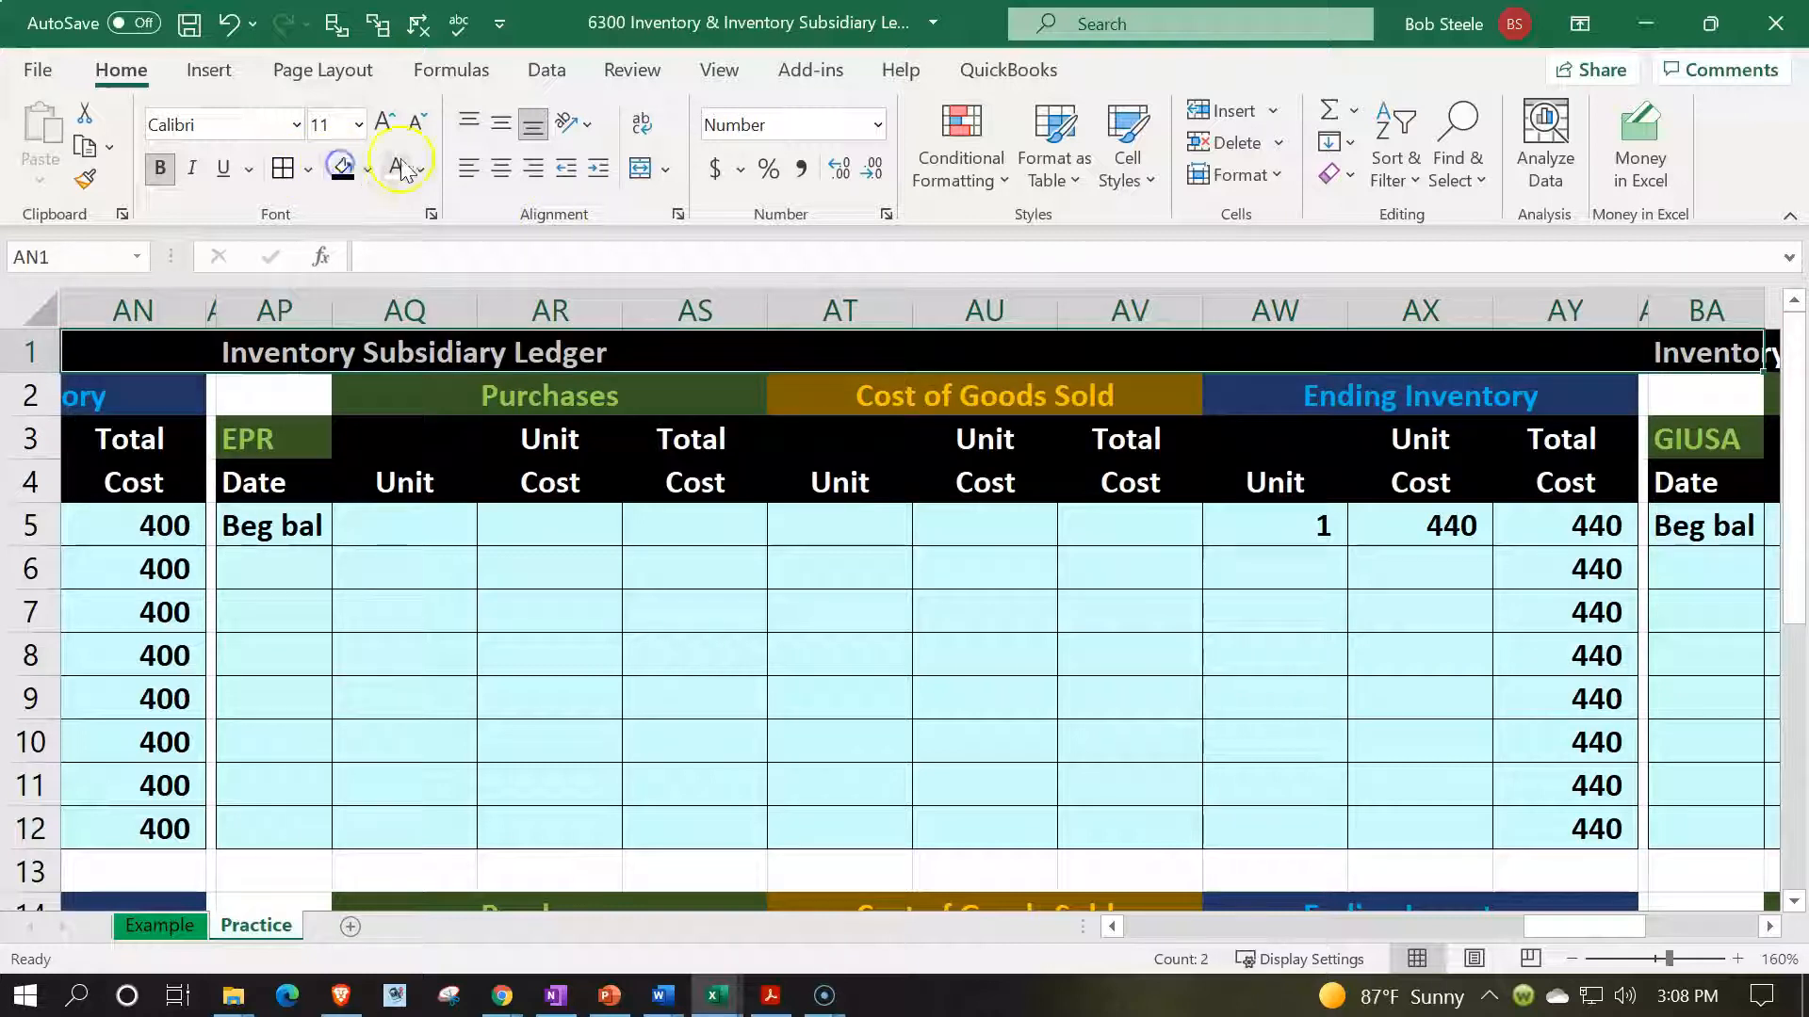
# - Link the title above the GIUSA item's ledger by entering the formula =AP1 in BA1
pyautogui.click(881, 337)
pyautogui.press('Right')
pyautogui.press('Right')
pyautogui.press('Right')
pyautogui.press('Right')
pyautogui.press('Right')
pyautogui.press('Right')
pyautogui.press('Right')
pyautogui.press('Right')
pyautogui.press('Right')
pyautogui.press('Right')
pyautogui.press('Right')
pyautogui.press('Right')
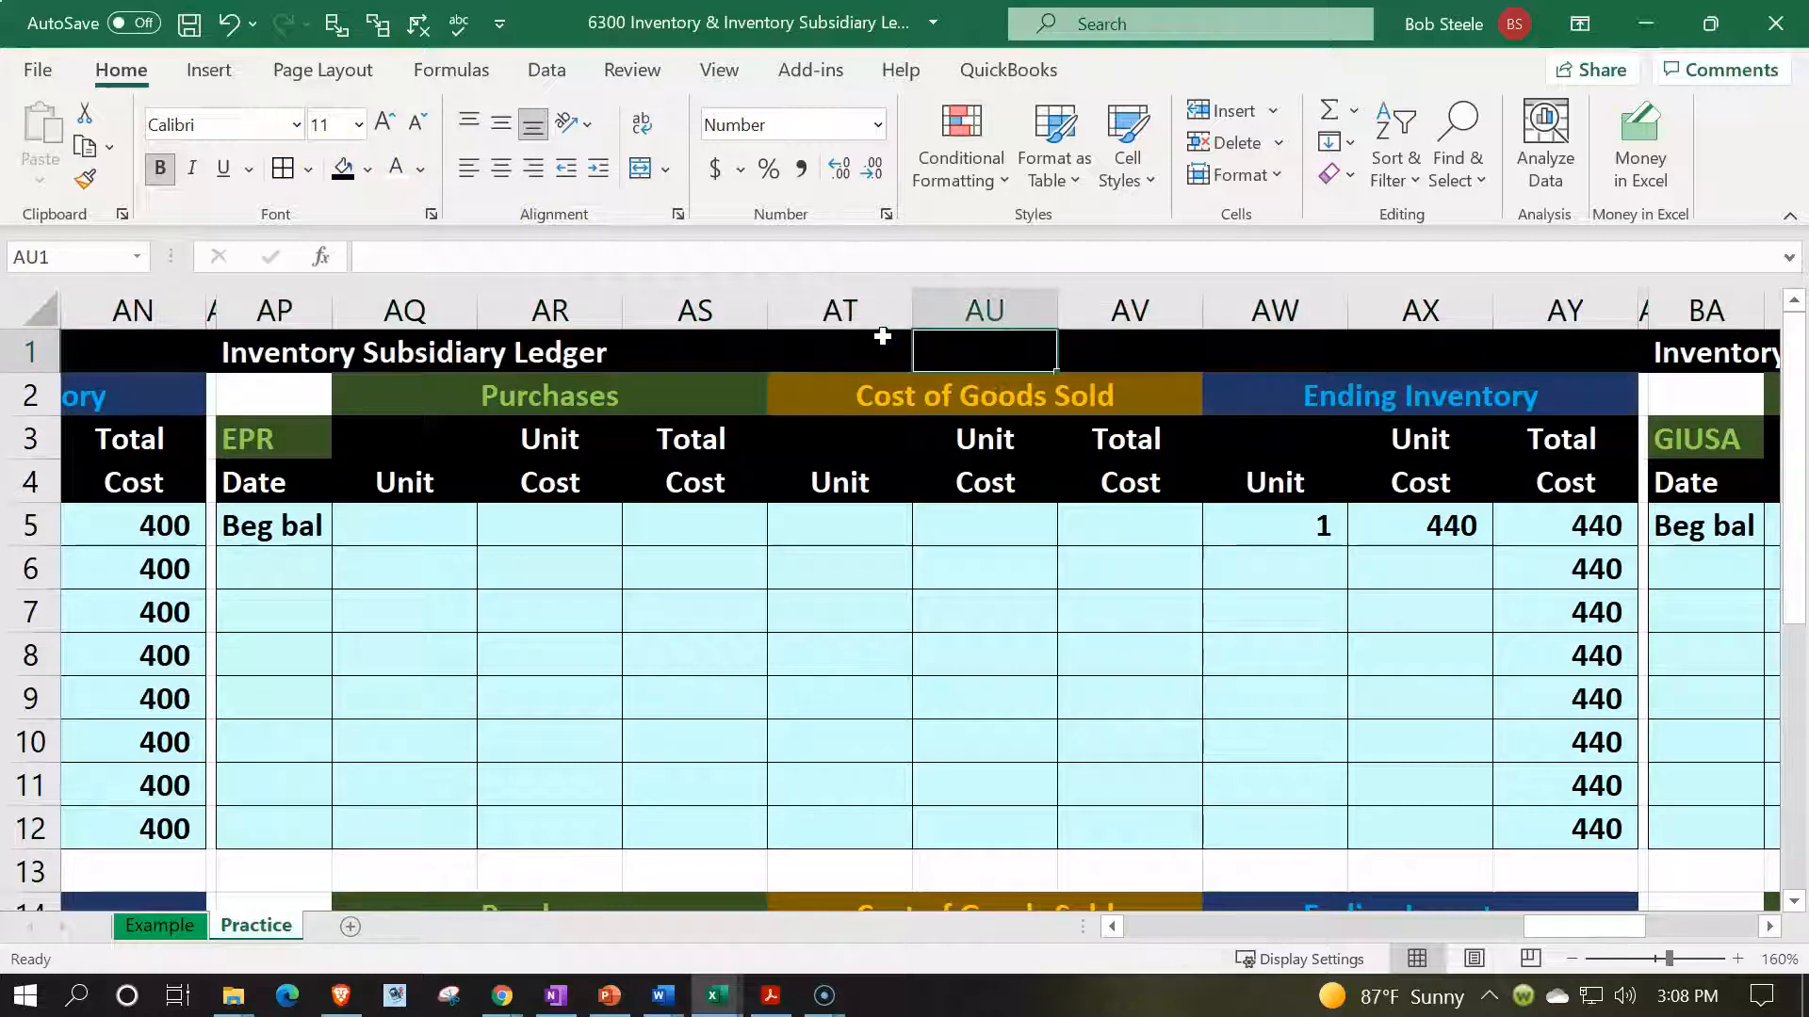
pyautogui.press('Left')
pyautogui.press('Left')
pyautogui.press('Left')
pyautogui.press('Left')
pyautogui.press('Left')
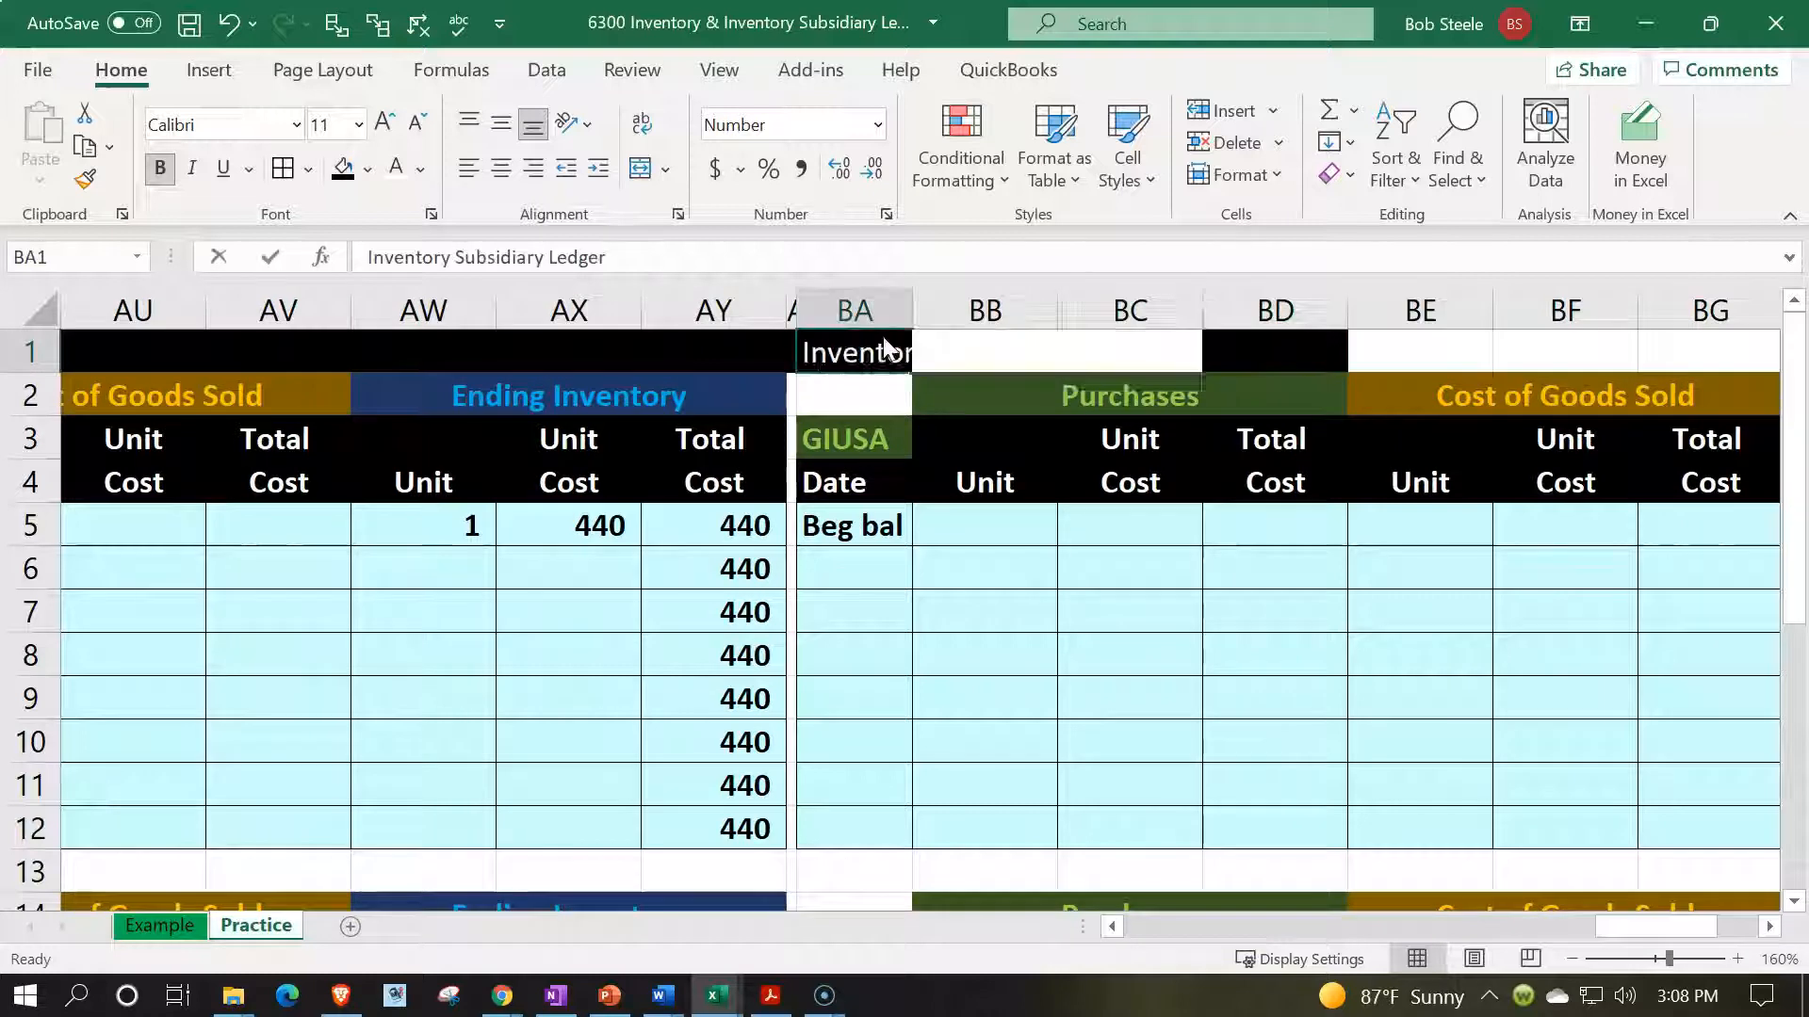
pyautogui.write('=')
pyautogui.press('Left')
pyautogui.press('Left')
pyautogui.press('Left')
pyautogui.press('Left')
pyautogui.press('Left')
pyautogui.press('Left')
pyautogui.press('Left')
pyautogui.press('Left')
pyautogui.press('Left')
pyautogui.press('Left')
pyautogui.press('Left')
pyautogui.press('Left')
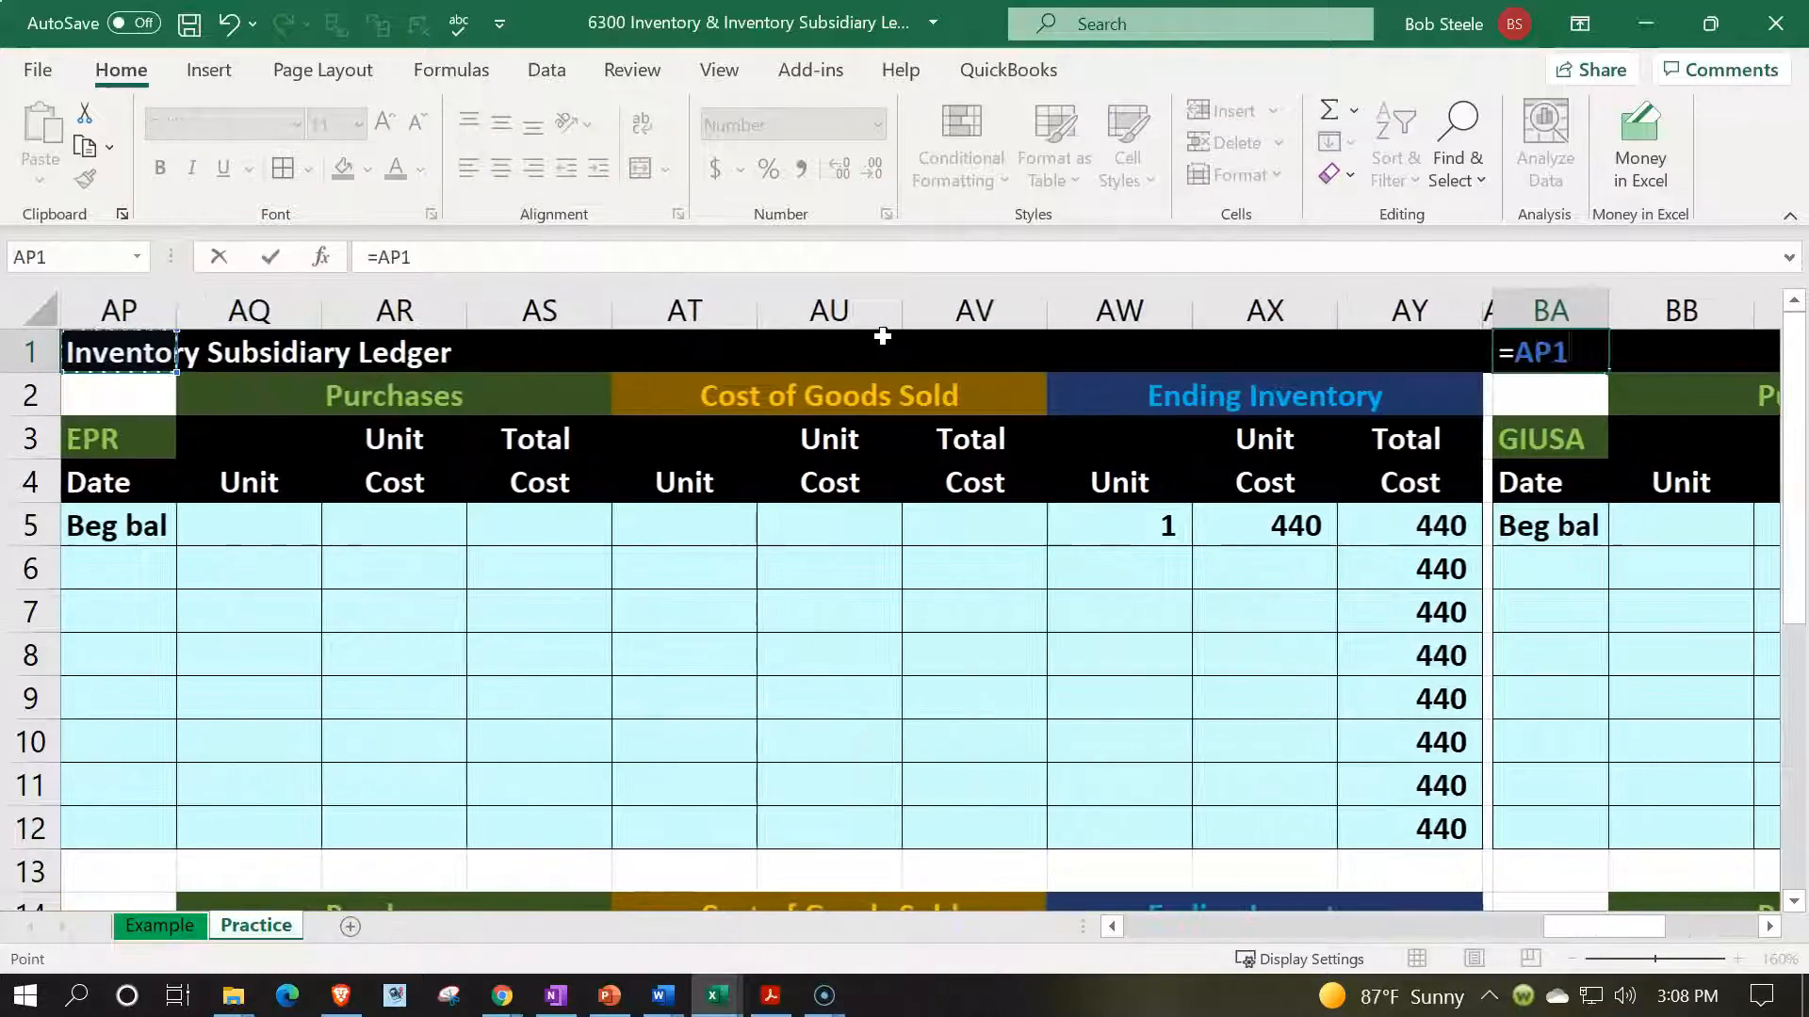
pyautogui.press('Right')
pyautogui.press('Right')
pyautogui.press('Left')
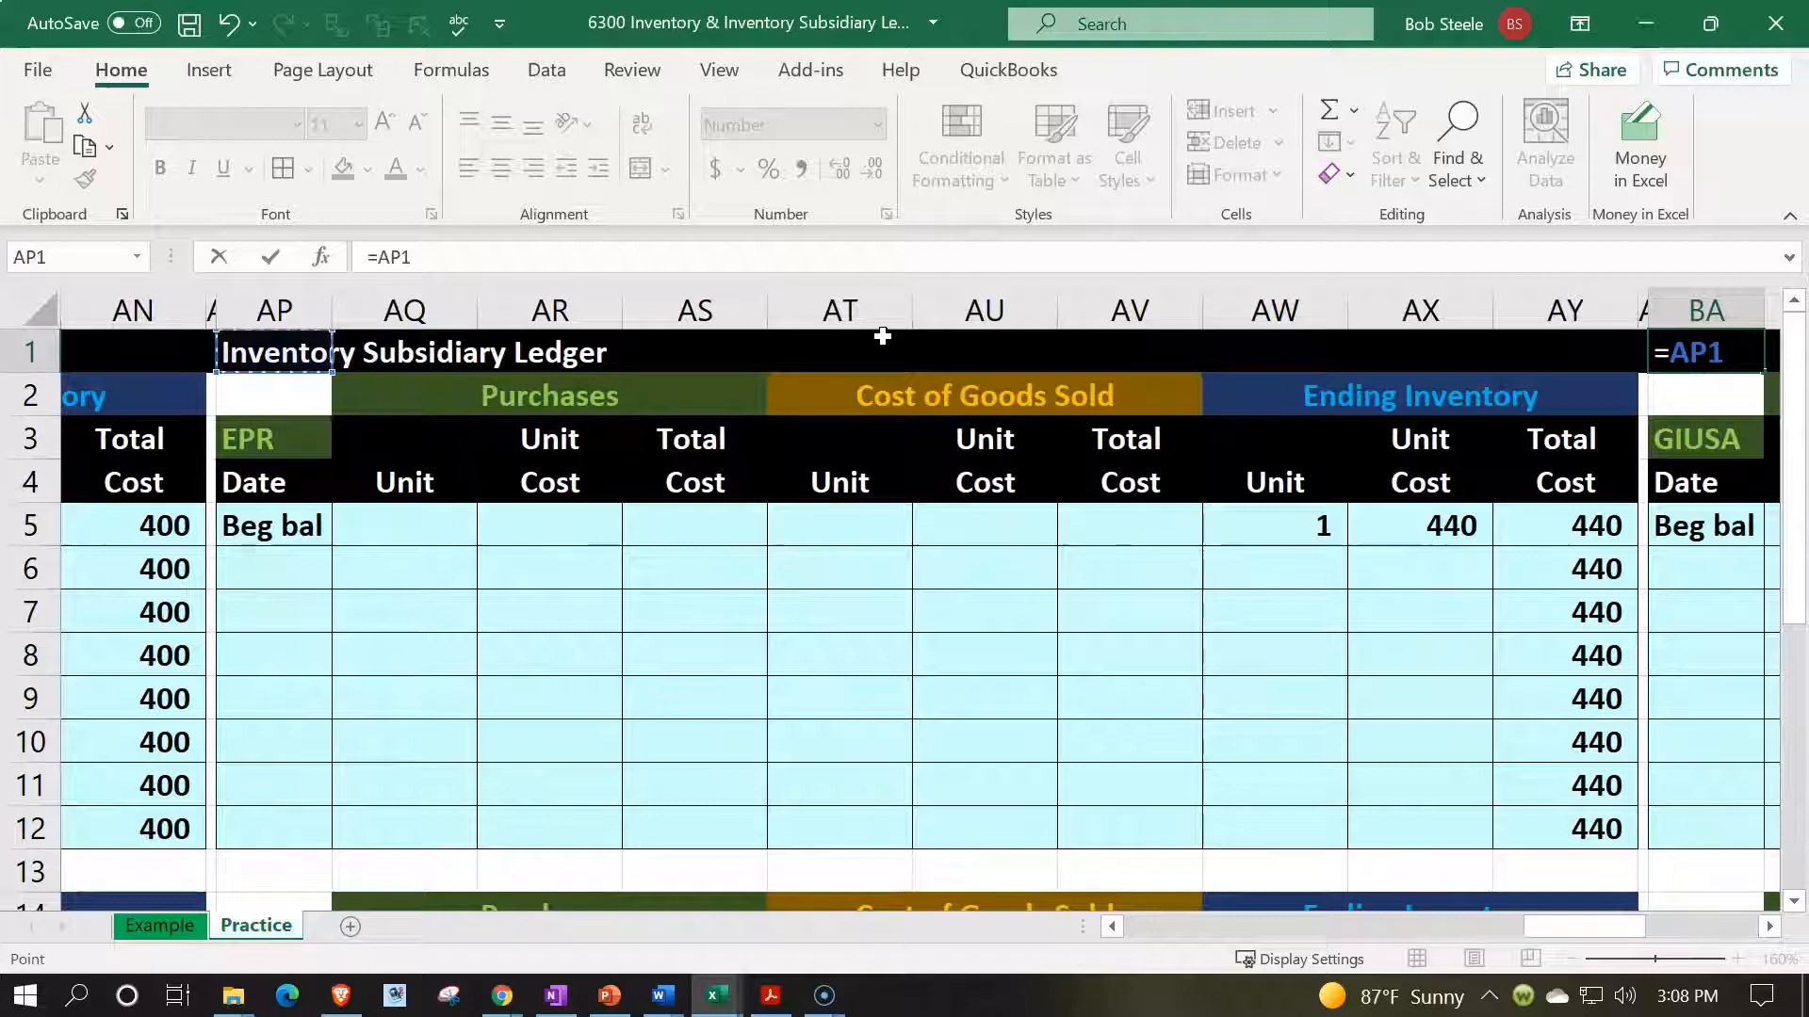
pyautogui.press('Return')
# - Fill the title row BA1:BJ1 above the GIUSA ledger with black
pyautogui.press('Right')
pyautogui.press('Right')
pyautogui.press('Right')
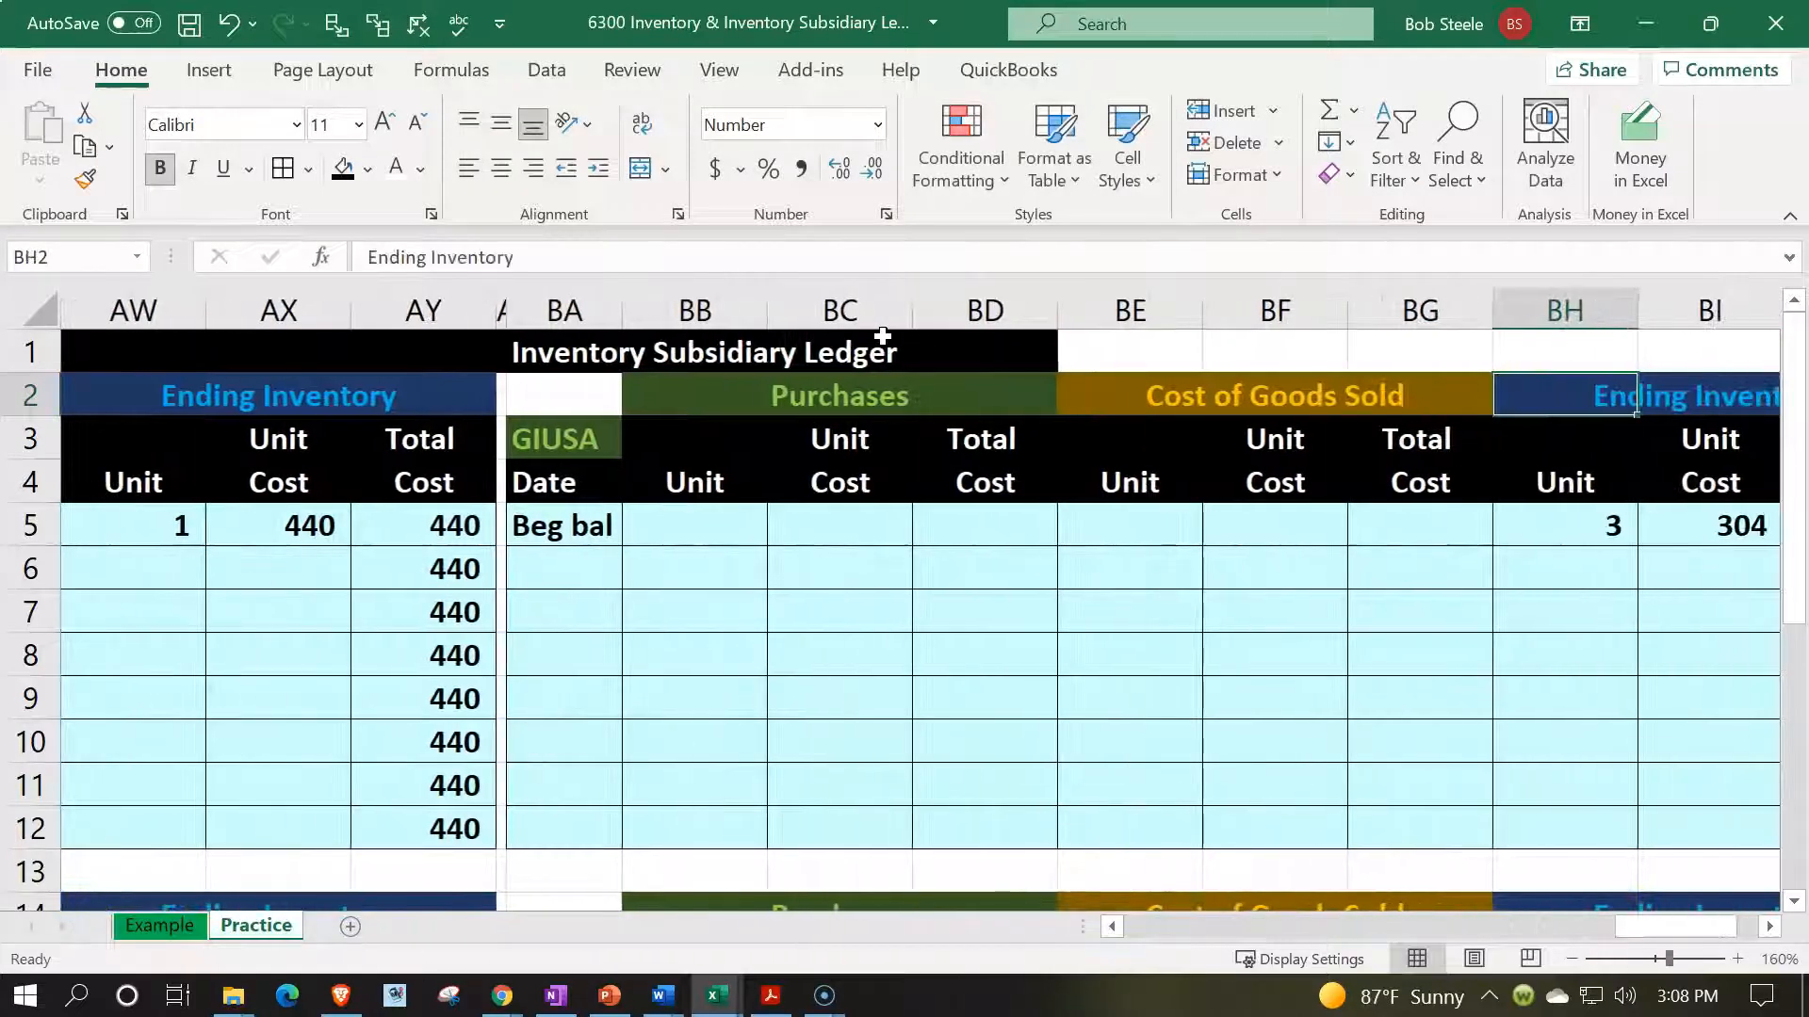
pyautogui.moveTo(708, 352); pyautogui.dragTo(1567, 349)
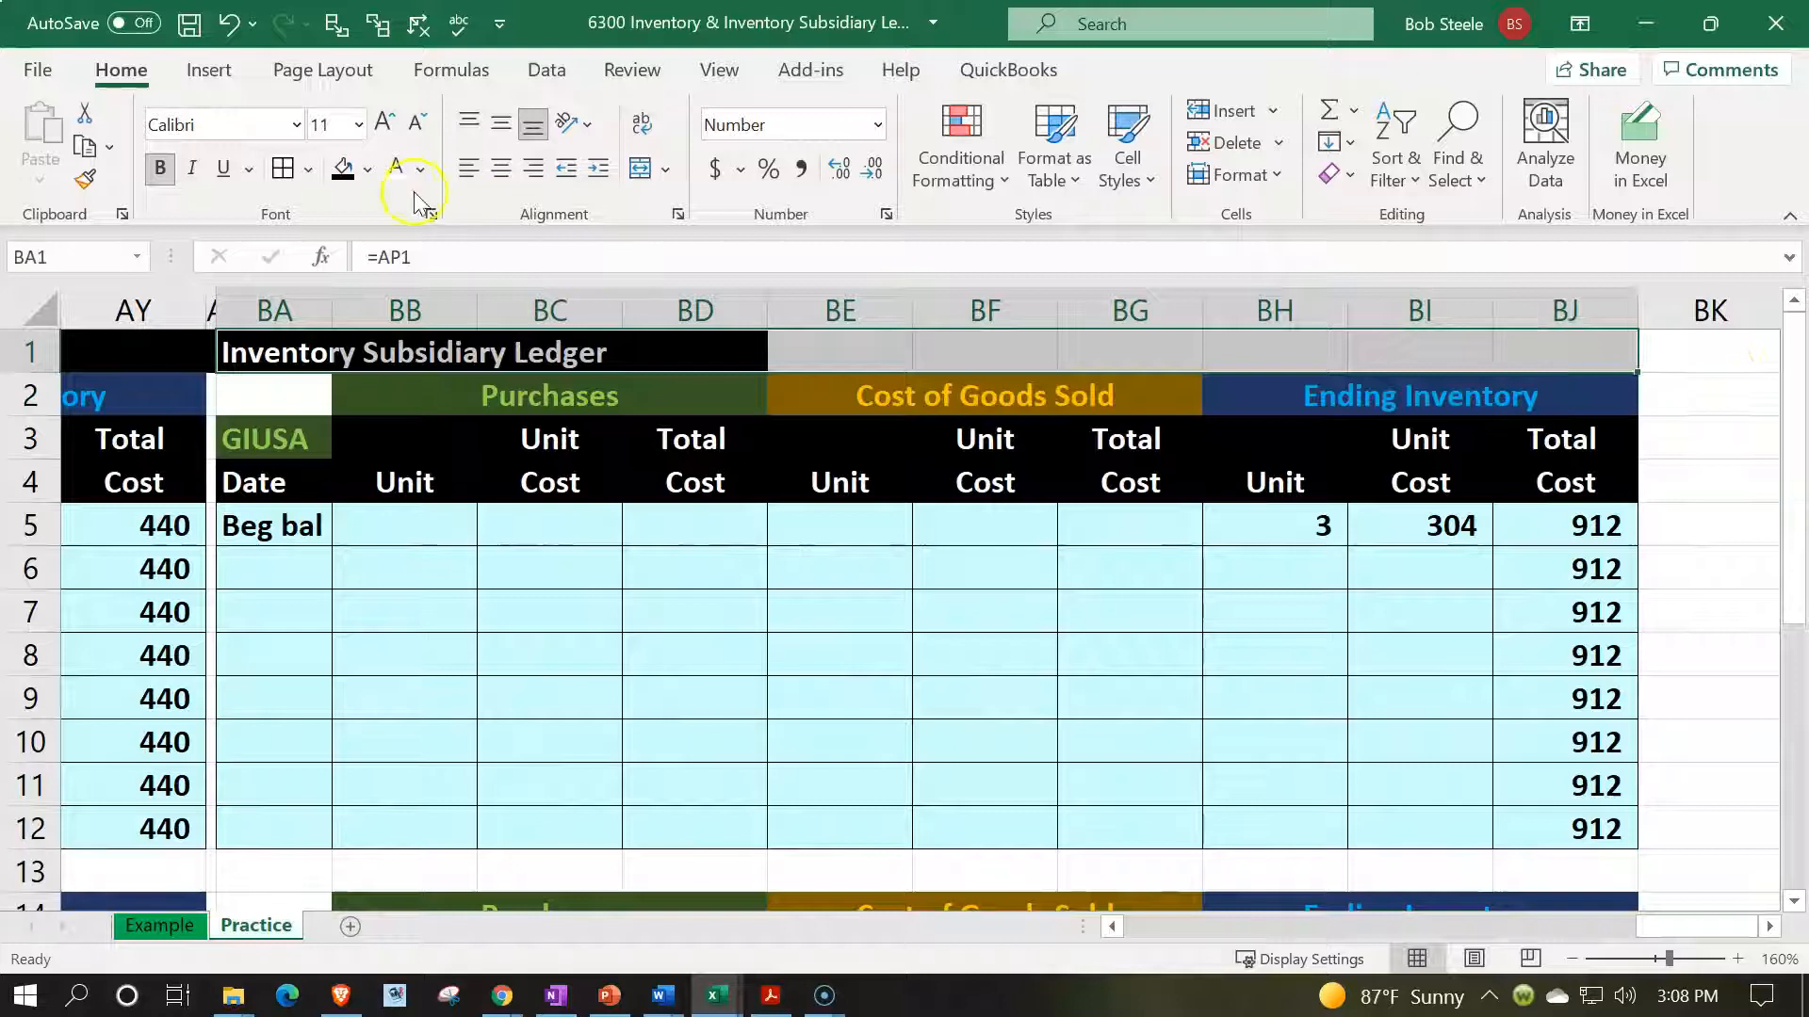
pyautogui.click(343, 169)
# - Review the title bands and item ledgers from the GIUSA ledger back to the Loan Payable account
pyautogui.click(666, 524)
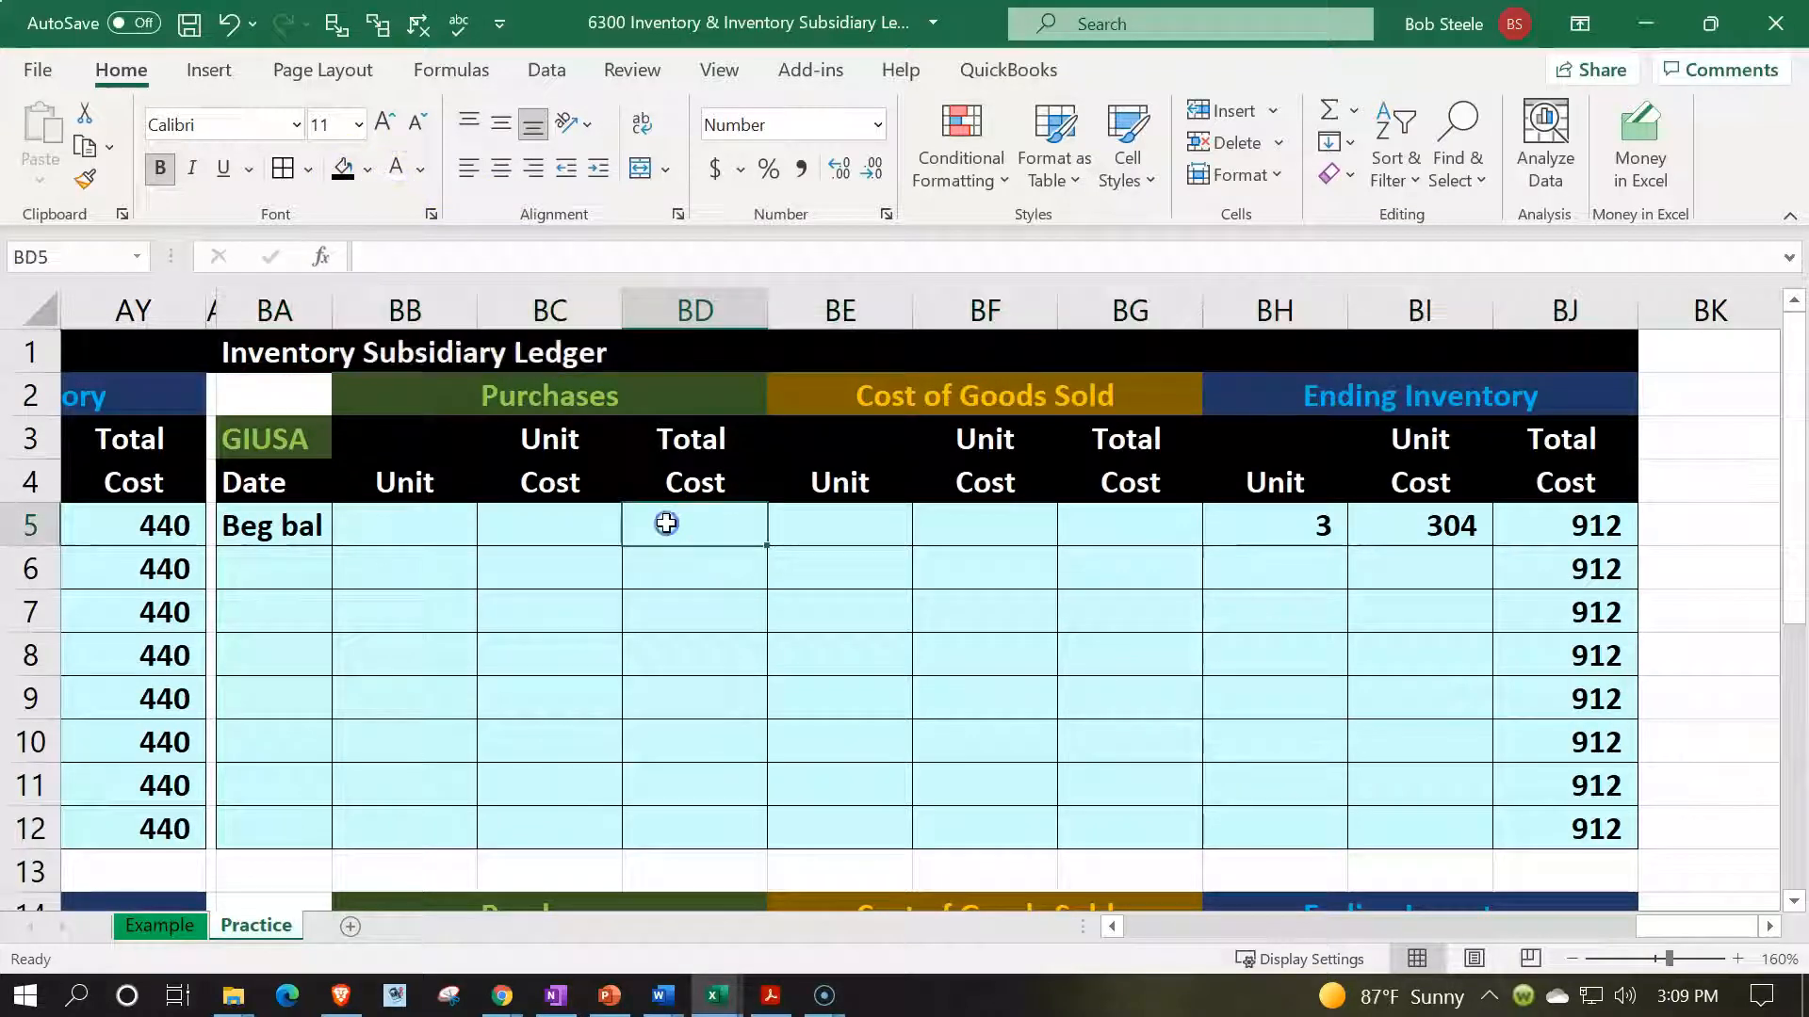
pyautogui.press('Left')
pyautogui.press('Left')
pyautogui.press('Left')
pyautogui.press('Left')
pyautogui.press('Left')
pyautogui.press('Left')
pyautogui.press('Left')
pyautogui.press('Left')
pyautogui.press('Left')
pyautogui.press('Left')
pyautogui.press('Left')
pyautogui.press('Left')
pyautogui.press('Left')
pyautogui.press('Left')
pyautogui.press('Left')
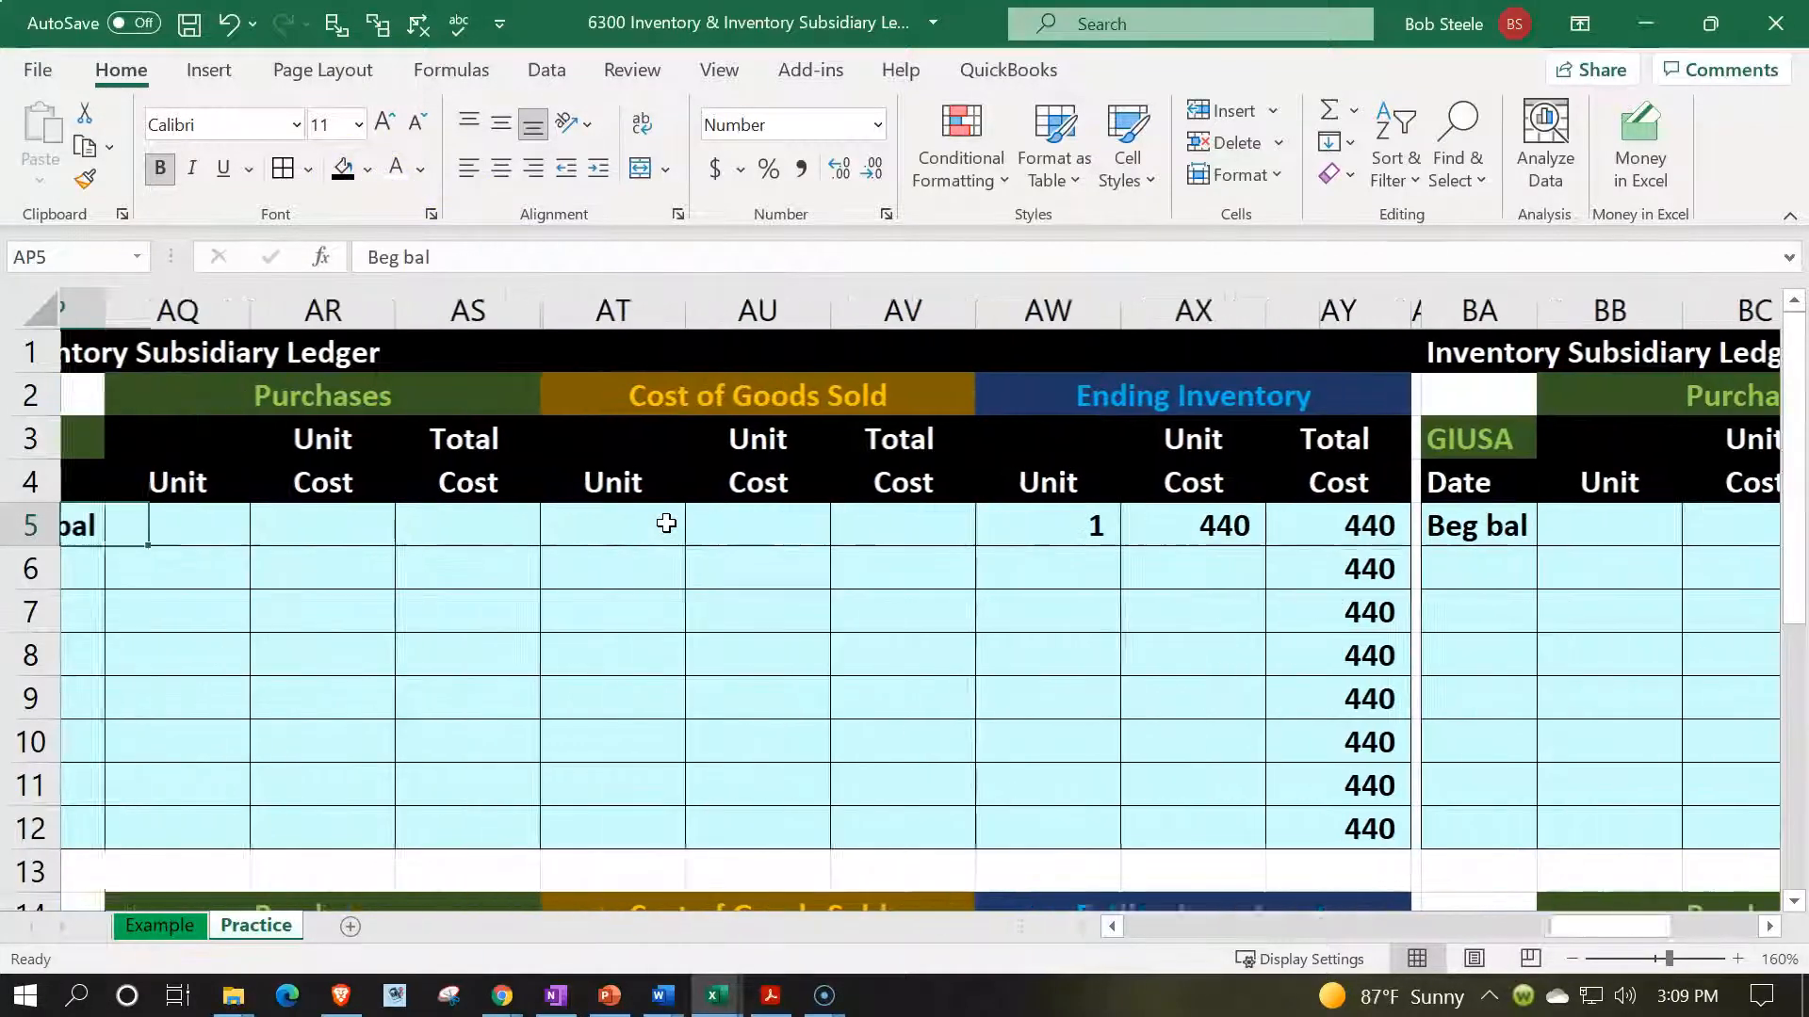
pyautogui.press('Left')
pyautogui.press('Left')
pyautogui.press('Left')
pyautogui.press('Left')
pyautogui.press('Left')
pyautogui.press('Left')
pyautogui.press('Left')
pyautogui.press('Left')
pyautogui.press('Left')
pyautogui.press('Left')
pyautogui.press('Left')
pyautogui.press('Left')
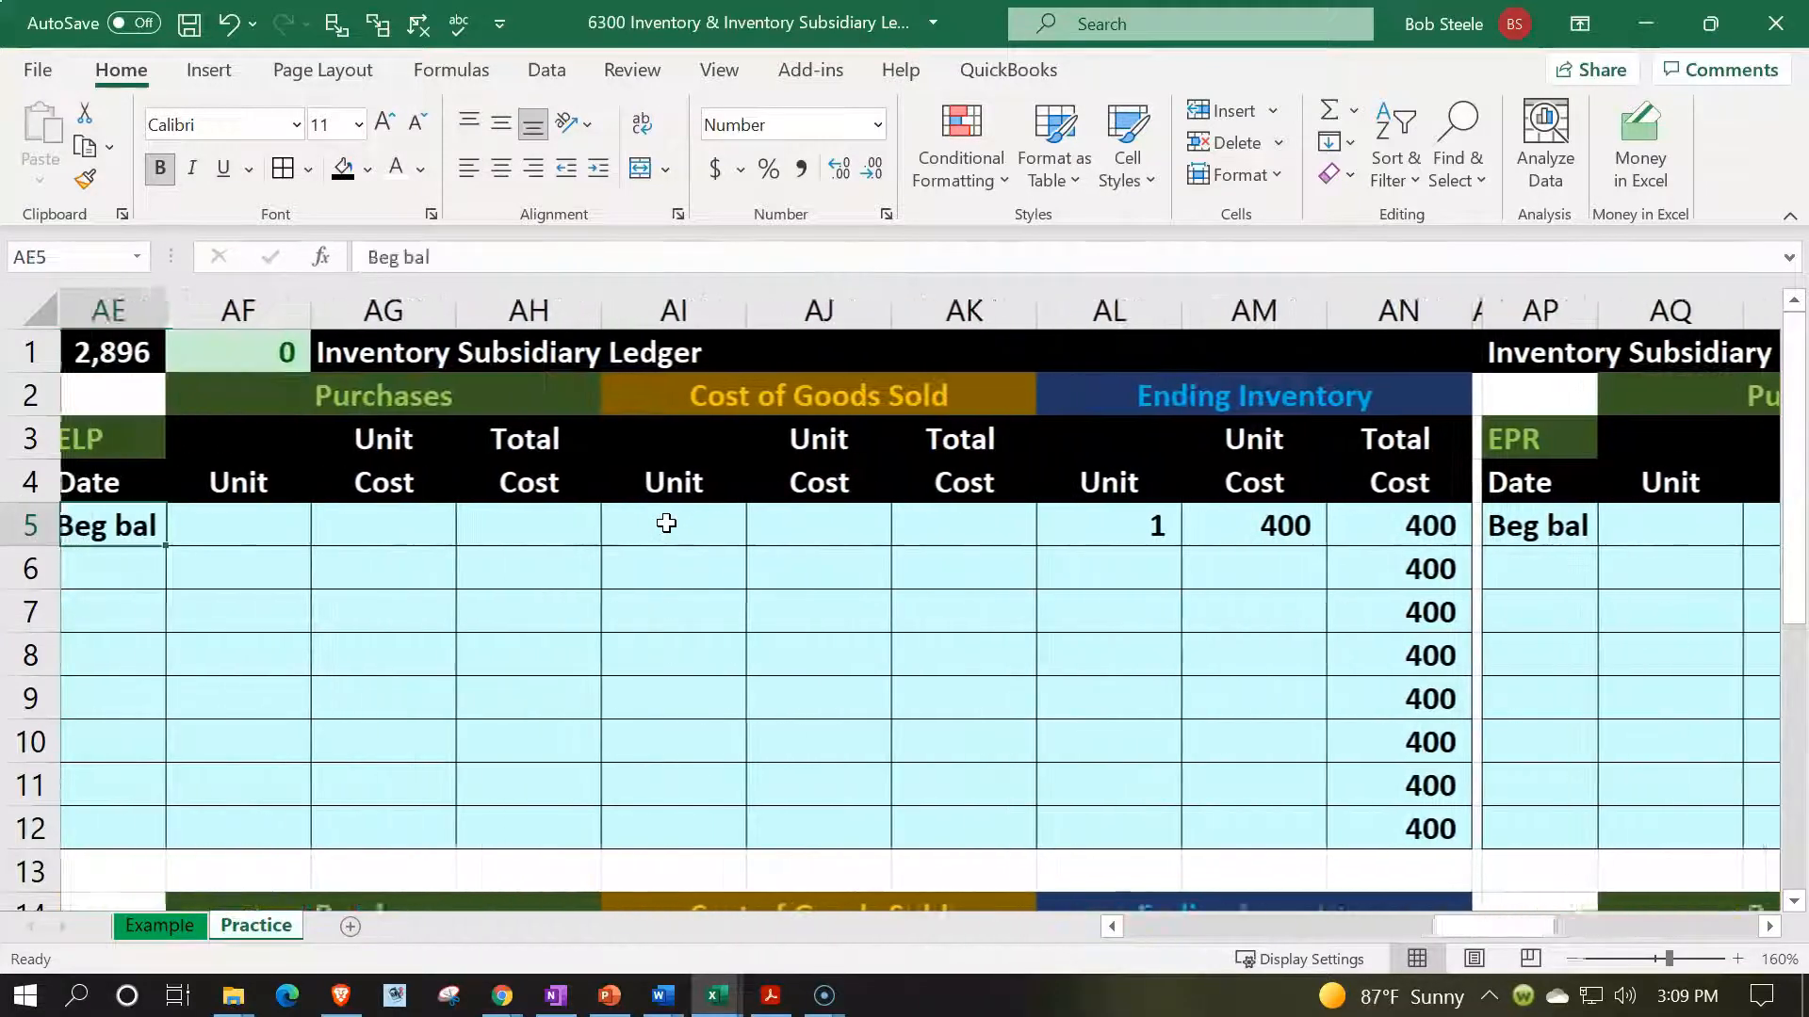
pyautogui.press('Left')
pyautogui.press('Left')
pyautogui.press('Left')
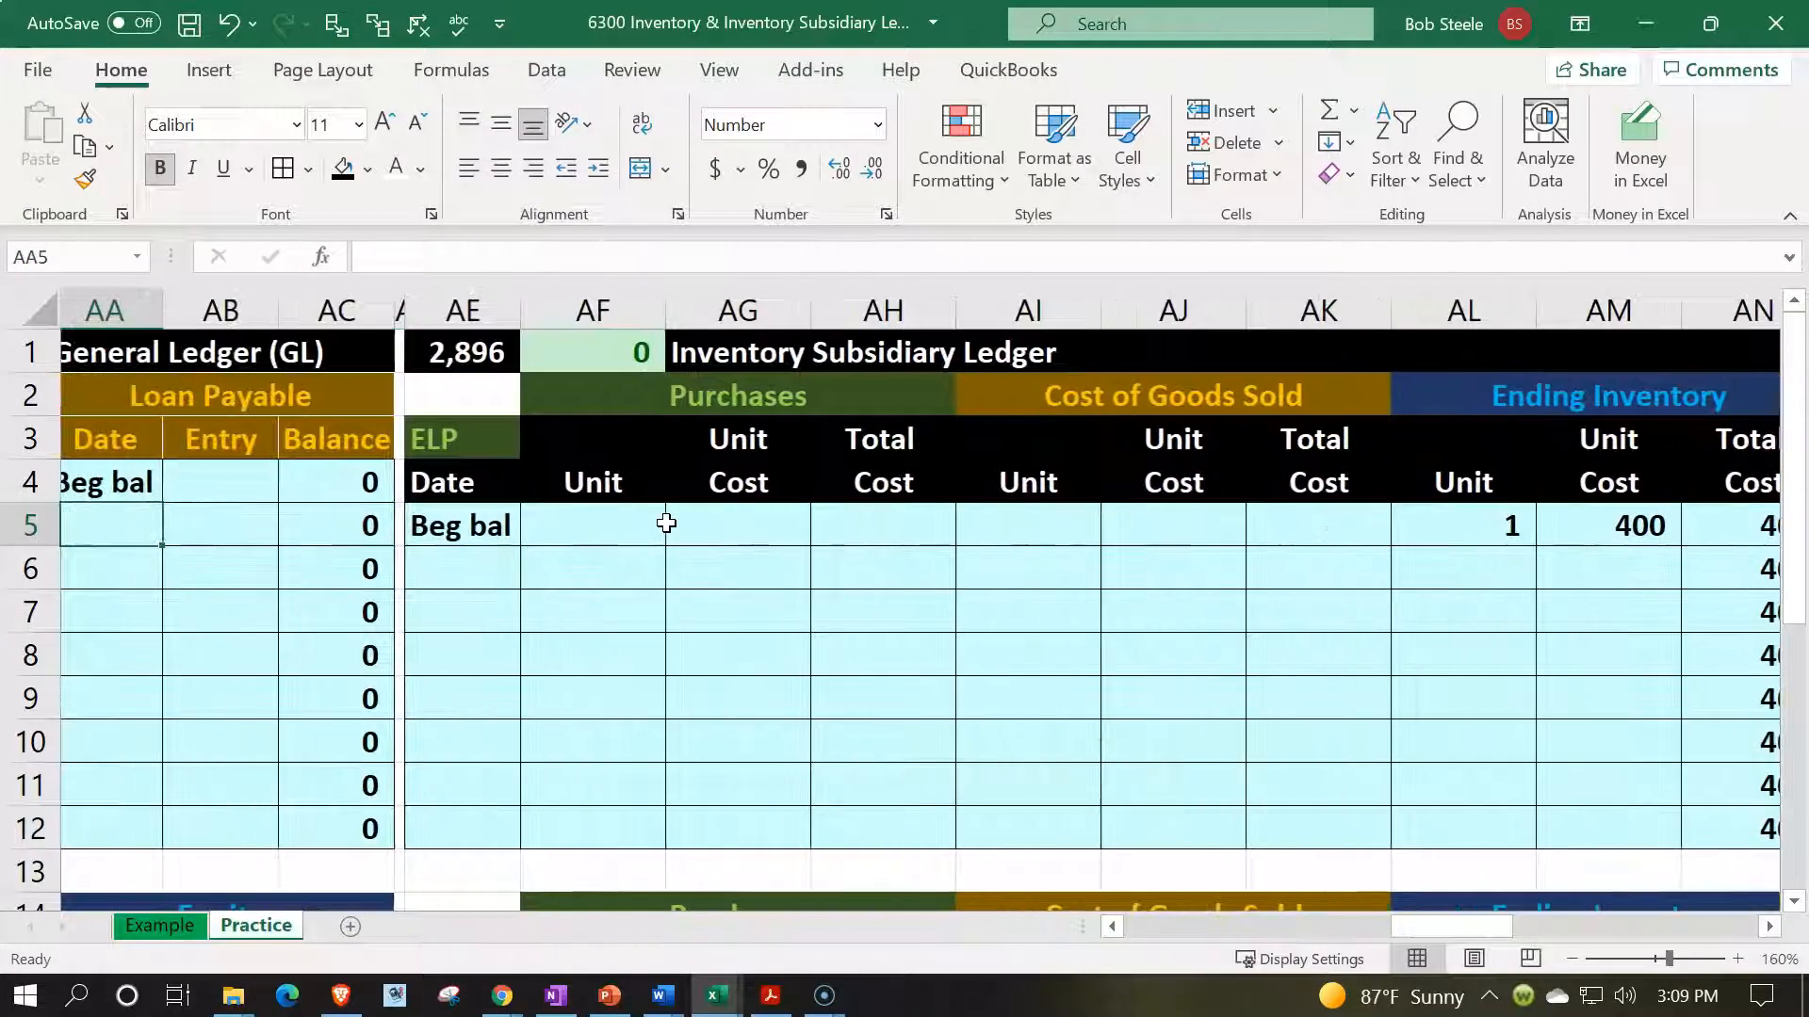
# - Spell-check the Practice sheet from its current cell through the beginning, ignoring all occurrences of "bal"
pyautogui.click(459, 28)
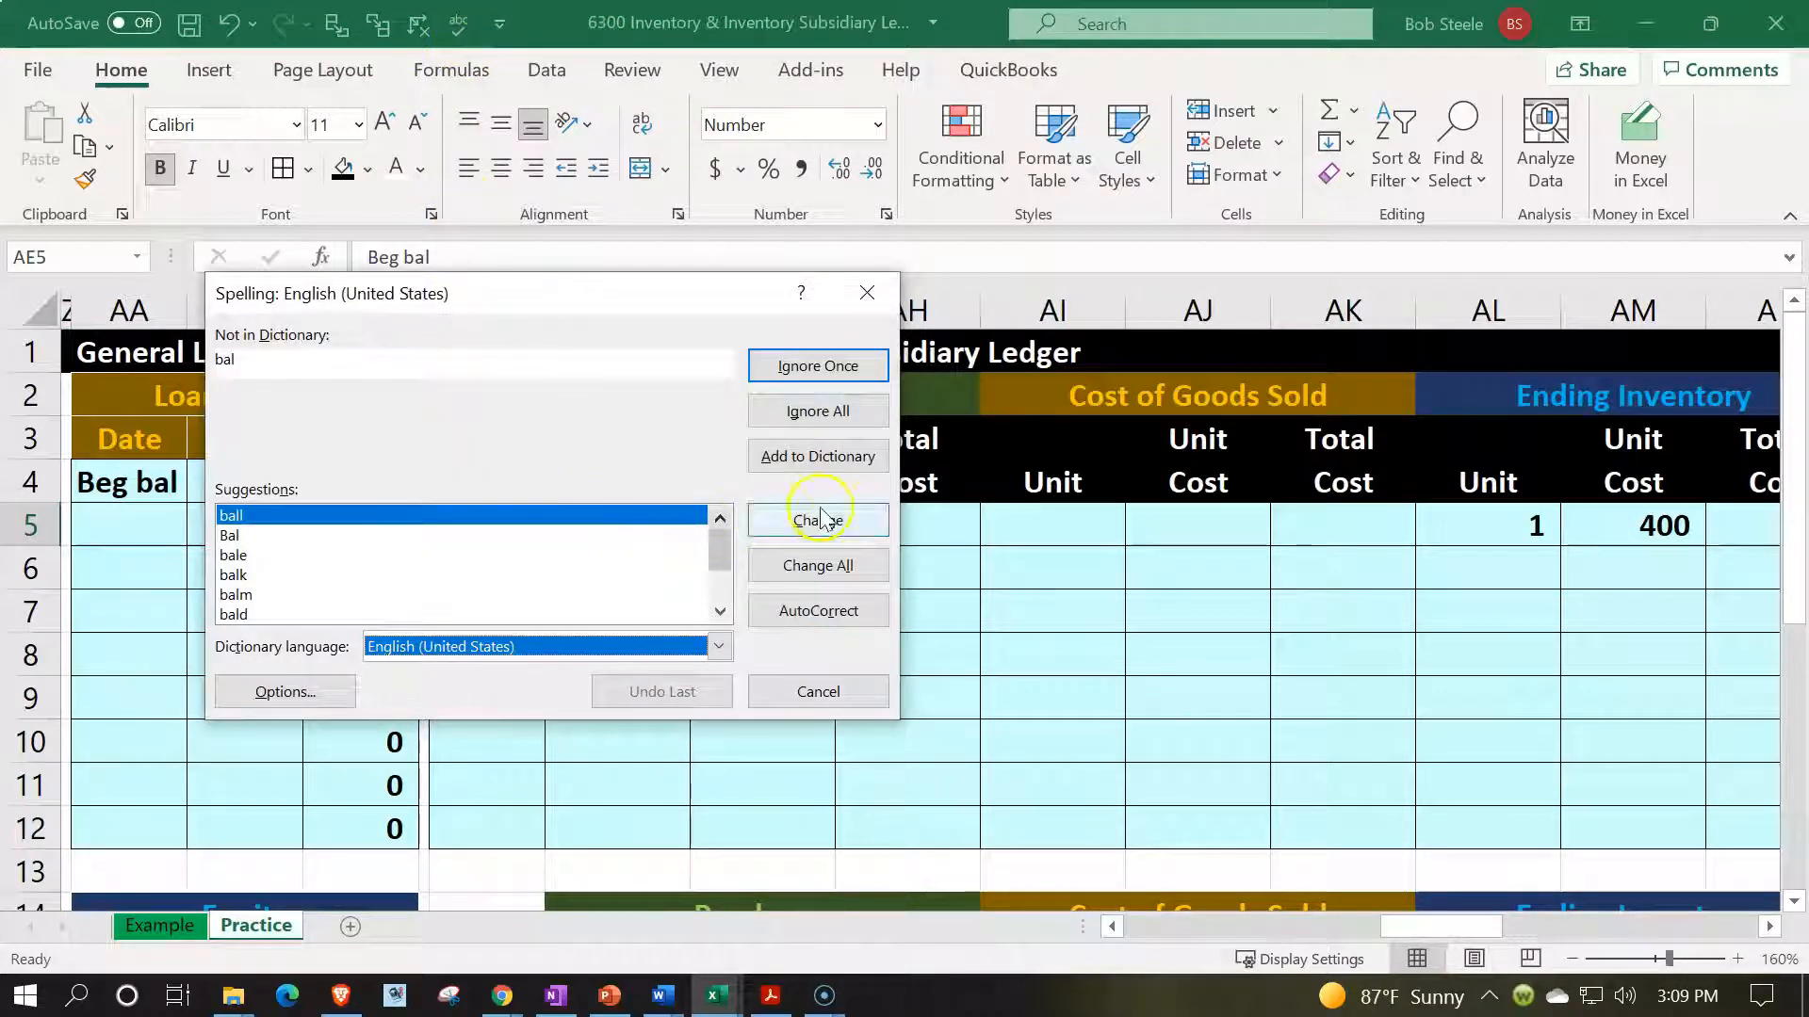
pyautogui.click(831, 415)
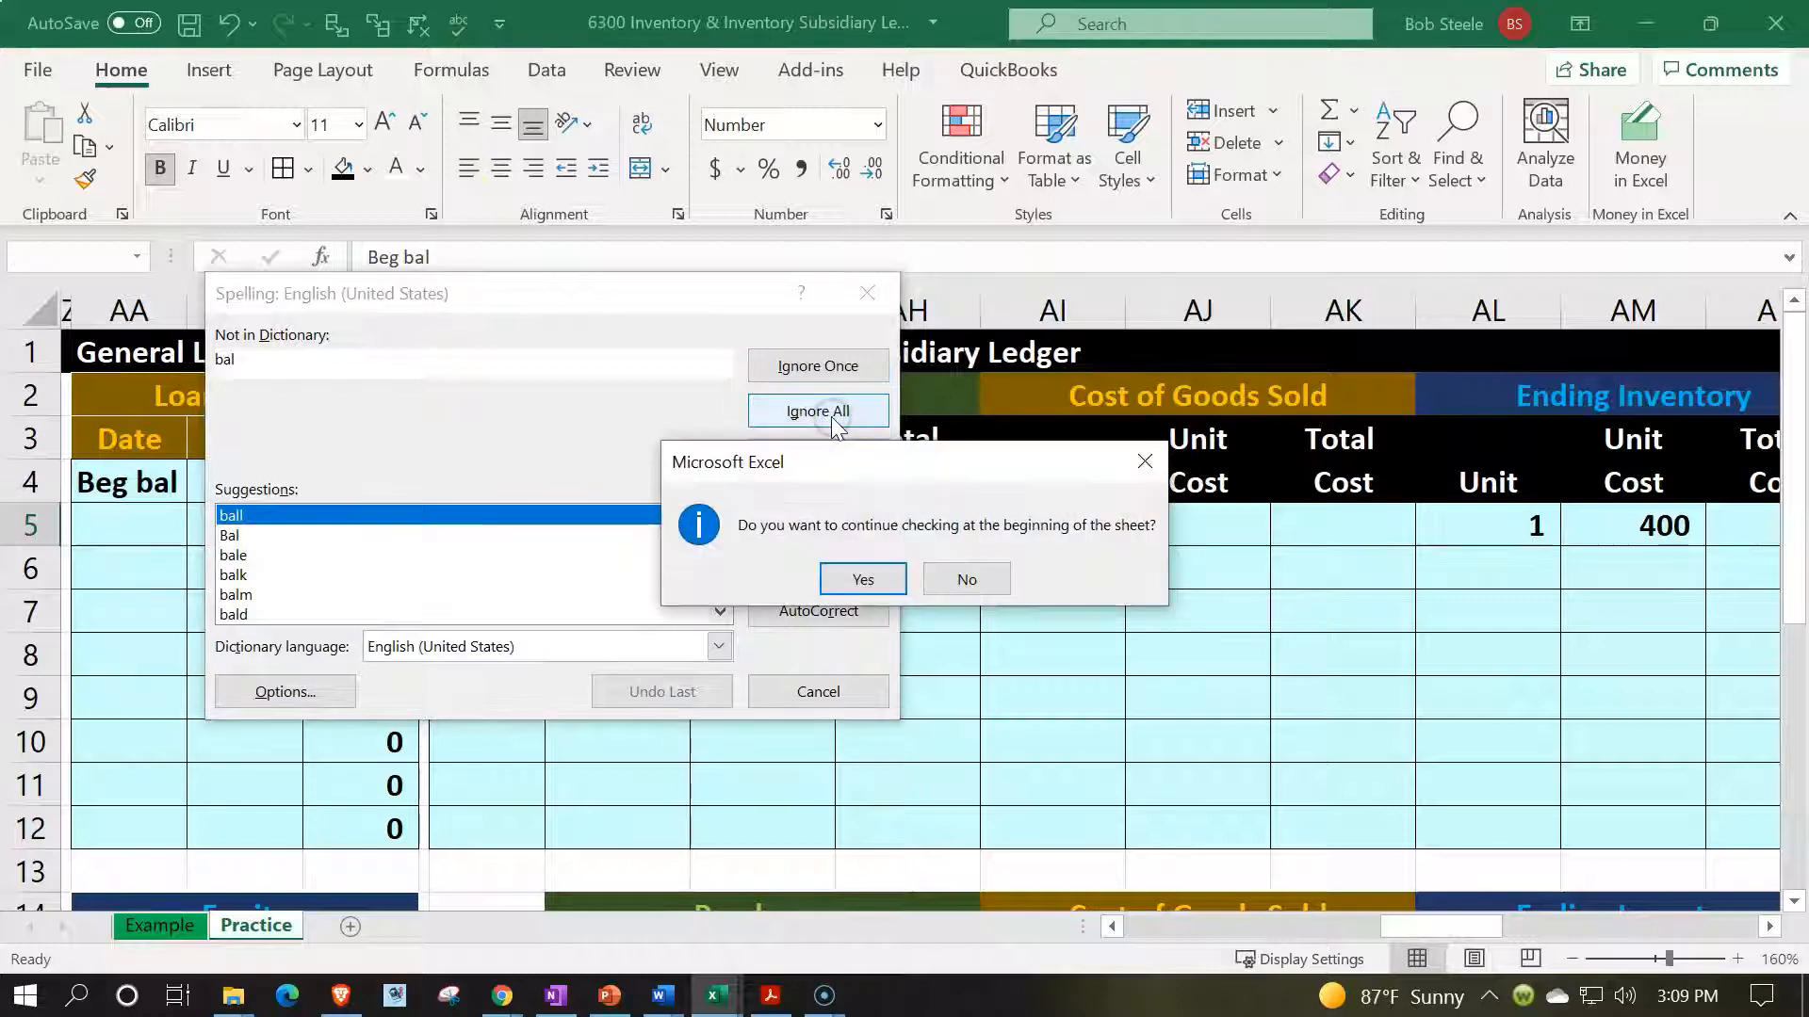
pyautogui.click(853, 579)
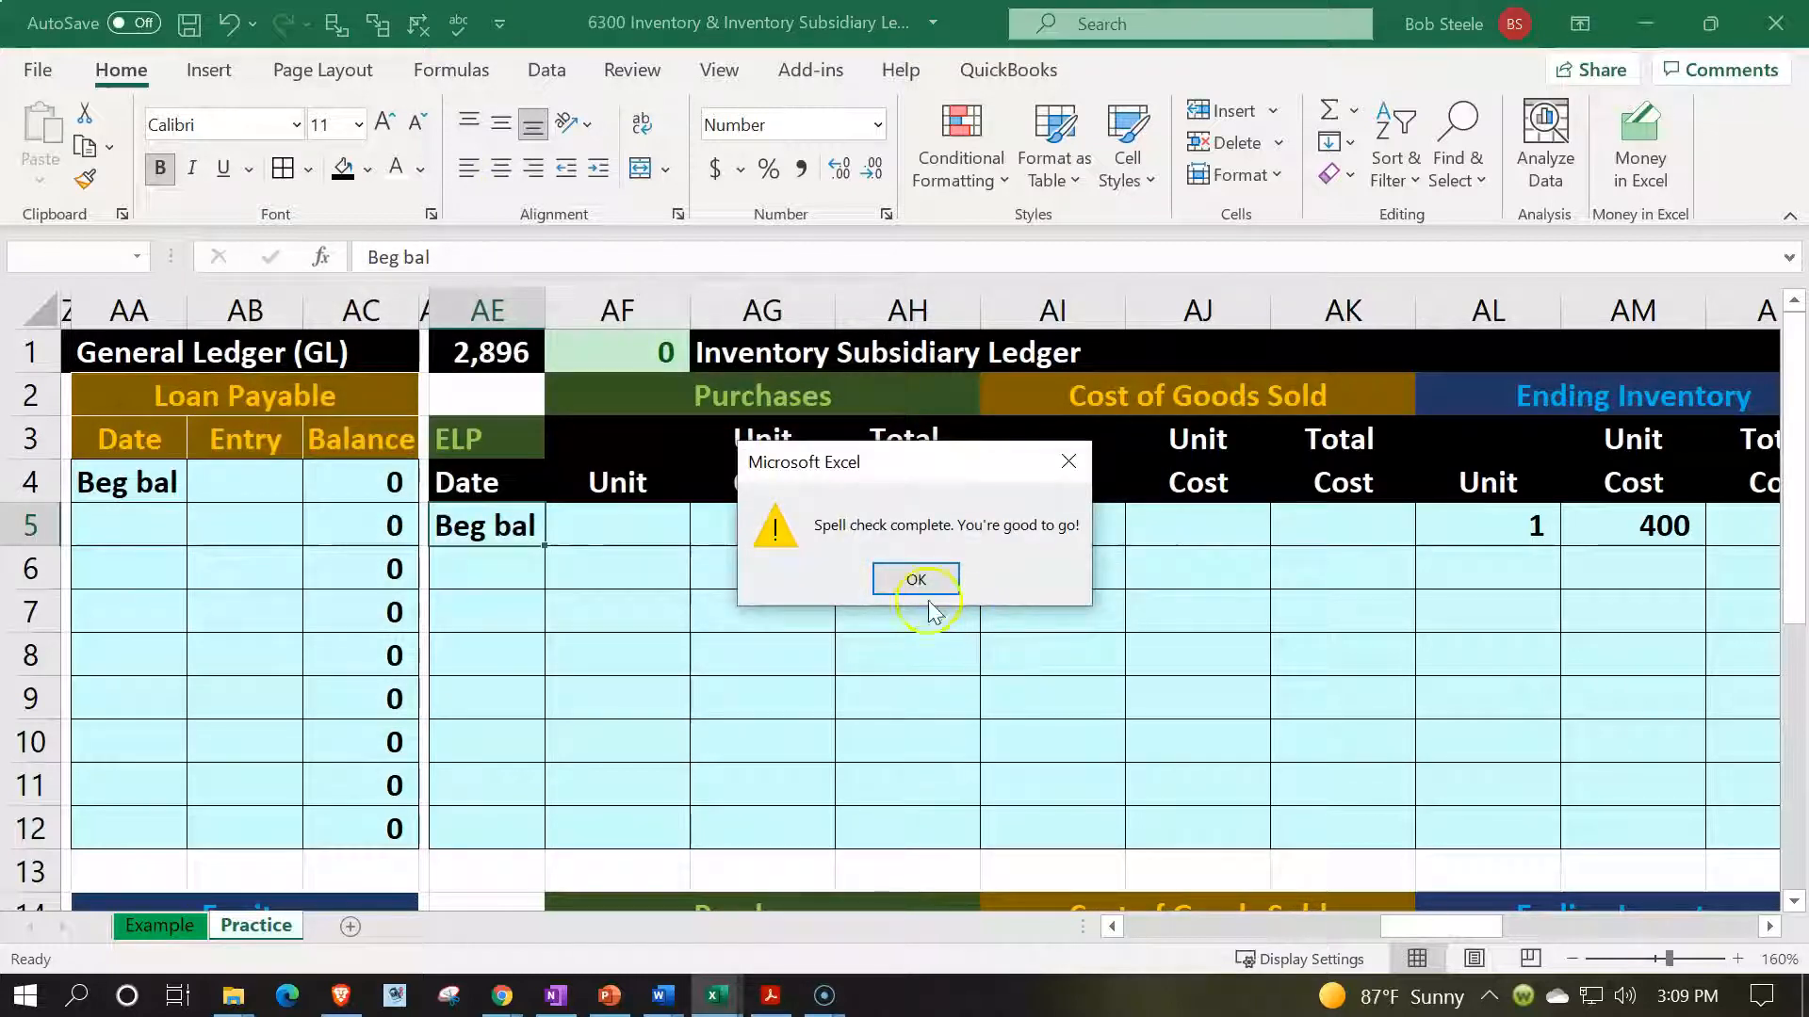
pyautogui.click(918, 582)
pyautogui.click(766, 561)
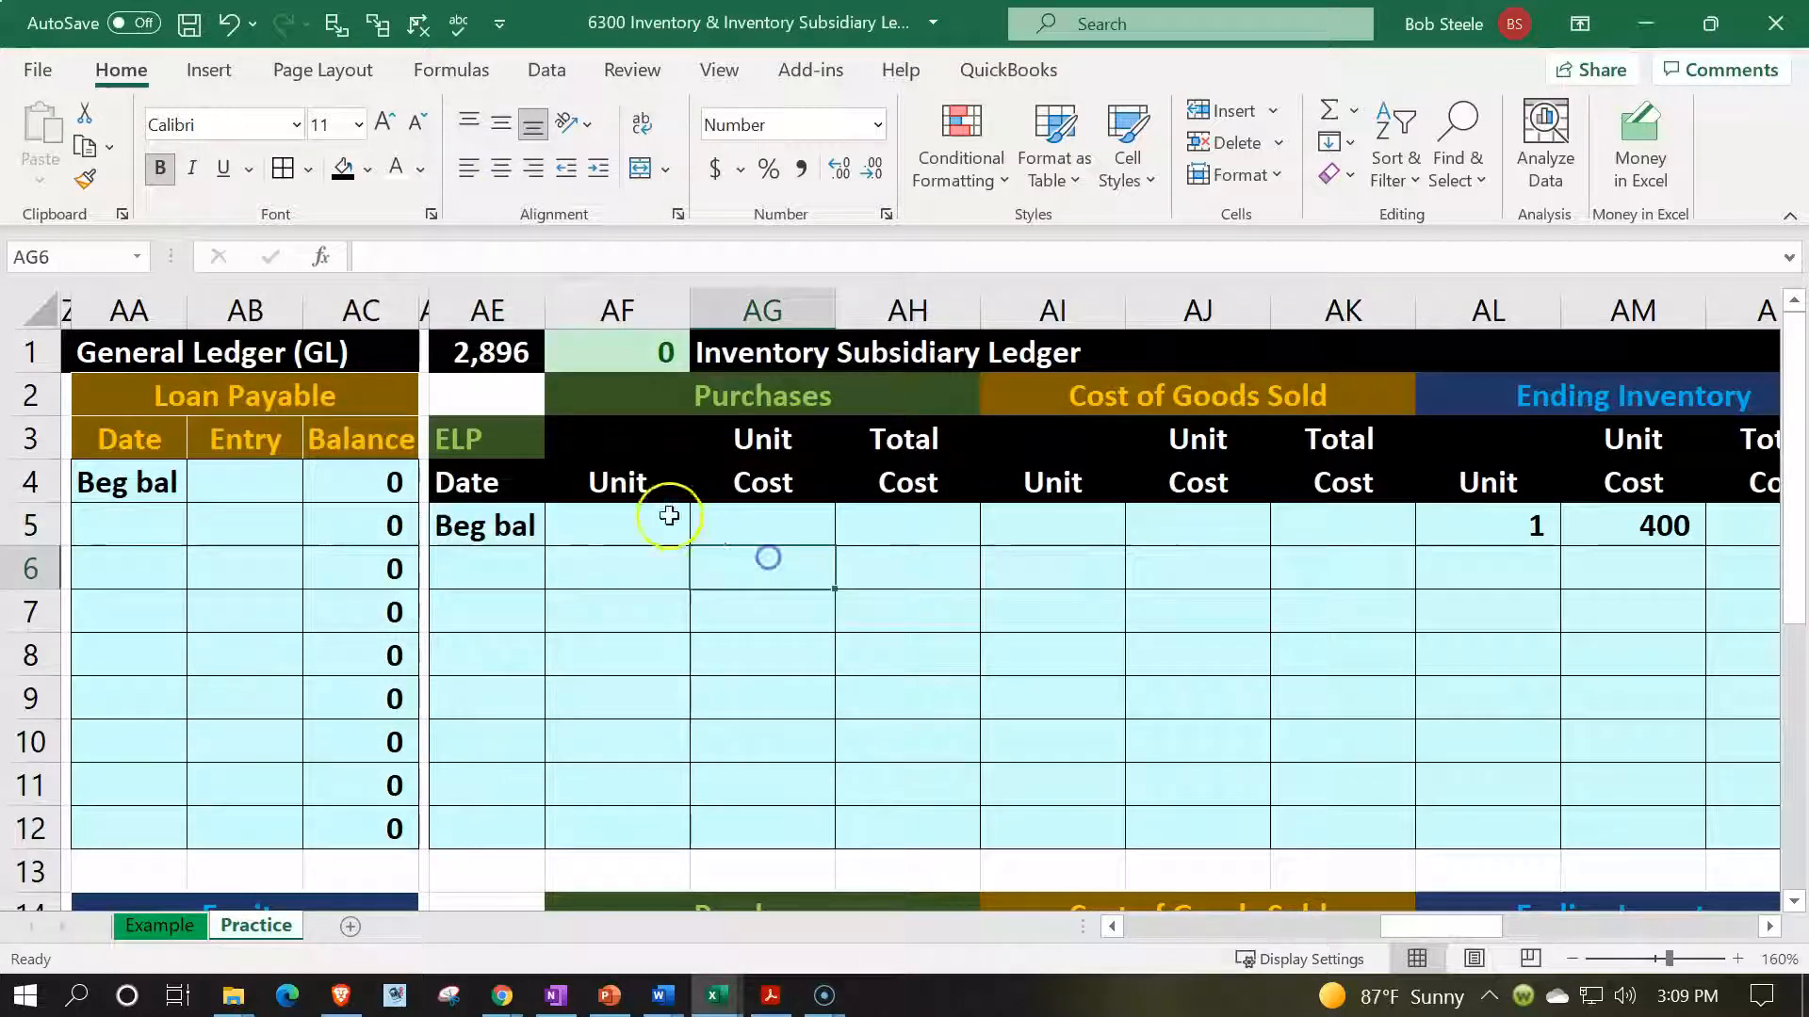
# - Inspect the formulas in AF1 and AE1, and zoom out to 10% to view the whole worksheet
pyautogui.click(647, 350)
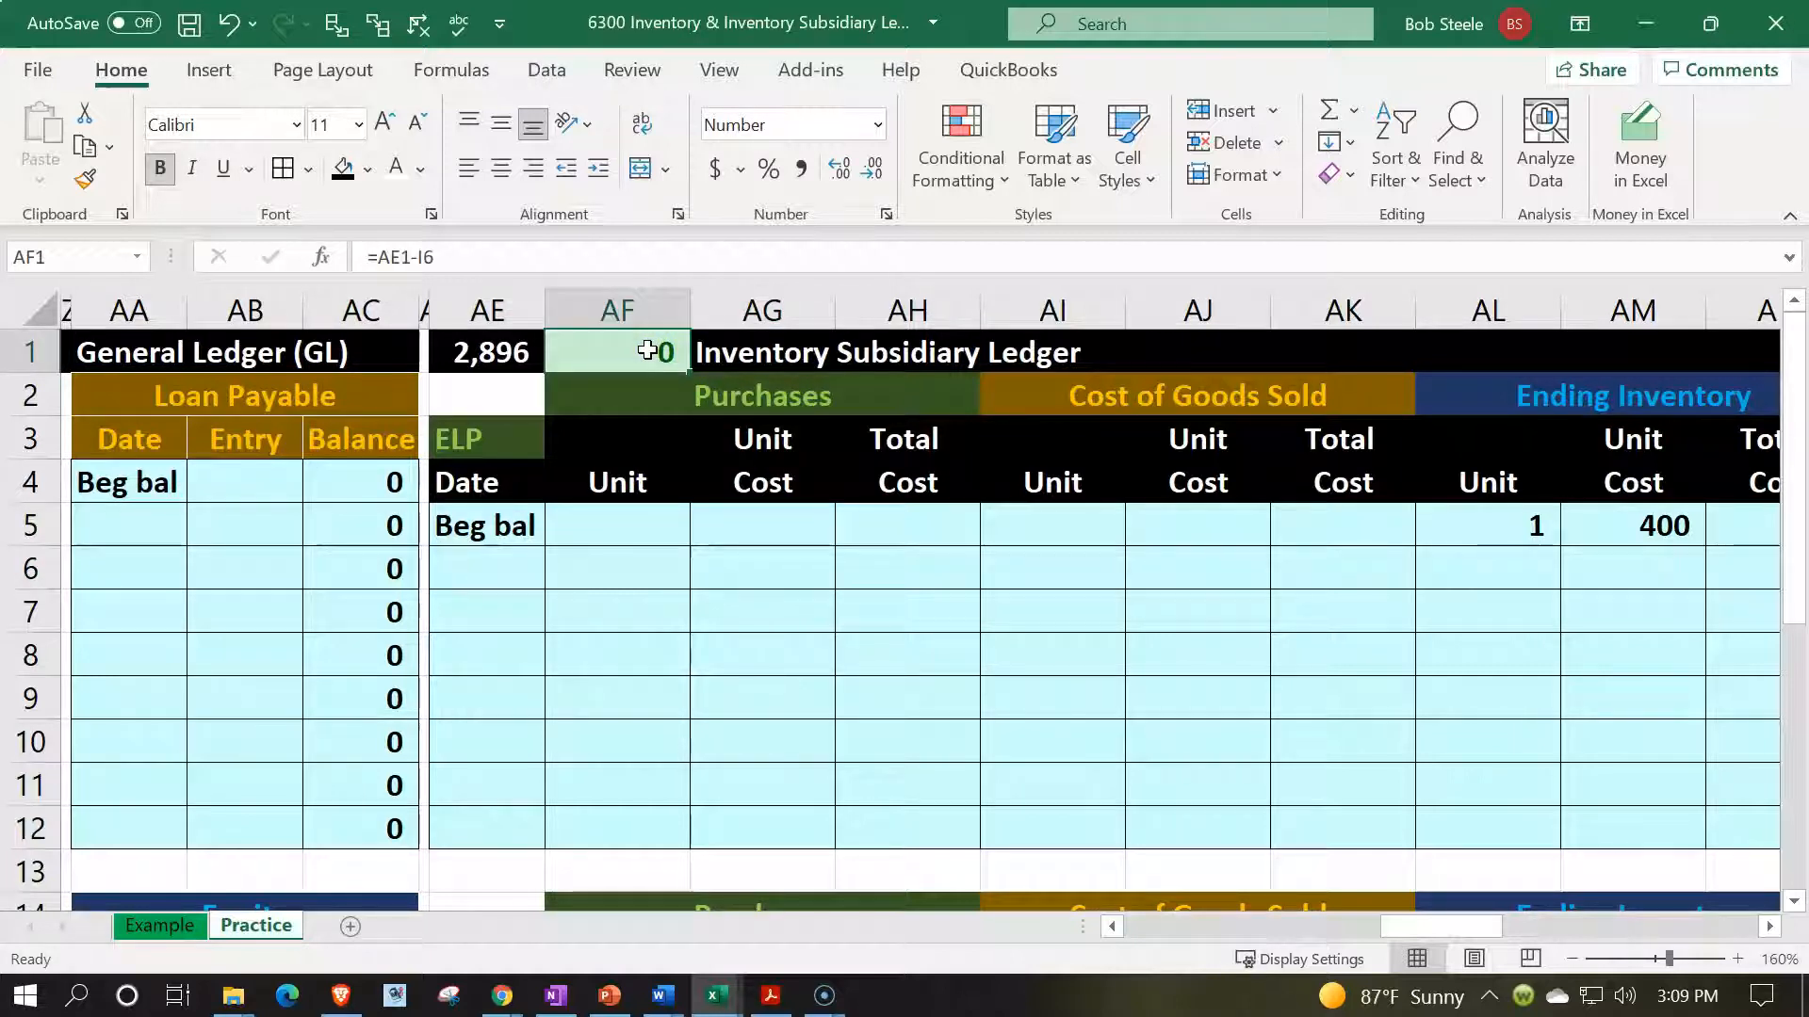
pyautogui.press('Left')
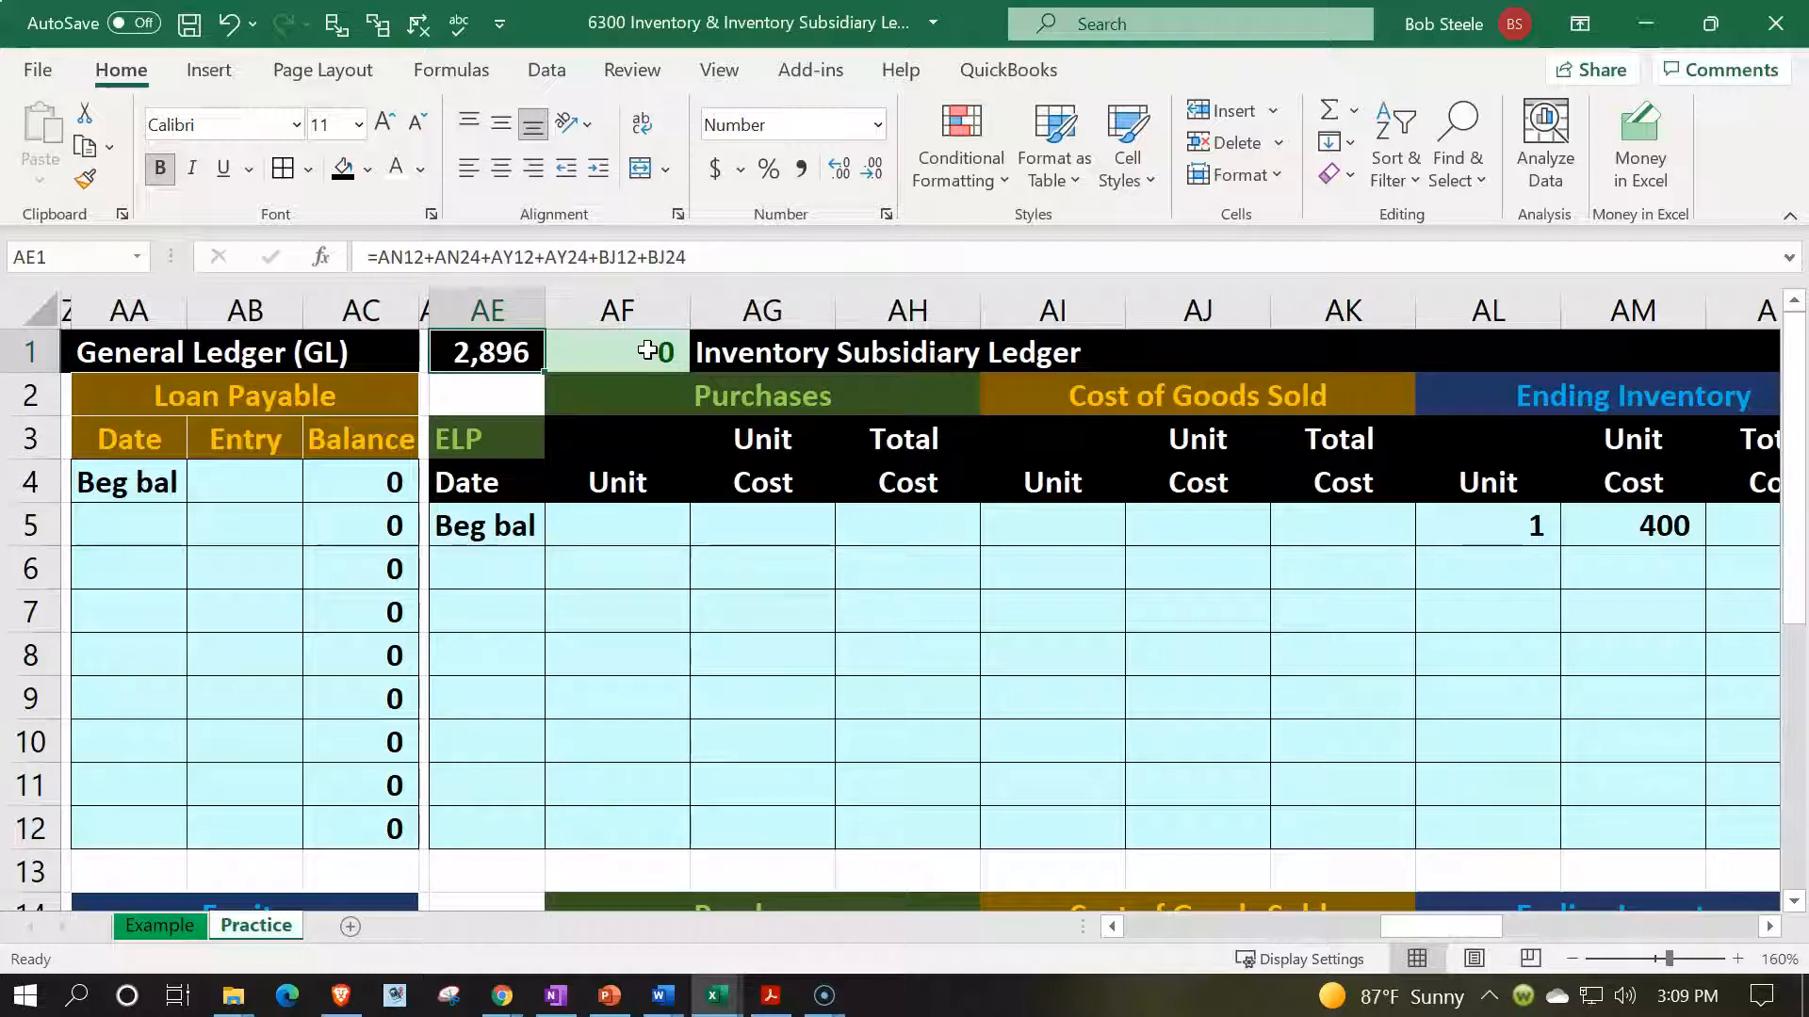
pyautogui.click(1589, 959)
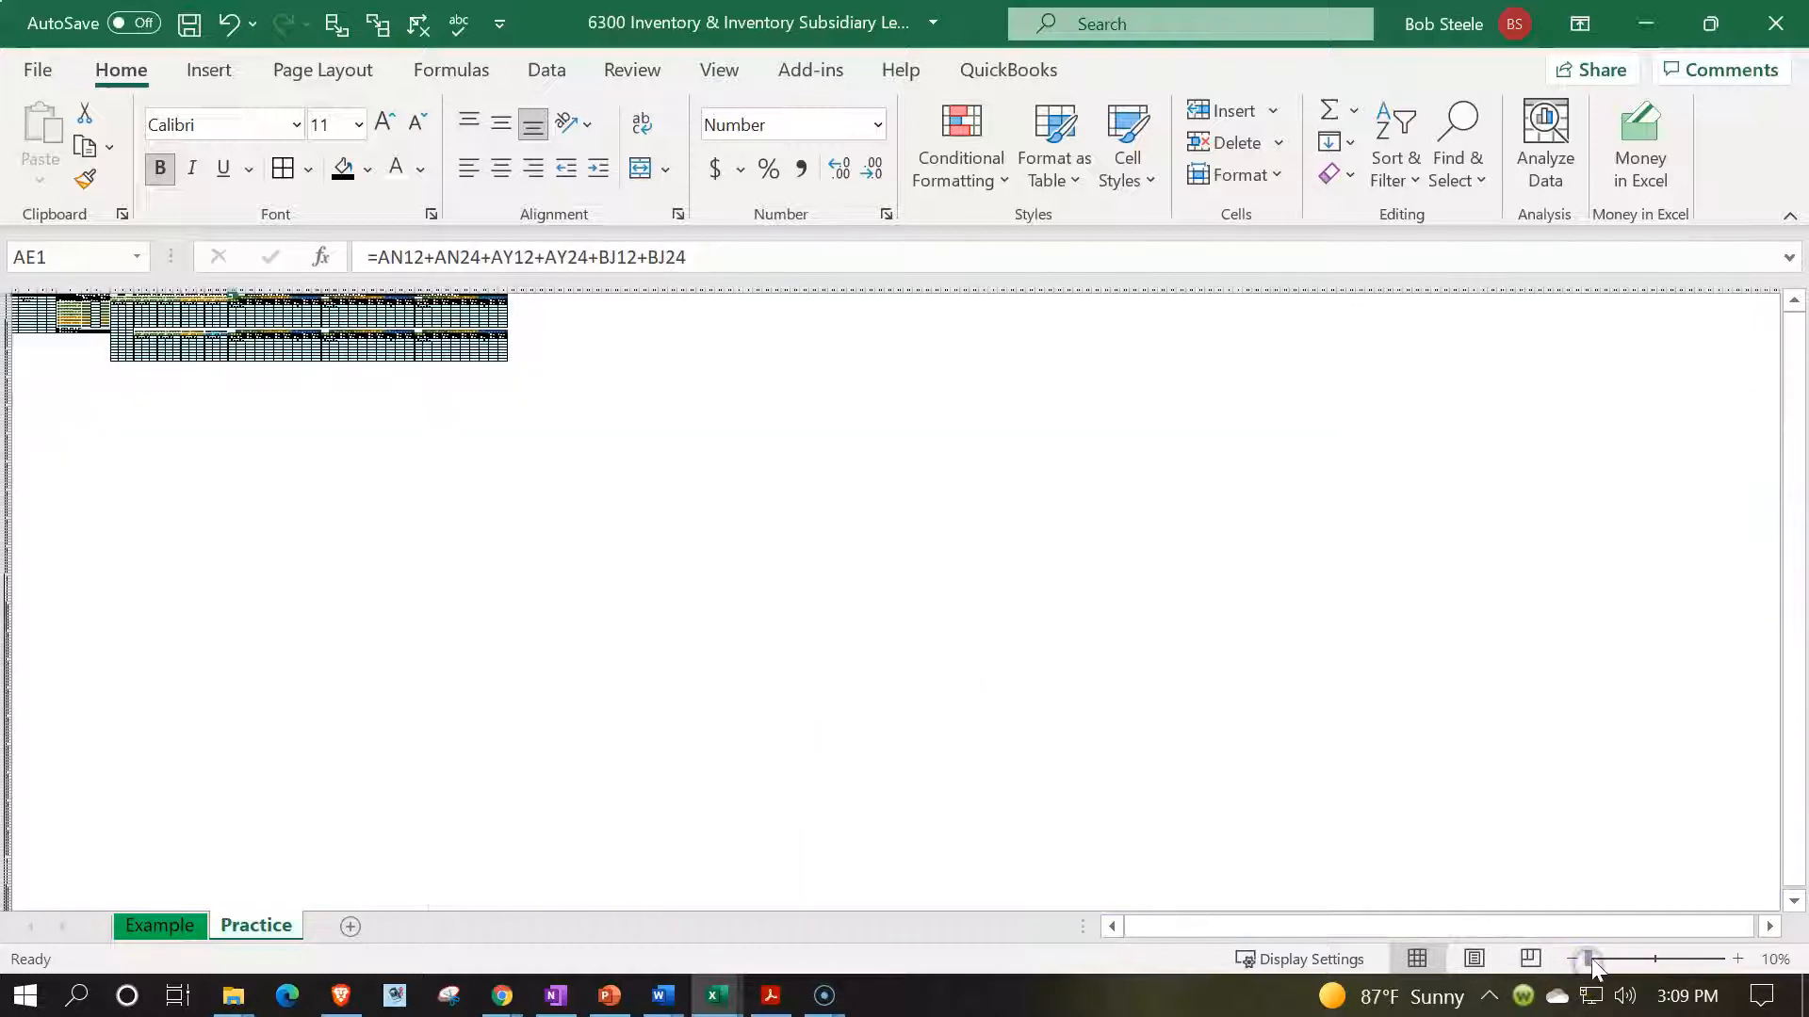
# - Set the Practice sheet's zoom to 150% and review the ELP ledger beside the Loan Payable account
pyautogui.moveTo(1589, 961); pyautogui.dragTo(1670, 953)
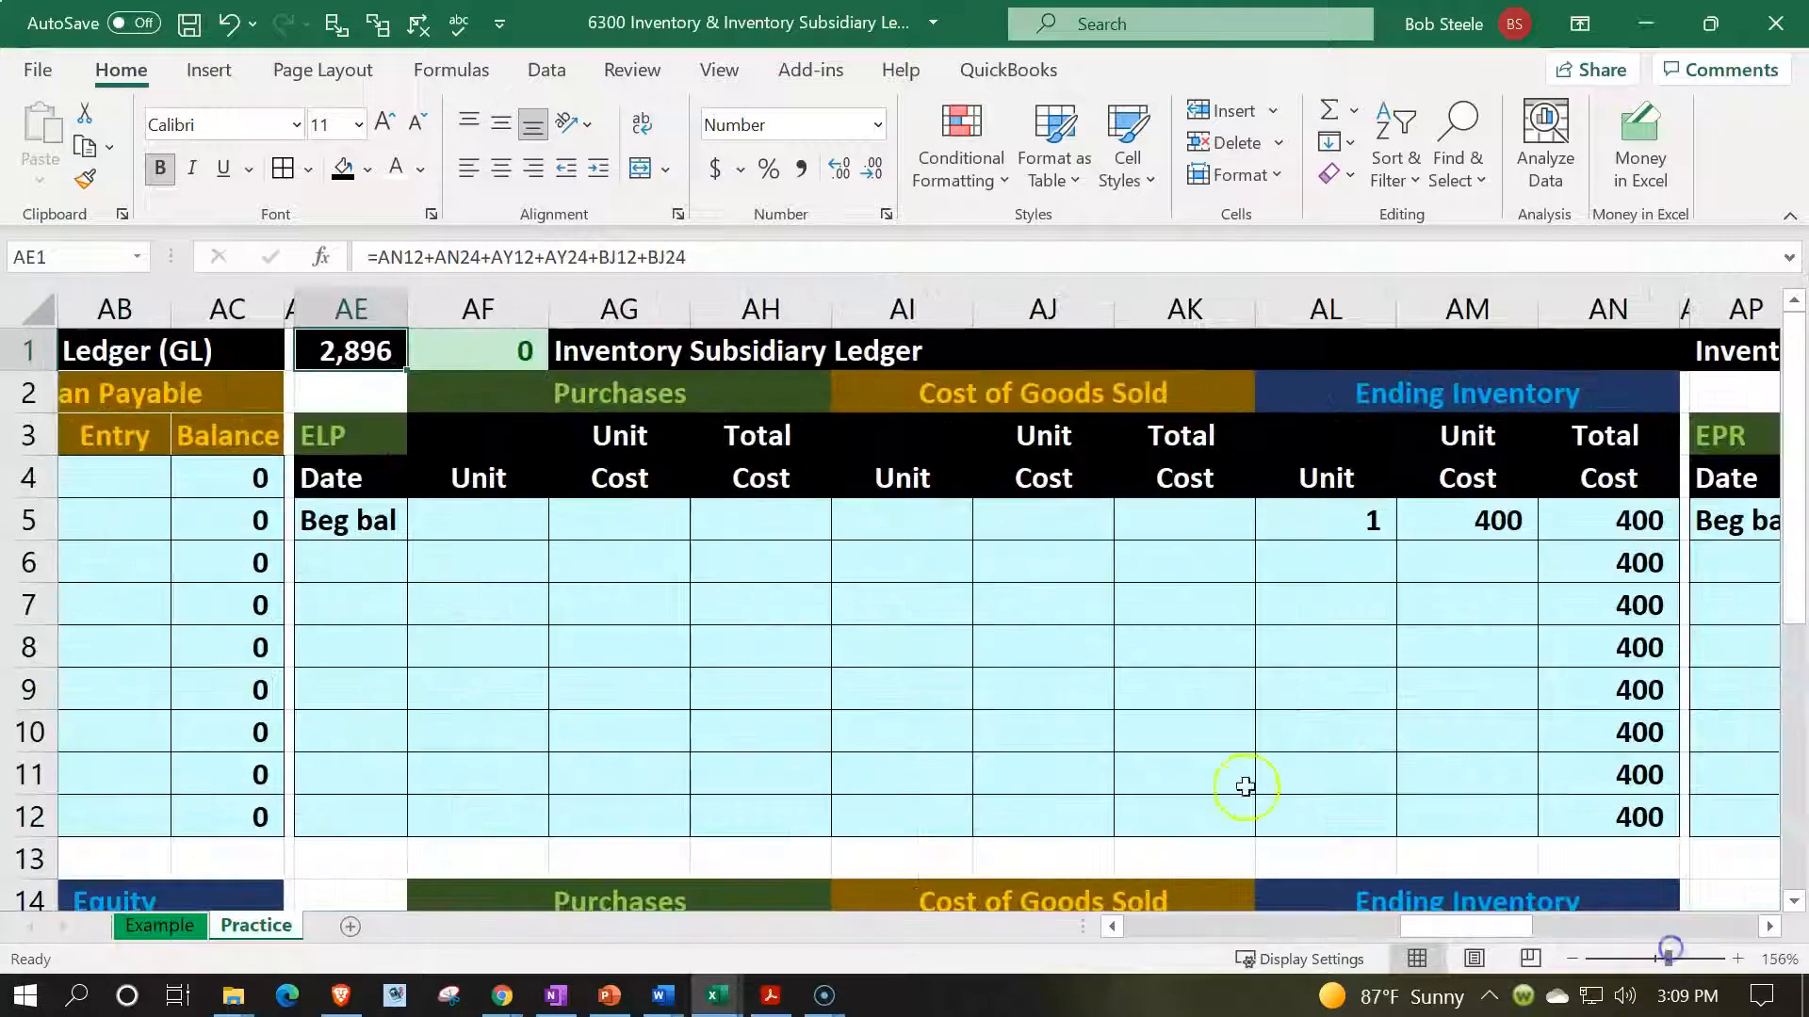
pyautogui.click(1082, 721)
pyautogui.click(1569, 959)
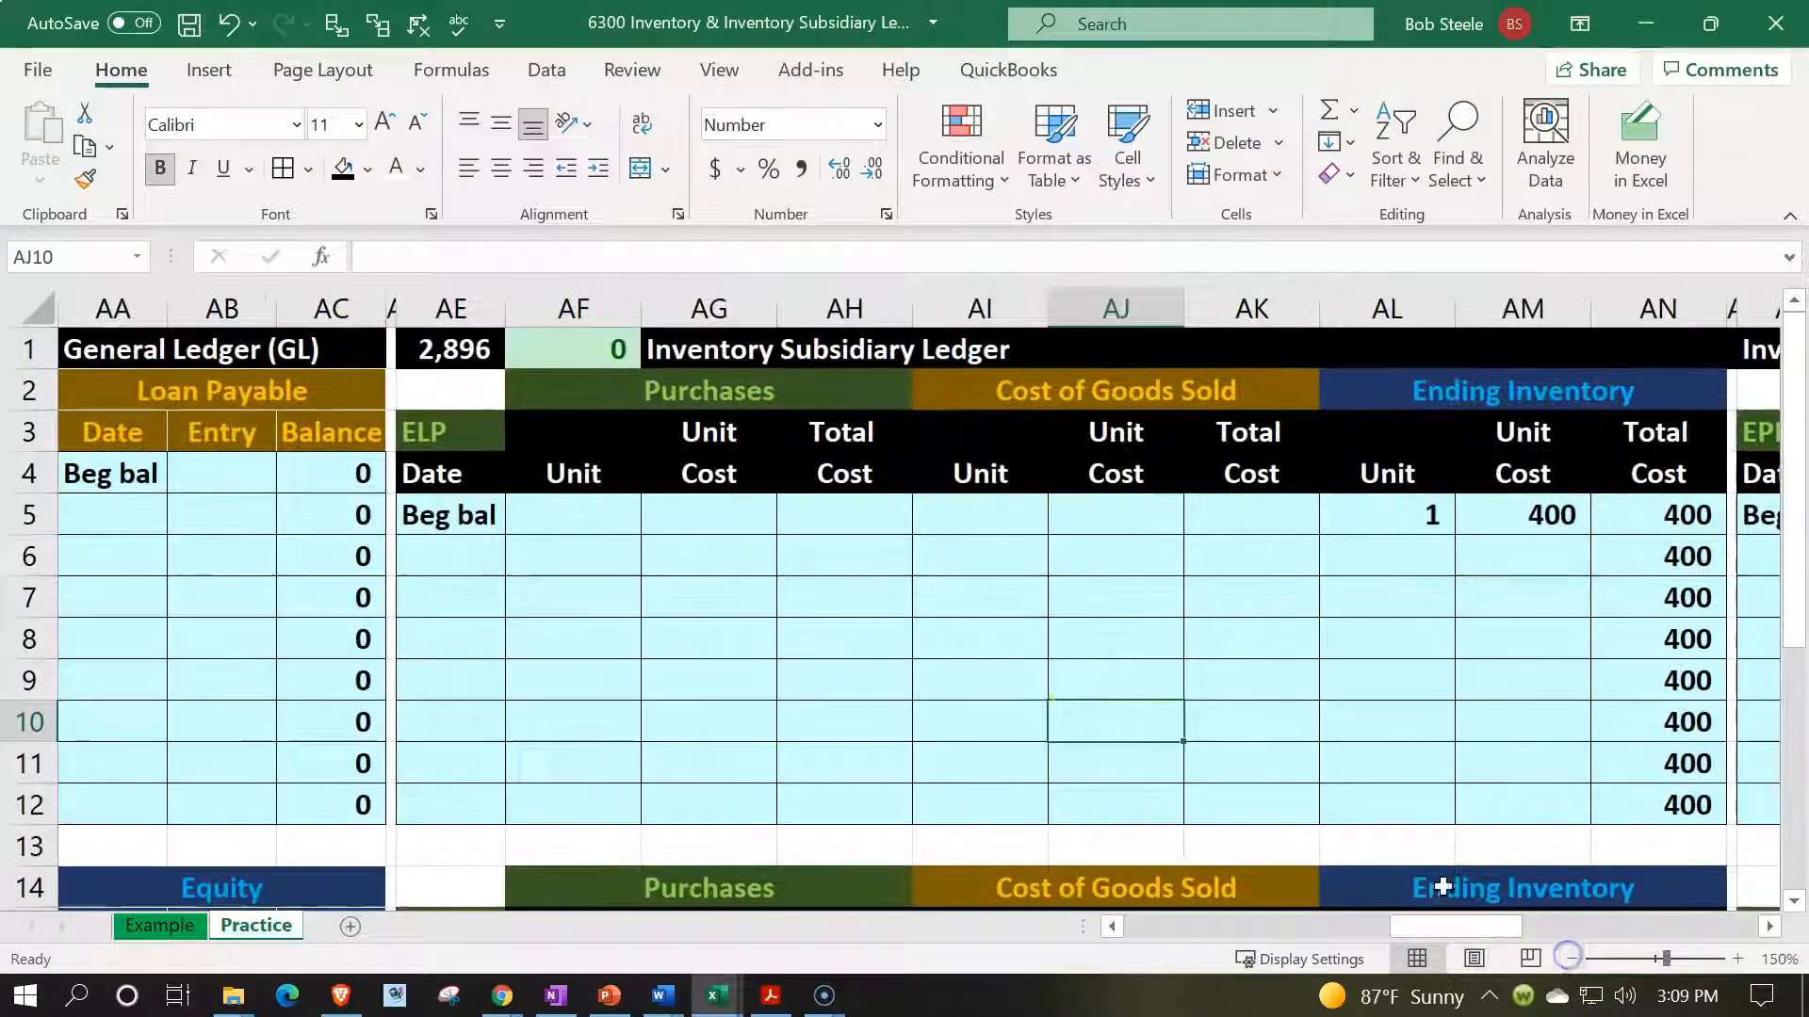
pyautogui.click(486, 395)
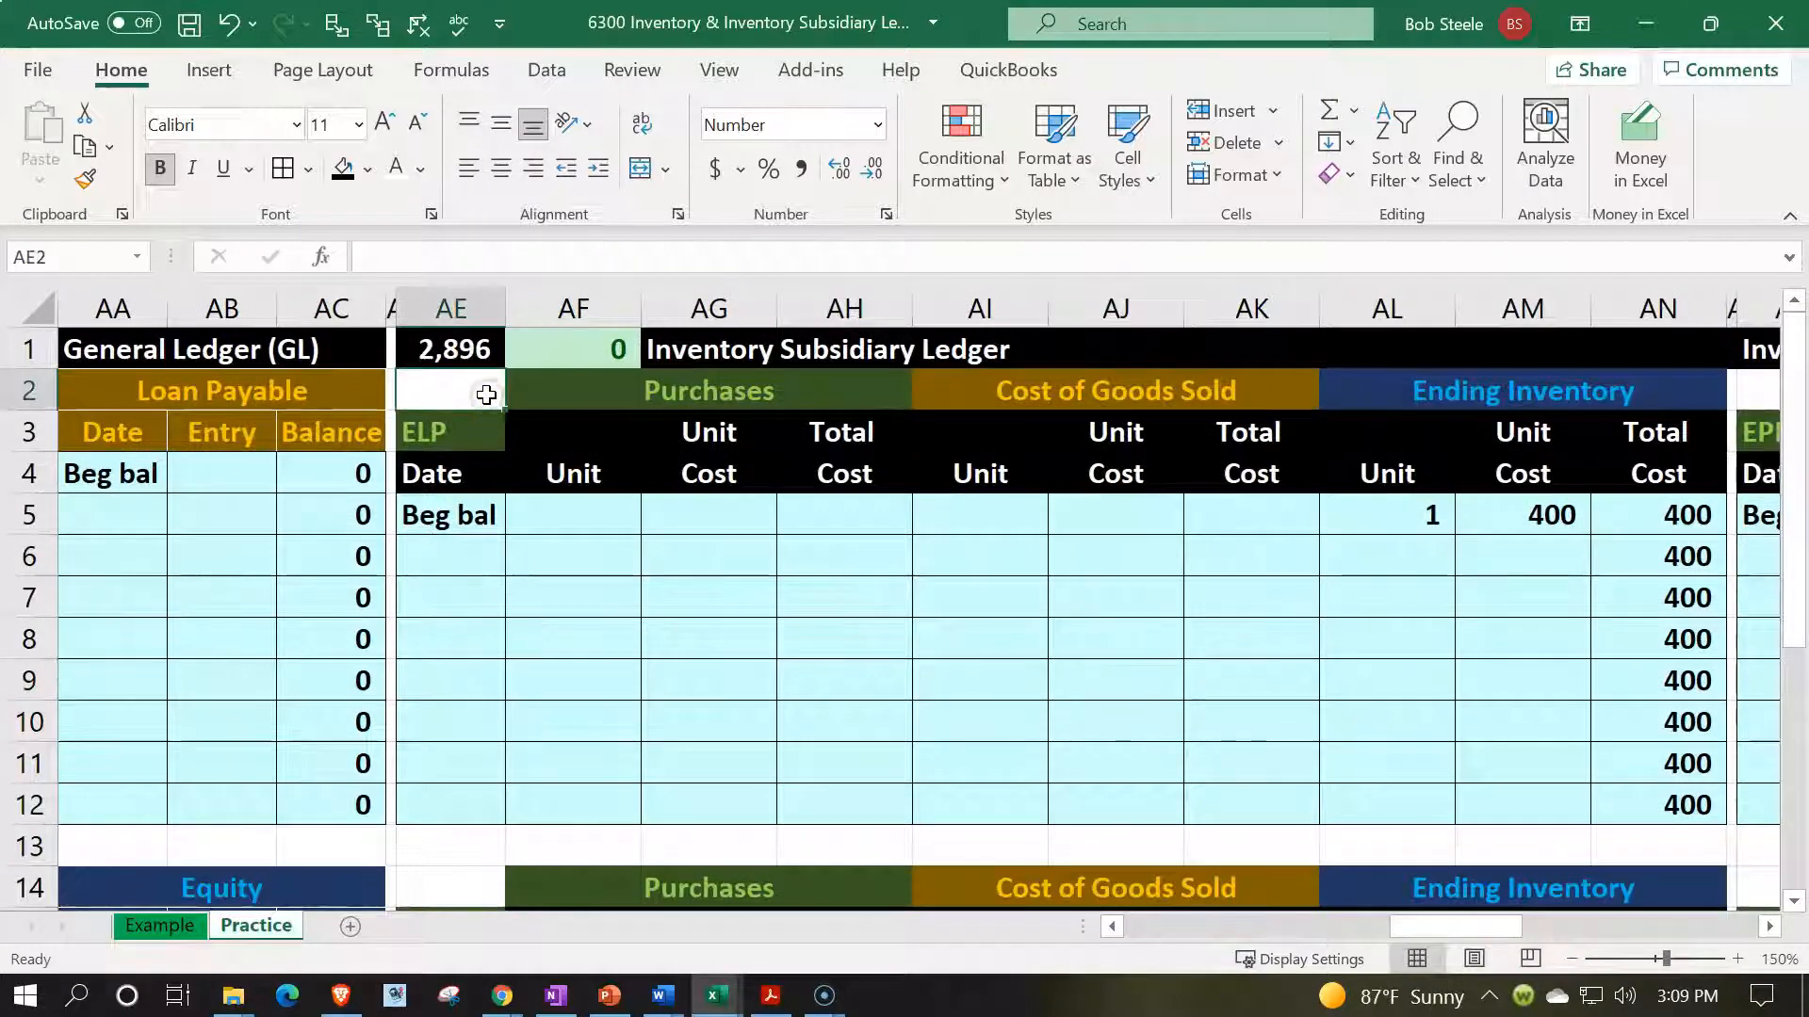
pyautogui.scroll(-2, 1558, 496)
pyautogui.scroll(2, 1560, 503)
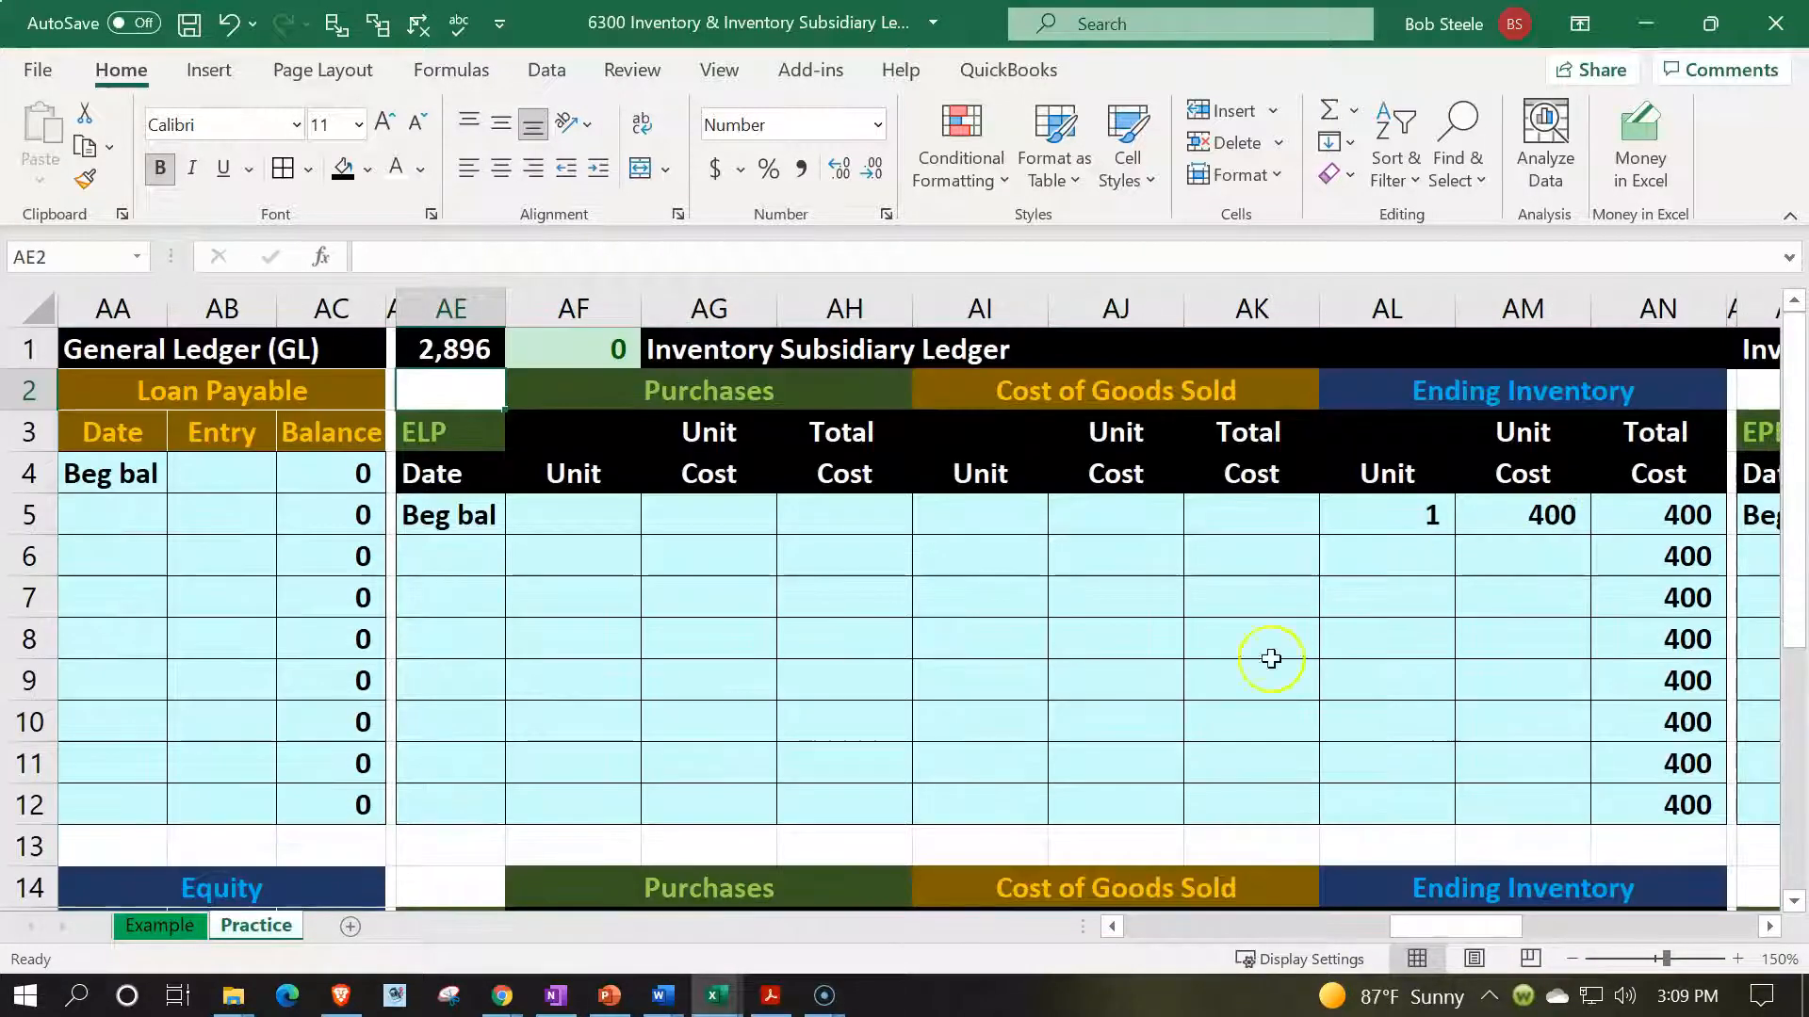
# - Check the inventory balance in the trial balance PDF and the item costs in the inventory items worksheet, then return to the Practice sheet
pyautogui.click(767, 997)
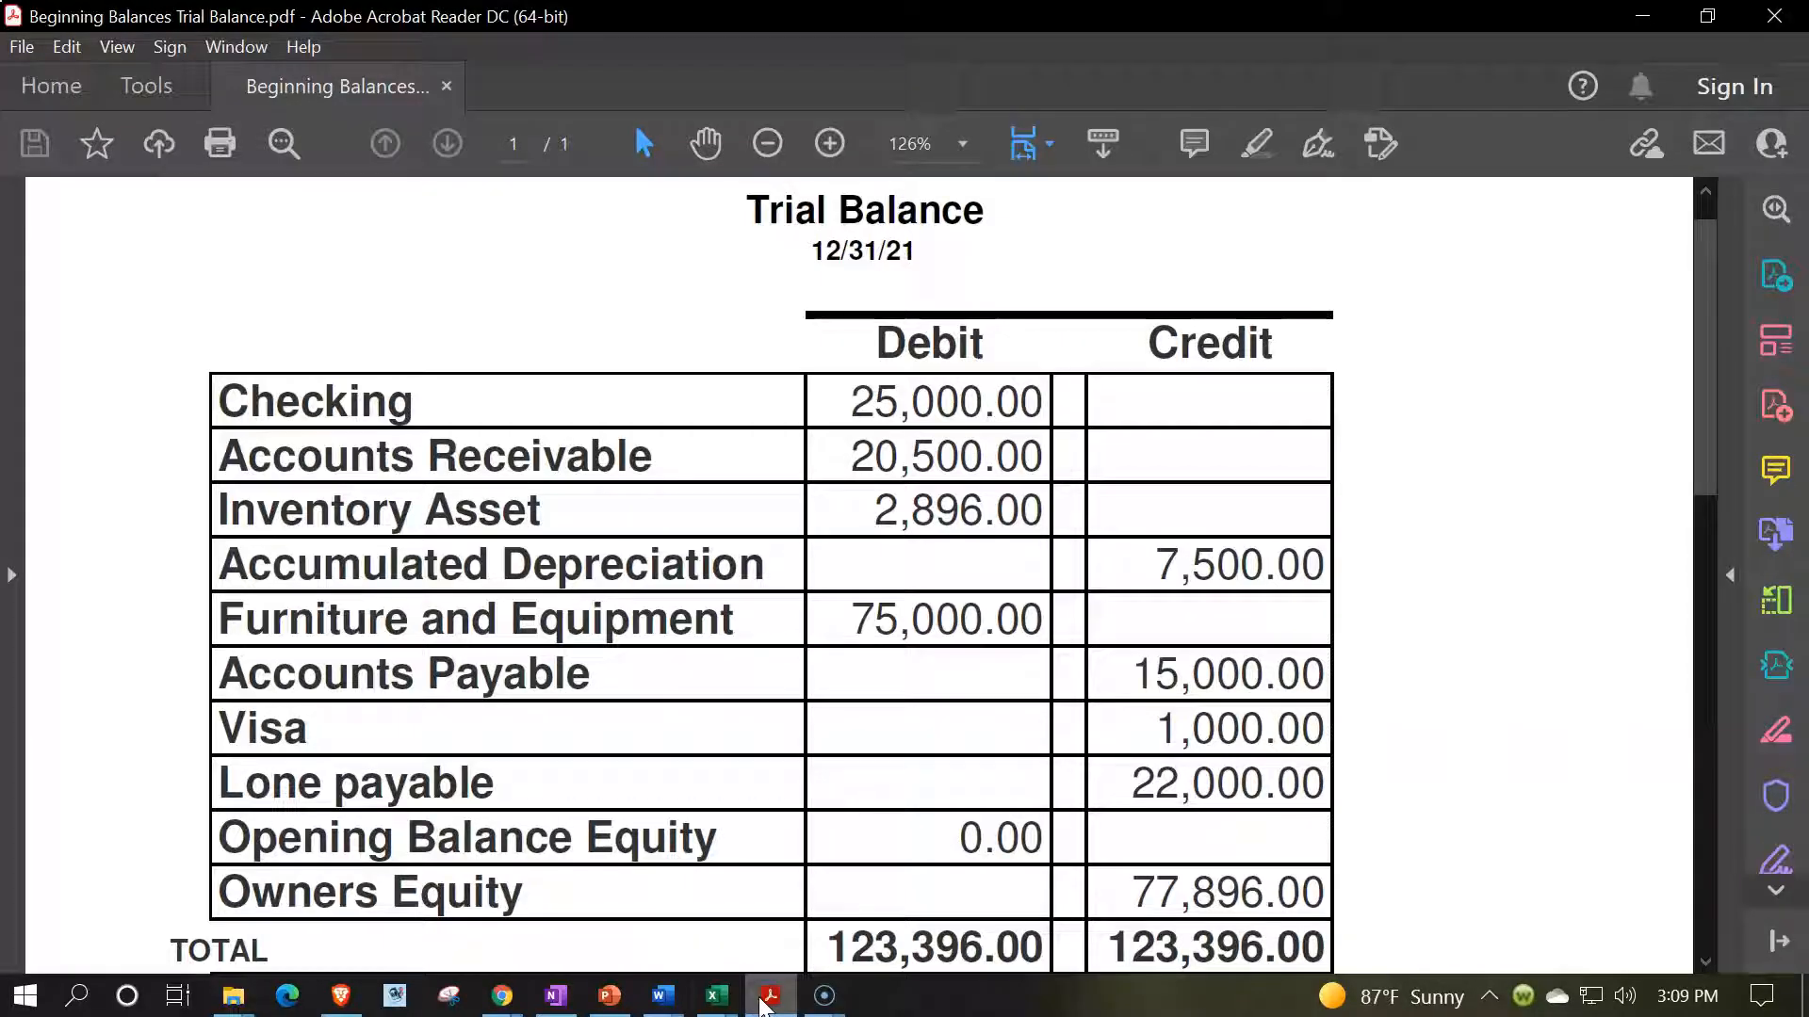
pyautogui.click(1023, 906)
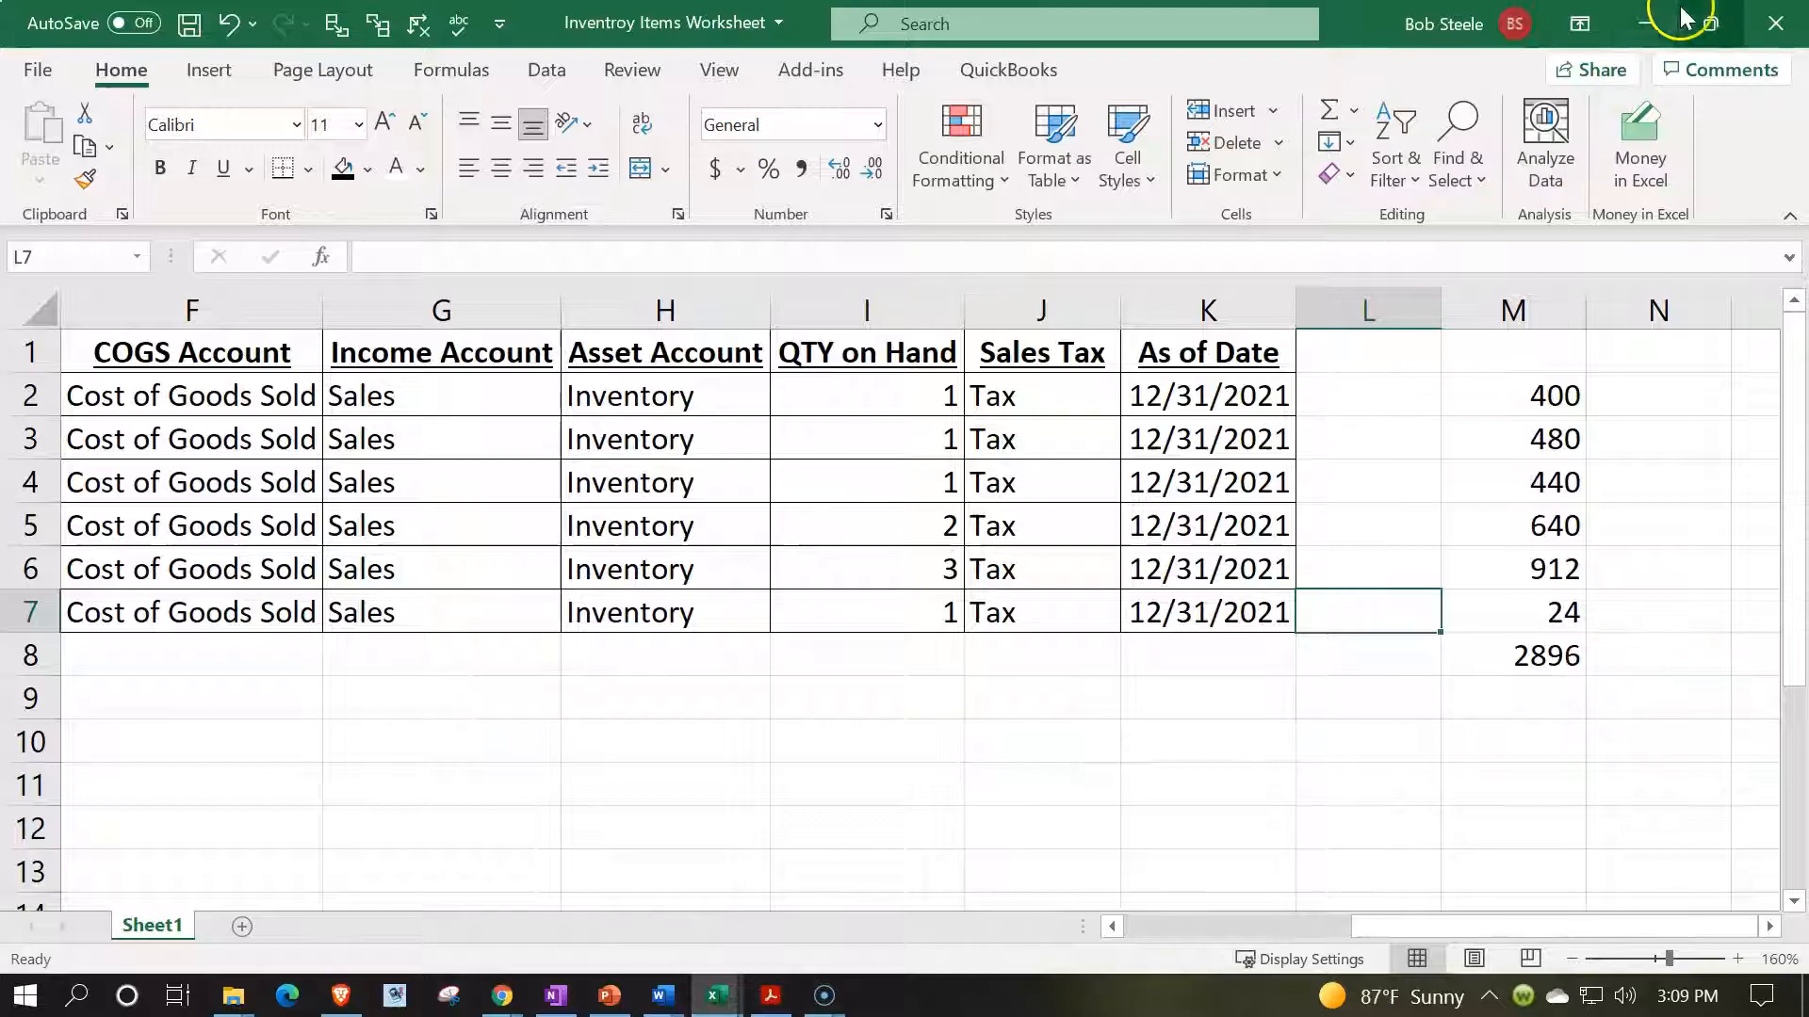
pyautogui.click(1646, 24)
pyautogui.click(1650, 13)
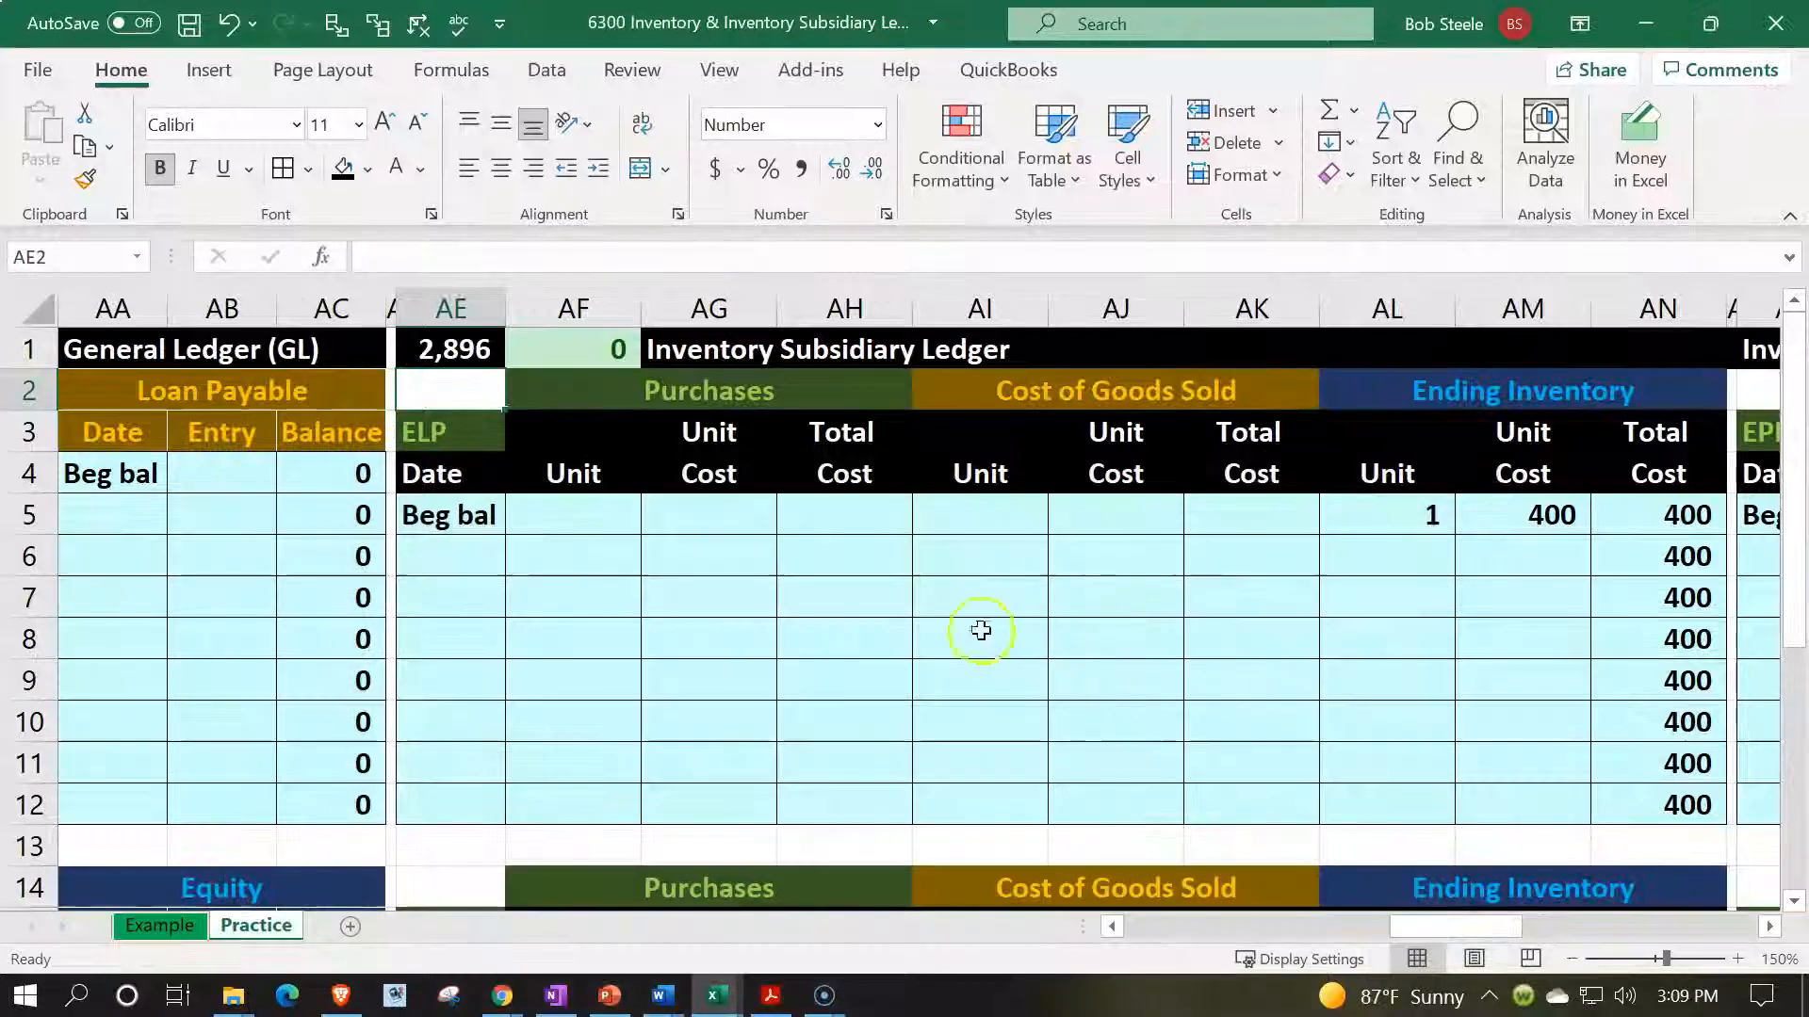
# - Examine the Purchases, Ending Inventory and Cost of Goods Sold sections of the ELP ledger
pyautogui.moveTo(613, 403); pyautogui.dragTo(804, 581)
pyautogui.moveTo(1589, 413); pyautogui.dragTo(1550, 516)
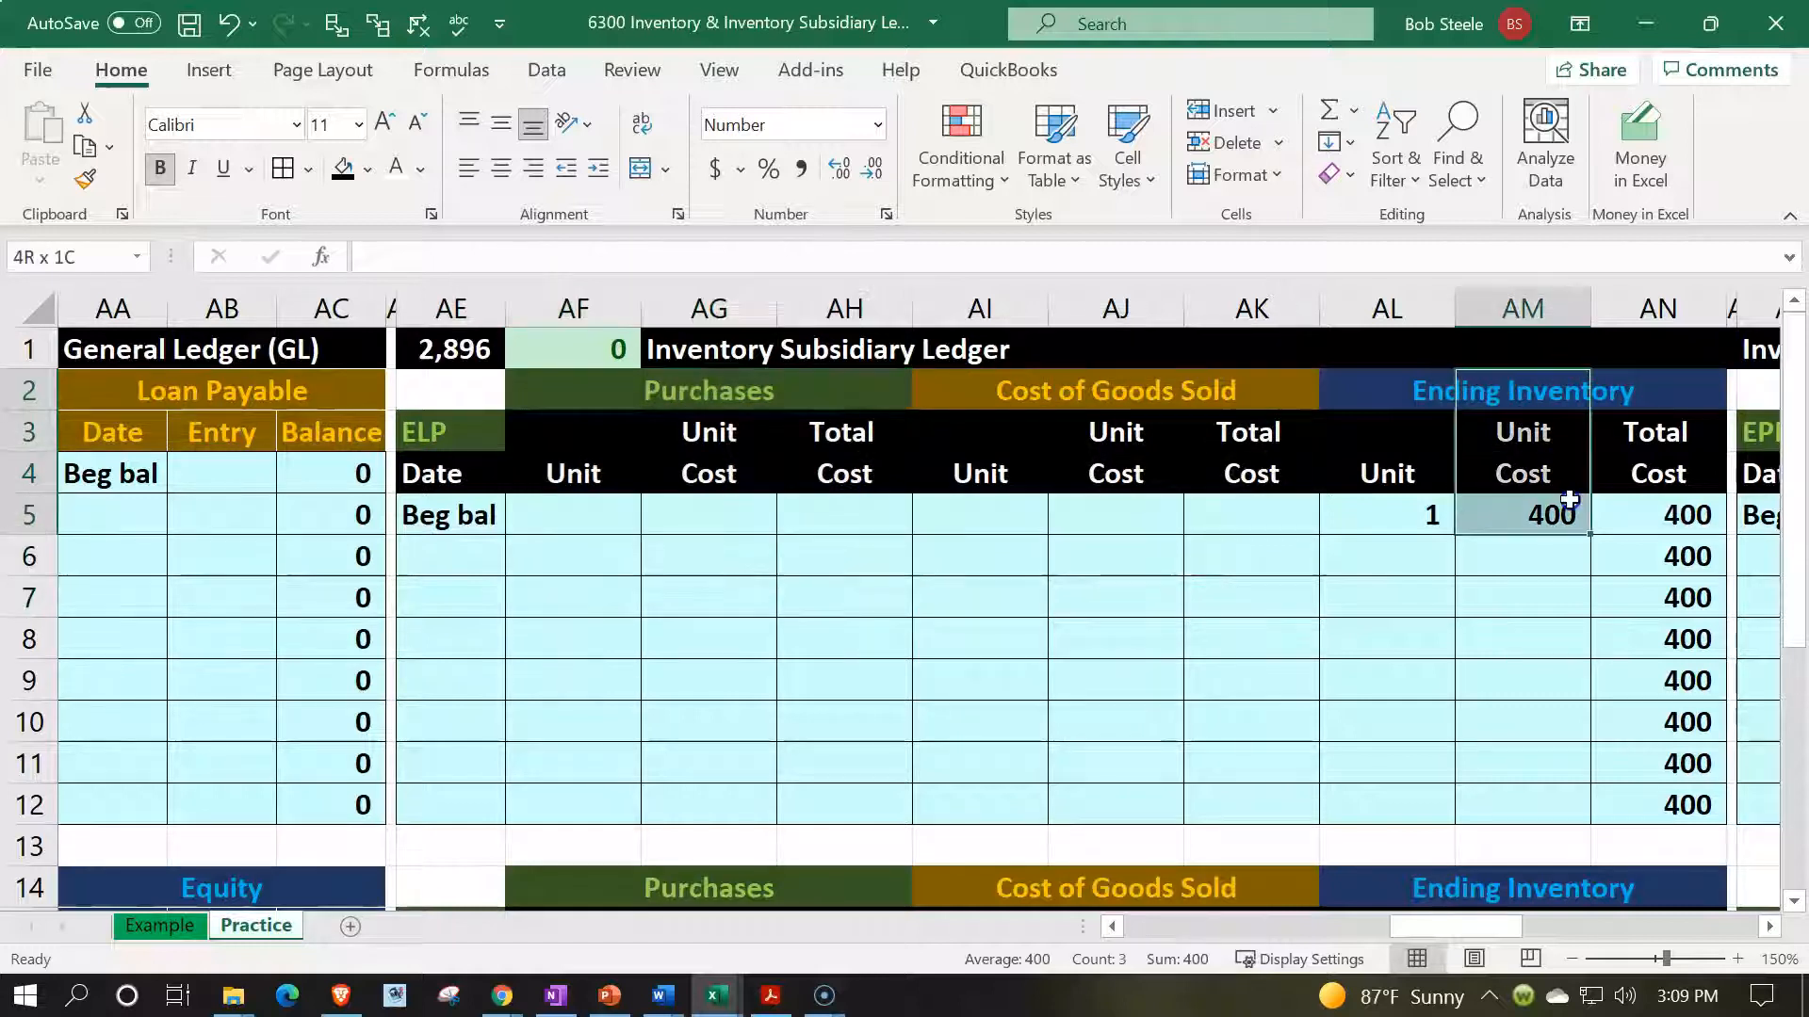
pyautogui.moveTo(1020, 413); pyautogui.dragTo(1155, 585)
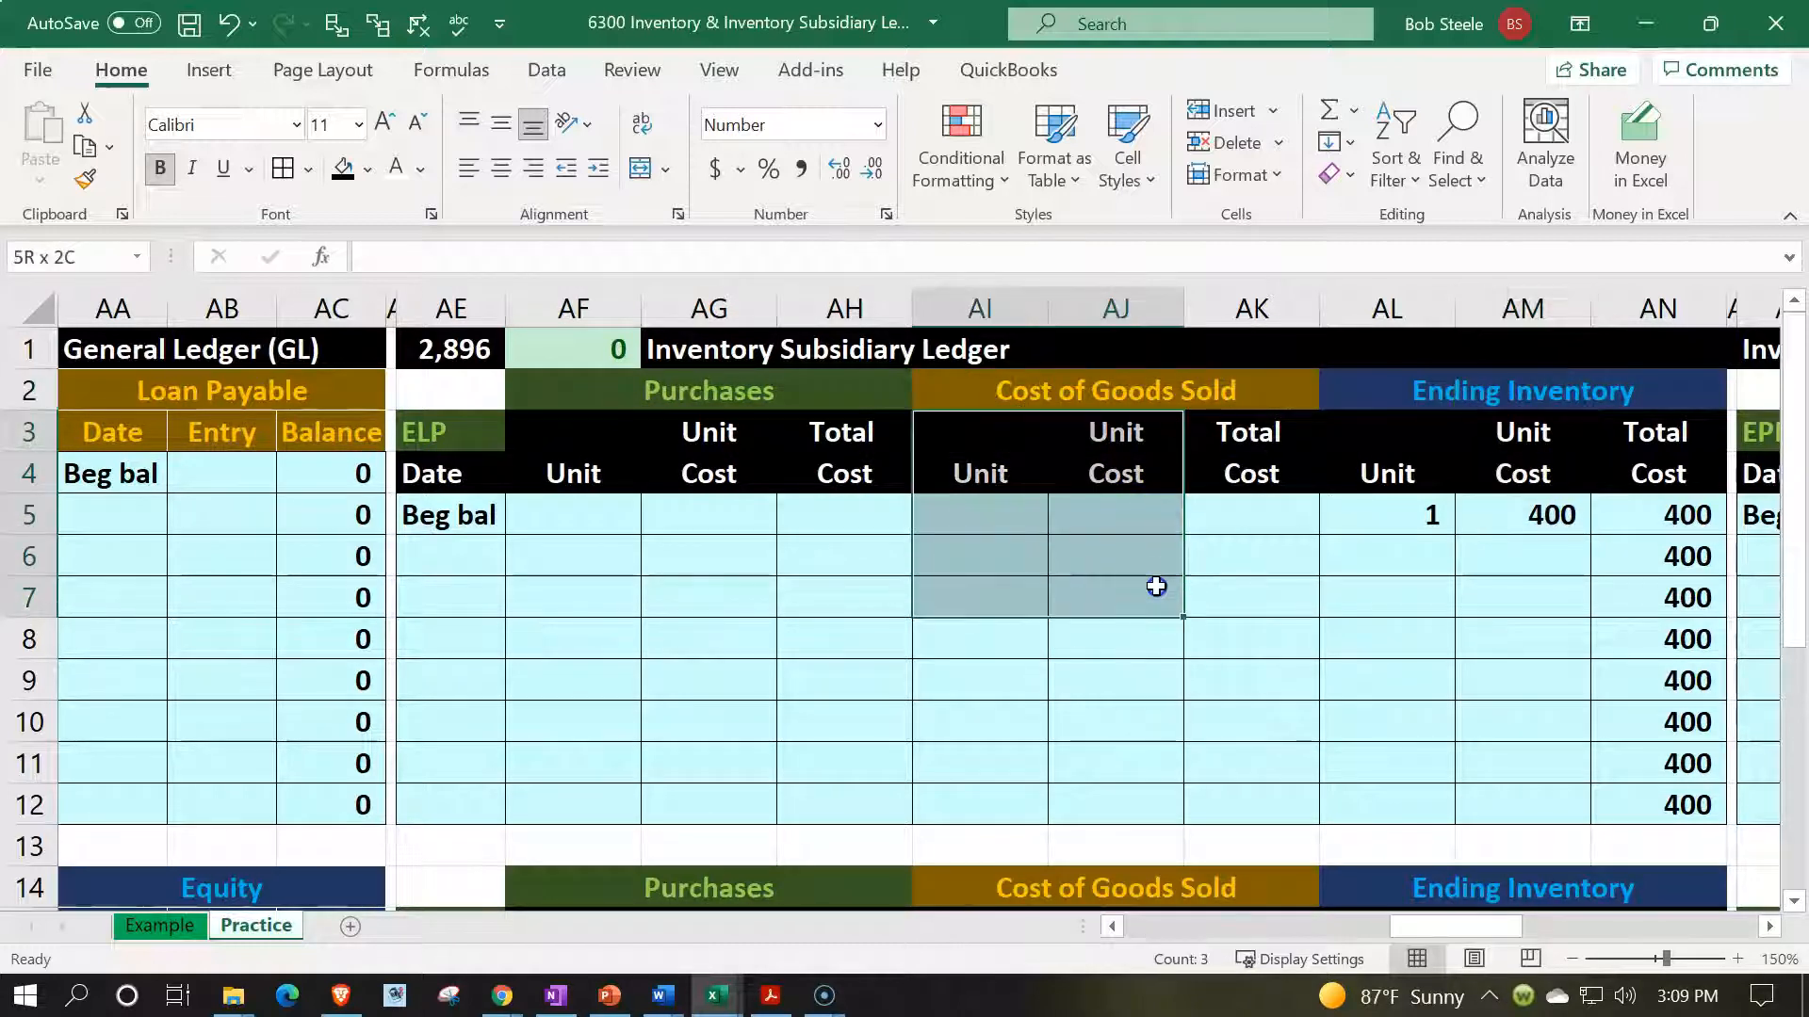
pyautogui.click(767, 569)
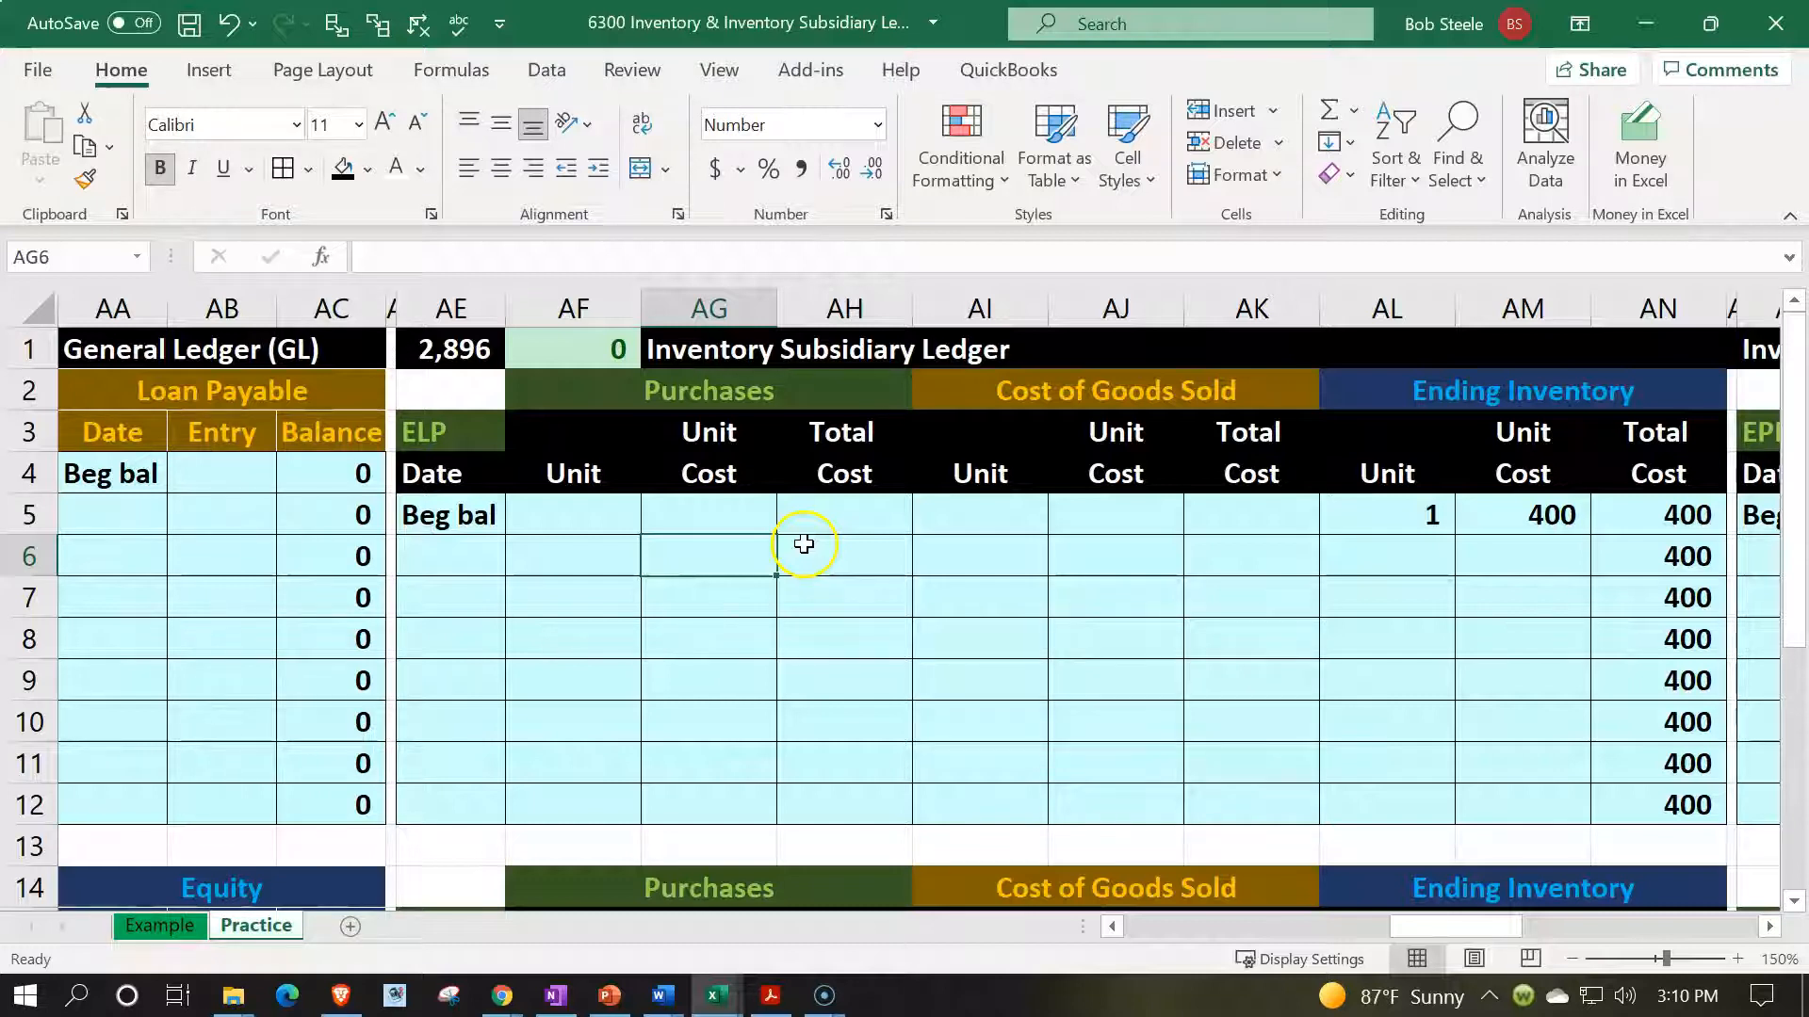
# - Review row 6 of the Practice sheet from the ELP ledger back through the general ledger to the trial balance and journal entry
pyautogui.press('Left')
pyautogui.press('Left')
pyautogui.press('Left')
pyautogui.press('Left')
pyautogui.press('Left')
pyautogui.press('Left')
pyautogui.press('Left')
pyautogui.press('Left')
pyautogui.press('Left')
pyautogui.press('Left')
pyautogui.press('Left')
pyautogui.press('Left')
pyautogui.press('Left')
pyautogui.press('Left')
pyautogui.press('Left')
pyautogui.press('Left')
pyautogui.press('Left')
pyautogui.press('Left')
pyautogui.press('Left')
pyautogui.press('Left')
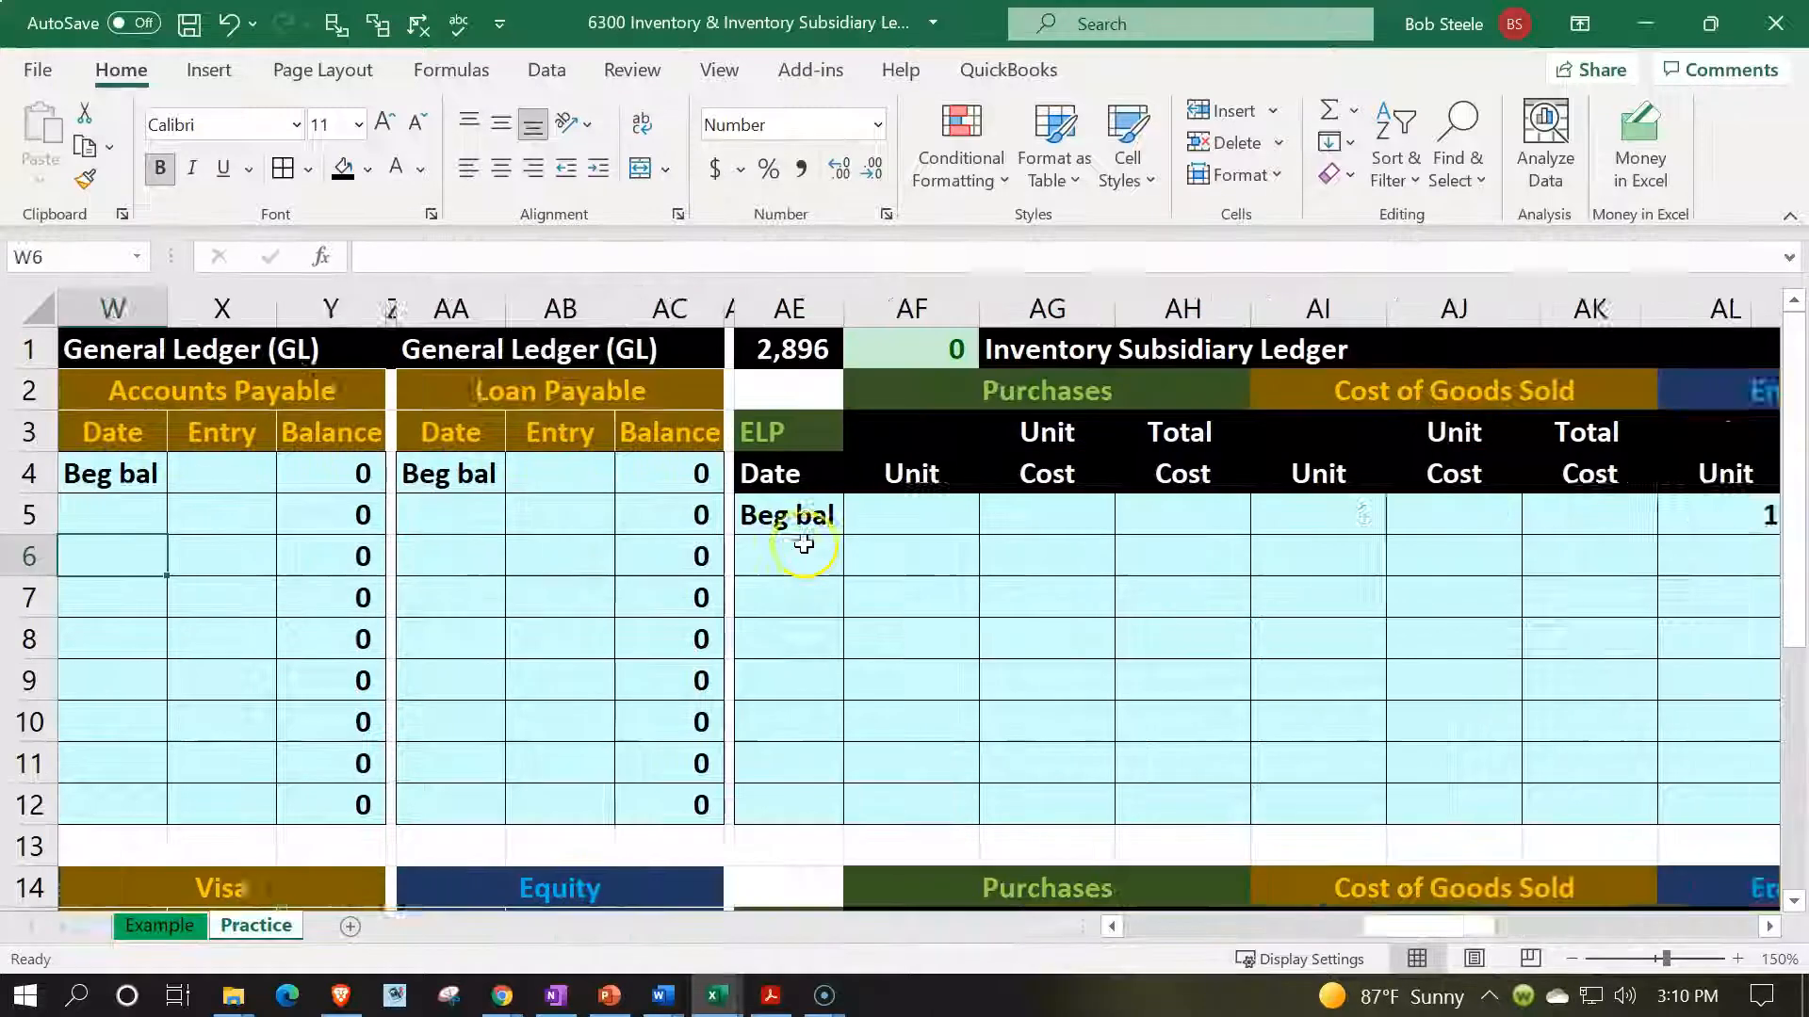
pyautogui.press('Right')
pyautogui.press('Right')
pyautogui.press('Right')
pyautogui.press('Right')
pyautogui.press('Right')
pyautogui.press('Right')
pyautogui.press('Right')
pyautogui.press('Right')
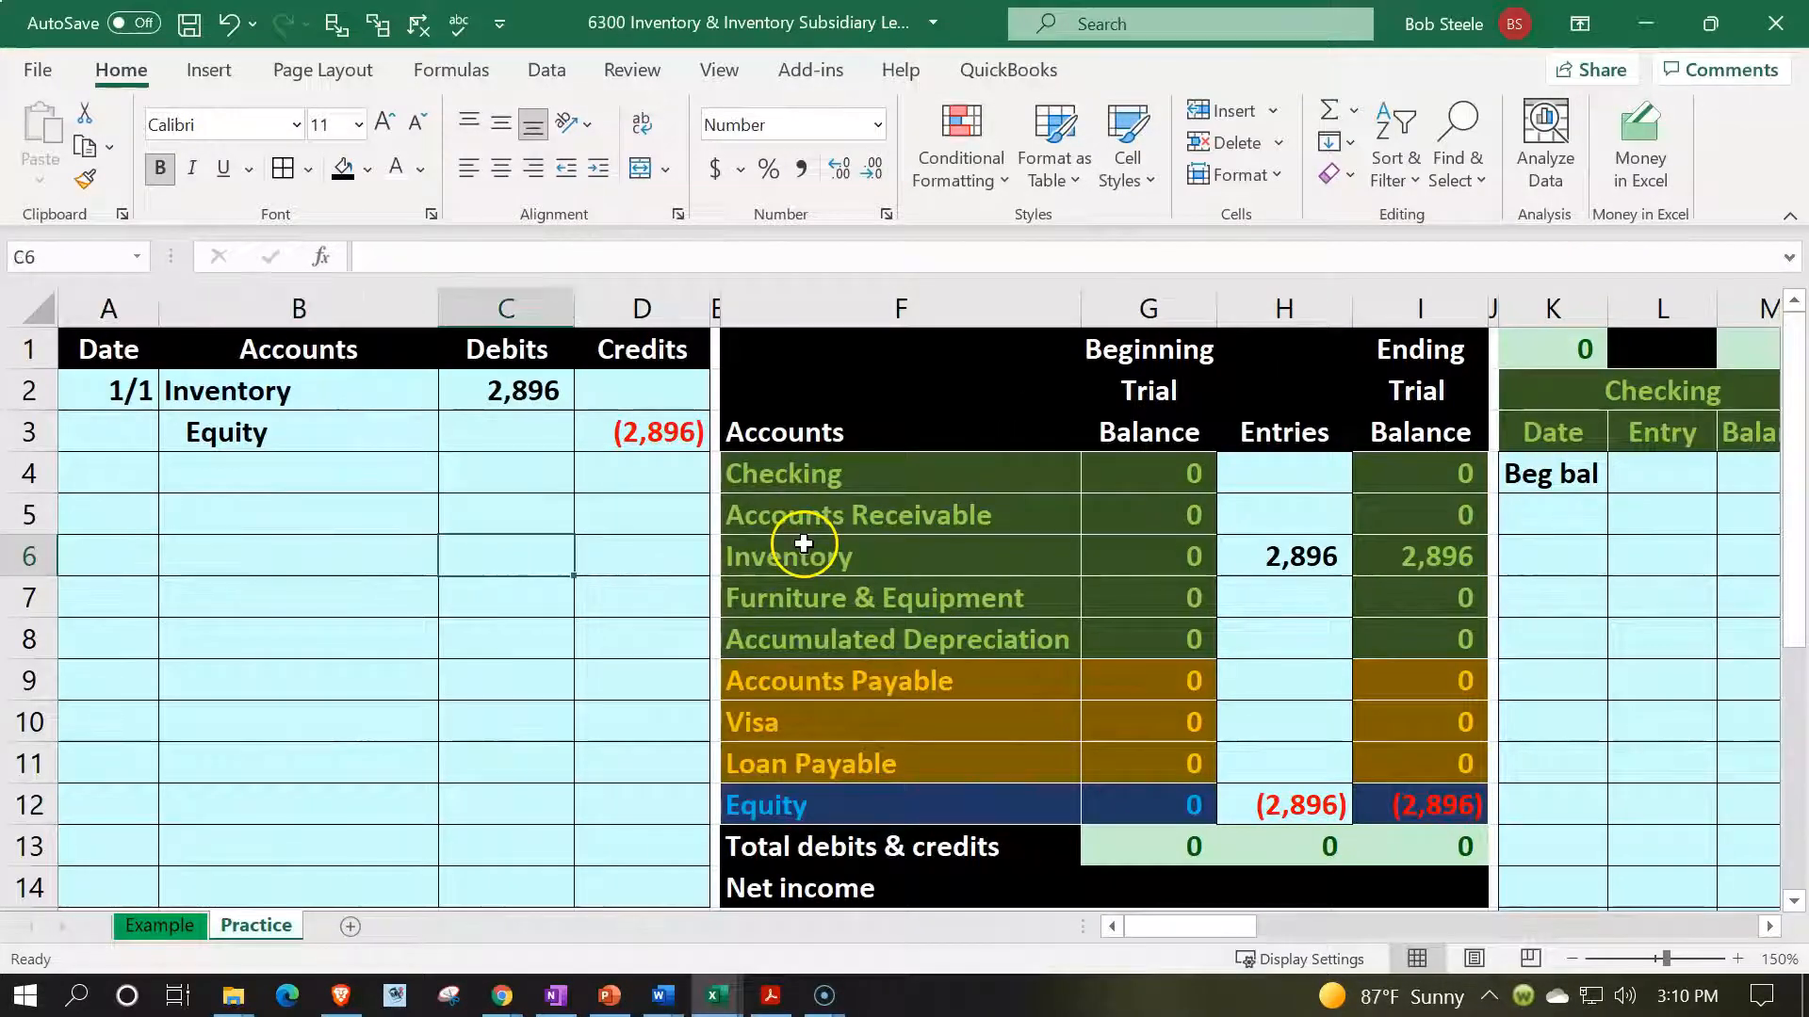